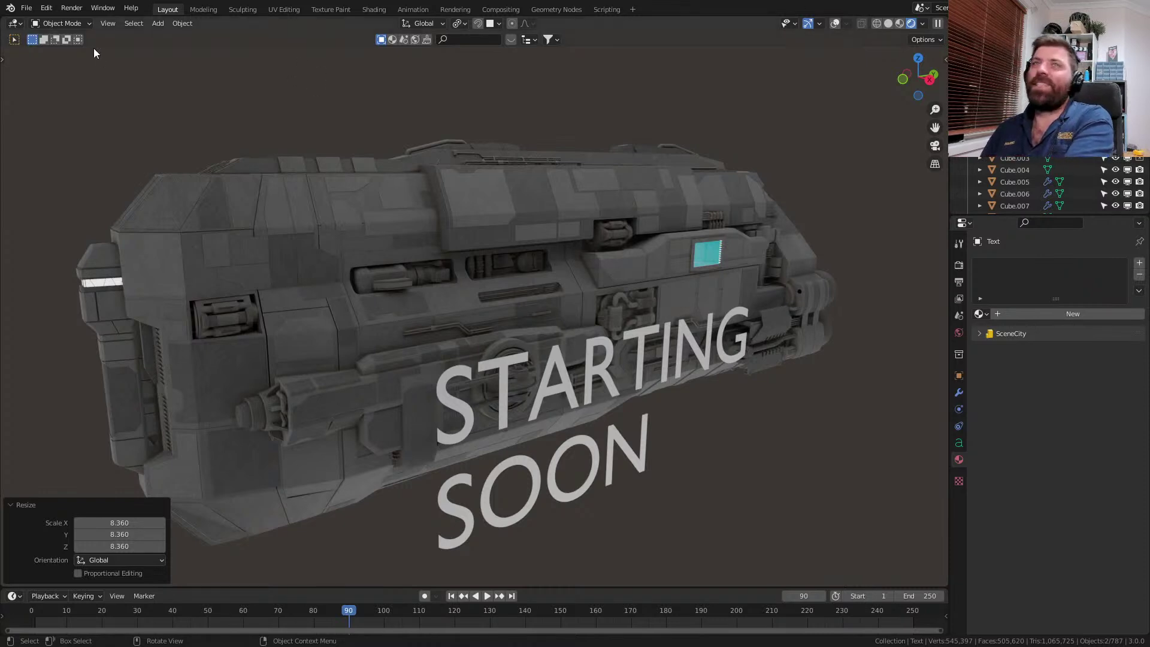
- Start a new General scene and delete all of its default objects
{"action": "left_click", "coordinate": [27, 12]}
{"action": "mouse_move", "coordinate": [42, 21]}
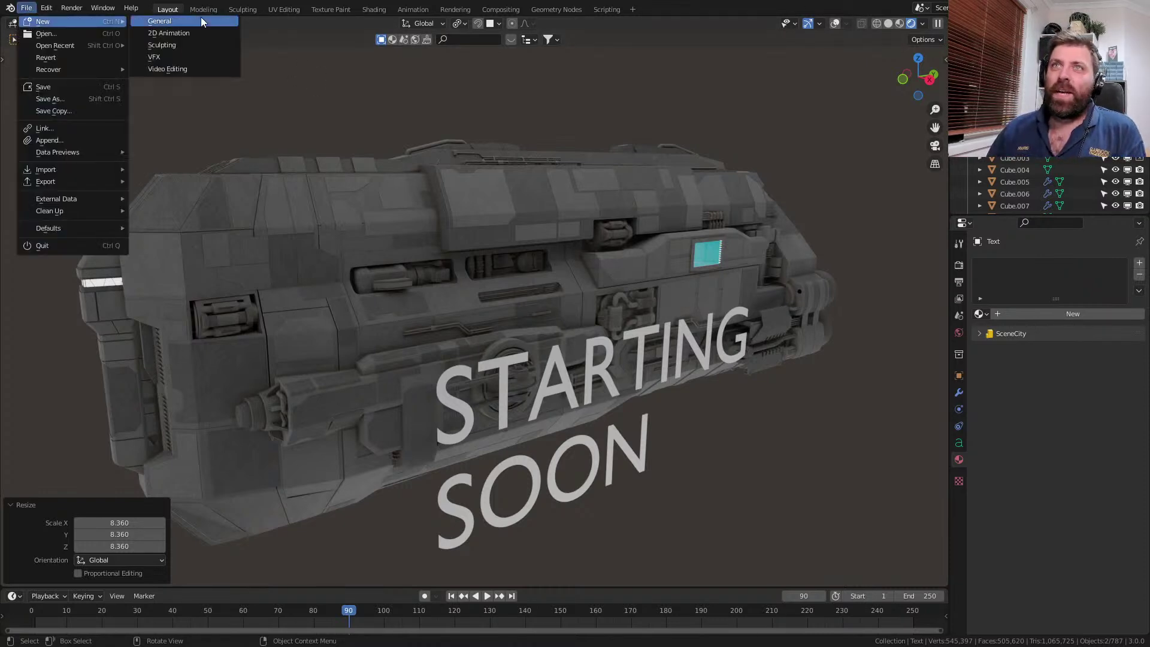
{"action": "left_click", "coordinate": [174, 22]}
{"action": "left_click", "coordinate": [599, 347]}
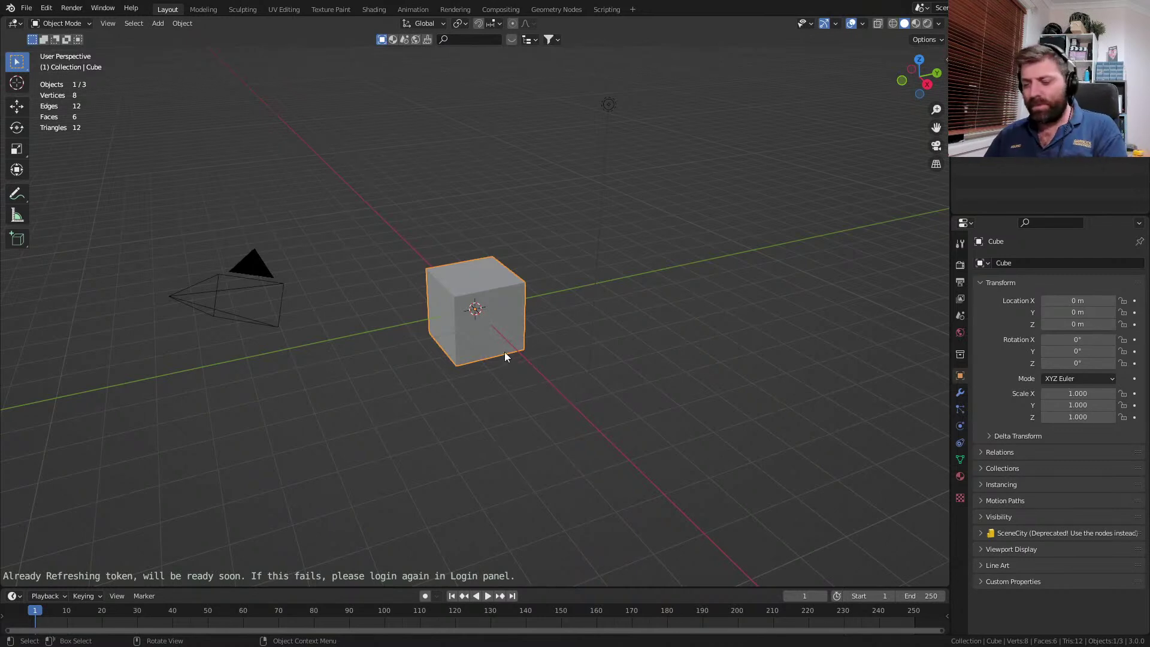
{"action": "key", "text": "a"}
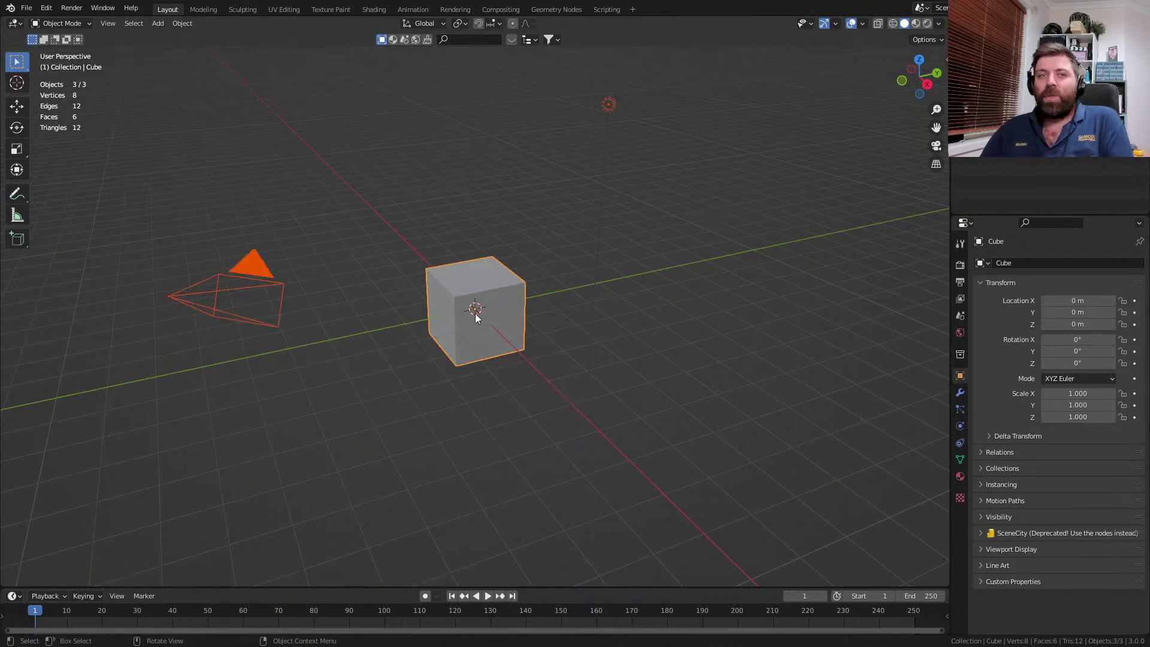
{"action": "key", "text": "Delete"}
- Open the CC3 add-on's file browser for importing a character
{"action": "key", "text": "n"}
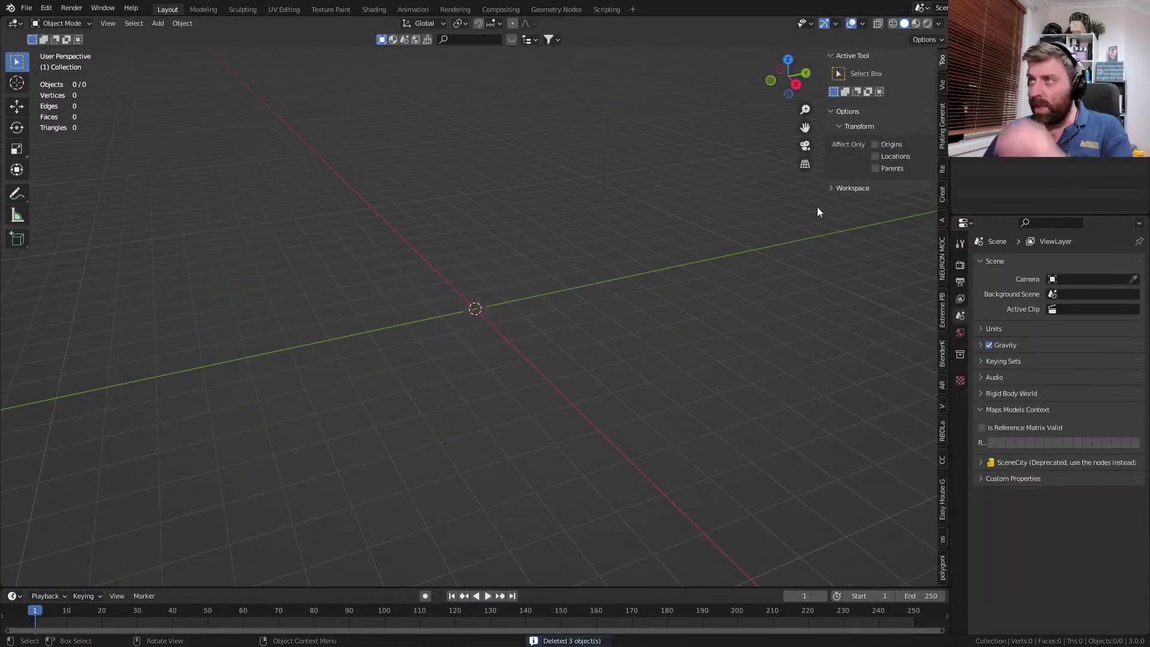
{"action": "left_click", "coordinate": [942, 197]}
{"action": "left_click", "coordinate": [942, 221]}
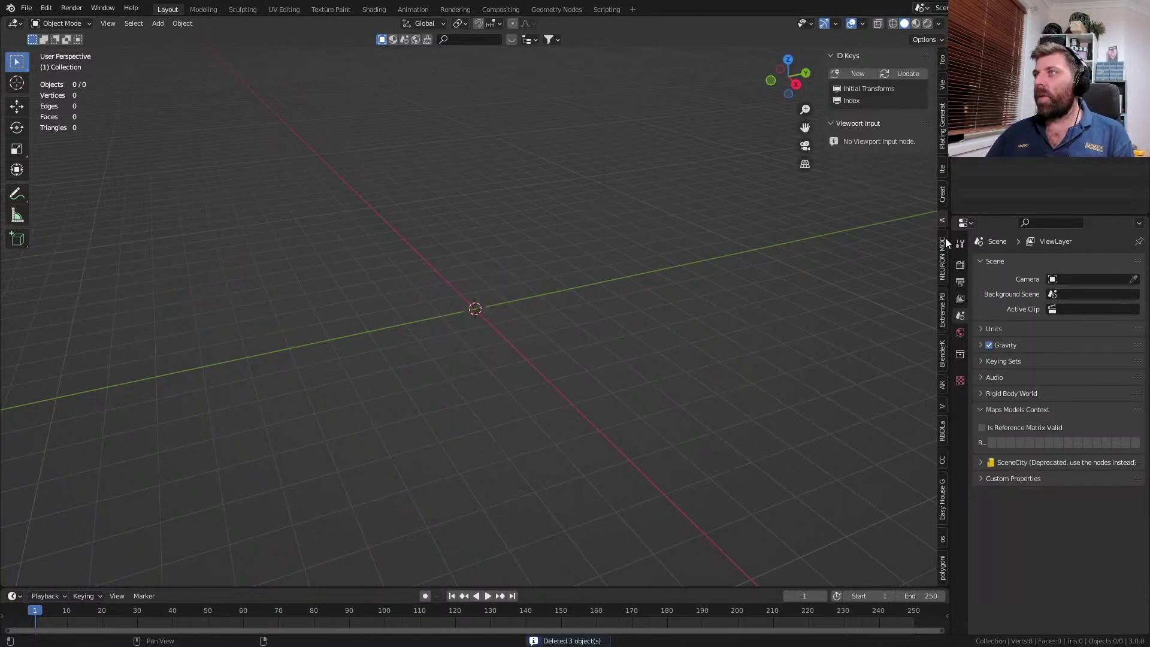
{"action": "left_click", "coordinate": [943, 258]}
{"action": "left_click", "coordinate": [942, 460]}
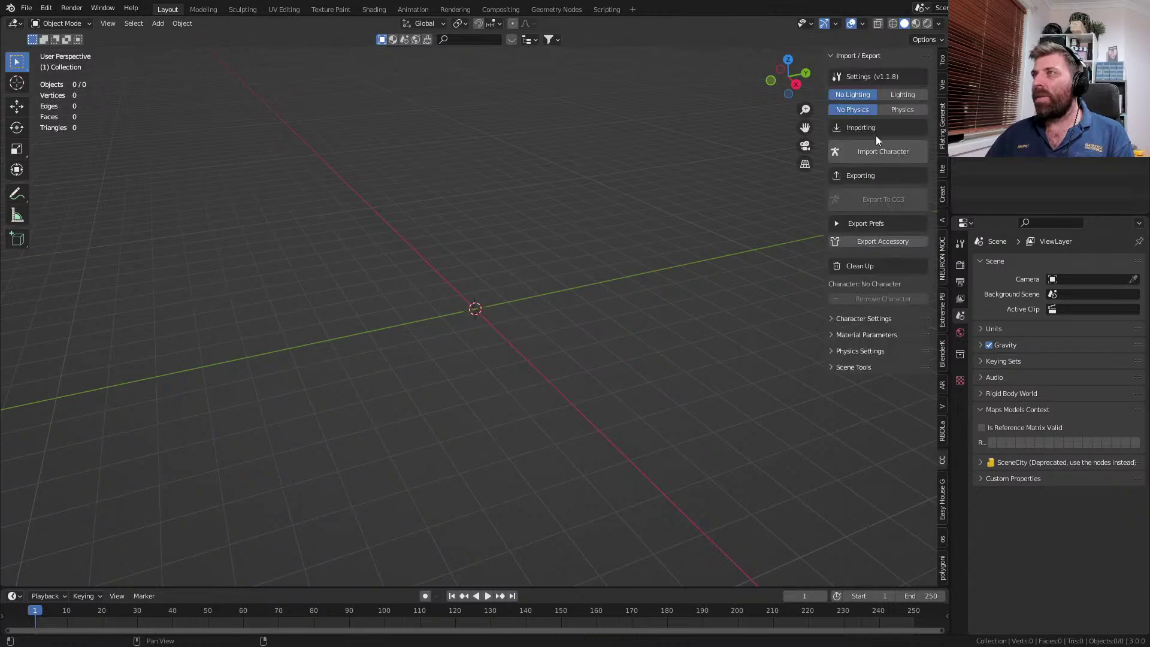
{"action": "left_click", "coordinate": [872, 157]}
- Import the character CharTest.Fbx from F:\Temp\CharacterTesting with Import Animation enabled
{"action": "scroll", "coordinate": [233, 429], "scroll_direction": "down", "scroll_amount": 4}
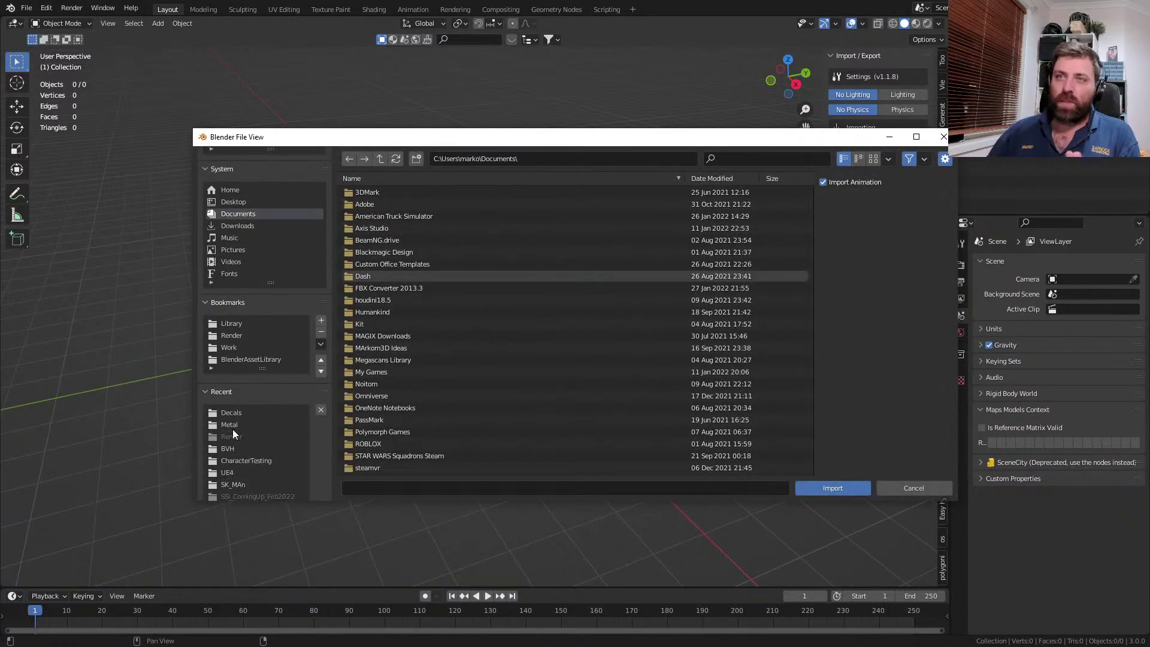
{"action": "scroll", "coordinate": [238, 455], "scroll_direction": "up", "scroll_amount": 4}
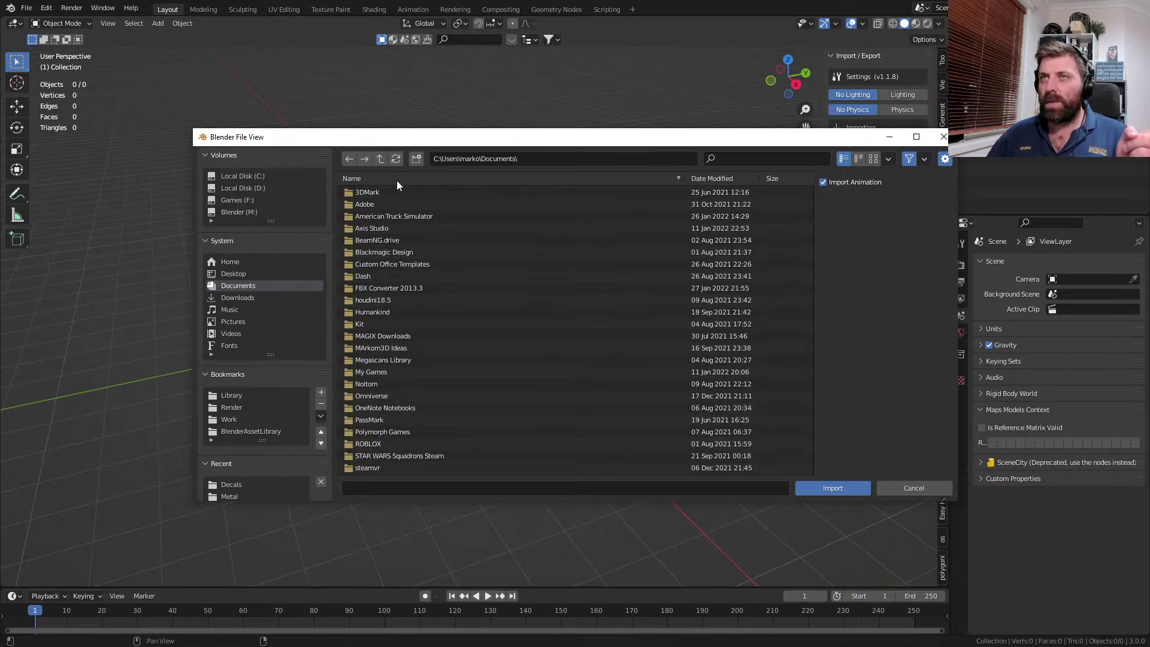
{"action": "left_click", "coordinate": [257, 201]}
{"action": "double_click", "coordinate": [375, 300]}
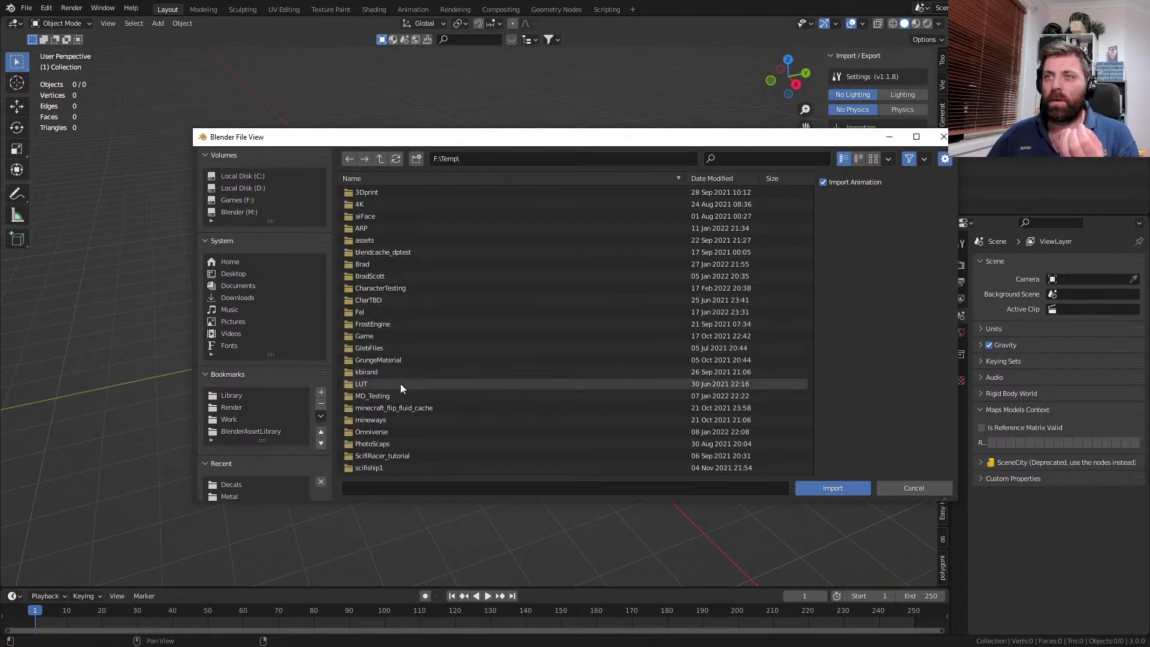
{"action": "scroll", "coordinate": [397, 454], "scroll_direction": "down", "scroll_amount": 3}
{"action": "double_click", "coordinate": [397, 432]}
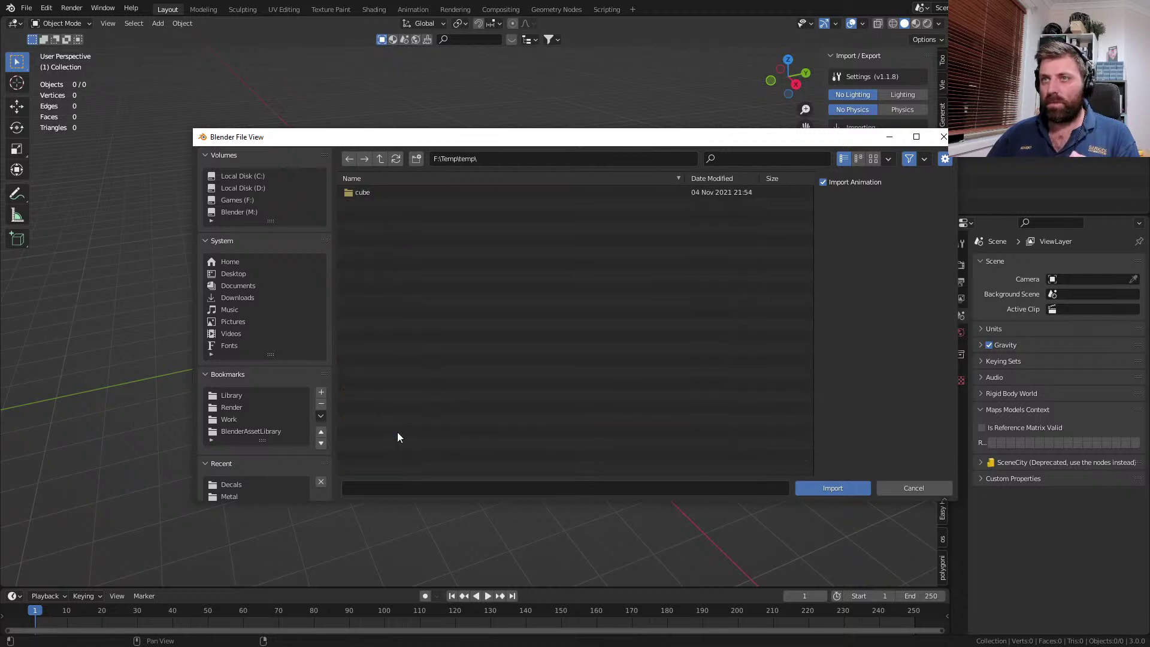
{"action": "left_click", "coordinate": [380, 159]}
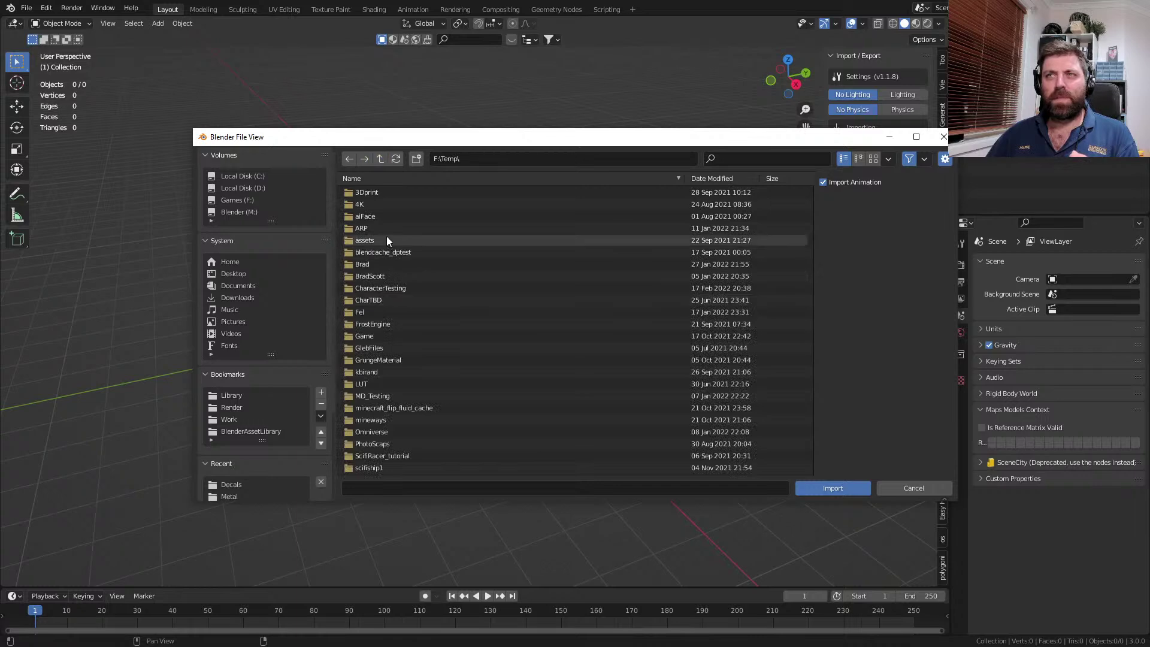
{"action": "double_click", "coordinate": [395, 290]}
{"action": "scroll", "coordinate": [433, 415], "scroll_direction": "down", "scroll_amount": 3}
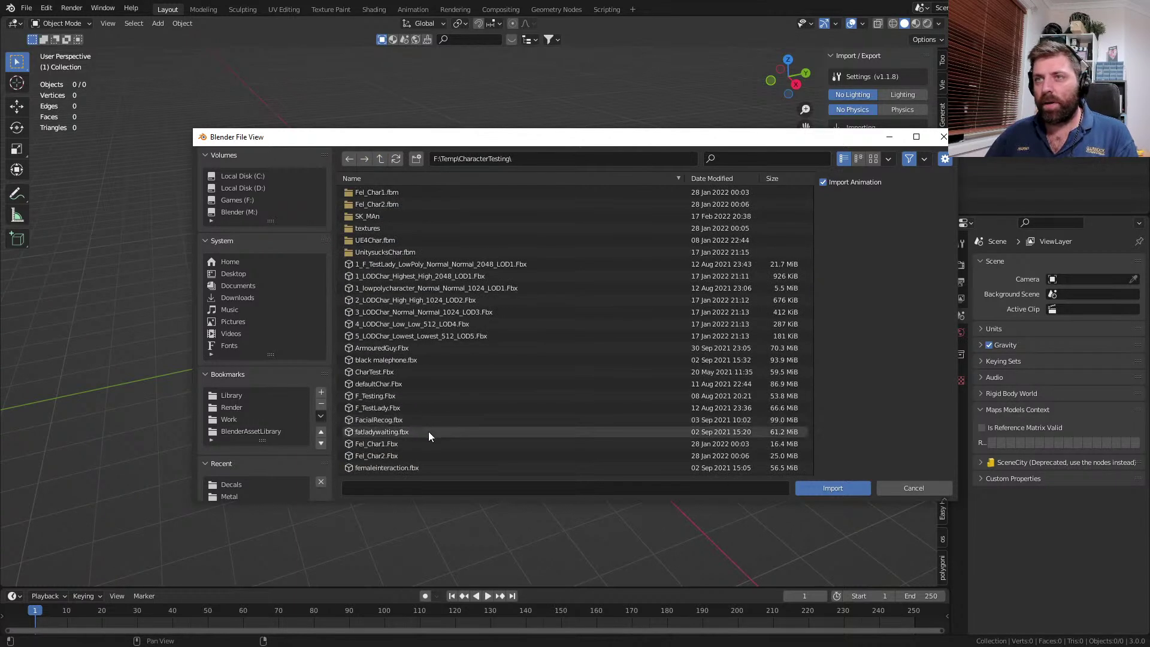
{"action": "left_click", "coordinate": [414, 372]}
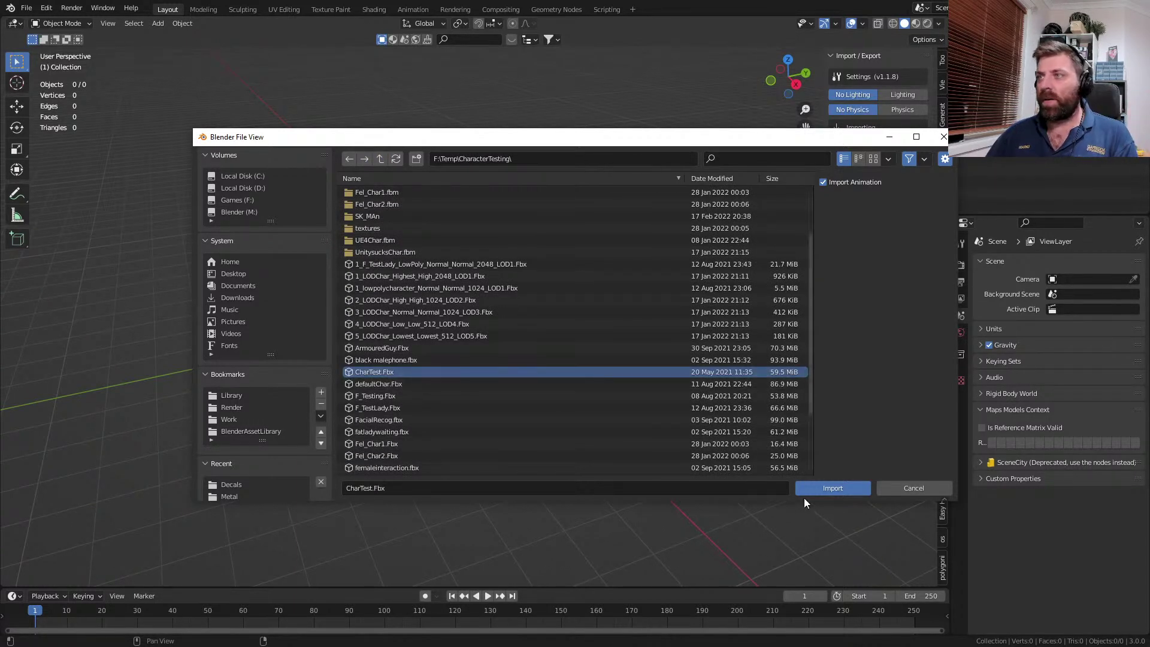
{"action": "left_click", "coordinate": [822, 489]}
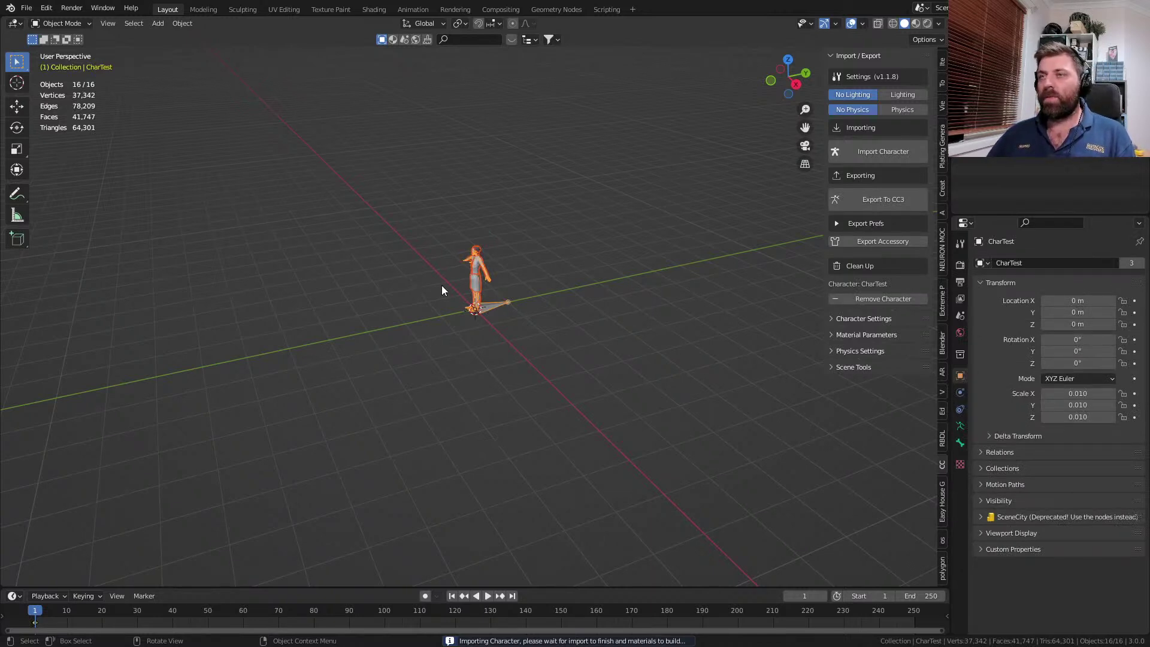
- Join all of the character's clothing, hair and body meshes into CC_Base_Body, leaving the armature separate
{"action": "scroll", "coordinate": [456, 288], "scroll_direction": "up", "scroll_amount": 9}
{"action": "middle_click_drag", "start_coordinate": [396, 267], "coordinate": [495, 293]}
{"action": "scroll", "coordinate": [437, 291], "scroll_direction": "up", "scroll_amount": 4}
{"action": "scroll", "coordinate": [495, 293], "scroll_direction": "down", "scroll_amount": 1}
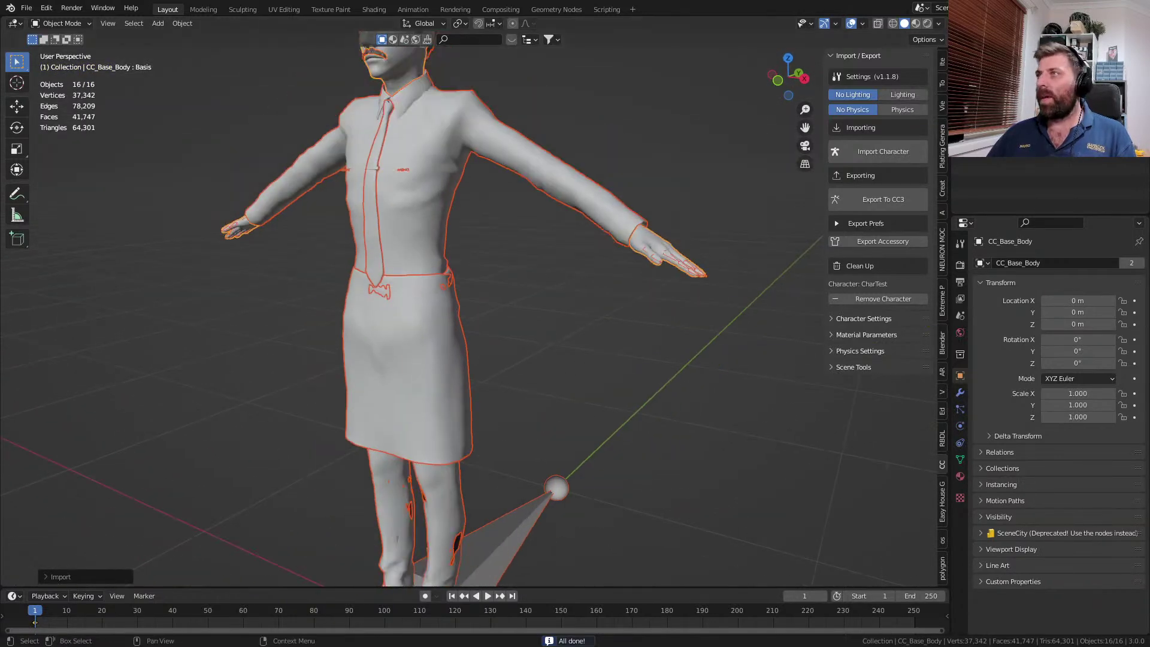
{"action": "left_click", "coordinate": [982, 62]}
{"action": "left_click", "coordinate": [1029, 110]}
{"action": "scroll", "coordinate": [1028, 150], "scroll_direction": "down", "scroll_amount": 3}
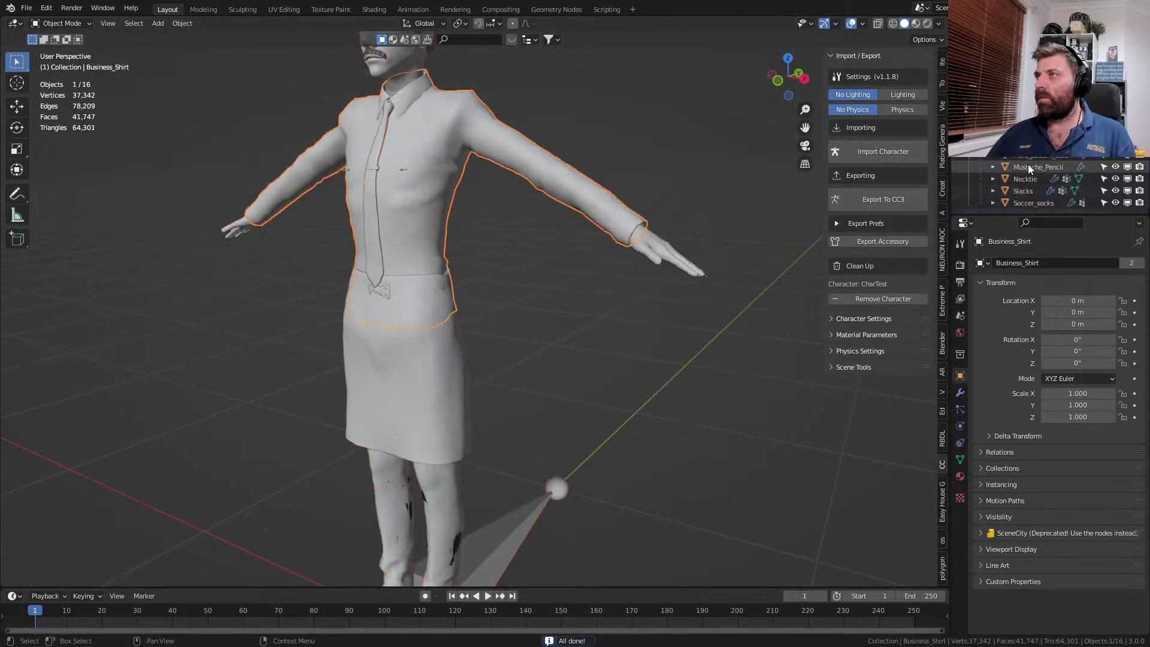
{"action": "left_click", "coordinate": [1026, 203], "text": "shift"}
{"action": "scroll", "coordinate": [456, 305], "scroll_direction": "down", "scroll_amount": 2}
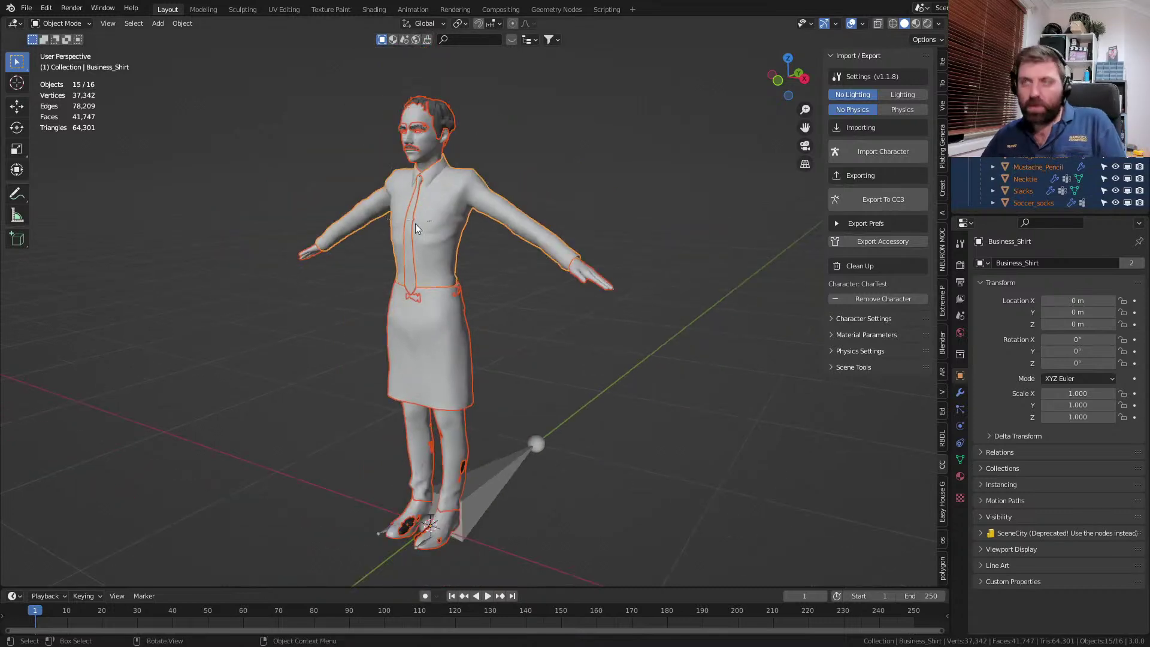
{"action": "left_click", "coordinate": [601, 286], "text": "shift"}
{"action": "key", "text": "ctrl+j"}
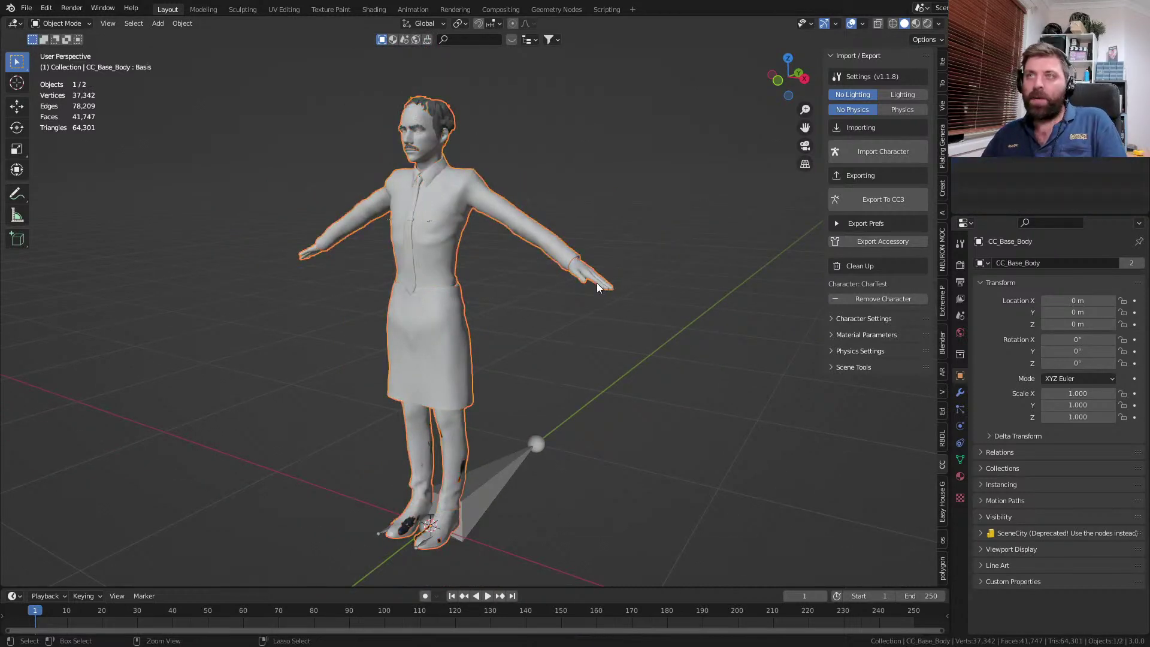
- Add a mesh plane at the character's feet as a floor
{"action": "scroll", "coordinate": [538, 294], "scroll_direction": "down", "scroll_amount": 2}
{"action": "scroll", "coordinate": [516, 314], "scroll_direction": "down", "scroll_amount": 2}
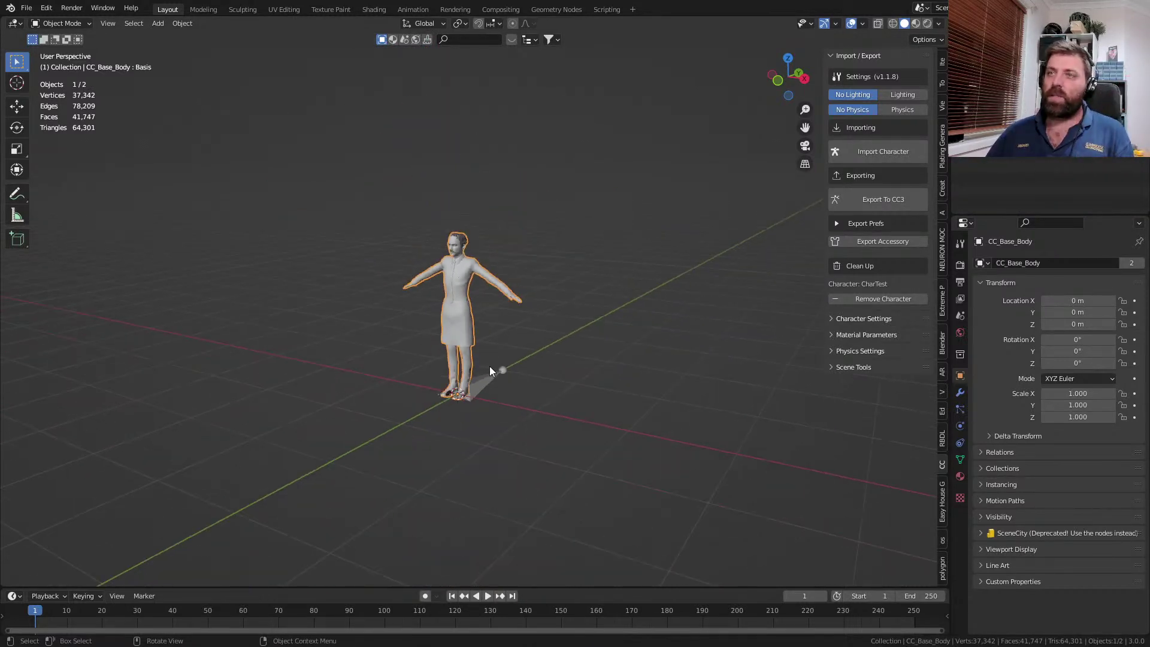
{"action": "middle_click_drag", "start_coordinate": [483, 362], "coordinate": [537, 384]}
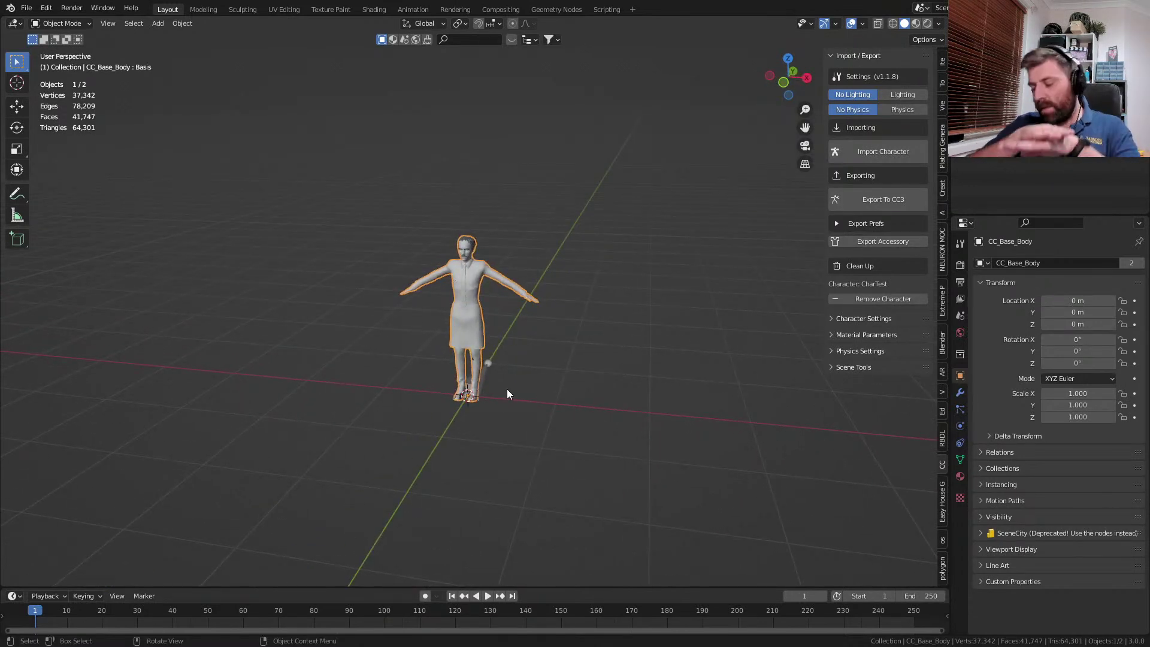
{"action": "key", "text": "shift+a"}
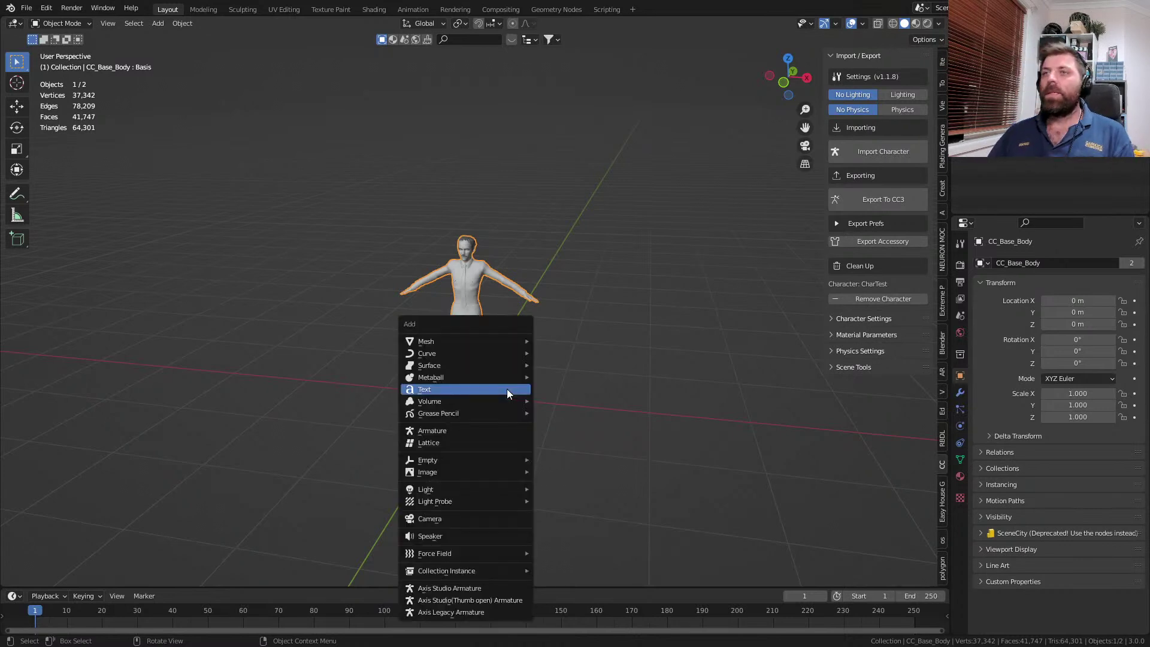
{"action": "mouse_move", "coordinate": [502, 341]}
{"action": "left_click", "coordinate": [560, 46]}
- Scale the plane's geometry by a factor of 5 in Edit Mode
{"action": "key", "text": "Tab"}
{"action": "type", "text": "s5"}
{"action": "key", "text": "Return"}
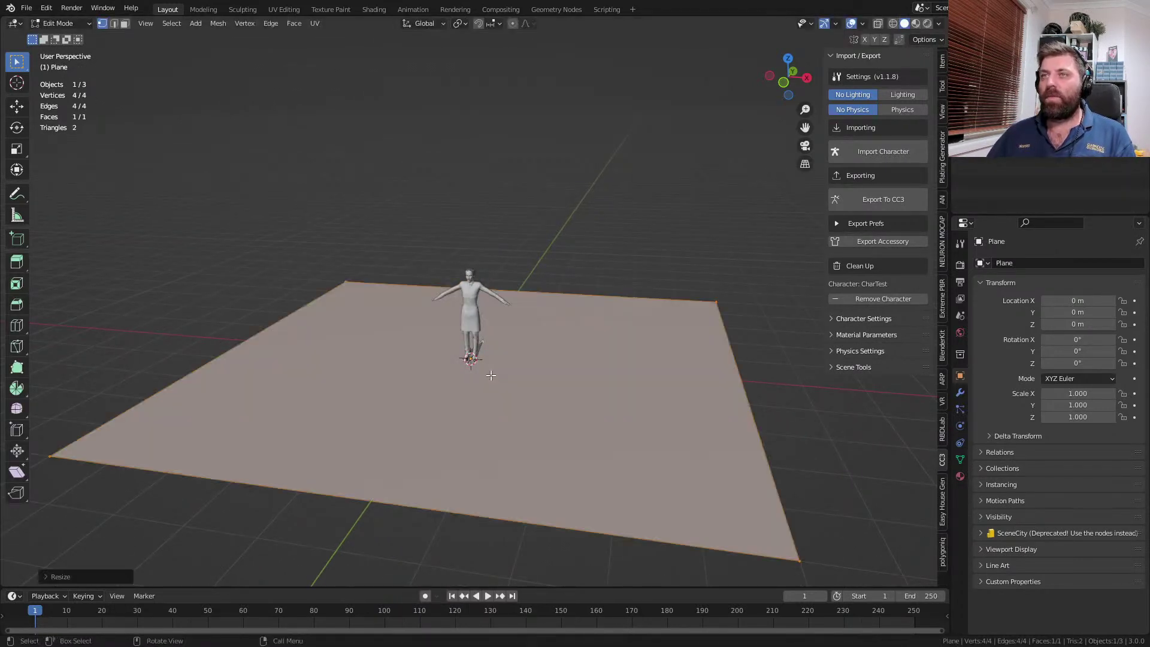
{"action": "key", "text": "ctrl+z"}
{"action": "type", "text": "s5"}
{"action": "key", "text": "Return"}
- Duplicate the floor face in place, rotate the copy 90° about X, and move it along Y in front of the character
{"action": "middle_click_drag", "start_coordinate": [487, 379], "coordinate": [413, 466]}
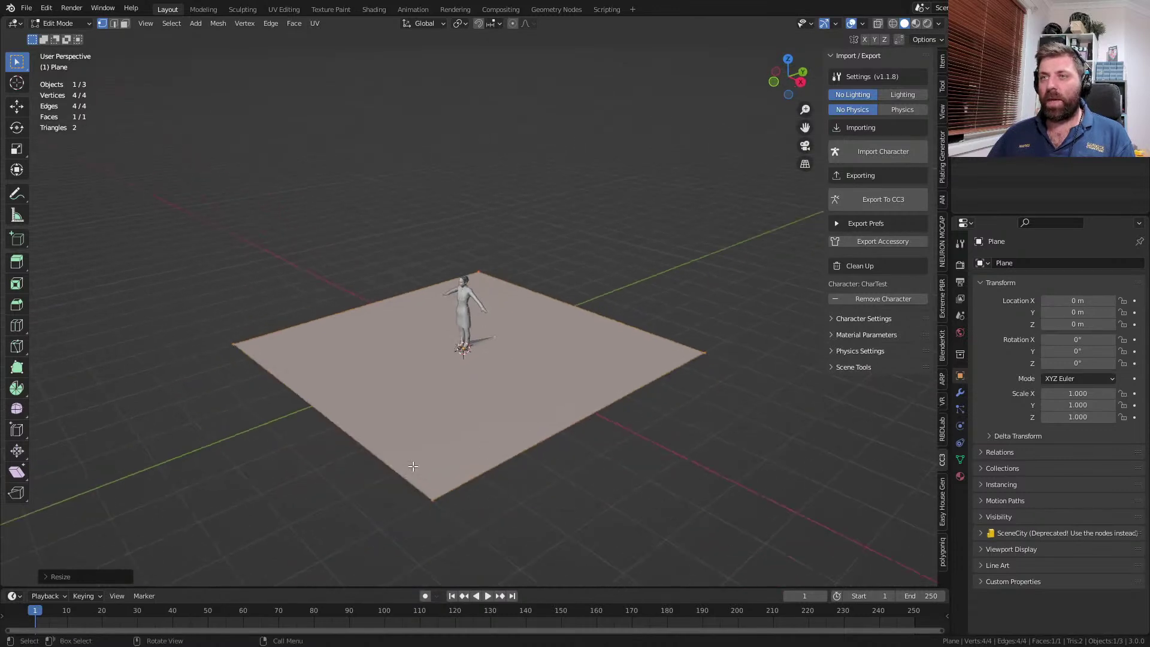
{"action": "key", "text": "shift+d"}
{"action": "right_click", "coordinate": [419, 457]}
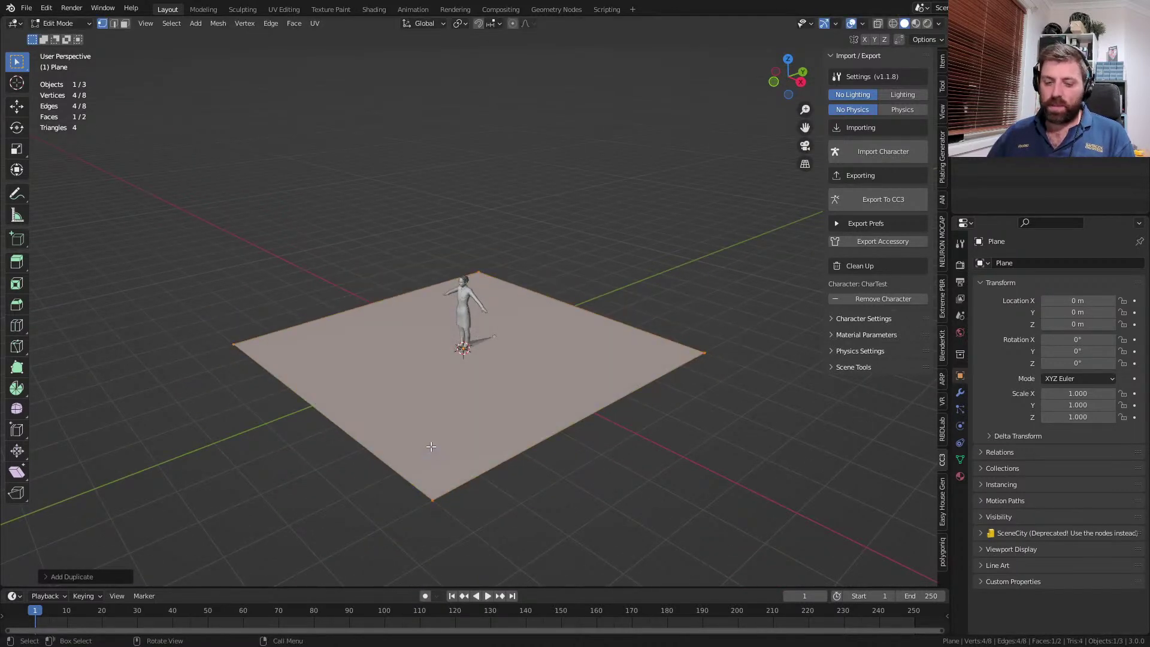
{"action": "type", "text": "rx90"}
{"action": "key", "text": "Return"}
{"action": "key", "text": "g"}
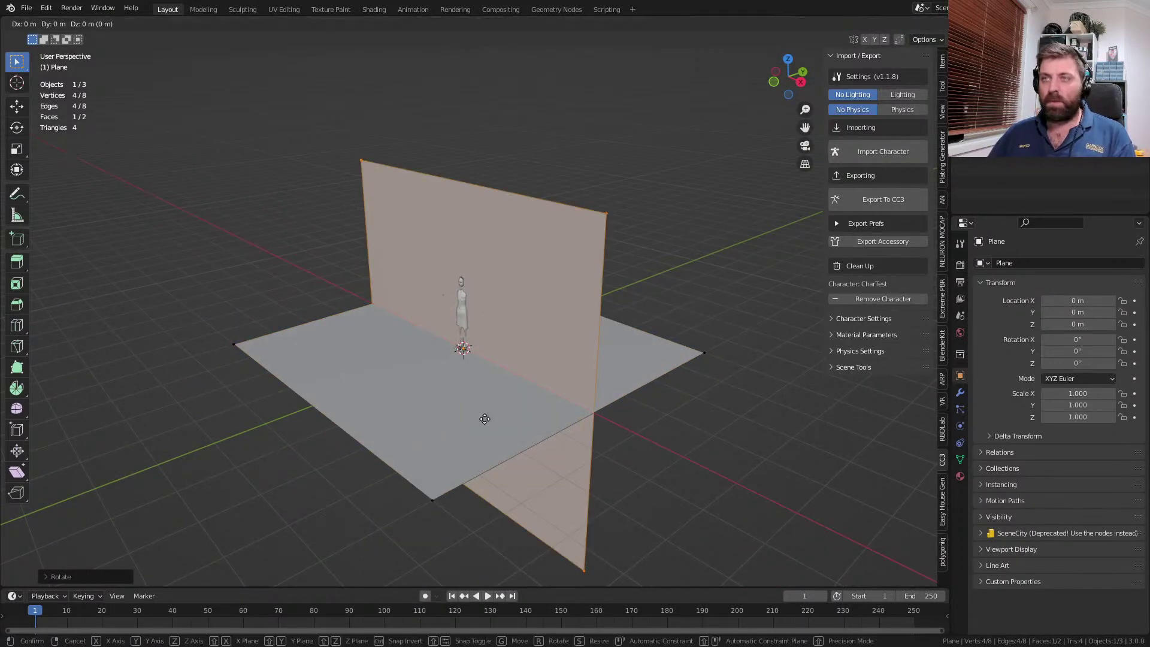
{"action": "key", "text": "y"}
{"action": "left_click", "coordinate": [384, 480]}
- Scale the upright face down to a small panel and raise it along Z until it stands at floor level
{"action": "middle_click_drag", "start_coordinate": [385, 480], "coordinate": [606, 456]}
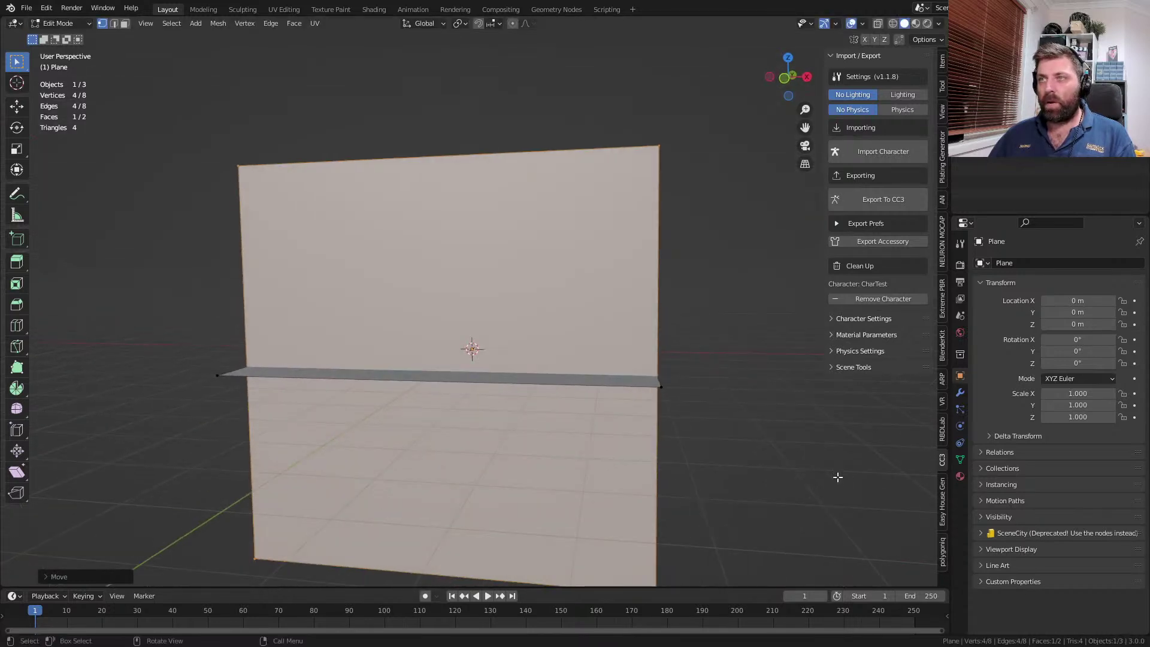
{"action": "key", "text": "s"}
{"action": "left_click", "coordinate": [516, 382]}
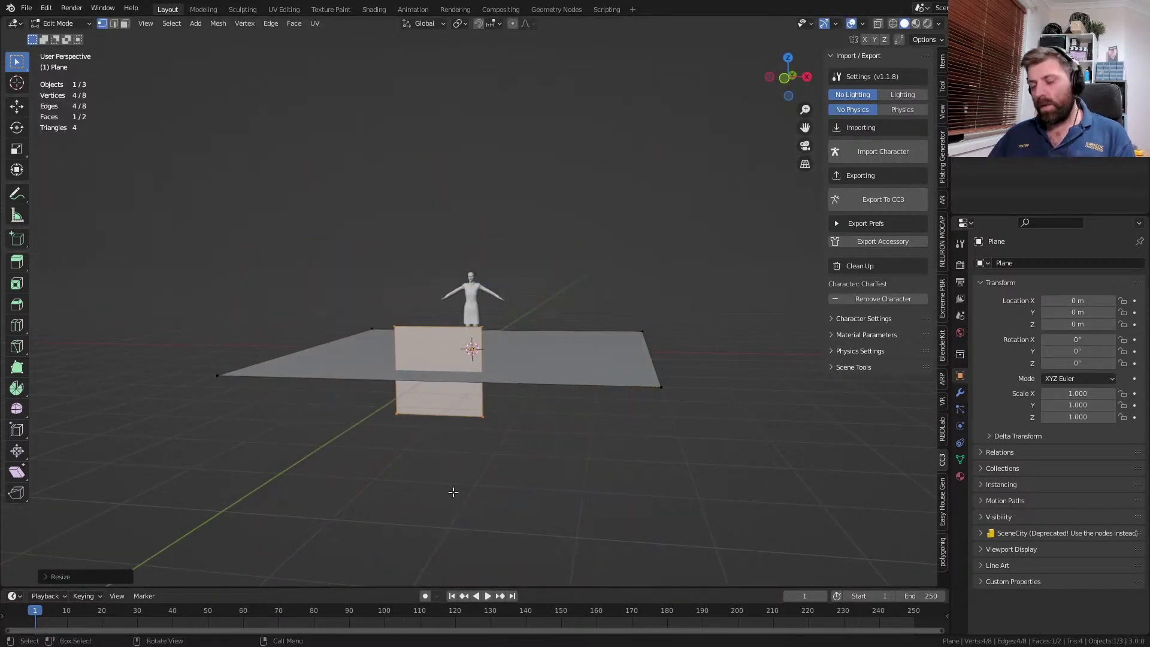
{"action": "key", "text": "g"}
{"action": "key", "text": "z"}
{"action": "left_click", "coordinate": [444, 425]}
- Stretch the upright panel along X to roughly the width of the floor
{"action": "key", "text": "s"}
{"action": "key", "text": "x"}
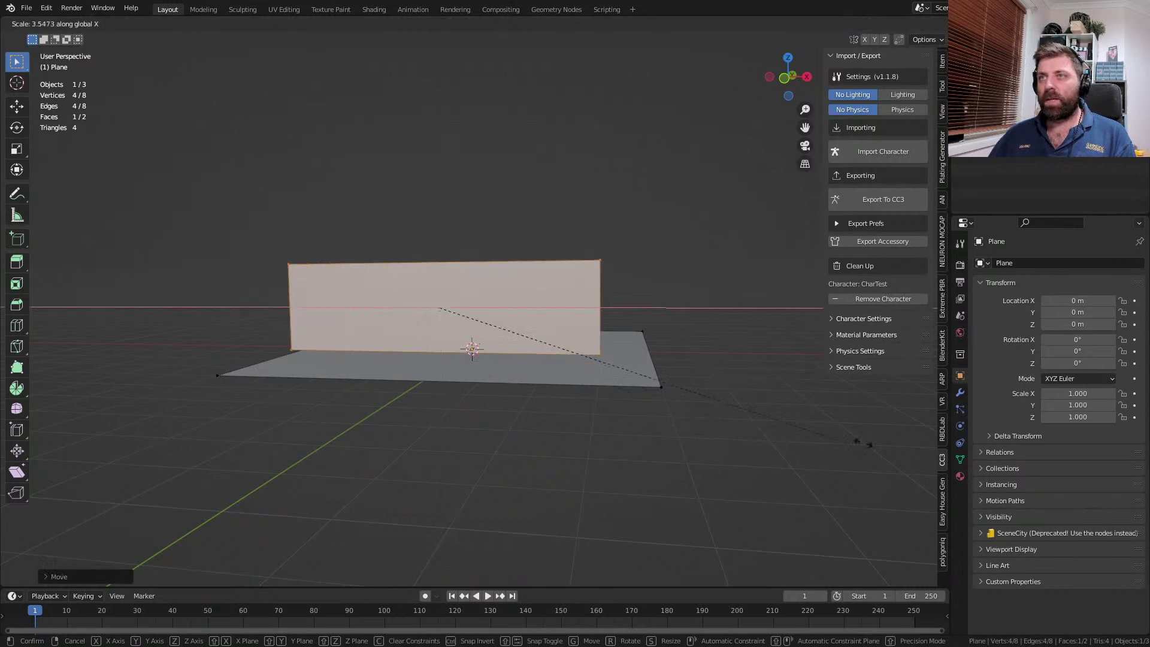
{"action": "key", "text": "Return"}
- Add 33 evenly spaced vertical loop cuts across the wall panel and bevel them into narrow strips
{"action": "key", "text": "ctrl+r"}
{"action": "scroll", "coordinate": [425, 342], "scroll_direction": "up", "scroll_amount": 20}
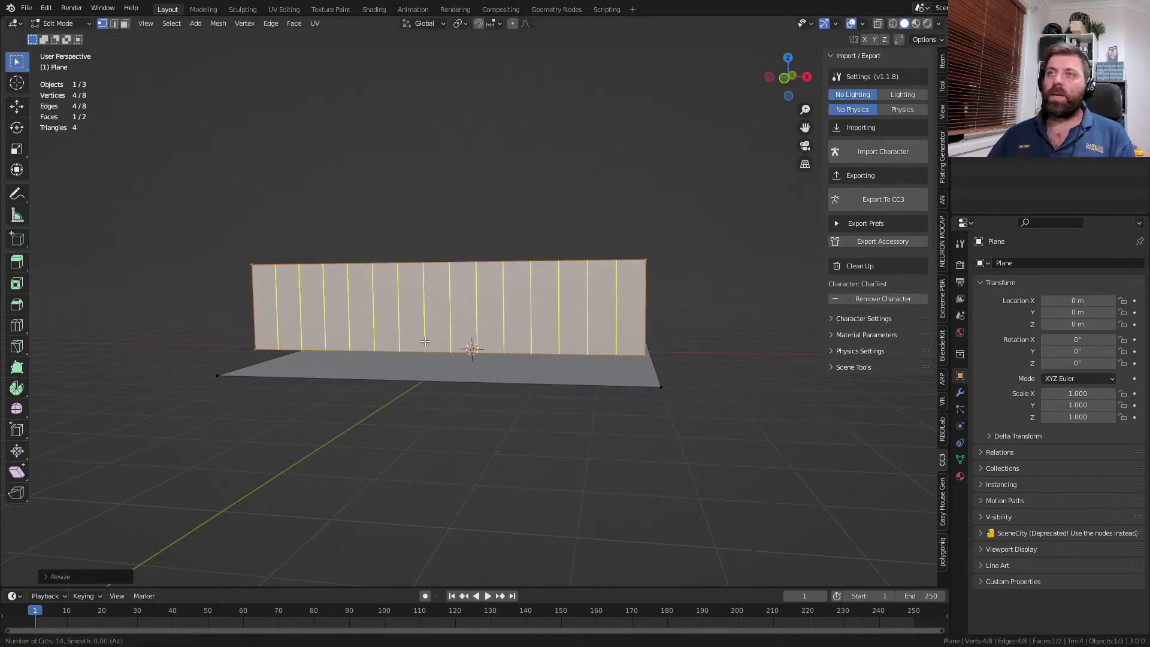
{"action": "scroll", "coordinate": [425, 341], "scroll_direction": "up", "scroll_amount": 9}
{"action": "left_click", "coordinate": [425, 341]}
{"action": "right_click", "coordinate": [424, 342]}
{"action": "scroll", "coordinate": [499, 462], "scroll_direction": "up", "scroll_amount": 2}
{"action": "key", "text": "ctrl+b"}
{"action": "left_click", "coordinate": [509, 472]}
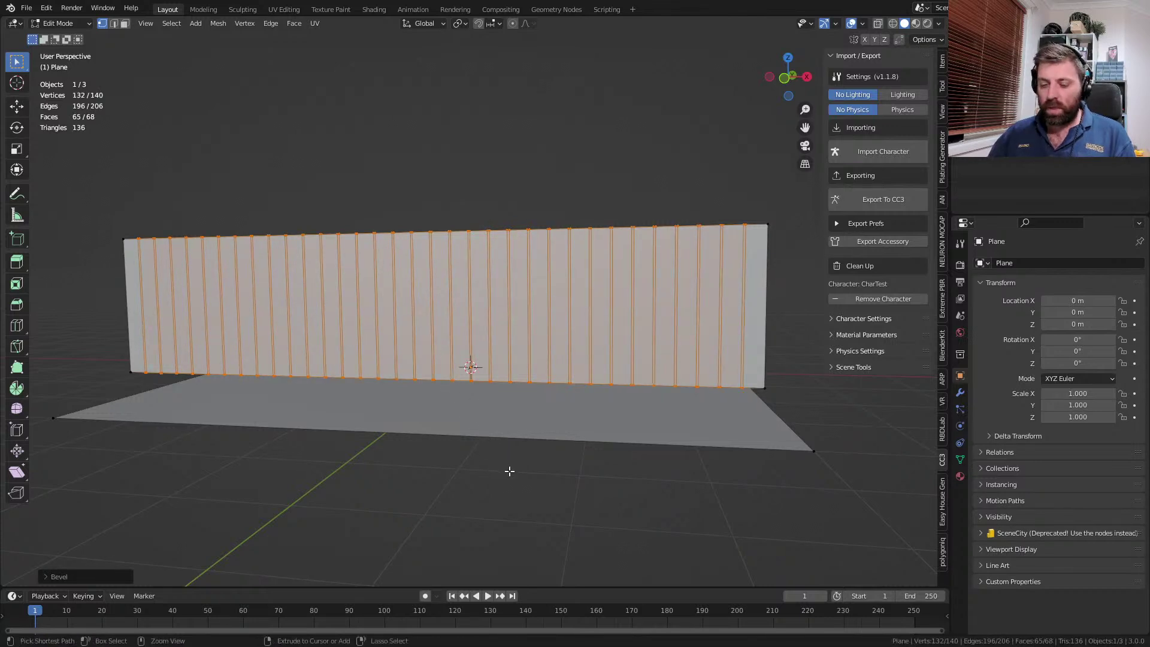
- Clear the selection in face mode, then select the wall's end strip and all faces of similar area
{"action": "key", "text": "ctrl+i"}
{"action": "key", "text": "3"}
{"action": "key", "text": "alt+a"}
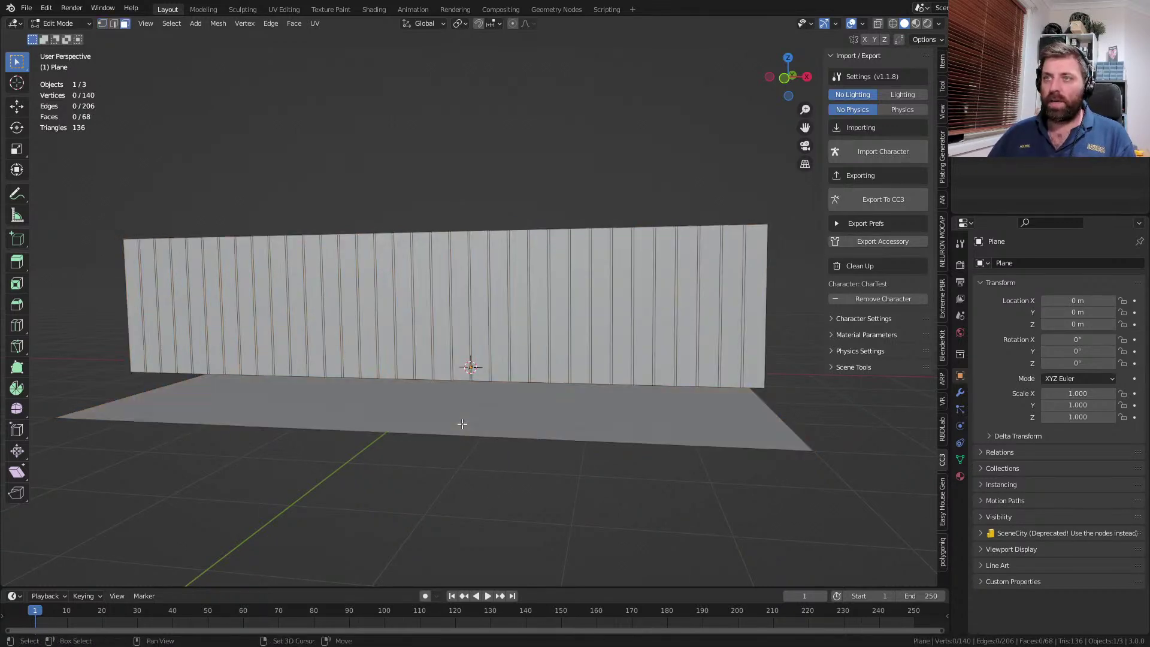
{"action": "left_click", "coordinate": [137, 309]}
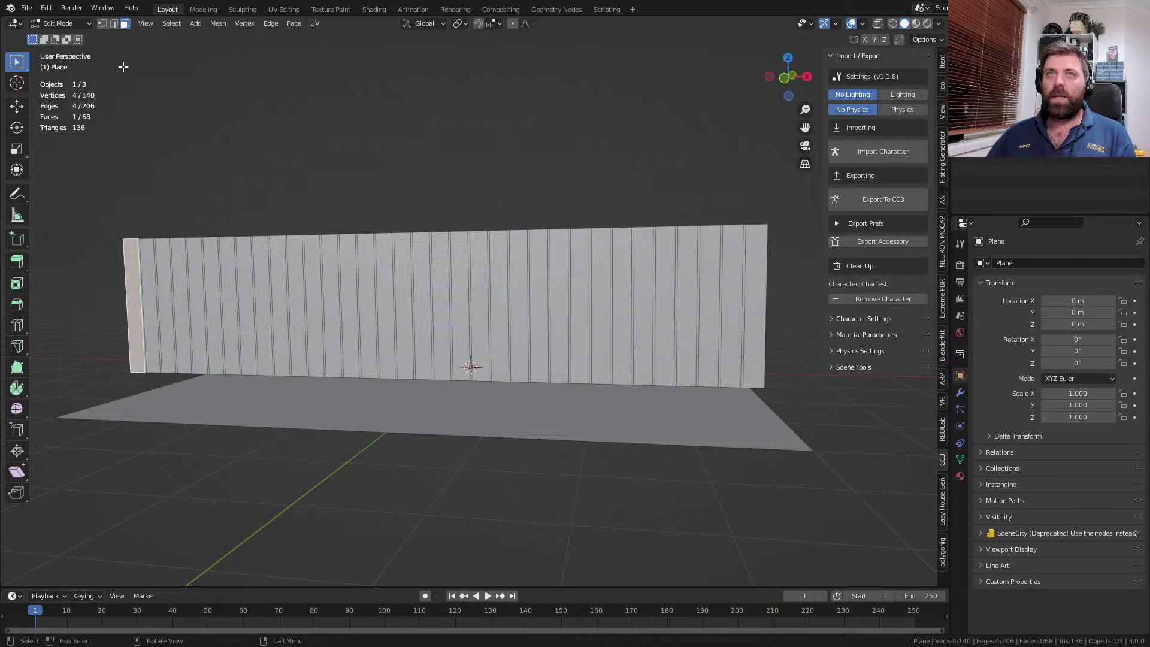
{"action": "left_click", "coordinate": [179, 24]}
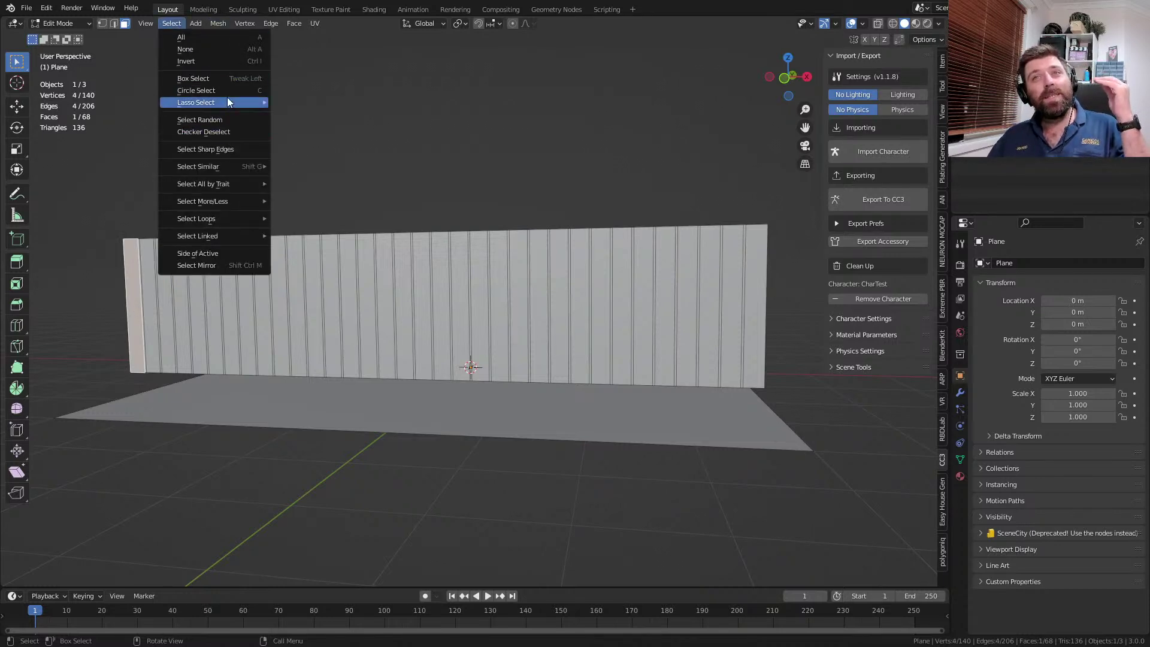
{"action": "mouse_move", "coordinate": [230, 168]}
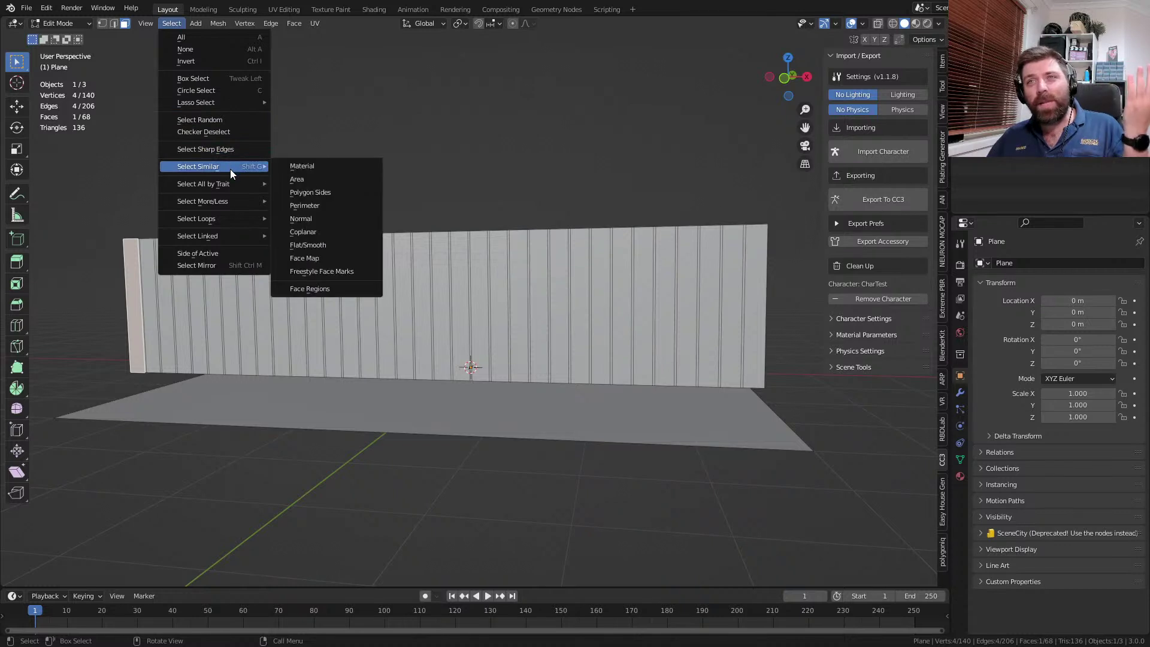
{"action": "left_click", "coordinate": [358, 178]}
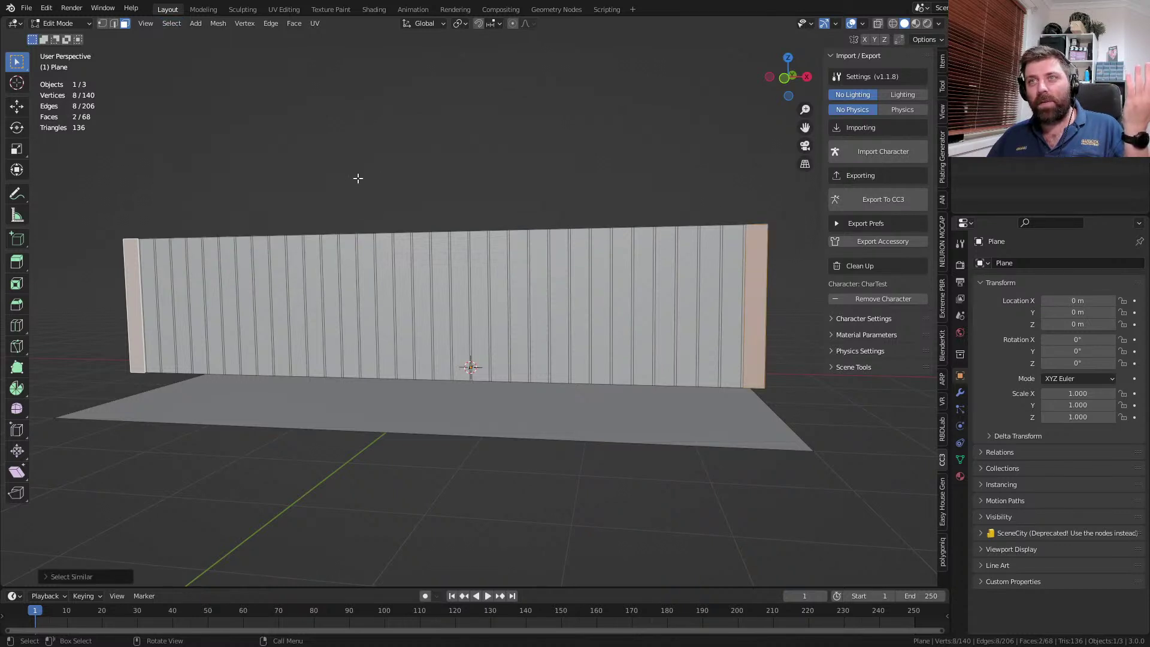
- Select the wide strip beside the wall's end strip plus all faces of similar area, and delete these faces to leave narrow slats
{"action": "left_click", "coordinate": [719, 262], "text": "shift"}
{"action": "left_click", "coordinate": [168, 26]}
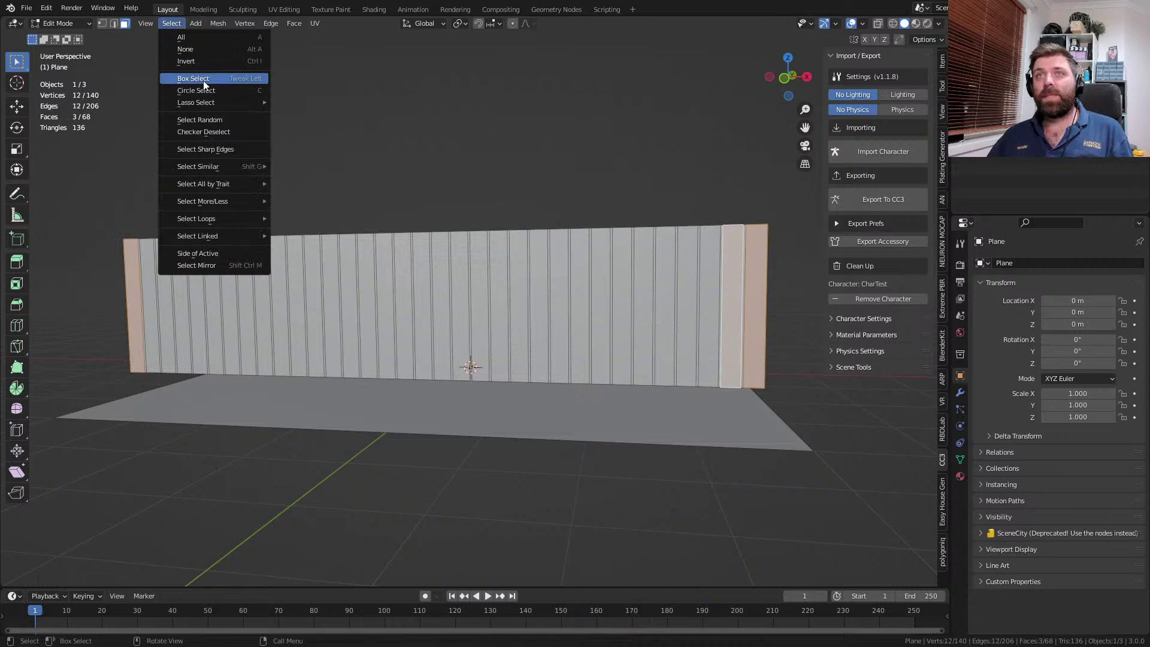
{"action": "mouse_move", "coordinate": [209, 165]}
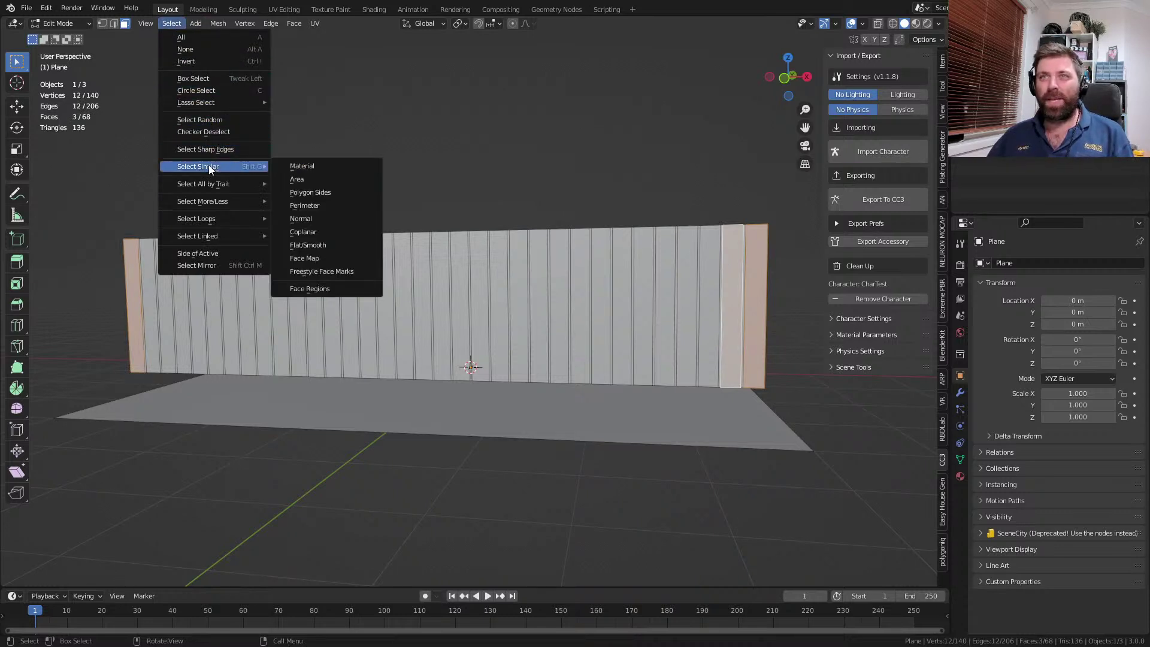
{"action": "left_click", "coordinate": [337, 179]}
{"action": "key", "text": "x"}
{"action": "left_click", "coordinate": [536, 316]}
{"action": "middle_click_drag", "start_coordinate": [535, 317], "coordinate": [477, 320]}
{"action": "scroll", "coordinate": [476, 320], "scroll_direction": "down", "scroll_amount": 2}
- Clear the selection and add a cylinder at the origin within the floor and wall mesh
{"action": "key", "text": "a"}
{"action": "middle_click_drag", "start_coordinate": [377, 340], "coordinate": [391, 337]}
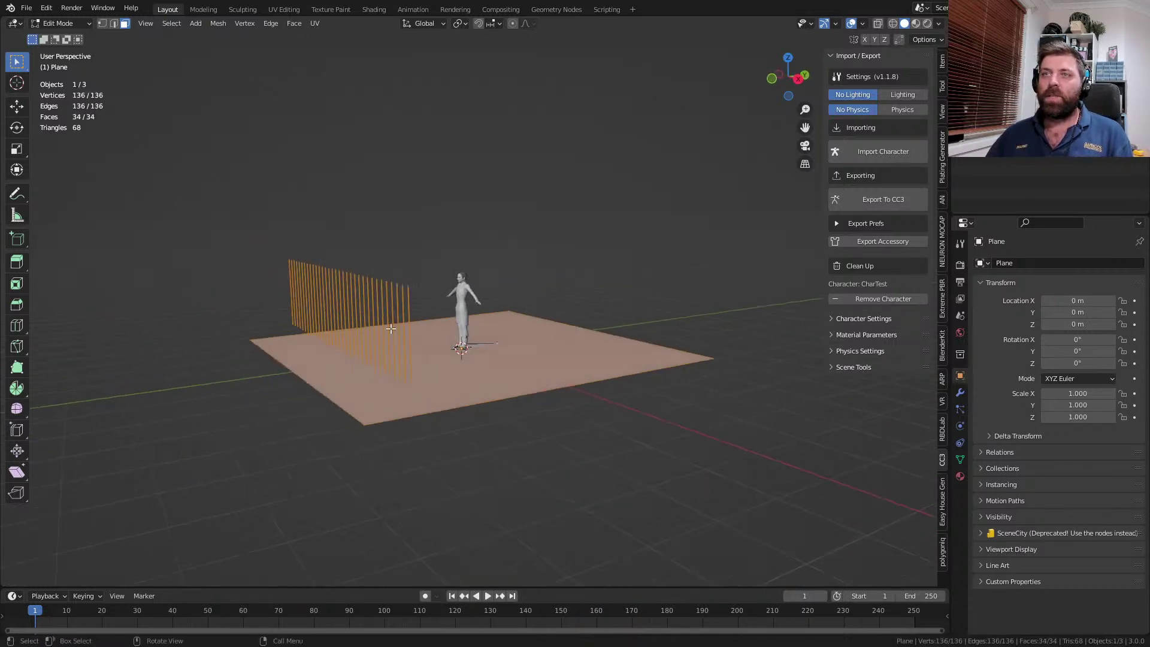
{"action": "key", "text": "alt+a"}
{"action": "left_click", "coordinate": [485, 379]}
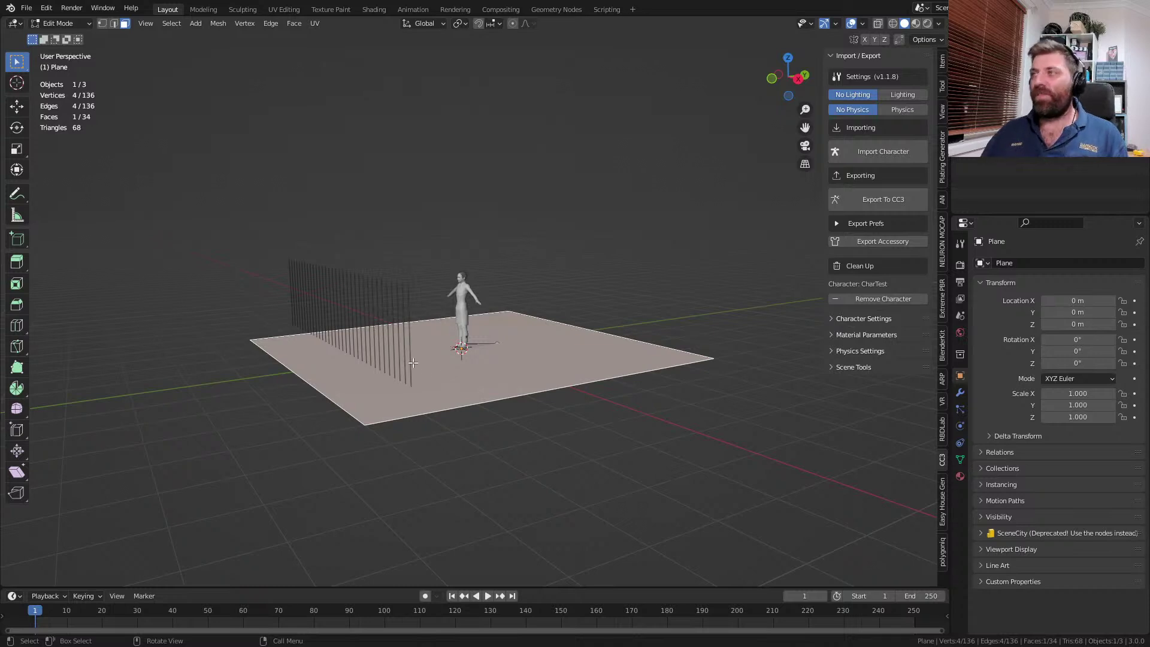
{"action": "middle_click_drag", "start_coordinate": [360, 326], "coordinate": [429, 353]}
{"action": "key", "text": "shift+a"}
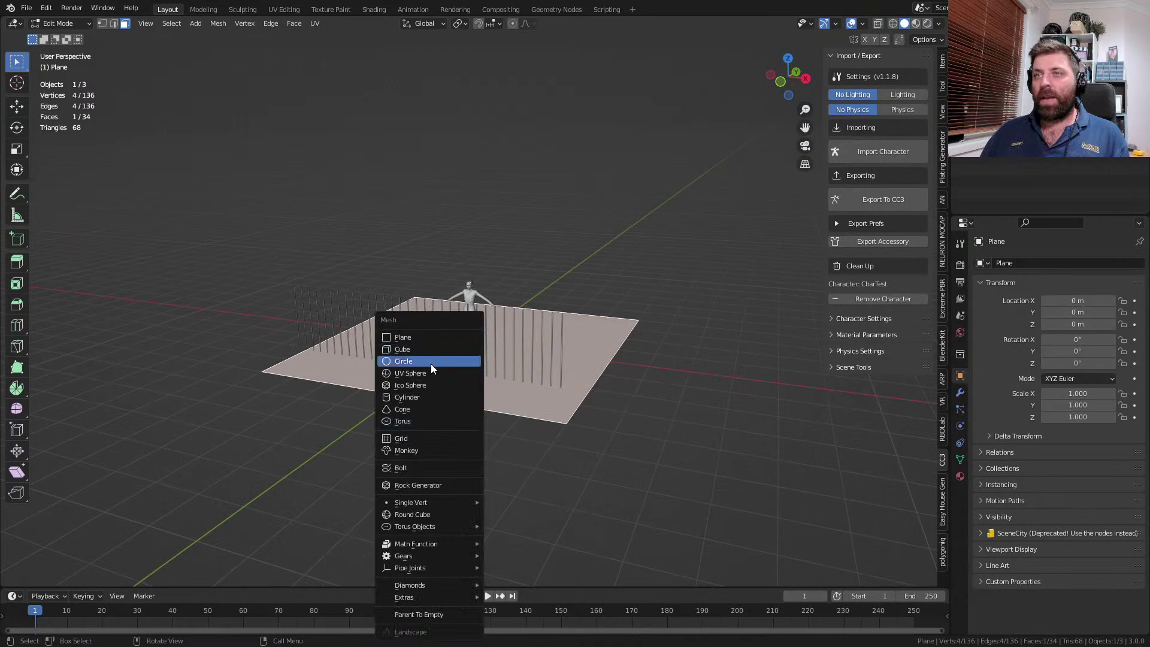
{"action": "left_click", "coordinate": [435, 398]}
{"action": "middle_click_drag", "start_coordinate": [473, 392], "coordinate": [496, 390]}
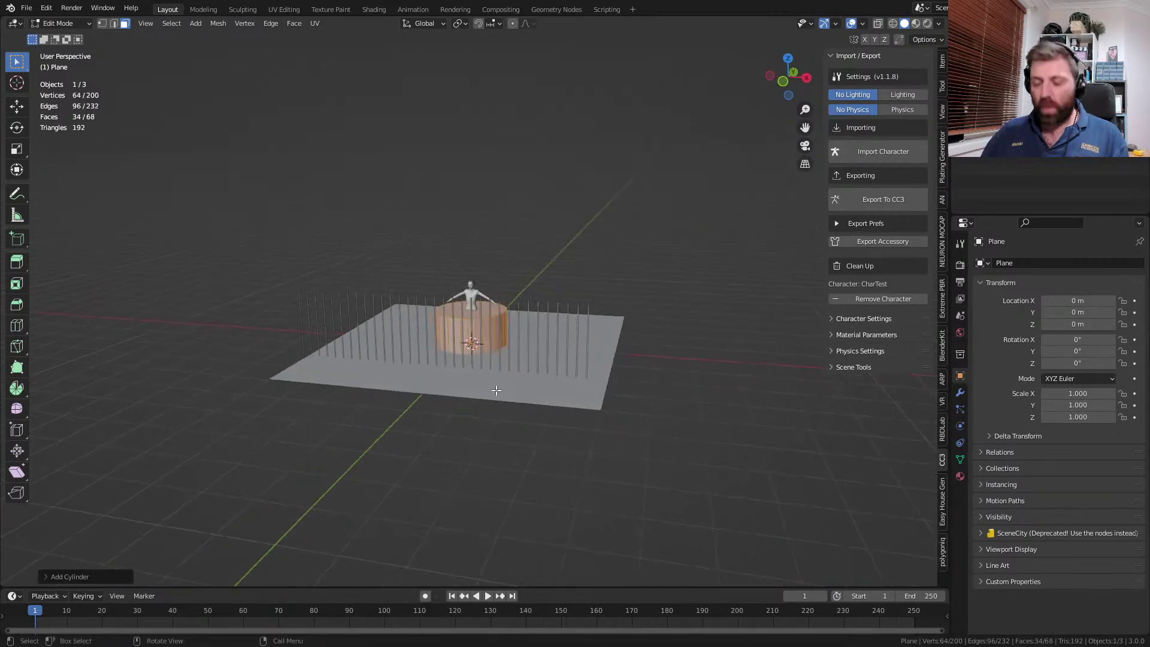
{"action": "key", "text": "r"}
{"action": "key", "text": "x"}
{"action": "key", "text": "Escape"}
{"action": "key", "text": "Tab"}
{"action": "key", "text": "Tab"}
- Rotate the cylinder 90° about X and separate it from the floor and wall mesh as its own object
{"action": "type", "text": "rx90"}
{"action": "key", "text": "Return"}
{"action": "key", "text": "Tab"}
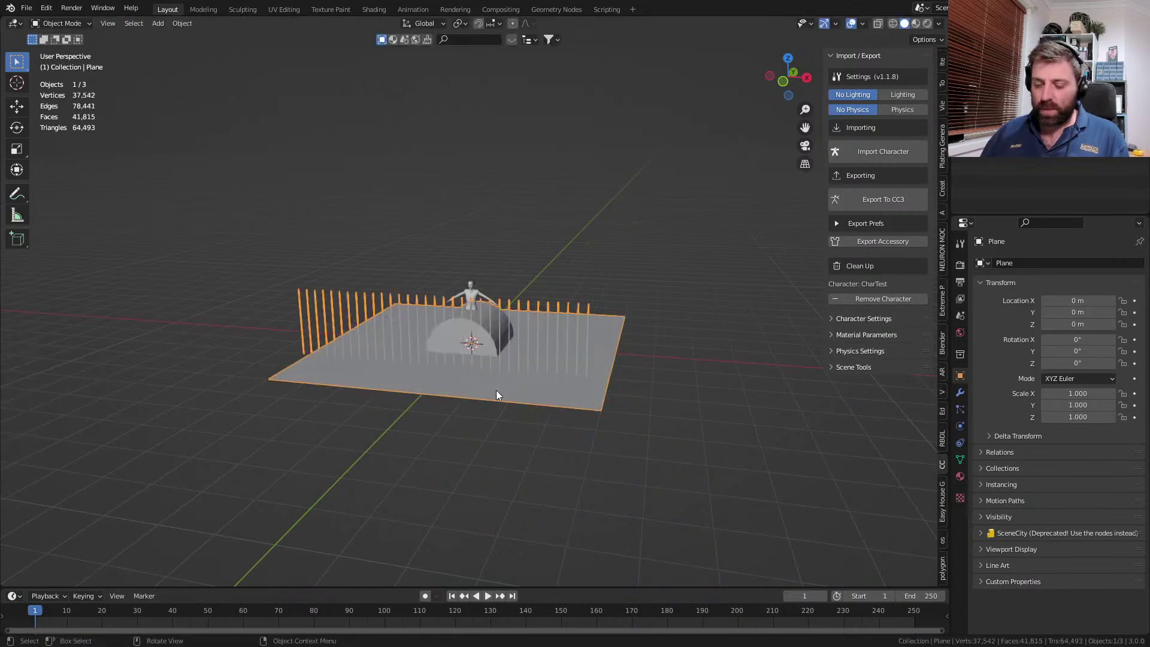
{"action": "key", "text": "Tab"}
{"action": "key", "text": "p"}
{"action": "left_click", "coordinate": [496, 390]}
{"action": "middle_click_drag", "start_coordinate": [496, 390], "coordinate": [491, 348]}
{"action": "key", "text": "Tab"}
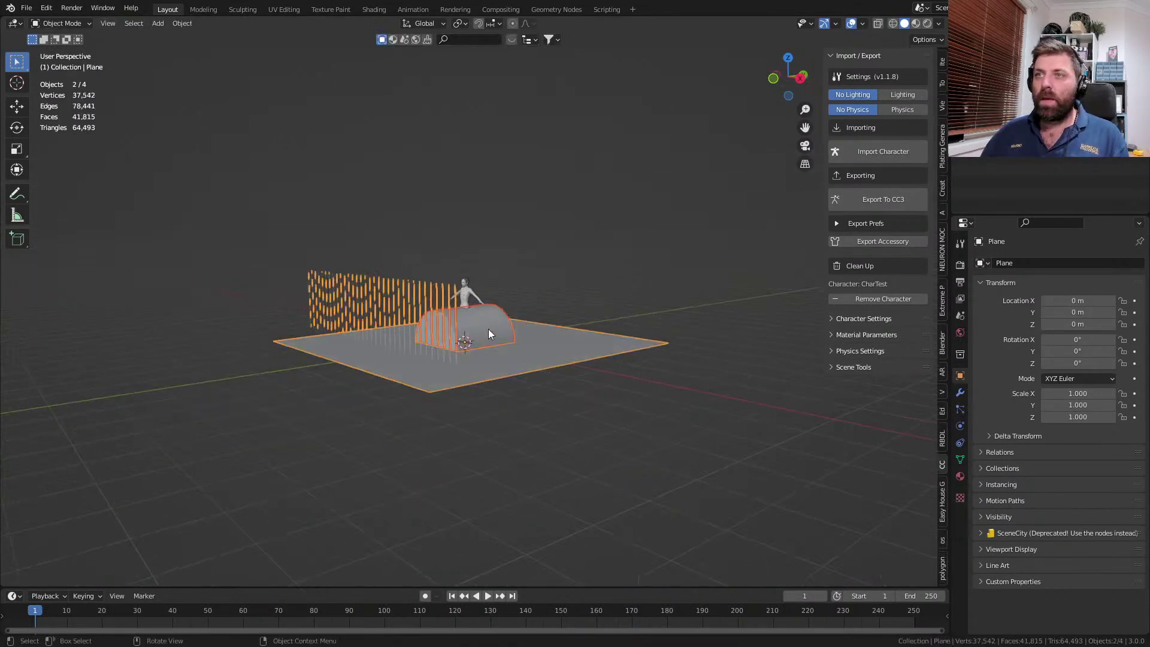
- Flatten the separated cylinder along Y into a thin disc in the right orthographic view
{"action": "left_click", "coordinate": [488, 334]}
{"action": "key", "text": "KP_3"}
{"action": "key", "text": "Tab"}
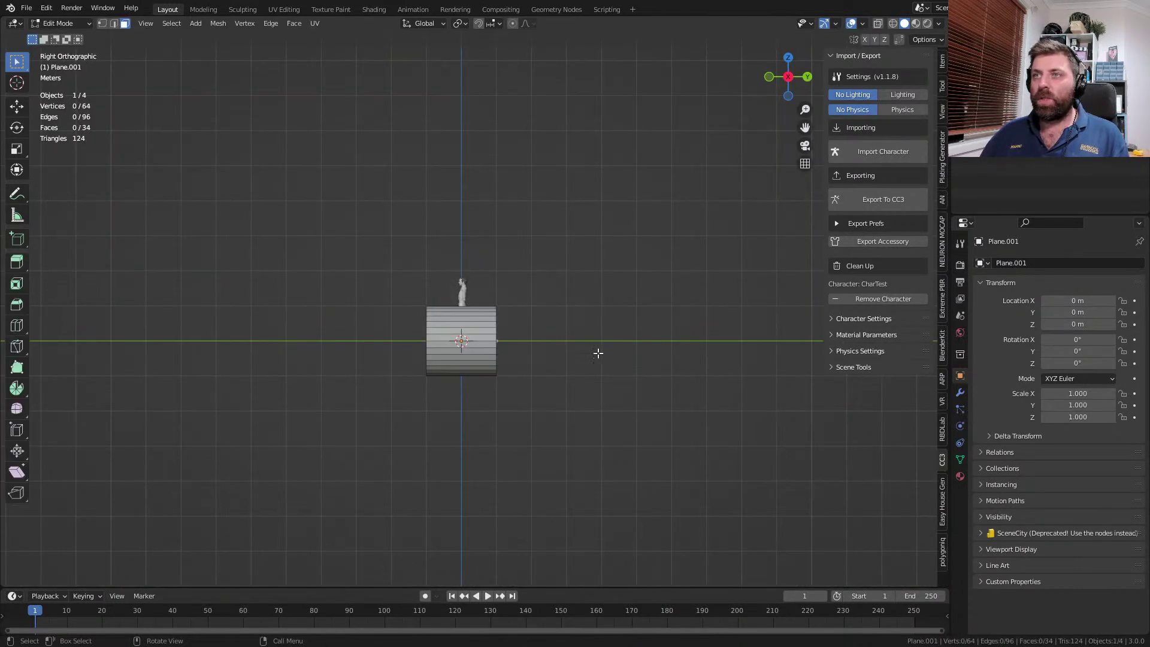
{"action": "key", "text": "a"}
{"action": "key", "text": "s"}
{"action": "key", "text": "y"}
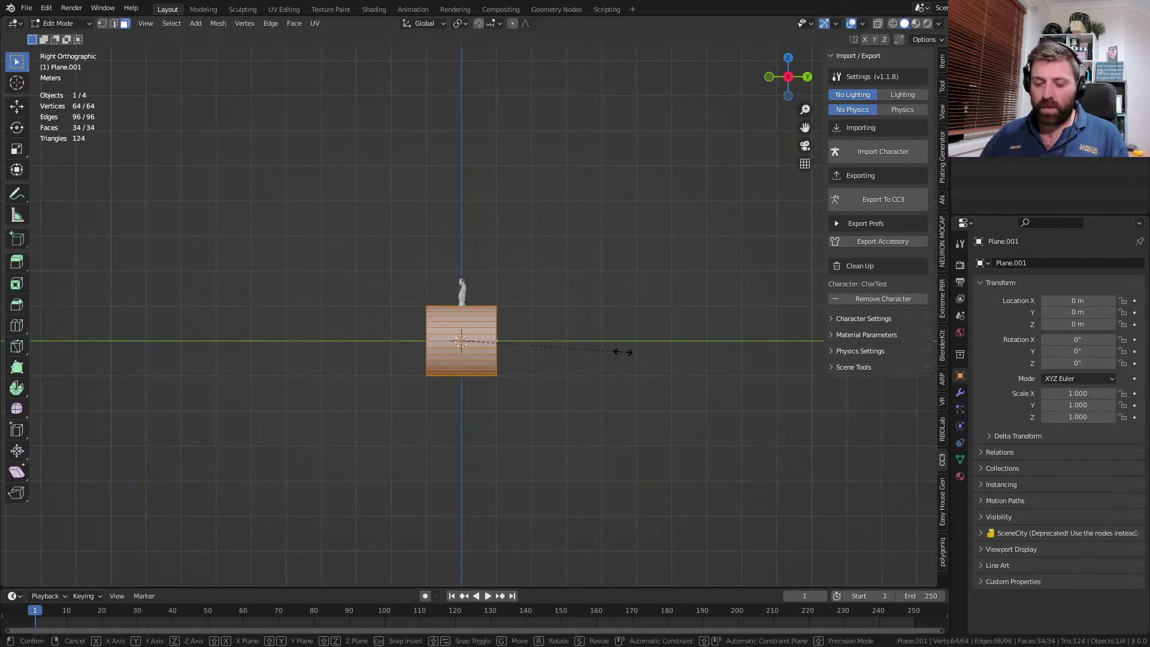
{"action": "key", "text": "Return"}
- Move the disc to the outer side of the slatted wall, at about Y -3.93 m and Z 1.17 m
{"action": "key", "text": "Tab"}
{"action": "key", "text": "g"}
{"action": "left_click", "coordinate": [418, 339]}
{"action": "middle_click_drag", "start_coordinate": [418, 339], "coordinate": [396, 402]}
{"action": "left_click", "coordinate": [559, 343]}
- Add a new plane object at the origin and enter its edit mode
{"action": "key", "text": "shift+a"}
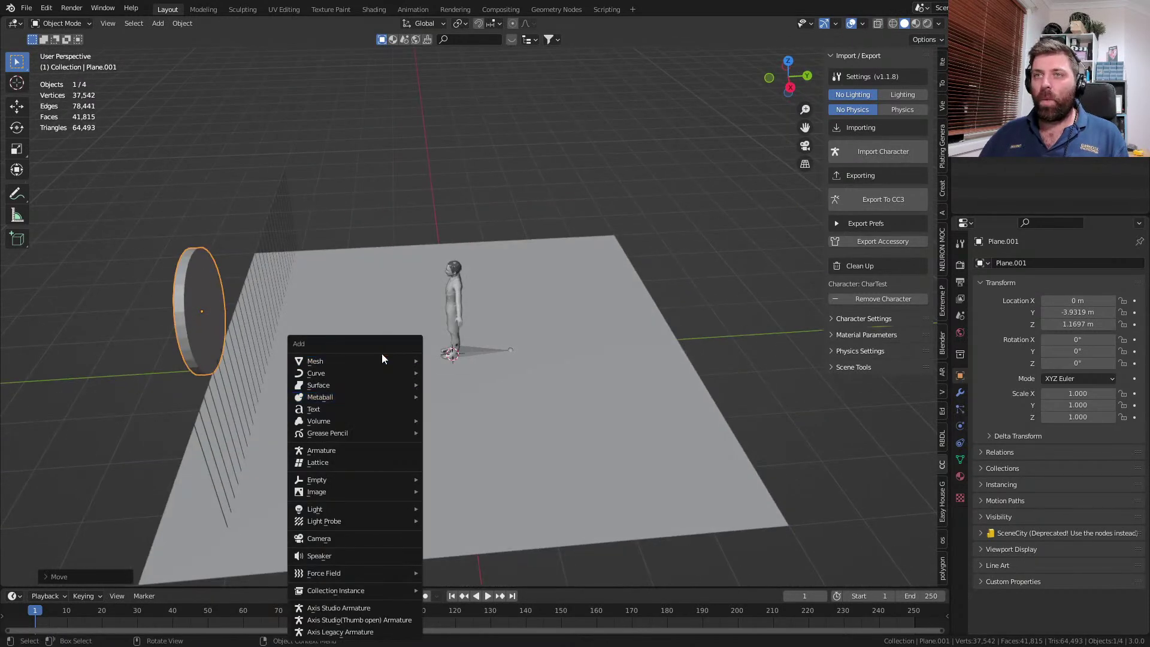
{"action": "mouse_move", "coordinate": [381, 357]}
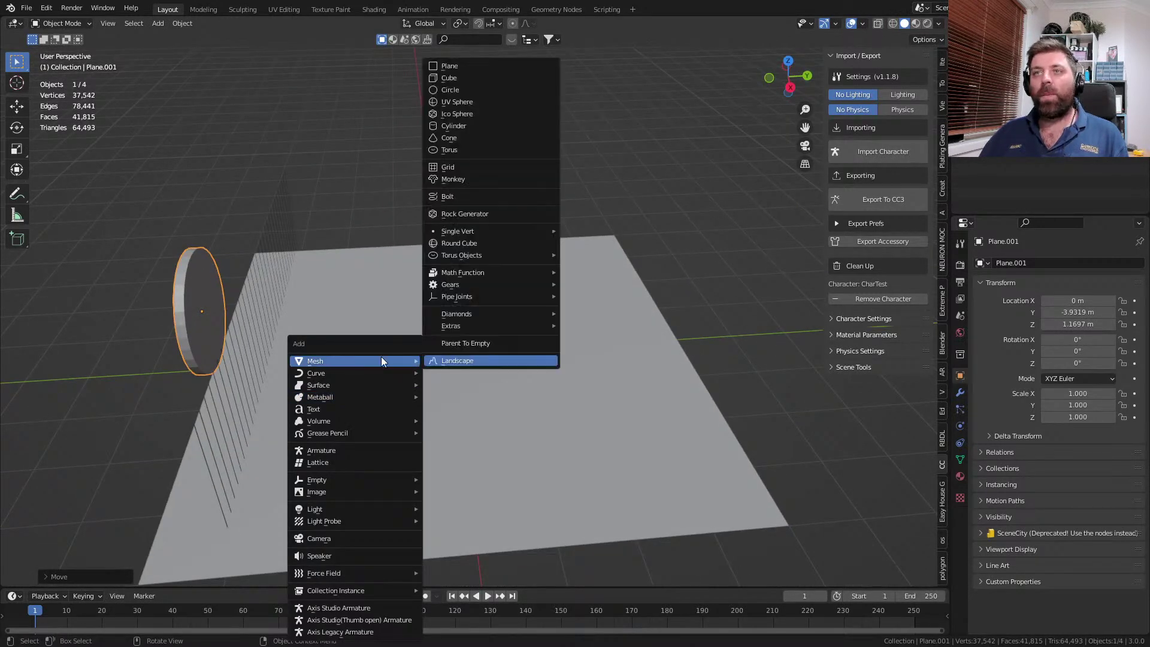
{"action": "left_click", "coordinate": [470, 66]}
{"action": "key", "text": "Tab"}
- Try scaling the new plane uniformly by 0.5, and undo it
{"action": "key", "text": "s"}
{"action": "key", "text": "x"}
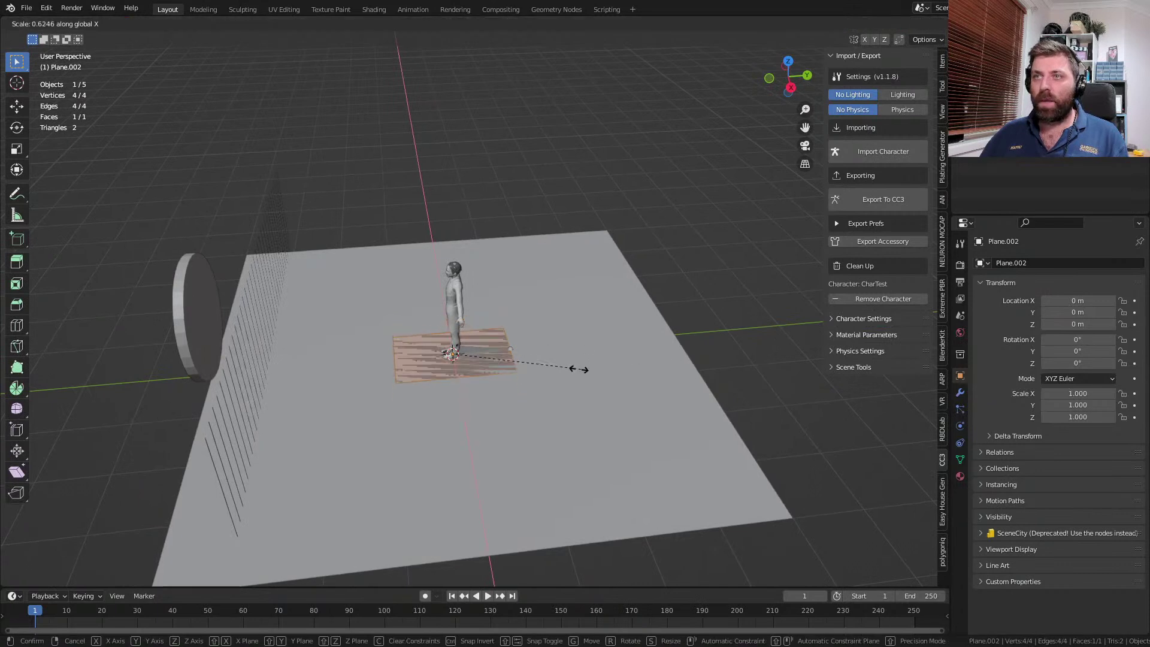
{"action": "right_click", "coordinate": [584, 360]}
{"action": "type", "text": "s.5"}
{"action": "key", "text": "Return"}
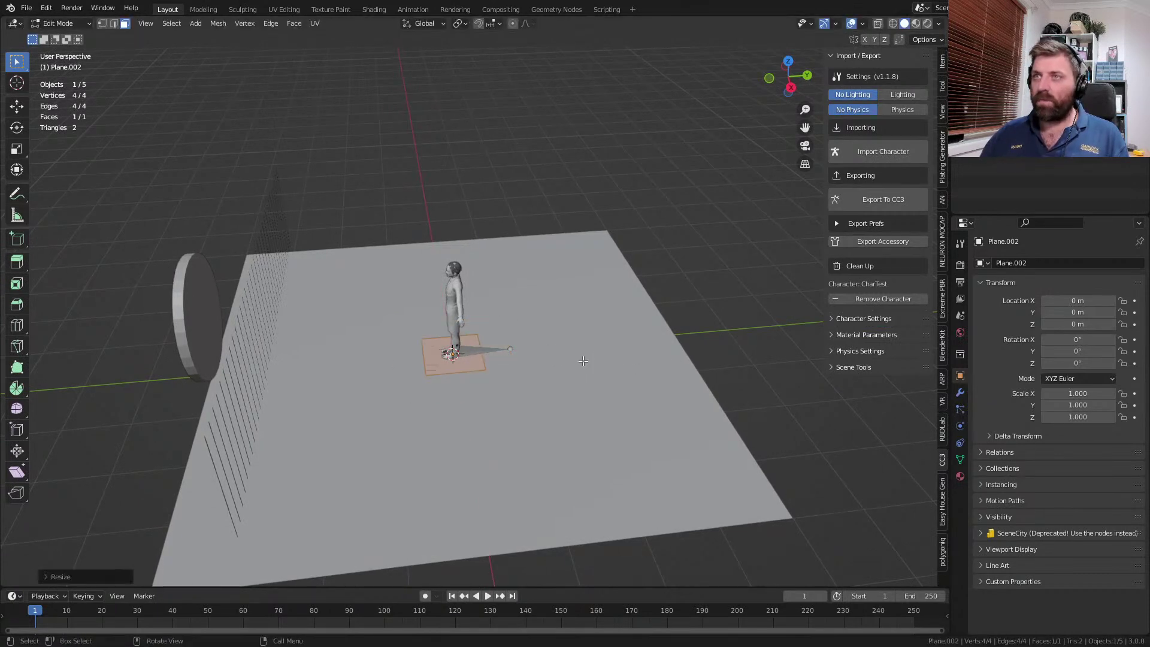
{"action": "key", "text": "z"}
{"action": "key", "text": "ctrl+z"}
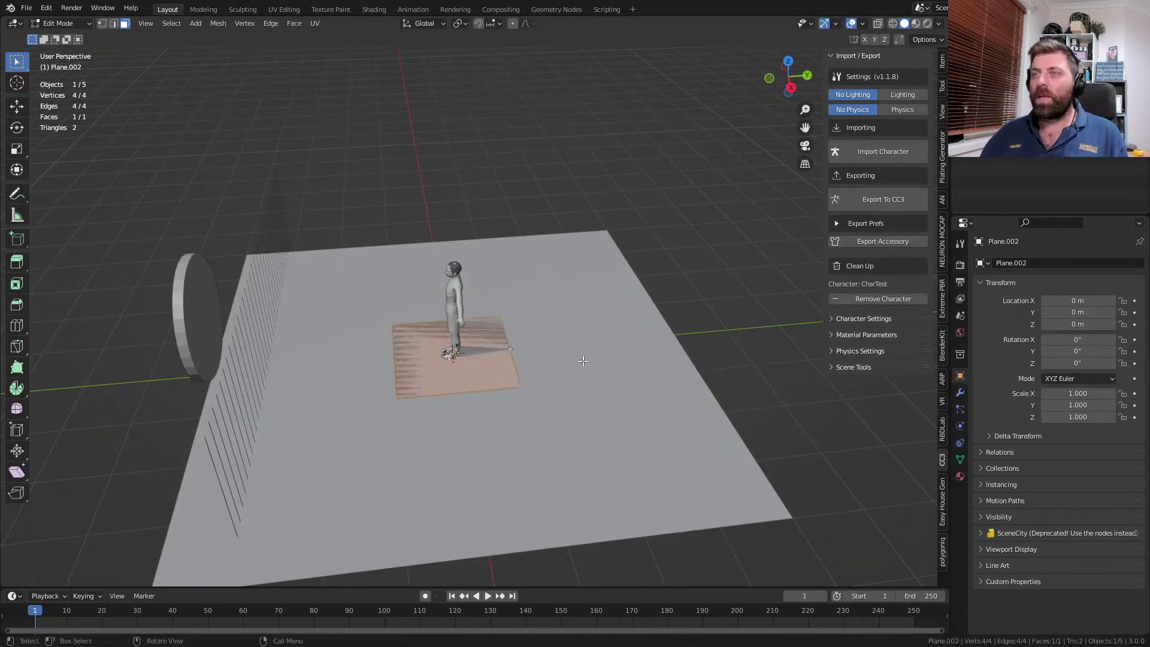
- Scale the new plane by 0.5 along X
{"action": "type", "text": "sx.5"}
{"action": "key", "text": "Return"}
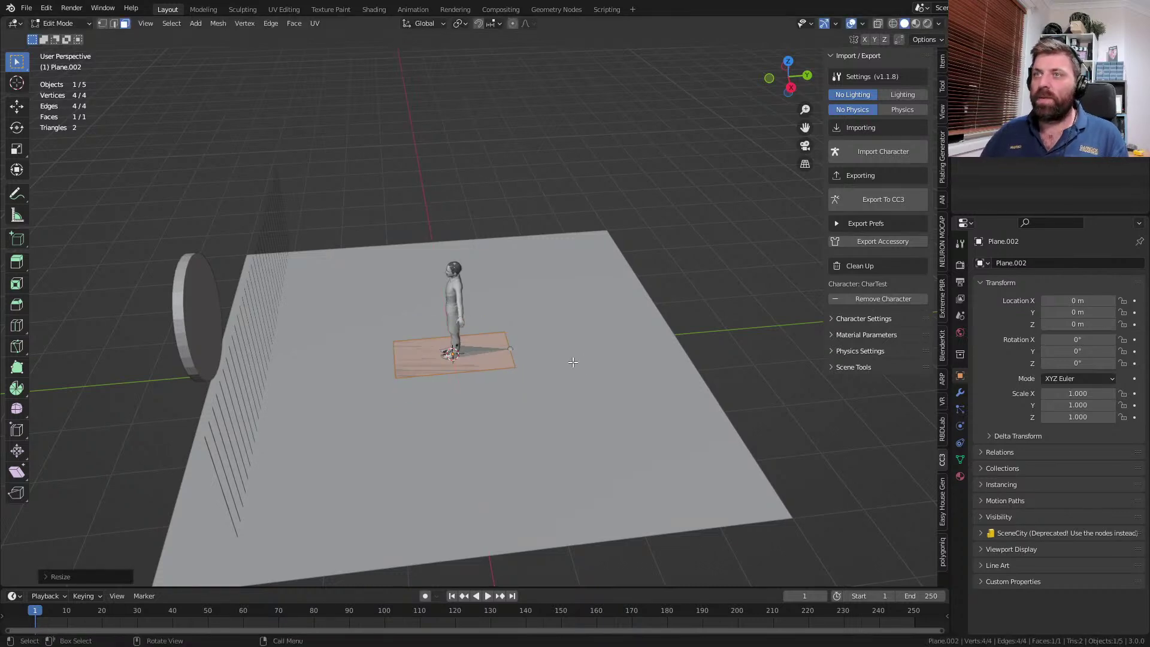
{"action": "middle_click_drag", "start_coordinate": [574, 362], "coordinate": [582, 345]}
- Try raising the plane 1.2 m along Z, and undo the move
{"action": "type", "text": "gz1.2"}
{"action": "key", "text": "Return"}
{"action": "key", "text": "ctrl+z"}
- Raise the plane 1 m along Z and rotate it 90° about Z
{"action": "type", "text": "gz1"}
{"action": "key", "text": "Return"}
{"action": "type", "text": "rz90"}
{"action": "key", "text": "Return"}
{"action": "middle_click_drag", "start_coordinate": [567, 413], "coordinate": [508, 322]}
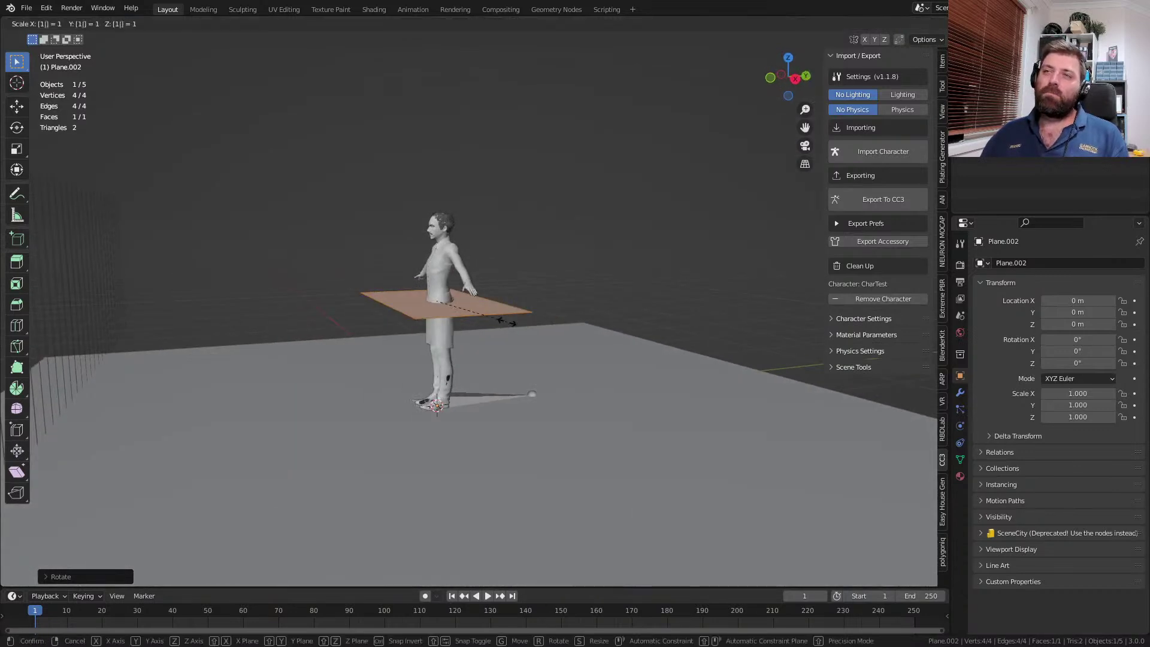
- Enlarge the raised plane into a tabletop around the figure's waist and extrude it to a slight thickness
{"action": "scroll", "coordinate": [507, 321], "scroll_direction": "up", "scroll_amount": 1}
{"action": "key", "text": "s"}
{"action": "left_click", "coordinate": [532, 329]}
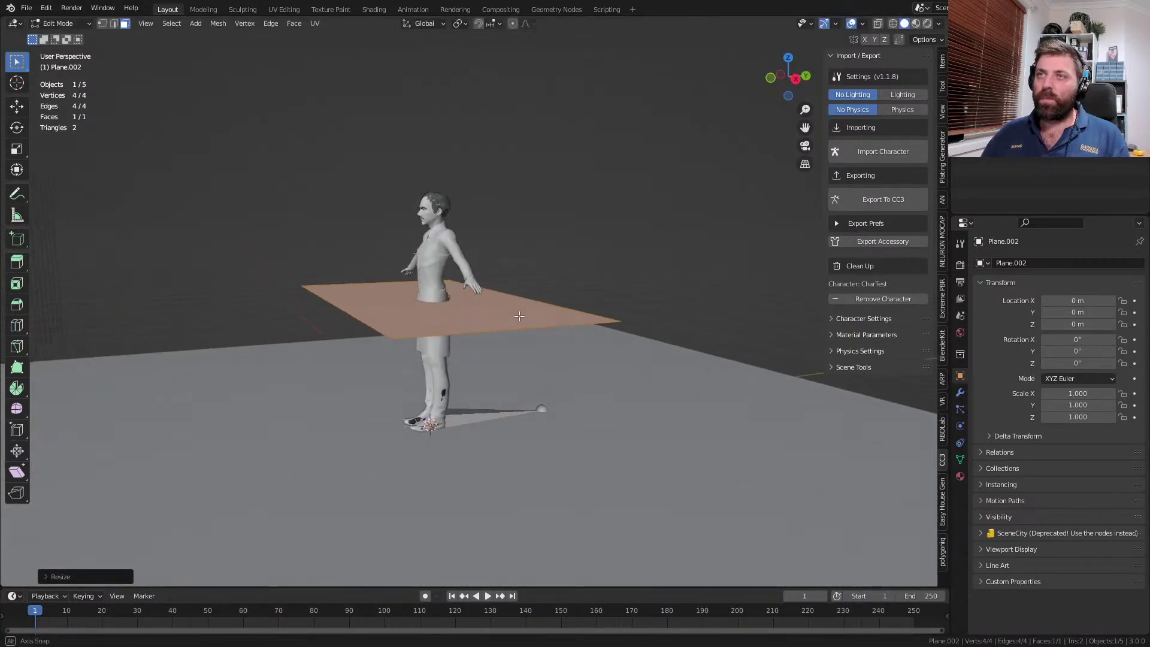
{"action": "middle_click_drag", "start_coordinate": [532, 329], "coordinate": [521, 317]}
{"action": "key", "text": "Tab"}
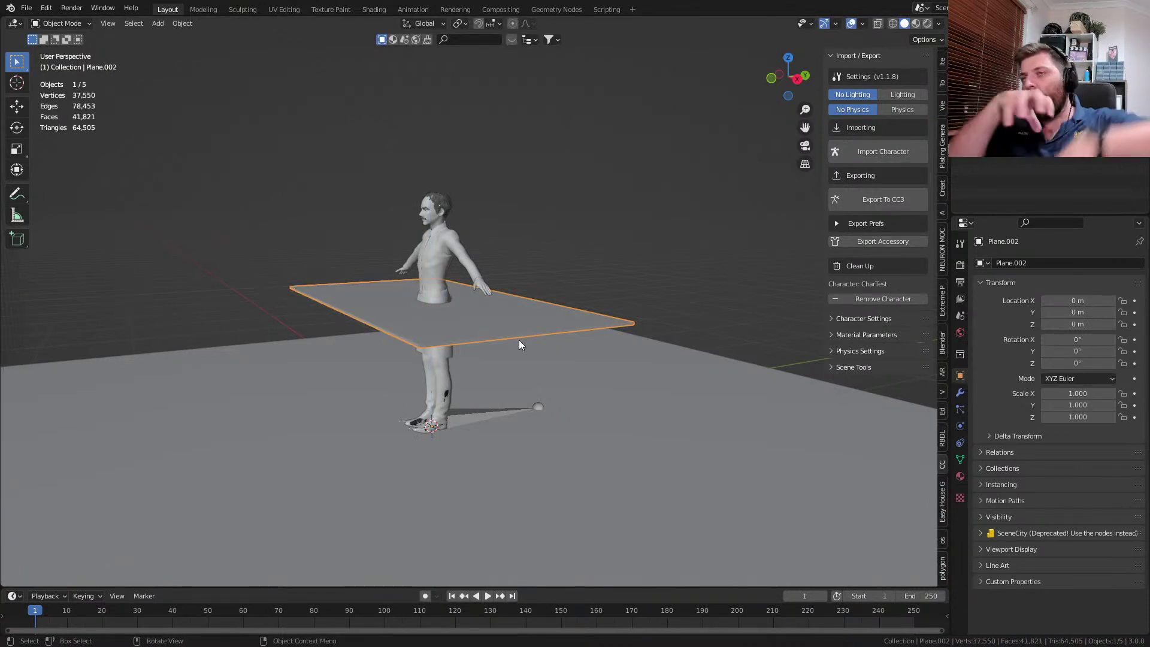
{"action": "middle_click_drag", "start_coordinate": [533, 347], "coordinate": [555, 406]}
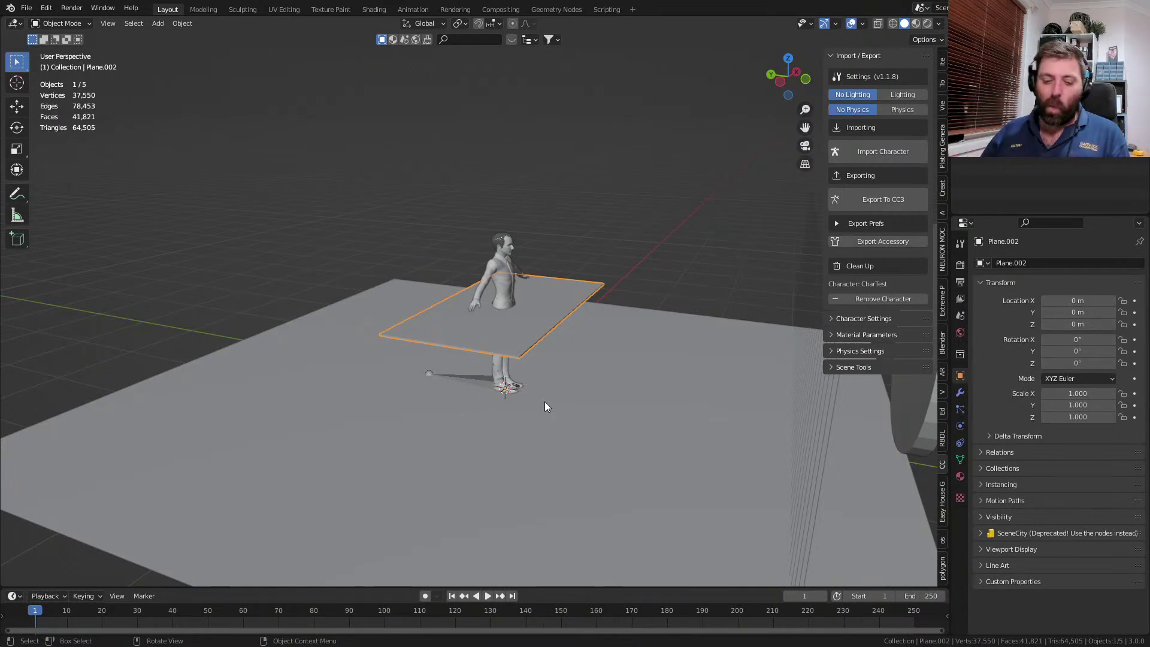
- Lower the tabletop slightly along Z in edit mode and return to object mode
{"action": "key", "text": "Tab"}
{"action": "key", "text": "g"}
{"action": "key", "text": "z"}
{"action": "left_click", "coordinate": [541, 427]}
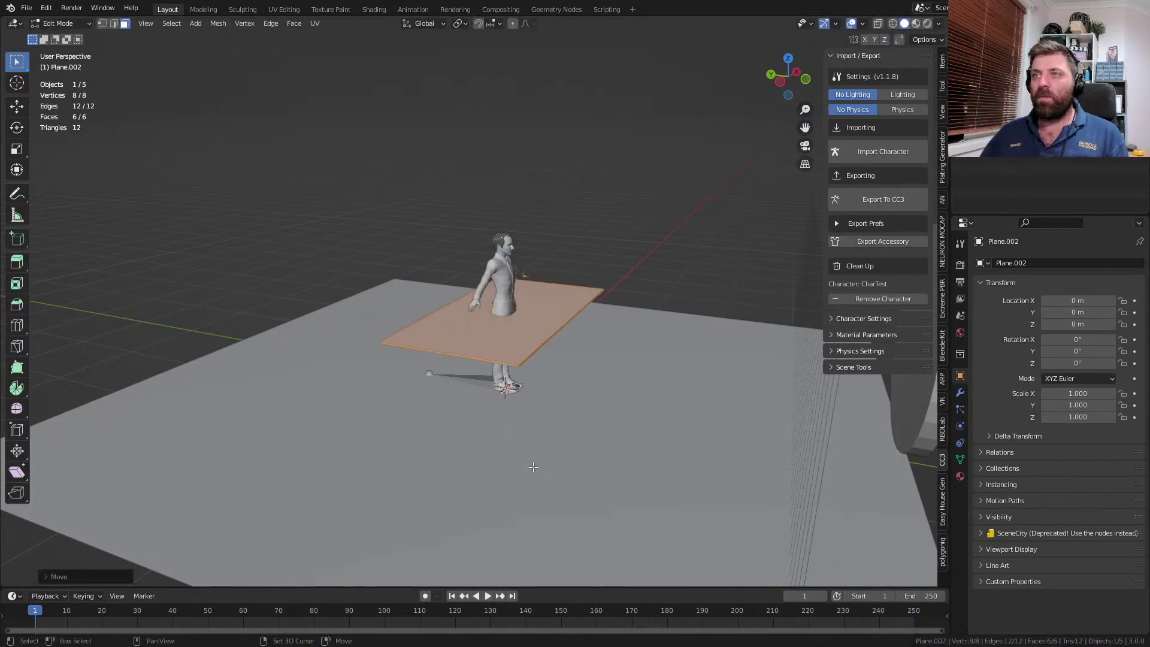
{"action": "scroll", "coordinate": [536, 461], "scroll_direction": "down", "scroll_amount": 3}
{"action": "key", "text": "Tab"}
- Display the scene in wireframe and add another plane object at the origin, open for mesh editing
{"action": "middle_click_drag", "start_coordinate": [530, 425], "coordinate": [519, 462]}
{"action": "scroll", "coordinate": [539, 453], "scroll_direction": "up", "scroll_amount": 2}
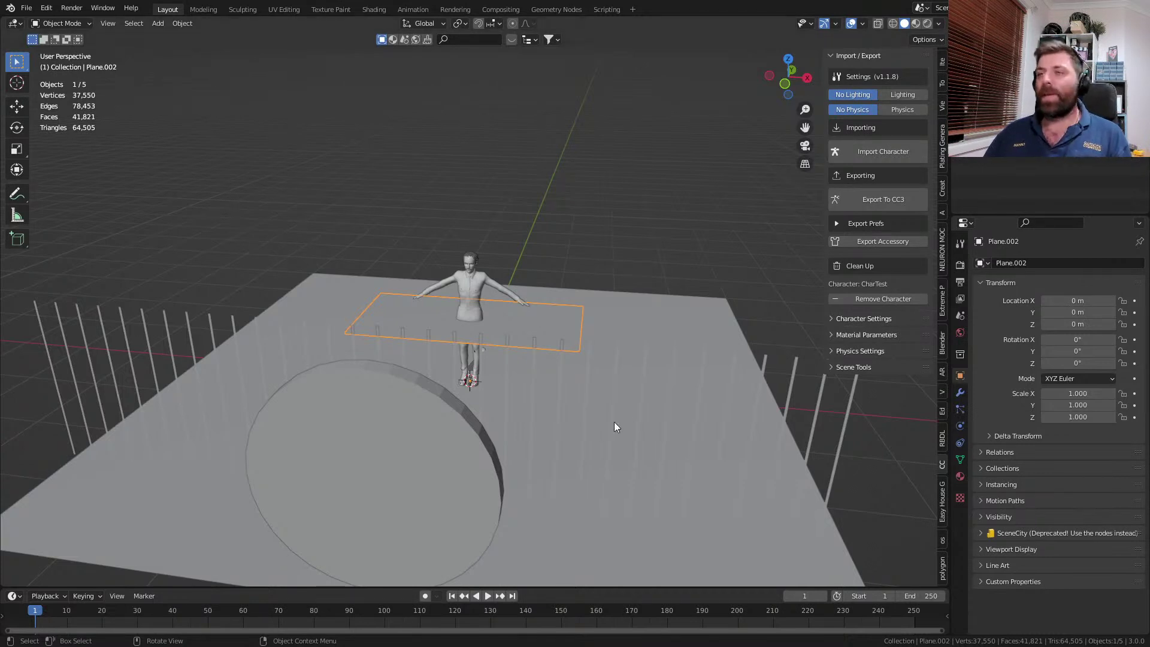
{"action": "middle_click_drag", "start_coordinate": [300, 339], "coordinate": [544, 346]}
{"action": "key", "text": "Tab"}
{"action": "middle_click_drag", "start_coordinate": [577, 389], "coordinate": [540, 358]}
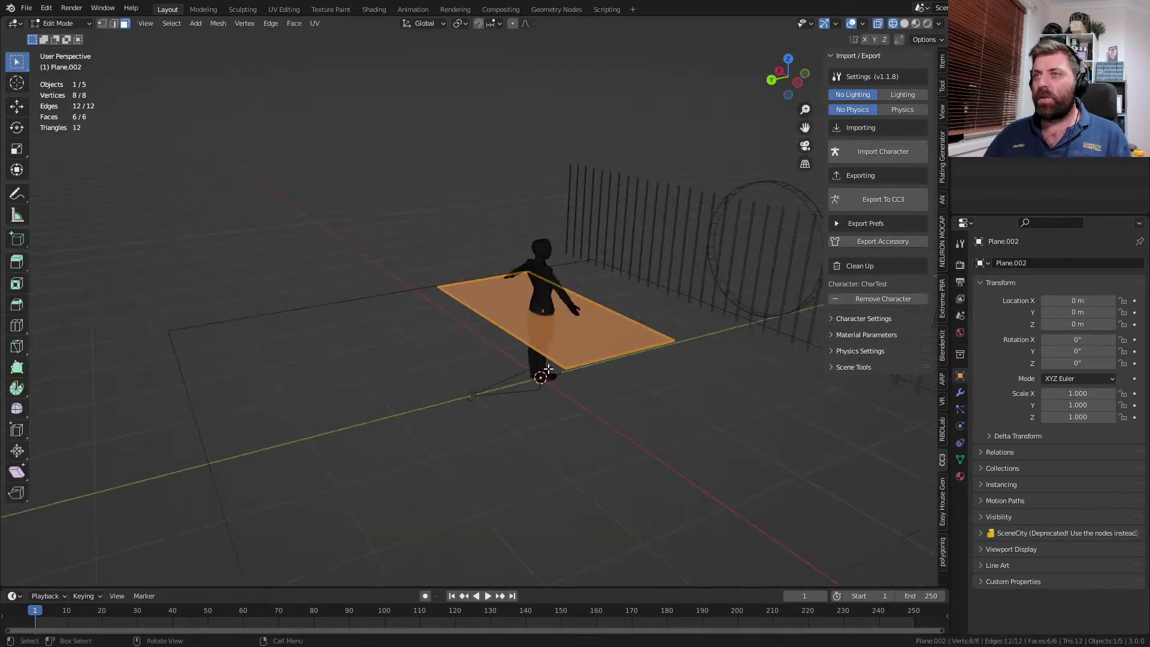
{"action": "key", "text": "Tab"}
{"action": "key", "text": "shift+a"}
{"action": "mouse_move", "coordinate": [540, 361]}
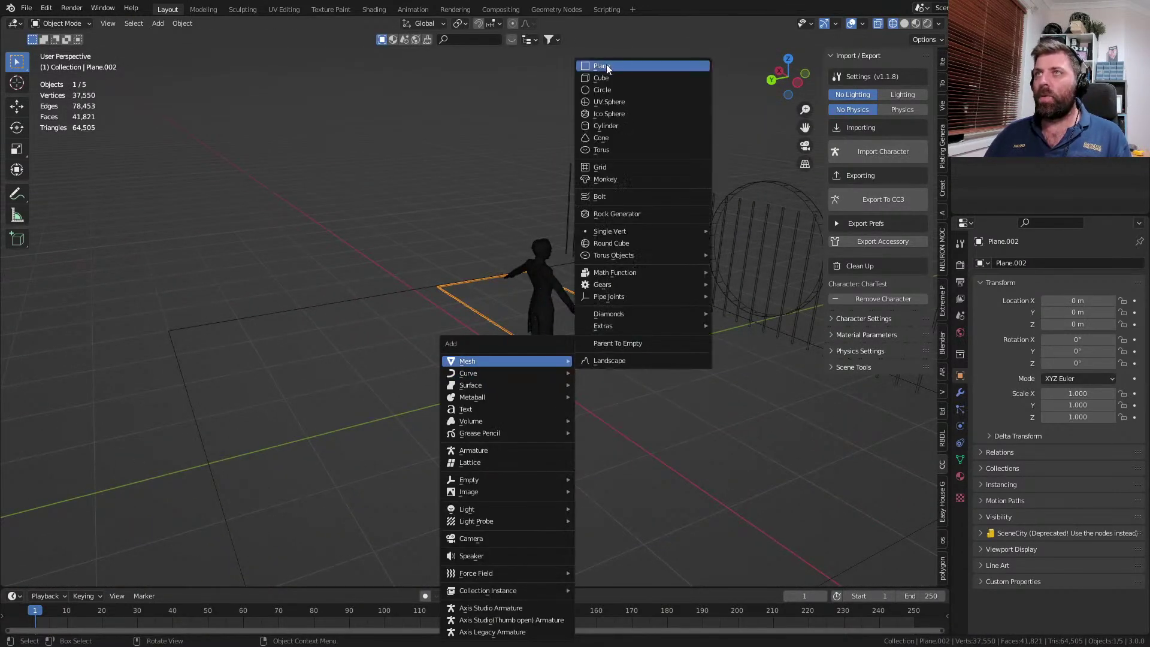
{"action": "left_click", "coordinate": [605, 65]}
{"action": "key", "text": "Tab"}
{"action": "type", "text": "rx90"}
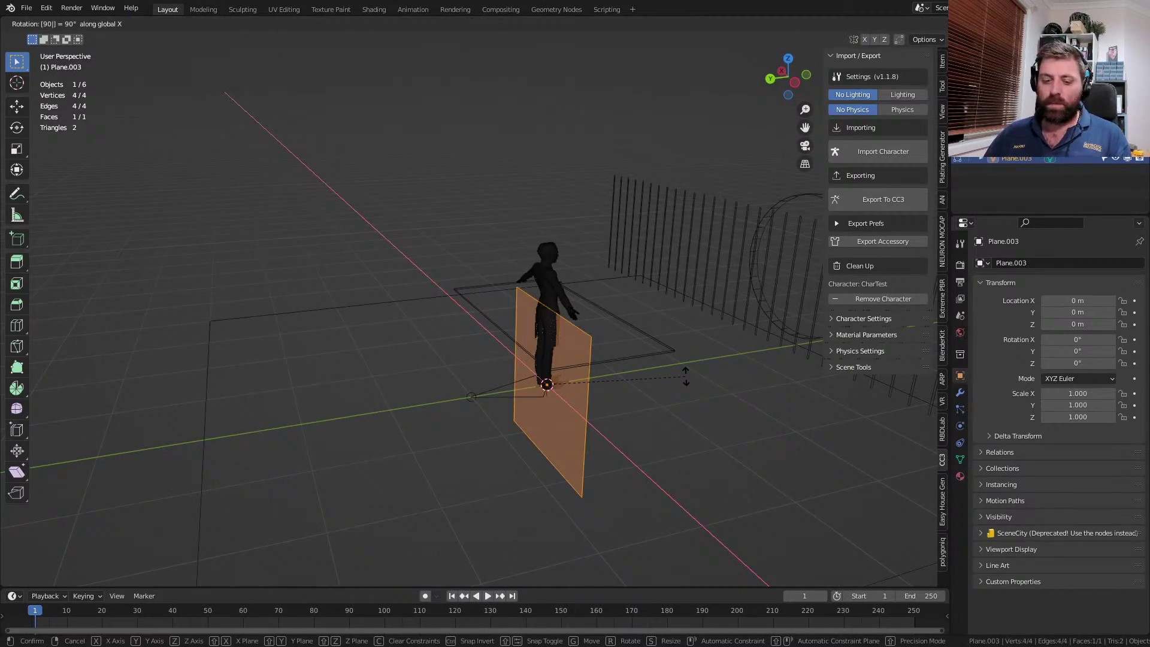
{"action": "key", "text": "Escape"}
{"action": "key", "text": "x"}
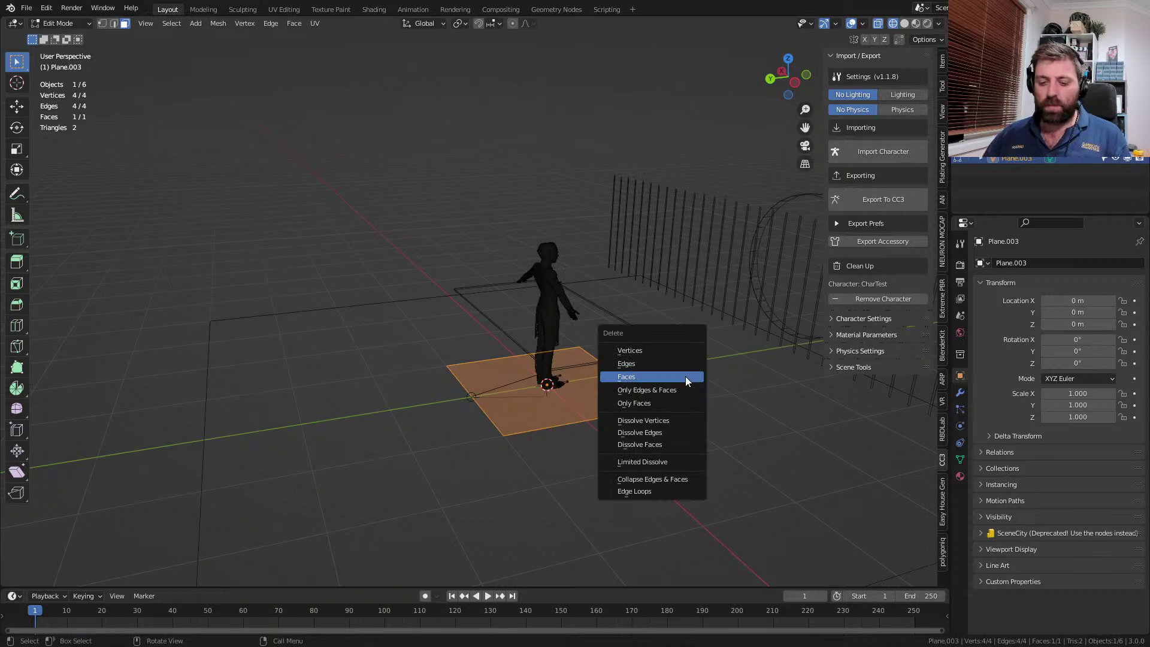
{"action": "key", "text": "l"}
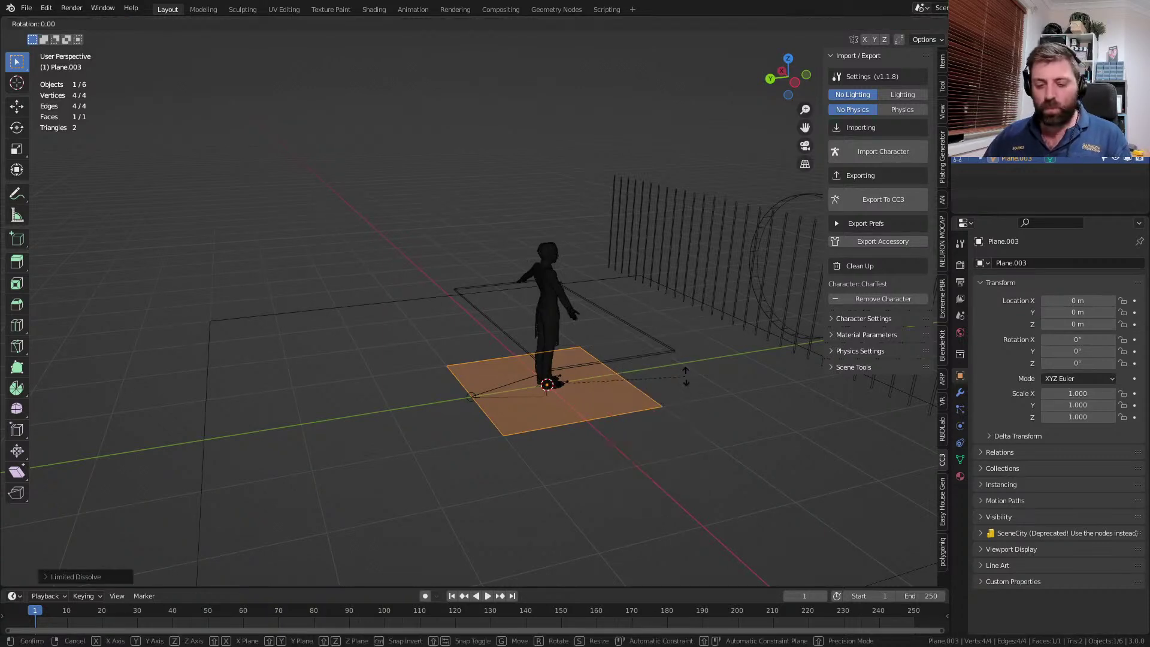
- Rotate the new plane 90° so it stands upright facing along X, and move it behind the figure above floor level
{"action": "type", "text": "rx90"}
{"action": "key", "text": "Return"}
{"action": "key", "text": "KP_3"}
{"action": "key", "text": "KP_1"}
{"action": "key", "text": "KP_3"}
{"action": "key", "text": "g"}
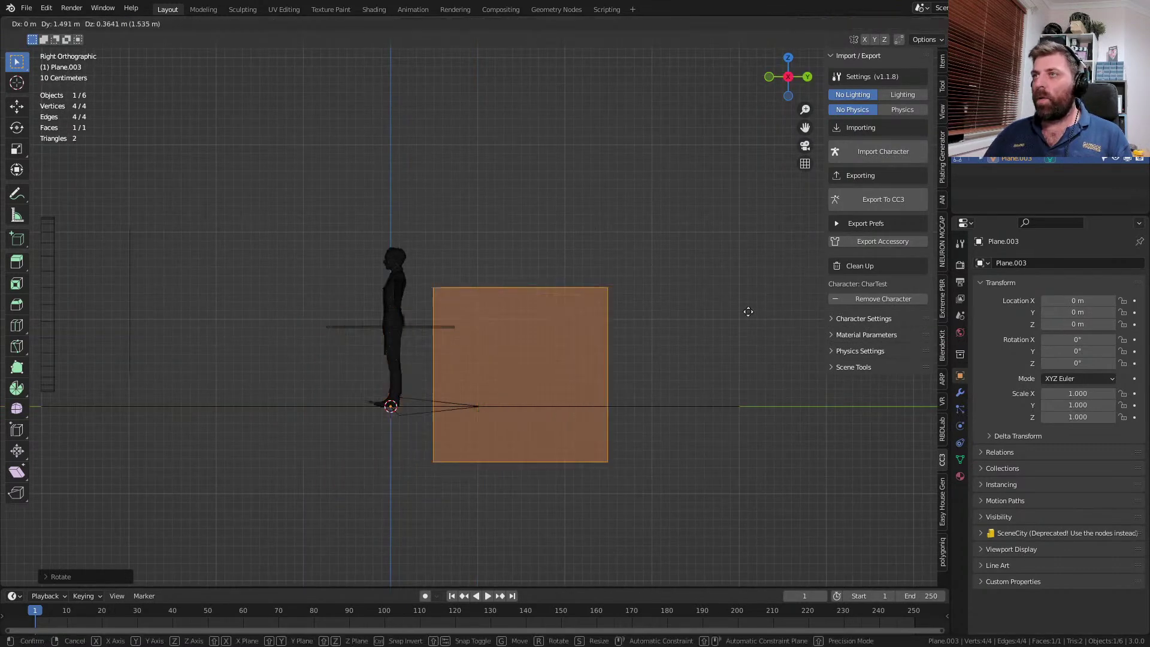
{"action": "left_click", "coordinate": [870, 259], "text": "ctrl"}
- Move the upright plane along X to the side edge of the floor
{"action": "middle_click_drag", "start_coordinate": [689, 309], "coordinate": [547, 329]}
{"action": "key", "text": "g"}
{"action": "key", "text": "y"}
{"action": "key", "text": "x"}
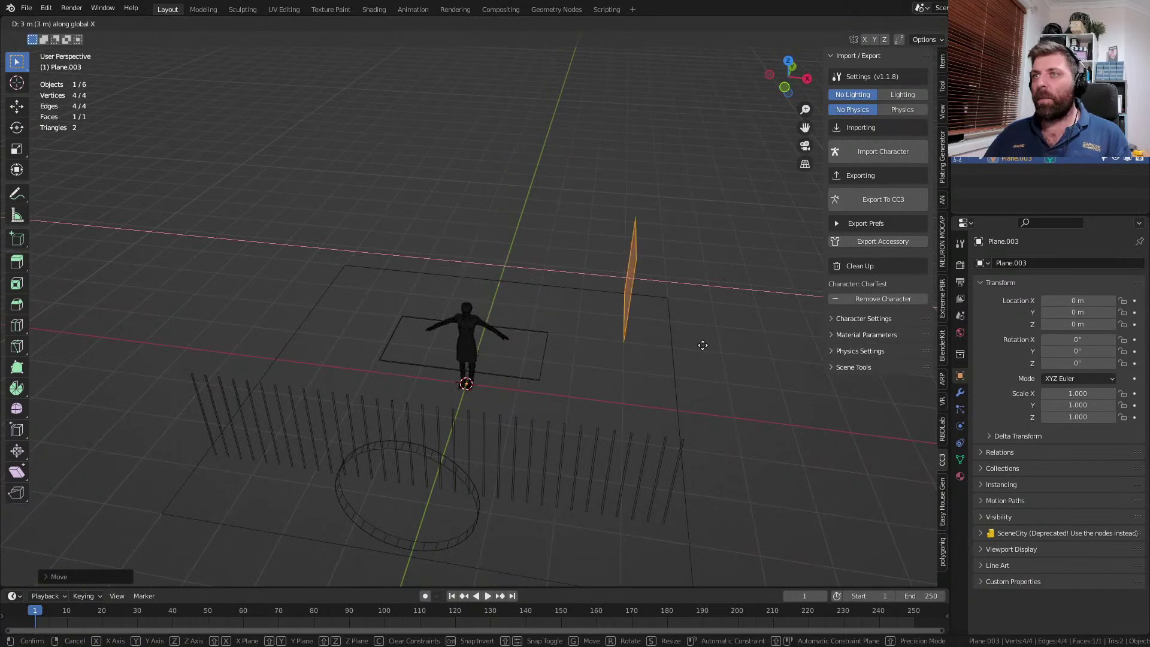
{"action": "left_click", "coordinate": [727, 349]}
- Raise the upright panel's top edge 0.5 m along Z
{"action": "middle_click_drag", "start_coordinate": [727, 350], "coordinate": [570, 292]}
{"action": "scroll", "coordinate": [570, 291], "scroll_direction": "up", "scroll_amount": 1}
{"action": "key", "text": "2"}
{"action": "left_click", "coordinate": [520, 251]}
{"action": "type", "text": "gz1"}
{"action": "key", "text": "BackSpace"}
{"action": "type", "text": ".5"}
{"action": "key", "text": "Return"}
- Add one horizontal loop cut across the upright panel and slide it down by a factor of about 0.35
{"action": "middle_click_drag", "start_coordinate": [425, 242], "coordinate": [539, 264]}
{"action": "scroll", "coordinate": [470, 336], "scroll_direction": "up", "scroll_amount": 3}
{"action": "middle_click_drag", "start_coordinate": [470, 336], "coordinate": [419, 328]}
{"action": "key", "text": "Tab"}
{"action": "key", "text": "Tab"}
{"action": "middle_click_drag", "start_coordinate": [298, 295], "coordinate": [441, 316], "text": "shift"}
{"action": "key", "text": "ctrl+r"}
{"action": "scroll", "coordinate": [325, 307], "scroll_direction": "up", "scroll_amount": 1}
{"action": "scroll", "coordinate": [326, 306], "scroll_direction": "up", "scroll_amount": 5}
{"action": "scroll", "coordinate": [325, 306], "scroll_direction": "down", "scroll_amount": 5}
{"action": "scroll", "coordinate": [326, 305], "scroll_direction": "down", "scroll_amount": 1}
{"action": "left_click", "coordinate": [352, 349]}
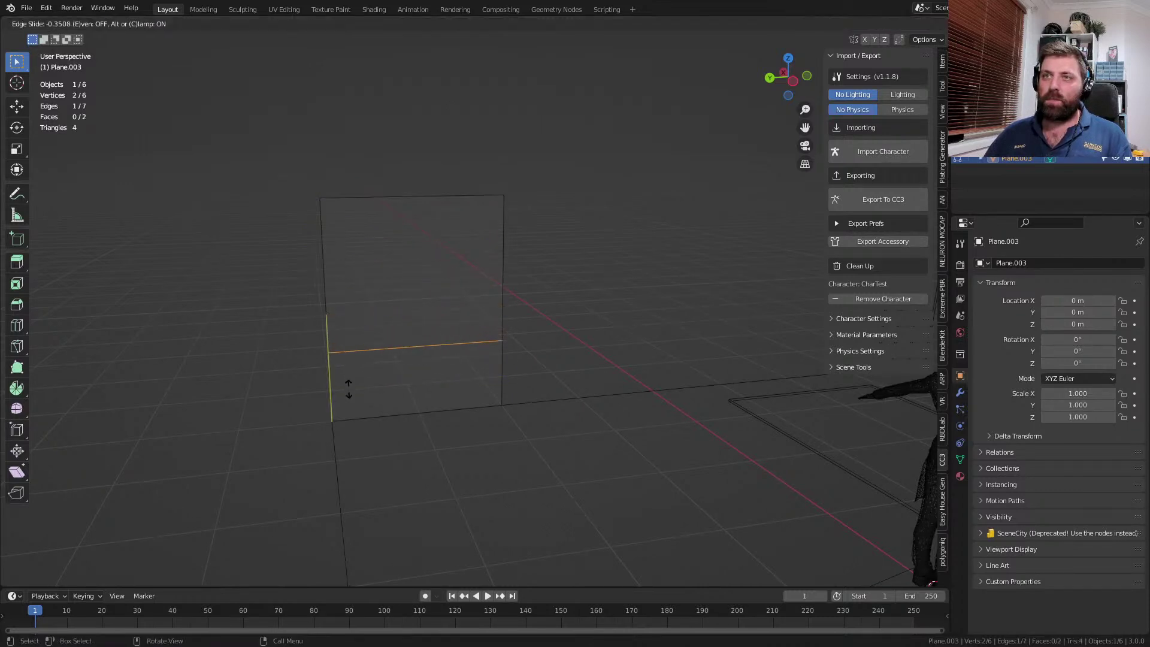
{"action": "left_click", "coordinate": [349, 390]}
- Add five evenly spaced horizontal loop cuts in the panel's upper section and five vertical cuts across the whole panel
{"action": "key", "text": "ctrl+r"}
{"action": "scroll", "coordinate": [345, 301], "scroll_direction": "up", "scroll_amount": 4}
{"action": "left_click", "coordinate": [345, 301]}
{"action": "key", "text": "ctrl+r"}
{"action": "scroll", "coordinate": [409, 336], "scroll_direction": "up", "scroll_amount": 4}
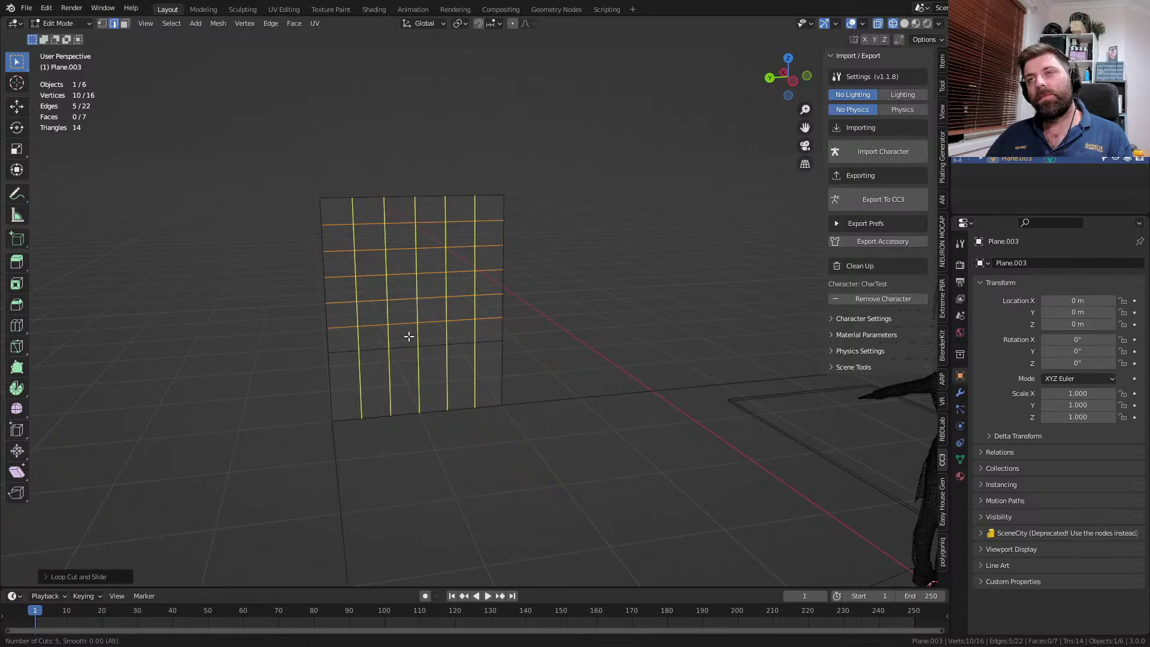
{"action": "left_click", "coordinate": [409, 337]}
{"action": "right_click", "coordinate": [404, 343]}
- Try deleting the edge loops of every second vertical edge in the panel's bottom row, and undo it
{"action": "left_click", "coordinate": [371, 377]}
{"action": "left_click", "coordinate": [418, 372], "text": "shift"}
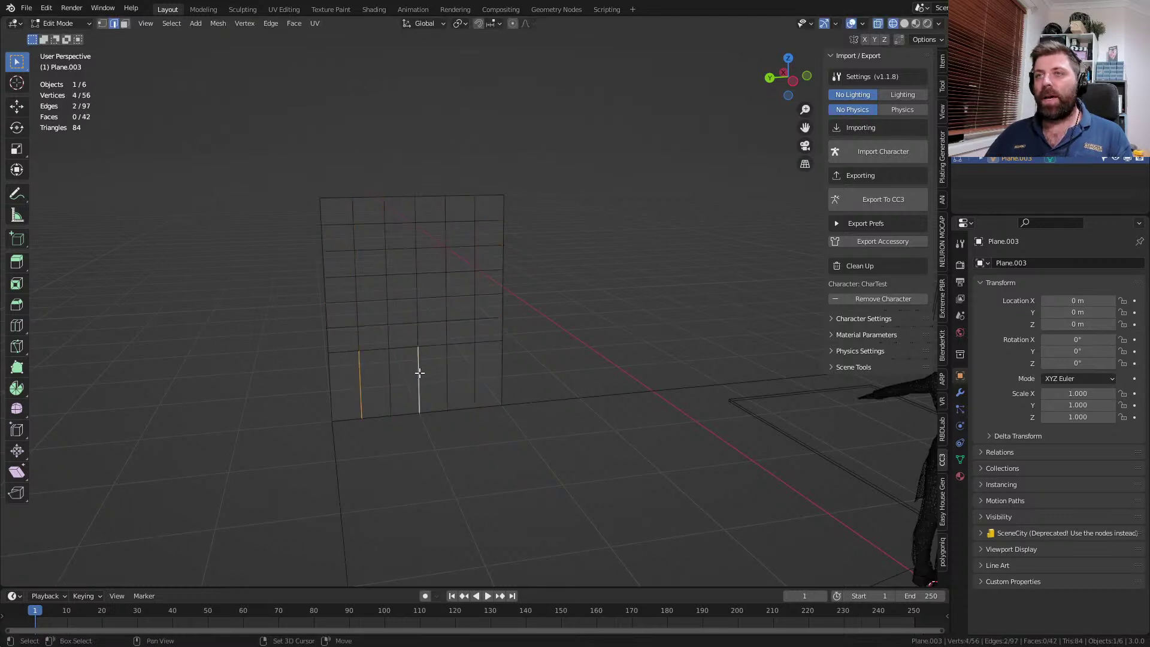
{"action": "left_click", "coordinate": [471, 373], "text": "shift"}
{"action": "key", "text": "x"}
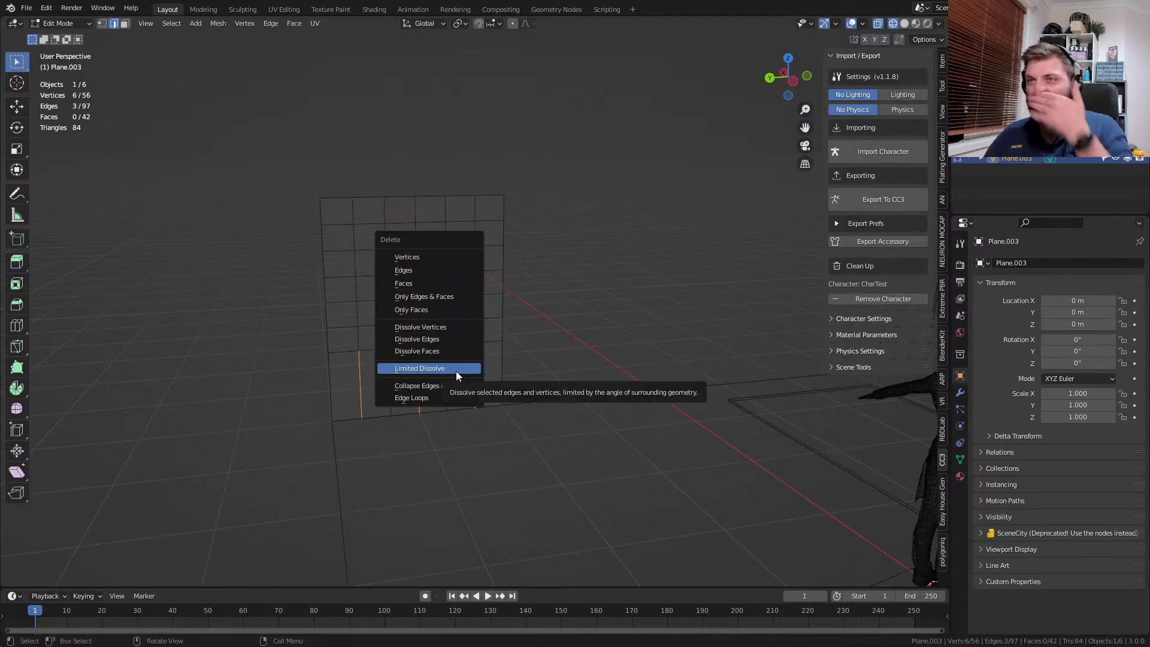
{"action": "left_click", "coordinate": [444, 398]}
{"action": "middle_click_drag", "start_coordinate": [444, 398], "coordinate": [536, 370]}
{"action": "scroll", "coordinate": [536, 370], "scroll_direction": "up", "scroll_amount": 2}
{"action": "key", "text": "ctrl+z"}
- Rip the horizontal edge loop above the panel's bottom row in place to detach that row from the grid above
{"action": "key", "text": "Tab"}
{"action": "scroll", "coordinate": [469, 477], "scroll_direction": "down", "scroll_amount": 1}
{"action": "middle_click_drag", "start_coordinate": [470, 478], "coordinate": [574, 454]}
{"action": "key", "text": "Tab"}
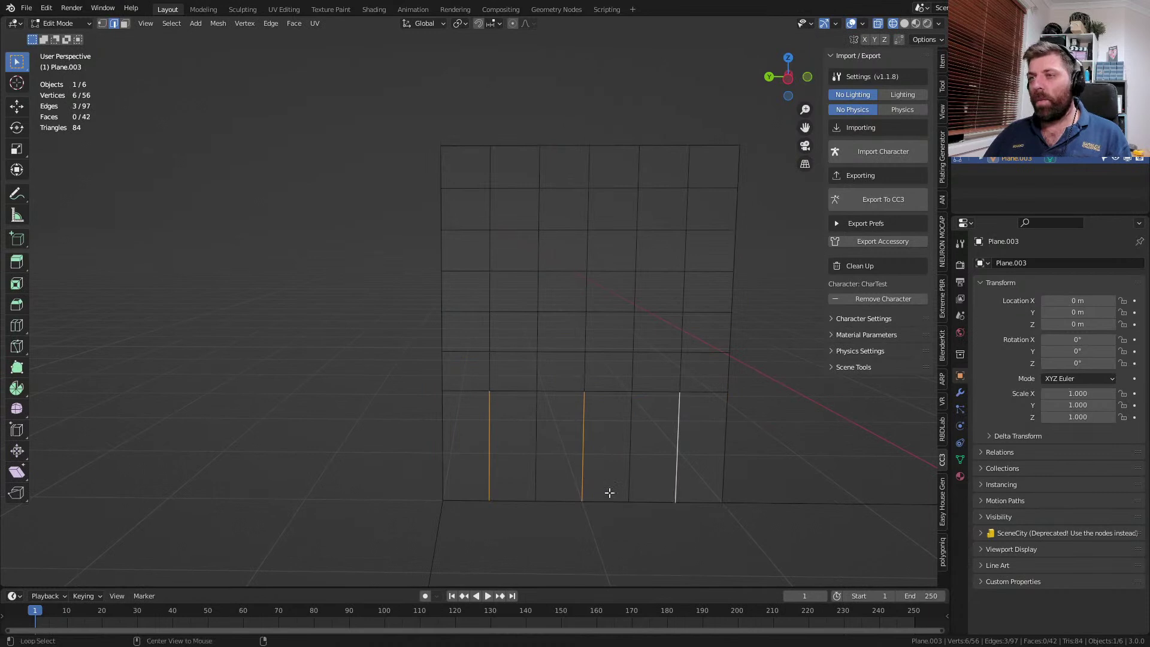
{"action": "left_click", "coordinate": [599, 396], "text": "alt"}
{"action": "key", "text": "v"}
{"action": "right_click", "coordinate": [626, 449]}
- Remove every second vertical edge in the panel's detached bottom row to merge its six faces into three
{"action": "left_click", "coordinate": [501, 442]}
{"action": "left_click", "coordinate": [568, 440], "text": "shift"}
{"action": "left_click", "coordinate": [673, 442], "text": "shift"}
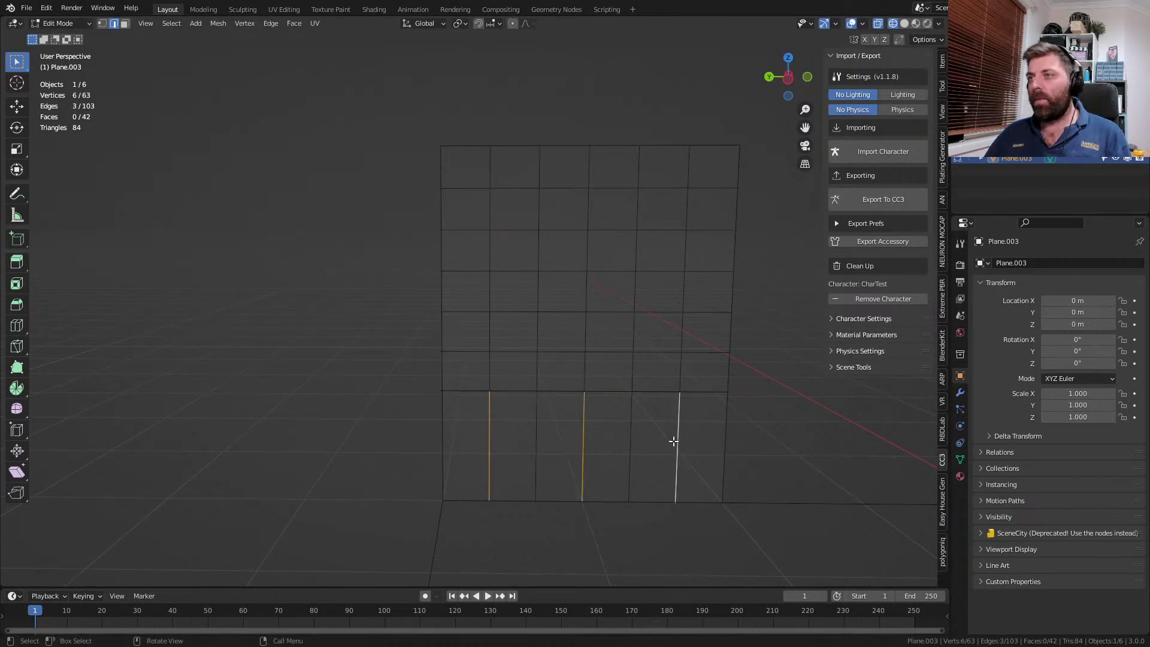
{"action": "key", "text": "x"}
{"action": "left_click", "coordinate": [674, 441]}
- Inset all of the panel's faces individually with a thickness of about 0.009 m
{"action": "middle_click_drag", "start_coordinate": [673, 441], "coordinate": [581, 441]}
{"action": "key", "text": "a"}
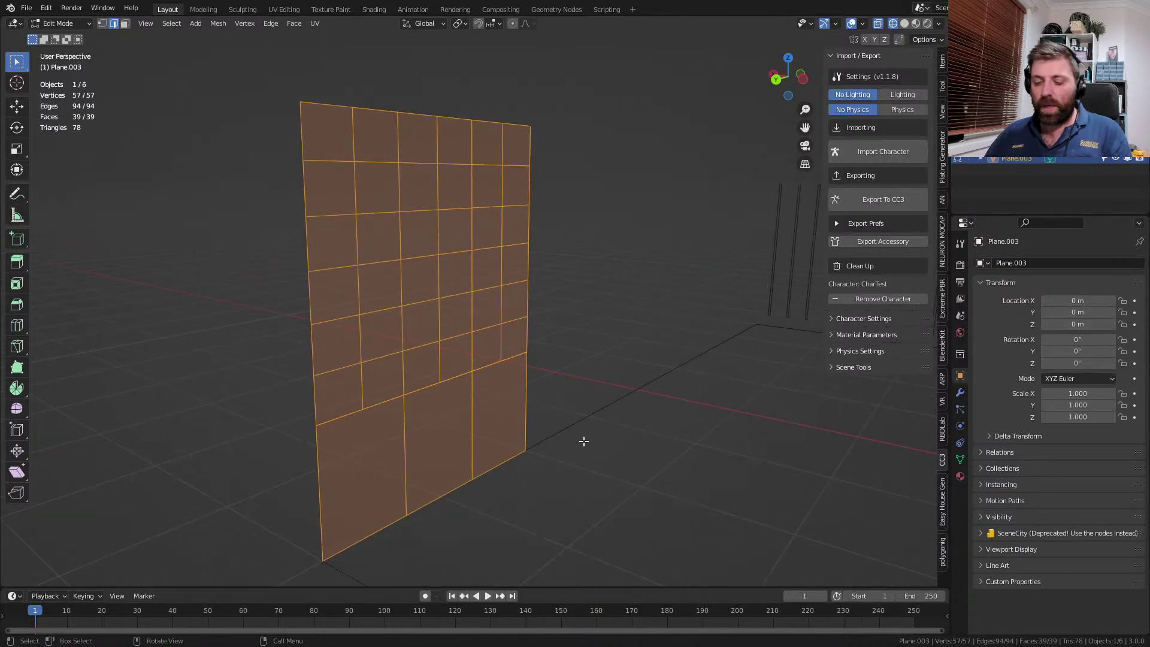
{"action": "key", "text": "i"}
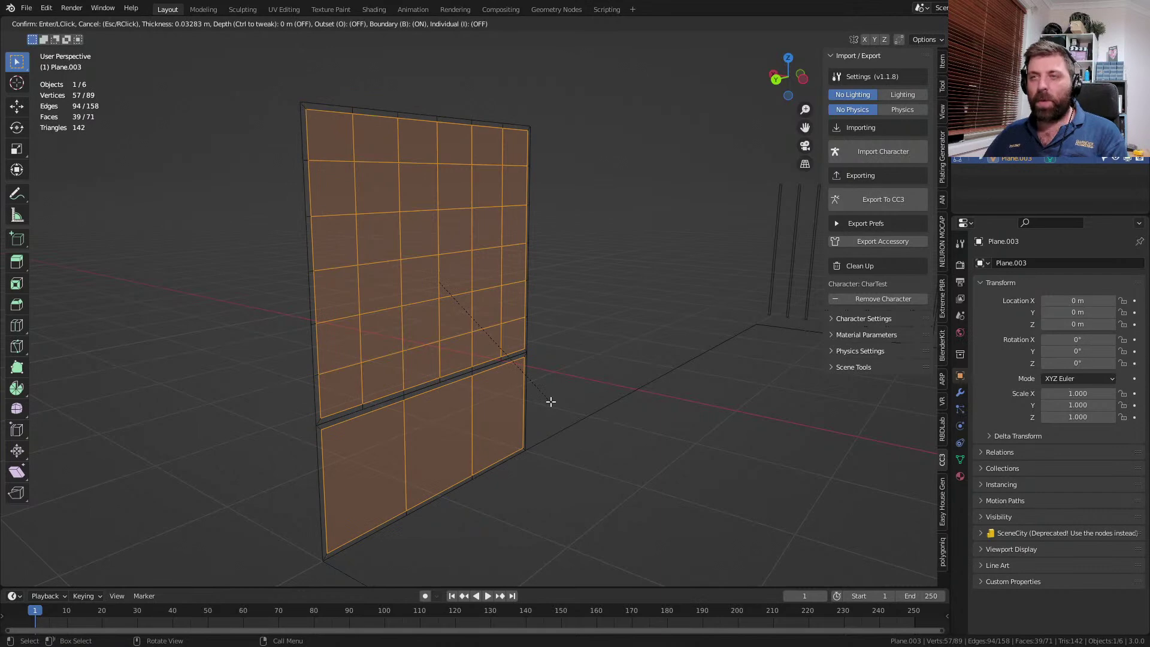
{"action": "key", "text": "i"}
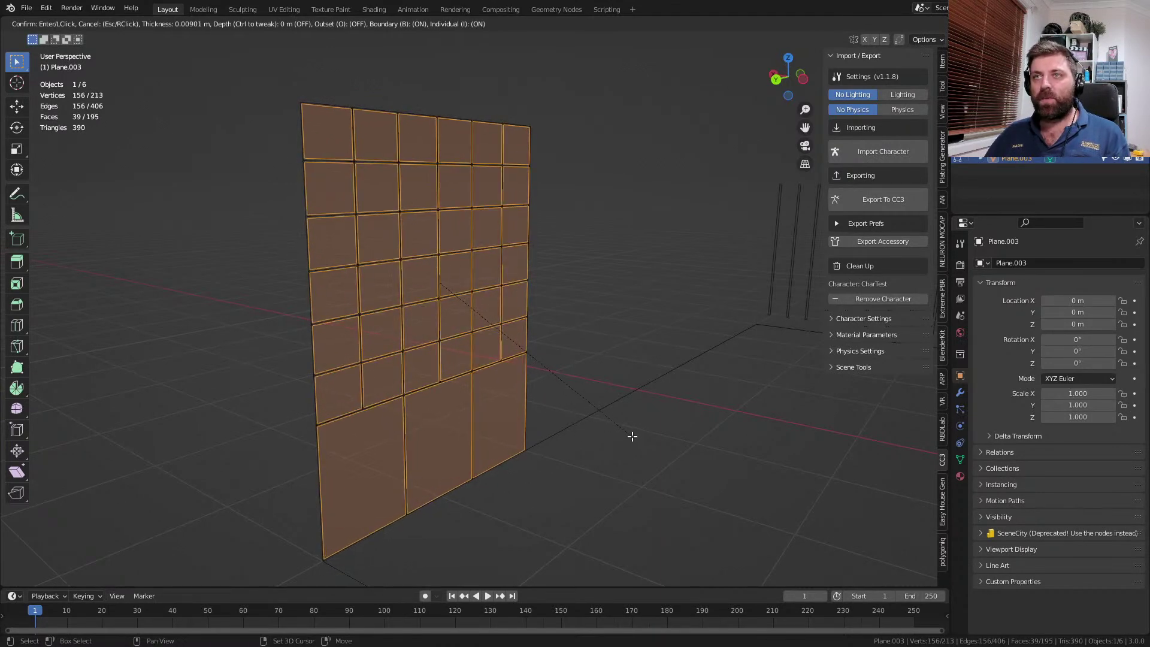
{"action": "left_click", "coordinate": [632, 436]}
- Extrude the panel's inset faces to give the grid depth, and return to Object Mode
{"action": "middle_click_drag", "start_coordinate": [632, 432], "coordinate": [612, 426]}
{"action": "key", "text": "e"}
{"action": "left_click", "coordinate": [639, 439]}
{"action": "key", "text": "Tab"}
- Add an Array modifier to the gridded panel
{"action": "middle_click_drag", "start_coordinate": [512, 419], "coordinate": [711, 366]}
{"action": "scroll", "coordinate": [680, 363], "scroll_direction": "down", "scroll_amount": 2}
{"action": "left_click", "coordinate": [960, 393]}
{"action": "left_click", "coordinate": [1036, 263]}
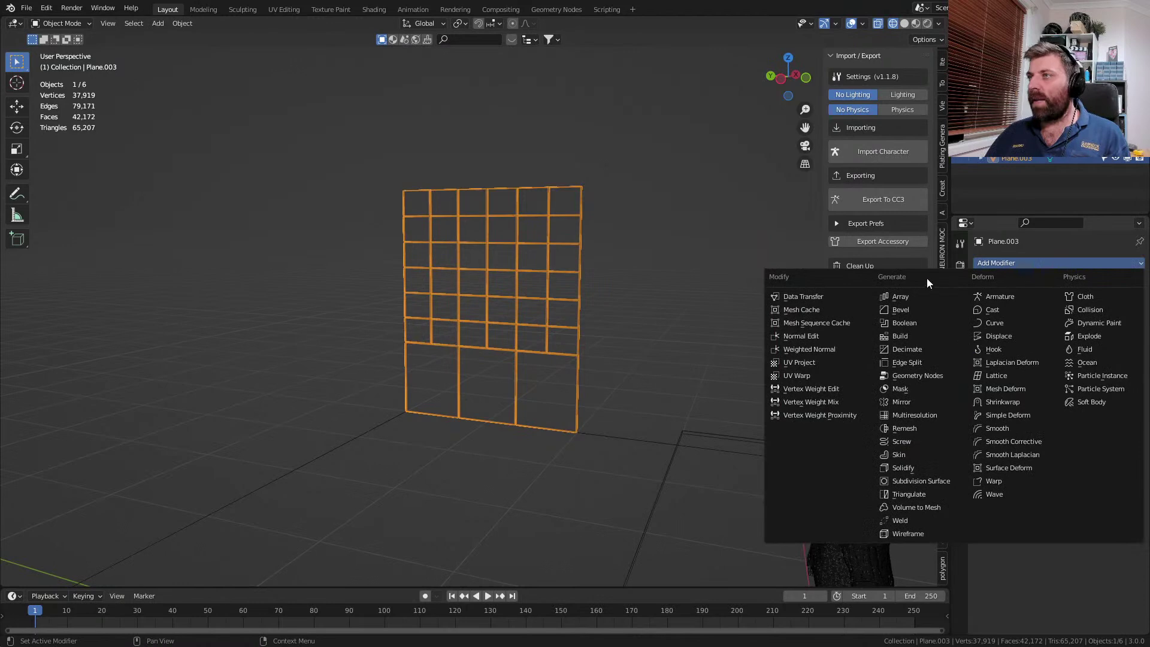
{"action": "left_click", "coordinate": [901, 296]}
{"action": "middle_click_drag", "start_coordinate": [864, 322], "coordinate": [665, 359]}
- Set the array's relative offset to factor X 0 and Y -1 so the panels repeat along the floor edge
{"action": "left_click", "coordinate": [1081, 379]}
{"action": "type", "text": "0"}
{"action": "key", "text": "Return"}
{"action": "left_click", "coordinate": [1083, 391]}
{"action": "type", "text": "1"}
{"action": "key", "text": "Return"}
{"action": "left_click", "coordinate": [1112, 390]}
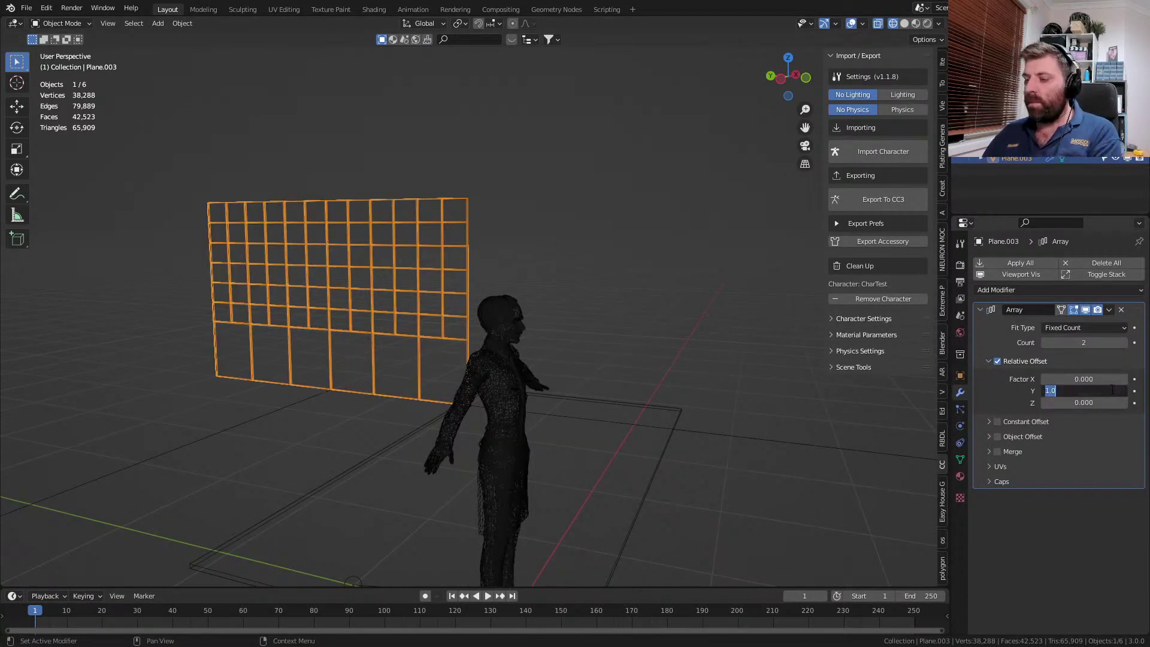
{"action": "type", "text": "-1"}
{"action": "key", "text": "Return"}
- Set the gridded panel's array count to 3
{"action": "left_click_drag", "start_coordinate": [1072, 342], "coordinate": [1096, 342]}
{"action": "middle_click_drag", "start_coordinate": [542, 325], "coordinate": [444, 336]}
{"action": "left_click", "coordinate": [622, 384]}
{"action": "middle_click_drag", "start_coordinate": [622, 383], "coordinate": [635, 381]}
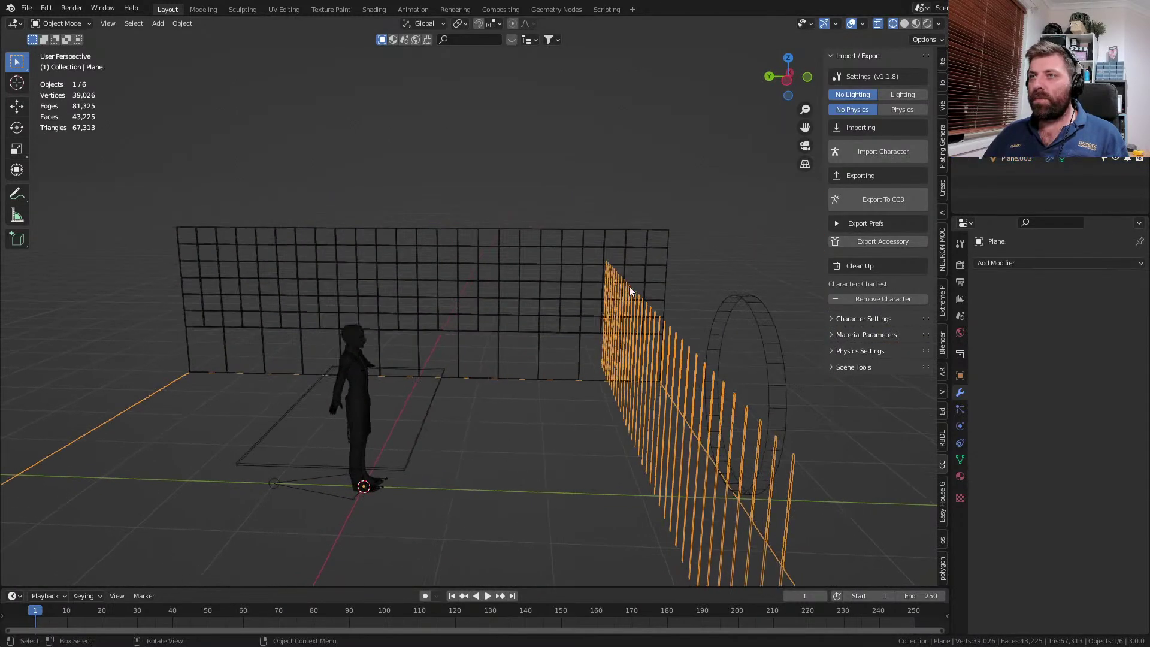
{"action": "left_click", "coordinate": [624, 304]}
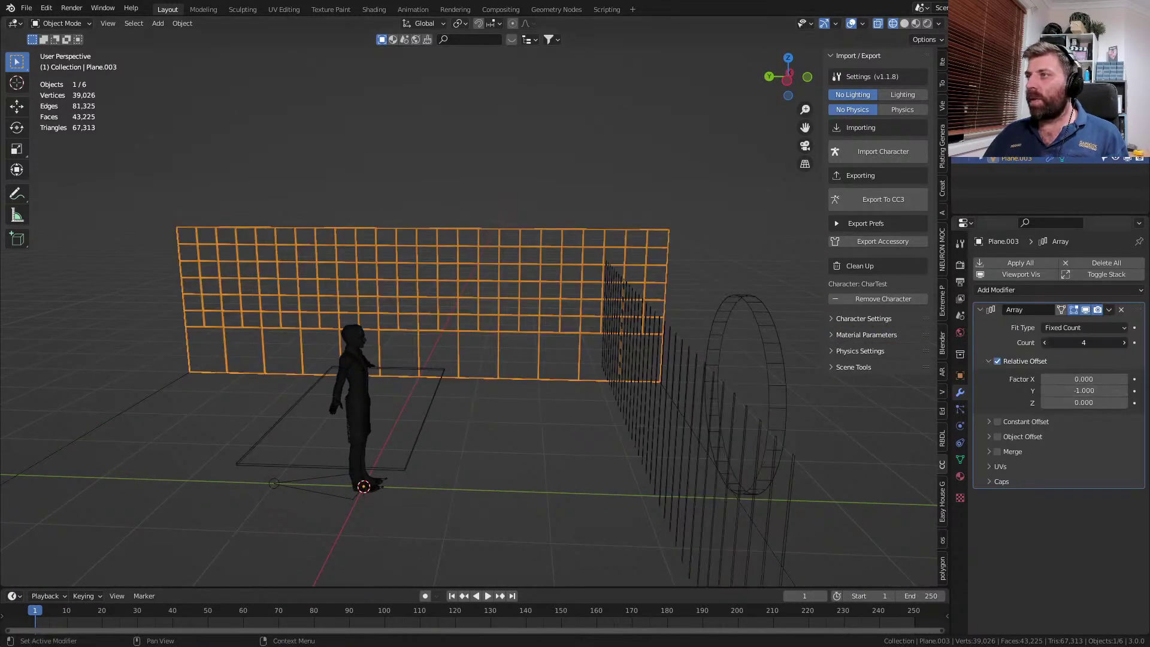
{"action": "left_click", "coordinate": [1046, 342]}
{"action": "middle_click_drag", "start_coordinate": [484, 344], "coordinate": [520, 360], "text": "shift"}
- Separate the linked floor plane from the slatted wall's mesh into its own object
{"action": "left_click", "coordinate": [681, 361]}
{"action": "middle_click_drag", "start_coordinate": [686, 398], "coordinate": [619, 416]}
{"action": "key", "text": "Tab"}
{"action": "left_click", "coordinate": [606, 386]}
{"action": "key", "text": "ctrl+l"}
{"action": "key", "text": "p"}
{"action": "left_click", "coordinate": [606, 386]}
{"action": "key", "text": "Tab"}
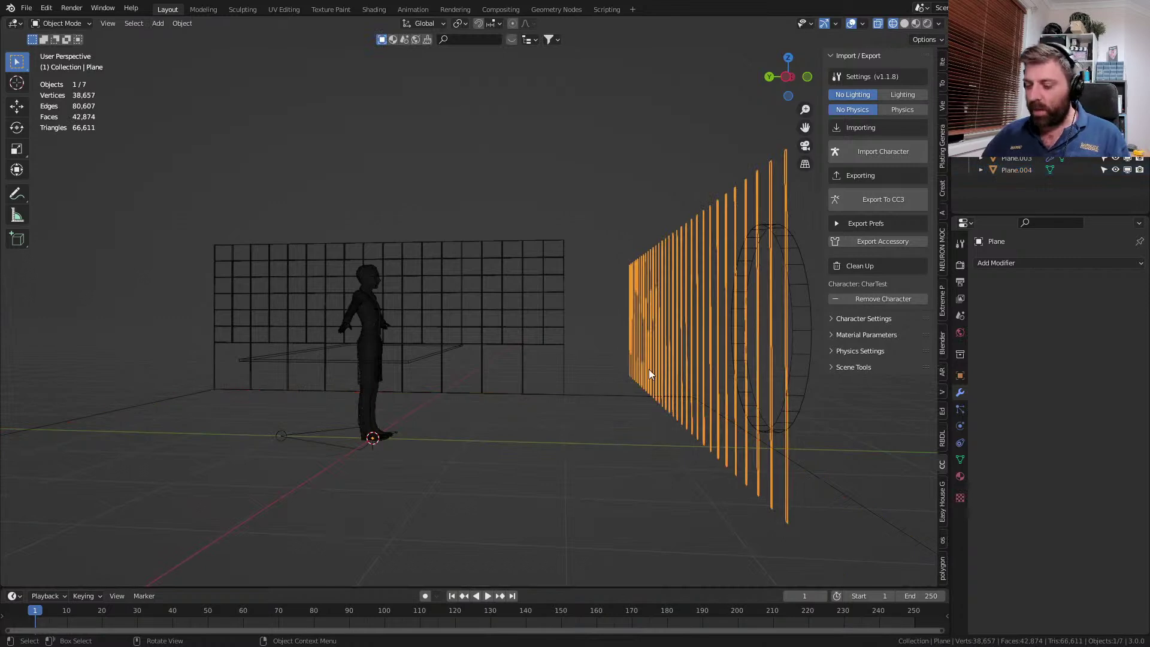
- Move the slatted wall about 1 m along the Y axis towards the figure in top view
{"action": "key", "text": "KP_7"}
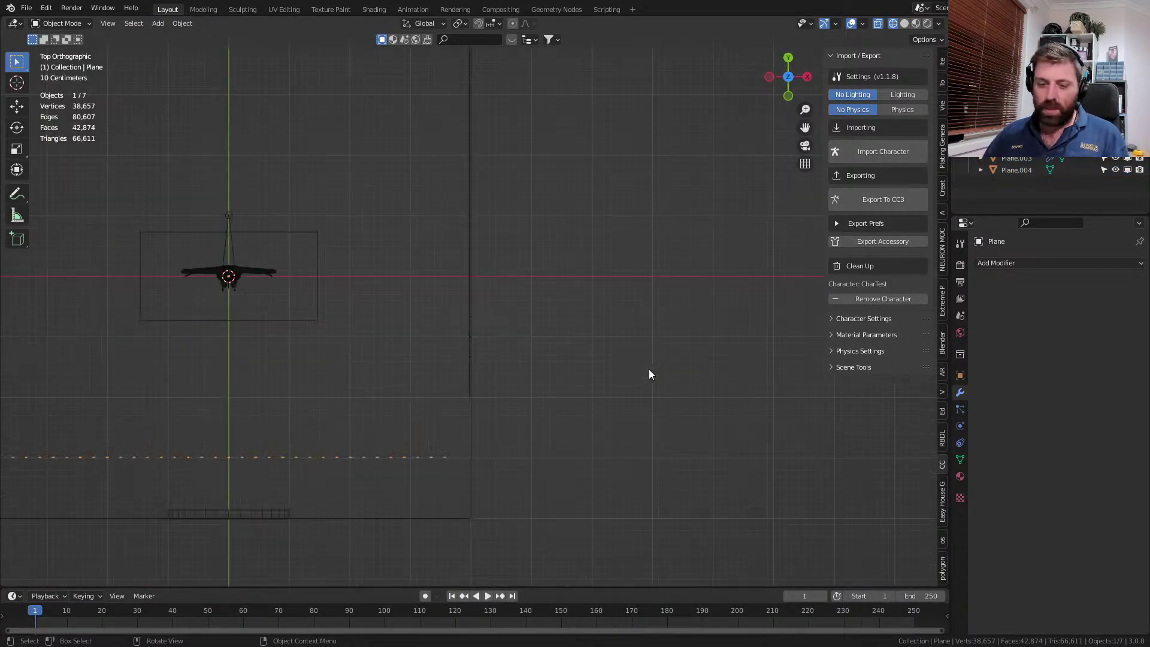
{"action": "key", "text": "g"}
{"action": "key", "text": "y"}
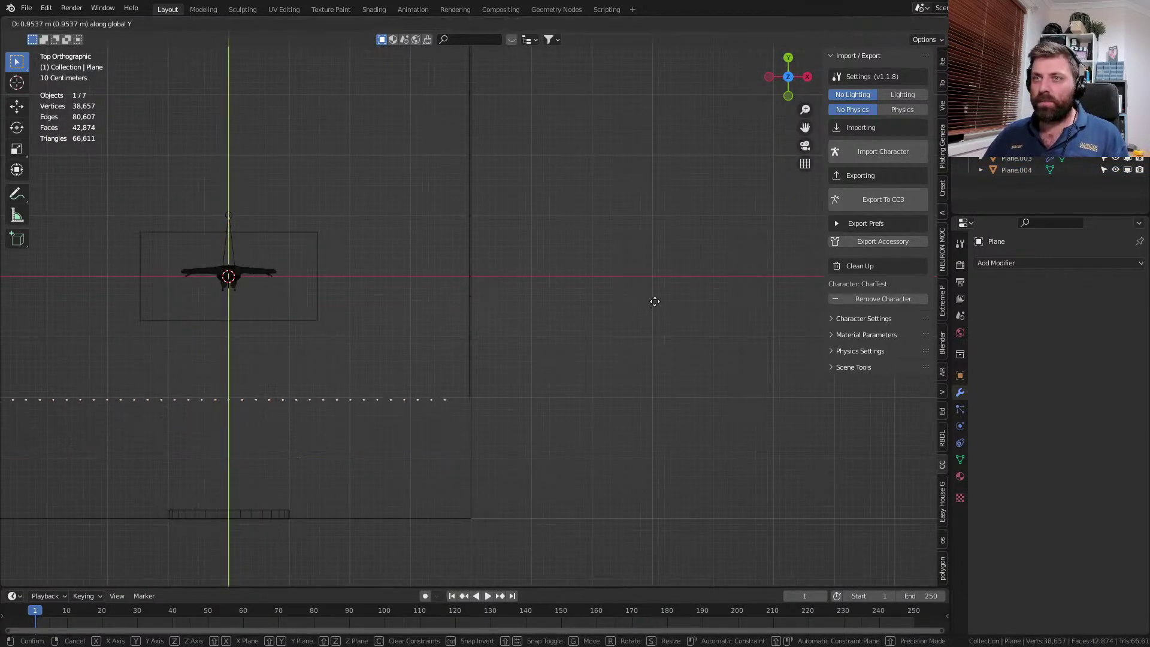
{"action": "left_click", "coordinate": [663, 277]}
- Extrude all of the slatted wall's faces slightly to give the slats thickness
{"action": "middle_click_drag", "start_coordinate": [652, 289], "coordinate": [471, 254]}
{"action": "key", "text": "Tab"}
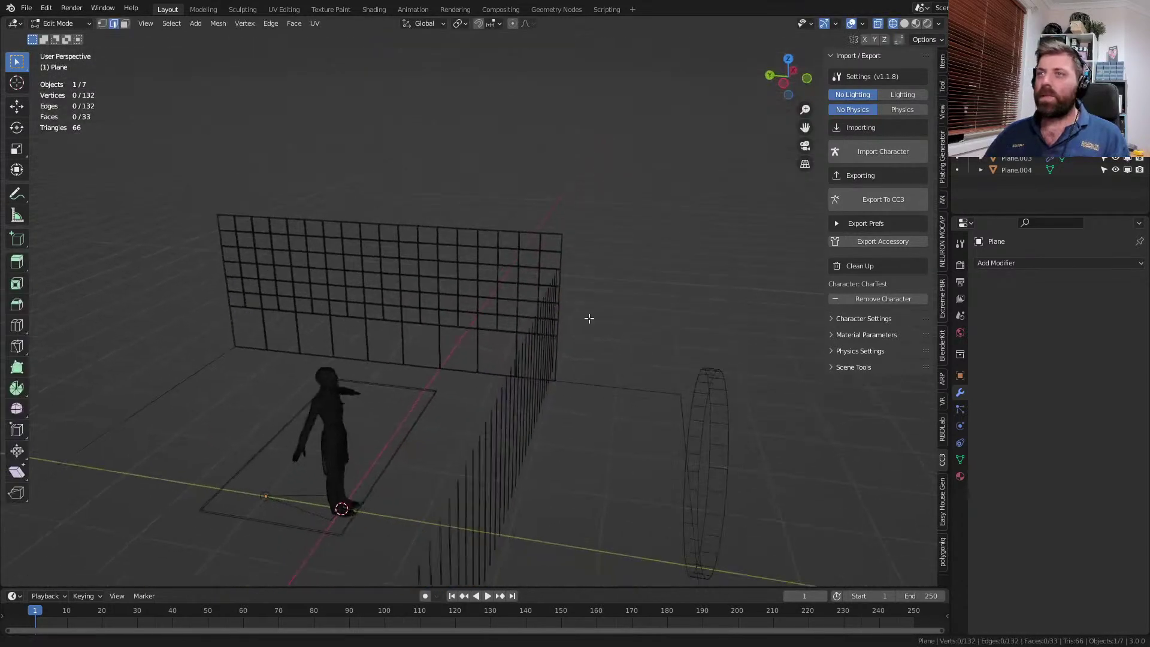
{"action": "middle_click_drag", "start_coordinate": [596, 359], "coordinate": [589, 260], "text": "shift"}
{"action": "key", "text": "a"}
{"action": "key", "text": "e"}
{"action": "left_click", "coordinate": [614, 272]}
- Select the slatted wall's whole mesh and scale it
{"action": "key", "text": "a"}
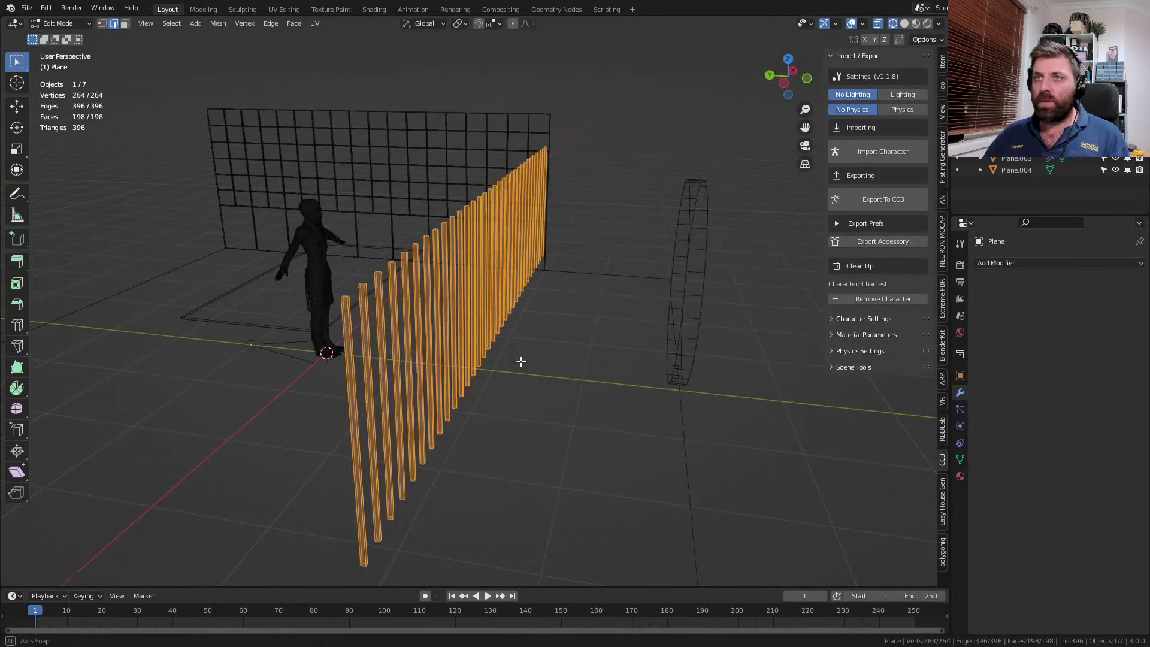
{"action": "middle_click_drag", "start_coordinate": [522, 370], "coordinate": [521, 357]}
{"action": "key", "text": "s"}
{"action": "left_click", "coordinate": [519, 386]}
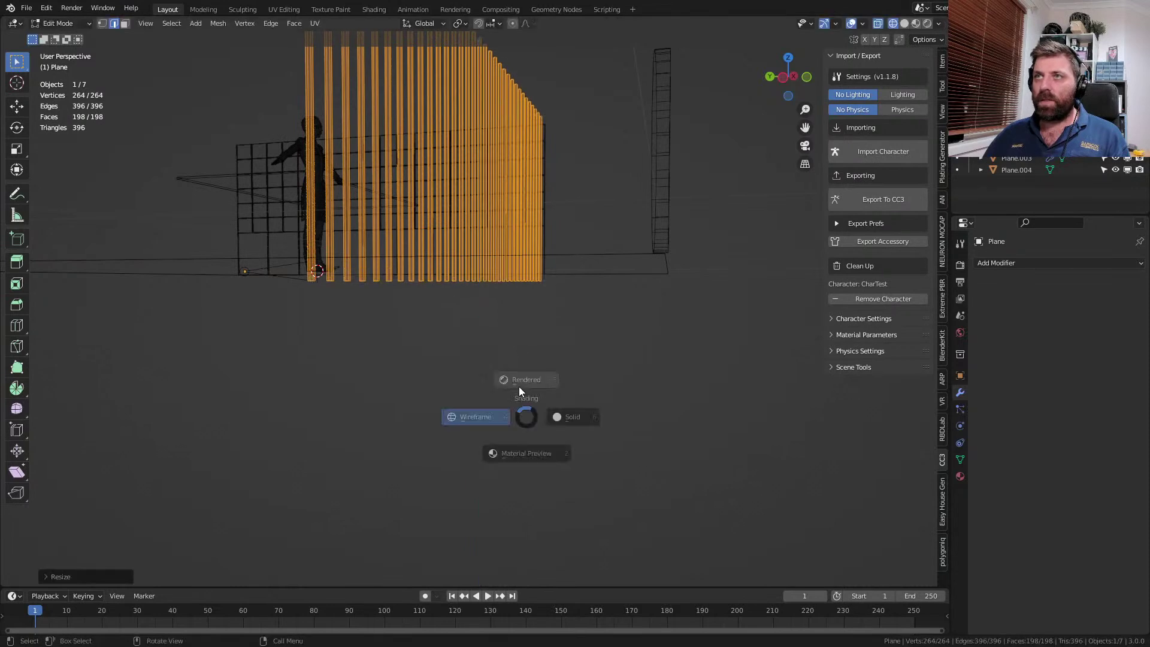
- Preview the scene in rendered shading, and switch the viewport to solid shading to inspect the layout
{"action": "key", "text": "z"}
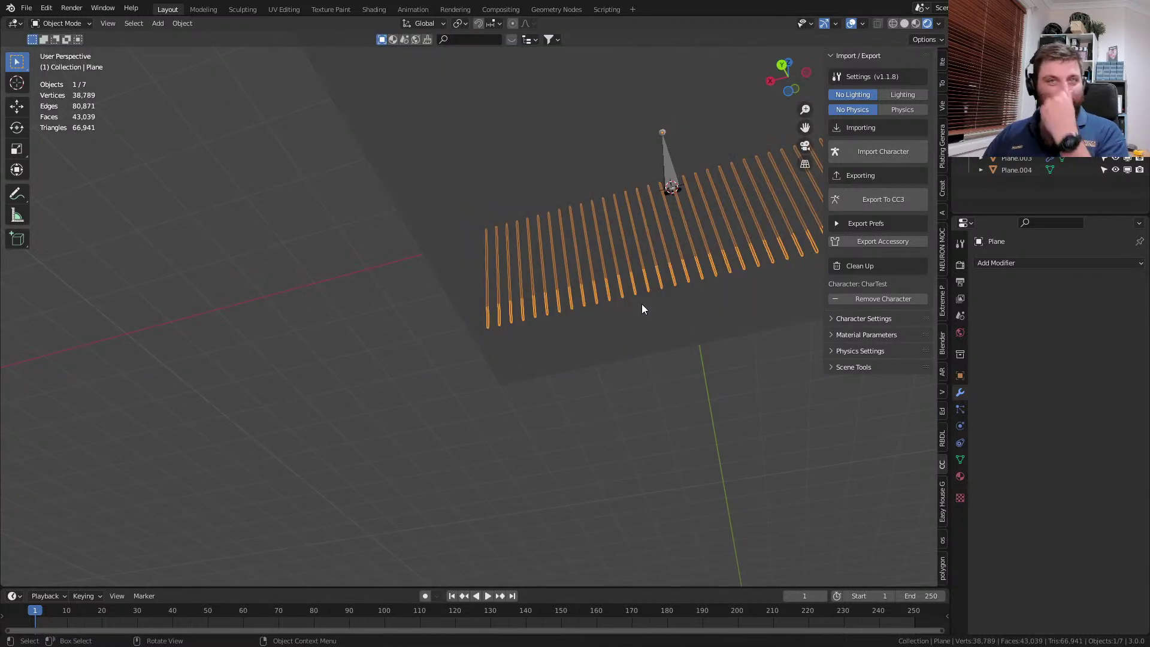
{"action": "middle_click_drag", "start_coordinate": [418, 340], "coordinate": [512, 422]}
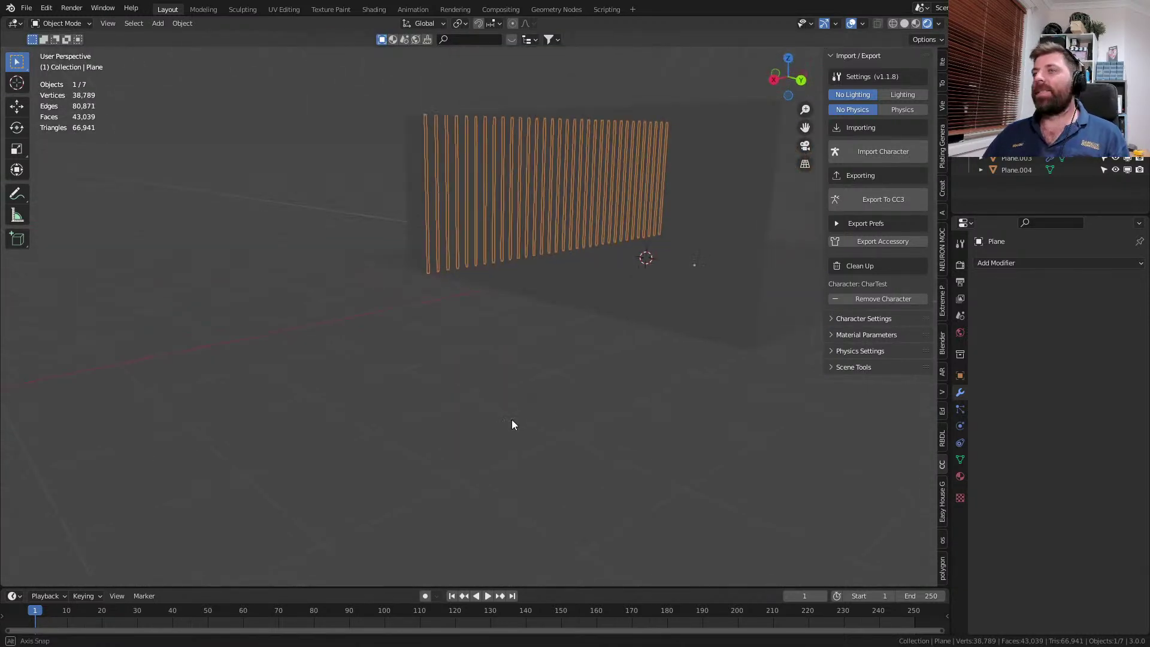
{"action": "left_click", "coordinate": [905, 23]}
{"action": "mouse_move", "coordinate": [501, 218]}
{"action": "middle_mouse_down"}
{"action": "mouse_move", "coordinate": [552, 278]}
{"action": "mouse_move", "coordinate": [594, 249]}
{"action": "mouse_move", "coordinate": [502, 307]}
{"action": "mouse_move", "coordinate": [574, 336]}
{"action": "mouse_move", "coordinate": [433, 339]}
{"action": "middle_mouse_up"}
{"action": "scroll", "coordinate": [574, 335], "scroll_direction": "down", "scroll_amount": 3}
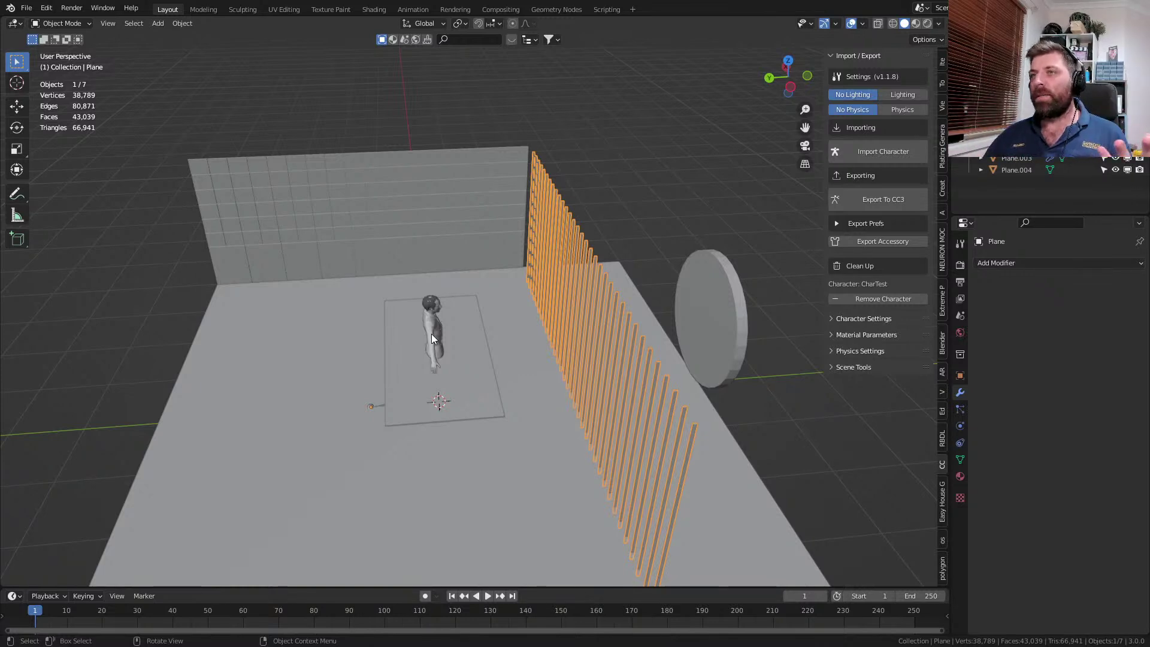
{"action": "middle_click_drag", "start_coordinate": [433, 337], "coordinate": [298, 364]}
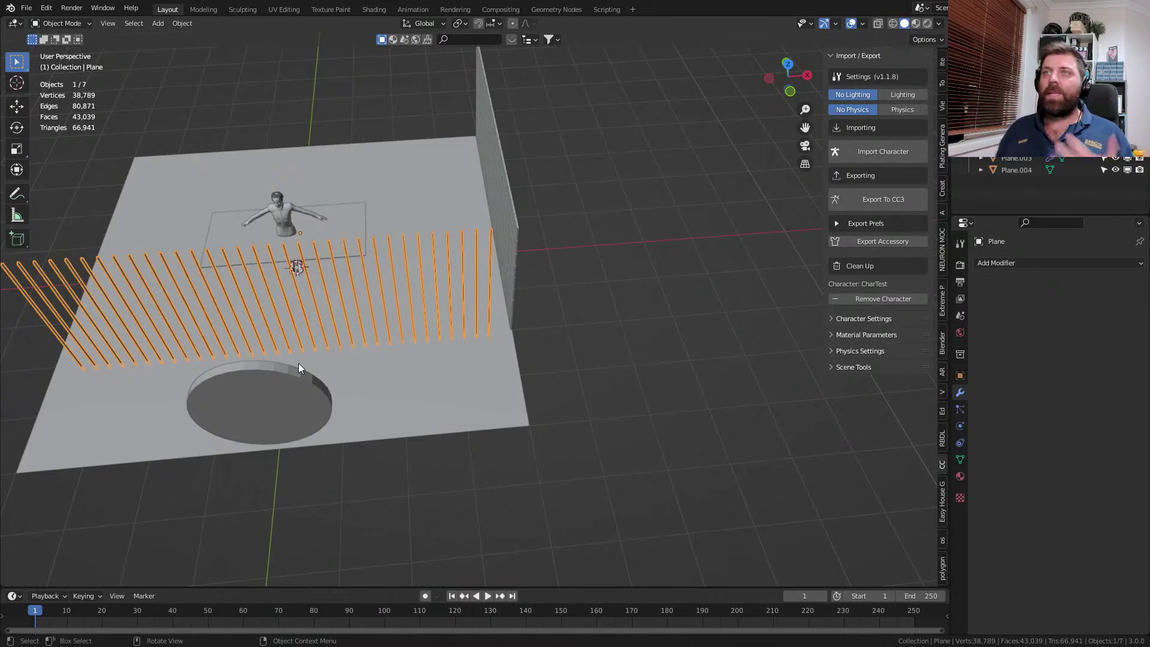
{"action": "middle_click_drag", "start_coordinate": [301, 365], "coordinate": [427, 372]}
- Move the arrayed gridded panel about 1 m inward along the X axis in top view
{"action": "left_click", "coordinate": [516, 178]}
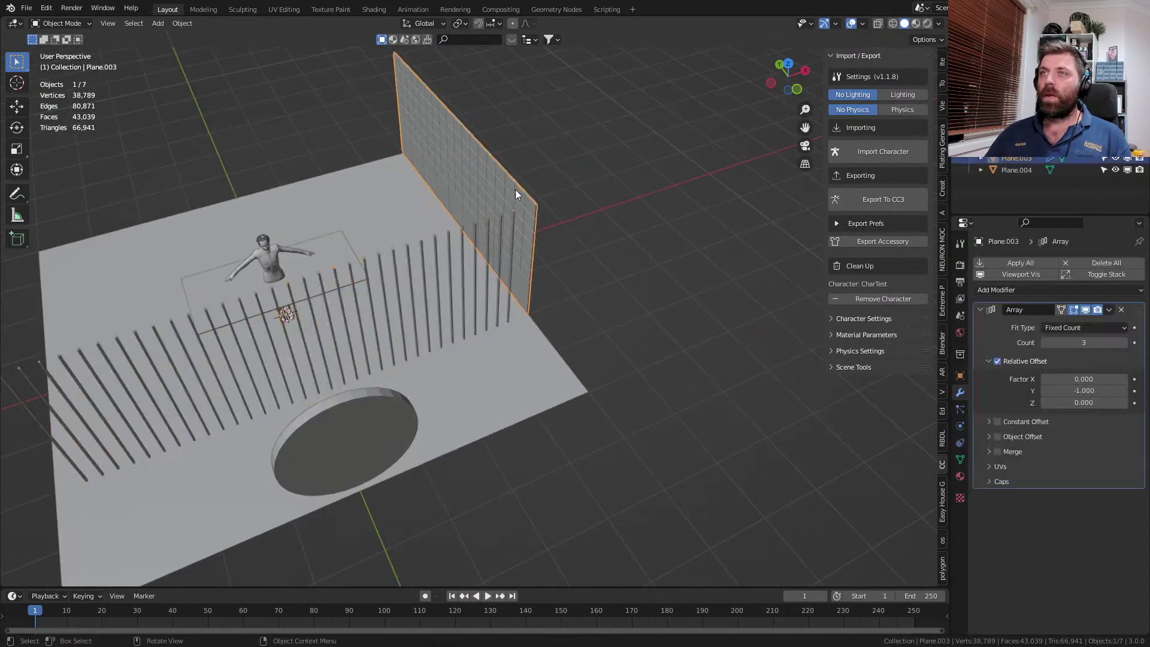
{"action": "middle_click_drag", "start_coordinate": [515, 178], "coordinate": [499, 215]}
{"action": "key", "text": "KP_7"}
{"action": "key", "text": "g"}
{"action": "key", "text": "x"}
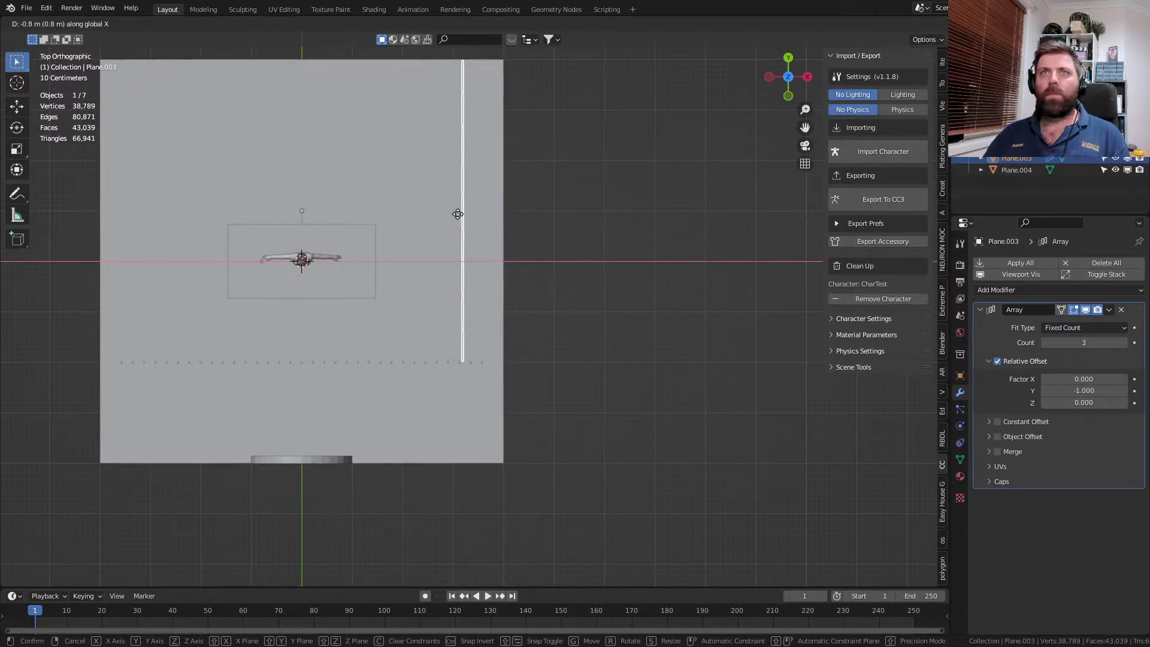
{"action": "left_click", "coordinate": [451, 215]}
- Apply the gridded panel's object transform and add a Mirror modifier across the X axis
{"action": "middle_click_drag", "start_coordinate": [448, 214], "coordinate": [474, 283]}
{"action": "scroll", "coordinate": [526, 269], "scroll_direction": "up", "scroll_amount": 4}
{"action": "middle_click_drag", "start_coordinate": [611, 380], "coordinate": [568, 399]}
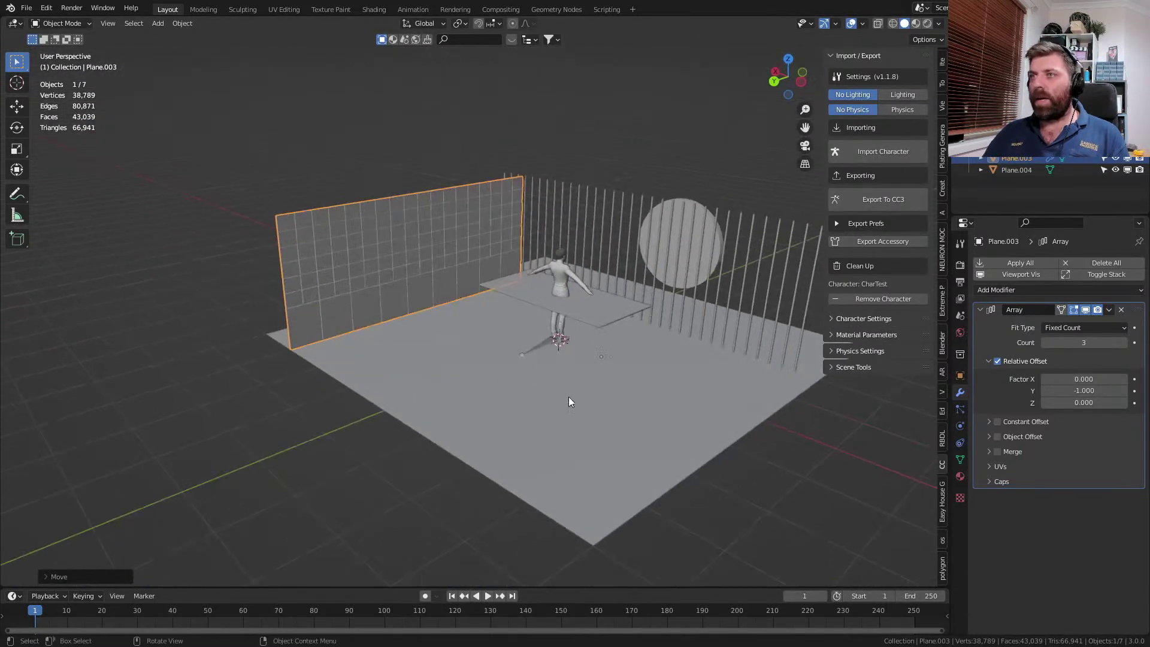
{"action": "key", "text": "ctrl+a"}
{"action": "left_click", "coordinate": [569, 411]}
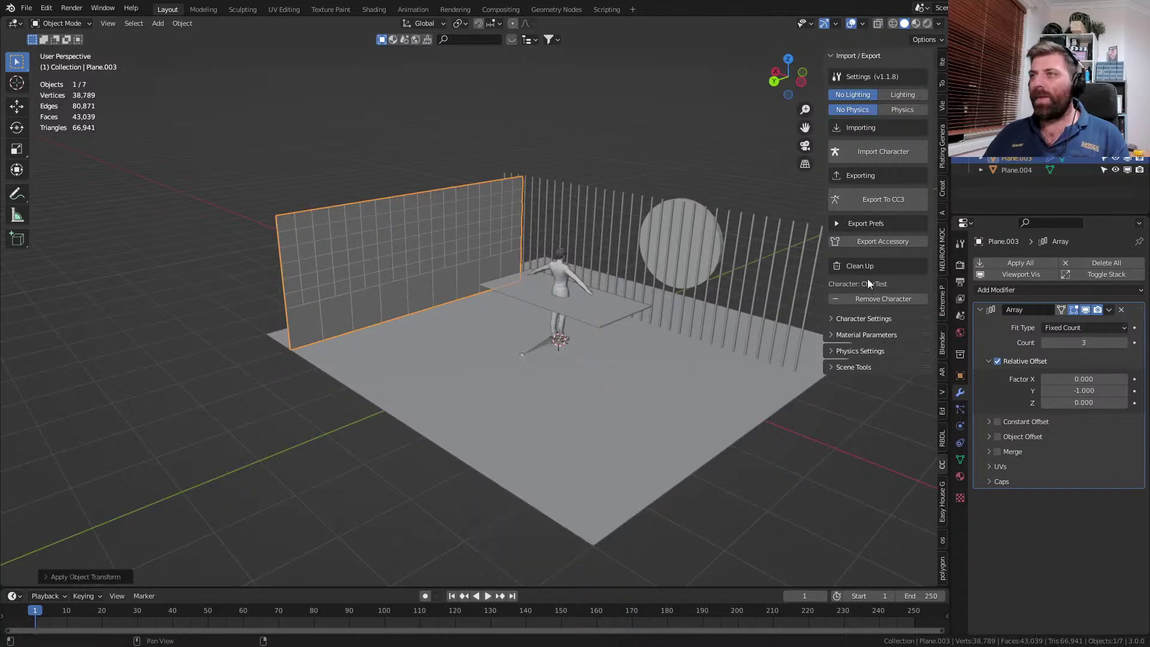
{"action": "left_click", "coordinate": [993, 290]}
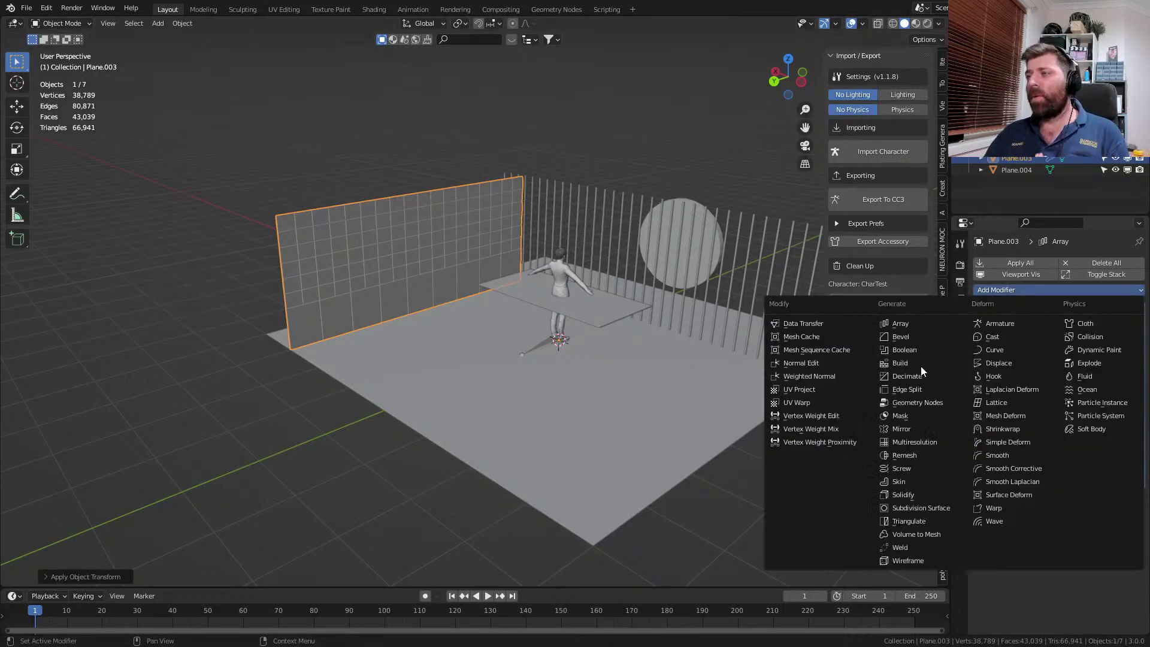
{"action": "left_click", "coordinate": [902, 429]}
{"action": "middle_click_drag", "start_coordinate": [876, 438], "coordinate": [618, 407]}
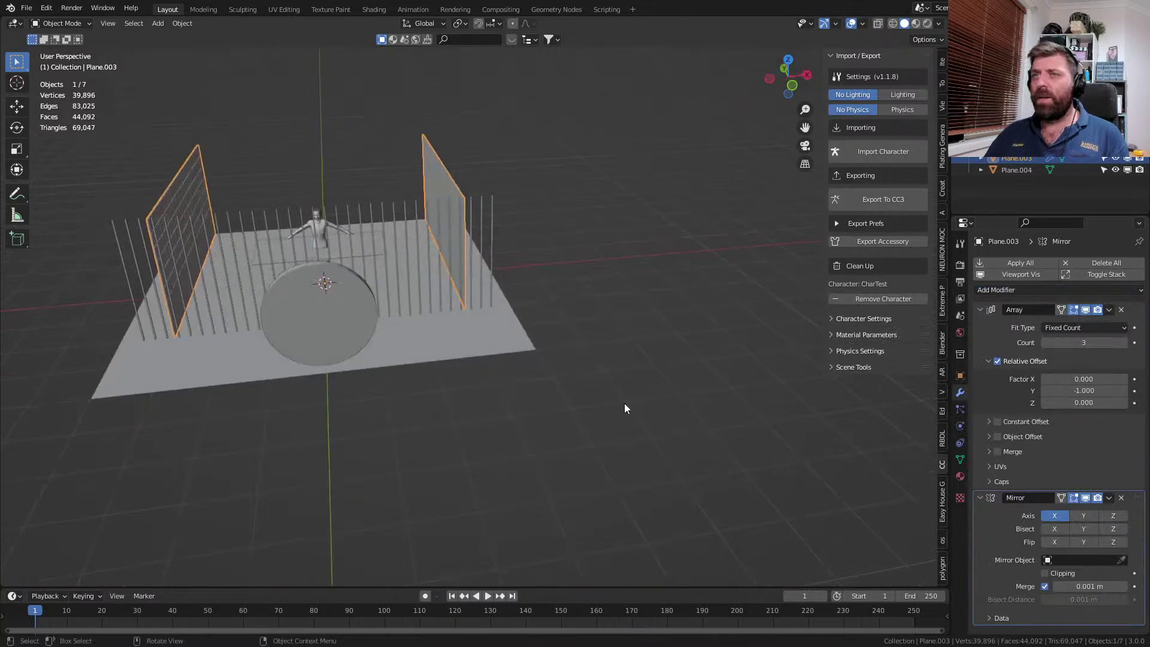
- Duplicate the mirrored gridded panels in place and rotate the copy by 90 degrees in top view
{"action": "left_click", "coordinate": [558, 378]}
{"action": "scroll", "coordinate": [588, 397], "scroll_direction": "up", "scroll_amount": 4}
{"action": "scroll", "coordinate": [588, 398], "scroll_direction": "down", "scroll_amount": 4}
{"action": "scroll", "coordinate": [431, 153], "scroll_direction": "up", "scroll_amount": 3}
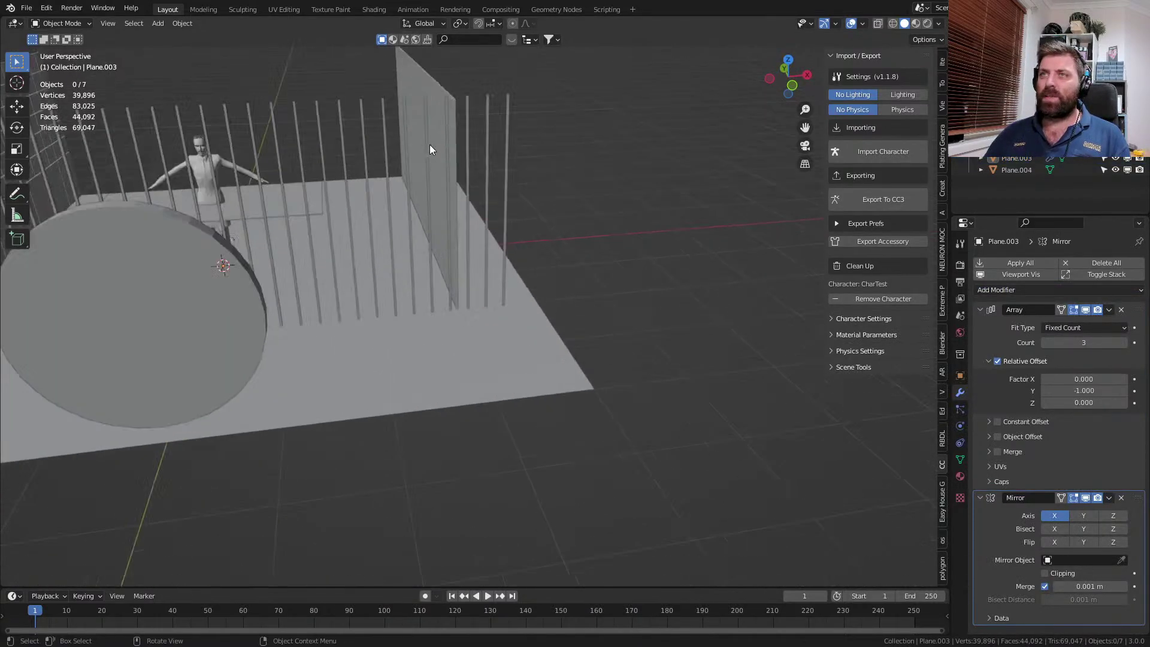
{"action": "left_click", "coordinate": [431, 154]}
{"action": "middle_click_drag", "start_coordinate": [431, 153], "coordinate": [451, 163]}
{"action": "scroll", "coordinate": [451, 171], "scroll_direction": "down", "scroll_amount": 6}
{"action": "key", "text": "KP_7"}
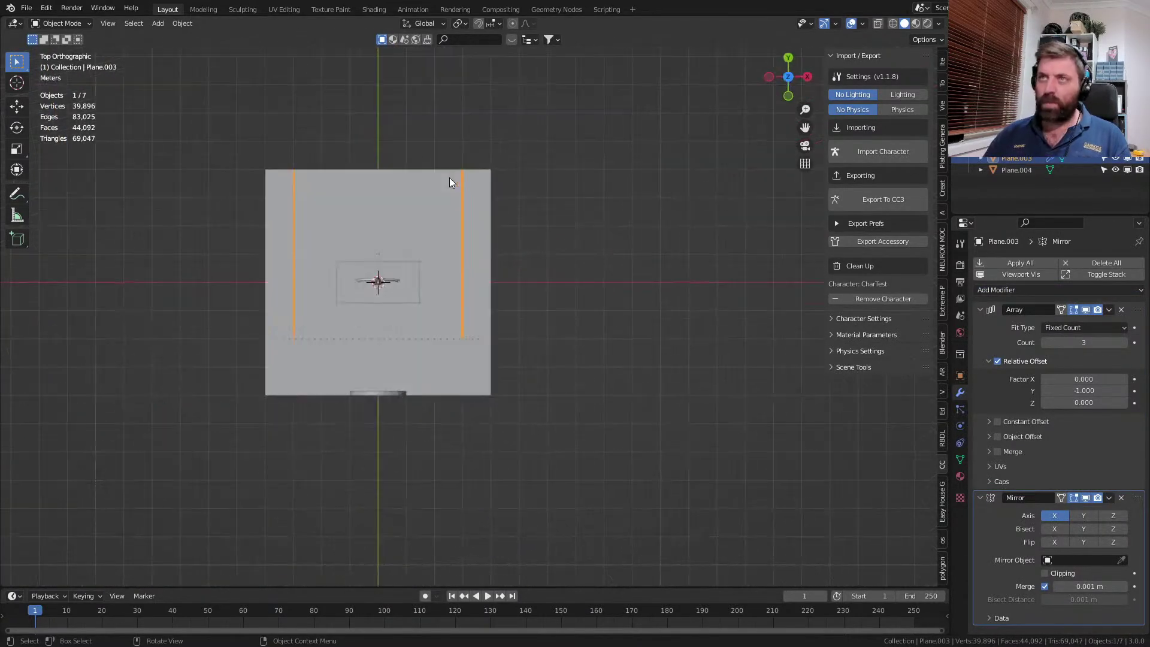
{"action": "key", "text": "shift+d"}
{"action": "key", "text": "Escape"}
{"action": "type", "text": "r90"}
{"action": "key", "text": "Return"}
- Move the copy's whole mesh about -1 m in X and 1 m in Y to align it with the side panels
{"action": "key", "text": "Tab"}
{"action": "scroll", "coordinate": [506, 283], "scroll_direction": "up", "scroll_amount": 3}
{"action": "key", "text": "a"}
{"action": "key", "text": "g"}
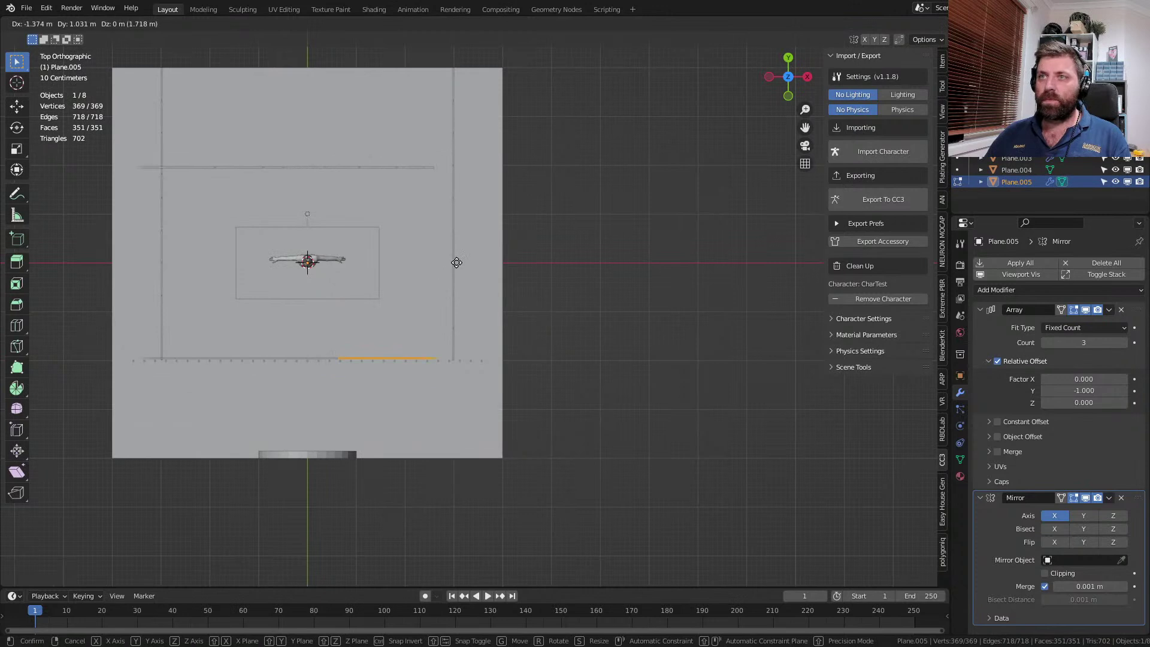
{"action": "left_click", "coordinate": [468, 267]}
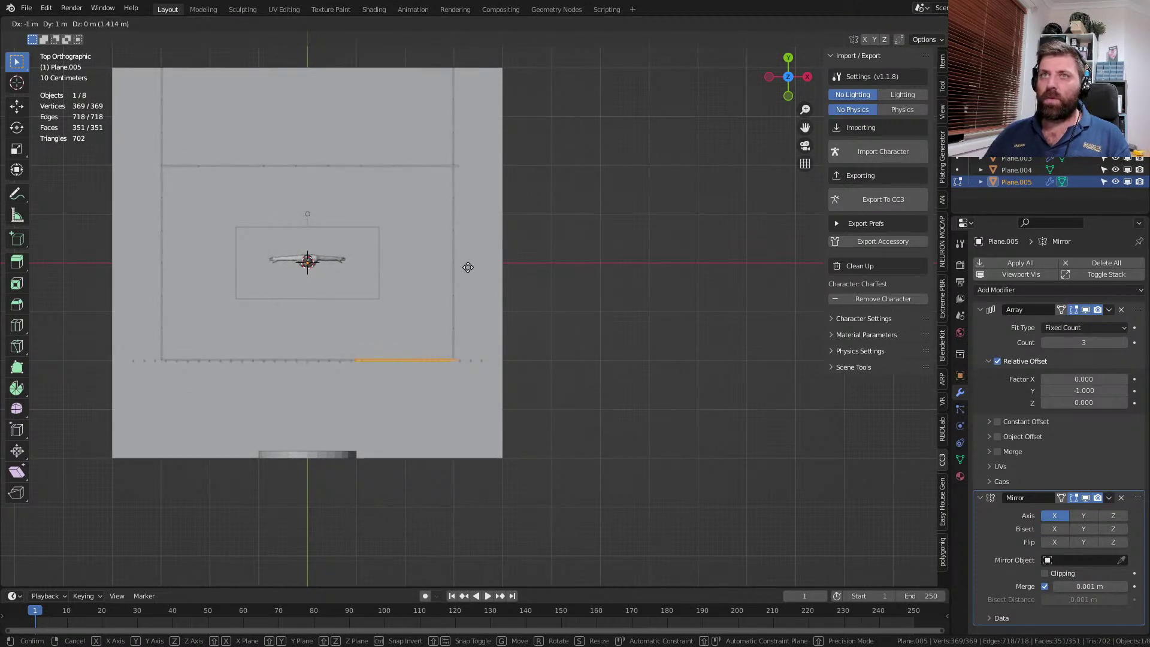
- Remove the copy's Mirror modifier and rotate the object by 180 degrees
{"action": "left_click", "coordinate": [1122, 498]}
{"action": "key", "text": "Tab"}
{"action": "type", "text": "r180"}
{"action": "key", "text": "Return"}
- Move the copy's mesh about 2 m along Y to the floor's back edge as the rear wall, and deselect it
{"action": "key", "text": "Tab"}
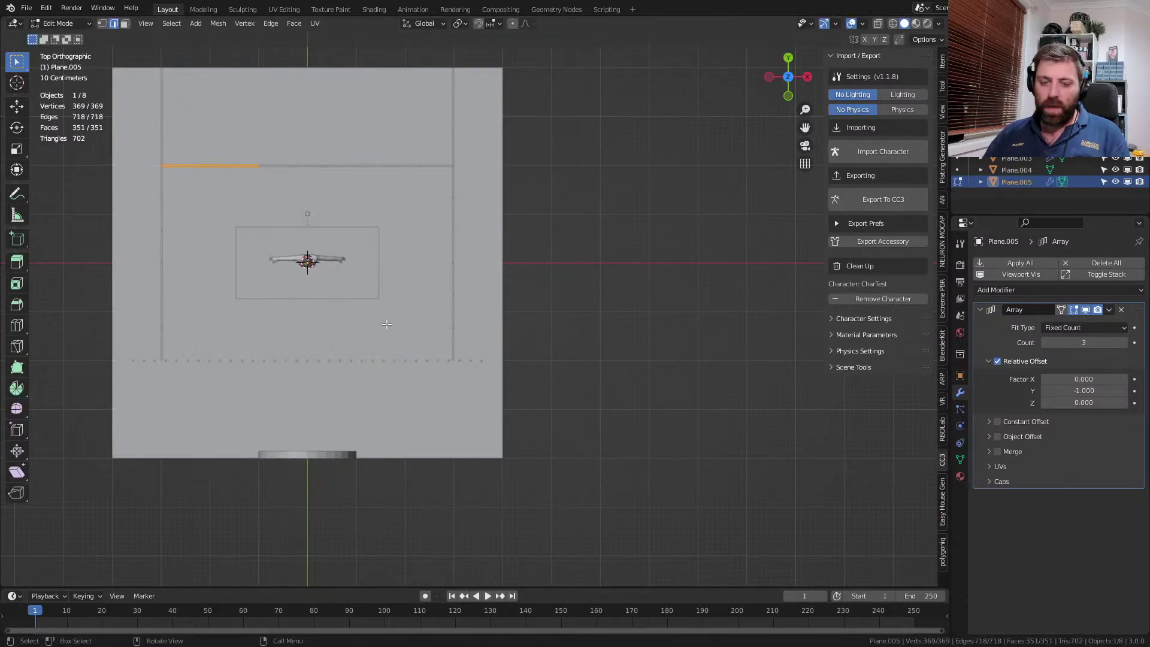
{"action": "key", "text": "g"}
{"action": "key", "text": "y"}
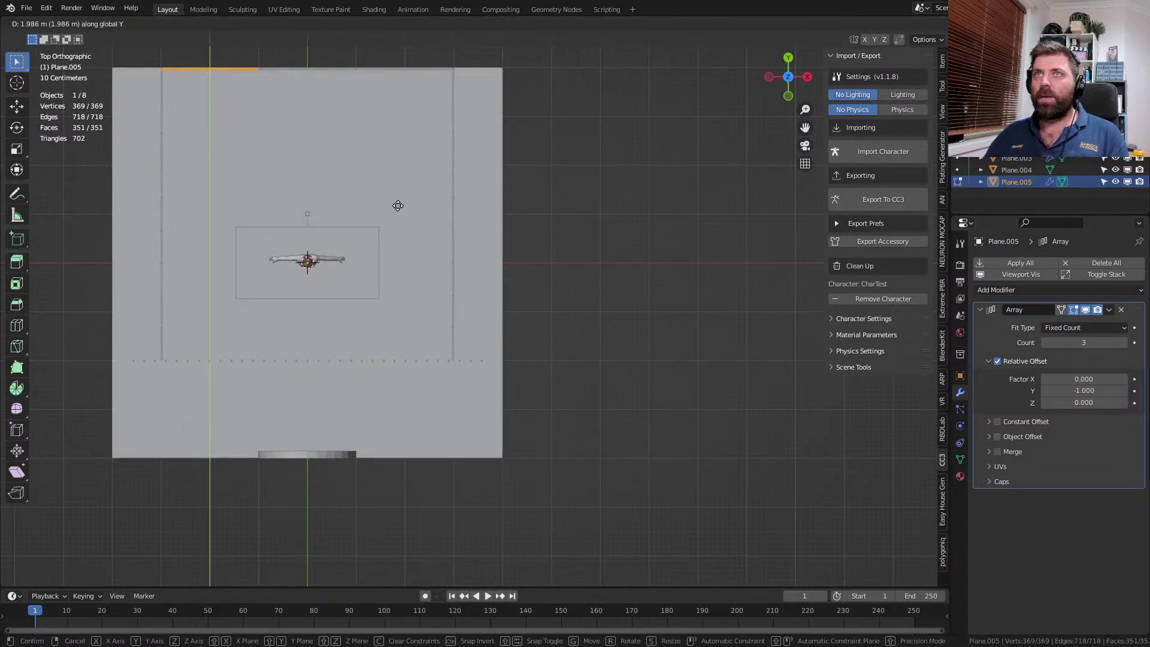
{"action": "left_click", "coordinate": [400, 198]}
{"action": "scroll", "coordinate": [605, 417], "scroll_direction": "down", "scroll_amount": 3}
{"action": "key", "text": "Tab"}
{"action": "left_click", "coordinate": [575, 408]}
{"action": "middle_click_drag", "start_coordinate": [538, 387], "coordinate": [467, 272]}
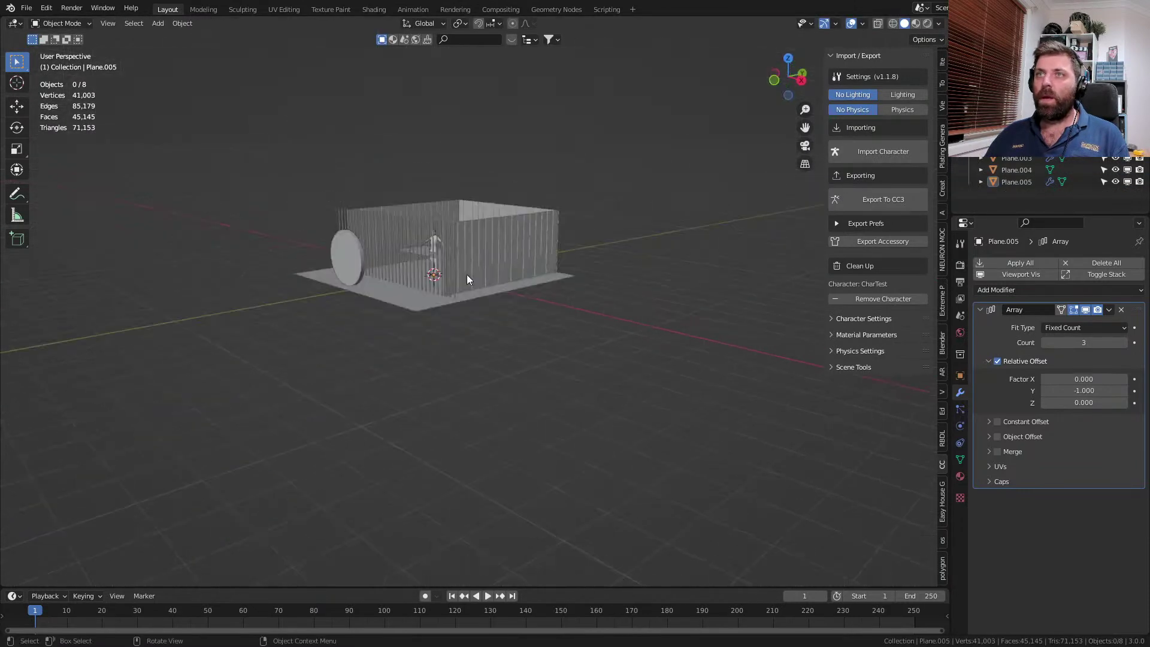
- Add one loop cut across the floor parallel to the slatted wall and slide it to the line of the slats
{"action": "scroll", "coordinate": [467, 273], "scroll_direction": "up", "scroll_amount": 5}
{"action": "middle_click_drag", "start_coordinate": [335, 297], "coordinate": [581, 381]}
{"action": "scroll", "coordinate": [539, 333], "scroll_direction": "down", "scroll_amount": 1}
{"action": "middle_click_drag", "start_coordinate": [370, 354], "coordinate": [433, 459], "text": "shift"}
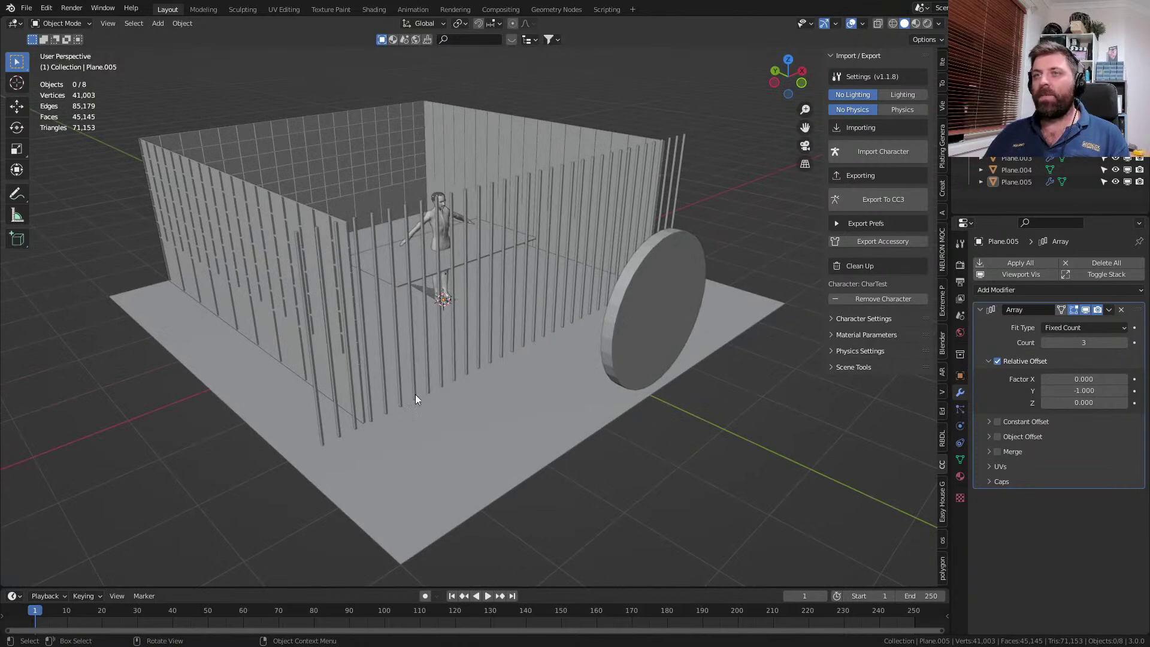
{"action": "key", "text": "shift+a"}
{"action": "left_click", "coordinate": [561, 464]}
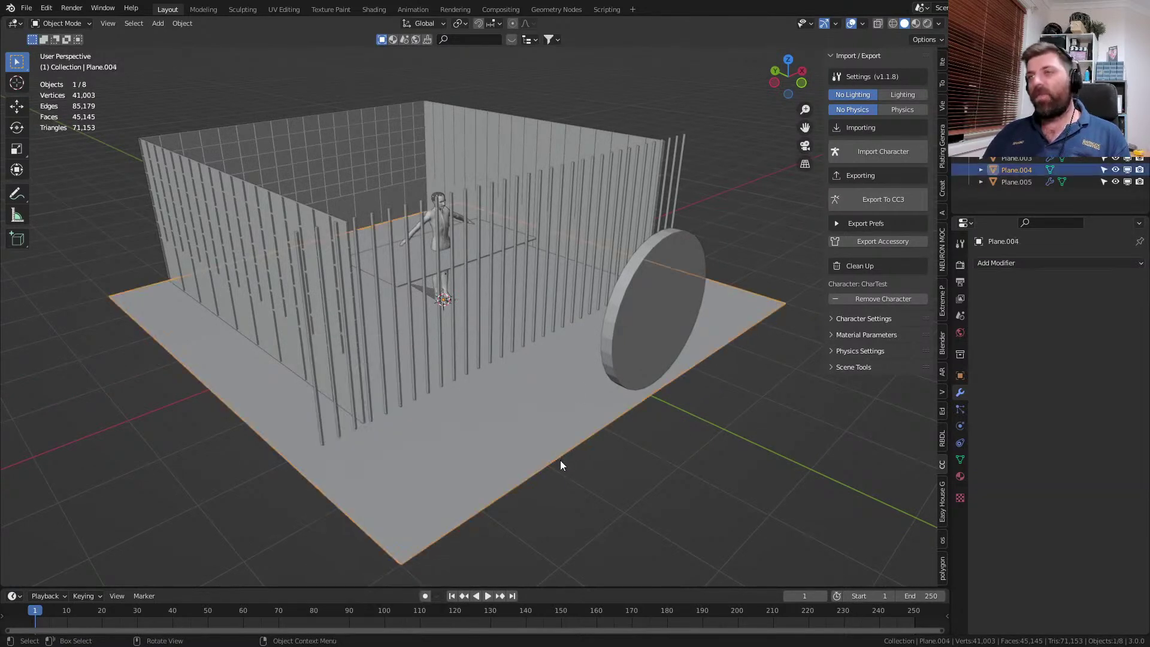
{"action": "key", "text": "Tab"}
{"action": "middle_click_drag", "start_coordinate": [465, 443], "coordinate": [450, 473]}
{"action": "key", "text": "ctrl+r"}
{"action": "left_click", "coordinate": [450, 475]}
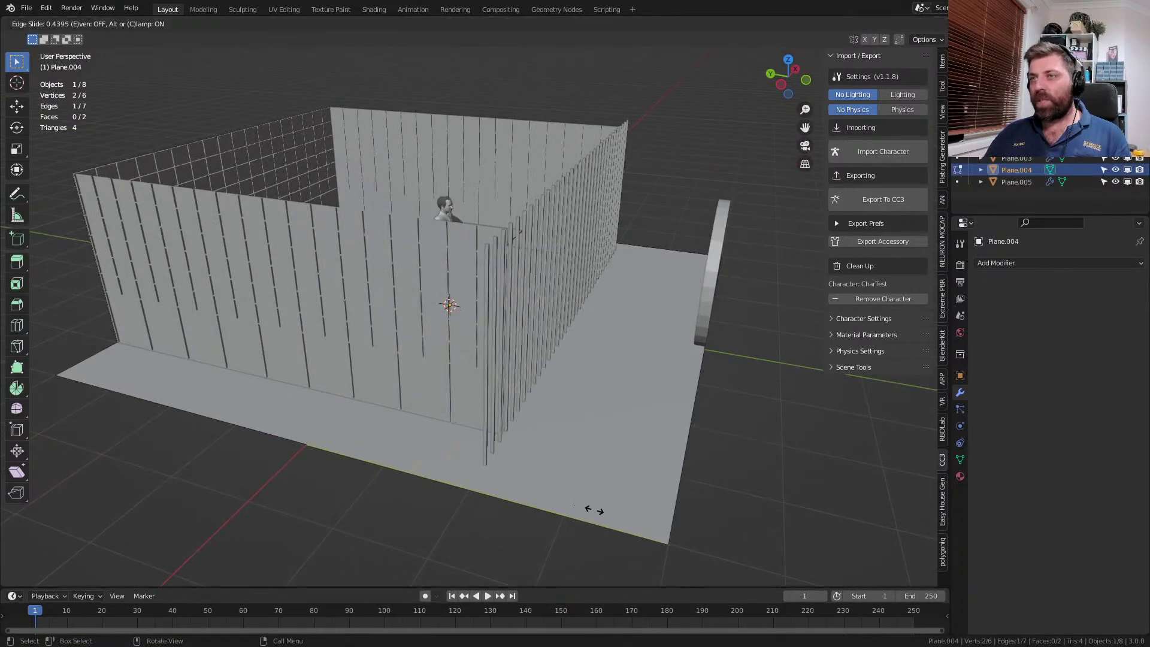
{"action": "left_click", "coordinate": [609, 515]}
{"action": "middle_click_drag", "start_coordinate": [609, 515], "coordinate": [500, 485]}
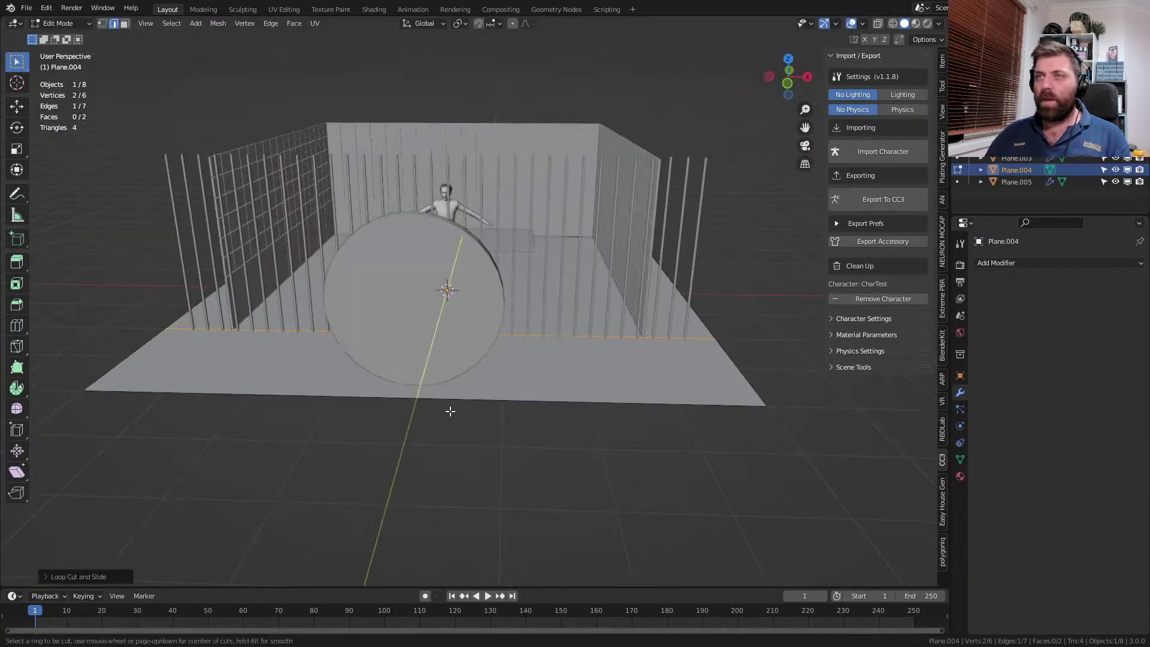
- Bevel the floor's centre loop cut perpendicular to the slatted wall into two edges in line with the side walls
{"action": "key", "text": "ctrl+b"}
{"action": "left_click", "coordinate": [802, 492]}
{"action": "middle_click_drag", "start_coordinate": [628, 405], "coordinate": [650, 422]}
- Duplicate the floor's two side edges and outer edge in front of the slats in place and separate them as their own object
{"action": "left_click", "coordinate": [211, 396]}
{"action": "left_click", "coordinate": [387, 438], "text": "shift"}
{"action": "left_click", "coordinate": [674, 383], "text": "shift"}
{"action": "key", "text": "shift+d"}
{"action": "right_click", "coordinate": [589, 432]}
{"action": "key", "text": "p"}
{"action": "left_click", "coordinate": [584, 432]}
- Extrude all edges of the separated outline 2.5 m up along Z to form the outer front walls
{"action": "key", "text": "Tab"}
{"action": "left_click", "coordinate": [687, 388]}
{"action": "key", "text": "Tab"}
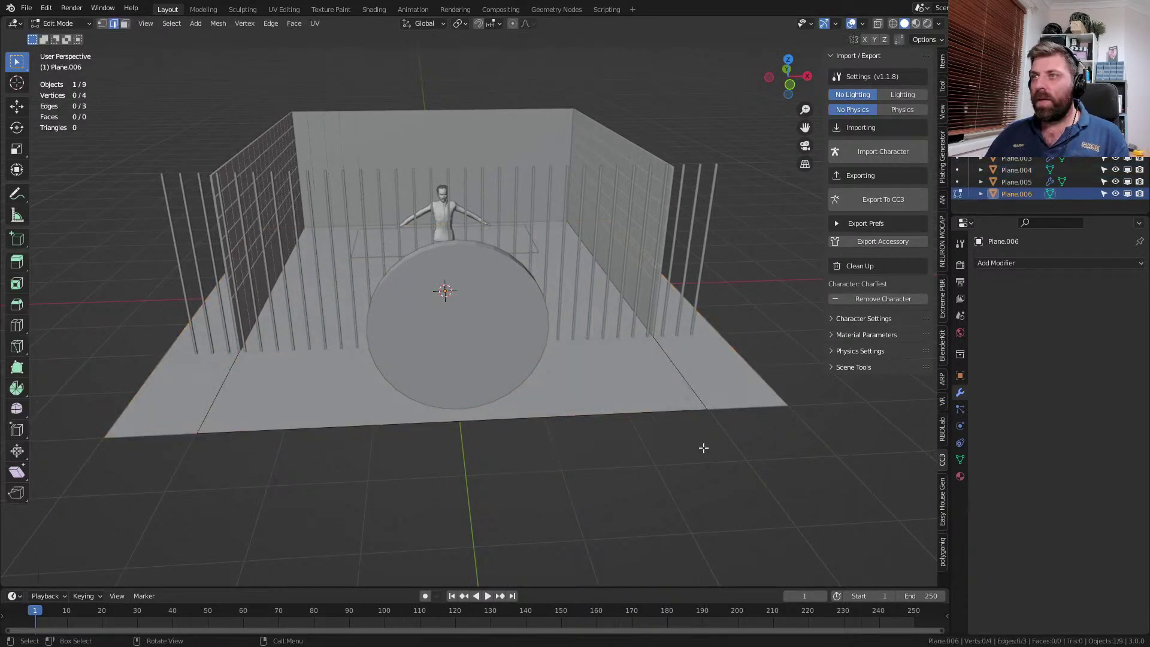
{"action": "type", "text": "aez2.5"}
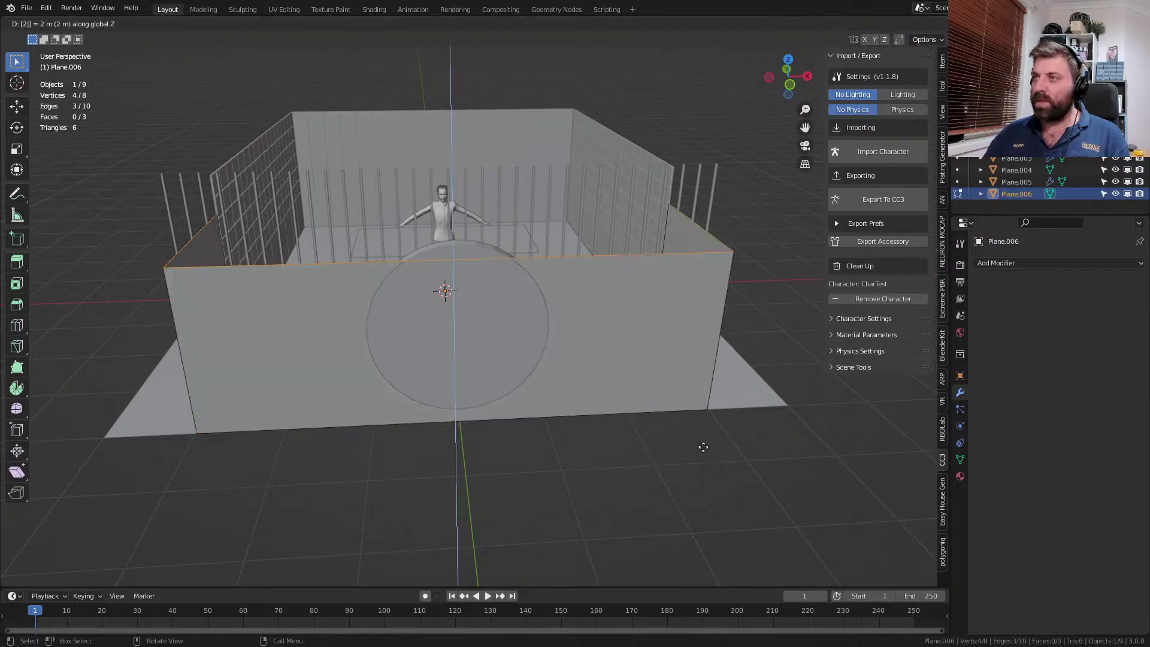
{"action": "key", "text": "Return"}
{"action": "key", "text": "Tab"}
- Move the large disc along Y so it sits against the outer front wall
{"action": "middle_click_drag", "start_coordinate": [372, 409], "coordinate": [335, 467]}
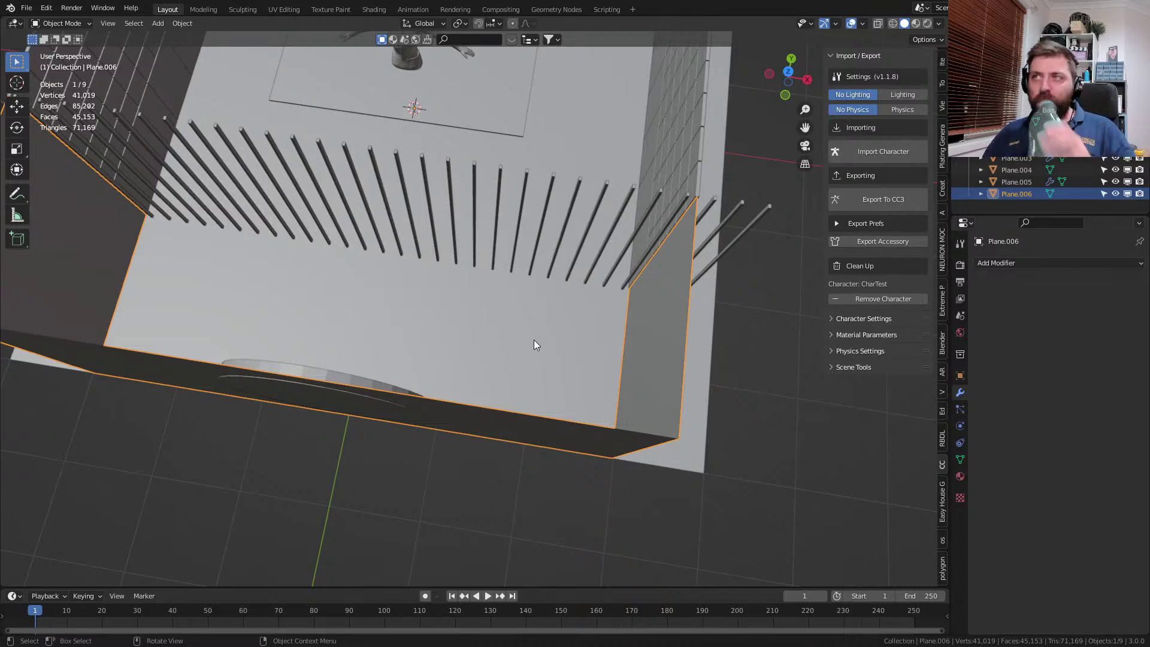
{"action": "middle_click_drag", "start_coordinate": [460, 380], "coordinate": [495, 307]}
{"action": "left_click", "coordinate": [342, 441]}
{"action": "middle_click_drag", "start_coordinate": [343, 442], "coordinate": [441, 457]}
{"action": "key", "text": "g"}
{"action": "key", "text": "y"}
{"action": "left_click", "coordinate": [481, 468]}
- Move the tabletop along Y to the area behind the character
{"action": "middle_click_drag", "start_coordinate": [263, 373], "coordinate": [387, 459]}
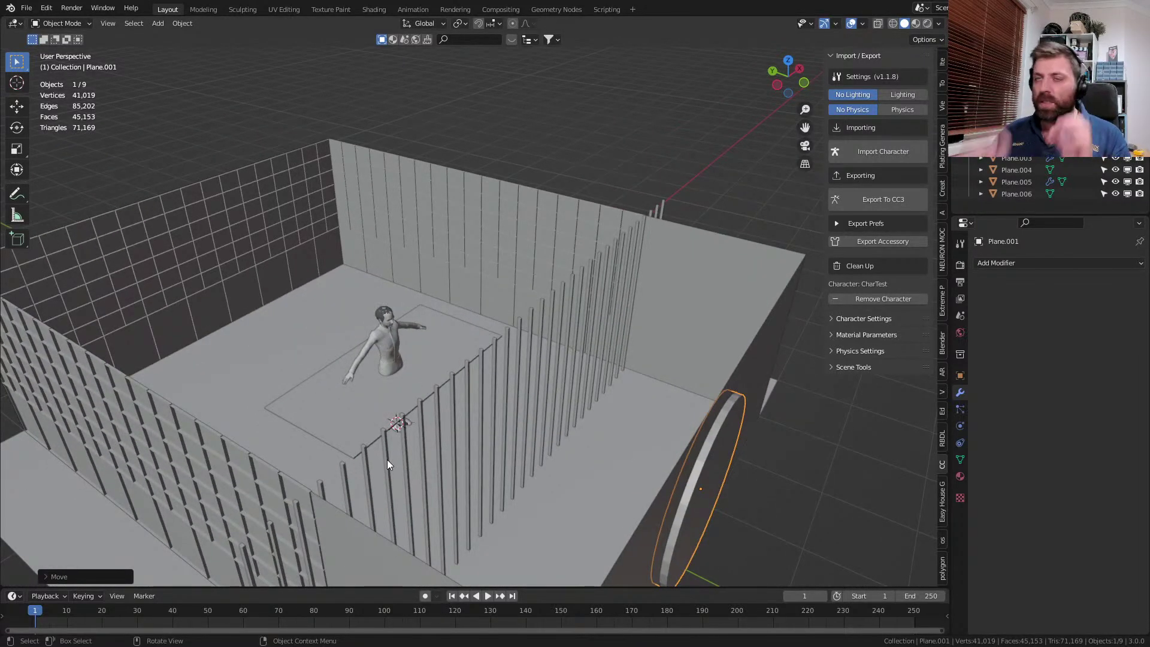
{"action": "left_click", "coordinate": [368, 414]}
{"action": "key", "text": "g"}
{"action": "key", "text": "y"}
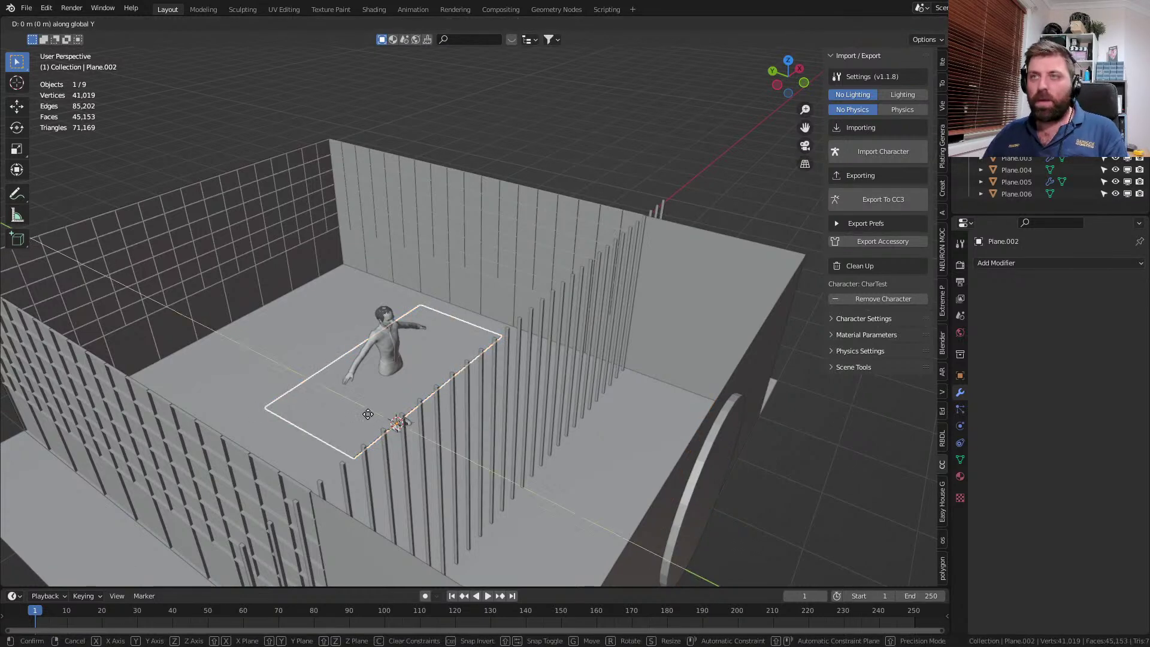
{"action": "left_click", "coordinate": [336, 390]}
{"action": "middle_click_drag", "start_coordinate": [336, 390], "coordinate": [485, 400]}
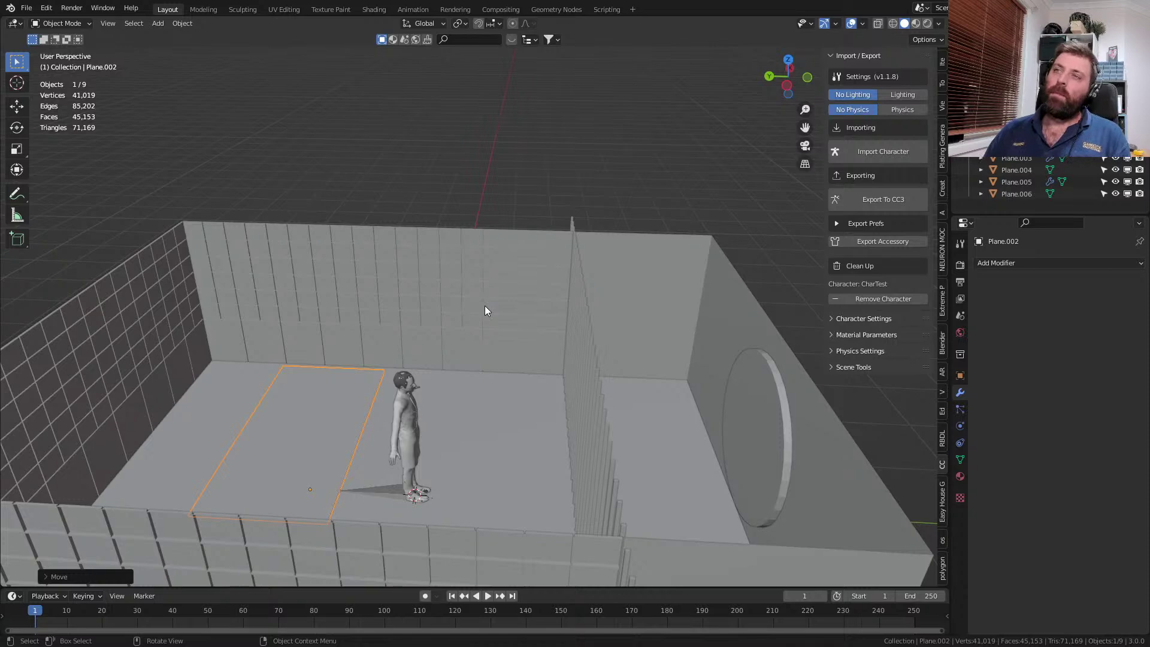
{"action": "scroll", "coordinate": [484, 306], "scroll_direction": "up", "scroll_amount": 8}
{"action": "middle_click_drag", "start_coordinate": [443, 454], "coordinate": [362, 496]}
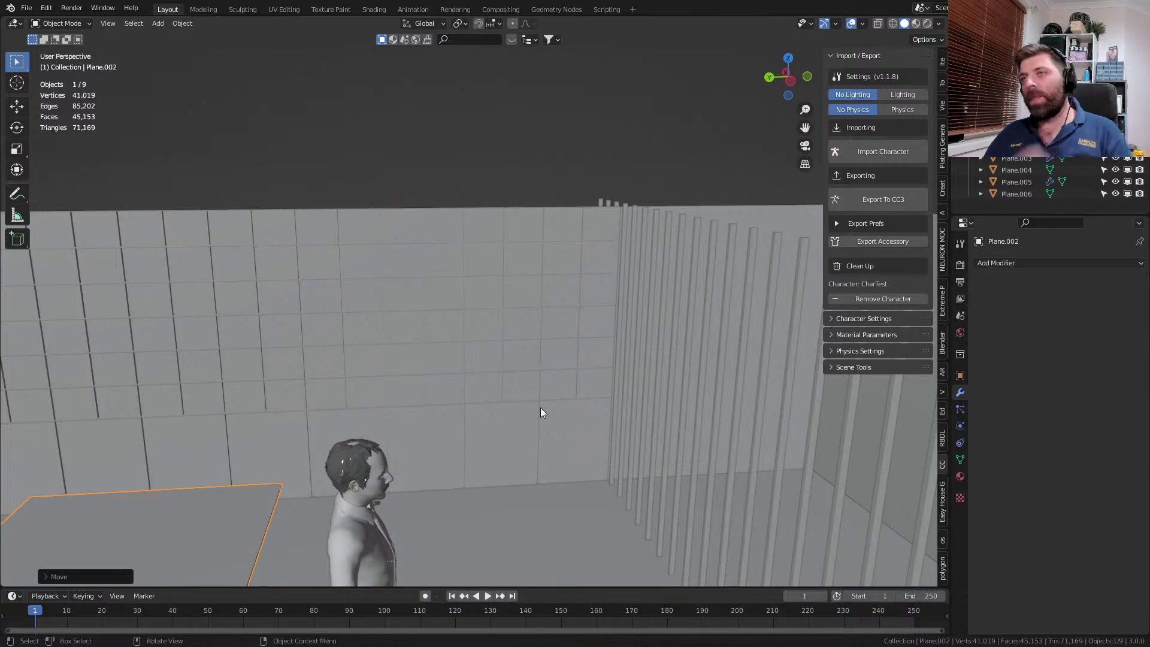
{"action": "middle_click_drag", "start_coordinate": [533, 490], "coordinate": [344, 548]}
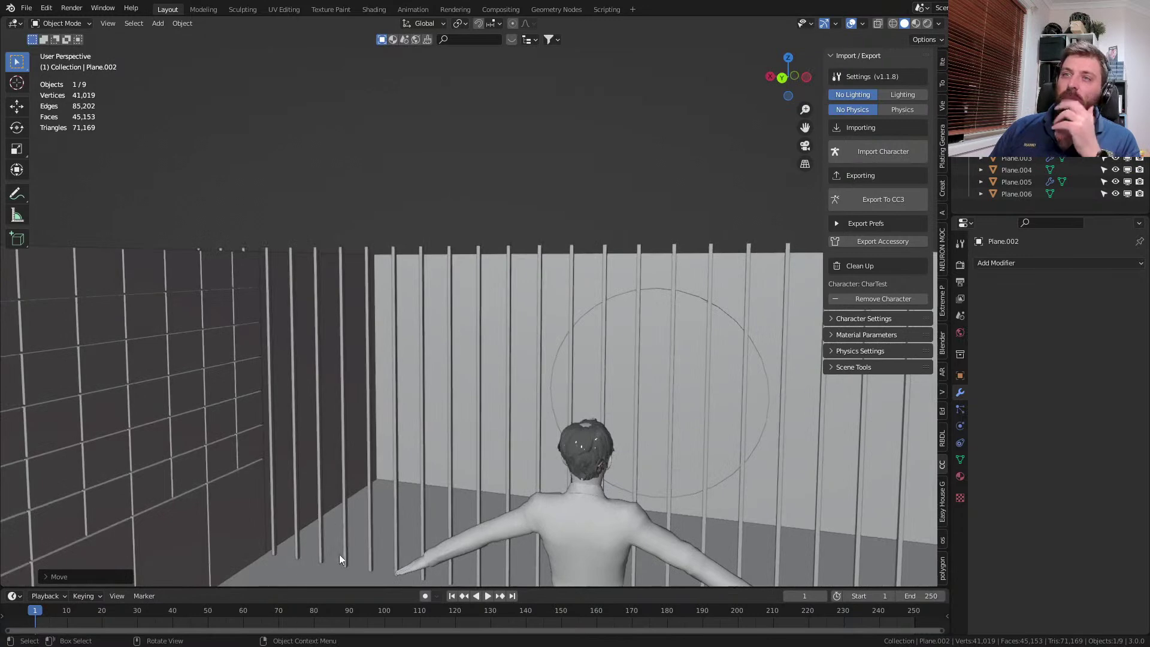
{"action": "middle_click_drag", "start_coordinate": [448, 329], "coordinate": [564, 378]}
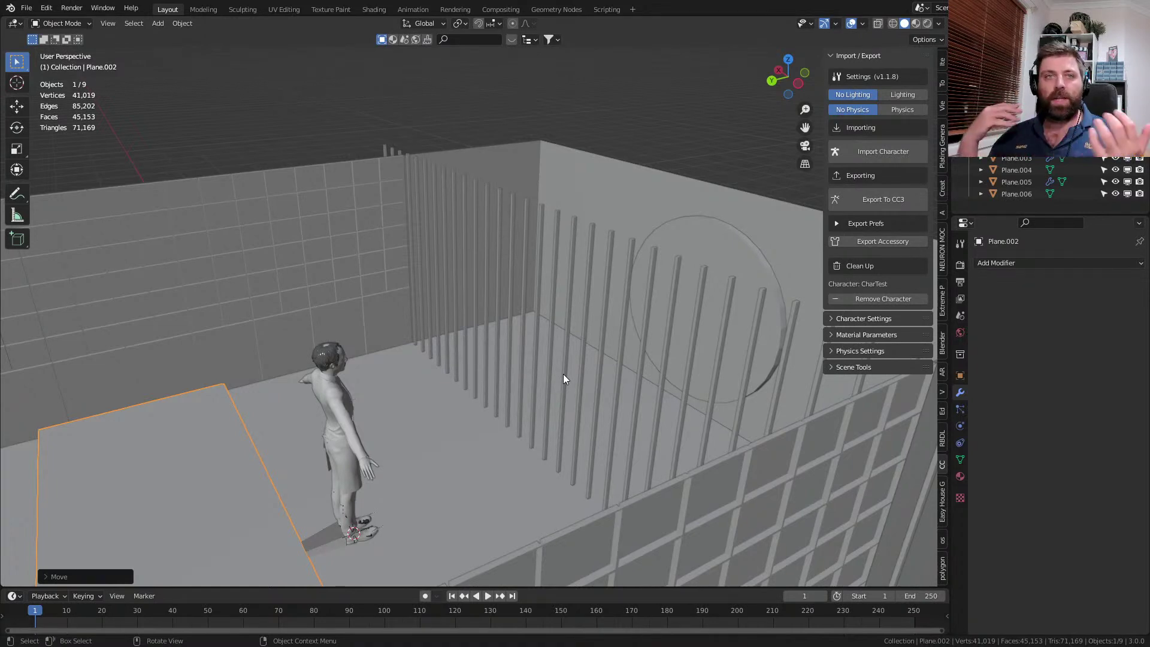
- Inset the tabletop's underside face slightly from its edges
{"action": "middle_click_drag", "start_coordinate": [508, 370], "coordinate": [456, 380]}
{"action": "key", "text": "Tab"}
{"action": "scroll", "coordinate": [503, 413], "scroll_direction": "up", "scroll_amount": 5}
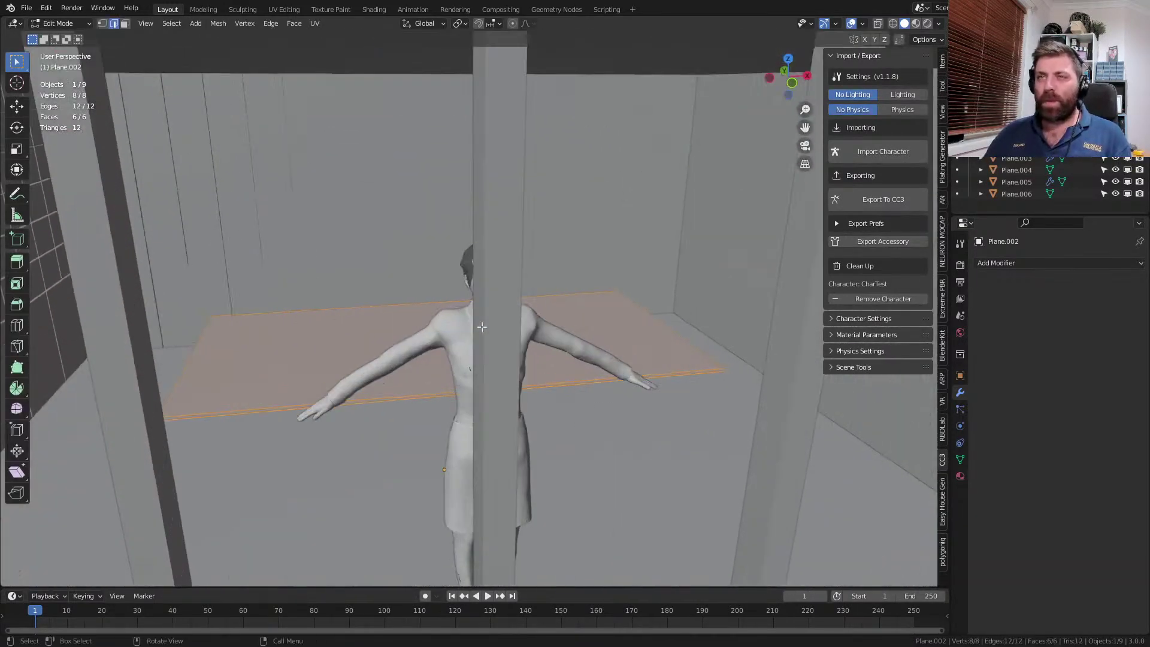
{"action": "middle_click_drag", "start_coordinate": [563, 450], "coordinate": [419, 474]}
{"action": "left_click", "coordinate": [424, 399]}
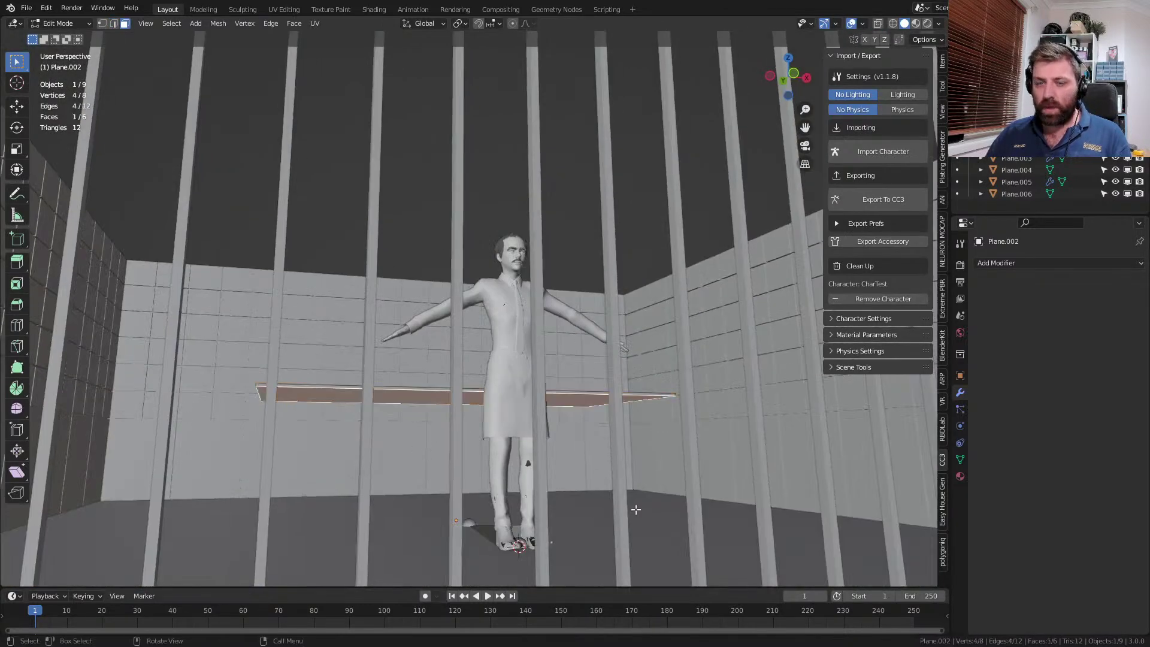
{"action": "key", "text": "i"}
{"action": "left_click", "coordinate": [625, 507]}
{"action": "key", "text": "e"}
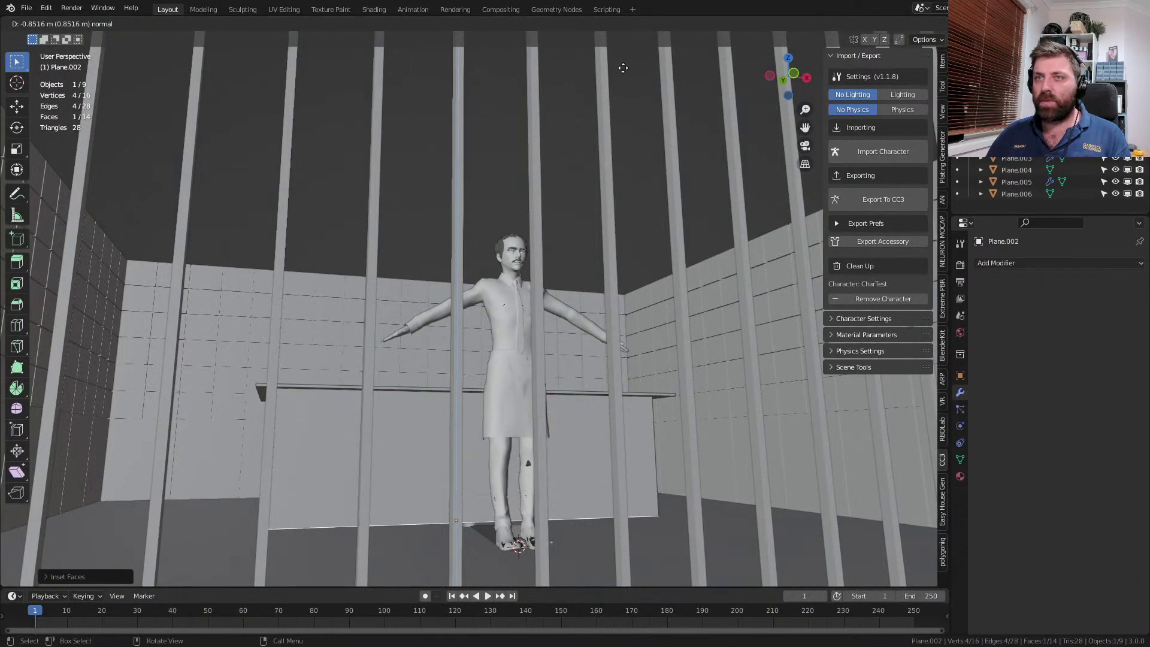
{"action": "key", "text": "Escape"}
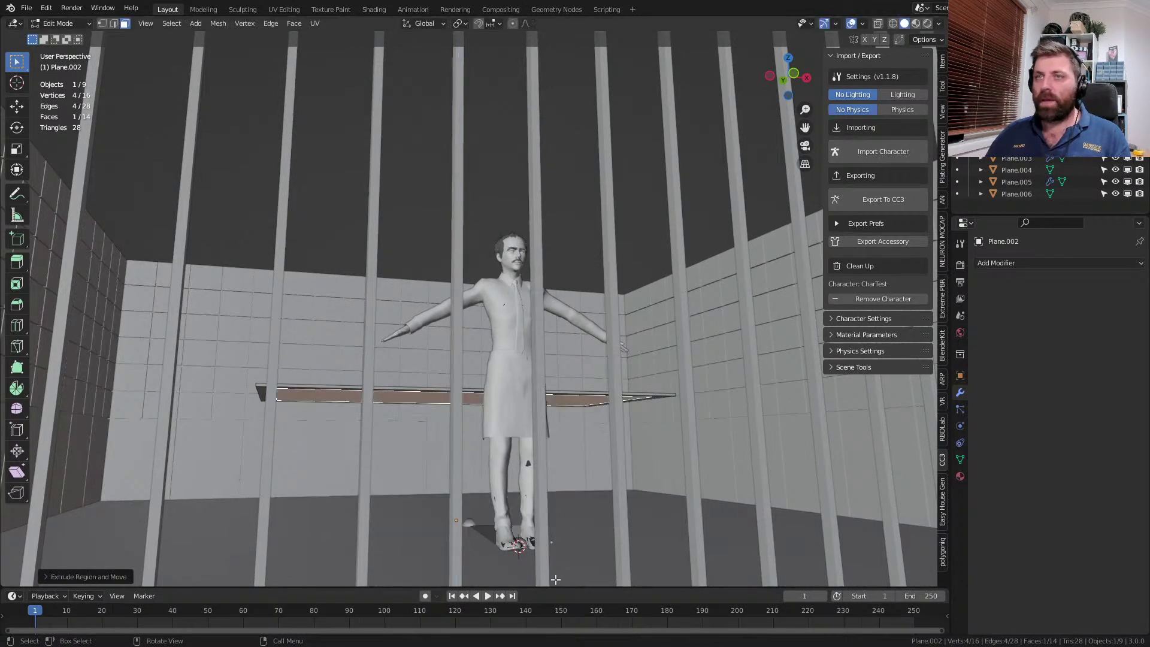
- Add a centred crosswise loop cut to the tabletop and bevel it into two cuts close to the short ends
{"action": "middle_click_drag", "start_coordinate": [525, 423], "coordinate": [557, 356]}
{"action": "scroll", "coordinate": [586, 267], "scroll_direction": "up", "scroll_amount": 5}
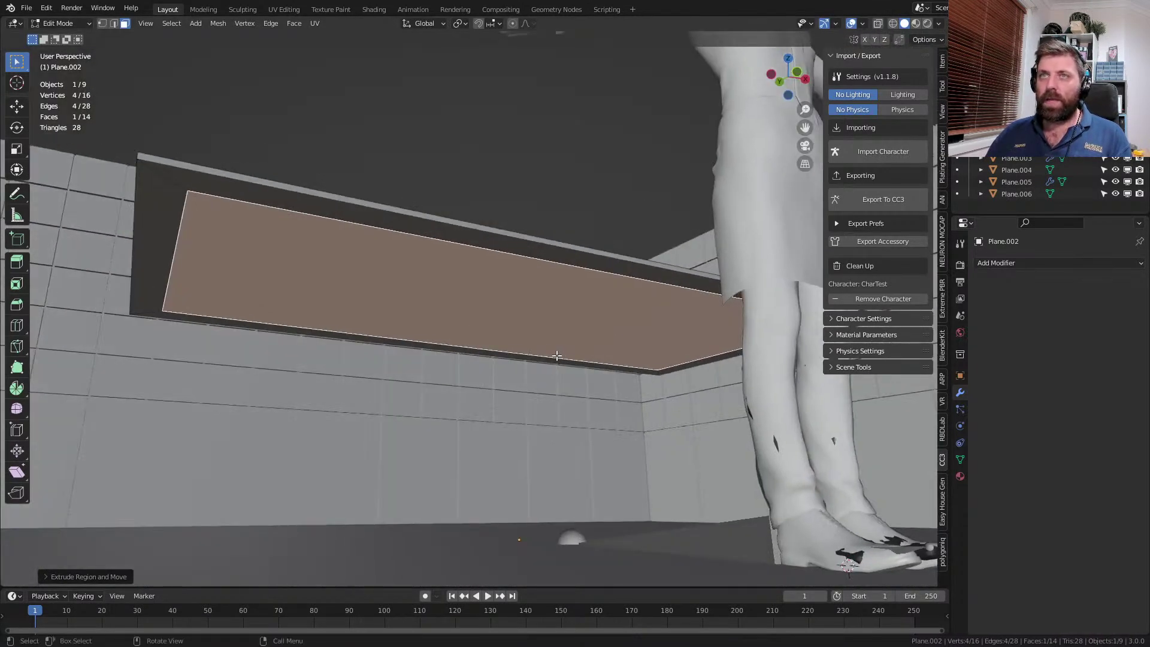
{"action": "key", "text": "ctrl+r"}
{"action": "left_click", "coordinate": [546, 346]}
{"action": "right_click", "coordinate": [546, 346]}
{"action": "key", "text": "ctrl+b"}
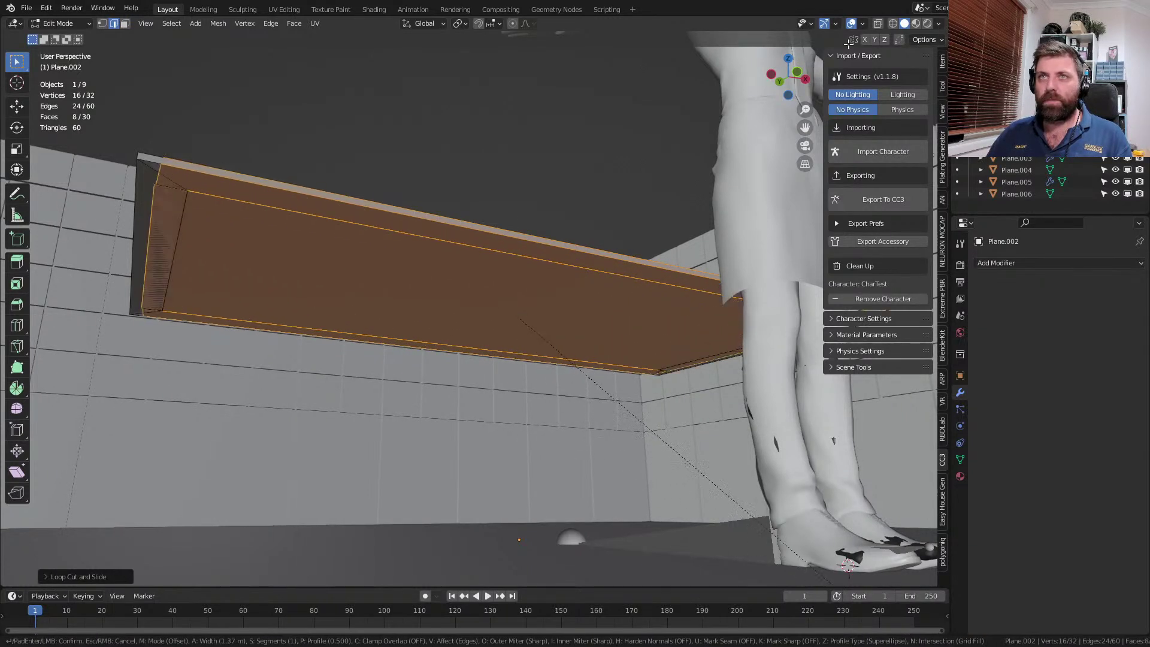
{"action": "left_click", "coordinate": [826, 583]}
- Add a centred lengthwise loop cut to the tabletop and bevel it into two cuts close to the long sides
{"action": "key", "text": "ctrl+r"}
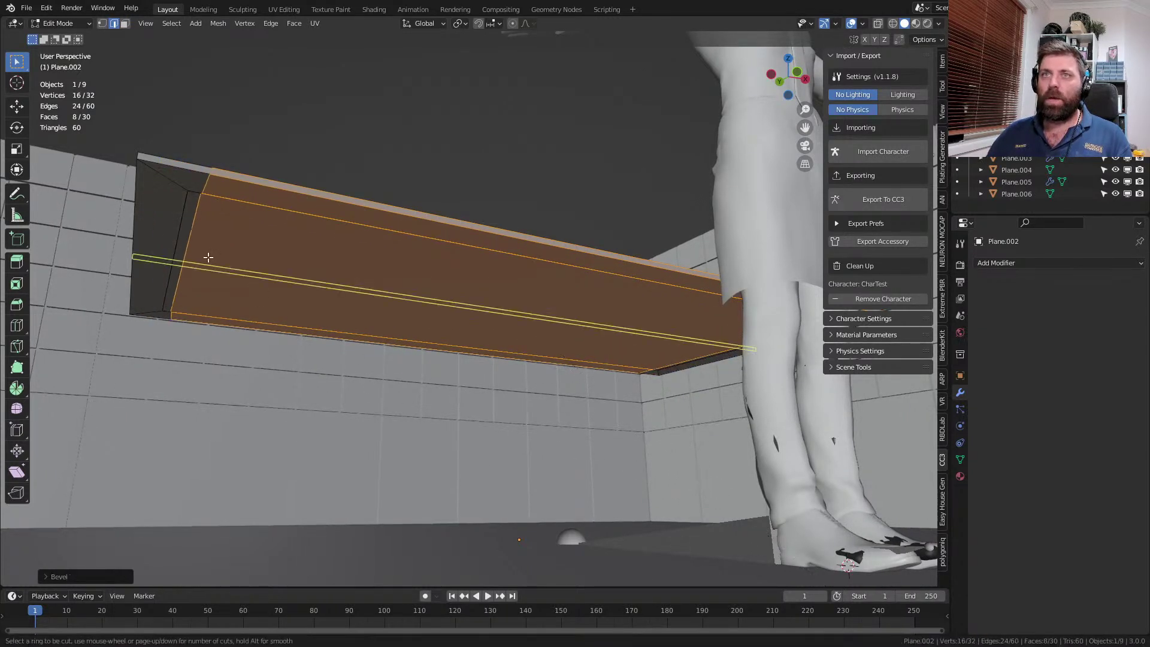
{"action": "left_click", "coordinate": [208, 257]}
{"action": "right_click", "coordinate": [209, 258]}
{"action": "key", "text": "ctrl+b"}
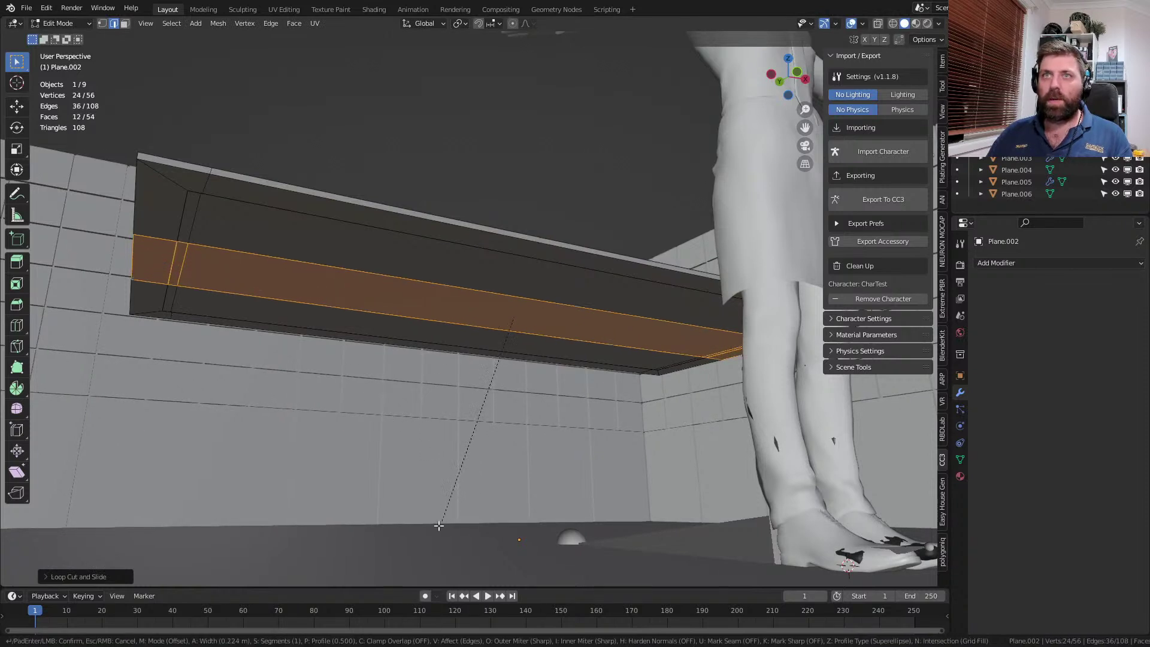
{"action": "left_click", "coordinate": [209, 216]}
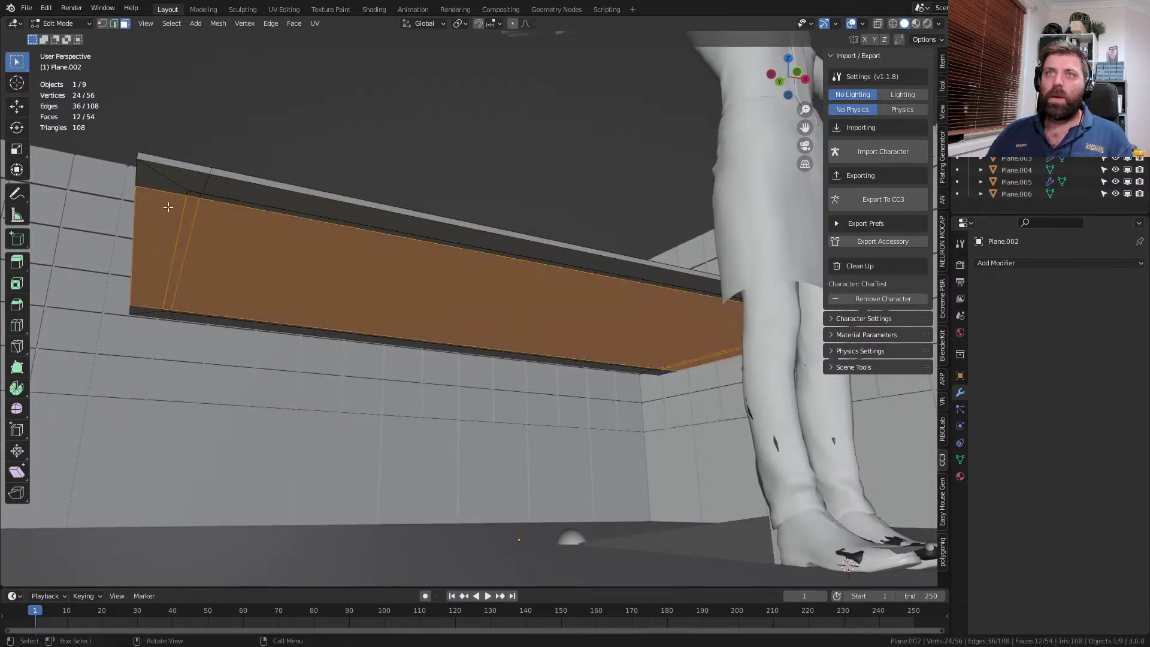
- Try to select all the small corner faces by picking one and selecting faces of similar area
{"action": "left_click", "coordinate": [192, 194]}
{"action": "left_click", "coordinate": [146, 23]}
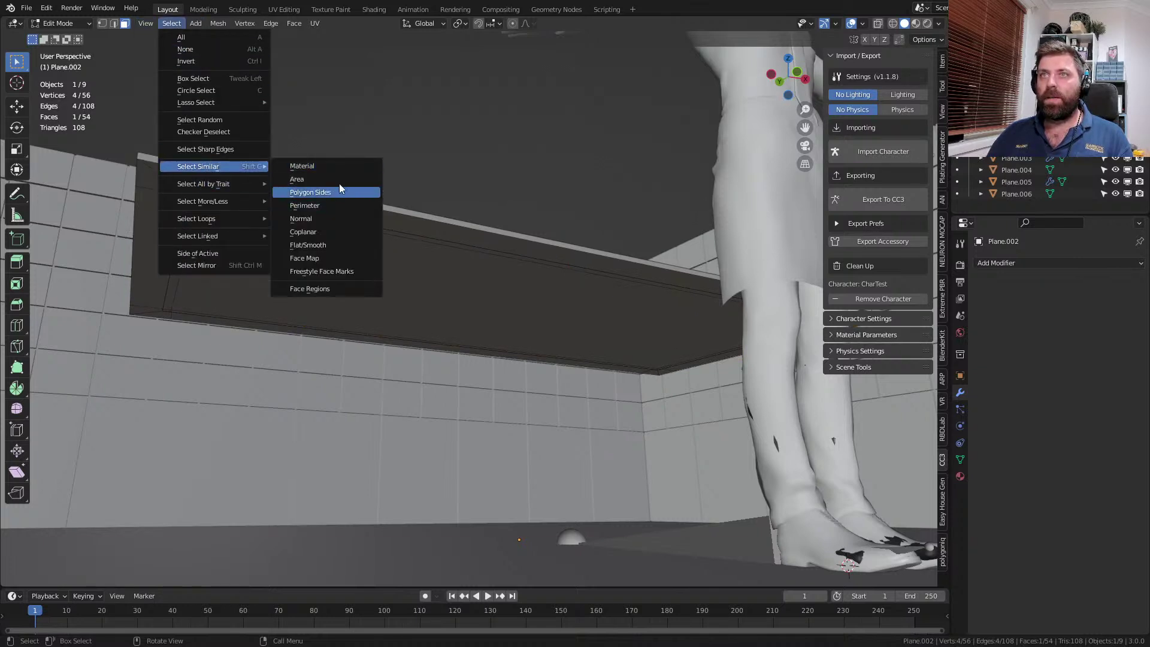
{"action": "left_click", "coordinate": [306, 179]}
{"action": "scroll", "coordinate": [234, 341], "scroll_direction": "up", "scroll_amount": 2}
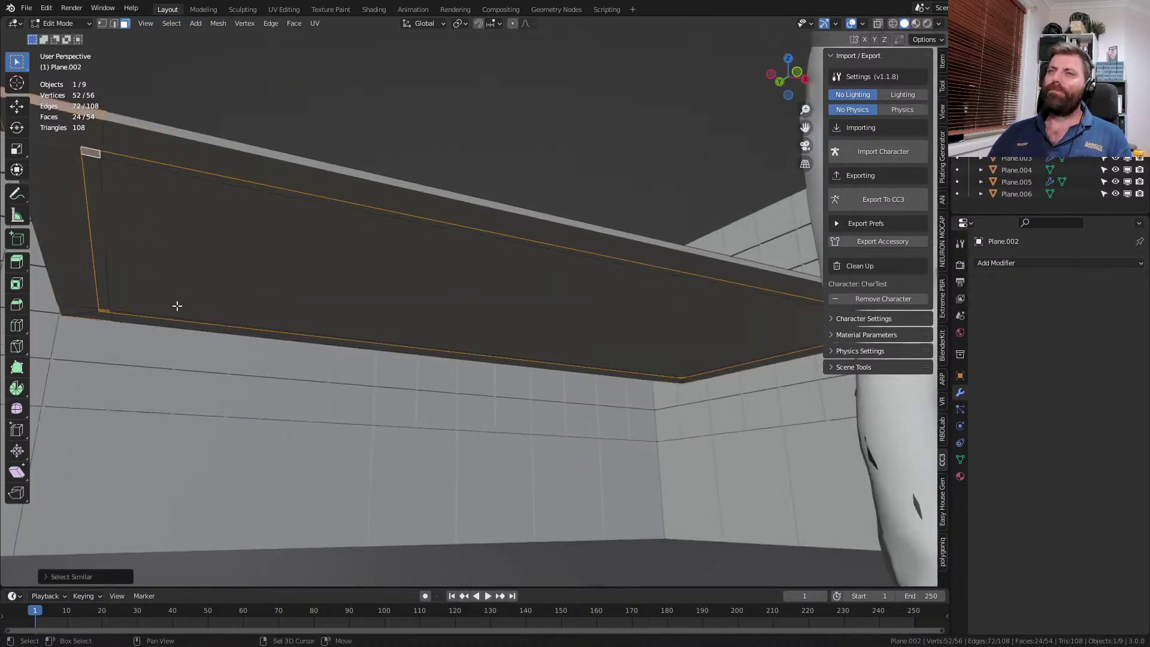
- Select the four small corner faces on the tabletop's underside and extrude them down towards the floor as table legs
{"action": "middle_click_drag", "start_coordinate": [220, 329], "coordinate": [331, 381], "text": "shift"}
{"action": "left_click", "coordinate": [185, 197]}
{"action": "middle_click_drag", "start_coordinate": [198, 362], "coordinate": [141, 406]}
{"action": "left_click", "coordinate": [137, 415], "text": "ctrl"}
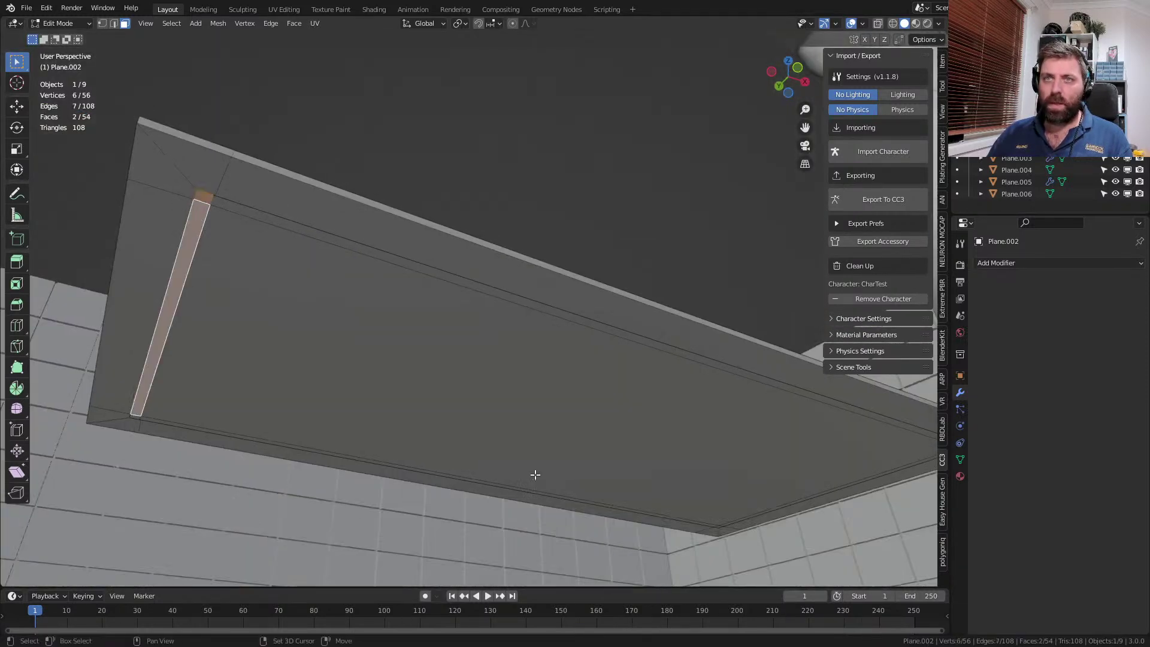
{"action": "key", "text": "ctrl+z"}
{"action": "left_click", "coordinate": [135, 417], "text": "shift"}
{"action": "middle_click_drag", "start_coordinate": [480, 454], "coordinate": [593, 362]}
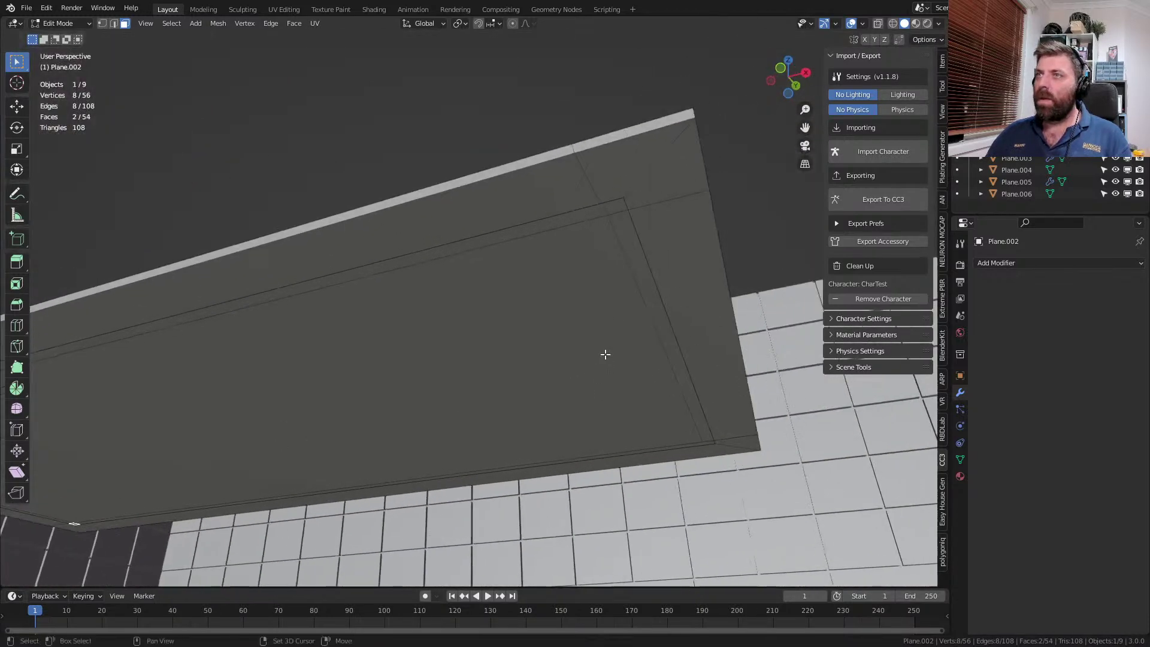
{"action": "left_click", "coordinate": [615, 206], "text": "shift"}
{"action": "left_click", "coordinate": [708, 443], "text": "shift"}
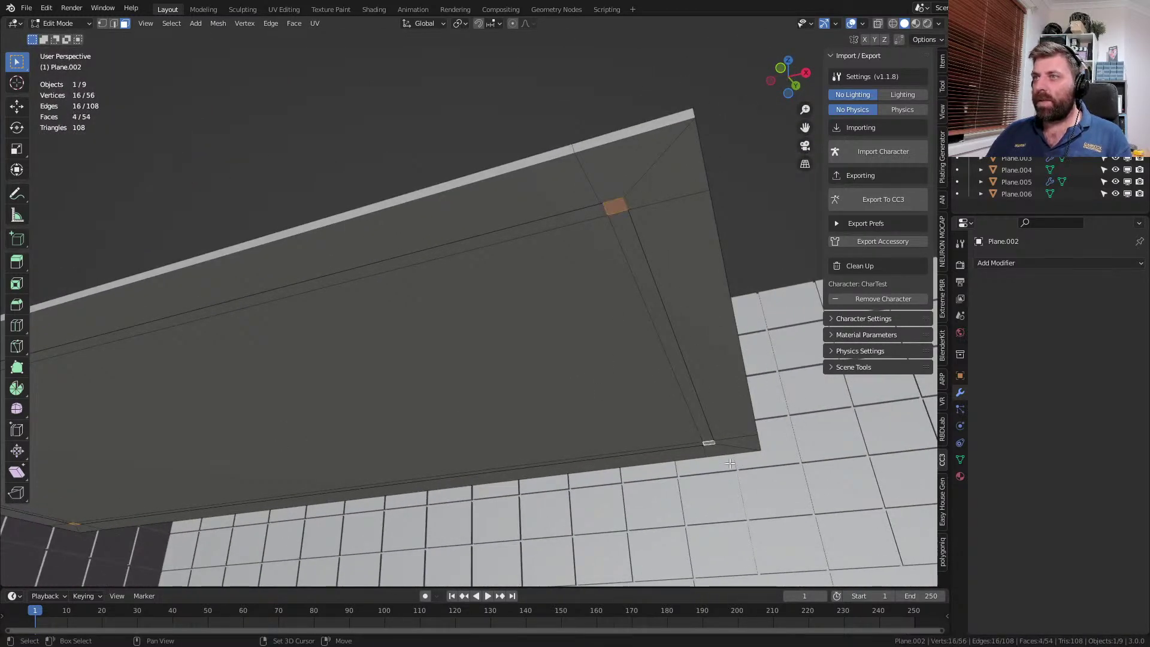
{"action": "middle_click_drag", "start_coordinate": [712, 444], "coordinate": [537, 319]}
{"action": "key", "text": "e"}
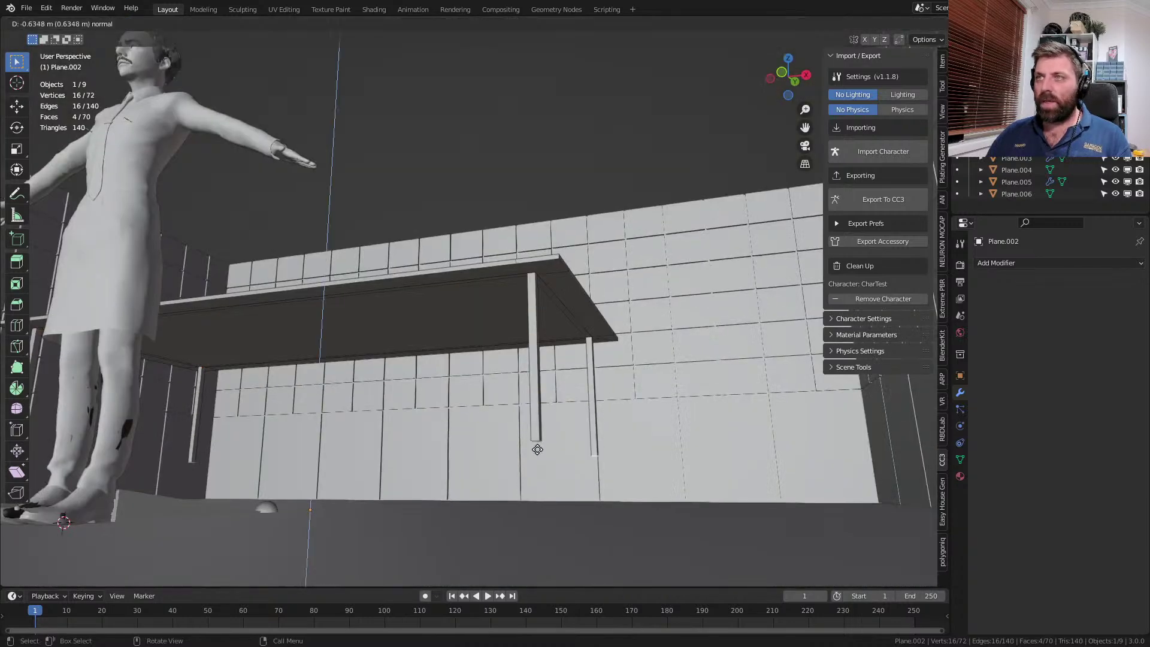
{"action": "left_click", "coordinate": [529, 485]}
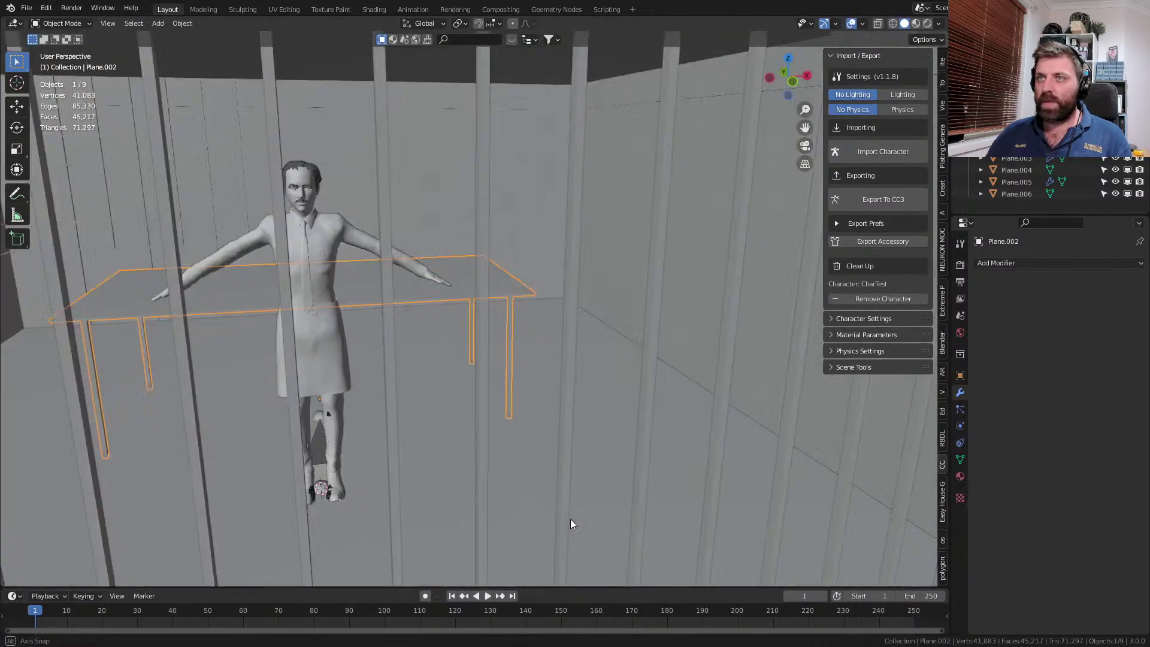
- Examine the table with its legs and the whole room from several sides
{"action": "scroll", "coordinate": [592, 515], "scroll_direction": "down", "scroll_amount": 8}
{"action": "middle_click_drag", "start_coordinate": [570, 519], "coordinate": [634, 530]}
{"action": "middle_click_drag", "start_coordinate": [471, 351], "coordinate": [379, 360]}
{"action": "middle_click_drag", "start_coordinate": [507, 335], "coordinate": [539, 444], "text": "shift"}
{"action": "middle_click_drag", "start_coordinate": [552, 446], "coordinate": [471, 422]}
{"action": "scroll", "coordinate": [480, 419], "scroll_direction": "up", "scroll_amount": 2}
{"action": "scroll", "coordinate": [473, 413], "scroll_direction": "up", "scroll_amount": 2}
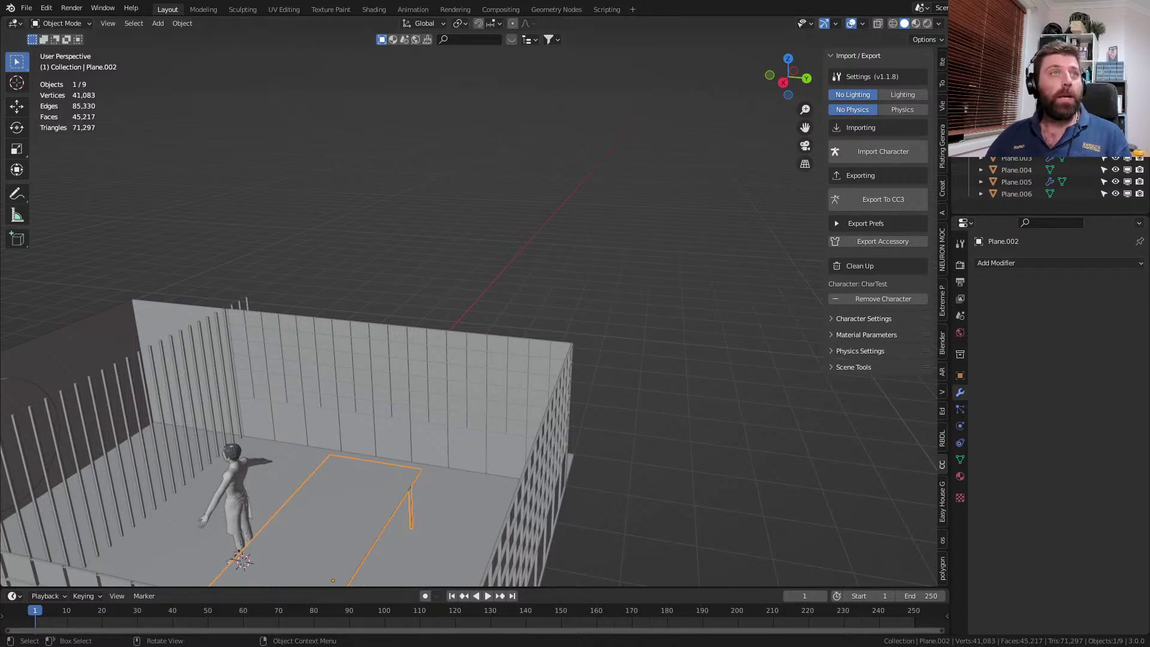
- Switch to the Chrome browser and search Google Images for "bank vaults"
{"action": "key", "text": "alt+Tab"}
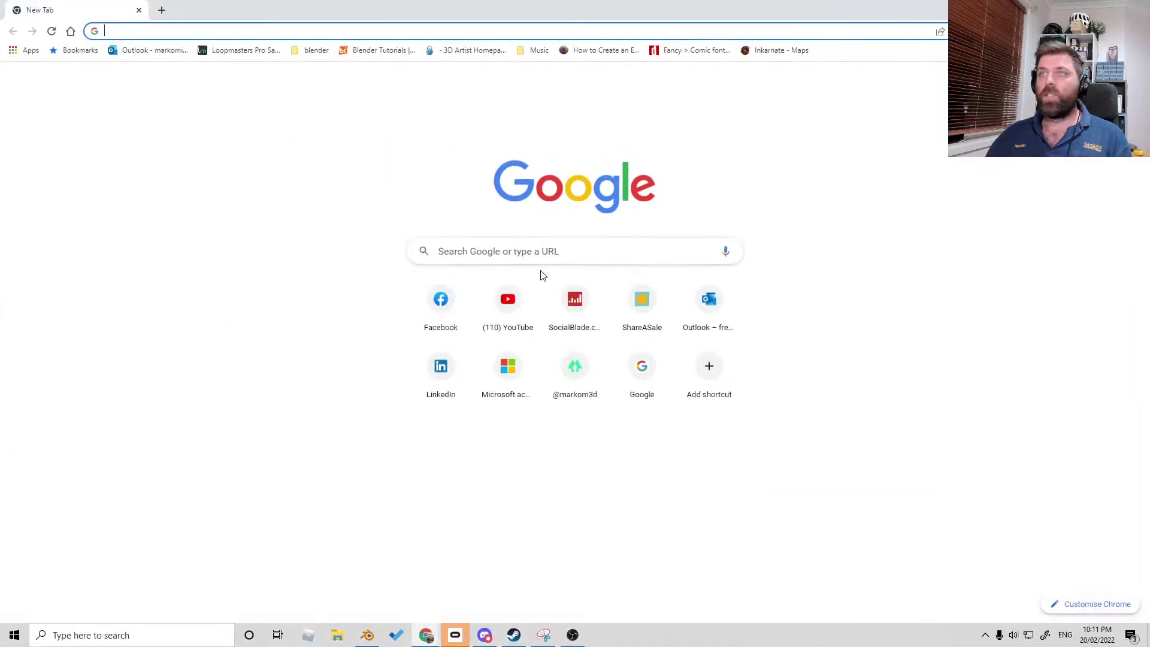
{"action": "left_click", "coordinate": [537, 258]}
{"action": "type", "text": "bank vaults"}
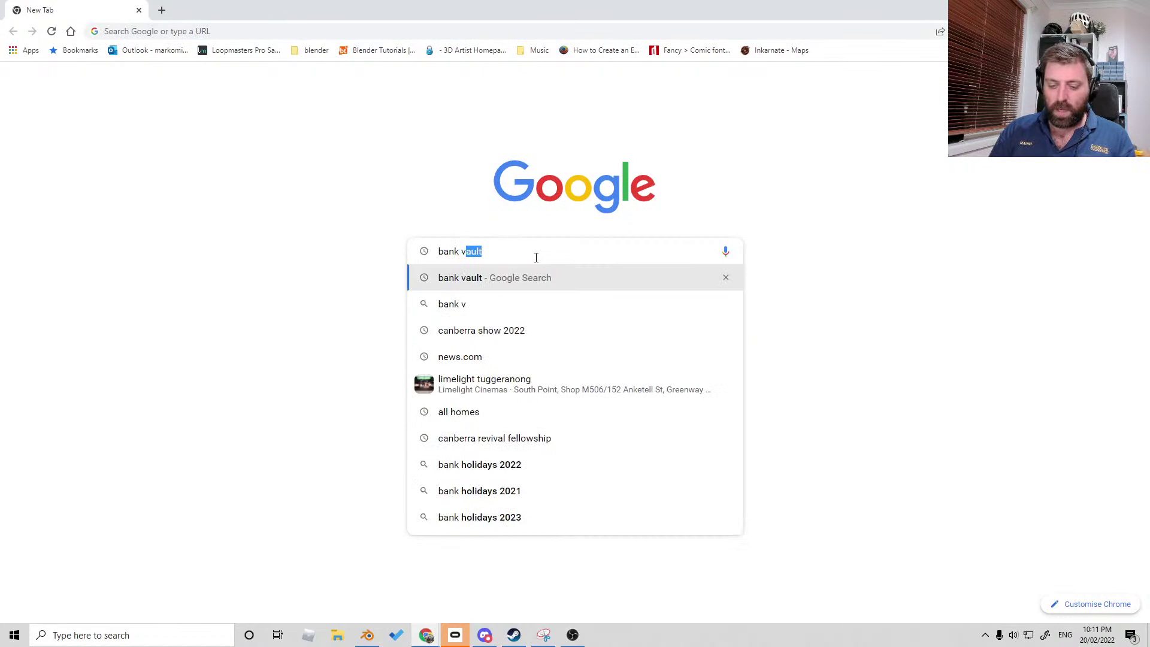
{"action": "key", "text": "Return"}
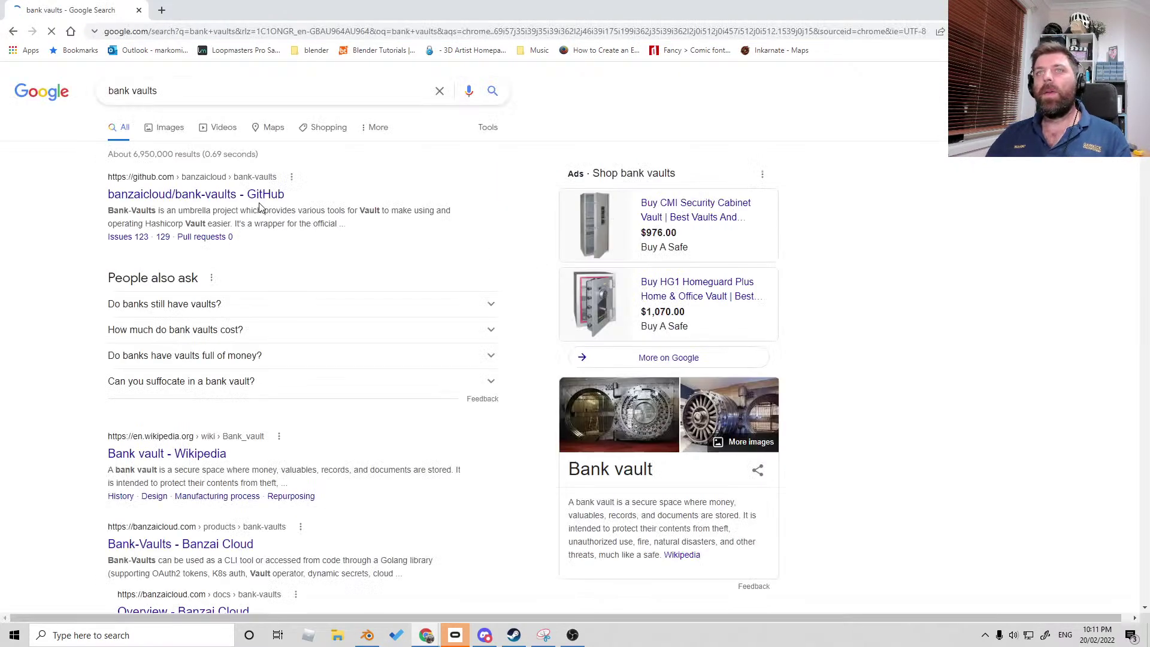
{"action": "left_click", "coordinate": [174, 130]}
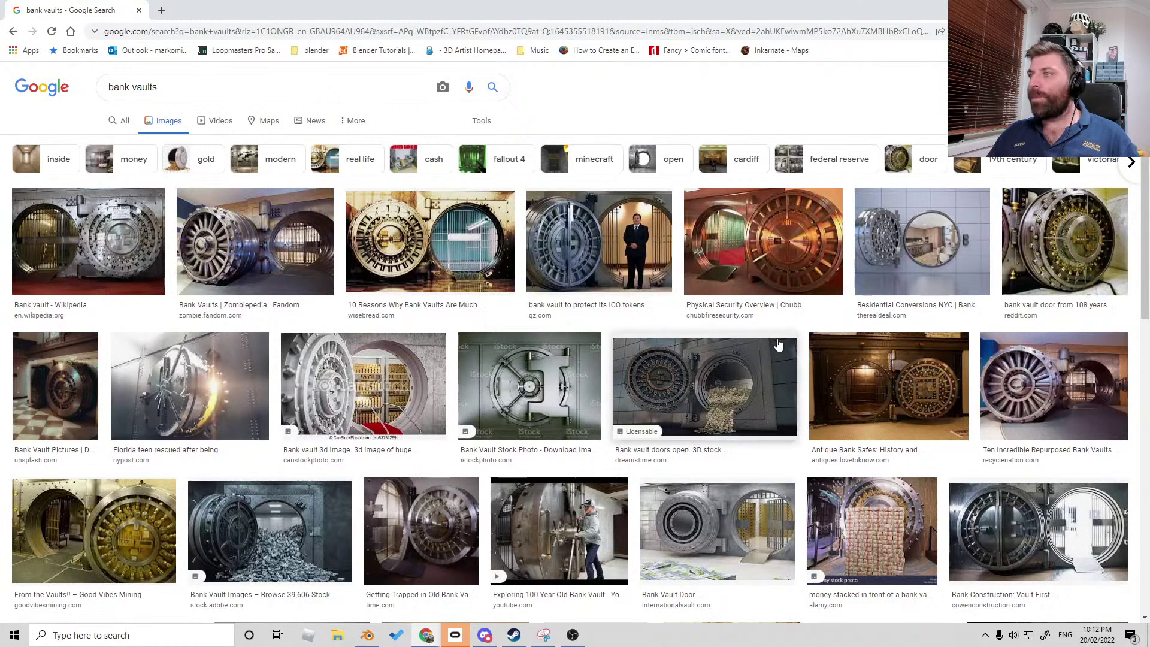
- Preview the Wise Bread and Wikipedia bank vault photos and look through the related images for door references
{"action": "left_click", "coordinate": [458, 244]}
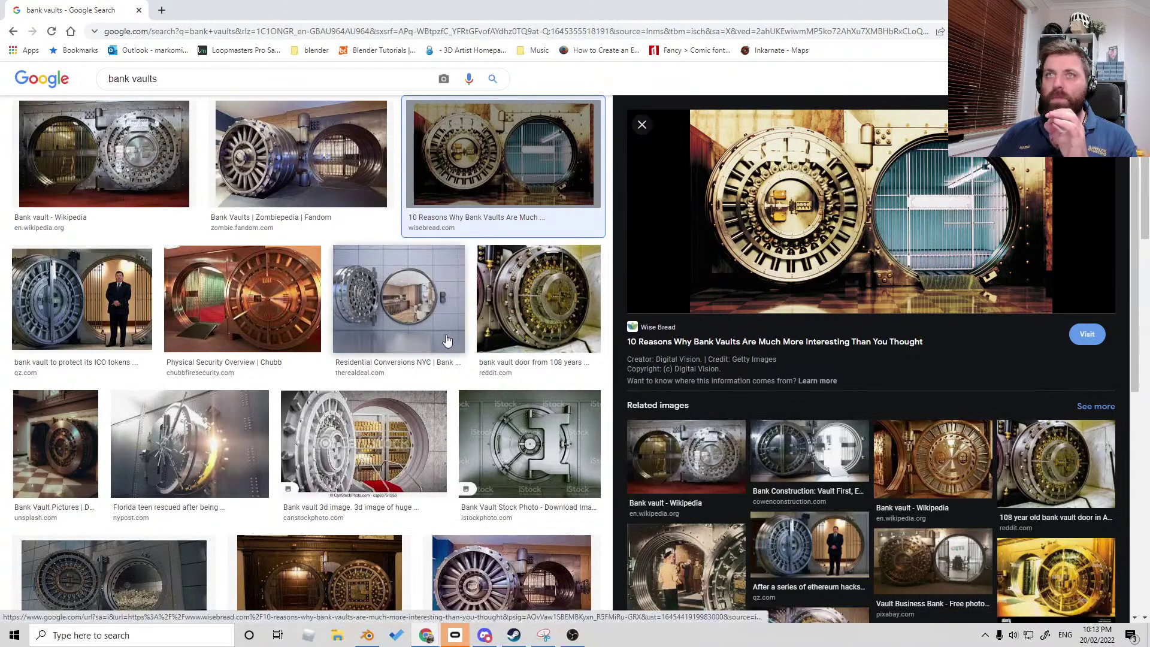
{"action": "left_click", "coordinate": [92, 156]}
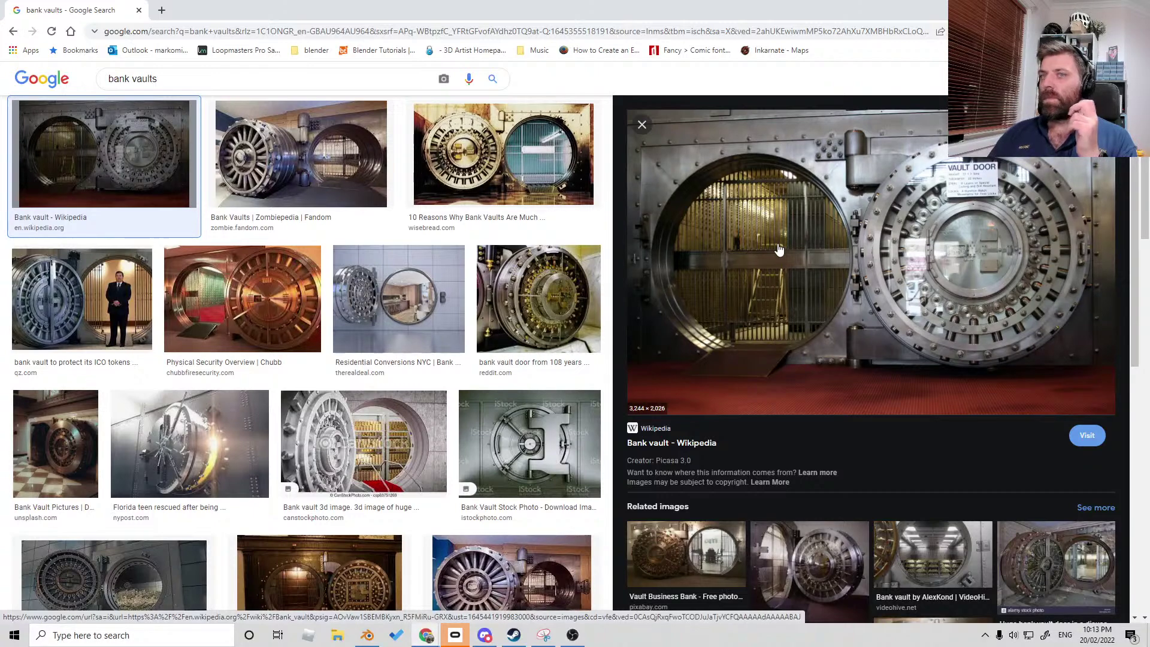
{"action": "scroll", "coordinate": [776, 254], "scroll_direction": "down", "scroll_amount": 7}
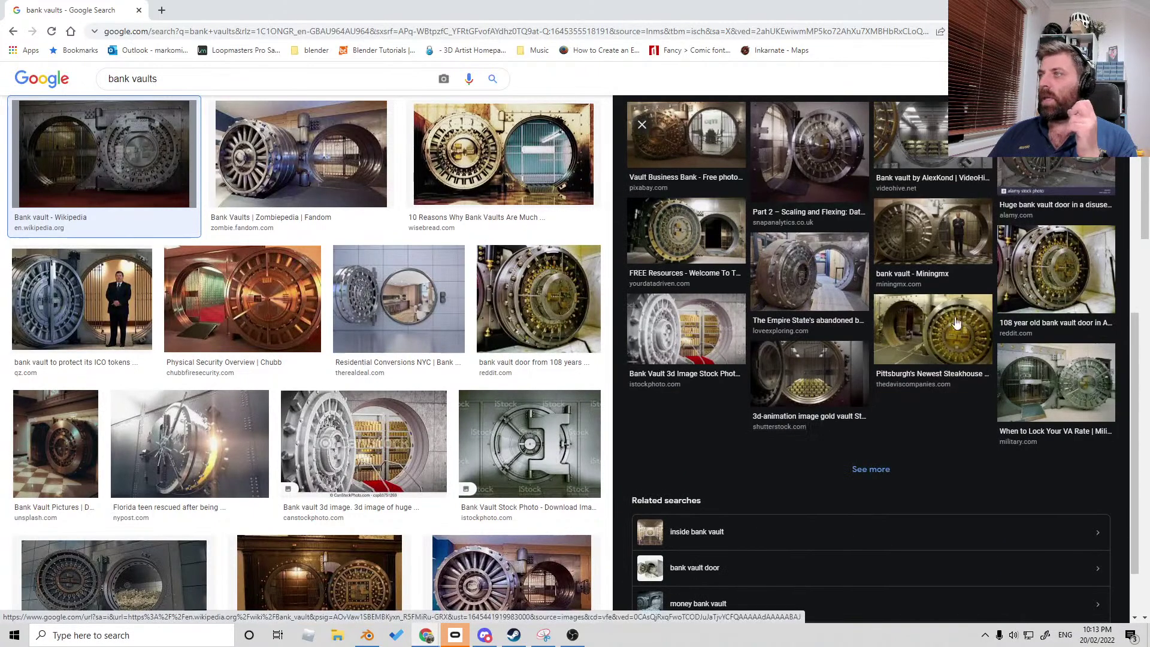
{"action": "scroll", "coordinate": [870, 379], "scroll_direction": "up", "scroll_amount": 2}
{"action": "scroll", "coordinate": [870, 379], "scroll_direction": "up", "scroll_amount": 8}
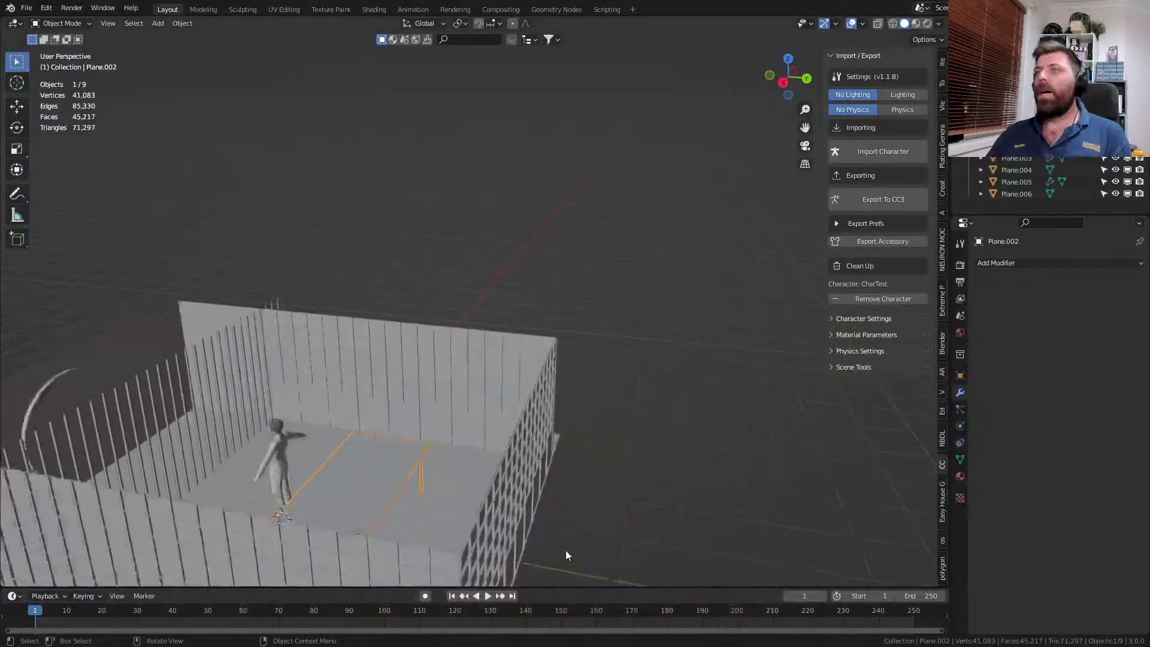
{"action": "middle_click_drag", "start_coordinate": [566, 550], "coordinate": [336, 446]}
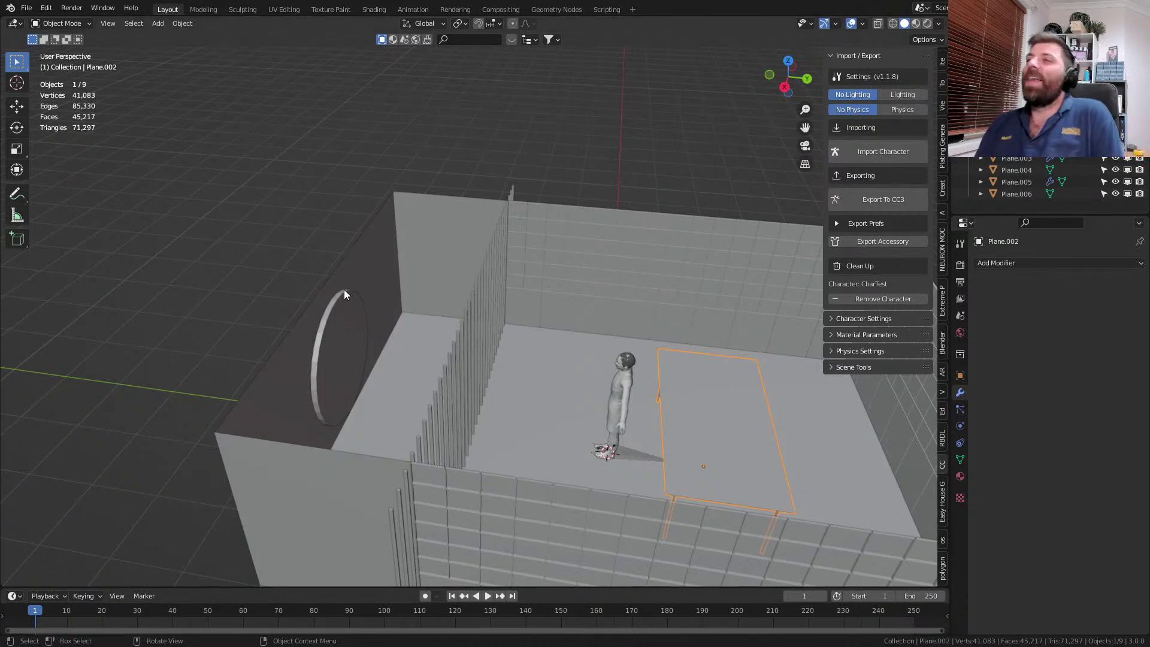
- Select the row of barrier bars, start editing its mesh and snap the 3D cursor to the bars' centre
{"action": "middle_click_drag", "start_coordinate": [603, 434], "coordinate": [572, 434]}
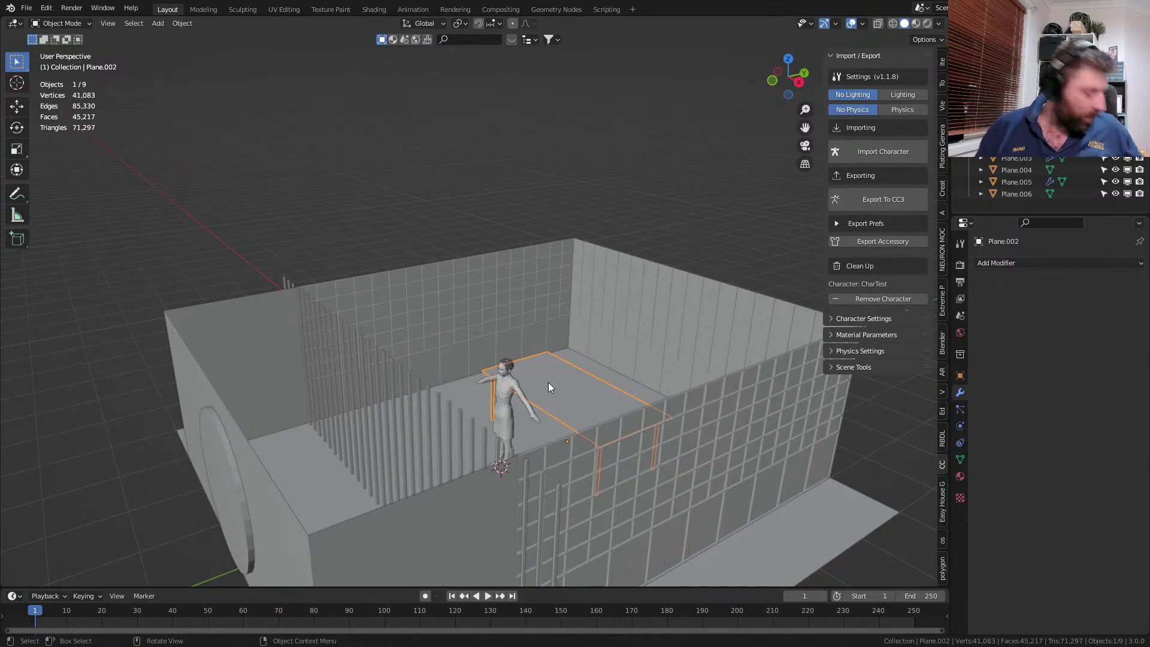
{"action": "middle_click_drag", "start_coordinate": [549, 382], "coordinate": [588, 422]}
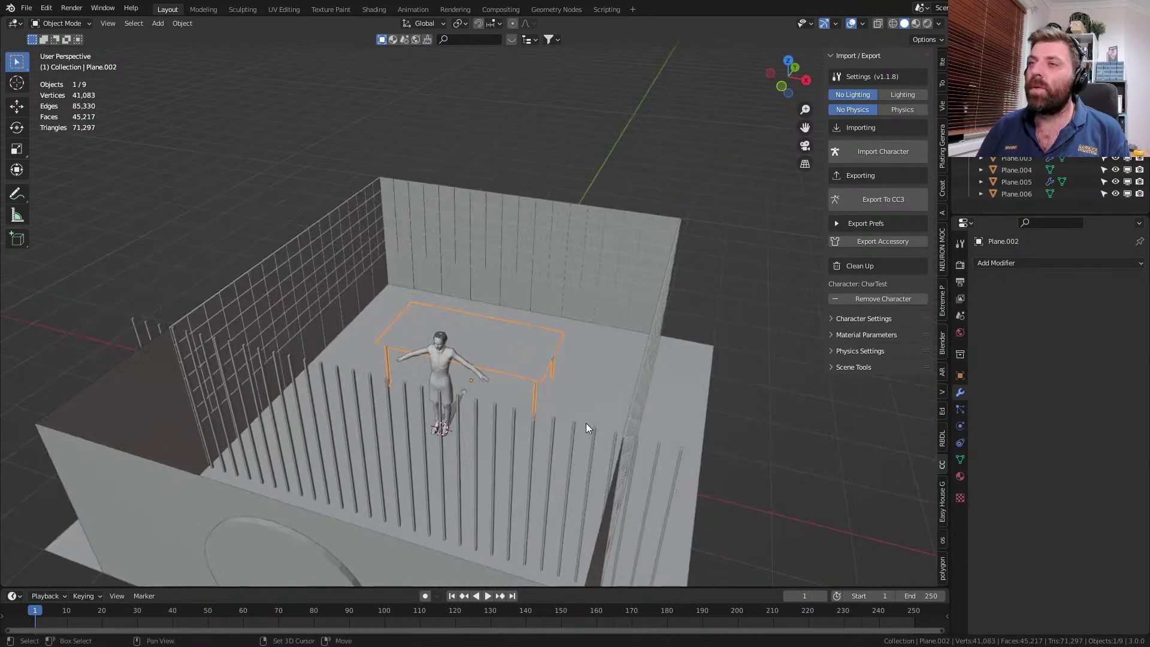
{"action": "scroll", "coordinate": [639, 367], "scroll_direction": "up", "scroll_amount": 5}
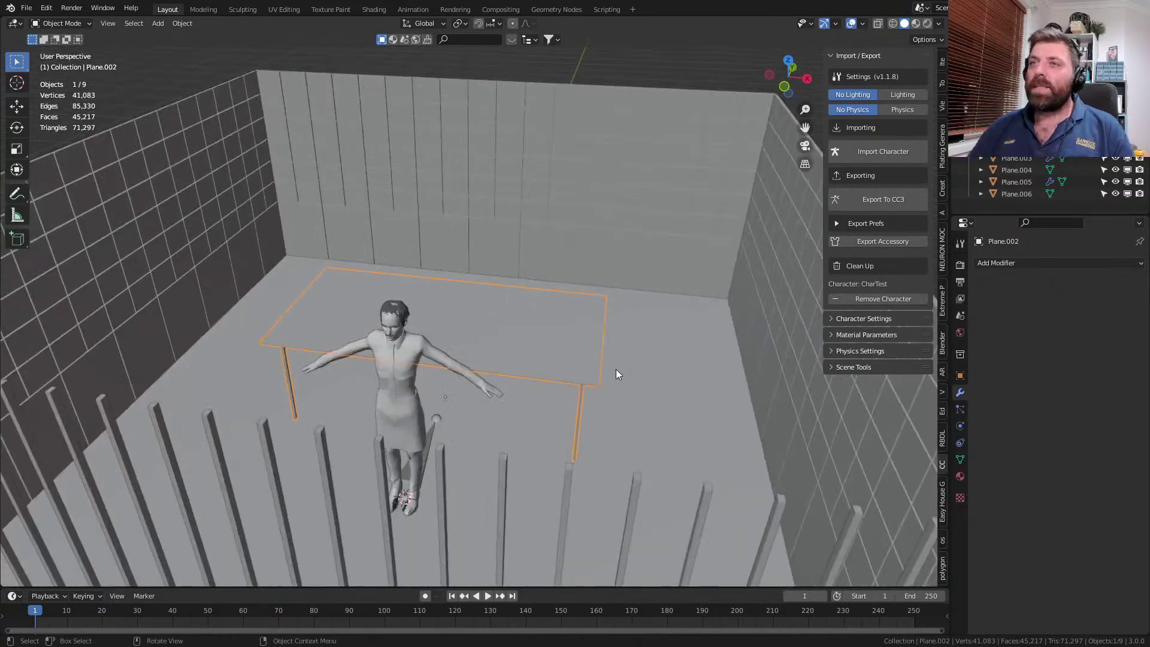
{"action": "middle_click_drag", "start_coordinate": [618, 373], "coordinate": [494, 408]}
{"action": "left_click", "coordinate": [510, 452]}
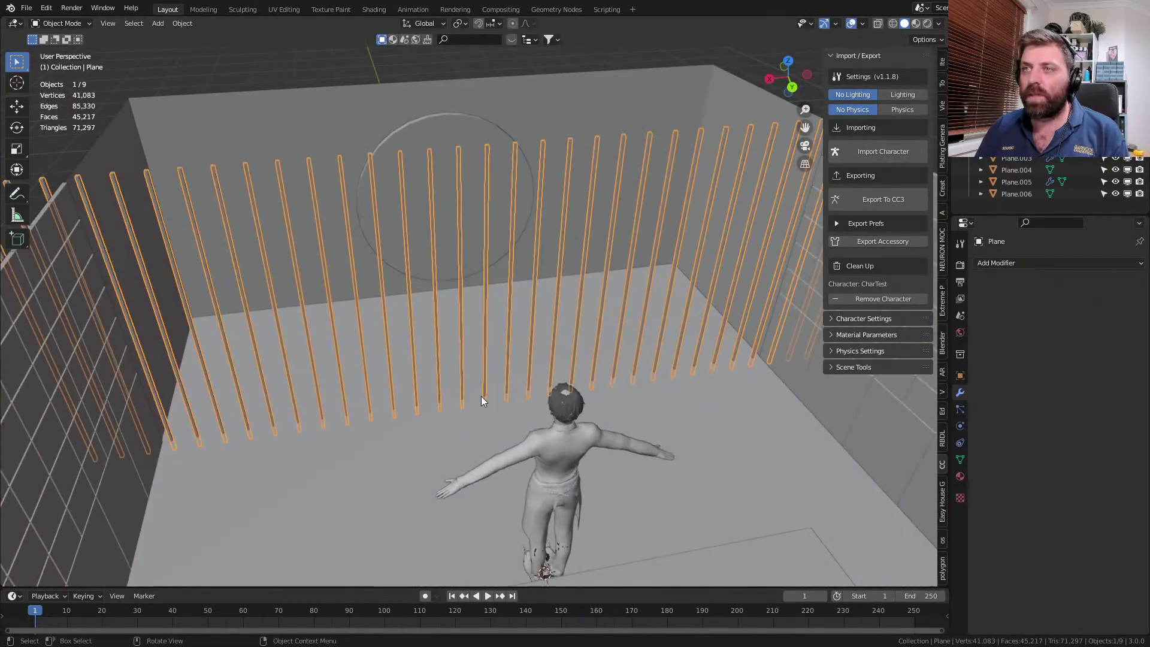
{"action": "key", "text": "Tab"}
{"action": "key", "text": "shift+s"}
{"action": "left_click", "coordinate": [474, 463]}
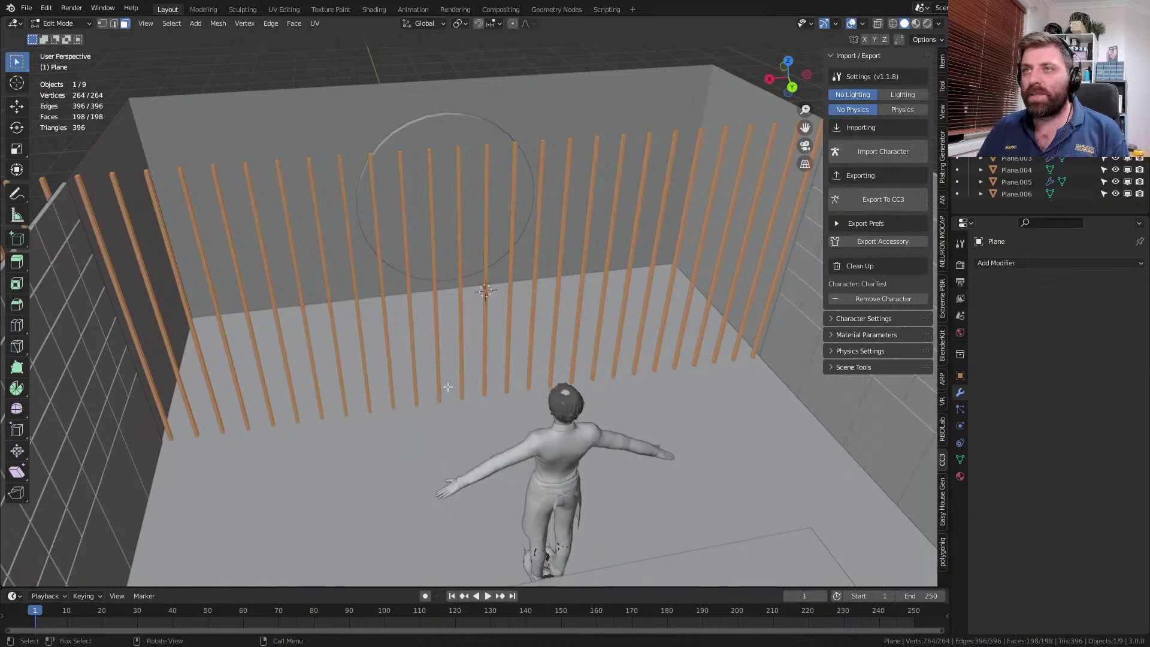
- Return to Object Mode and add a plane at the 3D cursor in the middle of the barrier
{"action": "key", "text": "shift+a"}
{"action": "key", "text": "Tab"}
{"action": "key", "text": "shift+a"}
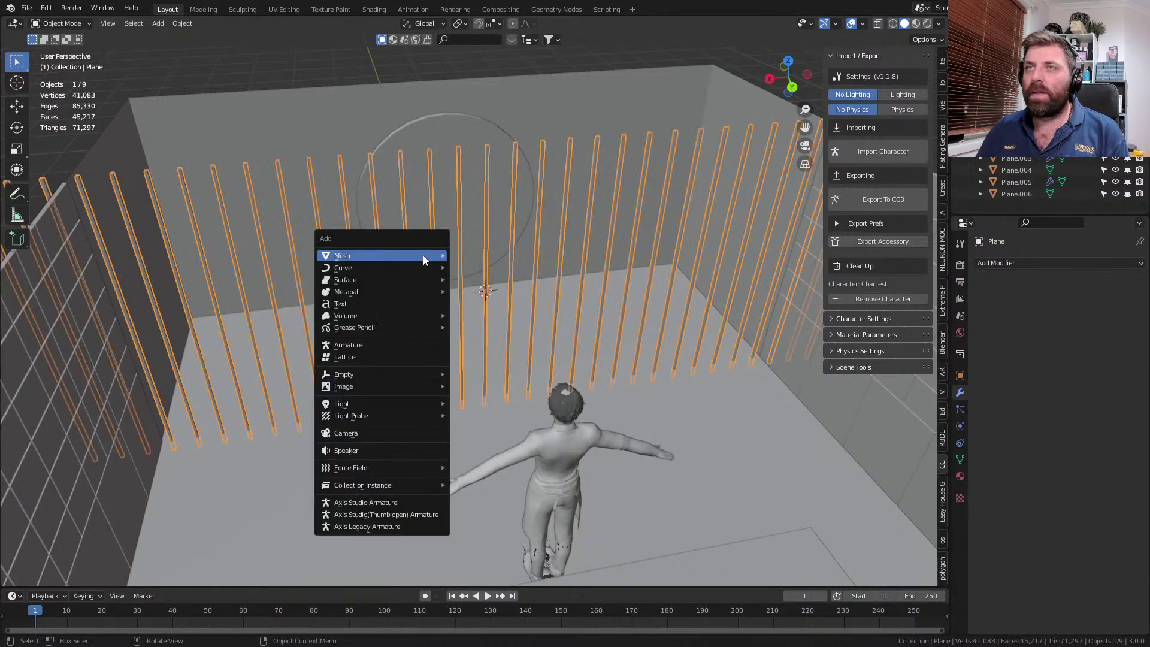
{"action": "mouse_move", "coordinate": [419, 255]}
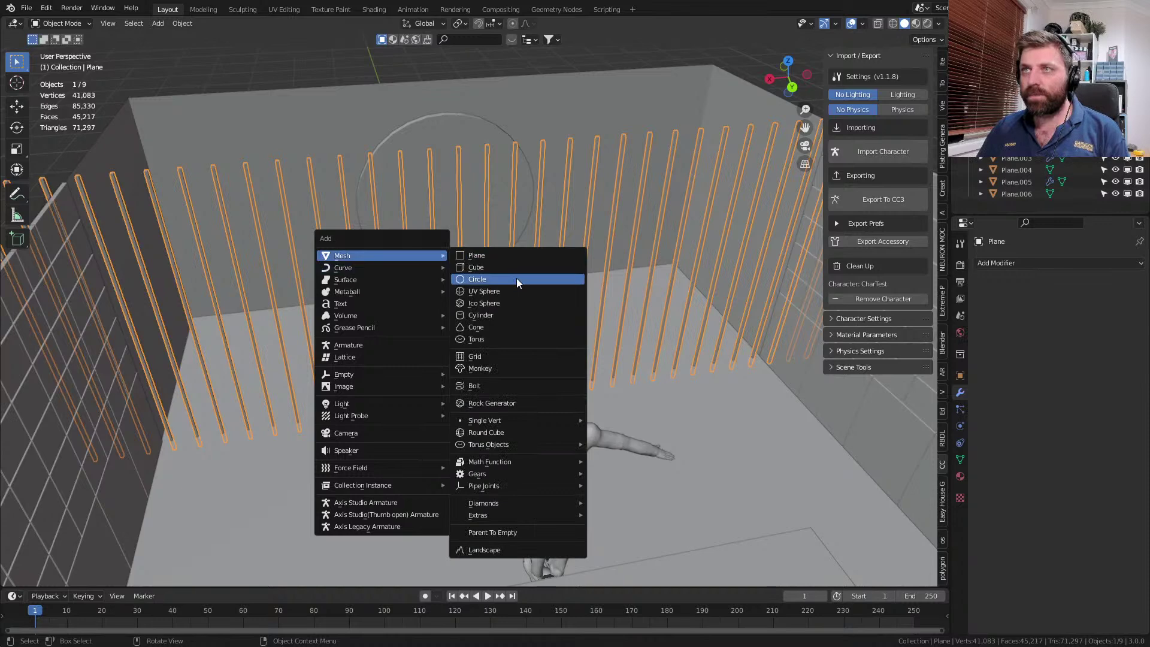
{"action": "left_click", "coordinate": [516, 257]}
- Rotate the new plane's mesh 90 degrees about X so it stands upright in line with the bars
{"action": "key", "text": "Tab"}
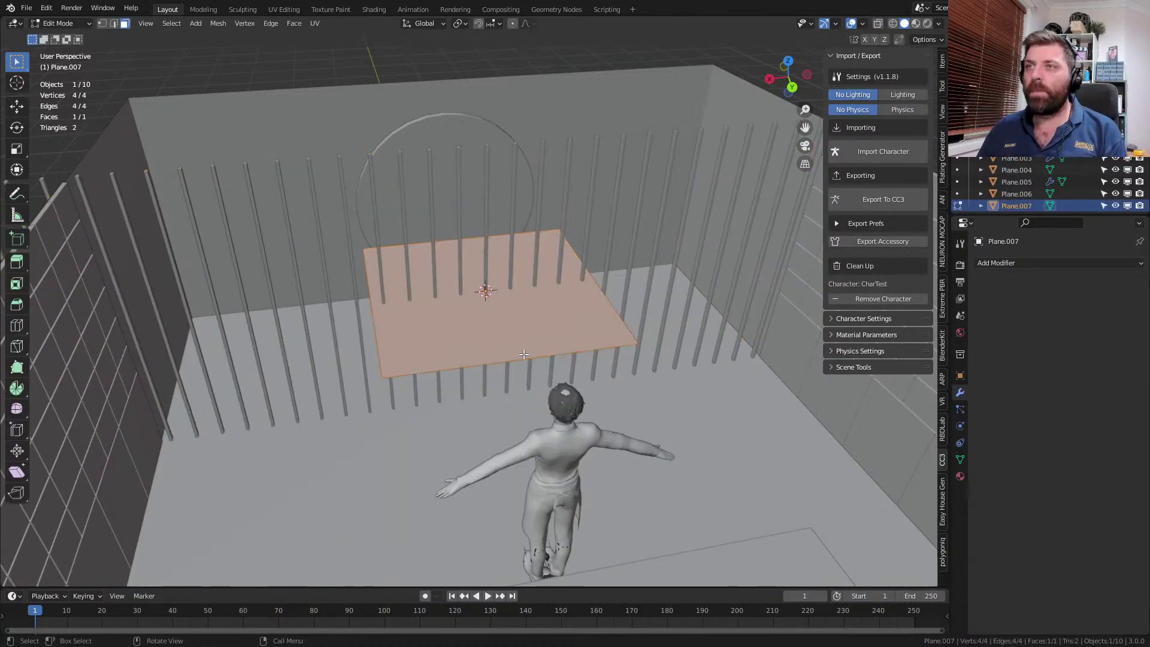
{"action": "key", "text": "r"}
{"action": "key", "text": "x"}
{"action": "key", "text": "9"}
{"action": "key", "text": "0"}
{"action": "key", "text": "Return"}
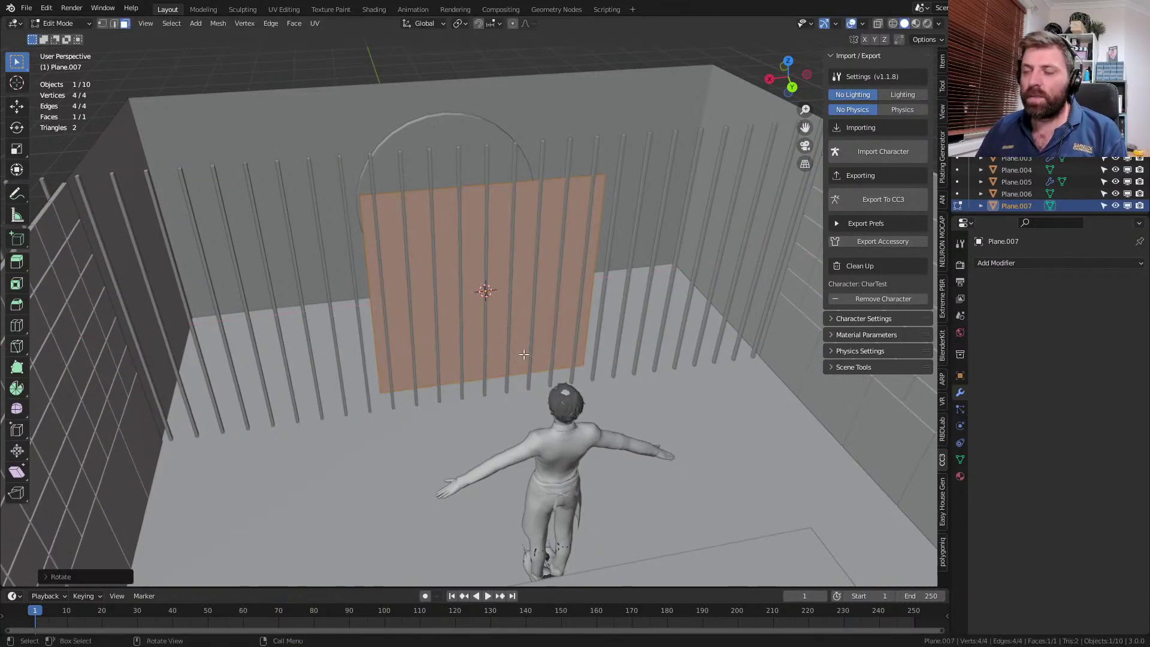
- Select the upright plane's bottom edge and set its global Z to 0 m
{"action": "key", "text": "KP_7"}
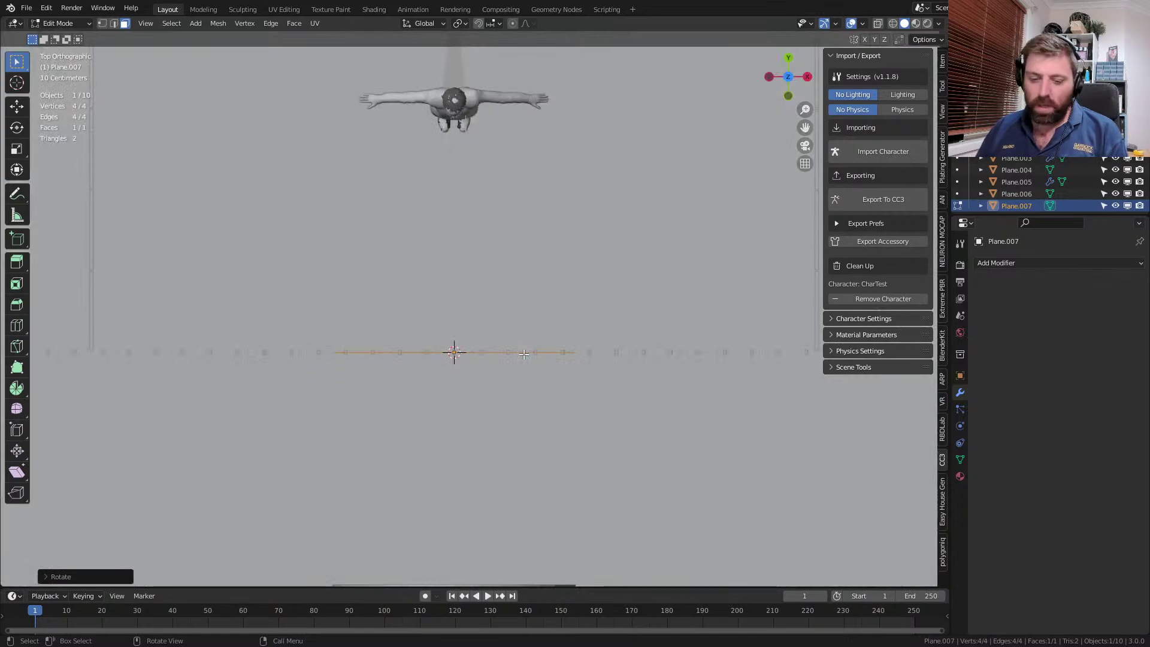
{"action": "middle_click_drag", "start_coordinate": [524, 355], "coordinate": [310, 262]}
{"action": "scroll", "coordinate": [408, 300], "scroll_direction": "up", "scroll_amount": 3}
{"action": "middle_click_drag", "start_coordinate": [408, 300], "coordinate": [383, 281]}
{"action": "key", "text": "2"}
{"action": "left_click", "coordinate": [463, 488]}
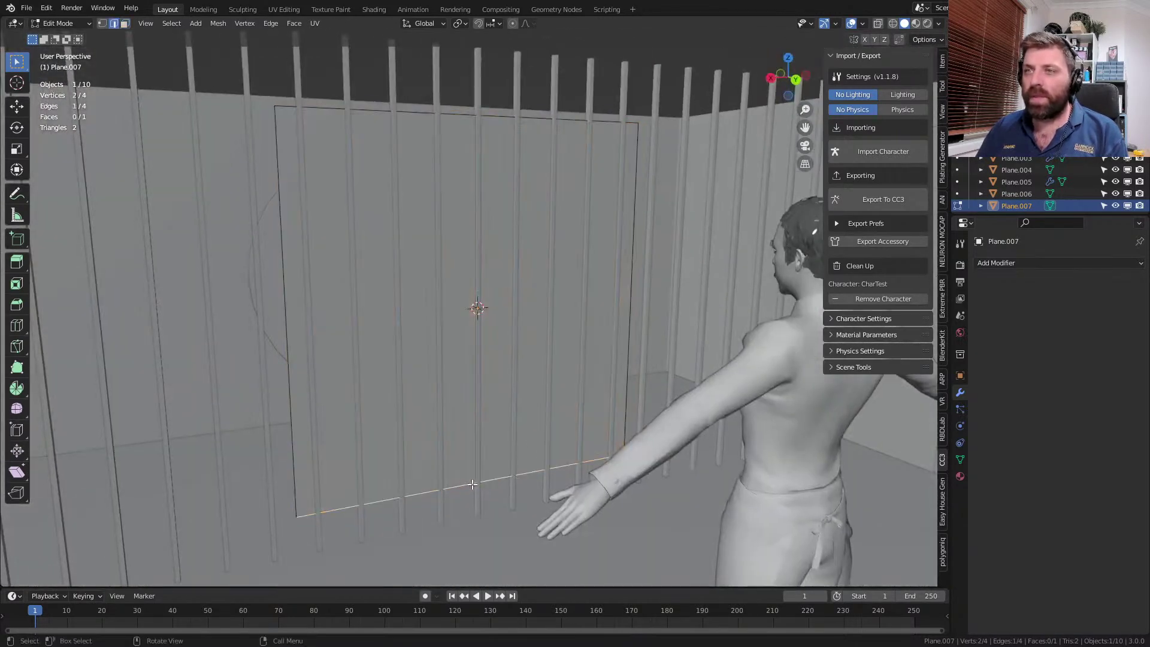
{"action": "left_click", "coordinate": [942, 60]}
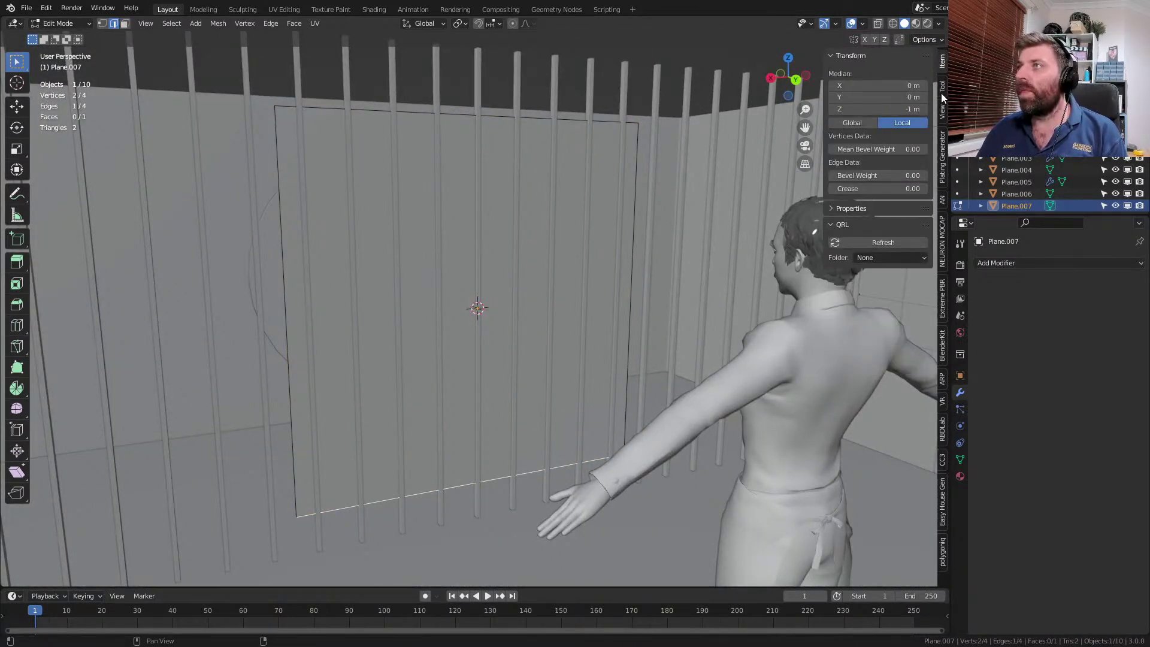
{"action": "left_click", "coordinate": [941, 92]}
{"action": "left_click", "coordinate": [942, 111]}
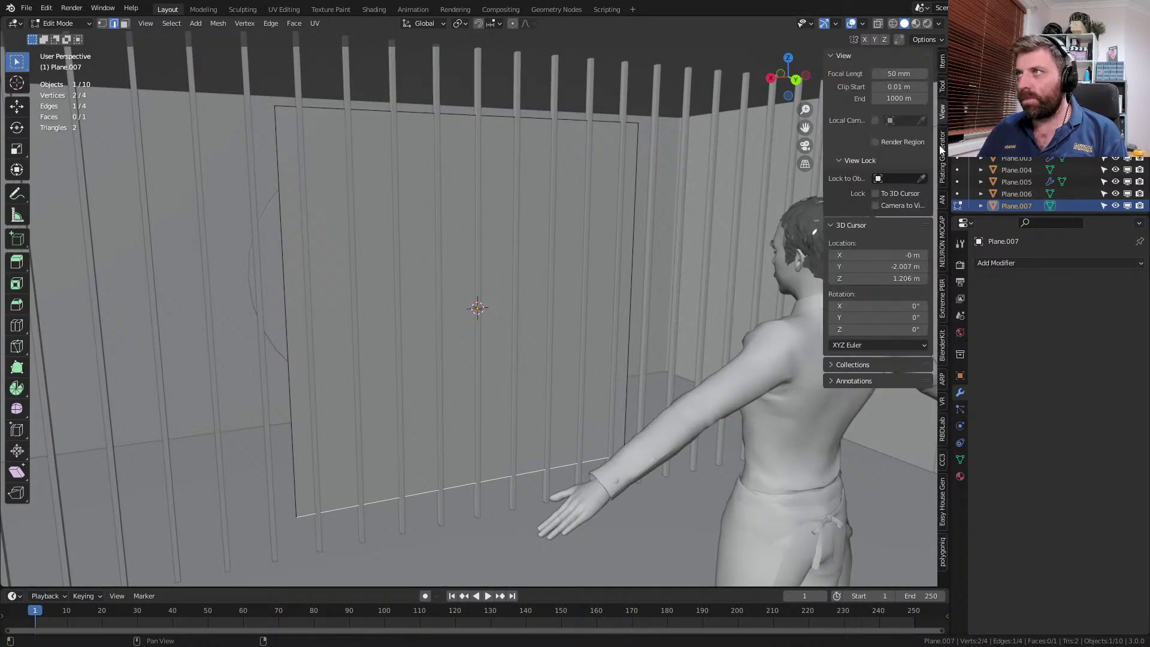
{"action": "left_click", "coordinate": [942, 60]}
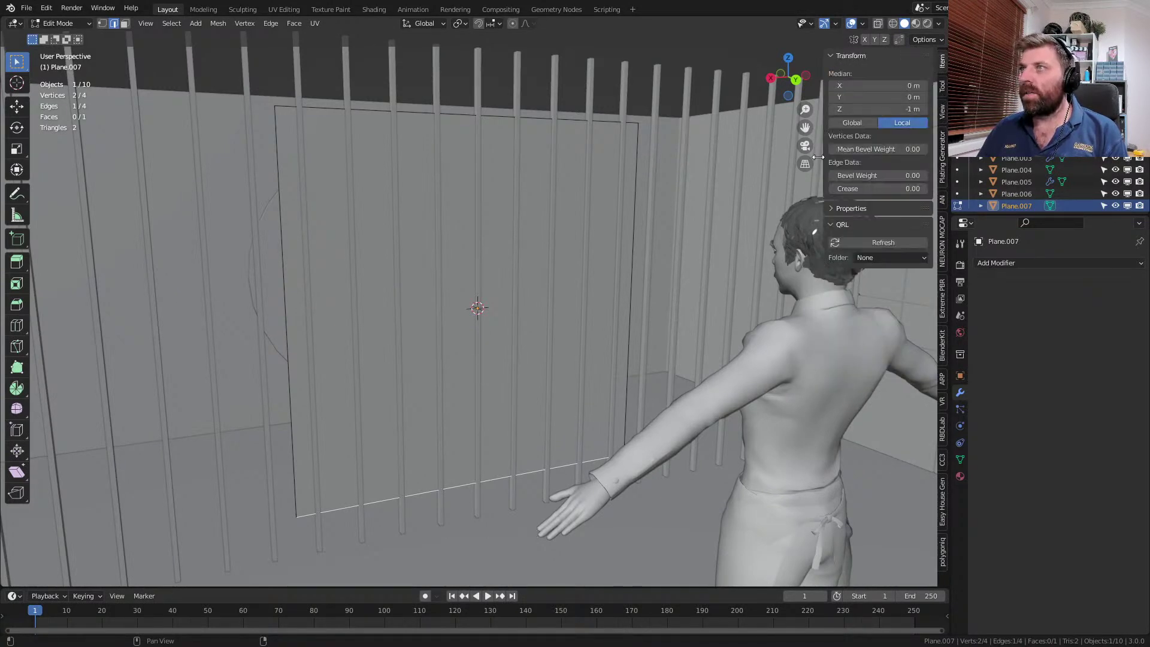
{"action": "left_click", "coordinate": [872, 121]}
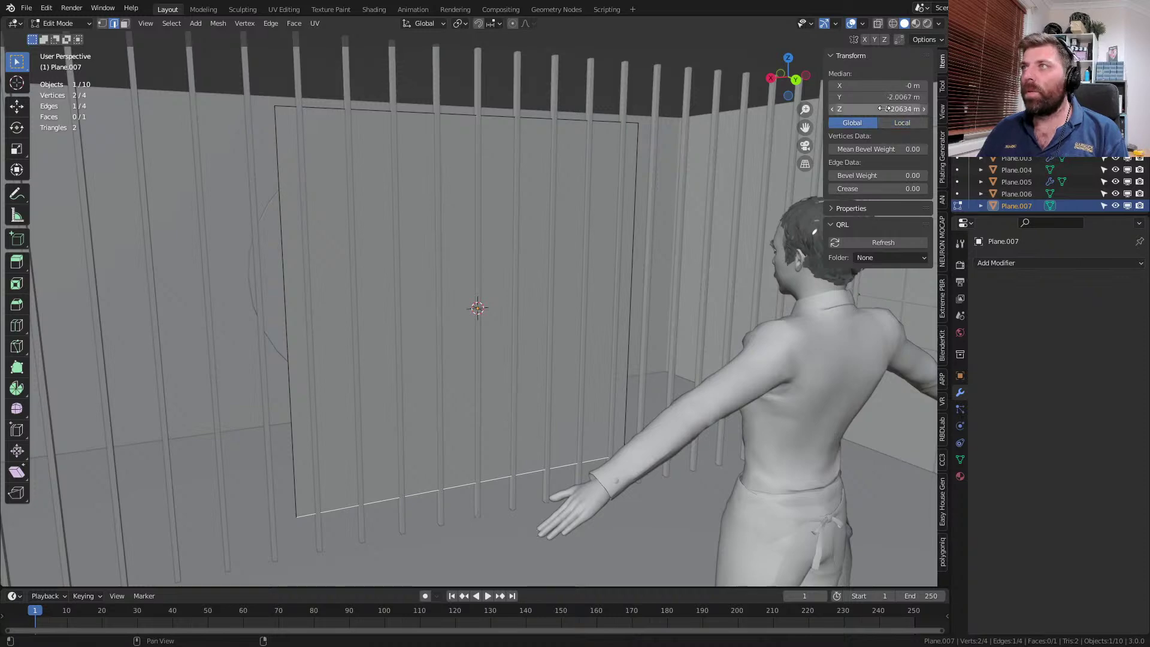
{"action": "scroll", "coordinate": [557, 323], "scroll_direction": "down", "scroll_amount": 4}
{"action": "mouse_move", "coordinate": [556, 299]}
{"action": "middle_mouse_down"}
{"action": "mouse_move", "coordinate": [524, 321]}
{"action": "mouse_move", "coordinate": [555, 288]}
{"action": "middle_mouse_up"}
{"action": "middle_click_drag", "start_coordinate": [555, 288], "coordinate": [554, 329], "text": "shift"}
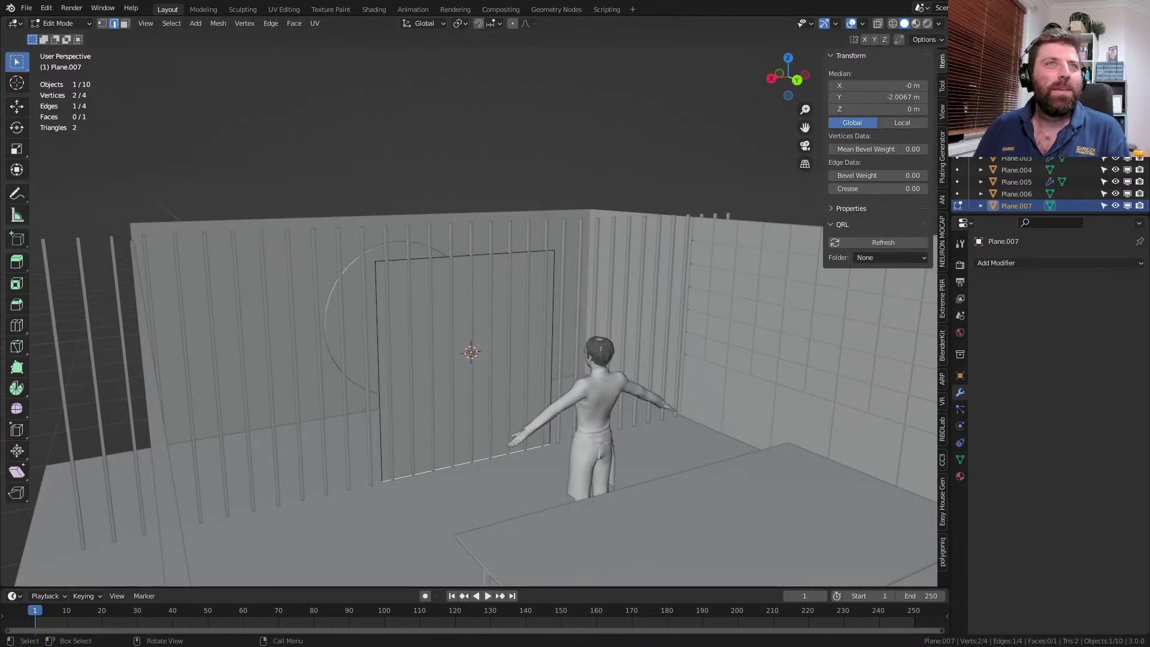
- Switch to the Chrome browser and search Google using a suggestion for "door frame aust"
{"action": "left_click_drag", "start_coordinate": [1149, 12], "coordinate": [863, 1]}
{"action": "left_click", "coordinate": [629, 259]}
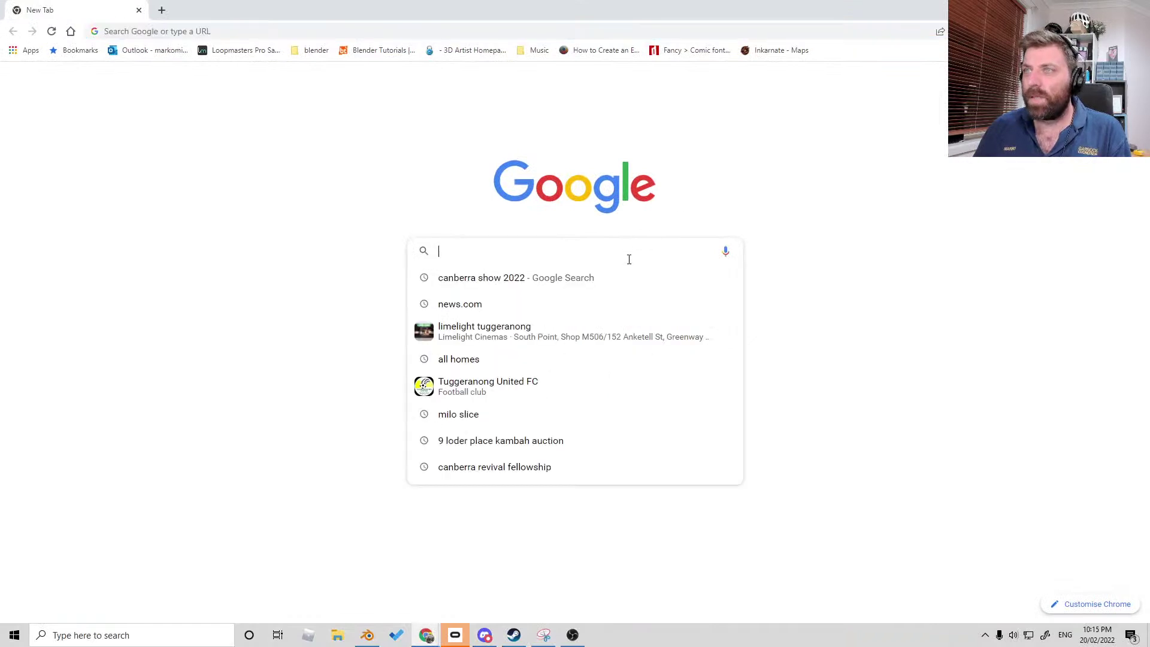
{"action": "type", "text": "door frame aust"}
{"action": "key", "text": "Down"}
{"action": "key", "text": "Down"}
{"action": "key", "text": "Return"}
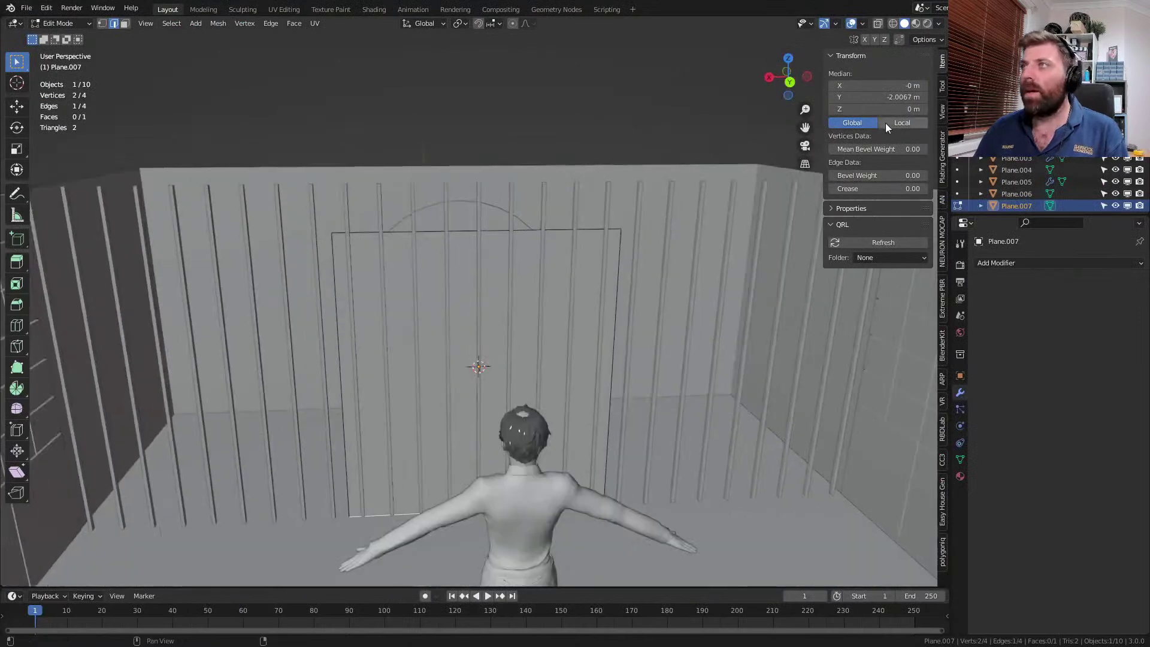
- Select the door plane's top edge and set its global Z to 2.04 m
{"action": "left_click", "coordinate": [531, 230]}
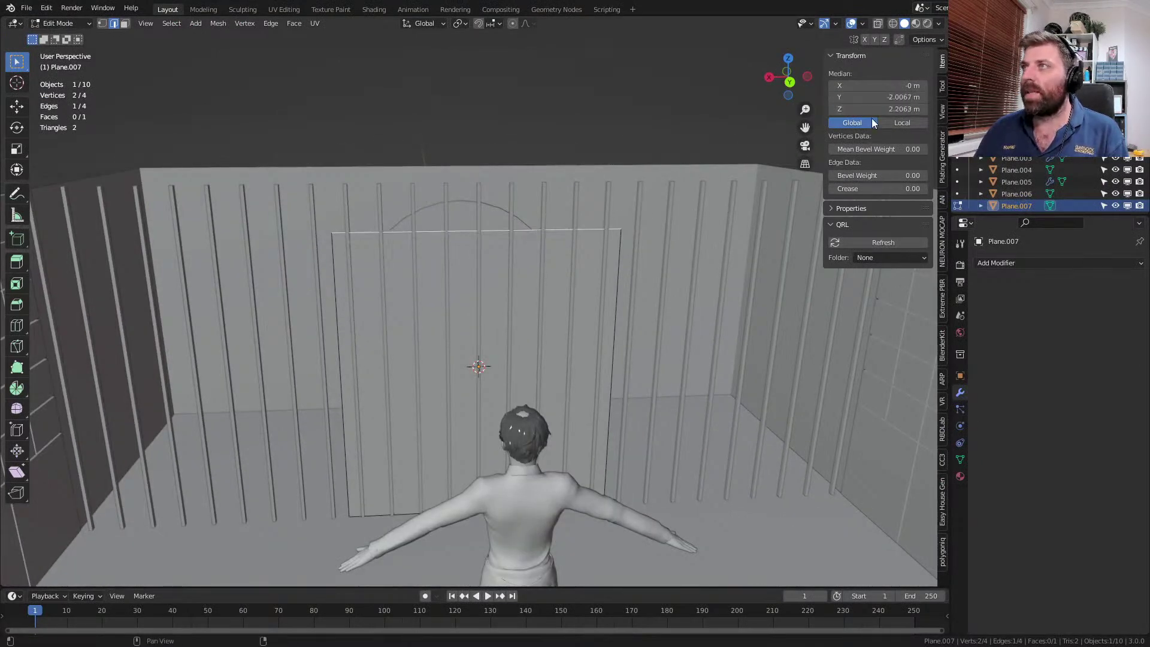
{"action": "left_click", "coordinate": [881, 109]}
{"action": "type", "text": "1.04"}
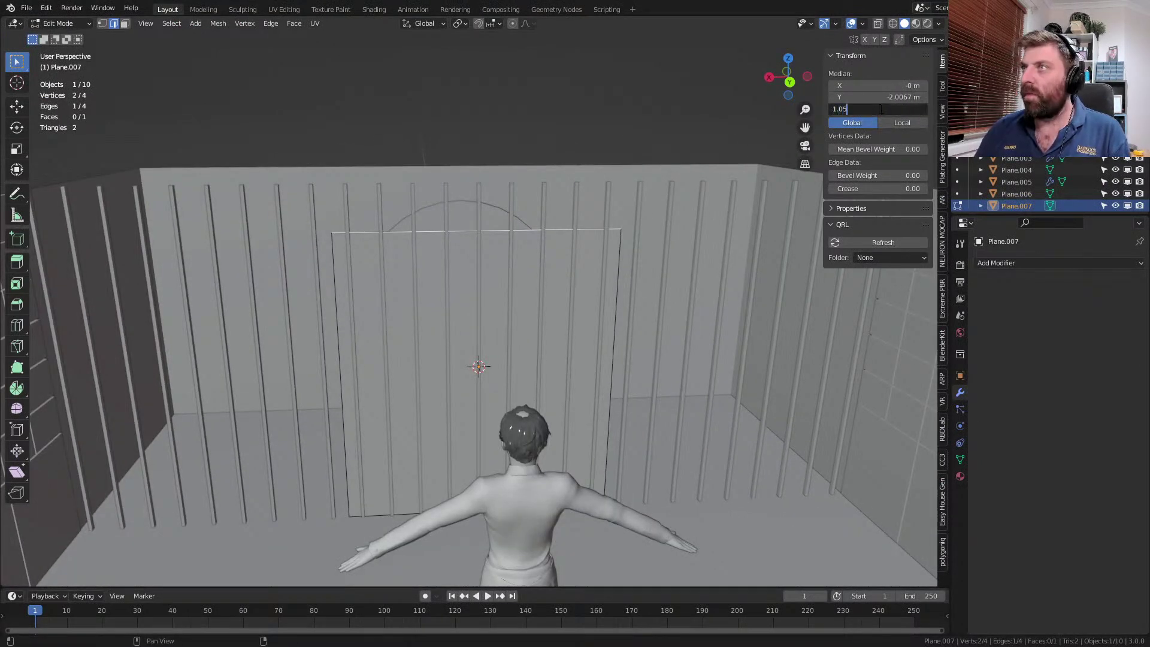
{"action": "key", "text": "Return"}
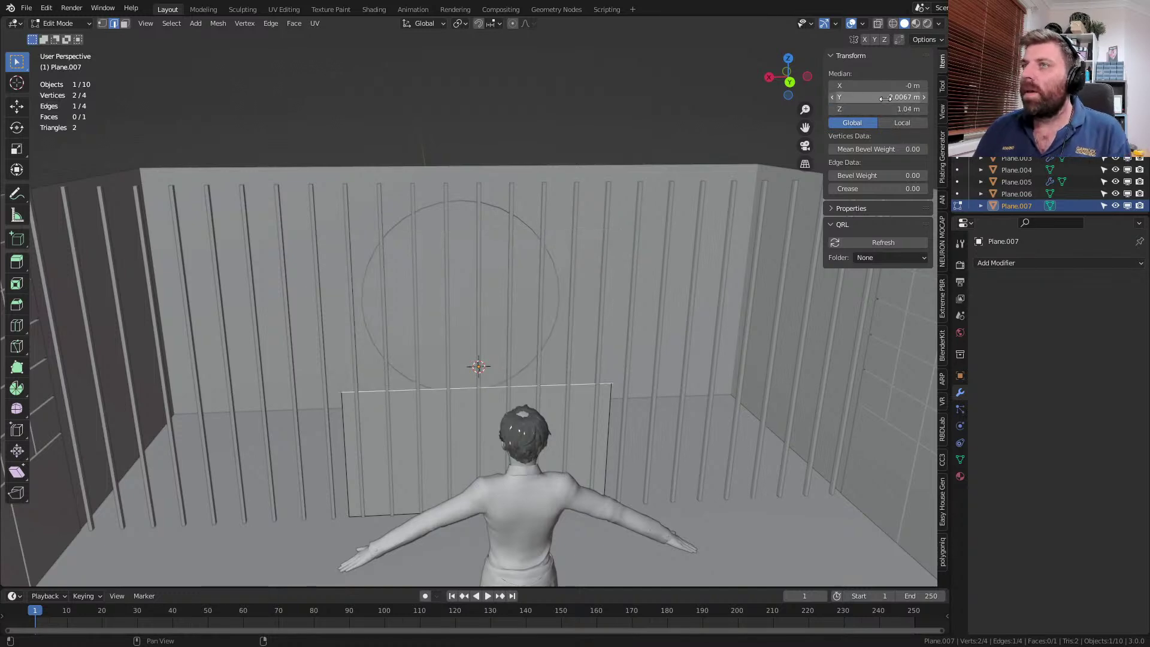
{"action": "left_click", "coordinate": [899, 108]}
{"action": "type", "text": "2.04"}
{"action": "key", "text": "Return"}
- Select the door plane's vertical edge on the positive X side and set its global X to 0.5 m
{"action": "left_click", "coordinate": [900, 98]}
{"action": "left_click", "coordinate": [373, 359]}
{"action": "left_click", "coordinate": [362, 360]}
{"action": "left_click", "coordinate": [897, 87]}
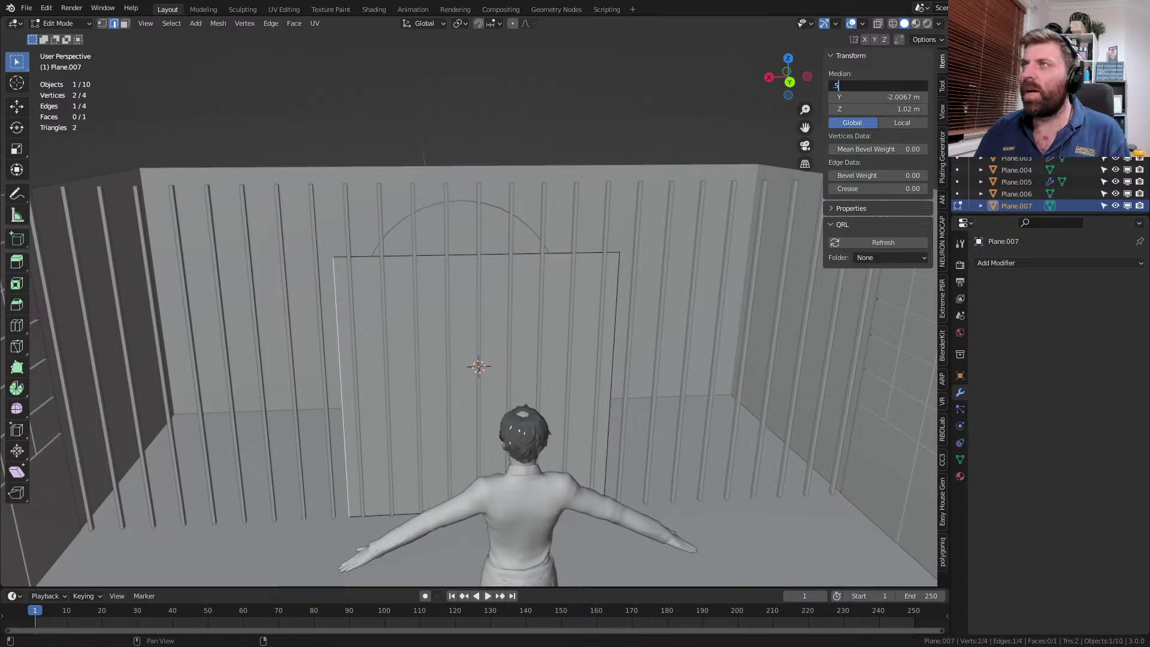
{"action": "key", "text": "Return"}
- Select the door plane's opposite vertical edge and set its global X to -0.5 m
{"action": "left_click", "coordinate": [623, 353]}
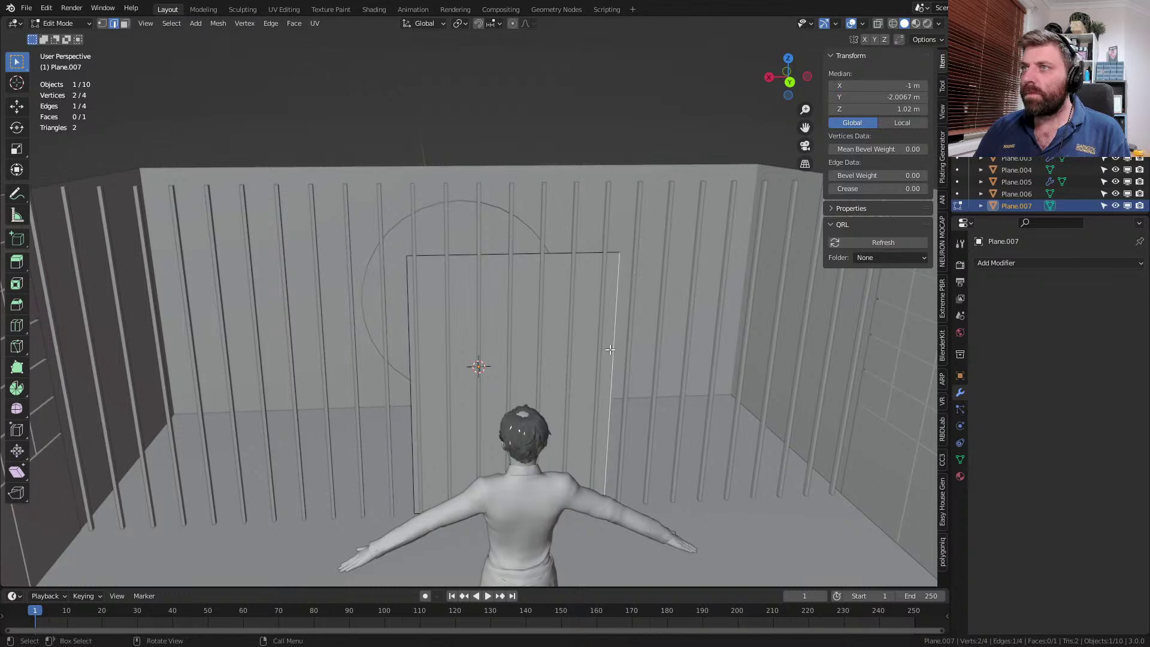
{"action": "left_click", "coordinate": [892, 87]}
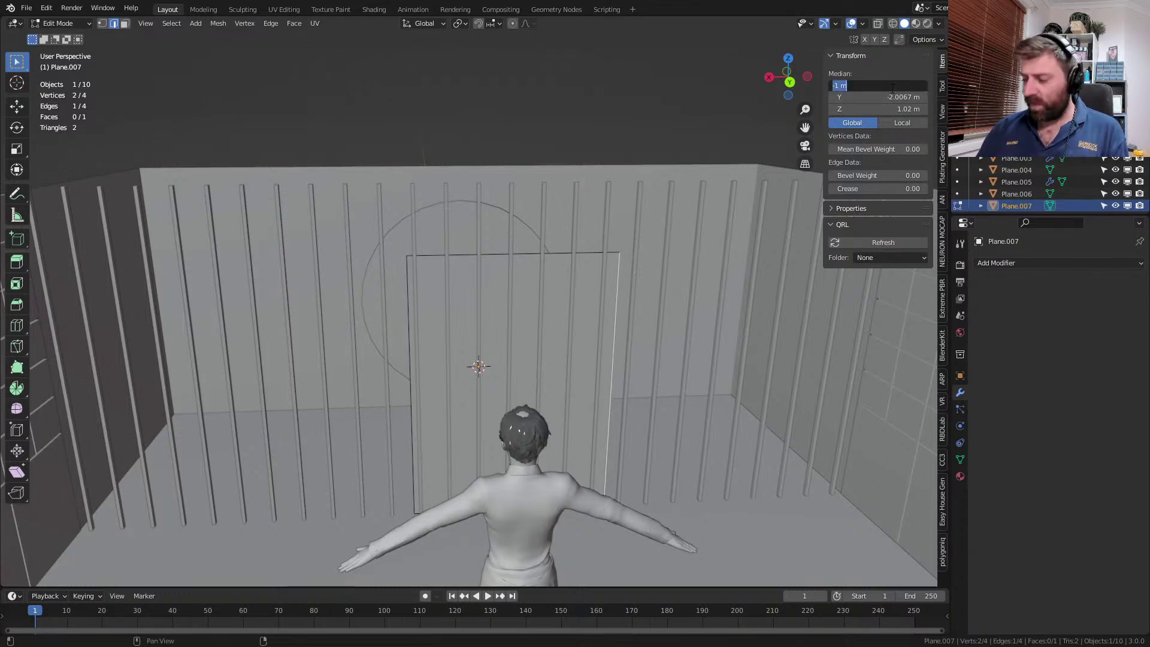
{"action": "type", "text": "0.5"}
{"action": "key", "text": "Return"}
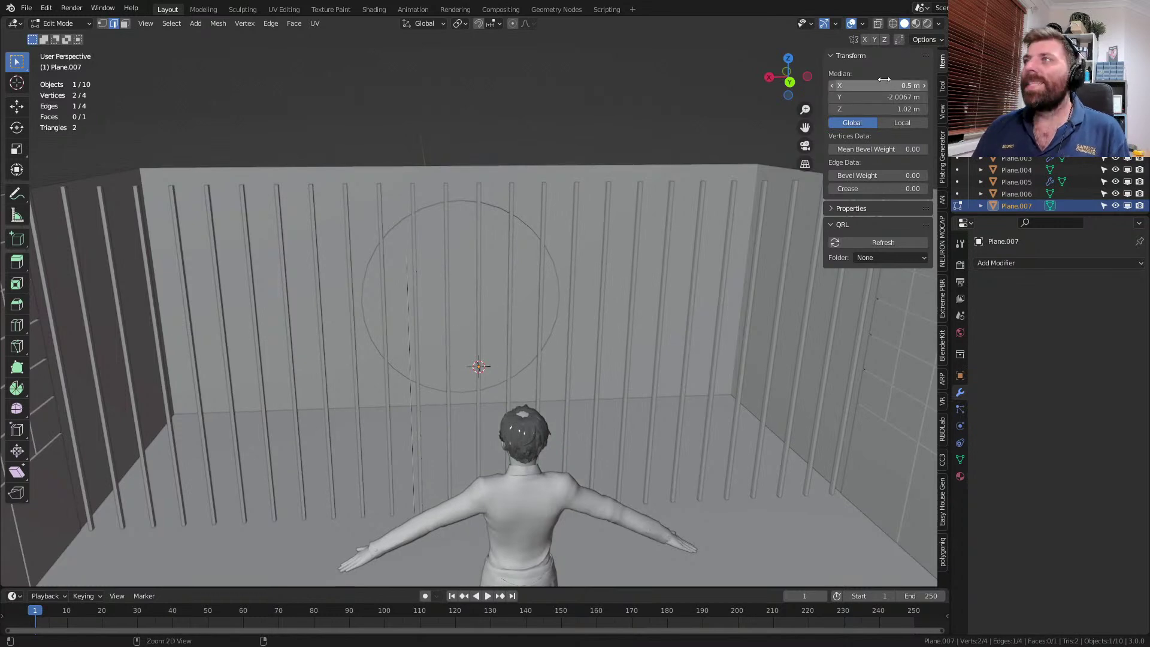
{"action": "left_click", "coordinate": [605, 321]}
{"action": "left_click", "coordinate": [878, 85]}
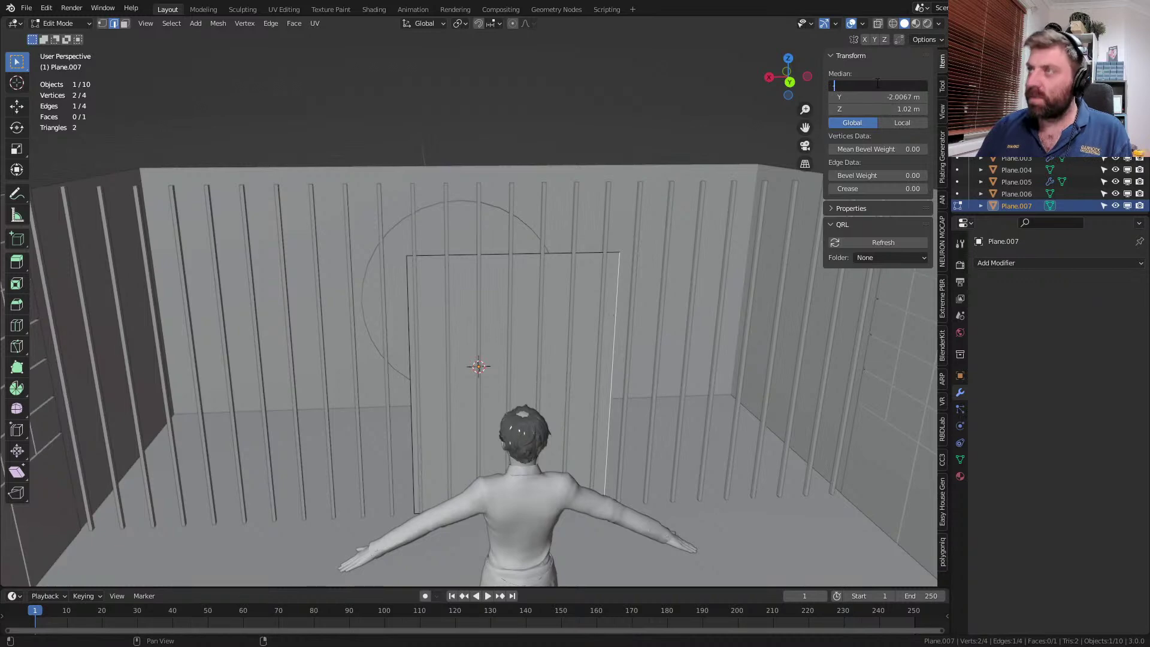
{"action": "type", "text": "-.5"}
{"action": "key", "text": "Return"}
- Select the whole door plane and widen it along X until its sides reach the neighbouring bars
{"action": "middle_click_drag", "start_coordinate": [540, 419], "coordinate": [570, 410]}
{"action": "key", "text": "a"}
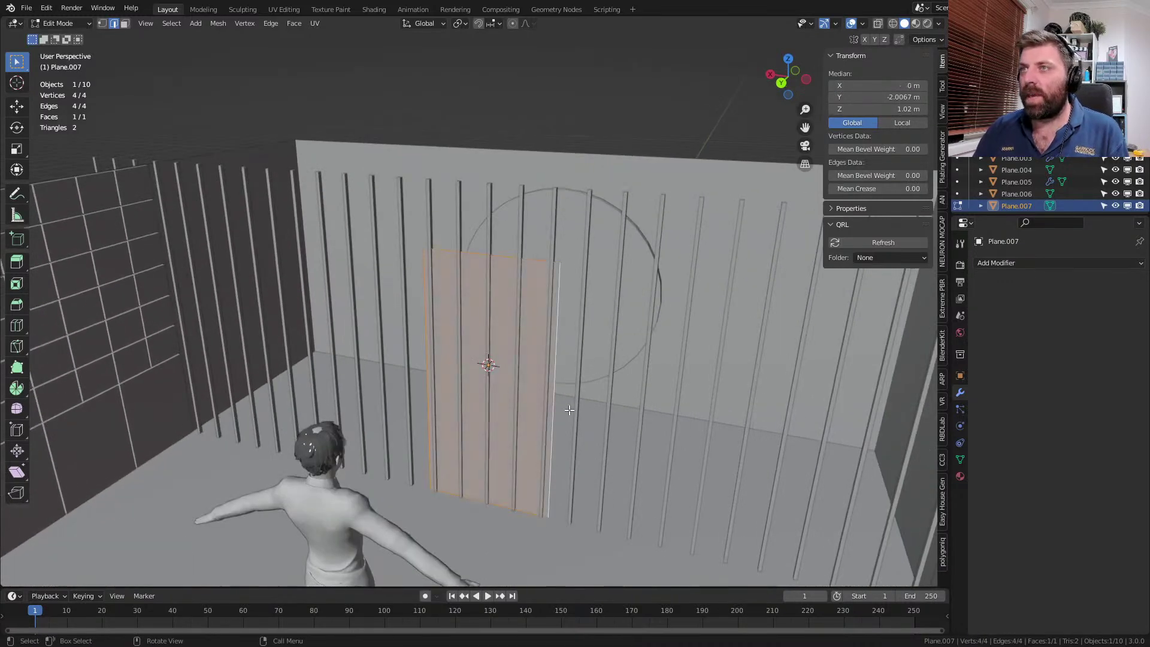
{"action": "key", "text": "s"}
{"action": "left_click", "coordinate": [595, 412]}
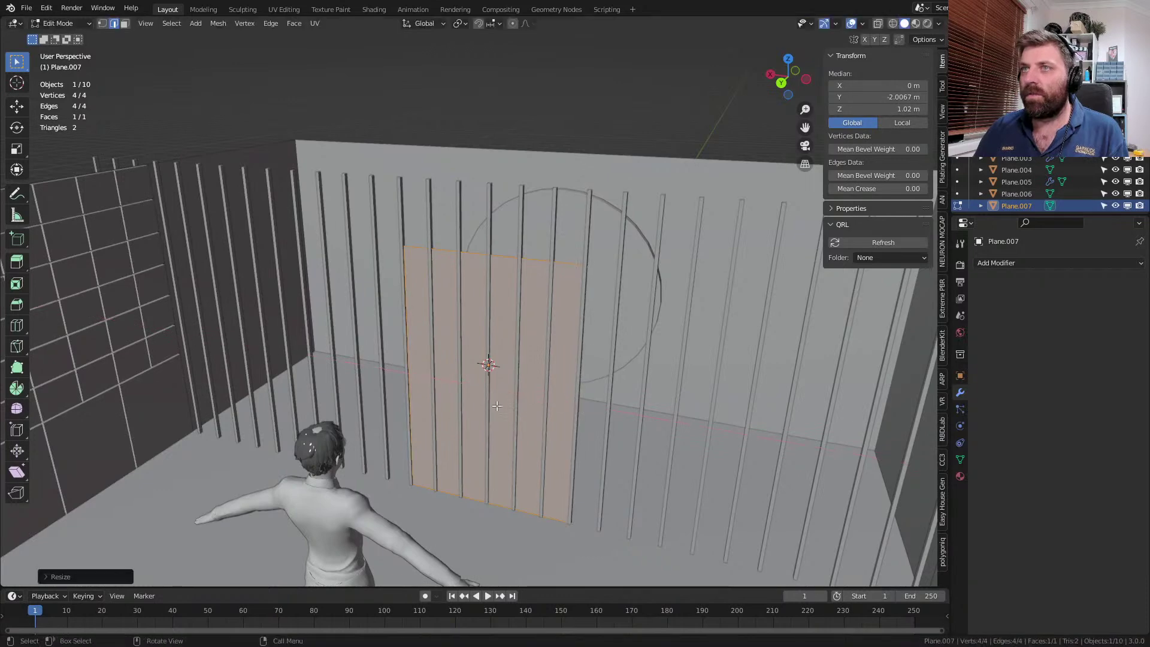
- Inset the door plane's face slightly to form a narrow frame border around it
{"action": "scroll", "coordinate": [484, 400], "scroll_direction": "down", "scroll_amount": 5}
{"action": "key", "text": "Tab"}
{"action": "middle_click_drag", "start_coordinate": [485, 401], "coordinate": [534, 430]}
{"action": "scroll", "coordinate": [534, 431], "scroll_direction": "up", "scroll_amount": 8}
{"action": "key", "text": "Tab"}
{"action": "middle_click_drag", "start_coordinate": [508, 386], "coordinate": [480, 339]}
{"action": "scroll", "coordinate": [479, 339], "scroll_direction": "down", "scroll_amount": 2}
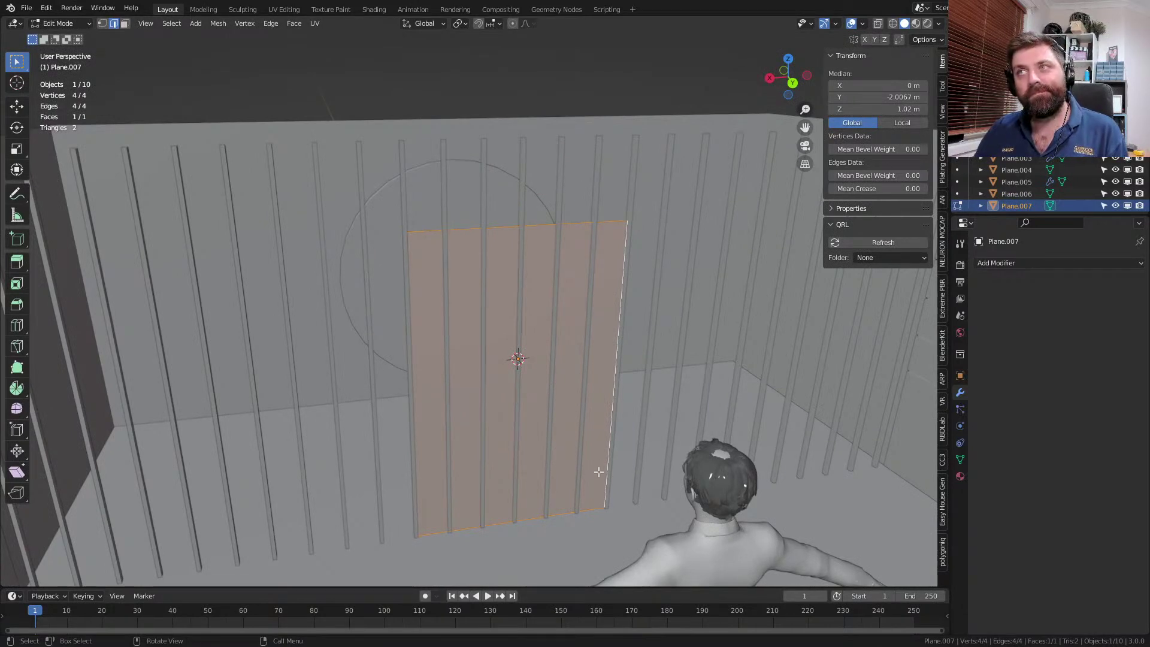
{"action": "key", "text": "i"}
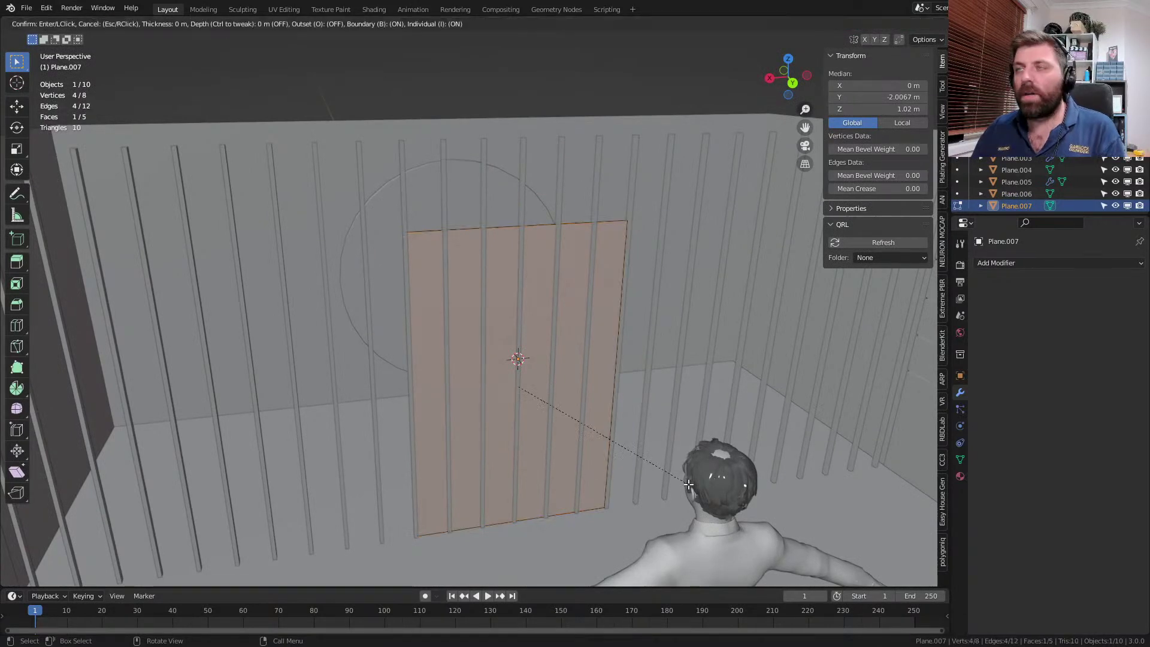
{"action": "left_click", "coordinate": [613, 444]}
- Select all linked door geometry, enlarge it slightly and lower it along Z by about 0.06 m
{"action": "key", "text": "ctrl+l"}
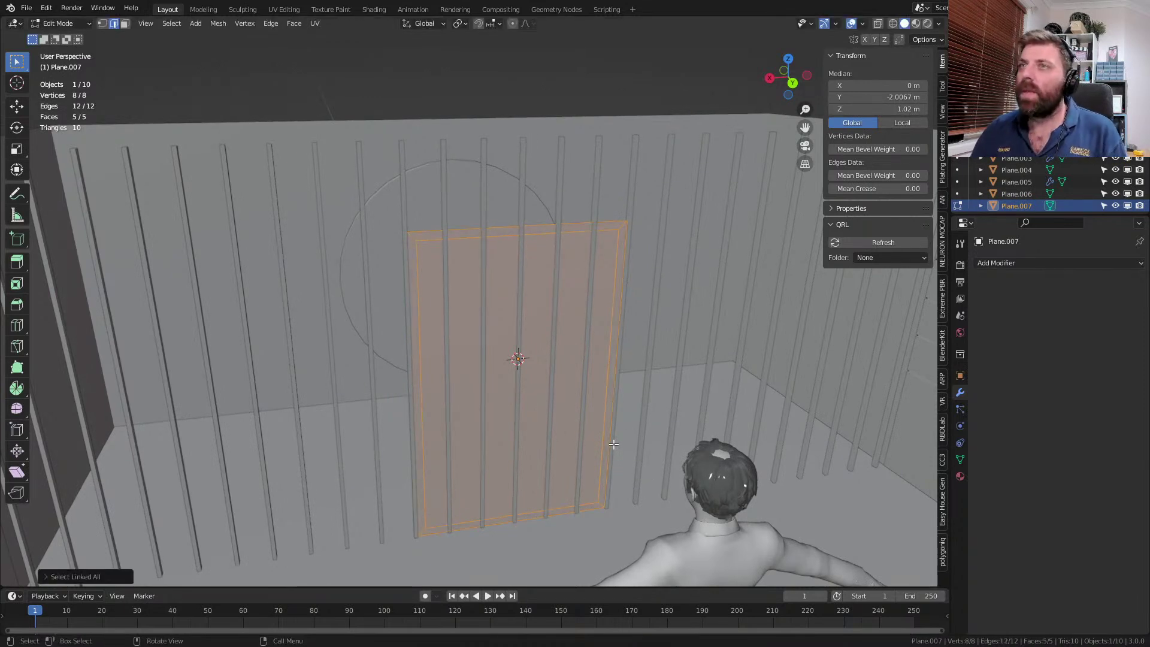
{"action": "key", "text": "s"}
{"action": "left_click", "coordinate": [695, 474]}
{"action": "key", "text": "g"}
{"action": "key", "text": "z"}
{"action": "left_click", "coordinate": [692, 575]}
- Select the large inner face of the door plane and delete it, leaving only the frame border
{"action": "scroll", "coordinate": [676, 468], "scroll_direction": "down", "scroll_amount": 1}
{"action": "middle_click_drag", "start_coordinate": [676, 468], "coordinate": [513, 383]}
{"action": "scroll", "coordinate": [473, 381], "scroll_direction": "down", "scroll_amount": 4}
{"action": "left_click", "coordinate": [507, 360]}
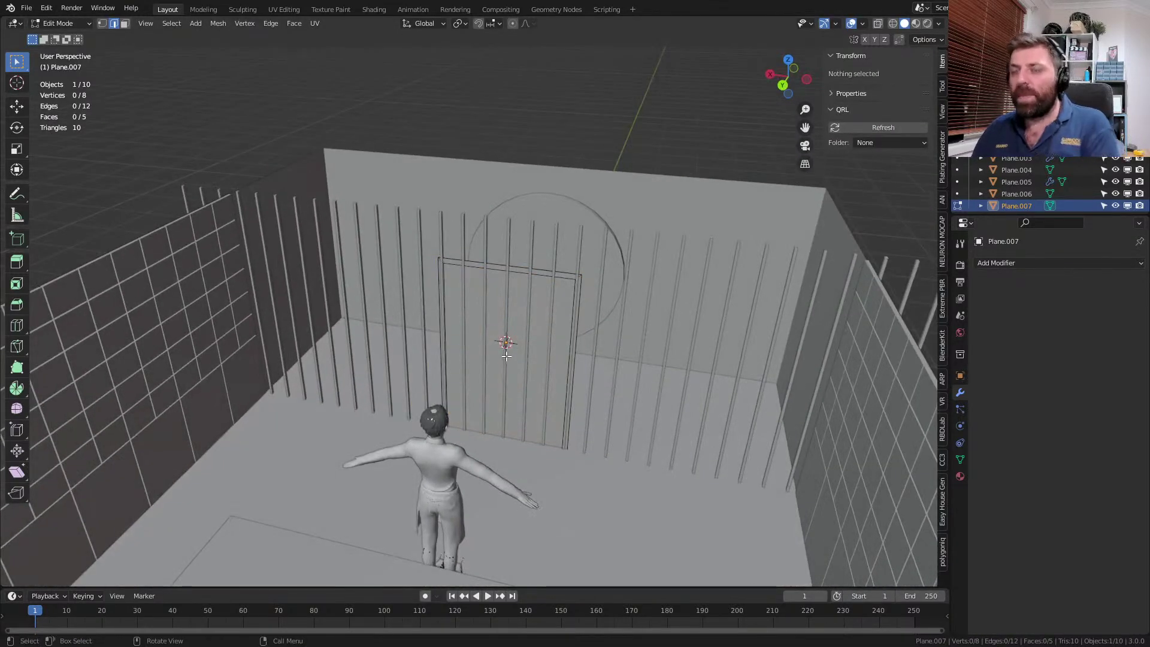
{"action": "left_click", "coordinate": [497, 340]}
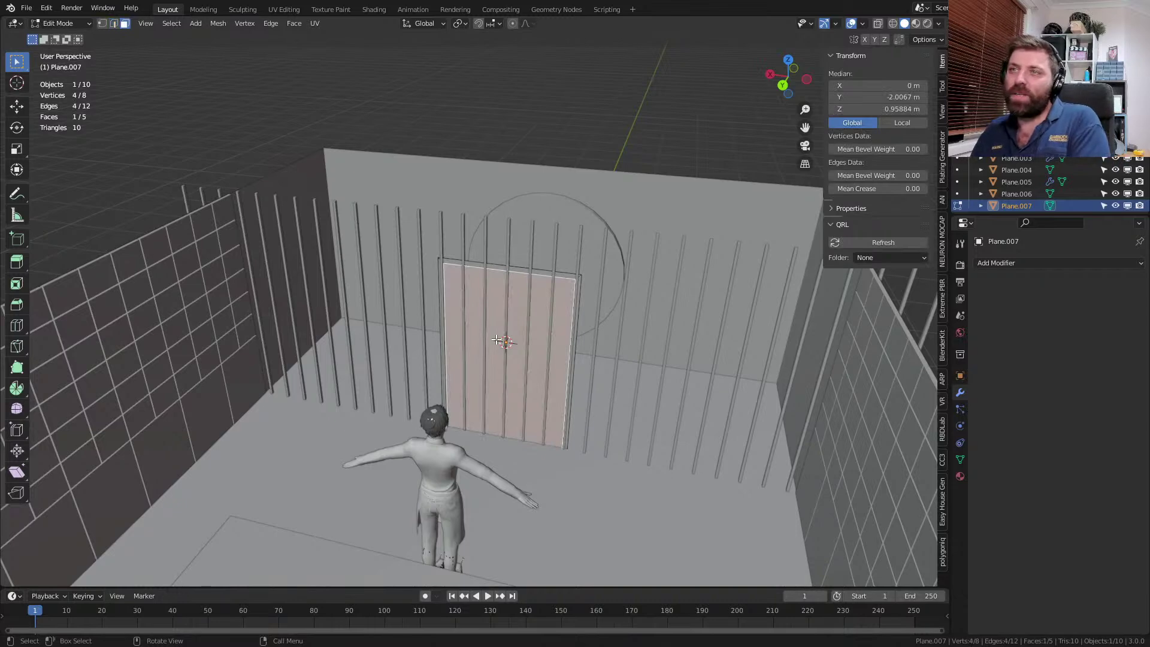
{"action": "key", "text": "x"}
{"action": "left_click", "coordinate": [479, 226]}
{"action": "middle_click_drag", "start_coordinate": [478, 227], "coordinate": [502, 422]}
{"action": "scroll", "coordinate": [502, 423], "scroll_direction": "up", "scroll_amount": 5}
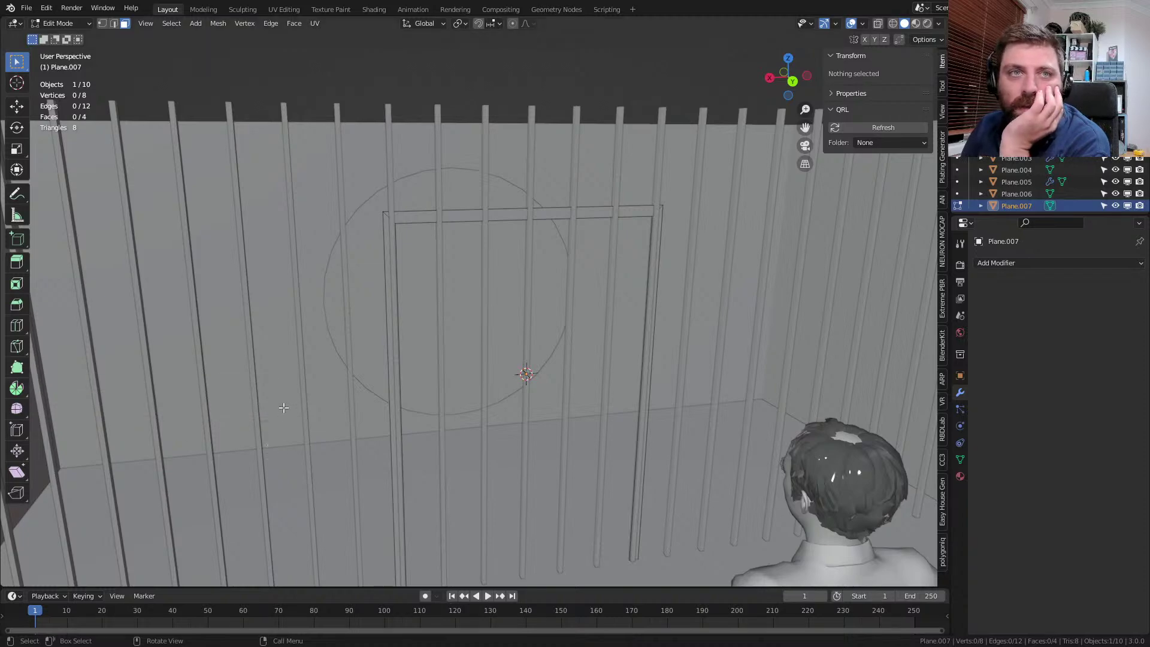
{"action": "middle_click_drag", "start_coordinate": [366, 367], "coordinate": [469, 339]}
{"action": "middle_click_drag", "start_coordinate": [414, 411], "coordinate": [522, 340]}
{"action": "scroll", "coordinate": [522, 340], "scroll_direction": "down", "scroll_amount": 9}
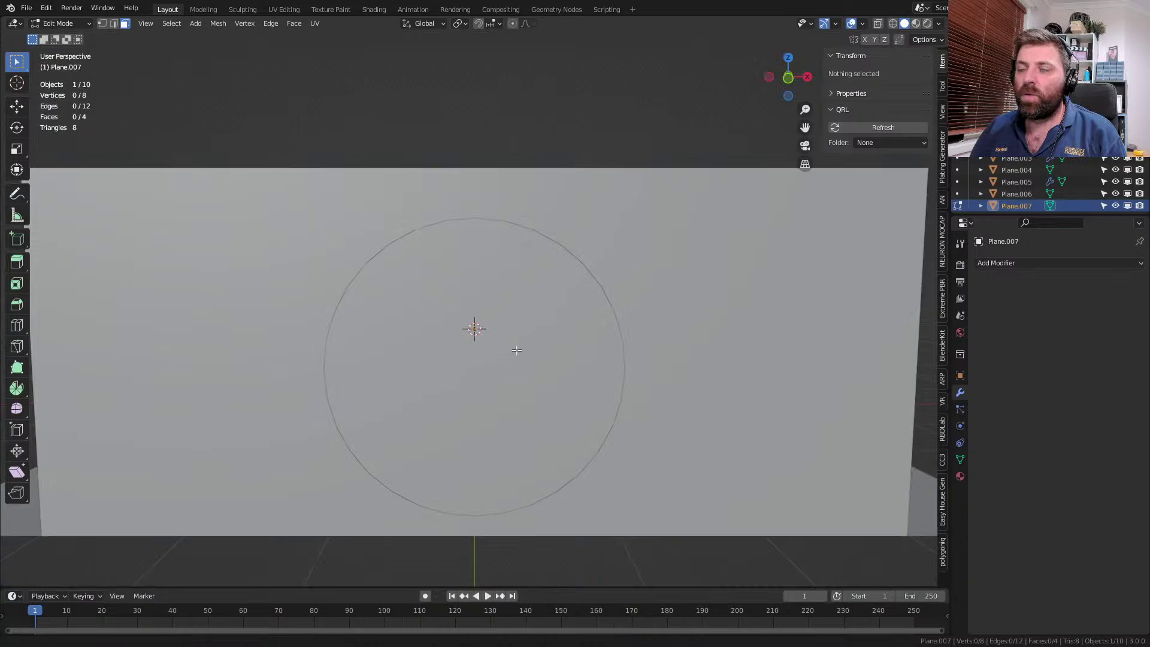
- Select the whole door frame border, shift it slightly along Y and extrude it to a thickness of about 0.058 m
{"action": "scroll", "coordinate": [514, 355], "scroll_direction": "down", "scroll_amount": 2, "text": "shift"}
{"action": "scroll", "coordinate": [522, 334], "scroll_direction": "down", "scroll_amount": 2}
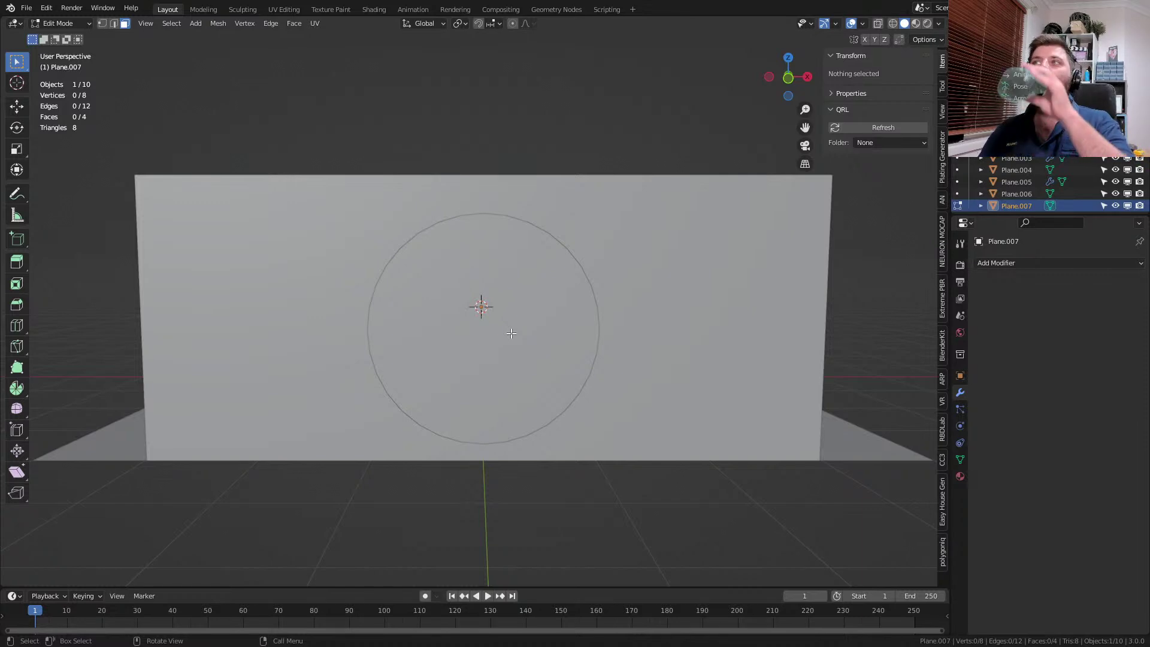
{"action": "scroll", "coordinate": [511, 334], "scroll_direction": "up", "scroll_amount": 8}
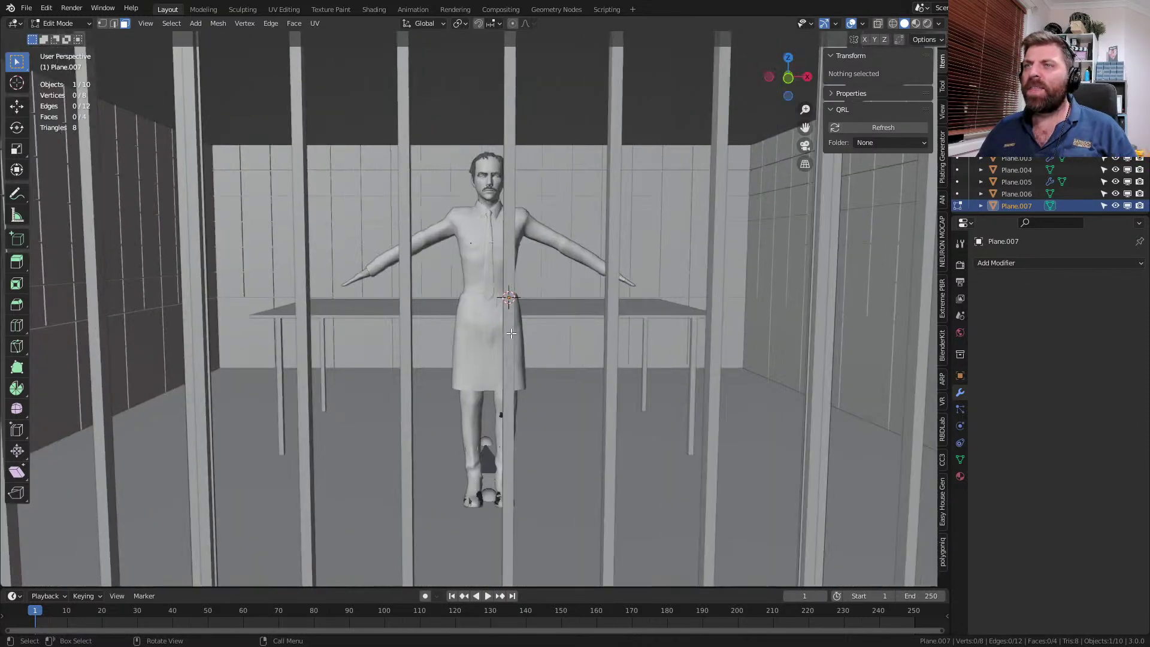
{"action": "scroll", "coordinate": [530, 264], "scroll_direction": "down", "scroll_amount": 2}
{"action": "middle_click_drag", "start_coordinate": [530, 263], "coordinate": [646, 474]}
{"action": "scroll", "coordinate": [636, 404], "scroll_direction": "down", "scroll_amount": 4}
{"action": "mouse_move", "coordinate": [622, 333]}
{"action": "middle_mouse_down"}
{"action": "mouse_move", "coordinate": [575, 404]}
{"action": "mouse_move", "coordinate": [565, 401]}
{"action": "mouse_move", "coordinate": [618, 366]}
{"action": "mouse_move", "coordinate": [617, 351]}
{"action": "middle_mouse_up"}
{"action": "scroll", "coordinate": [569, 402], "scroll_direction": "up", "scroll_amount": 3}
{"action": "key", "text": "a"}
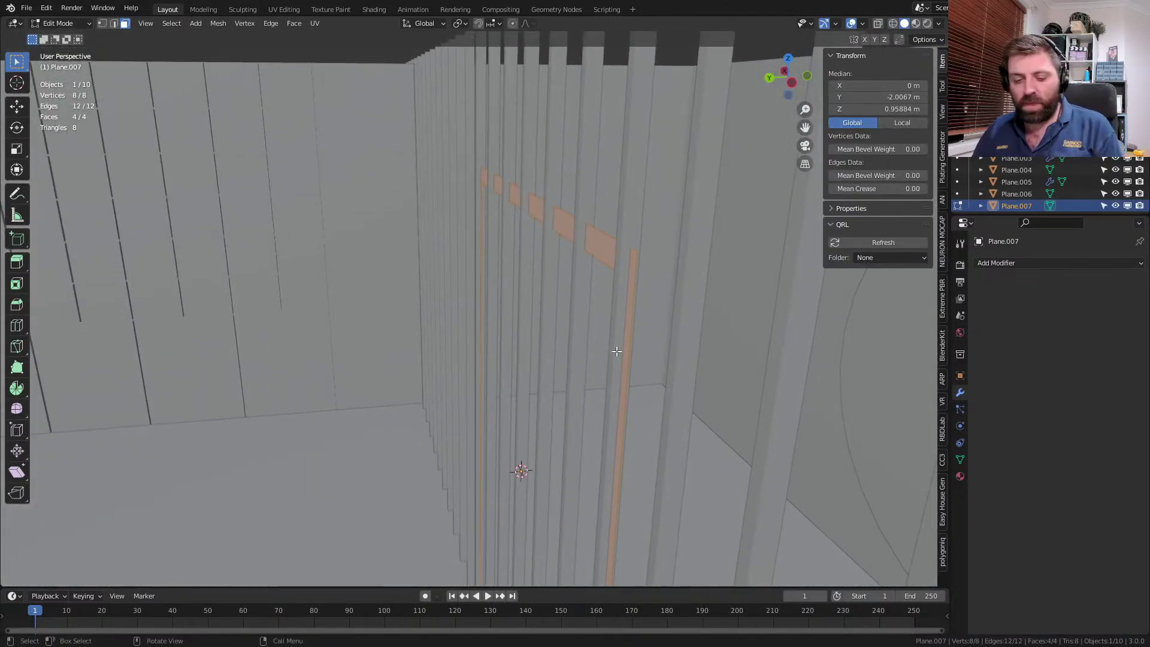
{"action": "key", "text": "g"}
{"action": "key", "text": "y"}
{"action": "left_click", "coordinate": [535, 377]}
{"action": "key", "text": "e"}
{"action": "left_click", "coordinate": [716, 357]}
- Add a centred loop cut across the frame's top bar and bevel it into a wide middle section
{"action": "middle_click_drag", "start_coordinate": [527, 388], "coordinate": [673, 415]}
{"action": "middle_click_drag", "start_coordinate": [472, 293], "coordinate": [453, 212], "text": "ctrl"}
{"action": "key", "text": "ctrl+r"}
{"action": "left_click", "coordinate": [453, 212]}
{"action": "right_click", "coordinate": [453, 212]}
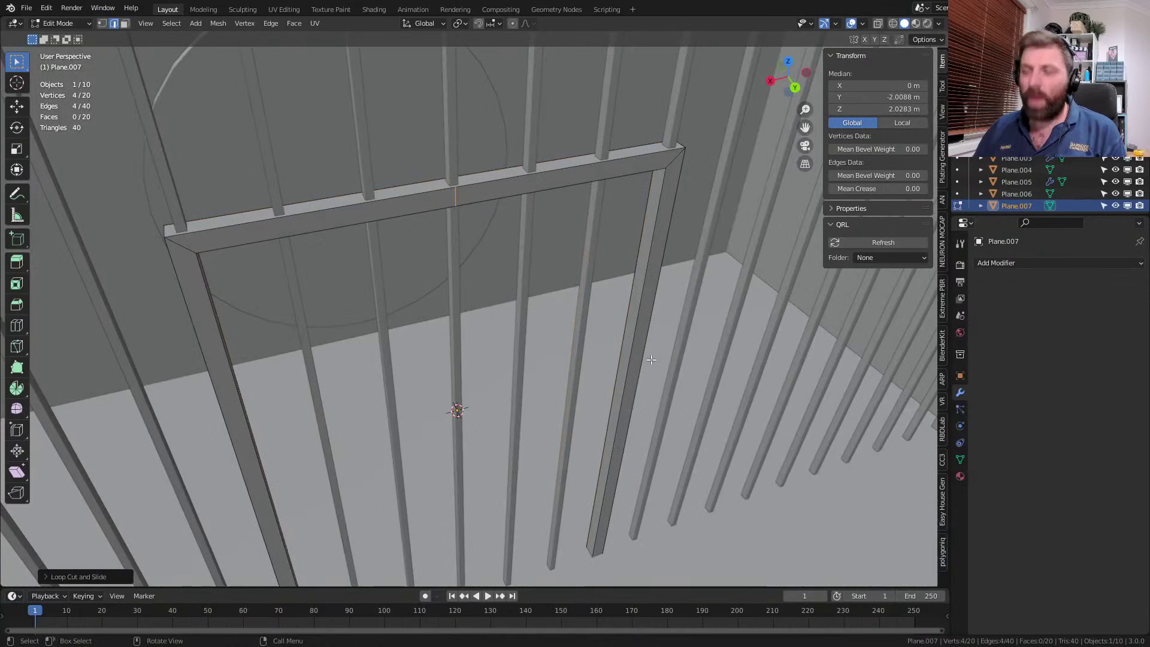
{"action": "middle_click_drag", "start_coordinate": [654, 361], "coordinate": [644, 347]}
{"action": "key", "text": "ctrl+b"}
{"action": "left_click", "coordinate": [801, 334]}
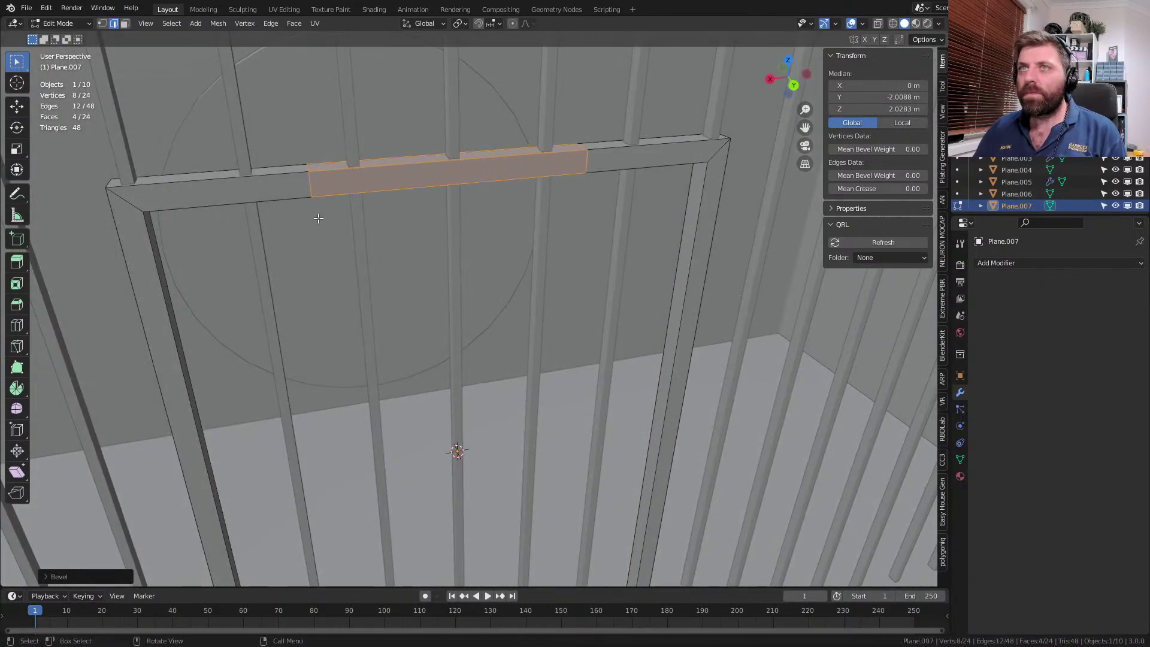
- Bevel the two edge loops bounding the top bar's middle section into narrow strips
{"action": "left_click", "coordinate": [311, 183], "text": "alt"}
{"action": "left_click", "coordinate": [578, 162], "text": "alt+shift"}
{"action": "key", "text": "ctrl+b"}
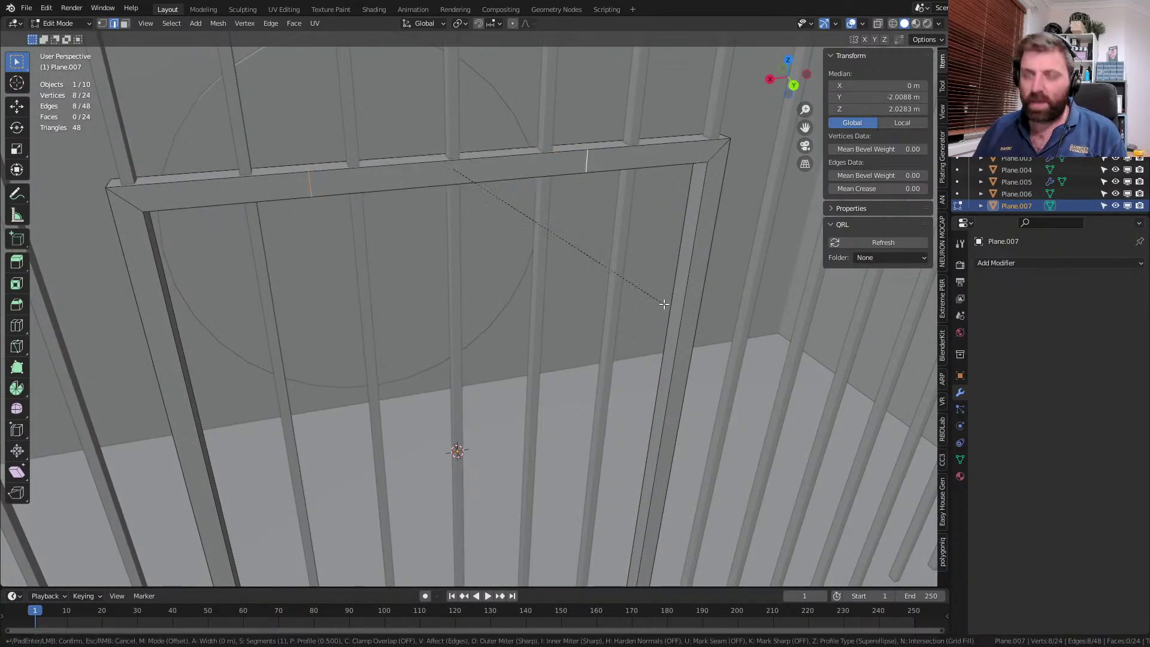
{"action": "left_click", "coordinate": [732, 318]}
- Raise the top face of the top bar's middle section slightly along Z and leave Edit Mode
{"action": "middle_click_drag", "start_coordinate": [483, 190], "coordinate": [478, 175]}
{"action": "key", "text": "3"}
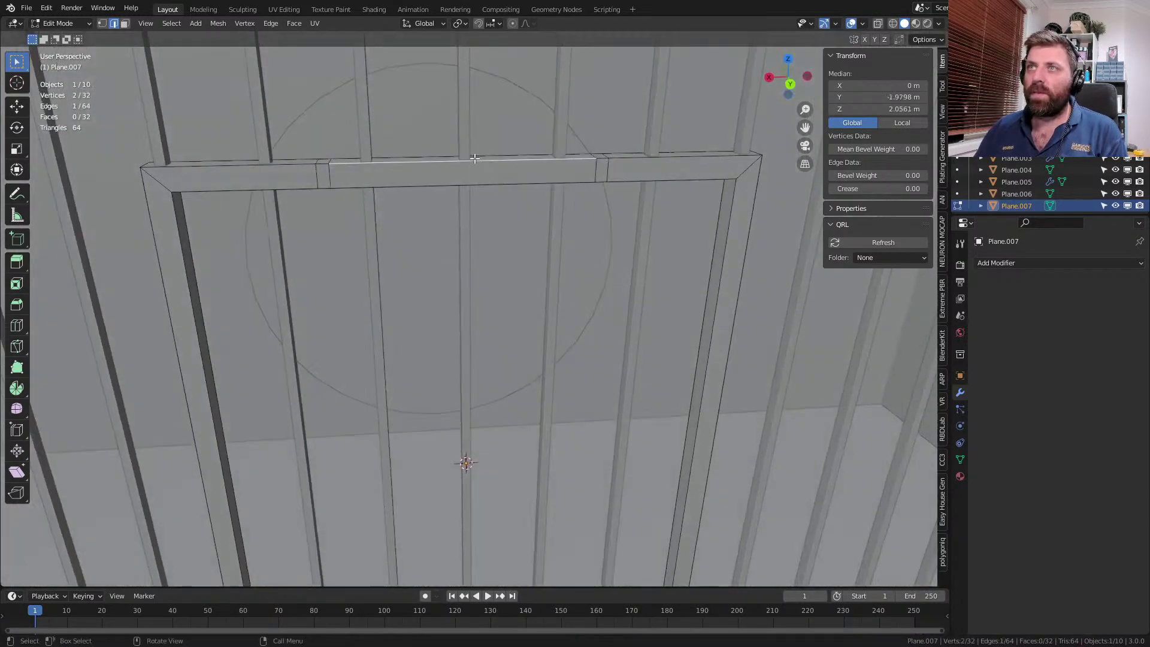
{"action": "left_click", "coordinate": [474, 159]}
{"action": "key", "text": "g"}
{"action": "key", "text": "z"}
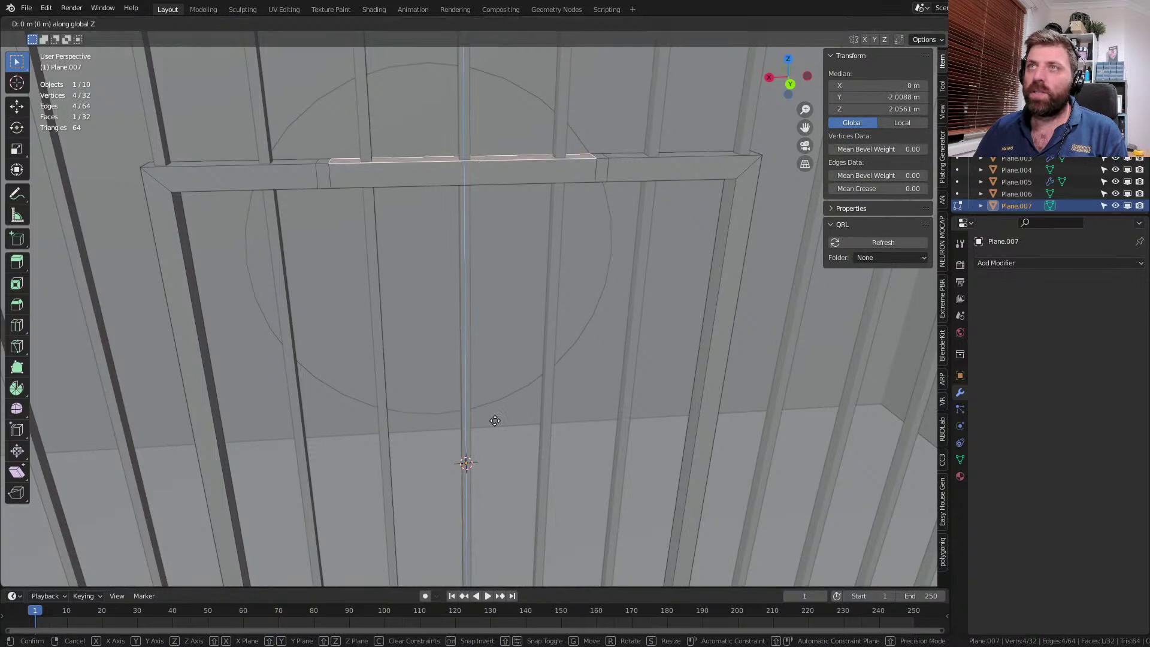
{"action": "left_click", "coordinate": [491, 345]}
{"action": "scroll", "coordinate": [451, 347], "scroll_direction": "down", "scroll_amount": 4}
{"action": "key", "text": "Tab"}
- Switch to wireframe shading, add a cube at the 3D cursor and scale it down to fit within the door's height
{"action": "middle_click_drag", "start_coordinate": [437, 337], "coordinate": [396, 399]}
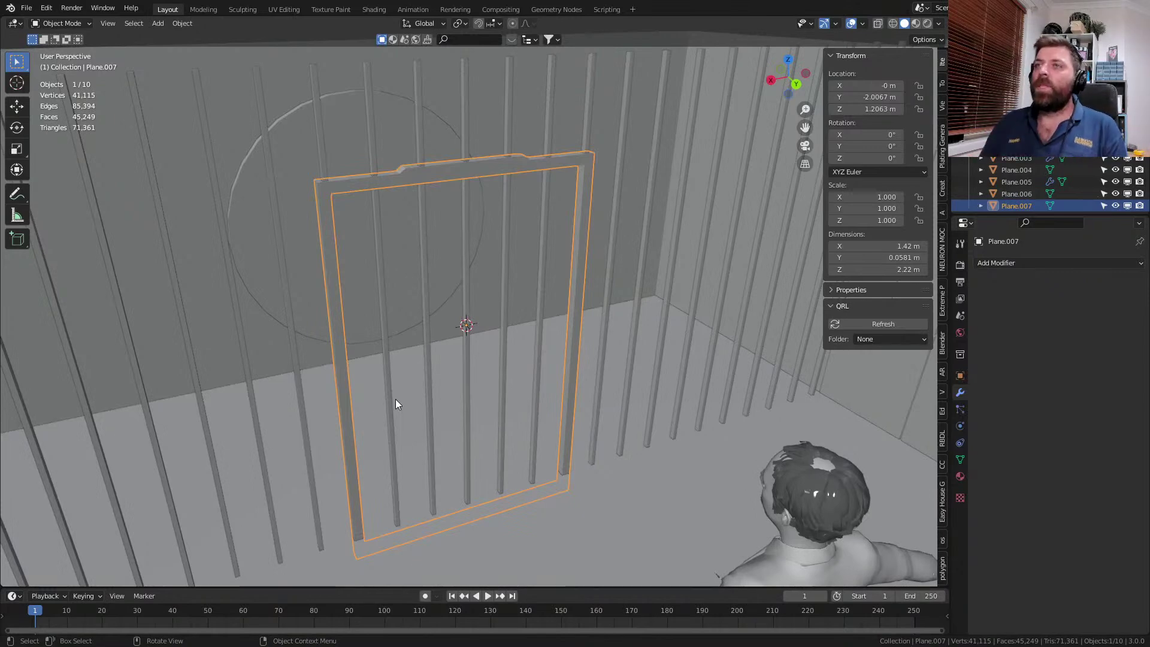
{"action": "middle_click_drag", "start_coordinate": [396, 399], "coordinate": [512, 443]}
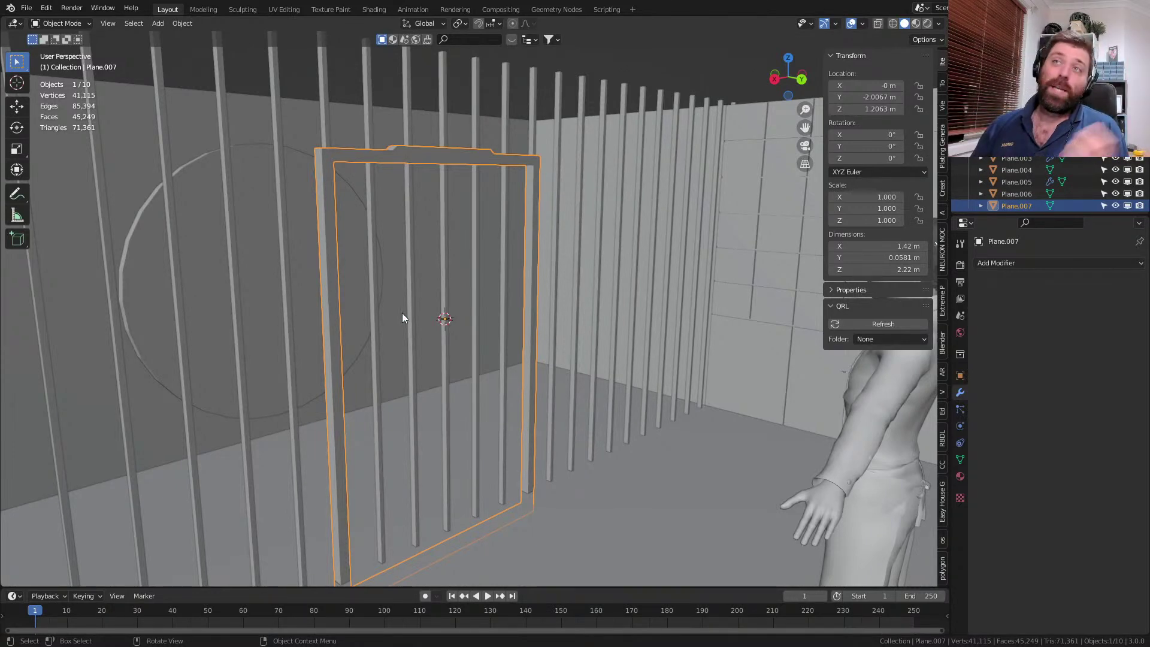
{"action": "middle_click_drag", "start_coordinate": [402, 318], "coordinate": [378, 283]}
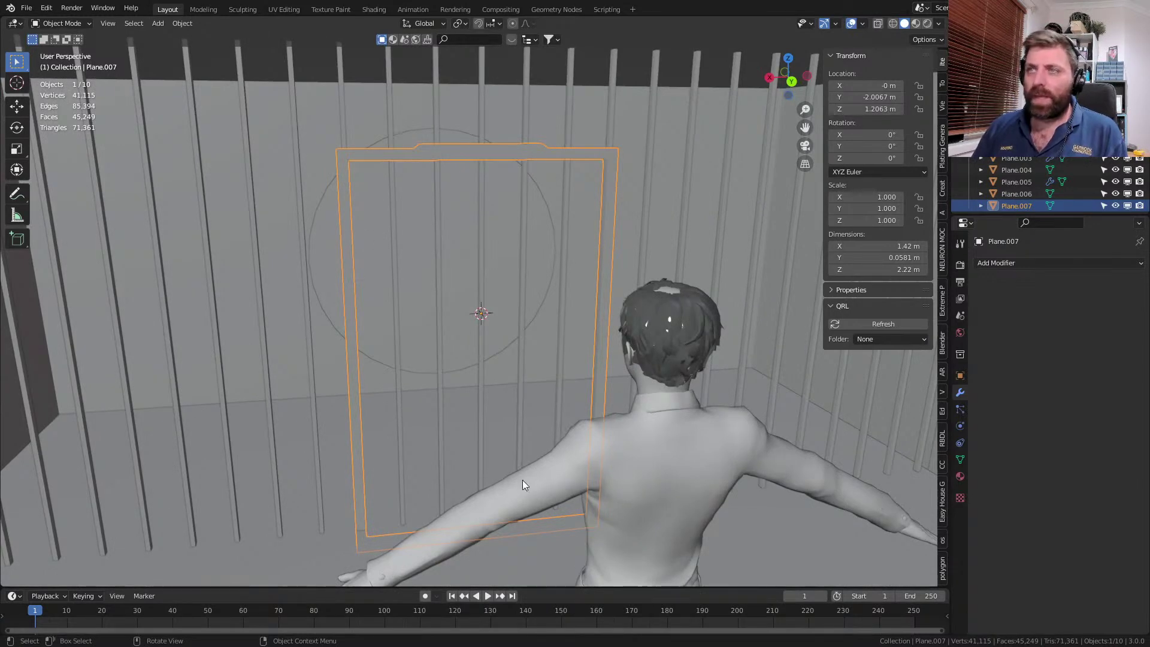
{"action": "key", "text": "KP_3"}
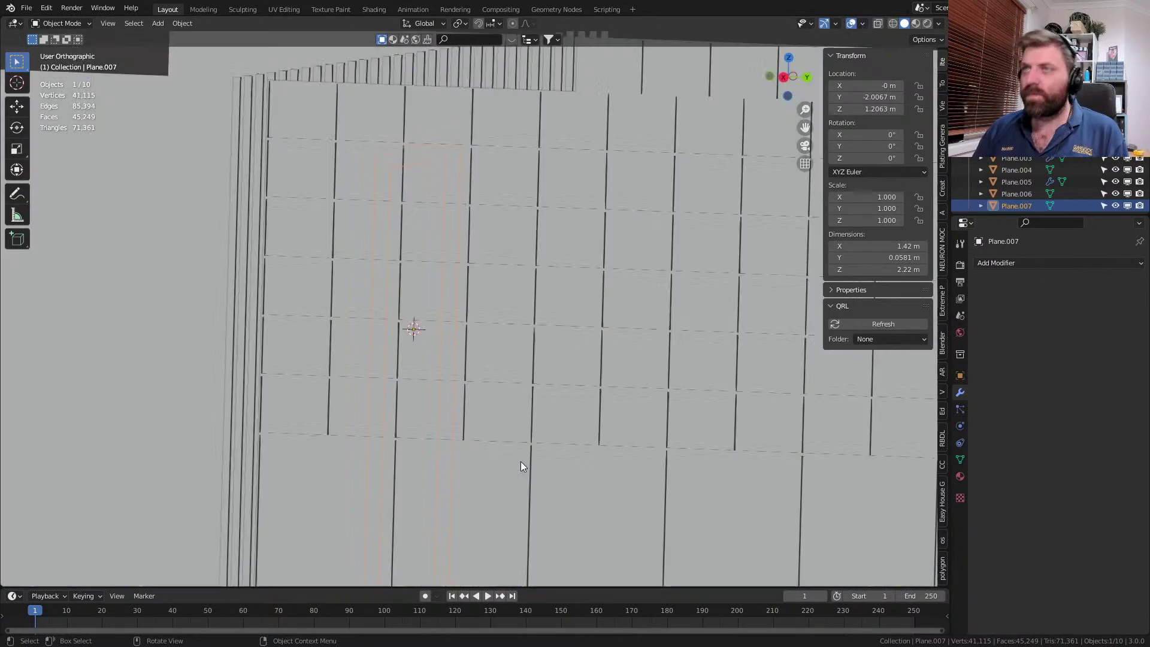
{"action": "key", "text": "z"}
{"action": "left_click", "coordinate": [408, 486]}
{"action": "middle_click_drag", "start_coordinate": [407, 487], "coordinate": [576, 448]}
{"action": "key", "text": "shift+a"}
{"action": "mouse_move", "coordinate": [541, 360]}
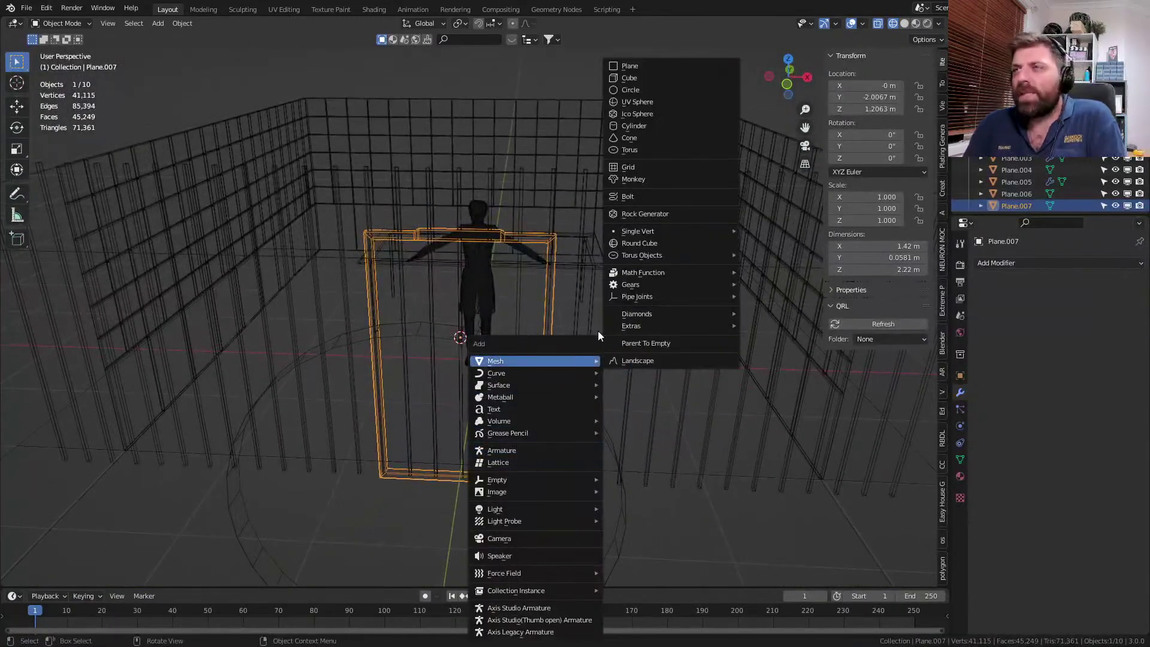
{"action": "left_click", "coordinate": [660, 79]}
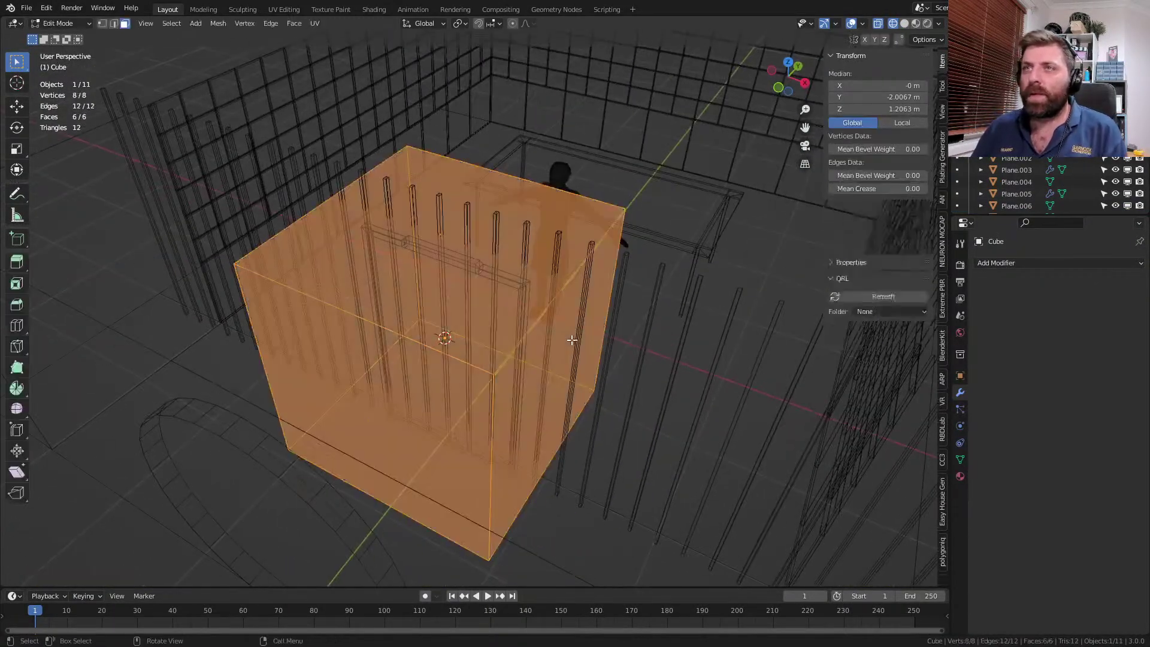
{"action": "key", "text": "s"}
{"action": "left_click", "coordinate": [571, 357]}
- In top view, widen the cube along X until its sides cut into the door frame's side posts
{"action": "key", "text": "KP_7"}
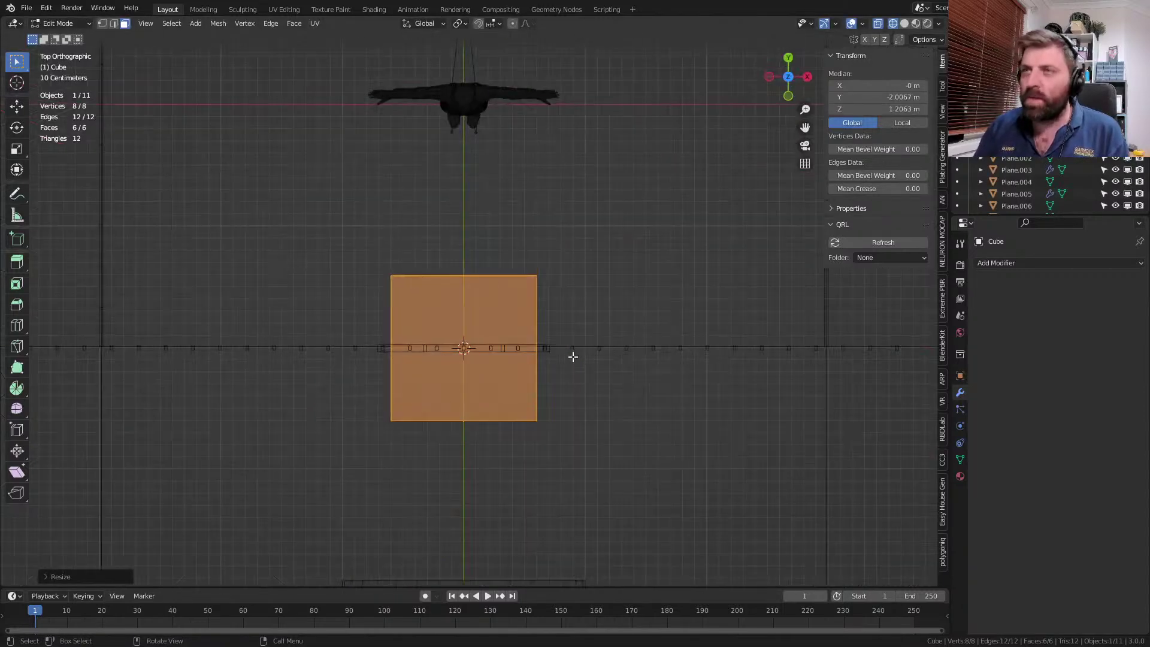
{"action": "scroll", "coordinate": [570, 356], "scroll_direction": "up", "scroll_amount": 5}
{"action": "key", "text": "s"}
{"action": "key", "text": "x"}
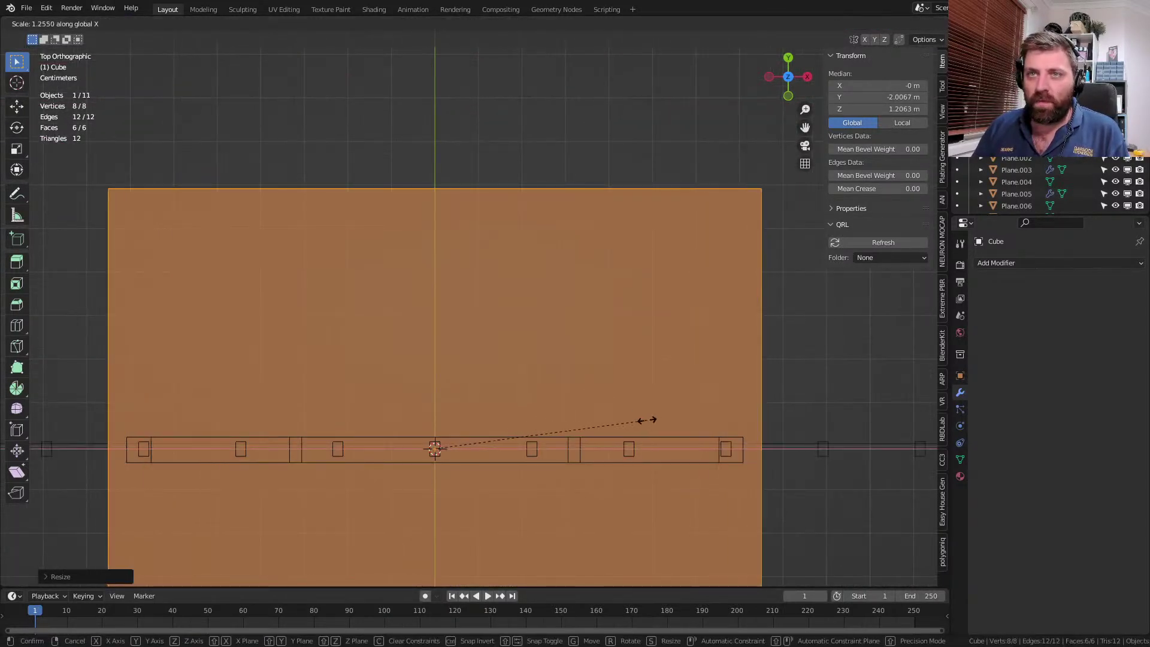
{"action": "left_click", "coordinate": [619, 405]}
- Return to solid shading and flatten the cube along Y into a slab slightly thicker than the door frame
{"action": "mouse_move", "coordinate": [619, 406]}
{"action": "middle_mouse_down"}
{"action": "mouse_move", "coordinate": [609, 411]}
{"action": "mouse_move", "coordinate": [442, 318]}
{"action": "middle_mouse_up"}
{"action": "key", "text": "z"}
{"action": "left_click", "coordinate": [517, 319]}
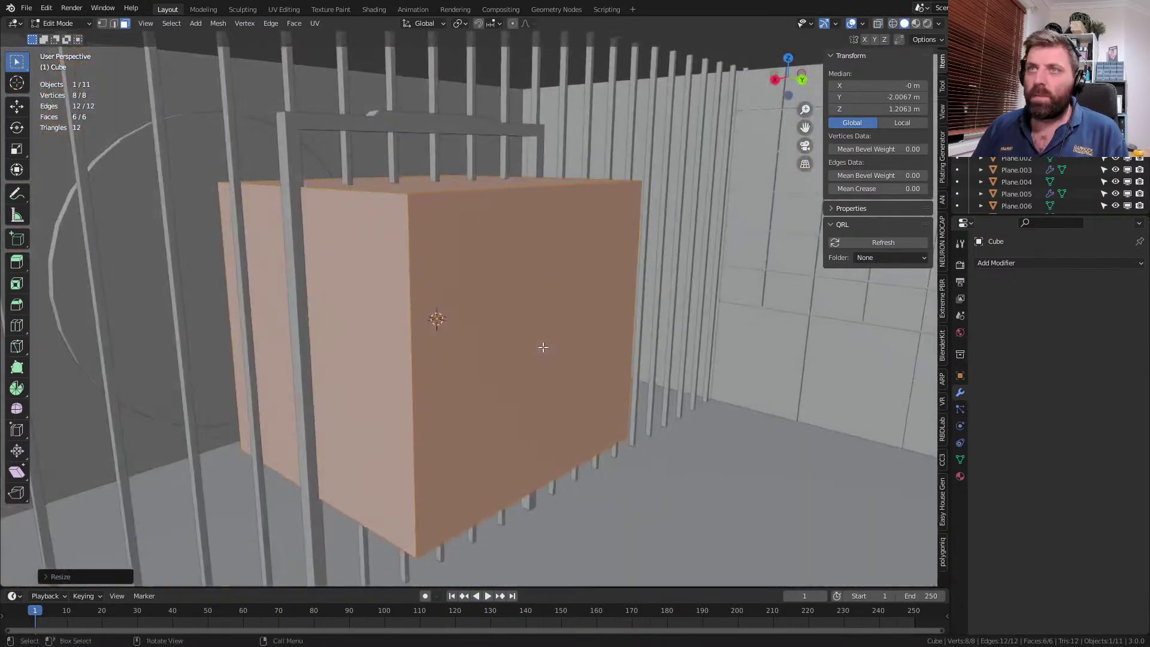
{"action": "middle_click_drag", "start_coordinate": [539, 342], "coordinate": [591, 380]}
{"action": "key", "text": "s"}
{"action": "key", "text": "x"}
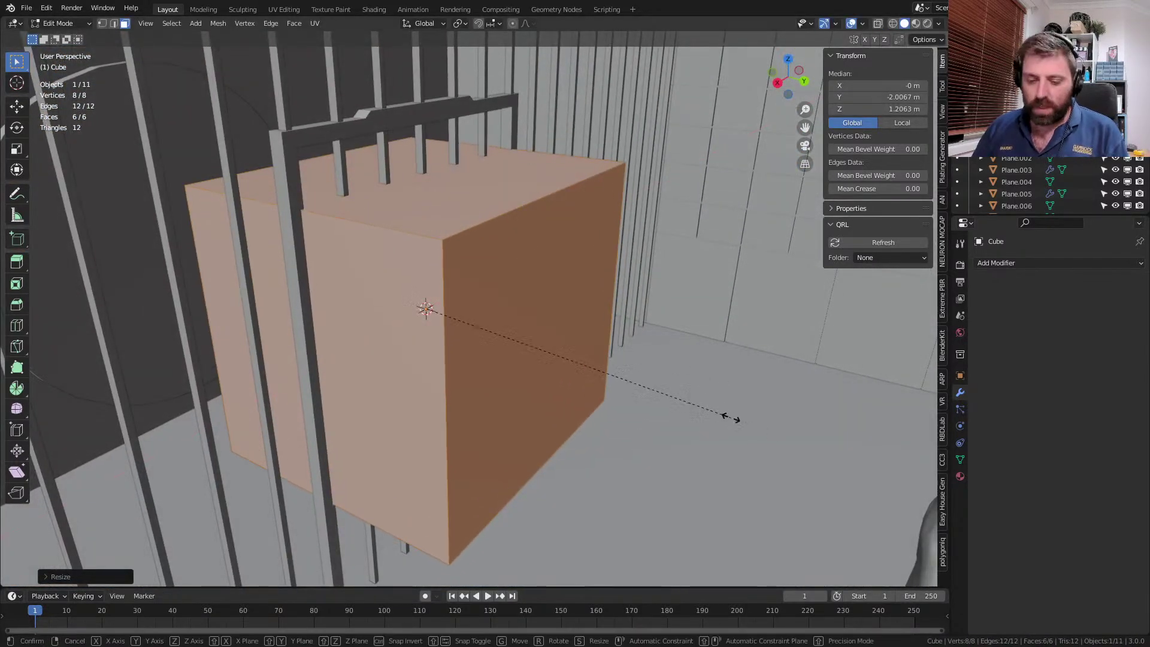
{"action": "left_click", "coordinate": [497, 311]}
{"action": "middle_click_drag", "start_coordinate": [465, 311], "coordinate": [482, 321]}
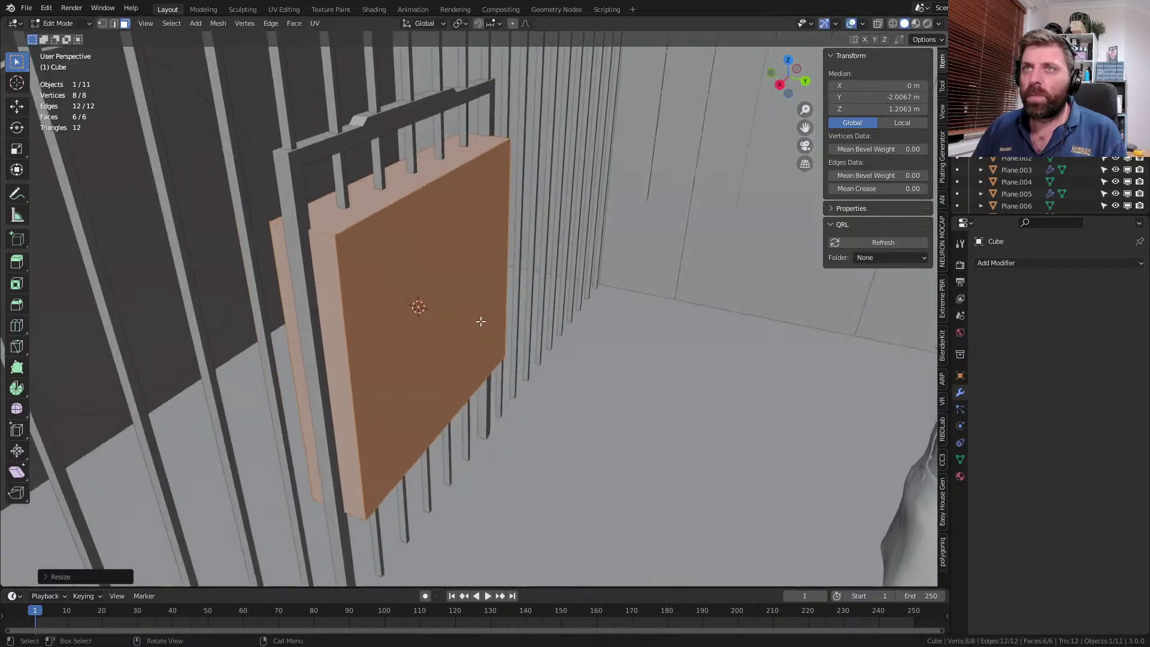
- Select the slab's four corner edges running along Y and bevel them into broad chamfers
{"action": "key", "text": "2"}
{"action": "left_click", "coordinate": [320, 233]}
{"action": "left_click", "coordinate": [350, 509], "text": "shift"}
{"action": "middle_click_drag", "start_coordinate": [350, 509], "coordinate": [606, 484]}
{"action": "left_click", "coordinate": [600, 224], "text": "shift"}
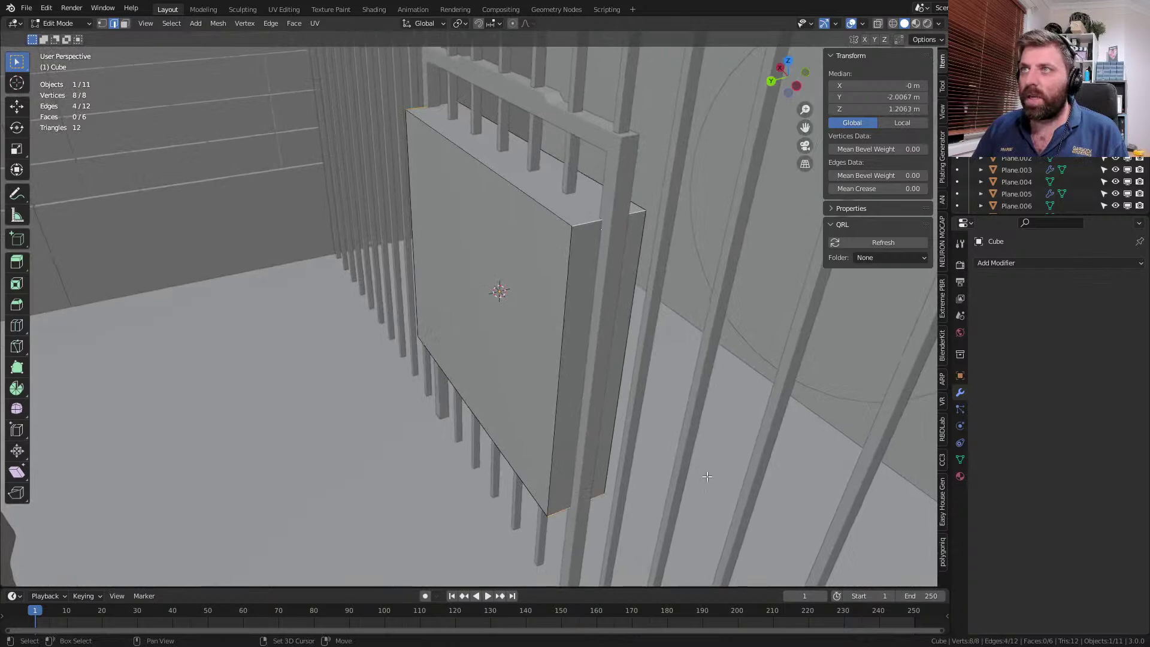
{"action": "key", "text": "ctrl+b"}
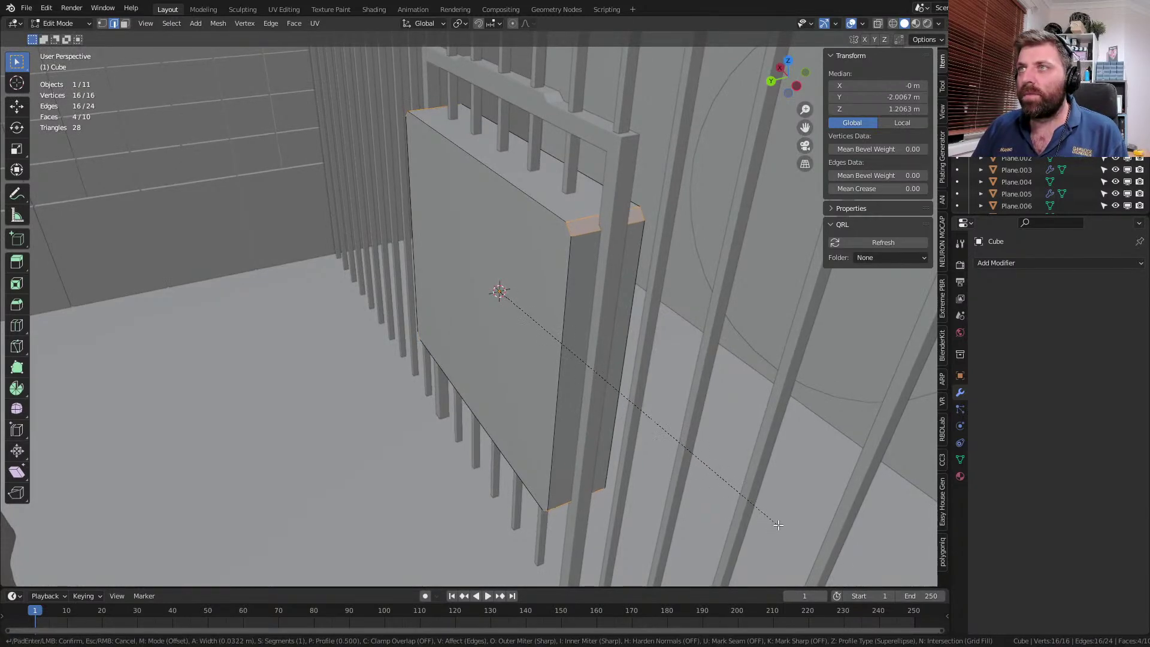
{"action": "left_click", "coordinate": [27, 164]}
- Subtract the chamfered slab from the door frame with a Boolean difference
{"action": "middle_click_drag", "start_coordinate": [272, 299], "coordinate": [369, 258]}
{"action": "scroll", "coordinate": [369, 257], "scroll_direction": "down", "scroll_amount": 1}
{"action": "key", "text": "Tab"}
{"action": "scroll", "coordinate": [420, 264], "scroll_direction": "up", "scroll_amount": 1}
{"action": "middle_click_drag", "start_coordinate": [461, 263], "coordinate": [494, 257]}
{"action": "left_click", "coordinate": [532, 233], "text": "shift"}
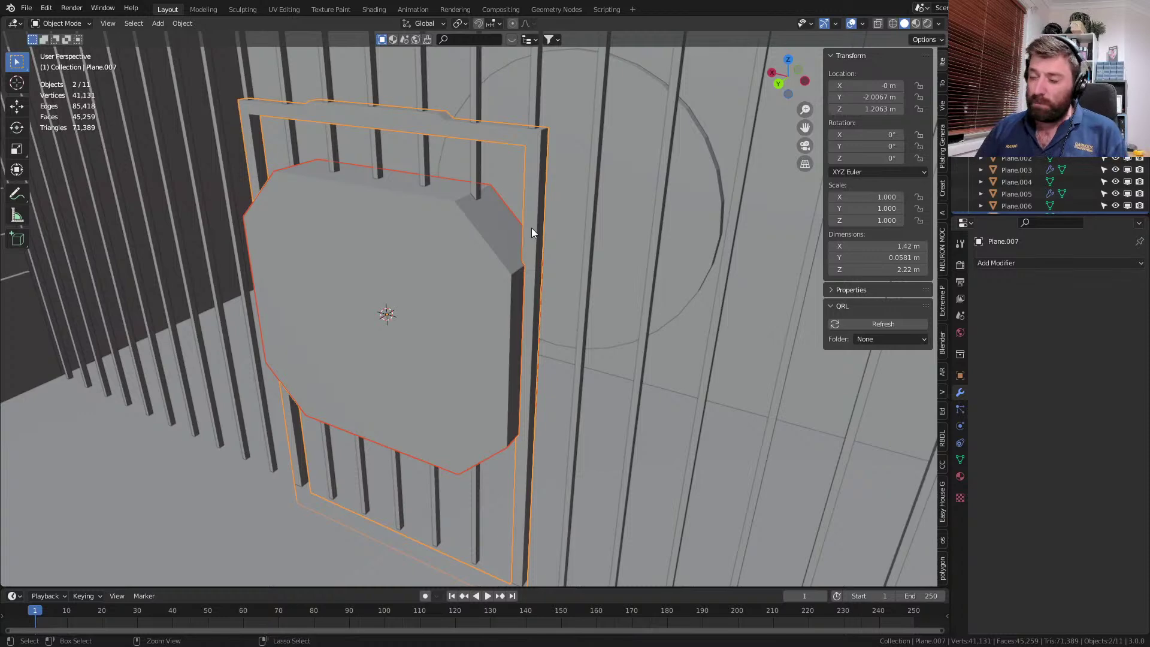
{"action": "key", "text": "ctrl+KP_Subtract"}
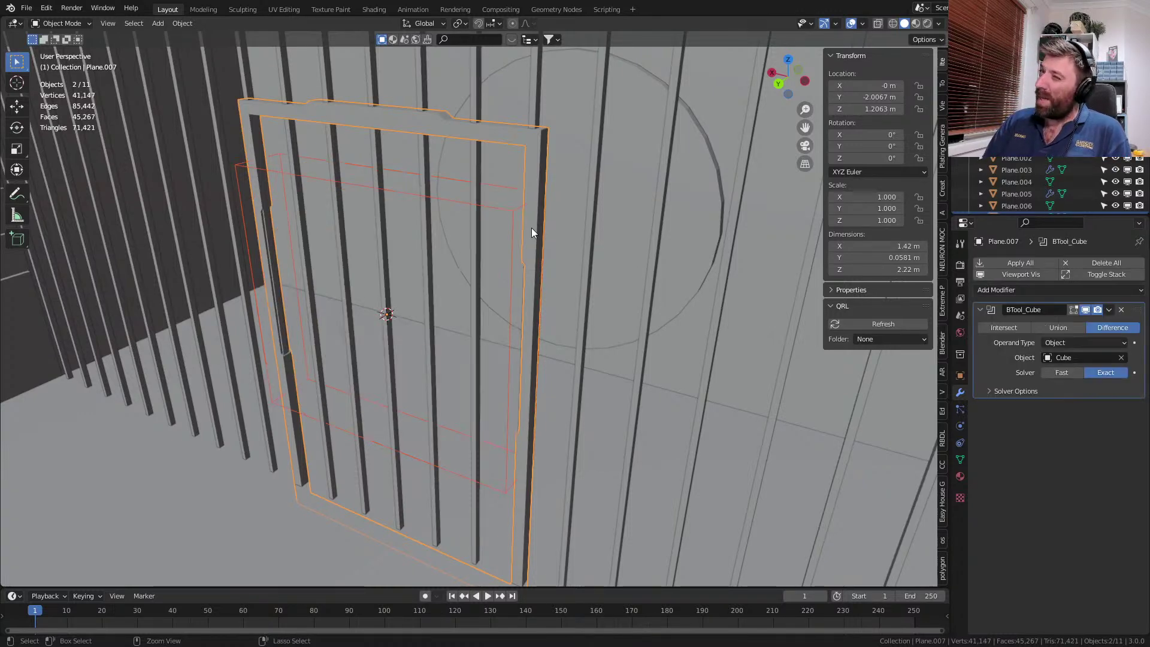
- Apply the Boolean modifier on the door frame and delete the cutter cube
{"action": "middle_click_drag", "start_coordinate": [409, 347], "coordinate": [497, 326]}
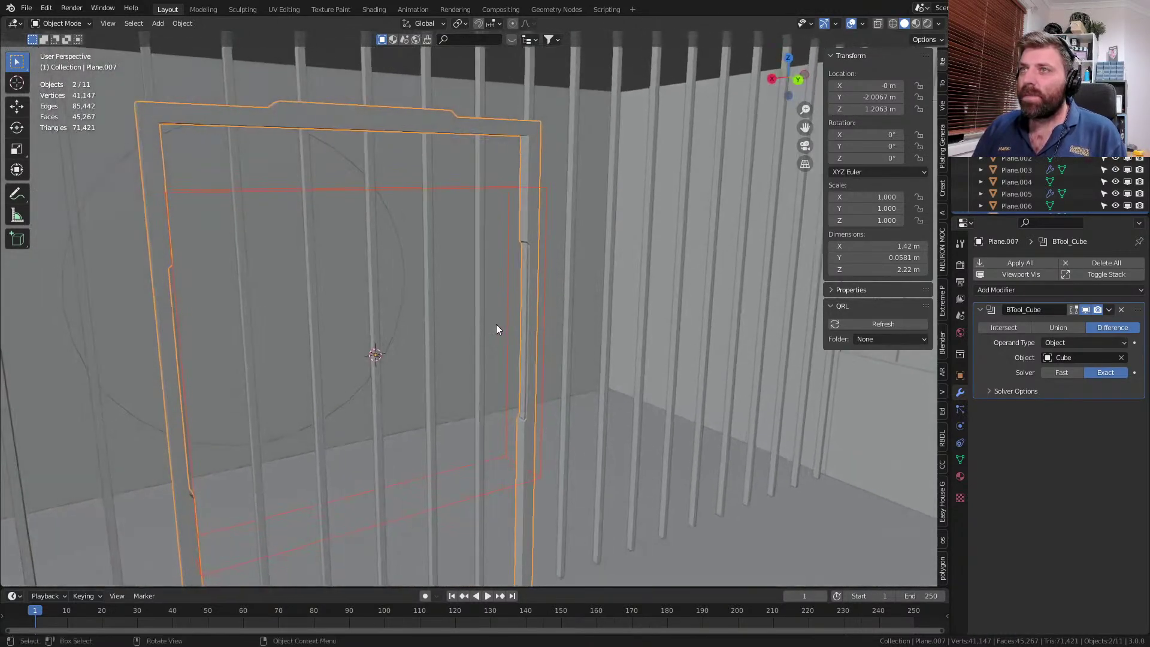
{"action": "scroll", "coordinate": [499, 326], "scroll_direction": "up", "scroll_amount": 3}
{"action": "middle_click_drag", "start_coordinate": [567, 357], "coordinate": [467, 402], "text": "shift"}
{"action": "scroll", "coordinate": [528, 391], "scroll_direction": "down", "scroll_amount": 5}
{"action": "middle_click_drag", "start_coordinate": [524, 431], "coordinate": [571, 429]}
{"action": "key", "text": "ctrl+a"}
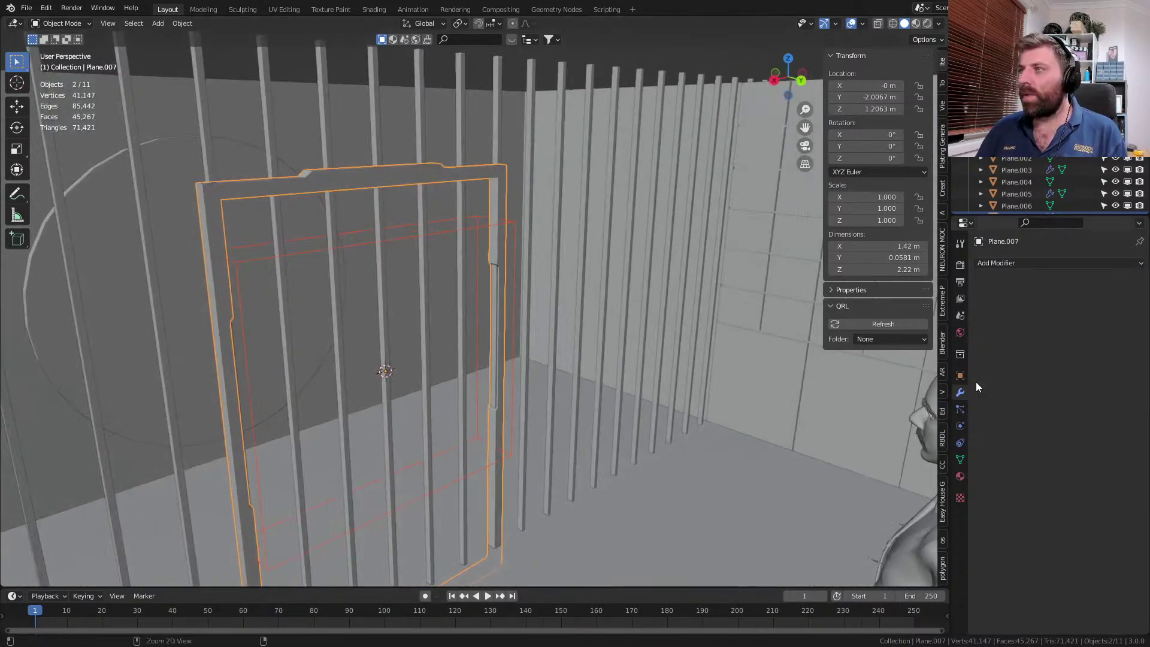
{"action": "key", "text": "Tab"}
{"action": "scroll", "coordinate": [485, 369], "scroll_direction": "up", "scroll_amount": 4}
{"action": "key", "text": "Tab"}
{"action": "left_click", "coordinate": [480, 162]}
{"action": "key", "text": "Delete"}
{"action": "left_click", "coordinate": [544, 286]}
- In wireframe front view, add centred loop cuts across the door frame's top and bottom bars
{"action": "key", "text": "Tab"}
{"action": "scroll", "coordinate": [540, 283], "scroll_direction": "up", "scroll_amount": 3}
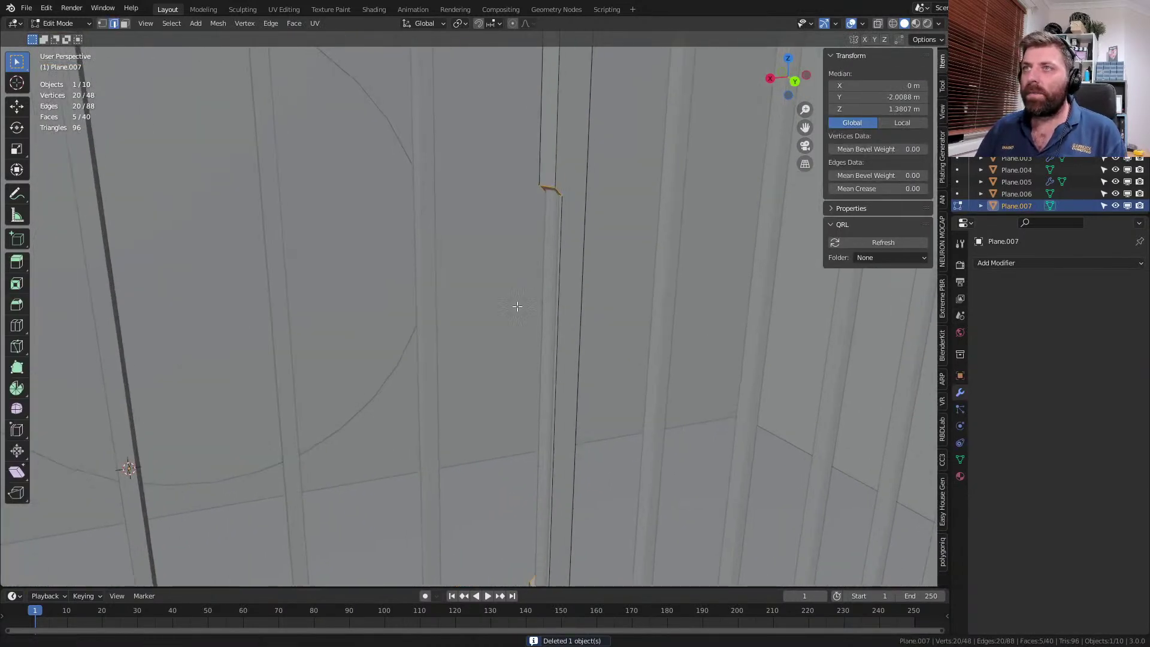
{"action": "middle_click_drag", "start_coordinate": [537, 280], "coordinate": [440, 376]}
{"action": "key", "text": "KP_3"}
{"action": "key", "text": "grave"}
{"action": "left_click", "coordinate": [529, 283]}
{"action": "key", "text": "ctrl+r"}
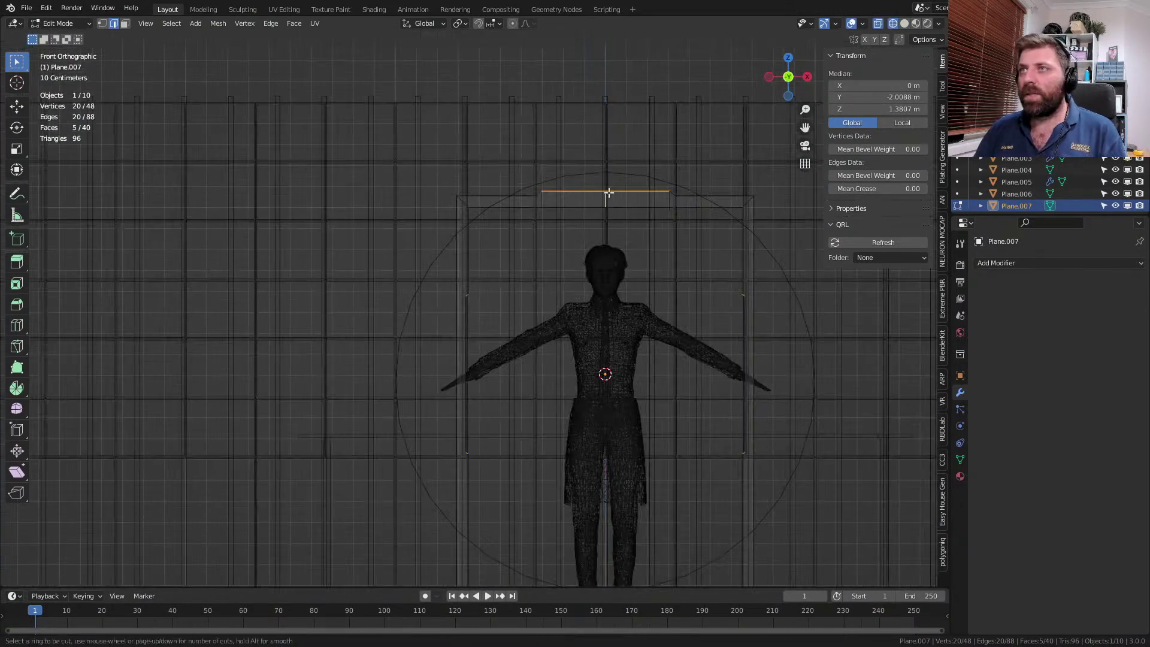
{"action": "left_click", "coordinate": [609, 193]}
{"action": "right_click", "coordinate": [608, 196]}
{"action": "middle_click_drag", "start_coordinate": [593, 356], "coordinate": [585, 199], "text": "shift"}
{"action": "key", "text": "ctrl+r"}
{"action": "left_click", "coordinate": [612, 512]}
{"action": "right_click", "coordinate": [613, 512]}
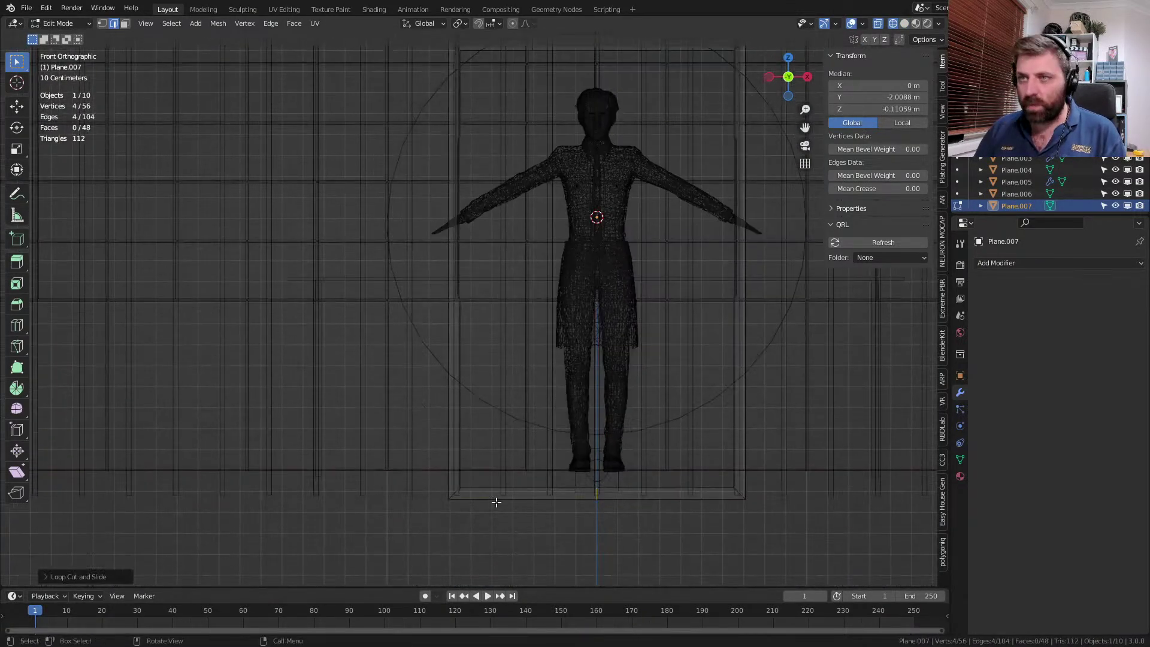
- Select the negative-X half of the door frame and delete its faces
{"action": "scroll", "coordinate": [663, 470], "scroll_direction": "down", "scroll_amount": 4}
{"action": "key", "text": "z"}
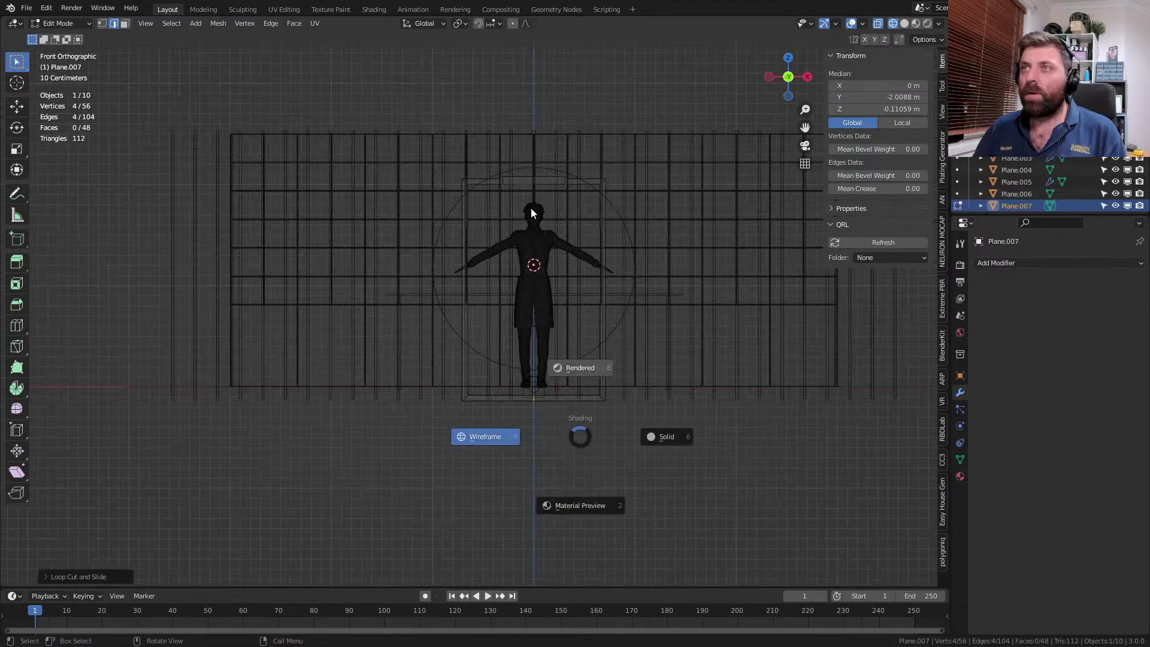
{"action": "key", "text": "Escape"}
{"action": "key", "text": "b"}
{"action": "left_click_drag", "start_coordinate": [536, 168], "coordinate": [459, 413]}
{"action": "key", "text": "x"}
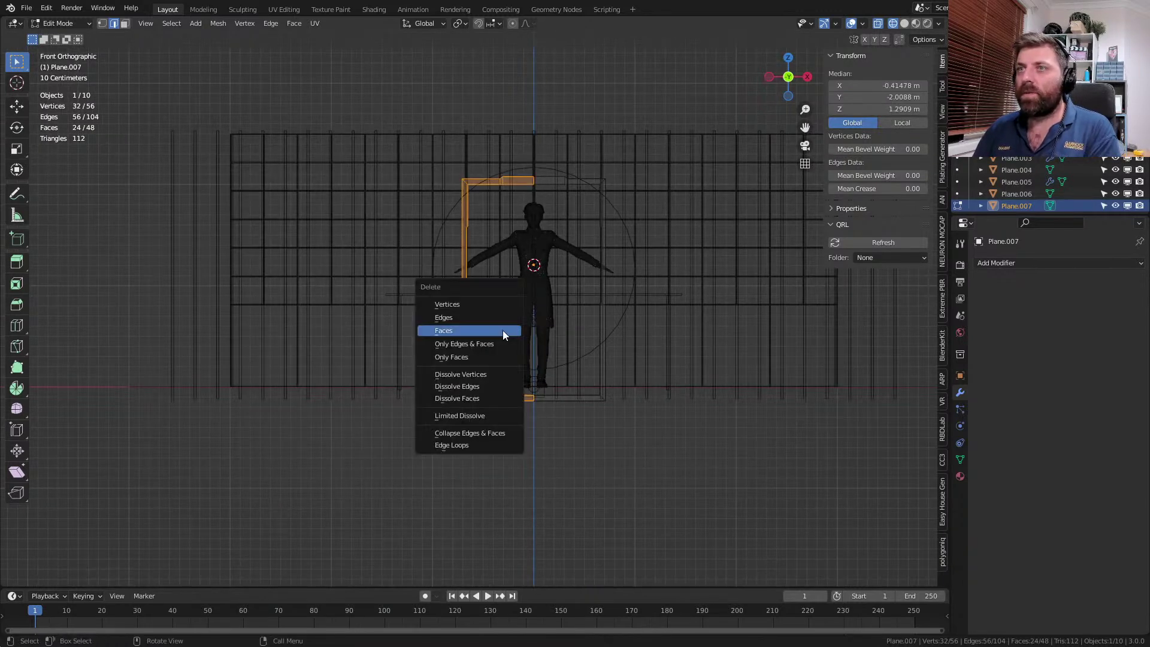
{"action": "left_click", "coordinate": [502, 330]}
- Add a Mirror modifier on the X axis to the remaining half of the frame and leave Edit Mode
{"action": "middle_click_drag", "start_coordinate": [502, 329], "coordinate": [442, 392], "text": "shift"}
{"action": "left_click", "coordinate": [1055, 262]}
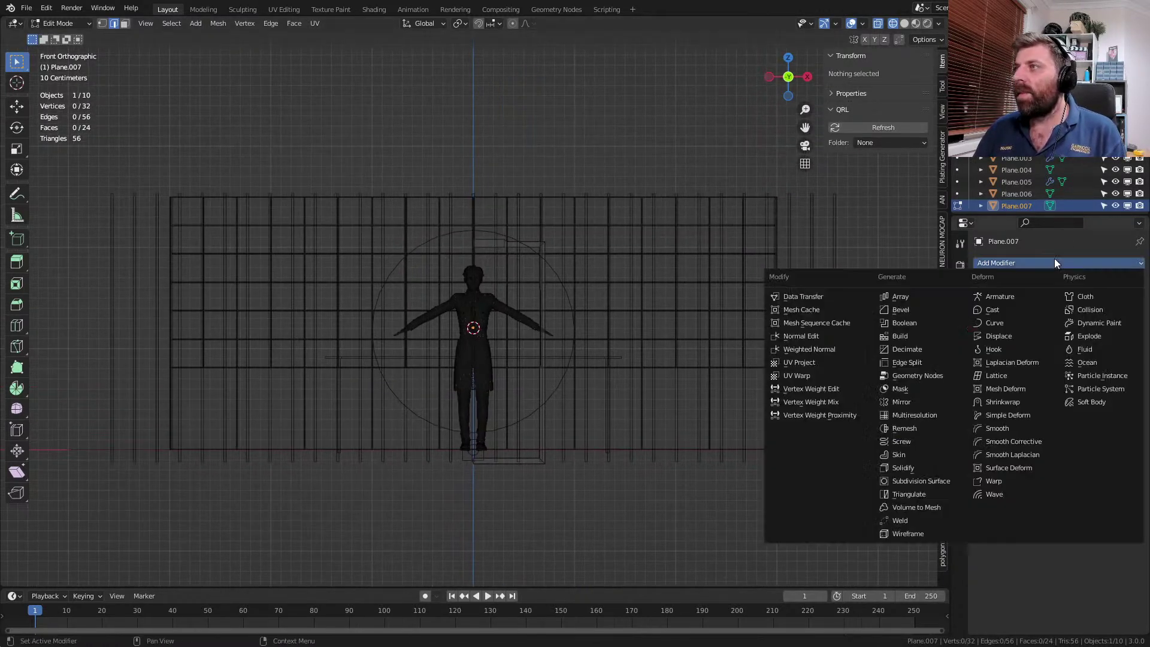
{"action": "left_click", "coordinate": [948, 401]}
{"action": "middle_click_drag", "start_coordinate": [834, 362], "coordinate": [457, 293]}
{"action": "key", "text": "Tab"}
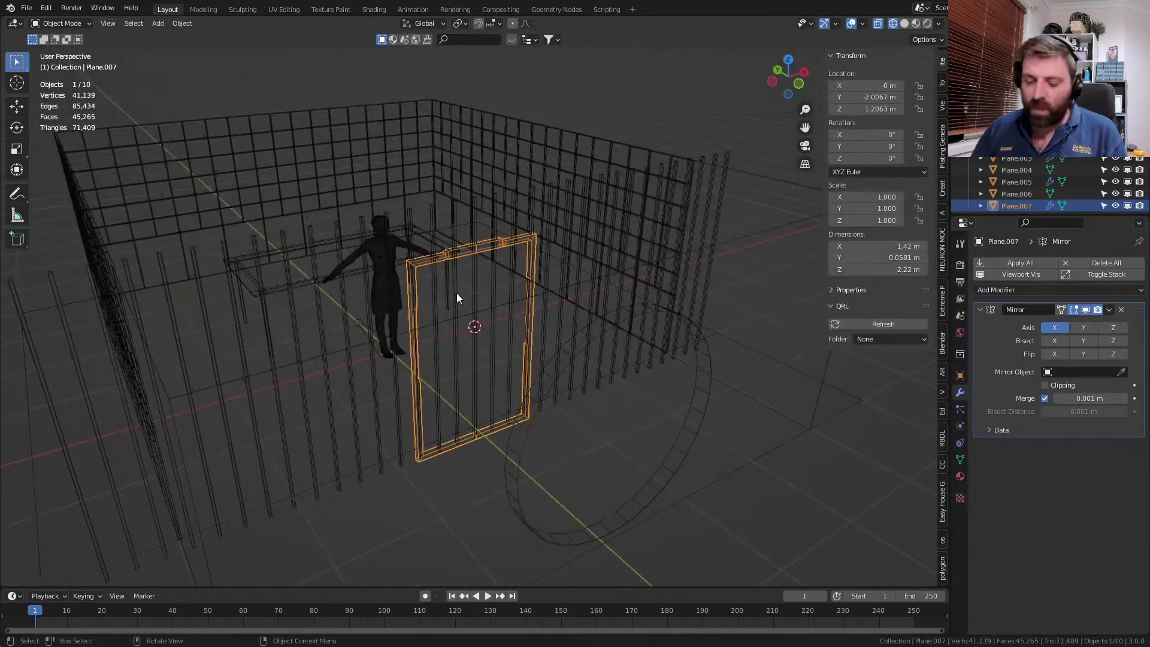
- Hide every object except the door frame and reopen its mesh for editing in solid shading
{"action": "key", "text": "ctrl+i"}
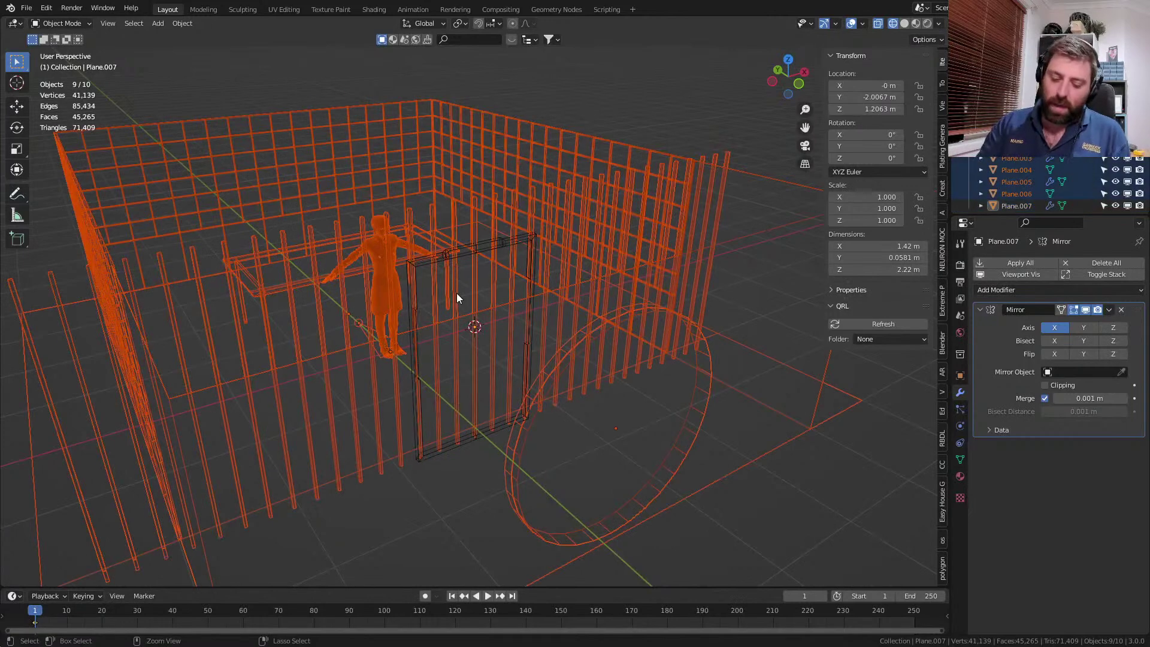
{"action": "key", "text": "h"}
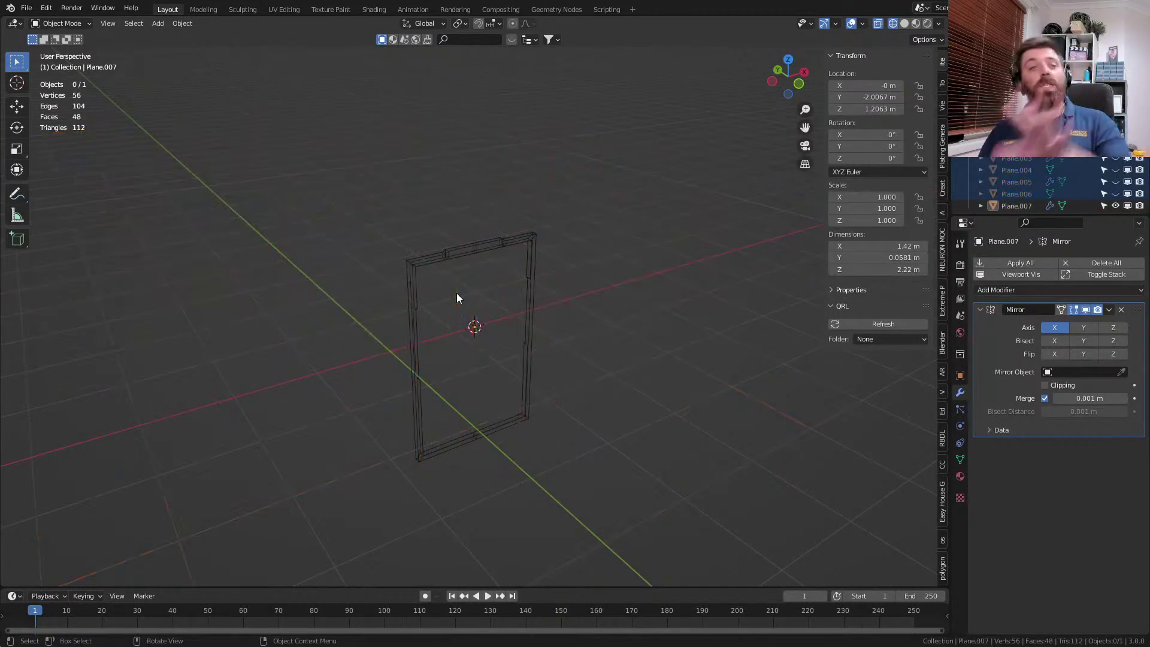
{"action": "middle_click_drag", "start_coordinate": [455, 293], "coordinate": [413, 277]}
{"action": "scroll", "coordinate": [462, 285], "scroll_direction": "up", "scroll_amount": 3}
{"action": "key", "text": "Tab"}
{"action": "mouse_move", "coordinate": [580, 290]}
{"action": "middle_mouse_down"}
{"action": "mouse_move", "coordinate": [548, 285]}
{"action": "mouse_move", "coordinate": [478, 367]}
{"action": "mouse_move", "coordinate": [536, 383]}
{"action": "mouse_move", "coordinate": [517, 382]}
{"action": "middle_mouse_up"}
{"action": "key", "text": "z"}
{"action": "left_click", "coordinate": [591, 384]}
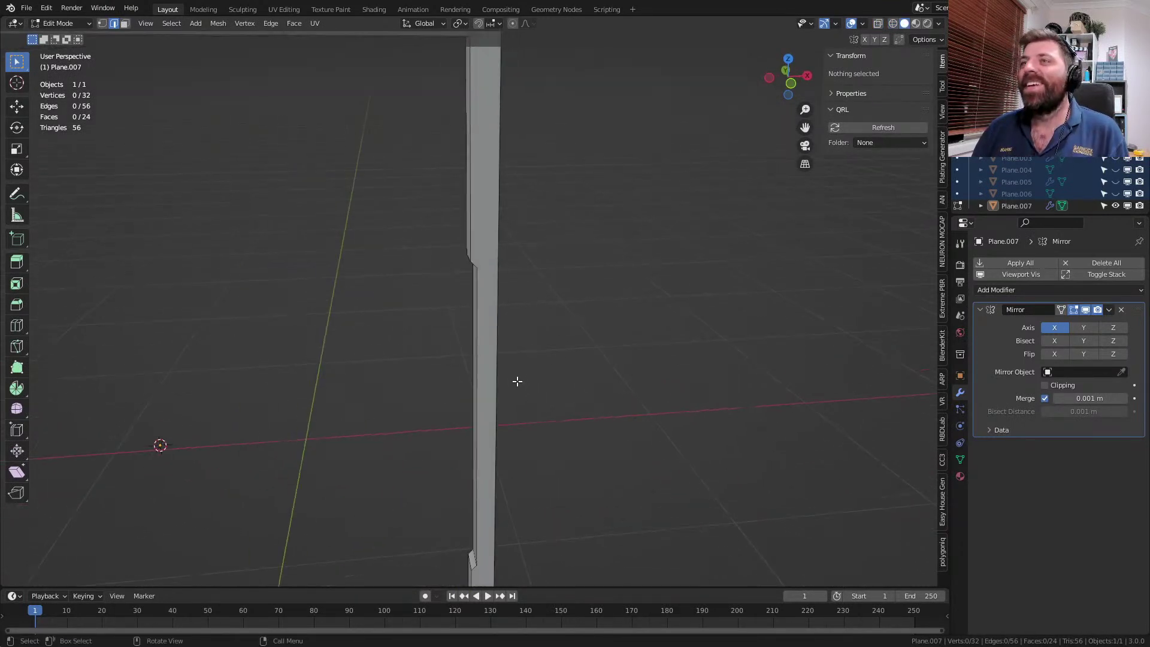
- In front wireframe view, knife a horizontal cut-through line across the side post from the upper notch's outer corner
{"action": "scroll", "coordinate": [515, 381], "scroll_direction": "up", "scroll_amount": 3}
{"action": "key", "text": "KP_3"}
{"action": "key", "text": "KP_1"}
{"action": "middle_click_drag", "start_coordinate": [462, 215], "coordinate": [492, 373], "text": "shift"}
{"action": "key", "text": "z"}
{"action": "left_click", "coordinate": [414, 372]}
{"action": "left_click", "coordinate": [489, 412]}
{"action": "middle_click_drag", "start_coordinate": [537, 434], "coordinate": [522, 426], "text": "shift"}
{"action": "key", "text": "k"}
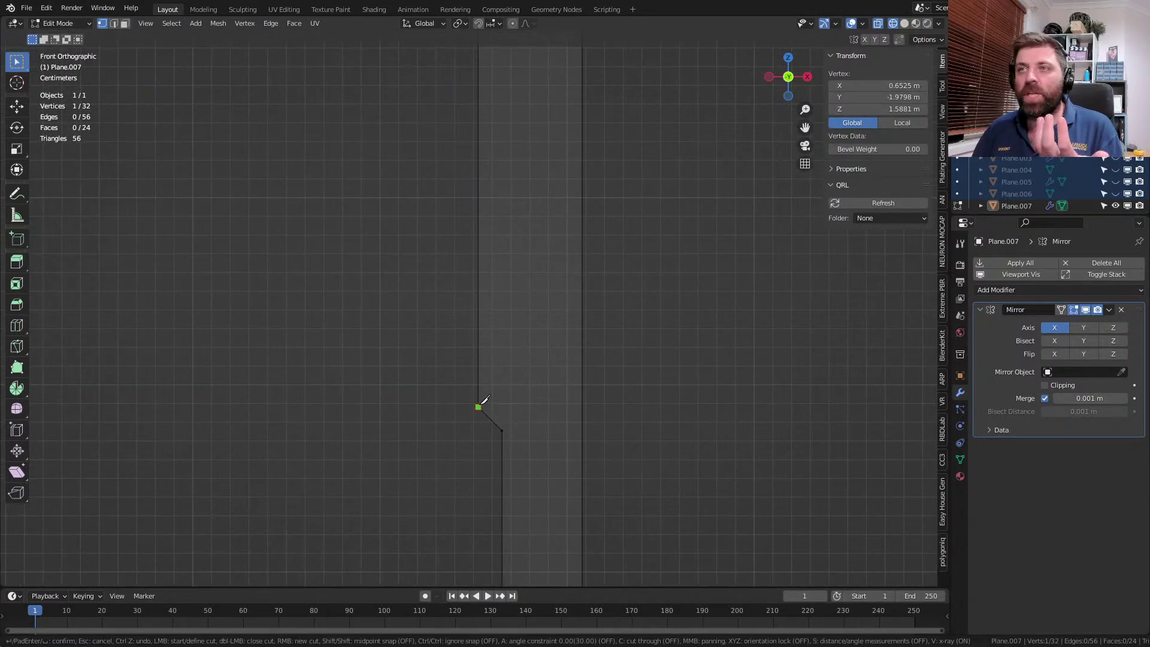
{"action": "key", "text": "c"}
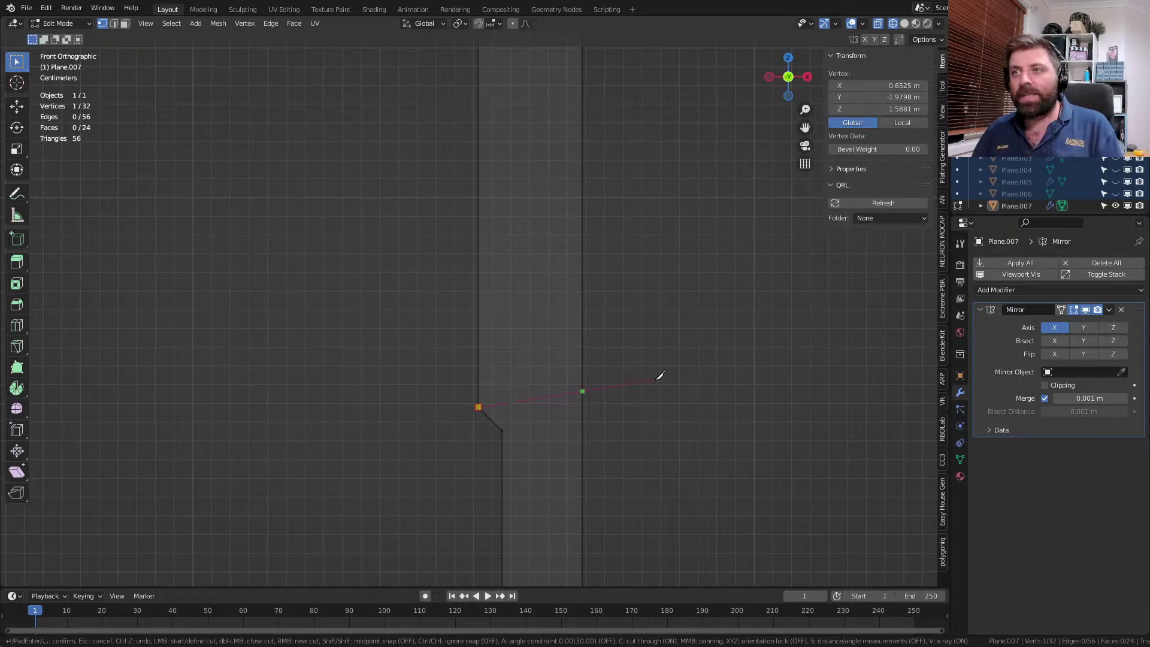
{"action": "key", "text": "a"}
{"action": "left_click", "coordinate": [675, 407]}
{"action": "key", "text": "Return"}
- Knife a second horizontal cut-through line across the post from the upper notch's inner corner
{"action": "key", "text": "k"}
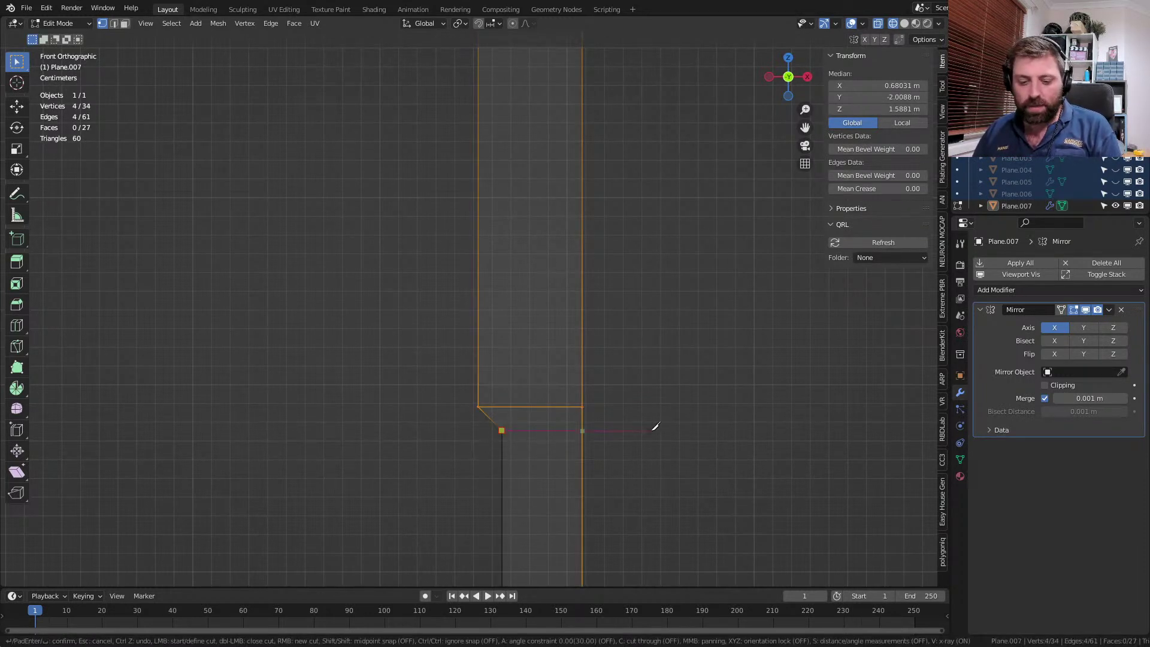
{"action": "key", "text": "a"}
{"action": "key", "text": "c"}
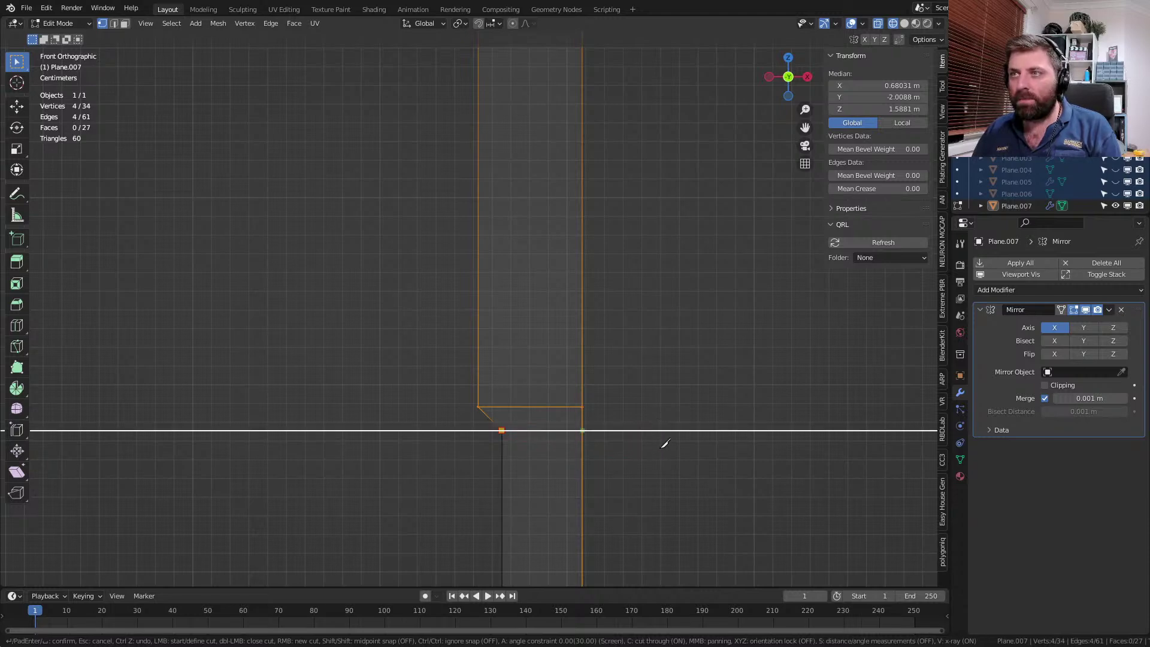
{"action": "left_click", "coordinate": [677, 444]}
{"action": "key", "text": "Return"}
- Knife a horizontal cut-through line across the post from the lower notch's inner corner
{"action": "scroll", "coordinate": [665, 474], "scroll_direction": "down", "scroll_amount": 5}
{"action": "middle_click_drag", "start_coordinate": [651, 480], "coordinate": [629, 131], "text": "shift"}
{"action": "scroll", "coordinate": [617, 288], "scroll_direction": "up", "scroll_amount": 6}
{"action": "middle_click_drag", "start_coordinate": [583, 468], "coordinate": [562, 248], "text": "shift"}
{"action": "scroll", "coordinate": [562, 249], "scroll_direction": "down", "scroll_amount": 5}
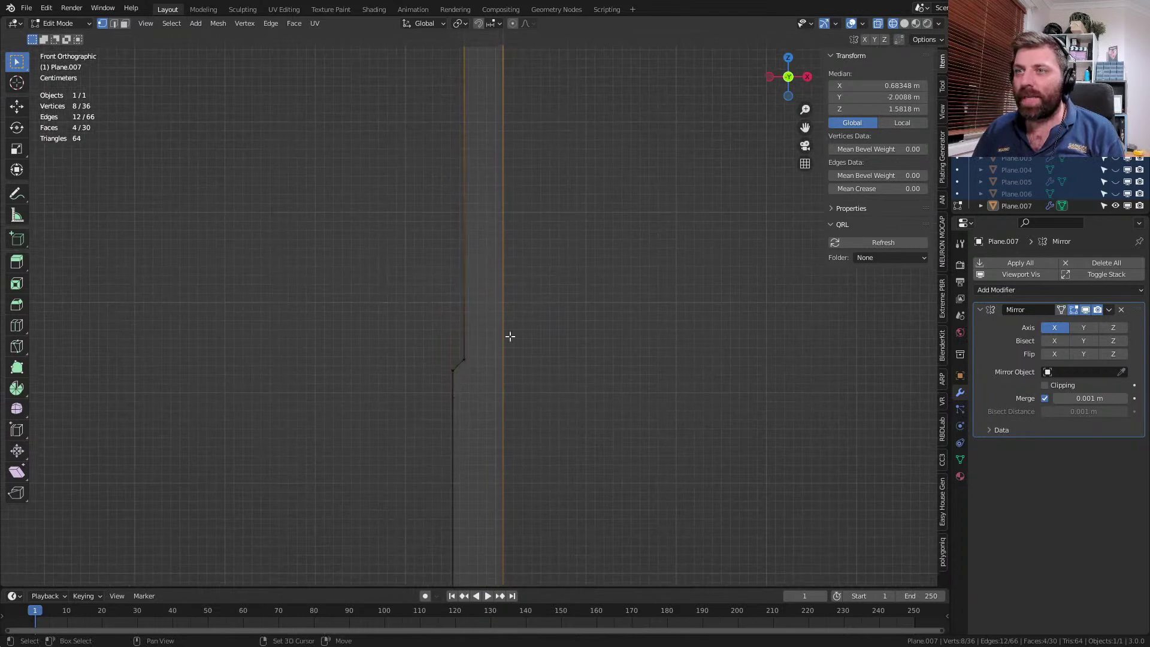
{"action": "left_click", "coordinate": [469, 362]}
{"action": "key", "text": "k"}
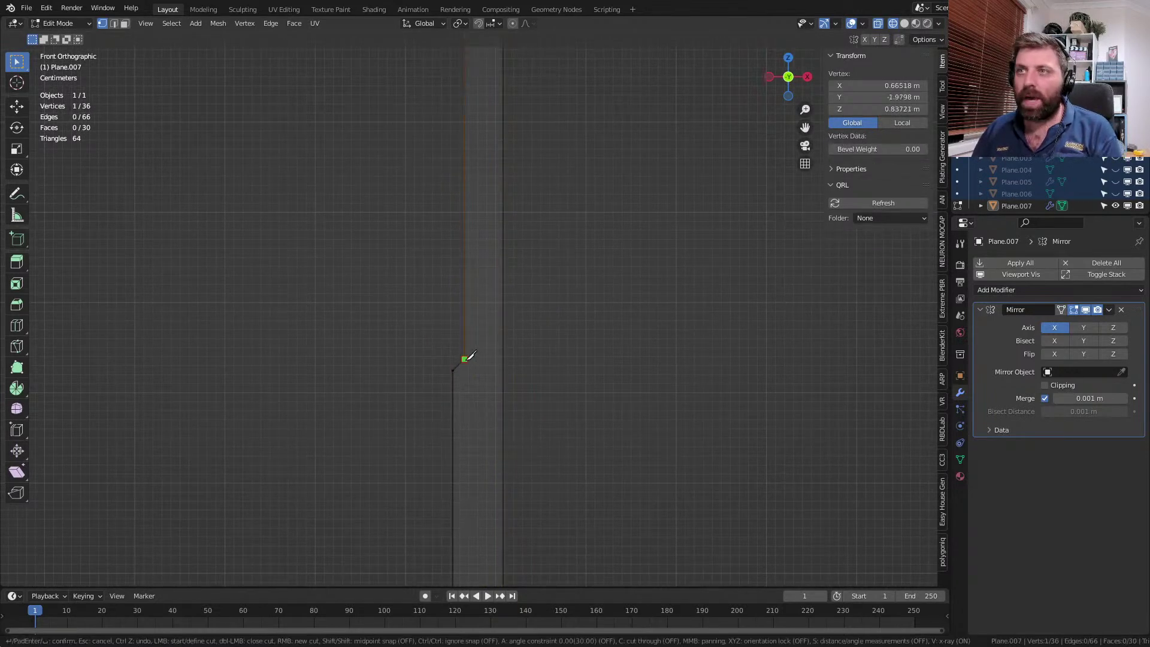
{"action": "key", "text": "a"}
{"action": "left_click", "coordinate": [619, 359]}
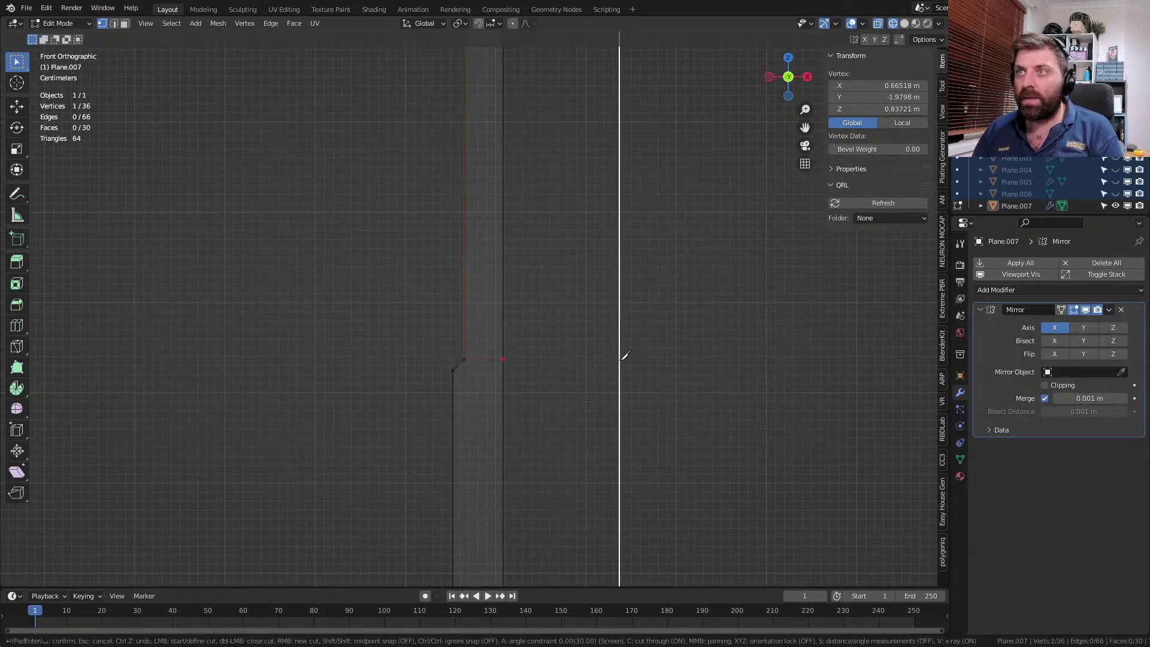
{"action": "key", "text": "Return"}
- Knife a horizontal cut across the post from the lower notch's outer corner
{"action": "key", "text": "k"}
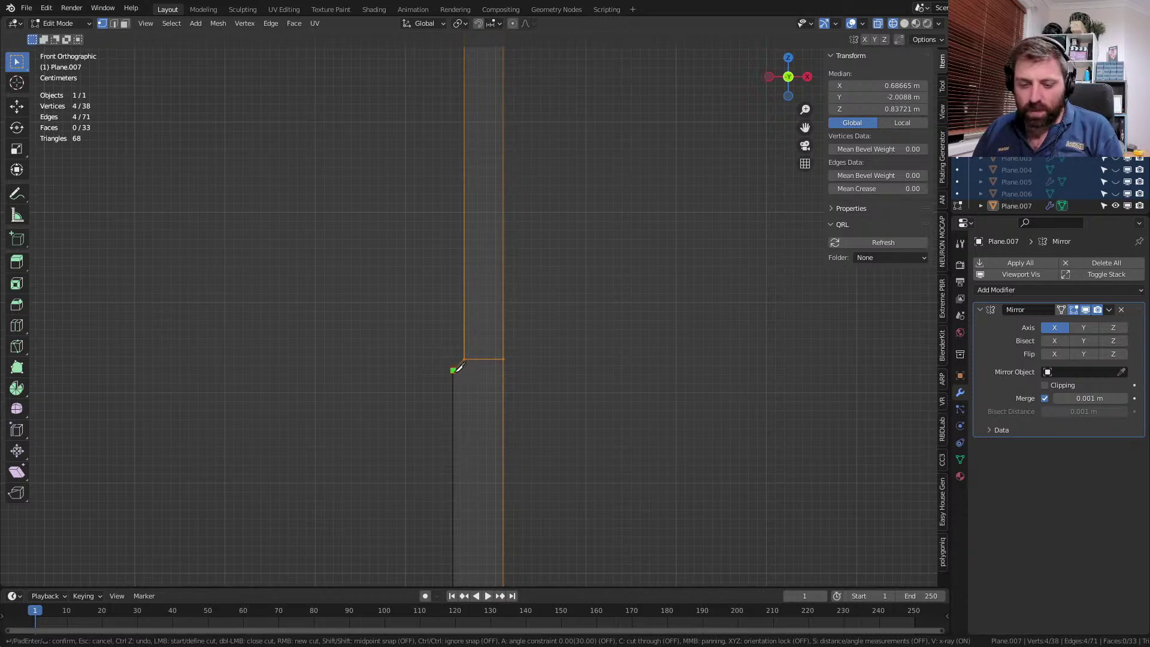
{"action": "key", "text": "x"}
{"action": "left_click", "coordinate": [588, 369]}
{"action": "key", "text": "Return"}
{"action": "scroll", "coordinate": [502, 413], "scroll_direction": "down", "scroll_amount": 2}
{"action": "middle_click_drag", "start_coordinate": [502, 414], "coordinate": [510, 348]}
{"action": "key", "text": "ctrl+r"}
{"action": "key", "text": "Escape"}
{"action": "scroll", "coordinate": [503, 359], "scroll_direction": "down", "scroll_amount": 4}
{"action": "scroll", "coordinate": [506, 358], "scroll_direction": "up", "scroll_amount": 2}
{"action": "key", "text": "ctrl+r"}
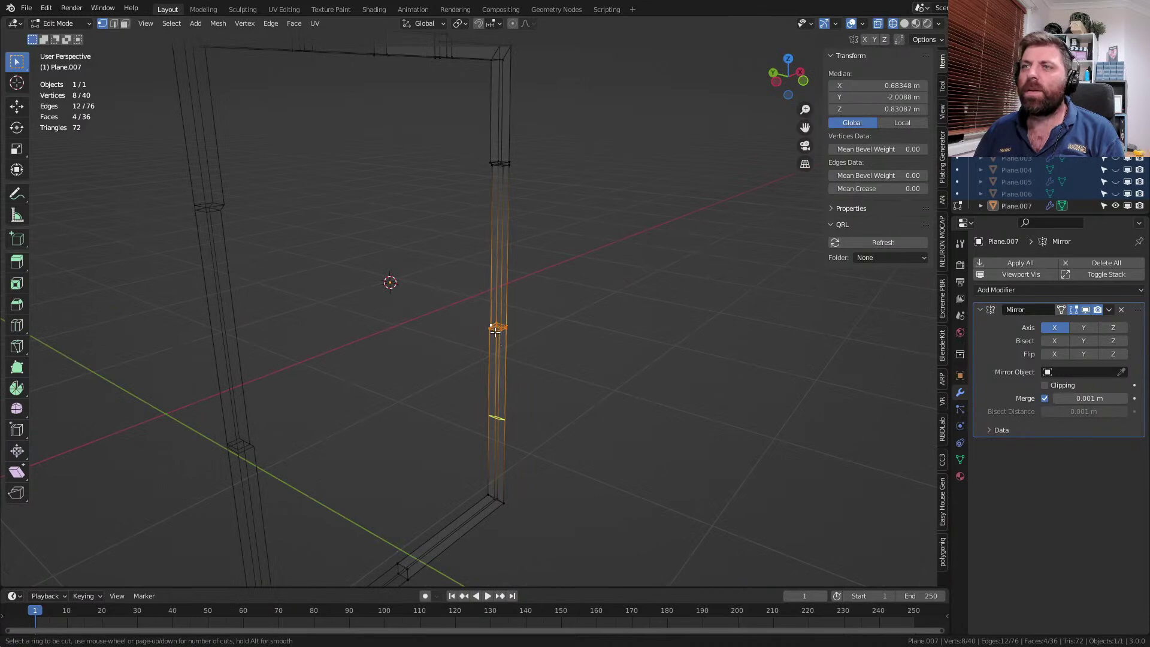
{"action": "key", "text": "Escape"}
{"action": "middle_click_drag", "start_coordinate": [565, 297], "coordinate": [563, 335]}
{"action": "scroll", "coordinate": [534, 447], "scroll_direction": "up", "scroll_amount": 4}
{"action": "scroll", "coordinate": [533, 447], "scroll_direction": "down", "scroll_amount": 3}
{"action": "middle_click_drag", "start_coordinate": [526, 203], "coordinate": [459, 501]}
{"action": "left_click", "coordinate": [407, 469]}
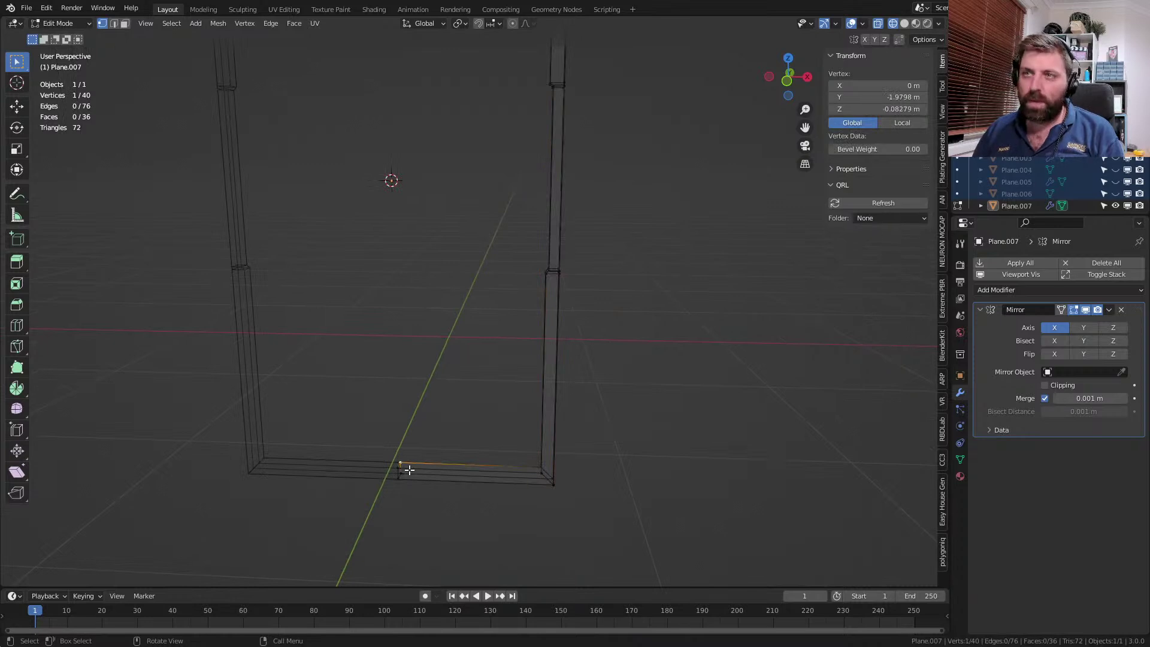
{"action": "mouse_move", "coordinate": [384, 482]}
{"action": "middle_mouse_down"}
{"action": "mouse_move", "coordinate": [398, 375]}
{"action": "mouse_move", "coordinate": [321, 364]}
{"action": "mouse_move", "coordinate": [462, 457]}
{"action": "middle_mouse_up"}
- In solid shading, duplicate the long recessed inner face between the post's two notches in place
{"action": "key", "text": "Tab"}
{"action": "key", "text": "z"}
{"action": "left_click", "coordinate": [515, 288]}
{"action": "key", "text": "Tab"}
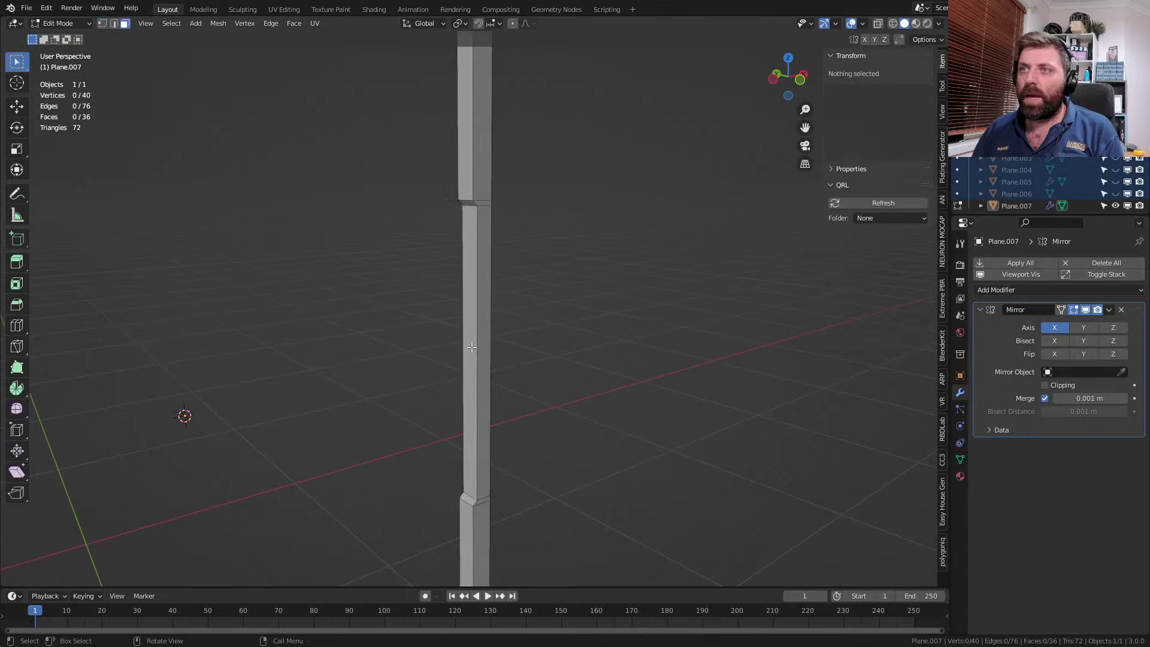
{"action": "key", "text": "3"}
{"action": "left_click", "coordinate": [490, 376]}
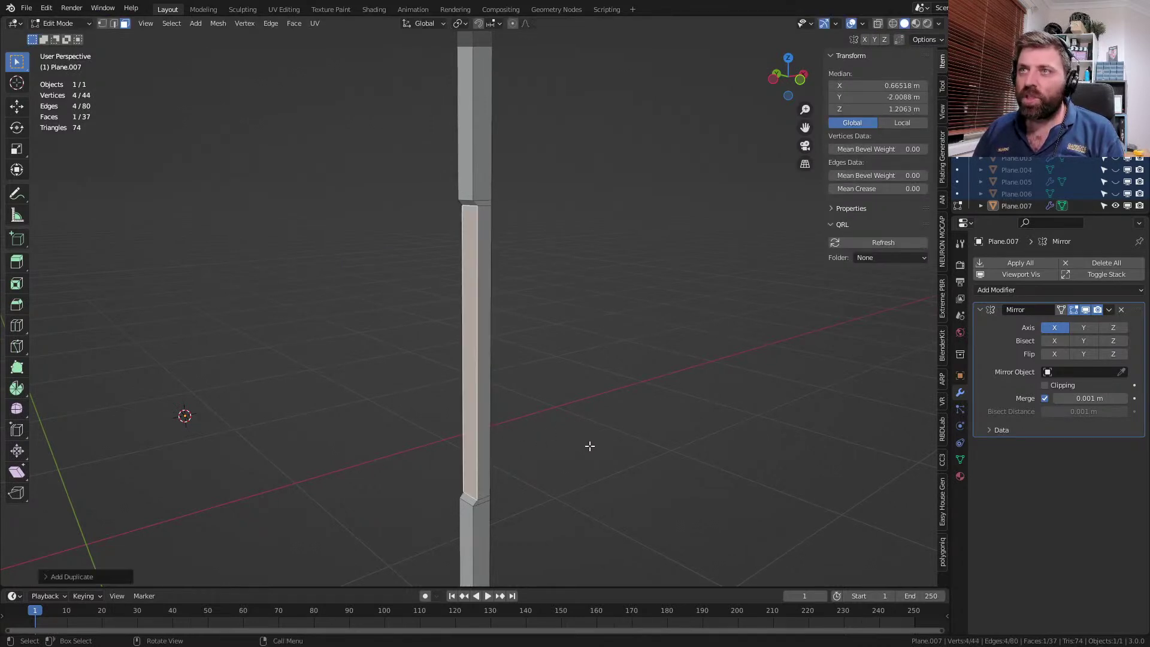
{"action": "middle_click_drag", "start_coordinate": [583, 447], "coordinate": [681, 465]}
{"action": "key", "text": "shift+d"}
{"action": "right_click", "coordinate": [661, 462]}
- Scale the duplicated face narrower along Y and lengthen it along Z
{"action": "key", "text": "s"}
{"action": "key", "text": "y"}
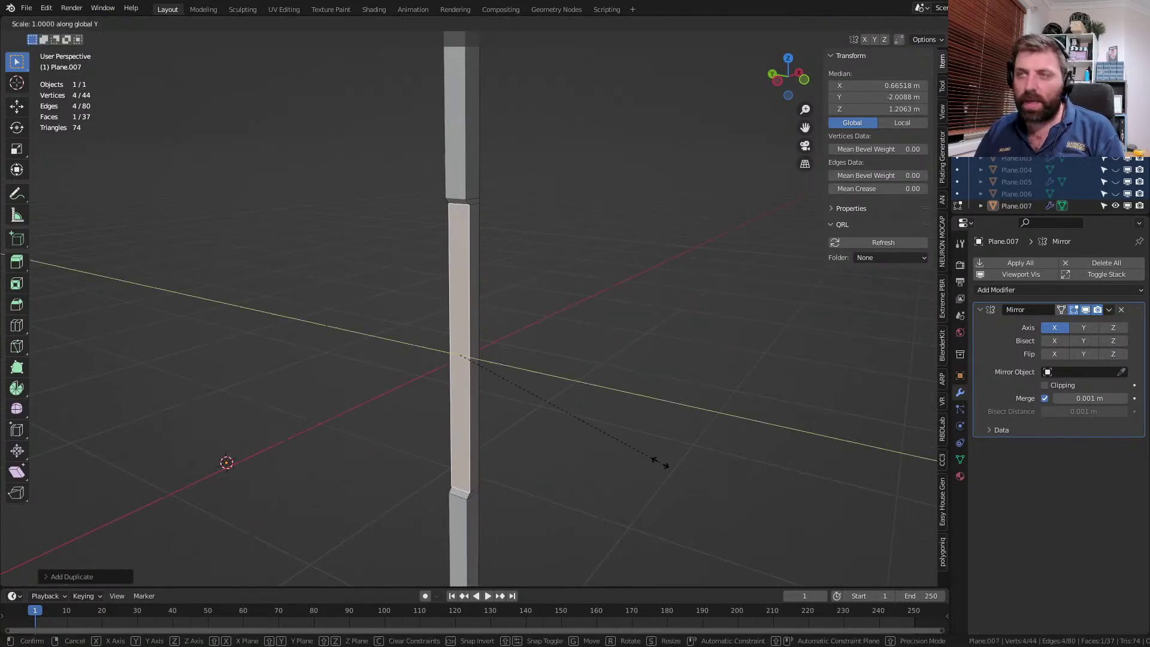
{"action": "left_click", "coordinate": [601, 430]}
{"action": "key", "text": "s"}
{"action": "key", "text": "z"}
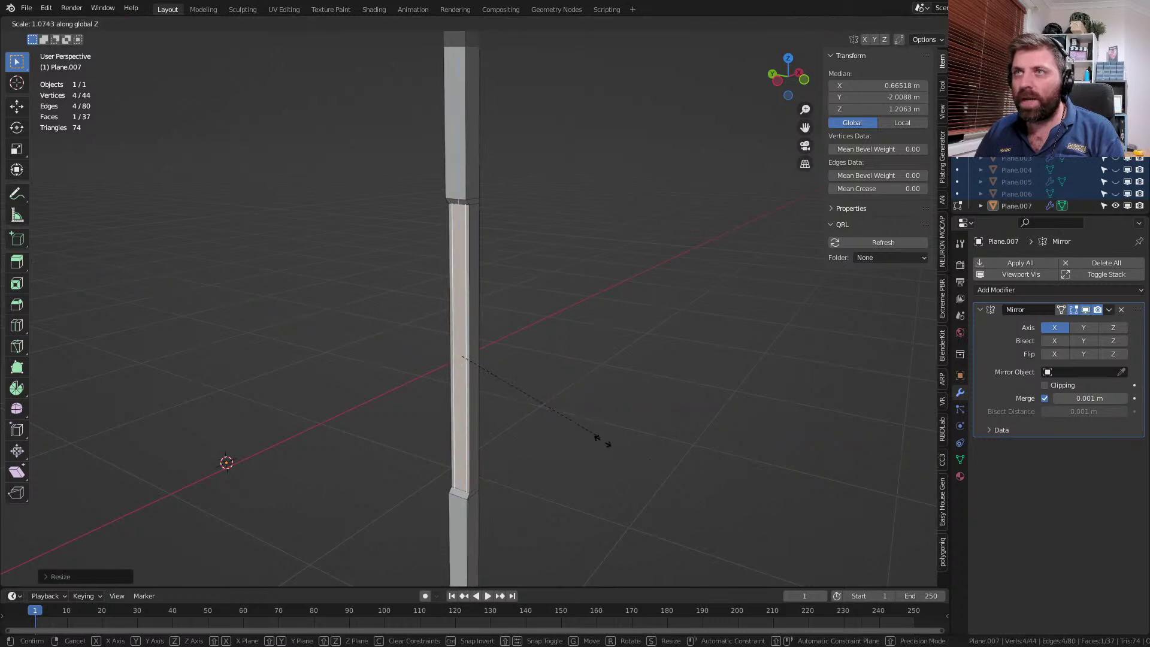
{"action": "left_click", "coordinate": [644, 495]}
- Move the duplicated strip about 0.008 m along negative X, extrude it into a raised strip and leave Edit Mode
{"action": "middle_click_drag", "start_coordinate": [639, 493], "coordinate": [559, 426]}
{"action": "scroll", "coordinate": [569, 470], "scroll_direction": "up", "scroll_amount": 2}
{"action": "key", "text": "g"}
{"action": "key", "text": "x"}
{"action": "left_click", "coordinate": [513, 440]}
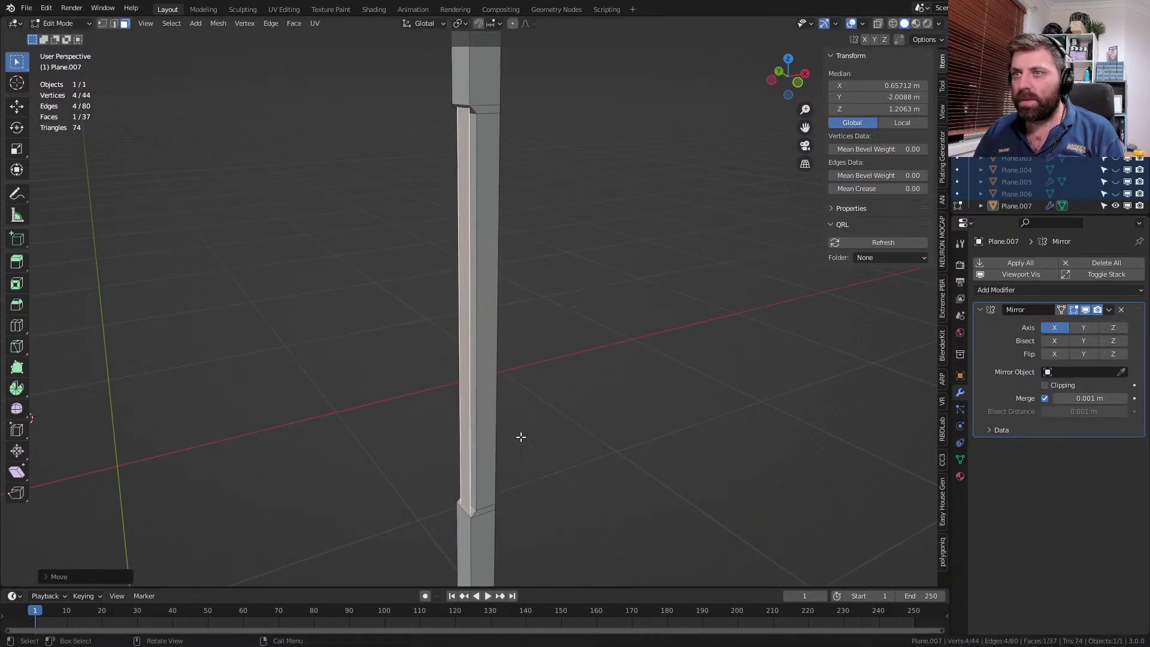
{"action": "key", "text": "e"}
{"action": "left_click", "coordinate": [574, 421]}
{"action": "key", "text": "Tab"}
- Exit Local View to bring back the rest of the room around the door frame
{"action": "scroll", "coordinate": [579, 435], "scroll_direction": "down", "scroll_amount": 6}
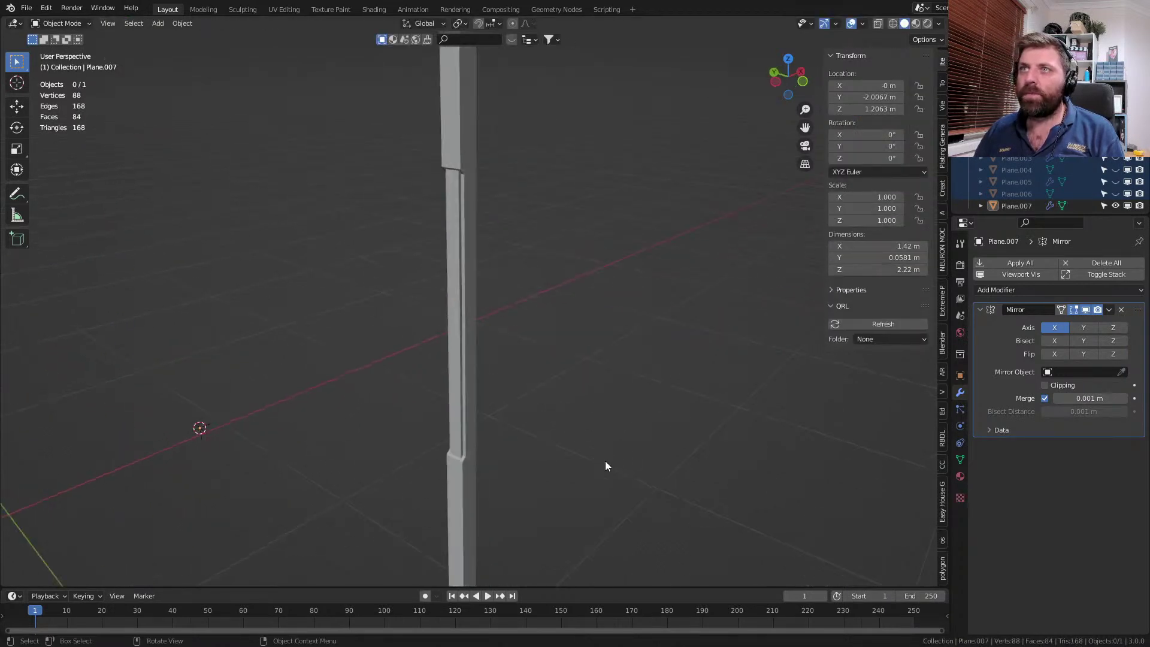
{"action": "scroll", "coordinate": [603, 474], "scroll_direction": "up", "scroll_amount": 3}
{"action": "middle_click_drag", "start_coordinate": [588, 455], "coordinate": [533, 429]}
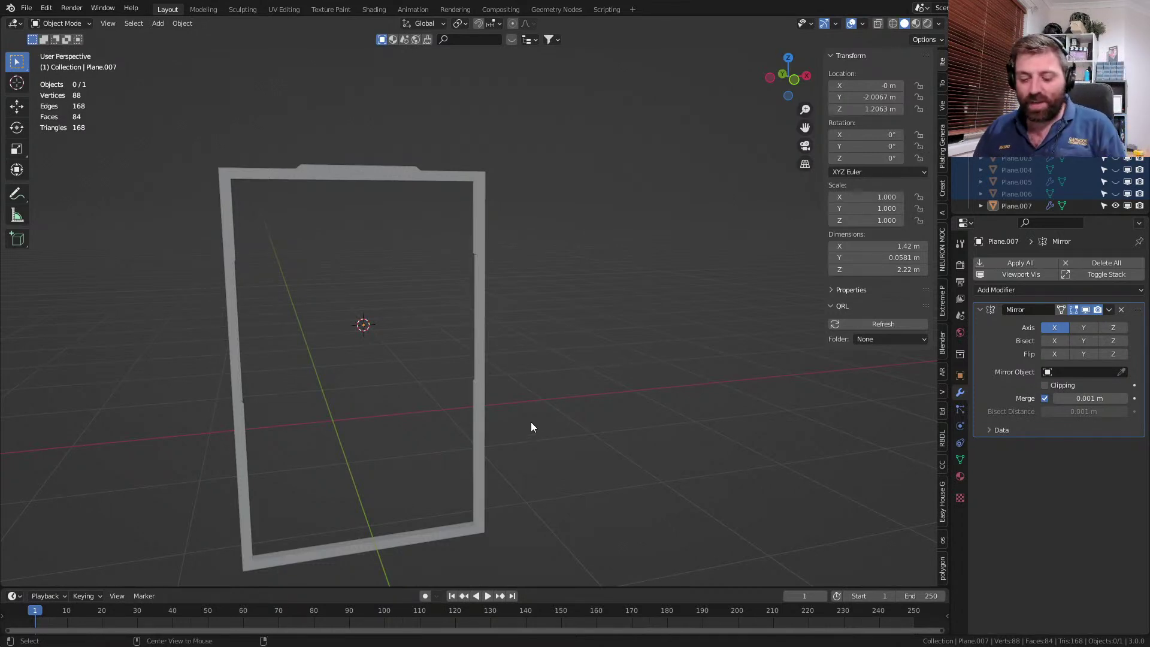
{"action": "key", "text": "KP_Divide"}
{"action": "middle_click_drag", "start_coordinate": [538, 383], "coordinate": [408, 369]}
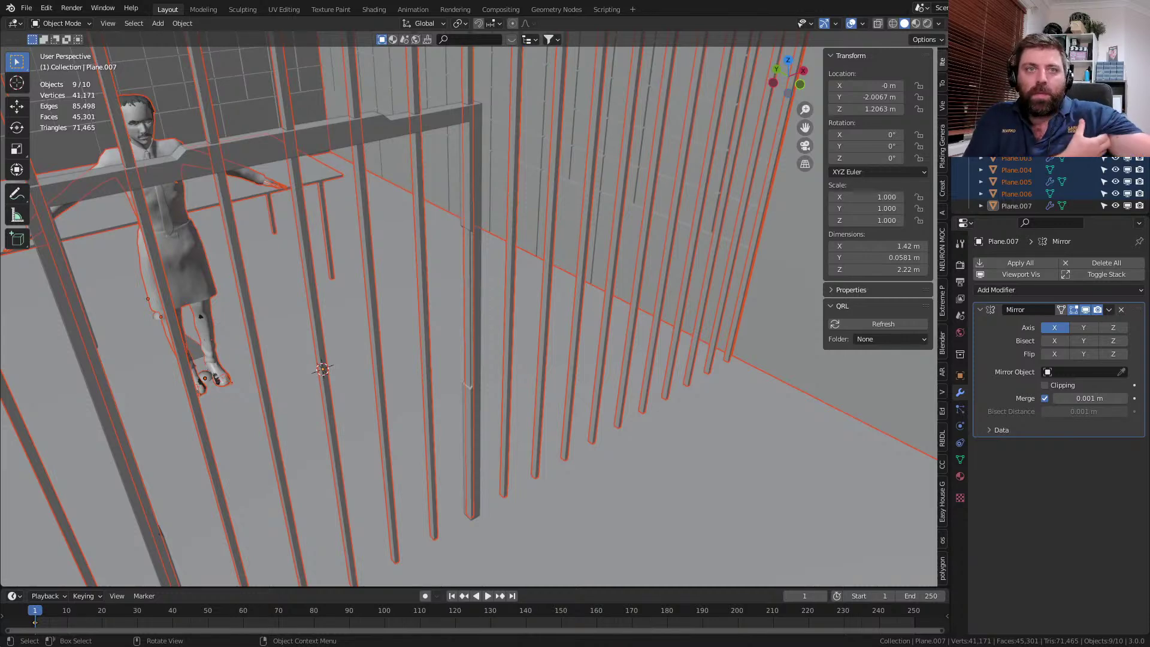
{"action": "middle_click_drag", "start_coordinate": [455, 235], "coordinate": [572, 130]}
{"action": "key", "text": "Tab"}
{"action": "left_click", "coordinate": [572, 138]}
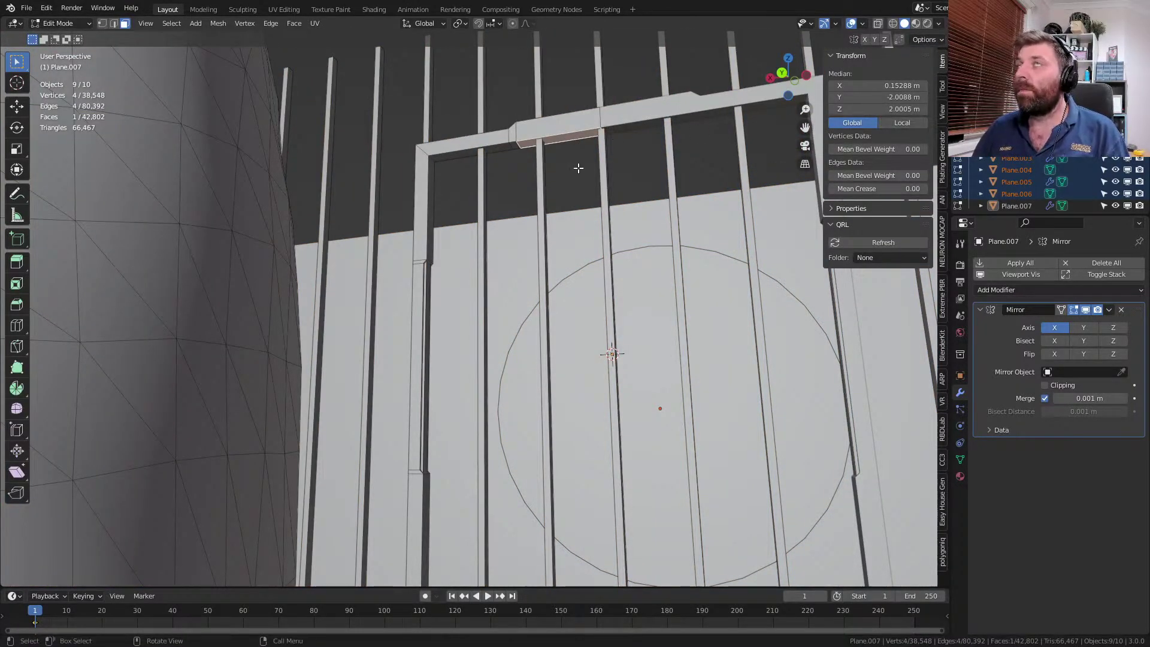
{"action": "key", "text": "a"}
{"action": "key", "text": "alt+a"}
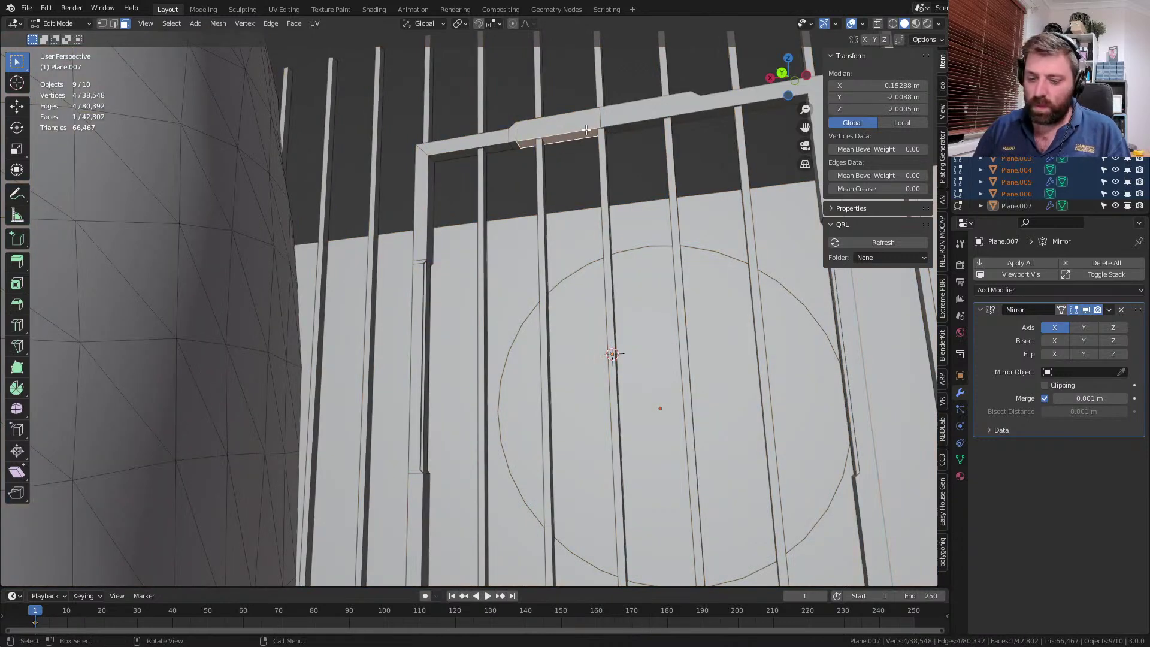
{"action": "key", "text": "Tab"}
- Select only the door frame, move its whole mesh up 0.04 m along Z in Edit Mode, and return to Object Mode
{"action": "left_click", "coordinate": [586, 130]}
{"action": "key", "text": "Tab"}
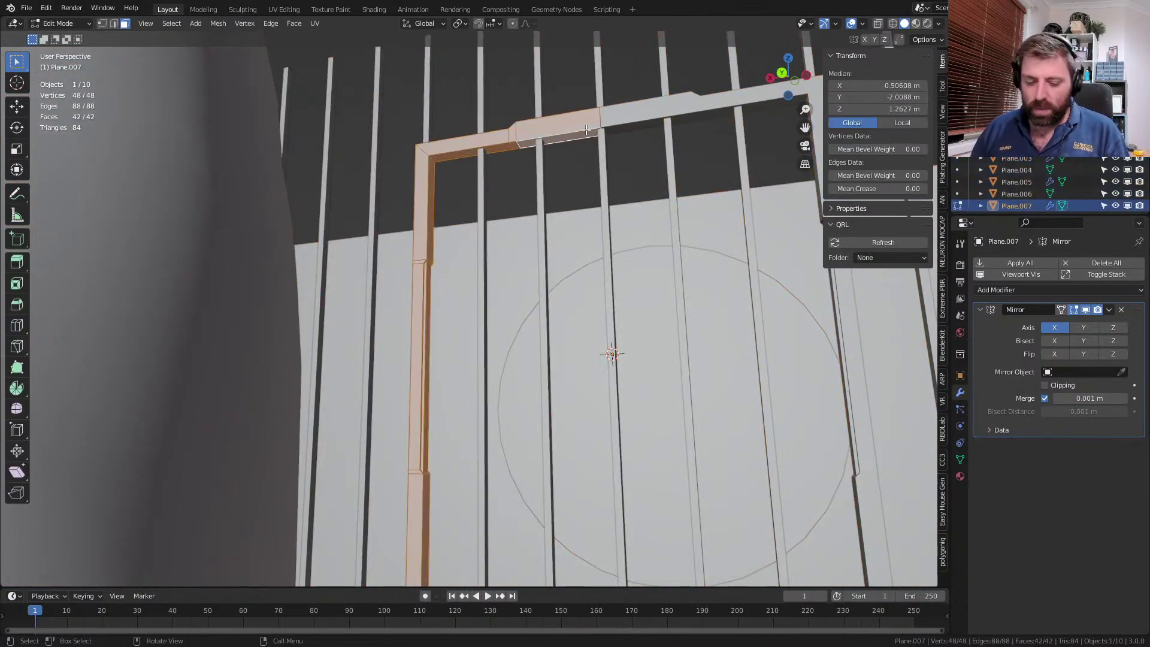
{"action": "key", "text": "g"}
{"action": "key", "text": "z"}
{"action": "key", "text": "period"}
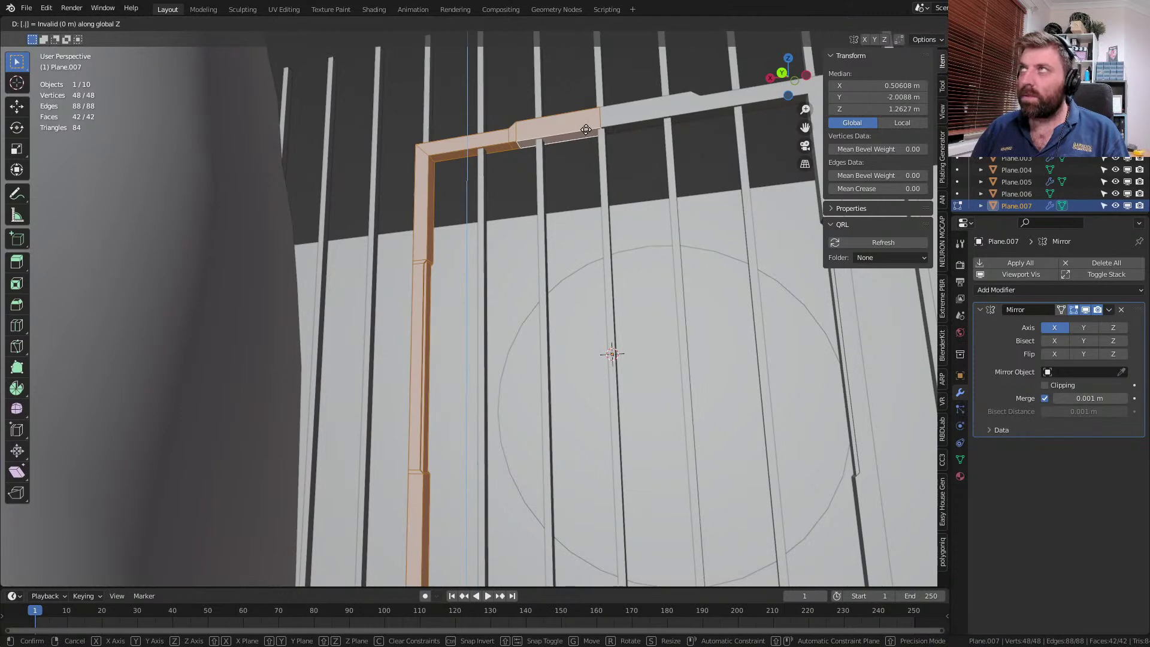
{"action": "type", "text": "04"}
{"action": "key", "text": "Return"}
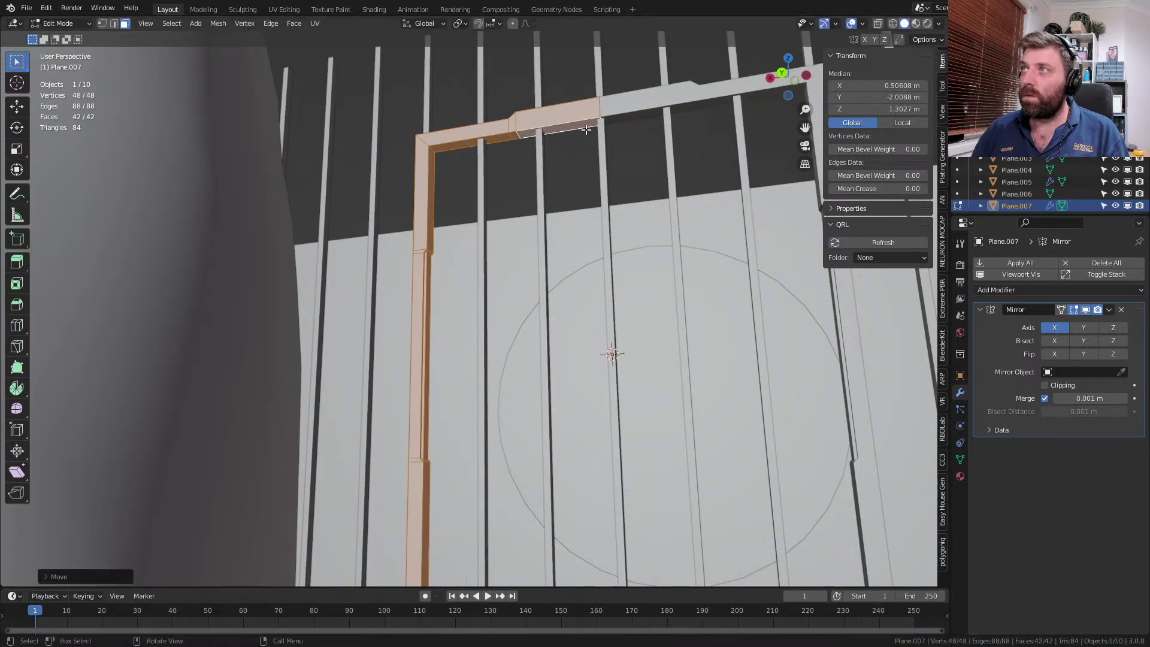
{"action": "left_click", "coordinate": [585, 124]}
{"action": "middle_click_drag", "start_coordinate": [542, 207], "coordinate": [580, 372]}
{"action": "scroll", "coordinate": [514, 226], "scroll_direction": "down", "scroll_amount": 5}
{"action": "key", "text": "Tab"}
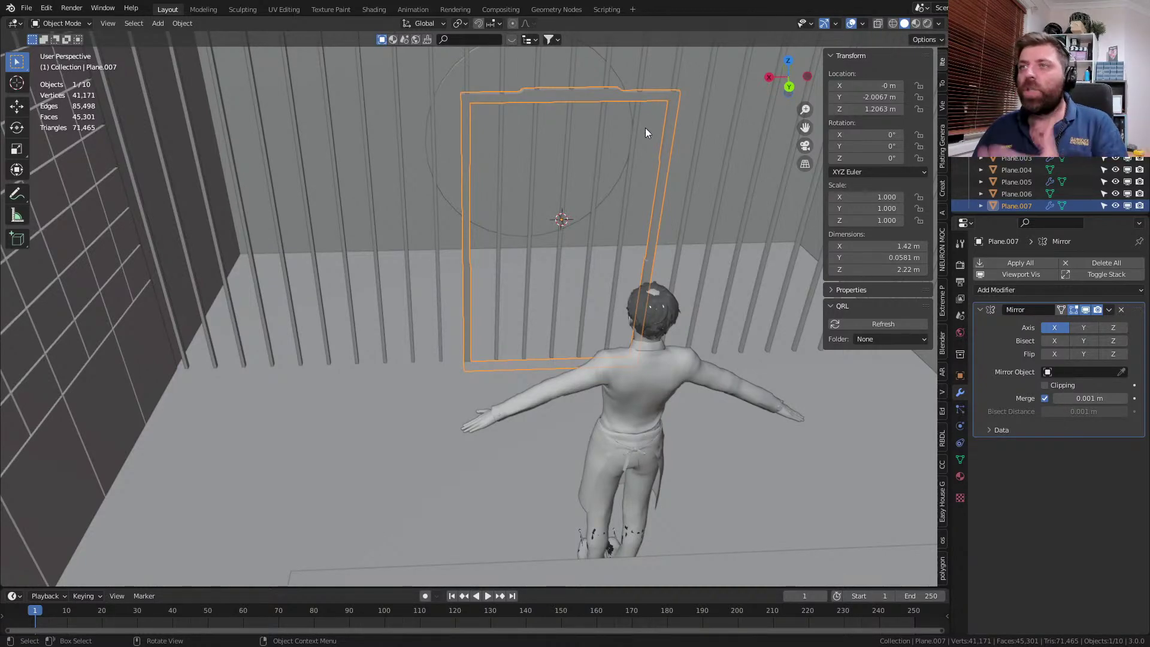
- Open the vertical bars' mesh for editing, select all of it and scale it up slightly
{"action": "middle_click_drag", "start_coordinate": [610, 226], "coordinate": [556, 180]}
{"action": "left_click", "coordinate": [570, 240]}
{"action": "key", "text": "Tab"}
{"action": "middle_click_drag", "start_coordinate": [557, 94], "coordinate": [483, 216]}
{"action": "key", "text": "Tab"}
{"action": "key", "text": "Tab"}
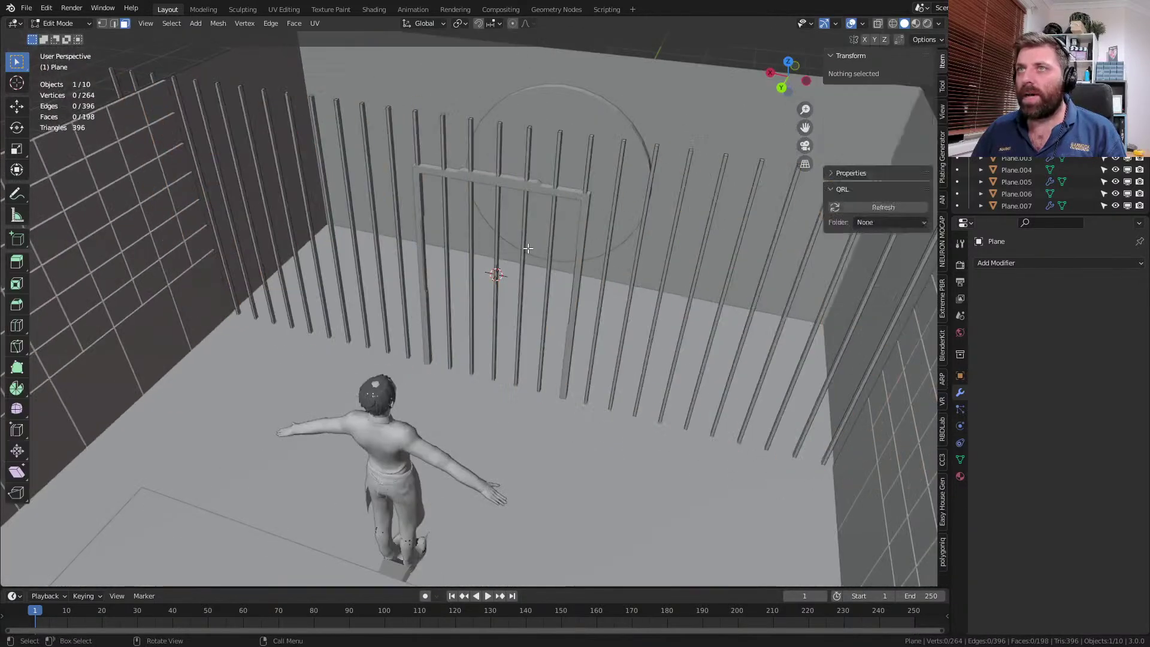
{"action": "middle_click_drag", "start_coordinate": [527, 249], "coordinate": [583, 232]}
{"action": "scroll", "coordinate": [583, 231], "scroll_direction": "up", "scroll_amount": 4}
{"action": "key", "text": "a"}
{"action": "key", "text": "s"}
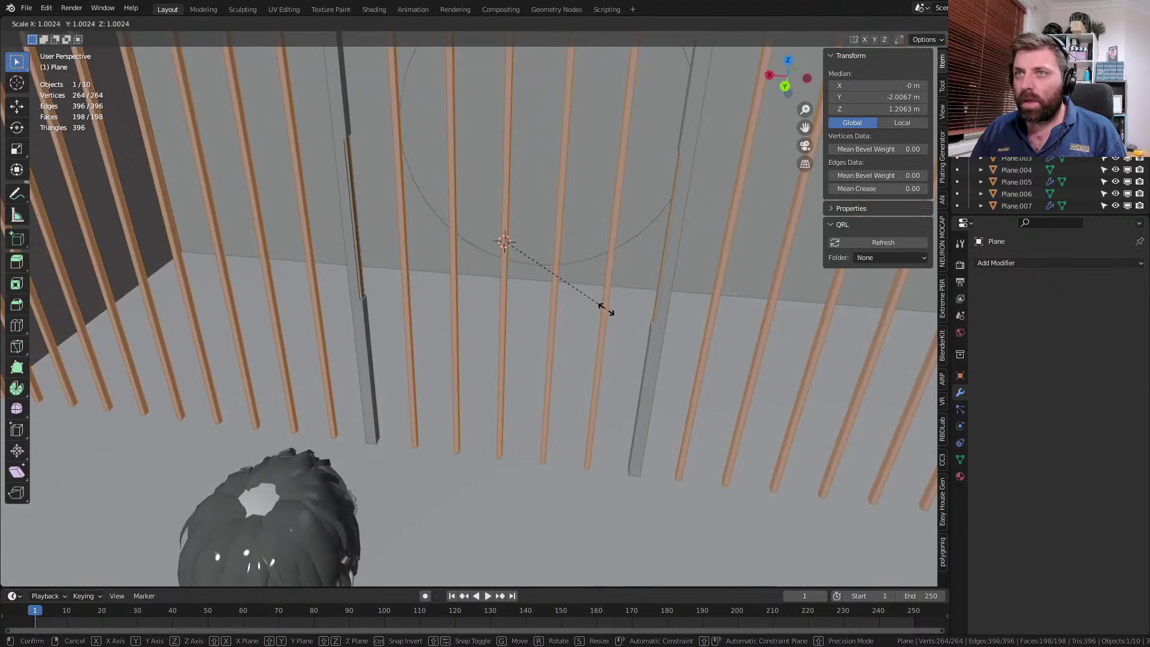
{"action": "left_click", "coordinate": [647, 314]}
{"action": "middle_click_drag", "start_coordinate": [647, 314], "coordinate": [677, 164]}
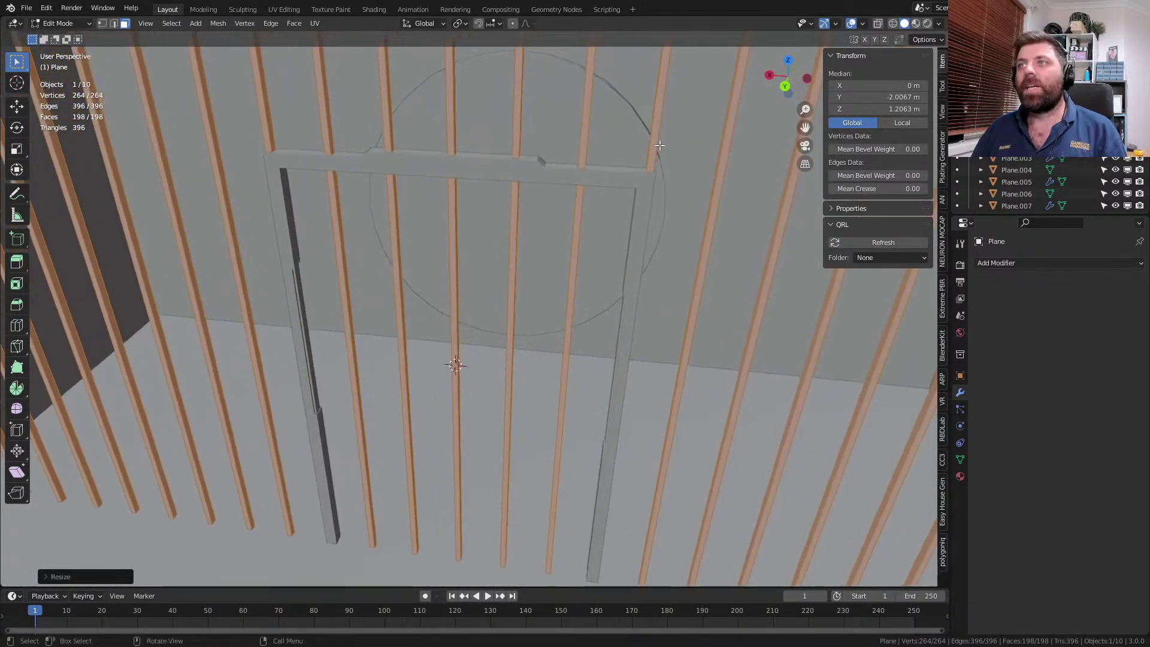
- In right wireframe view, box-select the top end faces of all the bars and delete the faces
{"action": "middle_click_drag", "start_coordinate": [632, 424], "coordinate": [561, 381]}
{"action": "key", "text": "KP_3"}
{"action": "key", "text": "z"}
{"action": "left_click", "coordinate": [497, 384]}
{"action": "scroll", "coordinate": [497, 384], "scroll_direction": "down", "scroll_amount": 2}
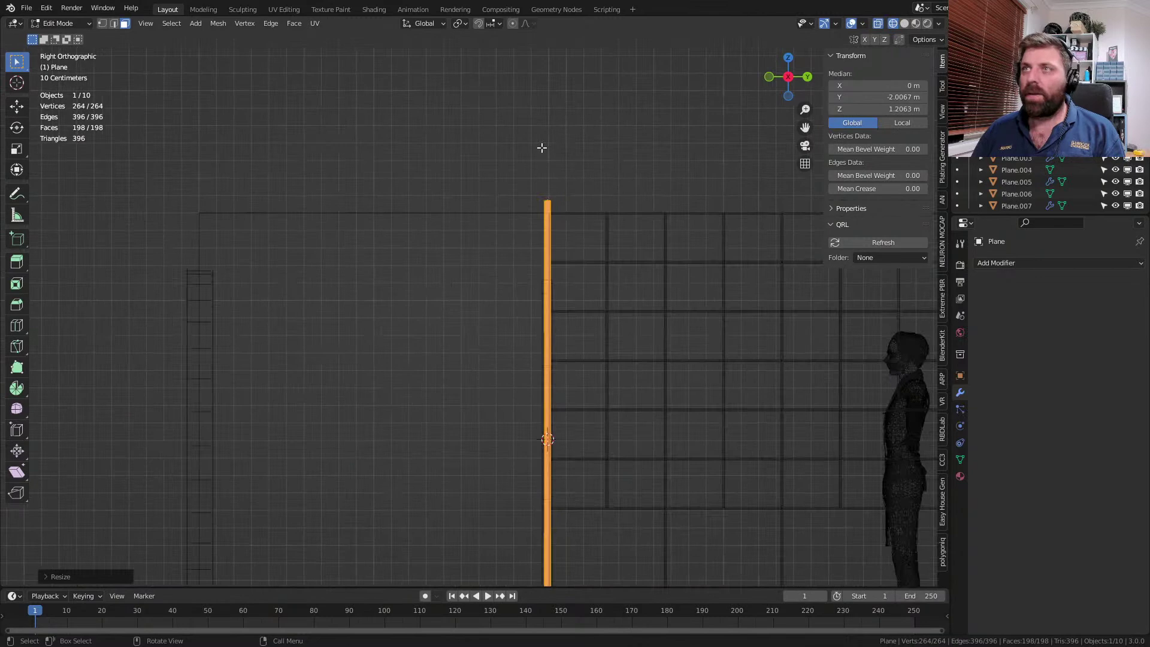
{"action": "left_click", "coordinate": [575, 176]}
{"action": "left_click_drag", "start_coordinate": [576, 179], "coordinate": [494, 206]}
{"action": "key", "text": "z"}
{"action": "left_click", "coordinate": [420, 206]}
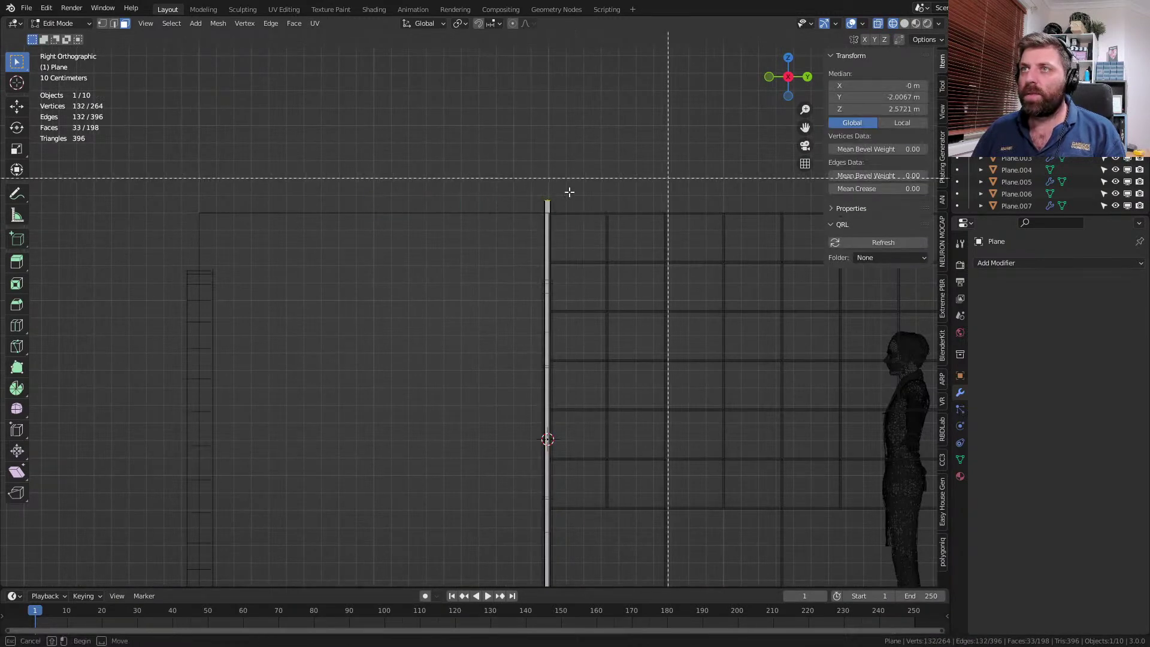
{"action": "key", "text": "x"}
{"action": "left_click", "coordinate": [475, 199]}
- Box-select the bottom end faces of all the bars and delete them
{"action": "middle_click_drag", "start_coordinate": [579, 367], "coordinate": [508, 99], "text": "shift"}
{"action": "left_click", "coordinate": [470, 406]}
{"action": "key", "text": "b"}
{"action": "left_click_drag", "start_coordinate": [514, 404], "coordinate": [317, 442]}
{"action": "key", "text": "x"}
{"action": "left_click", "coordinate": [454, 425]}
- Select the entire bar mesh, switch to top view and set the transform pivot point to Individual Origins
{"action": "middle_click_drag", "start_coordinate": [454, 410], "coordinate": [596, 441]}
{"action": "key", "text": "a"}
{"action": "middle_click_drag", "start_coordinate": [663, 452], "coordinate": [495, 343]}
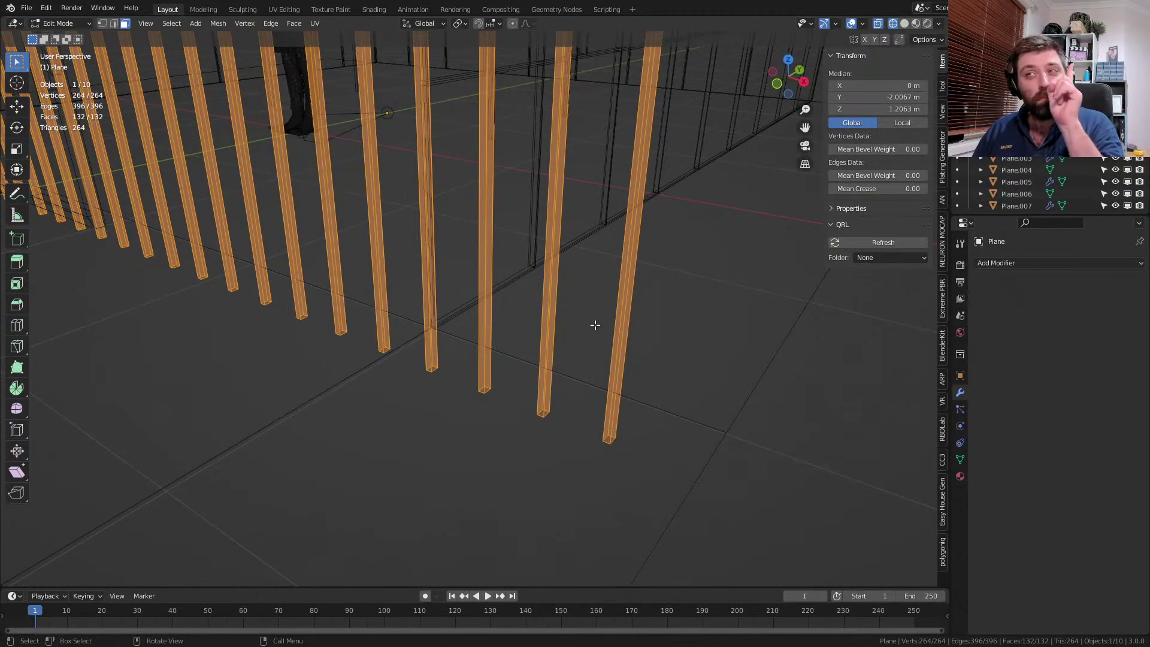
{"action": "middle_click_drag", "start_coordinate": [568, 271], "coordinate": [585, 378]}
{"action": "key", "text": "KP_7"}
{"action": "middle_click_drag", "start_coordinate": [609, 425], "coordinate": [233, 230], "text": "shift"}
{"action": "scroll", "coordinate": [419, 384], "scroll_direction": "up", "scroll_amount": 5}
{"action": "middle_click_drag", "start_coordinate": [209, 352], "coordinate": [477, 390], "text": "shift"}
{"action": "scroll", "coordinate": [713, 317], "scroll_direction": "up", "scroll_amount": 6}
{"action": "scroll", "coordinate": [473, 391], "scroll_direction": "up", "scroll_amount": 5}
{"action": "middle_click_drag", "start_coordinate": [184, 390], "coordinate": [452, 244], "text": "shift"}
{"action": "left_click", "coordinate": [465, 23]}
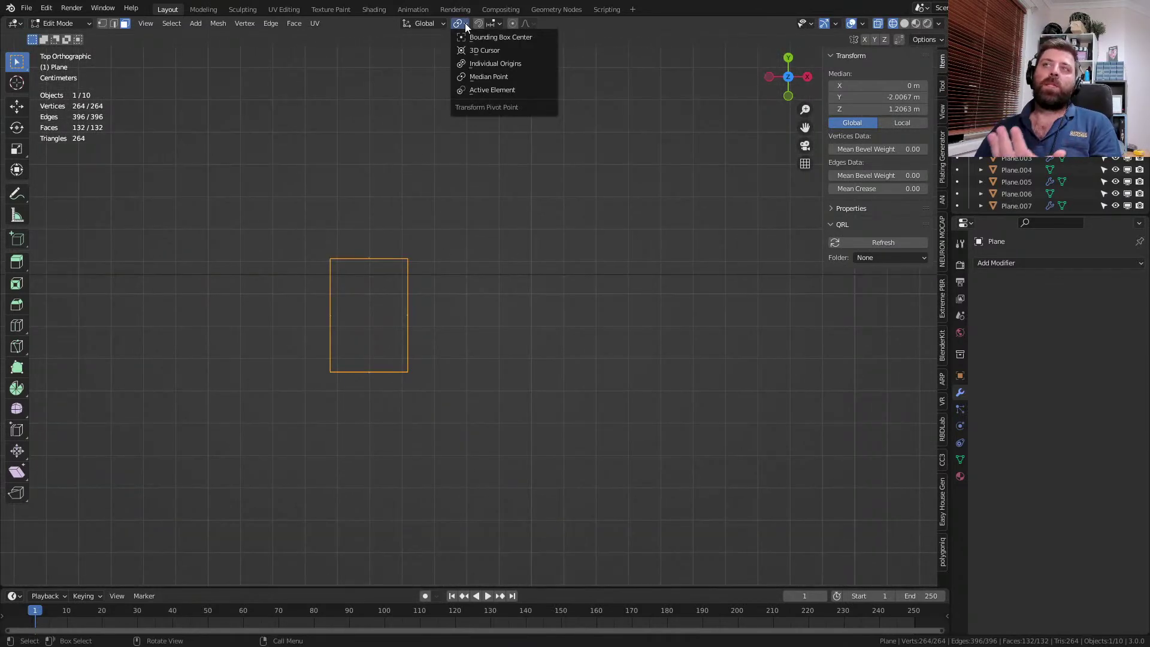
{"action": "left_click", "coordinate": [474, 63]}
- Scale the bars by about 1.41 along X to give them a square cross-section, and return to solid shading
{"action": "scroll", "coordinate": [484, 379], "scroll_direction": "down", "scroll_amount": 5}
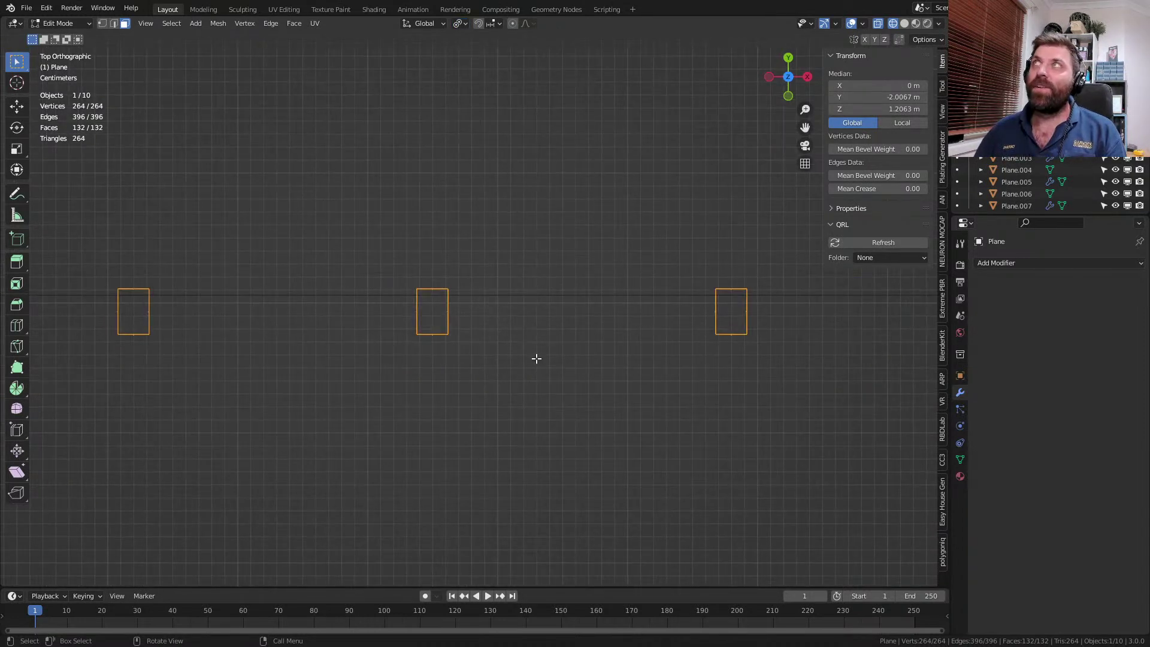
{"action": "key", "text": "s"}
{"action": "key", "text": "x"}
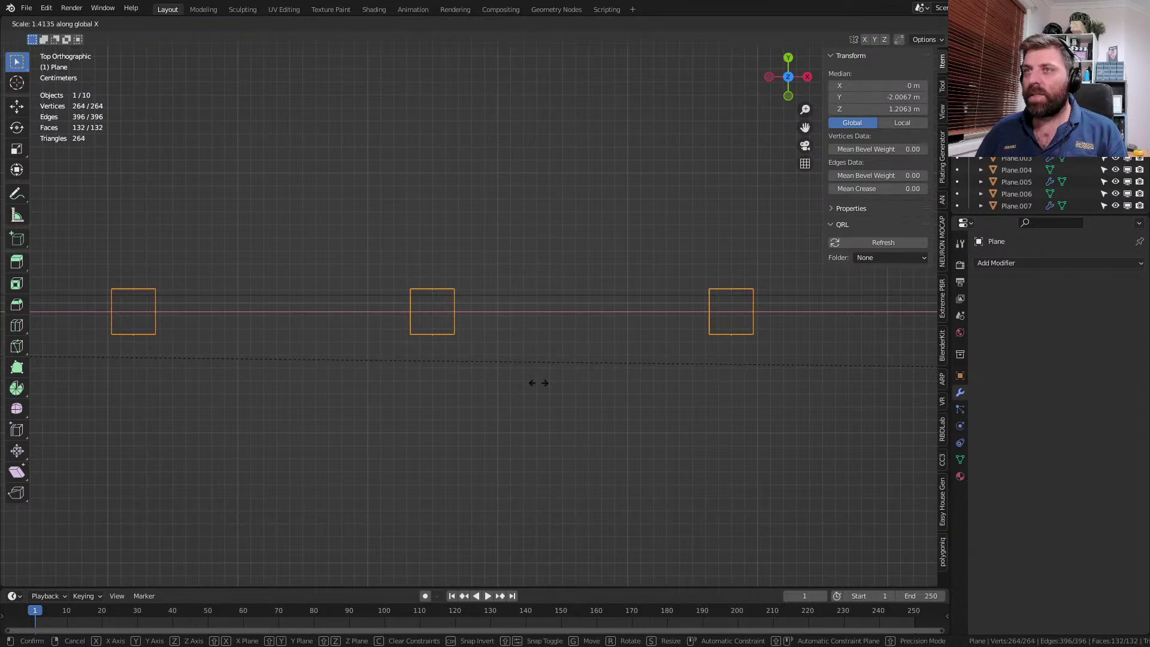
{"action": "left_click", "coordinate": [507, 389]}
{"action": "scroll", "coordinate": [521, 413], "scroll_direction": "down", "scroll_amount": 1}
{"action": "middle_click_drag", "start_coordinate": [211, 350], "coordinate": [426, 321], "text": "shift"}
{"action": "key", "text": "z"}
{"action": "left_click", "coordinate": [564, 305]}
- Inspect the squared bars in perspective and set the transform pivot point to Median Point
{"action": "mouse_move", "coordinate": [743, 276]}
{"action": "middle_mouse_down"}
{"action": "mouse_move", "coordinate": [519, 206]}
{"action": "mouse_move", "coordinate": [432, 340]}
{"action": "mouse_move", "coordinate": [462, 408]}
{"action": "middle_mouse_up"}
{"action": "scroll", "coordinate": [519, 207], "scroll_direction": "down", "scroll_amount": 5}
{"action": "scroll", "coordinate": [519, 207], "scroll_direction": "down", "scroll_amount": 4}
{"action": "scroll", "coordinate": [432, 340], "scroll_direction": "up", "scroll_amount": 3}
{"action": "scroll", "coordinate": [432, 340], "scroll_direction": "up", "scroll_amount": 1}
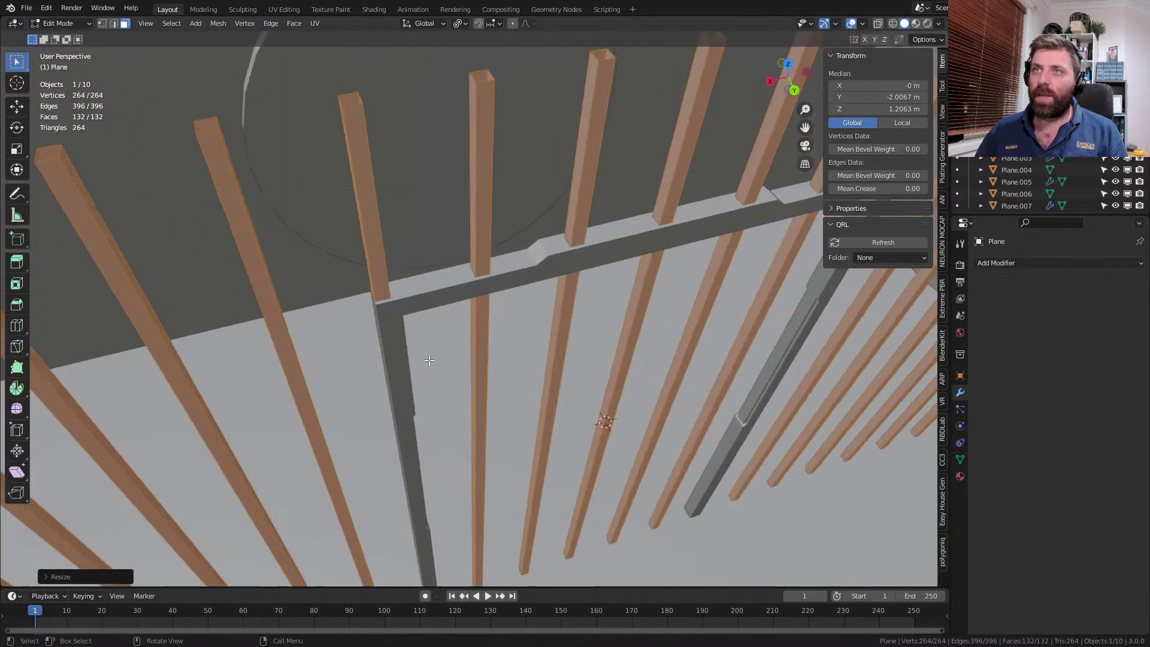
{"action": "left_click", "coordinate": [460, 24]}
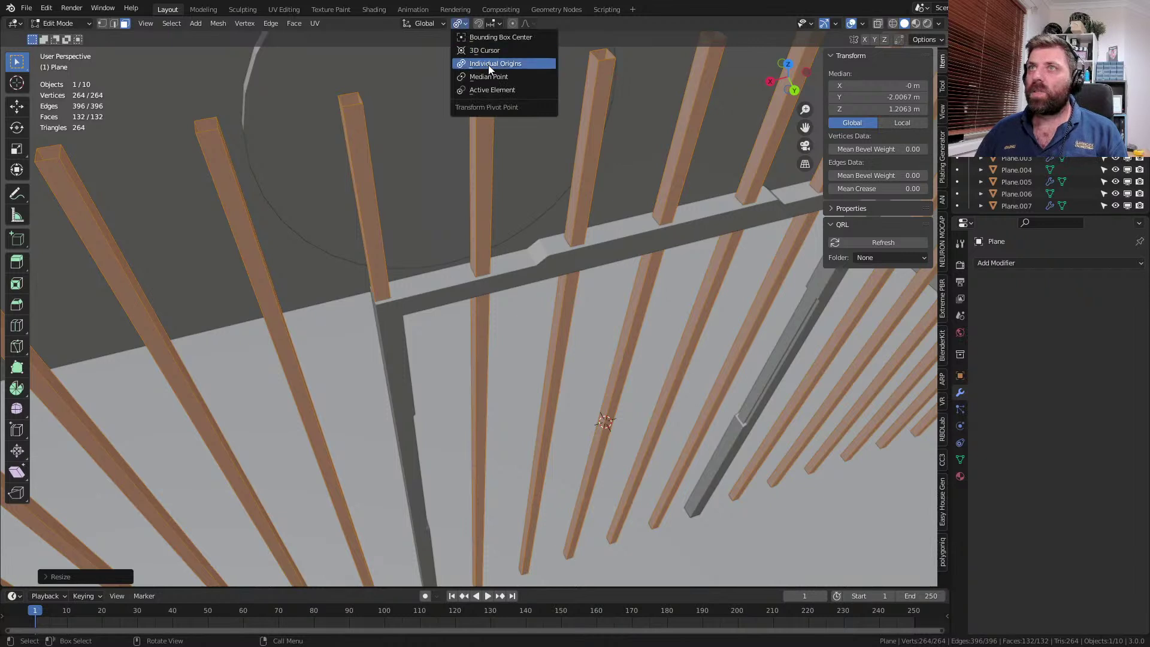
{"action": "left_click", "coordinate": [504, 77]}
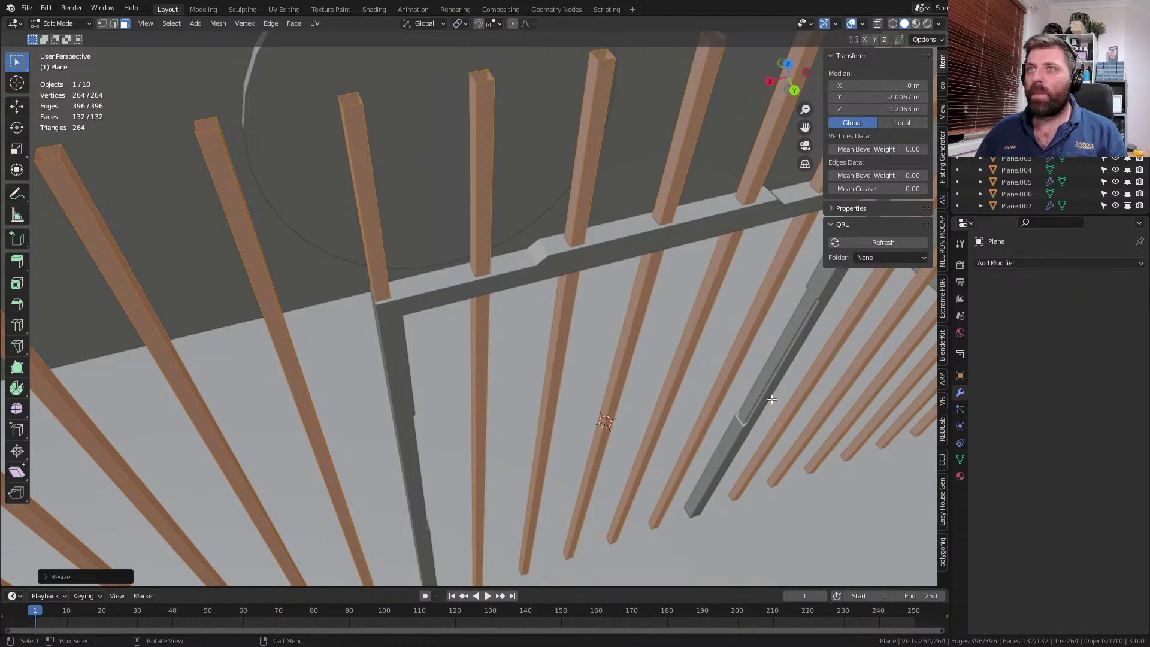
{"action": "key", "text": "s"}
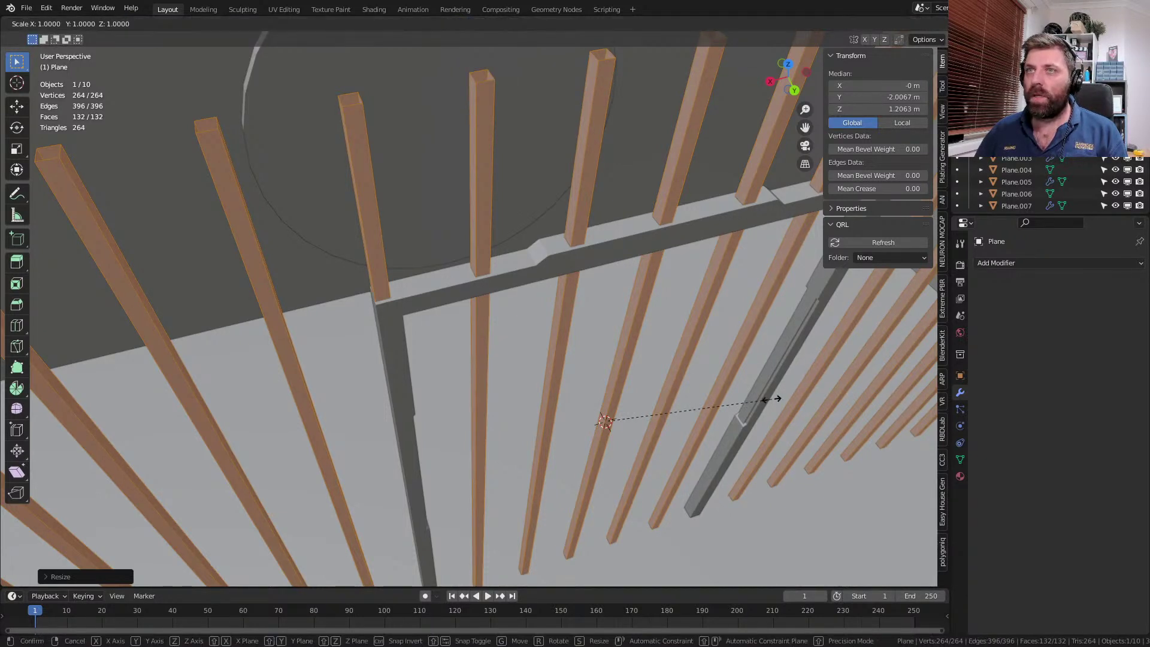
{"action": "right_click", "coordinate": [771, 398]}
- Bevel the edges of all the bars with four segments and a width of about 0.016 m
{"action": "scroll", "coordinate": [682, 398], "scroll_direction": "down", "scroll_amount": 2}
{"action": "middle_click_drag", "start_coordinate": [681, 399], "coordinate": [665, 285]}
{"action": "key", "text": "ctrl+b"}
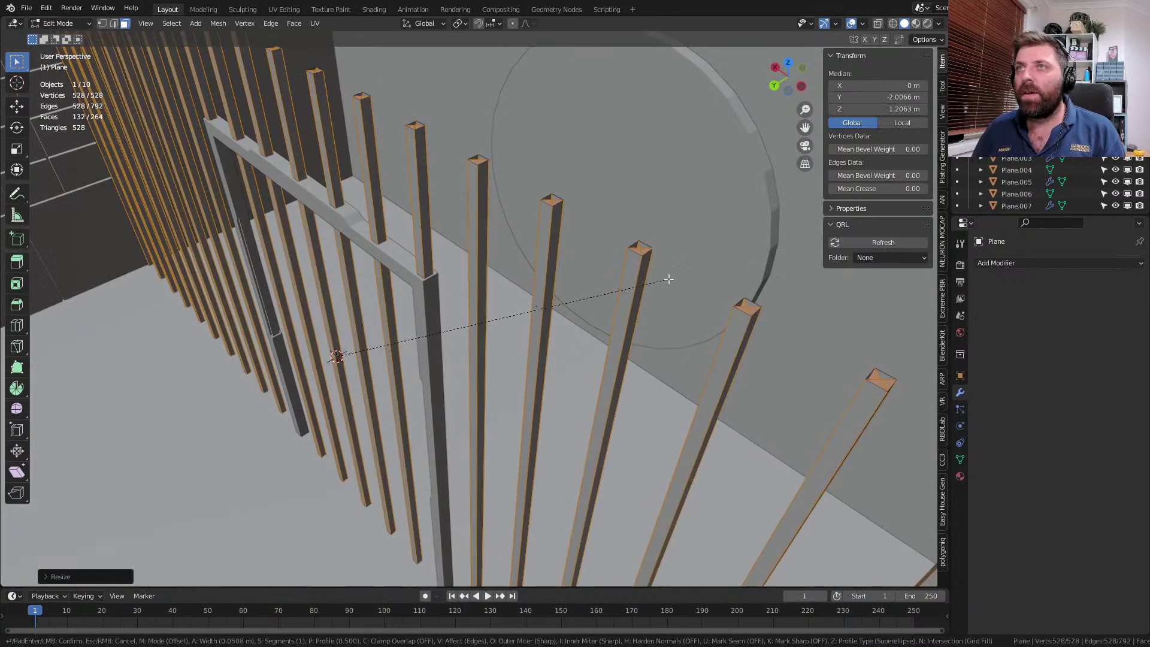
{"action": "scroll", "coordinate": [586, 293], "scroll_direction": "up", "scroll_amount": 2}
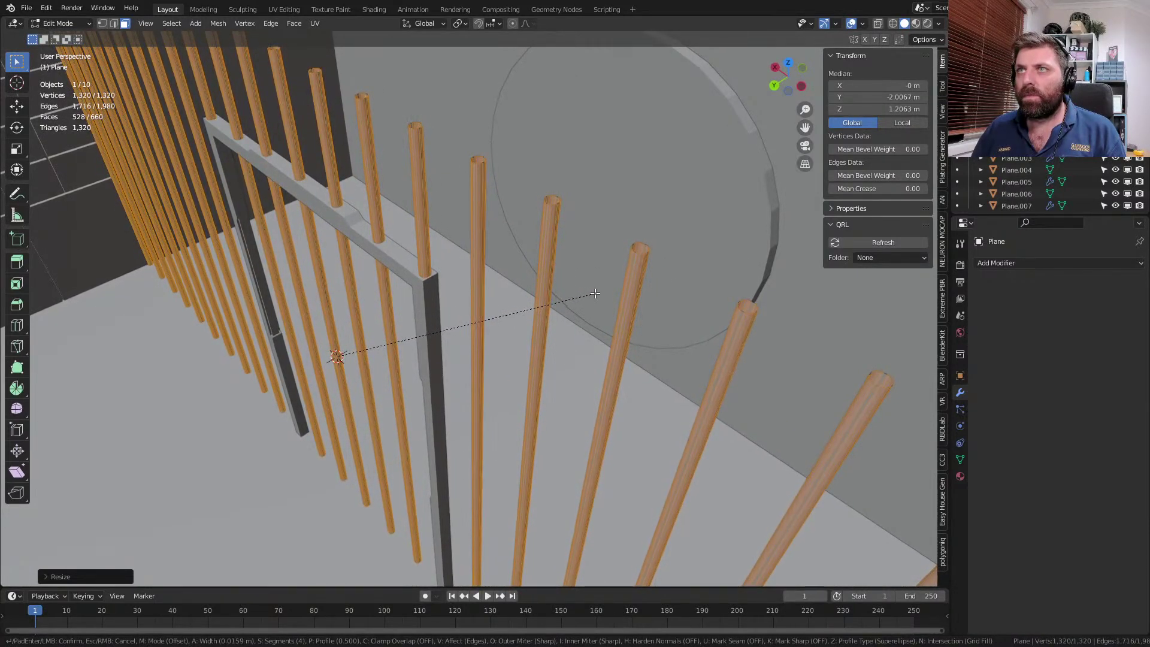
{"action": "left_click", "coordinate": [595, 294]}
{"action": "scroll", "coordinate": [593, 293], "scroll_direction": "down", "scroll_amount": 5}
- Merge the bar mesh's vertices by distance and inspect the rounded bars up close
{"action": "key", "text": "Tab"}
{"action": "middle_click_drag", "start_coordinate": [592, 301], "coordinate": [469, 298]}
{"action": "key", "text": "Tab"}
{"action": "key", "text": "m"}
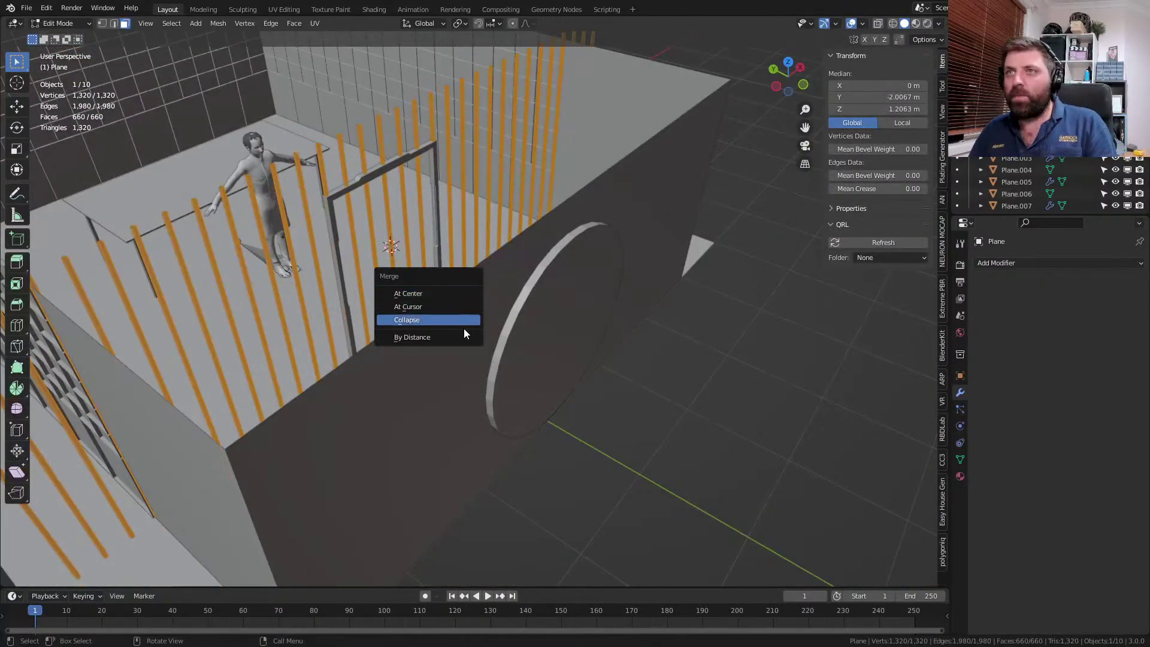
{"action": "left_click", "coordinate": [458, 339]}
{"action": "middle_click_drag", "start_coordinate": [457, 339], "coordinate": [590, 336]}
{"action": "scroll", "coordinate": [575, 324], "scroll_direction": "up", "scroll_amount": 4}
{"action": "middle_click_drag", "start_coordinate": [539, 245], "coordinate": [502, 333], "text": "shift"}
{"action": "scroll", "coordinate": [487, 342], "scroll_direction": "up", "scroll_amount": 4}
{"action": "scroll", "coordinate": [486, 318], "scroll_direction": "down", "scroll_amount": 6}
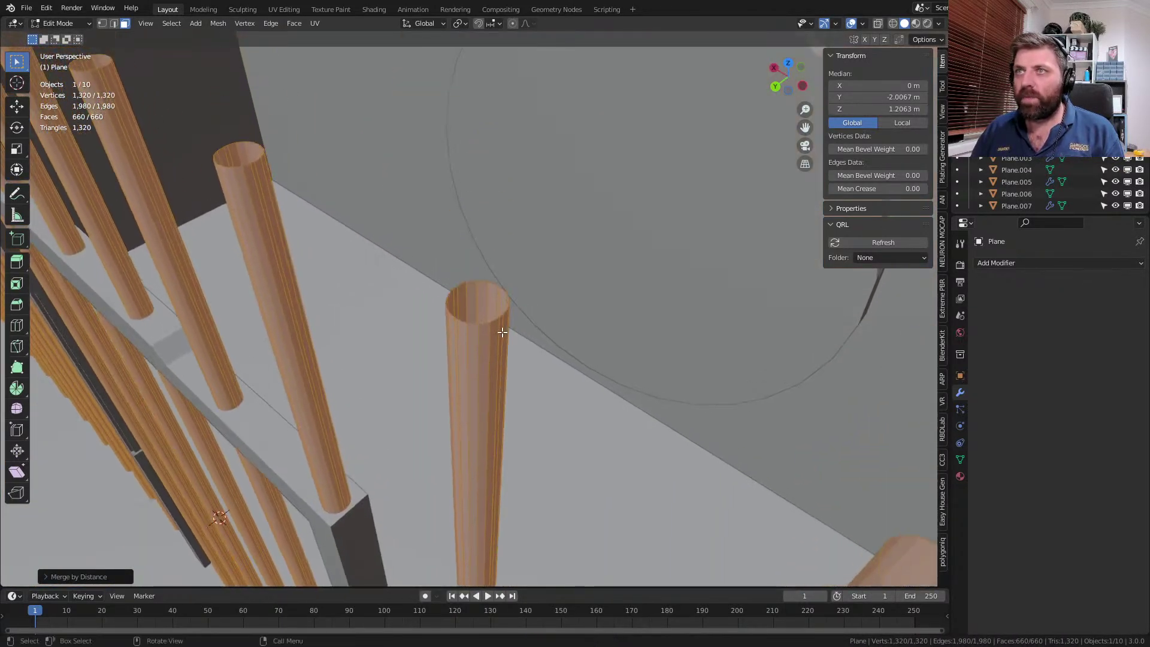
{"action": "scroll", "coordinate": [498, 335], "scroll_direction": "down", "scroll_amount": 8}
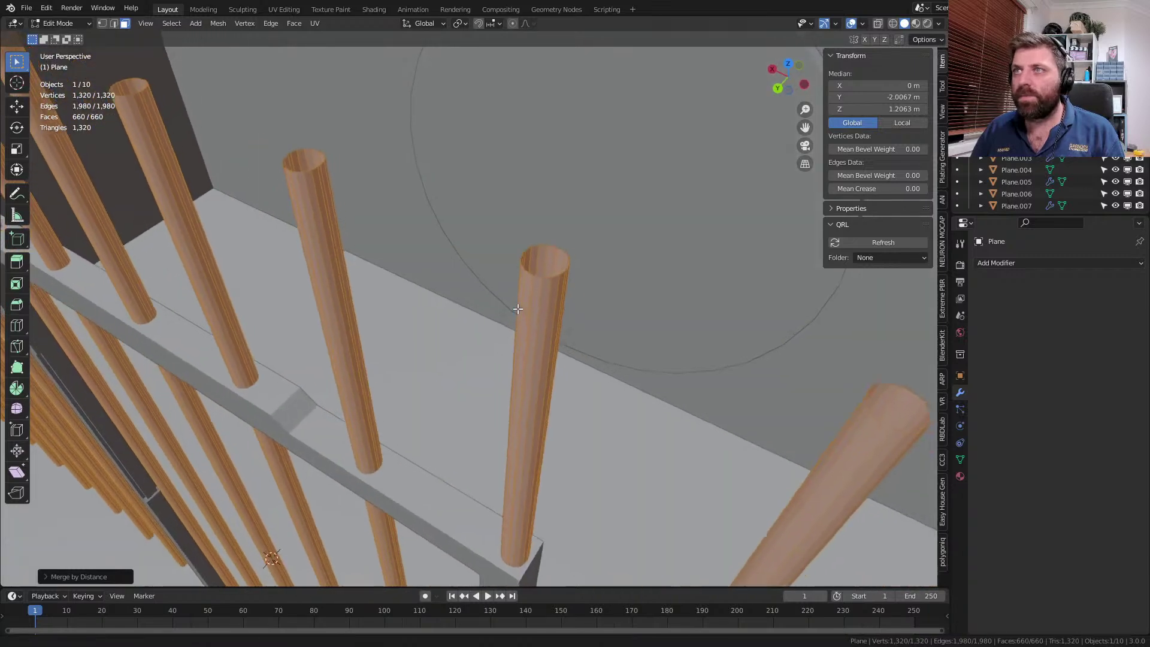
- Delete the whole bars object and reset the 3D cursor to the world origin
{"action": "key", "text": "Tab"}
{"action": "scroll", "coordinate": [479, 318], "scroll_direction": "down", "scroll_amount": 5}
{"action": "key", "text": "Delete"}
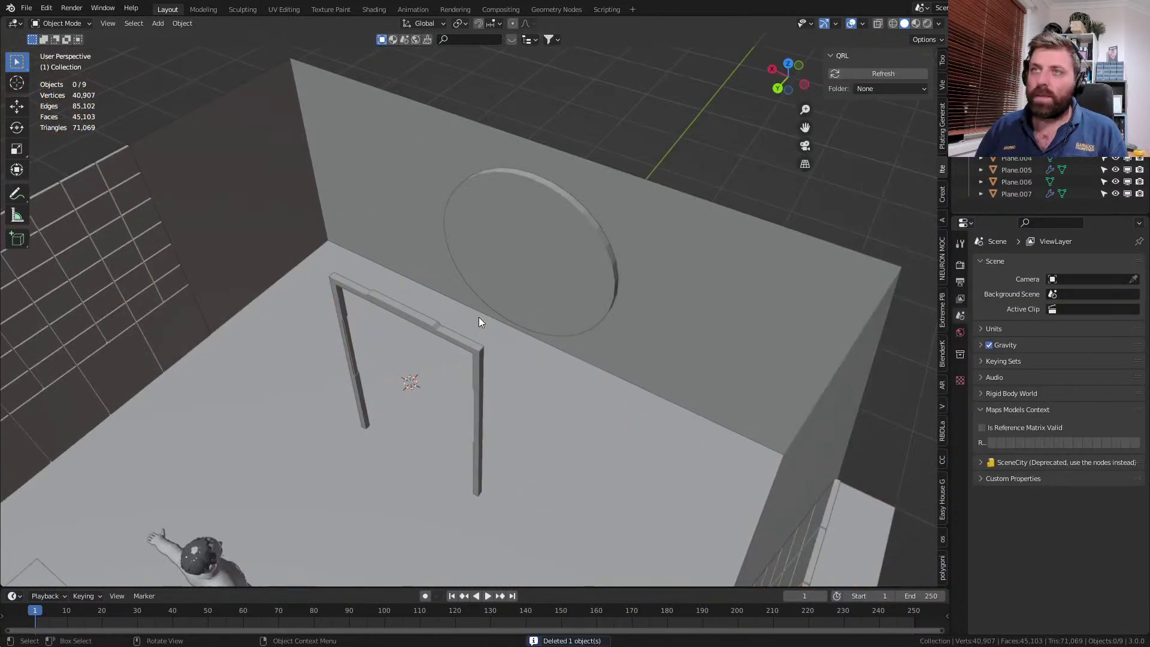
{"action": "key", "text": "shift+a"}
{"action": "key", "text": "shift+s"}
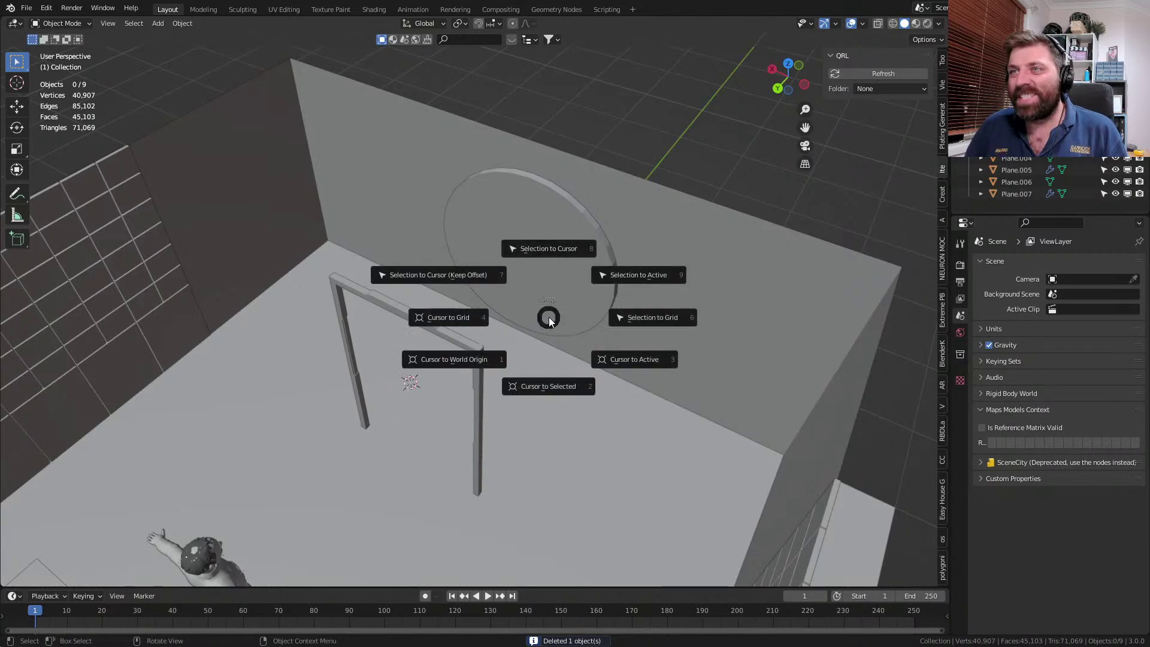
{"action": "left_click", "coordinate": [450, 368]}
- Add a mesh cylinder at the origin and open it in Edit Mode from the top view
{"action": "key", "text": "shift+a"}
{"action": "mouse_move", "coordinate": [446, 360]}
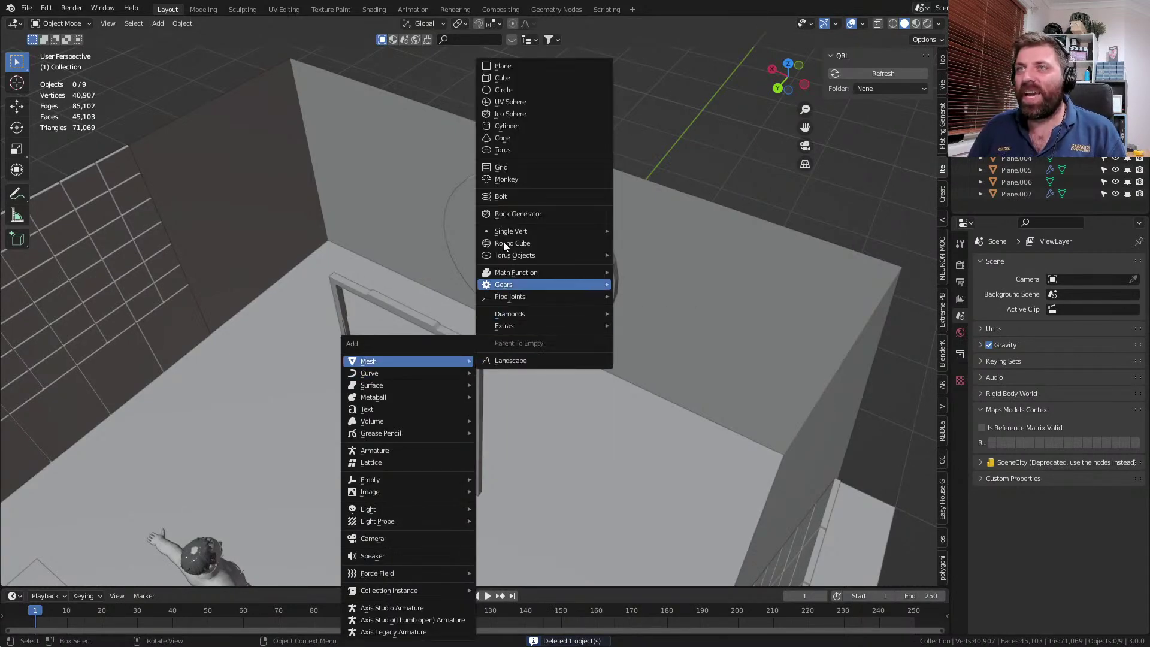
{"action": "left_click", "coordinate": [514, 126]}
{"action": "scroll", "coordinate": [398, 375], "scroll_direction": "down", "scroll_amount": 4}
{"action": "key", "text": "KP_7"}
{"action": "key", "text": "Tab"}
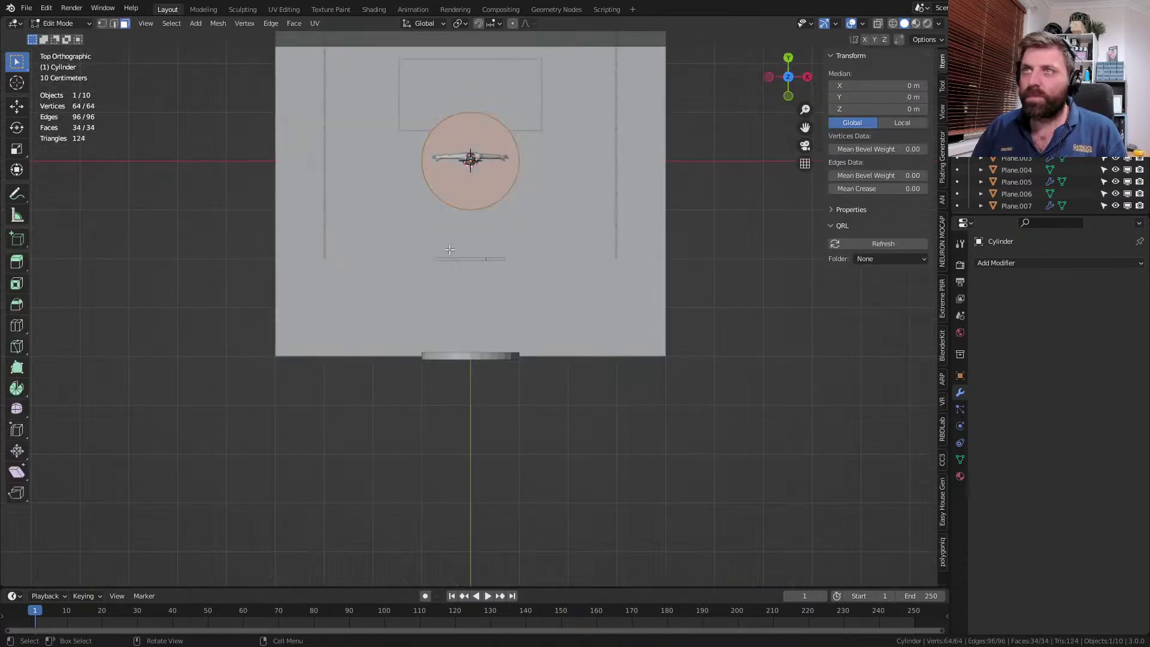
- Move the cylinder near the door frame's positive-X end and scale it down to about bar thickness
{"action": "key", "text": "g"}
{"action": "left_click", "coordinate": [537, 276]}
{"action": "key", "text": "s"}
{"action": "left_click", "coordinate": [514, 281]}
{"action": "scroll", "coordinate": [535, 285], "scroll_direction": "up", "scroll_amount": 8}
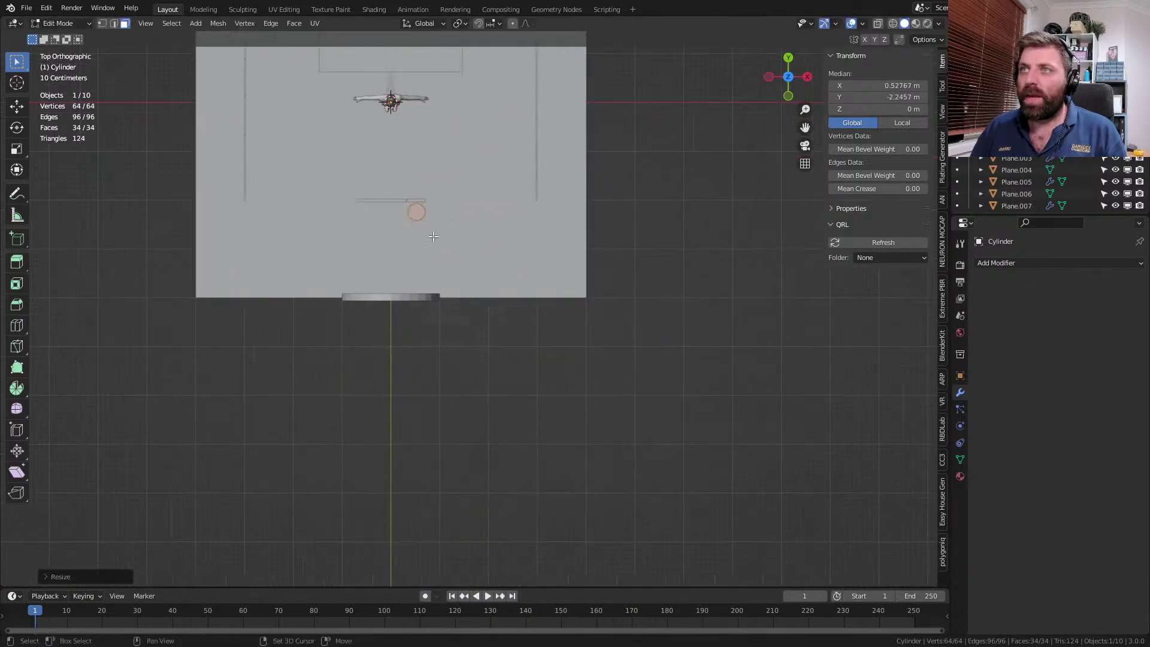
{"action": "scroll", "coordinate": [617, 405], "scroll_direction": "up", "scroll_amount": 3}
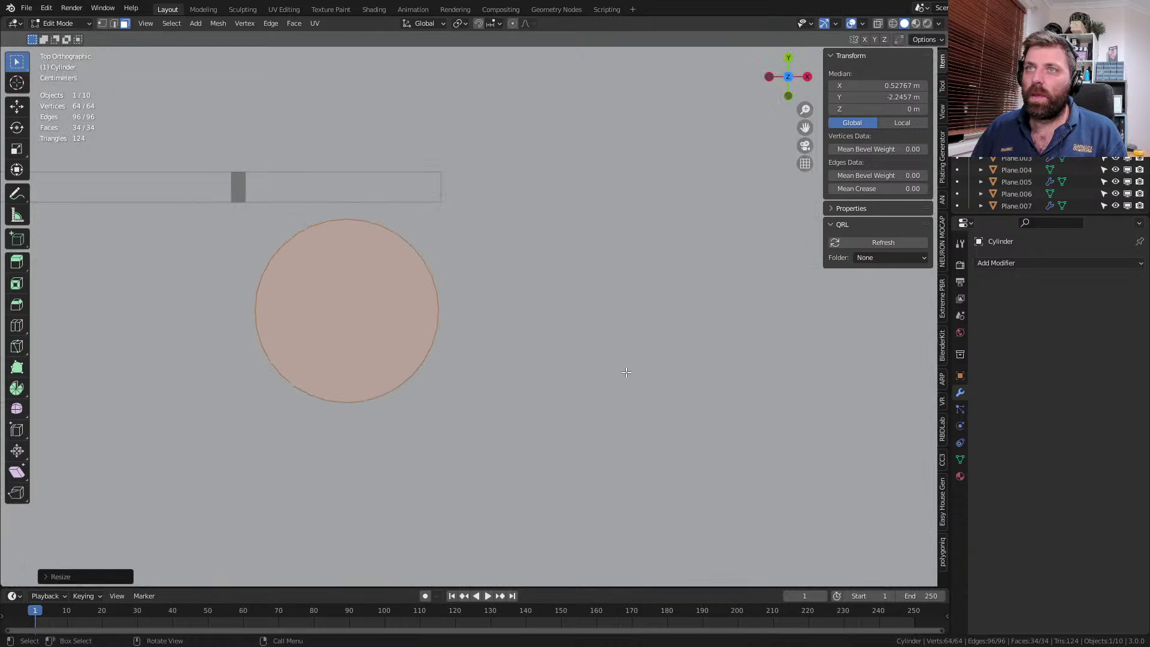
{"action": "key", "text": "s"}
{"action": "left_click", "coordinate": [387, 339]}
- In wireframe, fit the cylinder inside the frame's positive-X upright, centred at about X 0.68 m and Y -2.01 m
{"action": "key", "text": "g"}
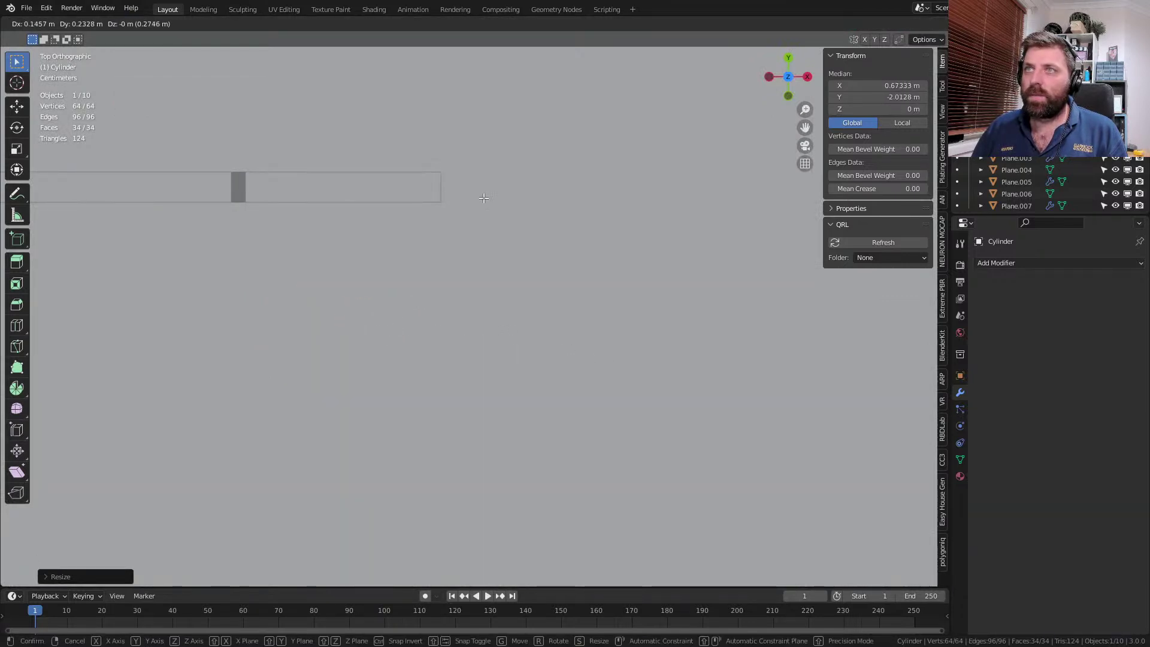
{"action": "left_click", "coordinate": [484, 198]}
{"action": "key", "text": "z"}
{"action": "left_click", "coordinate": [442, 202]}
{"action": "middle_click_drag", "start_coordinate": [477, 226], "coordinate": [506, 308], "text": "shift"}
{"action": "scroll", "coordinate": [506, 308], "scroll_direction": "up", "scroll_amount": 4}
{"action": "key", "text": "g"}
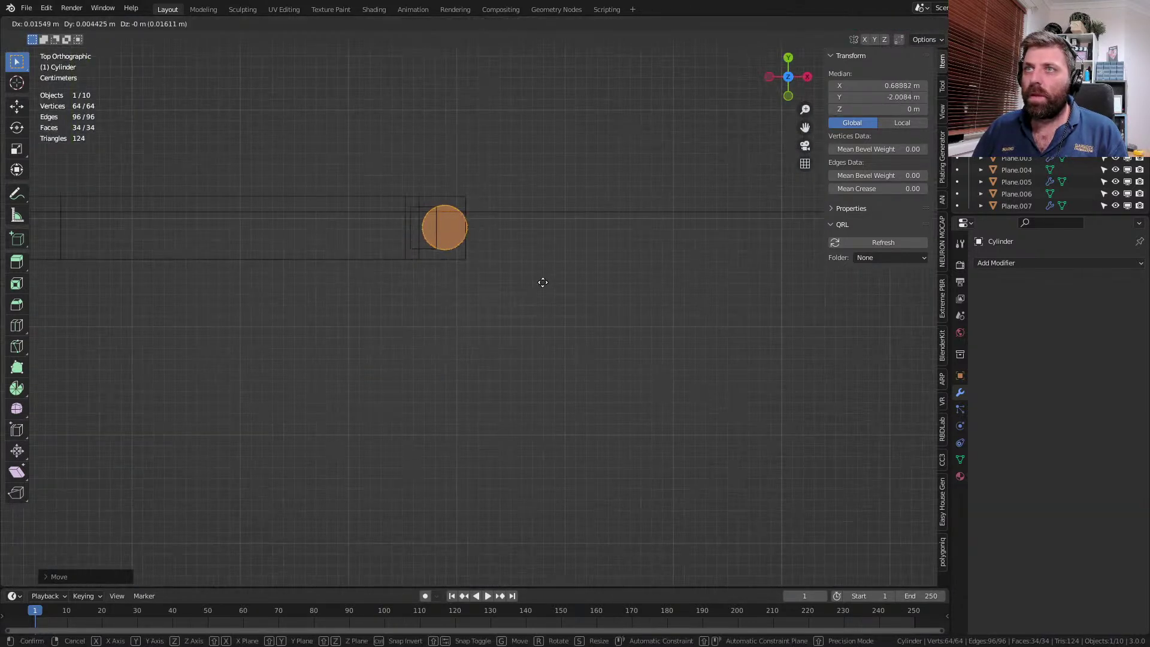
{"action": "key", "text": "s"}
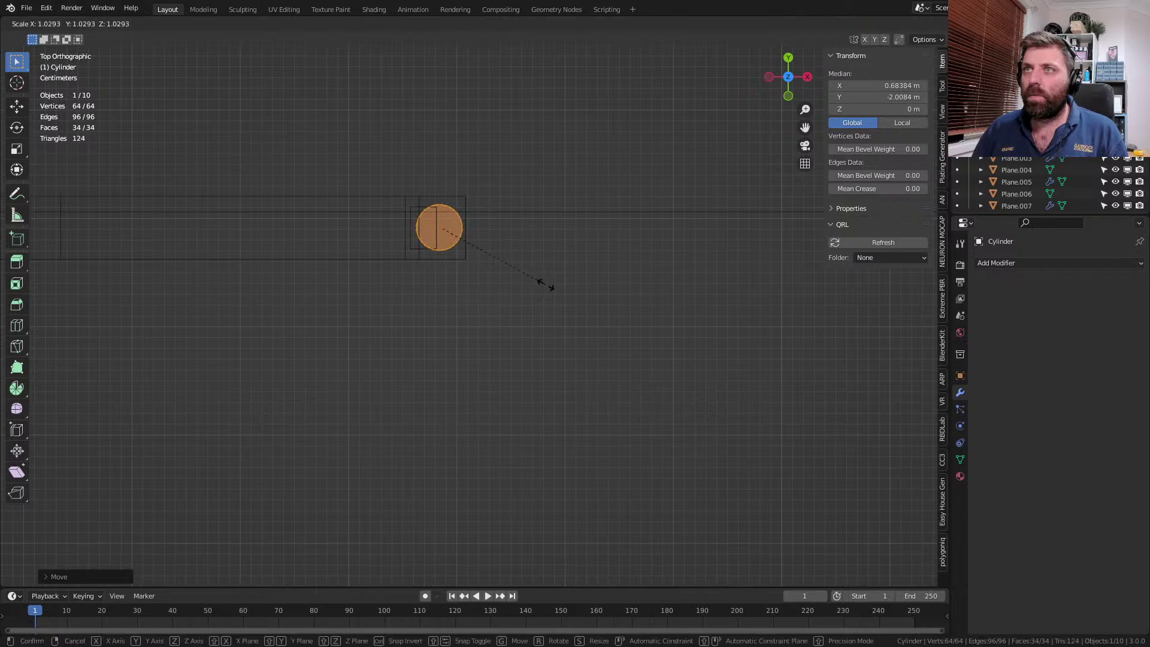
{"action": "left_click", "coordinate": [553, 288]}
{"action": "key", "text": "g"}
{"action": "left_click", "coordinate": [550, 286]}
- Stretch the cylinder along Z into a tall bar and raise its centre to about Z 1.12 m
{"action": "scroll", "coordinate": [514, 314], "scroll_direction": "down", "scroll_amount": 5}
{"action": "key", "text": "Tab"}
{"action": "mouse_move", "coordinate": [514, 313]}
{"action": "middle_mouse_down"}
{"action": "mouse_move", "coordinate": [514, 249]}
{"action": "mouse_move", "coordinate": [513, 317]}
{"action": "middle_mouse_up"}
{"action": "key", "text": "Tab"}
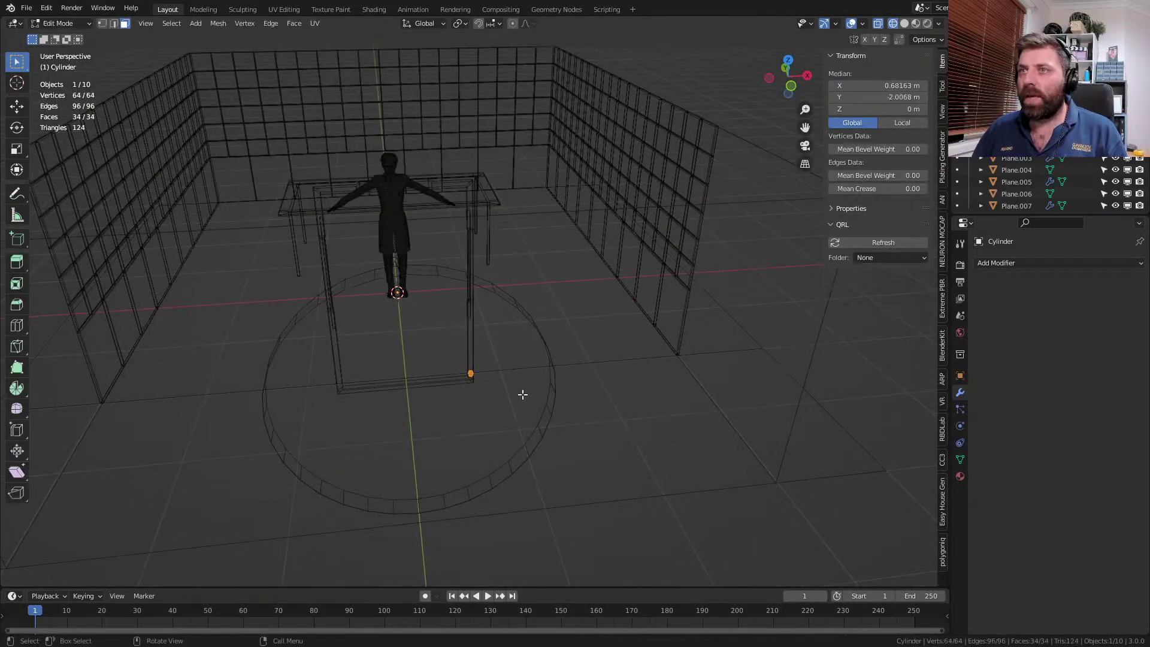
{"action": "key", "text": "s"}
{"action": "key", "text": "z"}
{"action": "left_click", "coordinate": [544, 552]}
{"action": "key", "text": "g"}
{"action": "key", "text": "z"}
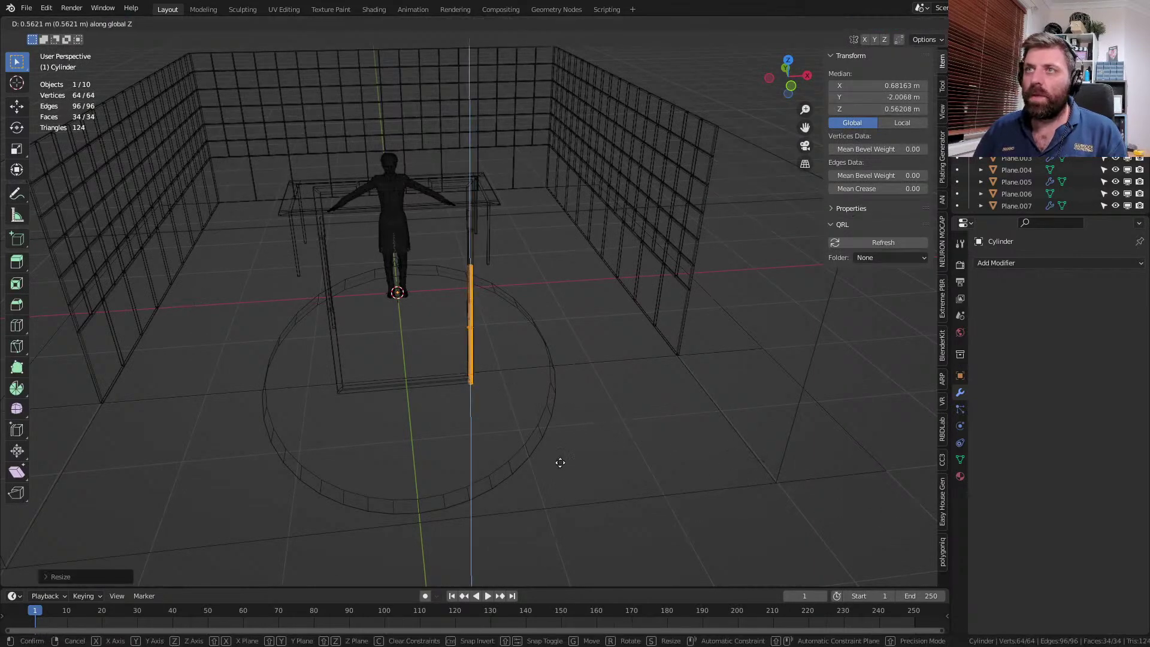
{"action": "left_click", "coordinate": [557, 442]}
{"action": "key", "text": "s"}
{"action": "key", "text": "z"}
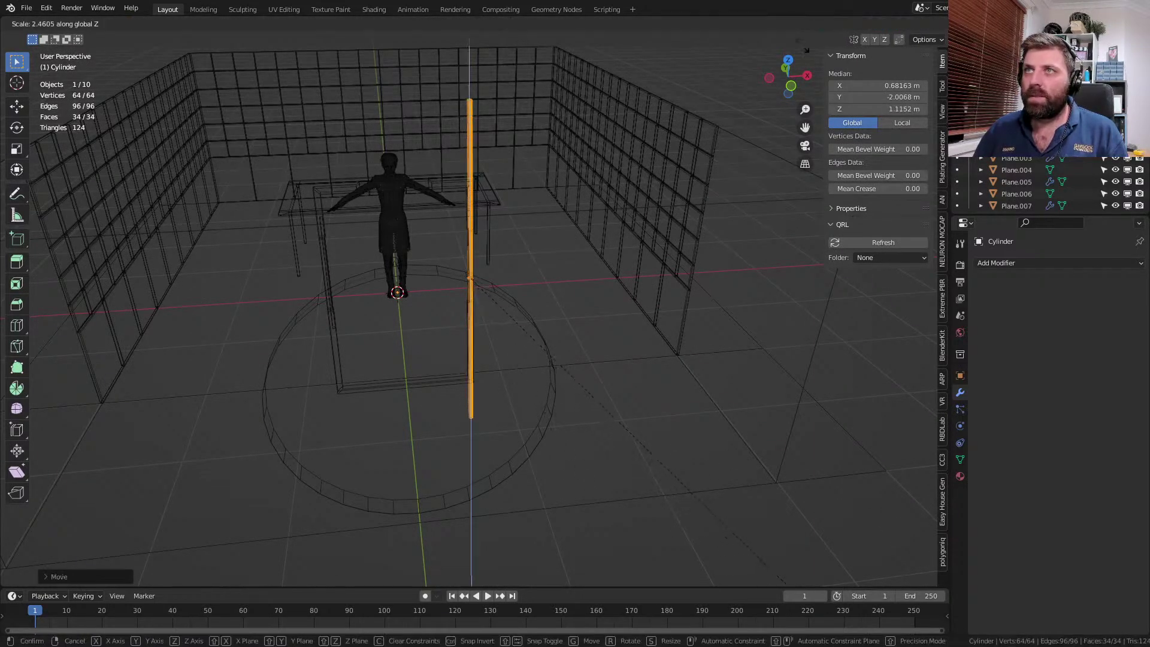
{"action": "left_click", "coordinate": [576, 262]}
- Return to solid shading and add an Array modifier with a count of 37 to the bar
{"action": "middle_click_drag", "start_coordinate": [576, 262], "coordinate": [535, 249]}
{"action": "key", "text": "shift+z"}
{"action": "middle_click_drag", "start_coordinate": [455, 352], "coordinate": [634, 322]}
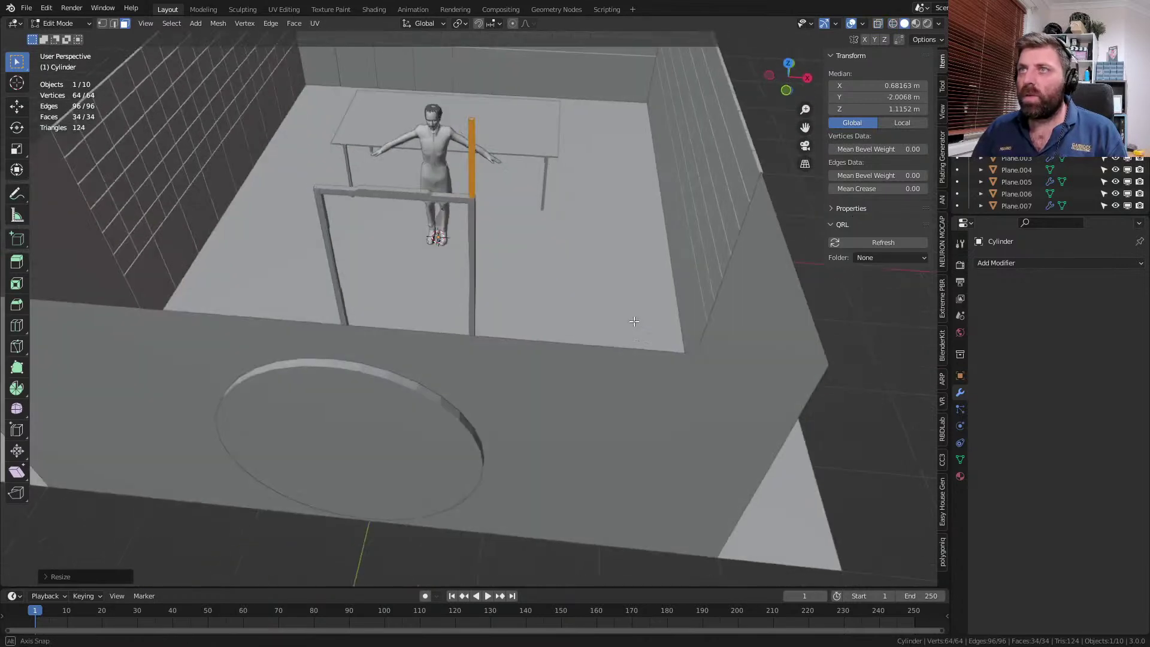
{"action": "left_click", "coordinate": [1074, 262]}
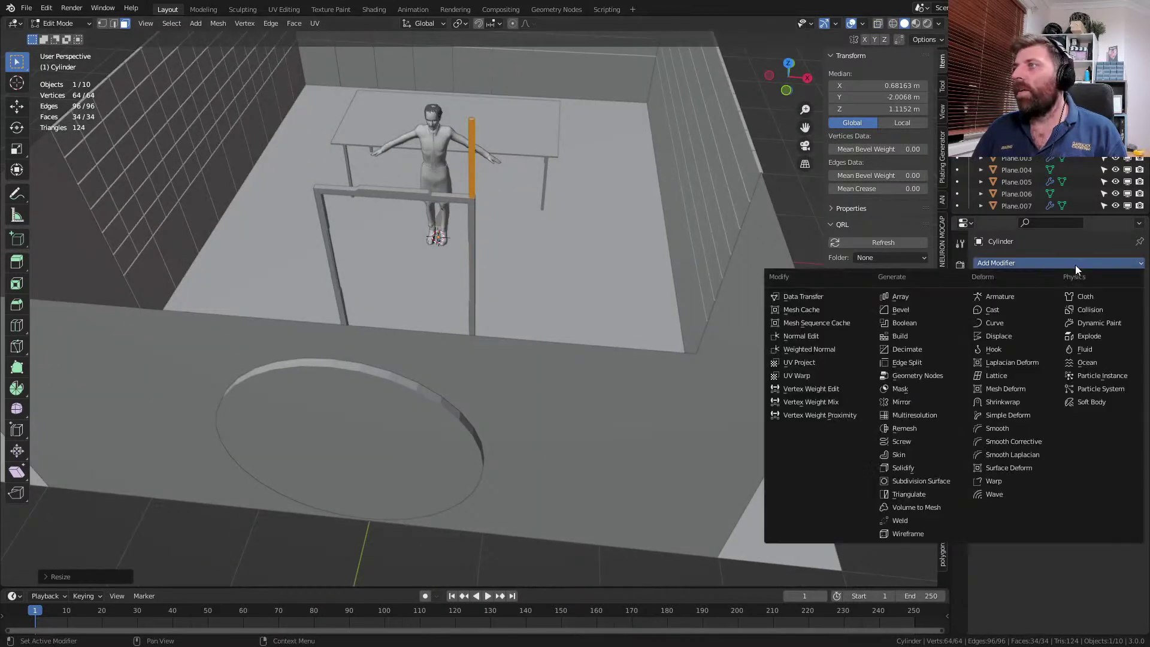
{"action": "left_click", "coordinate": [947, 294]}
{"action": "left_click_drag", "start_coordinate": [1084, 342], "coordinate": [1086, 368]}
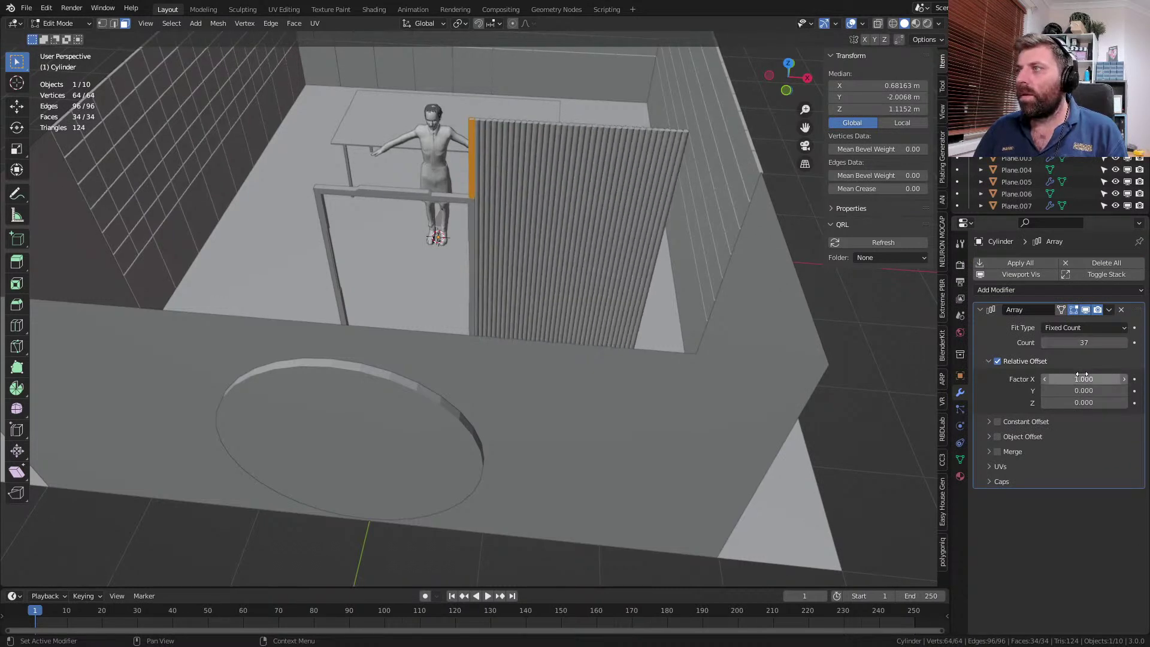
- Move the bar along X to about -3.0 m so the array starts at the side wall
{"action": "key", "text": "g"}
{"action": "key", "text": "x"}
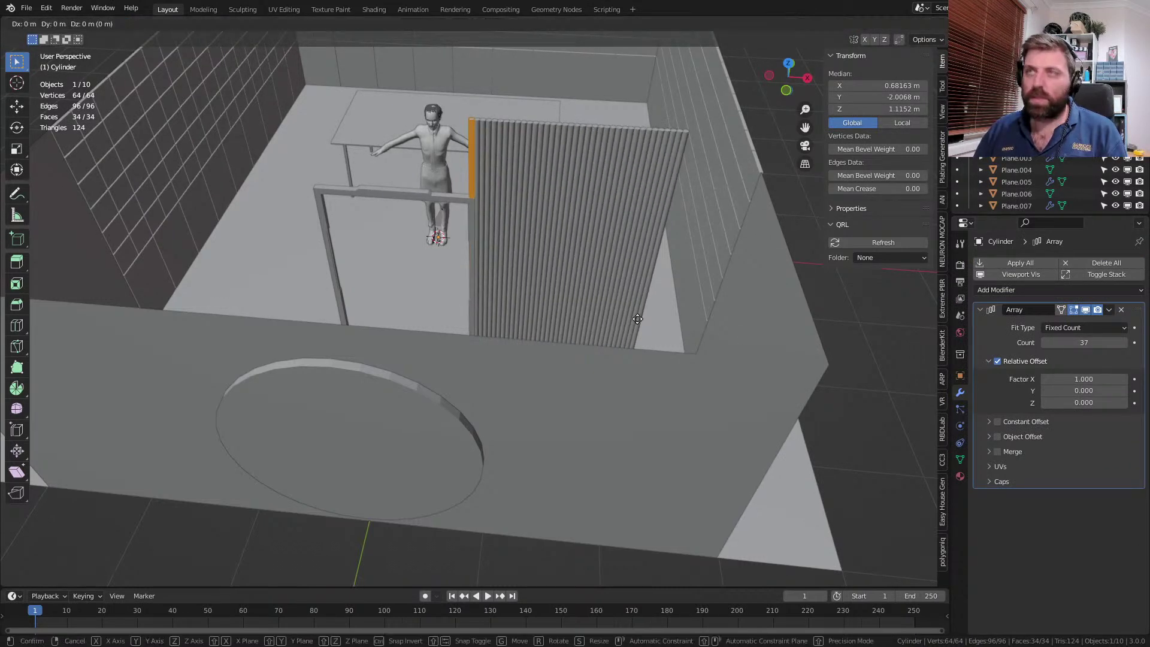
{"action": "left_click", "coordinate": [276, 273]}
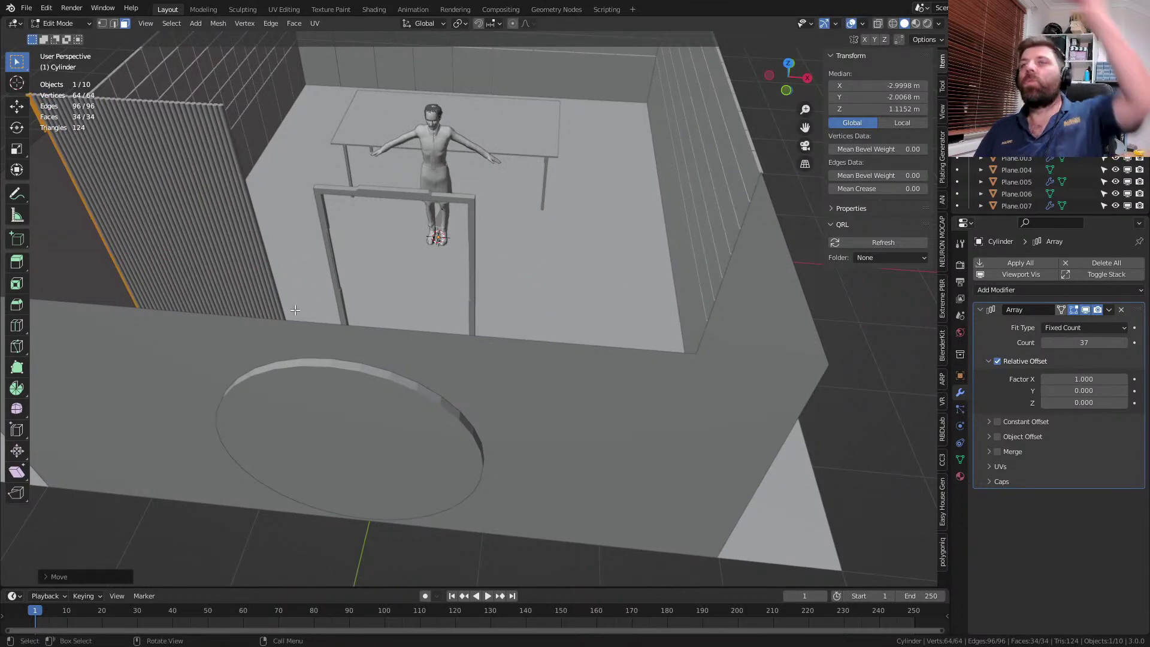
- Set the array's relative X offset factor to 5.710 and apply the modifier in Object Mode
{"action": "left_click_drag", "start_coordinate": [1076, 382], "coordinate": [1113, 382]}
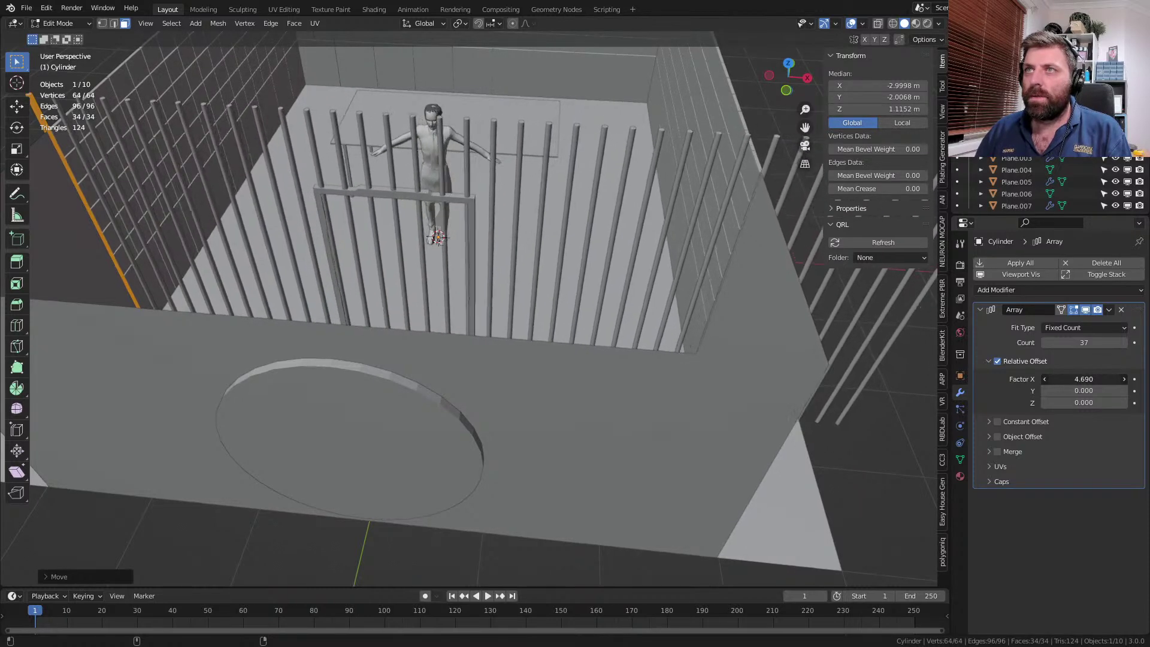
{"action": "left_click_drag", "start_coordinate": [1104, 382], "coordinate": [1124, 382]}
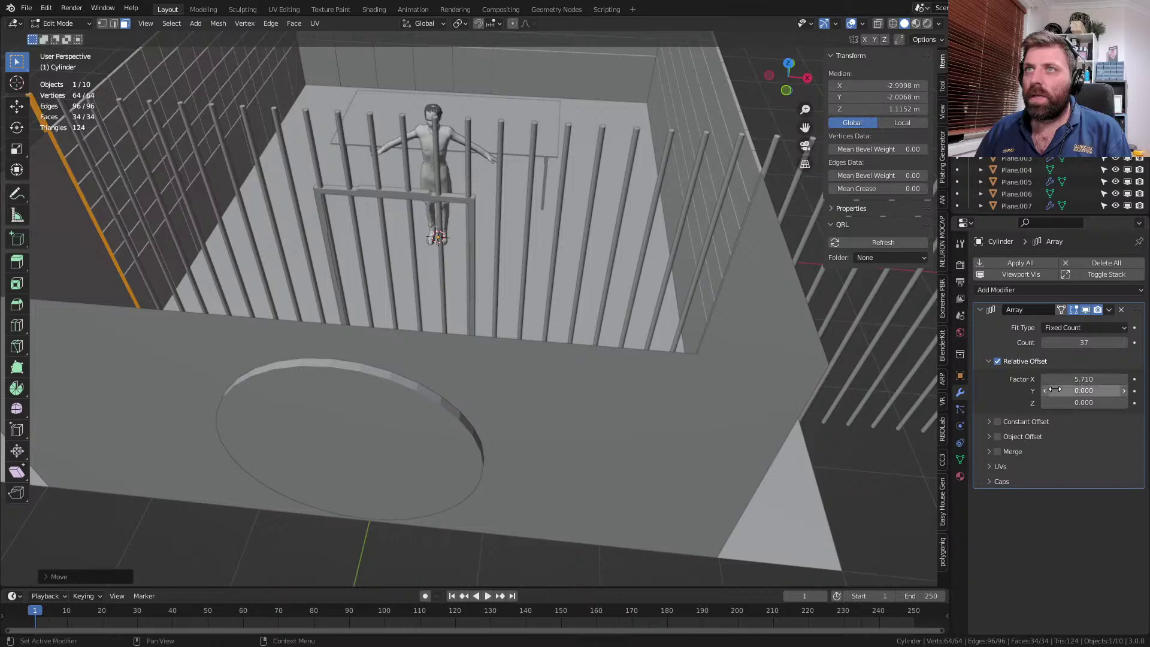
{"action": "middle_click_drag", "start_coordinate": [659, 359], "coordinate": [580, 396]}
{"action": "scroll", "coordinate": [685, 375], "scroll_direction": "down", "scroll_amount": 5}
{"action": "key", "text": "Tab"}
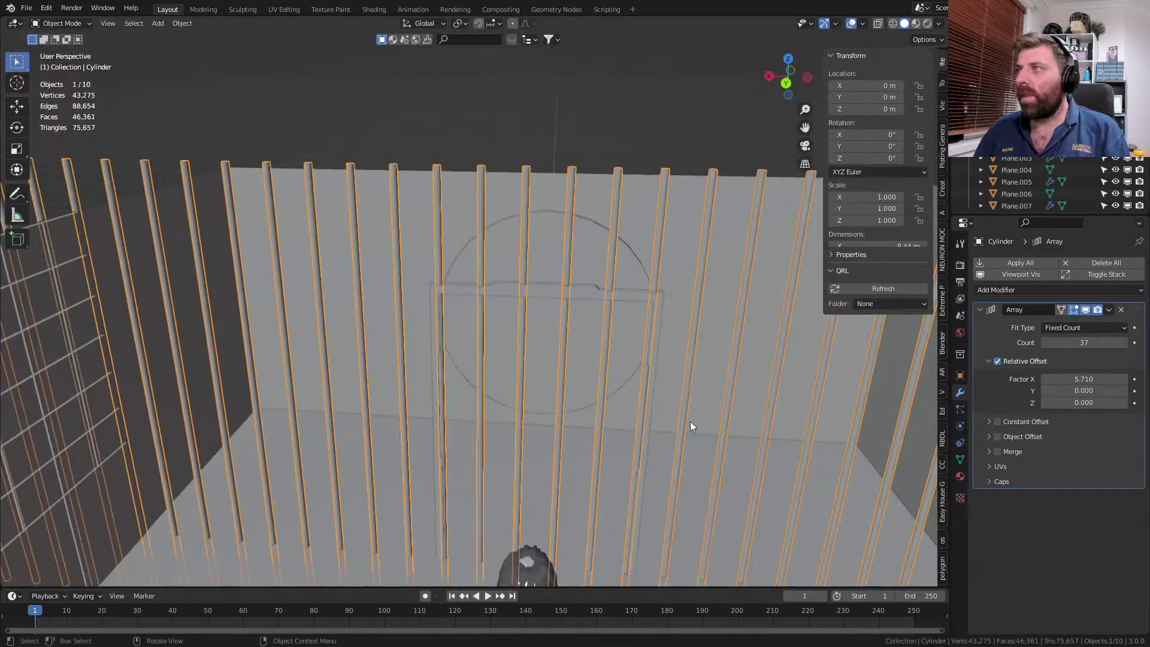
{"action": "key", "text": "ctrl+a"}
- Add a centred loop cut to each of the two bars that line up with the door frame's uprights
{"action": "key", "text": "Tab"}
{"action": "scroll", "coordinate": [431, 297], "scroll_direction": "up", "scroll_amount": 3}
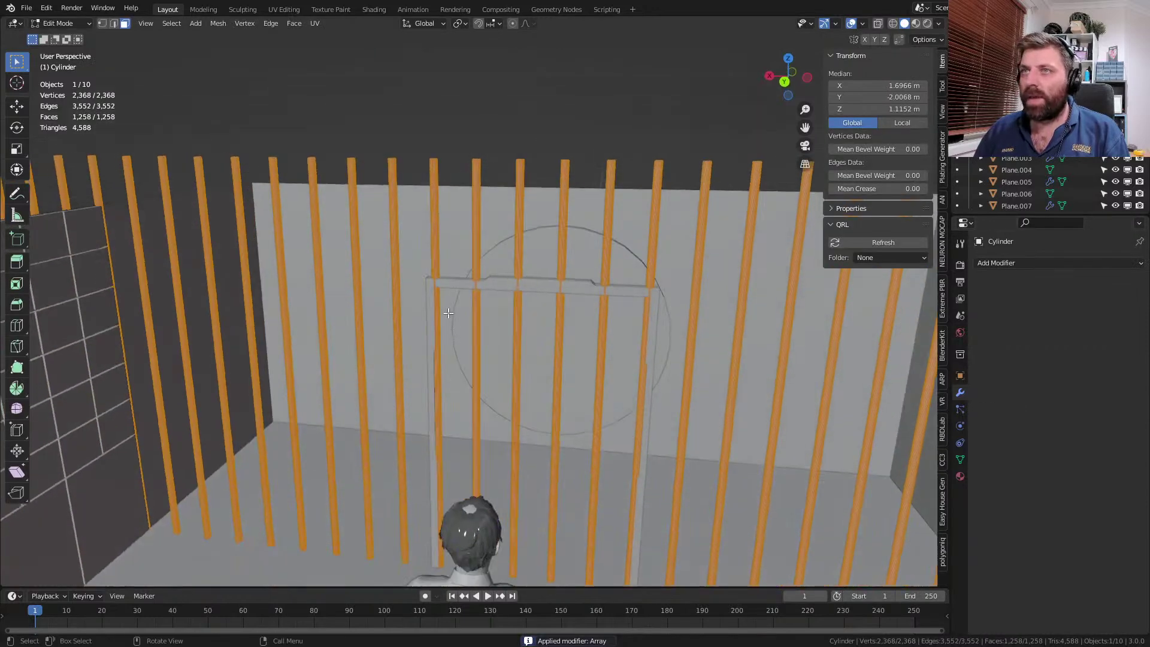
{"action": "key", "text": "ctrl+r"}
{"action": "left_click", "coordinate": [434, 280]}
{"action": "right_click", "coordinate": [435, 275]}
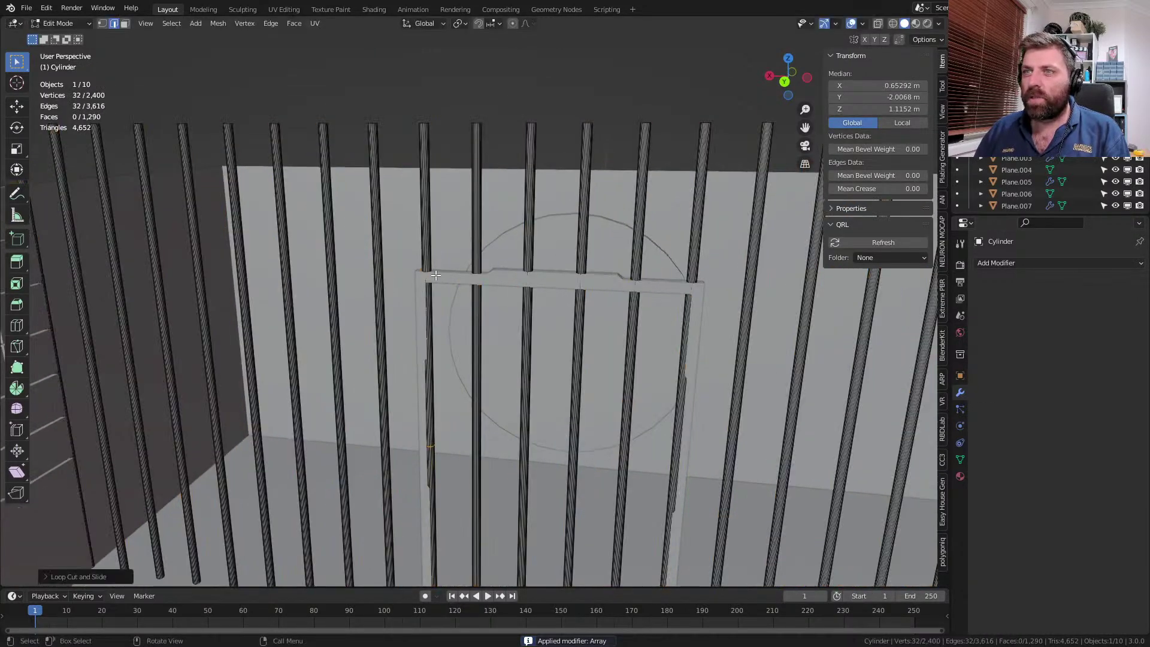
{"action": "key", "text": "ctrl+r"}
{"action": "left_click", "coordinate": [675, 465]}
{"action": "right_click", "coordinate": [674, 464]}
- Select the new loops on both bars at the frame's uprights and move them up along Z about 0.95 m to the frame's top beam
{"action": "key", "text": "1"}
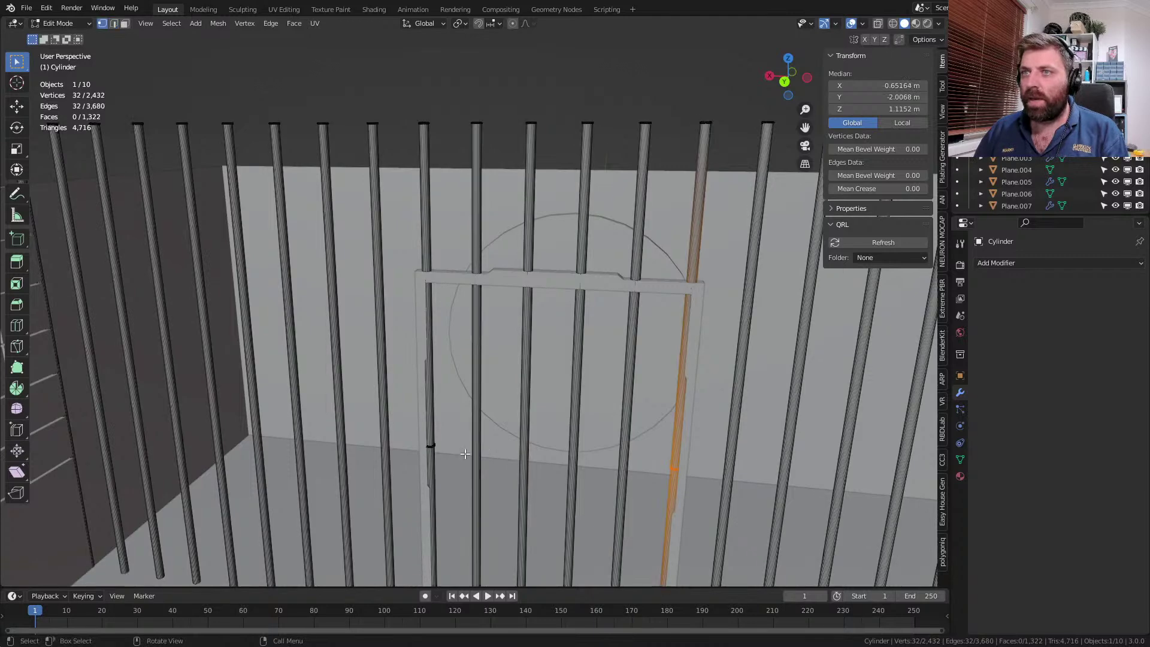
{"action": "key", "text": "alt+z"}
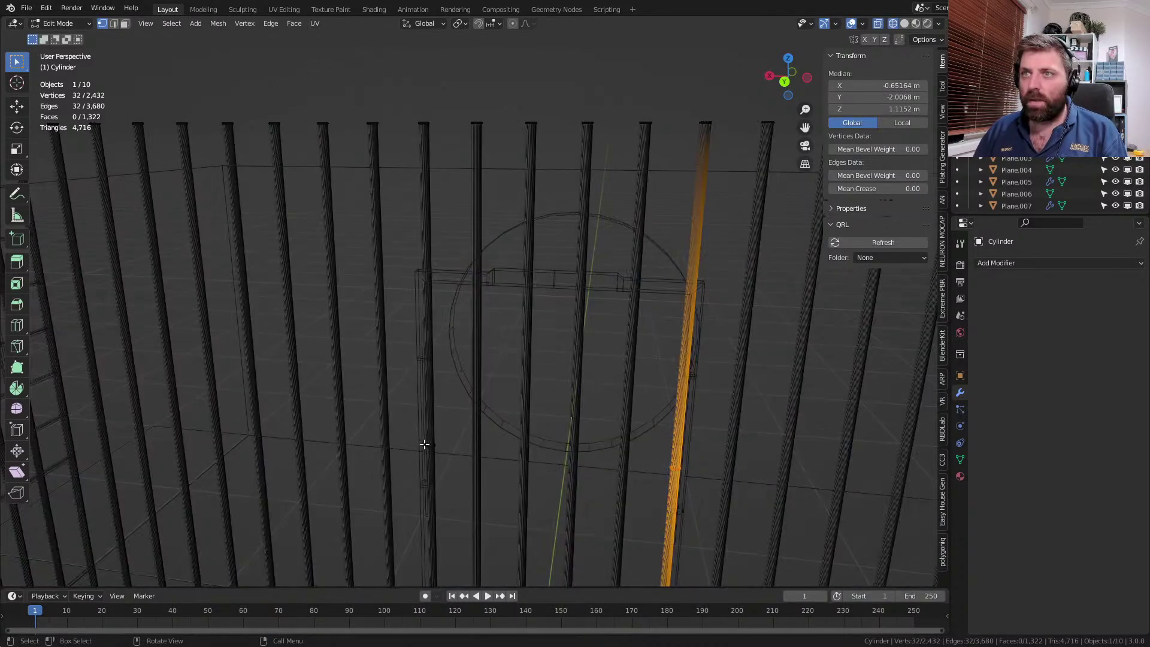
{"action": "left_click", "coordinate": [438, 447], "text": "alt+shift"}
{"action": "key", "text": "alt+z"}
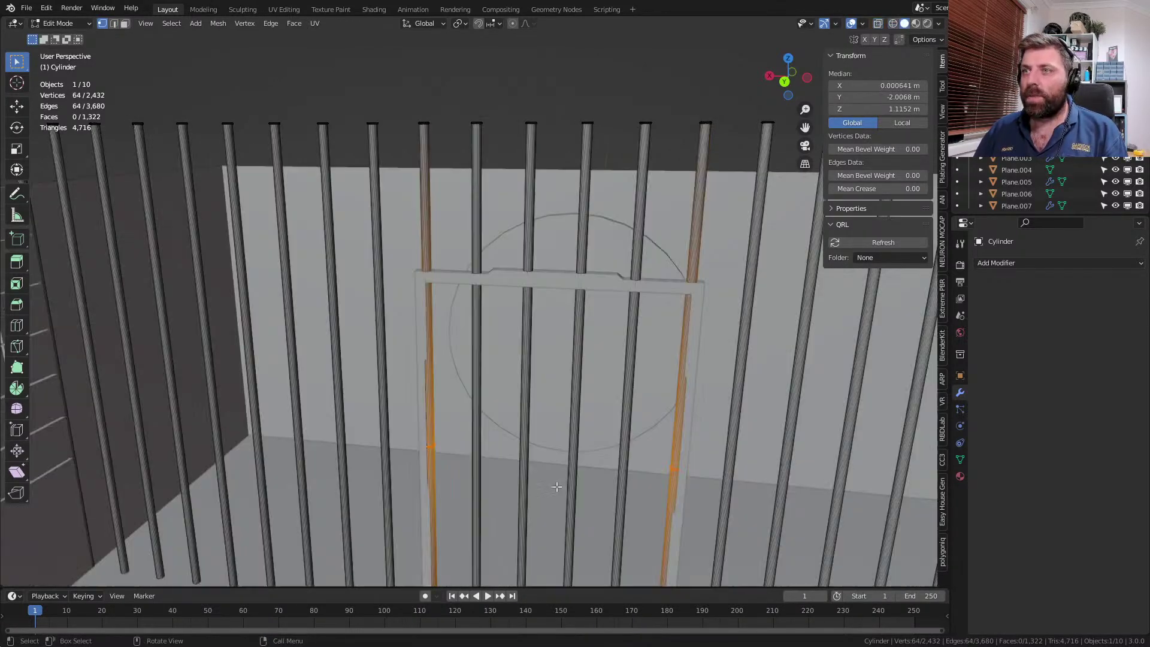
{"action": "left_click", "coordinate": [368, 438]}
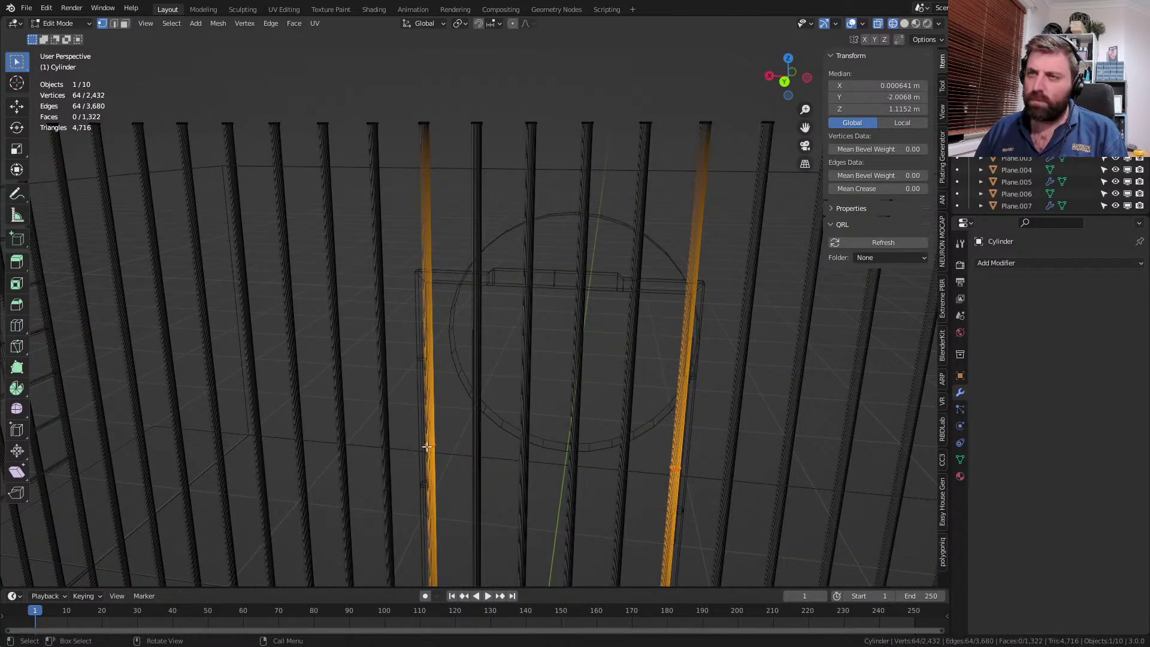
{"action": "key", "text": "z"}
{"action": "left_click", "coordinate": [520, 461]}
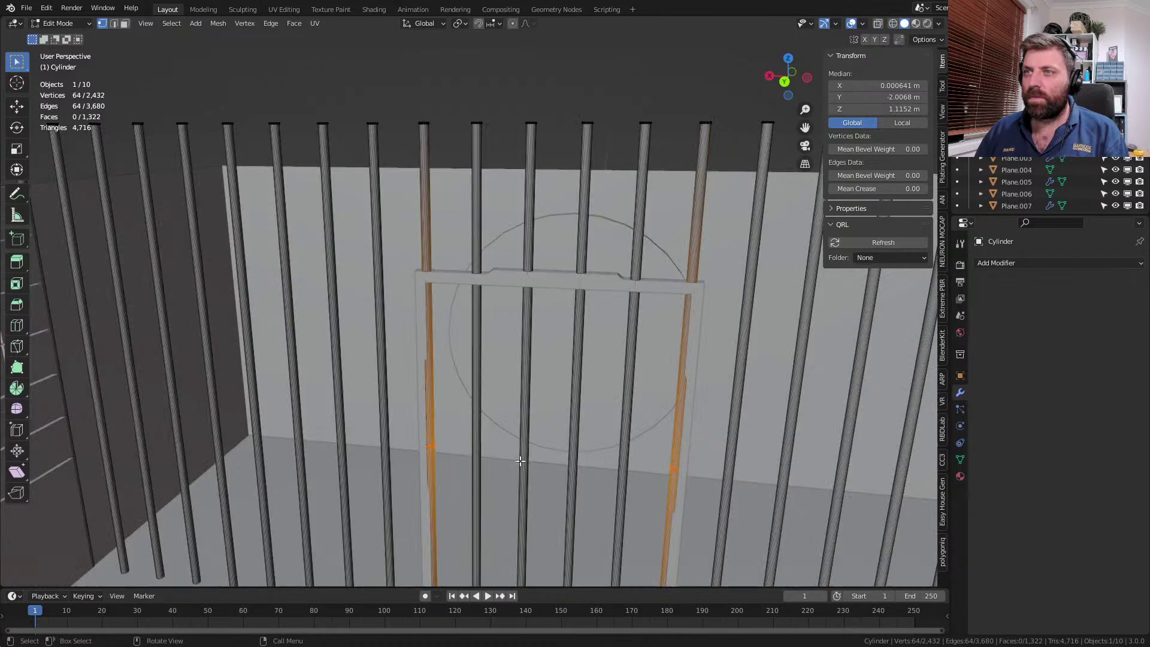
{"action": "key", "text": "g"}
{"action": "key", "text": "z"}
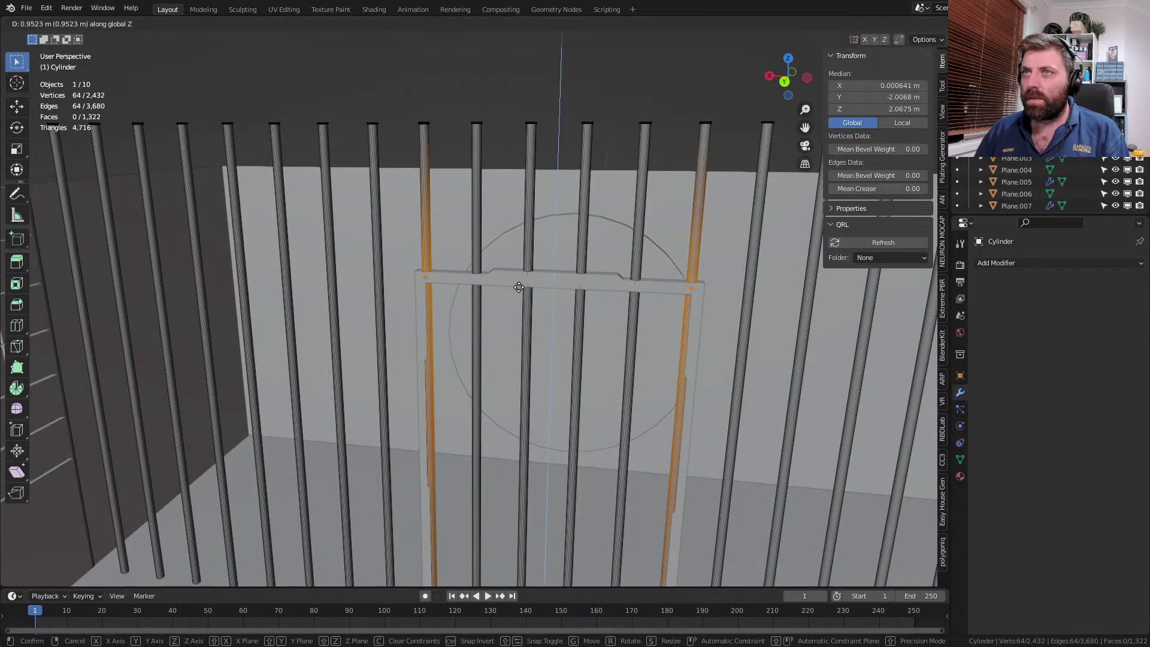
{"action": "left_click", "coordinate": [518, 287]}
- Delete the face loops of those two bars below the door frame's top beam
{"action": "middle_click_drag", "start_coordinate": [524, 398], "coordinate": [507, 332], "text": "shift"}
{"action": "key", "text": "3"}
{"action": "left_click", "coordinate": [416, 385], "text": "alt"}
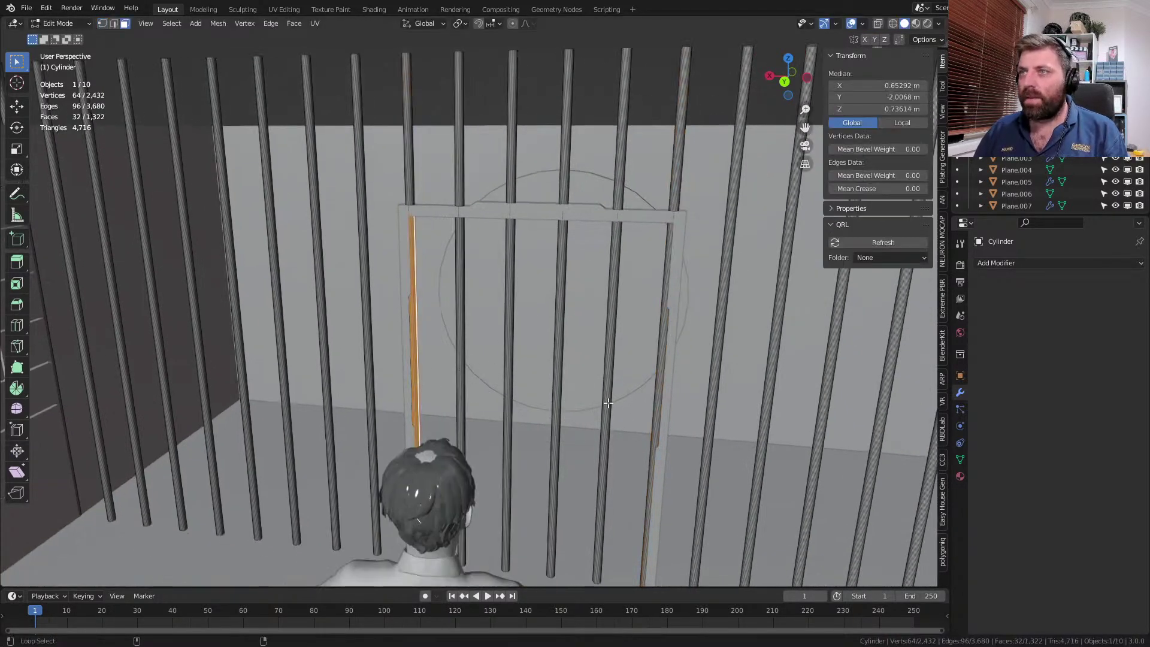
{"action": "left_click", "coordinate": [654, 404], "text": "alt+shift"}
{"action": "key", "text": "x"}
{"action": "left_click", "coordinate": [654, 404]}
- Add a centred loop cut to each of the four bars that pass through the door opening
{"action": "middle_click_drag", "start_coordinate": [654, 404], "coordinate": [578, 438]}
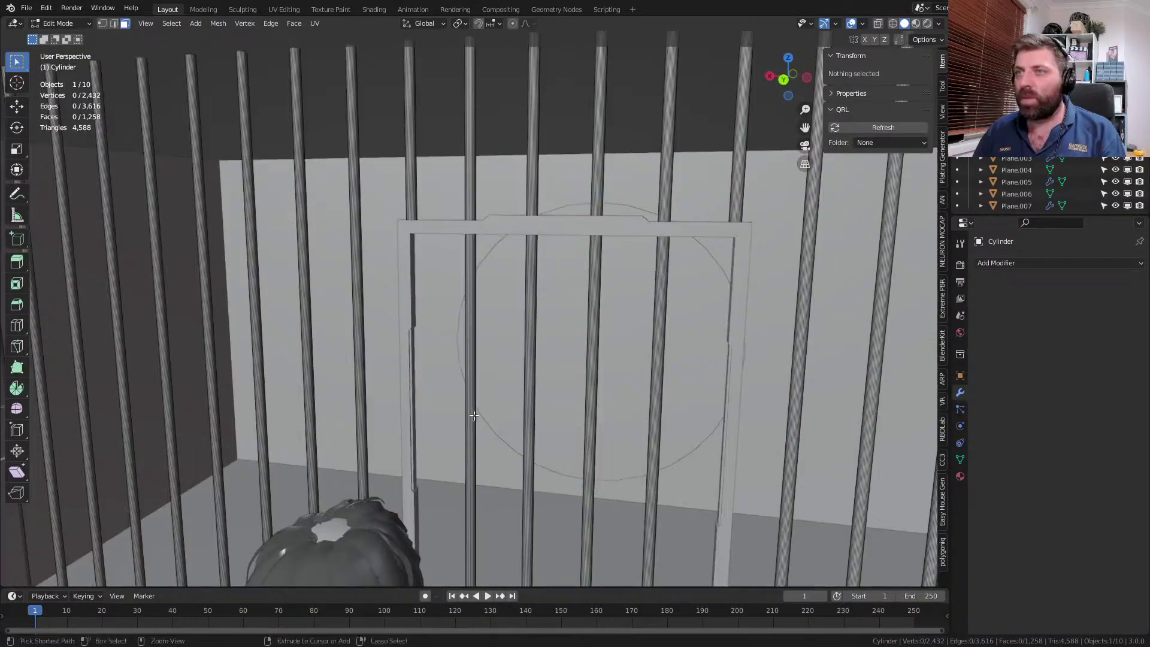
{"action": "key", "text": "ctrl+r"}
{"action": "left_click", "coordinate": [530, 449]}
{"action": "right_click", "coordinate": [529, 449]}
{"action": "key", "text": "ctrl+r"}
{"action": "left_click", "coordinate": [585, 450]}
{"action": "right_click", "coordinate": [585, 451]}
{"action": "key", "text": "ctrl+r"}
{"action": "left_click", "coordinate": [650, 460]}
{"action": "right_click", "coordinate": [650, 459]}
- In wireframe, circle-select the middle of the four door-opening bars and move the selection up along Z to the frame's top beam
{"action": "key", "text": "z"}
{"action": "left_click", "coordinate": [481, 463]}
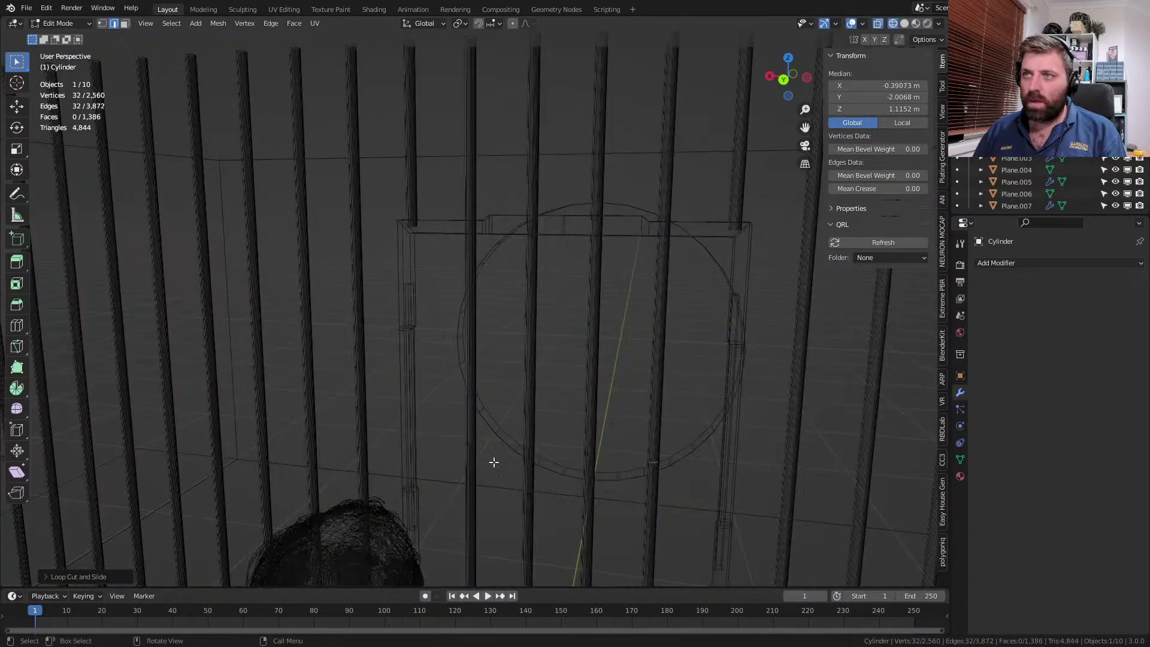
{"action": "key", "text": "c"}
{"action": "left_click_drag", "start_coordinate": [467, 442], "coordinate": [677, 453]}
{"action": "right_click", "coordinate": [556, 459]}
{"action": "key", "text": "g"}
{"action": "key", "text": "z"}
{"action": "left_click", "coordinate": [598, 253]}
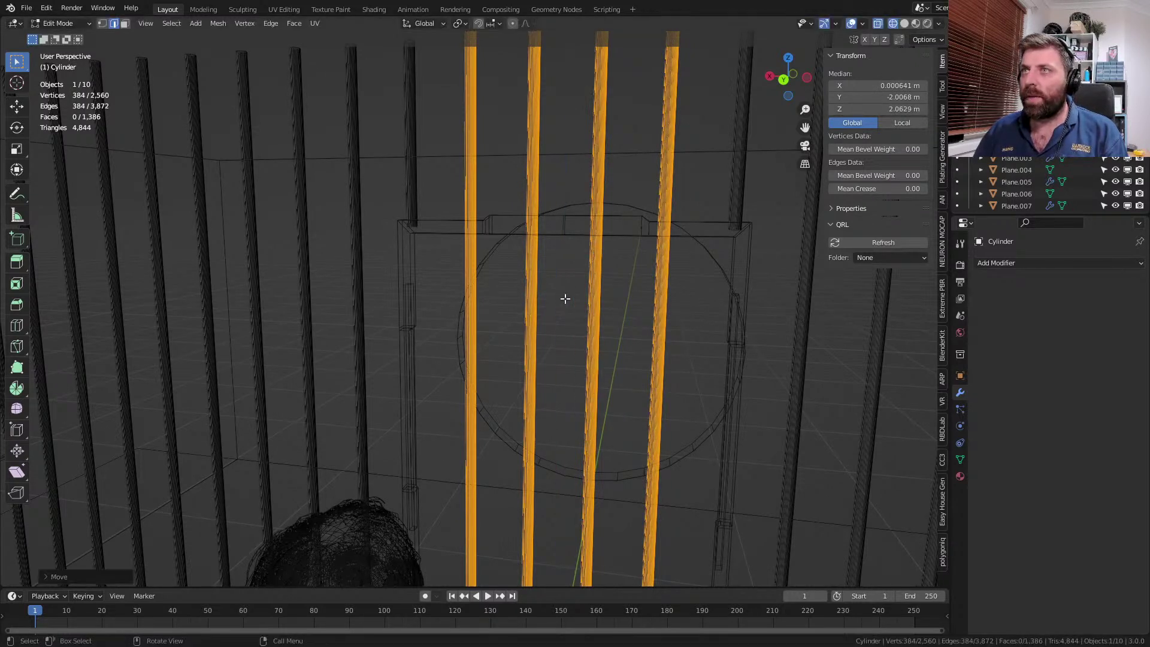
- Separate the lower face loops of the four door-opening bars into their own object and return to Object Mode
{"action": "left_click", "coordinate": [472, 390], "text": "alt"}
{"action": "key", "text": "3"}
{"action": "left_click", "coordinate": [473, 393], "text": "alt"}
{"action": "left_click", "coordinate": [532, 408], "text": "alt+shift"}
{"action": "left_click", "coordinate": [594, 409], "text": "alt+shift"}
{"action": "left_click", "coordinate": [656, 410], "text": "alt+shift"}
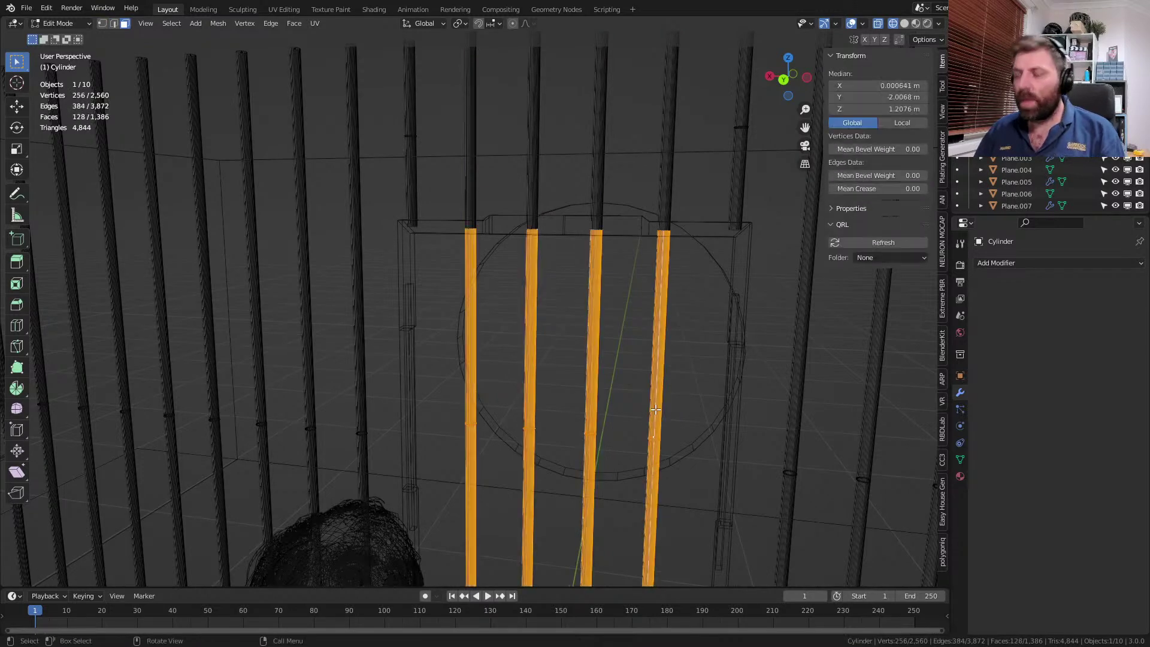
{"action": "key", "text": "p"}
{"action": "left_click", "coordinate": [643, 412]}
{"action": "key", "text": "Tab"}
- Edit both bar objects together and delete the leftover end caps of the two removed bar sections at floor level
{"action": "scroll", "coordinate": [599, 412], "scroll_direction": "down", "scroll_amount": 5}
{"action": "middle_click_drag", "start_coordinate": [492, 399], "coordinate": [537, 409]}
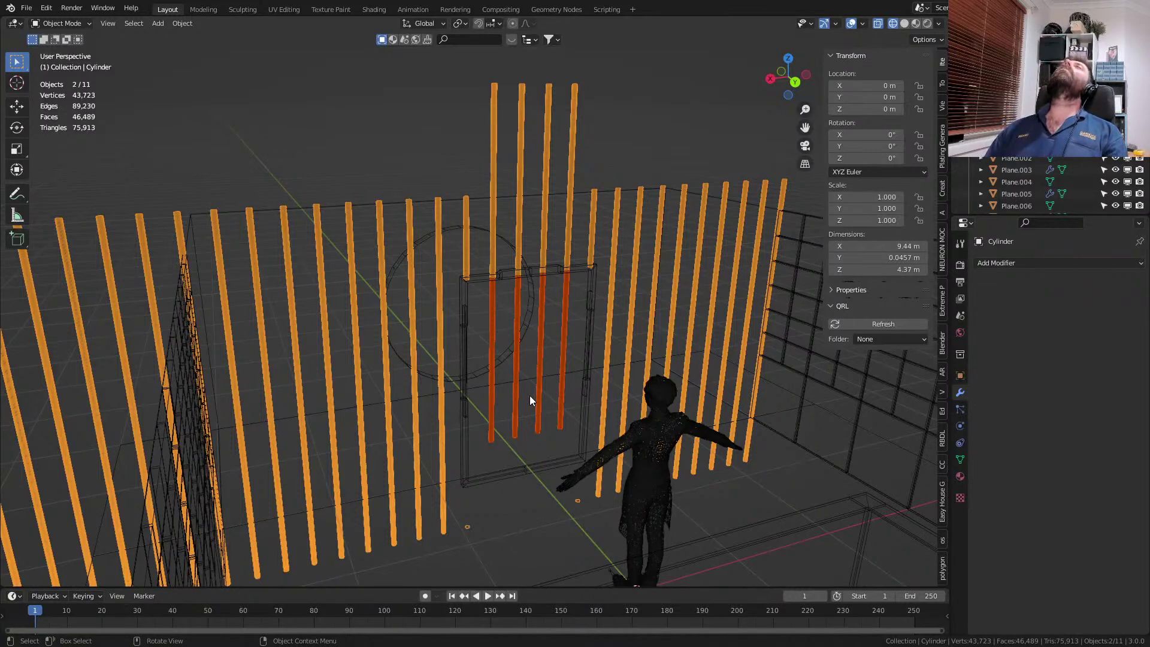
{"action": "key", "text": "Tab"}
{"action": "middle_click_drag", "start_coordinate": [534, 452], "coordinate": [509, 383]}
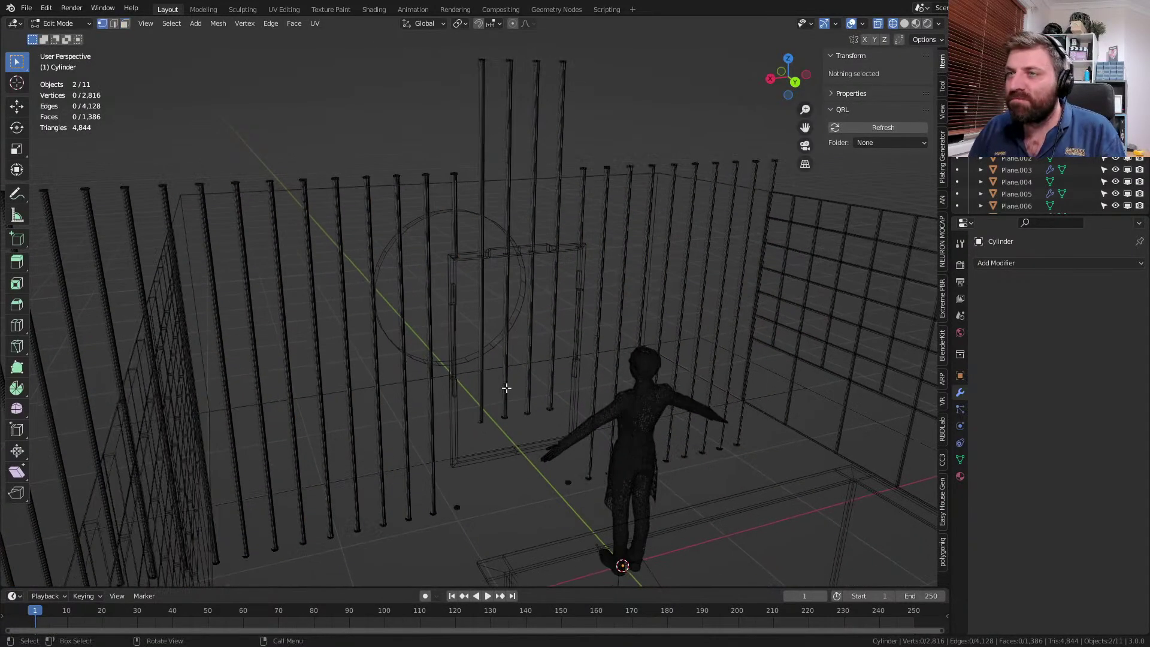
{"action": "left_click", "coordinate": [482, 428]}
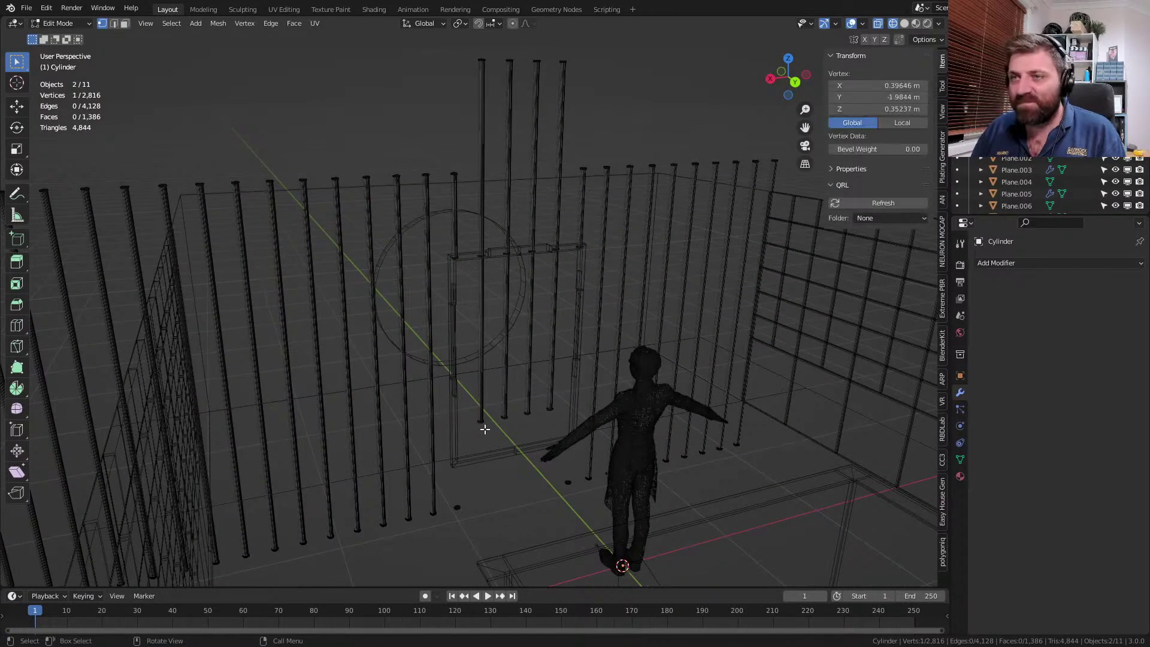
{"action": "key", "text": "ctrl+l"}
{"action": "key", "text": "x"}
{"action": "left_click", "coordinate": [567, 486]}
- Circle-select the lower ends of the four separated door bars and extend them down past the floor
{"action": "left_click", "coordinate": [497, 424]}
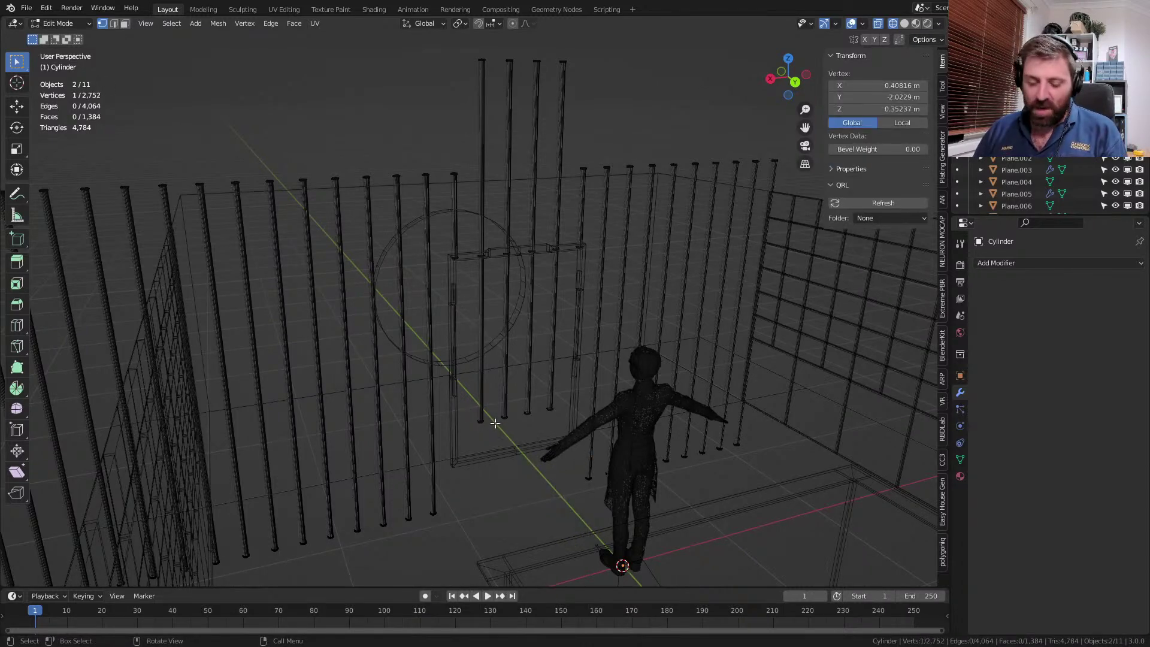
{"action": "middle_click_drag", "start_coordinate": [496, 424], "coordinate": [475, 429]}
{"action": "key", "text": "c"}
{"action": "left_click_drag", "start_coordinate": [475, 430], "coordinate": [553, 424]}
{"action": "right_click", "coordinate": [553, 424]}
{"action": "mouse_move", "coordinate": [545, 430]}
{"action": "middle_mouse_down"}
{"action": "mouse_move", "coordinate": [530, 464]}
{"action": "mouse_move", "coordinate": [514, 439]}
{"action": "middle_mouse_up"}
{"action": "key", "text": "Tab"}
{"action": "scroll", "coordinate": [529, 464], "scroll_direction": "up", "scroll_amount": 5}
{"action": "scroll", "coordinate": [514, 464], "scroll_direction": "down", "scroll_amount": 5}
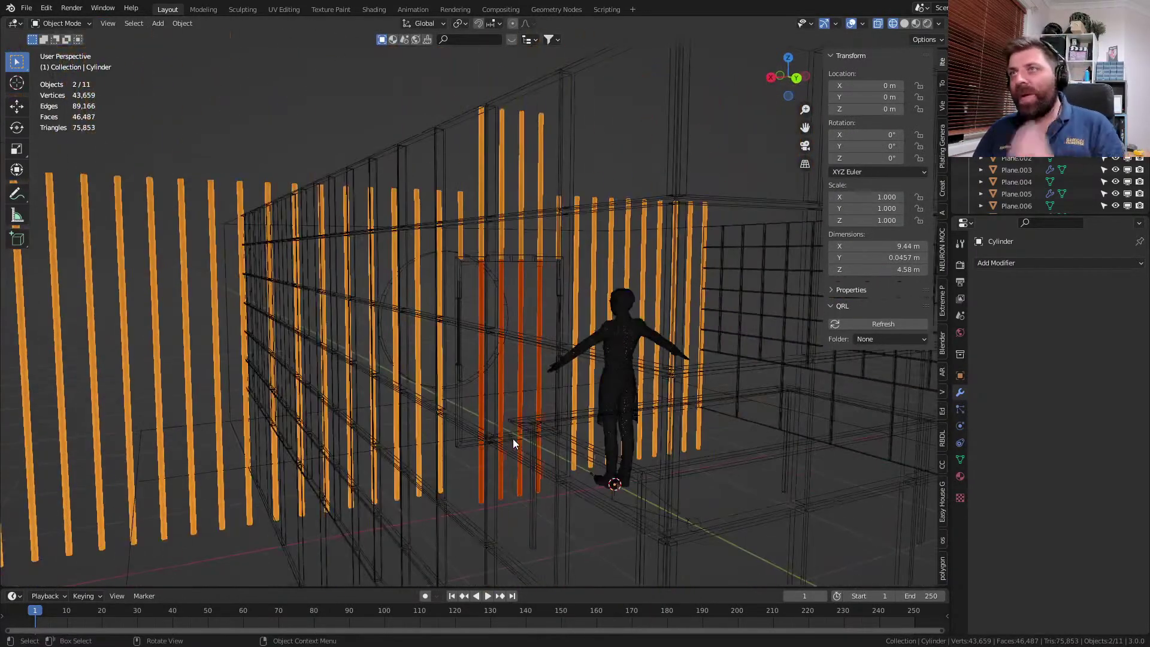
- Lower the raised tops of the four bars above the door about 0.95 m along Z, then return to Object Mode with solid shading
{"action": "middle_click_drag", "start_coordinate": [479, 256], "coordinate": [505, 289]}
{"action": "key", "text": "Tab"}
{"action": "left_click", "coordinate": [484, 256]}
{"action": "left_click_drag", "start_coordinate": [462, 254], "coordinate": [575, 267]}
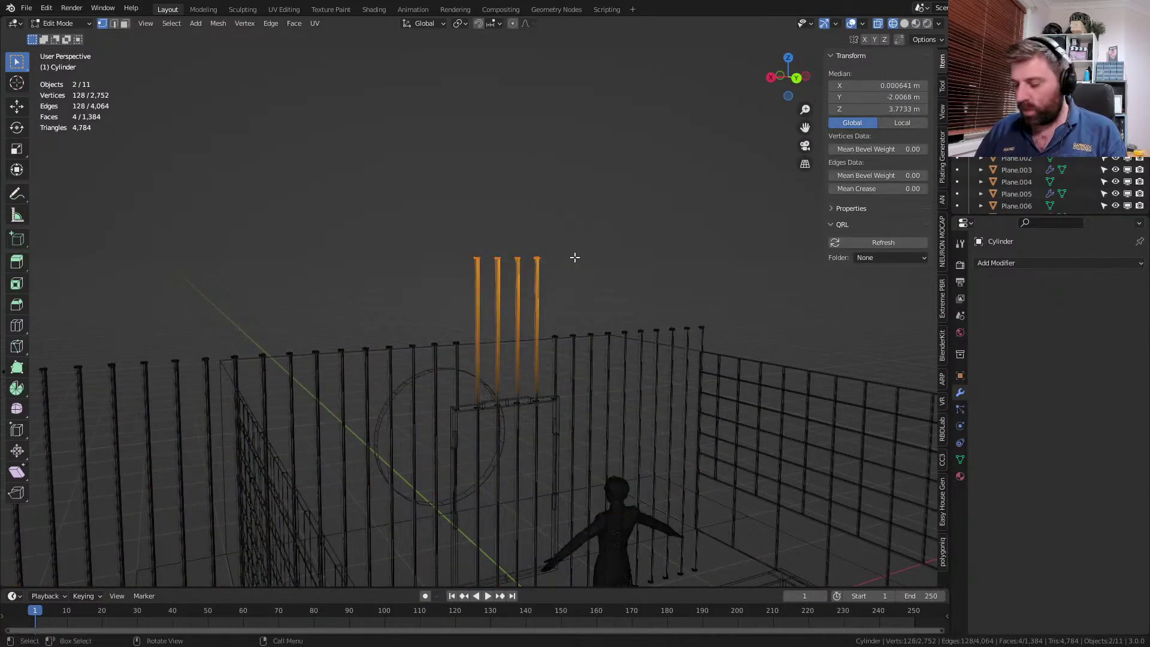
{"action": "key", "text": "KP_3"}
{"action": "scroll", "coordinate": [575, 257], "scroll_direction": "up", "scroll_amount": 2}
{"action": "scroll", "coordinate": [575, 257], "scroll_direction": "up", "scroll_amount": 3}
{"action": "key", "text": "g"}
{"action": "key", "text": "z"}
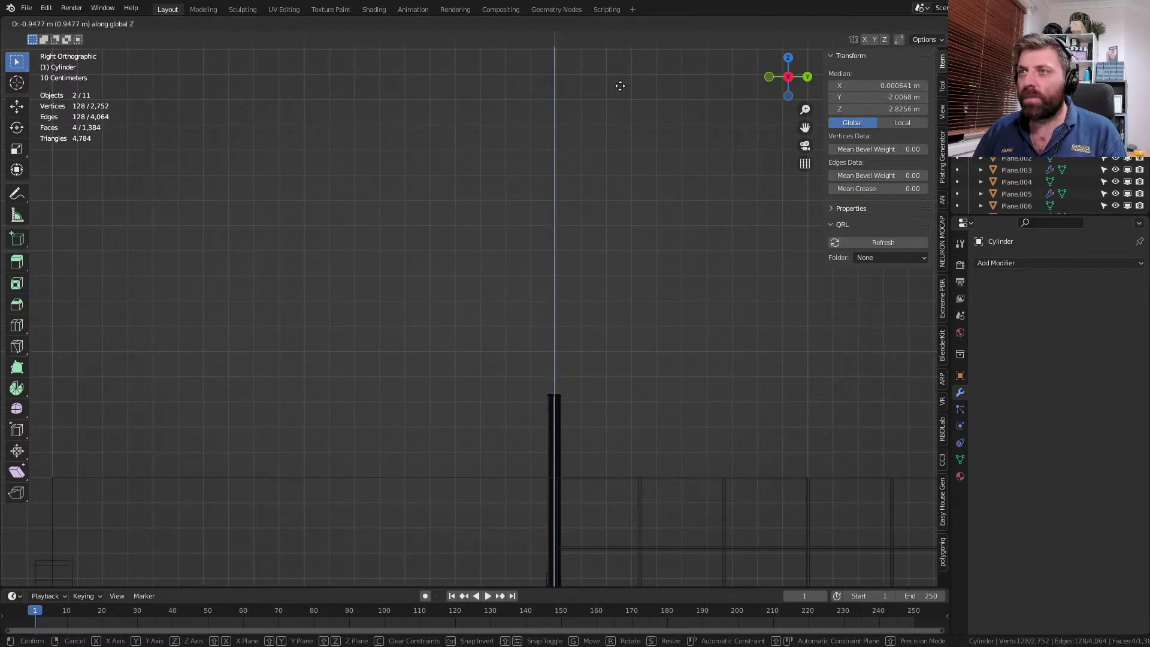
{"action": "left_click", "coordinate": [620, 86]}
{"action": "scroll", "coordinate": [501, 254], "scroll_direction": "down", "scroll_amount": 5}
{"action": "middle_click_drag", "start_coordinate": [501, 255], "coordinate": [668, 282]}
{"action": "key", "text": "Tab"}
{"action": "key", "text": "z"}
{"action": "left_click", "coordinate": [611, 353]}
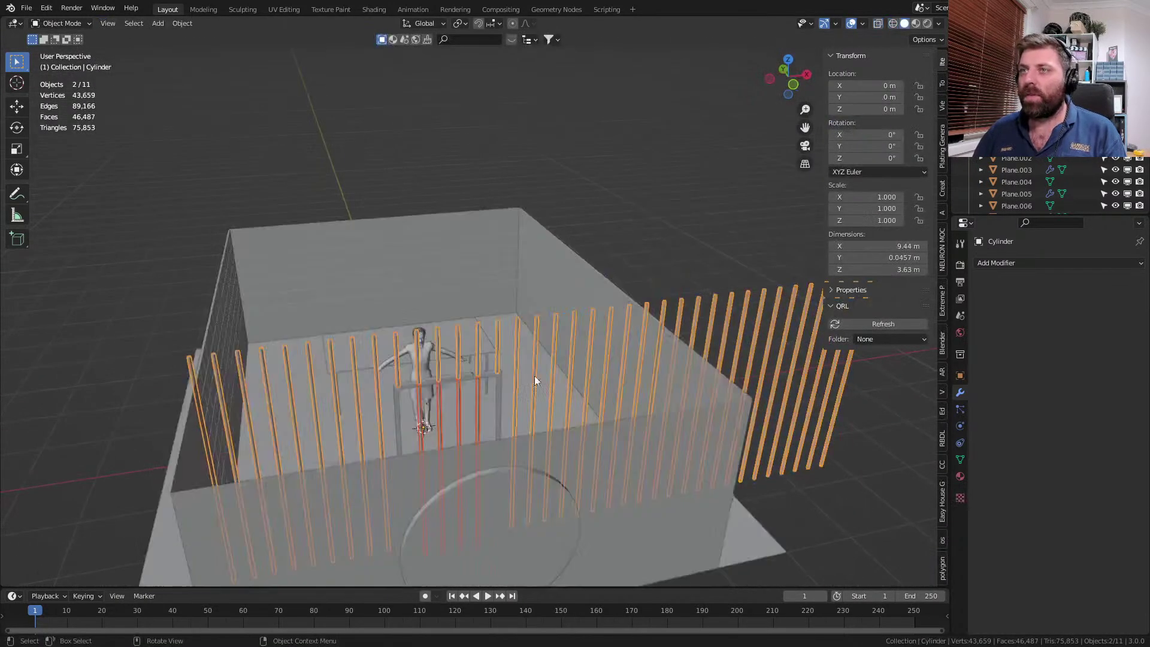
- Select the four separated door bars and examine how they sit within the frame from both sides
{"action": "middle_click_drag", "start_coordinate": [611, 351], "coordinate": [478, 432]}
{"action": "left_click", "coordinate": [472, 436]}
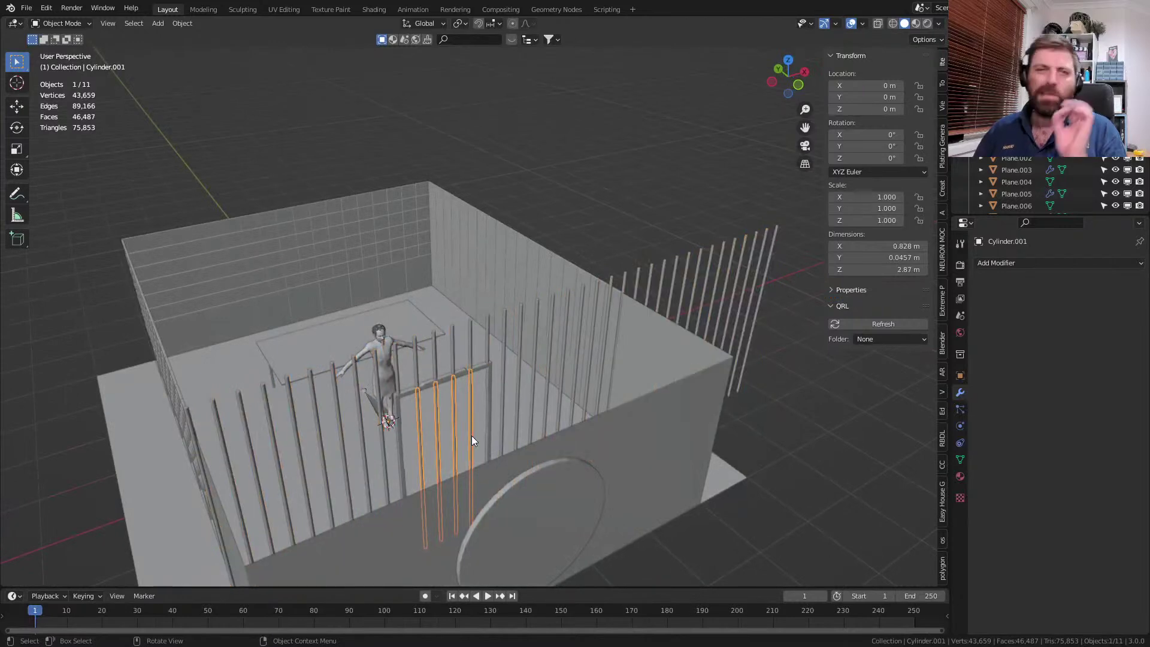
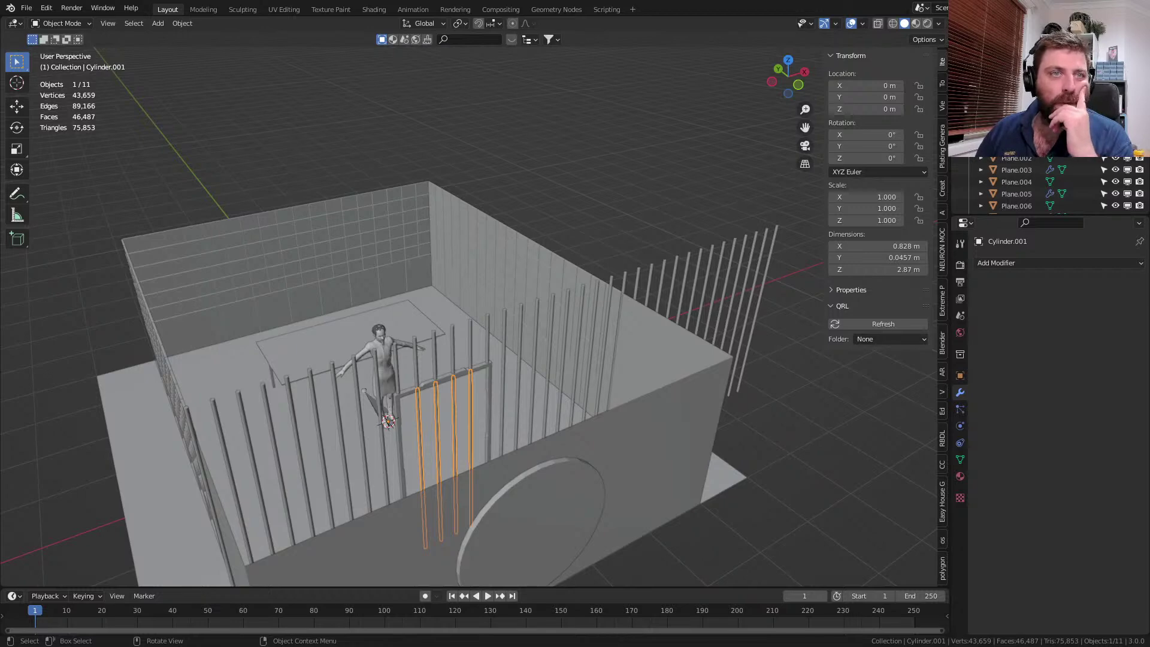
{"action": "middle_click_drag", "start_coordinate": [402, 384], "coordinate": [484, 324]}
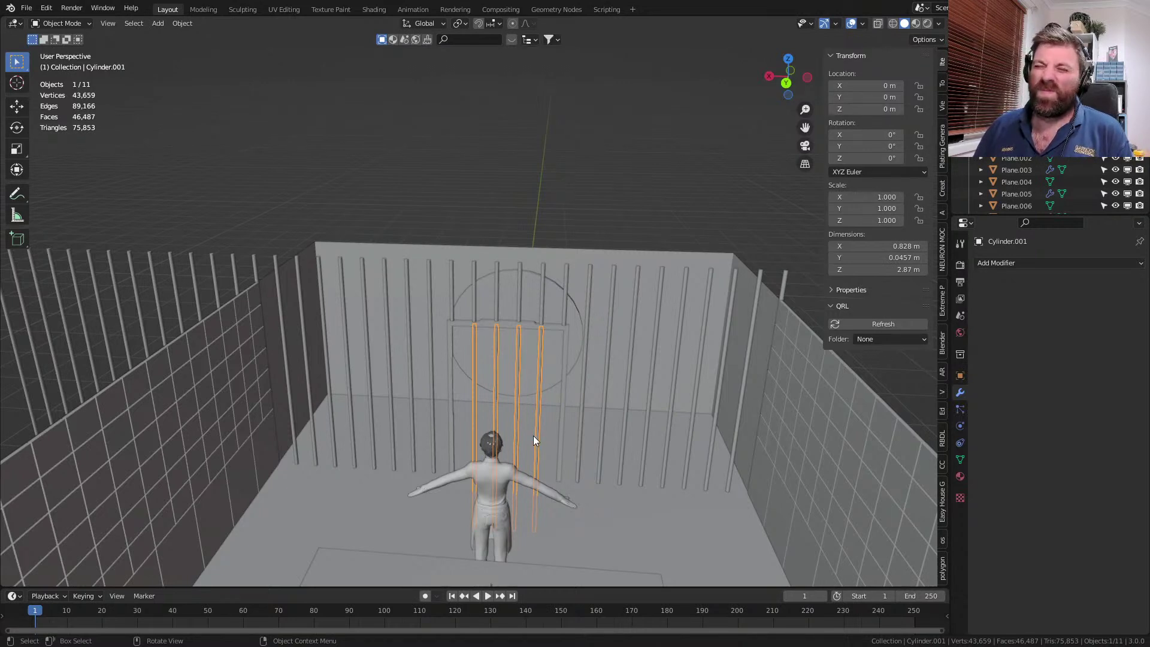
{"action": "middle_click_drag", "start_coordinate": [532, 435], "coordinate": [370, 424]}
{"action": "middle_click_drag", "start_coordinate": [346, 383], "coordinate": [341, 353]}
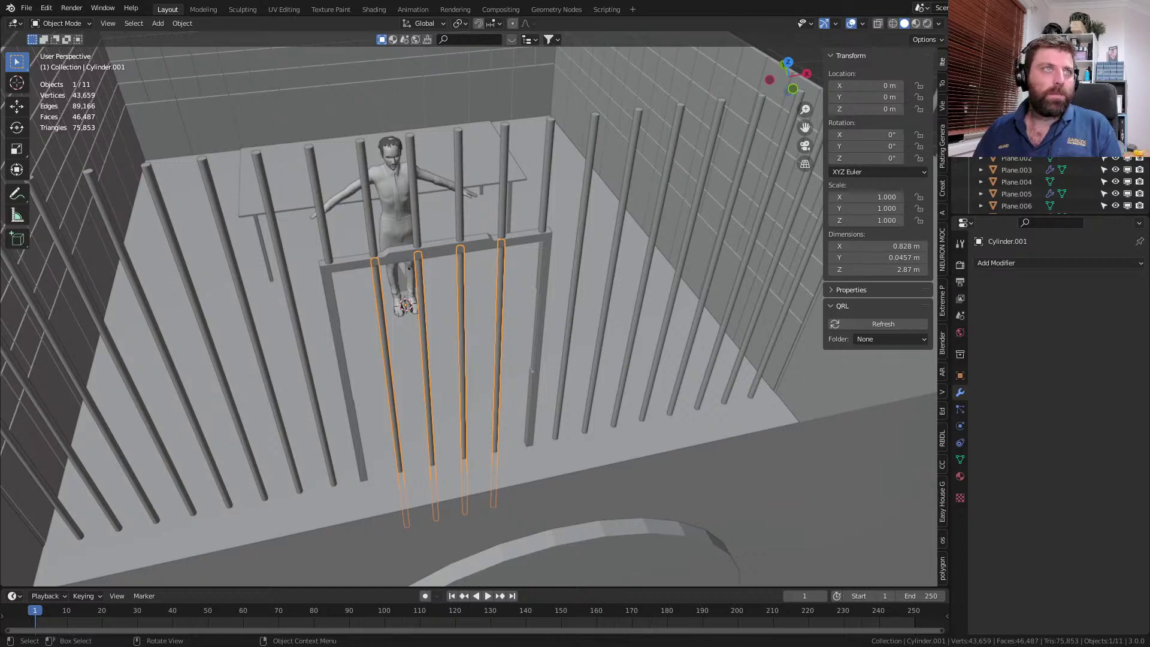
{"action": "middle_click_drag", "start_coordinate": [581, 415], "coordinate": [494, 463]}
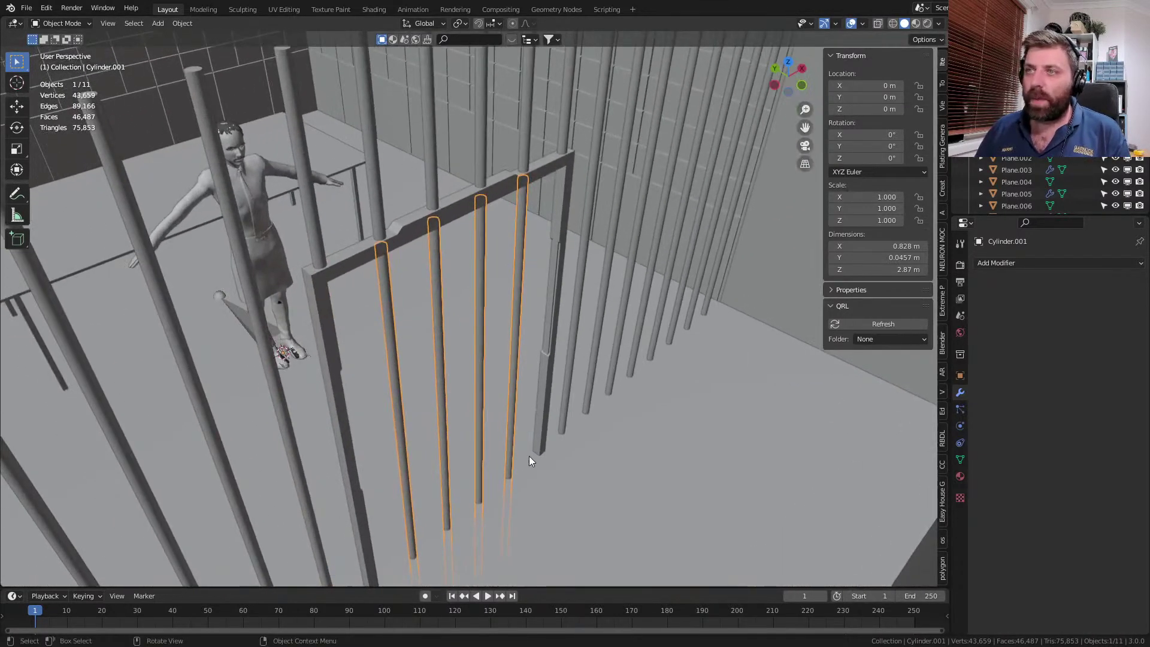
{"action": "middle_click_drag", "start_coordinate": [436, 566], "coordinate": [461, 416], "text": "shift"}
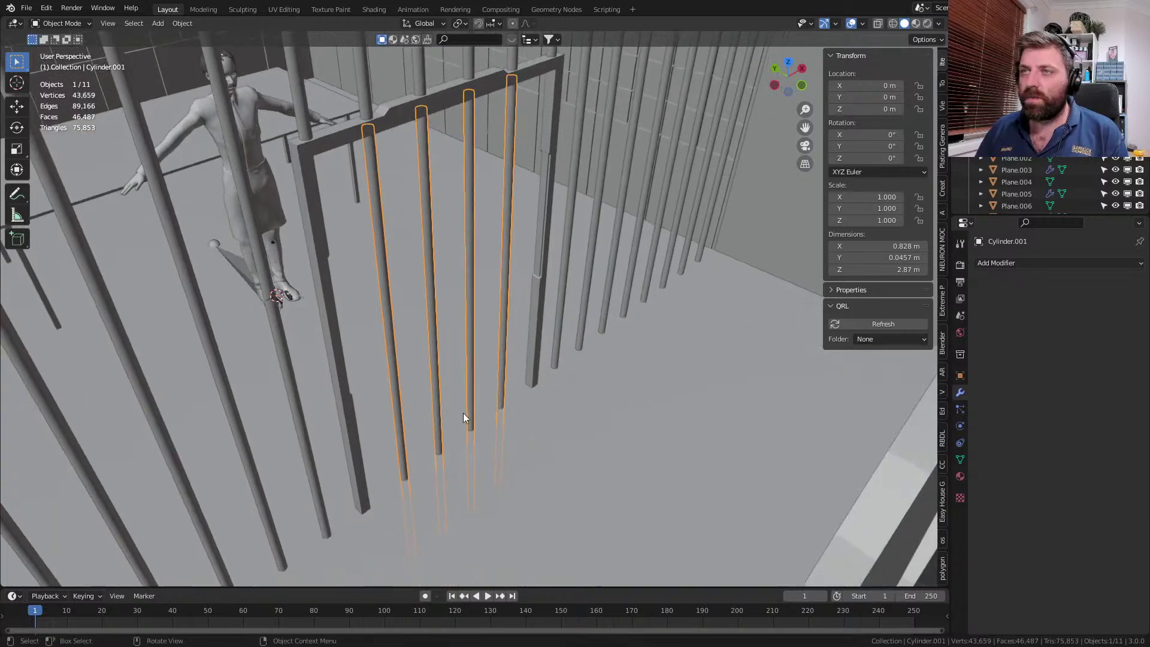
- Duplicate the four inner corner and centre-line vertices of the door frame's mirrored half and separate them into a new object
{"action": "left_click", "coordinate": [533, 365]}
{"action": "key", "text": "Tab"}
{"action": "middle_click_drag", "start_coordinate": [529, 365], "coordinate": [512, 271]}
{"action": "key", "text": "3"}
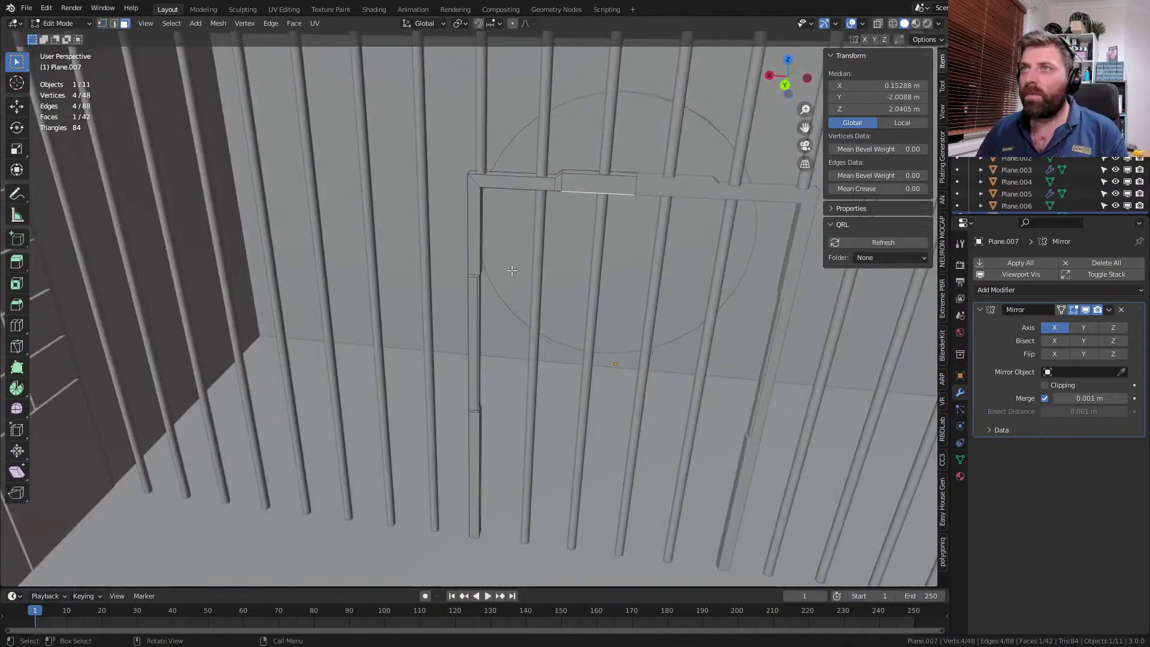
{"action": "left_click", "coordinate": [476, 190]}
{"action": "middle_click_drag", "start_coordinate": [475, 190], "coordinate": [607, 261]}
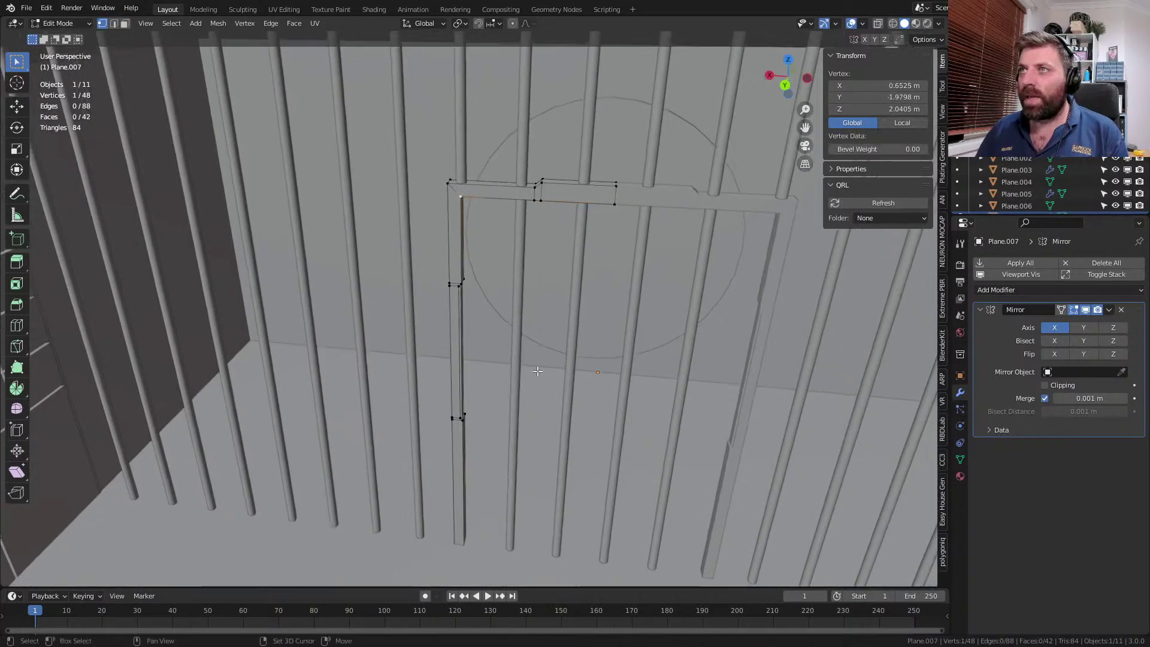
{"action": "middle_click_drag", "start_coordinate": [529, 432], "coordinate": [538, 352], "text": "shift"}
{"action": "key", "text": "z"}
{"action": "left_click", "coordinate": [469, 360]}
{"action": "middle_click_drag", "start_coordinate": [492, 486], "coordinate": [492, 498]}
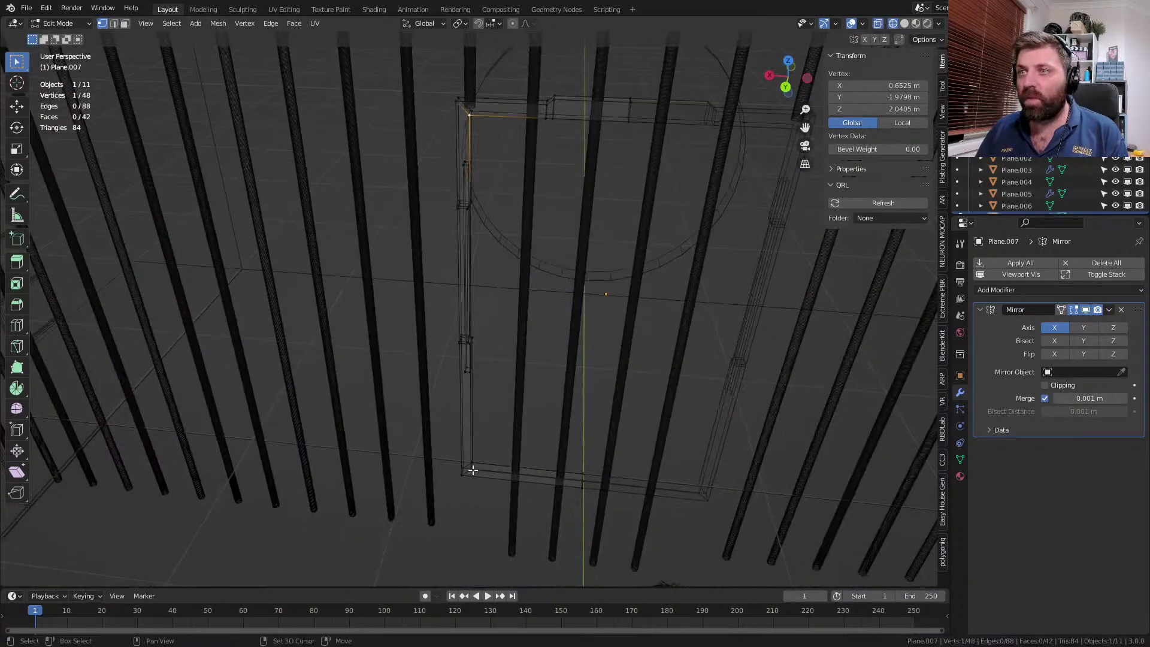
{"action": "left_click", "coordinate": [583, 482], "text": "shift"}
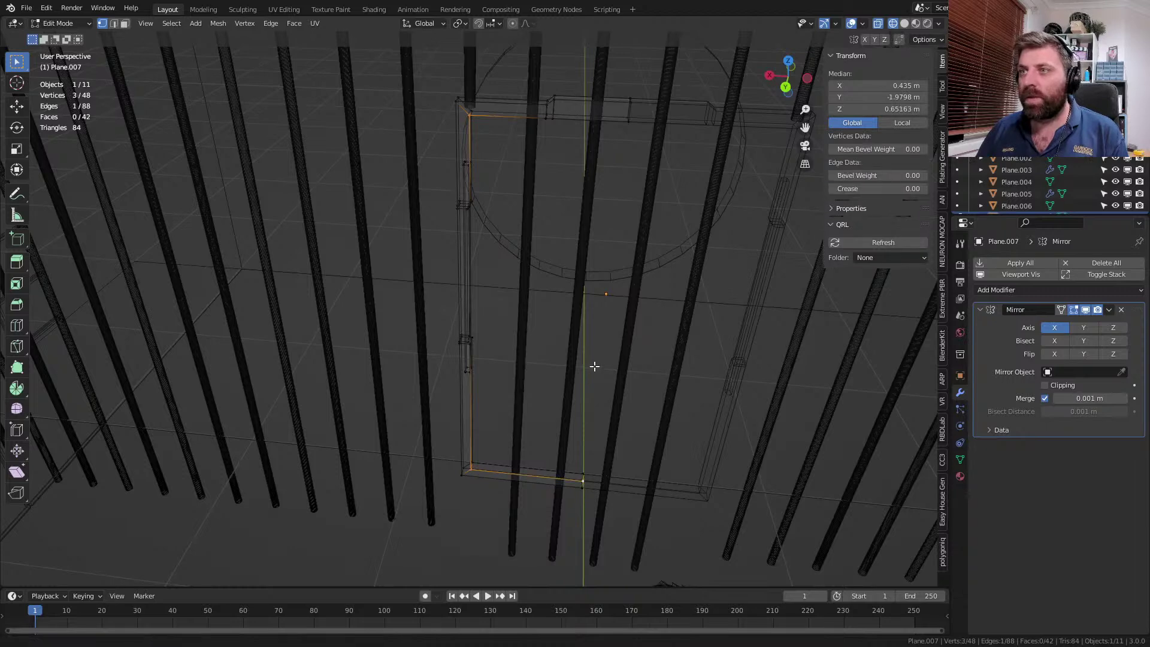
{"action": "middle_click_drag", "start_coordinate": [596, 362], "coordinate": [600, 340]}
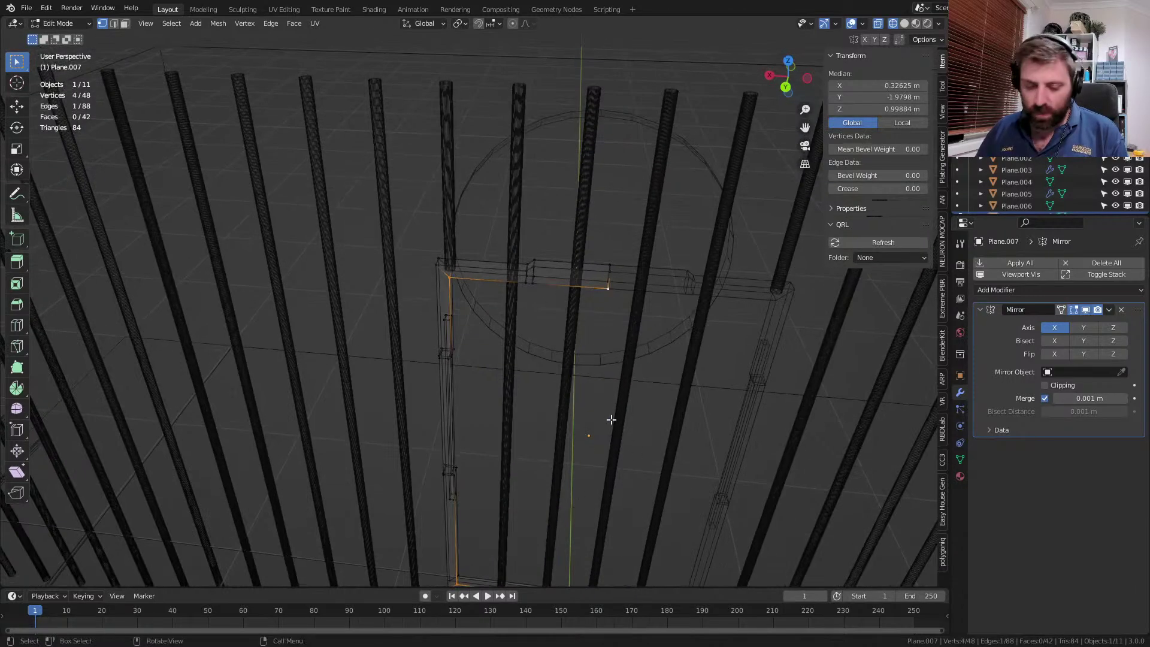
{"action": "key", "text": "shift+d"}
{"action": "key", "text": "p"}
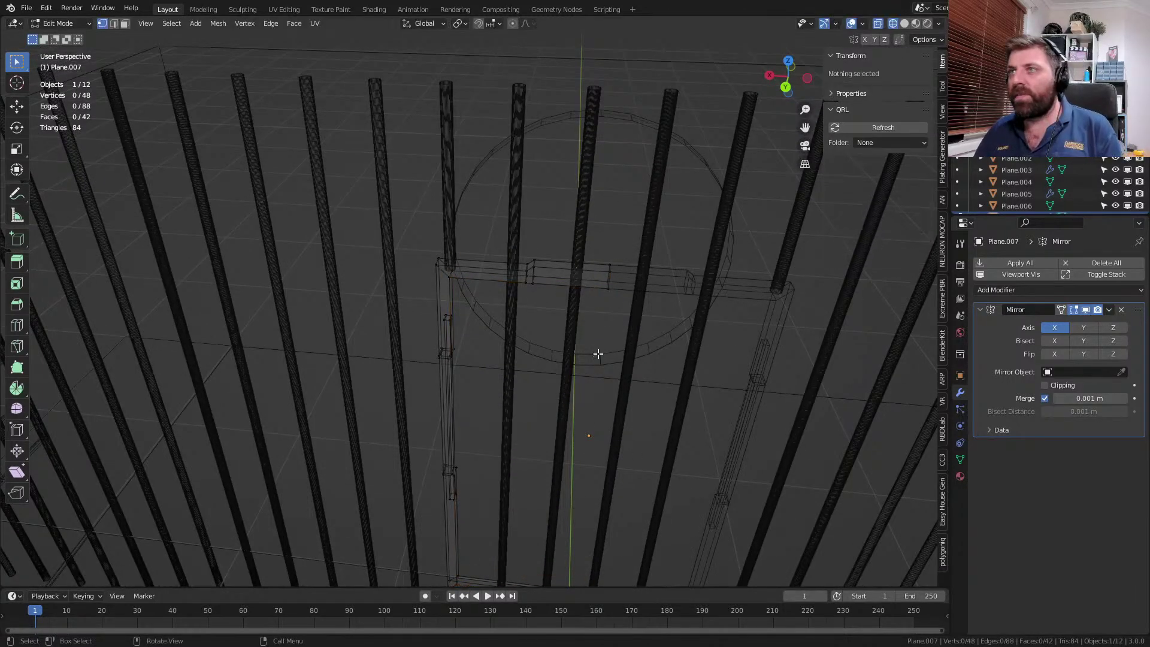
- Edit the separated vertices object and fill its four vertices with a face covering half of the door opening
{"action": "key", "text": "Tab"}
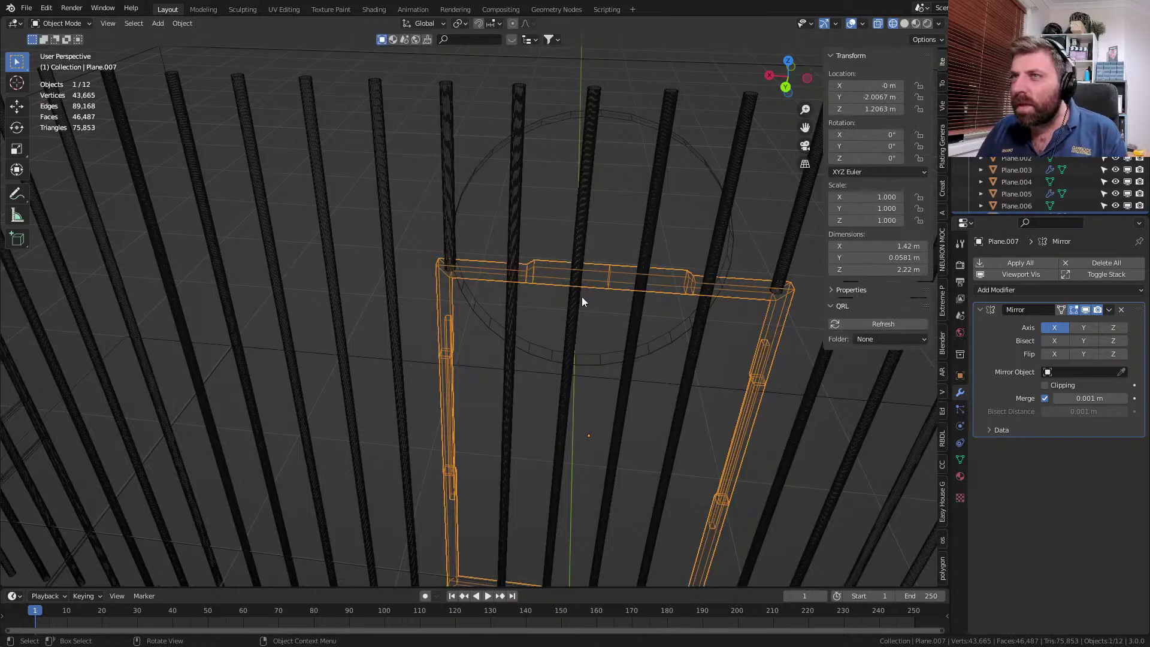
{"action": "left_click", "coordinate": [466, 299]}
{"action": "middle_click_drag", "start_coordinate": [466, 299], "coordinate": [481, 506]}
{"action": "left_click", "coordinate": [483, 501]}
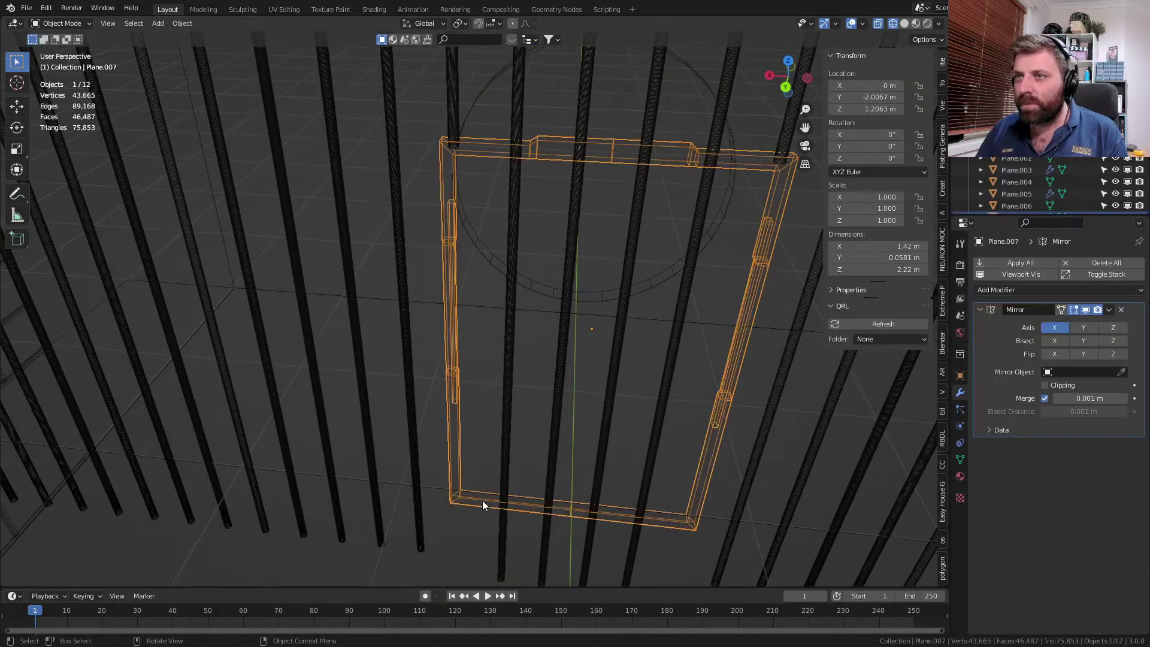
{"action": "key", "text": "Tab"}
{"action": "key", "text": "a"}
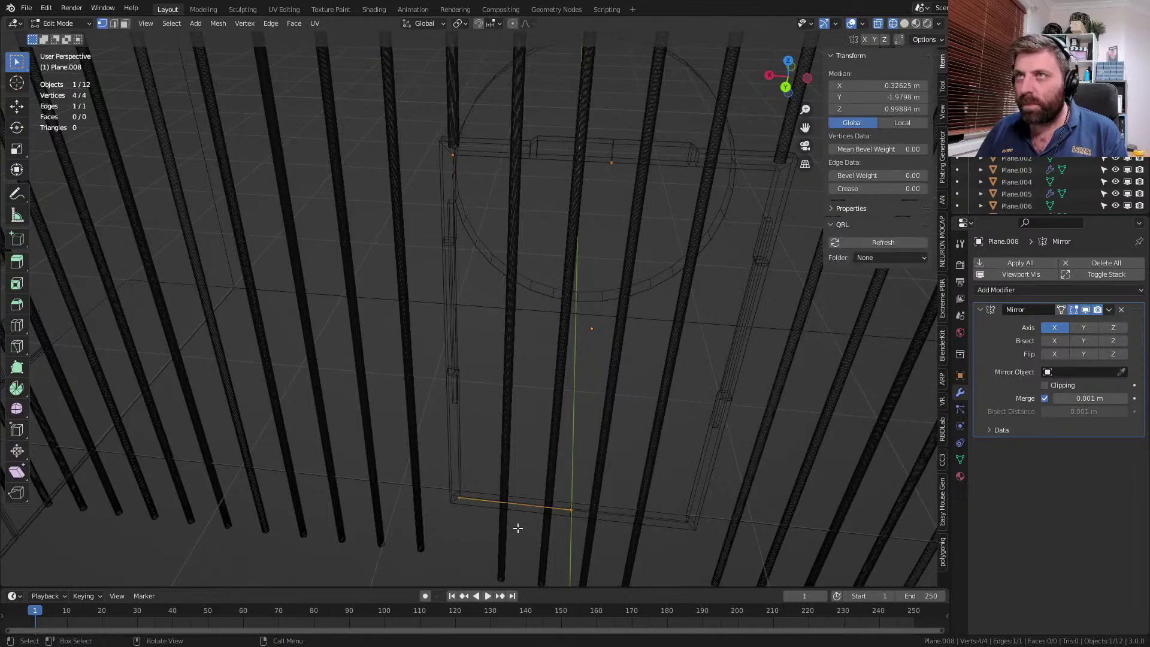
{"action": "middle_click_drag", "start_coordinate": [516, 530], "coordinate": [523, 511]}
{"action": "scroll", "coordinate": [524, 511], "scroll_direction": "down", "scroll_amount": 1}
{"action": "key", "text": "f"}
{"action": "middle_click_drag", "start_coordinate": [586, 440], "coordinate": [600, 513]}
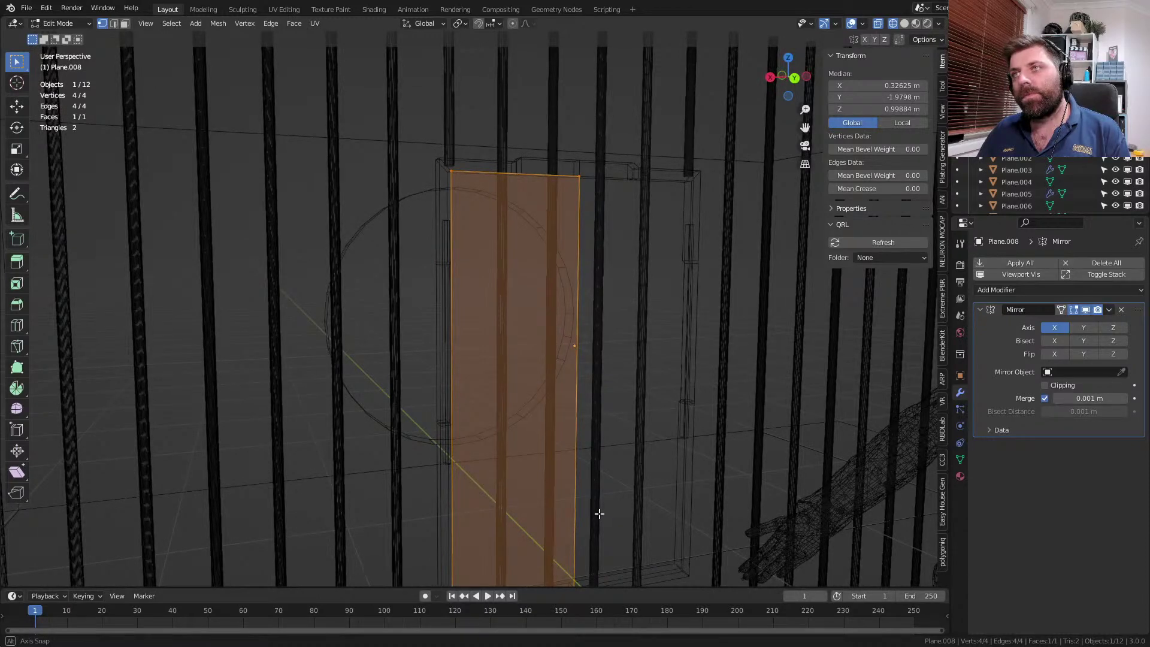
- Inset the door face about 0.016 m and delete the narrow border face beside the mirror centre line
{"action": "middle_click_drag", "start_coordinate": [601, 514], "coordinate": [588, 517]}
{"action": "key", "text": "i"}
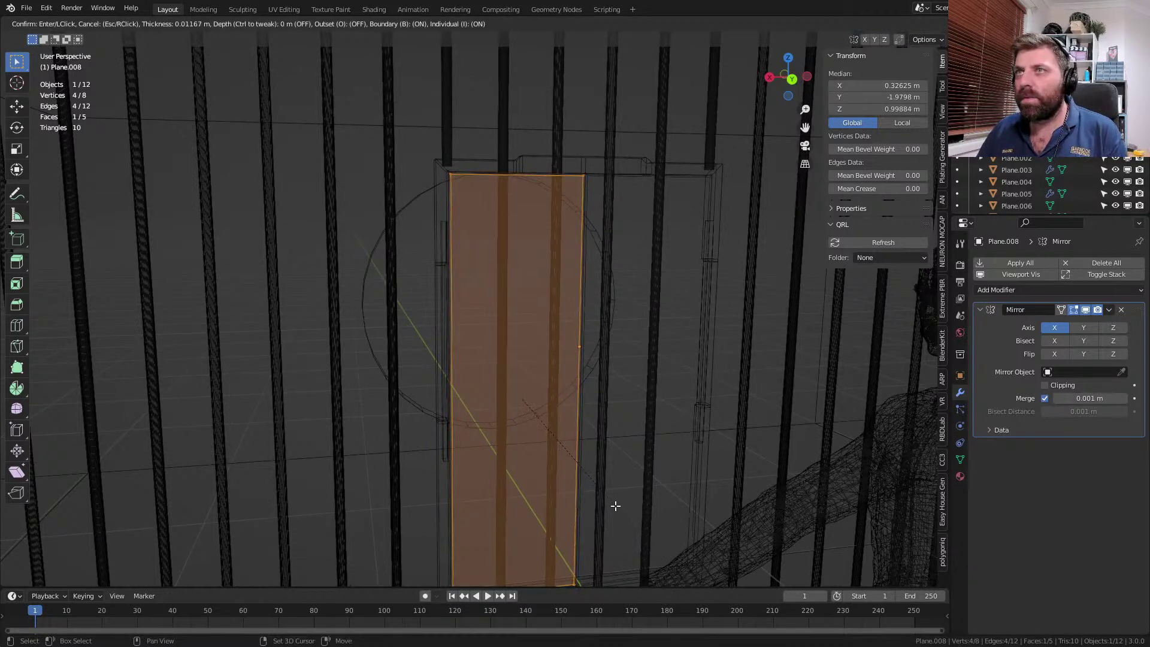
{"action": "left_click", "coordinate": [612, 496]}
{"action": "key", "text": "3"}
{"action": "left_click", "coordinate": [584, 384]}
{"action": "key", "text": "x"}
{"action": "left_click", "coordinate": [582, 408]}
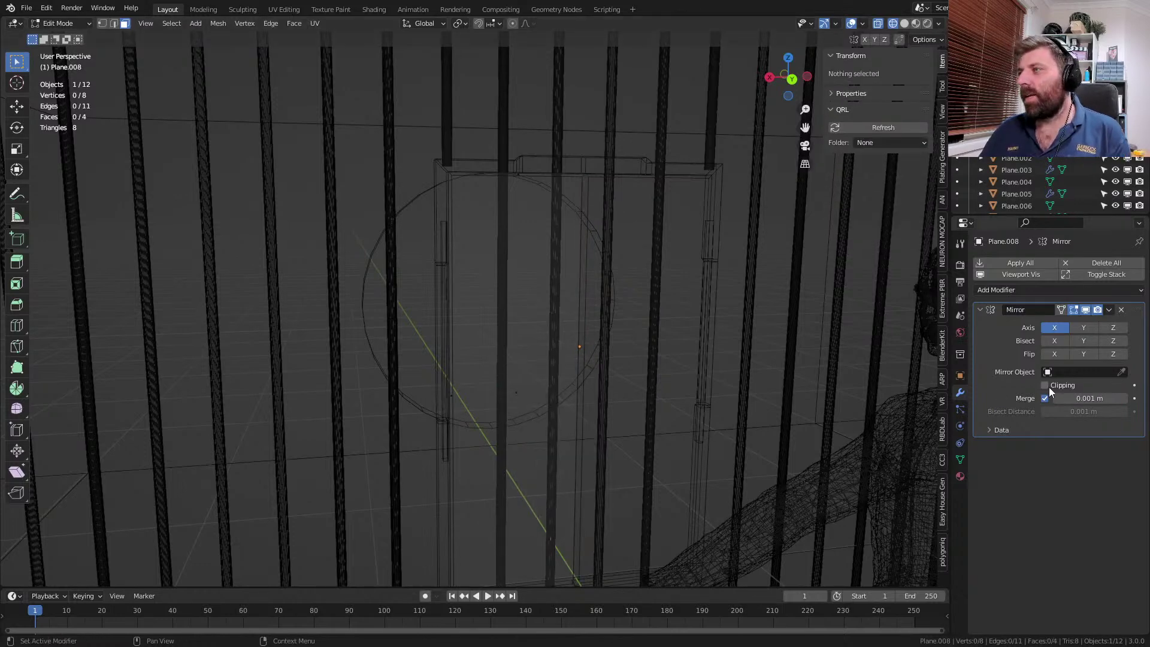
- Enable clipping on the Mirror modifier and move the inner vertical edge along X onto the centre plane
{"action": "left_click", "coordinate": [1046, 386]}
{"action": "key", "text": "2"}
{"action": "left_click", "coordinate": [592, 406]}
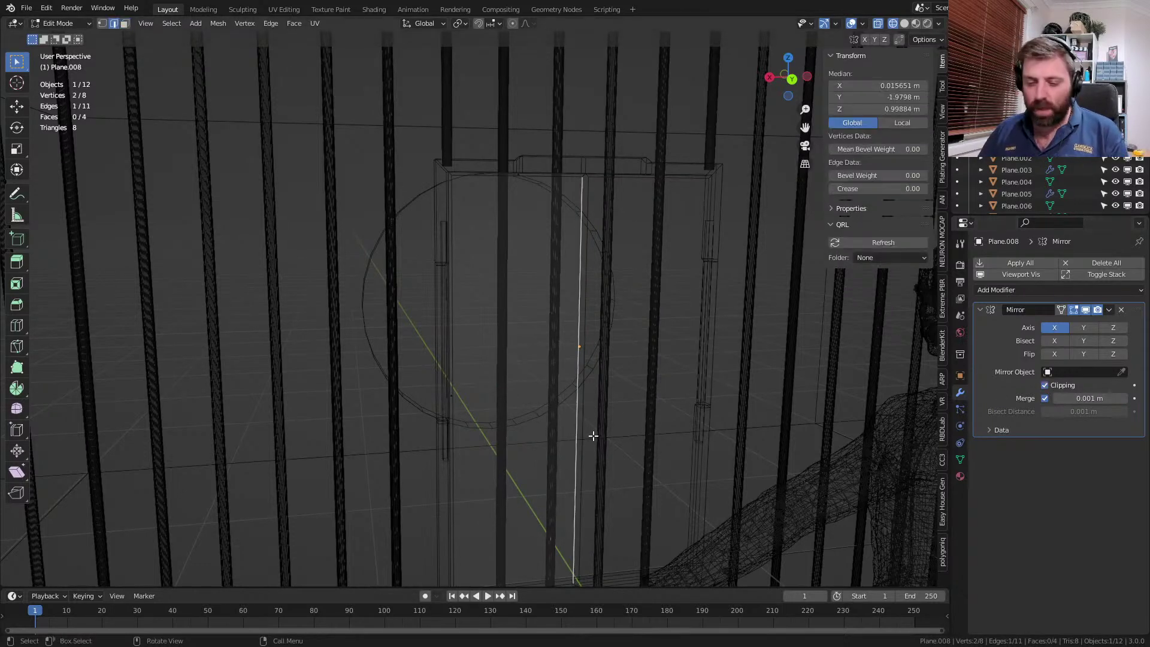
{"action": "key", "text": "g"}
{"action": "key", "text": "y"}
{"action": "key", "text": "x"}
{"action": "left_click", "coordinate": [591, 437]}
- Delete the large inner face of the door object, keeping only the thin border faces
{"action": "key", "text": "3"}
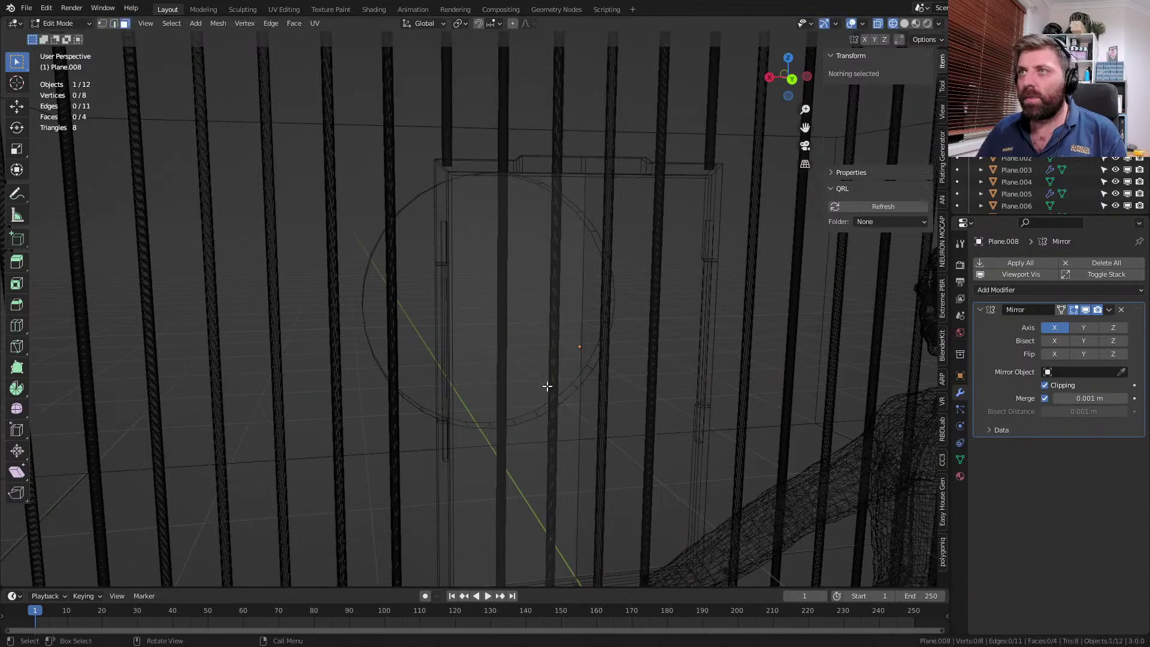
{"action": "left_click", "coordinate": [550, 401]}
{"action": "key", "text": "x"}
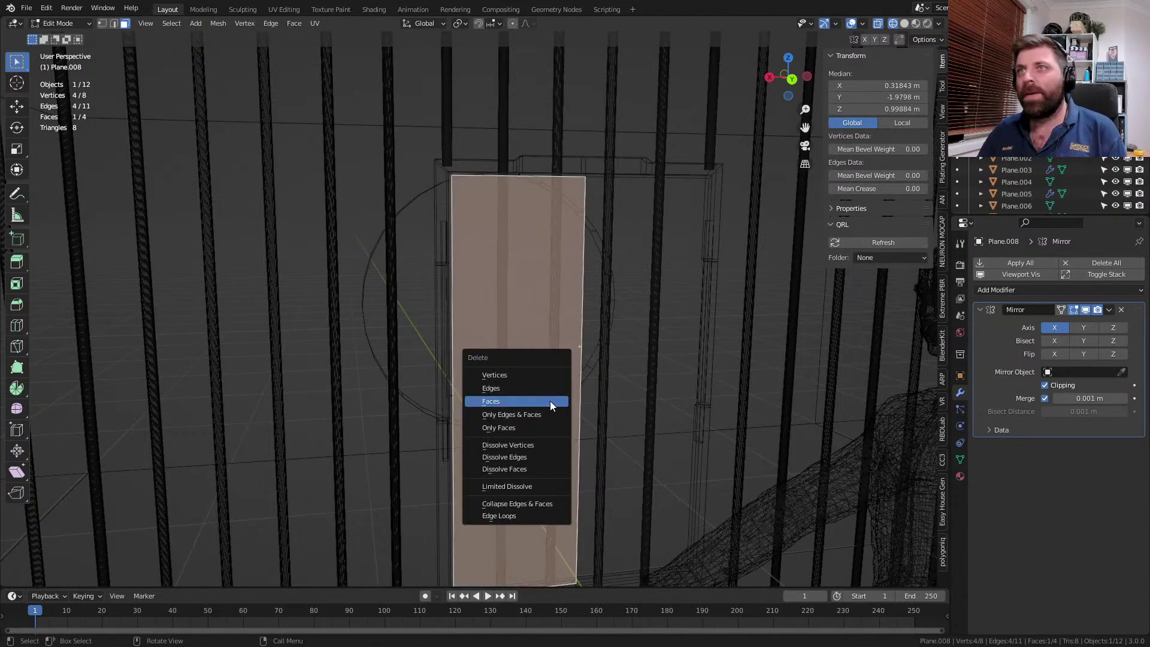
{"action": "left_click", "coordinate": [550, 401]}
- Move the border's inner top edge along Z, then raise it together with the outer bottom edge about 0.037 m
{"action": "key", "text": "2"}
{"action": "left_click", "coordinate": [505, 177]}
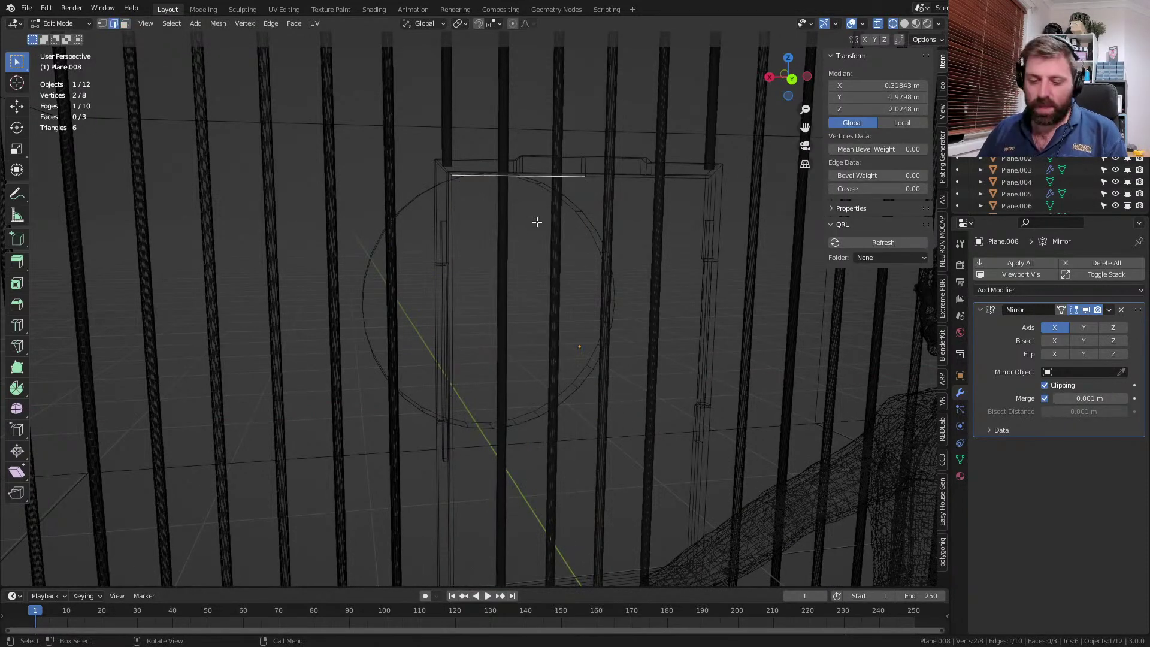
{"action": "key", "text": "g"}
{"action": "key", "text": "z"}
{"action": "left_click", "coordinate": [534, 233]}
{"action": "scroll", "coordinate": [533, 291], "scroll_direction": "down", "scroll_amount": 3, "text": "shift"}
{"action": "scroll", "coordinate": [533, 292], "scroll_direction": "down", "scroll_amount": 2, "text": "shift"}
{"action": "left_click", "coordinate": [514, 450], "text": "shift"}
{"action": "key", "text": "g"}
{"action": "key", "text": "z"}
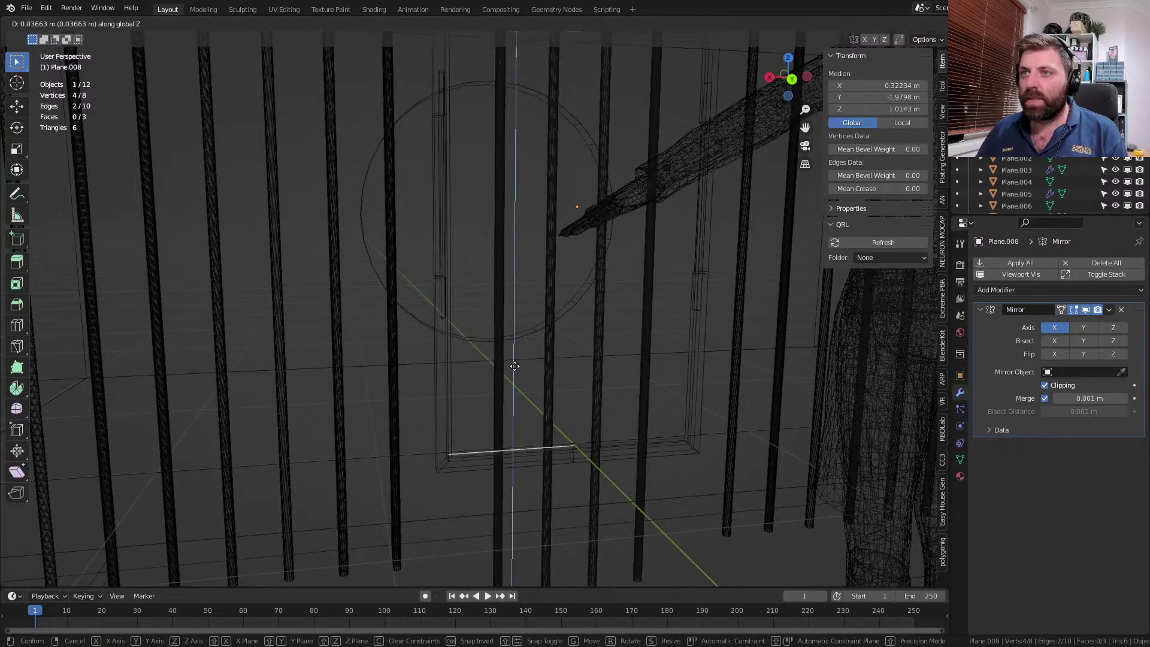
{"action": "left_click", "coordinate": [515, 366]}
- Rip the outer bottom corner vertex of the door border in front view, then select the whole mesh
{"action": "key", "text": "KP_1"}
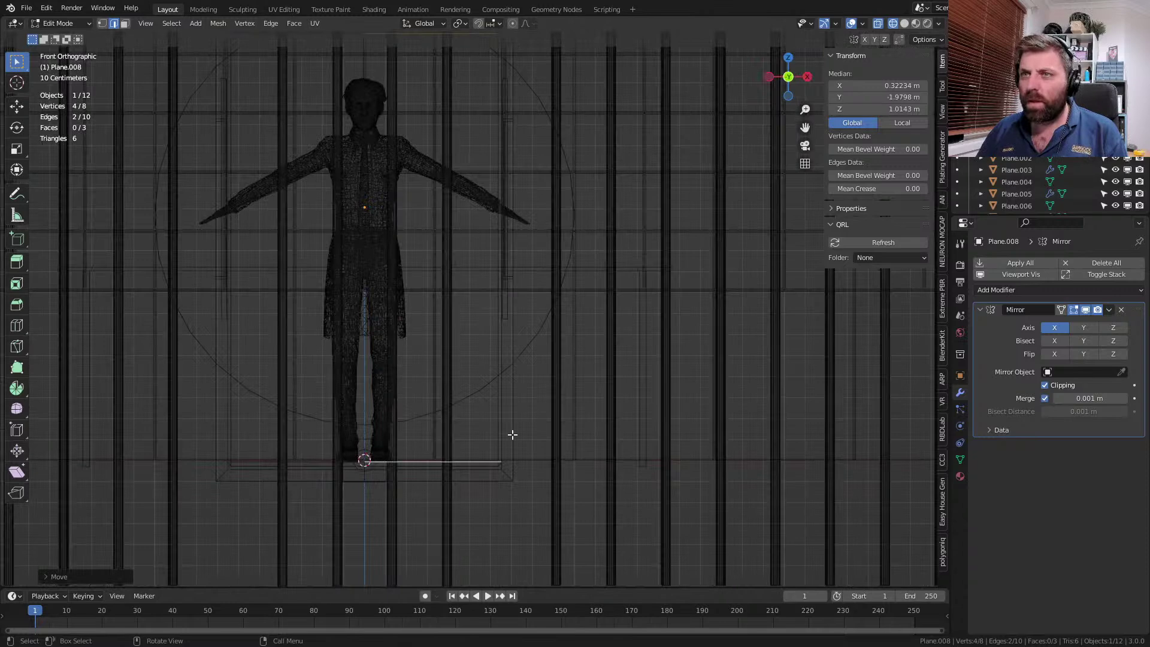
{"action": "scroll", "coordinate": [513, 435], "scroll_direction": "up", "scroll_amount": 4, "text": "ctrl"}
{"action": "scroll", "coordinate": [640, 483], "scroll_direction": "up", "scroll_amount": 2}
{"action": "scroll", "coordinate": [625, 473], "scroll_direction": "down", "scroll_amount": 3, "text": "ctrl"}
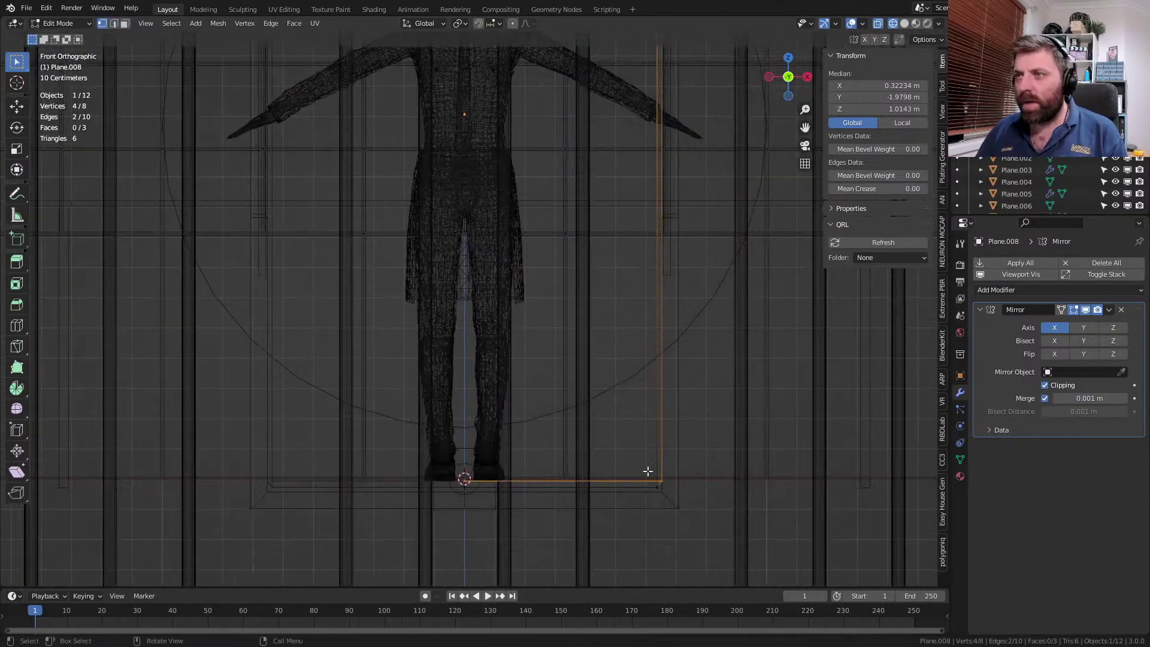
{"action": "left_click", "coordinate": [676, 492]}
{"action": "key", "text": "v"}
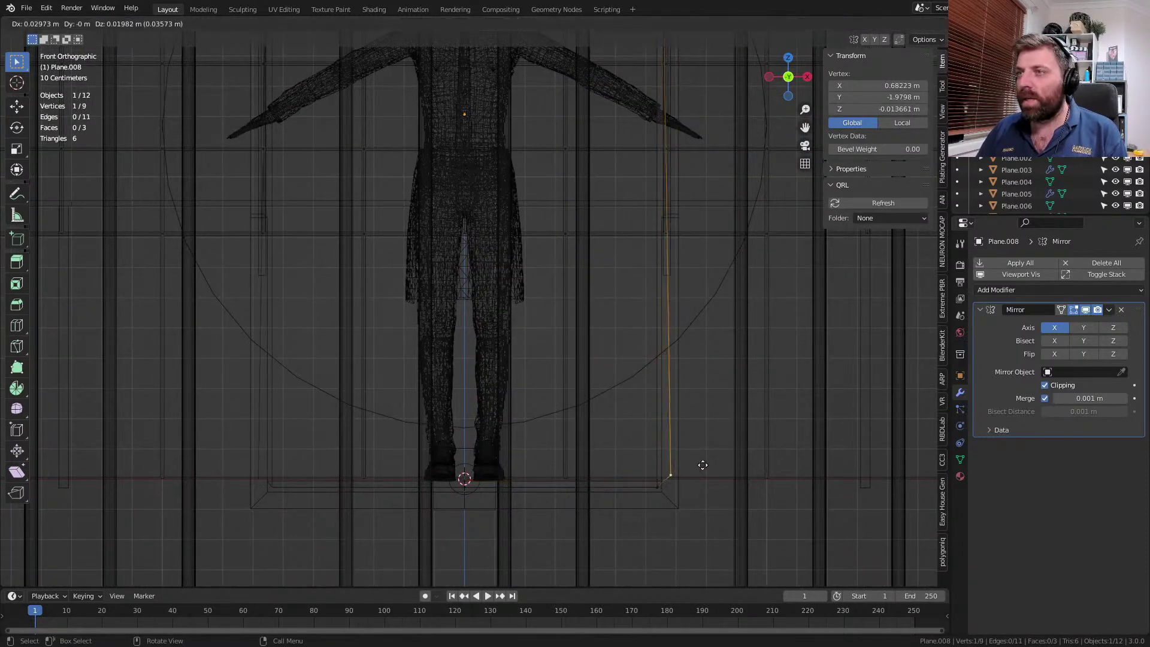
{"action": "left_click", "coordinate": [672, 472]}
{"action": "scroll", "coordinate": [657, 403], "scroll_direction": "up", "scroll_amount": 6, "text": "shift"}
{"action": "scroll", "coordinate": [625, 383], "scroll_direction": "up", "scroll_amount": 3, "text": "shift"}
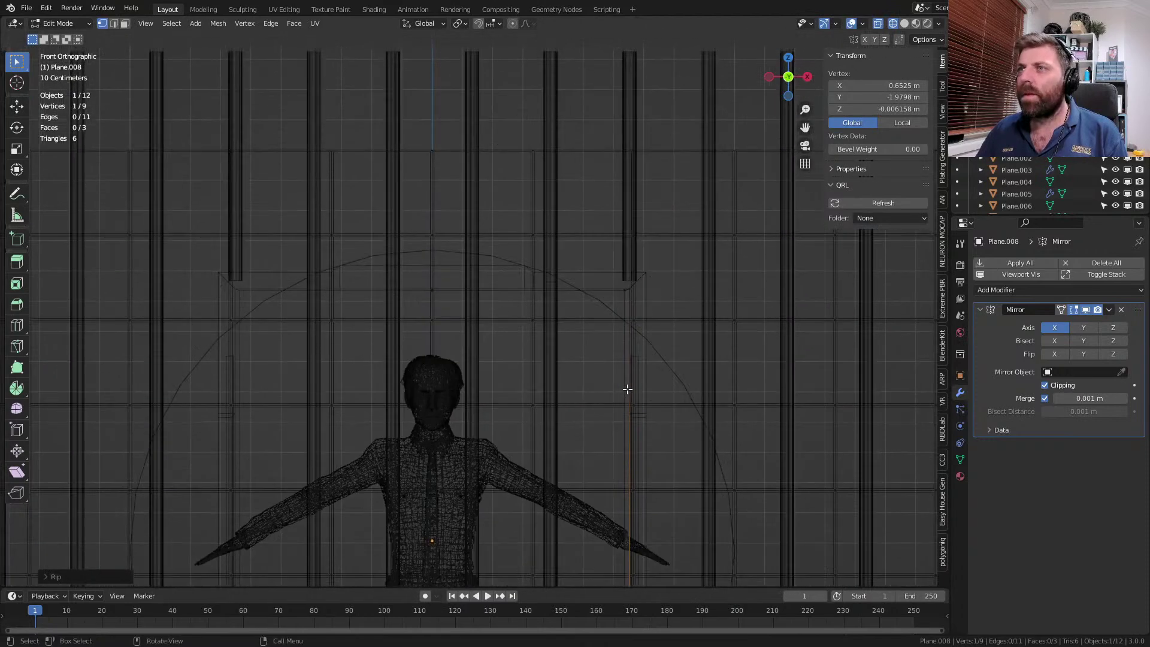
{"action": "key", "text": "a"}
{"action": "scroll", "coordinate": [647, 470], "scroll_direction": "down", "scroll_amount": 8, "text": "shift"}
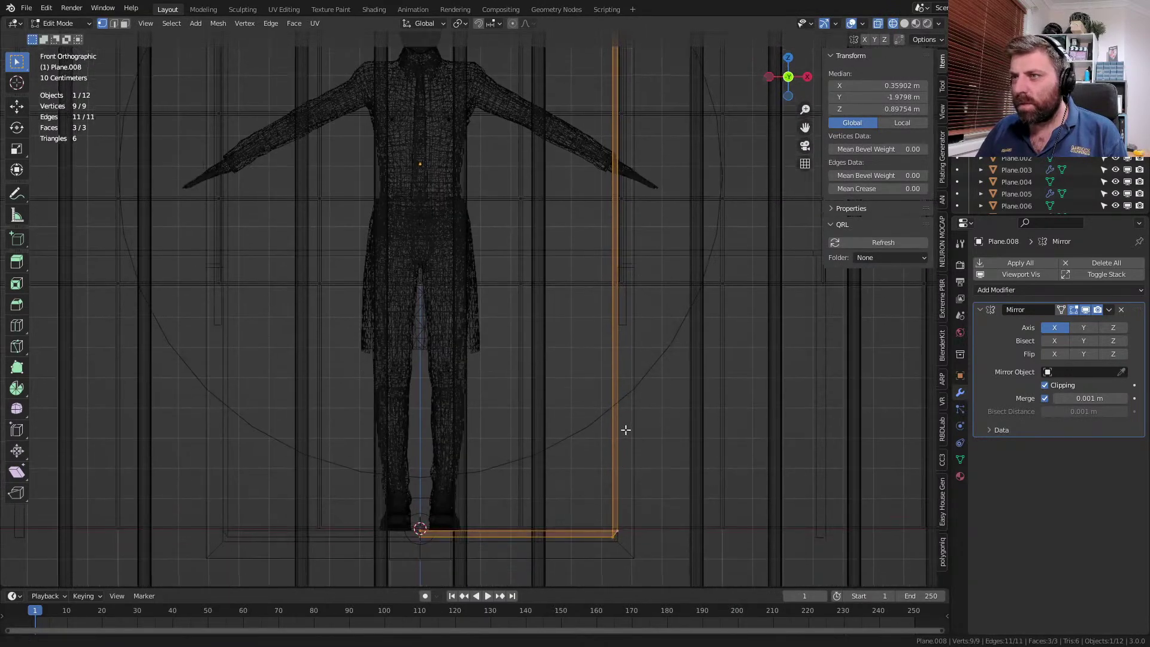
- Raise the border's inner bottom edge along Z to about 0.031 m, above the outer bottom edge
{"action": "scroll", "coordinate": [628, 472], "scroll_direction": "up", "scroll_amount": 6}
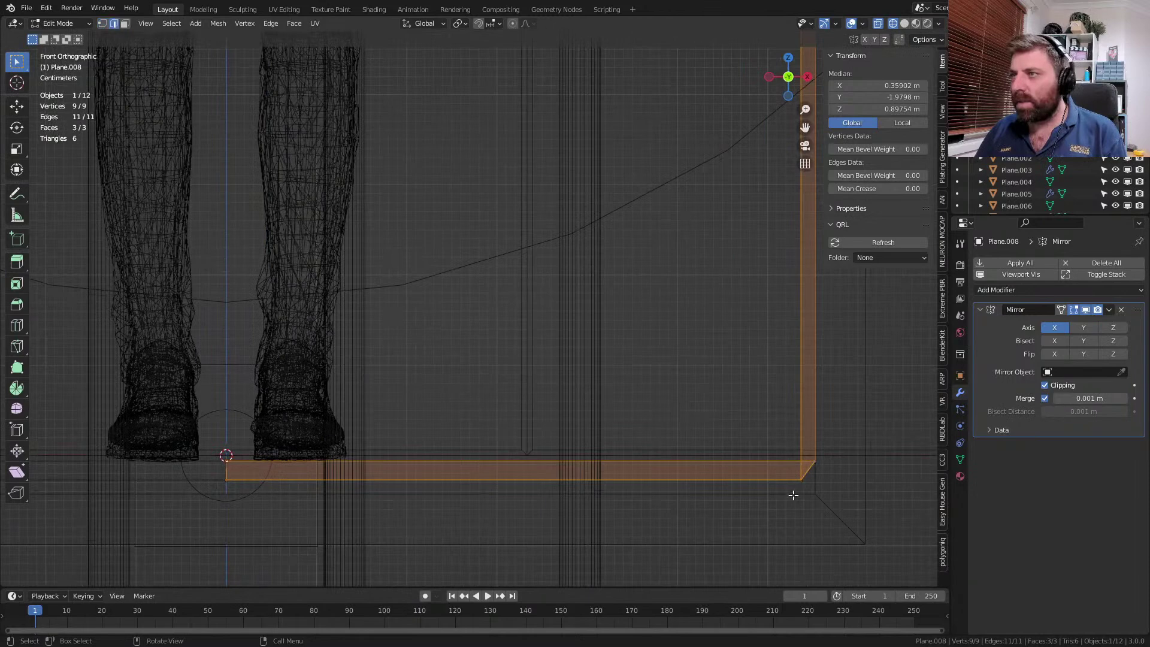
{"action": "left_click", "coordinate": [716, 490]}
{"action": "key", "text": "g"}
{"action": "key", "text": "z"}
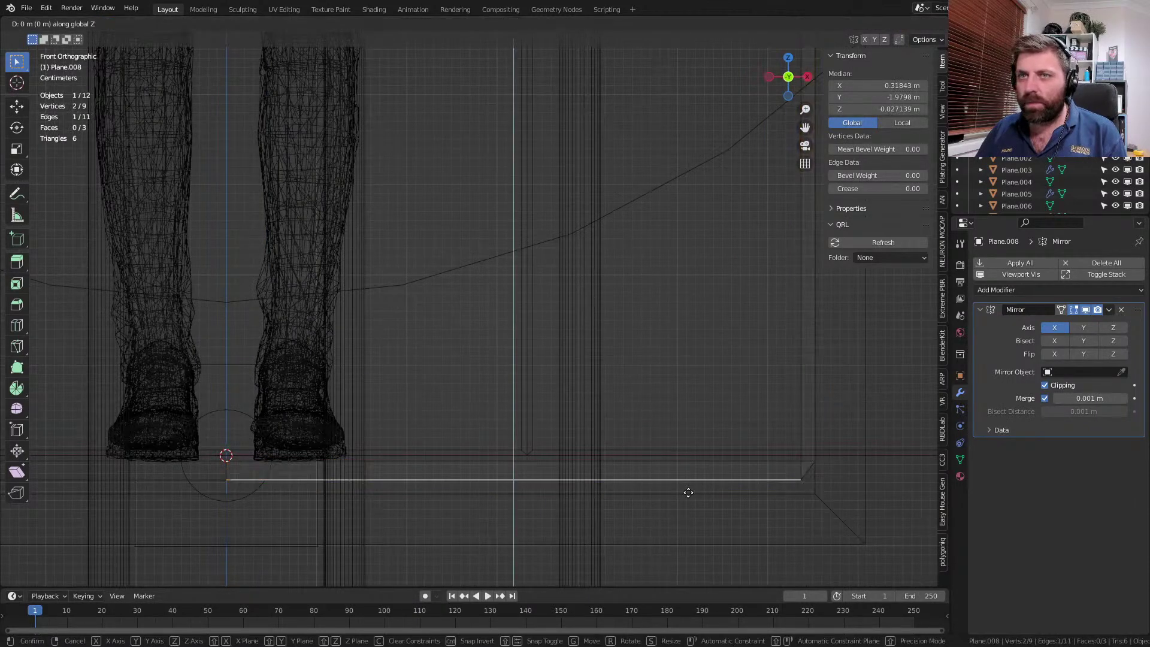
{"action": "left_click", "coordinate": [679, 111]}
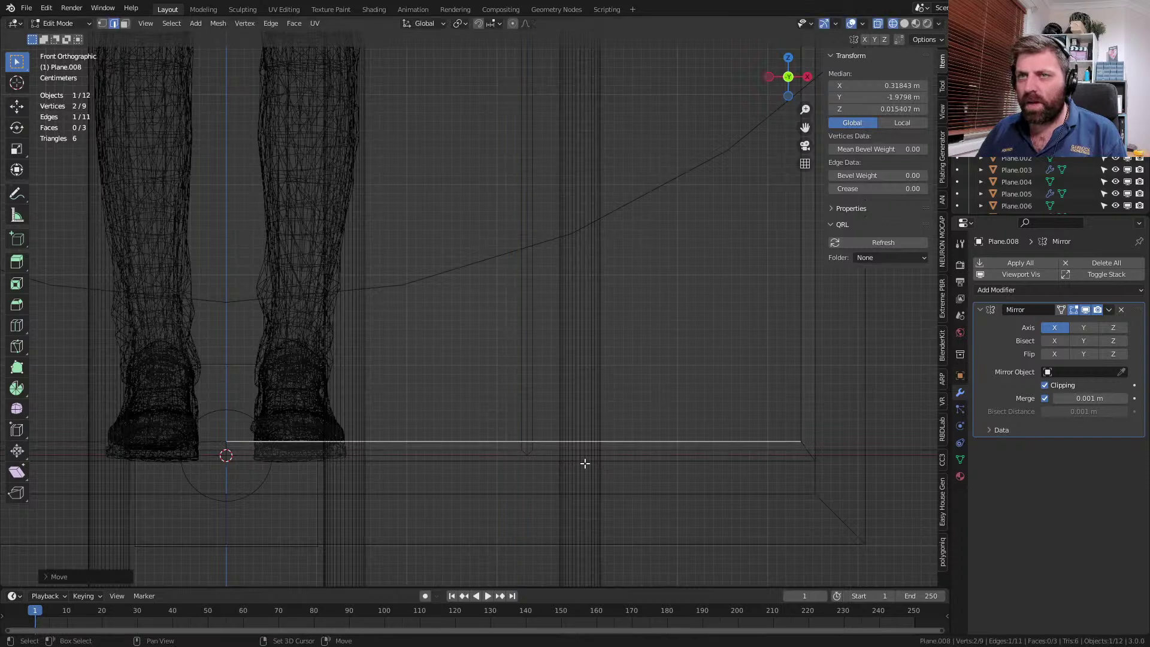
{"action": "key", "text": "g"}
{"action": "key", "text": "z"}
{"action": "left_click", "coordinate": [657, 425]}
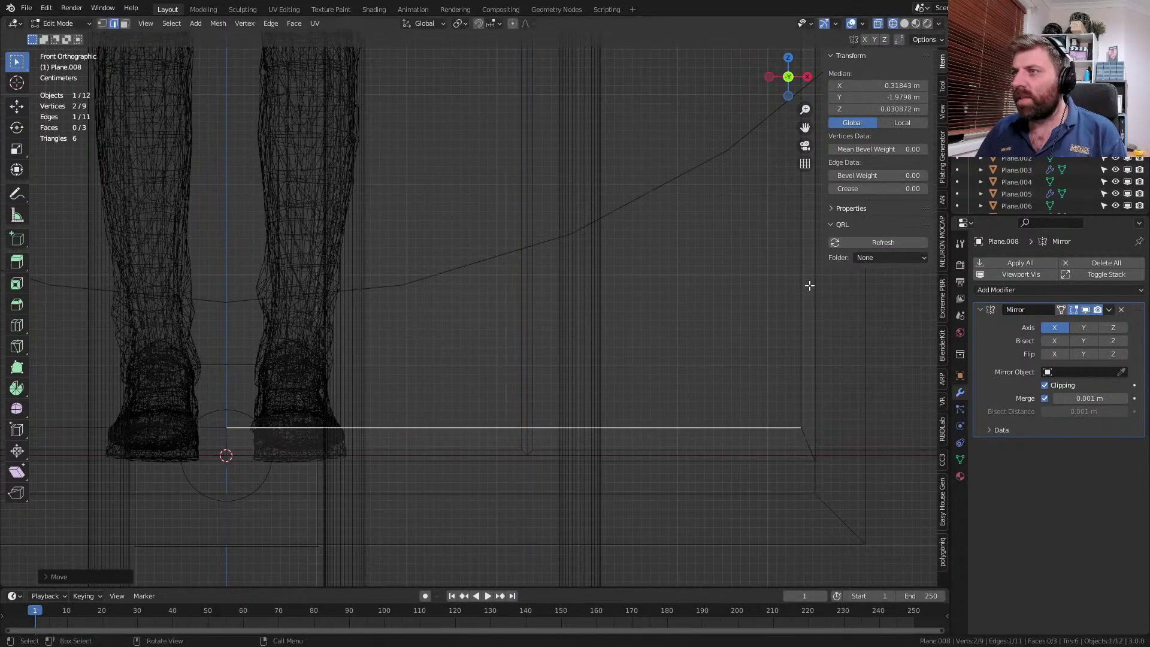
- Move the border's inner side edge about 0.015 m inward along X and lower its inner top edge along Z
{"action": "left_click", "coordinate": [800, 297], "text": "alt"}
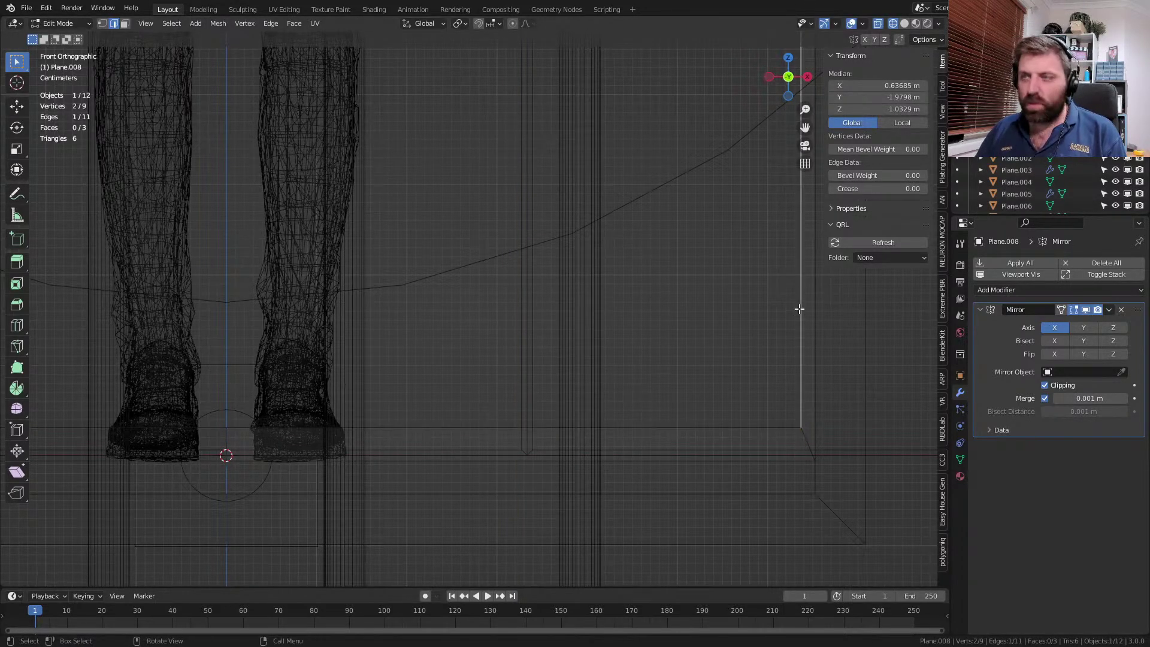
{"action": "key", "text": "g"}
{"action": "key", "text": "x"}
{"action": "left_click", "coordinate": [780, 309]}
{"action": "scroll", "coordinate": [767, 334], "scroll_direction": "down", "scroll_amount": 7}
{"action": "scroll", "coordinate": [558, 509], "scroll_direction": "down", "scroll_amount": 6}
{"action": "scroll", "coordinate": [532, 416], "scroll_direction": "up", "scroll_amount": 1}
{"action": "scroll", "coordinate": [483, 313], "scroll_direction": "up", "scroll_amount": 4}
{"action": "left_click", "coordinate": [484, 305]}
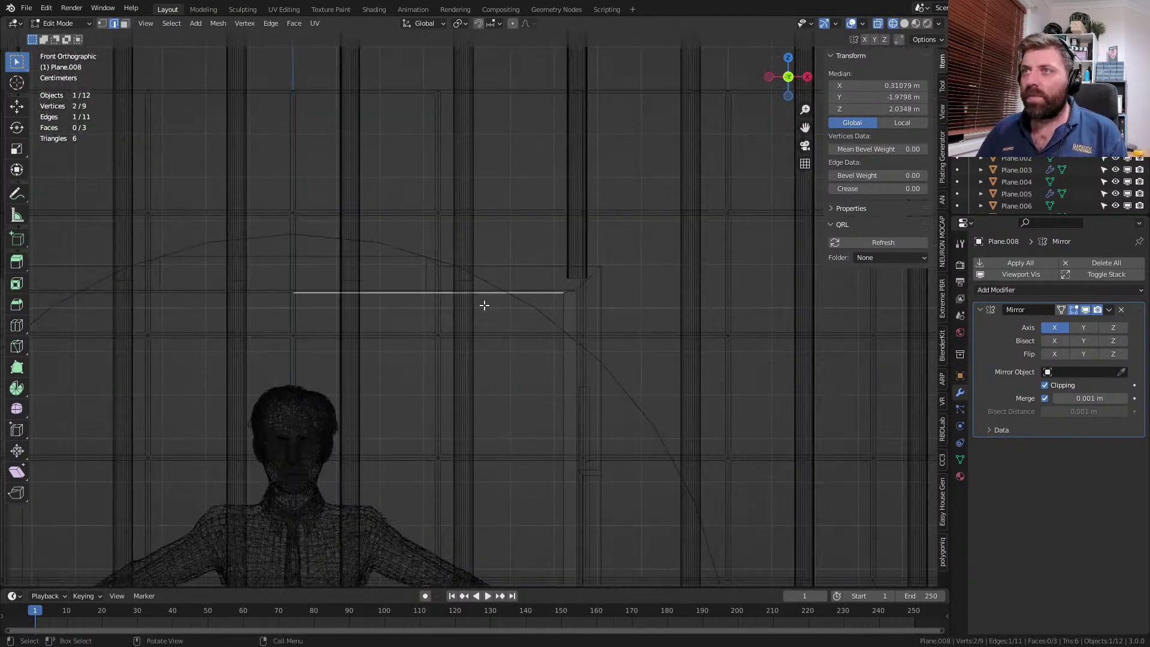
{"action": "key", "text": "g"}
{"action": "key", "text": "z"}
{"action": "left_click", "coordinate": [474, 455]}
- Shift the whole door border slightly along Y and extrude its faces about 0.04 m to give it depth
{"action": "middle_click_drag", "start_coordinate": [474, 455], "coordinate": [569, 446]}
{"action": "key", "text": "a"}
{"action": "scroll", "coordinate": [569, 446], "scroll_direction": "up", "scroll_amount": 2}
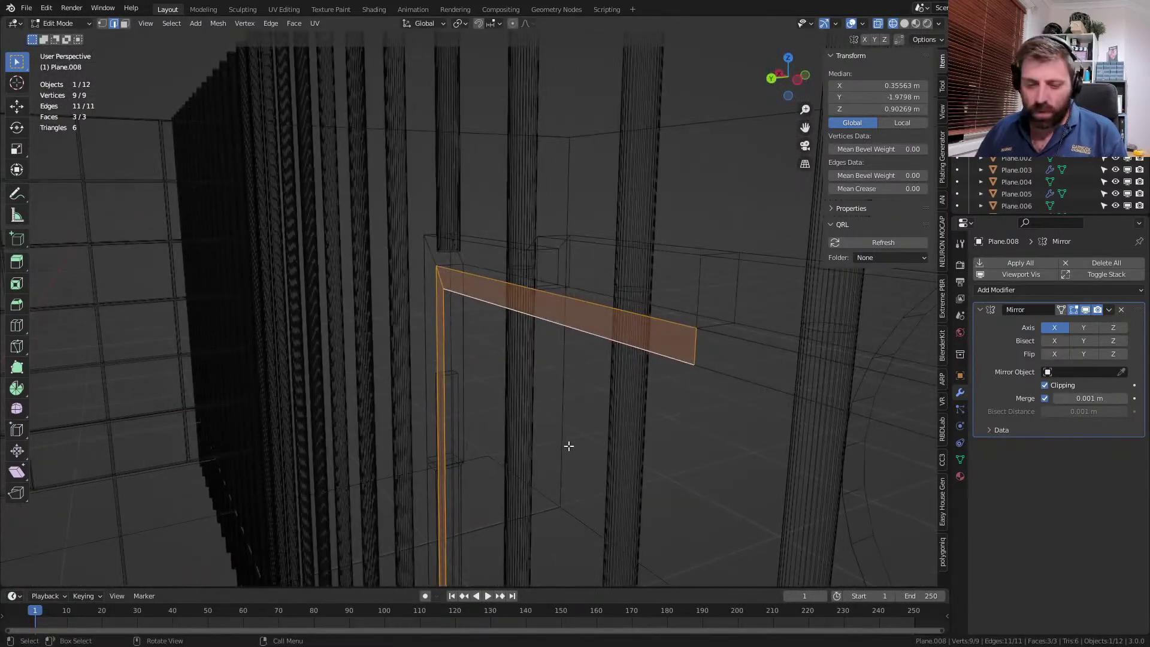
{"action": "key", "text": "g"}
{"action": "key", "text": "y"}
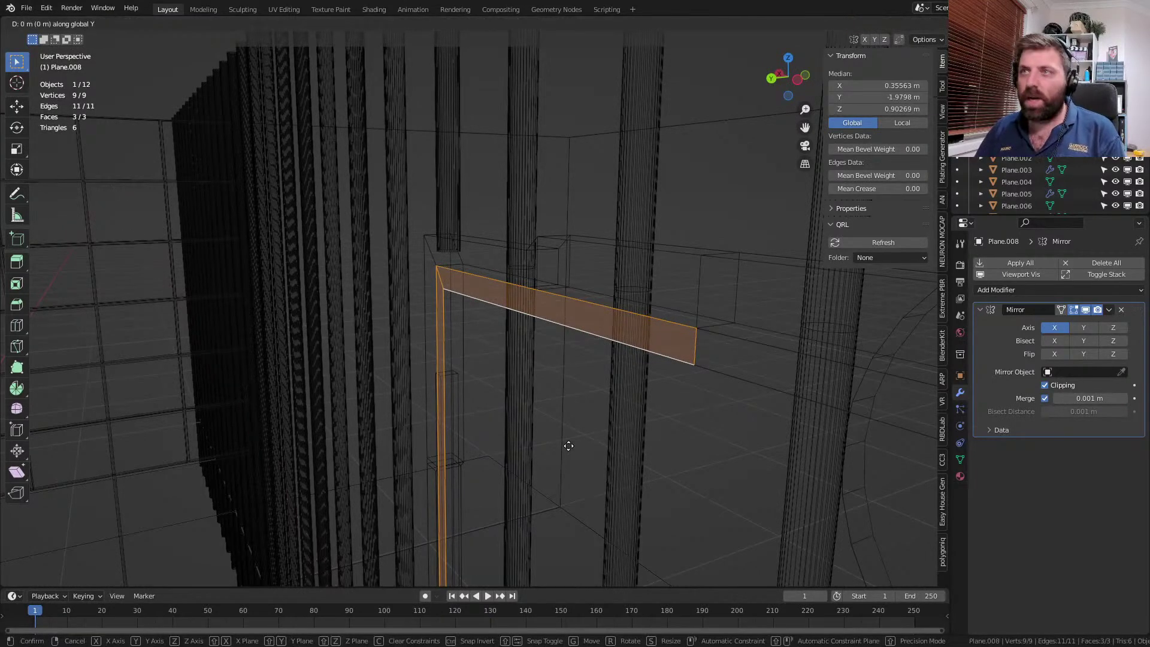
{"action": "left_click", "coordinate": [592, 439]}
{"action": "key", "text": "e"}
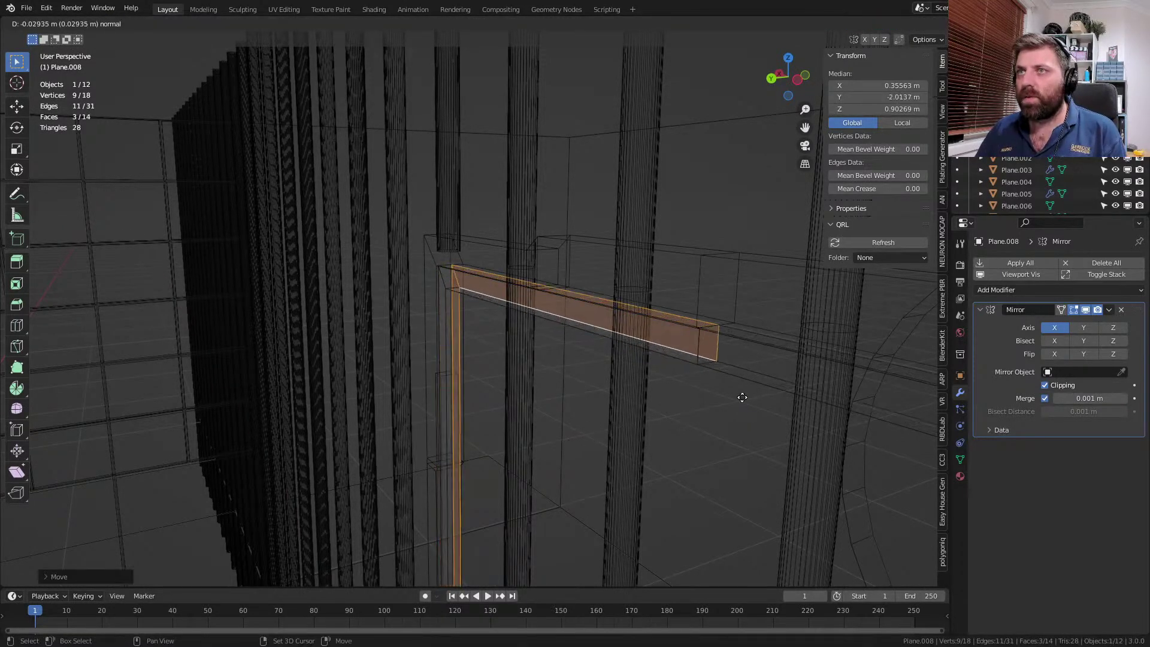
{"action": "left_click", "coordinate": [800, 390]}
- In solid shading, move the inner side face of the door border inward along X to widen the side post
{"action": "key", "text": "z"}
{"action": "mouse_move", "coordinate": [752, 406]}
{"action": "middle_mouse_down"}
{"action": "mouse_move", "coordinate": [503, 455]}
{"action": "mouse_move", "coordinate": [480, 488]}
{"action": "mouse_move", "coordinate": [509, 504]}
{"action": "mouse_move", "coordinate": [487, 411]}
{"action": "mouse_move", "coordinate": [563, 501]}
{"action": "mouse_move", "coordinate": [298, 452]}
{"action": "mouse_move", "coordinate": [570, 494]}
{"action": "middle_mouse_up"}
{"action": "left_click", "coordinate": [707, 421]}
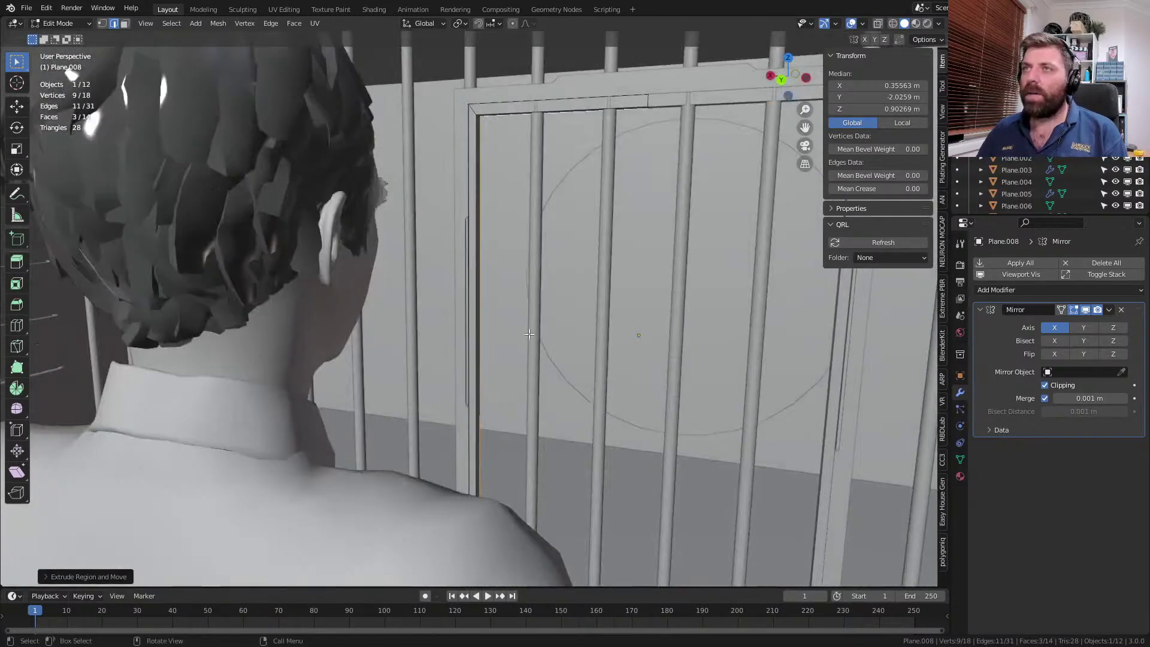
{"action": "key", "text": "Tab"}
{"action": "middle_click_drag", "start_coordinate": [530, 335], "coordinate": [492, 323]}
{"action": "key", "text": "Tab"}
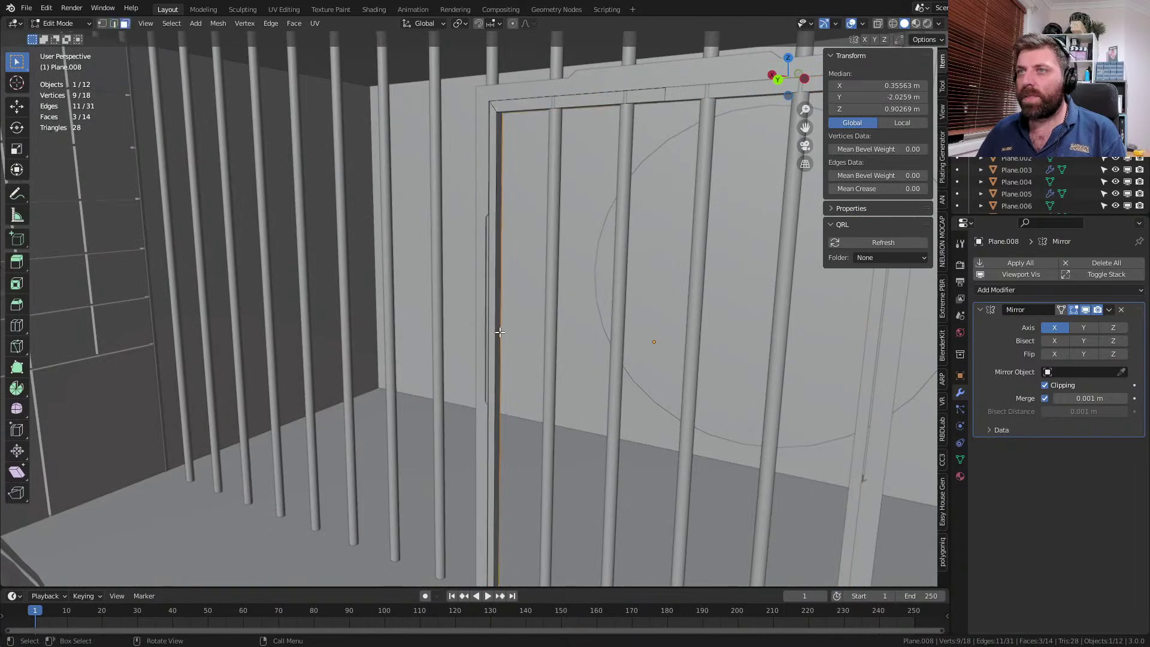
{"action": "left_click", "coordinate": [499, 335]}
{"action": "key", "text": "g"}
{"action": "key", "text": "y"}
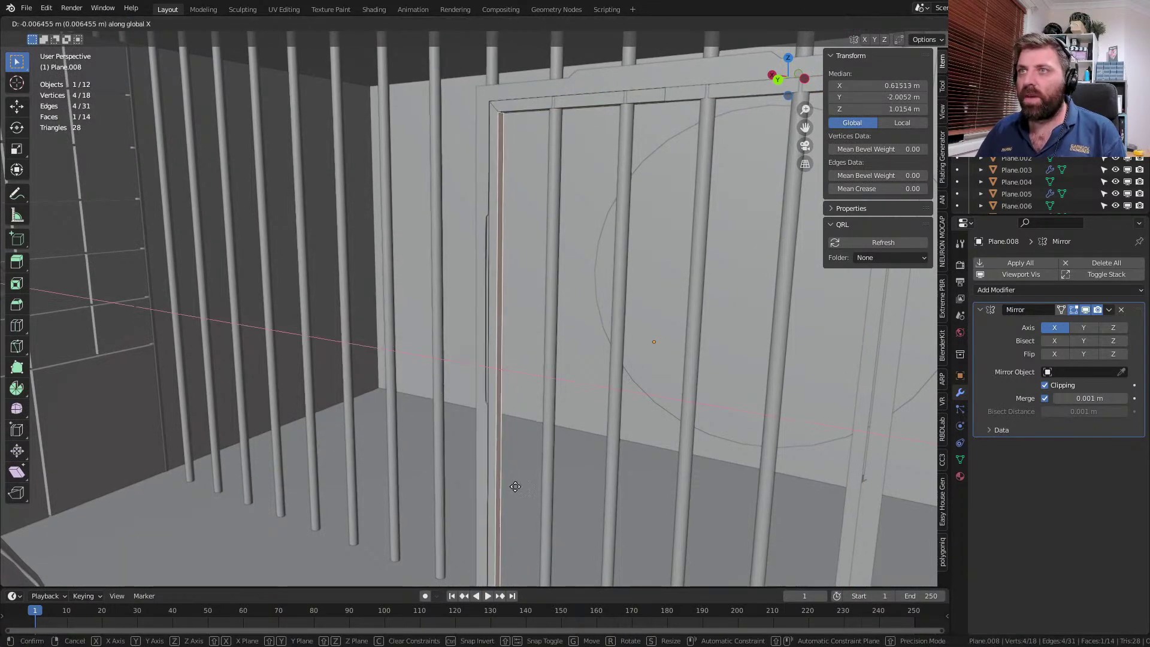
{"action": "left_click", "coordinate": [494, 480]}
{"action": "middle_click_drag", "start_coordinate": [495, 480], "coordinate": [516, 505]}
{"action": "scroll", "coordinate": [516, 506], "scroll_direction": "down", "scroll_amount": 3}
- Scale the entire door border along Y to roughly twice its depth
{"action": "key", "text": "Tab"}
{"action": "middle_click_drag", "start_coordinate": [555, 367], "coordinate": [575, 440]}
{"action": "key", "text": "Tab"}
{"action": "key", "text": "a"}
{"action": "key", "text": "s"}
{"action": "key", "text": "x"}
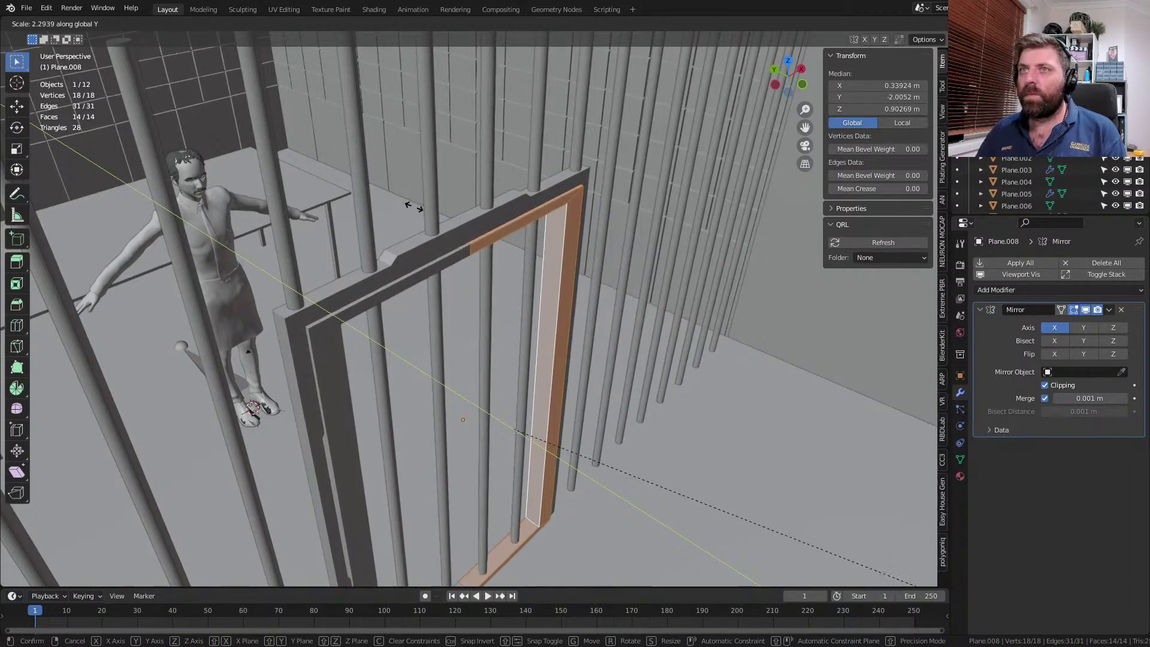
{"action": "left_click", "coordinate": [516, 245]}
- Add a Bevel modifier to the door border with an amount of 0.01 m
{"action": "left_click", "coordinate": [1047, 290]}
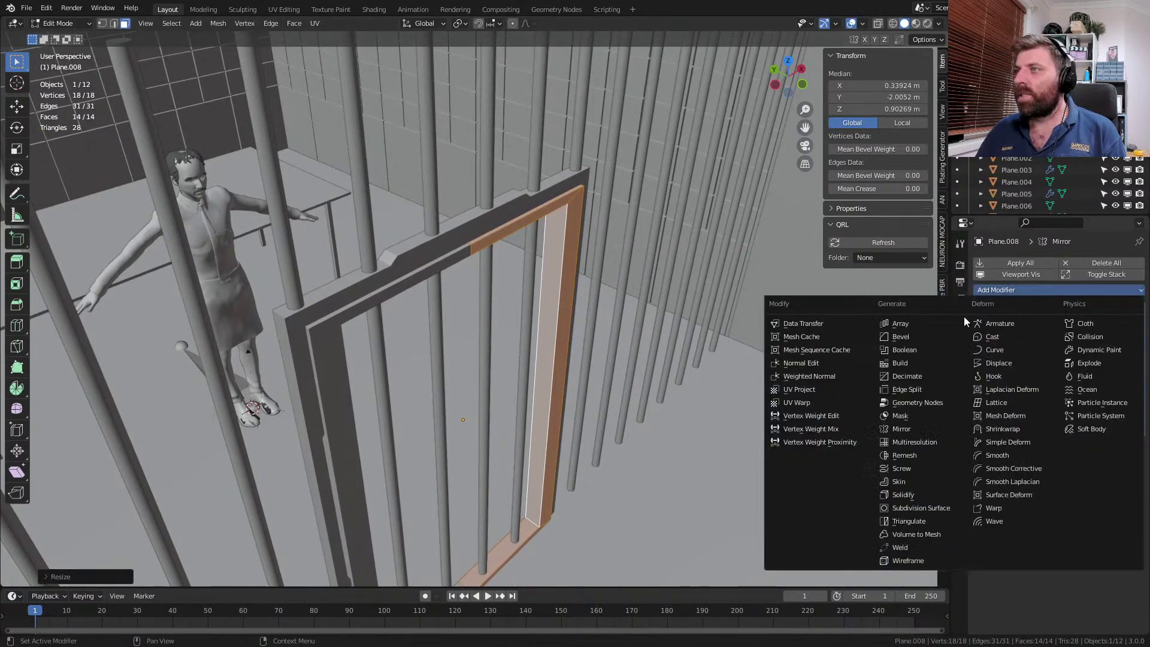
{"action": "left_click", "coordinate": [920, 335]}
{"action": "middle_click_drag", "start_coordinate": [749, 324], "coordinate": [673, 301]}
{"action": "middle_click_drag", "start_coordinate": [788, 418], "coordinate": [811, 415]}
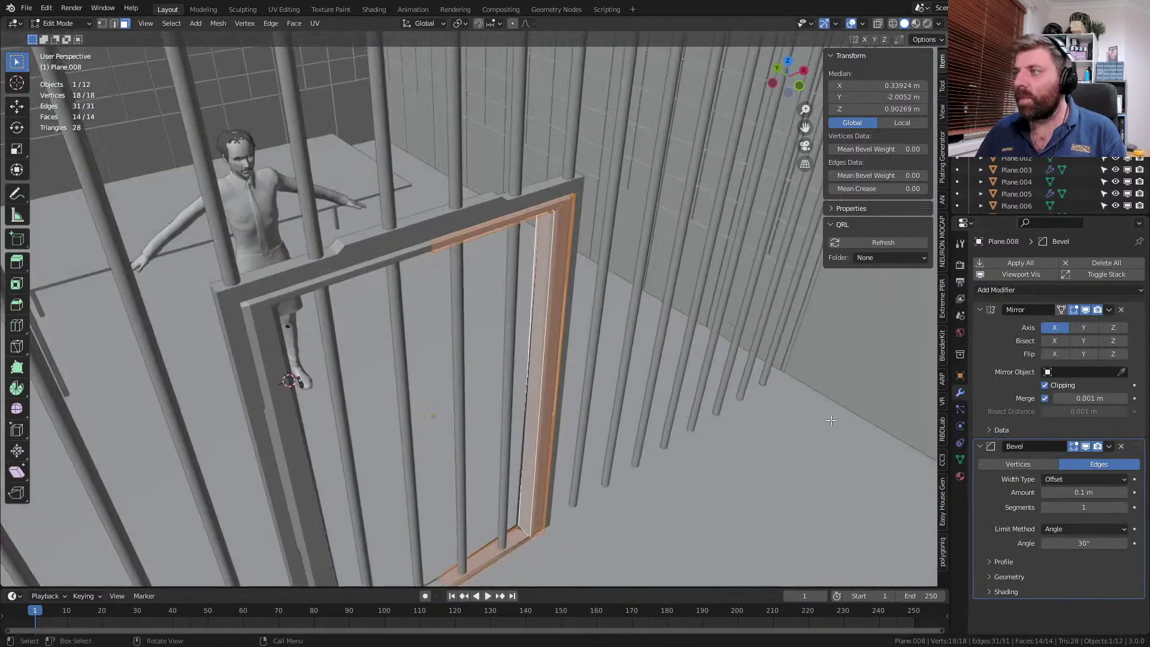
{"action": "type", "text": "0.01"}
{"action": "key", "text": "Return"}
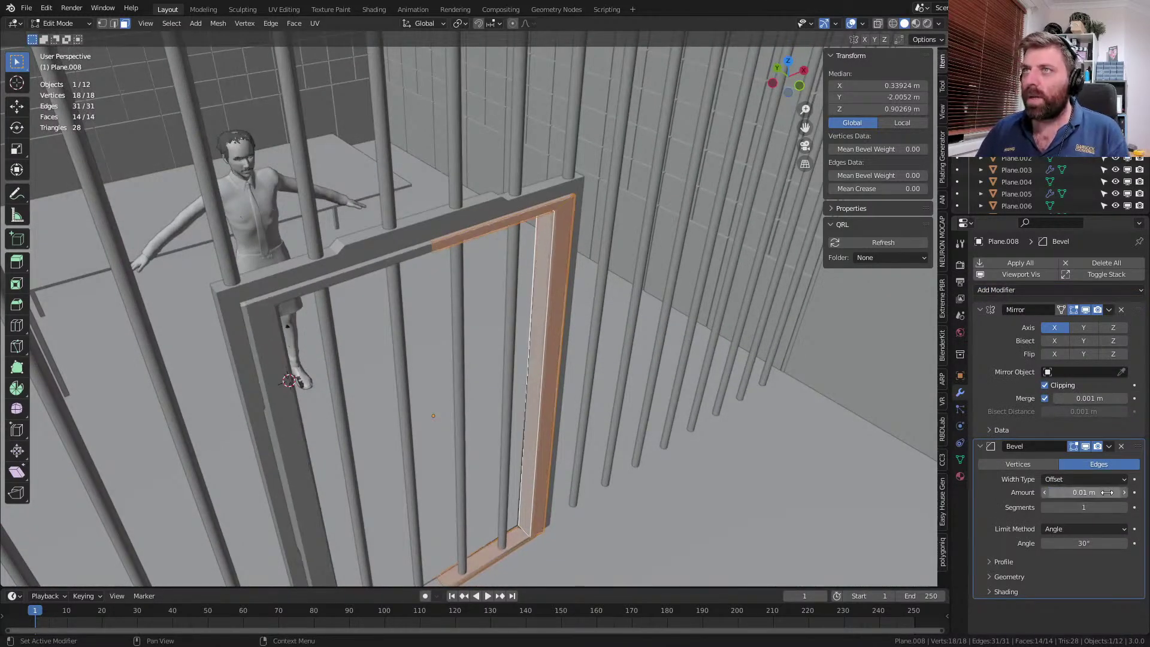
- Check the bevelled bottom corner of the door border and recalculate the normals of the whole mesh
{"action": "key", "text": "Tab"}
{"action": "middle_click_drag", "start_coordinate": [760, 485], "coordinate": [612, 369]}
{"action": "scroll", "coordinate": [587, 324], "scroll_direction": "up", "scroll_amount": 3}
{"action": "scroll", "coordinate": [612, 370], "scroll_direction": "up", "scroll_amount": 2}
{"action": "key", "text": "Tab"}
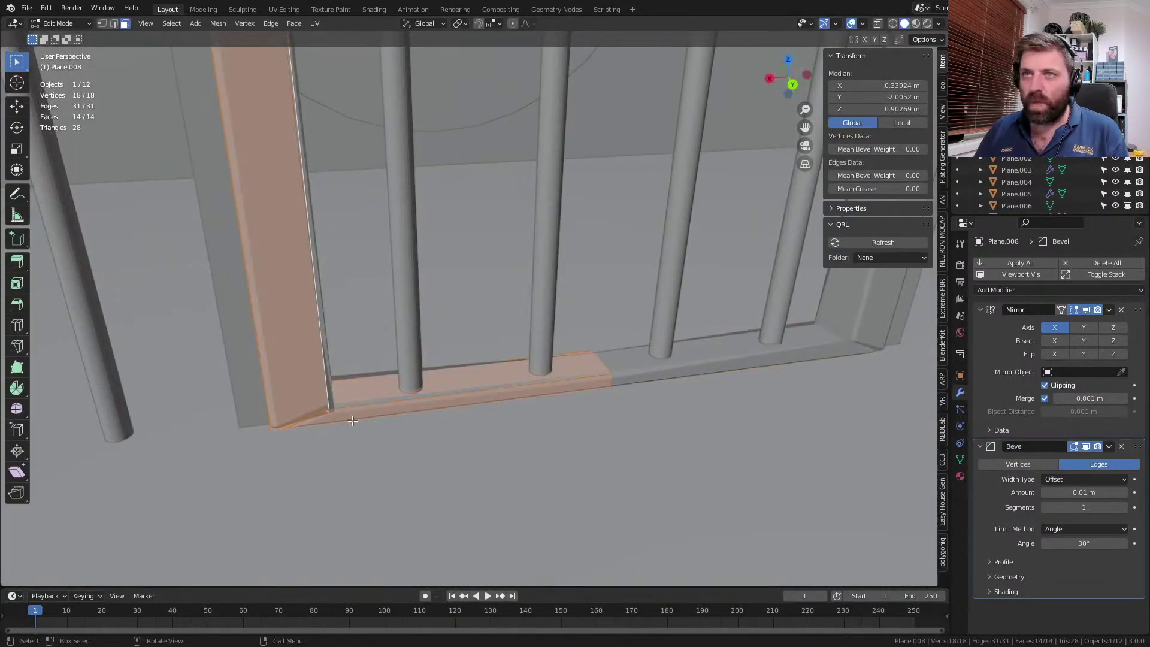
{"action": "key", "text": "shift+n"}
- Delete the internal face inside the border's bottom corner in wireframe, then select everything and restore solid shading
{"action": "mouse_move", "coordinate": [352, 421]}
{"action": "middle_mouse_down"}
{"action": "mouse_move", "coordinate": [521, 457]}
{"action": "mouse_move", "coordinate": [597, 448]}
{"action": "middle_mouse_up"}
{"action": "key", "text": "z"}
{"action": "left_click", "coordinate": [425, 339]}
{"action": "key", "text": "x"}
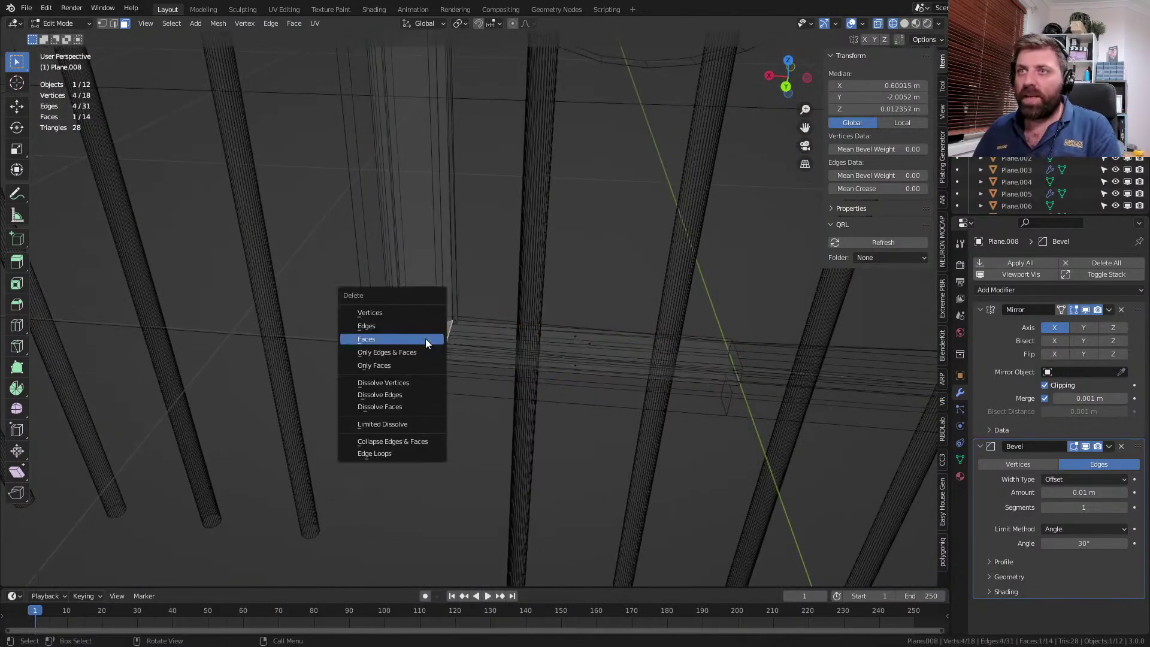
{"action": "left_click", "coordinate": [426, 339]}
{"action": "key", "text": "a"}
{"action": "mouse_move", "coordinate": [470, 369]}
{"action": "middle_mouse_down"}
{"action": "mouse_move", "coordinate": [483, 236]}
{"action": "mouse_move", "coordinate": [534, 337]}
{"action": "mouse_move", "coordinate": [597, 334]}
{"action": "mouse_move", "coordinate": [573, 455]}
{"action": "mouse_move", "coordinate": [605, 473]}
{"action": "mouse_move", "coordinate": [696, 450]}
{"action": "mouse_move", "coordinate": [667, 236]}
{"action": "middle_mouse_up"}
{"action": "scroll", "coordinate": [573, 455], "scroll_direction": "up", "scroll_amount": 4}
{"action": "scroll", "coordinate": [609, 457], "scroll_direction": "down", "scroll_amount": 4}
{"action": "key", "text": "z"}
{"action": "left_click", "coordinate": [722, 337]}
- Scale the door border along Y down to a depth of about 0.053 m and return to Object Mode
{"action": "key", "text": "Tab"}
{"action": "mouse_move", "coordinate": [647, 424]}
{"action": "middle_mouse_down"}
{"action": "mouse_move", "coordinate": [706, 431]}
{"action": "mouse_move", "coordinate": [649, 424]}
{"action": "mouse_move", "coordinate": [558, 297]}
{"action": "mouse_move", "coordinate": [646, 441]}
{"action": "mouse_move", "coordinate": [578, 388]}
{"action": "mouse_move", "coordinate": [567, 425]}
{"action": "mouse_move", "coordinate": [521, 424]}
{"action": "mouse_move", "coordinate": [602, 384]}
{"action": "mouse_move", "coordinate": [718, 370]}
{"action": "mouse_move", "coordinate": [653, 416]}
{"action": "mouse_move", "coordinate": [657, 391]}
{"action": "mouse_move", "coordinate": [573, 426]}
{"action": "mouse_move", "coordinate": [640, 433]}
{"action": "middle_mouse_up"}
{"action": "scroll", "coordinate": [582, 318], "scroll_direction": "down", "scroll_amount": 5}
{"action": "scroll", "coordinate": [630, 423], "scroll_direction": "up", "scroll_amount": 4}
{"action": "key", "text": "Tab"}
{"action": "key", "text": "s"}
{"action": "right_click", "coordinate": [688, 449]}
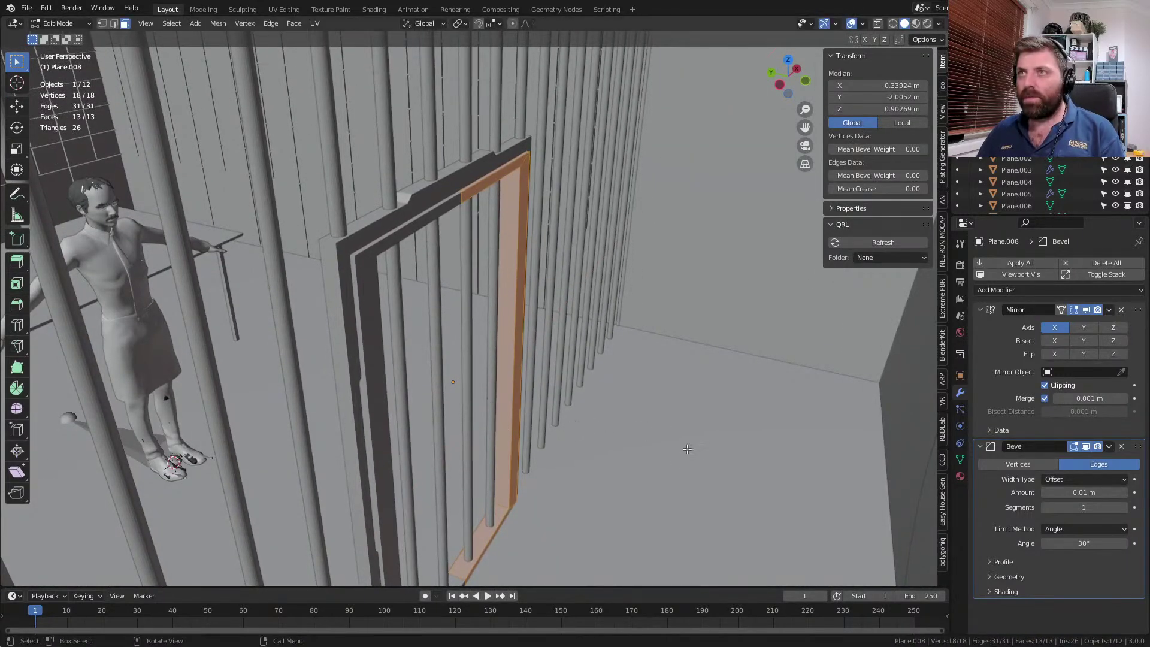
{"action": "key", "text": "s"}
{"action": "key", "text": "y"}
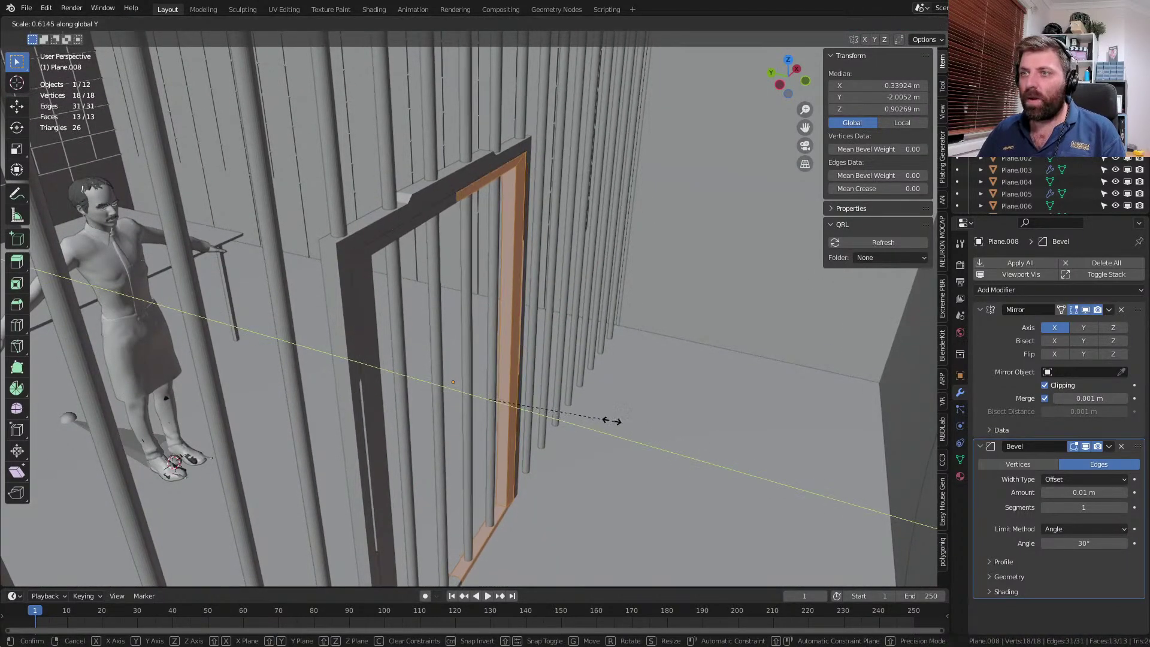
{"action": "left_click", "coordinate": [598, 417]}
{"action": "key", "text": "Tab"}
- Snap the 3D cursor to the door border's origin and add a cylinder there
{"action": "middle_click_drag", "start_coordinate": [597, 418], "coordinate": [543, 476]}
{"action": "key", "text": "shift+s"}
{"action": "left_click", "coordinate": [521, 502]}
{"action": "key", "text": "shift+a"}
{"action": "mouse_move", "coordinate": [502, 363]}
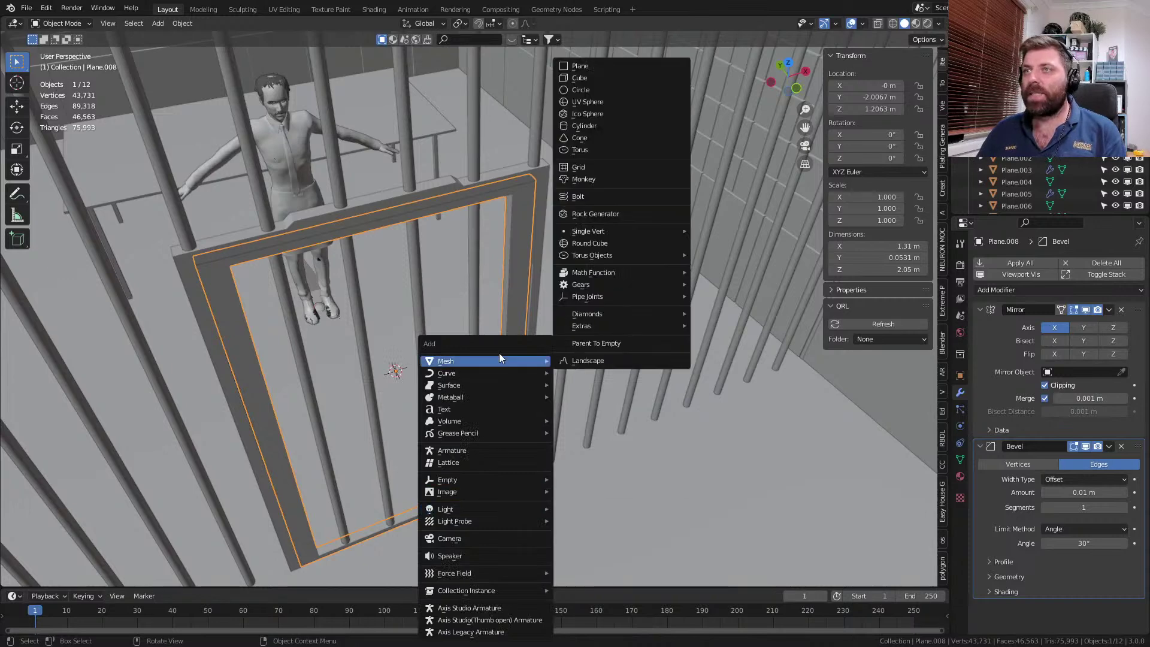
{"action": "left_click", "coordinate": [584, 126]}
{"action": "middle_click_drag", "start_coordinate": [538, 211], "coordinate": [711, 384]}
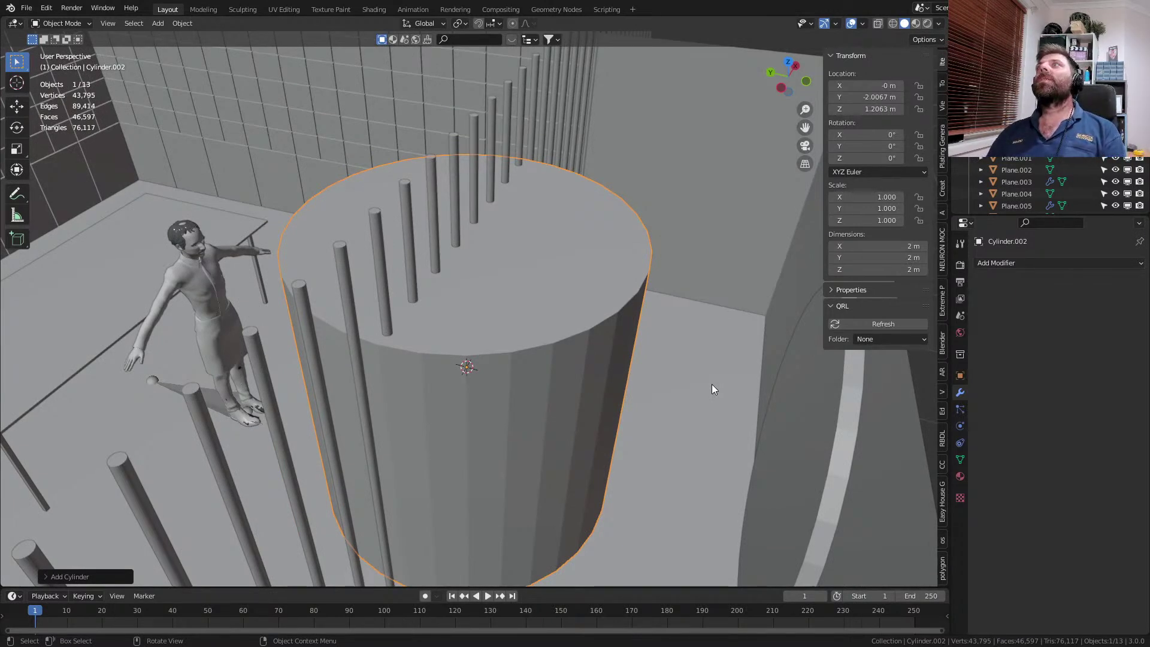
- Scale the new cylinder's mesh down into a slim upright hinge barrel about 0.03 m wide and 0.37 m tall
{"action": "key", "text": "Tab"}
{"action": "key", "text": "s"}
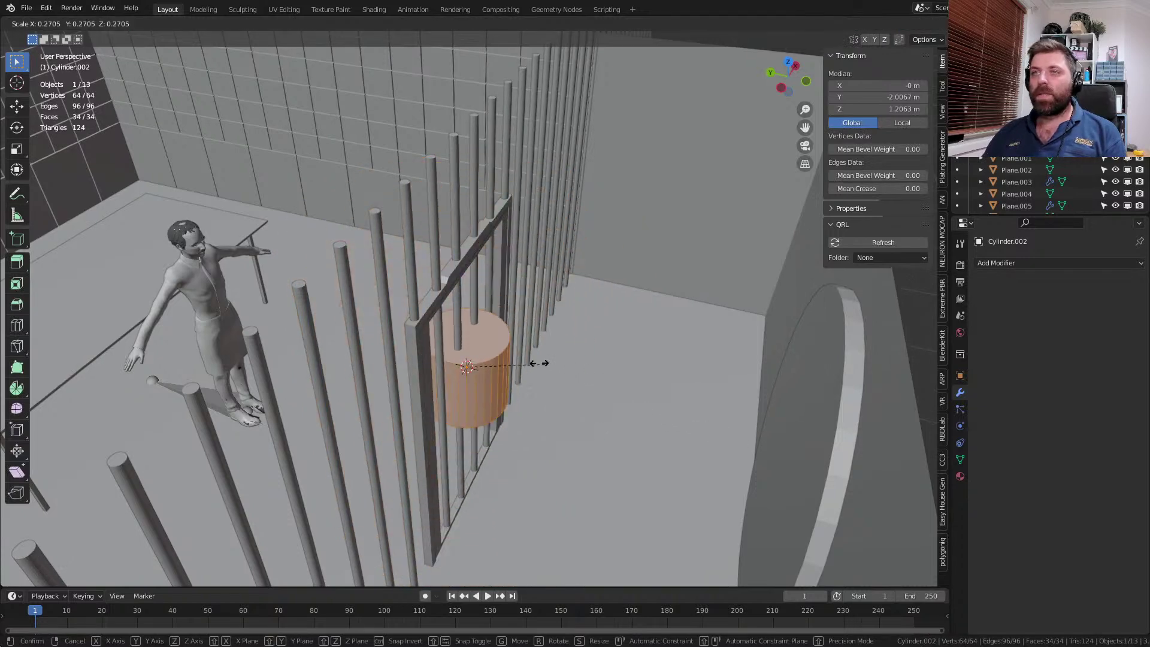
{"action": "left_click", "coordinate": [605, 449]}
{"action": "scroll", "coordinate": [605, 450], "scroll_direction": "up", "scroll_amount": 6}
{"action": "middle_click_drag", "start_coordinate": [732, 564], "coordinate": [700, 452], "text": "shift"}
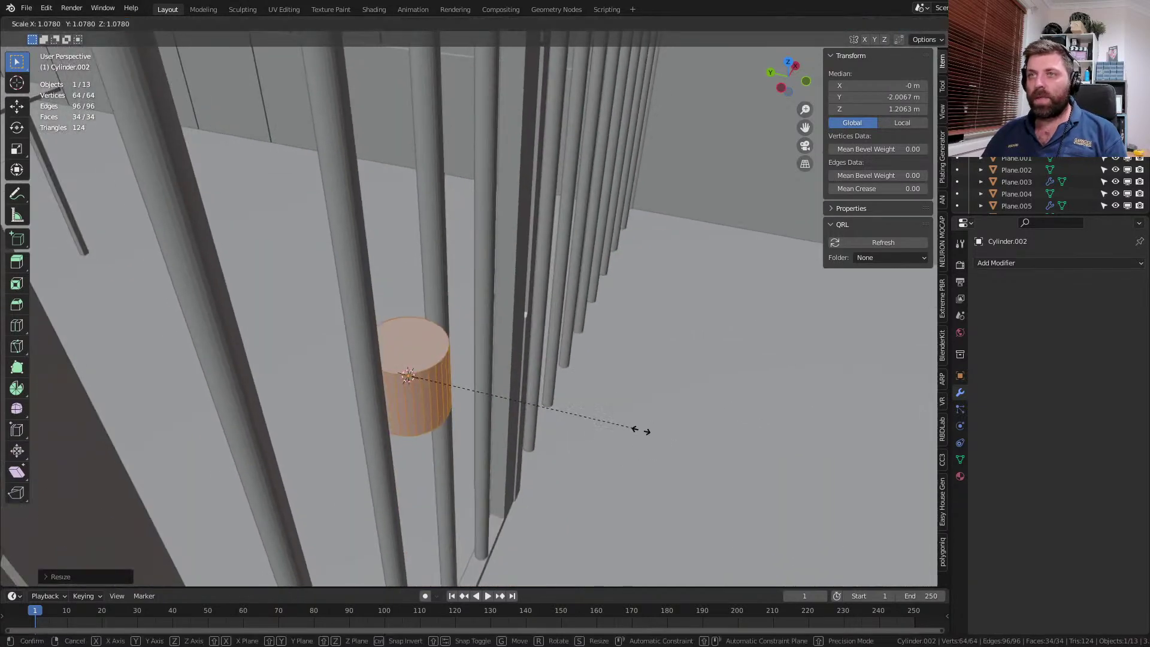
{"action": "key", "text": "s"}
{"action": "left_click", "coordinate": [442, 385]}
{"action": "key", "text": "s"}
{"action": "key", "text": "z"}
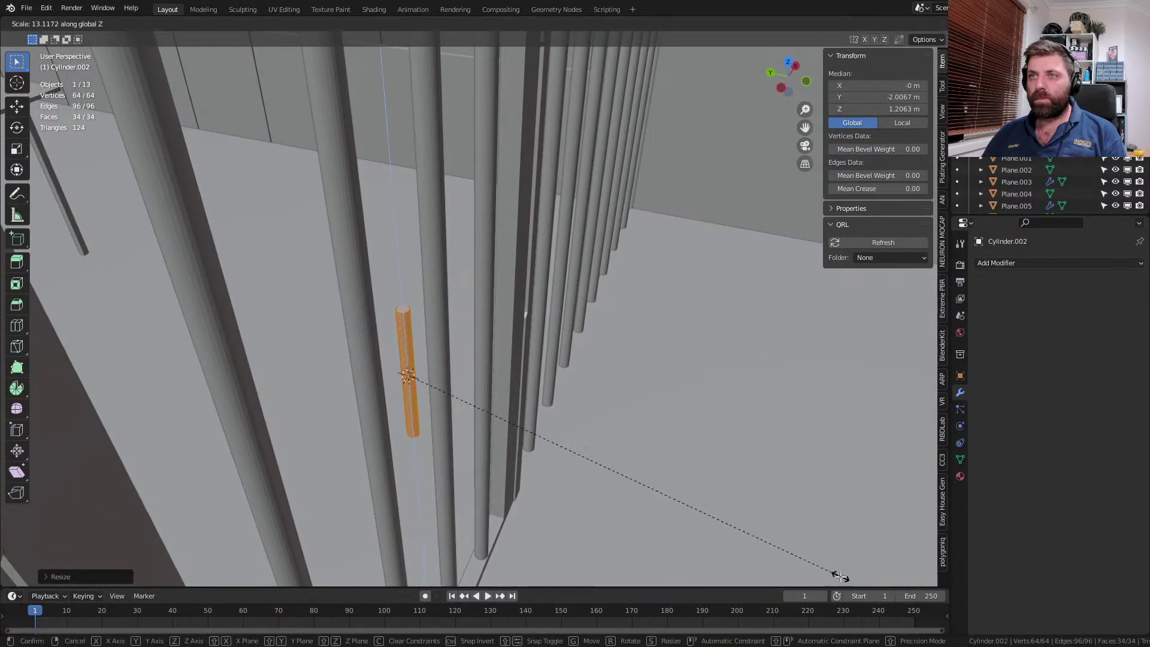
{"action": "left_click", "coordinate": [690, 477]}
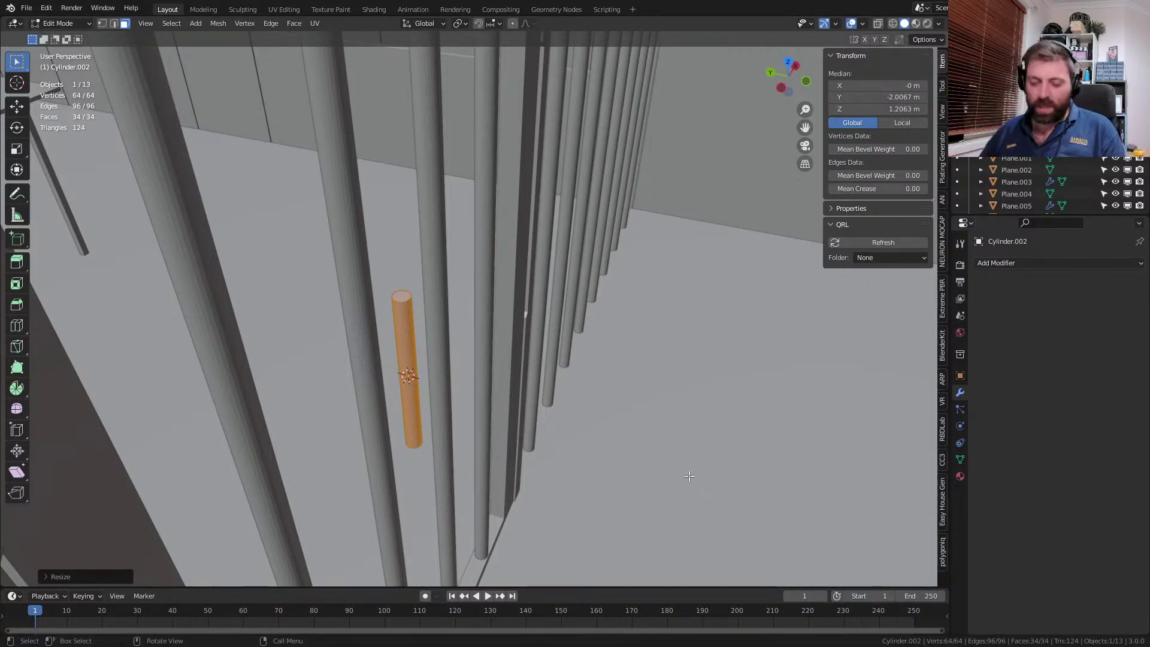
- Add five evenly spaced loop cuts around the hinge barrel
{"action": "middle_click_drag", "start_coordinate": [625, 448], "coordinate": [287, 371]}
{"action": "key", "text": "ctrl+r"}
{"action": "scroll", "coordinate": [278, 367], "scroll_direction": "up", "scroll_amount": 2}
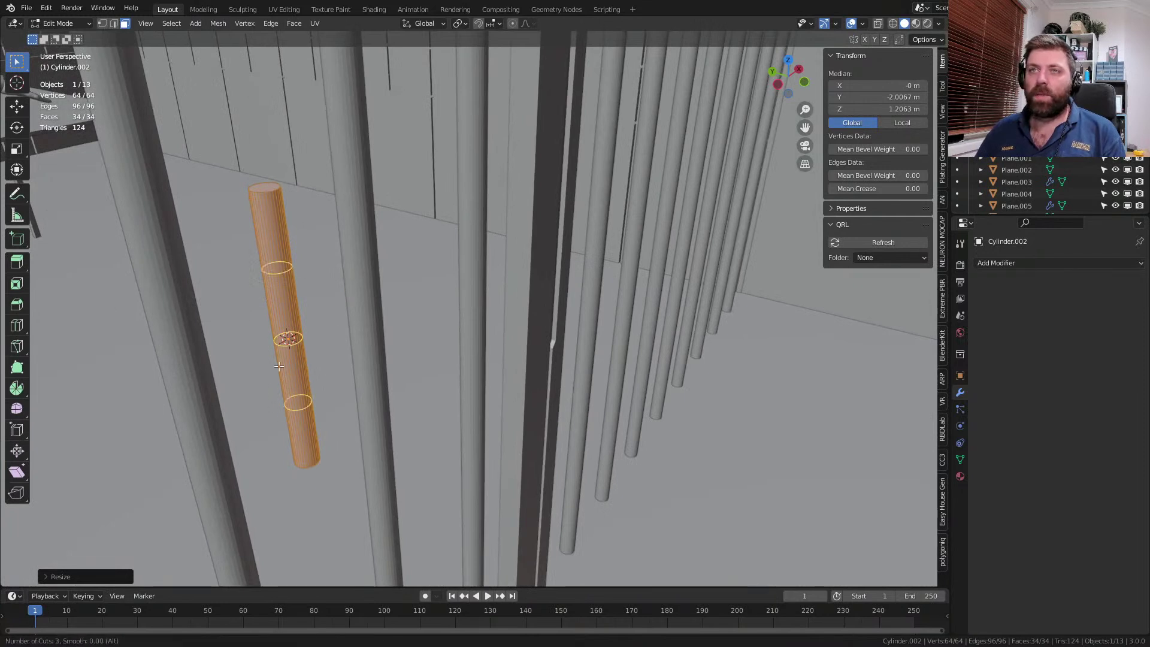
{"action": "left_click", "coordinate": [279, 367]}
{"action": "right_click", "coordinate": [278, 367]}
- Bevel the loop cuts with two segments, then shrink only their middle rings inward to form grooves in the barrel
{"action": "key", "text": "ctrl+b"}
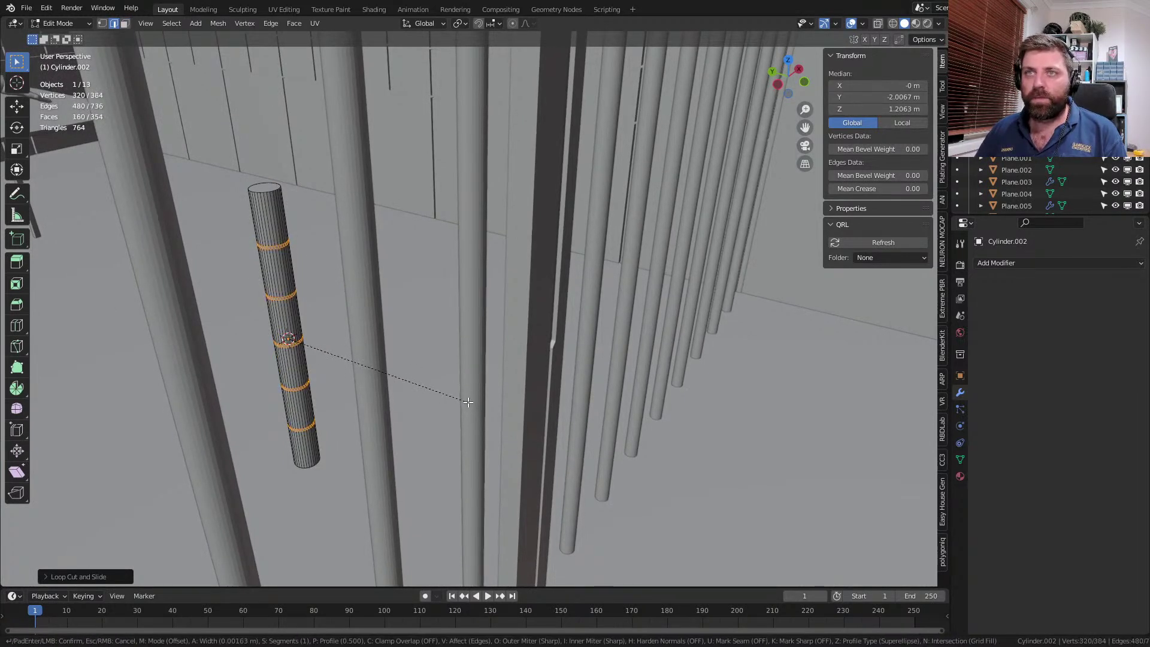
{"action": "scroll", "coordinate": [502, 414], "scroll_direction": "up", "scroll_amount": 1}
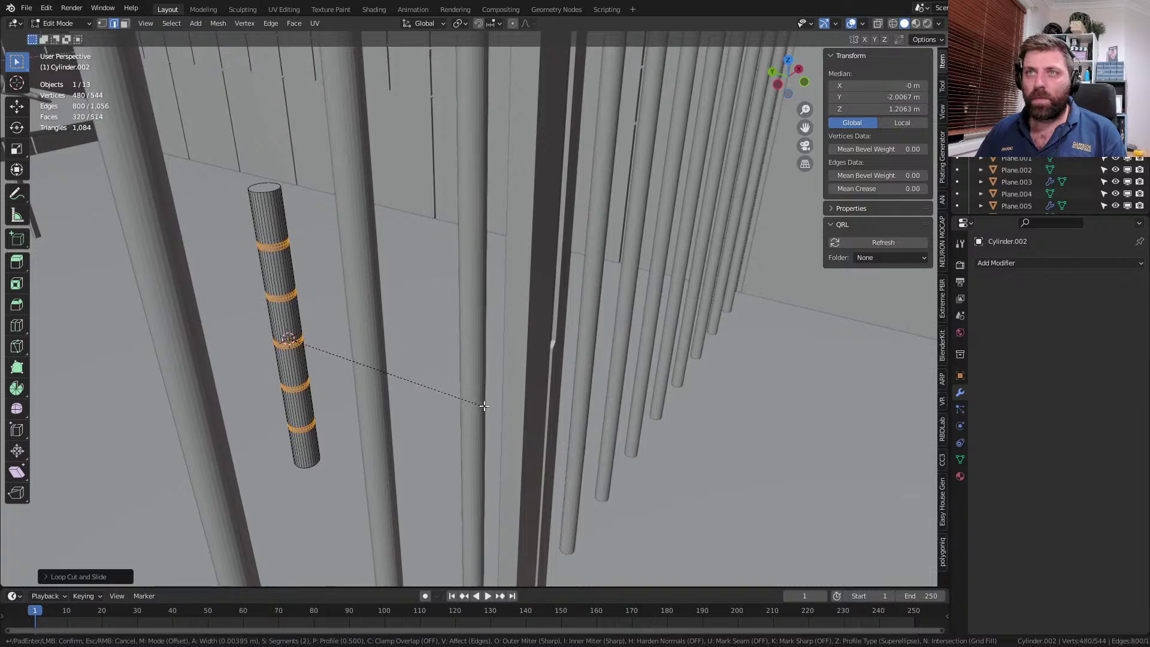
{"action": "left_click", "coordinate": [464, 397]}
{"action": "key", "text": "ctrl+KP_Subtract"}
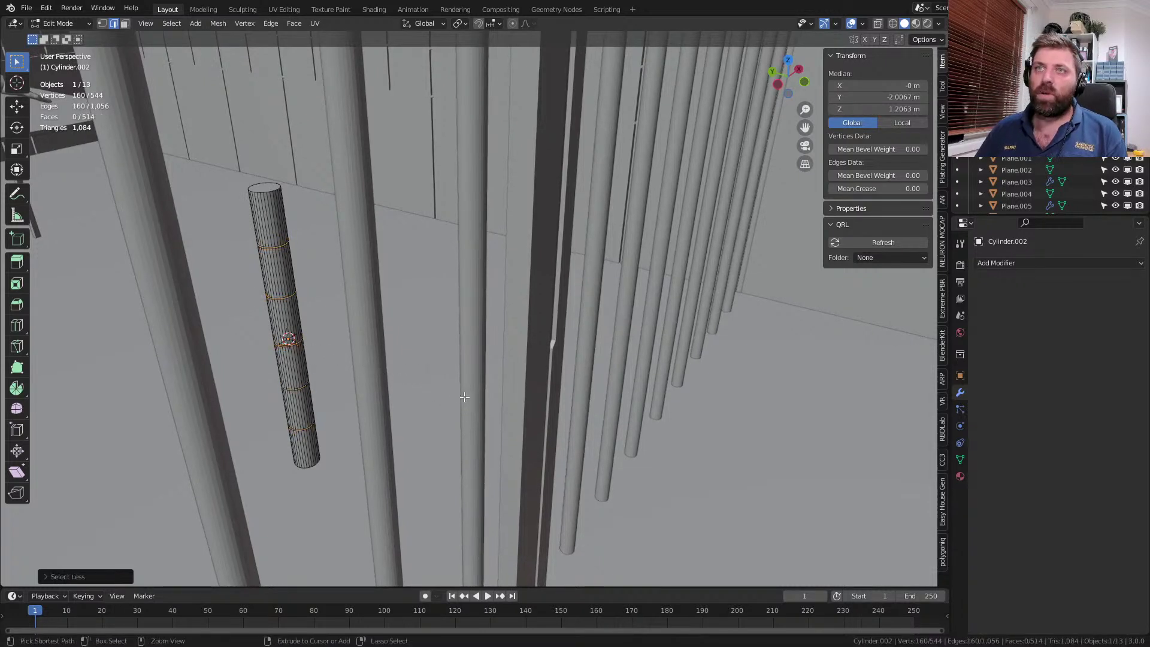
{"action": "key", "text": "alt+s"}
{"action": "left_click", "coordinate": [477, 427]}
{"action": "middle_click_drag", "start_coordinate": [477, 427], "coordinate": [621, 403]}
{"action": "left_click", "coordinate": [1013, 264]}
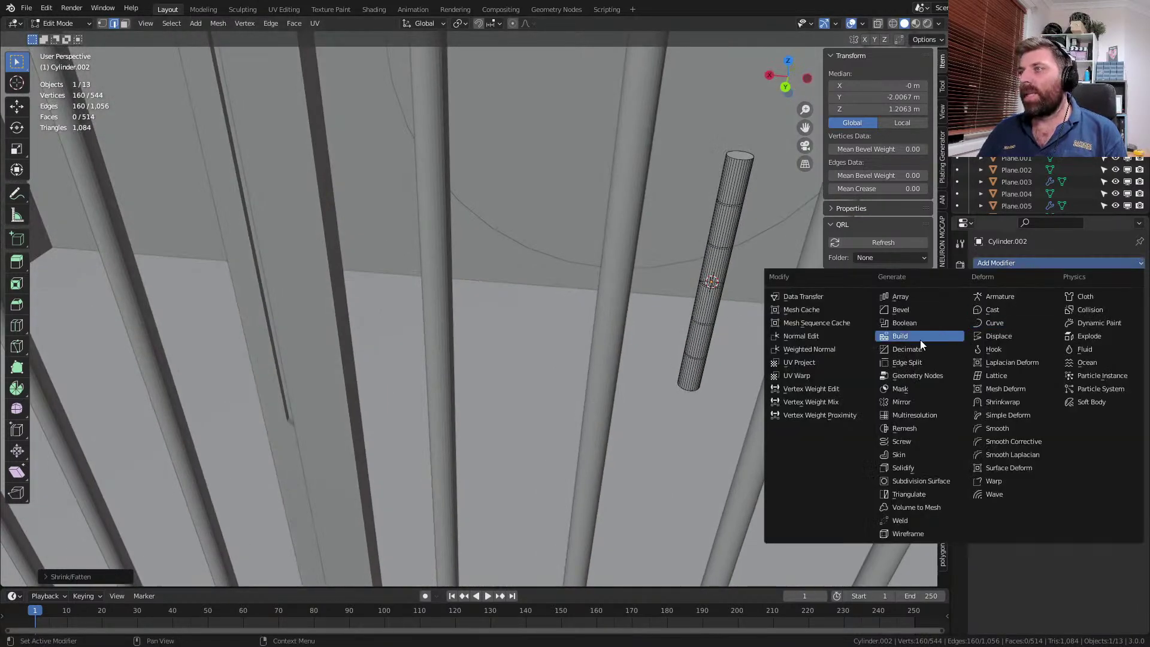
{"action": "scroll", "coordinate": [753, 335], "scroll_direction": "down", "scroll_amount": 4}
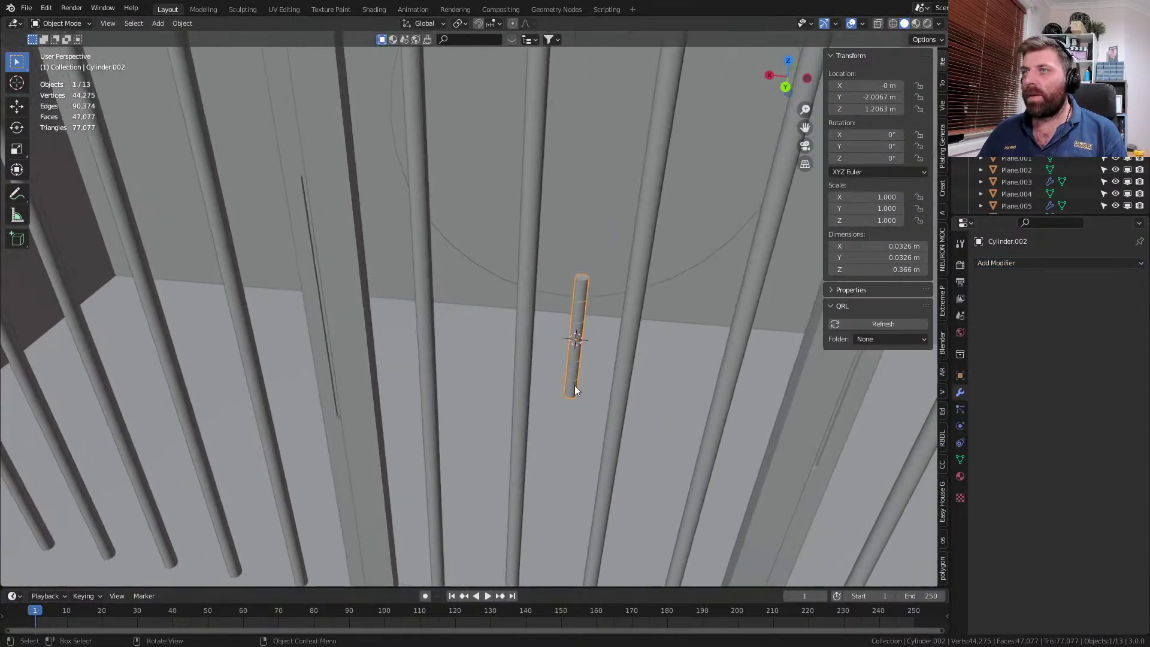
{"action": "middle_click_drag", "start_coordinate": [573, 383], "coordinate": [586, 354]}
{"action": "key", "text": "KP_Decimal"}
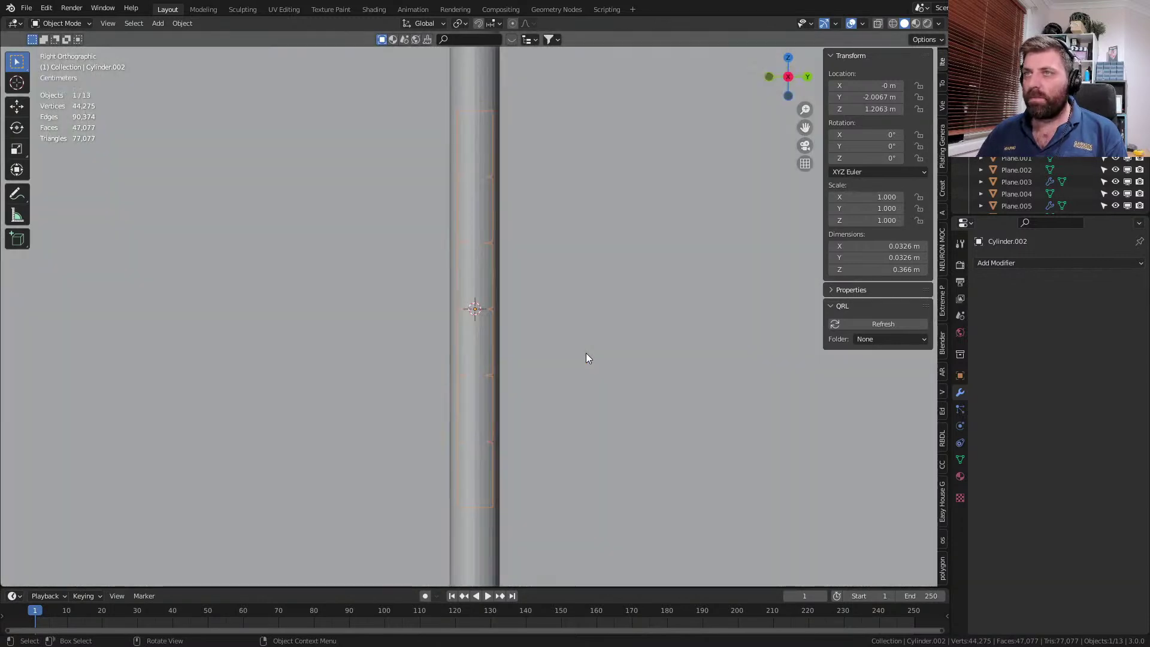
- Show the scene as a wireframe in front orthographic view, keeping the hinge barrel in the scene
{"action": "key", "text": "z"}
{"action": "left_click", "coordinate": [482, 354]}
{"action": "key", "text": "KP_1"}
{"action": "scroll", "coordinate": [502, 266], "scroll_direction": "down", "scroll_amount": 3}
{"action": "scroll", "coordinate": [502, 267], "scroll_direction": "down", "scroll_amount": 5}
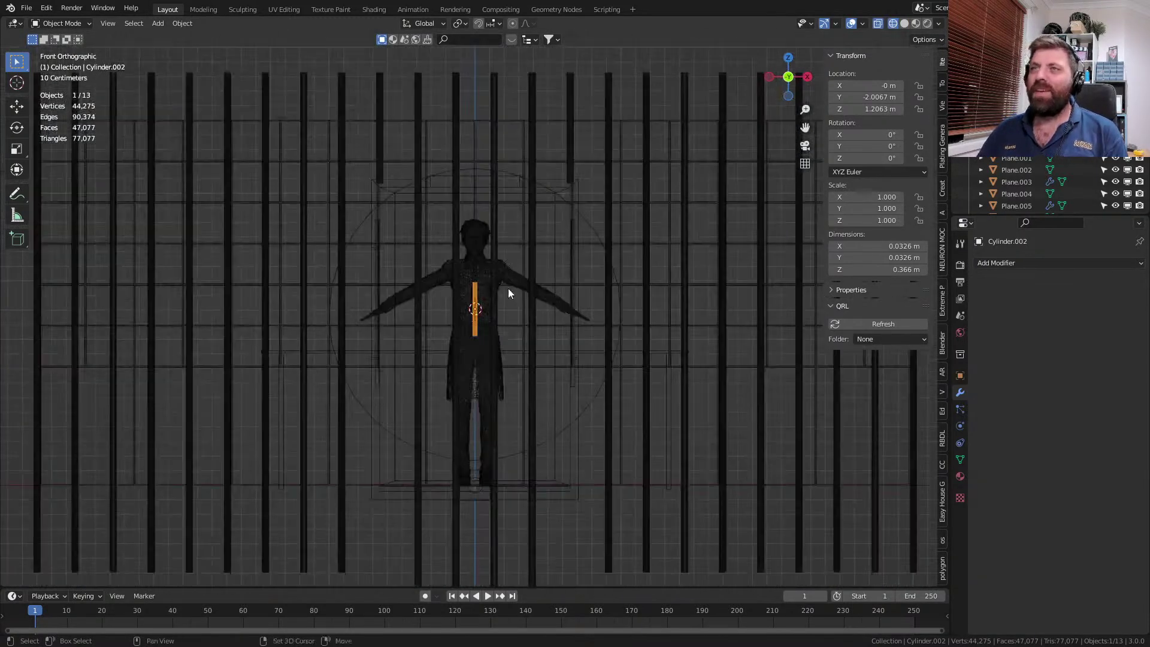
{"action": "key", "text": "Delete"}
{"action": "key", "text": "ctrl+z"}
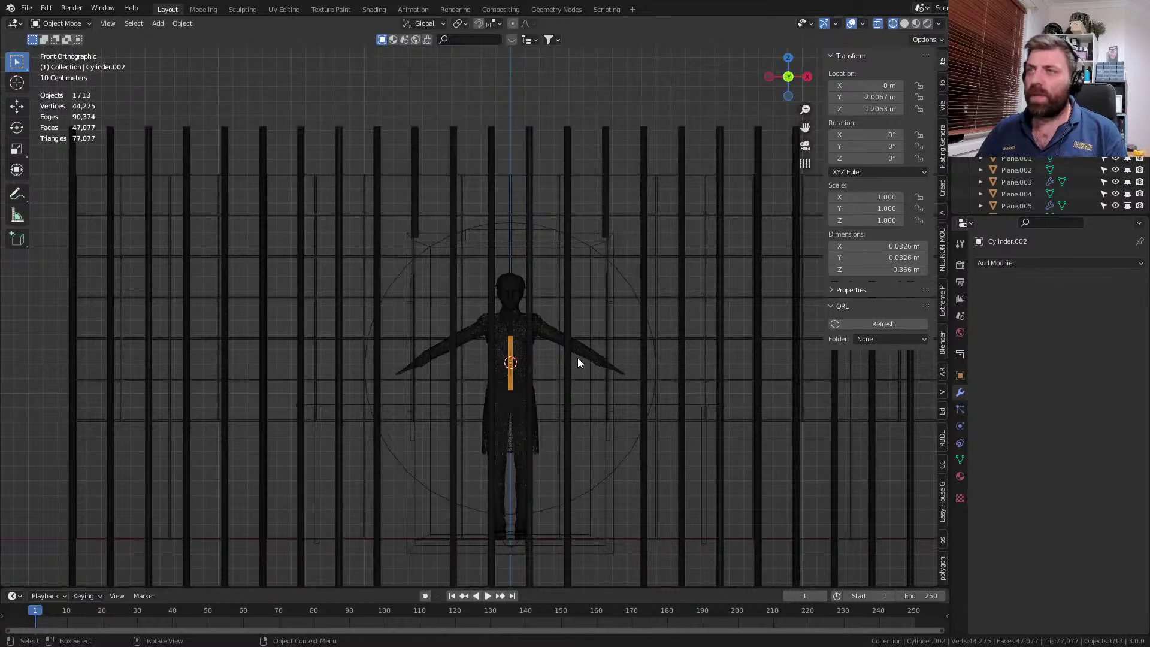
- Move all of the hinge geometry onto the upper side edge of the door, at about X -0.66 m and Z 1.80 m
{"action": "key", "text": "Tab"}
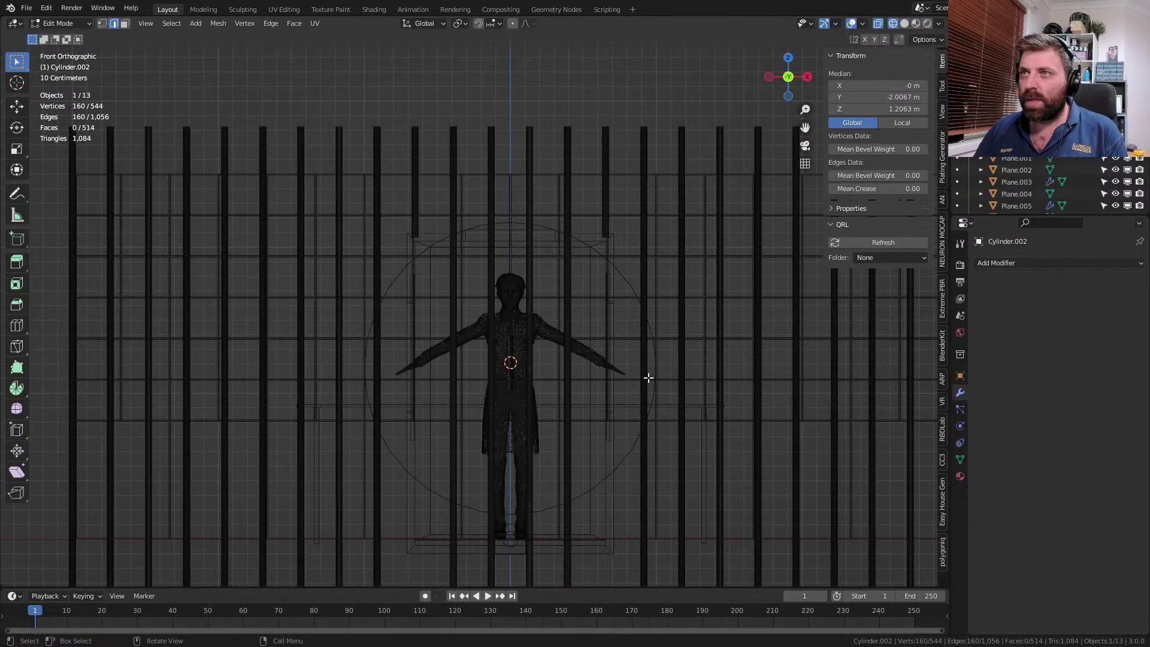
{"action": "key", "text": "a"}
{"action": "key", "text": "g"}
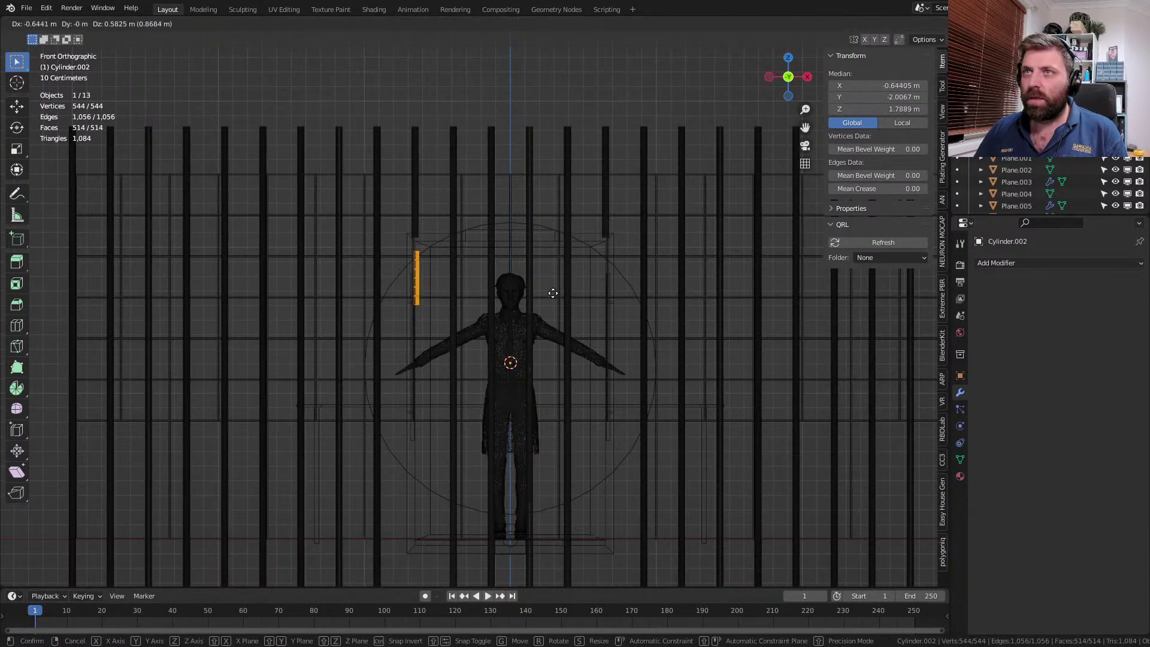
{"action": "left_click", "coordinate": [552, 295]}
{"action": "scroll", "coordinate": [565, 316], "scroll_direction": "up", "scroll_amount": 5}
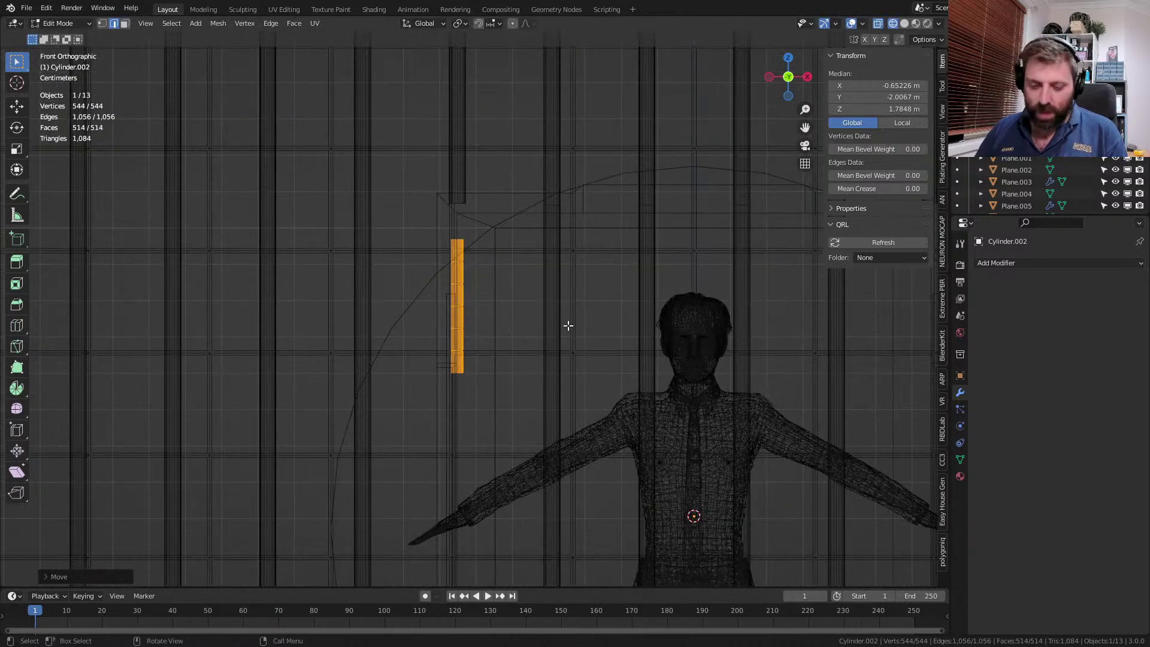
{"action": "key", "text": "g"}
{"action": "left_click", "coordinate": [543, 331]}
- Duplicate the hinge straight down along Z to the lower end of the door edge and return to solid shading
{"action": "scroll", "coordinate": [543, 331], "scroll_direction": "down", "scroll_amount": 5}
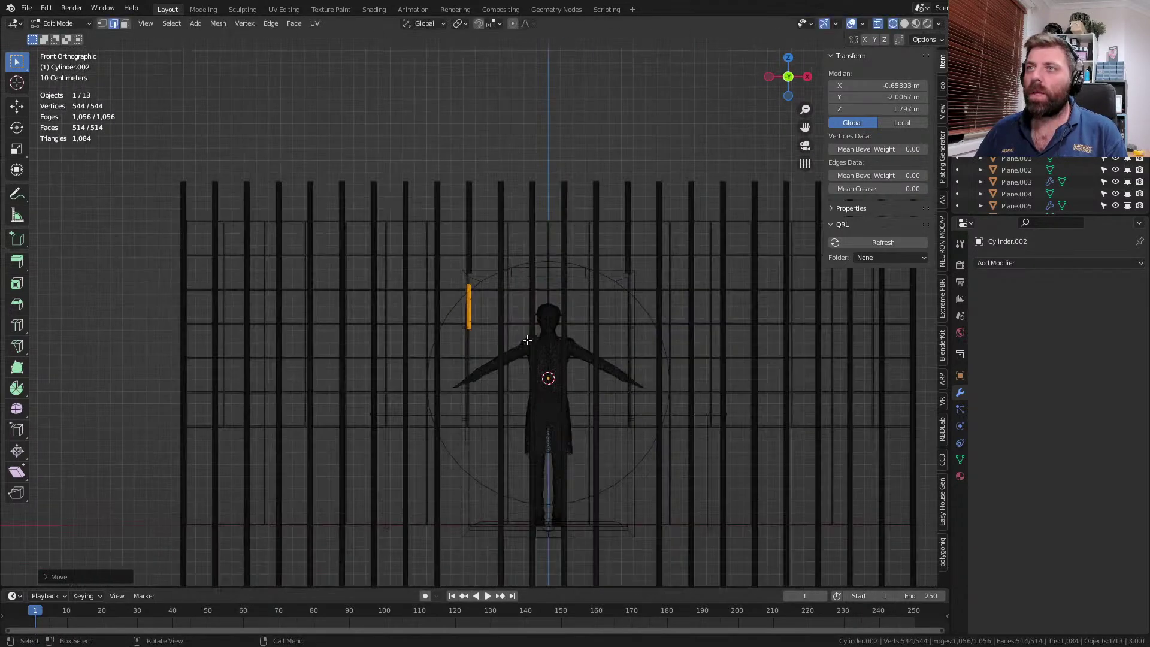
{"action": "scroll", "coordinate": [514, 256], "scroll_direction": "up", "scroll_amount": 2}
{"action": "key", "text": "shift+d"}
{"action": "key", "text": "z"}
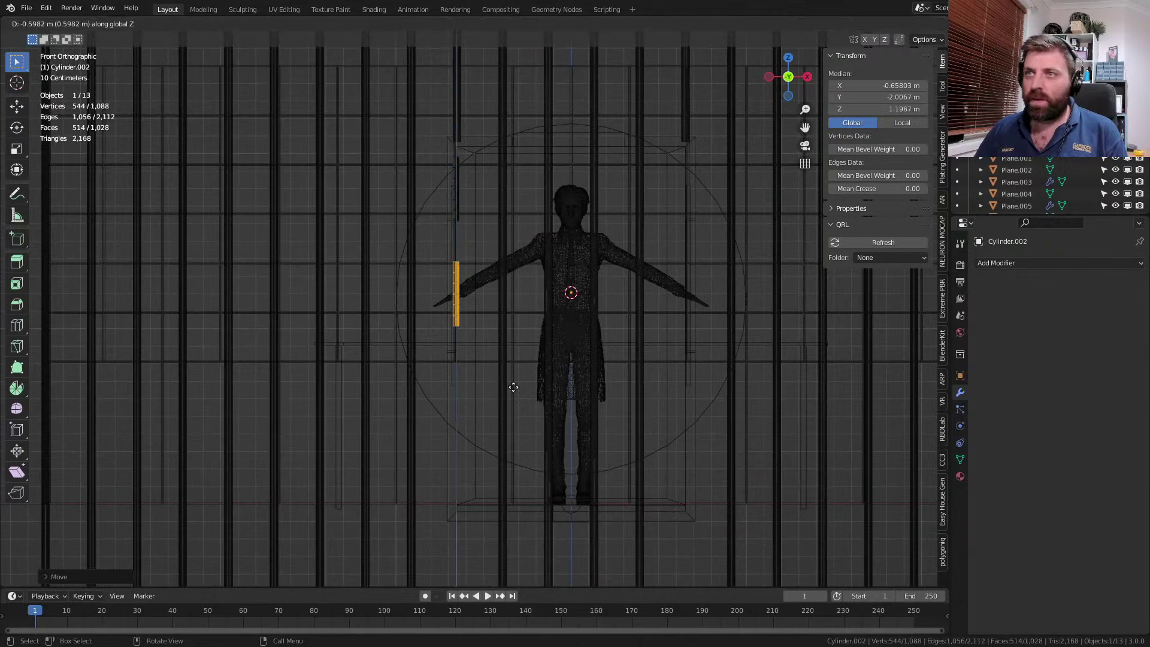
{"action": "left_click", "coordinate": [512, 531]}
{"action": "key", "text": "z"}
{"action": "left_click", "coordinate": [554, 508]}
- Move both hinges about 0.04 m along Y so they protrude from the door frame's face
{"action": "mouse_move", "coordinate": [566, 435]}
{"action": "middle_mouse_down"}
{"action": "mouse_move", "coordinate": [473, 465]}
{"action": "mouse_move", "coordinate": [418, 444]}
{"action": "mouse_move", "coordinate": [465, 440]}
{"action": "mouse_move", "coordinate": [430, 449]}
{"action": "middle_mouse_up"}
{"action": "key", "text": "a"}
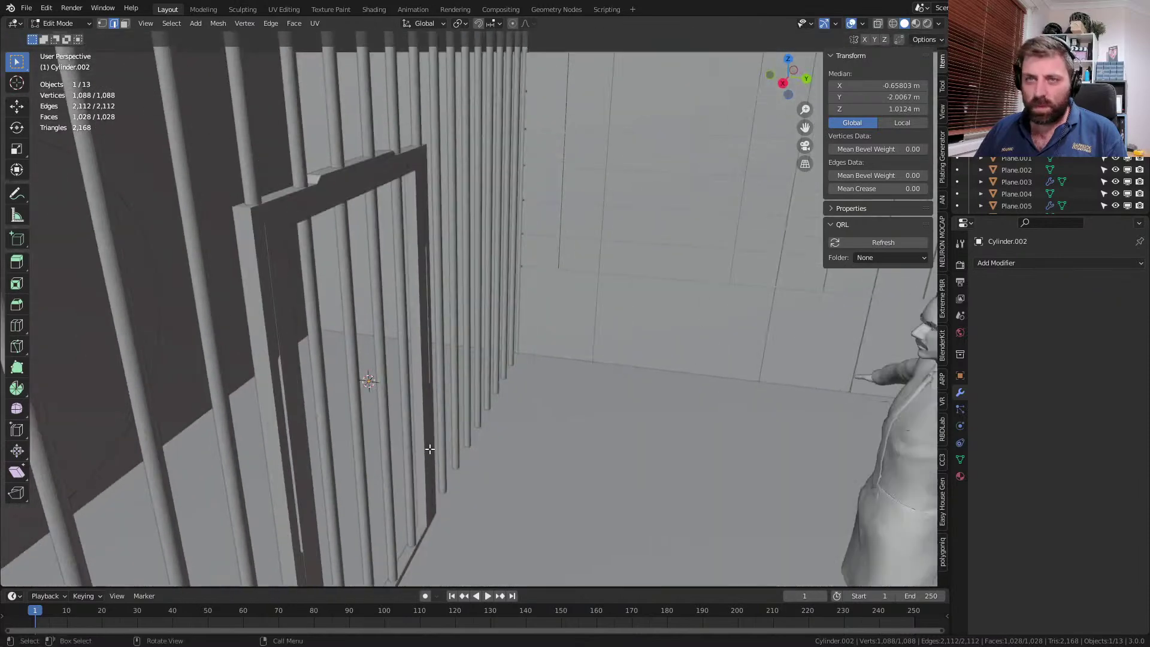
{"action": "key", "text": "g"}
{"action": "key", "text": "y"}
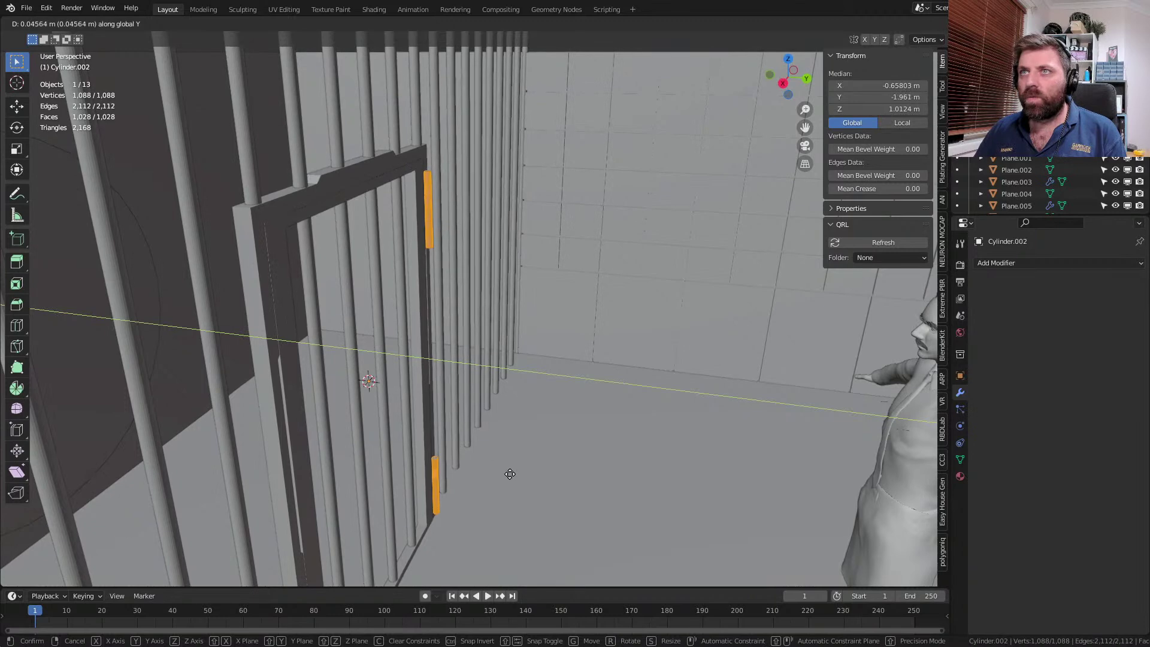
{"action": "left_click", "coordinate": [501, 469]}
- Select the whole lower hinge and raise it along Z to about 0.34 m
{"action": "middle_click_drag", "start_coordinate": [501, 469], "coordinate": [425, 459]}
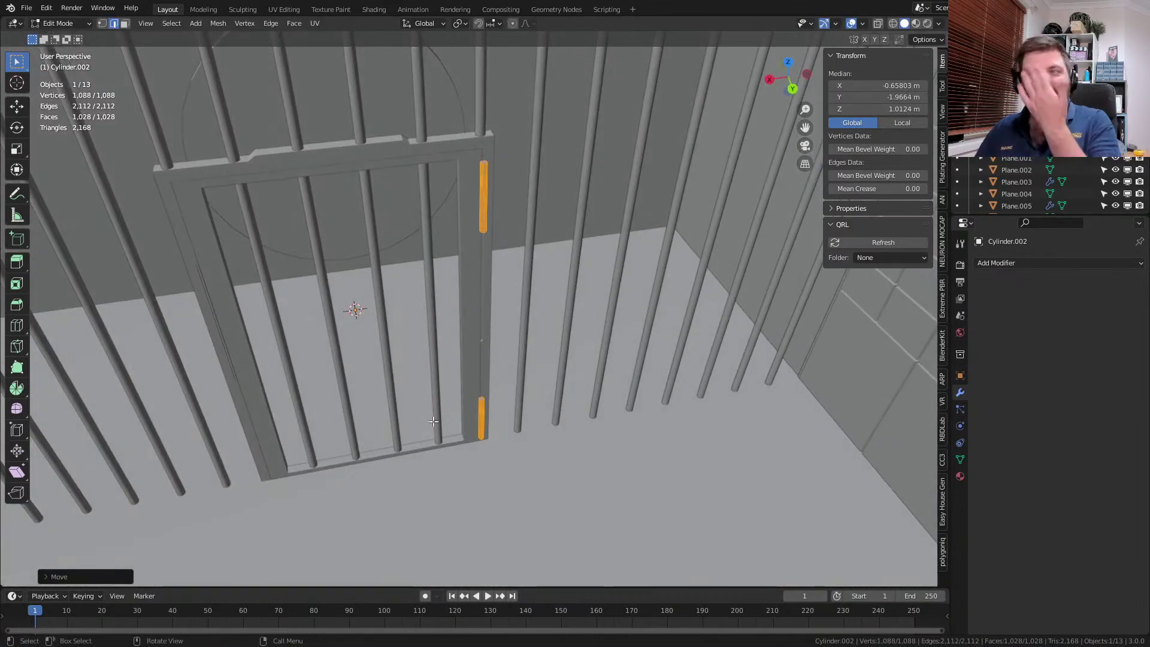
{"action": "left_click", "coordinate": [481, 417]}
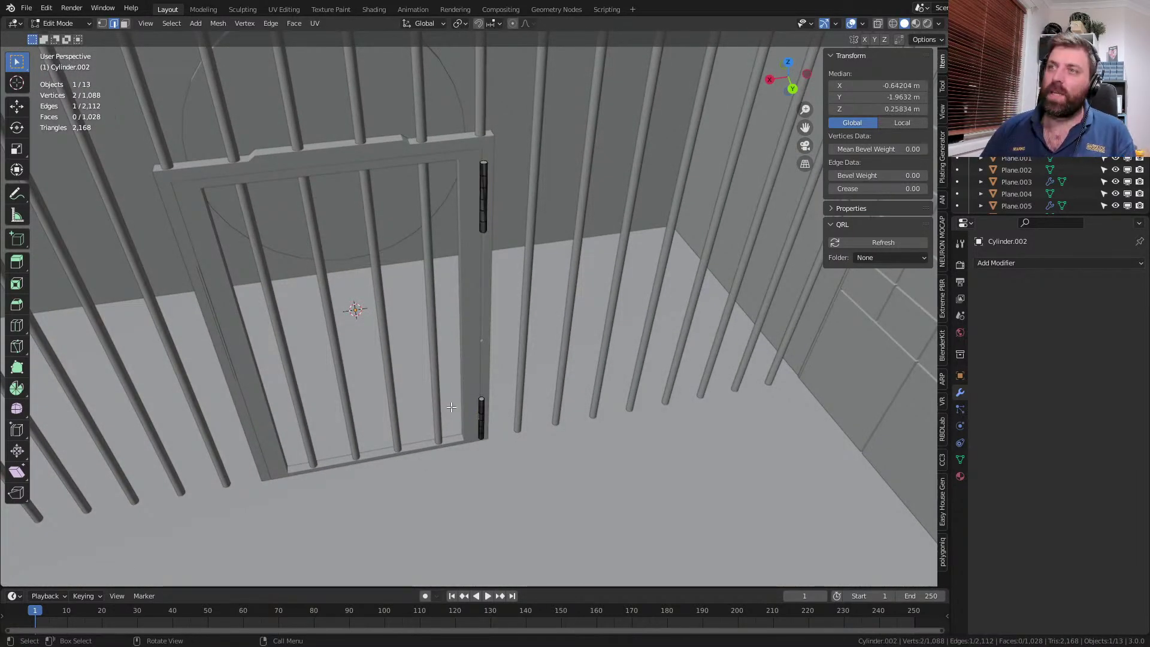
{"action": "key", "text": "ctrl+l"}
{"action": "key", "text": "g"}
{"action": "key", "text": "z"}
{"action": "left_click", "coordinate": [480, 294]}
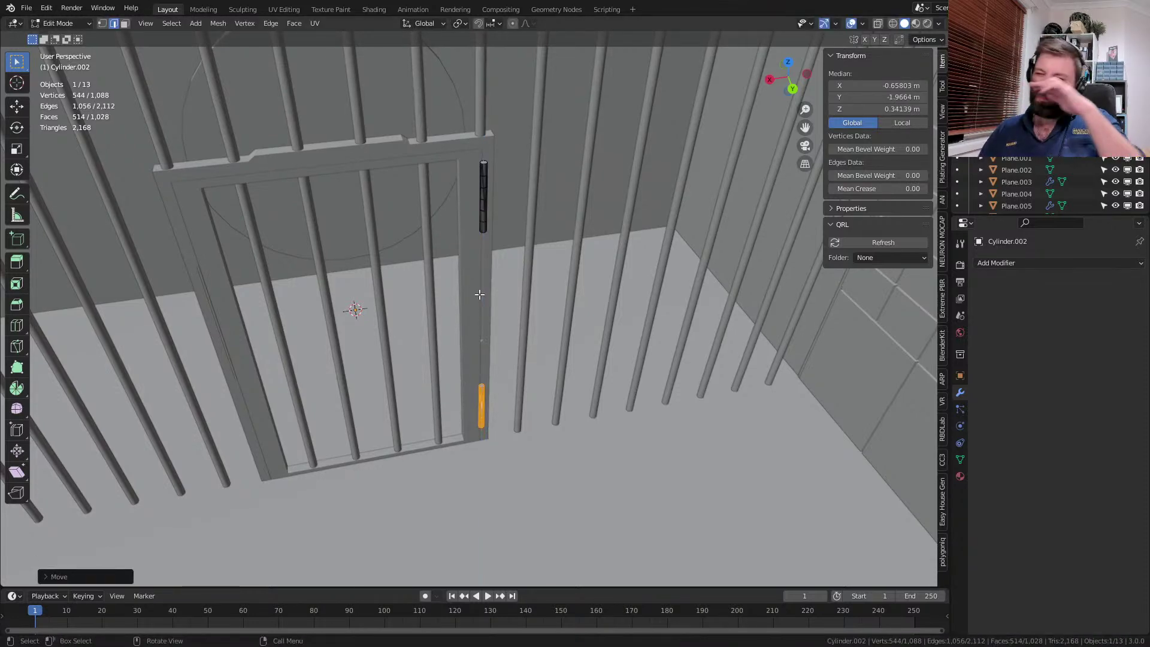
- Select the whole upper hinge, shift it slightly down along the door edge, and finish editing the hinge mesh
{"action": "middle_click_drag", "start_coordinate": [480, 294], "coordinate": [528, 211]}
{"action": "left_click", "coordinate": [532, 194]}
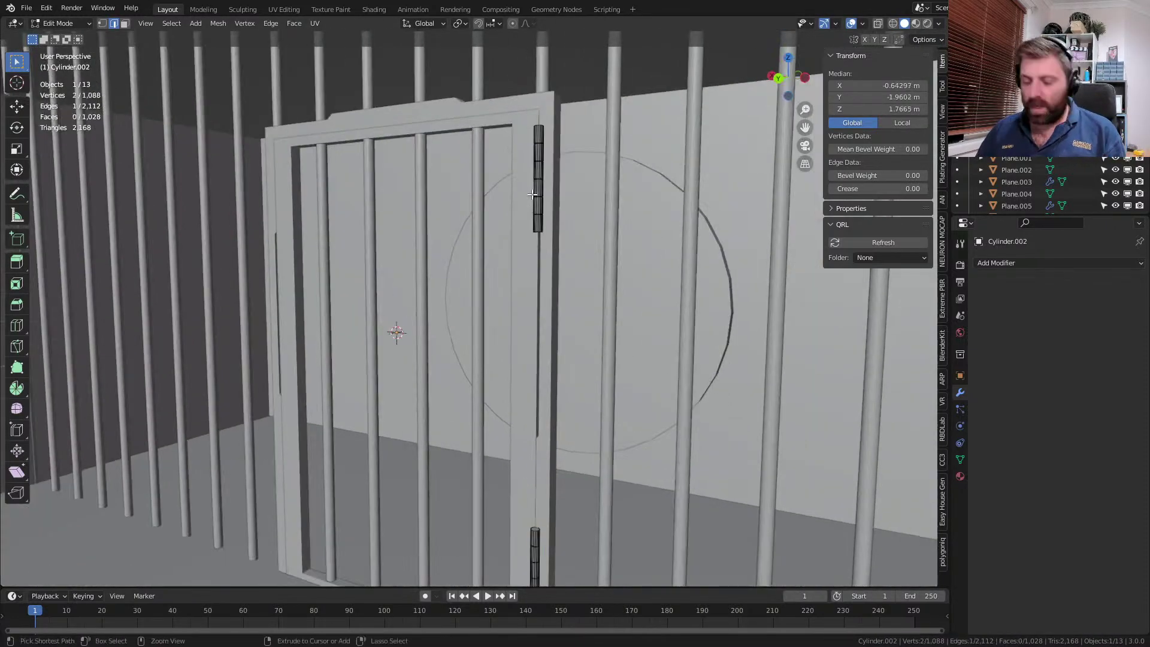
{"action": "key", "text": "ctrl+l"}
{"action": "key", "text": "Tab"}
- Add a cube in the middle of the door and scale it into a tall, narrow block
{"action": "middle_click_drag", "start_coordinate": [516, 345], "coordinate": [560, 386]}
{"action": "scroll", "coordinate": [560, 385], "scroll_direction": "up", "scroll_amount": 2}
{"action": "key", "text": "shift+a"}
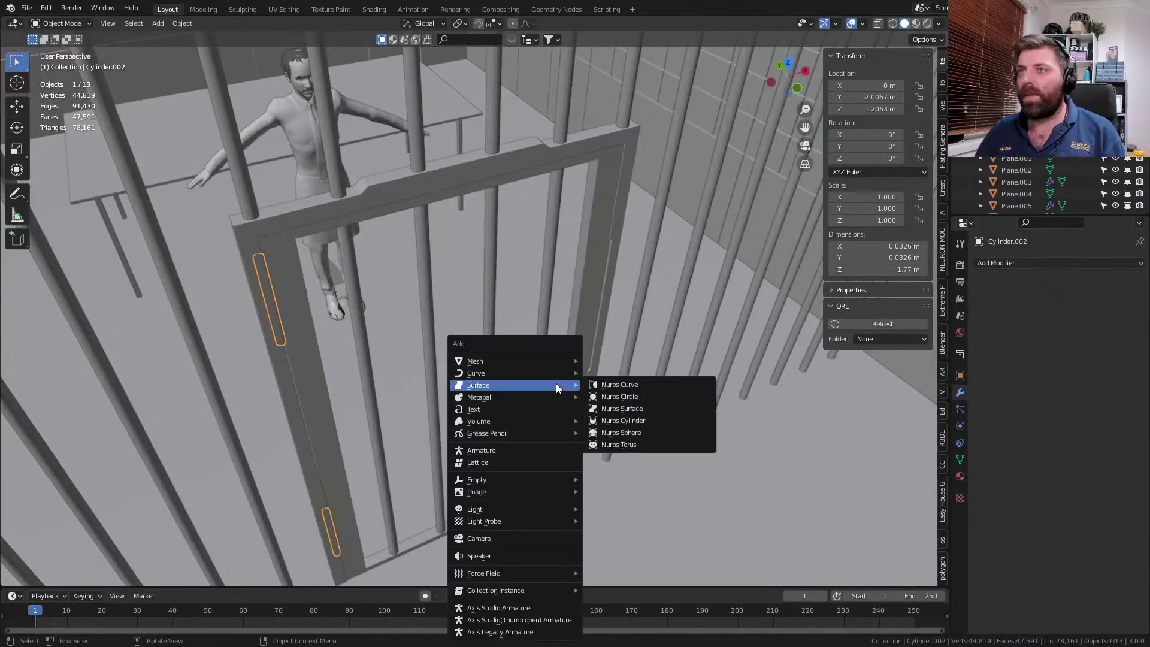
{"action": "mouse_move", "coordinate": [562, 367]}
{"action": "left_click", "coordinate": [609, 79]}
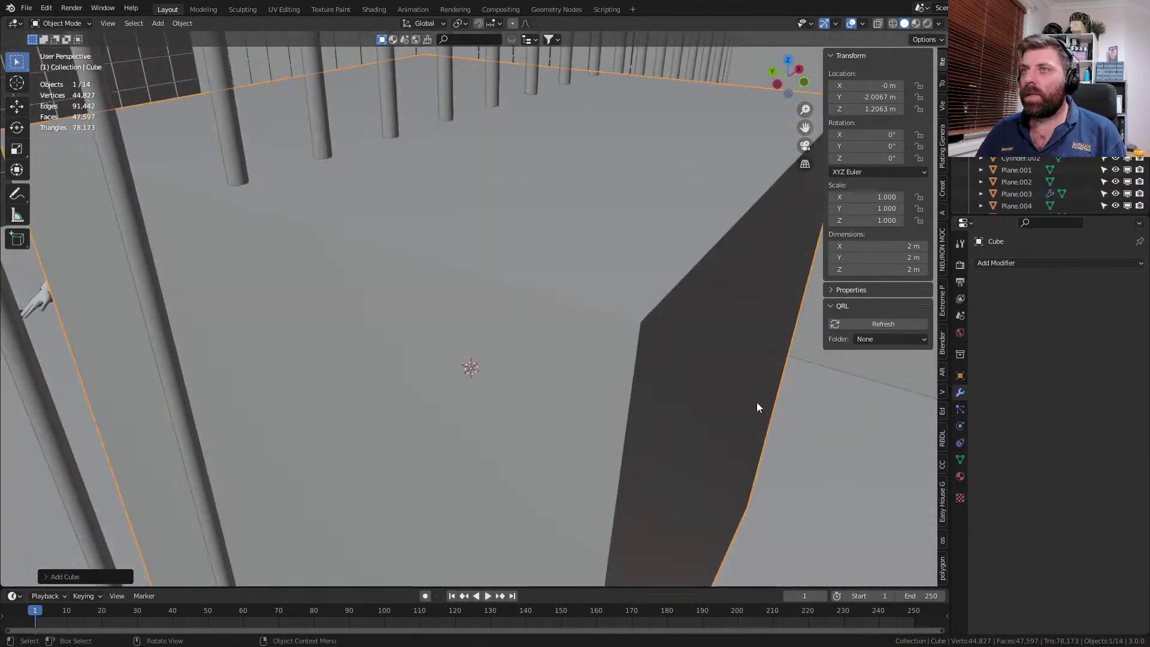
{"action": "key", "text": "s"}
{"action": "left_click", "coordinate": [527, 362]}
{"action": "key", "text": "s"}
{"action": "key", "text": "z"}
{"action": "left_click", "coordinate": [587, 516]}
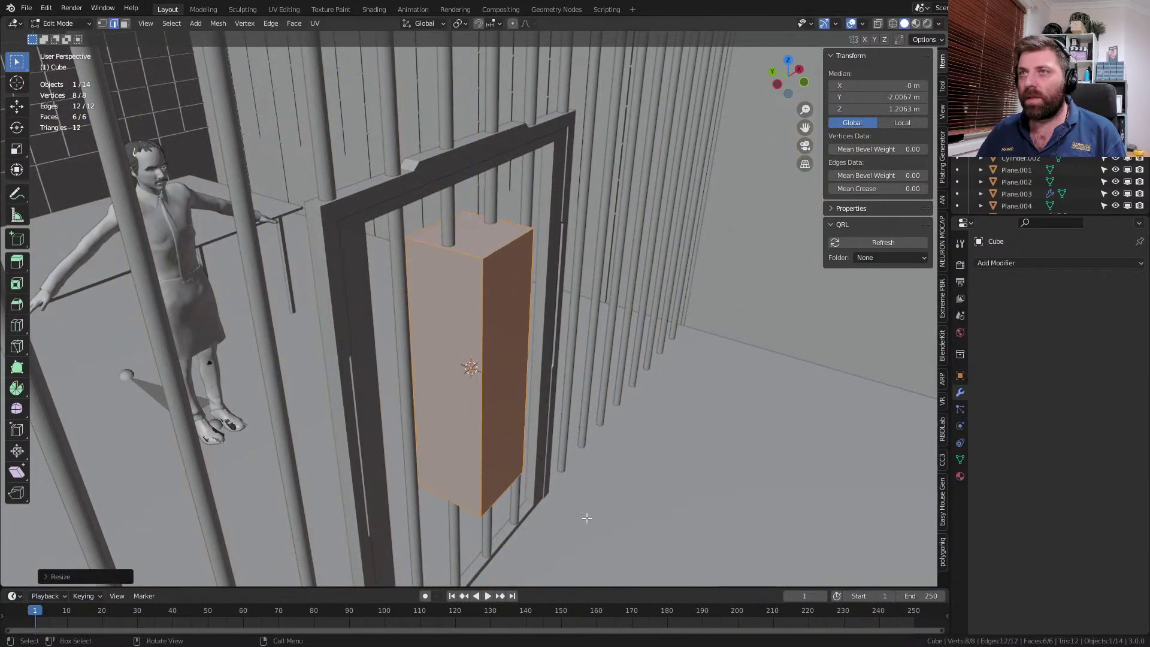
- Scale the block down, adjust its width along X and flatten it along Y into a thin lock plate
{"action": "key", "text": "s"}
{"action": "left_click", "coordinate": [531, 411]}
{"action": "key", "text": "x"}
{"action": "key", "text": "s"}
{"action": "key", "text": "s"}
{"action": "key", "text": "x"}
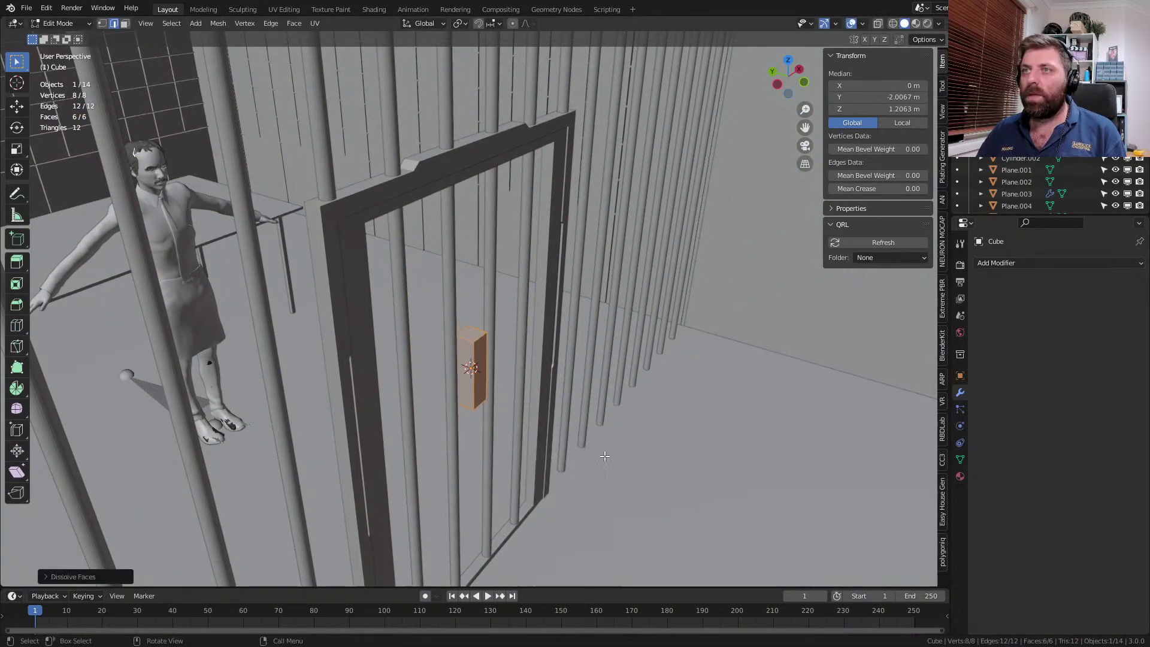
{"action": "left_click", "coordinate": [558, 387]}
{"action": "key", "text": "s"}
{"action": "key", "text": "y"}
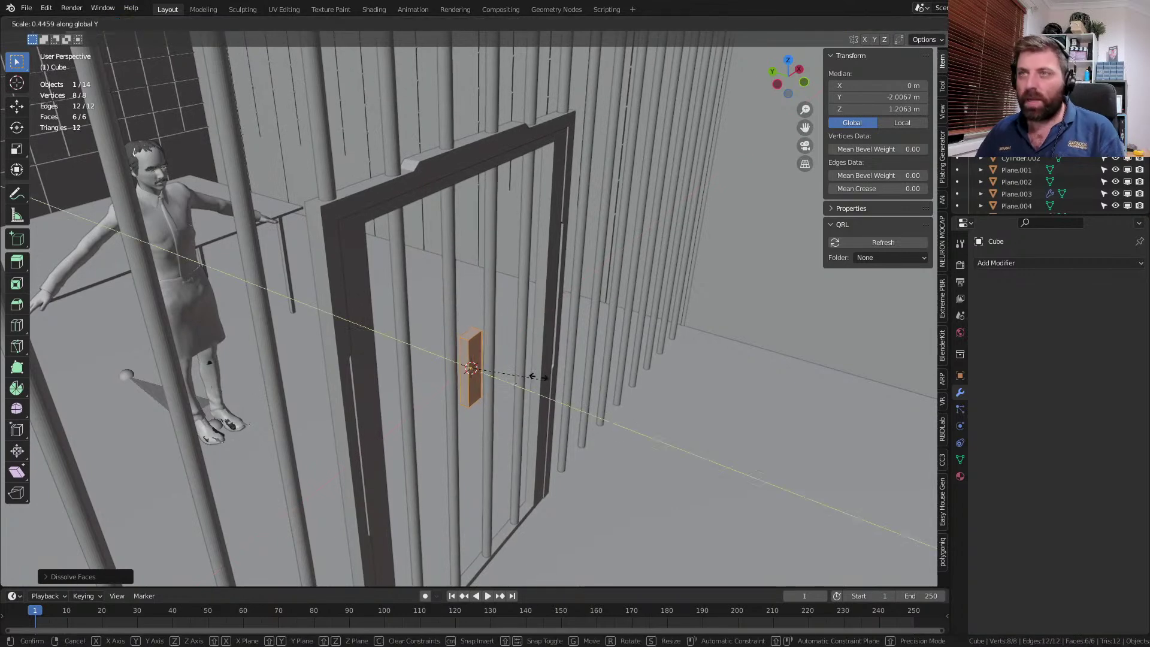
{"action": "left_click", "coordinate": [508, 358]}
{"action": "key", "text": "s"}
{"action": "right_click", "coordinate": [596, 415]}
- Move the plate along X to the door frame opposite the hinges and scale it to about 0.17 by 0.42 m
{"action": "middle_click_drag", "start_coordinate": [596, 414], "coordinate": [485, 409]}
{"action": "key", "text": "h"}
{"action": "key", "text": "alt+h"}
{"action": "key", "text": "g"}
{"action": "key", "text": "x"}
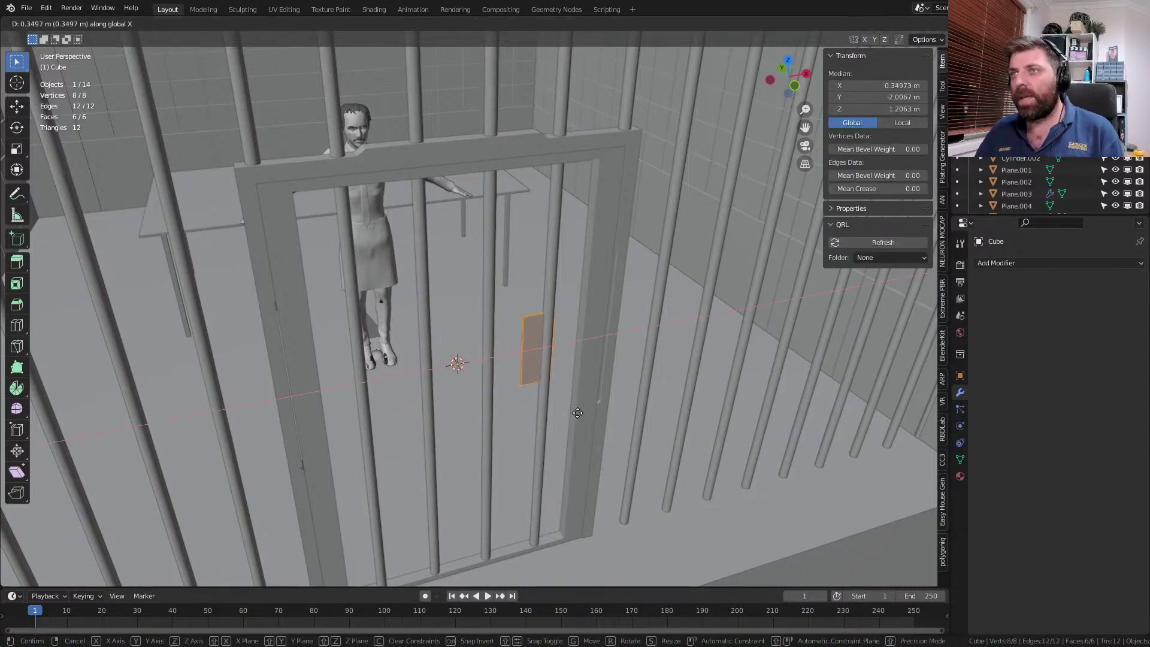
{"action": "left_click", "coordinate": [603, 421]}
{"action": "key", "text": "s"}
{"action": "left_click", "coordinate": [613, 431]}
- Lower the lock plate along Z to a height of about 1.15 m
{"action": "middle_click_drag", "start_coordinate": [616, 436], "coordinate": [688, 419]}
{"action": "key", "text": "g"}
{"action": "key", "text": "z"}
{"action": "left_click", "coordinate": [645, 418]}
{"action": "scroll", "coordinate": [384, 408], "scroll_direction": "up", "scroll_amount": 5}
{"action": "middle_click_drag", "start_coordinate": [378, 407], "coordinate": [644, 343]}
- Snap the 3D cursor to the plate's centre and add a cylinder there within the same mesh
{"action": "key", "text": "Tab"}
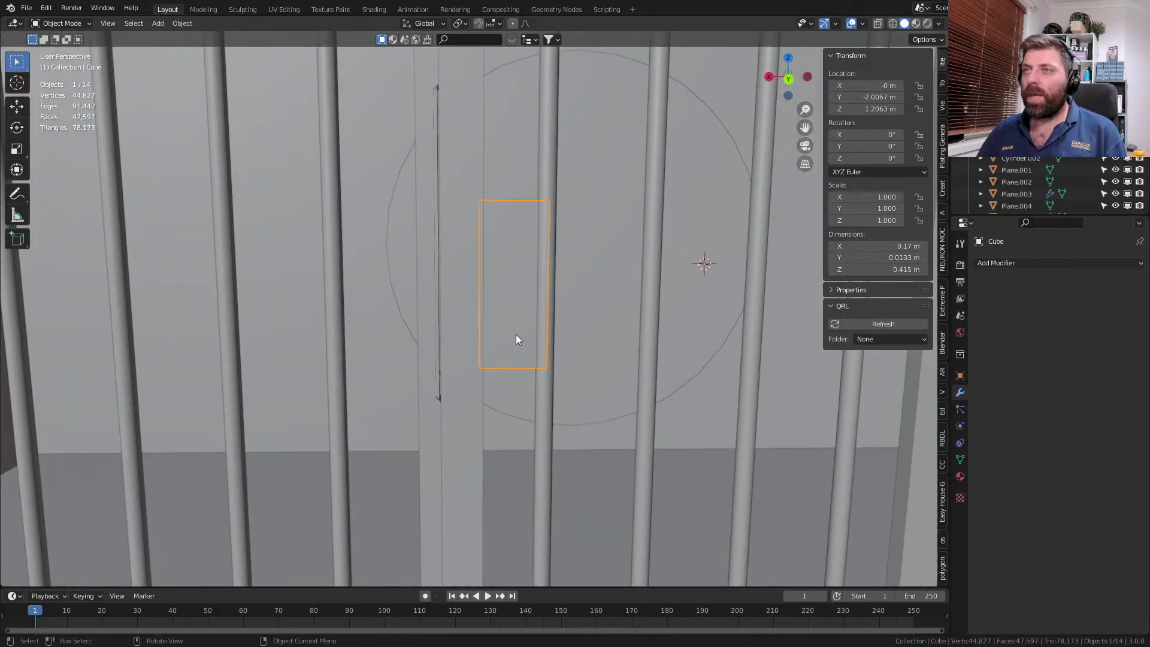
{"action": "key", "text": "Tab"}
{"action": "key", "text": "shift+s"}
{"action": "left_click", "coordinate": [505, 402]}
{"action": "key", "text": "shift+a"}
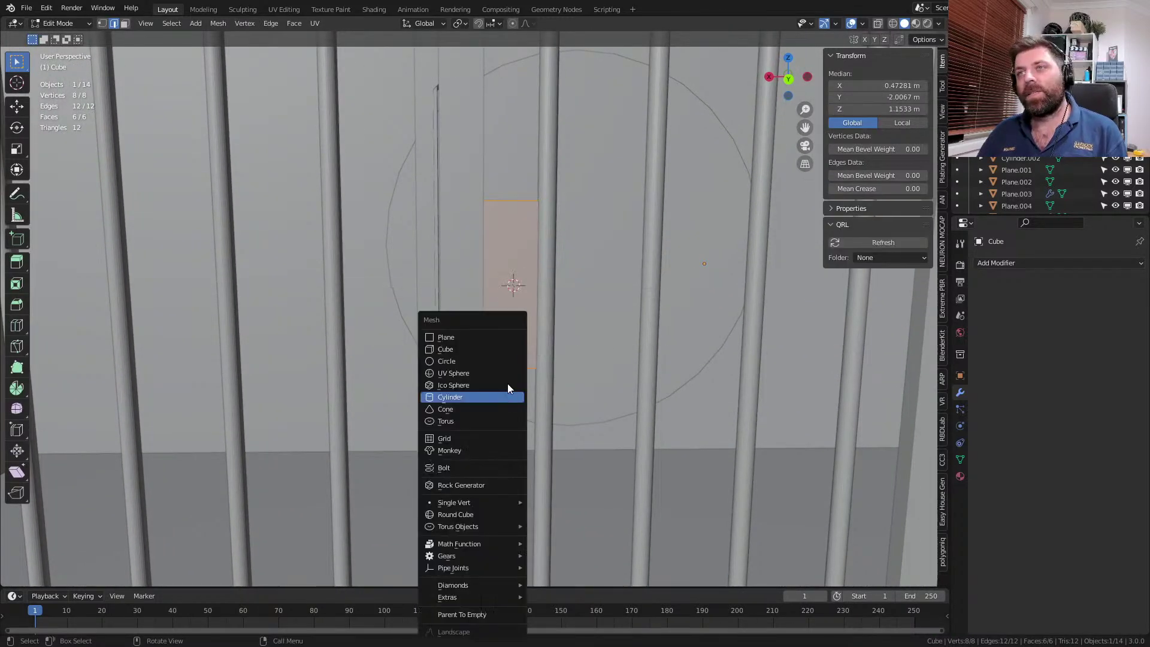
{"action": "left_click", "coordinate": [505, 398]}
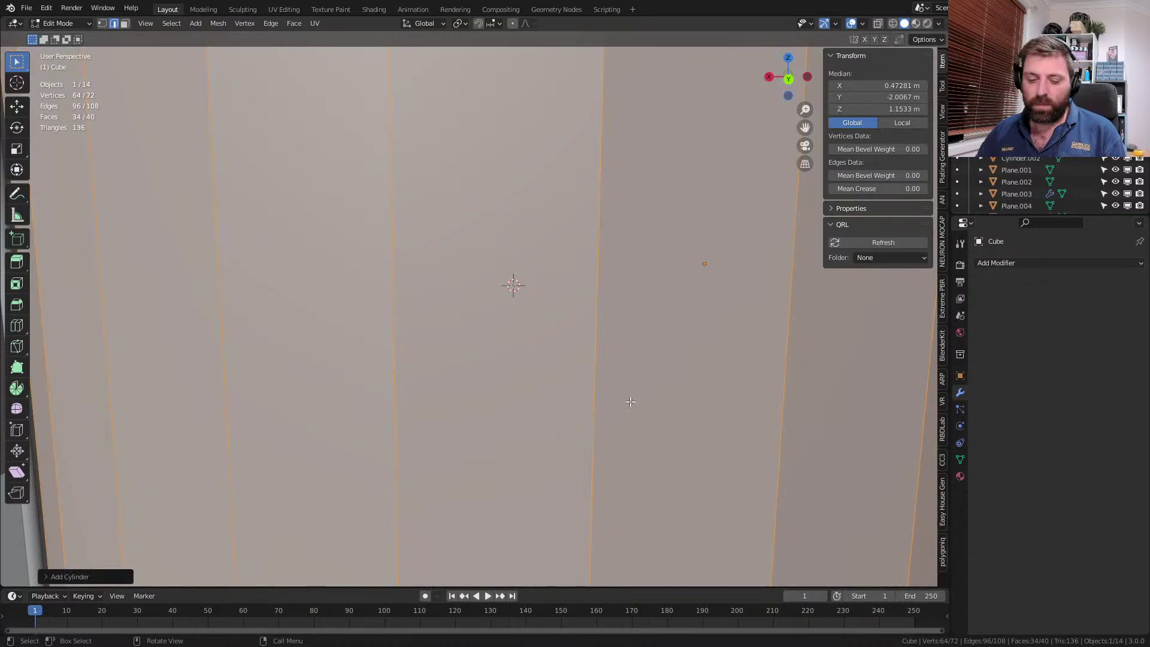
- Rotate the cylinder 90° about X and scale it down to a small round knob on the lock plate
{"action": "type", "text": "rx90"}
{"action": "key", "text": "Return"}
{"action": "key", "text": "s"}
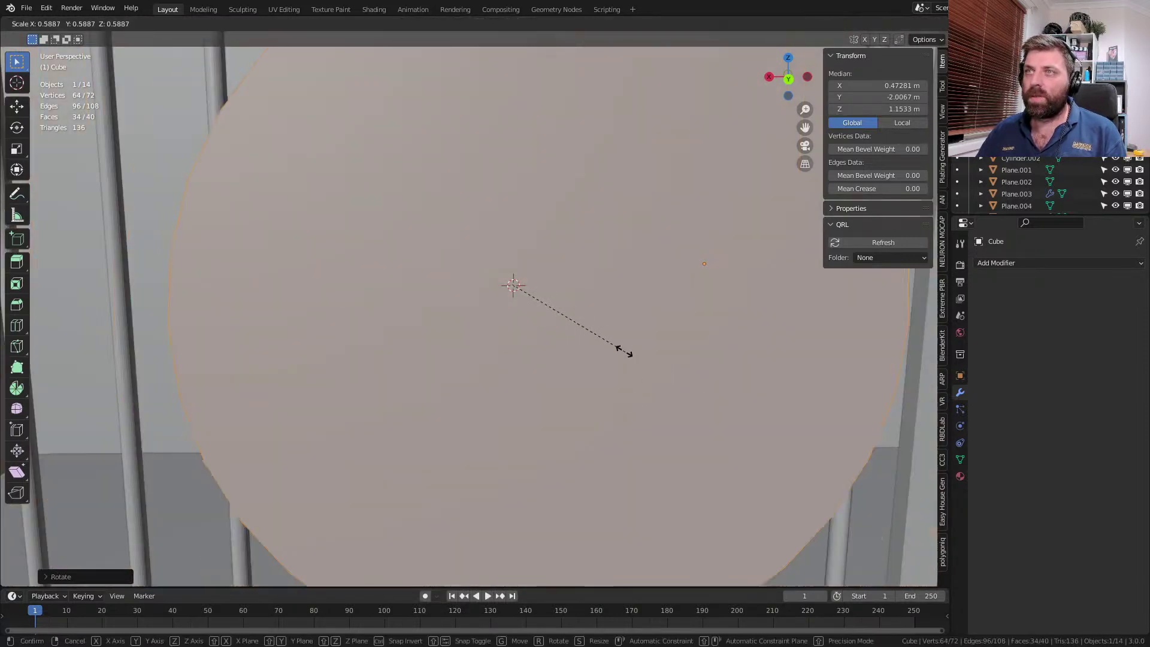
{"action": "left_click", "coordinate": [518, 293]}
{"action": "middle_click_drag", "start_coordinate": [562, 454], "coordinate": [558, 402]}
{"action": "scroll", "coordinate": [560, 422], "scroll_direction": "up", "scroll_amount": 3}
{"action": "left_click", "coordinate": [555, 410]}
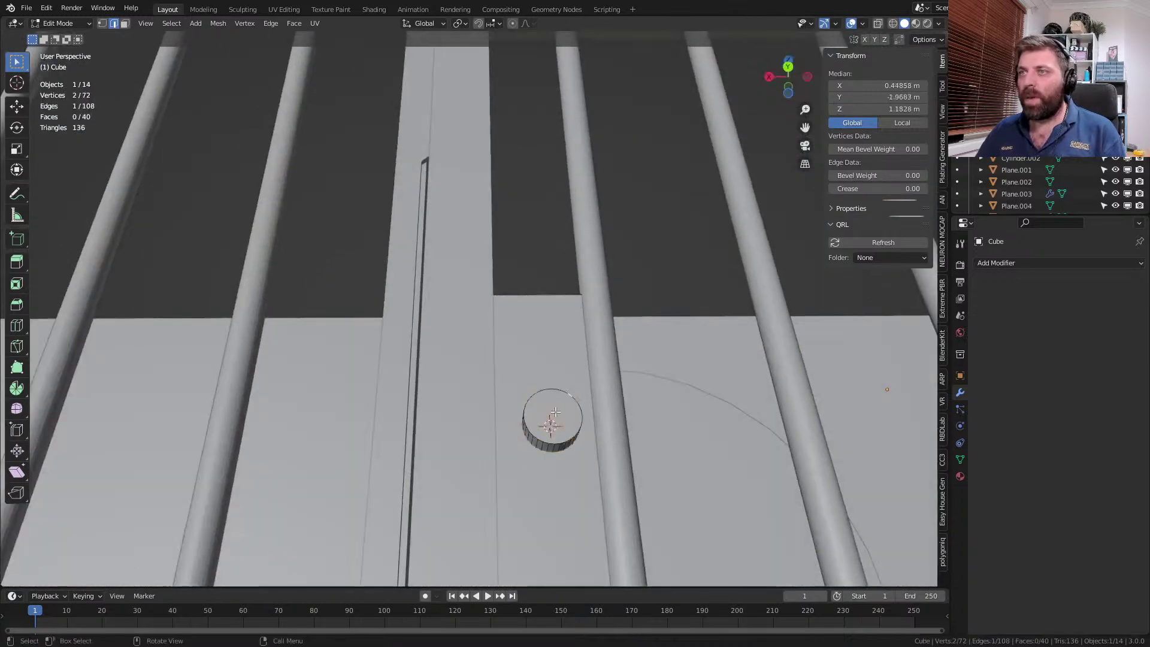
- Delete the vertices of the knob cylinder's near end cap so only a flat disc remains
{"action": "left_click", "coordinate": [556, 411], "text": "alt"}
{"action": "key", "text": "x"}
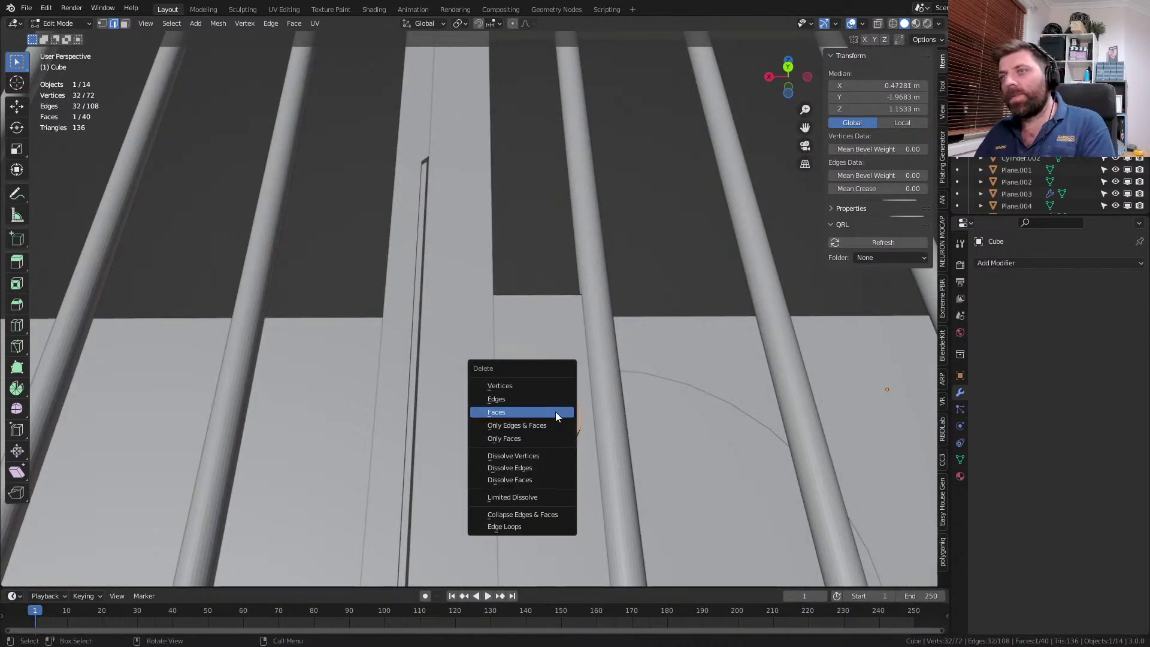
{"action": "left_click", "coordinate": [548, 383]}
{"action": "mouse_move", "coordinate": [549, 383]}
{"action": "middle_mouse_down"}
{"action": "mouse_move", "coordinate": [395, 436]}
{"action": "mouse_move", "coordinate": [527, 421]}
{"action": "mouse_move", "coordinate": [498, 423]}
{"action": "middle_mouse_up"}
- Show the mesh in wireframe, select the whole linked disc and separate it from the lock plate into its own object
{"action": "key", "text": "a"}
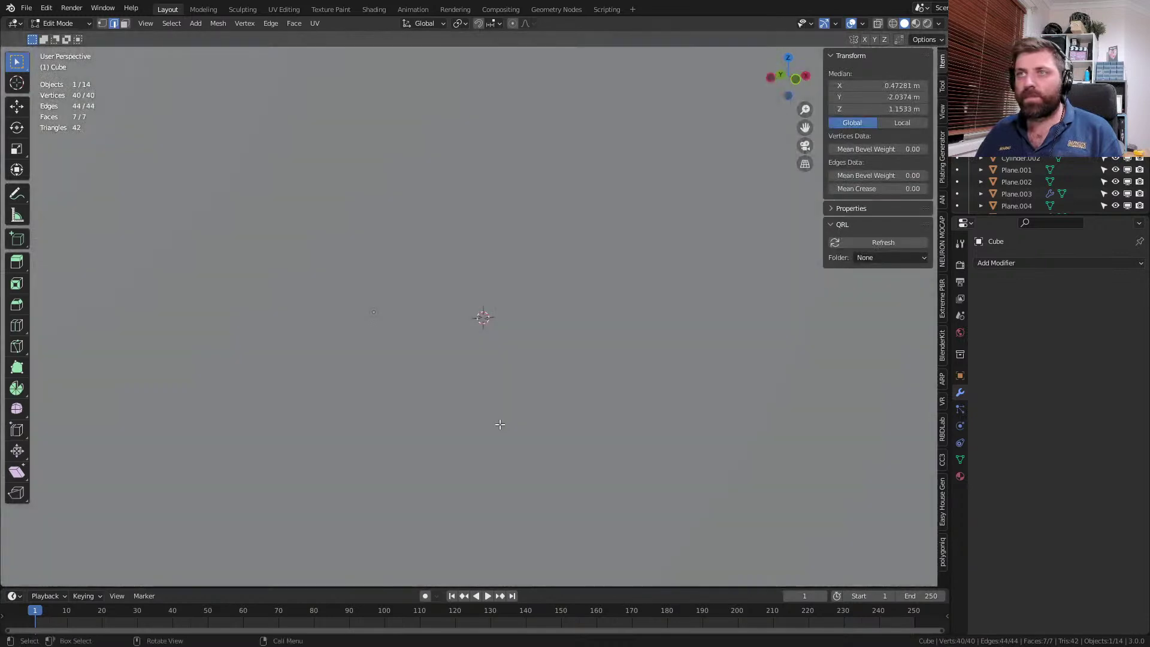
{"action": "scroll", "coordinate": [499, 422], "scroll_direction": "up", "scroll_amount": 4}
{"action": "key", "text": "z"}
{"action": "left_click", "coordinate": [413, 419]}
{"action": "middle_click_drag", "start_coordinate": [414, 417], "coordinate": [453, 406]}
{"action": "scroll", "coordinate": [467, 378], "scroll_direction": "up", "scroll_amount": 3}
{"action": "left_click", "coordinate": [486, 348]}
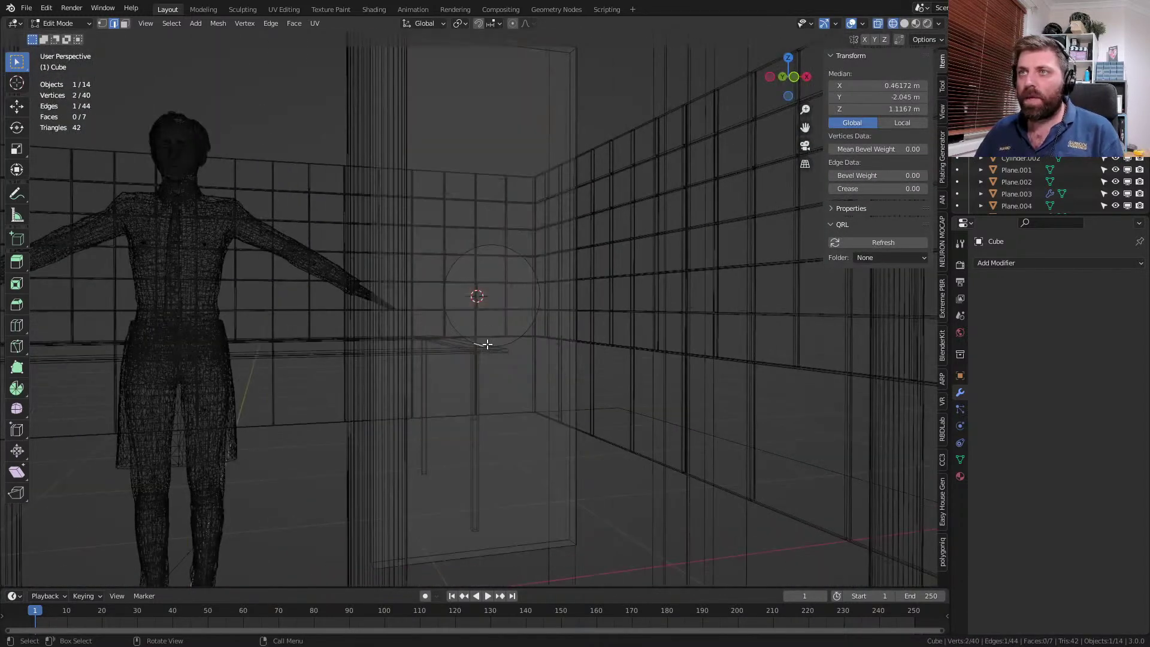
{"action": "key", "text": "ctrl+l"}
{"action": "key", "text": "p"}
{"action": "left_click", "coordinate": [488, 345]}
- Extrude the five lowest vertices of the separated disc downward along Z in front view to form a keyhole slot
{"action": "key", "text": "Tab"}
{"action": "left_click", "coordinate": [488, 345]}
{"action": "key", "text": "Tab"}
{"action": "key", "text": "1"}
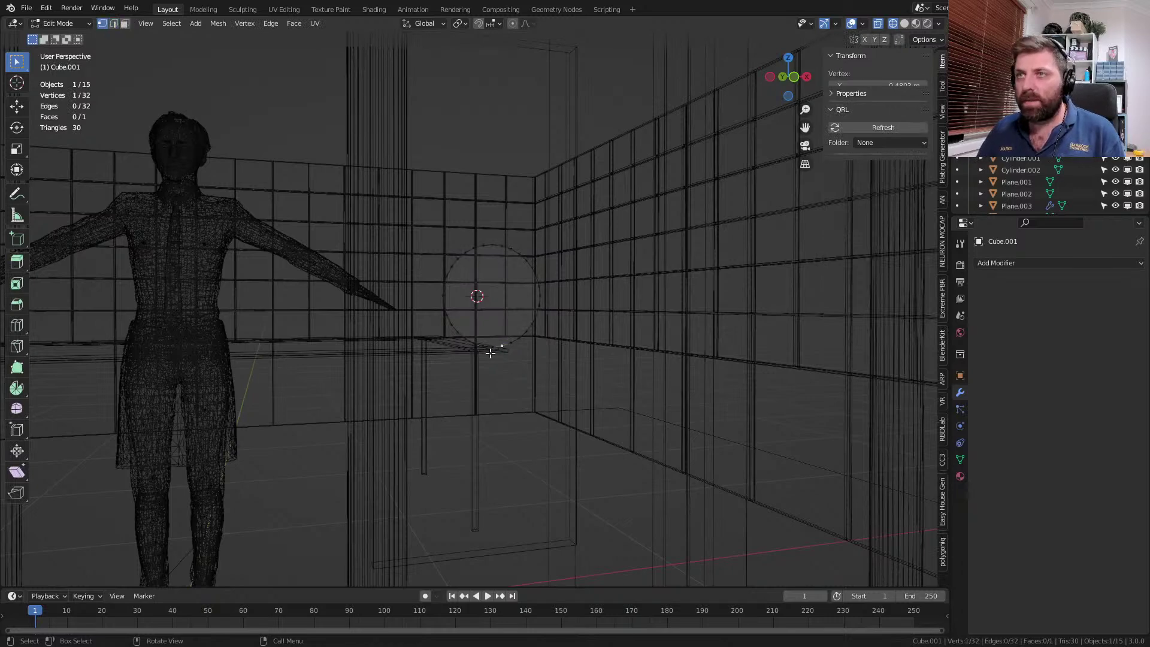
{"action": "left_click", "coordinate": [500, 347]}
{"action": "key", "text": "KP_1"}
{"action": "scroll", "coordinate": [478, 357], "scroll_direction": "up", "scroll_amount": 3}
{"action": "middle_click_drag", "start_coordinate": [478, 357], "coordinate": [603, 347], "text": "shift"}
{"action": "scroll", "coordinate": [701, 320], "scroll_direction": "up", "scroll_amount": 5}
{"action": "left_click", "coordinate": [572, 346], "text": "shift"}
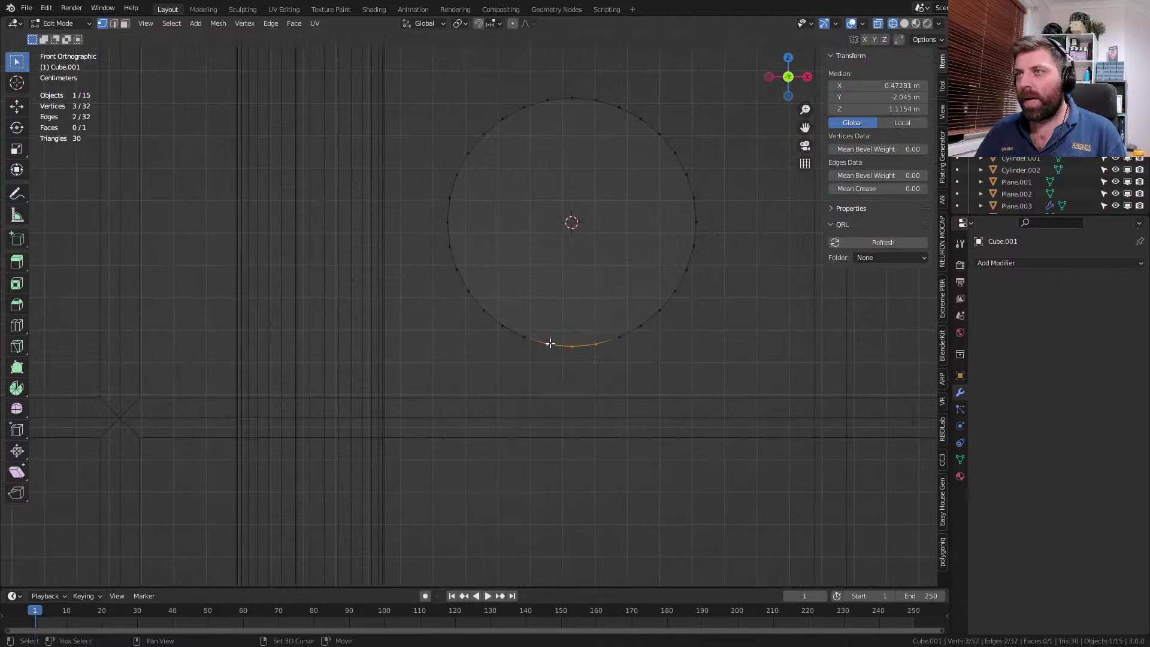
{"action": "scroll", "coordinate": [630, 347], "scroll_direction": "down", "scroll_amount": 2}
{"action": "middle_click_drag", "start_coordinate": [629, 380], "coordinate": [598, 314], "text": "shift"}
{"action": "key", "text": "e"}
{"action": "key", "text": "z"}
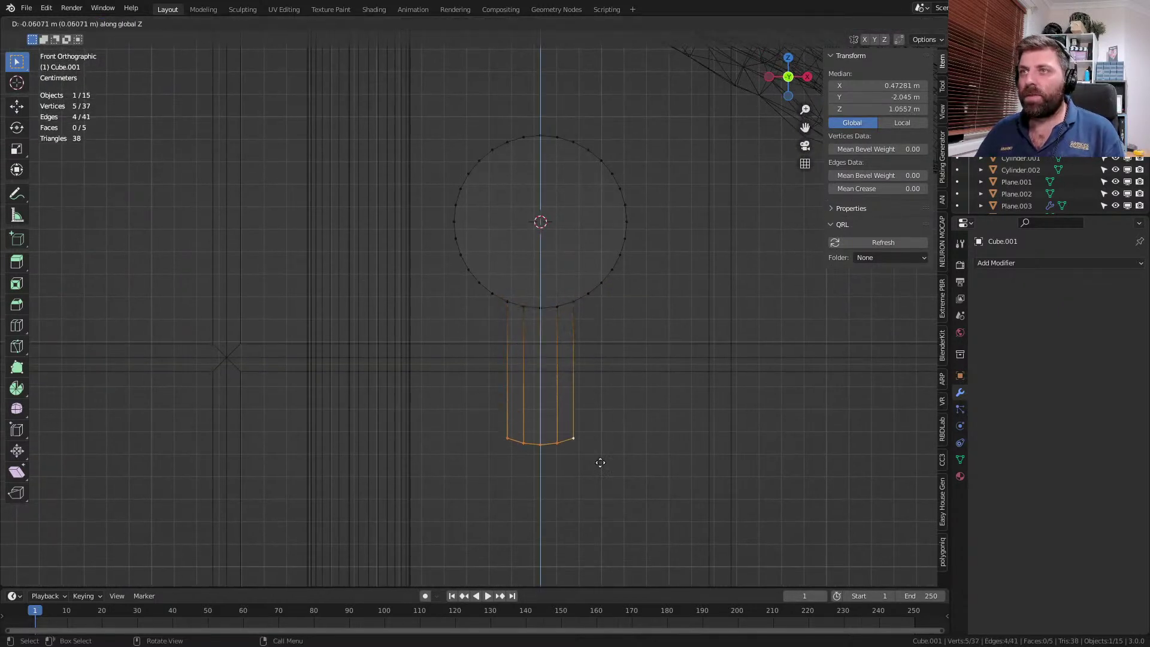
{"action": "left_click", "coordinate": [601, 514]}
- Flatten the slot's lower edge along Z and extrude the whole keyhole outline into a solid
{"action": "key", "text": "s"}
{"action": "key", "text": "z"}
{"action": "left_click", "coordinate": [601, 511]}
{"action": "key", "text": "a"}
{"action": "middle_click_drag", "start_coordinate": [606, 505], "coordinate": [670, 484]}
{"action": "key", "text": "e"}
{"action": "left_click", "coordinate": [721, 498]}
- Scale the keyhole solid down and lower it along Z by about 0.088 m on the lock plate
{"action": "key", "text": "a"}
{"action": "key", "text": "s"}
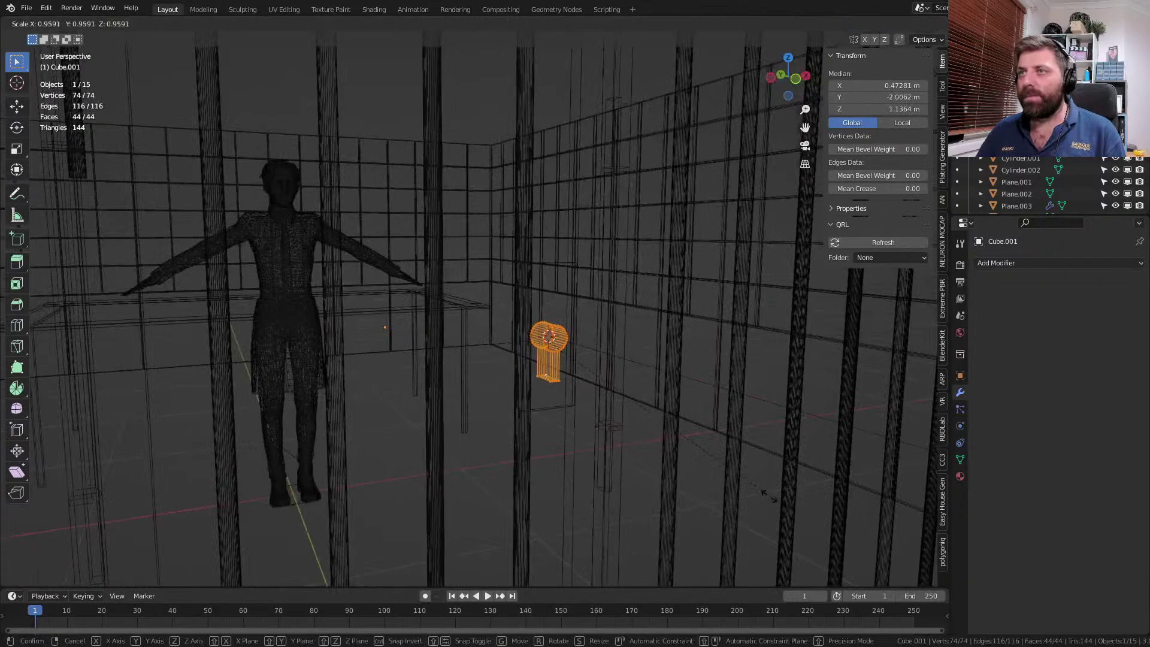
{"action": "left_click", "coordinate": [651, 436]}
{"action": "key", "text": "g"}
{"action": "key", "text": "z"}
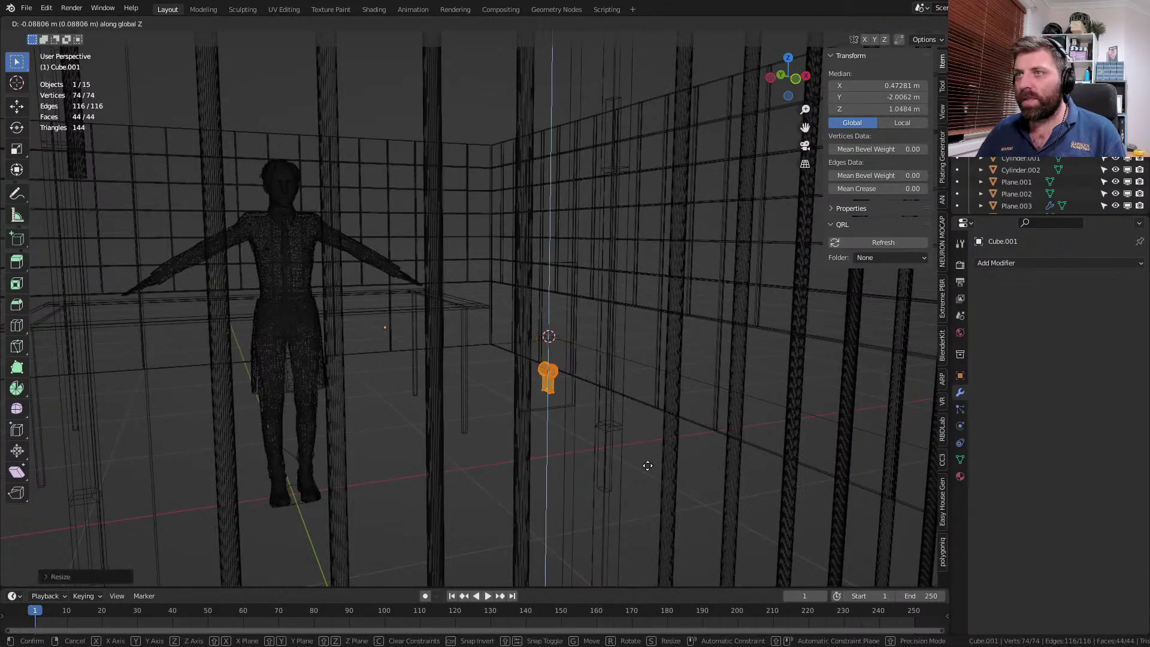
{"action": "left_click", "coordinate": [647, 466]}
- Return to solid shading and subtract the keyhole solid from the lock plate with a Boolean difference
{"action": "key", "text": "z"}
{"action": "left_click", "coordinate": [724, 469]}
{"action": "mouse_move", "coordinate": [727, 470]}
{"action": "middle_mouse_down"}
{"action": "mouse_move", "coordinate": [657, 488]}
{"action": "mouse_move", "coordinate": [677, 504]}
{"action": "mouse_move", "coordinate": [638, 418]}
{"action": "middle_mouse_up"}
{"action": "scroll", "coordinate": [683, 483], "scroll_direction": "up", "scroll_amount": 5}
{"action": "key", "text": "Tab"}
{"action": "key", "text": "Tab"}
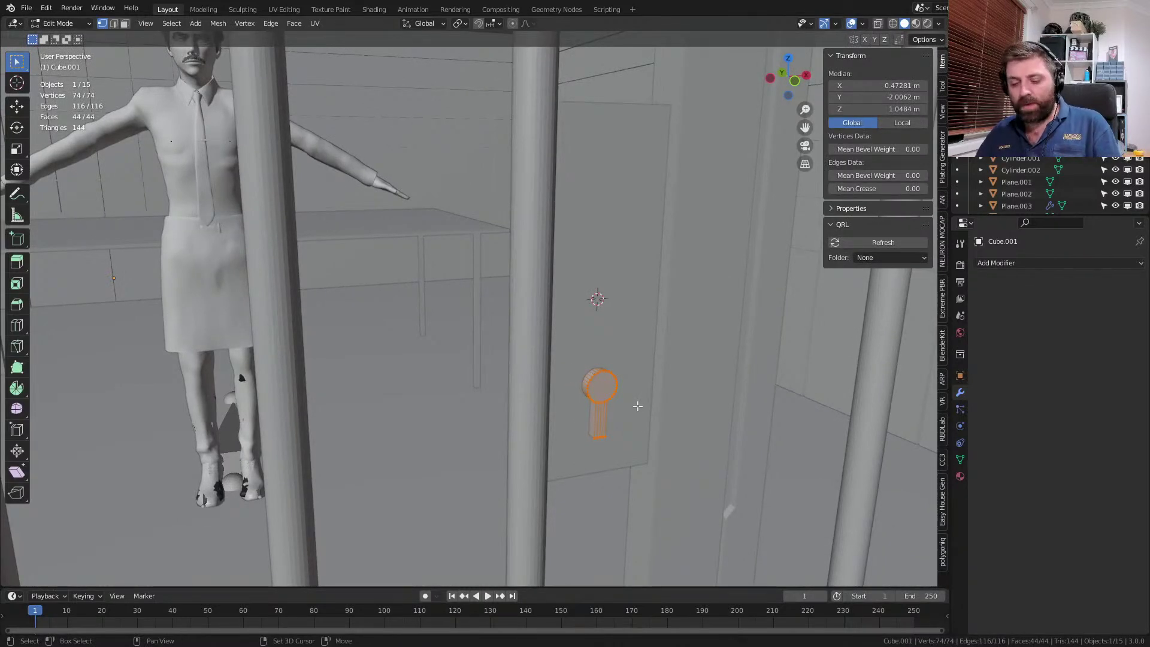
{"action": "key", "text": "Tab"}
{"action": "left_click", "coordinate": [616, 298], "text": "shift"}
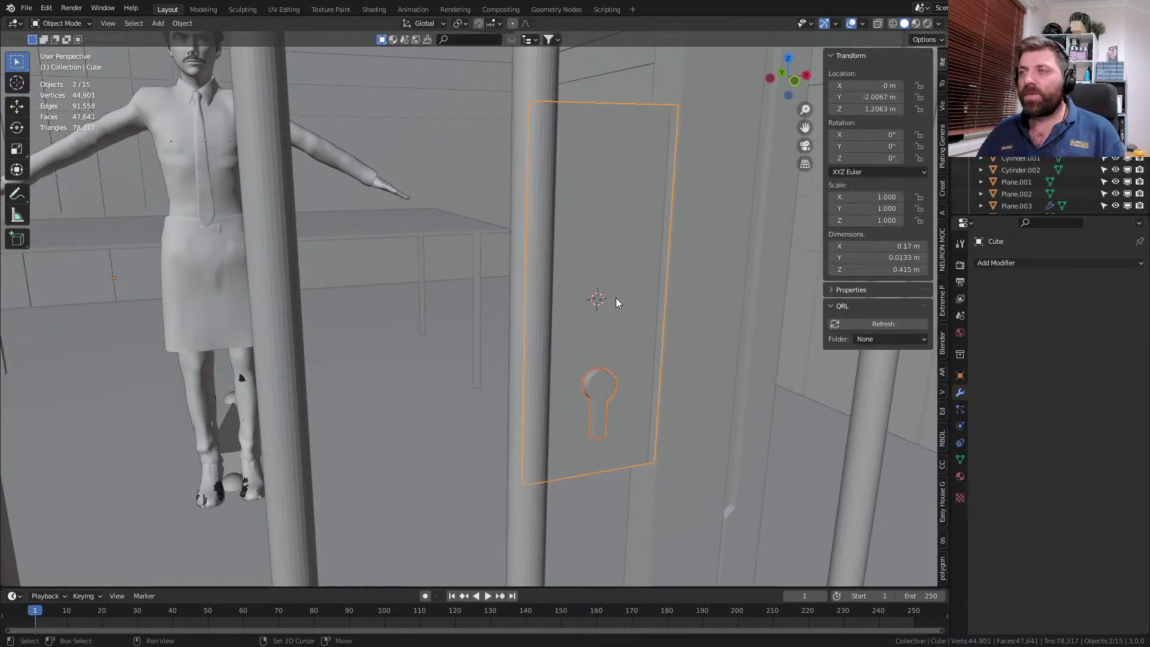
{"action": "key", "text": "ctrl+minus"}
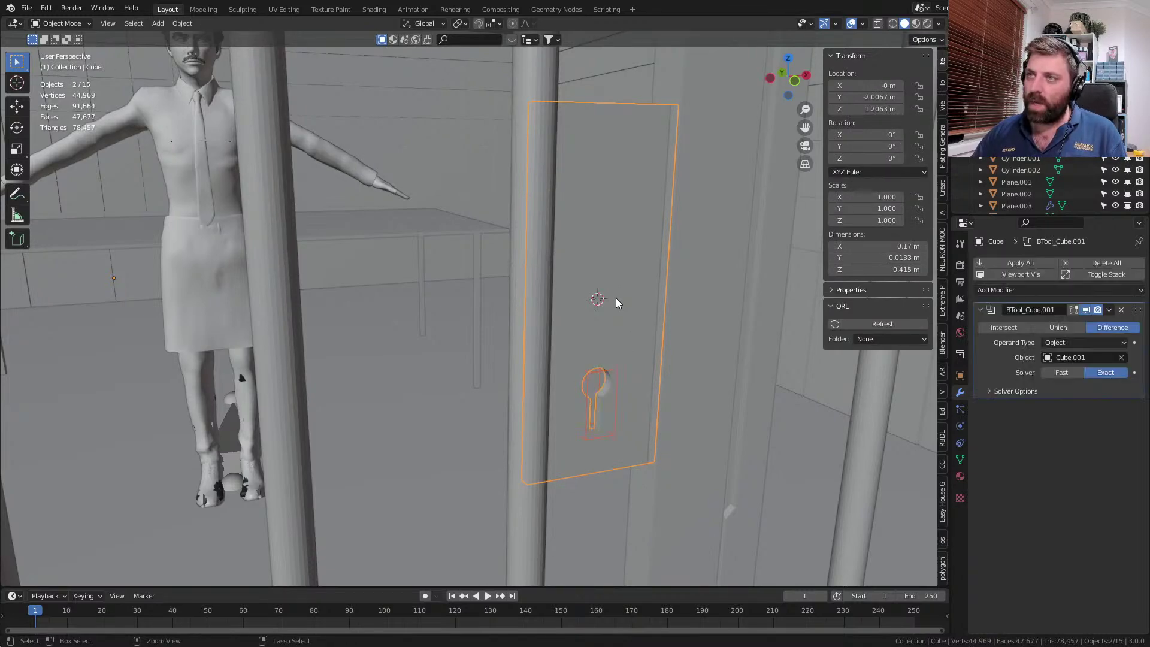
- Apply the Boolean on the lock plate and delete the keyhole cutter object
{"action": "middle_click_drag", "start_coordinate": [616, 298], "coordinate": [658, 397]}
{"action": "key", "text": "ctrl+a"}
{"action": "left_click", "coordinate": [543, 361]}
{"action": "key", "text": "Delete"}
{"action": "left_click", "coordinate": [559, 358]}
{"action": "key", "text": "Tab"}
{"action": "middle_click_drag", "start_coordinate": [571, 358], "coordinate": [475, 417]}
{"action": "key", "text": "Tab"}
{"action": "scroll", "coordinate": [599, 369], "scroll_direction": "up", "scroll_amount": 2}
{"action": "scroll", "coordinate": [459, 413], "scroll_direction": "up", "scroll_amount": 2}
- Duplicate the lower edge of the lock plate's back face in place
{"action": "key", "text": "Tab"}
{"action": "left_click", "coordinate": [445, 428]}
{"action": "key", "text": "2"}
{"action": "left_click", "coordinate": [444, 428]}
{"action": "key", "text": "3"}
{"action": "left_click", "coordinate": [450, 406]}
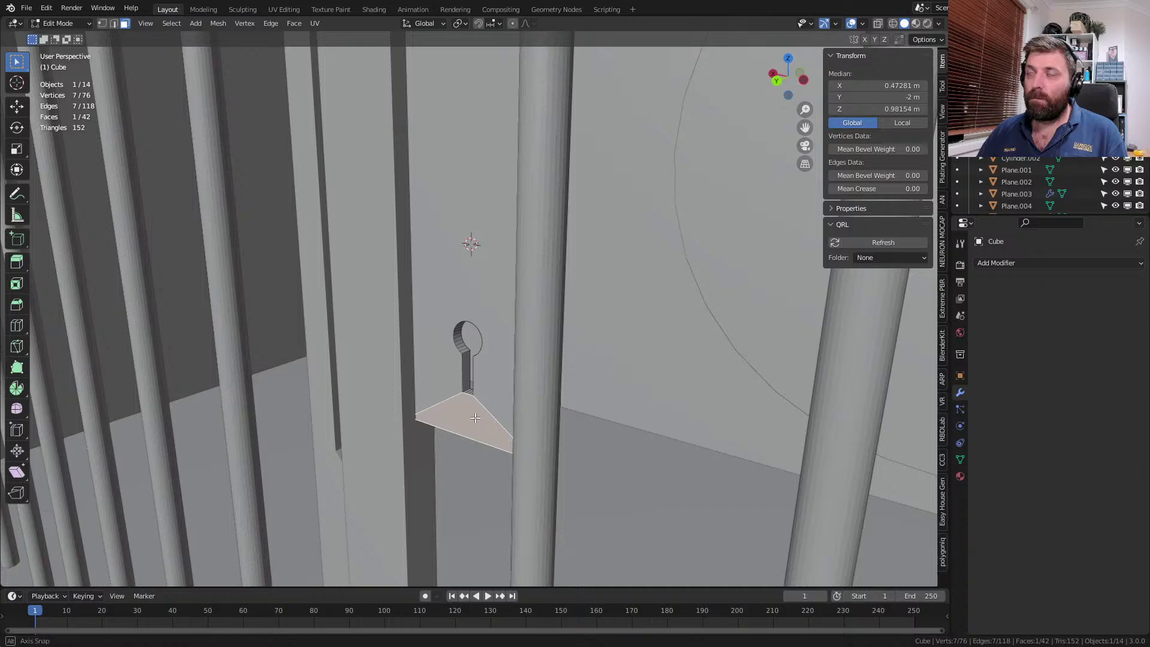
{"action": "middle_click_drag", "start_coordinate": [475, 418], "coordinate": [250, 411]}
{"action": "middle_click_drag", "start_coordinate": [456, 402], "coordinate": [597, 442]}
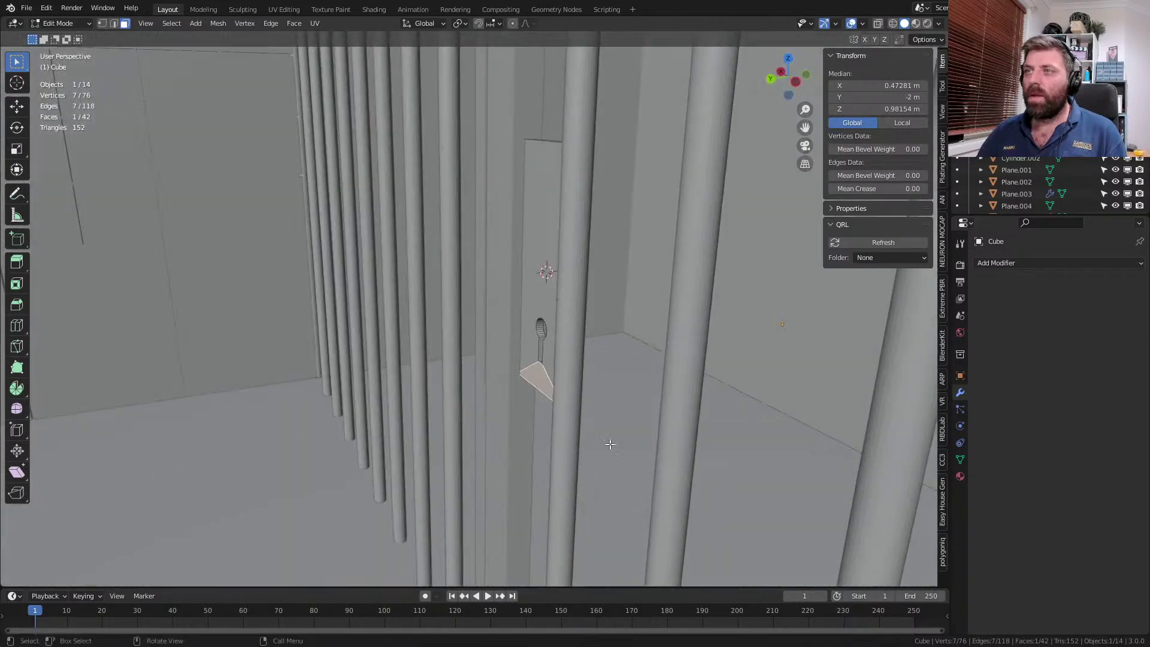
{"action": "scroll", "coordinate": [587, 404], "scroll_direction": "up", "scroll_amount": 3}
{"action": "key", "text": "2"}
{"action": "left_click", "coordinate": [585, 441]}
{"action": "key", "text": "shift+d"}
{"action": "right_click", "coordinate": [598, 438]}
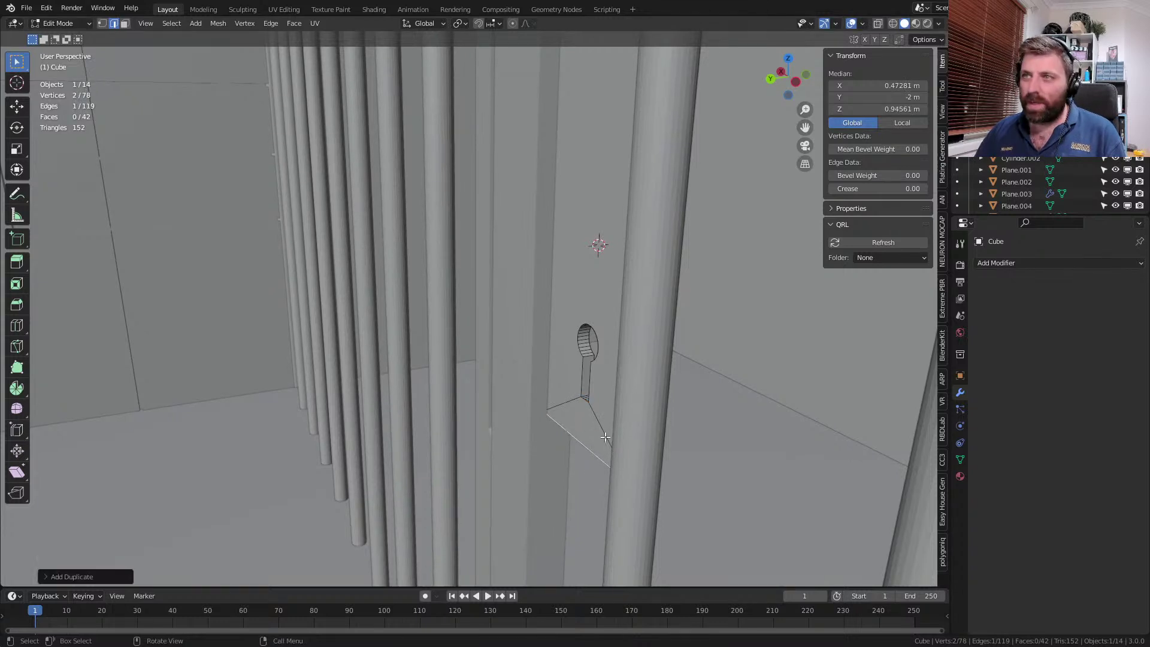
- Scale the duplicated edge slightly and shift it along Y to sit just inside the plate's back surface
{"action": "key", "text": "g"}
{"action": "key", "text": "y"}
{"action": "left_click", "coordinate": [599, 440]}
{"action": "key", "text": "s"}
{"action": "left_click", "coordinate": [617, 452]}
{"action": "key", "text": "g"}
{"action": "key", "text": "y"}
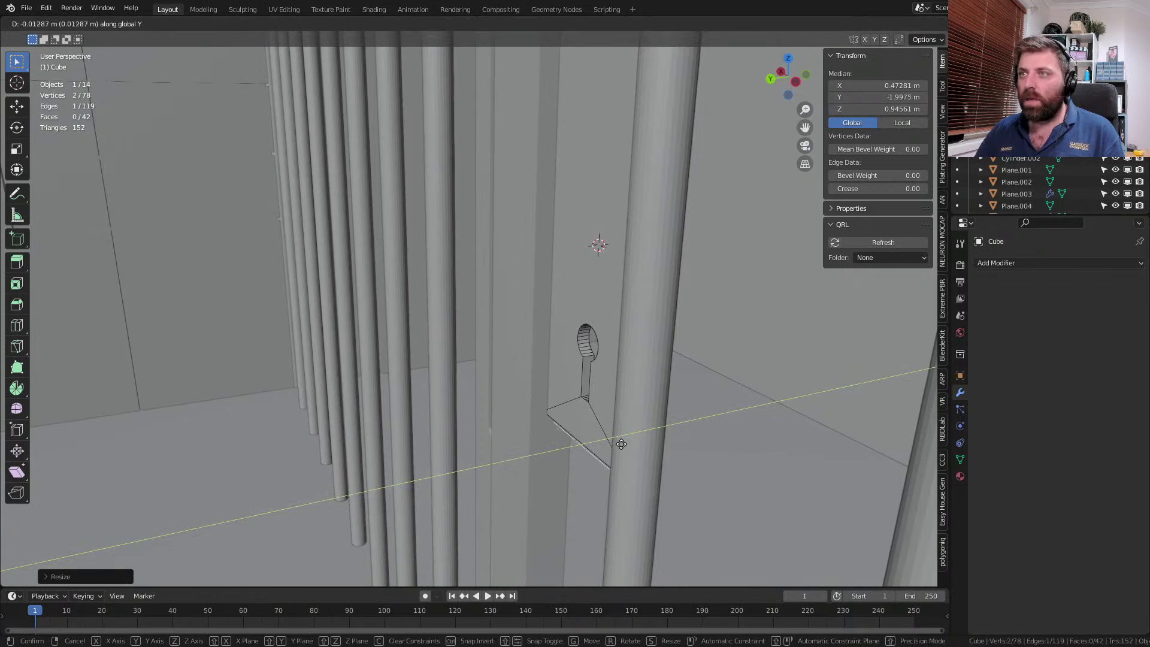
{"action": "left_click", "coordinate": [627, 443]}
- Extrude the edge about 0.054 m along Y, then extrude the resulting face up about 0.16 m into a lock box
{"action": "key", "text": "e"}
{"action": "key", "text": "y"}
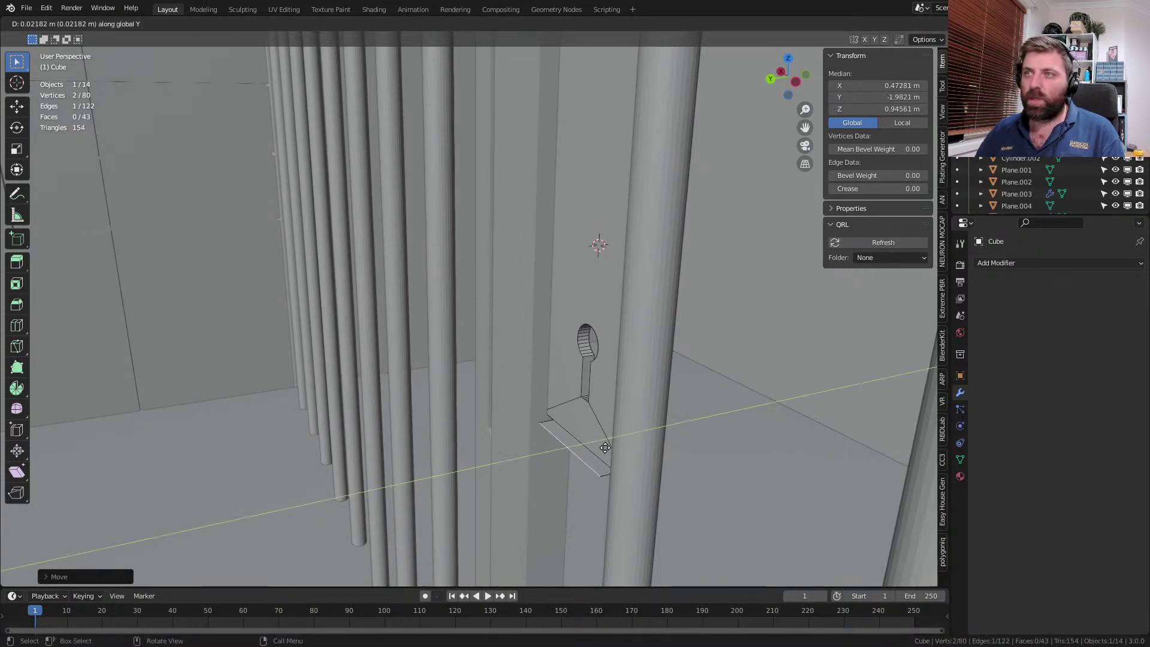
{"action": "left_click", "coordinate": [577, 450]}
{"action": "key", "text": "ctrl+l"}
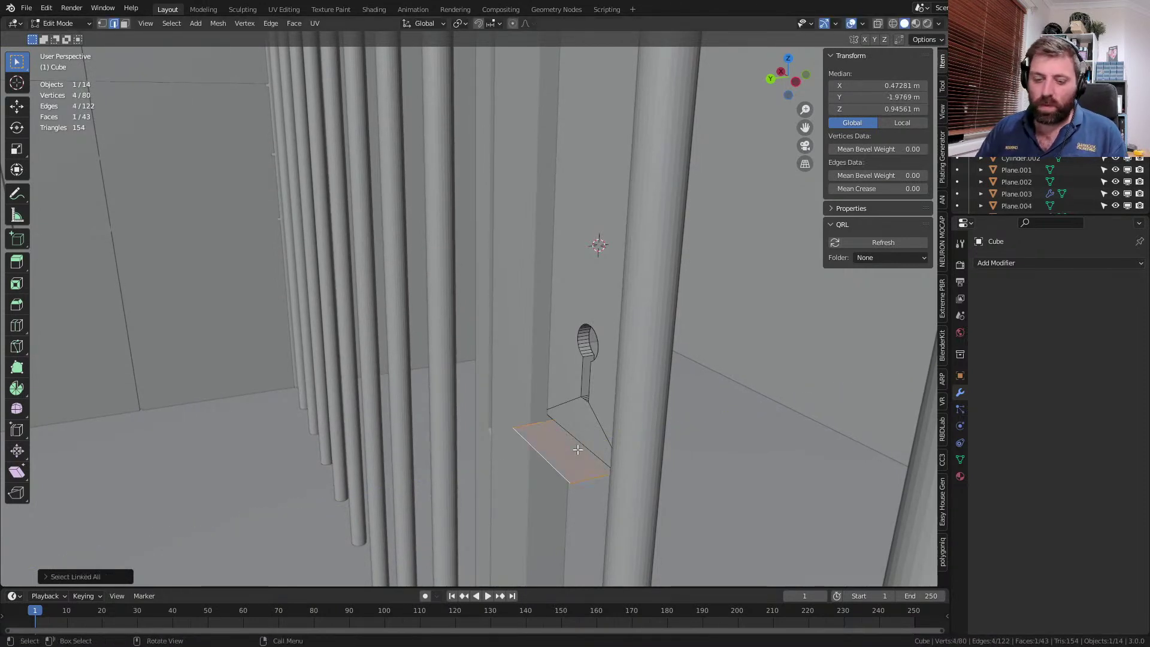
{"action": "key", "text": "e"}
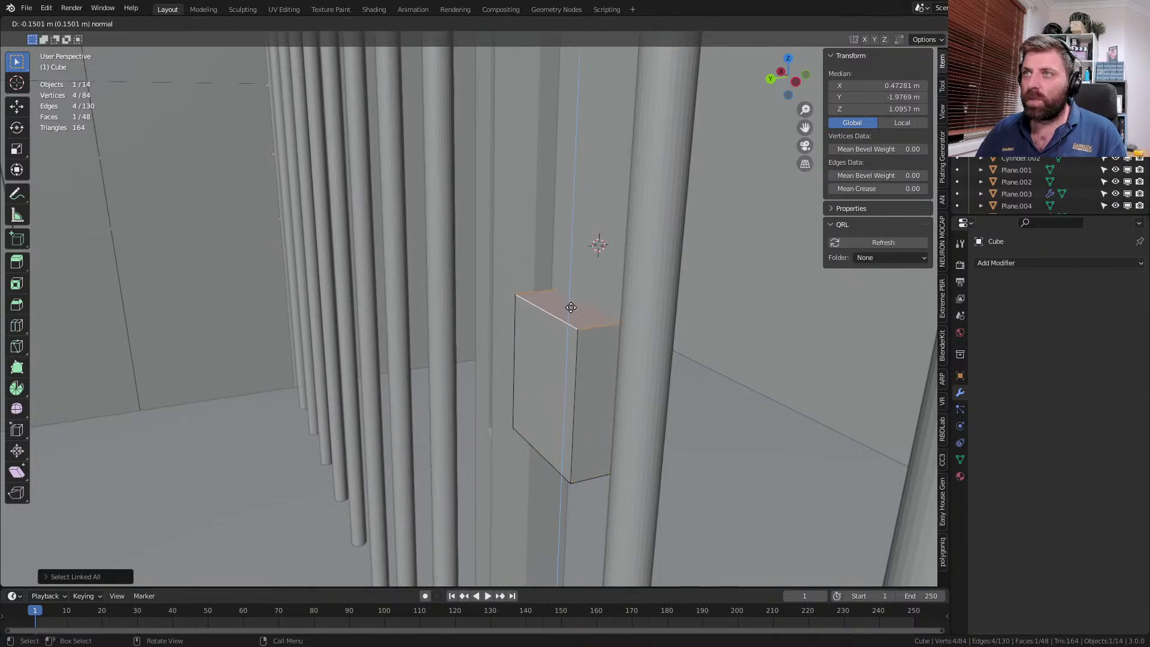
{"action": "left_click", "coordinate": [574, 300]}
- Delete the lock box face that lies directly behind the keyhole
{"action": "middle_click_drag", "start_coordinate": [574, 301], "coordinate": [573, 359]}
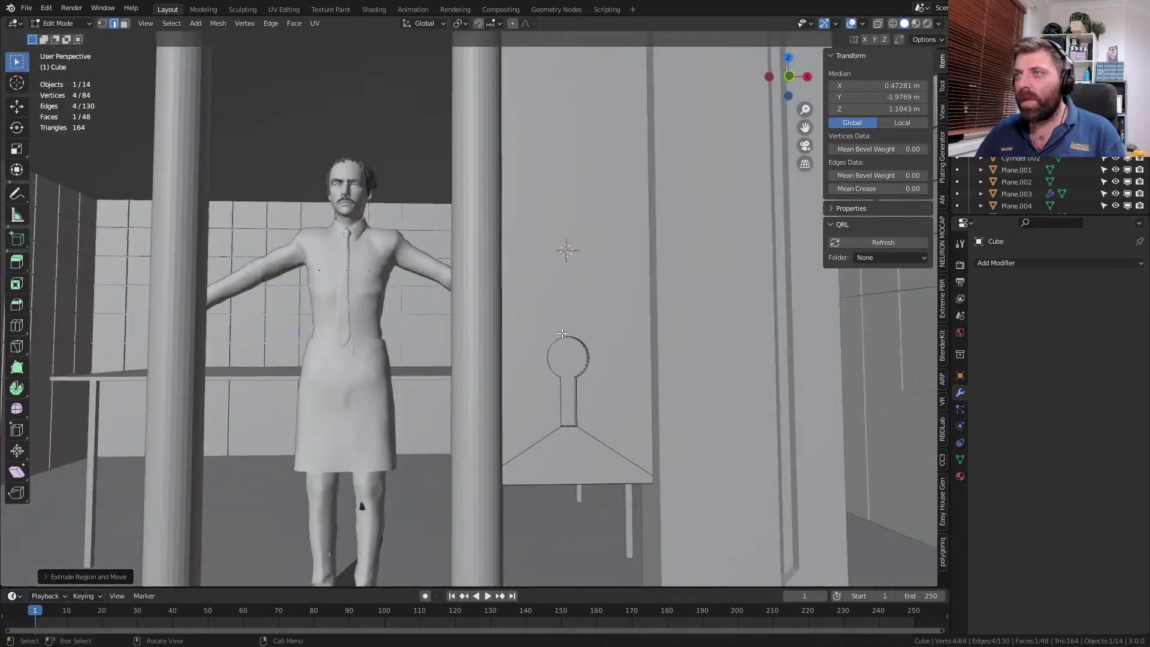
{"action": "left_click", "coordinate": [573, 359]}
{"action": "key", "text": "3"}
{"action": "left_click", "coordinate": [572, 359]}
{"action": "key", "text": "x"}
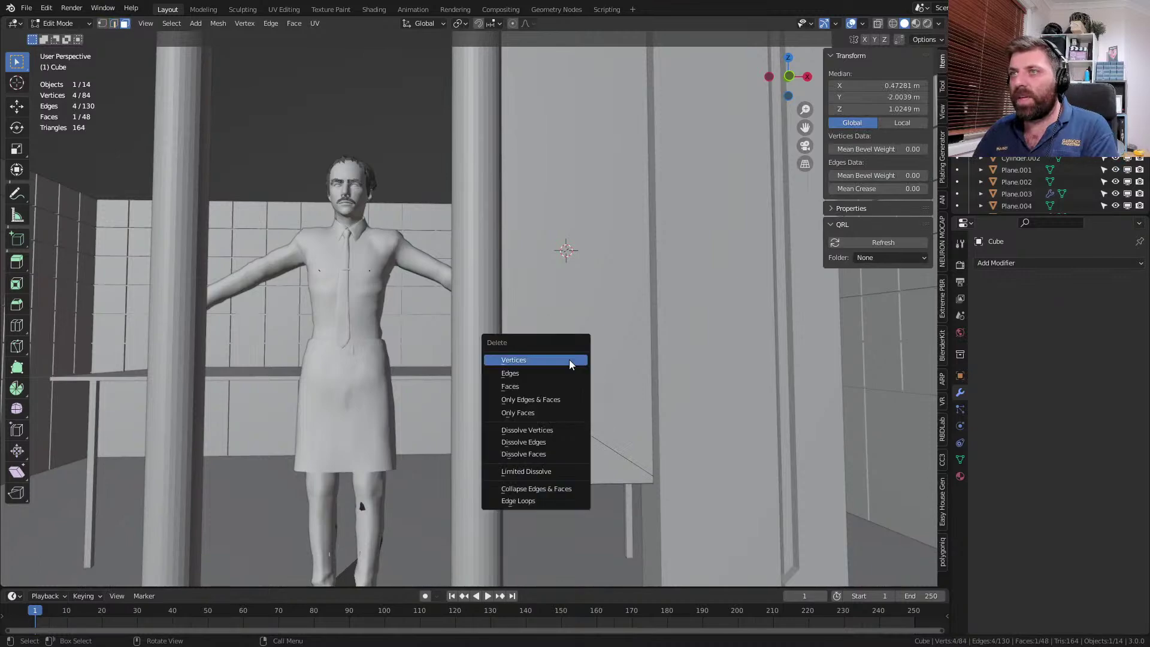
{"action": "left_click", "coordinate": [556, 384]}
- Examine the lock box and the cell door from several sides and distances
{"action": "middle_click_drag", "start_coordinate": [555, 387], "coordinate": [698, 413]}
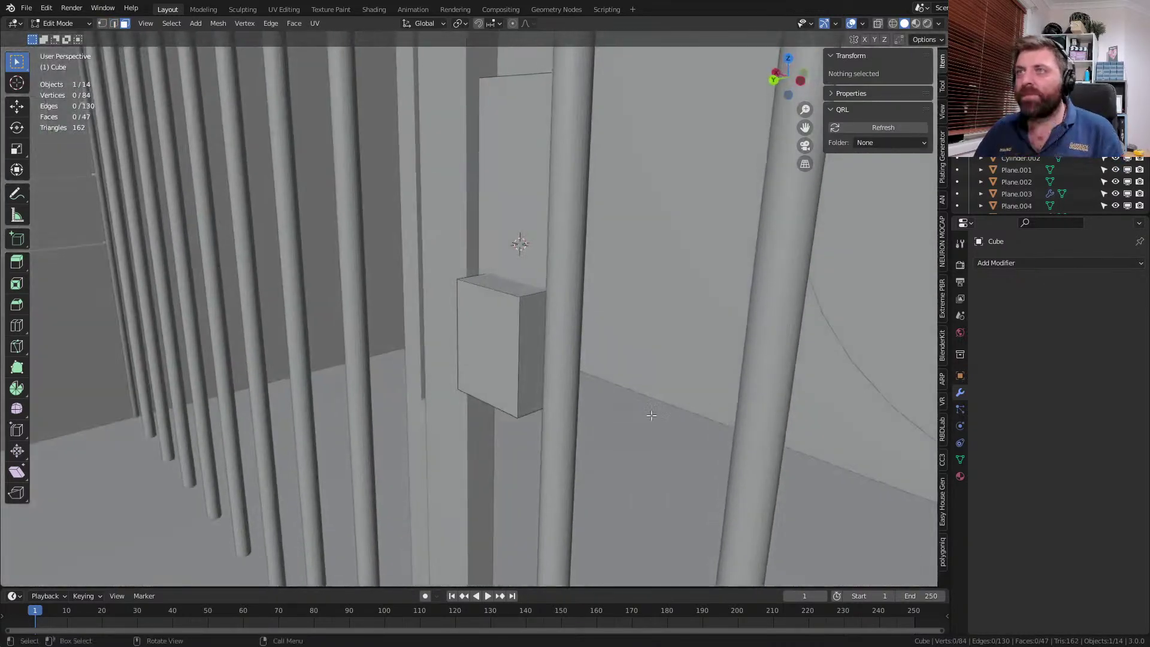
{"action": "scroll", "coordinate": [526, 415], "scroll_direction": "up", "scroll_amount": 2}
{"action": "key", "text": "Tab"}
{"action": "middle_click_drag", "start_coordinate": [524, 411], "coordinate": [667, 407]}
{"action": "scroll", "coordinate": [667, 407], "scroll_direction": "down", "scroll_amount": 5}
{"action": "key", "text": "Tab"}
{"action": "scroll", "coordinate": [435, 368], "scroll_direction": "up", "scroll_amount": 1}
{"action": "middle_click_drag", "start_coordinate": [465, 365], "coordinate": [731, 411]}
{"action": "scroll", "coordinate": [673, 406], "scroll_direction": "down", "scroll_amount": 4}
{"action": "key", "text": "Tab"}
{"action": "scroll", "coordinate": [663, 416], "scroll_direction": "down", "scroll_amount": 5}
{"action": "left_click", "coordinate": [746, 512]}
{"action": "scroll", "coordinate": [538, 447], "scroll_direction": "up", "scroll_amount": 6}
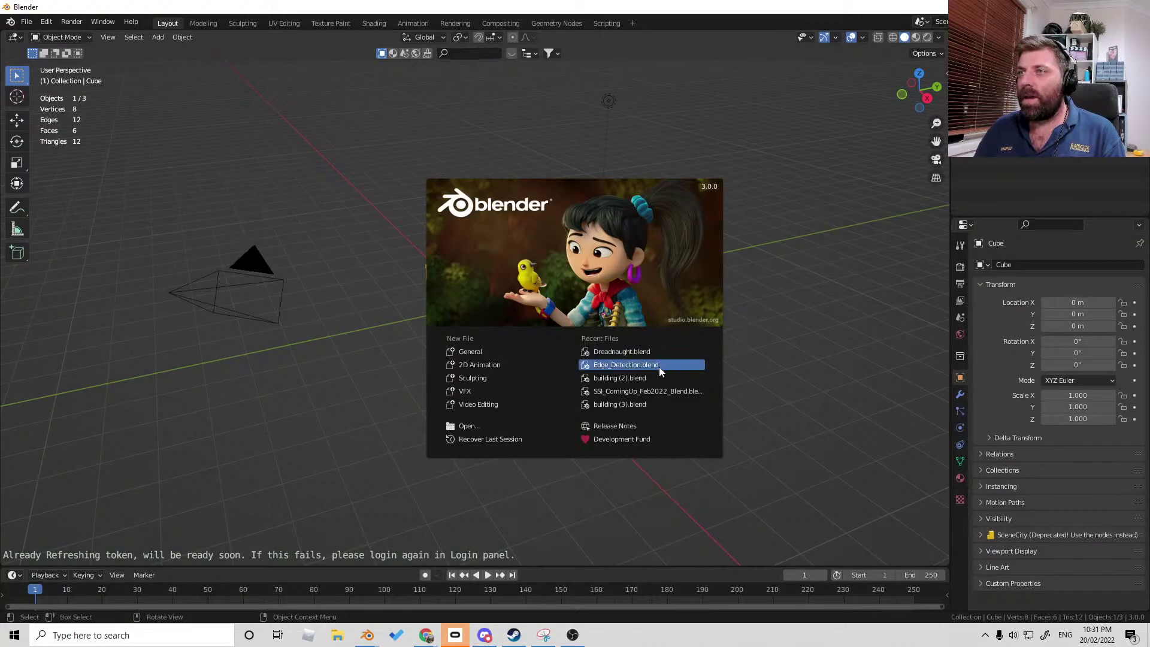
- Open the recent file Edge_Detection.blend and show it in rendered shading with the World shader nodes displayed
{"action": "scroll", "coordinate": [466, 264], "scroll_direction": "down", "scroll_amount": 1}
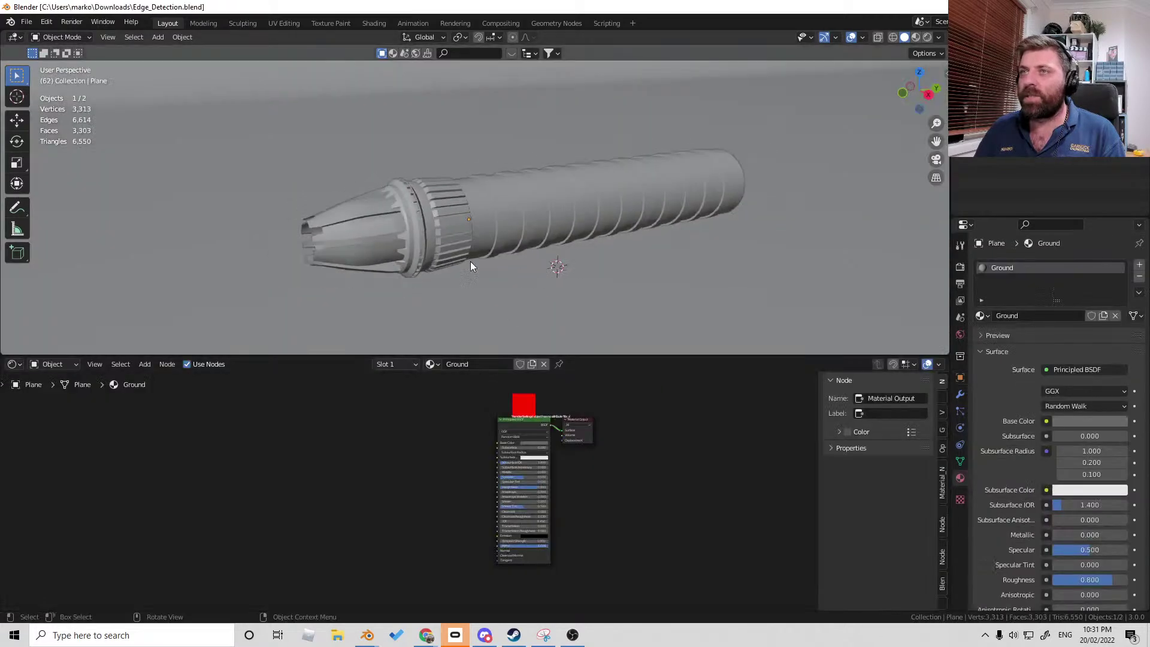
{"action": "middle_click_drag", "start_coordinate": [684, 400], "coordinate": [593, 422]}
{"action": "left_click", "coordinate": [927, 37]}
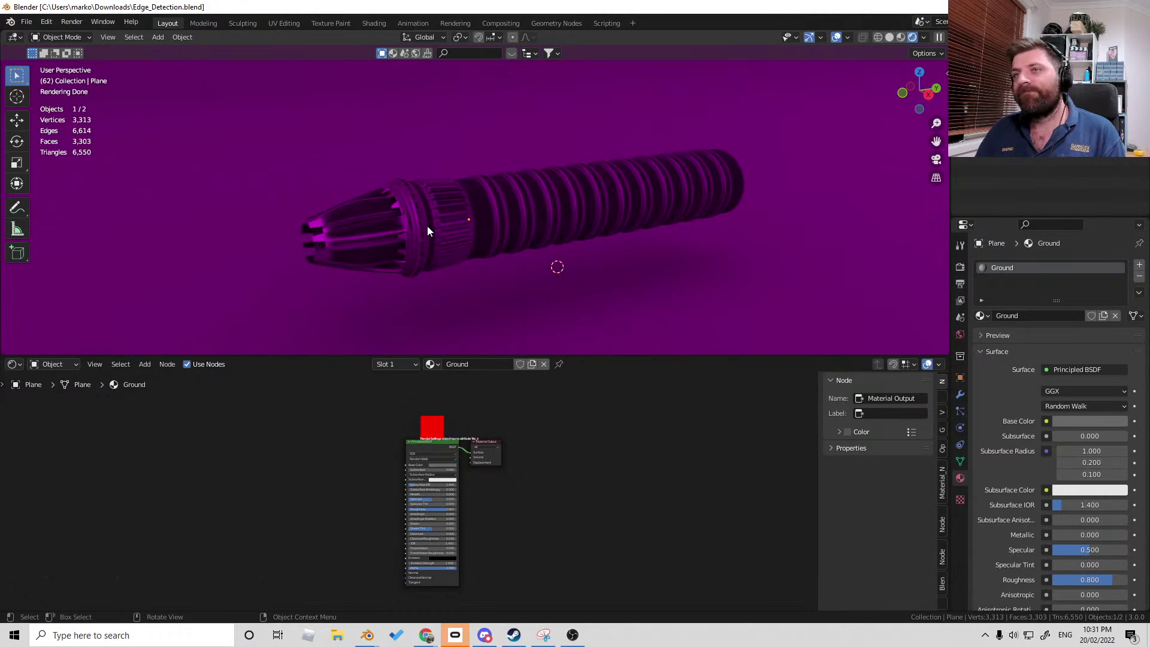
{"action": "left_click", "coordinate": [70, 365]}
{"action": "left_click", "coordinate": [65, 404]}
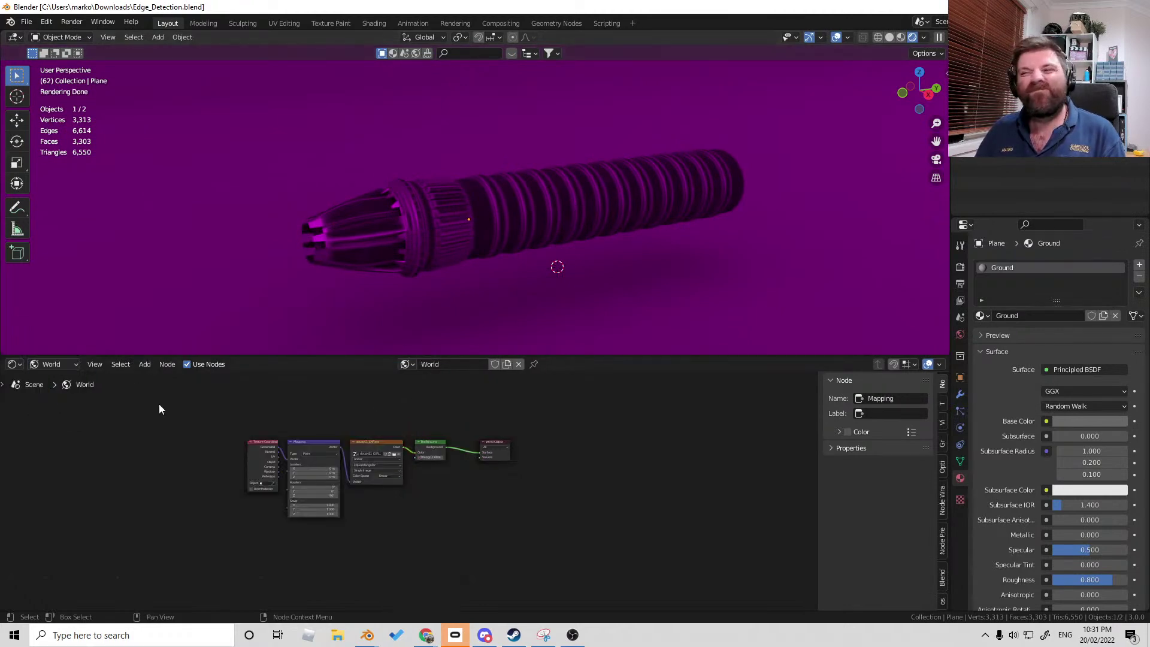
{"action": "left_click_drag", "start_coordinate": [431, 429], "coordinate": [145, 522]}
{"action": "key", "text": "x"}
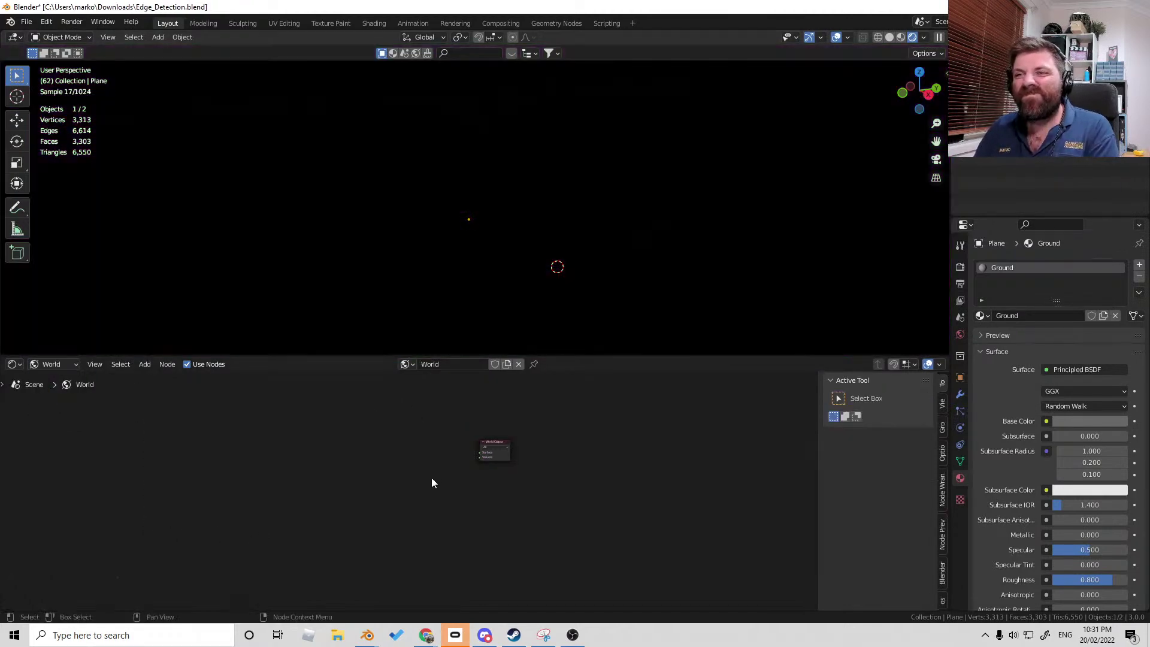
{"action": "key", "text": "ctrl+z"}
- Delete the World's texture coordinate, mapping and environment texture nodes and set the Background colour to white
{"action": "left_click_drag", "start_coordinate": [401, 400], "coordinate": [236, 562]}
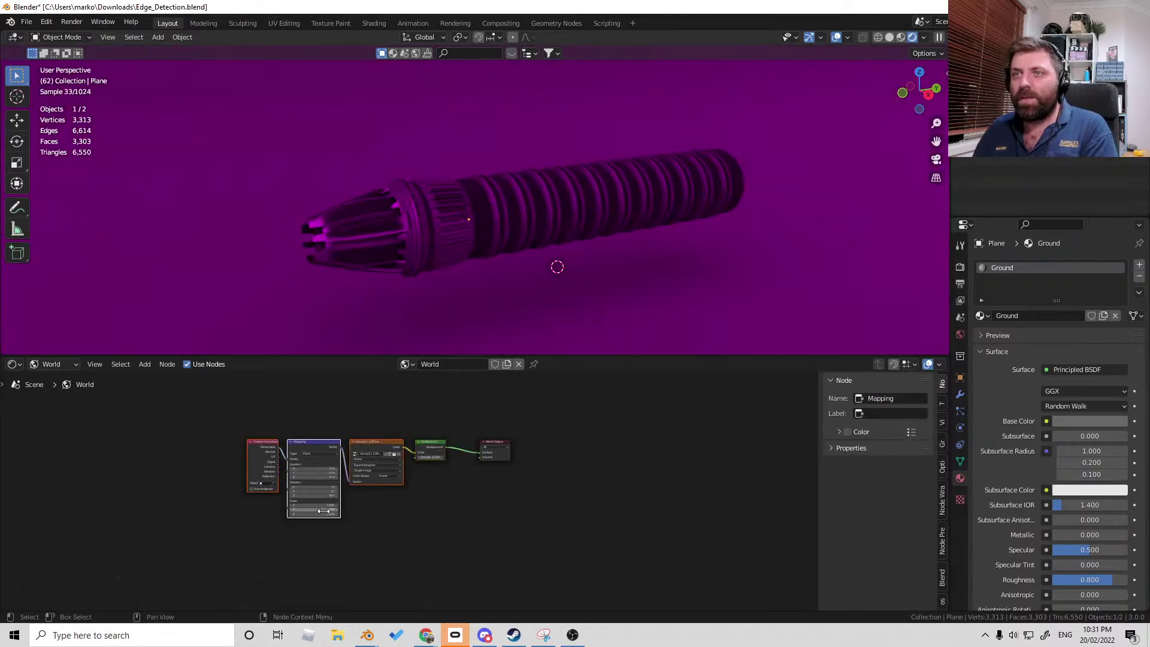
{"action": "key", "text": "x"}
{"action": "middle_click_drag", "start_coordinate": [577, 225], "coordinate": [603, 259]}
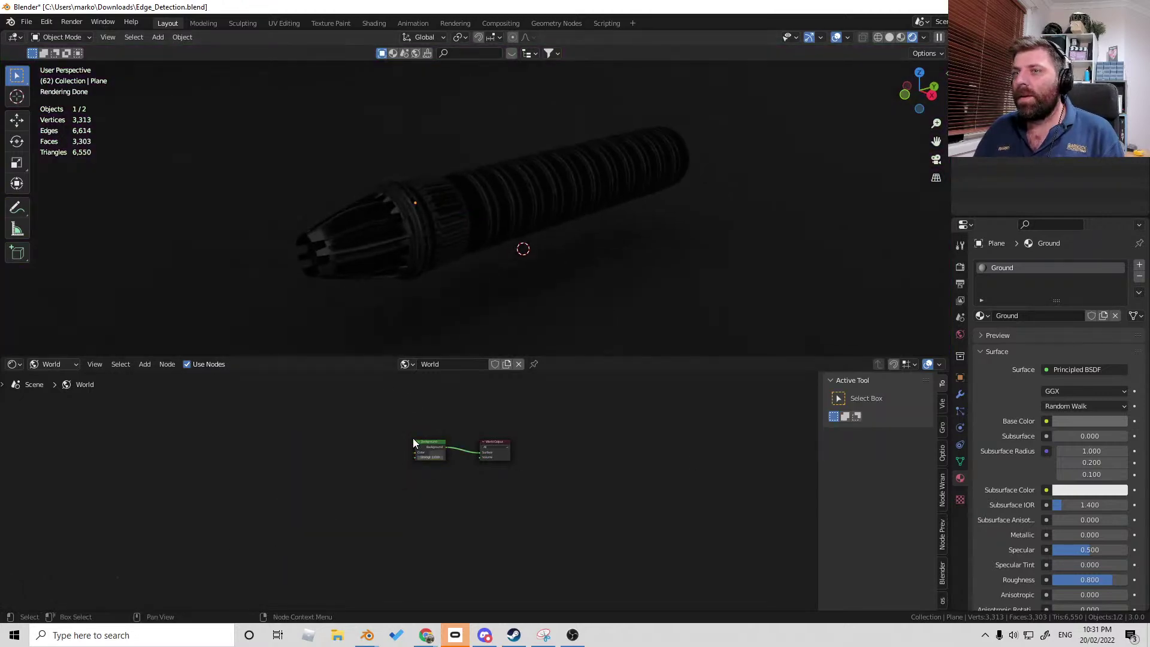
{"action": "scroll", "coordinate": [437, 439], "scroll_direction": "up", "scroll_amount": 2}
{"action": "left_click", "coordinate": [450, 430]}
{"action": "left_click_drag", "start_coordinate": [502, 354], "coordinate": [502, 327]}
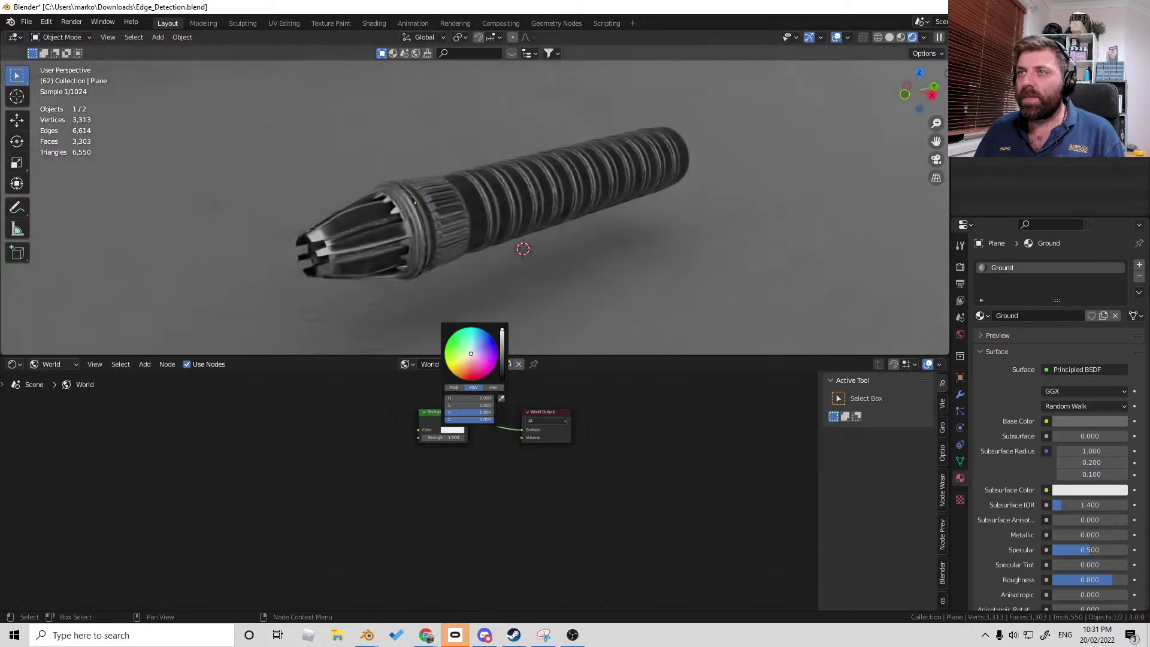
{"action": "middle_click_drag", "start_coordinate": [562, 268], "coordinate": [503, 248]}
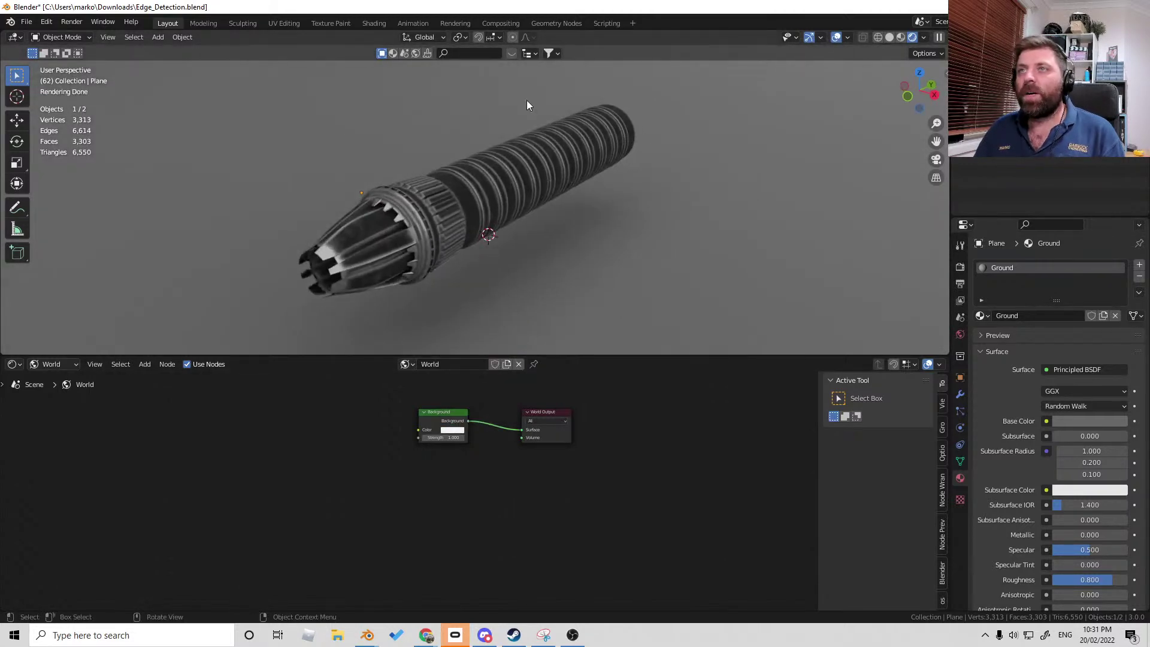
{"action": "middle_click_drag", "start_coordinate": [570, 185], "coordinate": [577, 214]}
{"action": "scroll", "coordinate": [534, 192], "scroll_direction": "down", "scroll_amount": 2}
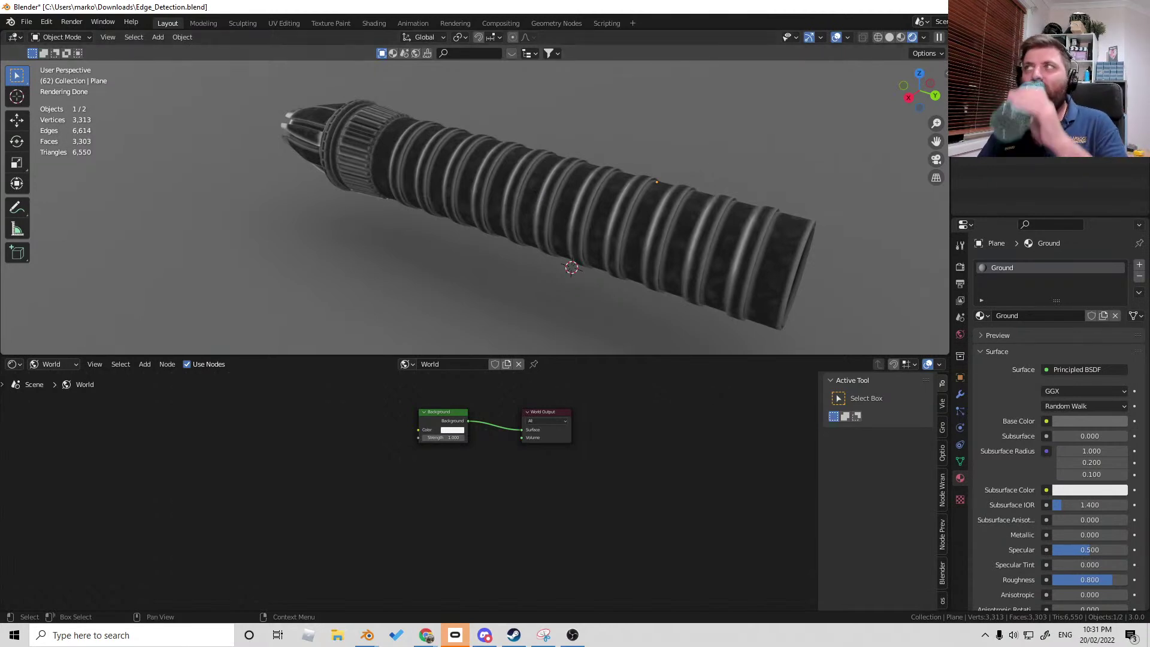
- Return to the cell scene and select the table beside the human figure
{"action": "left_click", "coordinate": [1136, 7]}
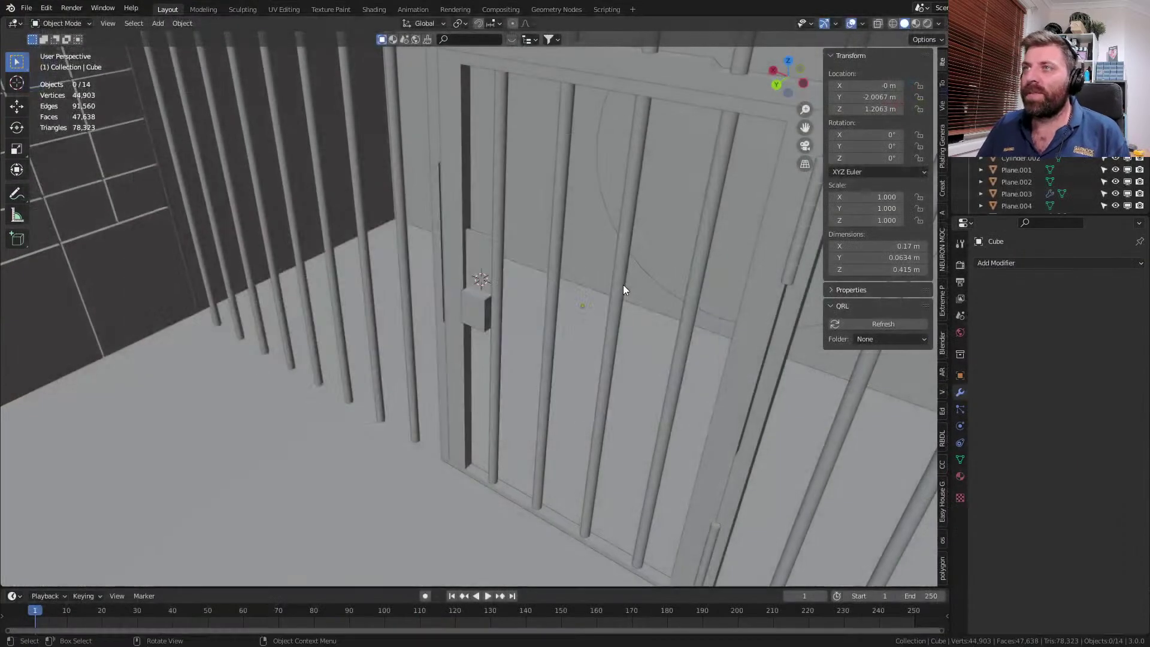
{"action": "middle_click_drag", "start_coordinate": [595, 278], "coordinate": [539, 275]}
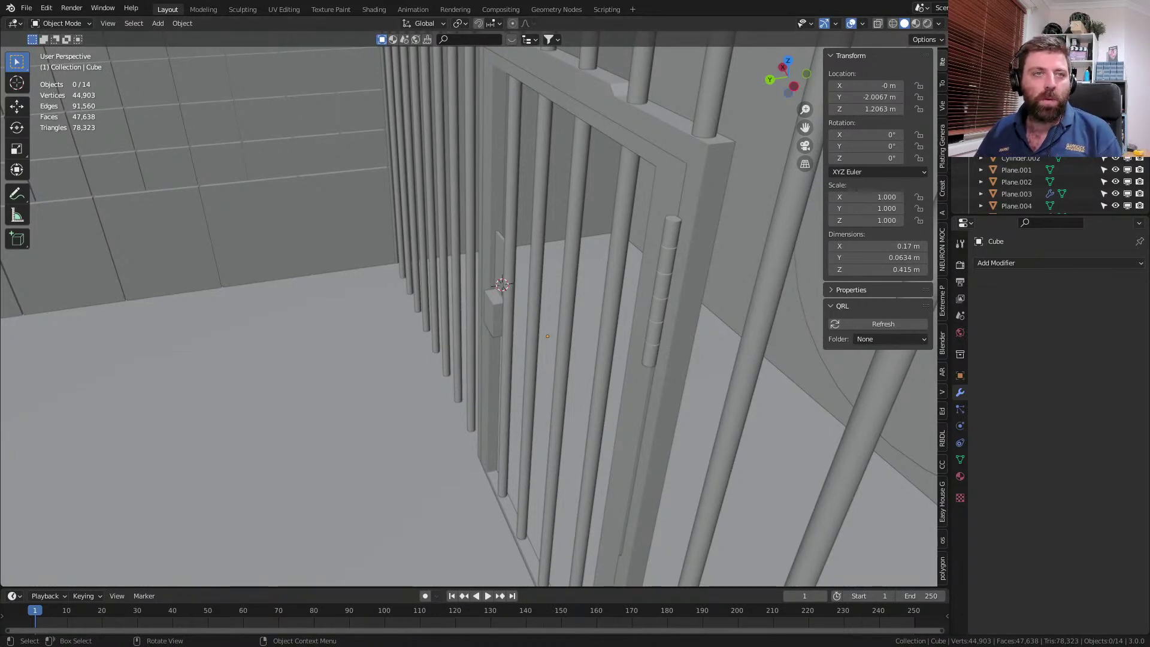
{"action": "middle_click_drag", "start_coordinate": [325, 389], "coordinate": [524, 276]}
{"action": "scroll", "coordinate": [459, 353], "scroll_direction": "down", "scroll_amount": 3}
{"action": "left_click", "coordinate": [369, 301]}
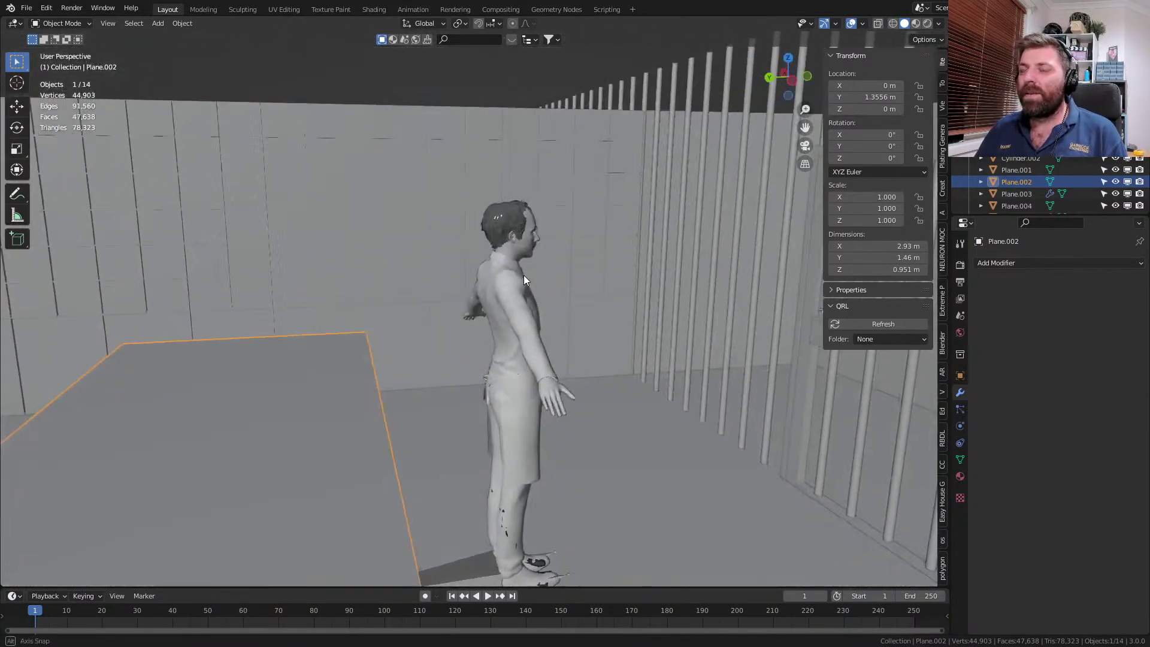
{"action": "middle_click_drag", "start_coordinate": [421, 408], "coordinate": [532, 354]}
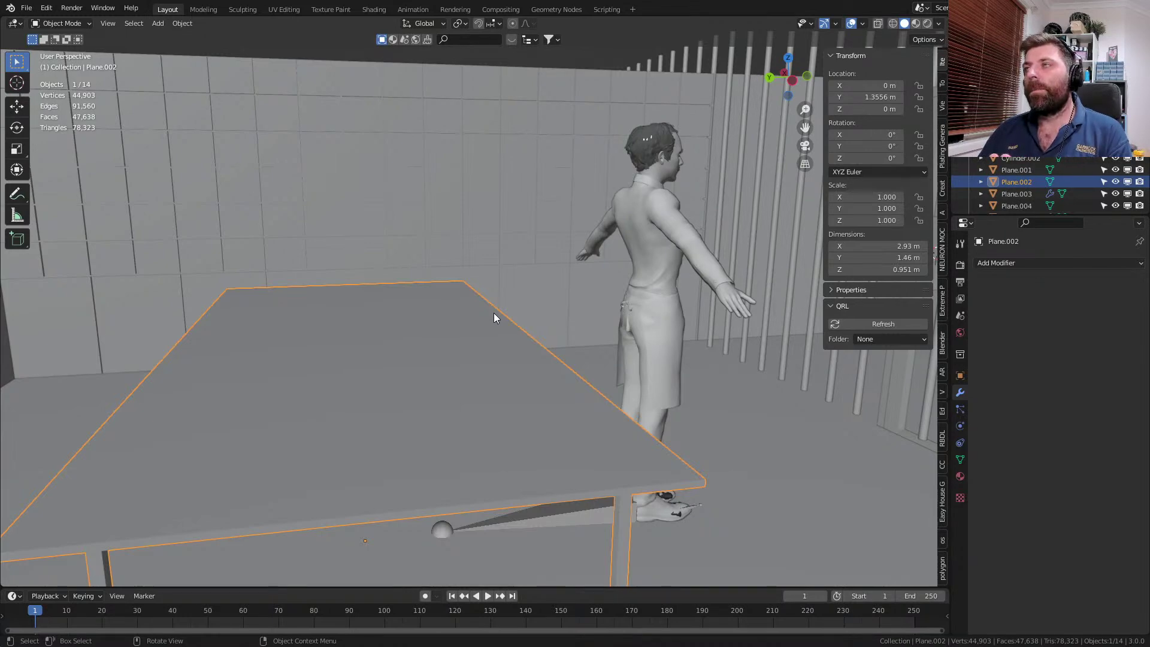
- Examine the table, human figure and surrounding cell walls, with the figure selected
{"action": "middle_click_drag", "start_coordinate": [794, 259], "coordinate": [649, 294]}
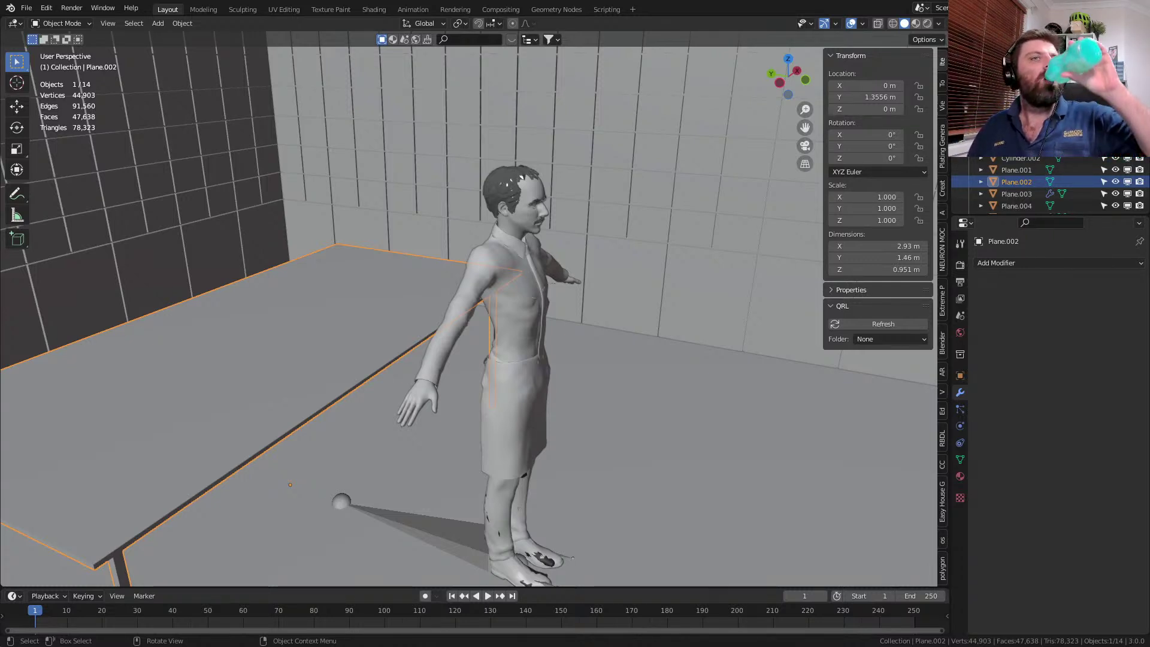
{"action": "scroll", "coordinate": [707, 376], "scroll_direction": "down", "scroll_amount": 4}
{"action": "middle_click_drag", "start_coordinate": [706, 376], "coordinate": [660, 377]}
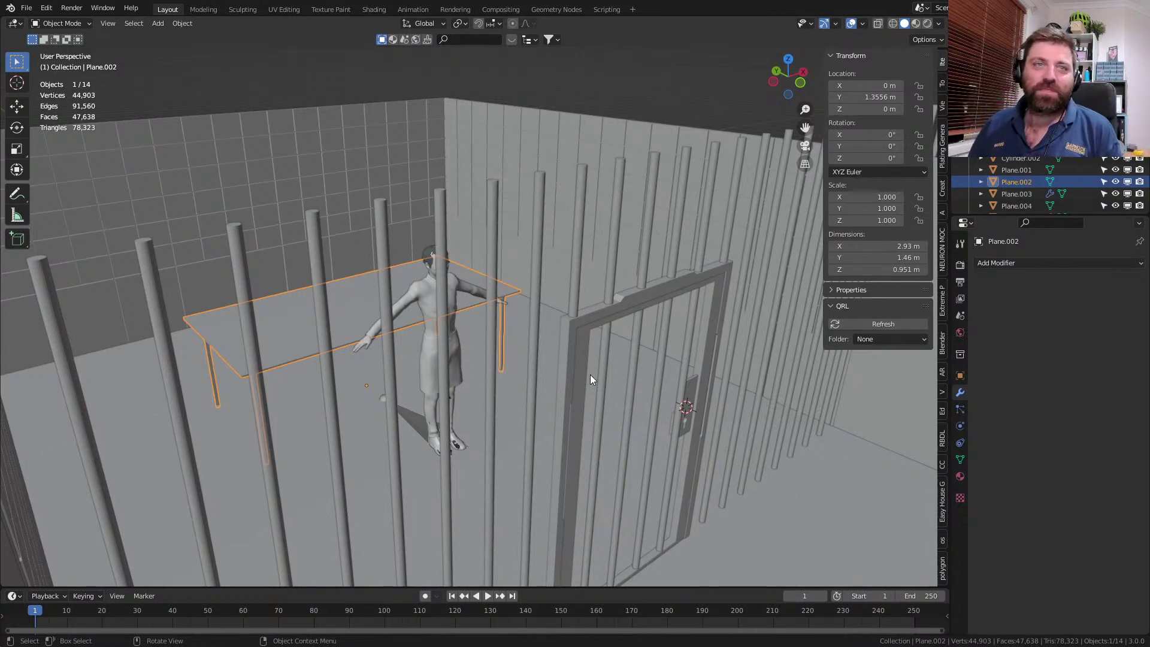
{"action": "mouse_move", "coordinate": [591, 376]}
{"action": "middle_mouse_down"}
{"action": "mouse_move", "coordinate": [577, 396]}
{"action": "mouse_move", "coordinate": [494, 434]}
{"action": "mouse_move", "coordinate": [610, 380]}
{"action": "middle_mouse_up"}
{"action": "scroll", "coordinate": [494, 434], "scroll_direction": "up", "scroll_amount": 5}
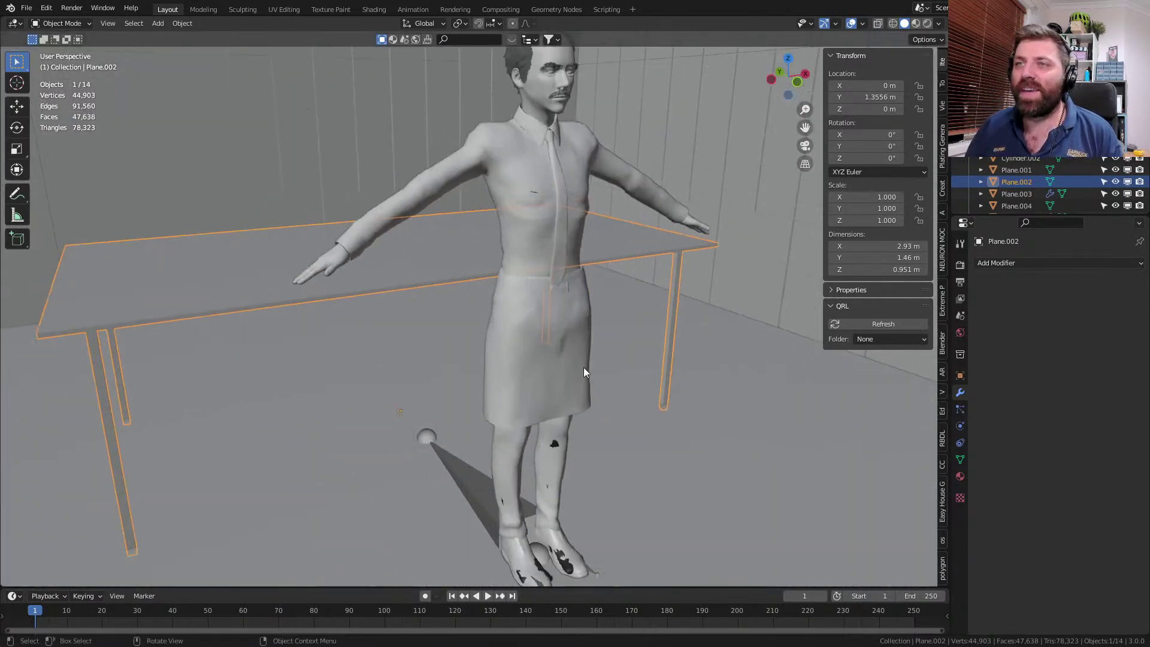
{"action": "left_click", "coordinate": [568, 351]}
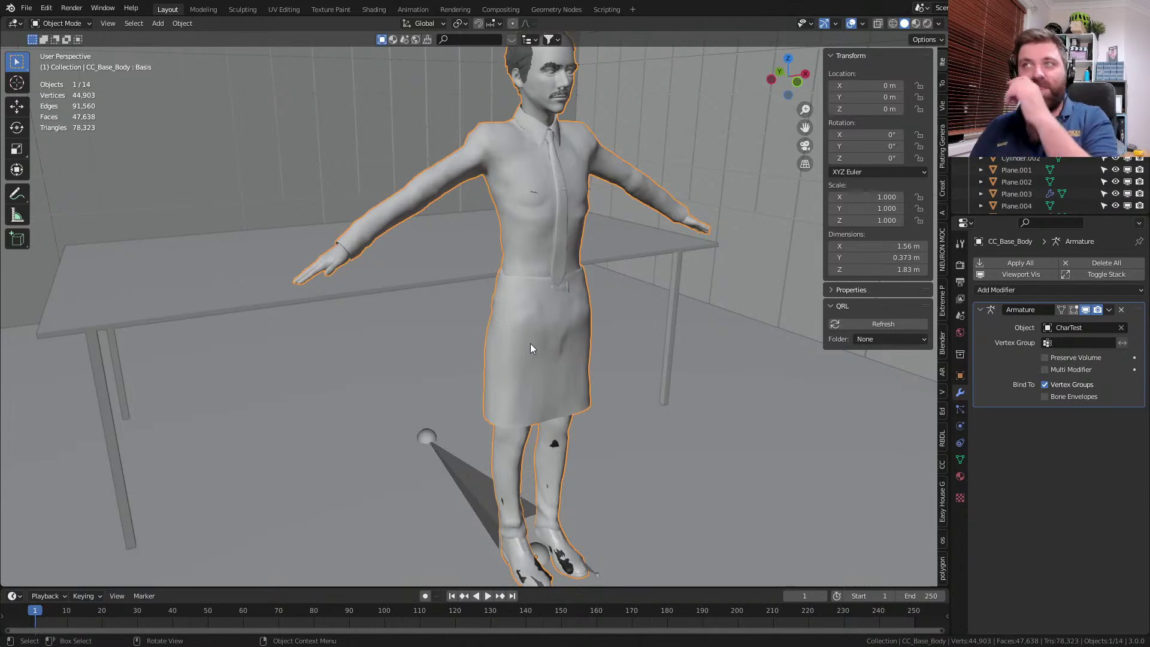
{"action": "middle_click_drag", "start_coordinate": [530, 343], "coordinate": [417, 415]}
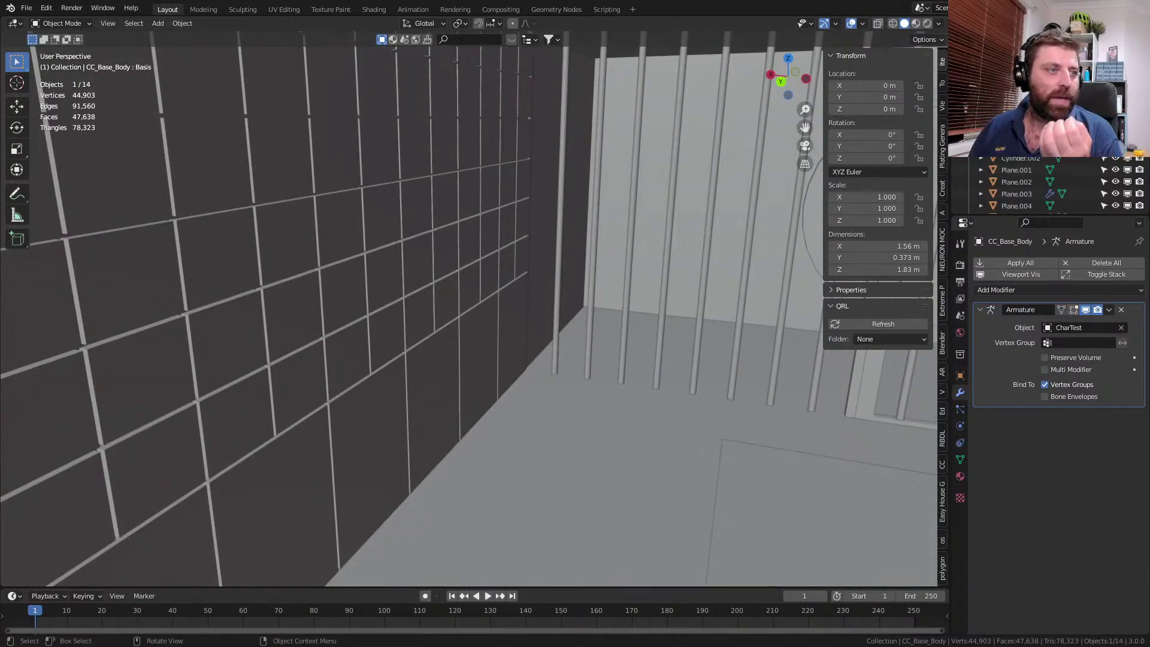
- Switch to the Chrome browser and search Google Images for "bank lock boxes" in a new tab
{"action": "key", "text": "alt+Tab"}
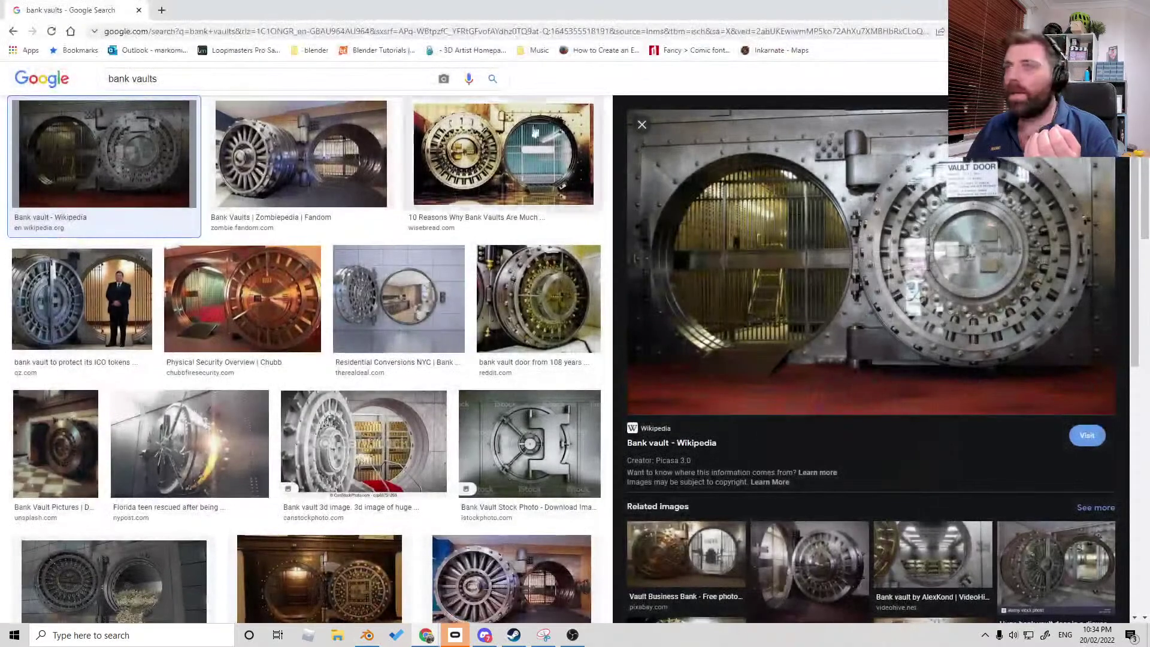
{"action": "scroll", "coordinate": [366, 523], "scroll_direction": "down", "scroll_amount": 4}
{"action": "scroll", "coordinate": [366, 523], "scroll_direction": "up", "scroll_amount": 5}
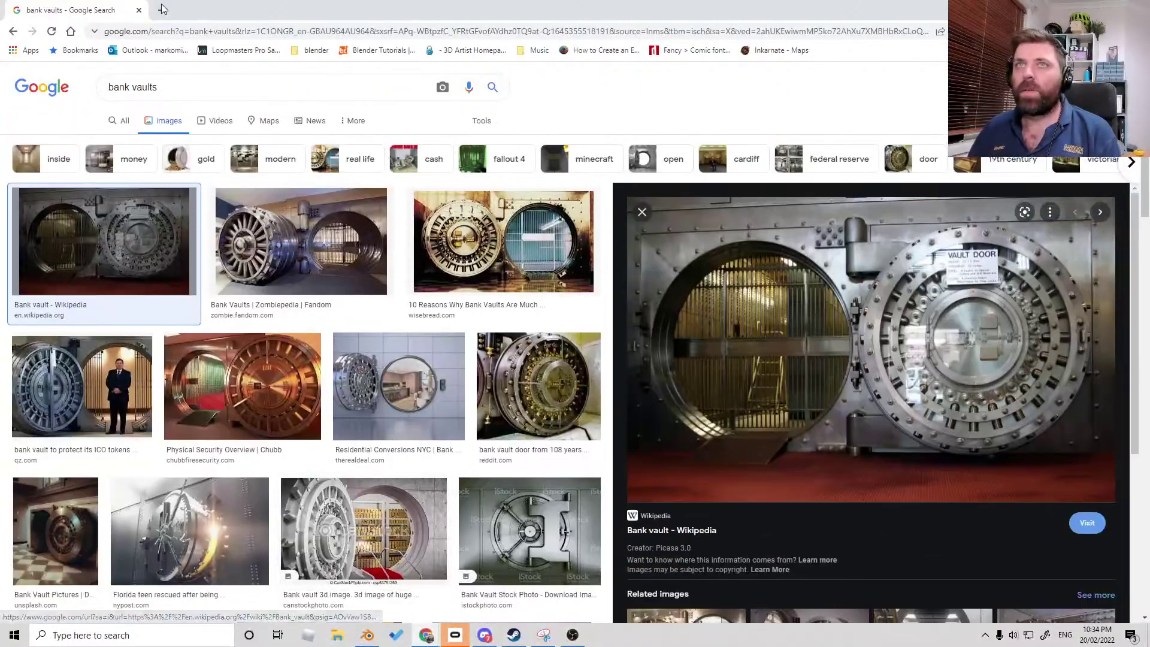
{"action": "key", "text": "ctrl+t"}
{"action": "left_click", "coordinate": [518, 259]}
{"action": "type", "text": "ba"}
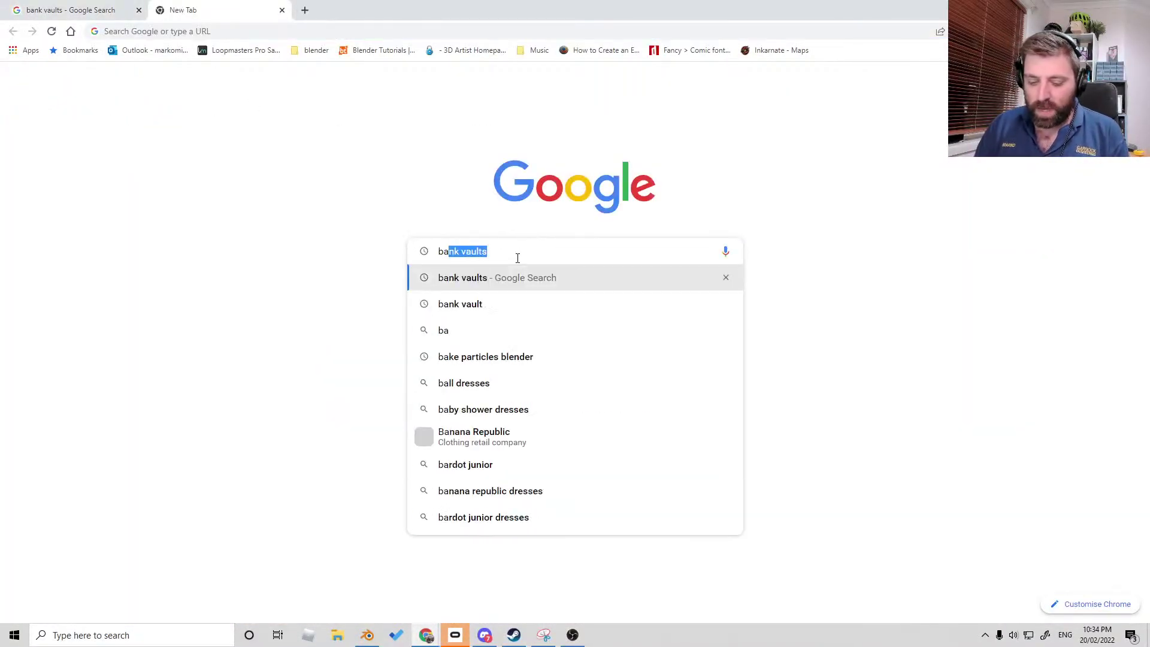
{"action": "type", "text": "nk lock boxes"}
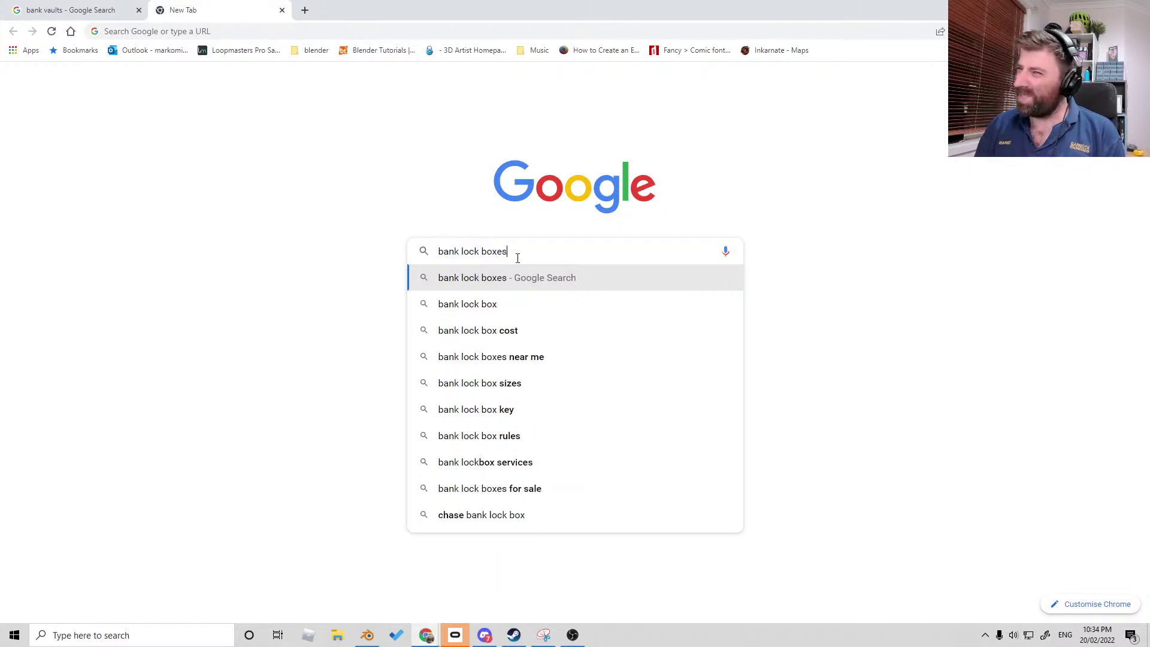
{"action": "key", "text": "Return"}
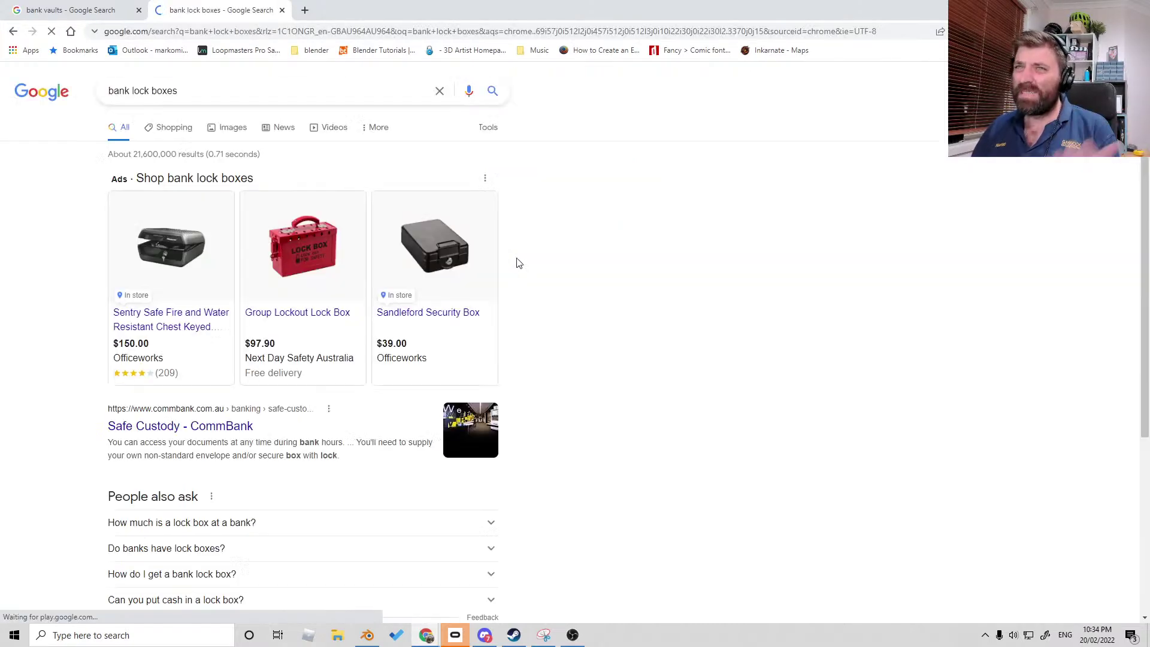
{"action": "left_click", "coordinate": [231, 127]}
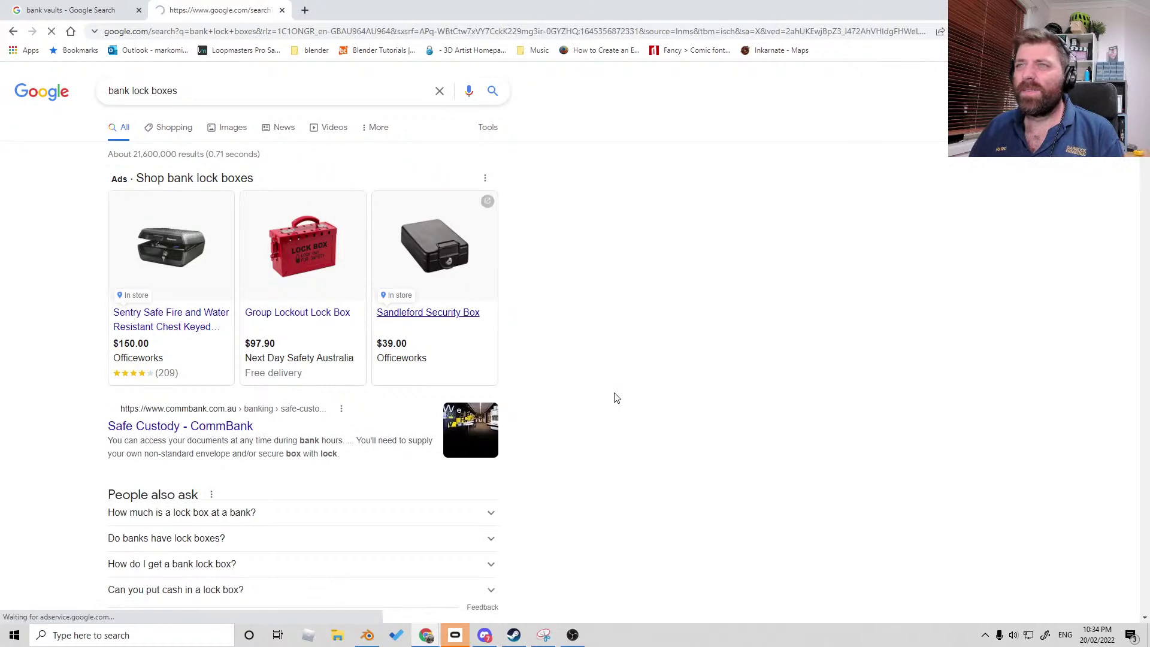
{"action": "scroll", "coordinate": [333, 461], "scroll_direction": "down", "scroll_amount": 1}
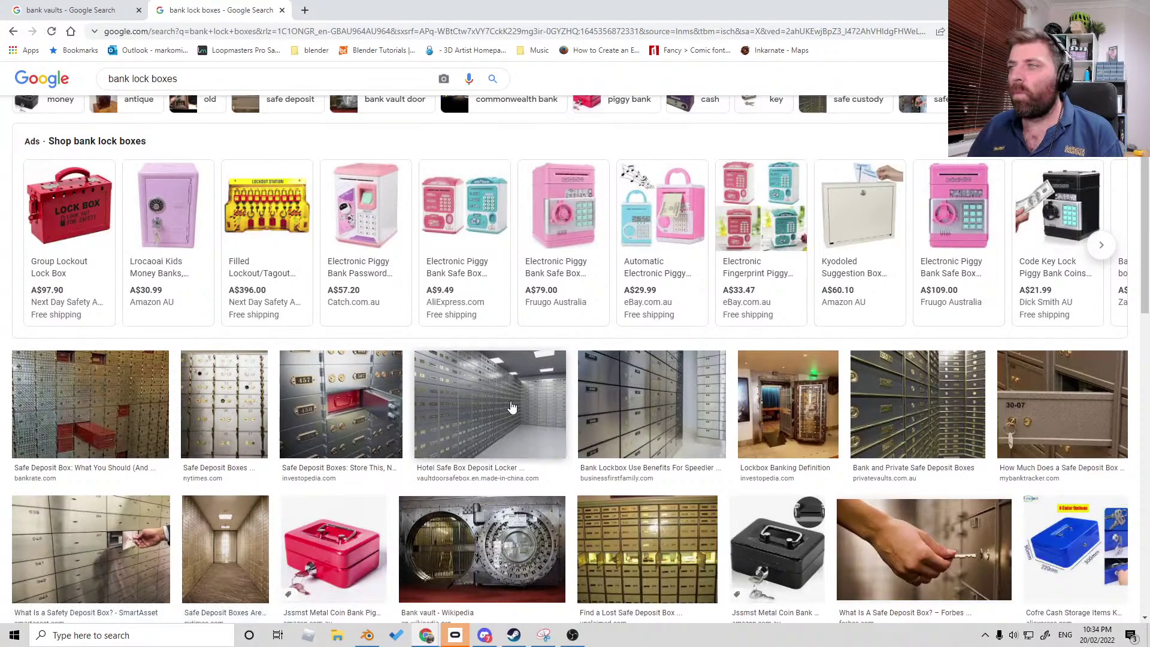
- Examine several safe deposit box reference photos, including the Bankrate, SmartAsset and Forbes images
{"action": "left_click", "coordinate": [631, 420]}
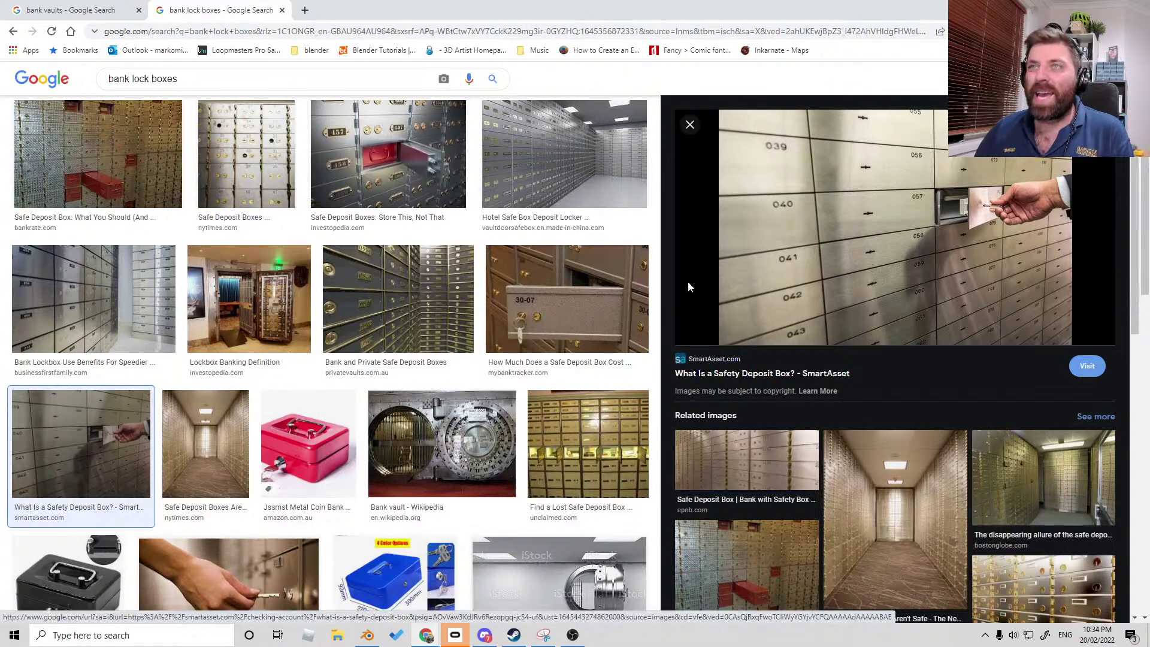
{"action": "left_click", "coordinate": [133, 183]}
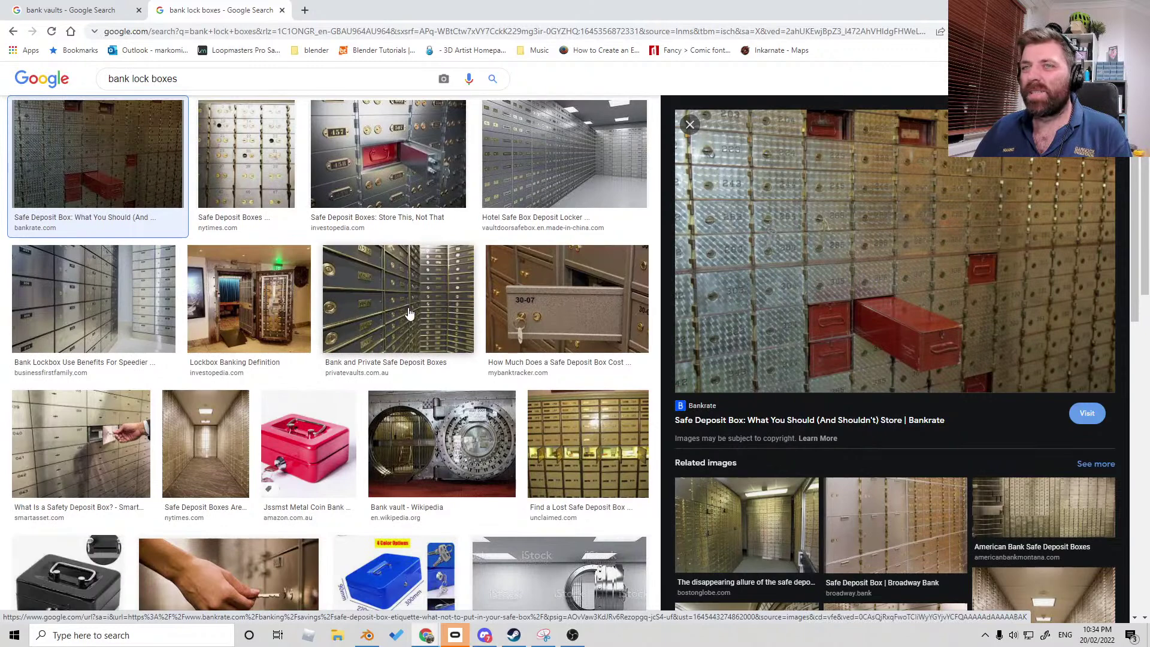
{"action": "left_click", "coordinate": [81, 444]}
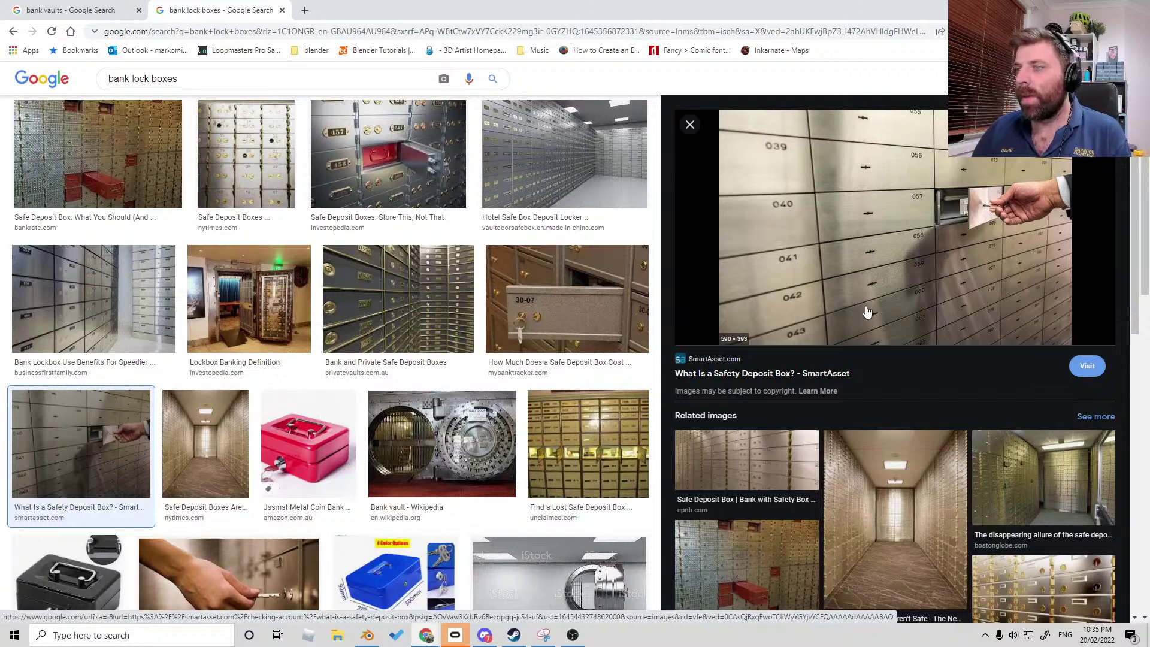
{"action": "scroll", "coordinate": [554, 438], "scroll_direction": "down", "scroll_amount": 1}
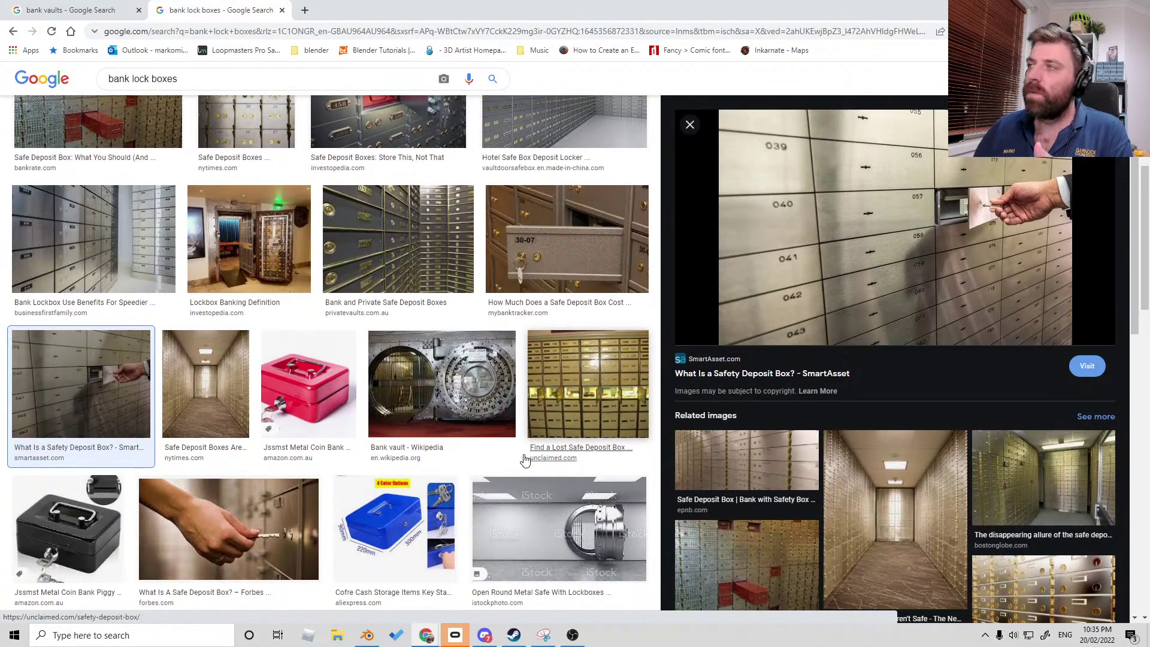
{"action": "left_click", "coordinate": [234, 527]}
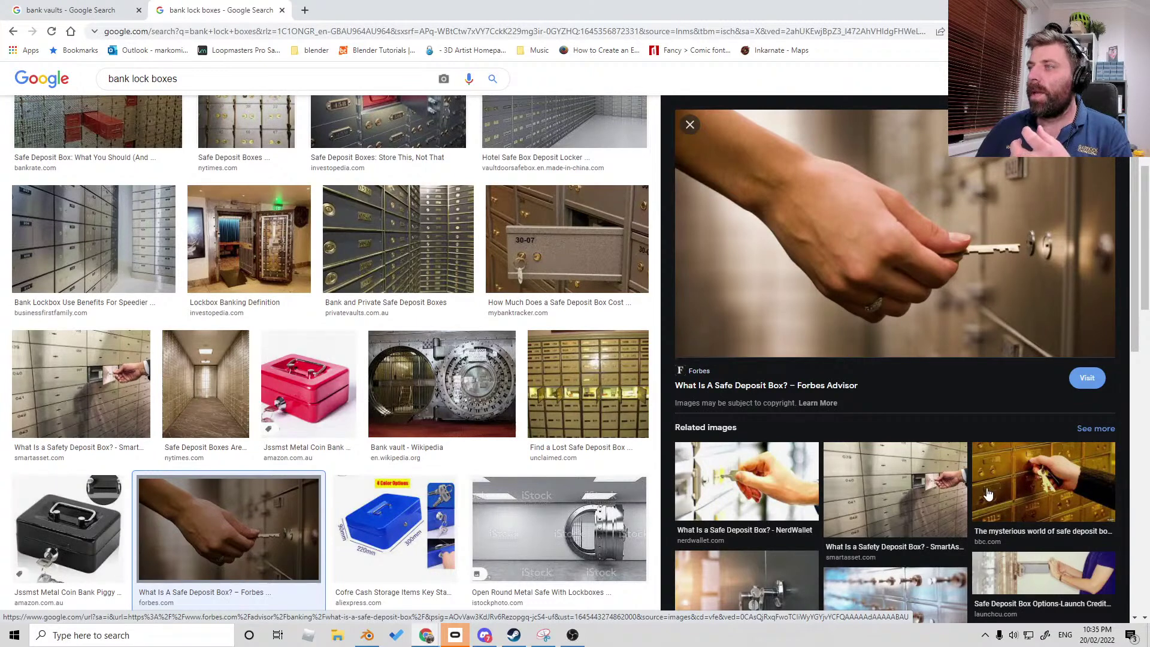
{"action": "left_click", "coordinate": [934, 497]}
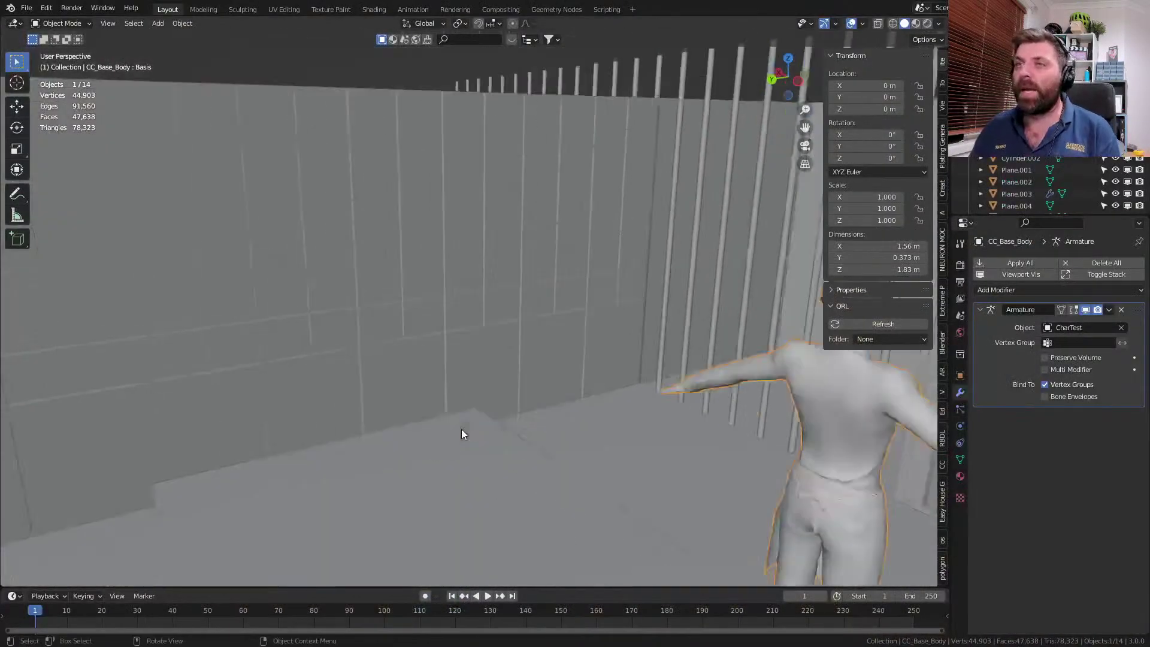
- Return to Blender and open the gridded wall panel for mesh editing in wireframe with vertex selection
{"action": "middle_click_drag", "start_coordinate": [461, 434], "coordinate": [419, 480]}
{"action": "left_click", "coordinate": [220, 401]}
{"action": "key", "text": "Tab"}
{"action": "scroll", "coordinate": [467, 438], "scroll_direction": "up", "scroll_amount": 4}
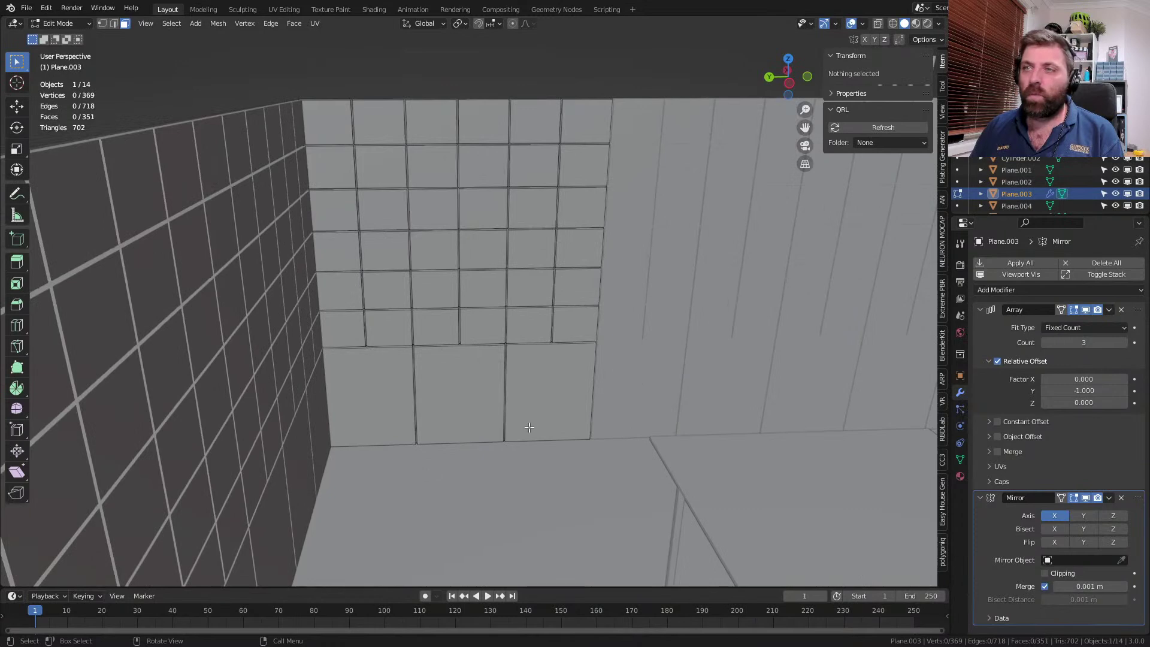
{"action": "middle_click_drag", "start_coordinate": [487, 379], "coordinate": [444, 292]}
{"action": "key", "text": "shift+z"}
{"action": "key", "text": "1"}
{"action": "left_click", "coordinate": [377, 505]}
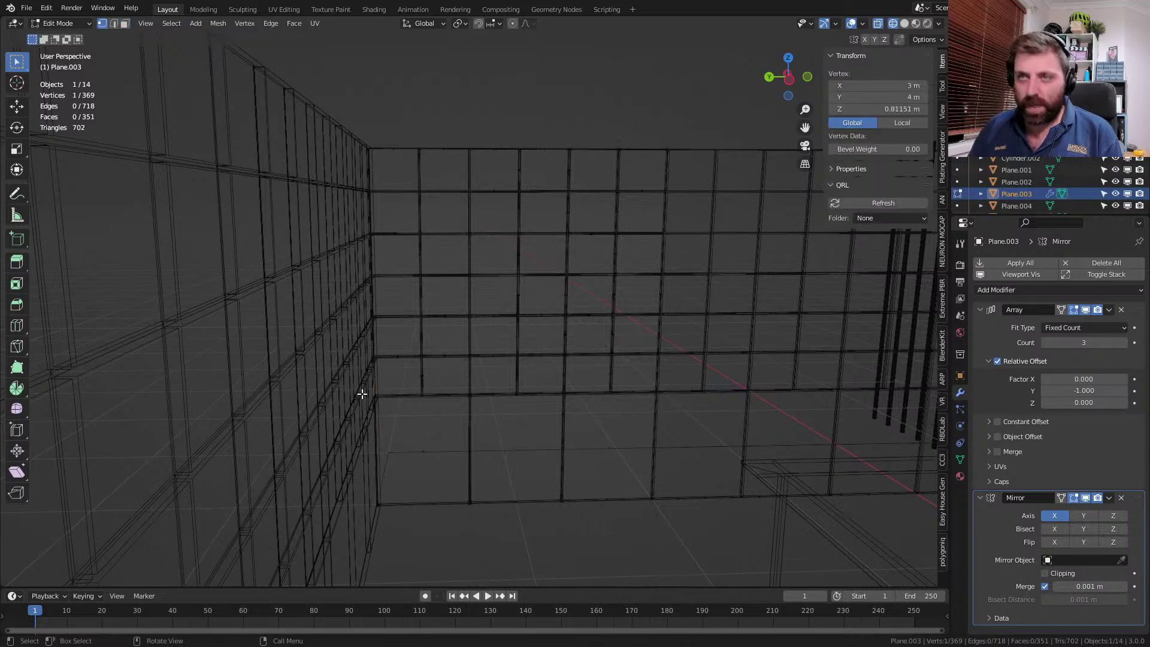
- Delete all of the wall panel's vertices except its two upper corner vertices
{"action": "key", "text": "c"}
{"action": "mouse_move", "coordinate": [462, 226]}
{"action": "left_mouse_down"}
{"action": "mouse_move", "coordinate": [596, 128]}
{"action": "mouse_move", "coordinate": [472, 563]}
{"action": "mouse_move", "coordinate": [380, 460]}
{"action": "mouse_move", "coordinate": [550, 254]}
{"action": "mouse_move", "coordinate": [501, 314]}
{"action": "left_mouse_up"}
{"action": "key", "text": "Escape"}
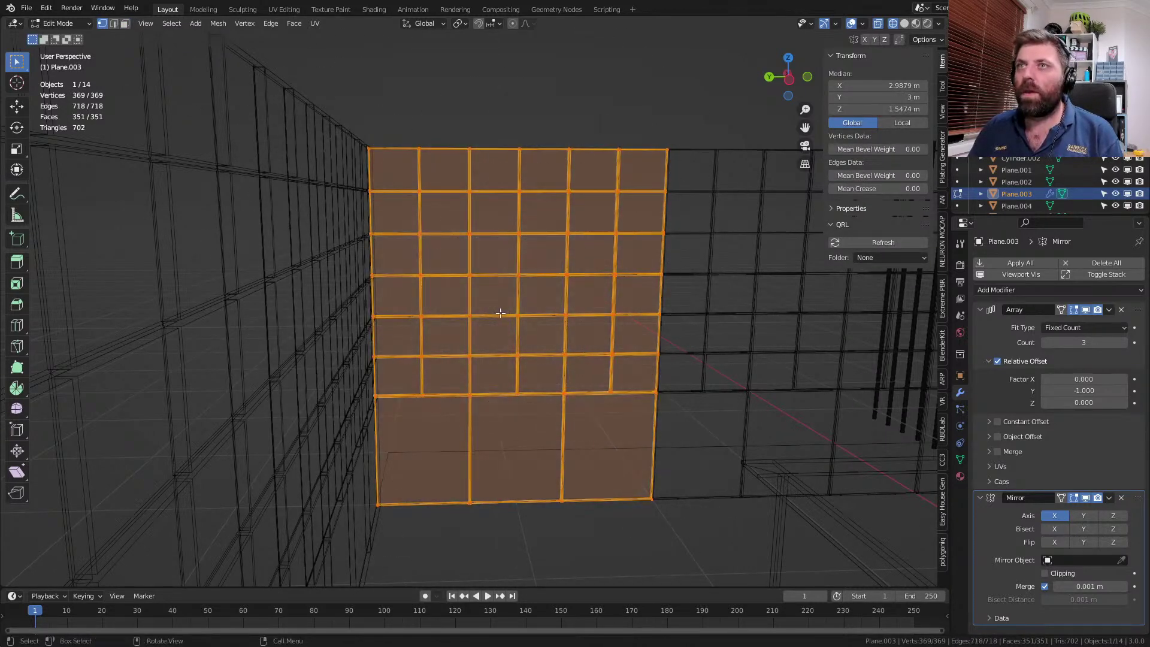
{"action": "middle_click_drag", "start_coordinate": [501, 314], "coordinate": [498, 522], "text": "shift"}
{"action": "scroll", "coordinate": [499, 522], "scroll_direction": "up", "scroll_amount": 4}
{"action": "middle_click_drag", "start_coordinate": [521, 454], "coordinate": [491, 213], "text": "shift"}
{"action": "right_click", "coordinate": [362, 435], "text": "shift"}
{"action": "right_click", "coordinate": [396, 454], "text": "shift"}
{"action": "left_click", "coordinate": [414, 464], "text": "shift"}
{"action": "middle_click_drag", "start_coordinate": [803, 417], "coordinate": [553, 401], "text": "shift"}
{"action": "left_click", "coordinate": [530, 369], "text": "shift"}
{"action": "key", "text": "x"}
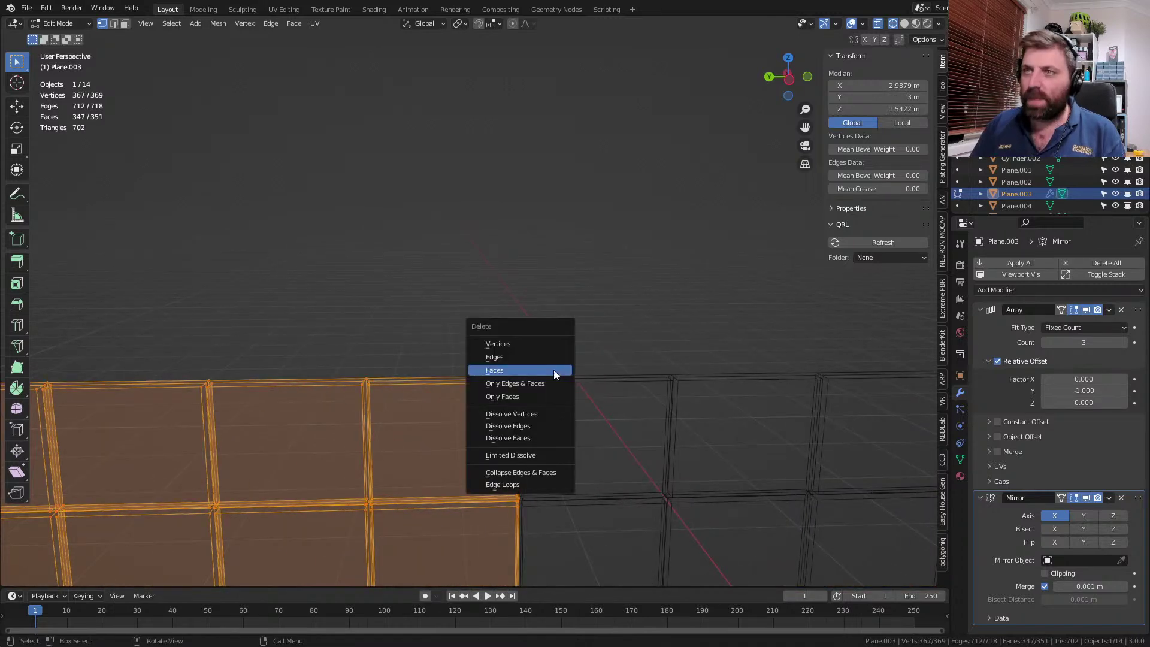
{"action": "left_click", "coordinate": [499, 339]}
{"action": "scroll", "coordinate": [514, 358], "scroll_direction": "down", "scroll_amount": 4}
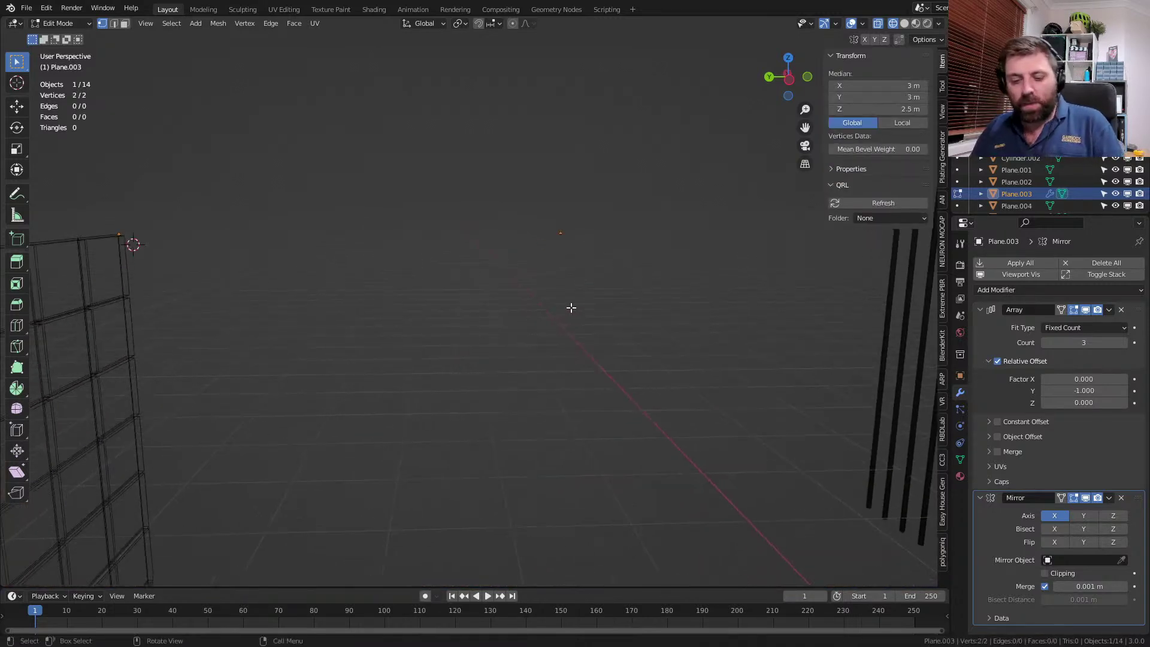
- Connect the two remaining corner vertices with an edge and show the wall in the right orthographic view
{"action": "key", "text": "a"}
{"action": "middle_click_drag", "start_coordinate": [435, 489], "coordinate": [532, 242], "text": "shift"}
{"action": "scroll", "coordinate": [532, 241], "scroll_direction": "down", "scroll_amount": 3}
{"action": "key", "text": "KP_1"}
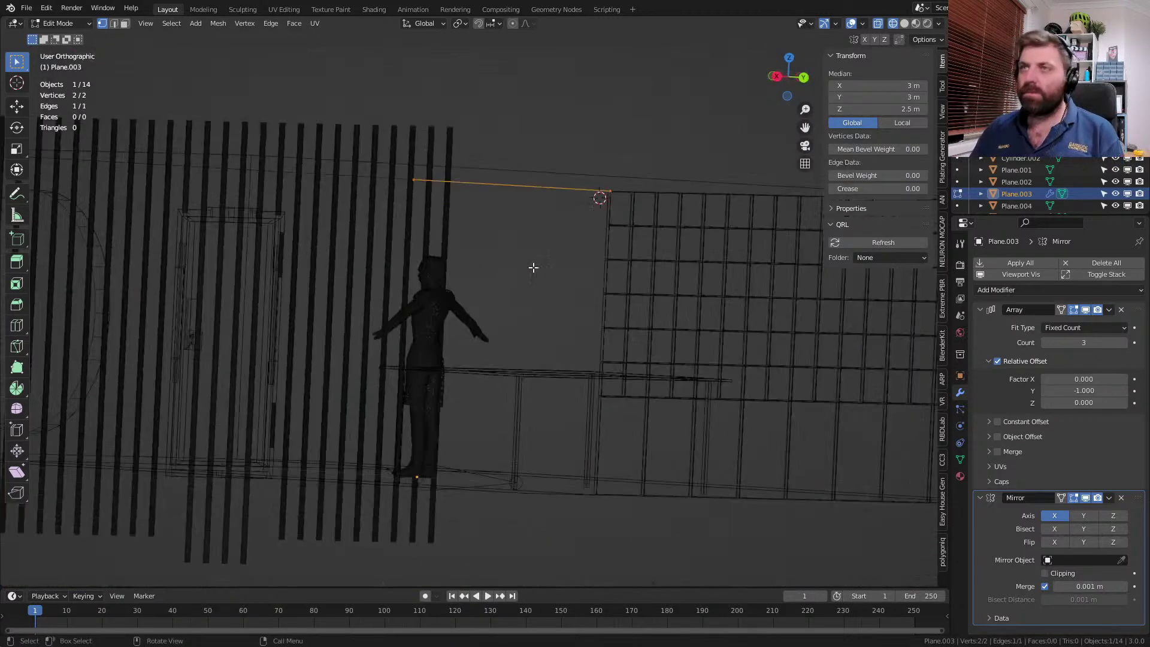
{"action": "key", "text": "KP_3"}
{"action": "scroll", "coordinate": [533, 268], "scroll_direction": "down", "scroll_amount": 1}
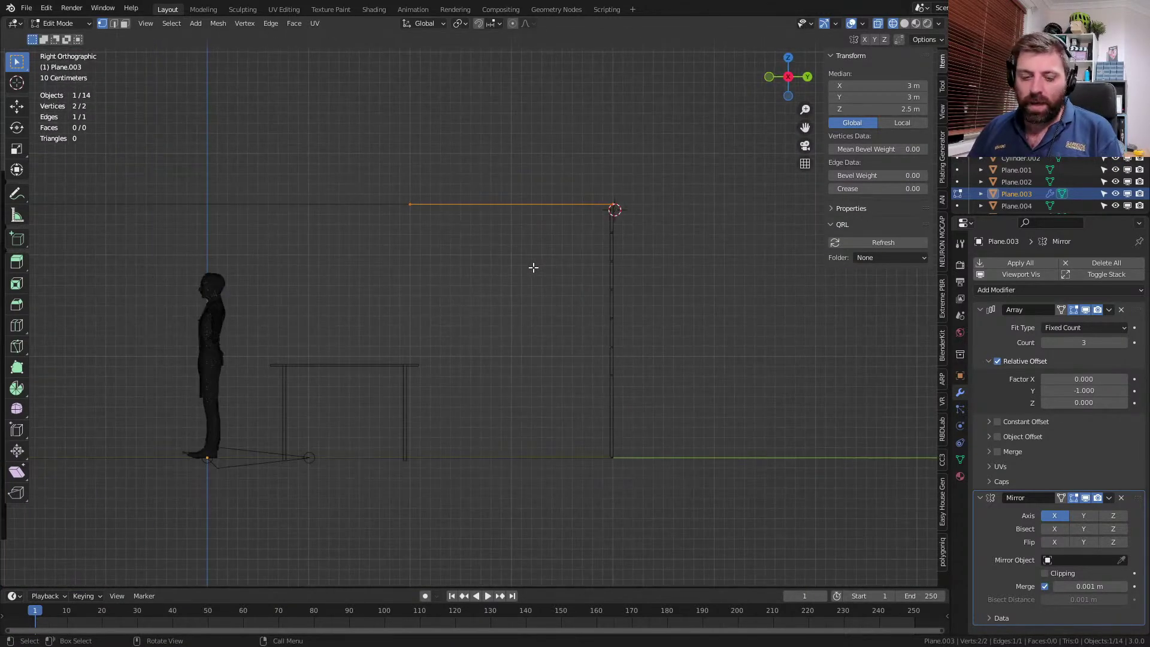
- Extrude the top edge down along Z into a plain wall face, setting the new edge's Z to 0 m
{"action": "key", "text": "e"}
{"action": "key", "text": "z"}
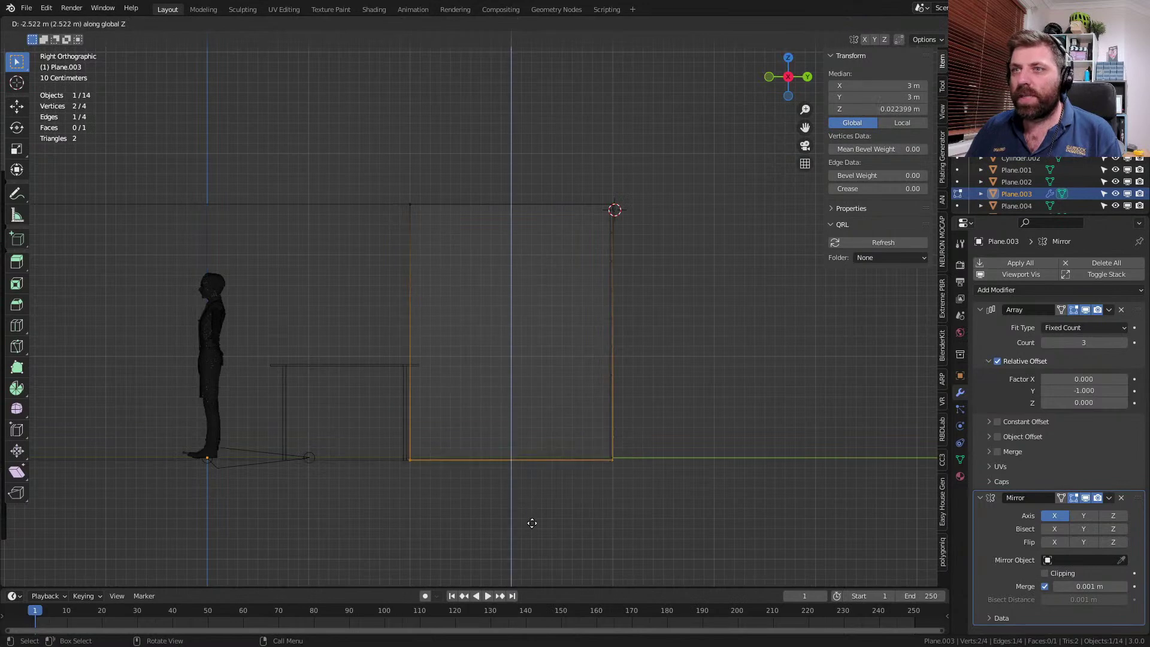
{"action": "left_click", "coordinate": [532, 523]}
{"action": "left_click", "coordinate": [883, 109]}
{"action": "type", "text": "0"}
{"action": "key", "text": "Return"}
{"action": "middle_click_drag", "start_coordinate": [611, 234], "coordinate": [552, 257]}
{"action": "key", "text": "ctrl+r"}
{"action": "scroll", "coordinate": [553, 256], "scroll_direction": "up", "scroll_amount": 8}
{"action": "right_click", "coordinate": [553, 256]}
- Cut a horizontal edge loop across the wall face at a height of 0.75 m
{"action": "middle_click_drag", "start_coordinate": [552, 359], "coordinate": [539, 275]}
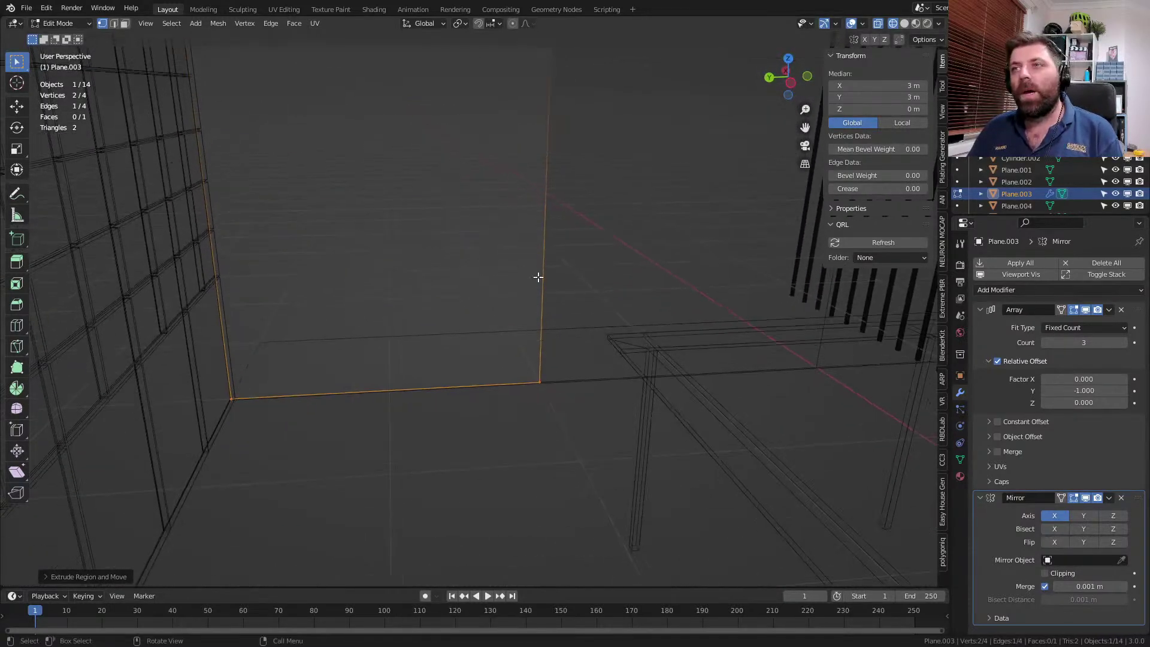
{"action": "key", "text": "ctrl+r"}
{"action": "left_click", "coordinate": [541, 274]}
{"action": "left_click", "coordinate": [549, 340]}
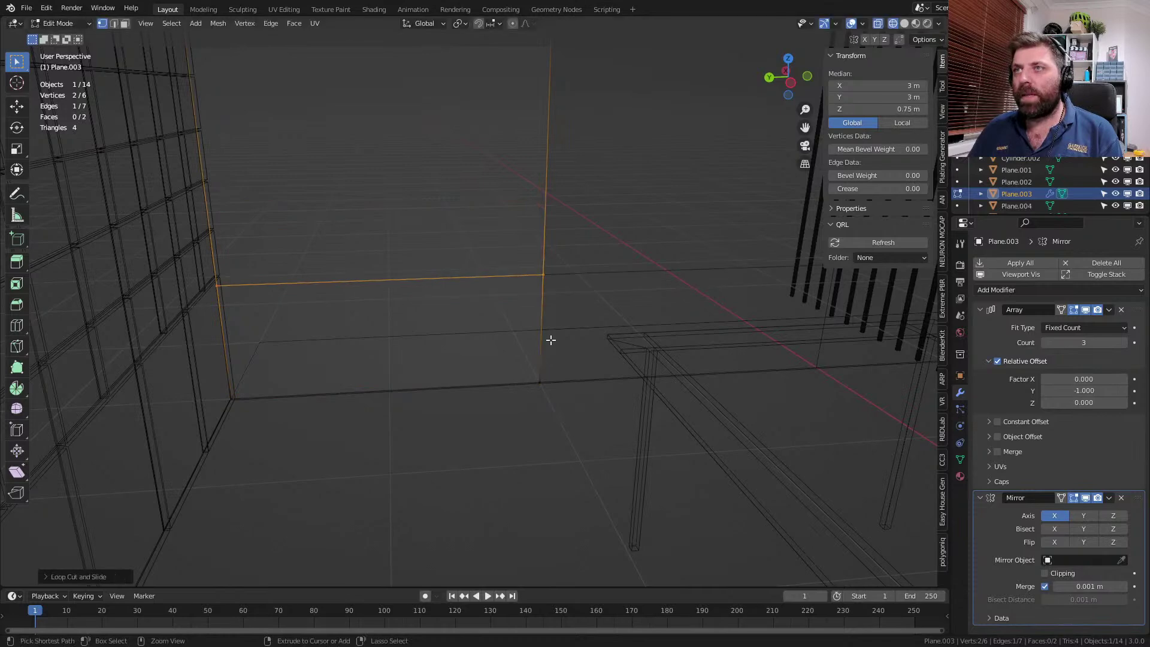
- Add ten evenly spaced horizontal loop cuts to the wall section above the 0.75 m edge
{"action": "middle_click_drag", "start_coordinate": [549, 339], "coordinate": [525, 312]}
{"action": "key", "text": "KP_3"}
{"action": "key", "text": "KP_1"}
{"action": "key", "text": "z"}
{"action": "left_click", "coordinate": [424, 273]}
{"action": "key", "text": "KP_3"}
{"action": "middle_click_drag", "start_coordinate": [424, 273], "coordinate": [475, 387], "text": "shift"}
{"action": "key", "text": "ctrl+r"}
{"action": "scroll", "coordinate": [376, 382], "scroll_direction": "up", "scroll_amount": 5}
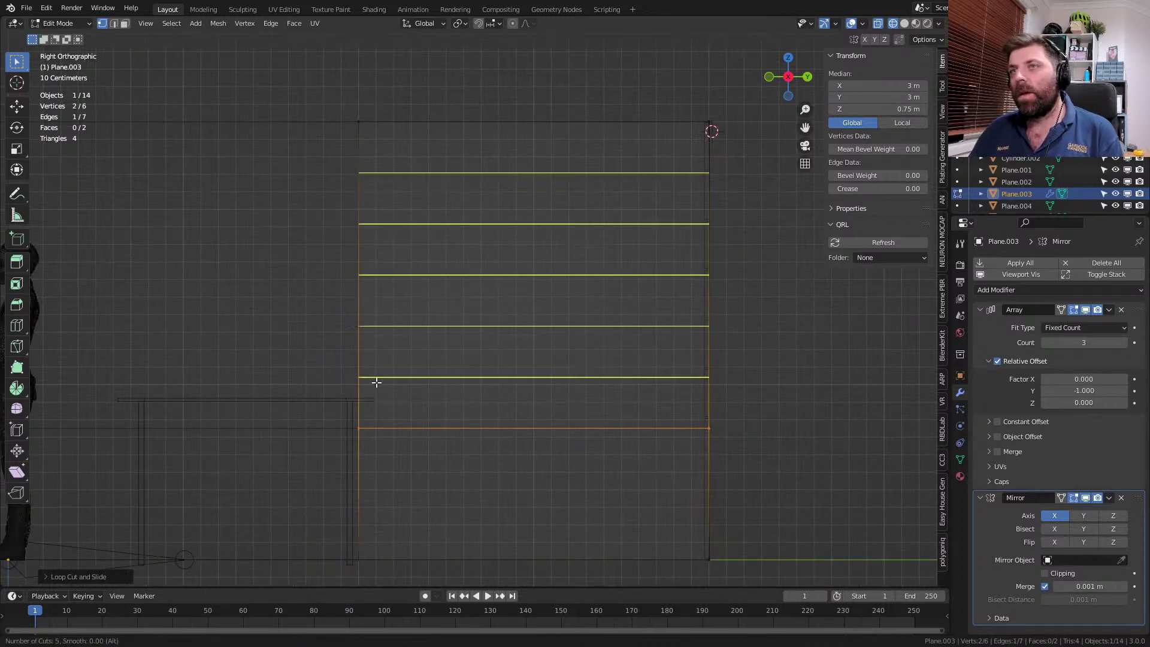
{"action": "scroll", "coordinate": [377, 379], "scroll_direction": "up", "scroll_amount": 5}
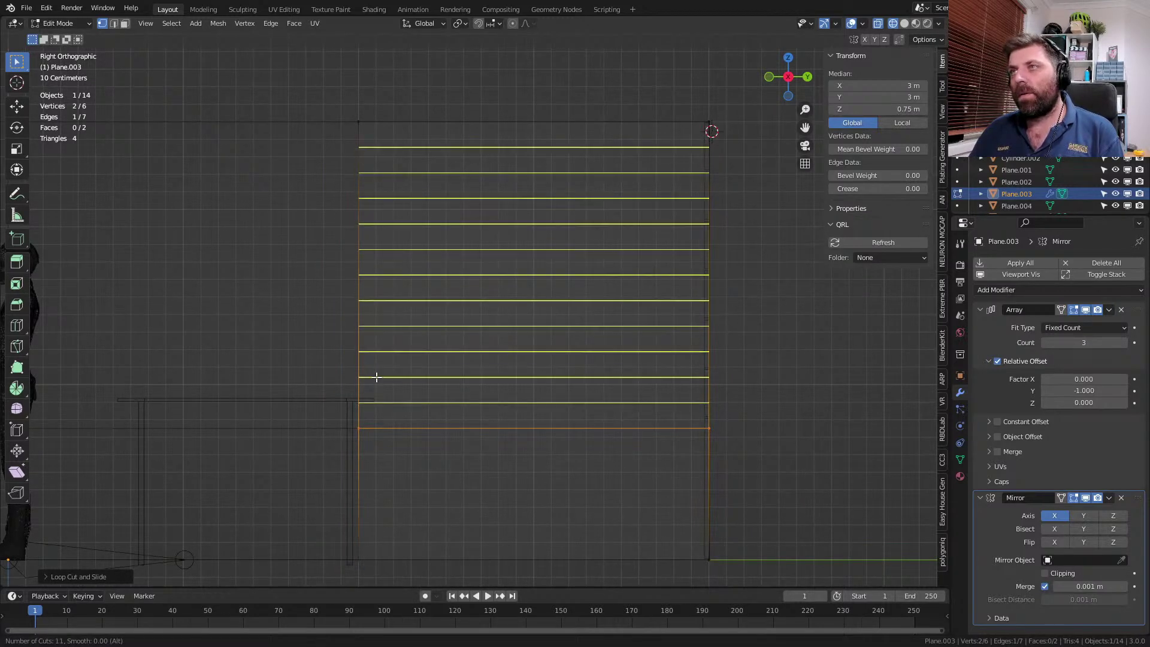
{"action": "scroll", "coordinate": [377, 378], "scroll_direction": "down", "scroll_amount": 1}
{"action": "left_click", "coordinate": [377, 378]}
{"action": "right_click", "coordinate": [377, 380]}
- Add three evenly spaced vertical loop cuts across the full height of the wall panel
{"action": "middle_click_drag", "start_coordinate": [399, 508], "coordinate": [414, 396], "text": "shift"}
{"action": "key", "text": "ctrl+r"}
{"action": "scroll", "coordinate": [464, 268], "scroll_direction": "up", "scroll_amount": 6}
{"action": "scroll", "coordinate": [465, 268], "scroll_direction": "down", "scroll_amount": 4}
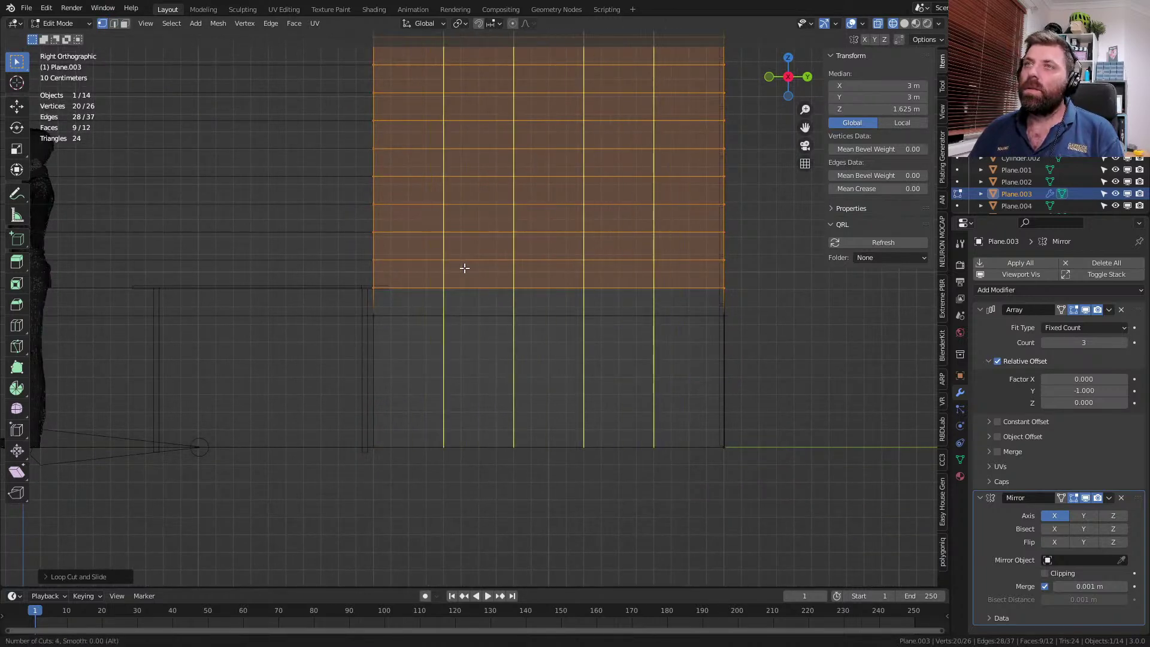
{"action": "left_click", "coordinate": [465, 268]}
{"action": "right_click", "coordinate": [465, 267]}
- Show the wall panel in solid shading and change to face selection
{"action": "middle_click_drag", "start_coordinate": [288, 286], "coordinate": [614, 321]}
{"action": "scroll", "coordinate": [614, 322], "scroll_direction": "down", "scroll_amount": 3}
{"action": "key", "text": "z"}
{"action": "left_click", "coordinate": [699, 313]}
{"action": "middle_click_drag", "start_coordinate": [698, 314], "coordinate": [596, 305]}
{"action": "scroll", "coordinate": [597, 305], "scroll_direction": "up", "scroll_amount": 4}
{"action": "key", "text": "3"}
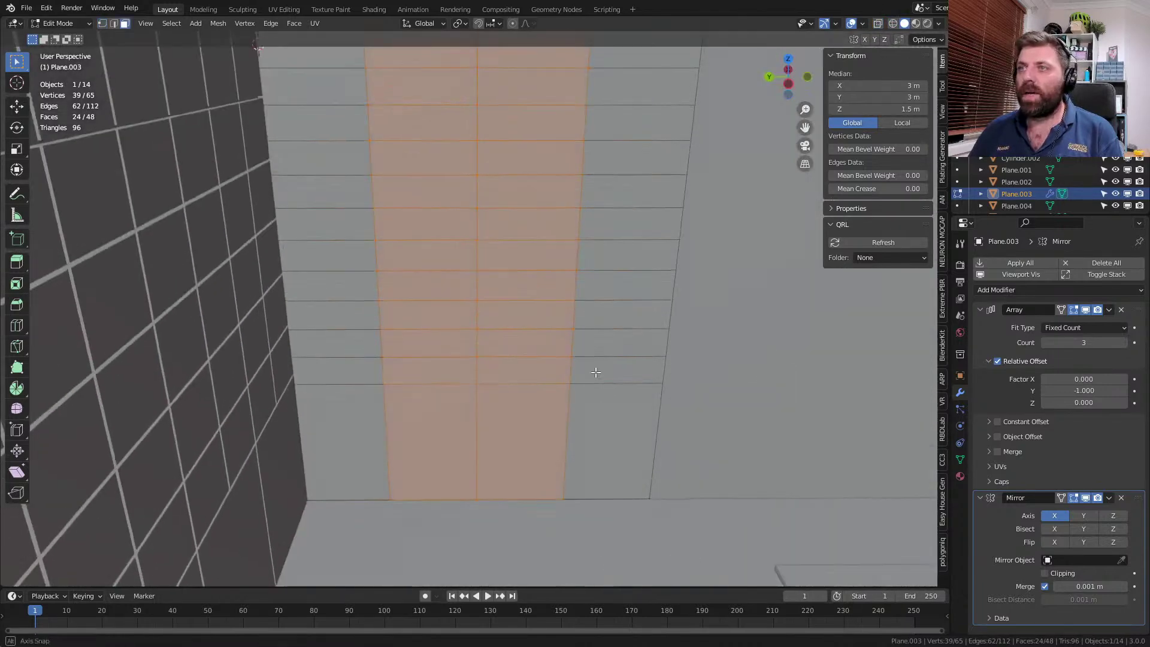
{"action": "middle_click_drag", "start_coordinate": [623, 388], "coordinate": [640, 401]}
{"action": "left_click", "coordinate": [640, 400]}
{"action": "left_click", "coordinate": [632, 453], "text": "shift"}
{"action": "left_click", "coordinate": [536, 448], "text": "shift"}
{"action": "left_click", "coordinate": [441, 438], "text": "shift"}
{"action": "left_click", "coordinate": [362, 430], "text": "shift"}
{"action": "left_click", "coordinate": [362, 376]}
{"action": "left_click", "coordinate": [444, 379], "text": "shift"}
{"action": "left_click", "coordinate": [527, 367], "text": "shift"}
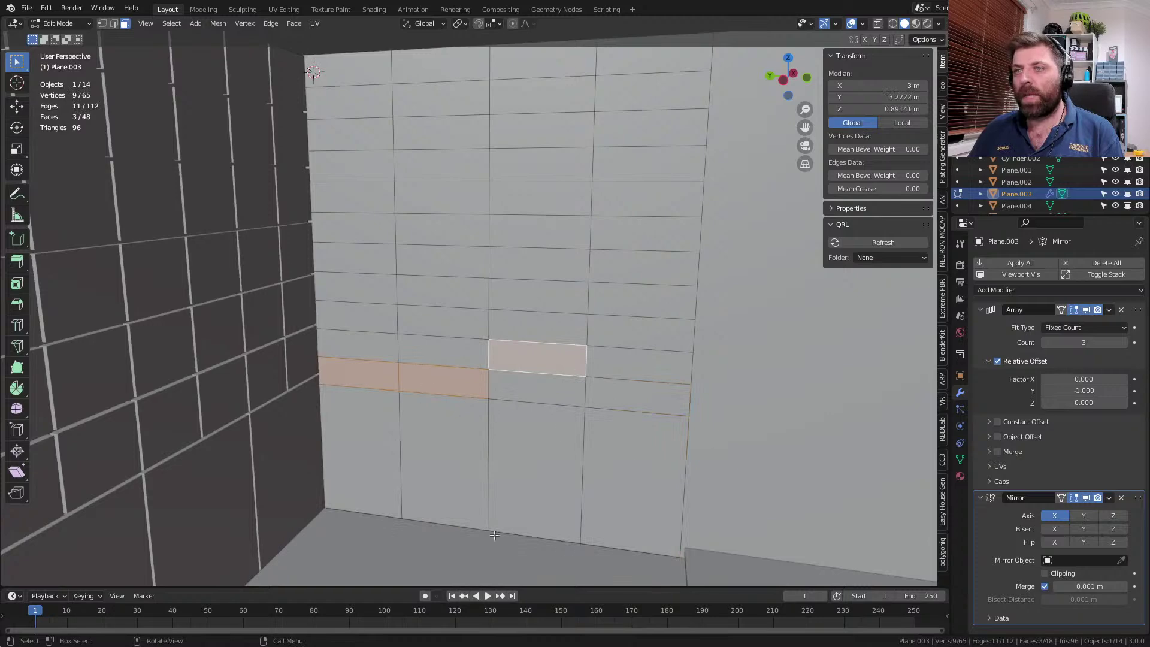
- Select all the small box faces on the wall panel, leaving out the tall bottom row
{"action": "left_click", "coordinate": [629, 394]}
{"action": "left_click", "coordinate": [534, 390], "text": "shift"}
{"action": "left_click", "coordinate": [367, 384], "text": "shift"}
{"action": "left_click", "coordinate": [359, 346], "text": "shift"}
{"action": "left_click", "coordinate": [440, 347], "text": "shift"}
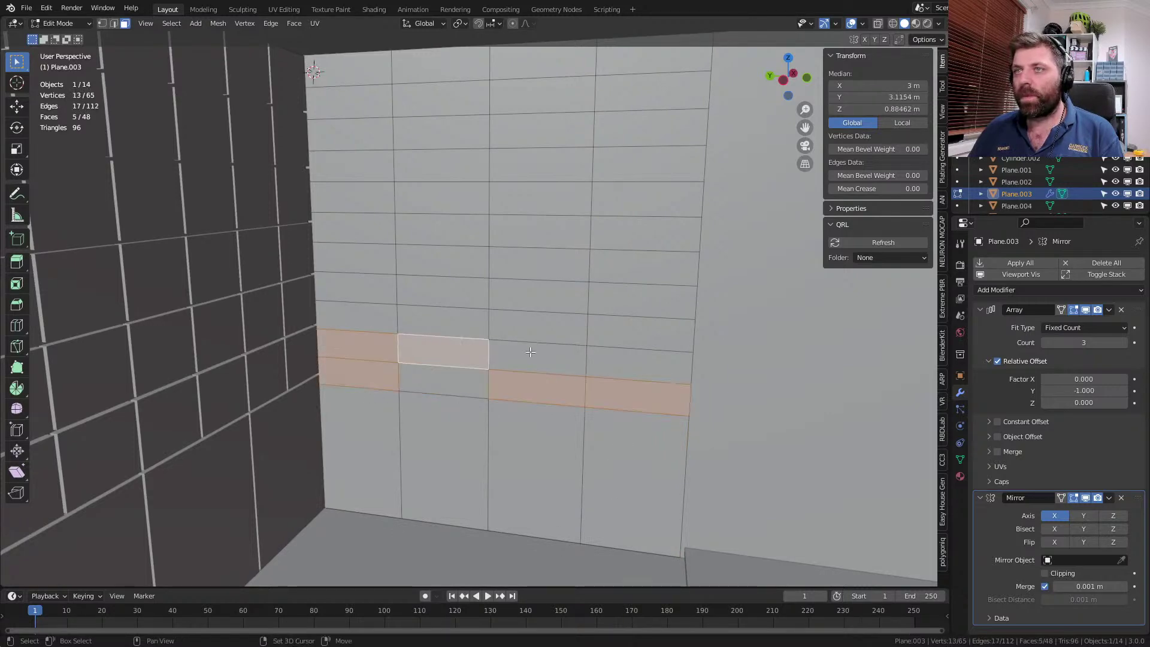
{"action": "left_click", "coordinate": [638, 365], "text": "shift"}
{"action": "left_click", "coordinate": [632, 333], "text": "shift"}
{"action": "scroll", "coordinate": [562, 331], "scroll_direction": "down", "scroll_amount": 1}
{"action": "middle_click_drag", "start_coordinate": [561, 331], "coordinate": [573, 325]}
{"action": "key", "text": "c"}
{"action": "mouse_move", "coordinate": [556, 151]}
{"action": "left_mouse_down"}
{"action": "mouse_move", "coordinate": [506, 126]}
{"action": "mouse_move", "coordinate": [436, 263]}
{"action": "mouse_move", "coordinate": [532, 278]}
{"action": "left_mouse_up"}
{"action": "right_click", "coordinate": [532, 278]}
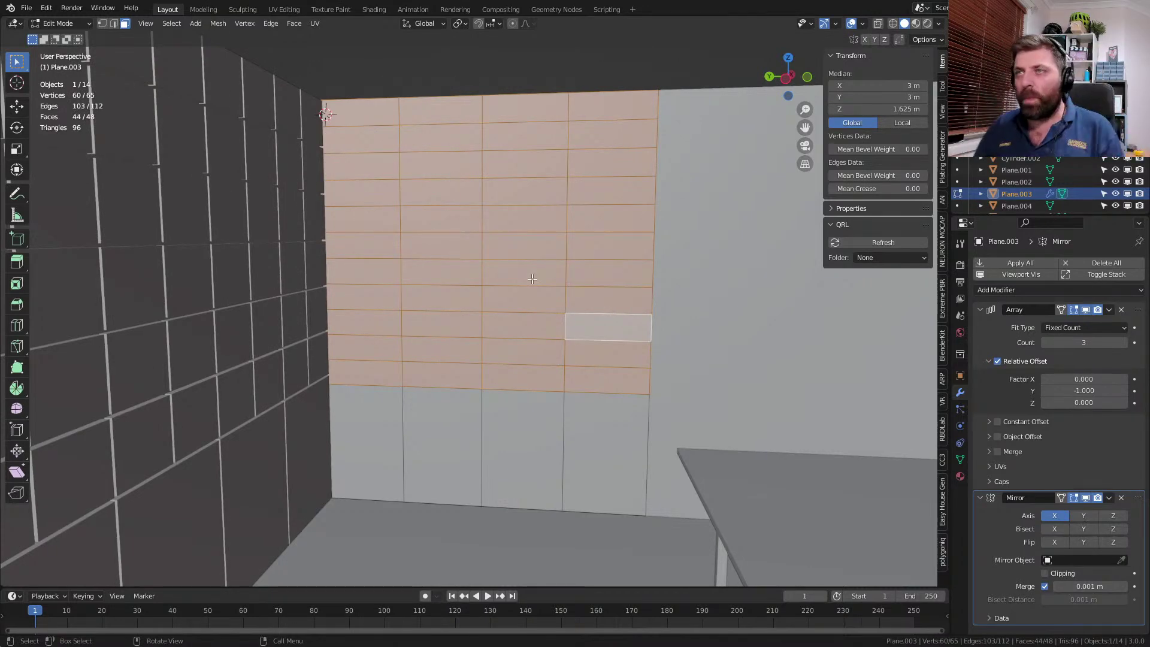
- Duplicate the subdivided wall panel in place, hide the copy, and resume editing the original panel
{"action": "scroll", "coordinate": [650, 370], "scroll_direction": "up", "scroll_amount": 6}
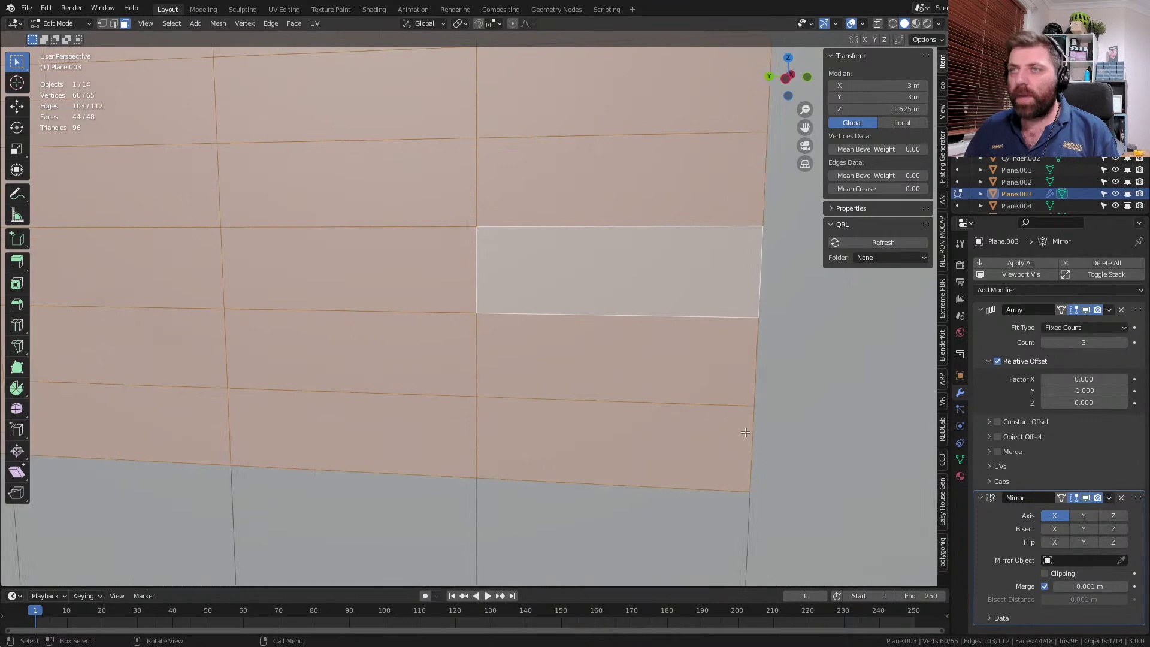
{"action": "scroll", "coordinate": [745, 432], "scroll_direction": "down", "scroll_amount": 8}
{"action": "key", "text": "Tab"}
{"action": "key", "text": "shift+d"}
{"action": "right_click", "coordinate": [466, 408]}
{"action": "key", "text": "ctrl+z"}
{"action": "left_click", "coordinate": [463, 328]}
{"action": "key", "text": "Tab"}
{"action": "scroll", "coordinate": [680, 412], "scroll_direction": "up", "scroll_amount": 6}
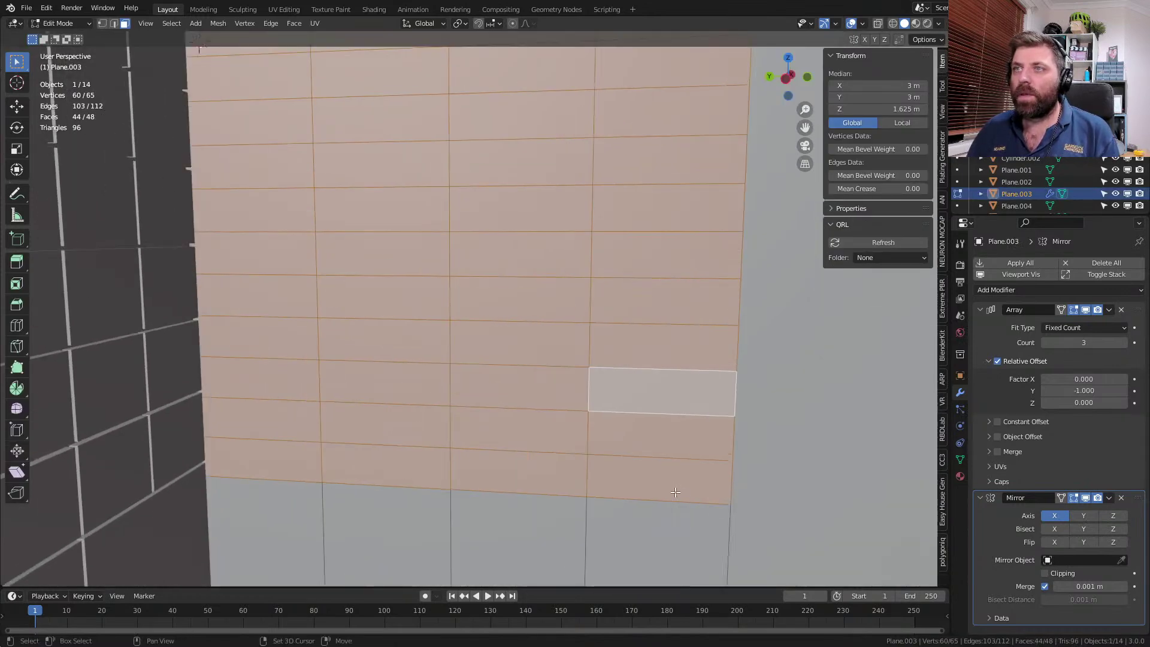
{"action": "middle_click_drag", "start_coordinate": [681, 413], "coordinate": [594, 424], "text": "shift"}
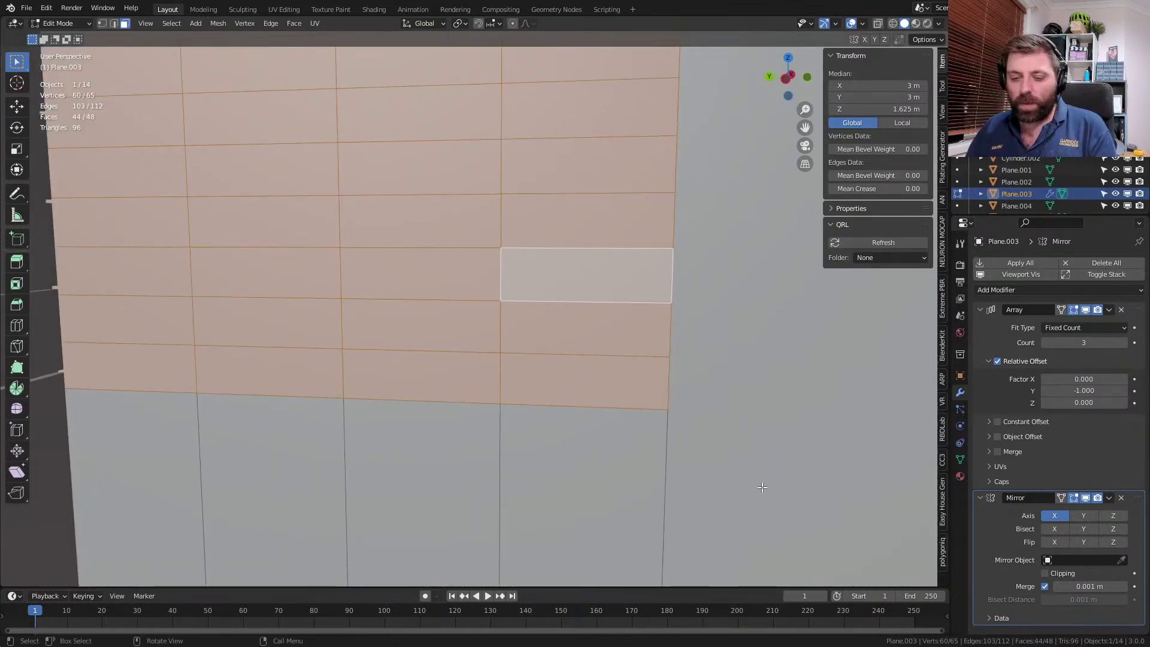
- Inset the selected small box faces individually with a thickness of about 0.003 m
{"action": "key", "text": "i"}
{"action": "key", "text": "i"}
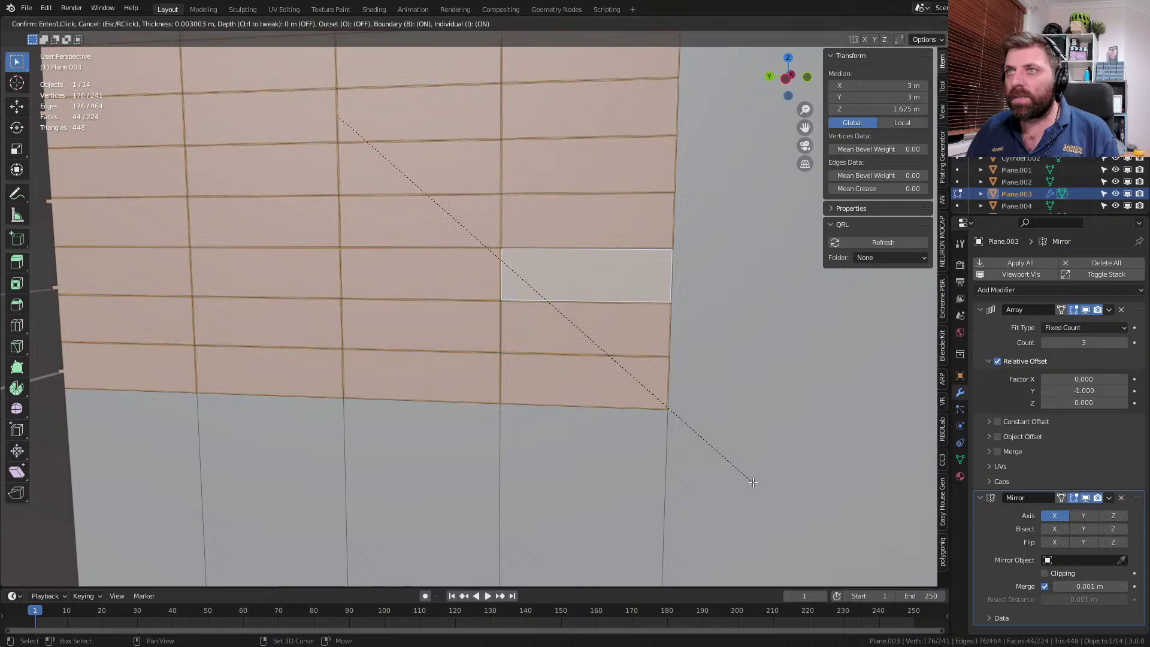
{"action": "left_click", "coordinate": [749, 479]}
{"action": "middle_click_drag", "start_coordinate": [659, 431], "coordinate": [601, 412]}
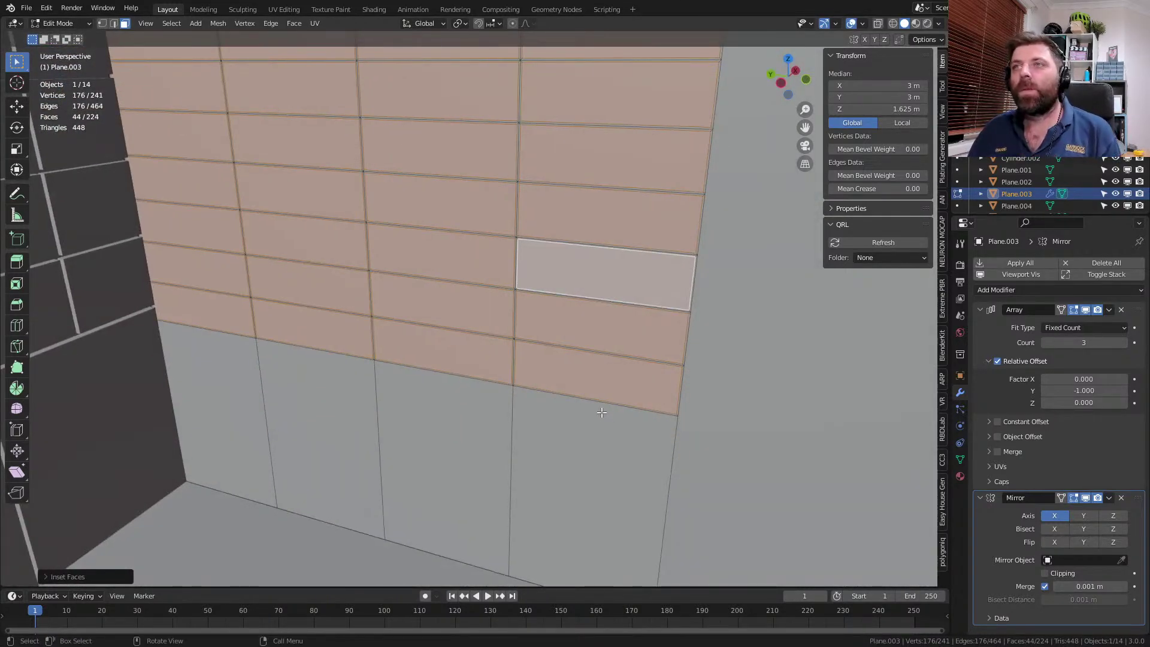
- Invert the selection and delete everything on the wall panel except the inset box faces
{"action": "key", "text": "ctrl+i"}
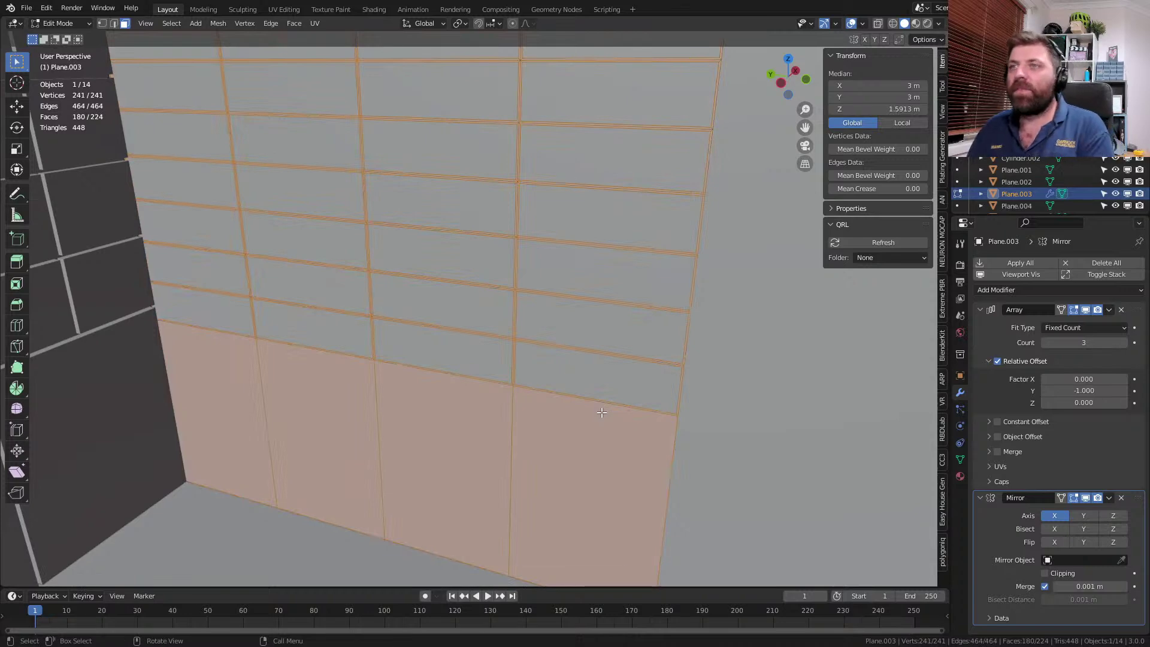
{"action": "key", "text": "x"}
{"action": "left_click", "coordinate": [595, 440]}
{"action": "middle_click_drag", "start_coordinate": [596, 440], "coordinate": [467, 340]}
{"action": "scroll", "coordinate": [448, 387], "scroll_direction": "down", "scroll_amount": 5}
{"action": "key", "text": "Tab"}
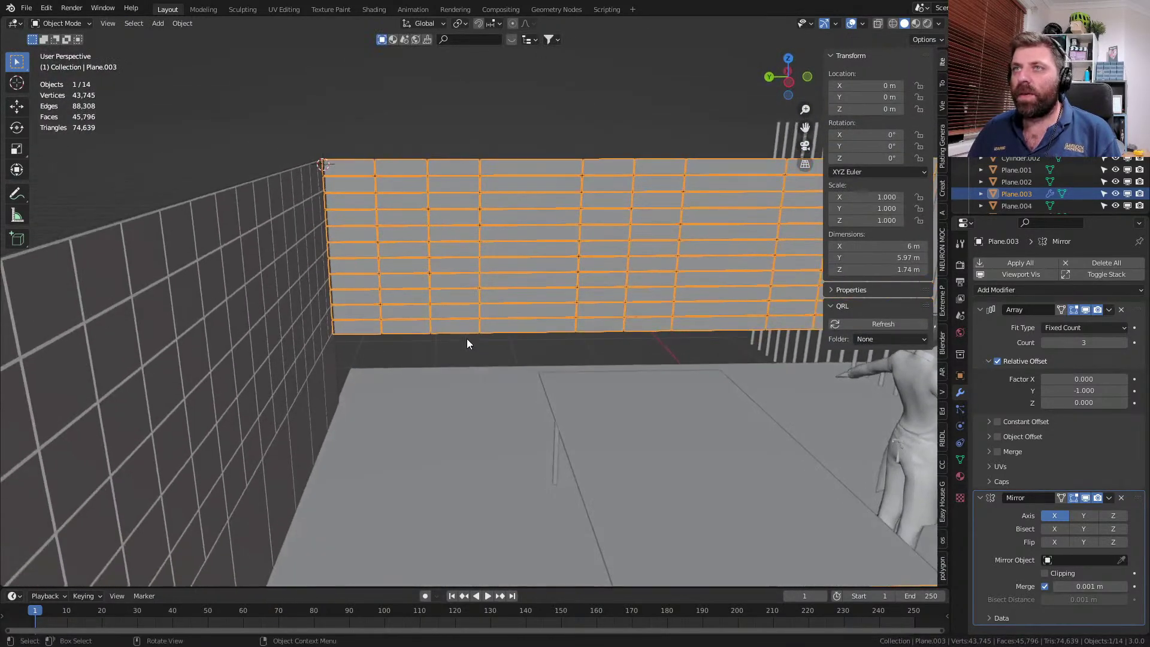
- Unhide the duplicated wall panel and select that copy on its own for editing
{"action": "key", "text": "alt+h"}
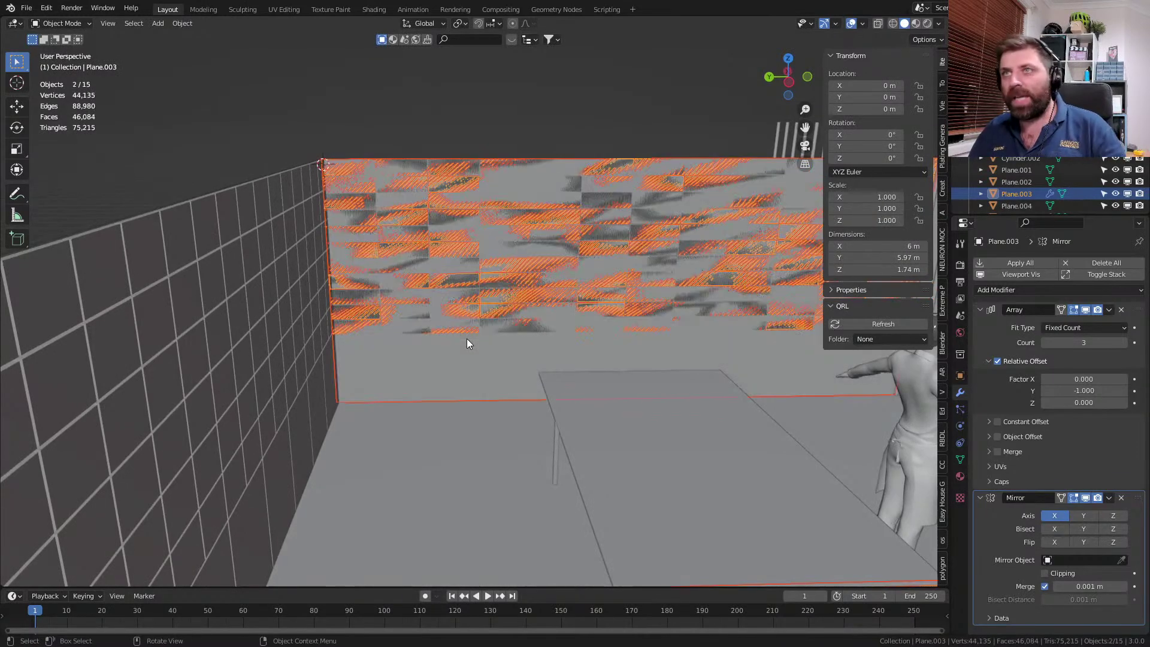
{"action": "scroll", "coordinate": [483, 389], "scroll_direction": "up", "scroll_amount": 2}
{"action": "key", "text": "Tab"}
{"action": "scroll", "coordinate": [546, 391], "scroll_direction": "up", "scroll_amount": 3}
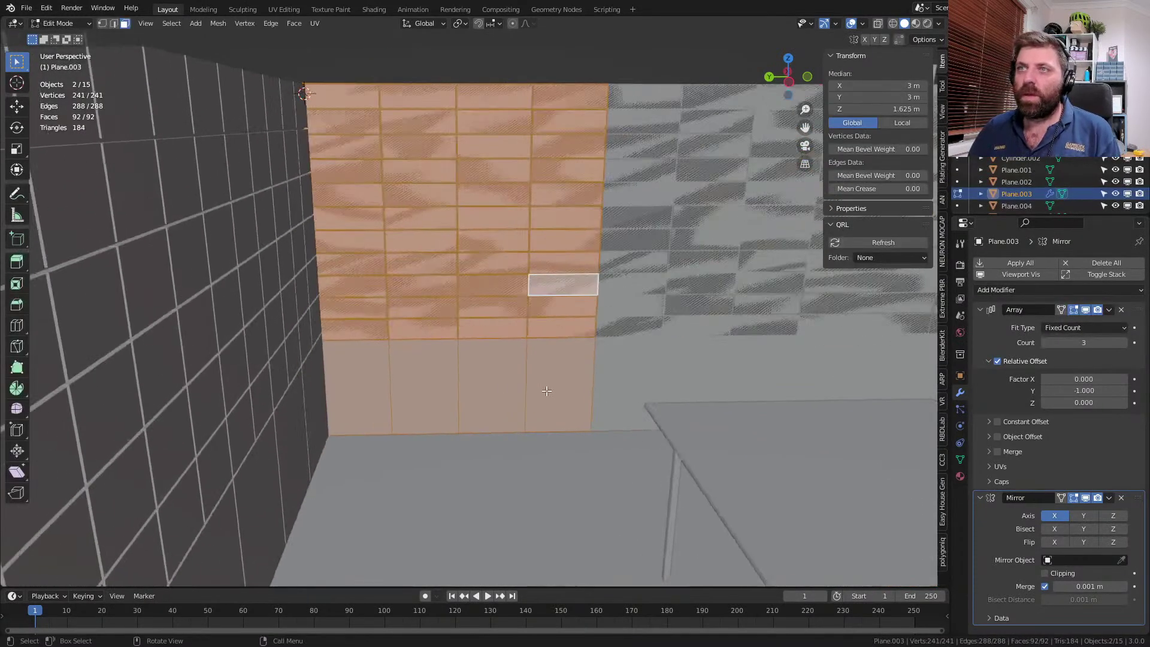
{"action": "key", "text": "Tab"}
{"action": "left_click", "coordinate": [541, 423]}
{"action": "key", "text": "Tab"}
{"action": "middle_click_drag", "start_coordinate": [537, 414], "coordinate": [444, 390]}
{"action": "scroll", "coordinate": [444, 390], "scroll_direction": "up", "scroll_amount": 2}
{"action": "key", "text": "Tab"}
{"action": "scroll", "coordinate": [488, 339], "scroll_direction": "down", "scroll_amount": 3}
{"action": "scroll", "coordinate": [495, 363], "scroll_direction": "down", "scroll_amount": 3}
{"action": "middle_click_drag", "start_coordinate": [487, 340], "coordinate": [394, 434]}
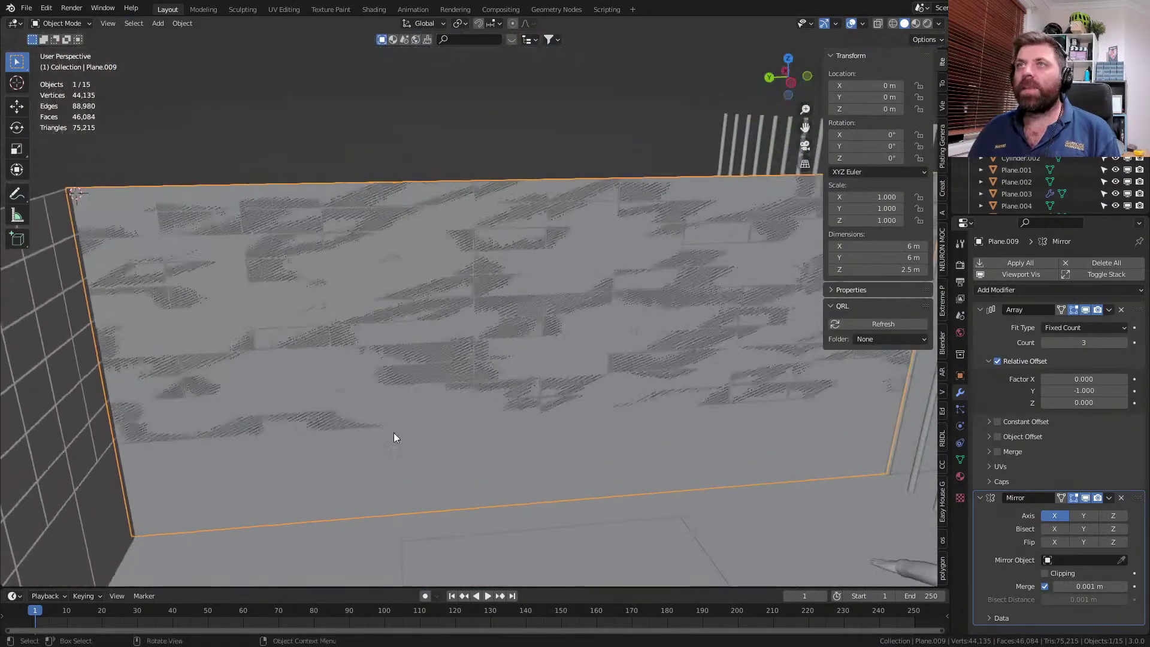
- Switch to wireframe display at the wall's end by the bars and select the panel of separated box faces
{"action": "middle_click_drag", "start_coordinate": [634, 333], "coordinate": [578, 331]}
{"action": "scroll", "coordinate": [578, 331], "scroll_direction": "down", "scroll_amount": 4}
{"action": "middle_click_drag", "start_coordinate": [746, 354], "coordinate": [433, 383], "text": "shift"}
{"action": "scroll", "coordinate": [511, 308], "scroll_direction": "up", "scroll_amount": 2}
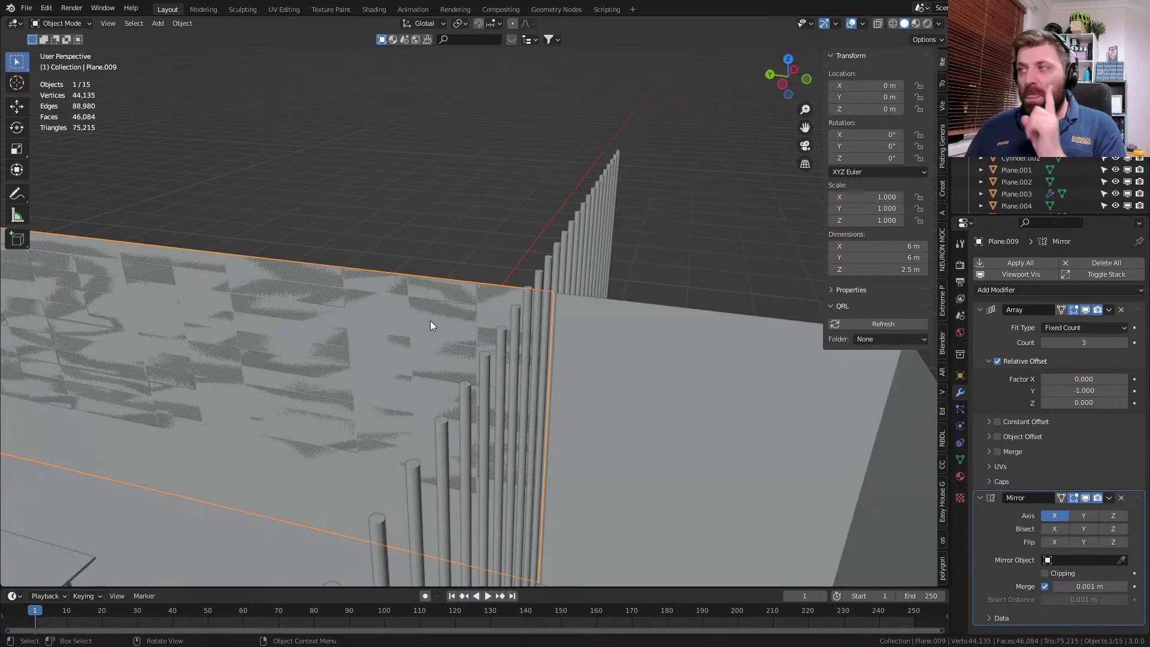
{"action": "scroll", "coordinate": [304, 315], "scroll_direction": "up", "scroll_amount": 1}
{"action": "middle_click_drag", "start_coordinate": [303, 315], "coordinate": [233, 343], "text": "shift"}
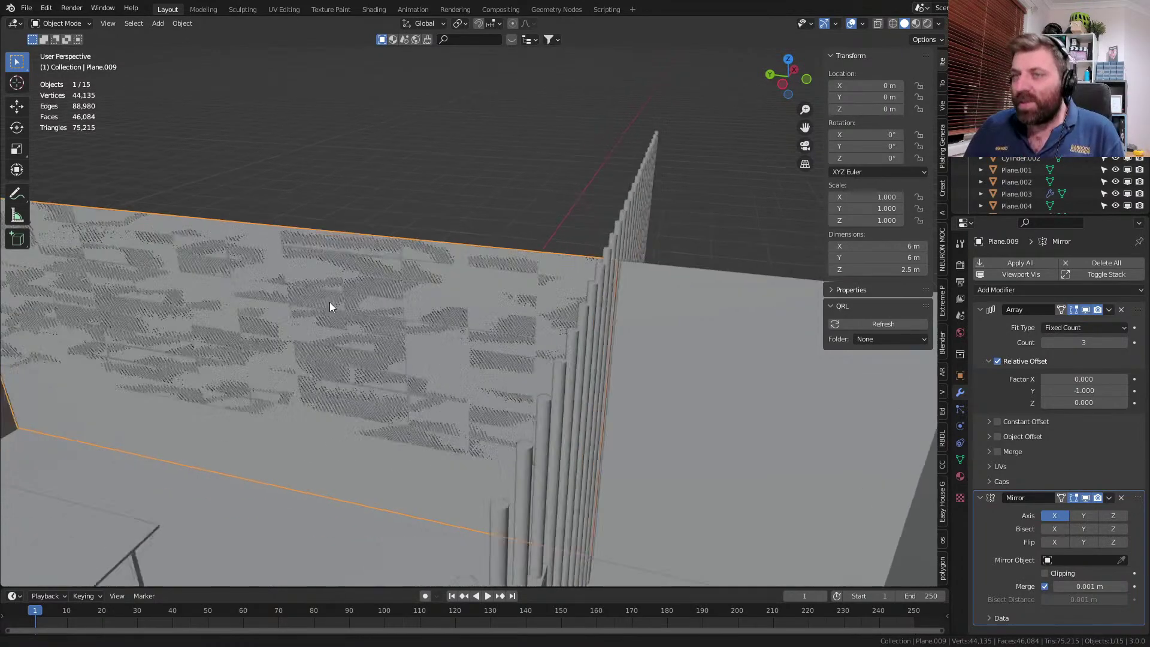
{"action": "scroll", "coordinate": [666, 351], "scroll_direction": "up", "scroll_amount": 5}
{"action": "middle_click_drag", "start_coordinate": [666, 351], "coordinate": [543, 348], "text": "shift"}
{"action": "key", "text": "z"}
{"action": "left_click", "coordinate": [417, 325]}
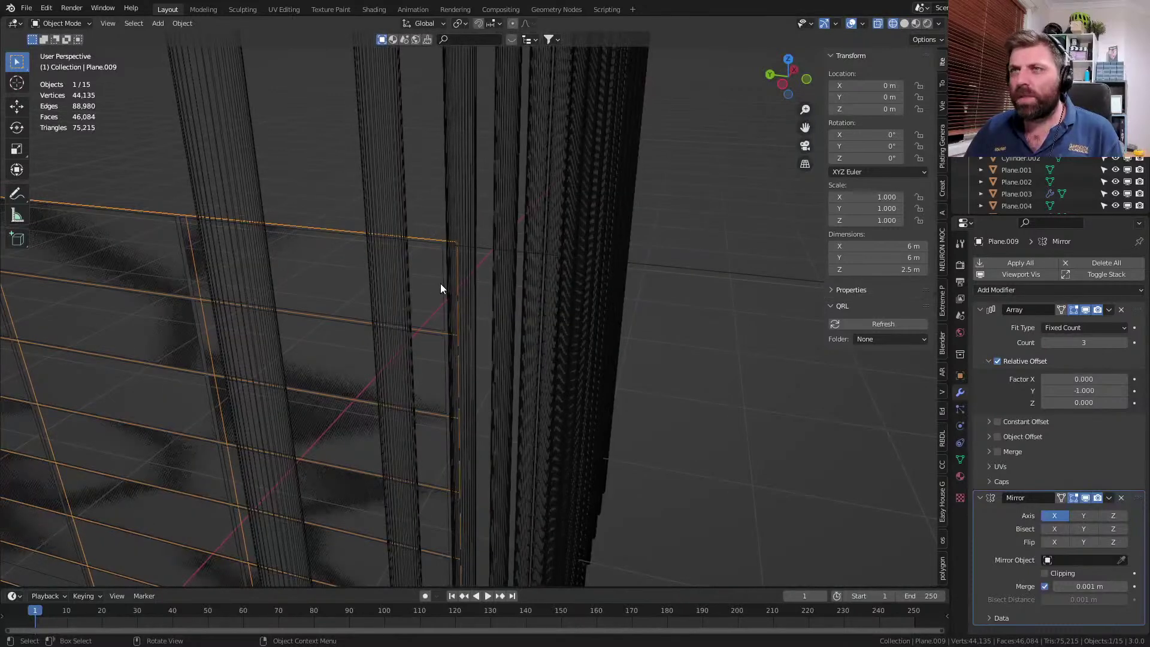
{"action": "left_click", "coordinate": [441, 253]}
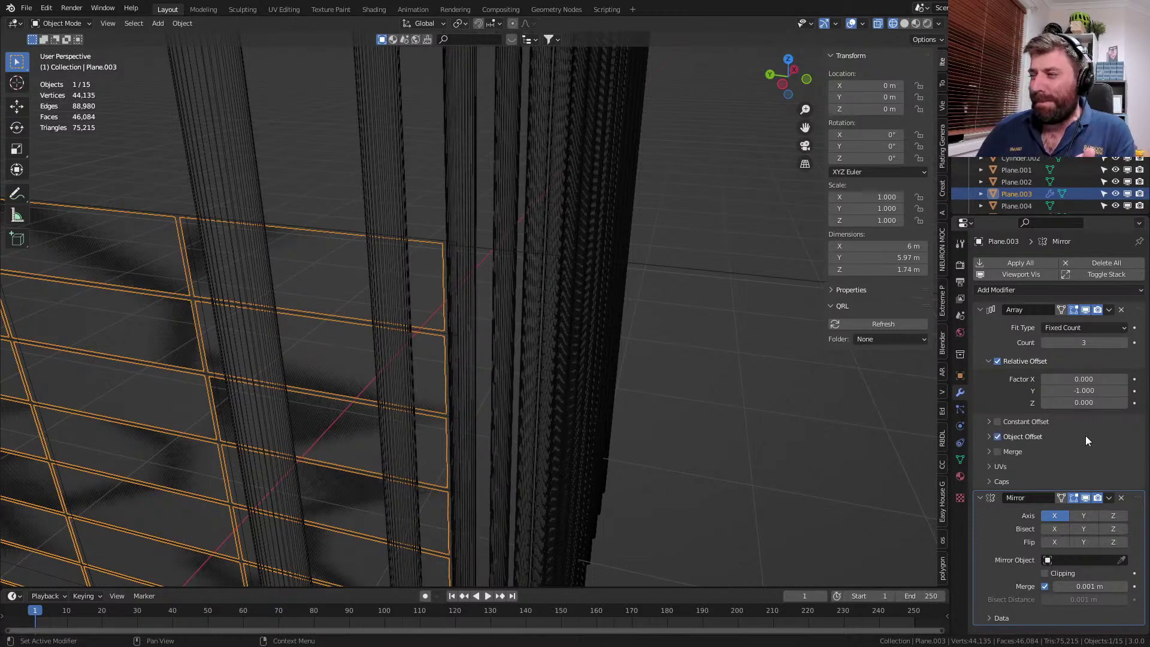
- Try the Array modifier's Object Offset with Plane.009 as the offset object, clearing the object again
{"action": "left_click", "coordinate": [993, 437]}
{"action": "left_click", "coordinate": [1122, 455]}
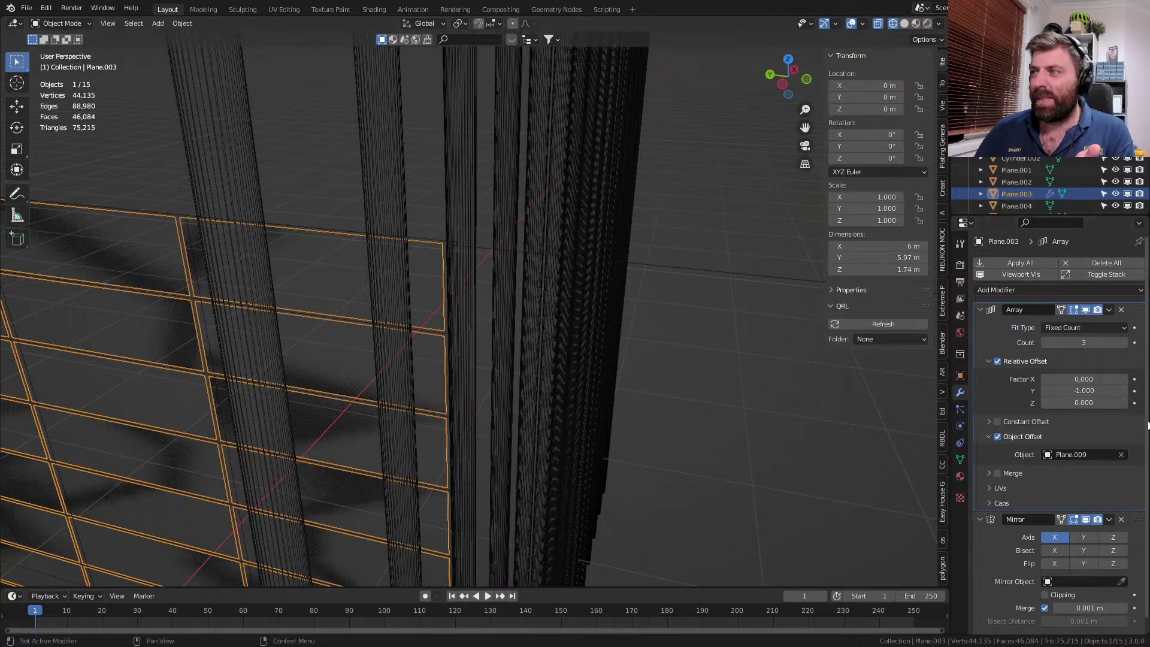
{"action": "left_click", "coordinate": [1121, 455]}
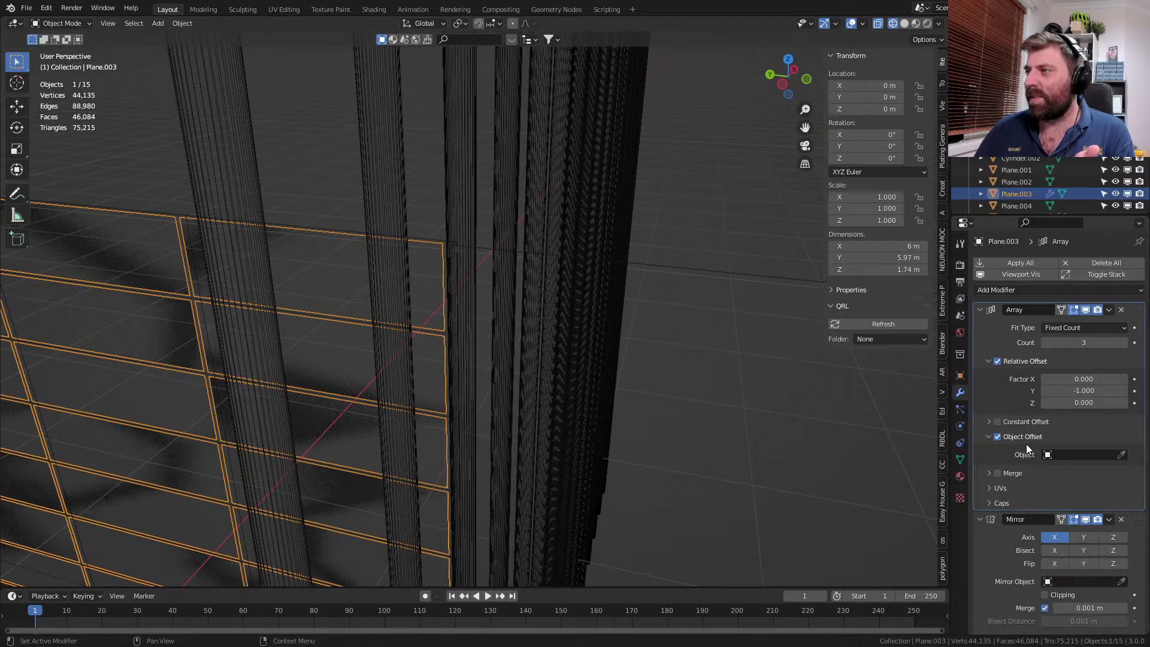
- Expand all the Array modifier's option sections and turn off Object Offset
{"action": "left_click", "coordinate": [990, 438]}
{"action": "left_click", "coordinate": [990, 482]}
{"action": "left_click", "coordinate": [990, 468]}
{"action": "left_click", "coordinate": [989, 452]}
{"action": "left_click", "coordinate": [990, 437]}
{"action": "left_click", "coordinate": [989, 422]}
{"action": "left_click", "coordinate": [1122, 500]}
{"action": "left_click", "coordinate": [357, 228]}
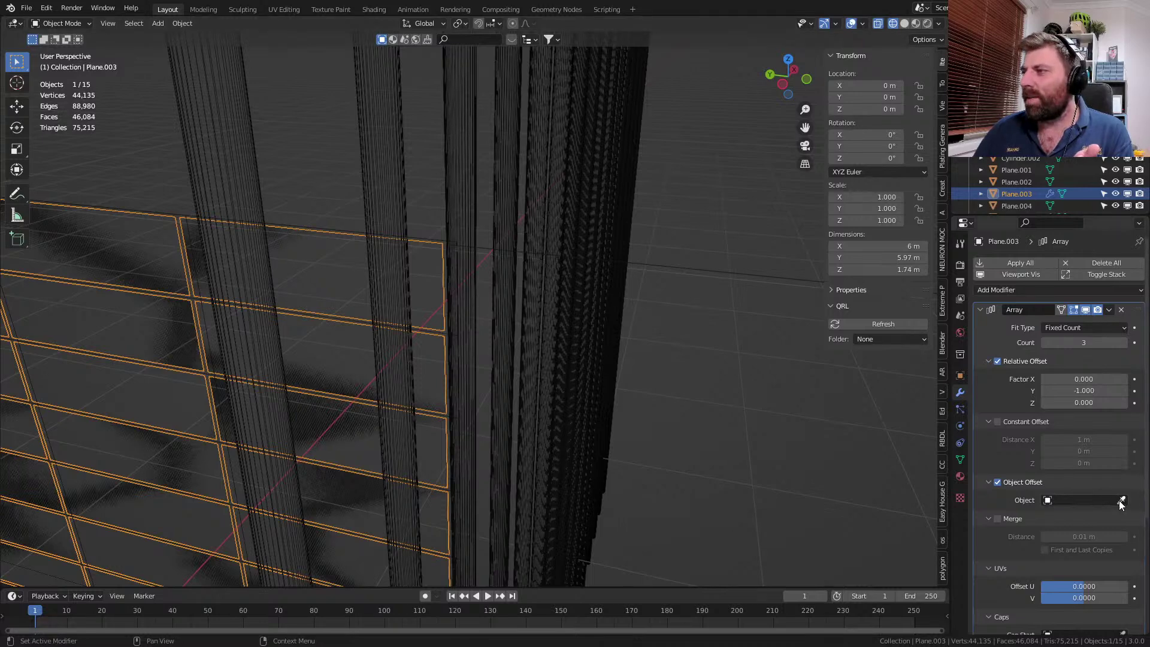
{"action": "scroll", "coordinate": [1018, 455], "scroll_direction": "down", "scroll_amount": 2}
{"action": "left_click", "coordinate": [999, 435]}
- Try the Array modifier's Merge option and Fit Length type, returning the fit type to Fixed Count
{"action": "scroll", "coordinate": [1012, 451], "scroll_direction": "down", "scroll_amount": 2}
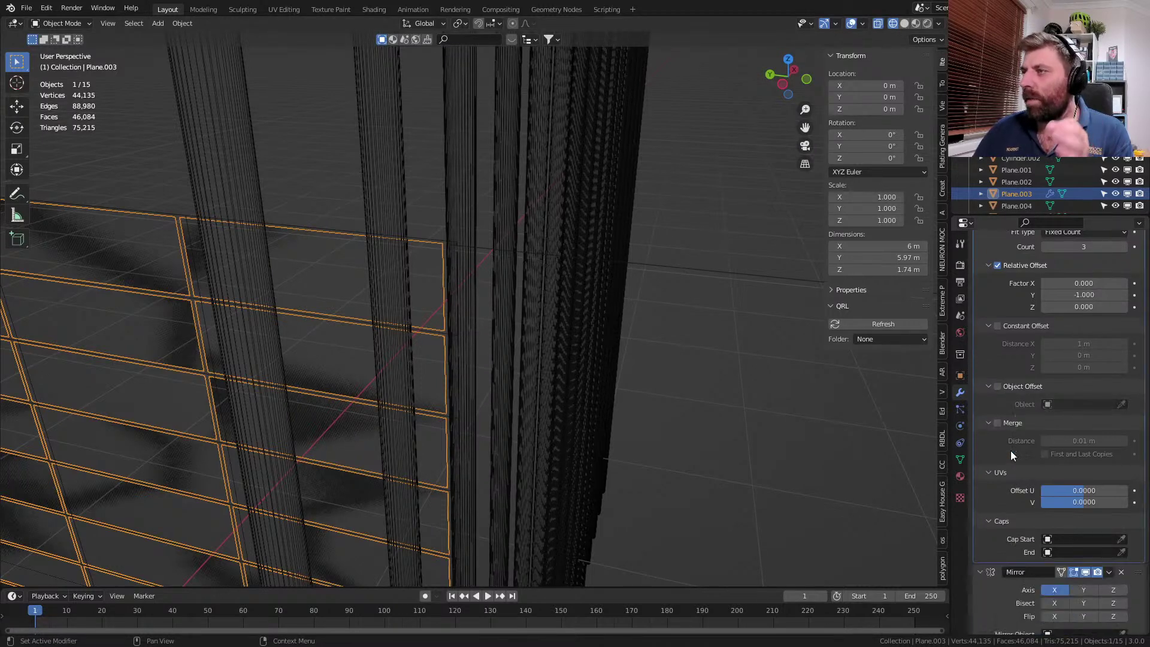
{"action": "left_click", "coordinate": [998, 424]}
{"action": "left_click", "coordinate": [998, 423]}
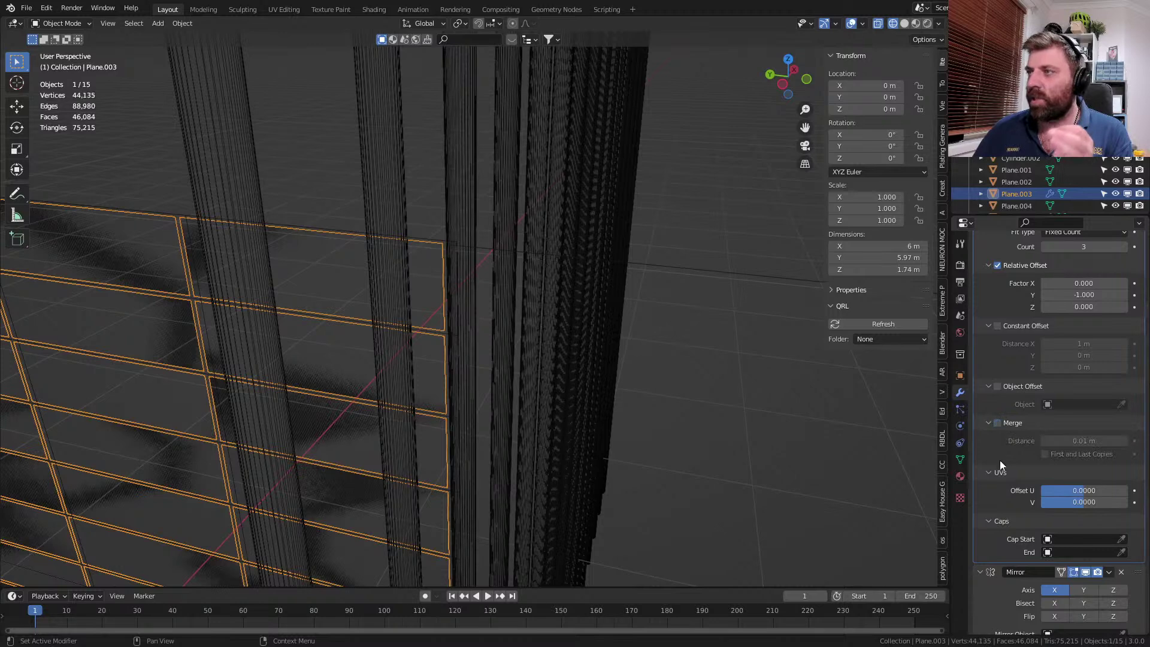
{"action": "scroll", "coordinate": [1000, 458], "scroll_direction": "down", "scroll_amount": 2}
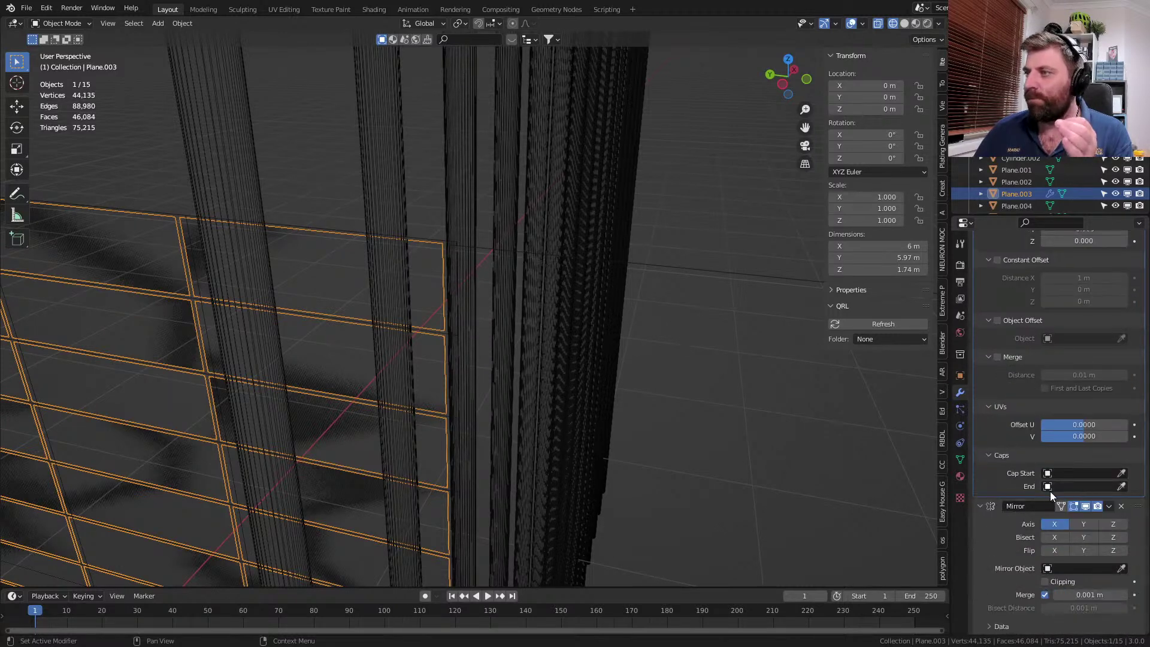
{"action": "scroll", "coordinate": [1043, 491], "scroll_direction": "up", "scroll_amount": 4}
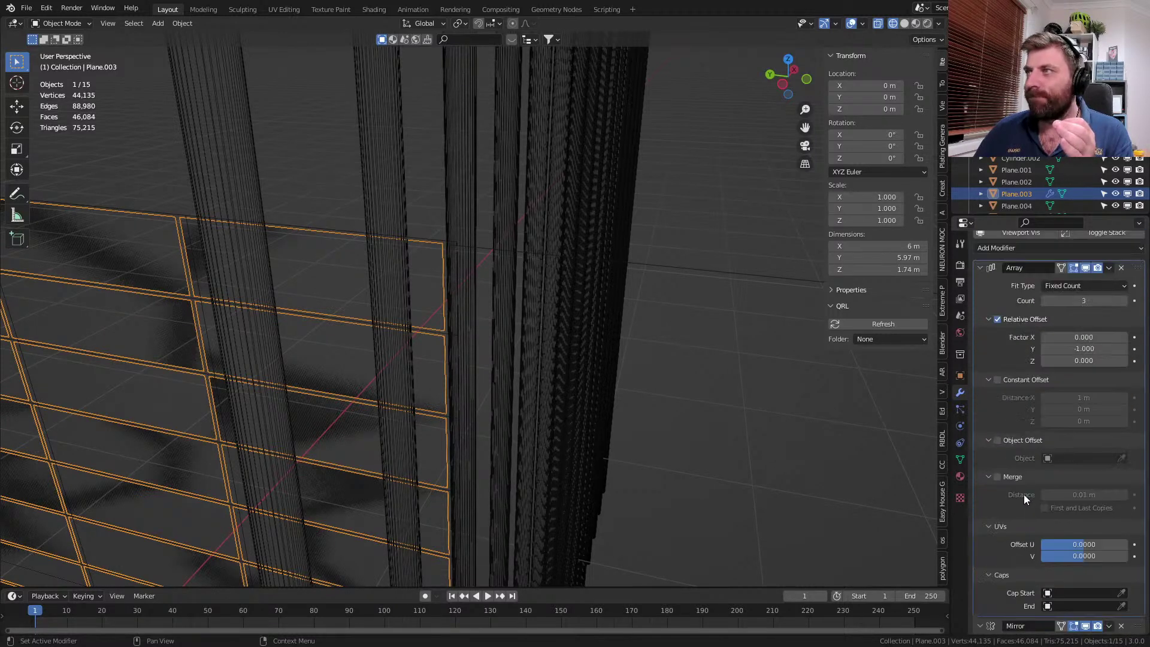
{"action": "left_click", "coordinate": [1060, 286]}
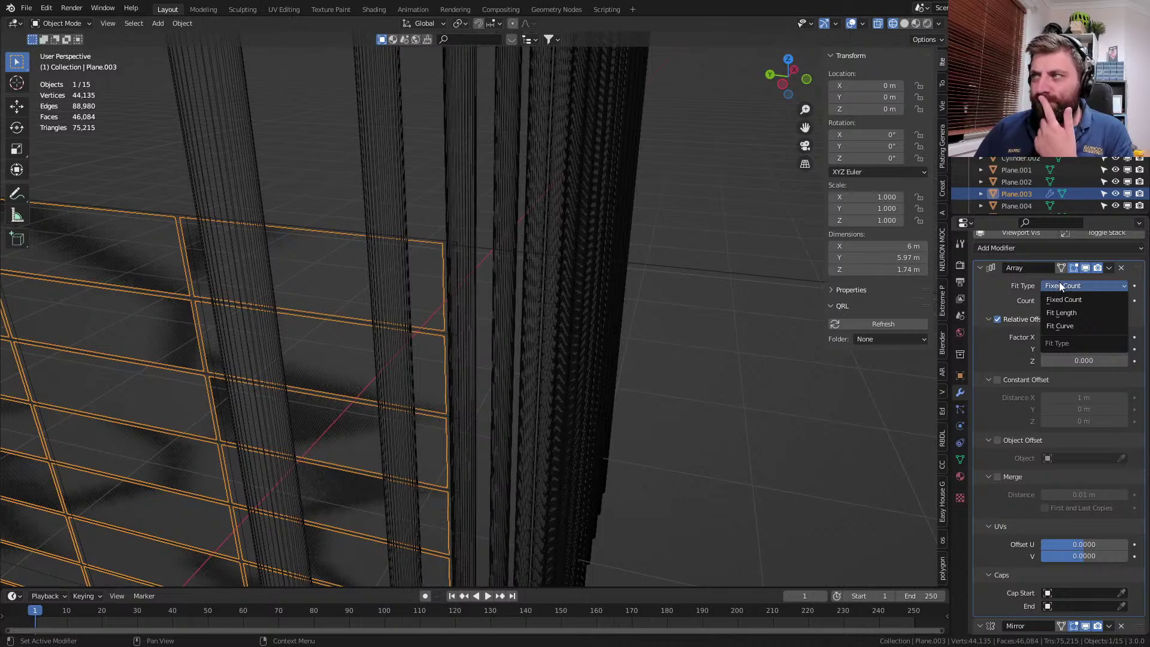
{"action": "left_click", "coordinate": [1064, 312]}
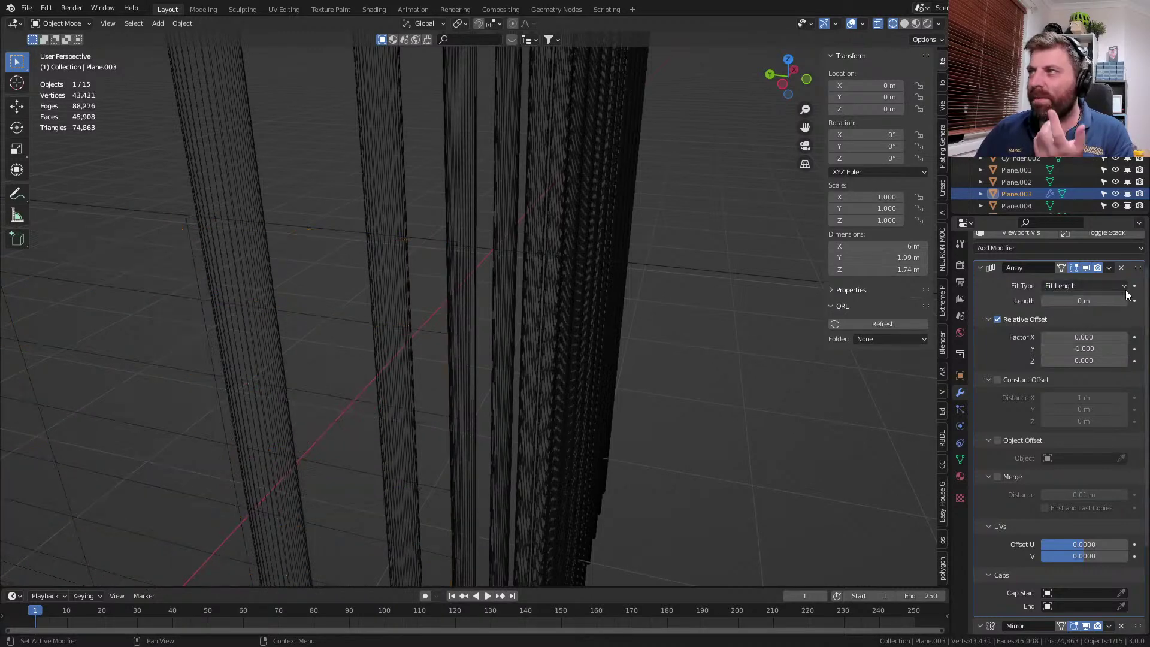
{"action": "left_click", "coordinate": [1125, 288]}
{"action": "left_click", "coordinate": [1078, 299]}
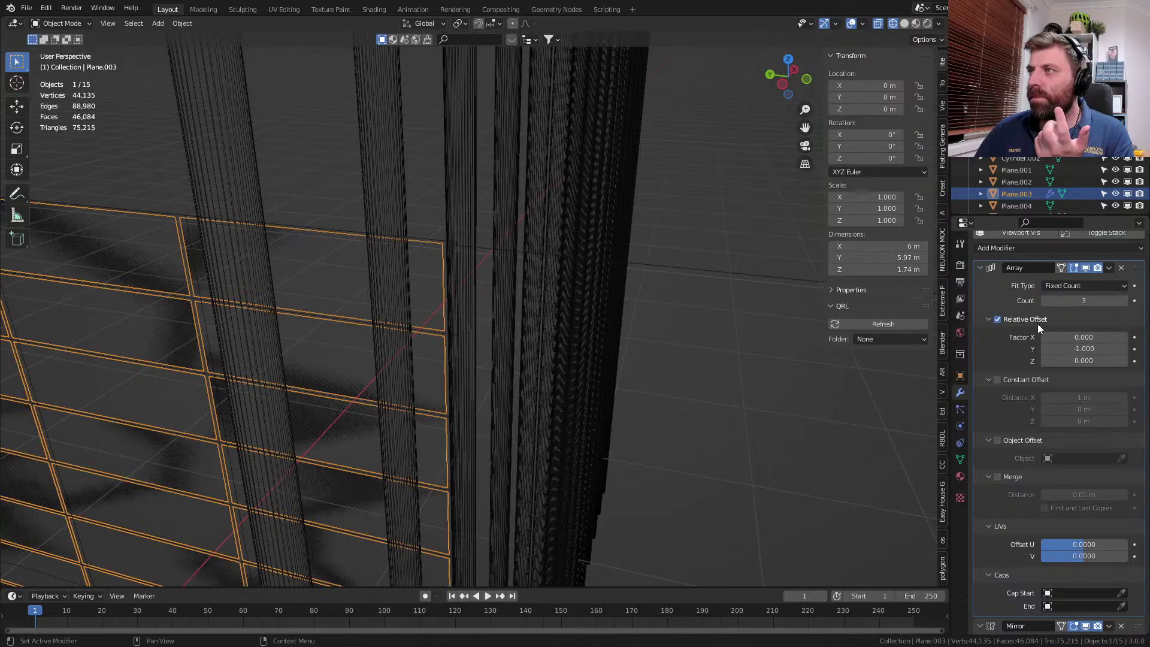
- Check the panel's ends against the full wall and undo the changes to the Array modifier's options
{"action": "scroll", "coordinate": [549, 358], "scroll_direction": "down", "scroll_amount": 6}
{"action": "middle_click_drag", "start_coordinate": [150, 319], "coordinate": [306, 303]}
{"action": "scroll", "coordinate": [548, 398], "scroll_direction": "up", "scroll_amount": 8}
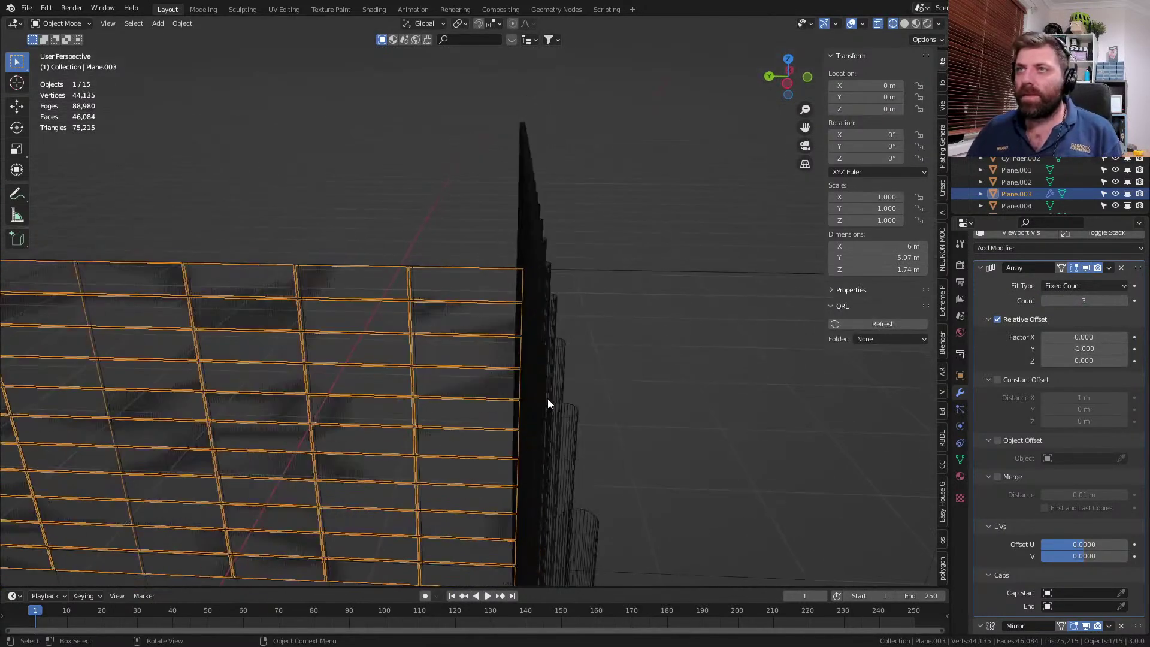
{"action": "scroll", "coordinate": [160, 269], "scroll_direction": "down", "scroll_amount": 6}
{"action": "middle_click_drag", "start_coordinate": [158, 270], "coordinate": [577, 280]}
{"action": "key", "text": "ctrl+z"}
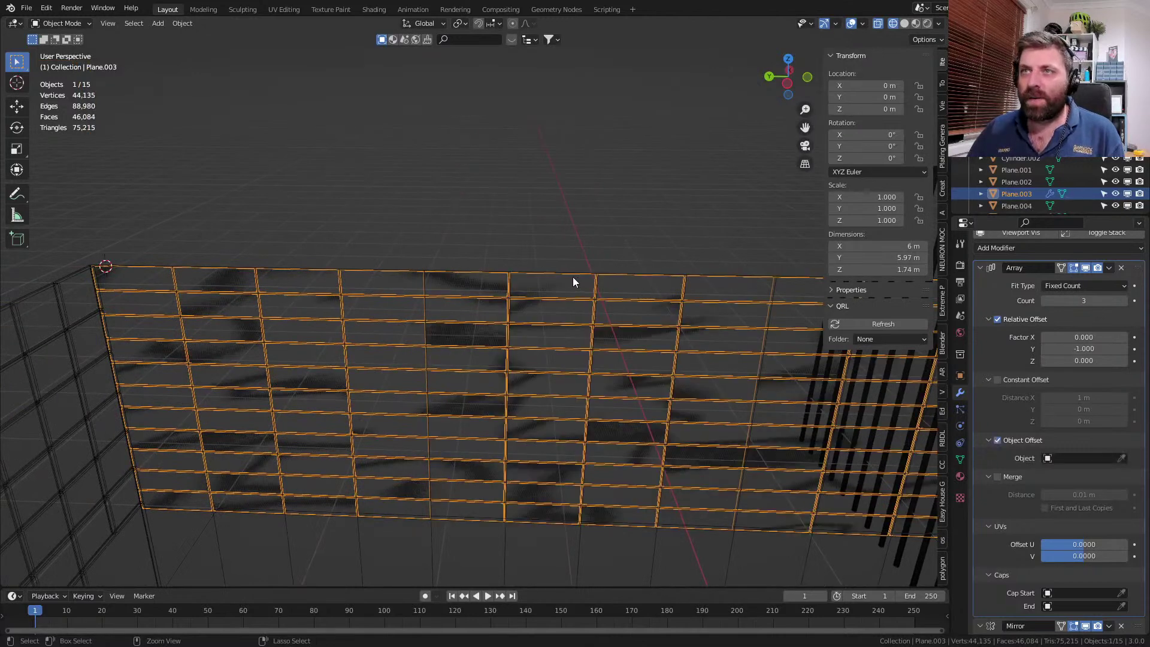
{"action": "key", "text": "ctrl+z"}
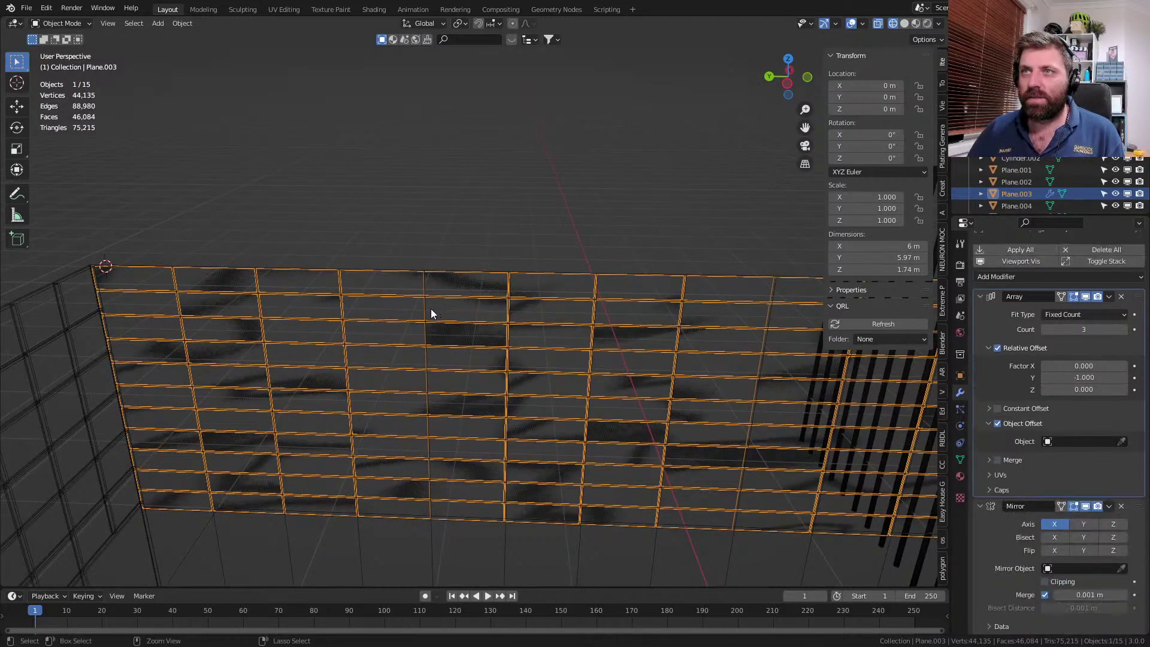
{"action": "key", "text": "ctrl+z"}
{"action": "key", "text": "ctrl+z"}
{"action": "key", "text": "ctrl+z"}
- Undo the unhiding of the wall copy and the deletion of the faces around the inset boxes
{"action": "scroll", "coordinate": [390, 318], "scroll_direction": "up", "scroll_amount": 5}
{"action": "middle_click_drag", "start_coordinate": [305, 327], "coordinate": [522, 339], "text": "shift"}
{"action": "scroll", "coordinate": [523, 339], "scroll_direction": "up", "scroll_amount": 6}
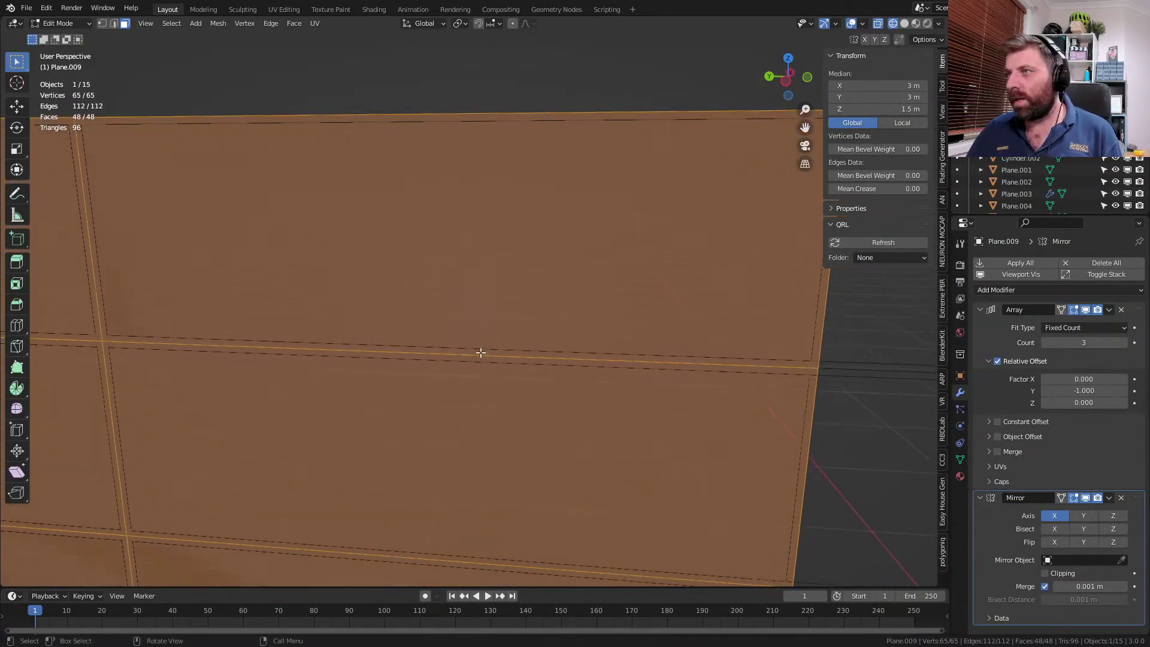
{"action": "key", "text": "ctrl+z"}
{"action": "key", "text": "ctrl+z"}
{"action": "key", "text": "ctrl+z"}
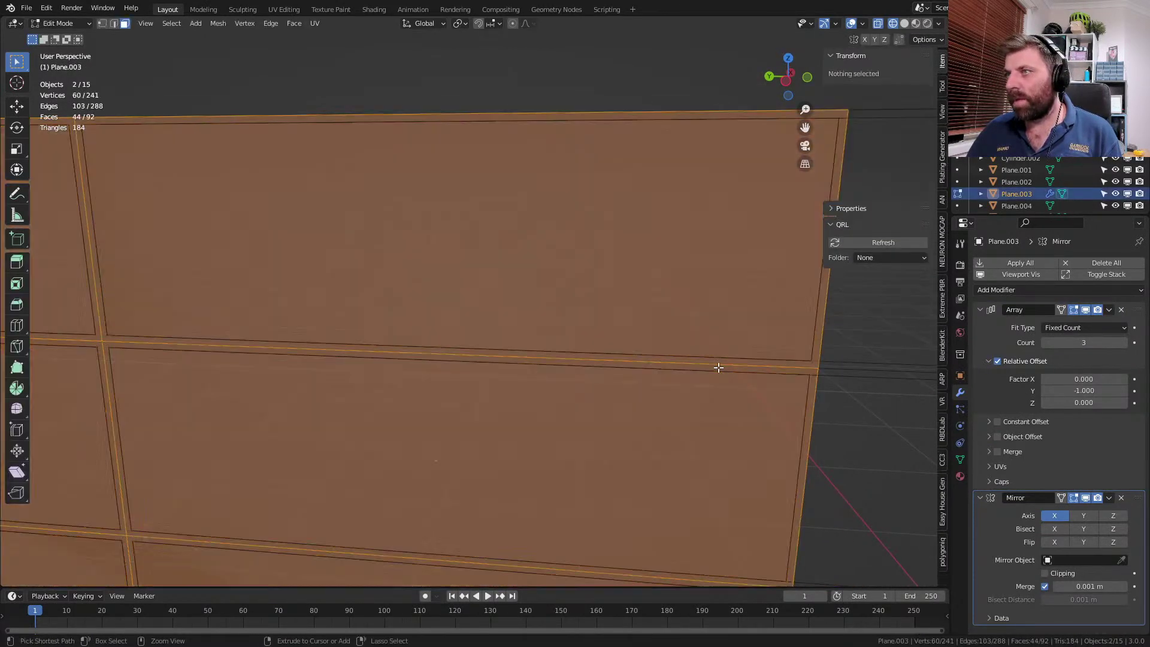
{"action": "key", "text": "ctrl+z"}
{"action": "key", "text": "ctrl+z"}
{"action": "key", "text": "ctrl+z"}
{"action": "scroll", "coordinate": [713, 369], "scroll_direction": "down", "scroll_amount": 7}
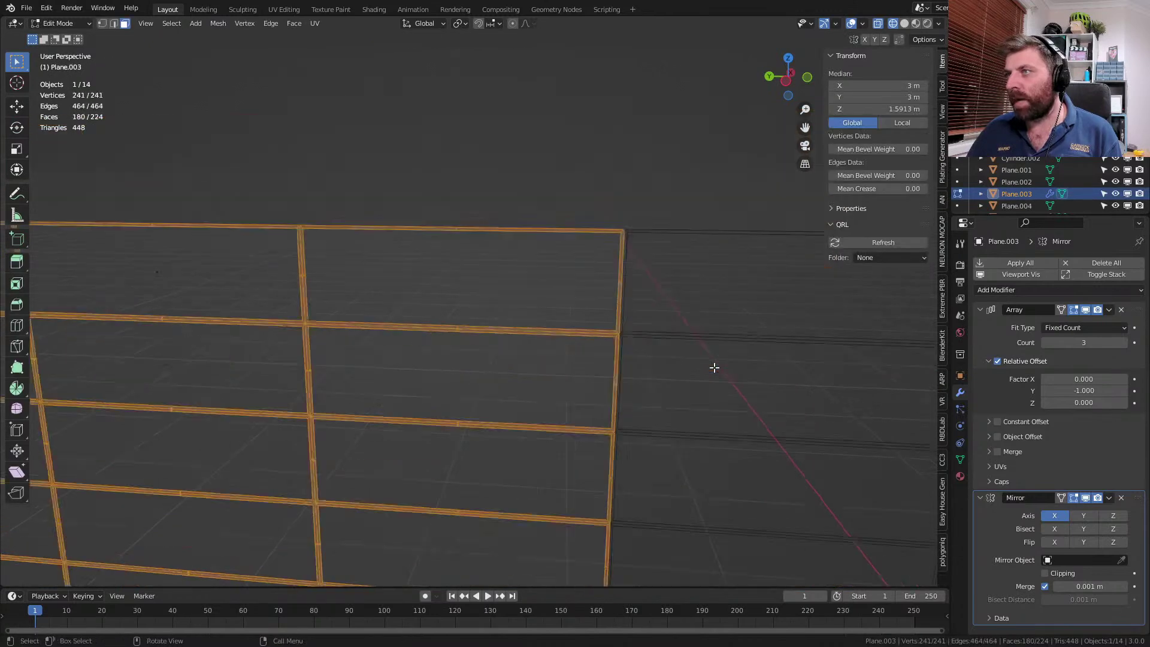
{"action": "scroll", "coordinate": [533, 349], "scroll_direction": "up", "scroll_amount": 2}
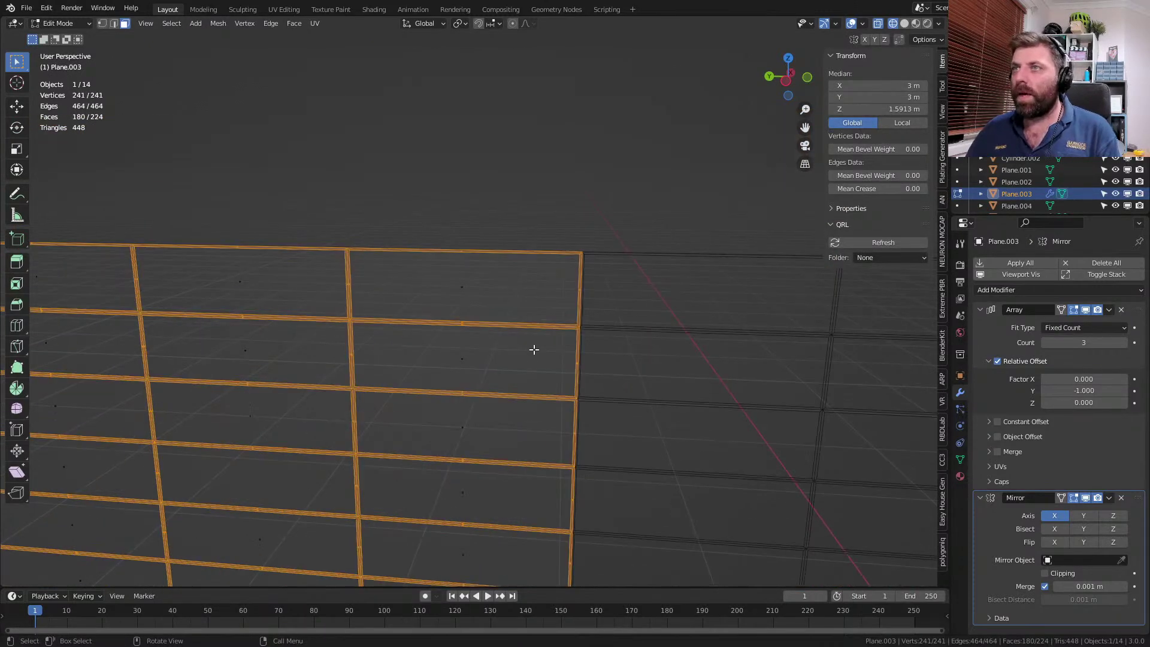
- Select the wall panel's four outer top edges and extrude them straight up about 0.34 m
{"action": "key", "text": "2"}
{"action": "left_click", "coordinate": [354, 248], "text": "shift"}
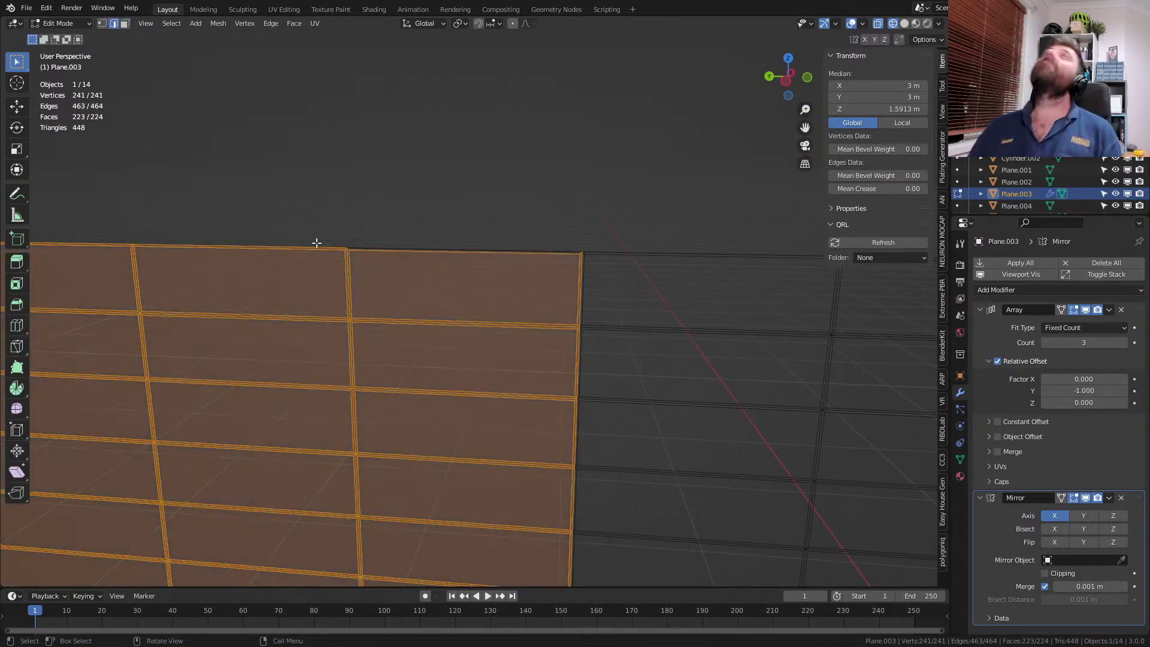
{"action": "key", "text": "ctrl+z"}
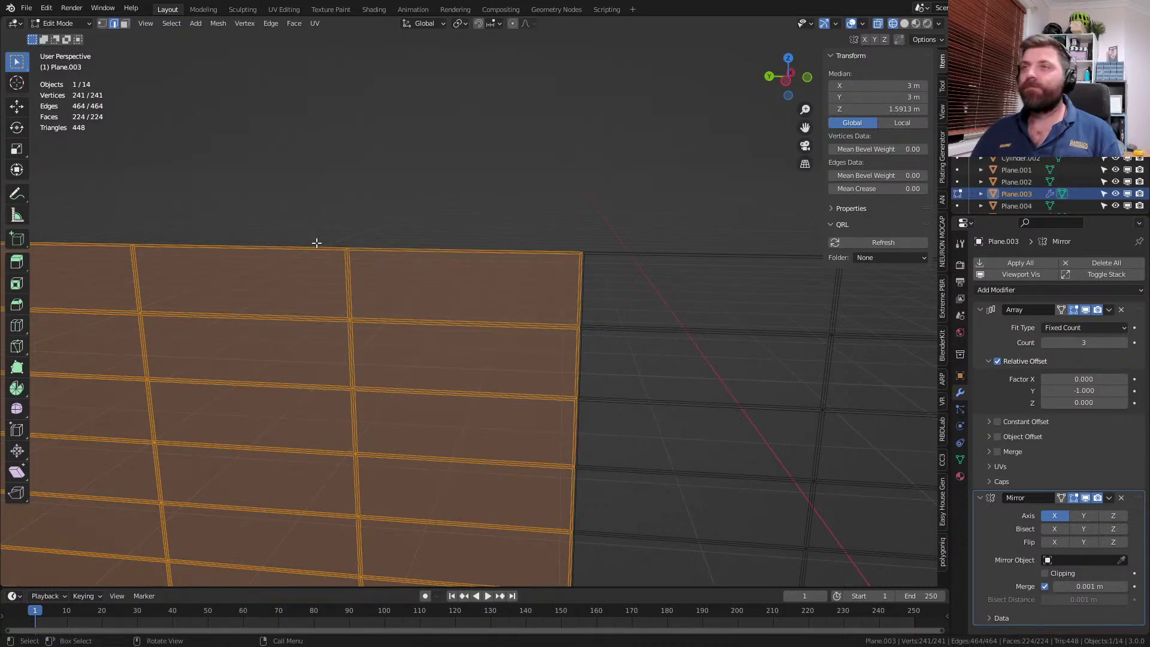
{"action": "left_click", "coordinate": [443, 242], "text": "alt"}
{"action": "scroll", "coordinate": [499, 330], "scroll_direction": "up", "scroll_amount": 1}
{"action": "left_click", "coordinate": [452, 203]}
{"action": "middle_click_drag", "start_coordinate": [212, 211], "coordinate": [437, 249], "text": "shift"}
{"action": "left_click", "coordinate": [435, 248], "text": "shift"}
{"action": "left_click", "coordinate": [257, 243], "text": "shift"}
{"action": "left_click", "coordinate": [47, 246], "text": "shift"}
{"action": "middle_click_drag", "start_coordinate": [83, 259], "coordinate": [441, 324]}
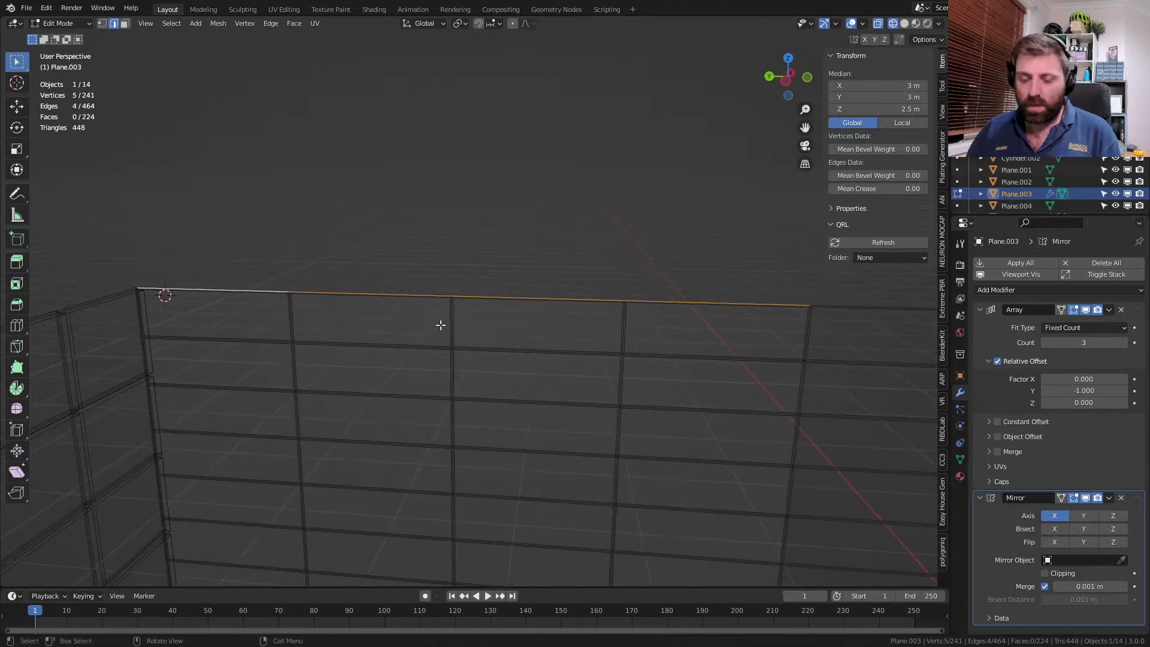
{"action": "key", "text": "e"}
{"action": "left_click", "coordinate": [442, 221]}
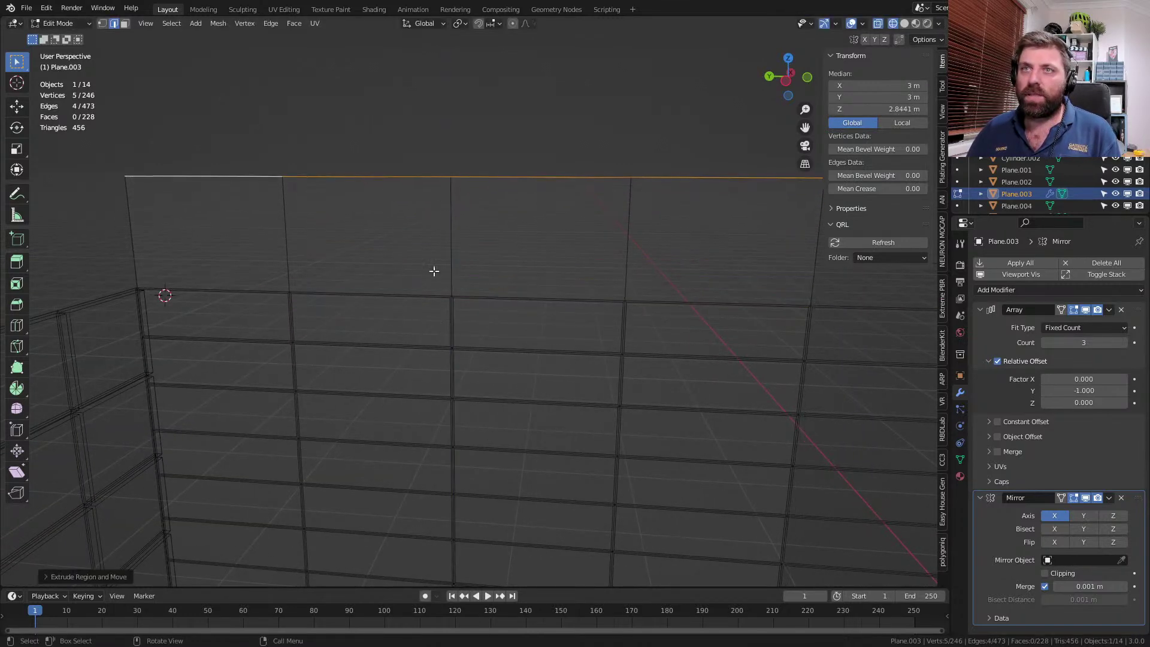
- Select all box faces of the wall panel by matching area and delete them, leaving only the grid frame
{"action": "scroll", "coordinate": [428, 388], "scroll_direction": "up", "scroll_amount": 2}
{"action": "key", "text": "3"}
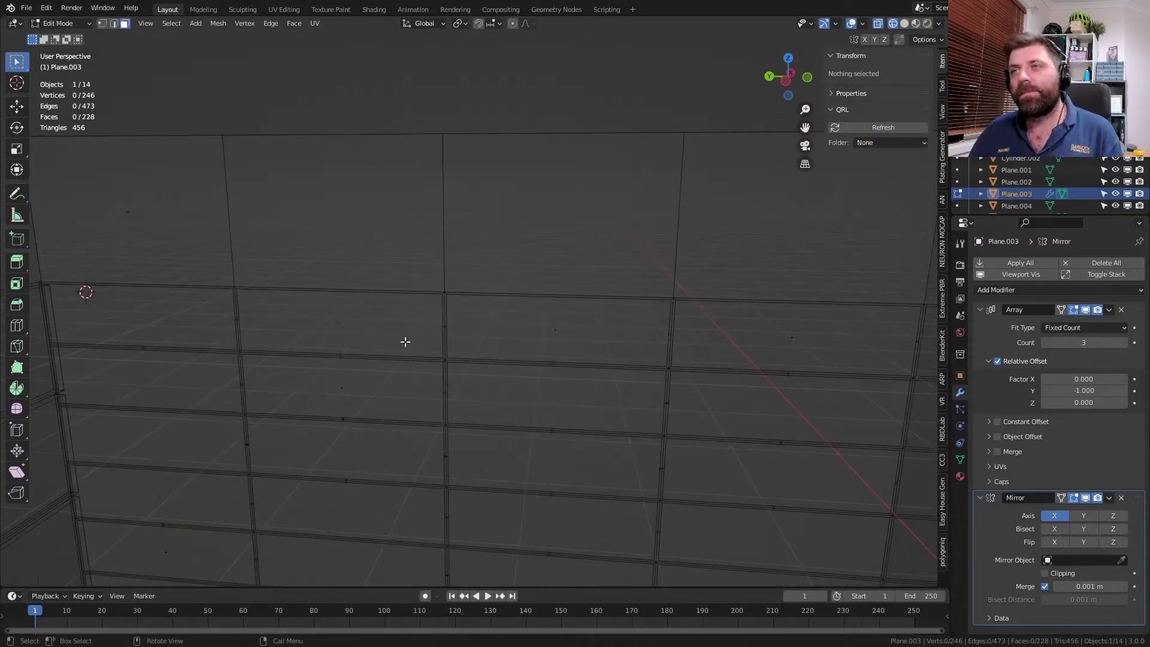
{"action": "left_click", "coordinate": [777, 345]}
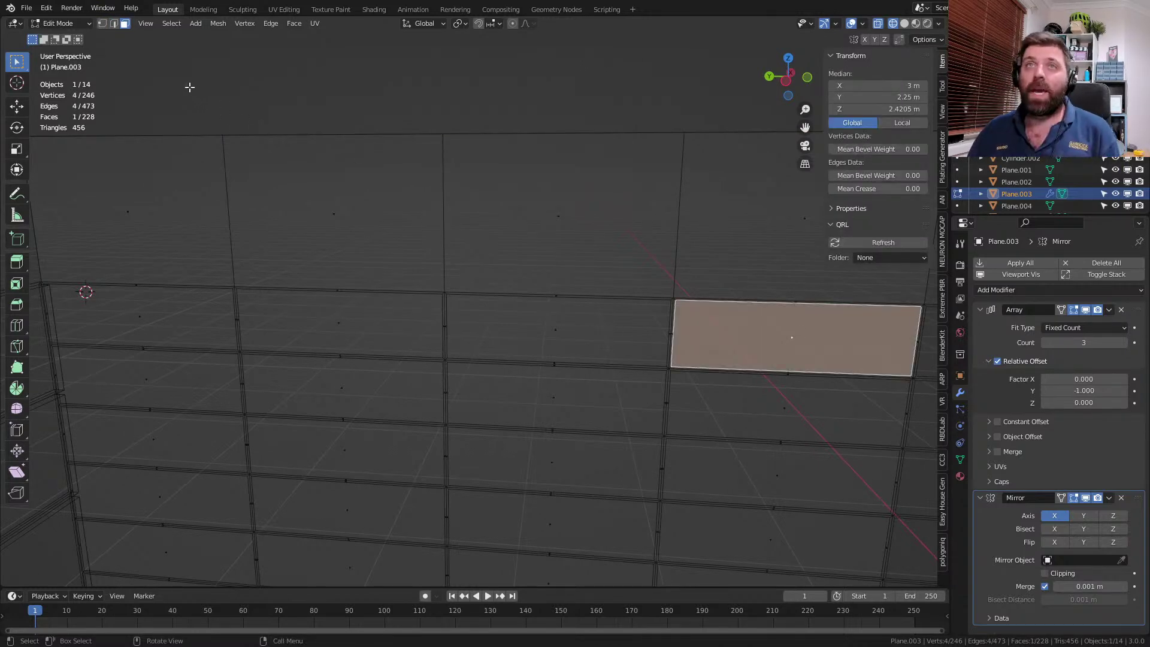
{"action": "left_click", "coordinate": [171, 23]}
{"action": "mouse_move", "coordinate": [271, 166]}
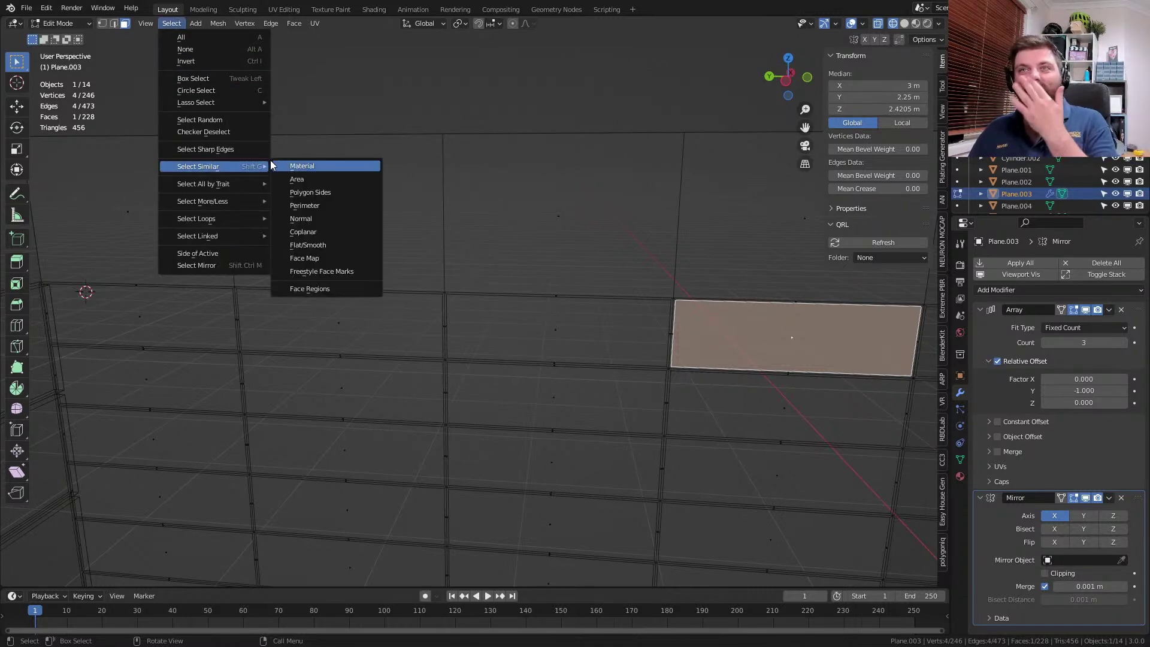
{"action": "left_click", "coordinate": [297, 180]}
{"action": "key", "text": "KP_Decimal"}
{"action": "key", "text": "x"}
{"action": "left_click", "coordinate": [481, 379]}
- Extrude all remaining faces of the grid frame slightly into the room to give it thickness
{"action": "middle_click_drag", "start_coordinate": [493, 393], "coordinate": [501, 424]}
{"action": "key", "text": "Tab"}
{"action": "key", "text": "Tab"}
{"action": "key", "text": "a"}
{"action": "middle_click_drag", "start_coordinate": [488, 362], "coordinate": [470, 345]}
{"action": "scroll", "coordinate": [476, 401], "scroll_direction": "up", "scroll_amount": 6}
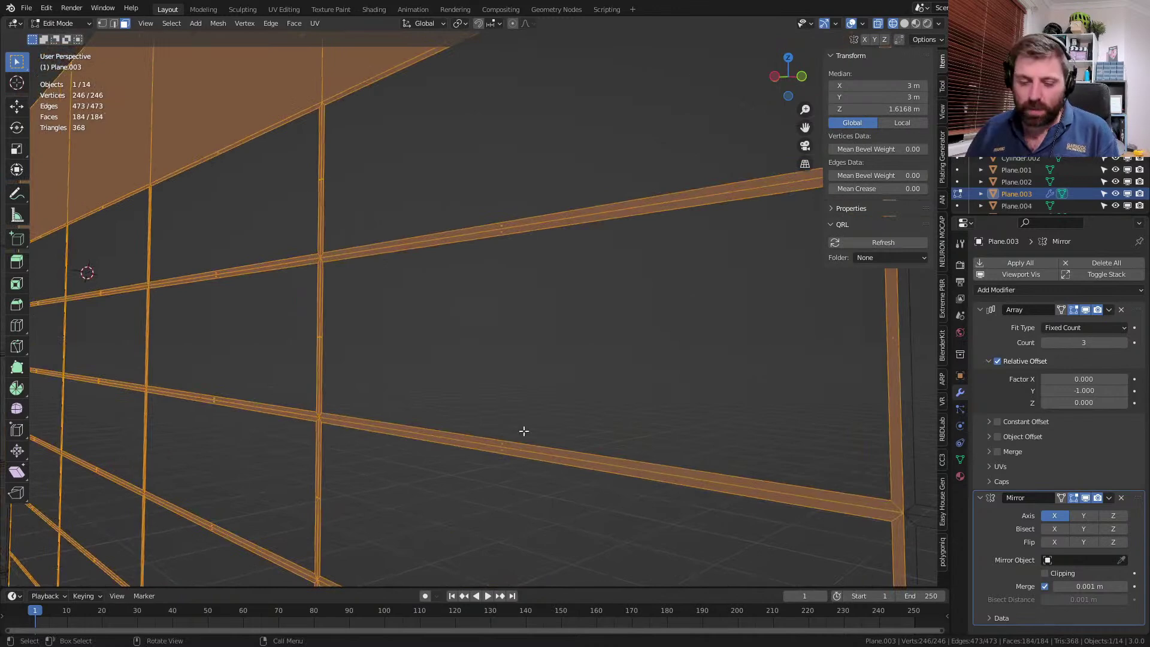
{"action": "key", "text": "e"}
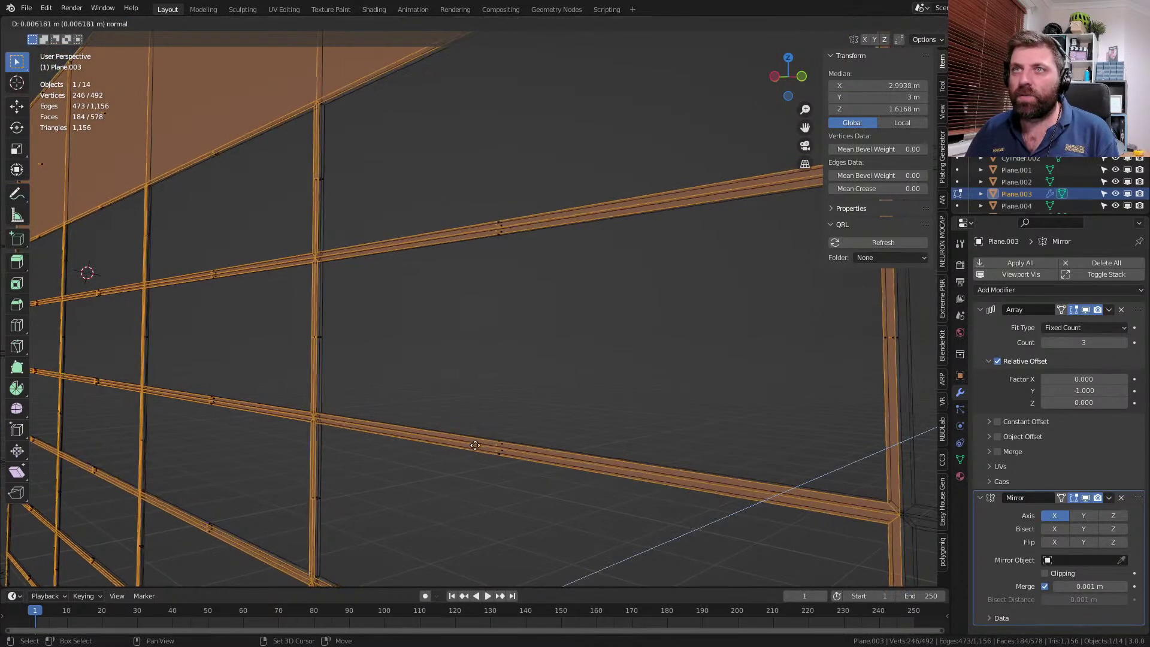
{"action": "left_click", "coordinate": [410, 457]}
- Select the entire grid frame in solid shading and move it outward along X by about 0.007 m
{"action": "key", "text": "a"}
{"action": "middle_click_drag", "start_coordinate": [410, 458], "coordinate": [657, 446]}
{"action": "scroll", "coordinate": [341, 497], "scroll_direction": "down", "scroll_amount": 3}
{"action": "key", "text": "KP_7"}
{"action": "scroll", "coordinate": [301, 485], "scroll_direction": "down", "scroll_amount": 2}
{"action": "scroll", "coordinate": [656, 446], "scroll_direction": "up", "scroll_amount": 3}
{"action": "mouse_move", "coordinate": [603, 411]}
{"action": "middle_mouse_down"}
{"action": "mouse_move", "coordinate": [655, 326]}
{"action": "mouse_move", "coordinate": [635, 324]}
{"action": "mouse_move", "coordinate": [660, 405]}
{"action": "mouse_move", "coordinate": [560, 356]}
{"action": "middle_mouse_up"}
{"action": "key", "text": "z"}
{"action": "left_click", "coordinate": [670, 325]}
{"action": "key", "text": "g"}
{"action": "key", "text": "x"}
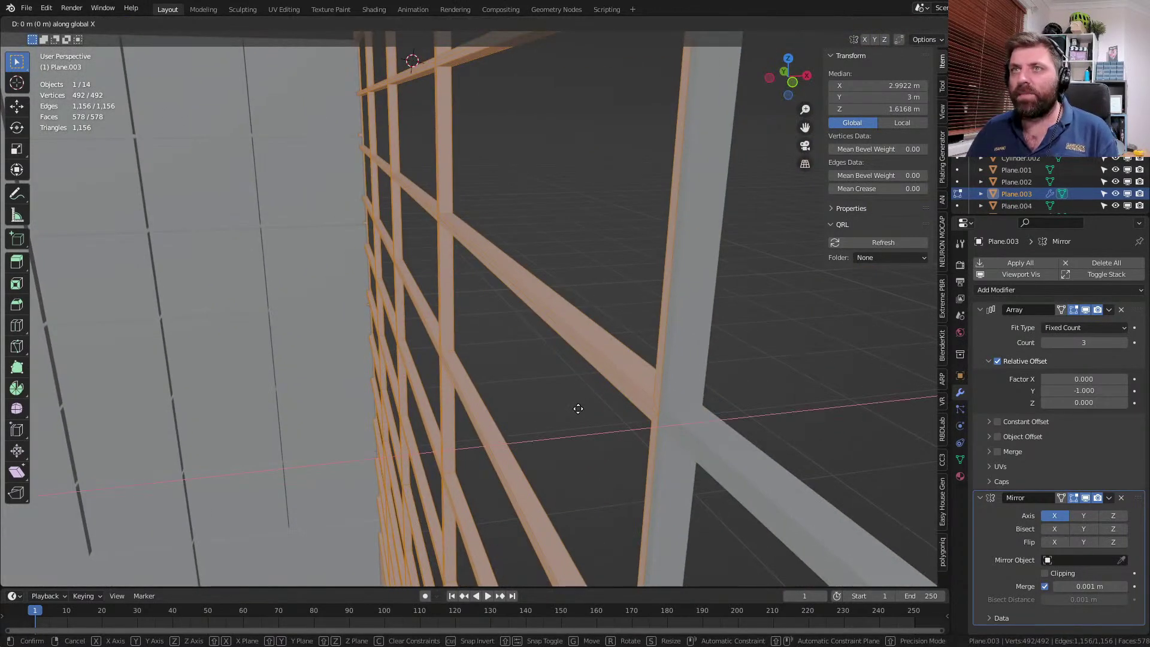
{"action": "left_click", "coordinate": [612, 400]}
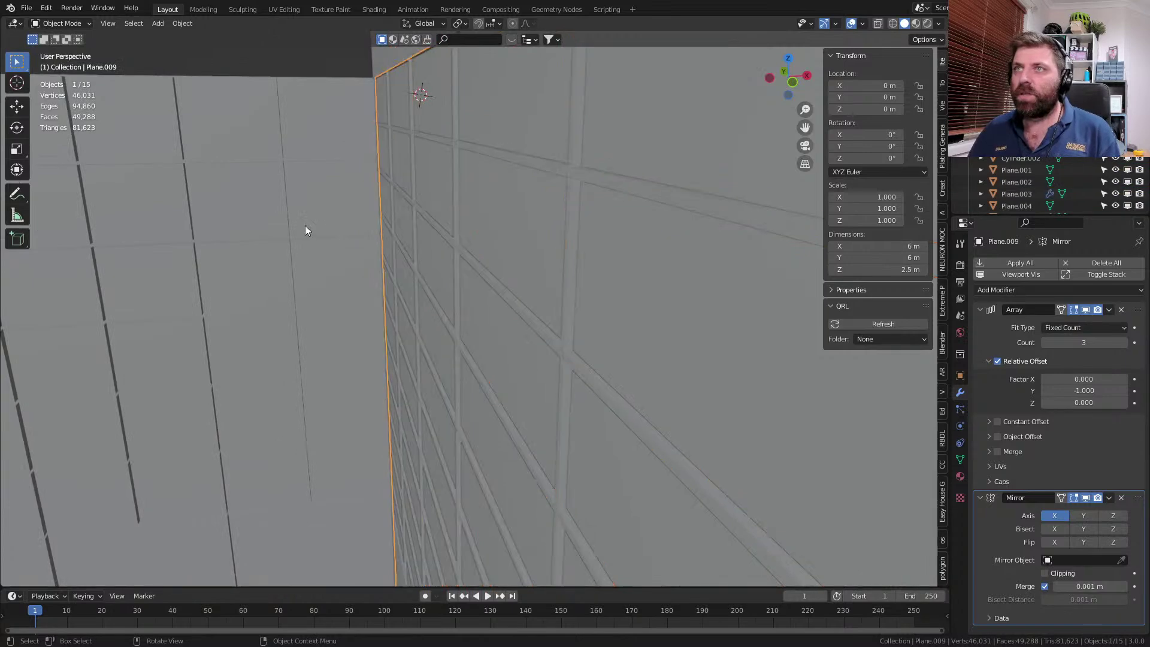
- Inspect how the box panel sits behind the grid frame and check its faces in Edit Mode
{"action": "middle_click_drag", "start_coordinate": [305, 225], "coordinate": [455, 227]}
{"action": "scroll", "coordinate": [455, 226], "scroll_direction": "down", "scroll_amount": 5}
{"action": "left_click", "coordinate": [178, 304]}
{"action": "middle_click_drag", "start_coordinate": [178, 305], "coordinate": [150, 296]}
{"action": "key", "text": "Tab"}
{"action": "scroll", "coordinate": [367, 477], "scroll_direction": "up", "scroll_amount": 3}
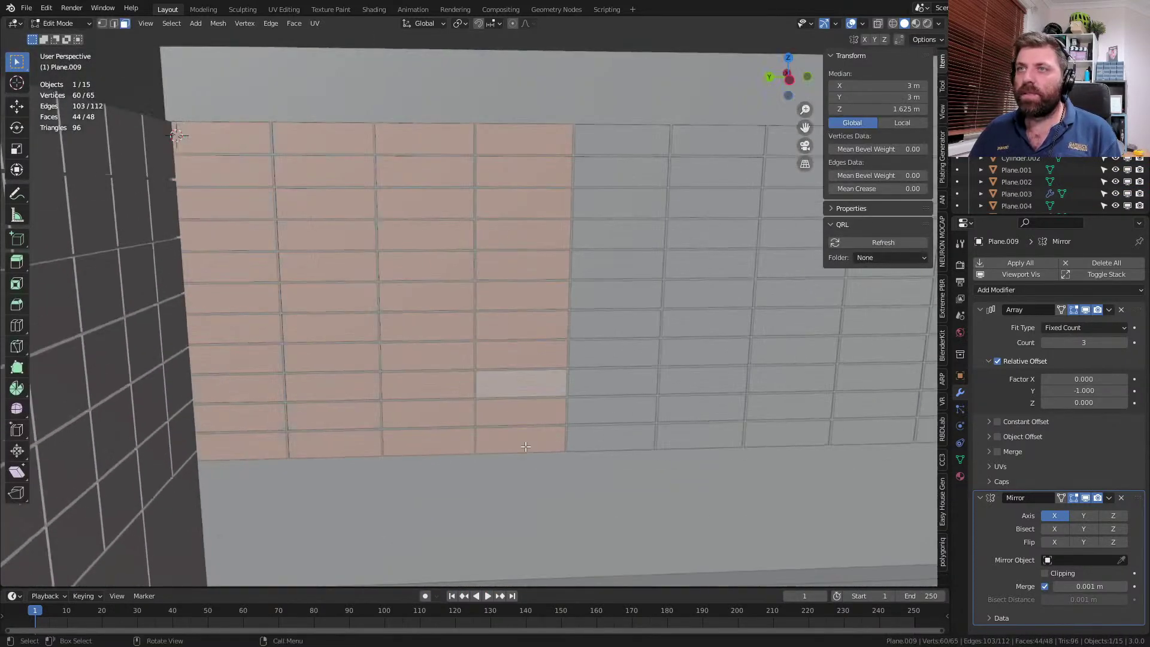
{"action": "key", "text": "Tab"}
{"action": "scroll", "coordinate": [484, 479], "scroll_direction": "down", "scroll_amount": 4}
{"action": "mouse_move", "coordinate": [329, 406]}
{"action": "middle_mouse_down"}
{"action": "mouse_move", "coordinate": [442, 416]}
{"action": "mouse_move", "coordinate": [347, 415]}
{"action": "middle_mouse_up"}
{"action": "scroll", "coordinate": [505, 308], "scroll_direction": "up", "scroll_amount": 5}
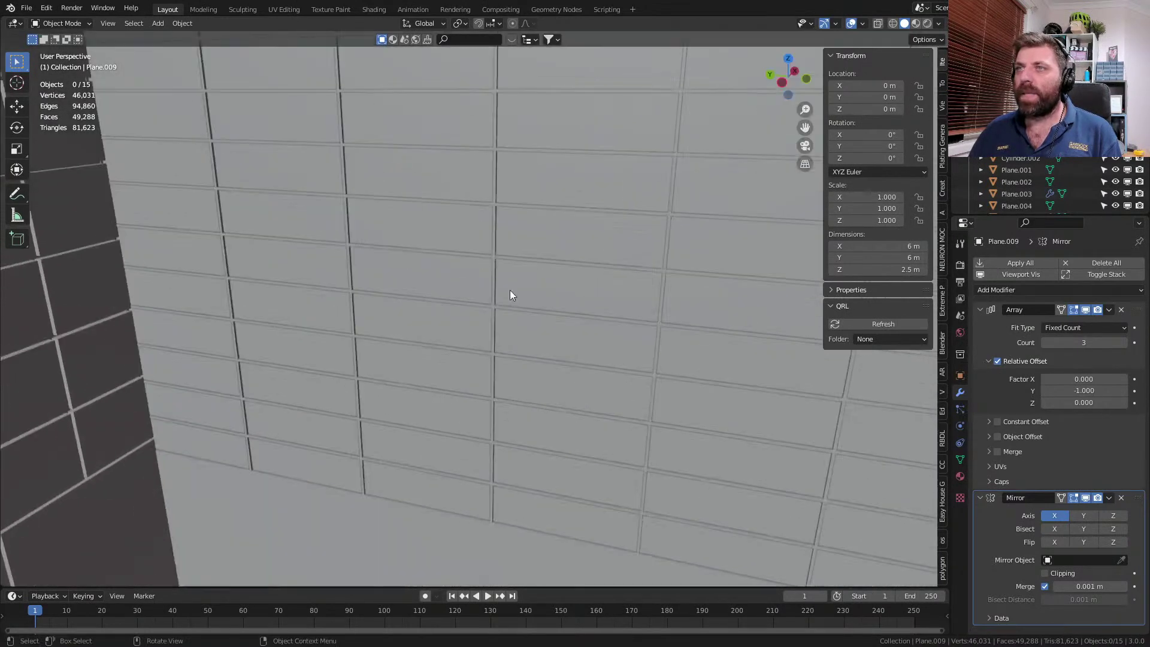
- Add a Bevel modifier to the wall's grid frame with an amount of 0.01 m
{"action": "left_click", "coordinate": [495, 258]}
{"action": "left_click", "coordinate": [1010, 290]}
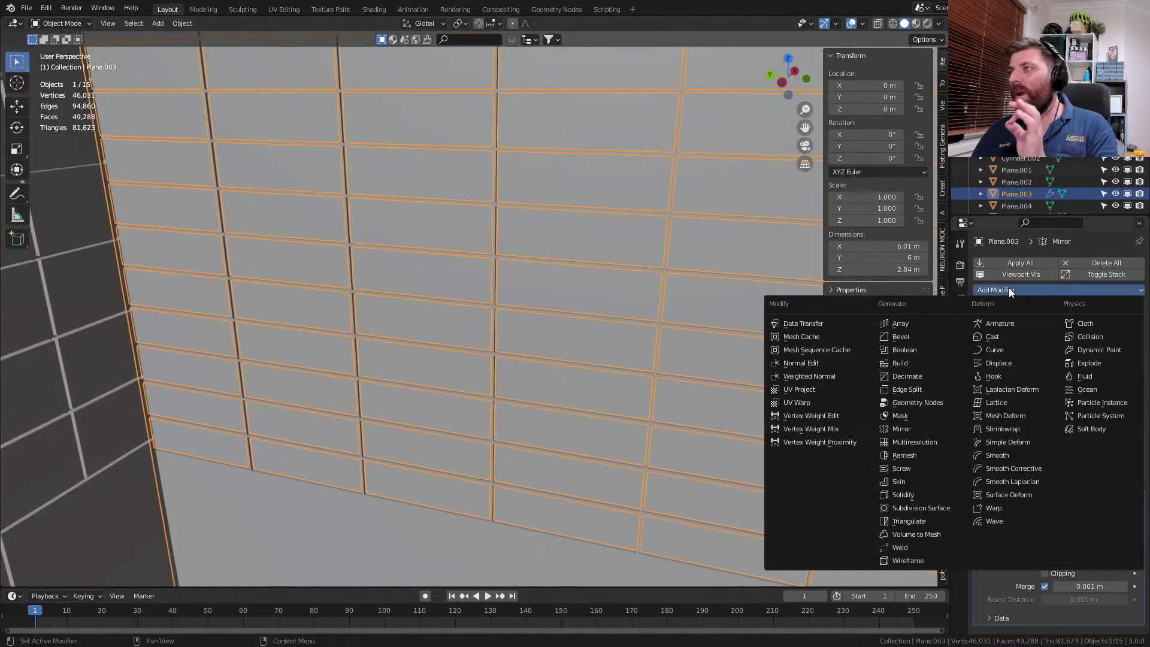
{"action": "left_click", "coordinate": [929, 340]}
{"action": "middle_click_drag", "start_coordinate": [719, 344], "coordinate": [544, 333]}
{"action": "scroll", "coordinate": [404, 408], "scroll_direction": "up", "scroll_amount": 6}
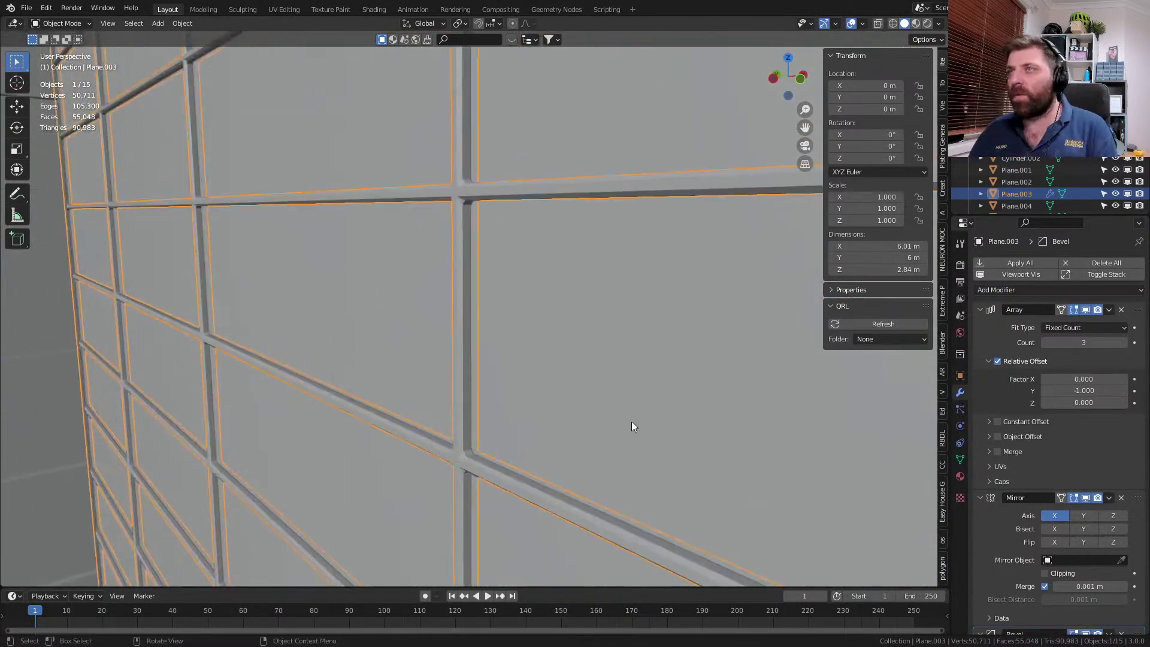
{"action": "scroll", "coordinate": [1081, 454], "scroll_direction": "down", "scroll_amount": 5}
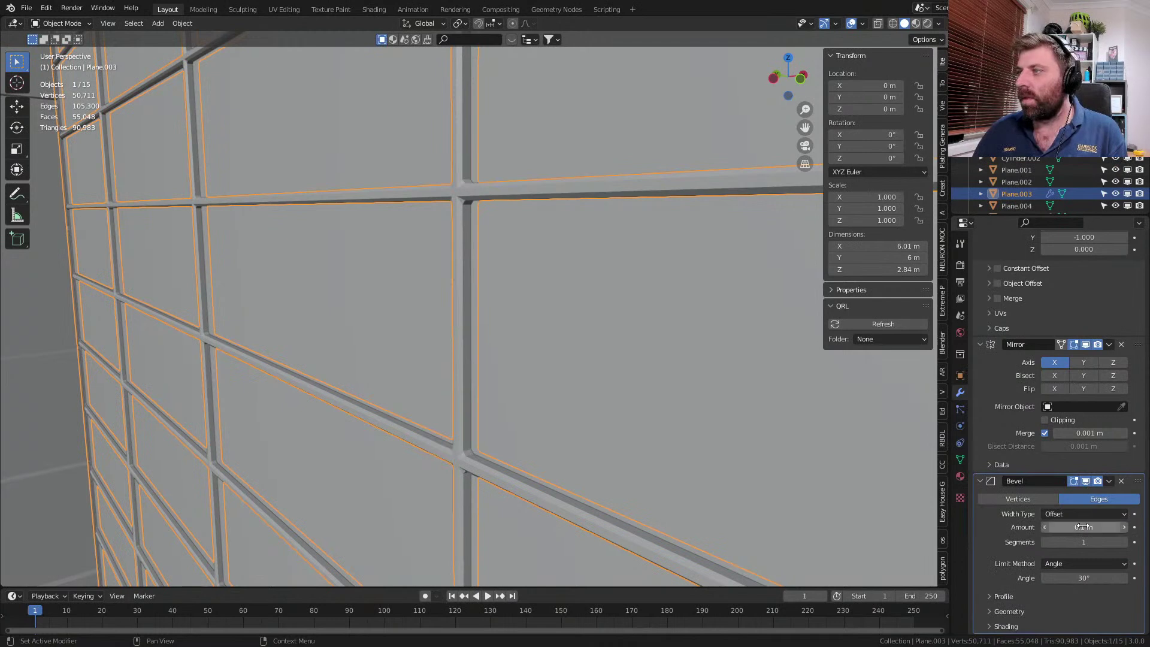
{"action": "left_click", "coordinate": [1093, 526]}
{"action": "type", "text": ".01"}
{"action": "key", "text": "Return"}
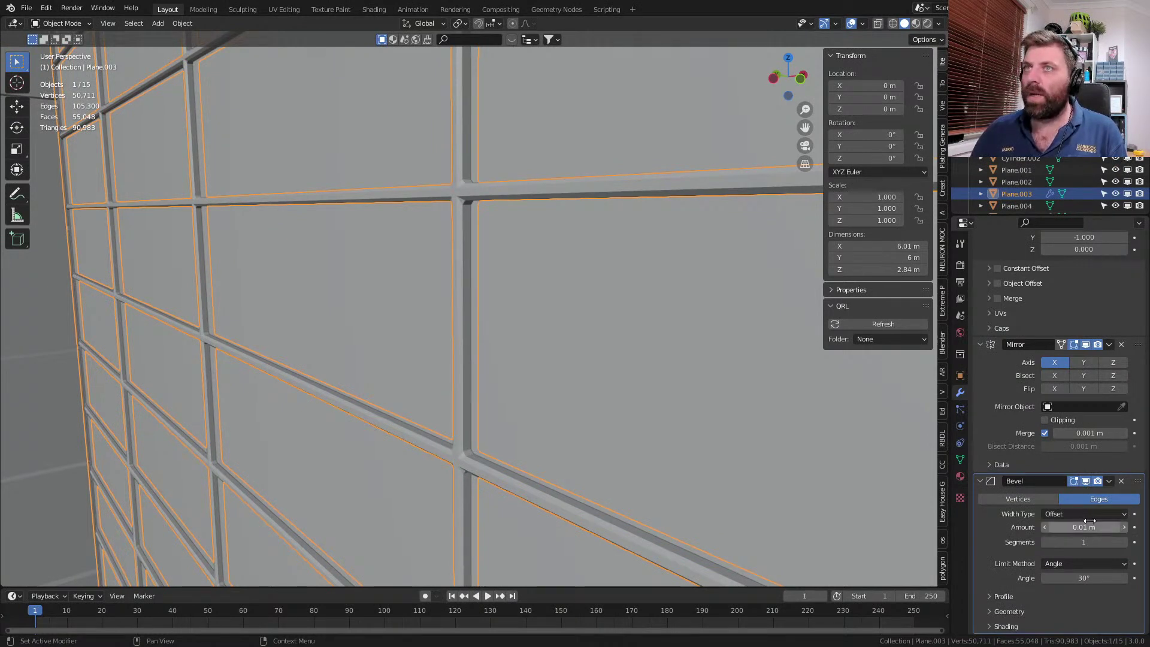
- Set the grid frame's Bevel modifier to 2 segments and an amount of 0.02 m, and review the wall
{"action": "left_click", "coordinate": [1125, 542]}
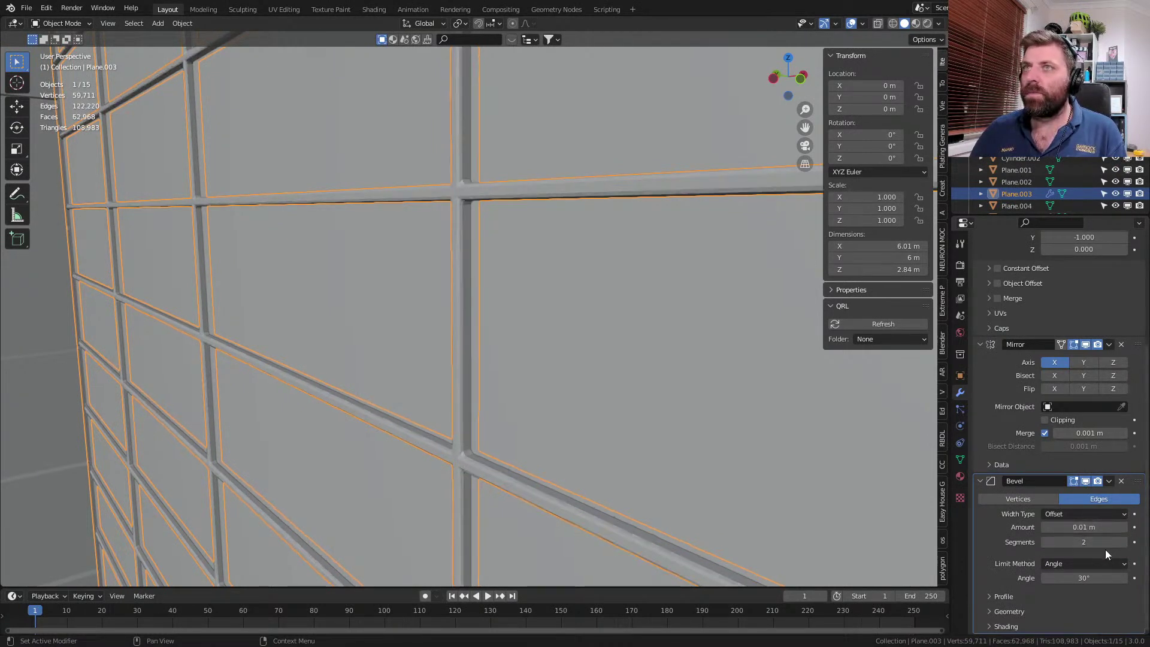
{"action": "left_click", "coordinate": [1094, 527]}
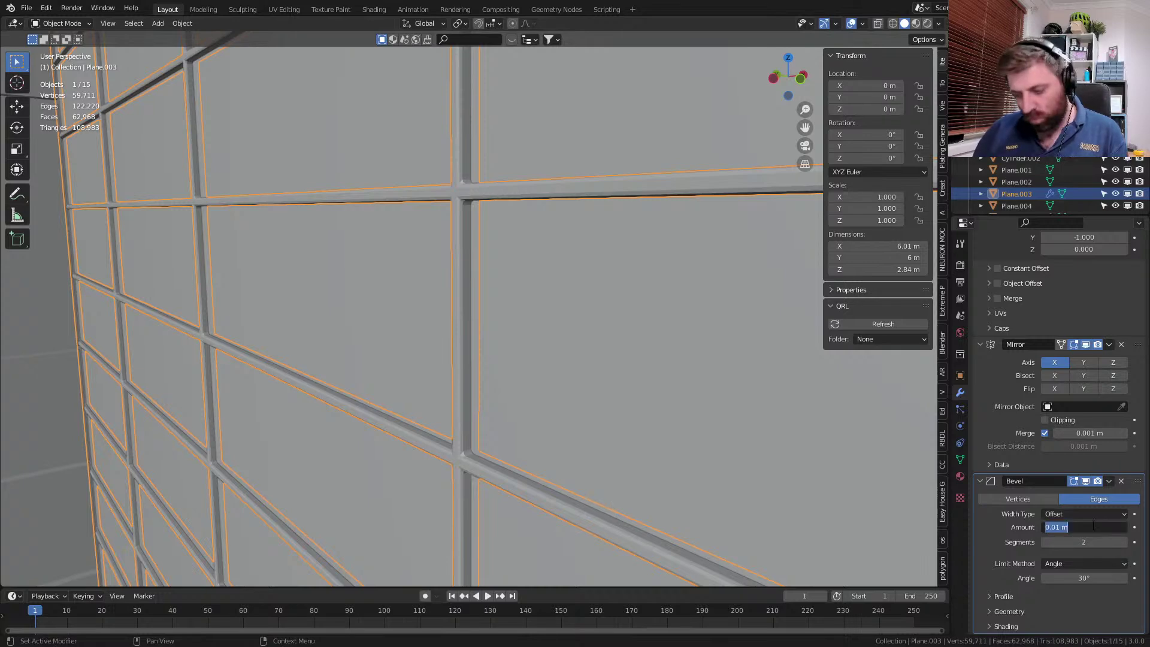
{"action": "type", "text": ".02"}
{"action": "key", "text": "Return"}
{"action": "scroll", "coordinate": [277, 508], "scroll_direction": "down", "scroll_amount": 8}
{"action": "middle_click_drag", "start_coordinate": [301, 507], "coordinate": [442, 363]}
{"action": "left_click", "coordinate": [139, 459]}
{"action": "scroll", "coordinate": [139, 459], "scroll_direction": "down", "scroll_amount": 1}
{"action": "scroll", "coordinate": [412, 466], "scroll_direction": "up", "scroll_amount": 3}
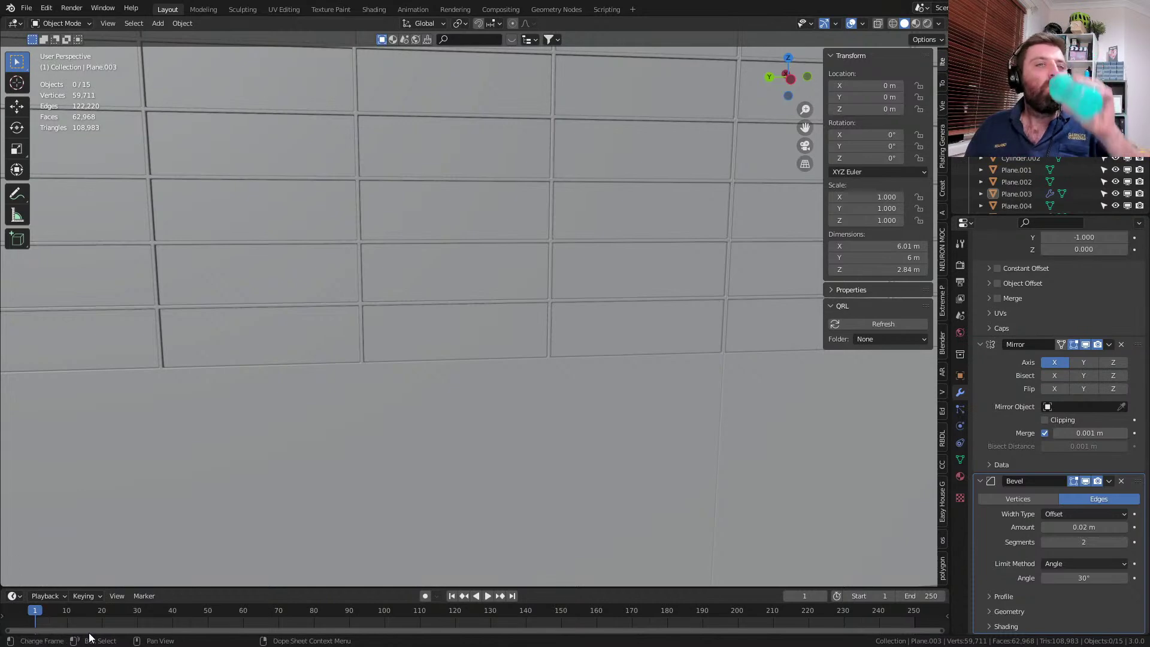
{"action": "scroll", "coordinate": [484, 447], "scroll_direction": "down", "scroll_amount": 4}
{"action": "middle_click_drag", "start_coordinate": [460, 445], "coordinate": [445, 443]}
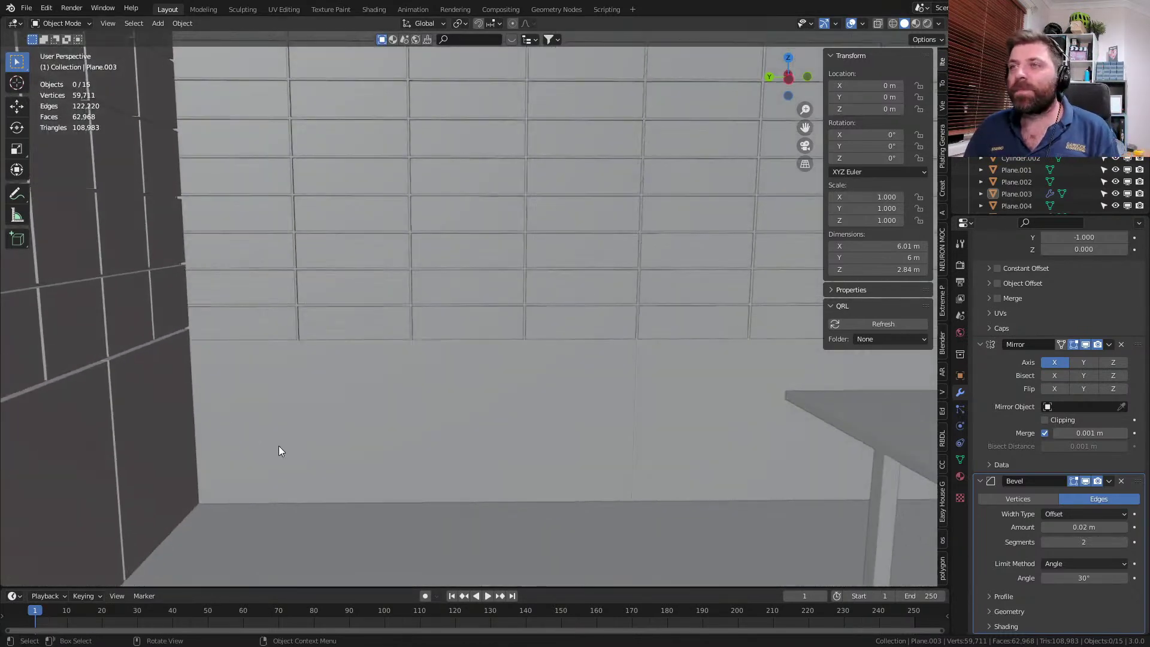
- Add a horizontal loop cut across the wall's lower section, just below the deposit box grid
{"action": "middle_click_drag", "start_coordinate": [278, 451], "coordinate": [282, 380]}
{"action": "left_click", "coordinate": [281, 377]}
{"action": "key", "text": "Tab"}
{"action": "middle_click_drag", "start_coordinate": [352, 374], "coordinate": [572, 277], "text": "shift"}
{"action": "scroll", "coordinate": [403, 343], "scroll_direction": "up", "scroll_amount": 2}
{"action": "key", "text": "ctrl+r"}
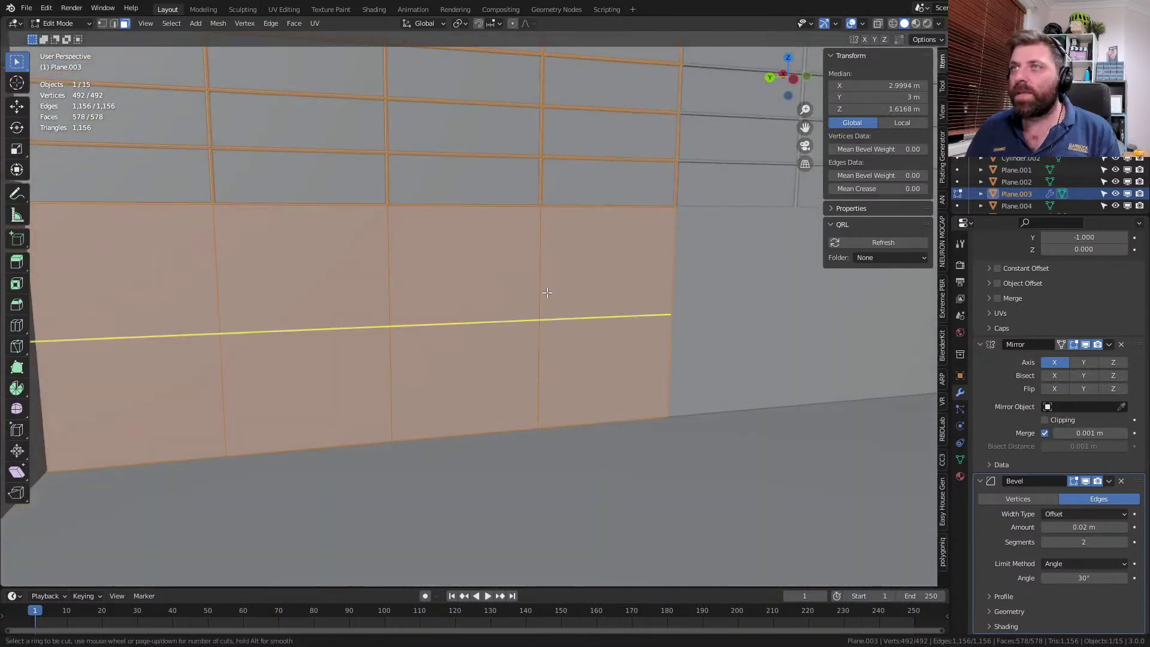
{"action": "left_click", "coordinate": [547, 292]}
{"action": "left_click", "coordinate": [565, 191]}
- Add a second horizontal loop cut across the wall's lower section, just above the floor
{"action": "key", "text": "3"}
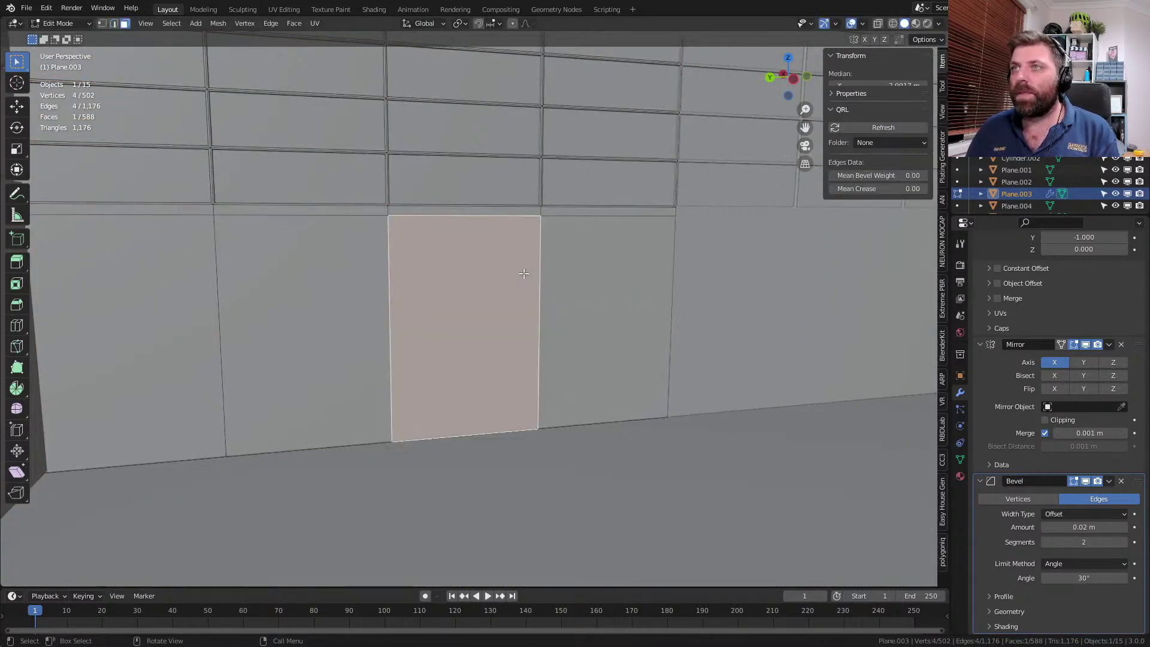
{"action": "left_click", "coordinate": [515, 277]}
{"action": "left_click", "coordinate": [569, 288], "text": "shift"}
{"action": "left_click", "coordinate": [317, 297], "text": "shift"}
{"action": "left_click", "coordinate": [186, 330], "text": "shift"}
{"action": "middle_click_drag", "start_coordinate": [270, 350], "coordinate": [373, 403], "text": "shift"}
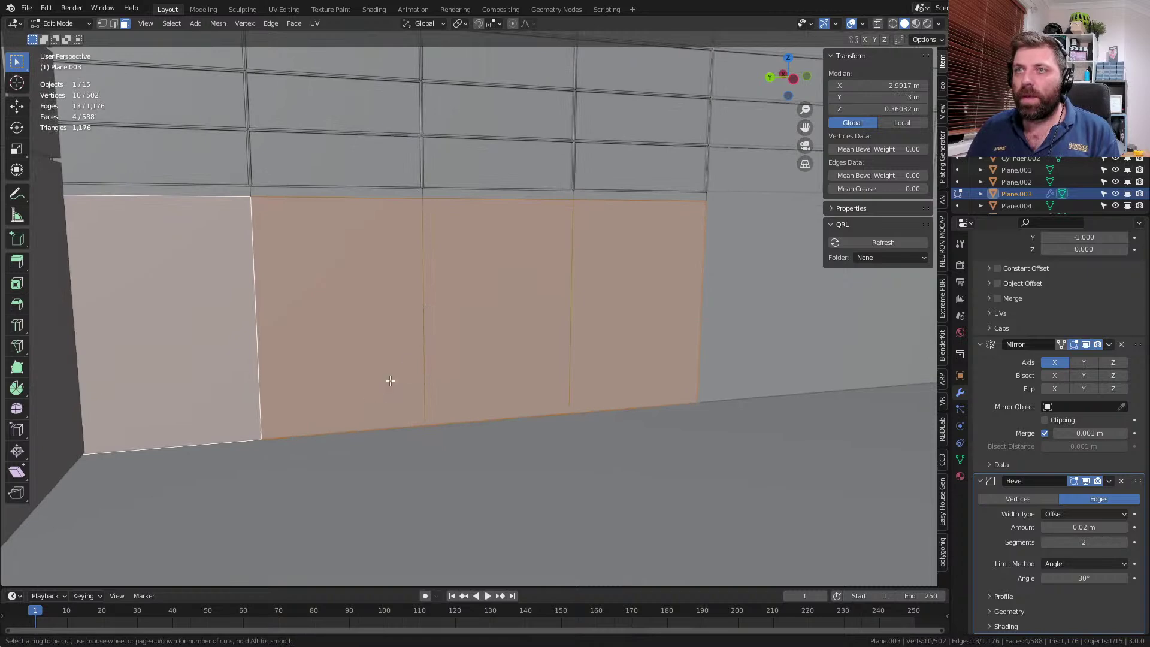
{"action": "key", "text": "ctrl+r"}
{"action": "left_click", "coordinate": [451, 343]}
{"action": "left_click", "coordinate": [462, 400]}
- Select the four large faces between the two loop cuts and inset them individually by a thin margin
{"action": "left_click", "coordinate": [198, 300]}
{"action": "left_click", "coordinate": [347, 299], "text": "shift"}
{"action": "left_click", "coordinate": [498, 306], "text": "shift"}
{"action": "left_click", "coordinate": [642, 299], "text": "shift"}
{"action": "middle_click_drag", "start_coordinate": [641, 299], "coordinate": [609, 443]}
{"action": "scroll", "coordinate": [617, 461], "scroll_direction": "up", "scroll_amount": 3}
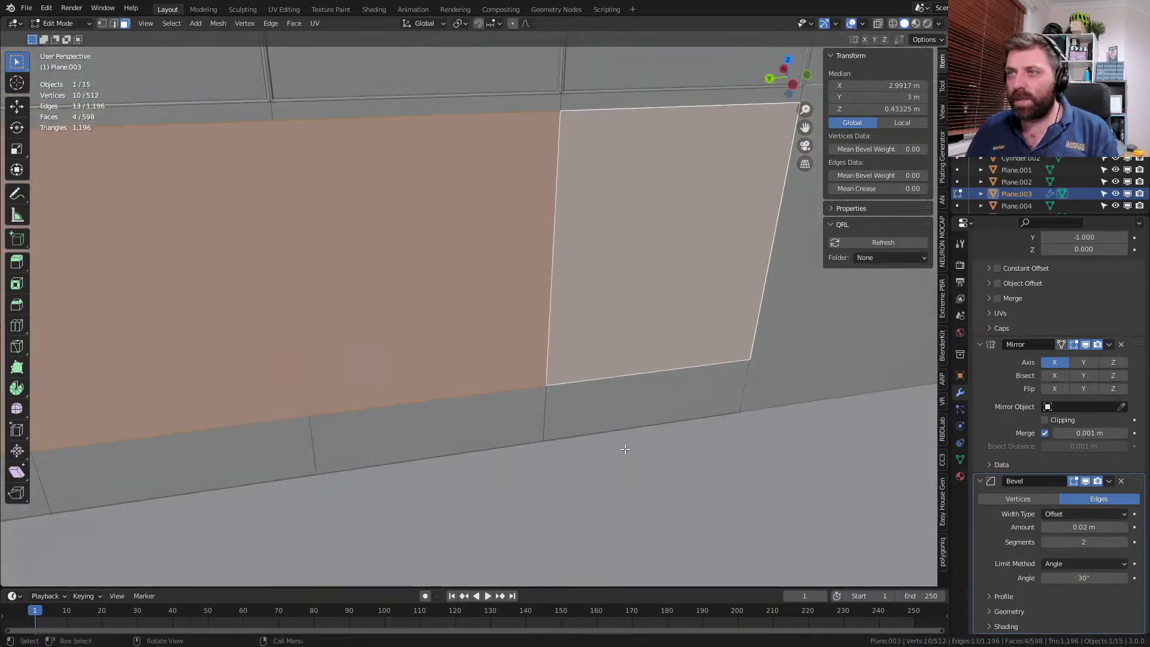
{"action": "key", "text": "i"}
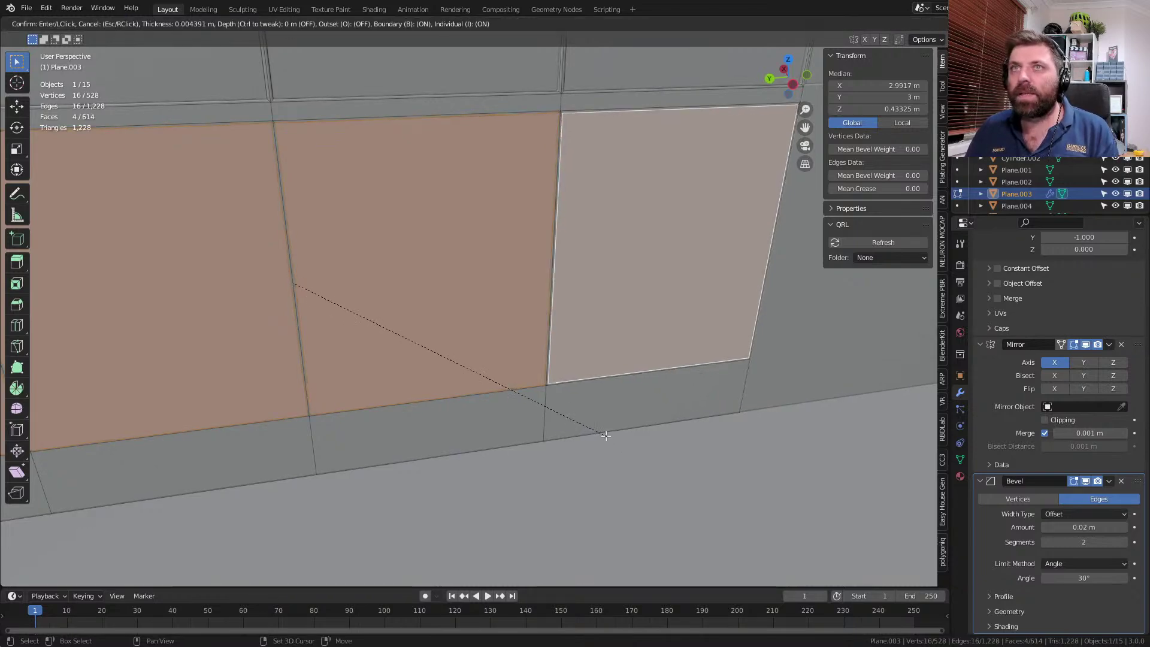
{"action": "left_click", "coordinate": [597, 428]}
- Extrude the four inset lower faces back into the wall and delete them to leave open recesses
{"action": "middle_click_drag", "start_coordinate": [597, 427], "coordinate": [520, 408]}
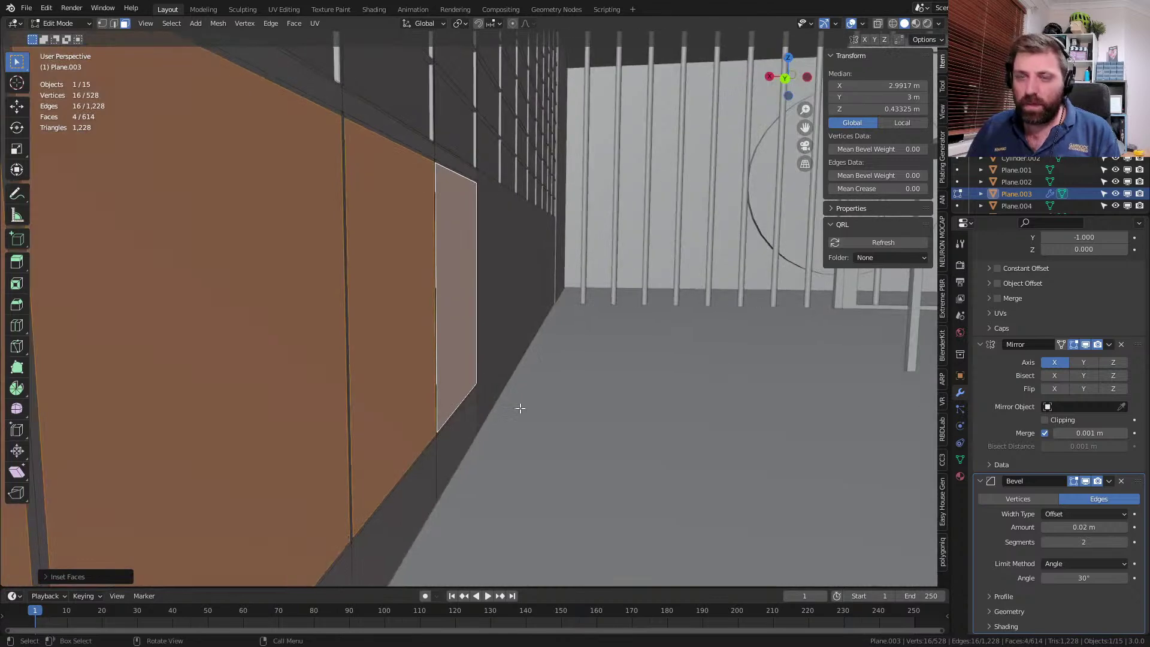
{"action": "key", "text": "e"}
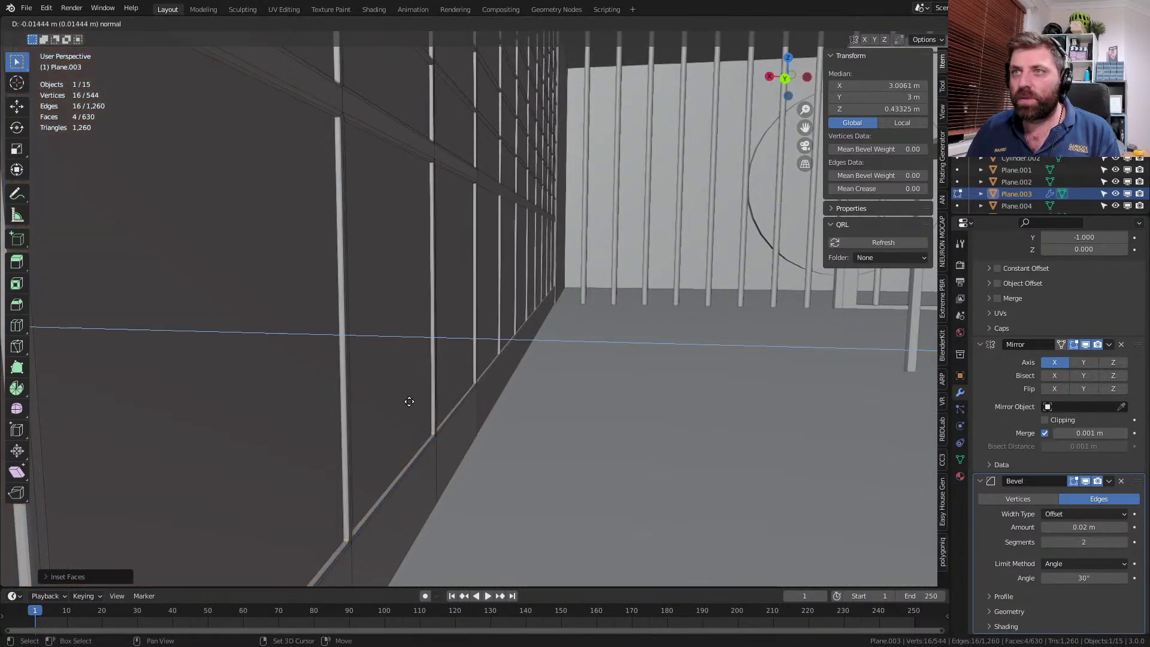
{"action": "left_click", "coordinate": [376, 398]}
{"action": "scroll", "coordinate": [375, 399], "scroll_direction": "down", "scroll_amount": 3}
{"action": "key", "text": "x"}
{"action": "left_click", "coordinate": [376, 399]}
{"action": "middle_click_drag", "start_coordinate": [375, 399], "coordinate": [349, 422]}
{"action": "scroll", "coordinate": [349, 423], "scroll_direction": "down", "scroll_amount": 3}
{"action": "mouse_move", "coordinate": [580, 348]}
{"action": "middle_mouse_down"}
{"action": "mouse_move", "coordinate": [465, 353]}
{"action": "mouse_move", "coordinate": [499, 404]}
{"action": "mouse_move", "coordinate": [438, 357]}
{"action": "middle_mouse_up"}
{"action": "key", "text": "Tab"}
{"action": "scroll", "coordinate": [465, 326], "scroll_direction": "down", "scroll_amount": 2}
- Compare the frame's lower recesses with the panel behind them in wireframe and solid shading
{"action": "left_click", "coordinate": [445, 350]}
{"action": "left_click", "coordinate": [443, 360]}
{"action": "key", "text": "z"}
{"action": "left_click", "coordinate": [413, 365]}
{"action": "scroll", "coordinate": [439, 357], "scroll_direction": "up", "scroll_amount": 3}
{"action": "middle_click_drag", "start_coordinate": [480, 295], "coordinate": [459, 220]}
{"action": "left_click", "coordinate": [459, 164]}
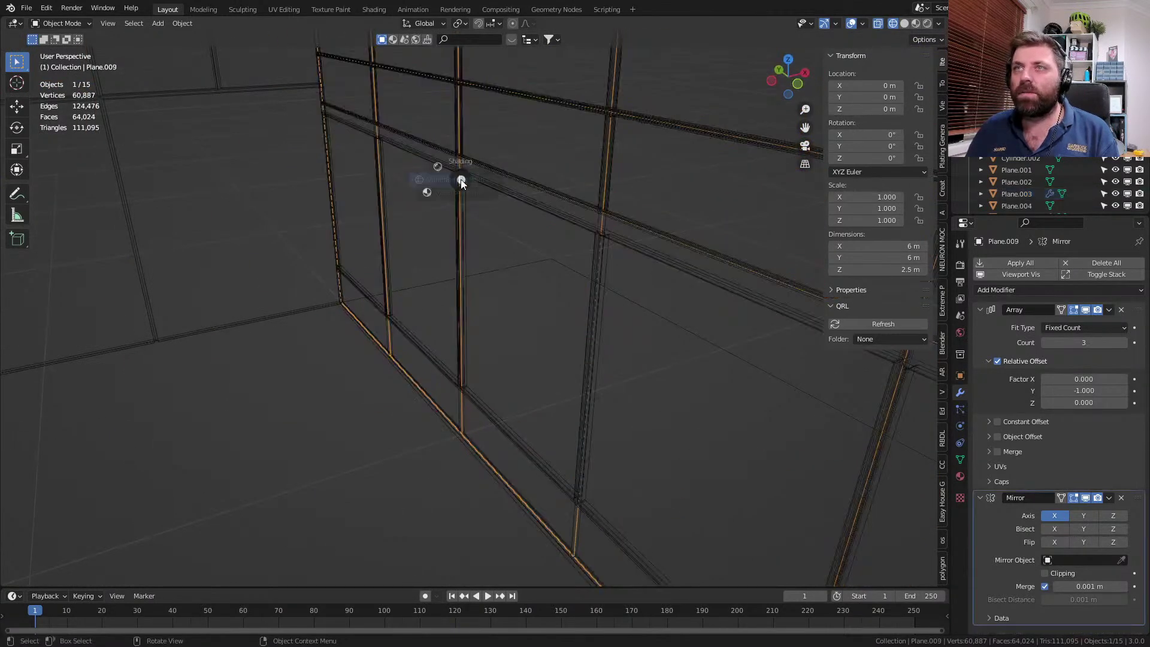
{"action": "key", "text": "z"}
{"action": "left_click", "coordinate": [487, 197]}
{"action": "left_click", "coordinate": [455, 235]}
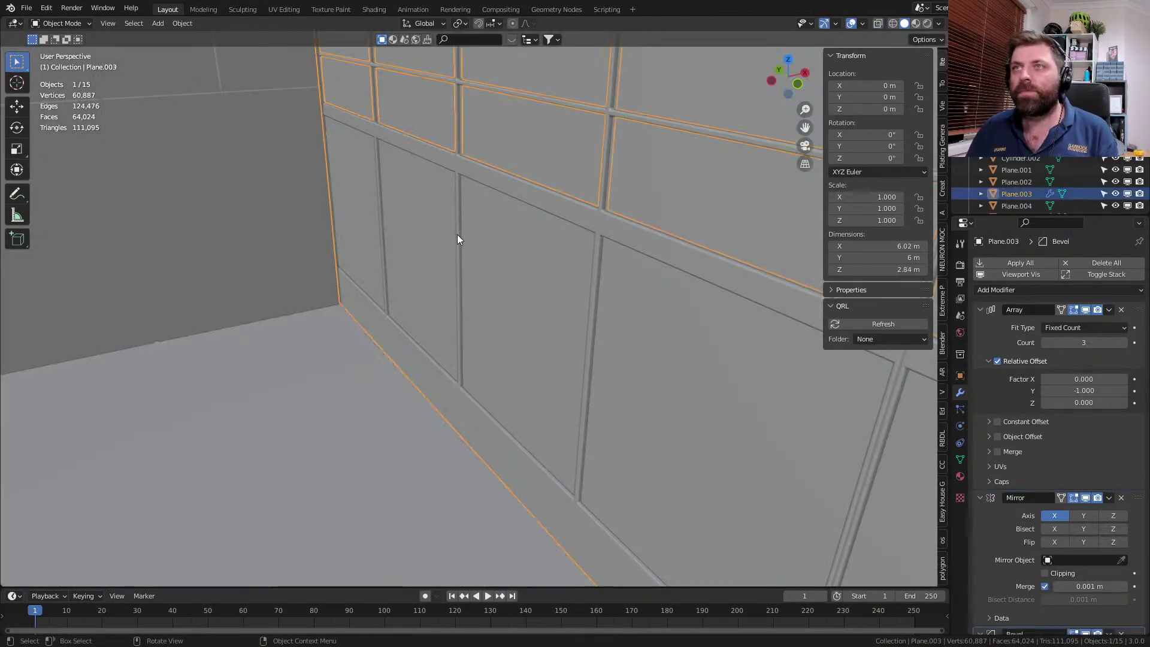
- Add a plane at the world origin and move it up about 5 m, above the room
{"action": "middle_click_drag", "start_coordinate": [458, 236], "coordinate": [453, 496]}
{"action": "key", "text": "KP_1"}
{"action": "key", "text": "shift+s"}
{"action": "left_click", "coordinate": [427, 541]}
{"action": "key", "text": "shift+a"}
{"action": "mouse_move", "coordinate": [473, 357]}
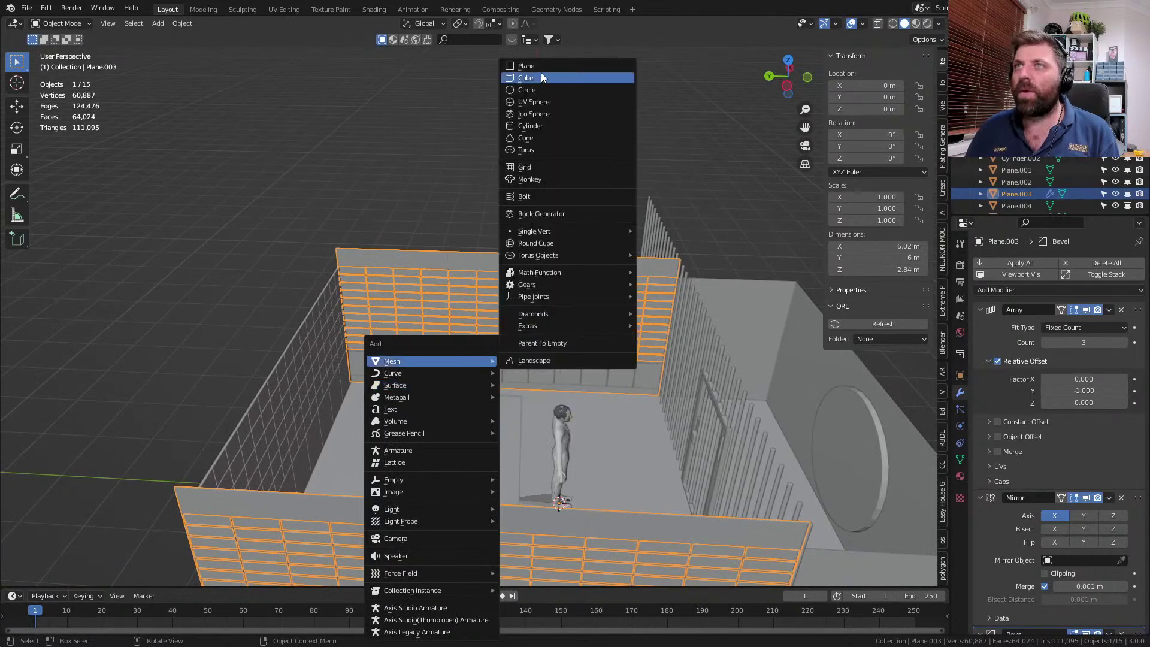
{"action": "left_click", "coordinate": [542, 71]}
{"action": "key", "text": "g"}
{"action": "key", "text": "z"}
{"action": "left_click", "coordinate": [579, 46]}
- Scale the new plane's mesh down uniformly to a small square
{"action": "key", "text": "Tab"}
{"action": "middle_click_drag", "start_coordinate": [680, 215], "coordinate": [531, 416], "text": "shift"}
{"action": "key", "text": "s"}
{"action": "left_click", "coordinate": [565, 323]}
{"action": "scroll", "coordinate": [531, 408], "scroll_direction": "up", "scroll_amount": 4}
{"action": "key", "text": "s"}
{"action": "left_click", "coordinate": [458, 371]}
{"action": "key", "text": "s"}
{"action": "key", "text": "x"}
{"action": "right_click", "coordinate": [508, 378]}
- Resize the plane into a narrow rectangle elongated along Y and stand it upright by rotating it 90° about Y
{"action": "key", "text": "s"}
{"action": "key", "text": "y"}
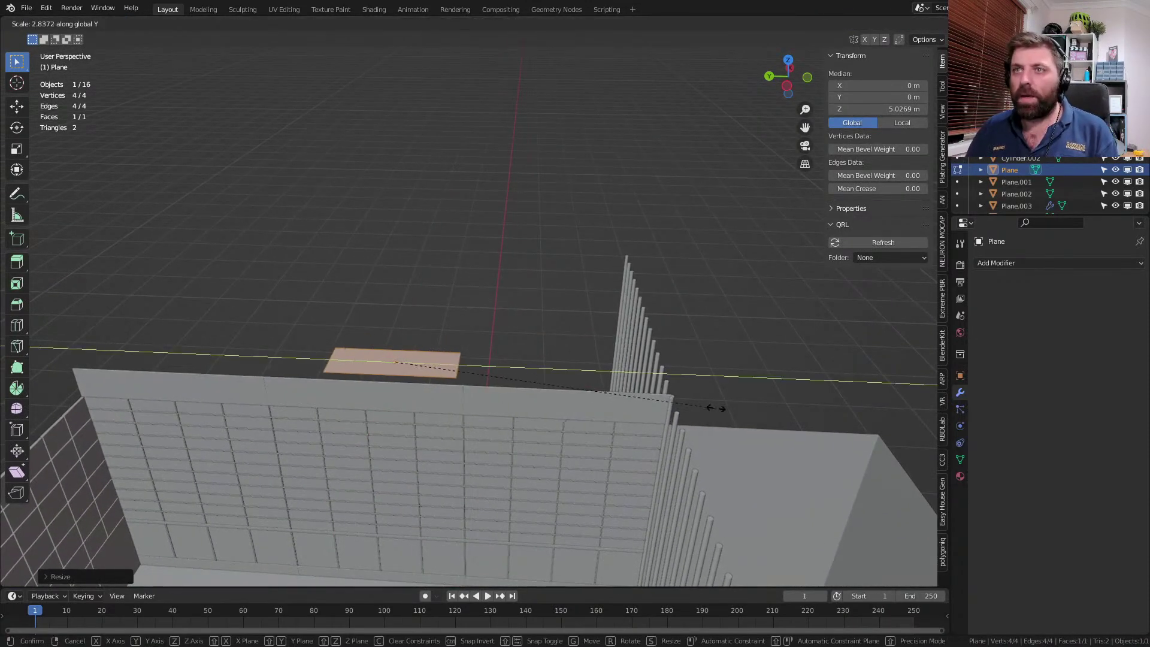
{"action": "left_click", "coordinate": [435, 387]}
{"action": "scroll", "coordinate": [509, 329], "scroll_direction": "up", "scroll_amount": 2}
{"action": "middle_click_drag", "start_coordinate": [435, 387], "coordinate": [483, 357], "text": "shift"}
{"action": "key", "text": "s"}
{"action": "left_click", "coordinate": [707, 454]}
{"action": "middle_click_drag", "start_coordinate": [675, 473], "coordinate": [663, 465], "text": "shift"}
{"action": "key", "text": "s"}
{"action": "key", "text": "y"}
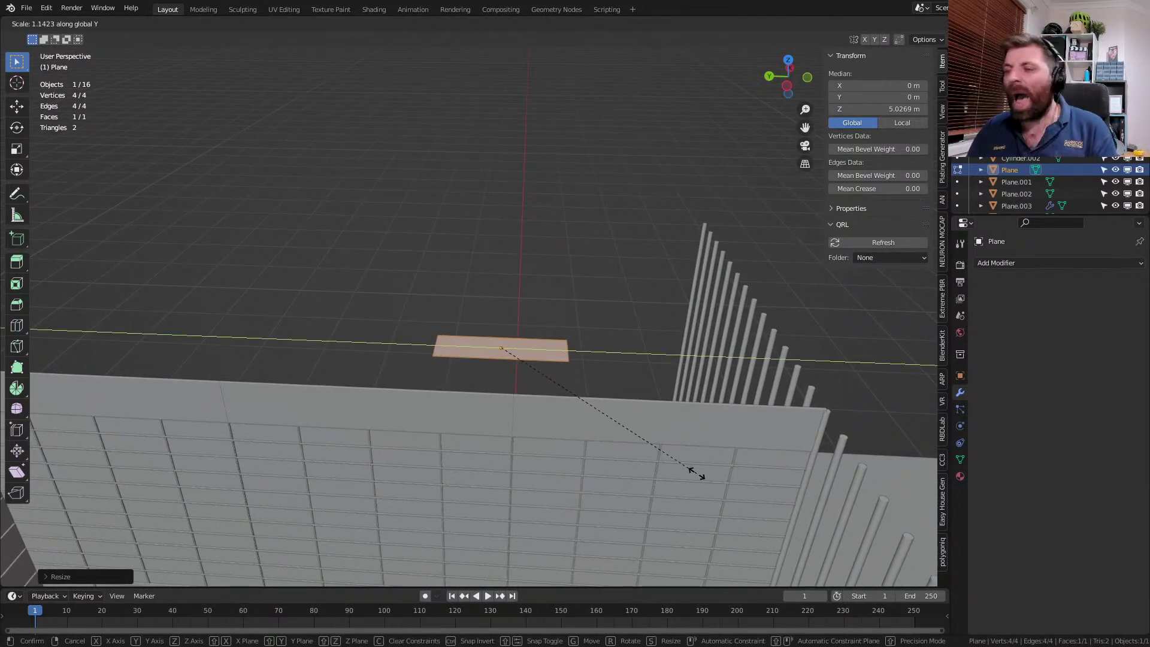
{"action": "left_click", "coordinate": [698, 478]}
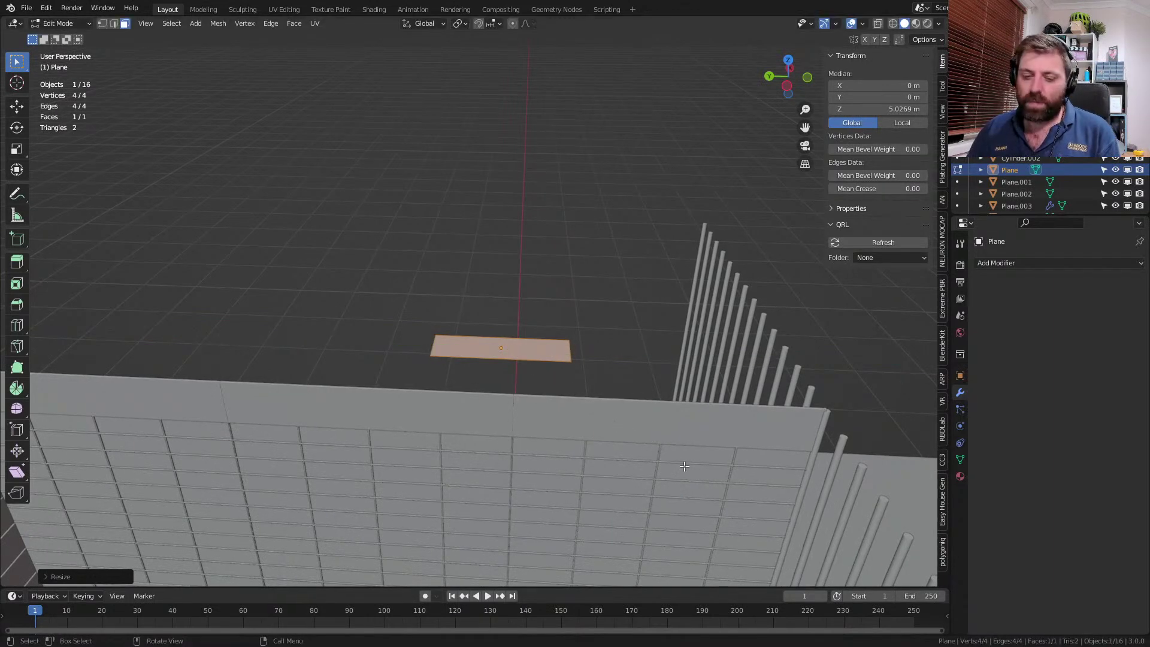
{"action": "type", "text": "rx90"}
{"action": "key", "text": "Return"}
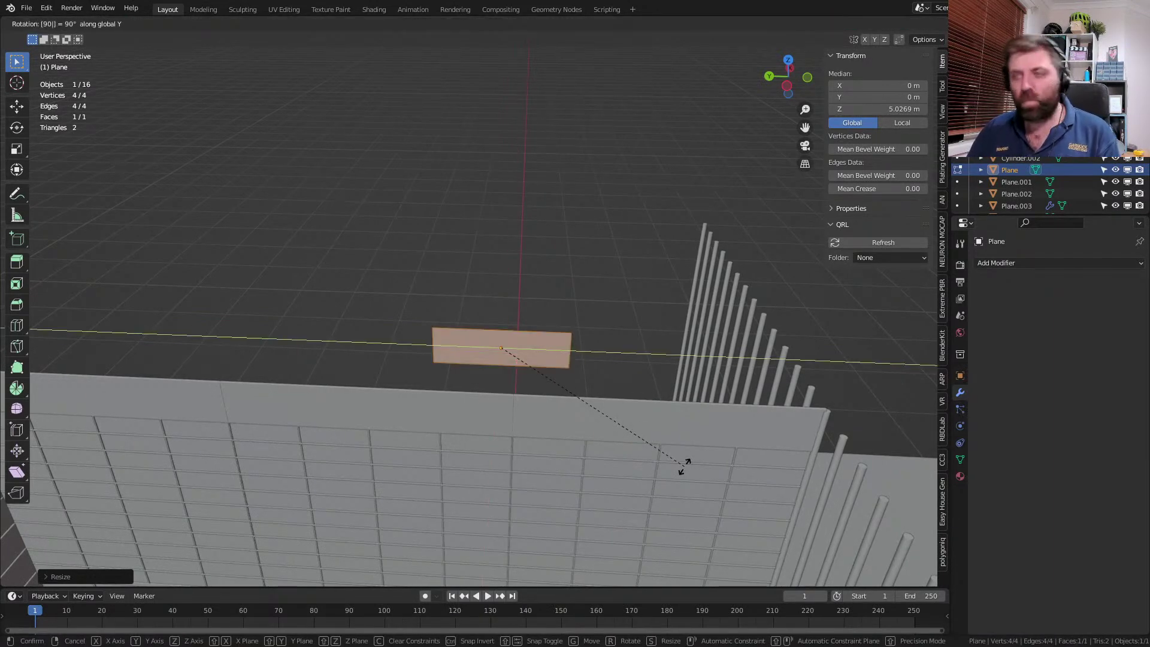
- Round the upright rectangle's four corners with a two-segment vertex bevel
{"action": "key", "text": "1"}
{"action": "middle_click_drag", "start_coordinate": [568, 450], "coordinate": [547, 432]}
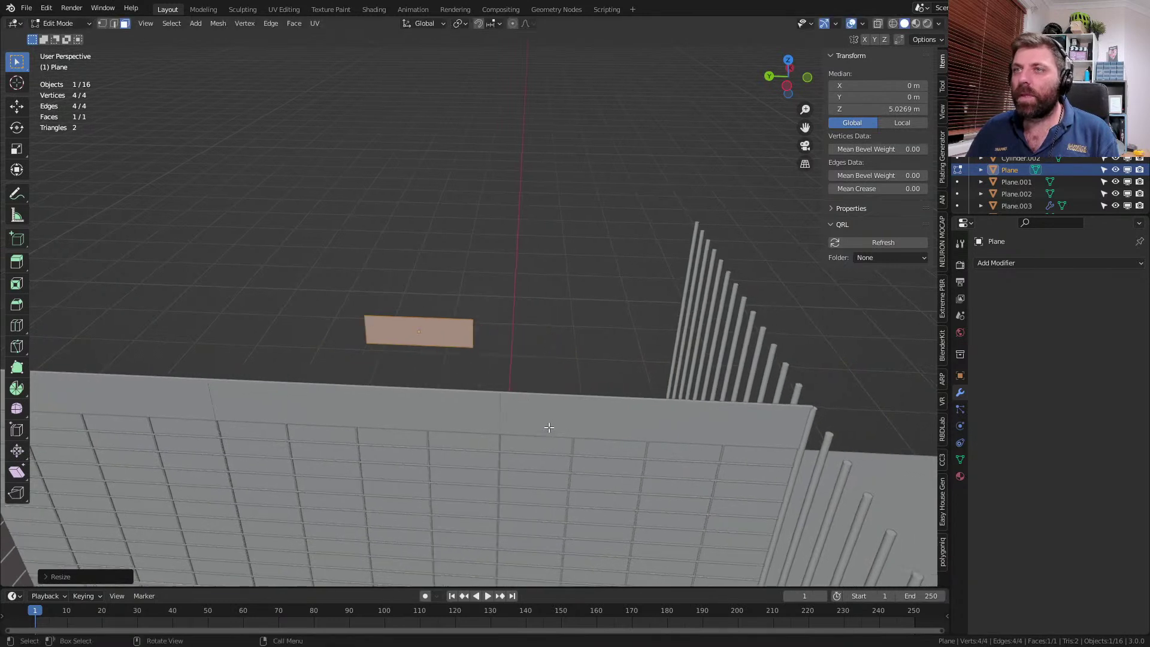
{"action": "left_click", "coordinate": [362, 317]}
{"action": "left_click", "coordinate": [367, 345], "text": "shift"}
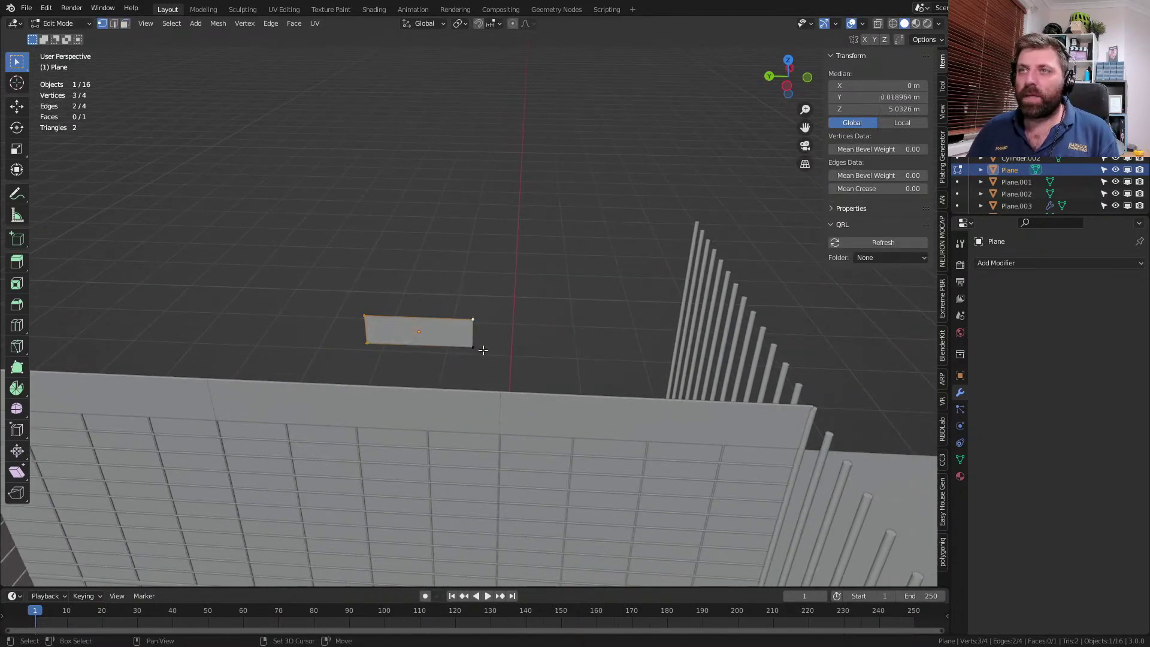
{"action": "key", "text": "ctrl+shift+b"}
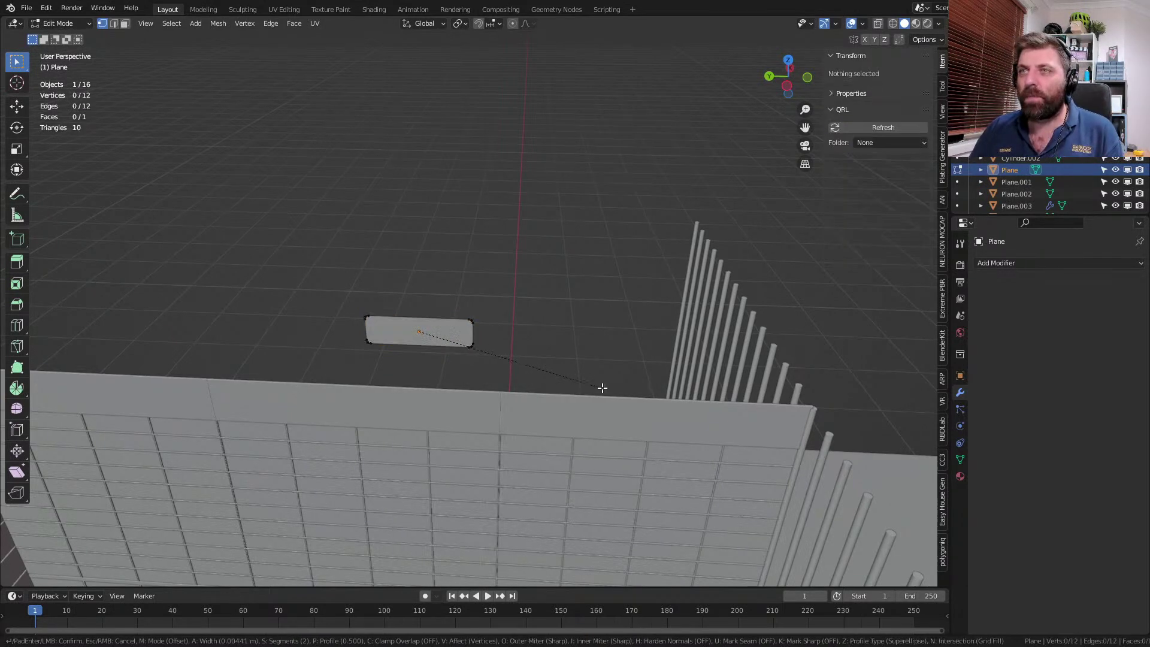
{"action": "left_click", "coordinate": [638, 402]}
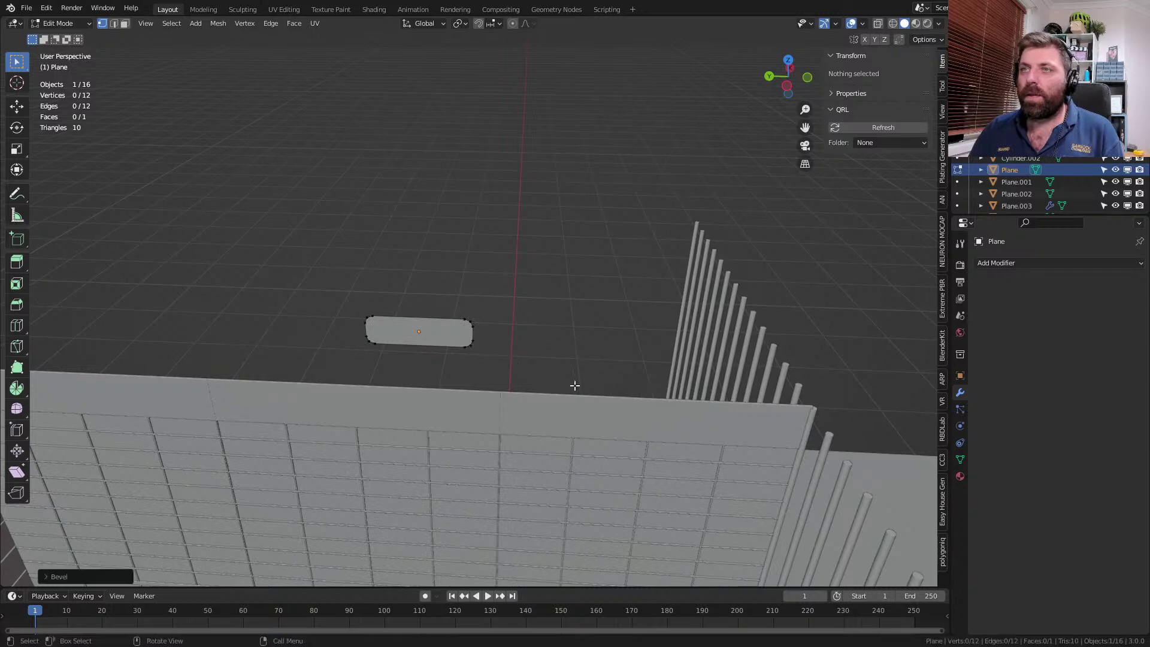
- Extrude the rounded rectangle slightly to turn it into a thin plate
{"action": "key", "text": "a"}
{"action": "key", "text": "e"}
{"action": "left_click", "coordinate": [590, 357]}
- In a wireframe side view, move the whole plate down into the first deposit box of the top row
{"action": "key", "text": "a"}
{"action": "key", "text": "KP_1"}
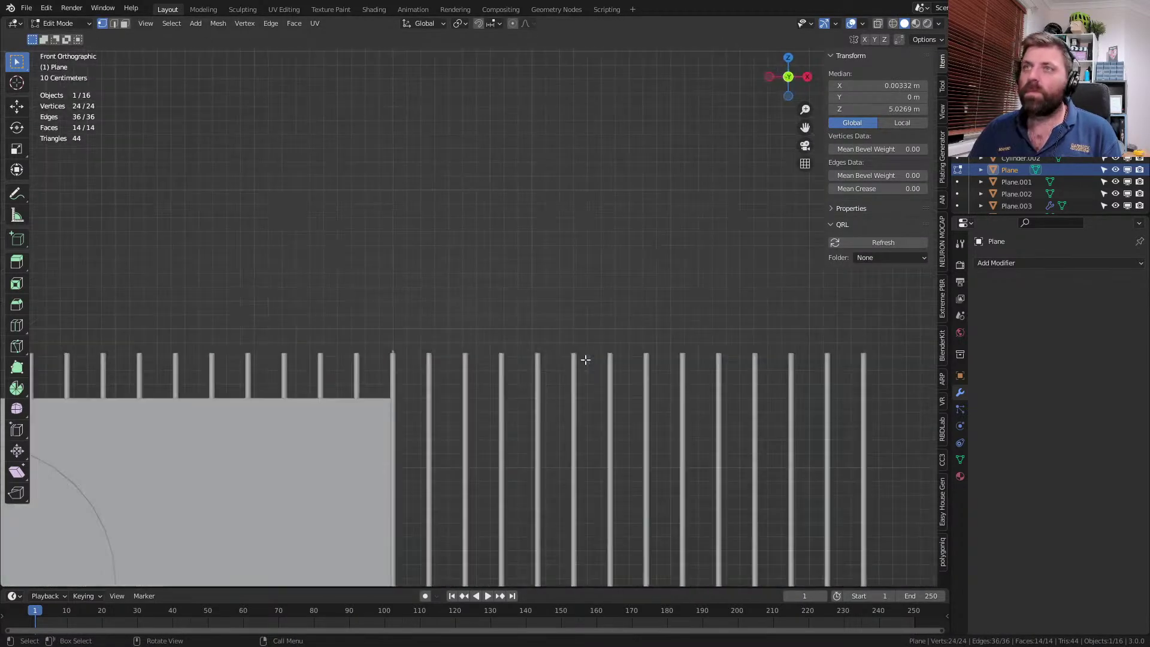
{"action": "key", "text": "ctrl+KP_1"}
{"action": "key", "text": "z"}
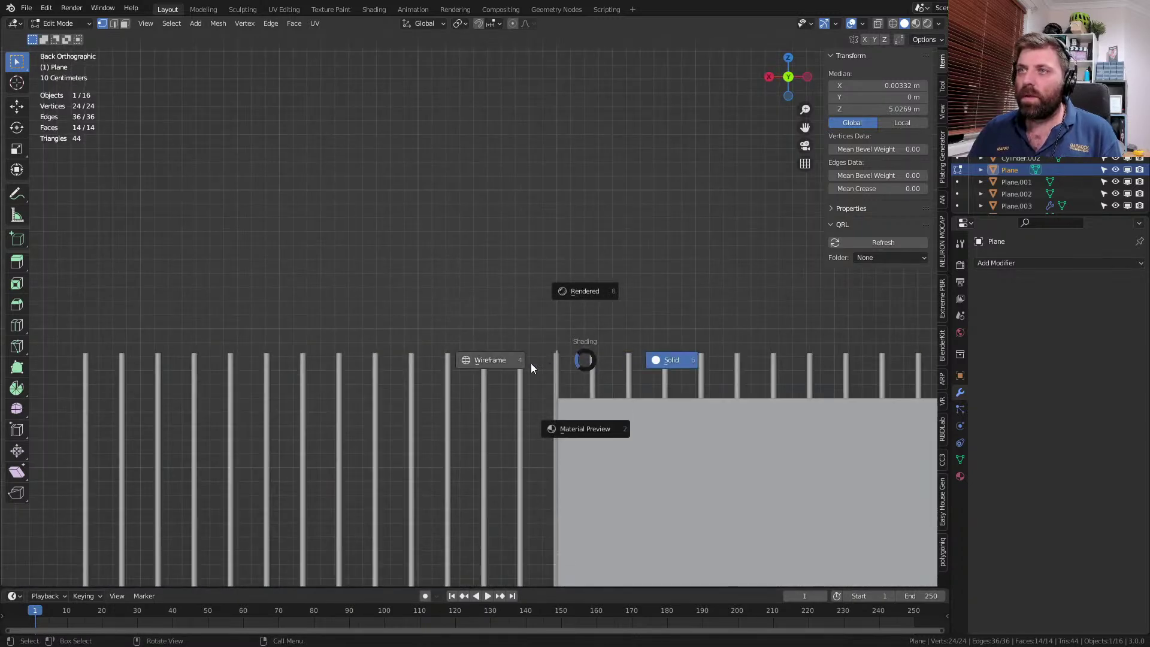
{"action": "left_click", "coordinate": [531, 362]}
{"action": "key", "text": "KP_3"}
{"action": "scroll", "coordinate": [531, 361], "scroll_direction": "down", "scroll_amount": 2}
{"action": "middle_click_drag", "start_coordinate": [530, 360], "coordinate": [640, 301], "text": "shift"}
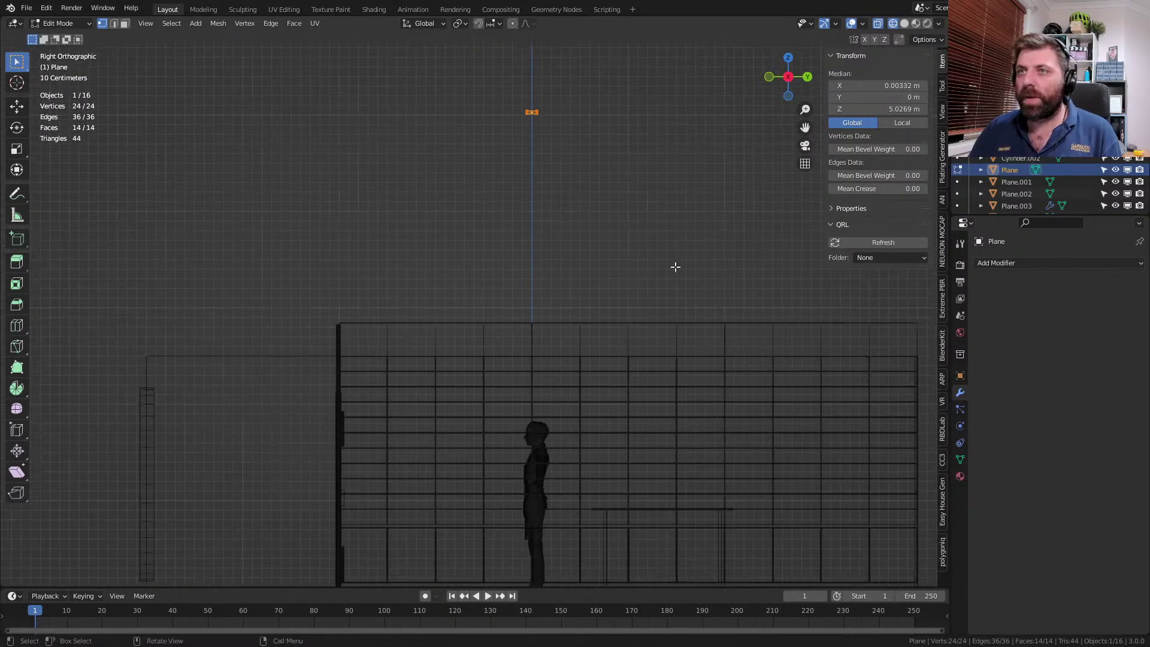
{"action": "key", "text": "g"}
{"action": "left_click", "coordinate": [516, 509]}
{"action": "middle_click_drag", "start_coordinate": [496, 401], "coordinate": [623, 412], "text": "shift"}
{"action": "scroll", "coordinate": [635, 426], "scroll_direction": "up", "scroll_amount": 7}
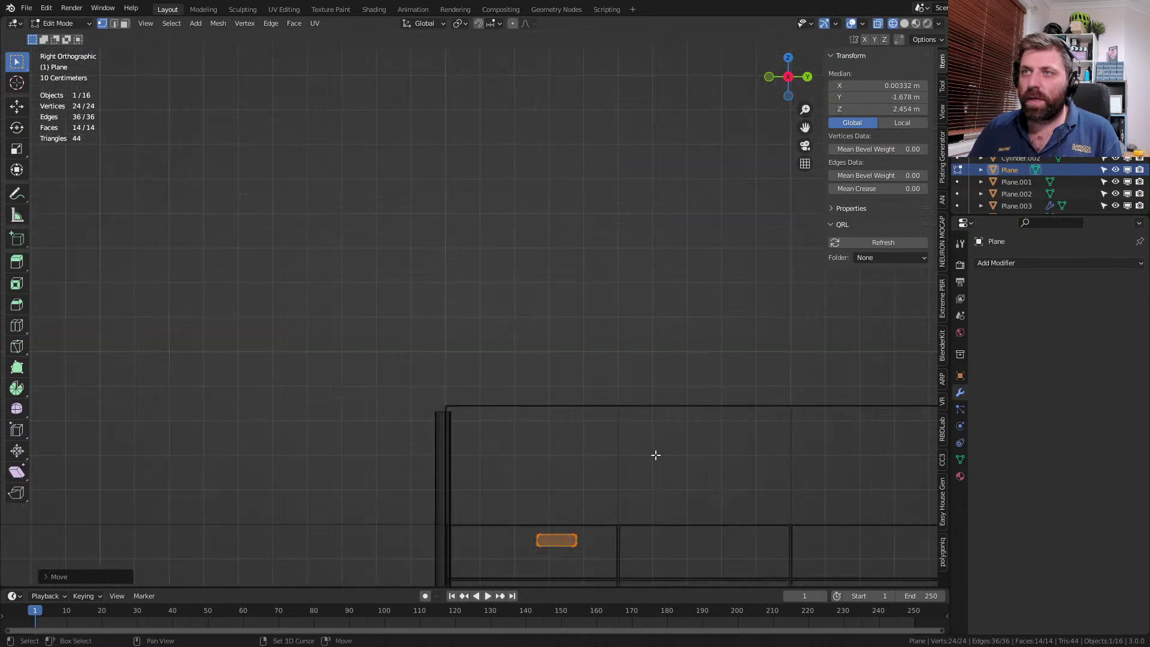
- Scale the plate down slightly and position it near the upper corner of the first deposit box
{"action": "middle_click_drag", "start_coordinate": [655, 455], "coordinate": [610, 258], "text": "shift"}
{"action": "scroll", "coordinate": [659, 359], "scroll_direction": "up", "scroll_amount": 3}
{"action": "key", "text": "s"}
{"action": "left_click", "coordinate": [633, 399]}
{"action": "key", "text": "g"}
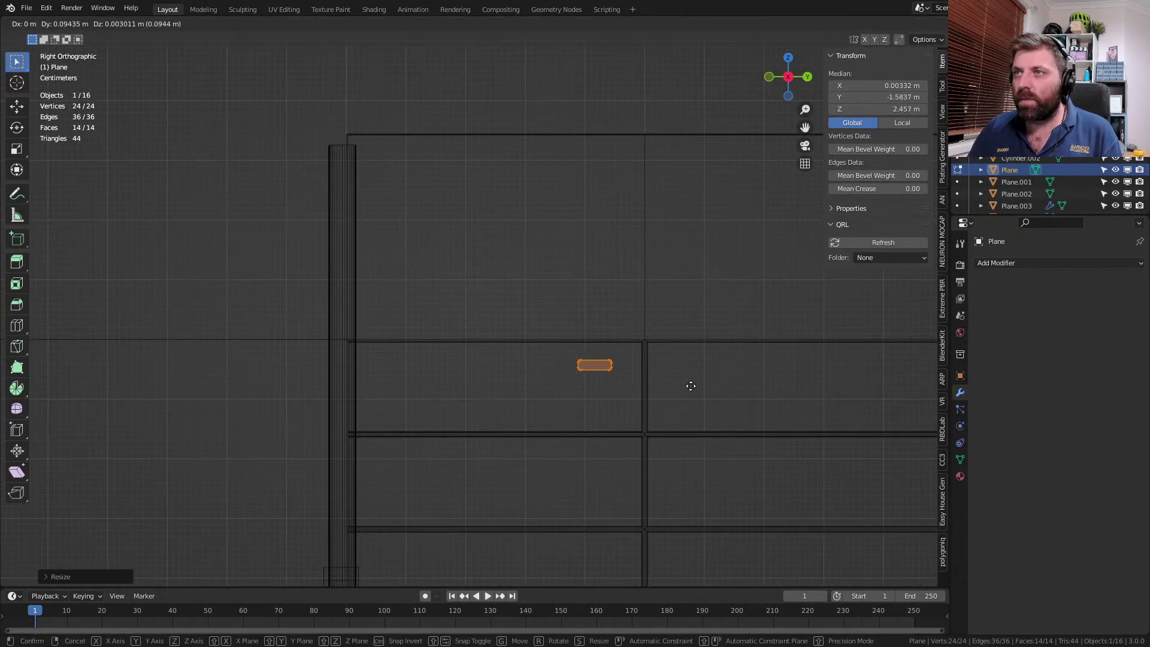
{"action": "left_click", "coordinate": [633, 373]}
- Lengthen the plate by moving the vertices of one end outward along Y by about 0.06 m
{"action": "middle_click_drag", "start_coordinate": [634, 373], "coordinate": [603, 369], "text": "shift"}
{"action": "left_click", "coordinate": [548, 359]}
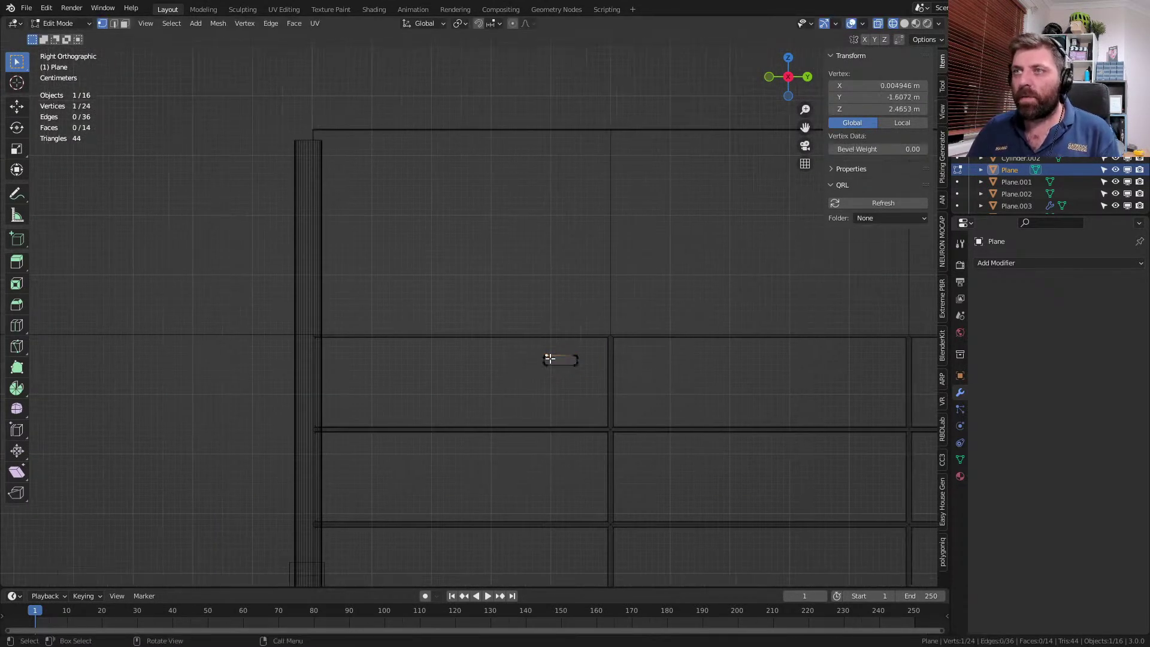
{"action": "key", "text": "c"}
{"action": "scroll", "coordinate": [494, 365], "scroll_direction": "up", "scroll_amount": 11}
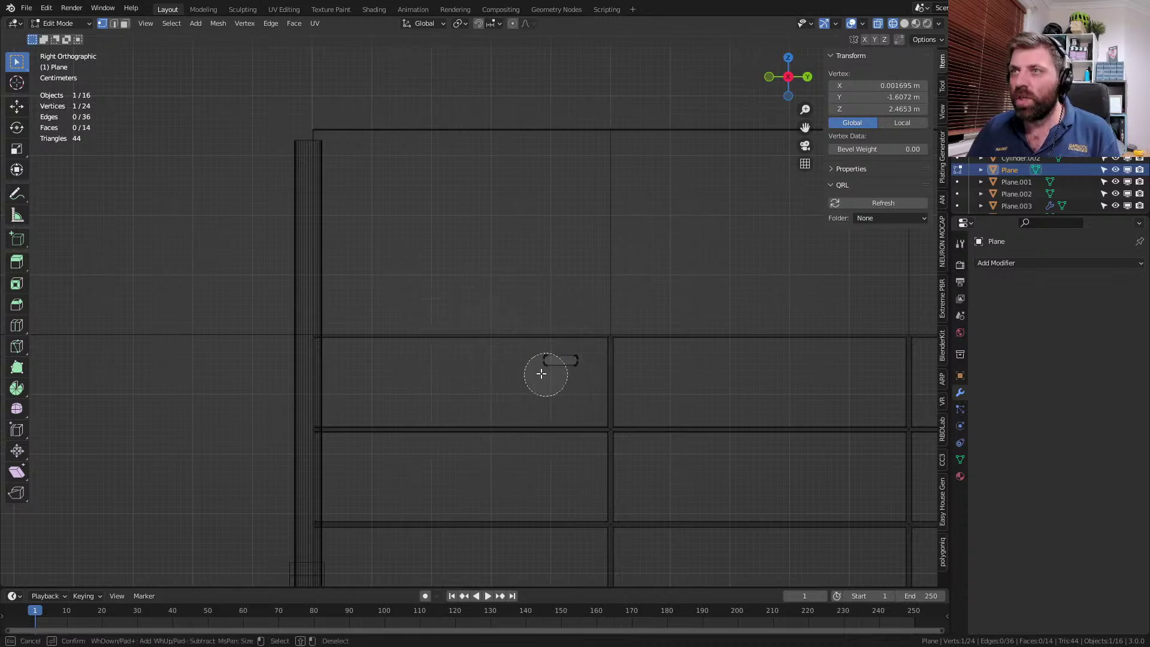
{"action": "left_click", "coordinate": [530, 359]}
{"action": "right_click", "coordinate": [530, 360]}
{"action": "key", "text": "g"}
{"action": "key", "text": "y"}
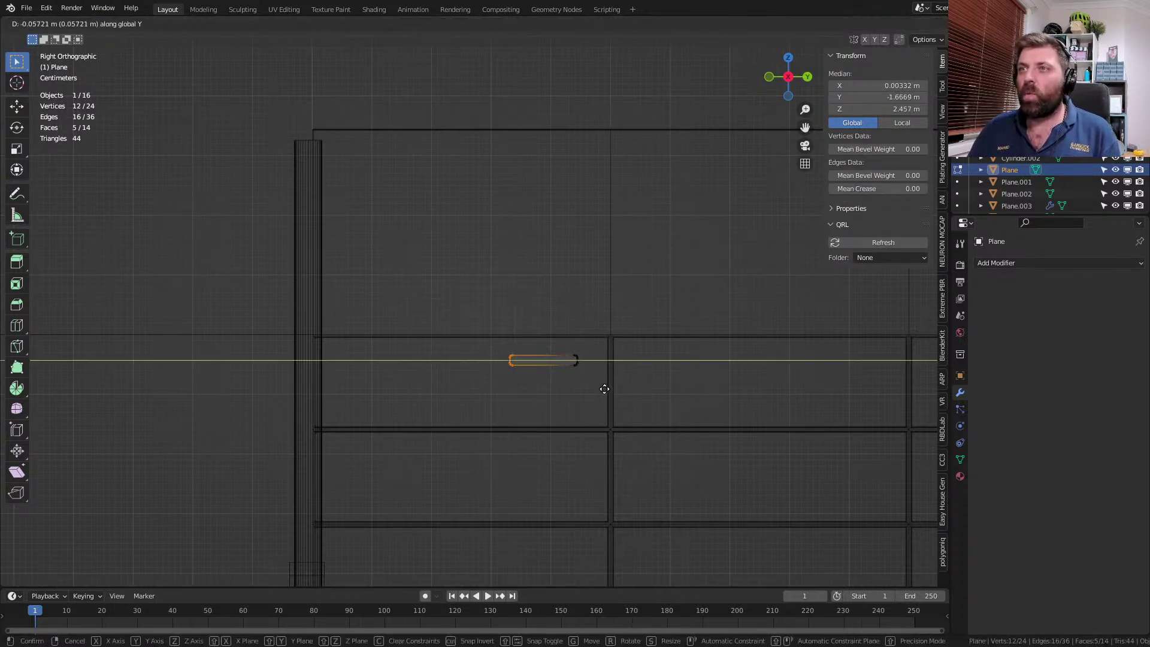
{"action": "left_click", "coordinate": [606, 388]}
- Add an Array modifier to the plate with relative offset factors X 0 and Y 1
{"action": "key", "text": "a"}
{"action": "middle_click_drag", "start_coordinate": [606, 387], "coordinate": [569, 410], "text": "shift"}
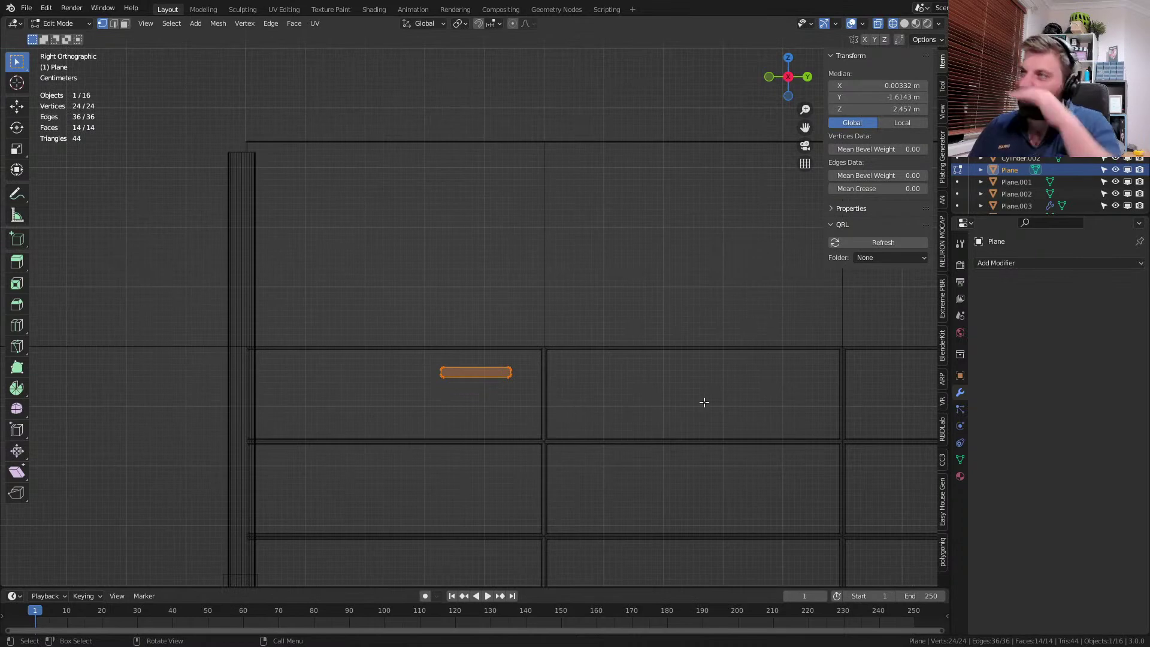
{"action": "left_click", "coordinate": [1000, 263]}
{"action": "left_click", "coordinate": [940, 298]}
{"action": "scroll", "coordinate": [616, 401], "scroll_direction": "down", "scroll_amount": 2}
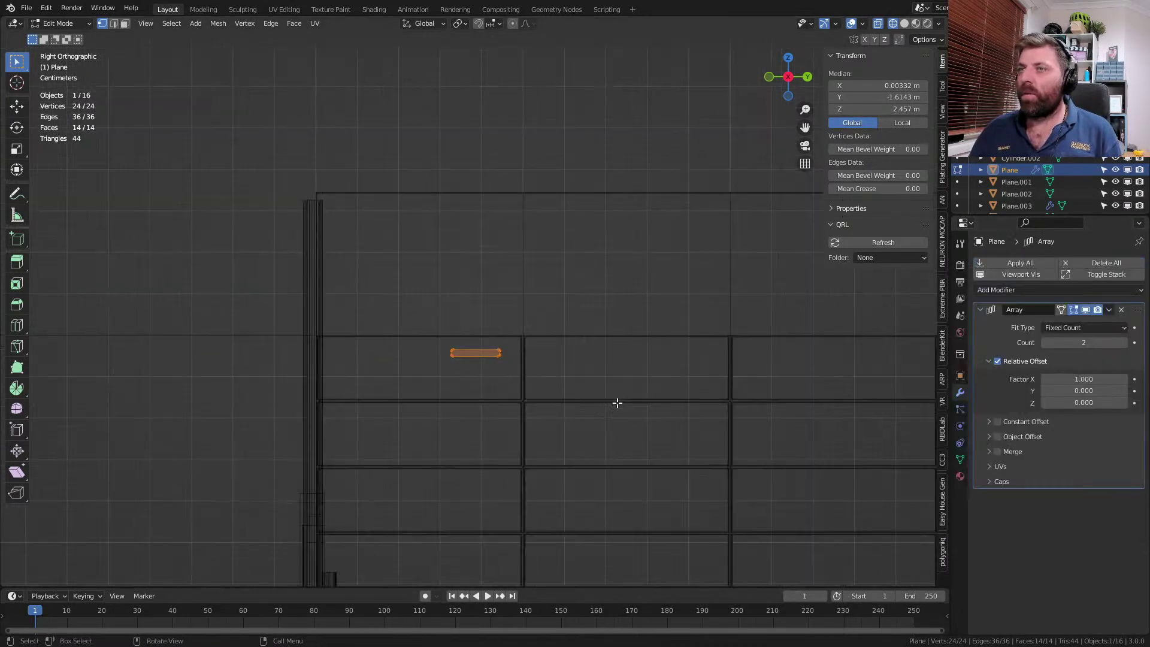
{"action": "key", "text": "Tab"}
{"action": "left_click", "coordinate": [1084, 379]}
{"action": "type", "text": "0"}
{"action": "key", "text": "Return"}
{"action": "left_click", "coordinate": [1090, 390]}
{"action": "type", "text": "1"}
{"action": "key", "text": "Return"}
- Raise the plate array's count to 8
{"action": "left_click", "coordinate": [1124, 344]}
{"action": "left_click", "coordinate": [1123, 344]}
{"action": "left_click", "coordinate": [1124, 344]}
{"action": "left_click", "coordinate": [1123, 344]}
{"action": "left_click", "coordinate": [1123, 344]}
{"action": "left_click", "coordinate": [1123, 344]}
{"action": "key", "text": "Tab"}
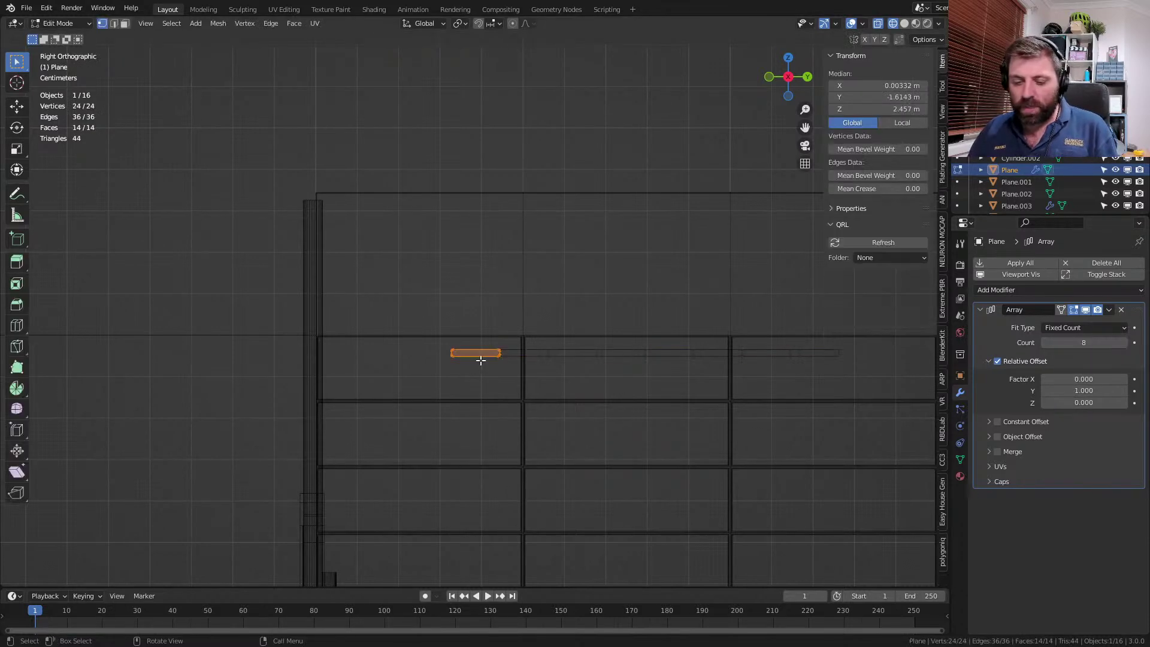
- Move the plate's mesh along Y by about 0.05 m, up to the first box's vertical divider
{"action": "key", "text": "Tab"}
{"action": "scroll", "coordinate": [480, 361], "scroll_direction": "up", "scroll_amount": 1}
{"action": "key", "text": "Tab"}
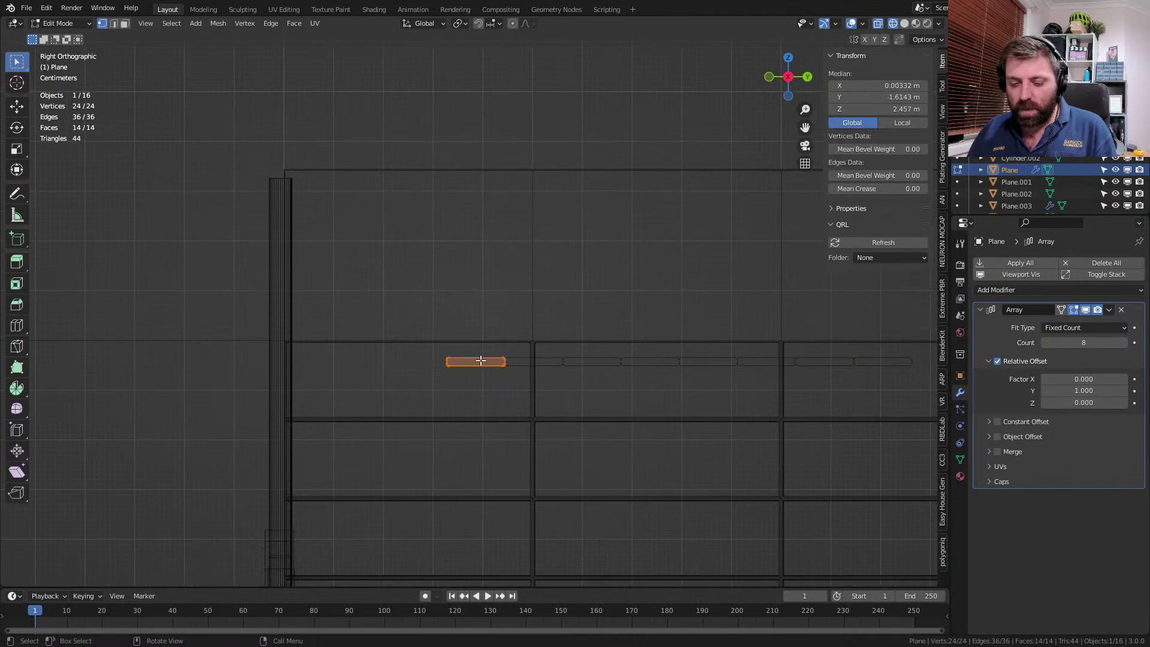
{"action": "key", "text": "g"}
{"action": "key", "text": "y"}
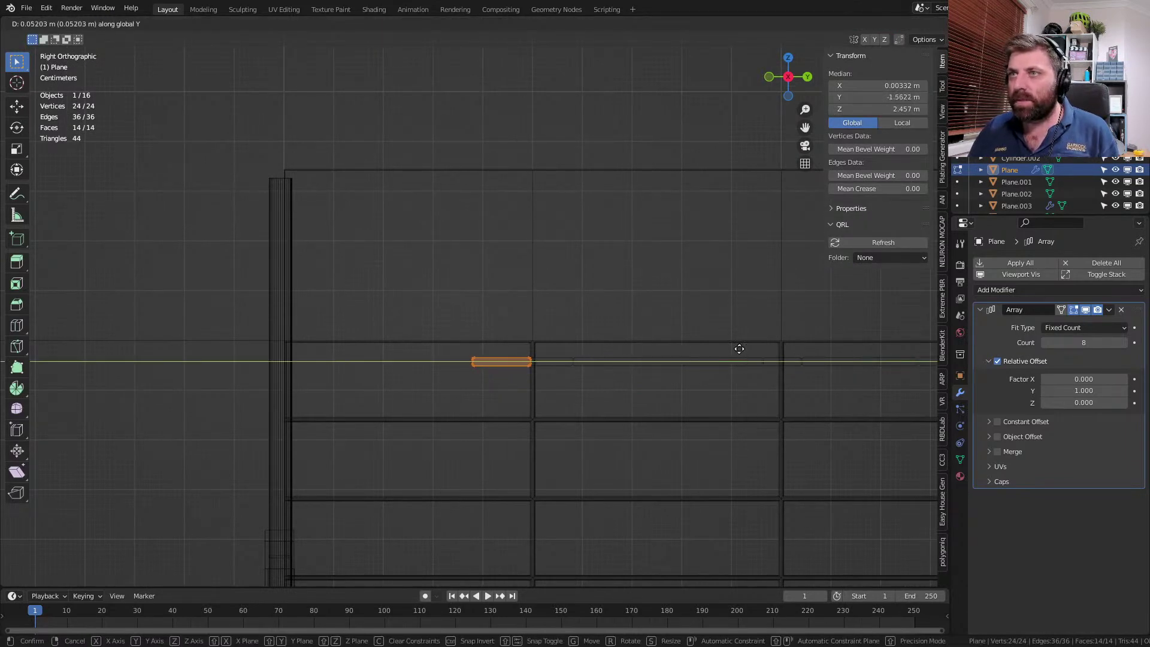
{"action": "left_click", "coordinate": [726, 350]}
- Set the array count to 11 and increase its relative Y offset to about 4.31, spacing the plates by box width
{"action": "scroll", "coordinate": [506, 424], "scroll_direction": "down", "scroll_amount": 4}
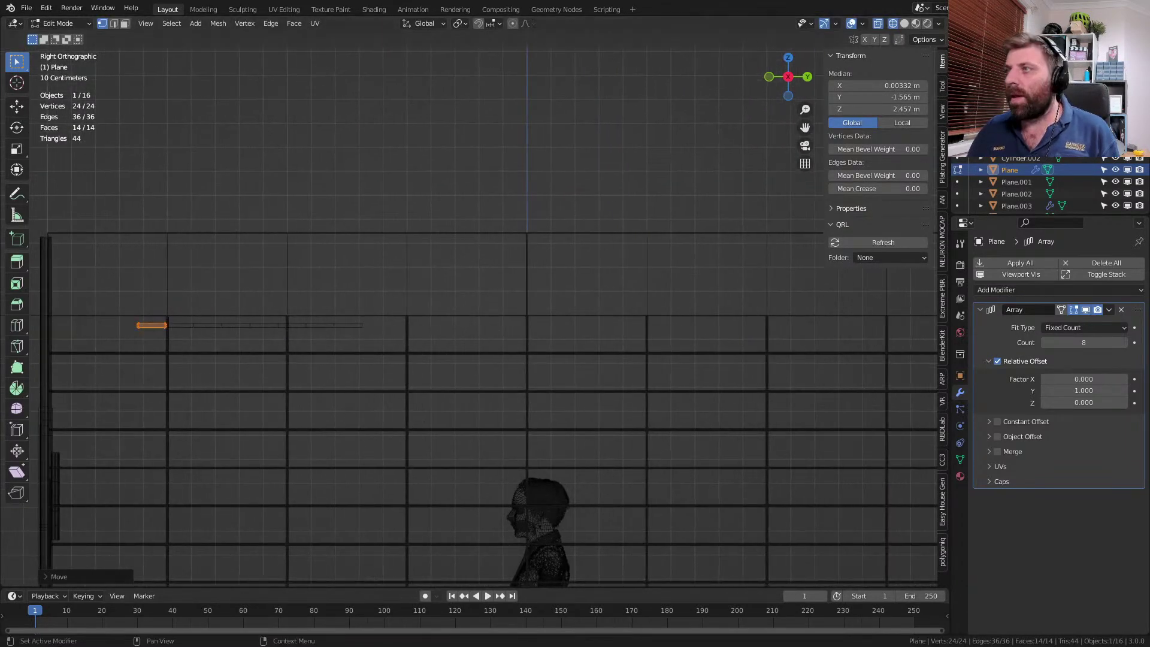
{"action": "left_click", "coordinate": [1124, 343]}
{"action": "left_click", "coordinate": [1124, 343]}
{"action": "left_click", "coordinate": [1124, 343]}
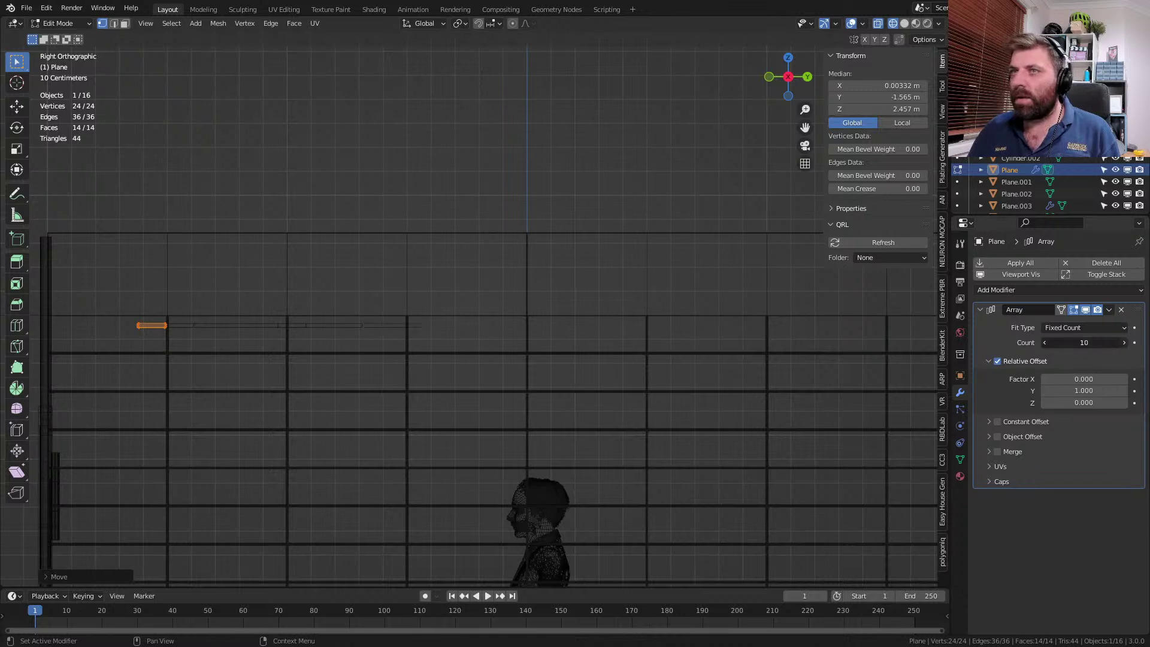
{"action": "scroll", "coordinate": [681, 368], "scroll_direction": "down", "scroll_amount": 1}
{"action": "left_click_drag", "start_coordinate": [1076, 390], "coordinate": [1112, 391]}
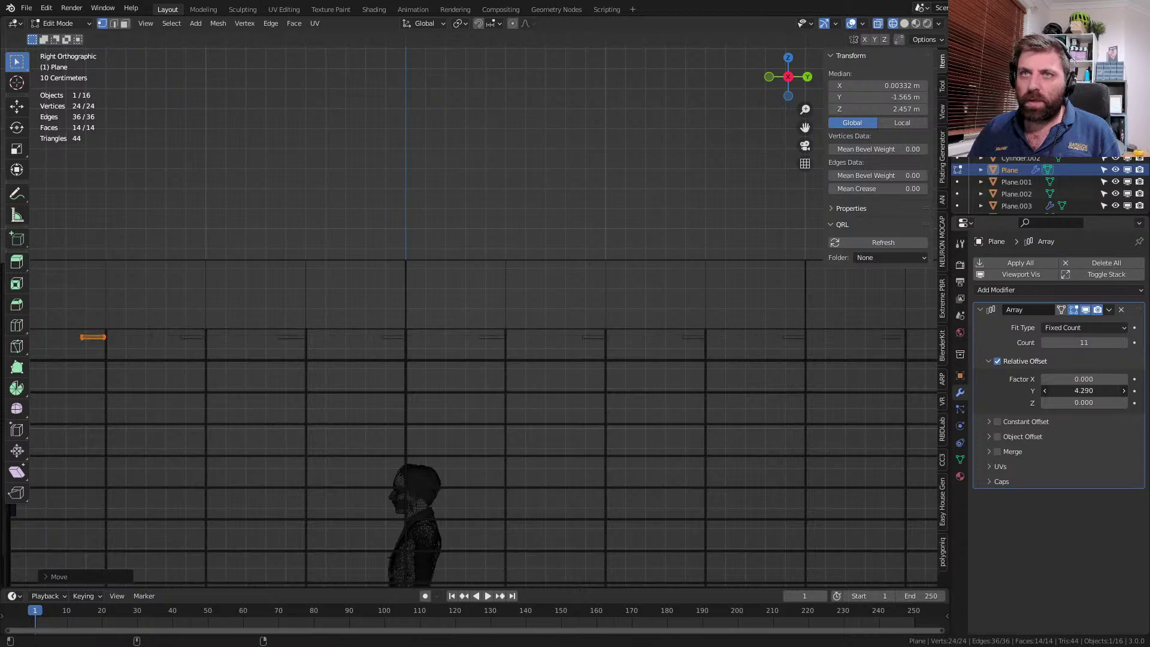
- Set the array count to 12 and fine-tune its relative Y offset to 4.280 to match the box columns
{"action": "middle_click_drag", "start_coordinate": [784, 378], "coordinate": [264, 416], "text": "shift"}
{"action": "scroll", "coordinate": [636, 437], "scroll_direction": "up", "scroll_amount": 2}
{"action": "middle_click_drag", "start_coordinate": [663, 439], "coordinate": [400, 414], "text": "shift"}
{"action": "left_click", "coordinate": [1124, 343]}
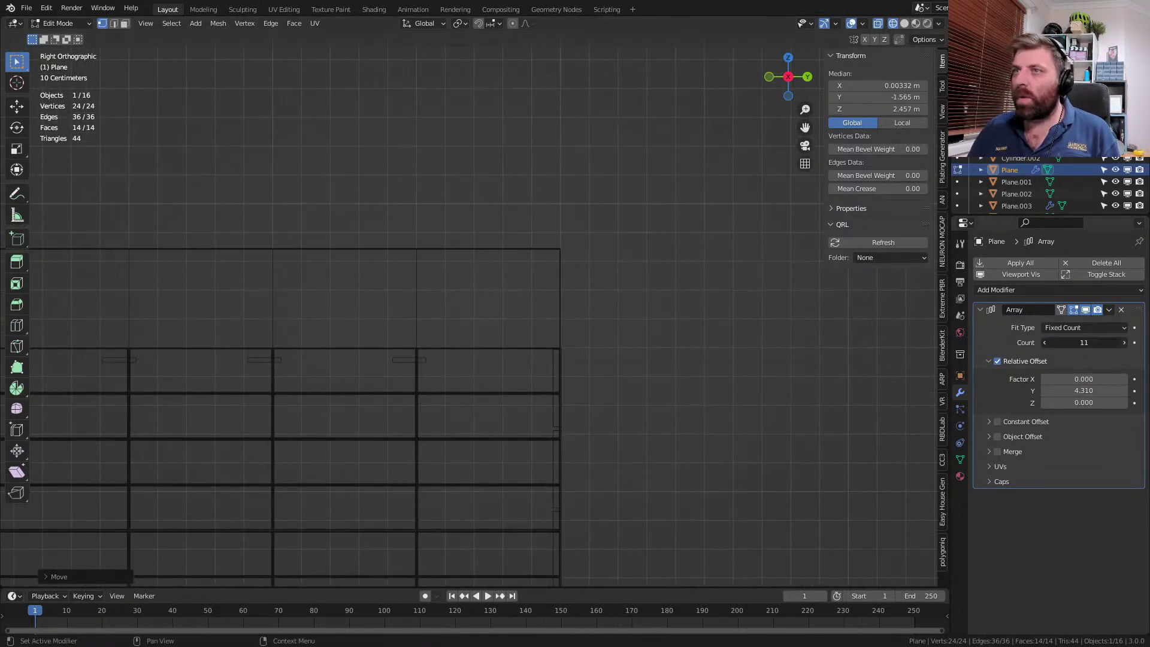
{"action": "scroll", "coordinate": [480, 403], "scroll_direction": "up", "scroll_amount": 5}
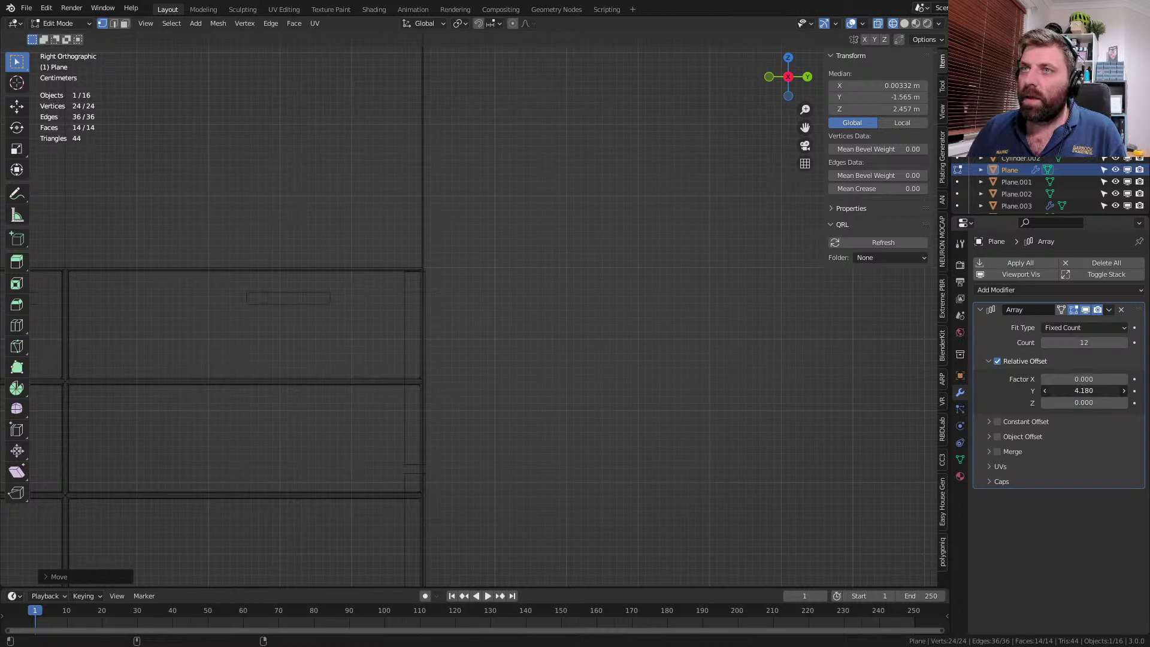
{"action": "scroll", "coordinate": [316, 334], "scroll_direction": "down", "scroll_amount": 5}
{"action": "scroll", "coordinate": [539, 317], "scroll_direction": "up", "scroll_amount": 3}
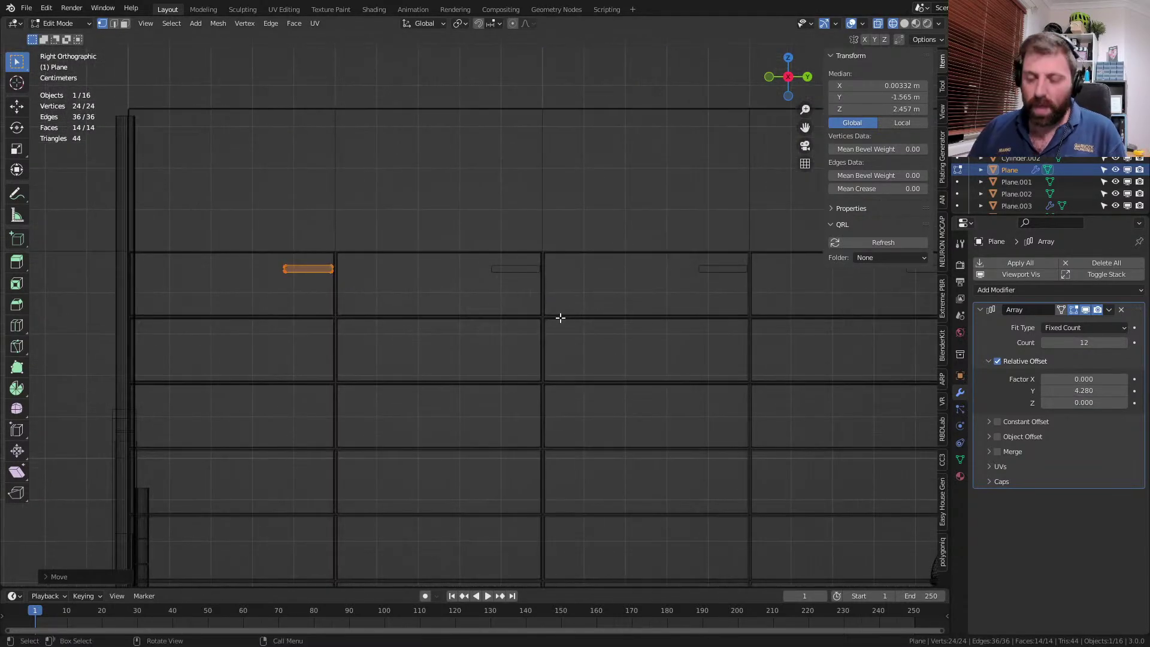
- Shift the plate about 0.03 m away from the divider along Y and raise it about 0.03 m along Z
{"action": "key", "text": "g"}
{"action": "key", "text": "y"}
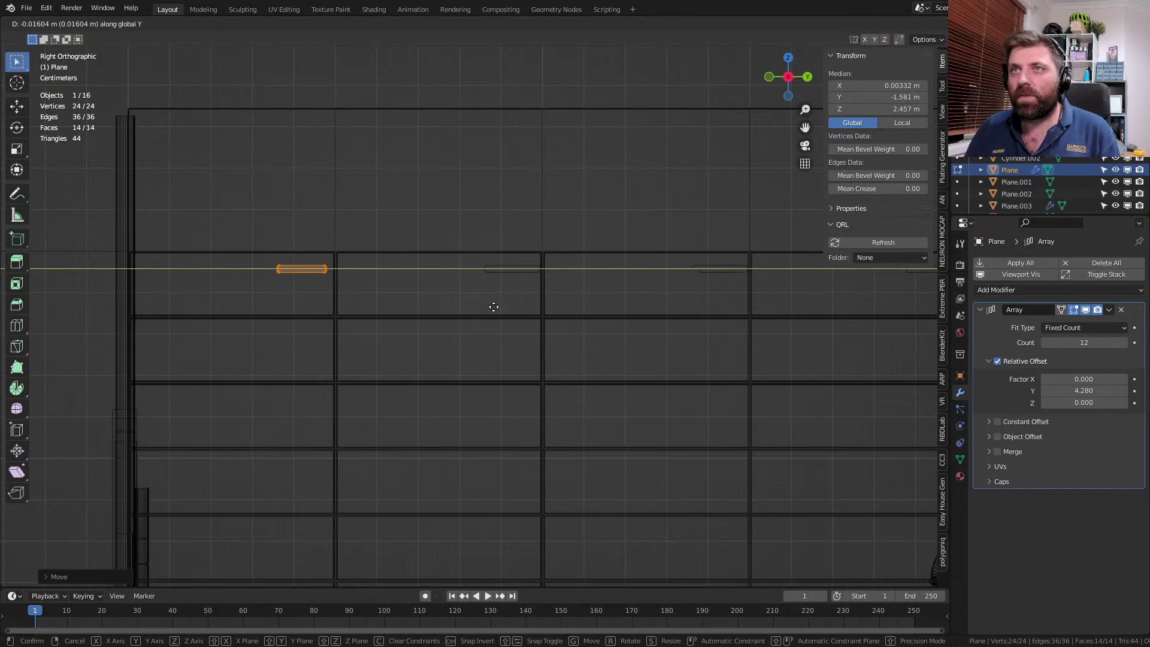
{"action": "left_click", "coordinate": [441, 309]}
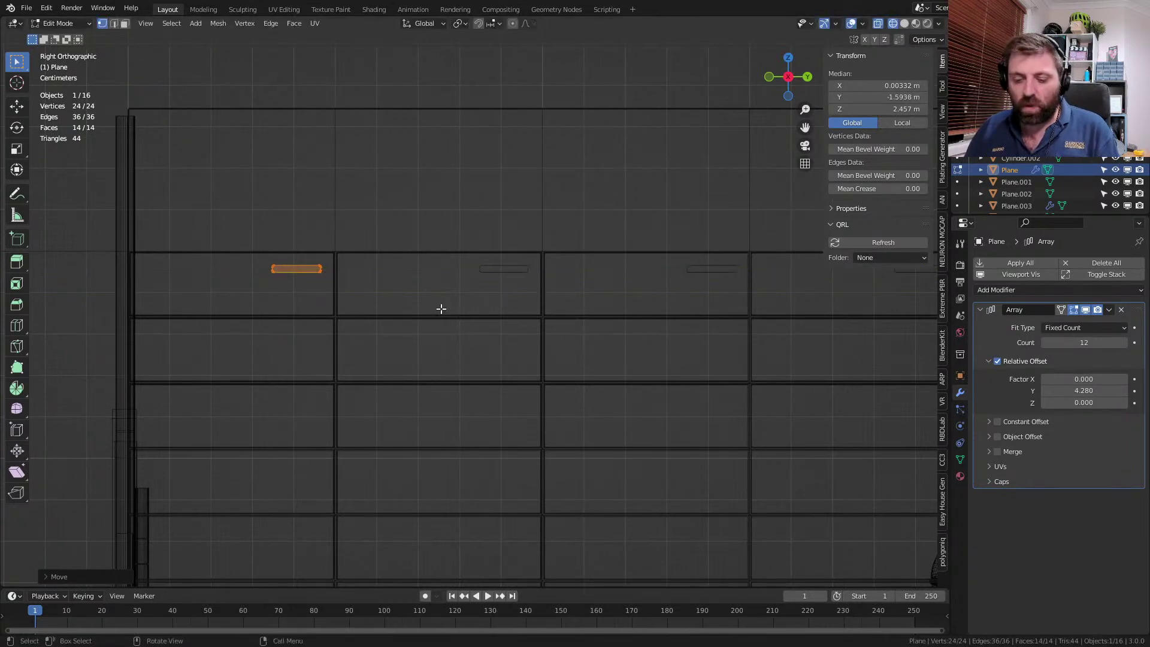
{"action": "key", "text": "g"}
{"action": "key", "text": "y"}
{"action": "key", "text": "z"}
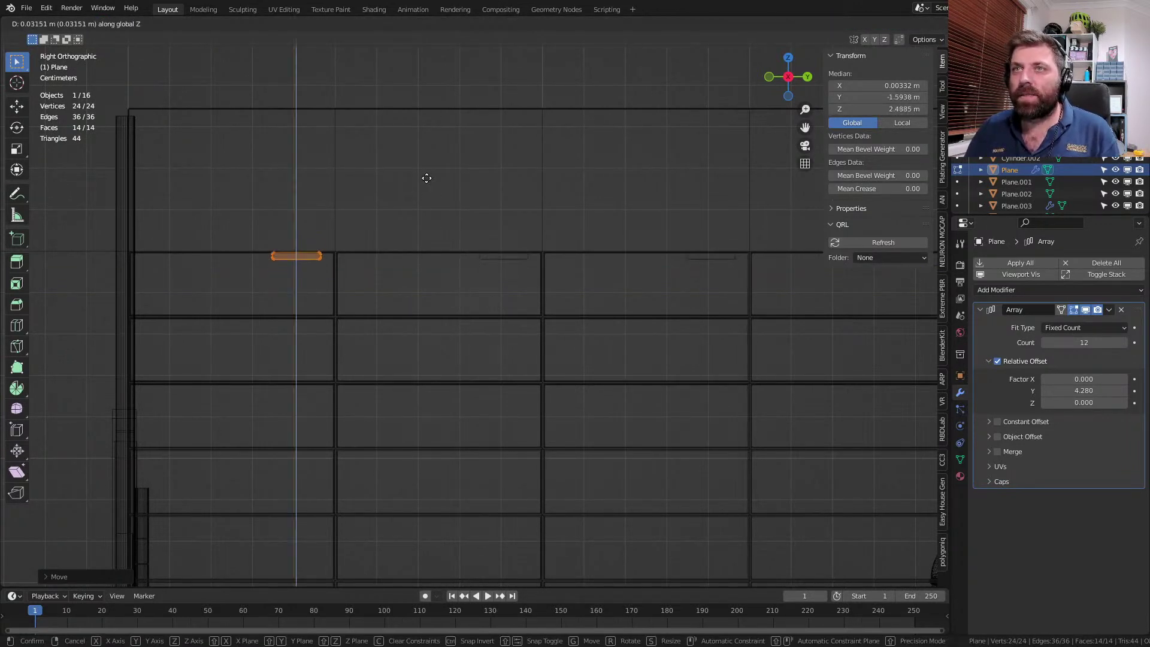
{"action": "left_click", "coordinate": [426, 196]}
- Add a second Array modifier to the plate with relative offset factors X 0 and Z 1
{"action": "left_click", "coordinate": [1030, 290]}
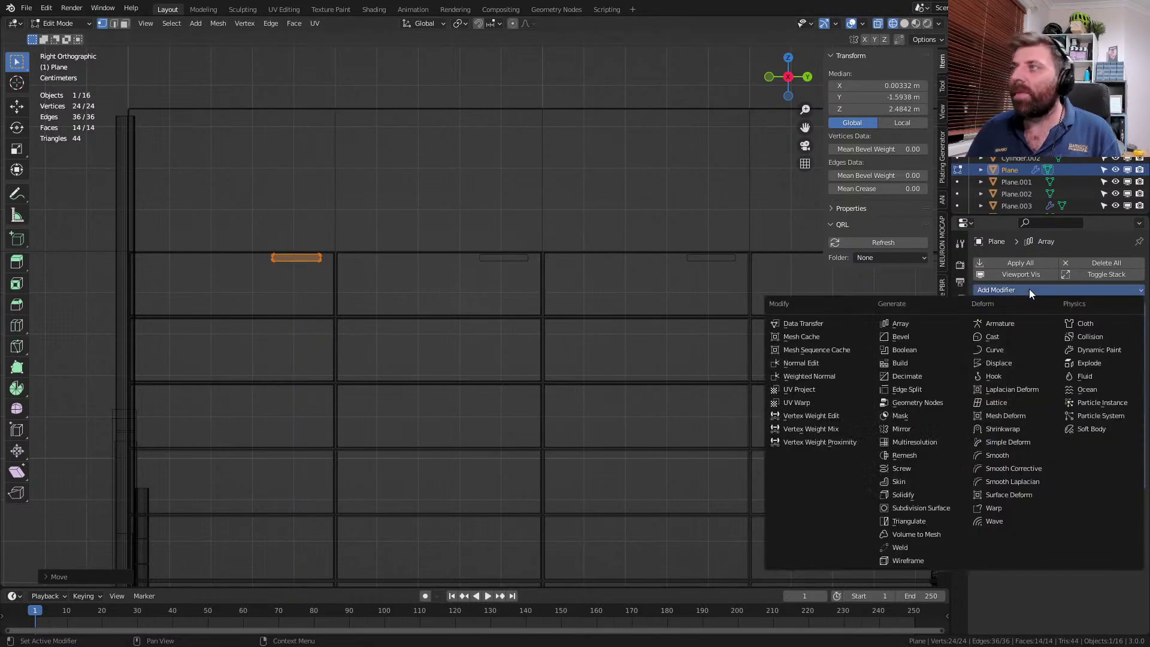
{"action": "left_click", "coordinate": [900, 324]}
{"action": "left_click", "coordinate": [1079, 591]}
{"action": "type", "text": "1"}
{"action": "key", "text": "Return"}
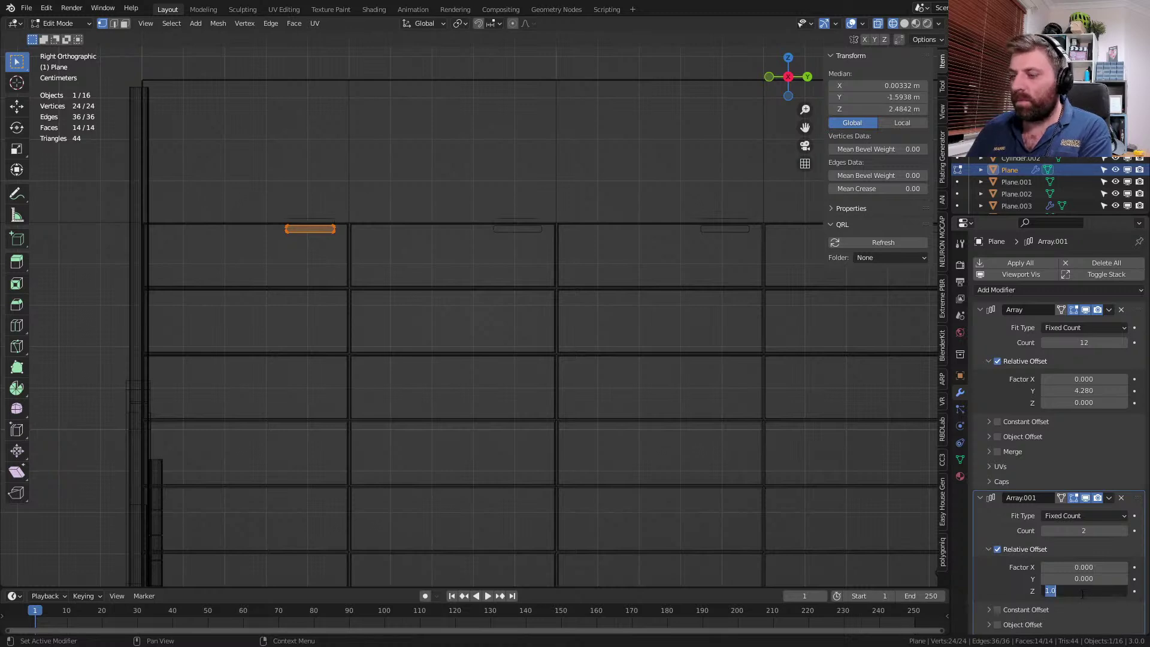
{"action": "key", "text": "Return"}
- Increase the second array's count and set its relative Z offset to about -9.63 so the rows run down the wall
{"action": "left_click_drag", "start_coordinate": [1084, 531], "coordinate": [1123, 531]}
{"action": "scroll", "coordinate": [570, 416], "scroll_direction": "down", "scroll_amount": 3, "text": "shift"}
{"action": "scroll", "coordinate": [645, 486], "scroll_direction": "down", "scroll_amount": 1}
{"action": "scroll", "coordinate": [603, 402], "scroll_direction": "down", "scroll_amount": 2}
{"action": "middle_click_drag", "start_coordinate": [602, 408], "coordinate": [609, 371], "text": "shift"}
{"action": "scroll", "coordinate": [609, 385], "scroll_direction": "down", "scroll_amount": 1}
{"action": "left_click_drag", "start_coordinate": [1084, 590], "coordinate": [948, 590]}
- Raise the second array's count to 12 and set its relative Z offset to -9.690
{"action": "left_click", "coordinate": [1125, 531]}
{"action": "left_click", "coordinate": [1125, 531]}
{"action": "left_click", "coordinate": [1125, 530]}
{"action": "left_click", "coordinate": [1124, 531]}
{"action": "left_click", "coordinate": [1125, 531]}
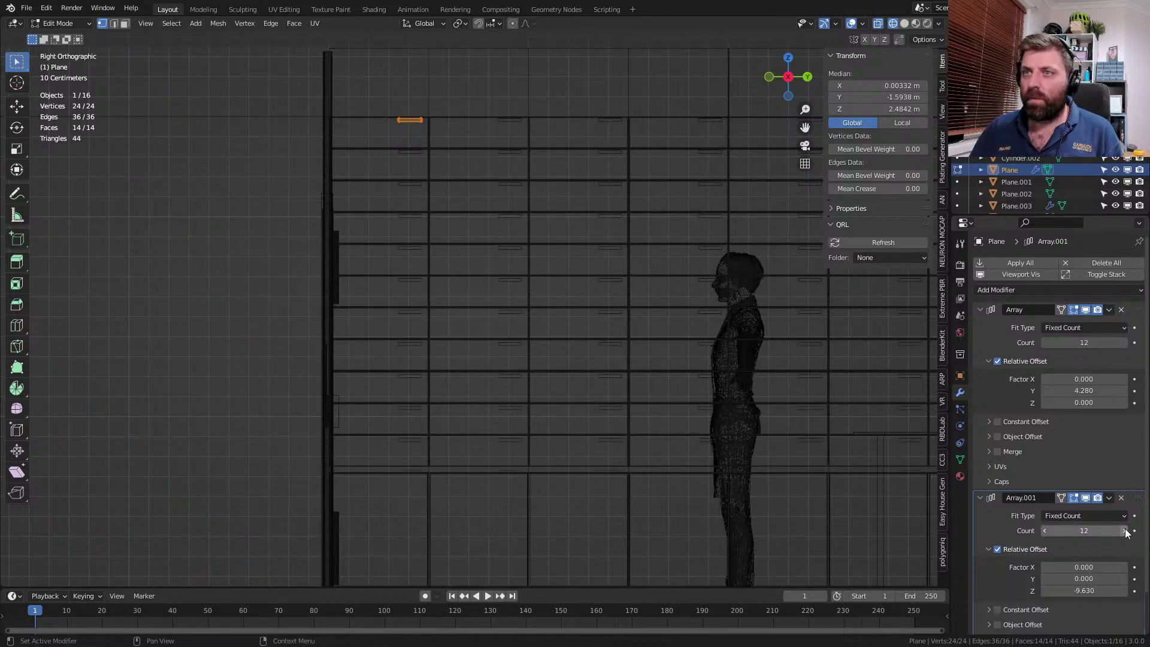
{"action": "left_click_drag", "start_coordinate": [1120, 588], "coordinate": [1113, 587]}
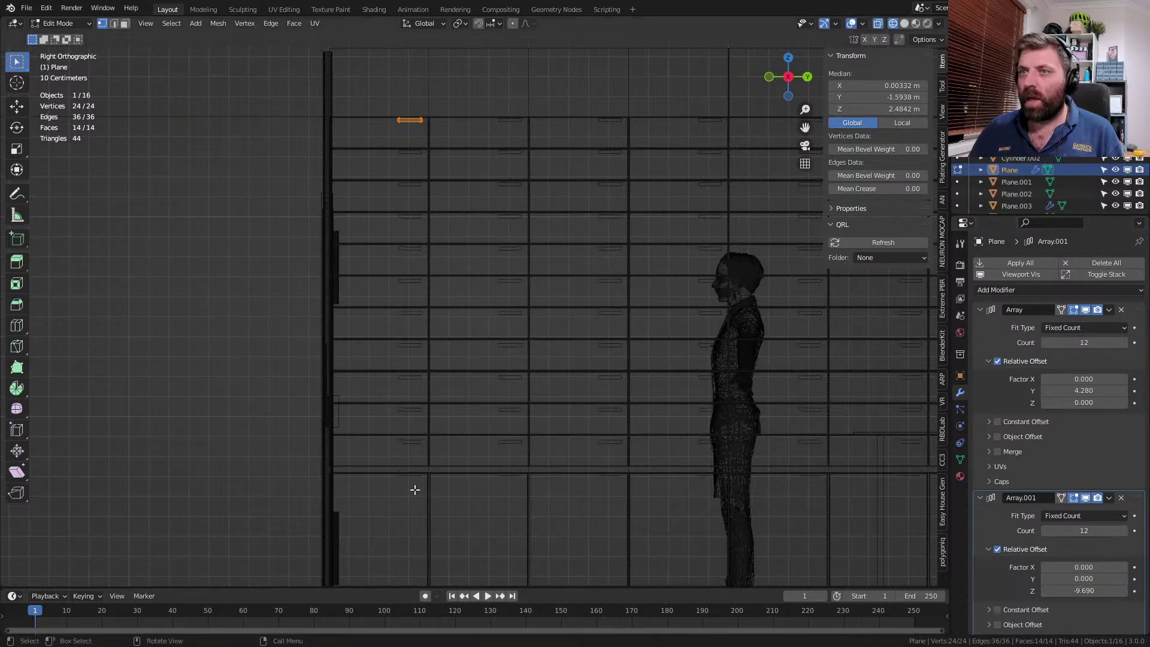
- Reduce the second array's count to 11 and set its relative Z offset to -9.570 to match the box rows
{"action": "scroll", "coordinate": [480, 287], "scroll_direction": "up", "scroll_amount": 7}
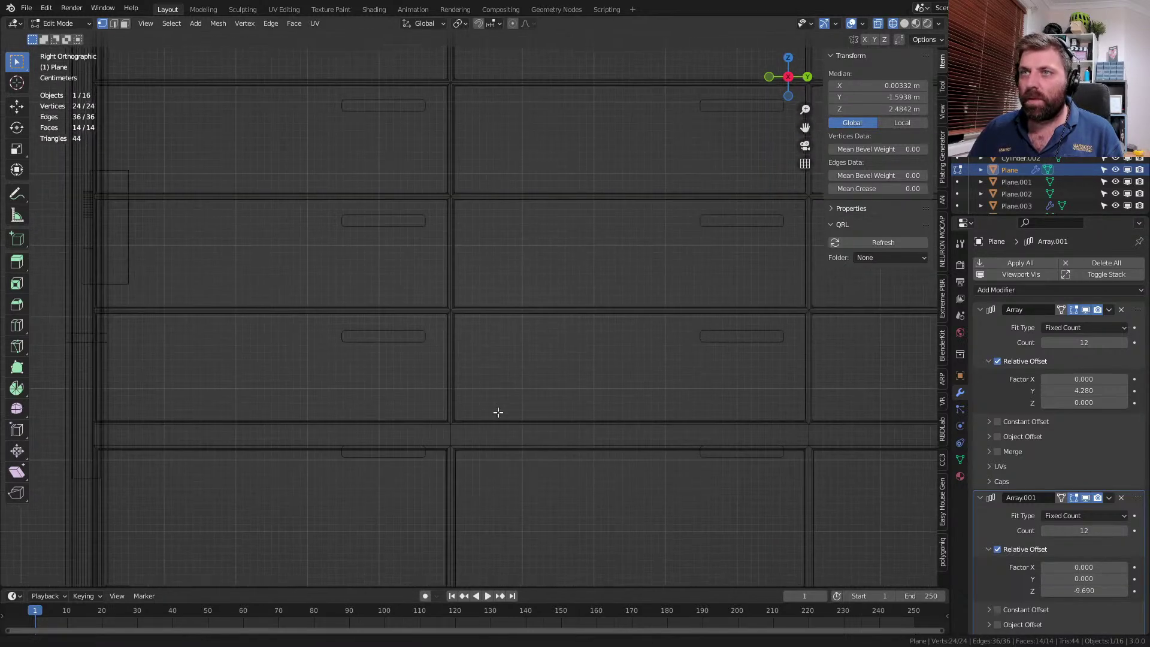
{"action": "left_click", "coordinate": [1045, 531]}
{"action": "left_click_drag", "start_coordinate": [1085, 592], "coordinate": [1092, 592]}
- Lower the source plate along Z by about 0.03 m so the plates sit inside their boxes
{"action": "scroll", "coordinate": [602, 313], "scroll_direction": "down", "scroll_amount": 5}
{"action": "middle_click_drag", "start_coordinate": [602, 312], "coordinate": [620, 526], "text": "shift"}
{"action": "scroll", "coordinate": [599, 335], "scroll_direction": "up", "scroll_amount": 4}
{"action": "key", "text": "g"}
{"action": "key", "text": "z"}
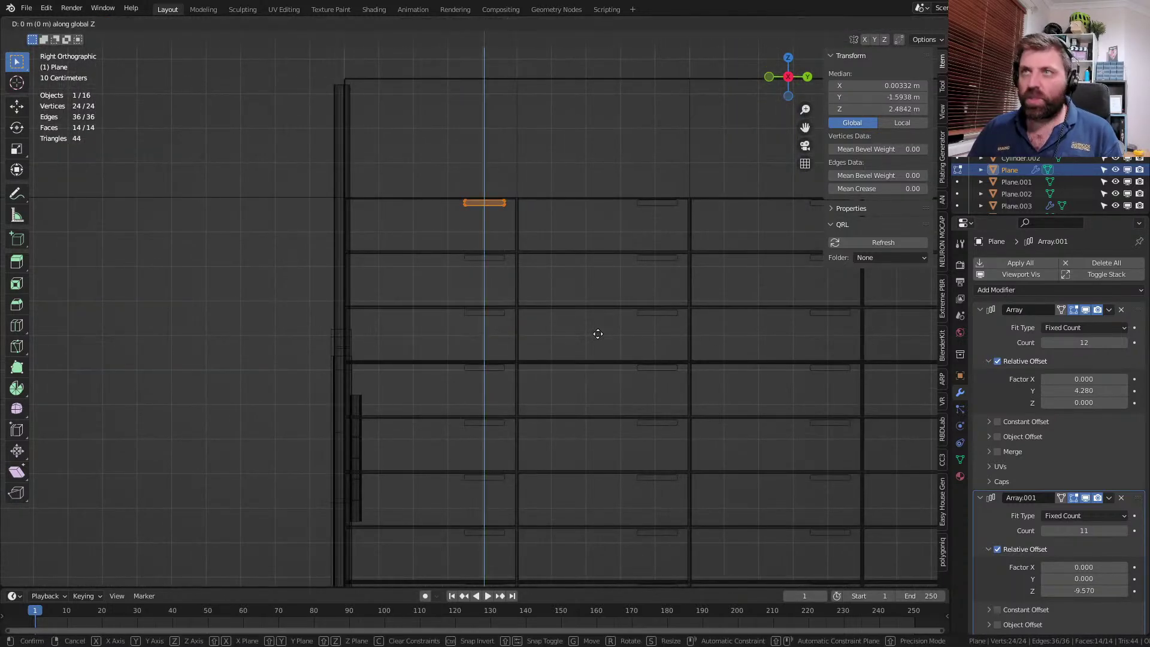
{"action": "left_click", "coordinate": [596, 436]}
- Return to solid shading and move the plate's mesh about 3 m along X onto the deposit box wall
{"action": "scroll", "coordinate": [592, 406], "scroll_direction": "down", "scroll_amount": 6}
{"action": "mouse_move", "coordinate": [592, 405]}
{"action": "middle_mouse_down"}
{"action": "mouse_move", "coordinate": [521, 411]}
{"action": "mouse_move", "coordinate": [565, 403]}
{"action": "mouse_move", "coordinate": [575, 468]}
{"action": "mouse_move", "coordinate": [685, 478]}
{"action": "mouse_move", "coordinate": [590, 347]}
{"action": "mouse_move", "coordinate": [626, 390]}
{"action": "mouse_move", "coordinate": [390, 402]}
{"action": "mouse_move", "coordinate": [427, 389]}
{"action": "middle_mouse_up"}
{"action": "key", "text": "Tab"}
{"action": "key", "text": "z"}
{"action": "left_click", "coordinate": [659, 343]}
{"action": "key", "text": "Tab"}
{"action": "key", "text": "g"}
{"action": "key", "text": "x"}
{"action": "left_click", "coordinate": [821, 329]}
- Nudge the plate's mesh about 0.003 m further along X into the box fronts and leave Edit Mode
{"action": "middle_click_drag", "start_coordinate": [821, 330], "coordinate": [809, 331]}
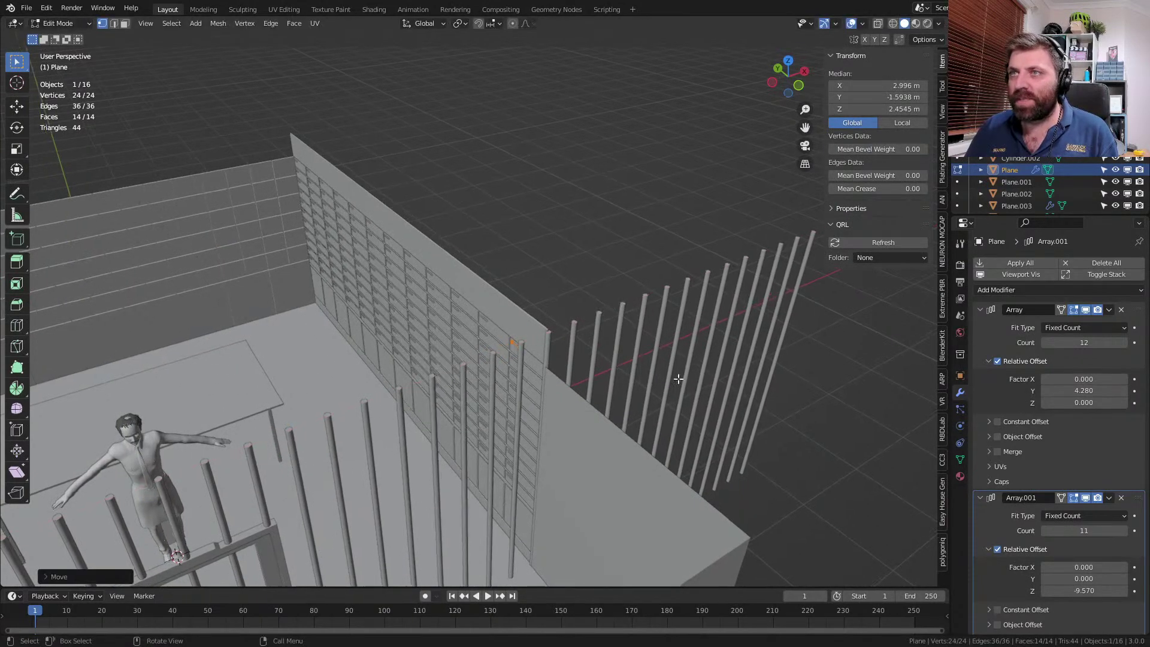
{"action": "scroll", "coordinate": [575, 354], "scroll_direction": "up", "scroll_amount": 5}
{"action": "middle_click_drag", "start_coordinate": [548, 357], "coordinate": [470, 393]}
{"action": "scroll", "coordinate": [462, 412], "scroll_direction": "up", "scroll_amount": 3}
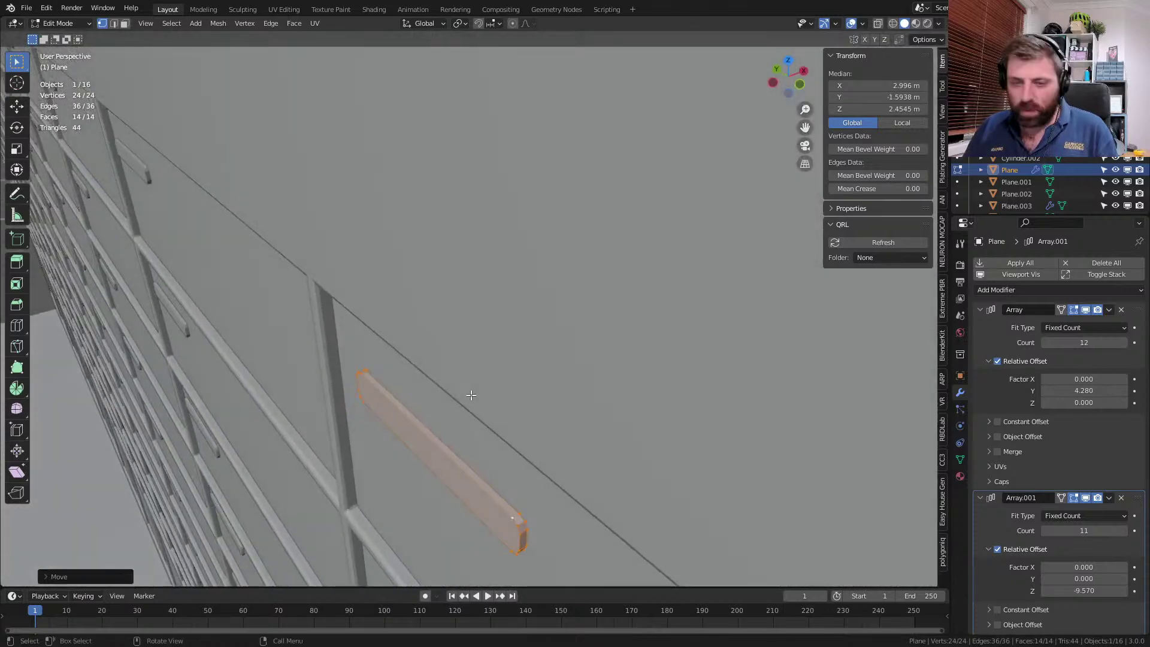
{"action": "key", "text": "g"}
{"action": "key", "text": "x"}
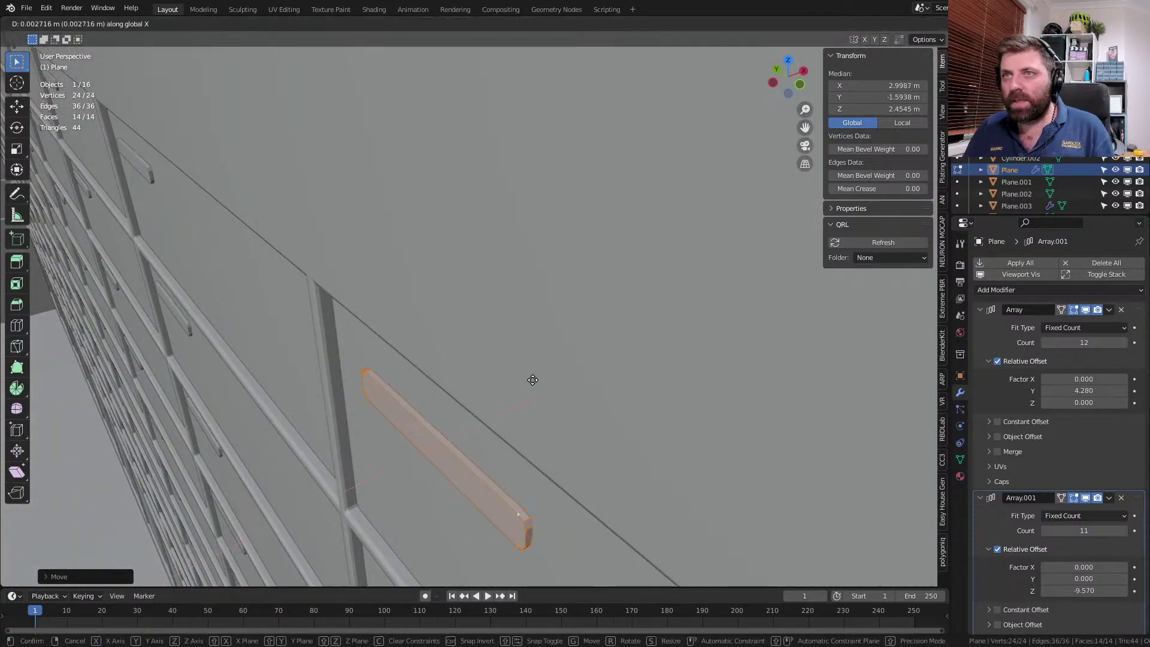
{"action": "left_click", "coordinate": [542, 380]}
{"action": "key", "text": "Tab"}
{"action": "middle_click_drag", "start_coordinate": [408, 414], "coordinate": [647, 388]}
{"action": "scroll", "coordinate": [695, 363], "scroll_direction": "down", "scroll_amount": 6}
{"action": "scroll", "coordinate": [689, 369], "scroll_direction": "down", "scroll_amount": 5}
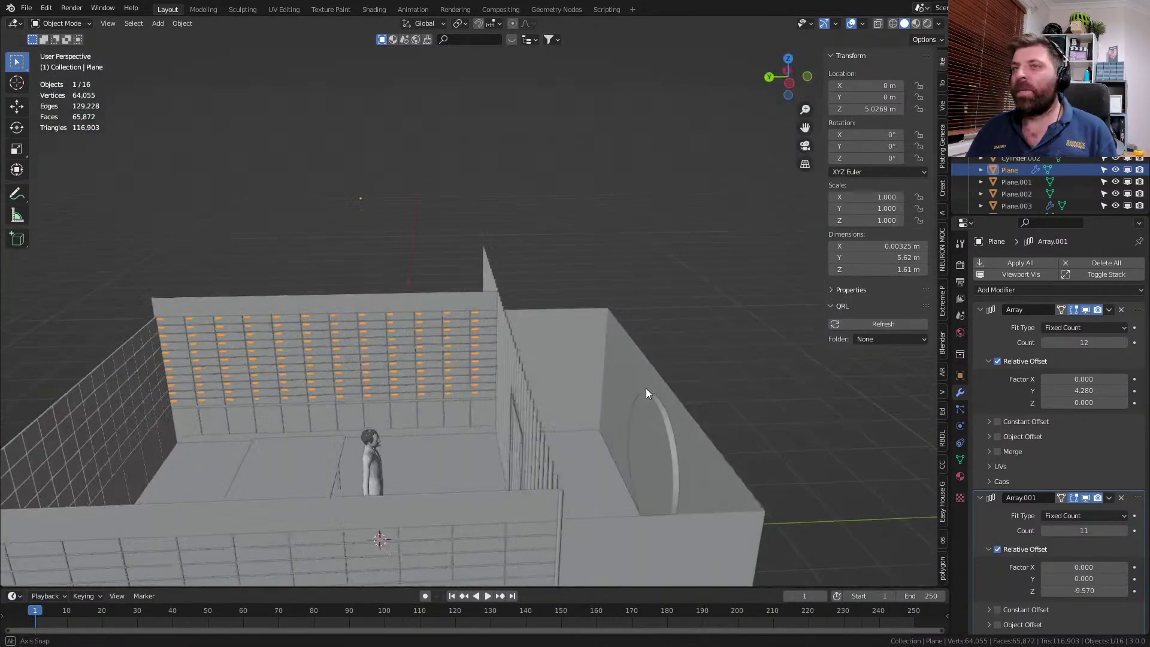
- Give the plates a new material with a dark yellow base color of about H 0.142, S 0.890, V 0.037
{"action": "left_click", "coordinate": [961, 478]}
{"action": "left_click", "coordinate": [1081, 313]}
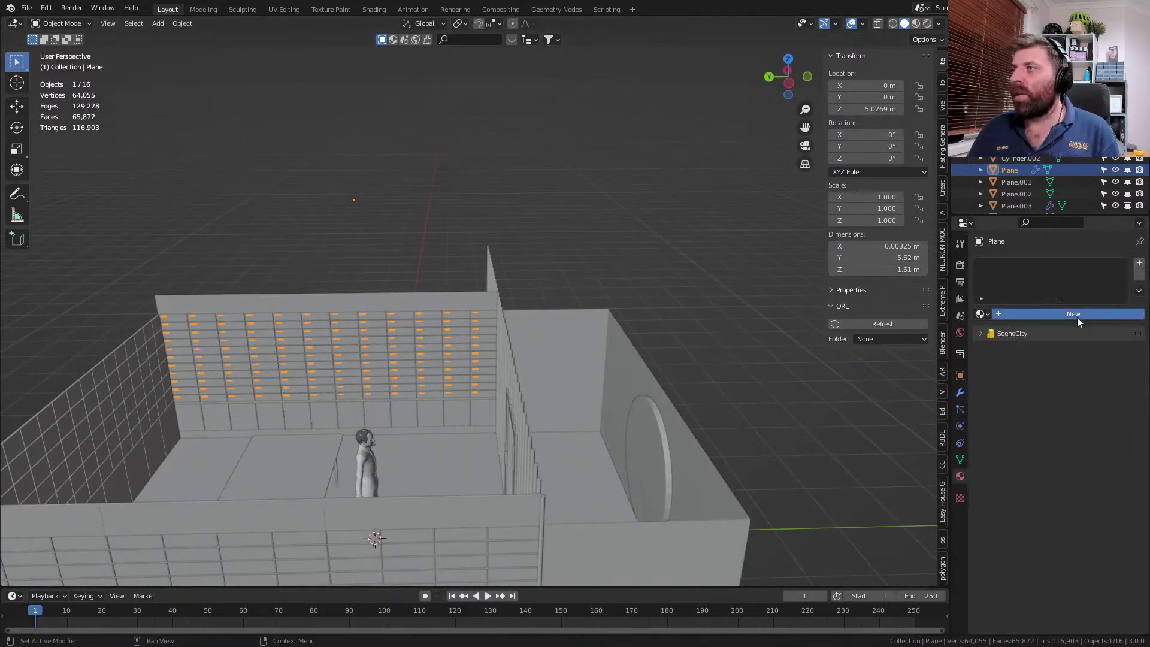
{"action": "left_click", "coordinate": [1086, 443]}
{"action": "left_click", "coordinate": [1050, 328]}
{"action": "left_click_drag", "start_coordinate": [1110, 314], "coordinate": [1115, 347]}
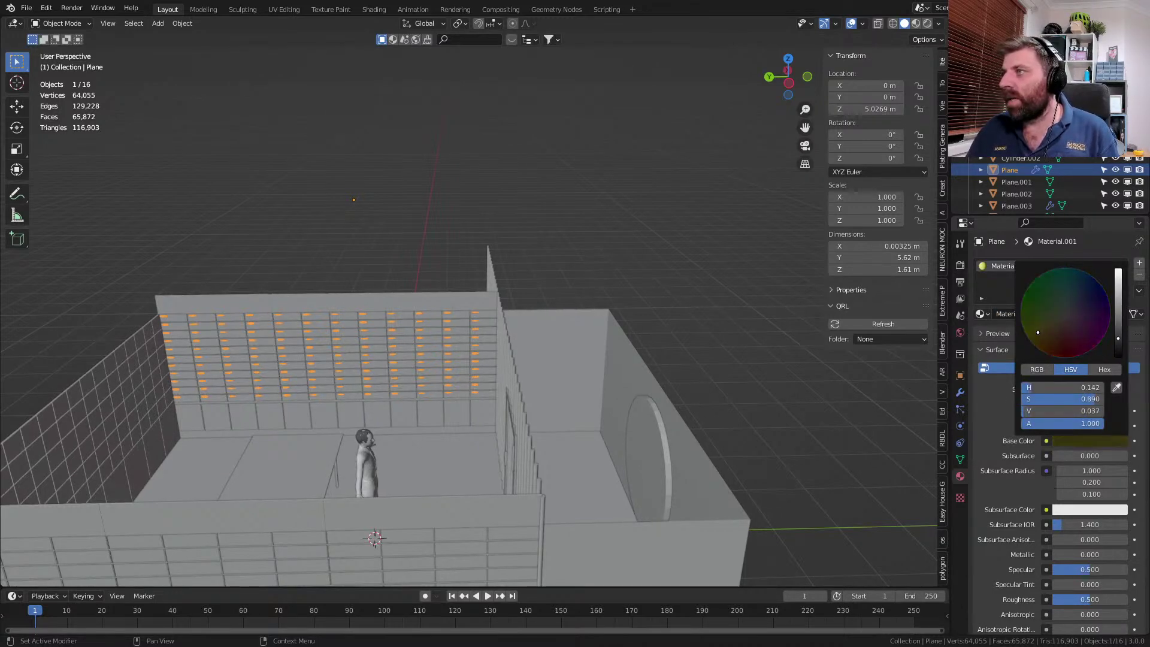
{"action": "middle_click_drag", "start_coordinate": [284, 367], "coordinate": [432, 342], "text": "shift"}
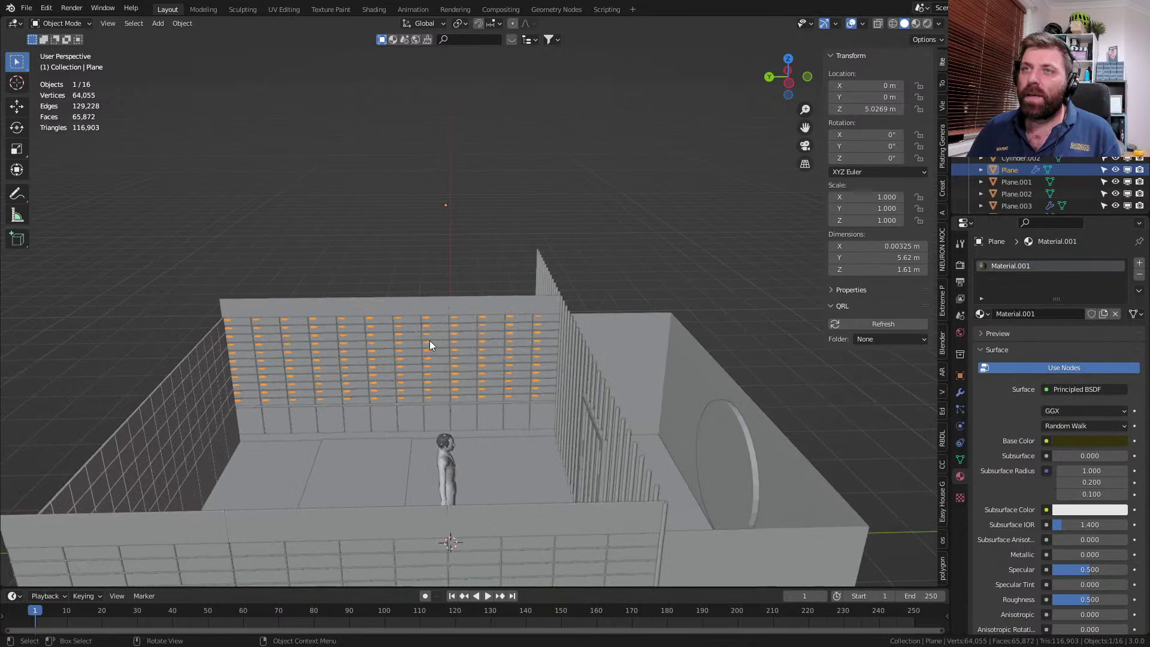
- Give the deposit box frame a new material with a mid-grey base color and Metallic of about 0.803
{"action": "left_click", "coordinate": [408, 341]}
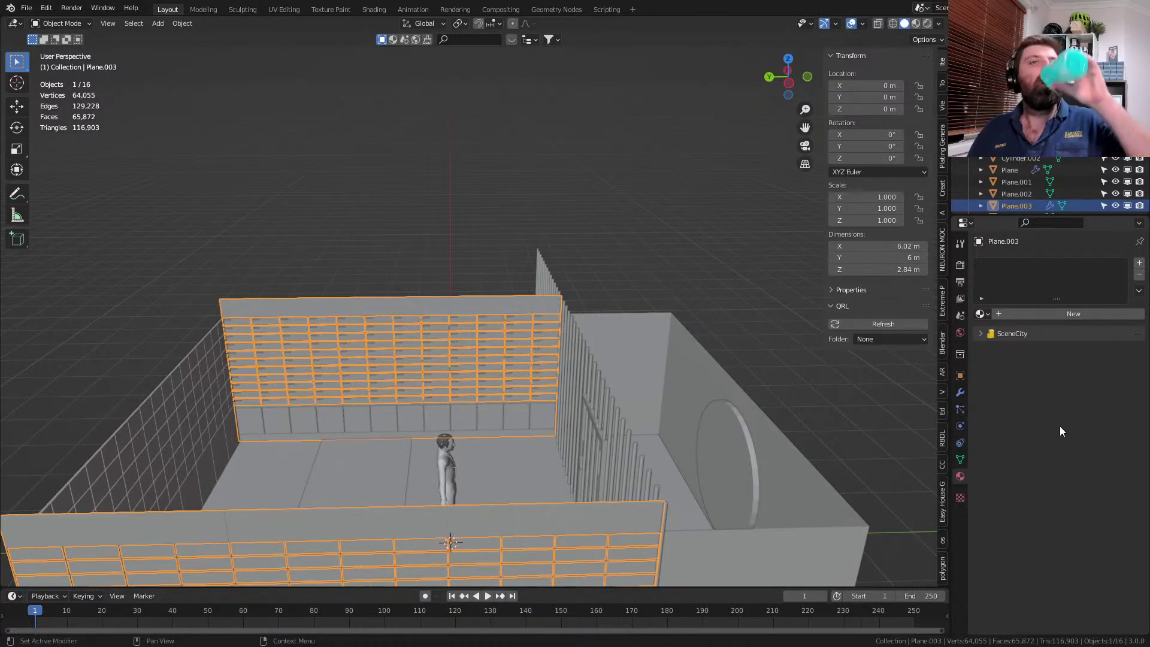
{"action": "left_click", "coordinate": [1072, 312]}
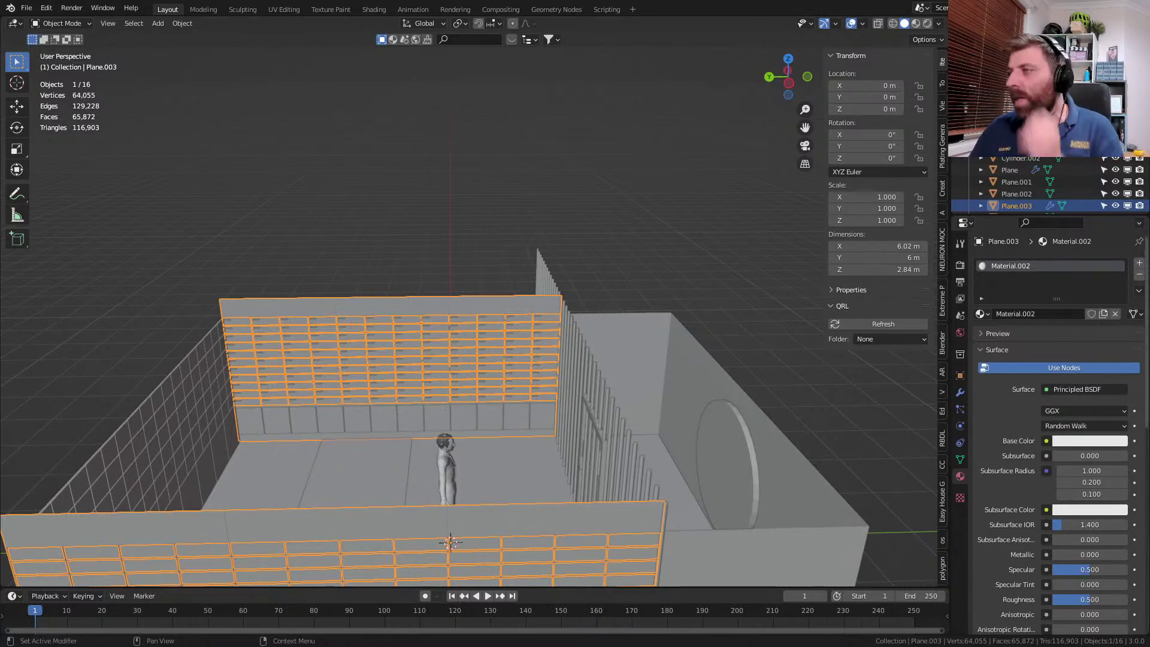
{"action": "left_click", "coordinate": [1086, 441]}
{"action": "left_click_drag", "start_coordinate": [1118, 277], "coordinate": [1118, 308]}
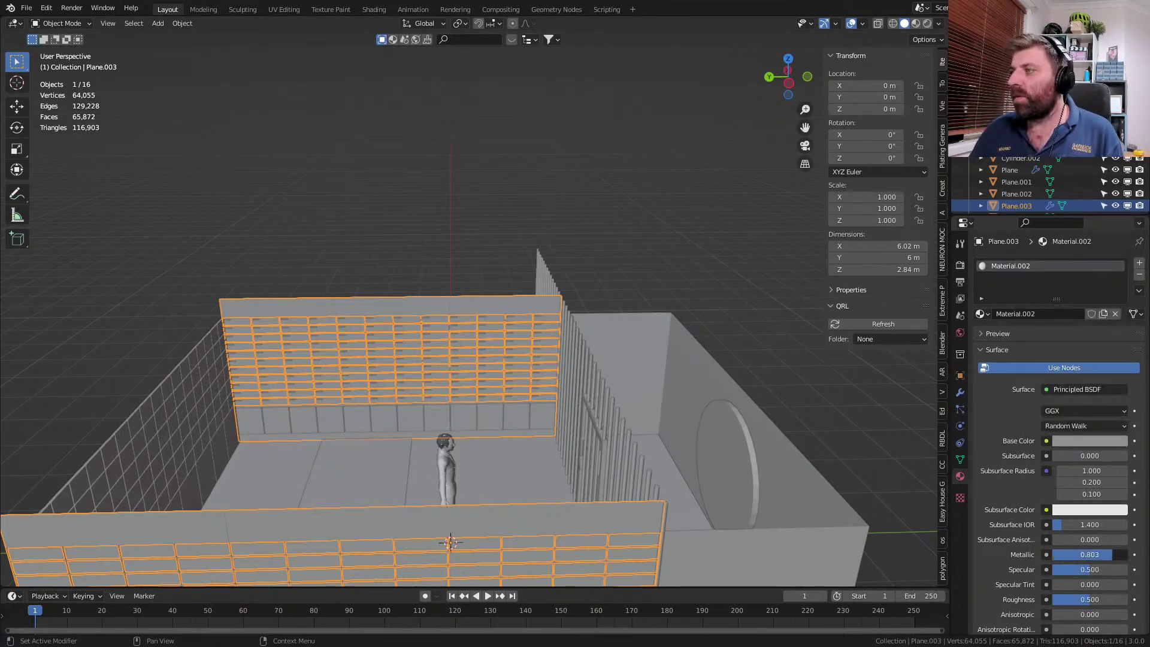
- Rename the deposit box frame's new material as Metal
{"action": "middle_click_drag", "start_coordinate": [487, 354], "coordinate": [508, 423]}
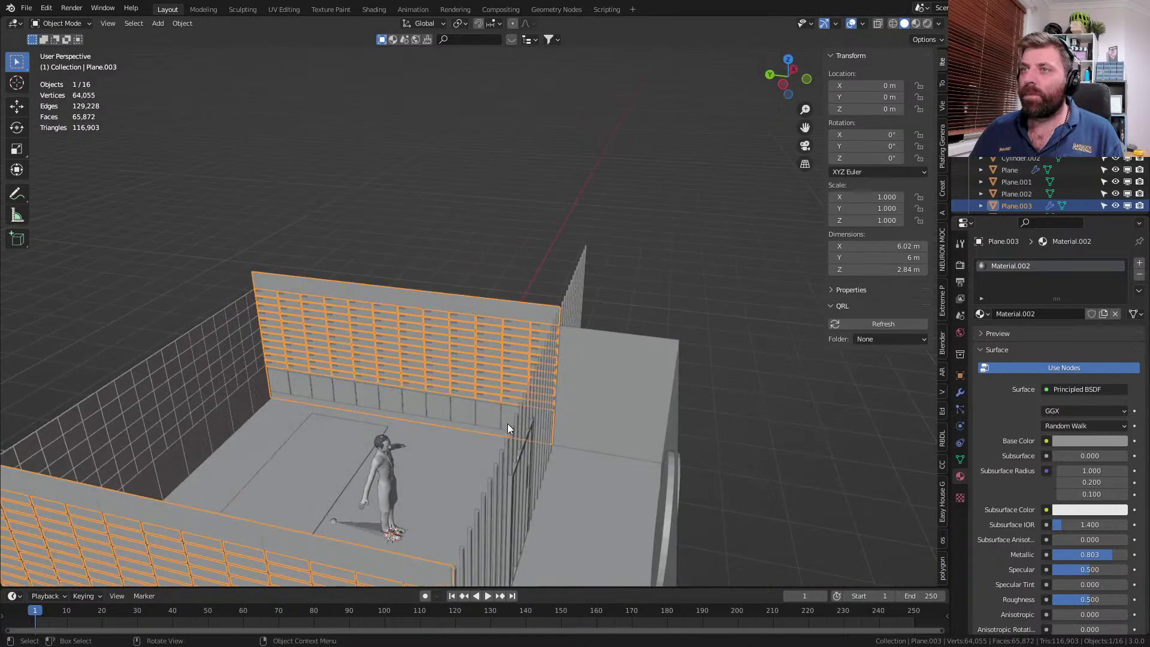
{"action": "left_click", "coordinate": [499, 422]}
{"action": "left_click", "coordinate": [496, 358]}
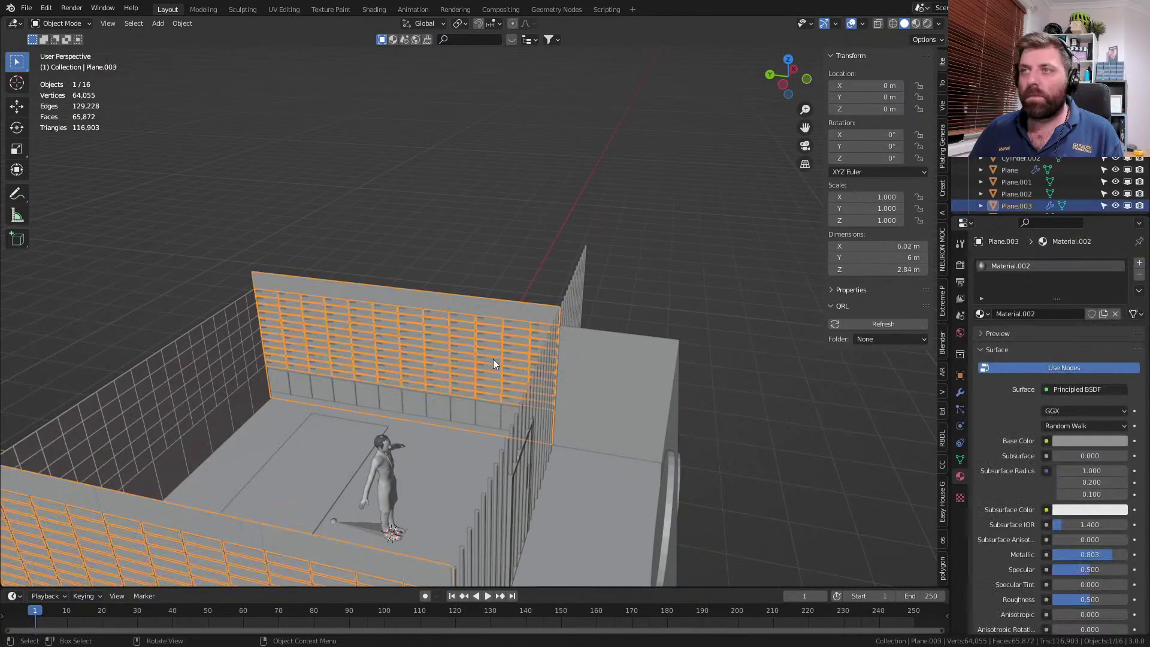
{"action": "double_click", "coordinate": [1035, 313]}
{"action": "type", "text": "mETAL"}
{"action": "key", "text": "Return"}
{"action": "double_click", "coordinate": [1037, 314]}
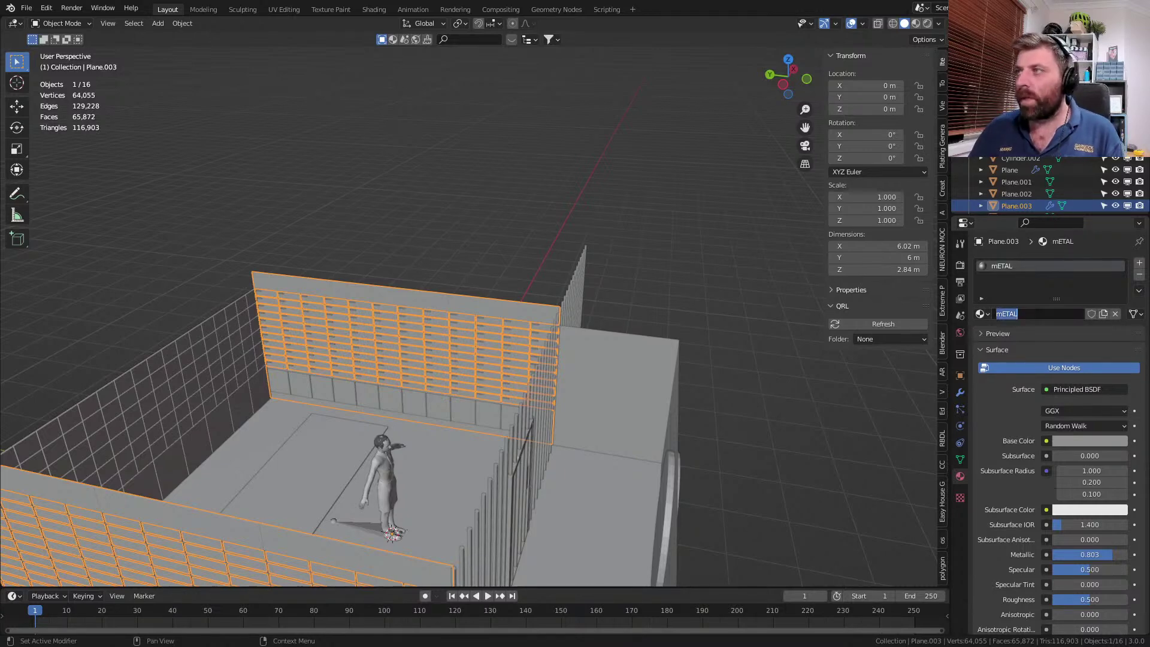
{"action": "type", "text": "Metal"}
{"action": "key", "text": "Return"}
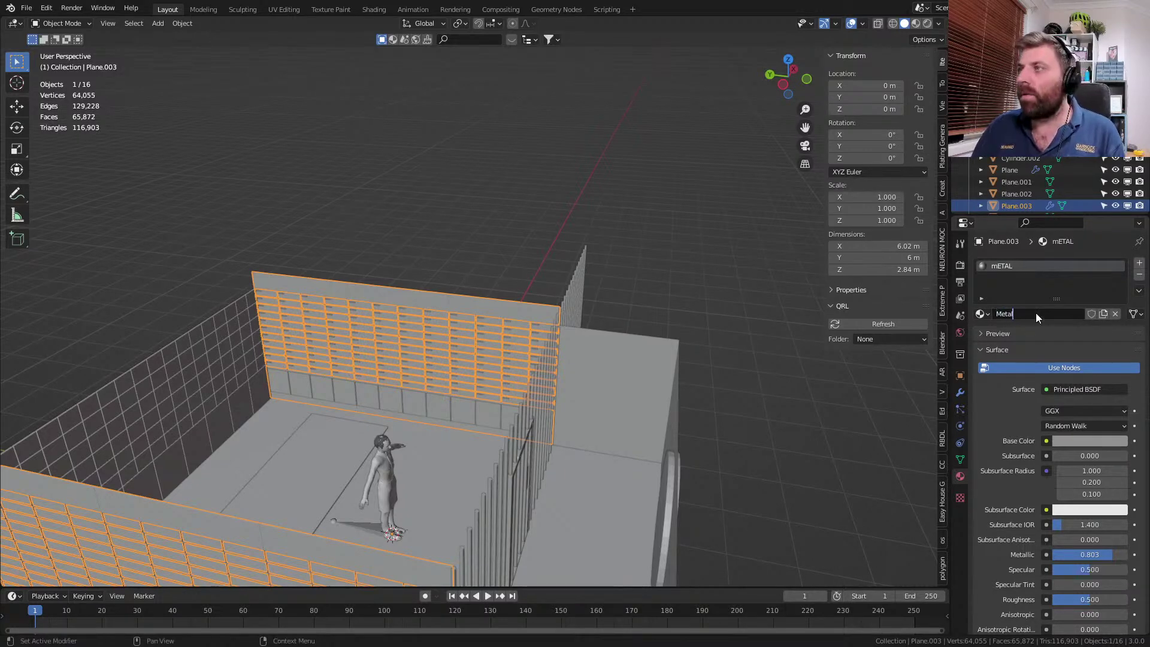
- Assign the existing Metal material to the box fronts behind the frame
{"action": "left_click", "coordinate": [467, 405]}
{"action": "left_click", "coordinate": [982, 313]}
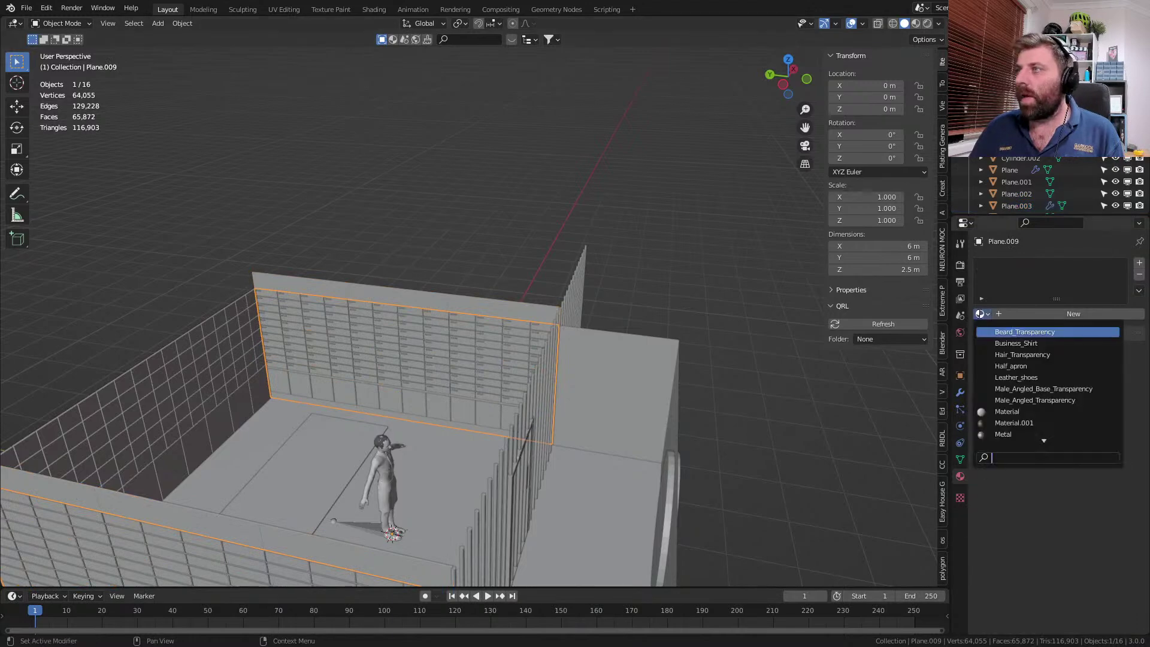
{"action": "left_click", "coordinate": [1004, 434]}
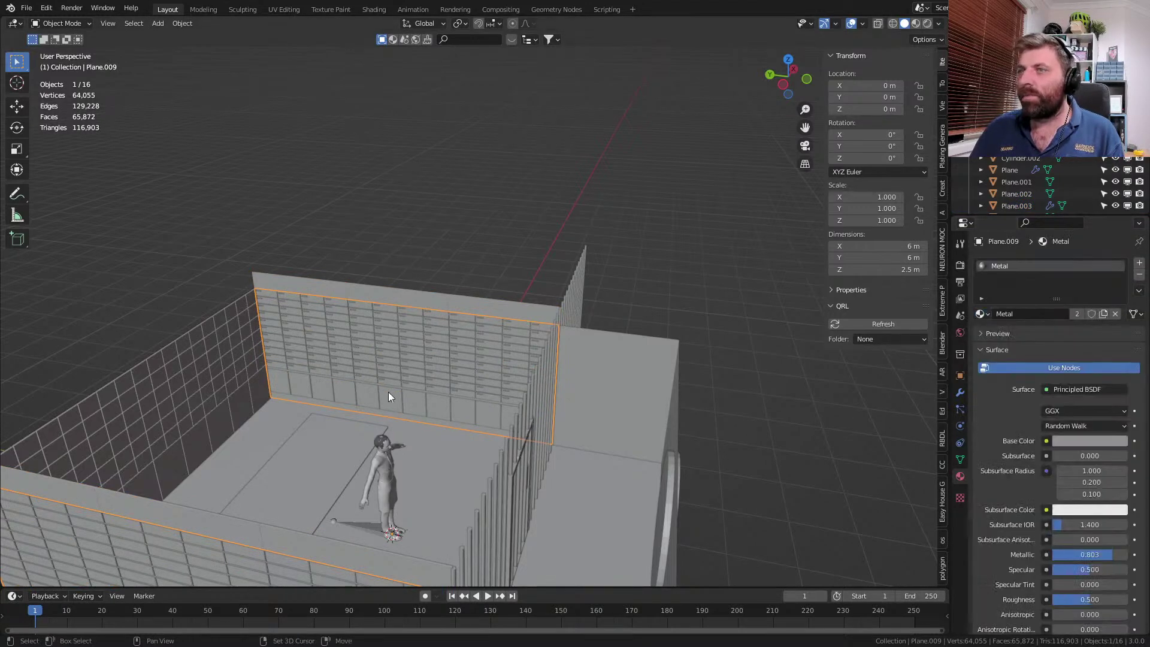
{"action": "scroll", "coordinate": [419, 383], "scroll_direction": "up", "scroll_amount": 5}
{"action": "middle_click_drag", "start_coordinate": [484, 379], "coordinate": [442, 403], "text": "shift"}
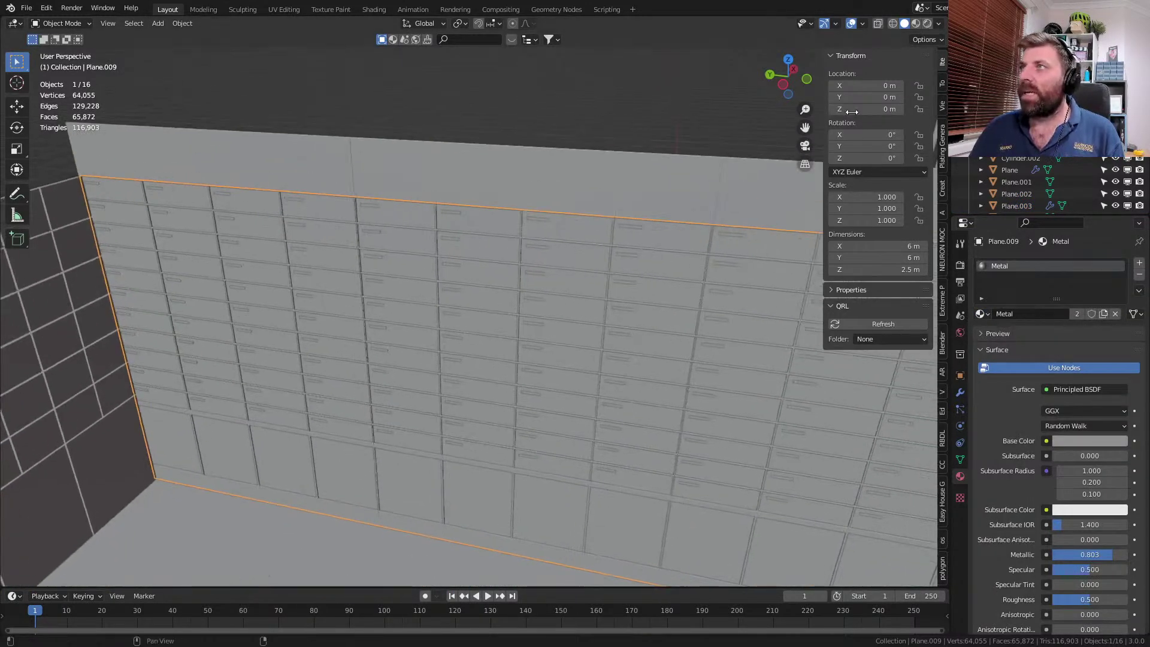
{"action": "scroll", "coordinate": [513, 434], "scroll_direction": "down", "scroll_amount": 8}
{"action": "middle_click_drag", "start_coordinate": [513, 433], "coordinate": [447, 443]}
- Add an area light at the 3D cursor
{"action": "key", "text": "shift+a"}
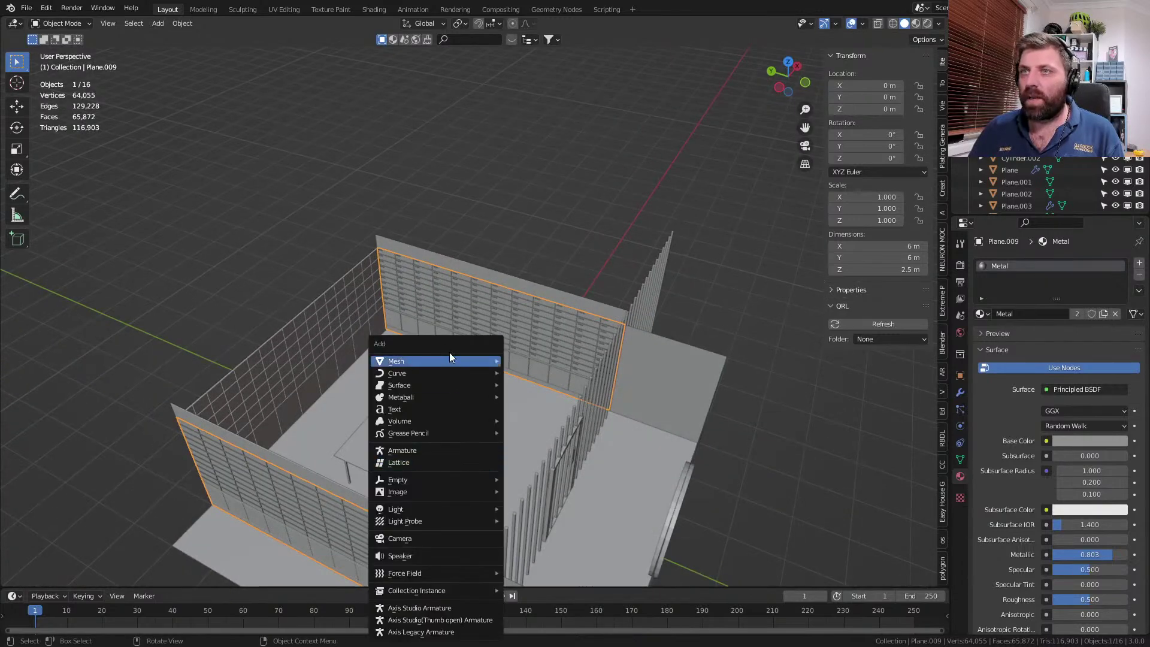
{"action": "mouse_move", "coordinate": [451, 360]}
{"action": "left_click", "coordinate": [552, 138]}
{"action": "key", "text": "shift+a"}
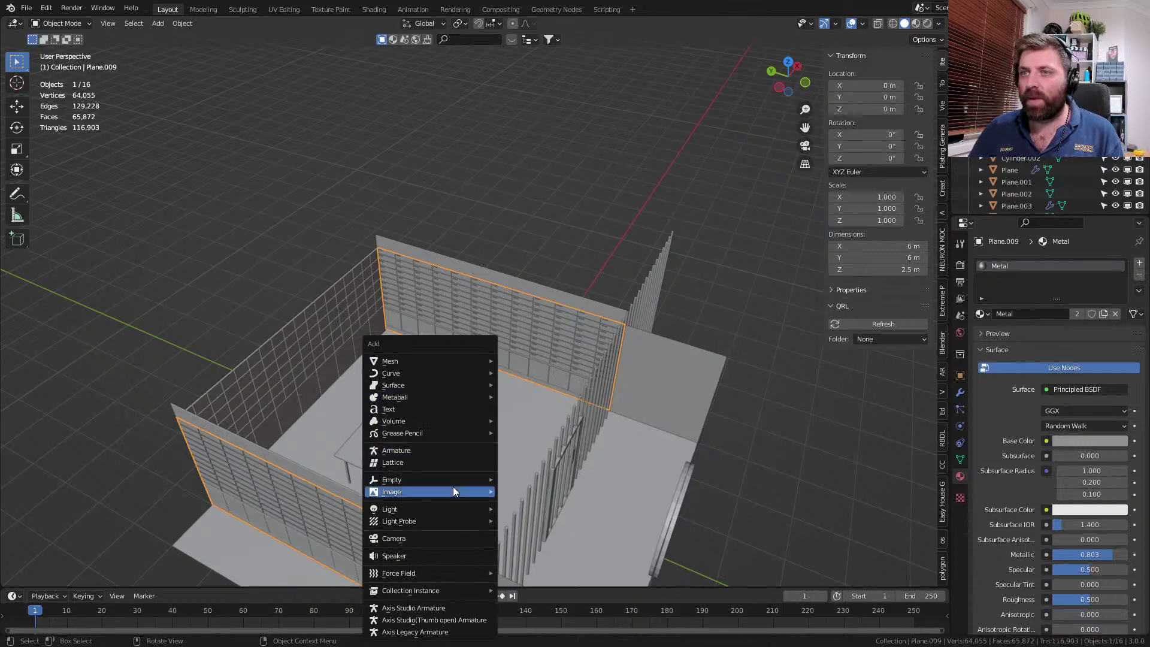
{"action": "mouse_move", "coordinate": [447, 508]}
{"action": "left_click", "coordinate": [540, 547]}
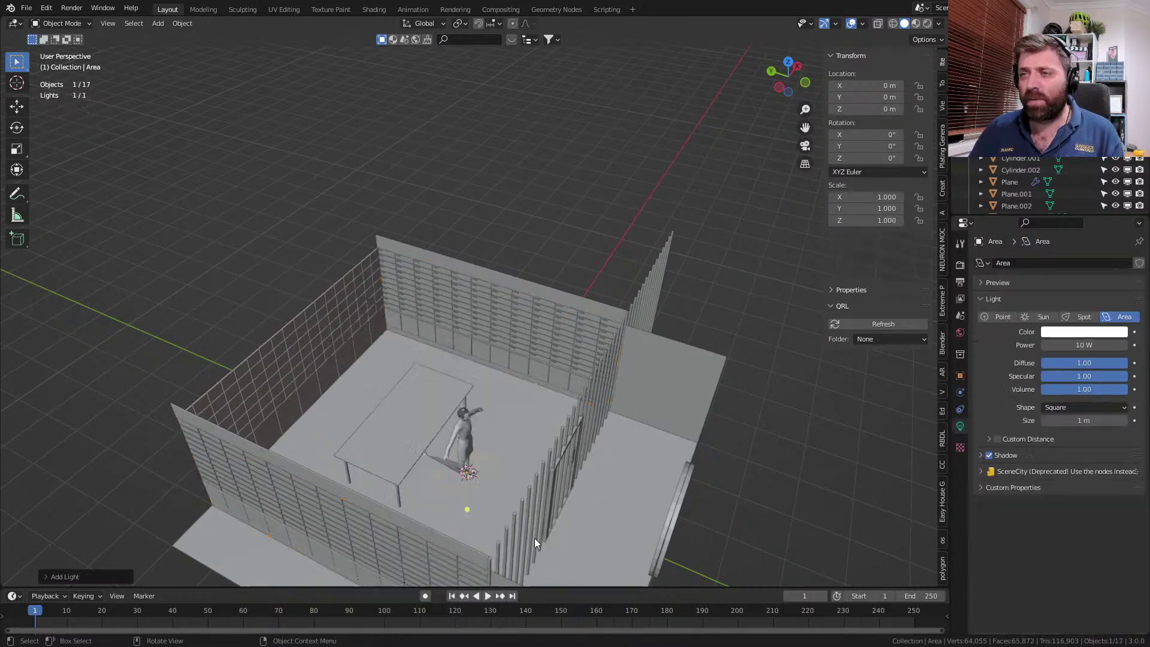
- Scale the area light to about 3.872 and position it over the vault room at a height of about 2.8 m
{"action": "key", "text": "g"}
{"action": "key", "text": "z"}
{"action": "key", "text": "s"}
{"action": "key", "text": "g"}
{"action": "key", "text": "shift+z"}
{"action": "left_click", "coordinate": [653, 406]}
{"action": "middle_click_drag", "start_coordinate": [652, 417], "coordinate": [610, 394]}
{"action": "key", "text": "g"}
{"action": "key", "text": "z"}
{"action": "left_click", "coordinate": [563, 373]}
- Set the area light's power to 500 W and switch the viewport to rendered shading
{"action": "left_click", "coordinate": [1056, 347]}
{"action": "type", "text": "500"}
{"action": "key", "text": "Return"}
{"action": "middle_click_drag", "start_coordinate": [519, 388], "coordinate": [372, 328]}
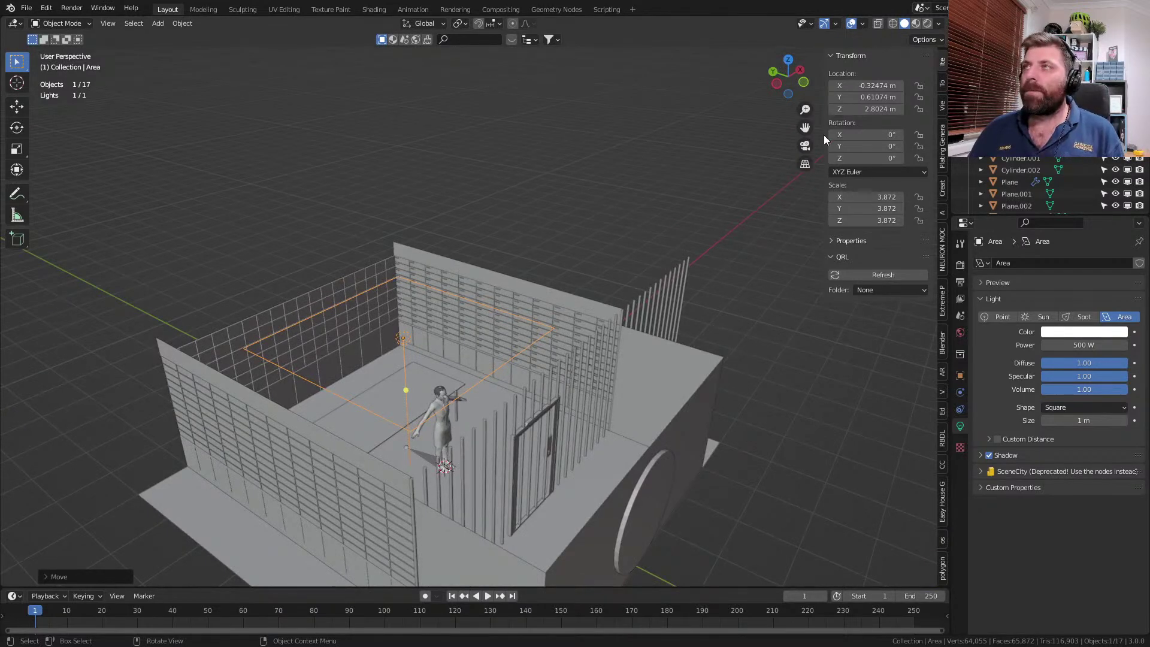
{"action": "left_click", "coordinate": [926, 24]}
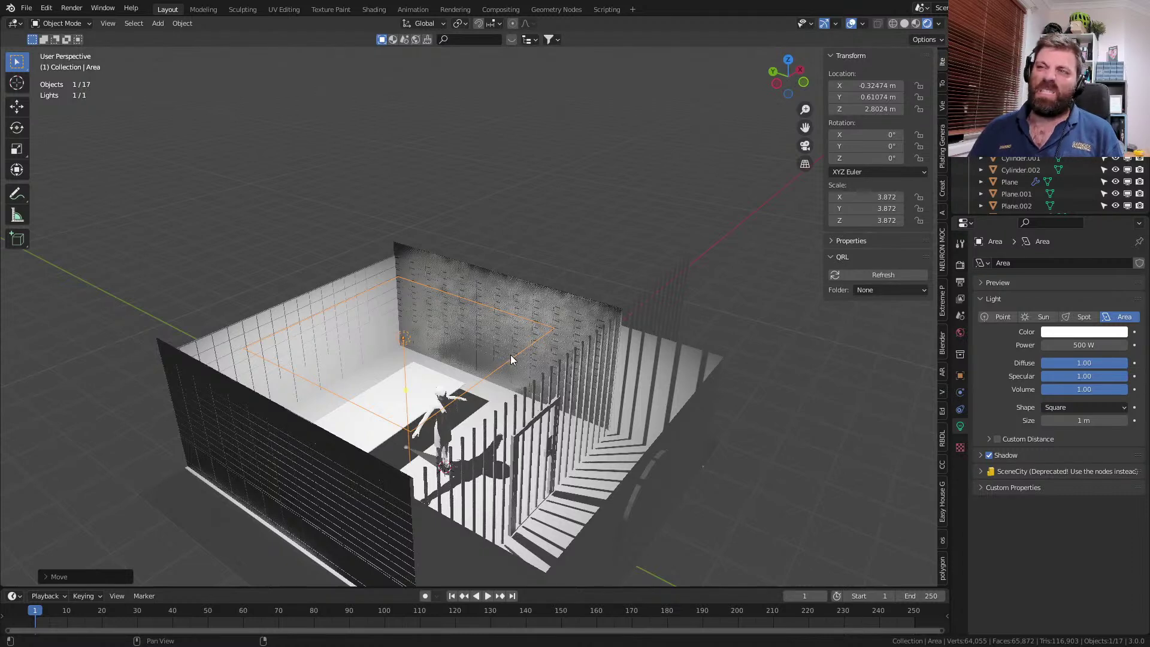
- Set the plates' material to Metallic 1.000 and brighten its base color to a lighter yellow-green
{"action": "left_click", "coordinate": [587, 273]}
{"action": "scroll", "coordinate": [584, 290], "scroll_direction": "up", "scroll_amount": 10}
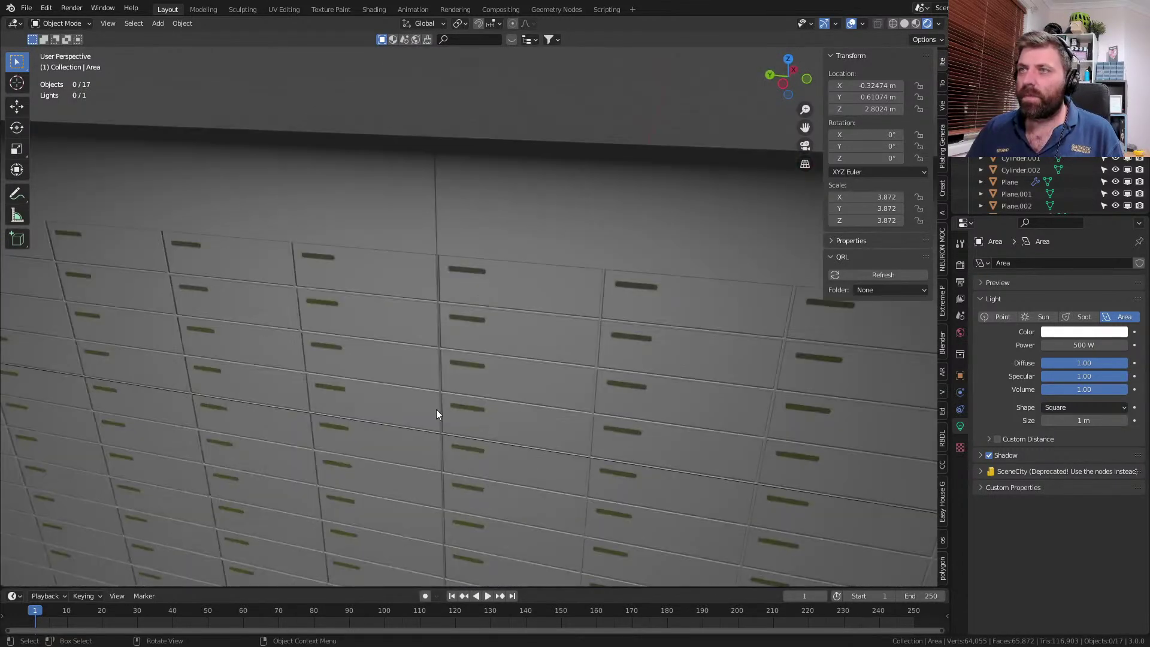
{"action": "middle_click_drag", "start_coordinate": [436, 413], "coordinate": [485, 375]}
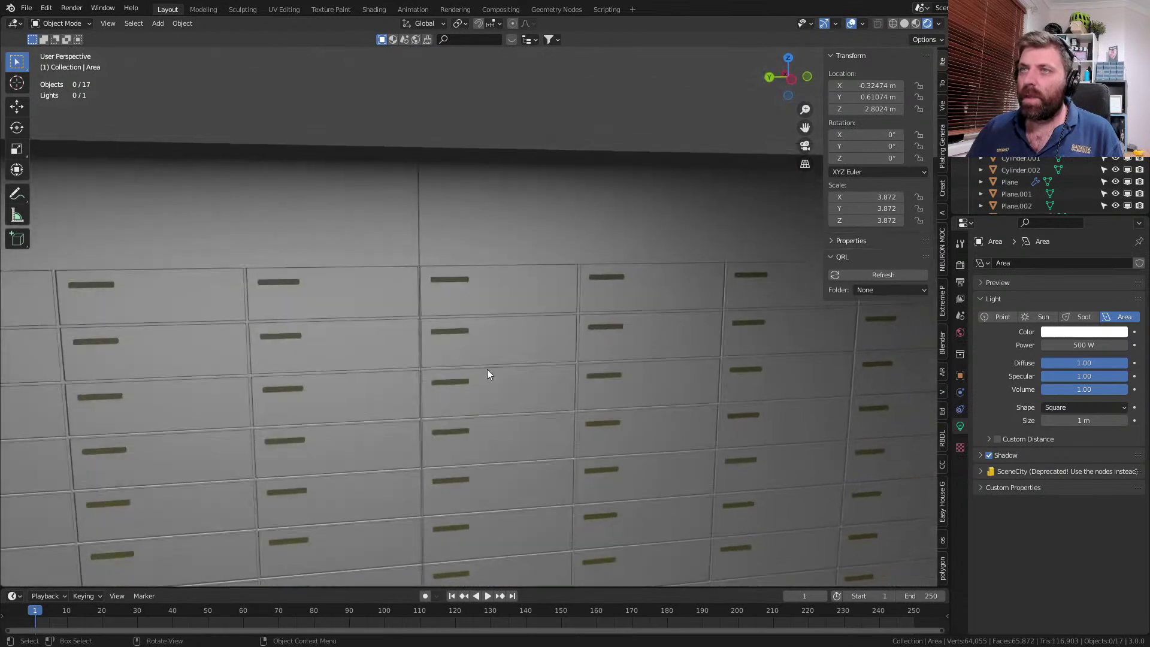
{"action": "left_click", "coordinate": [447, 332]}
{"action": "middle_click_drag", "start_coordinate": [360, 383], "coordinate": [591, 352]}
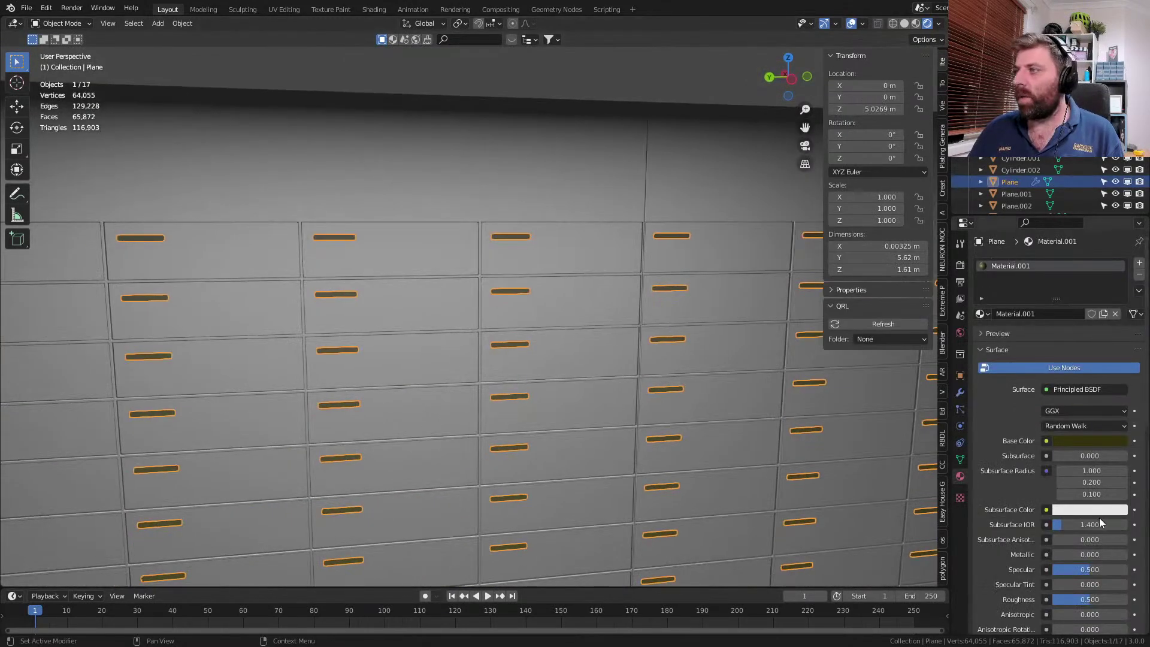
{"action": "left_click_drag", "start_coordinate": [1072, 556], "coordinate": [1133, 558]}
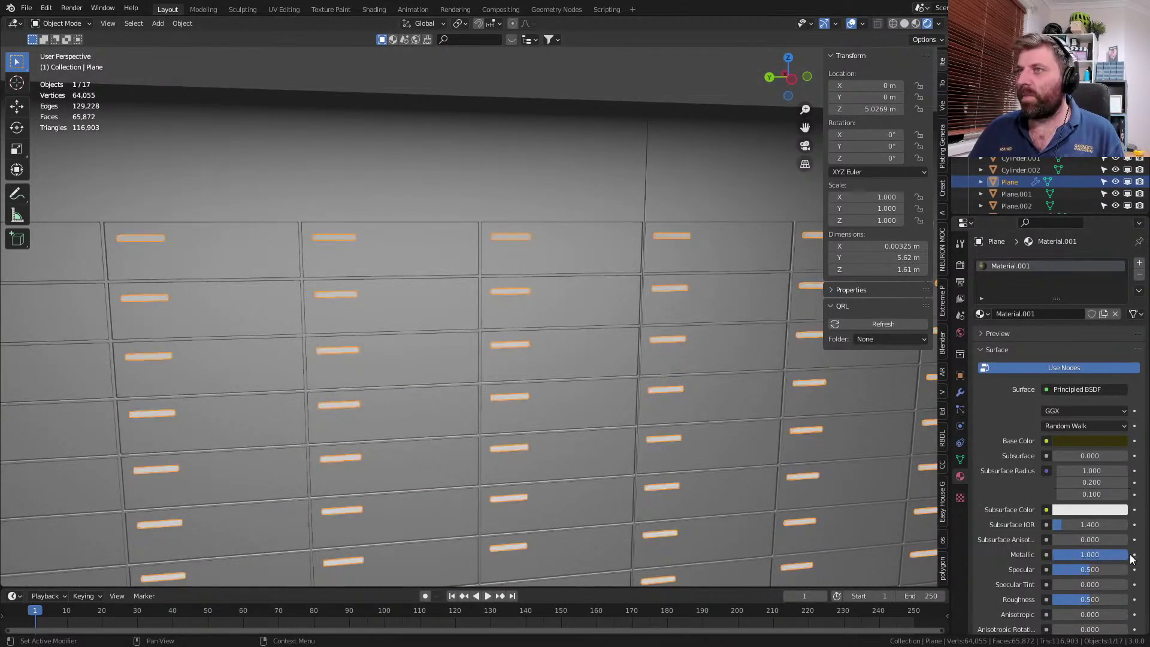
{"action": "left_click", "coordinate": [1073, 441]}
{"action": "left_click_drag", "start_coordinate": [1118, 340], "coordinate": [1119, 303]}
- Examine the recoloured plates on the deposit box wall from several angles and distances
{"action": "scroll", "coordinate": [491, 391], "scroll_direction": "down", "scroll_amount": 8}
{"action": "middle_click_drag", "start_coordinate": [489, 434], "coordinate": [494, 447]}
{"action": "left_click", "coordinate": [499, 205]}
{"action": "middle_click_drag", "start_coordinate": [499, 274], "coordinate": [448, 292]}
{"action": "scroll", "coordinate": [473, 382], "scroll_direction": "up", "scroll_amount": 4}
{"action": "middle_click_drag", "start_coordinate": [467, 392], "coordinate": [509, 374]}
{"action": "scroll", "coordinate": [473, 440], "scroll_direction": "up", "scroll_amount": 3}
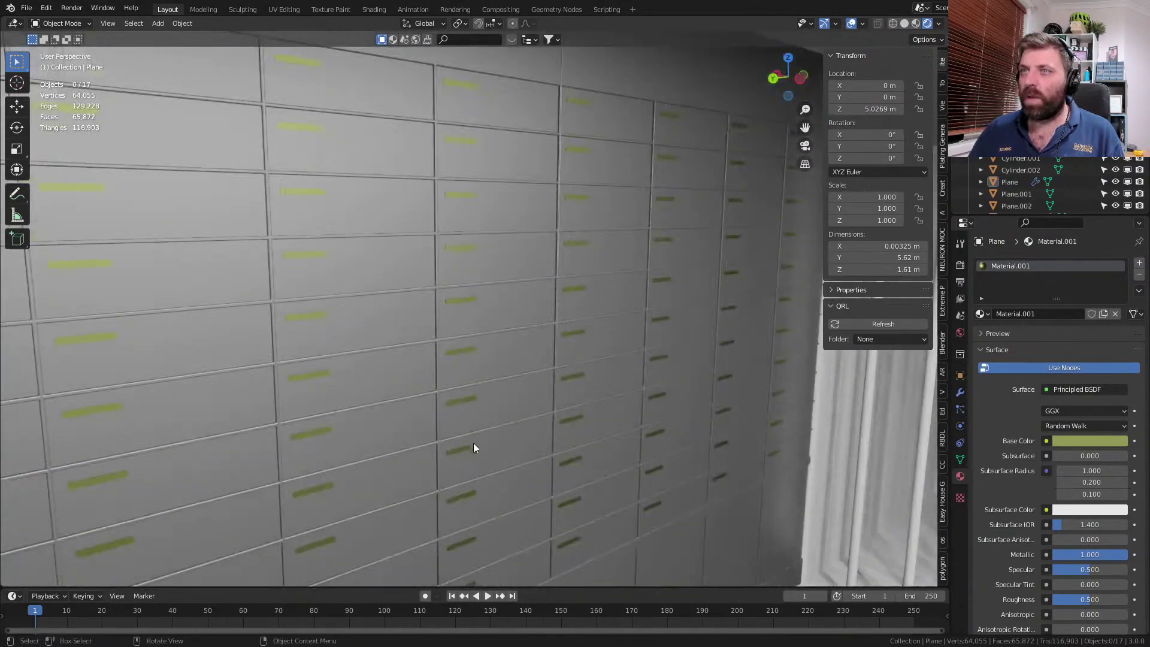
{"action": "scroll", "coordinate": [473, 440], "scroll_direction": "up", "scroll_amount": 3}
- Edit the source plate's mesh in a right-side wireframe view and snap the 3D cursor to the plate's centre
{"action": "left_click", "coordinate": [448, 383]}
{"action": "scroll", "coordinate": [448, 386], "scroll_direction": "down", "scroll_amount": 5}
{"action": "key", "text": "Tab"}
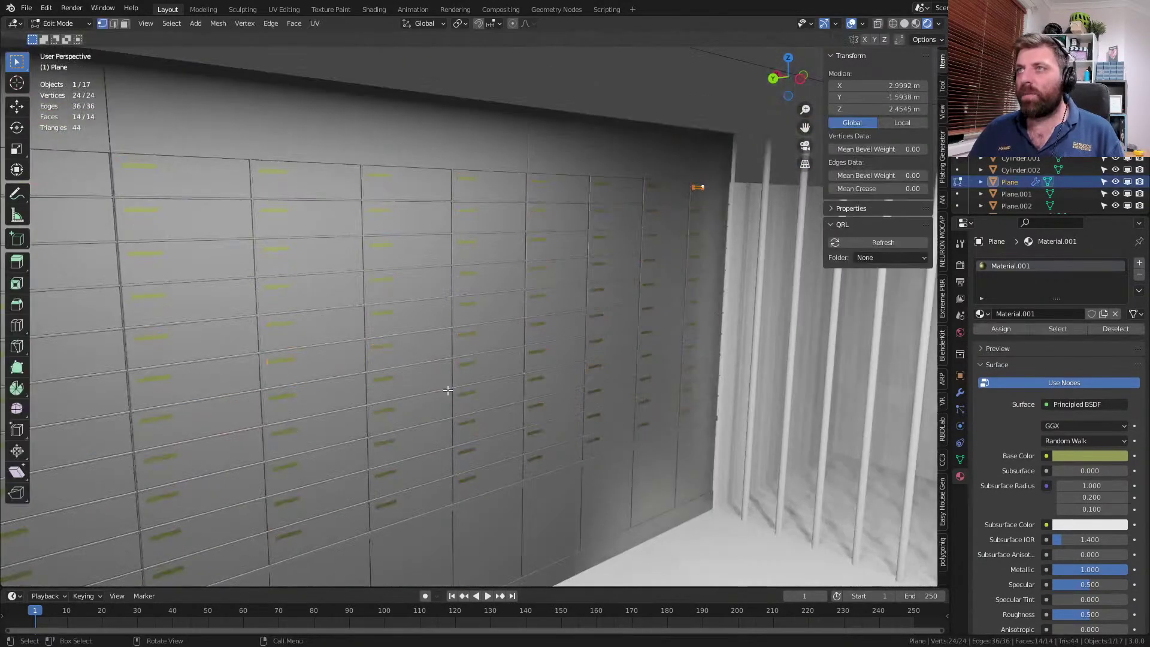
{"action": "key", "text": "KP_1"}
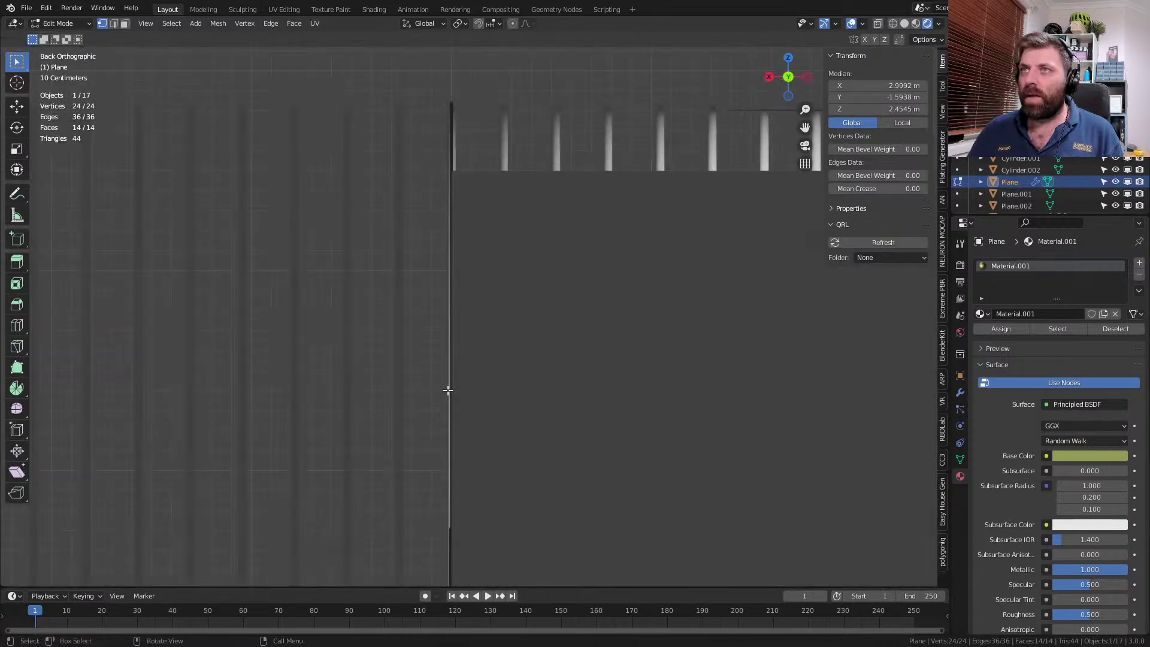
{"action": "key", "text": "KP_3"}
{"action": "key", "text": "z"}
{"action": "left_click", "coordinate": [364, 392]}
{"action": "middle_click_drag", "start_coordinate": [219, 270], "coordinate": [578, 381], "text": "shift"}
{"action": "scroll", "coordinate": [578, 381], "scroll_direction": "up", "scroll_amount": 6}
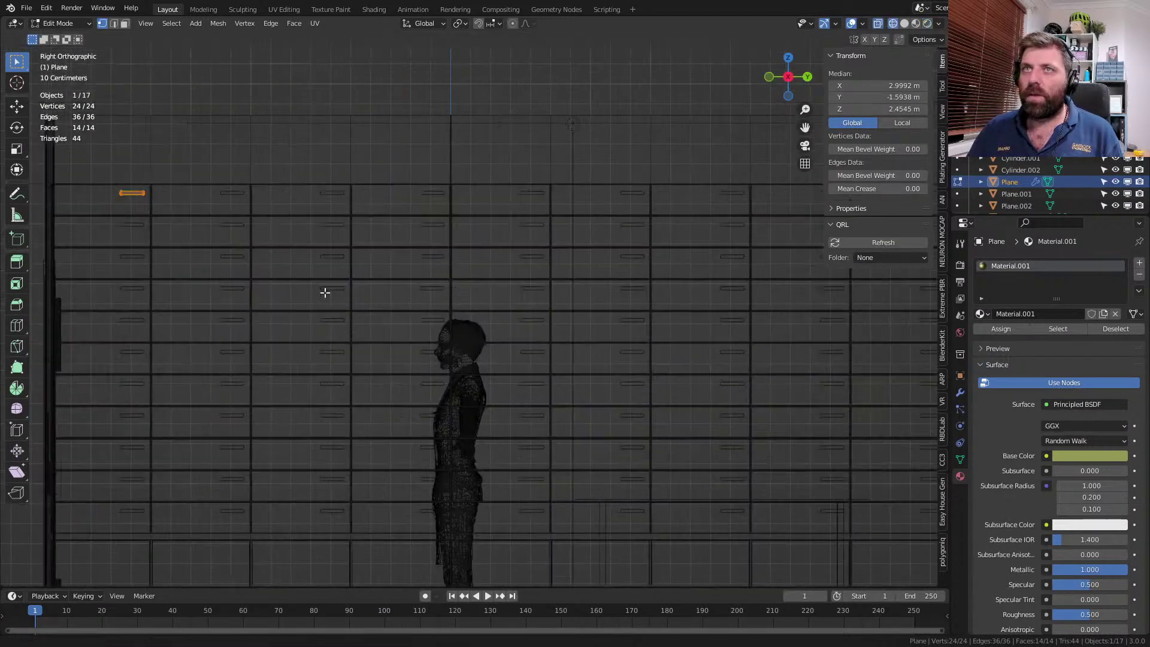
{"action": "middle_click_drag", "start_coordinate": [534, 327], "coordinate": [571, 422], "text": "shift"}
{"action": "key", "text": "KP_Decimal"}
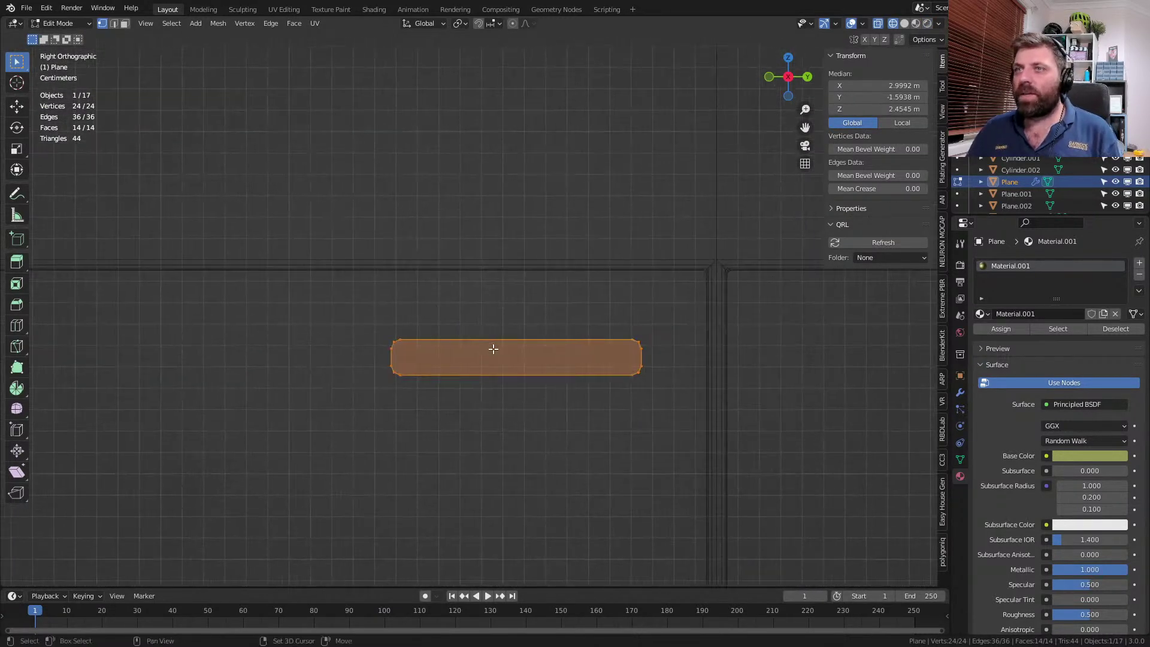
{"action": "key", "text": "shift+s"}
{"action": "left_click", "coordinate": [491, 419]}
{"action": "key", "text": "shift+a"}
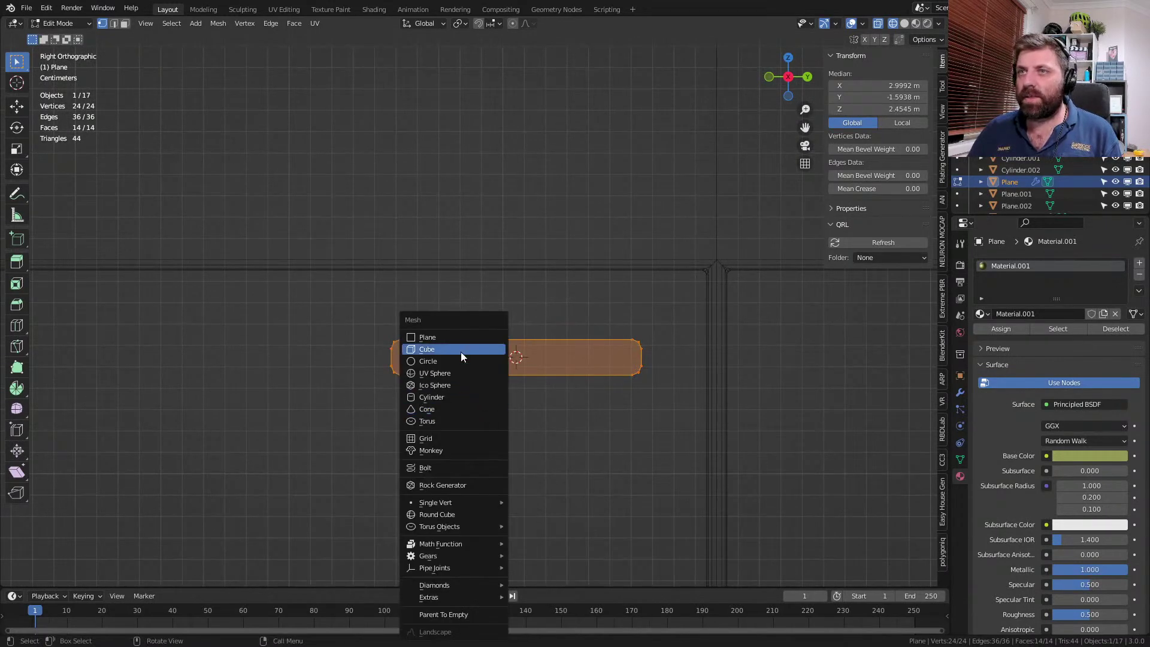
{"action": "left_click", "coordinate": [460, 398]}
{"action": "scroll", "coordinate": [732, 431], "scroll_direction": "down", "scroll_amount": 2}
{"action": "key", "text": "s"}
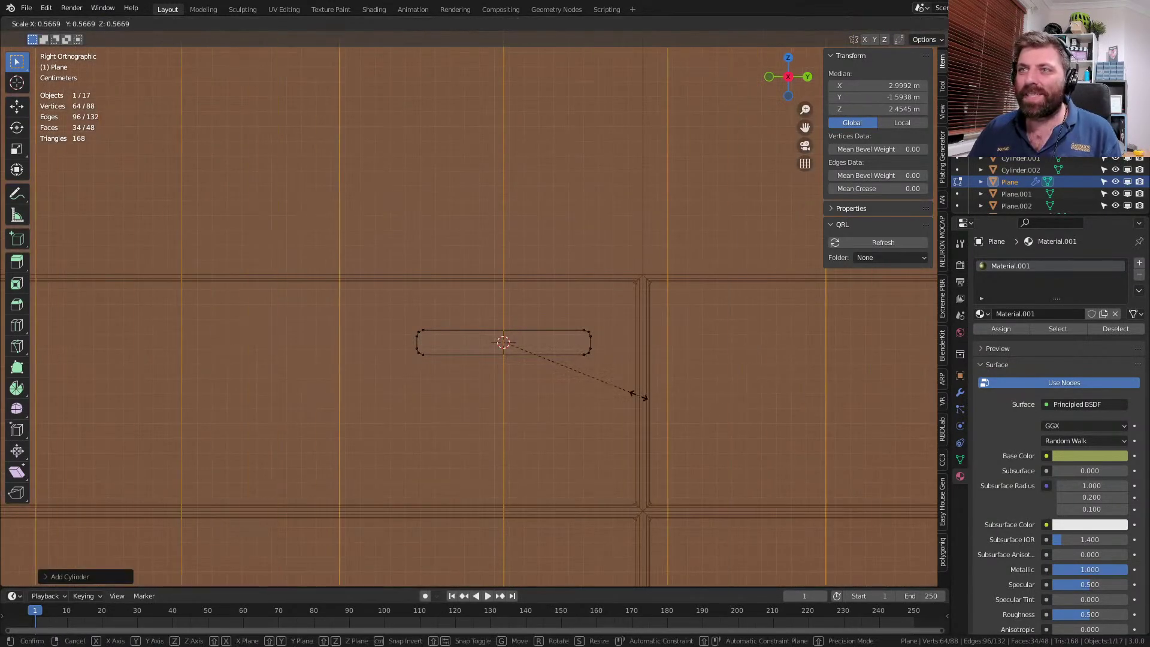
{"action": "left_click", "coordinate": [647, 396]}
- Add a cylinder with 6 vertices at the centre of the plate
{"action": "key", "text": "shift+a"}
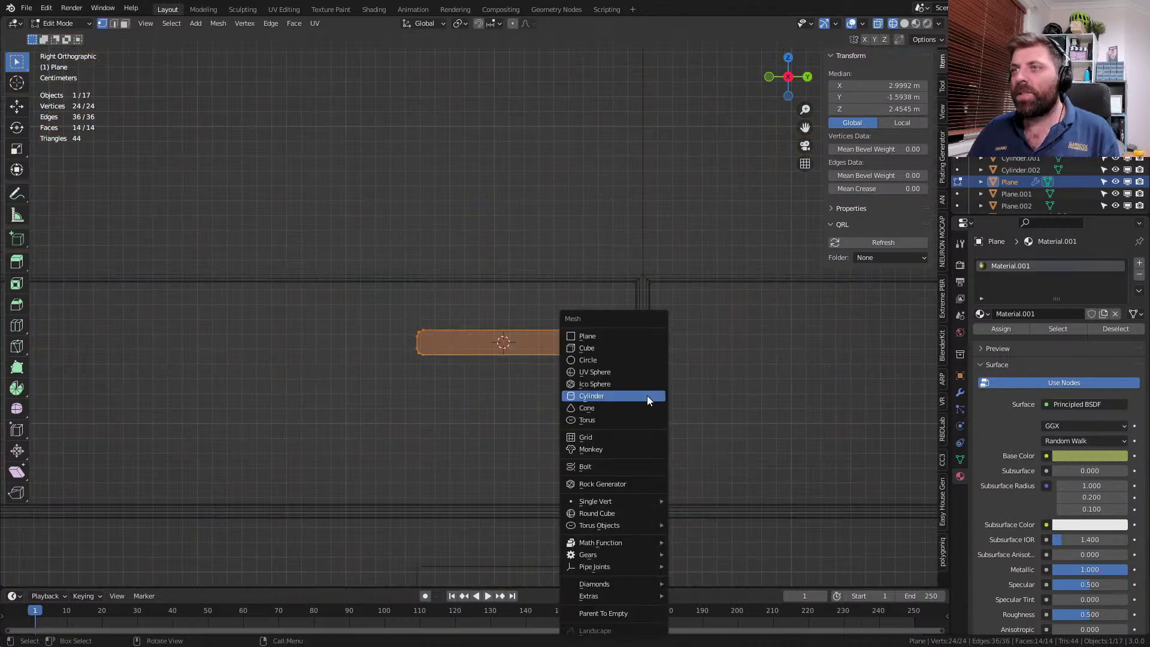
{"action": "left_click", "coordinate": [647, 396]}
{"action": "left_click", "coordinate": [45, 576]}
{"action": "left_click", "coordinate": [167, 433]}
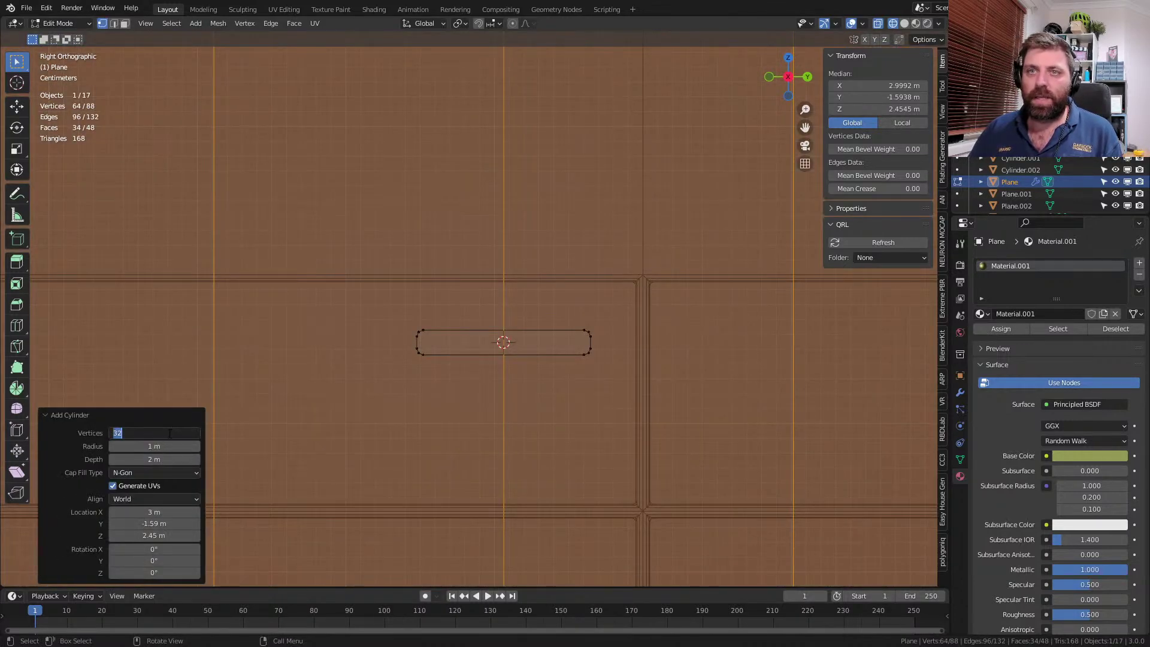
{"action": "type", "text": "6"}
{"action": "key", "text": "Return"}
- Rotate the hexagonal cylinder 90° about Y and scale it down to a small bolt within the plate's height
{"action": "key", "text": "s"}
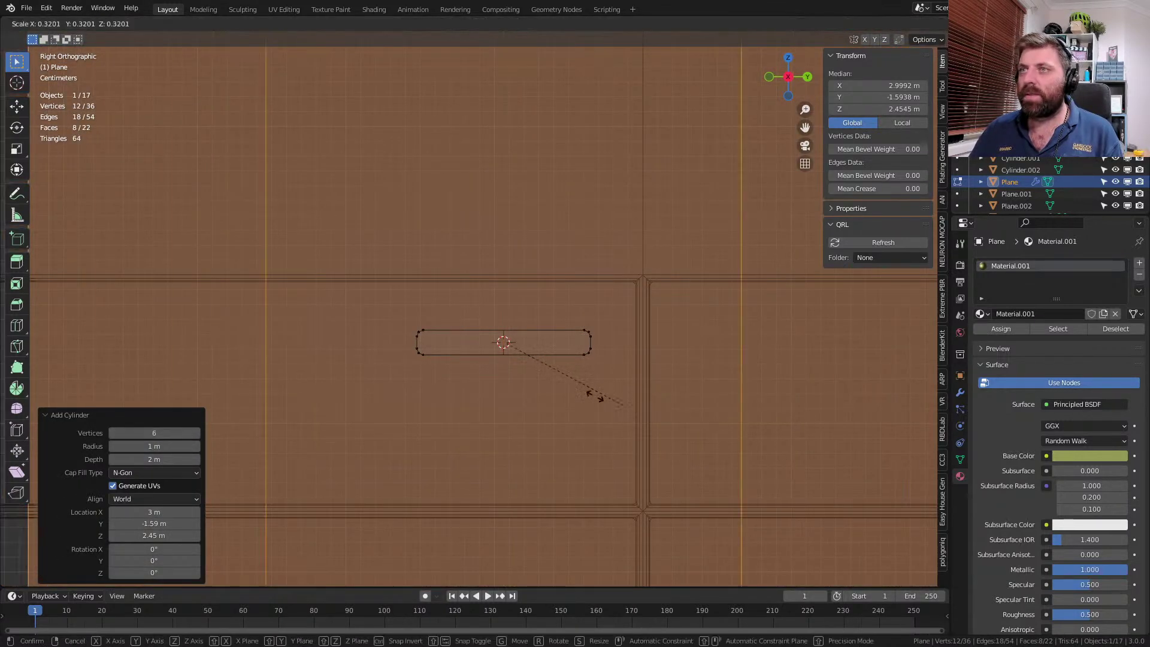
{"action": "left_click", "coordinate": [502, 361]}
{"action": "key", "text": "s"}
{"action": "left_click", "coordinate": [613, 353]}
{"action": "key", "text": "r"}
{"action": "key", "text": "x"}
{"action": "key", "text": "9"}
{"action": "key", "text": "0"}
{"action": "key", "text": "Return"}
{"action": "scroll", "coordinate": [887, 415], "scroll_direction": "up", "scroll_amount": 4}
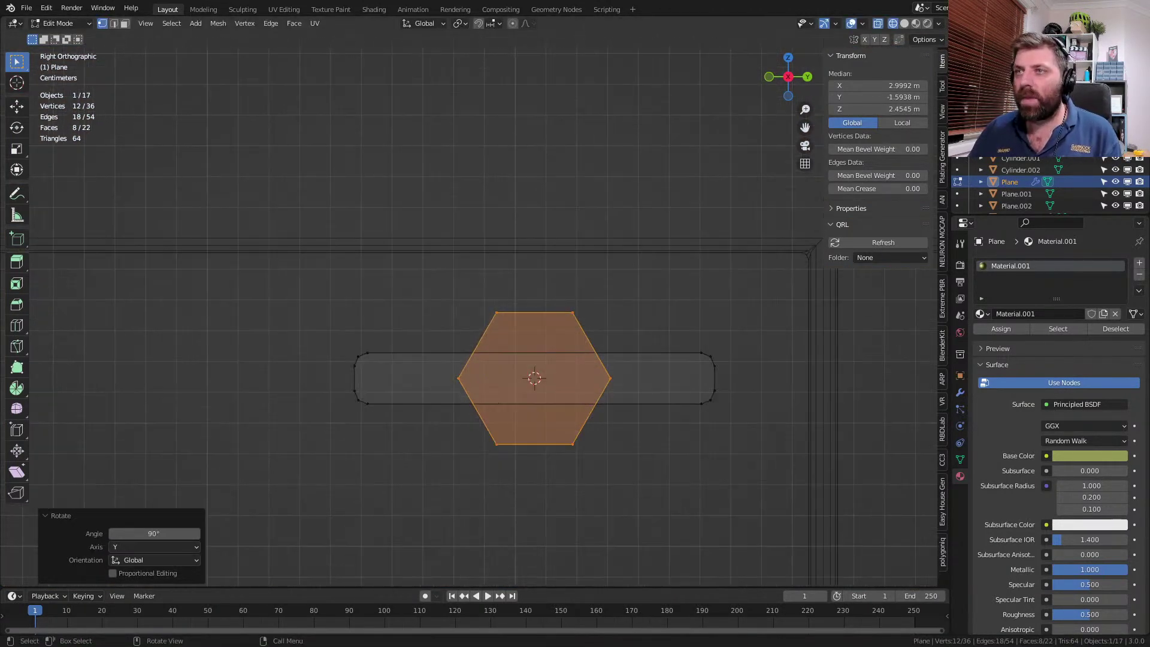
{"action": "key", "text": "s"}
{"action": "left_click", "coordinate": [662, 380]}
- Move the bolt about 0.049 m along negative Y to one end of the plate
{"action": "key", "text": "g"}
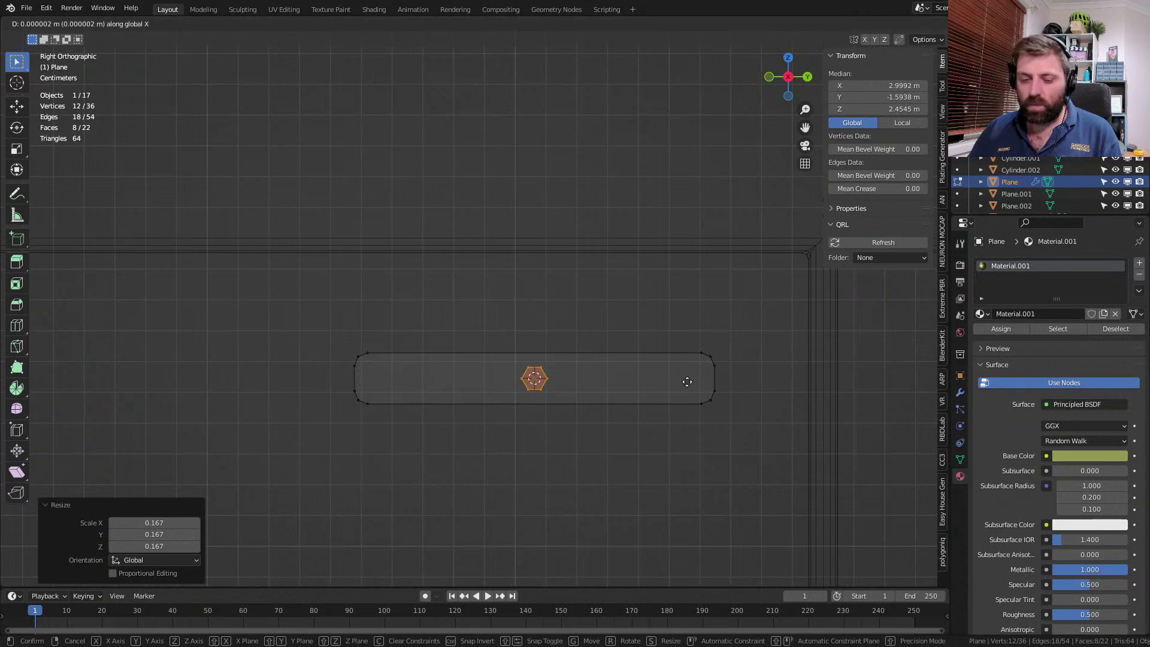
{"action": "key", "text": "y"}
{"action": "left_click", "coordinate": [512, 391]}
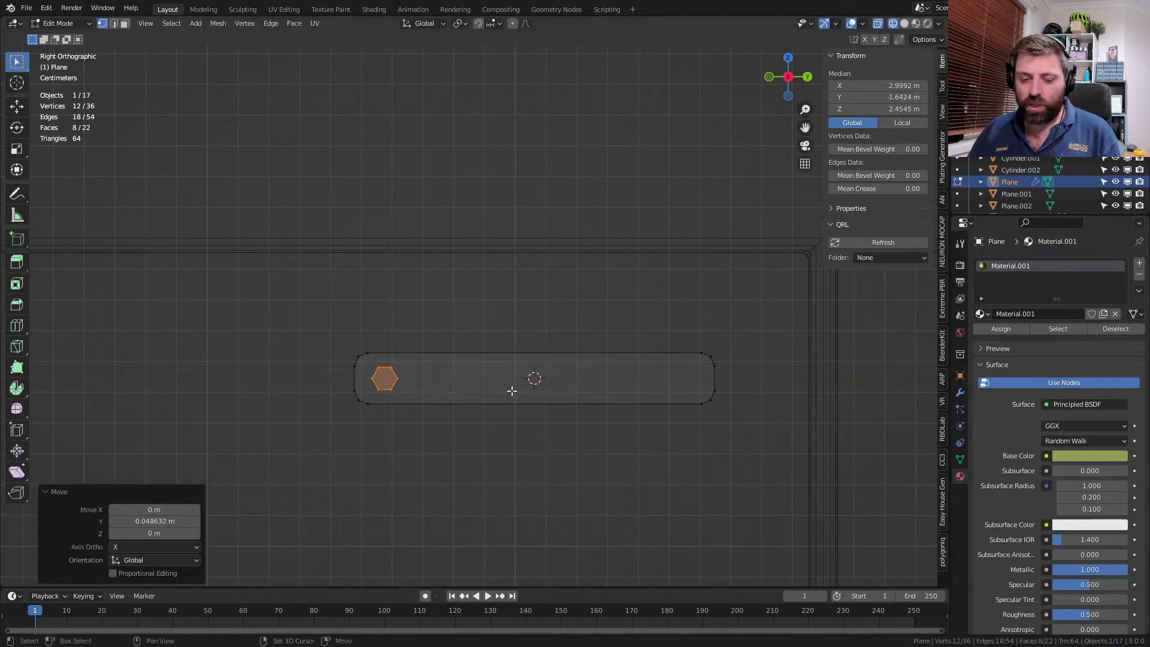
- Duplicate the bolt about 0.096 m along Y to the plate's other end and rotate the copy about 31°
{"action": "key", "text": "shift+d"}
{"action": "key", "text": "y"}
{"action": "left_click", "coordinate": [808, 400]}
{"action": "key", "text": "r"}
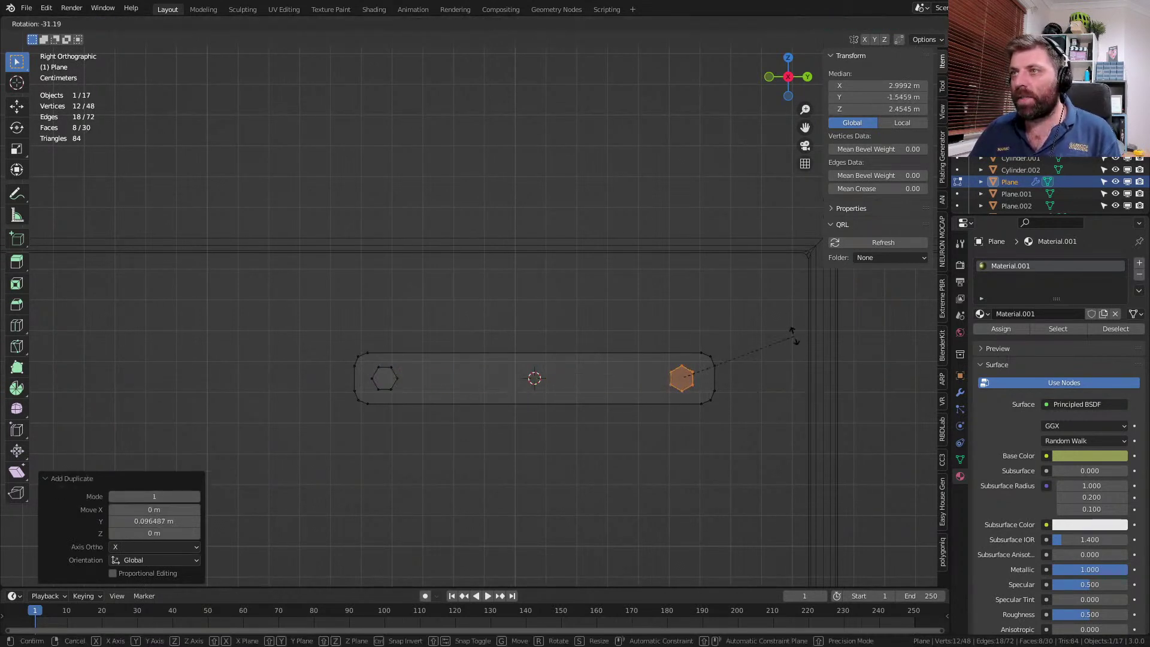
{"action": "left_click", "coordinate": [794, 337]}
{"action": "scroll", "coordinate": [750, 431], "scroll_direction": "down", "scroll_amount": 4}
{"action": "key", "text": "Tab"}
- Switch to solid shading and select all linked geometry of both bolts in the plate mesh
{"action": "middle_click_drag", "start_coordinate": [751, 432], "coordinate": [887, 468]}
{"action": "key", "text": "z"}
{"action": "left_click", "coordinate": [840, 385]}
{"action": "mouse_move", "coordinate": [833, 387]}
{"action": "middle_mouse_down"}
{"action": "mouse_move", "coordinate": [731, 415]}
{"action": "mouse_move", "coordinate": [687, 335]}
{"action": "mouse_move", "coordinate": [603, 398]}
{"action": "middle_mouse_up"}
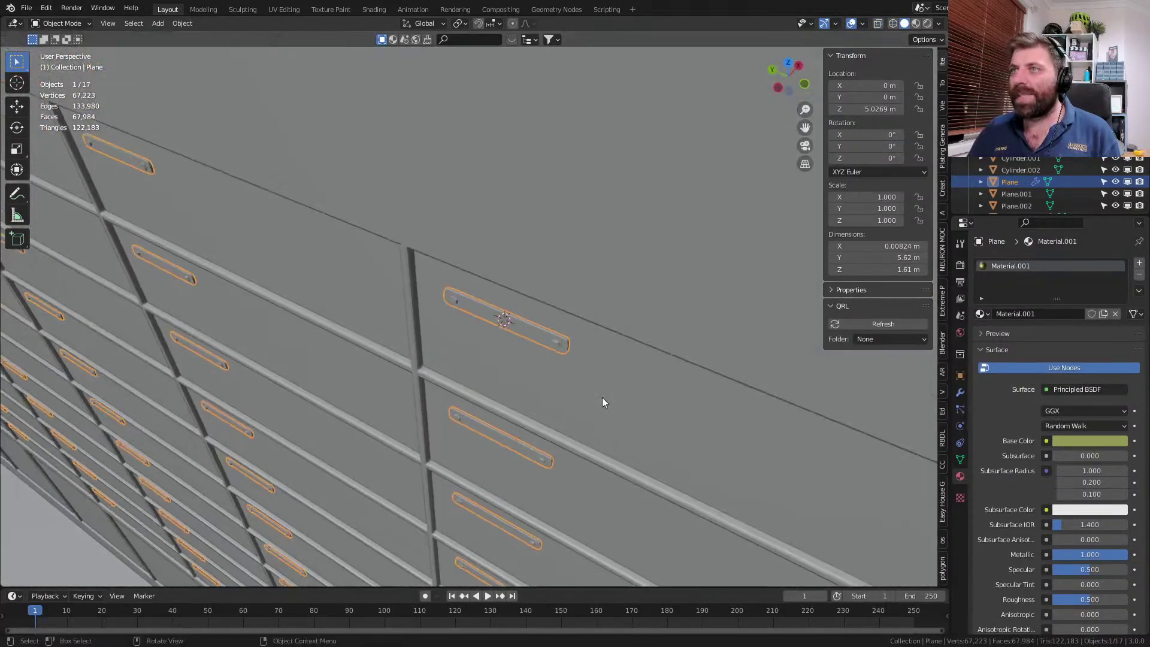
{"action": "scroll", "coordinate": [603, 397], "scroll_direction": "up", "scroll_amount": 2}
{"action": "key", "text": "Tab"}
{"action": "key", "text": "ctrl+l"}
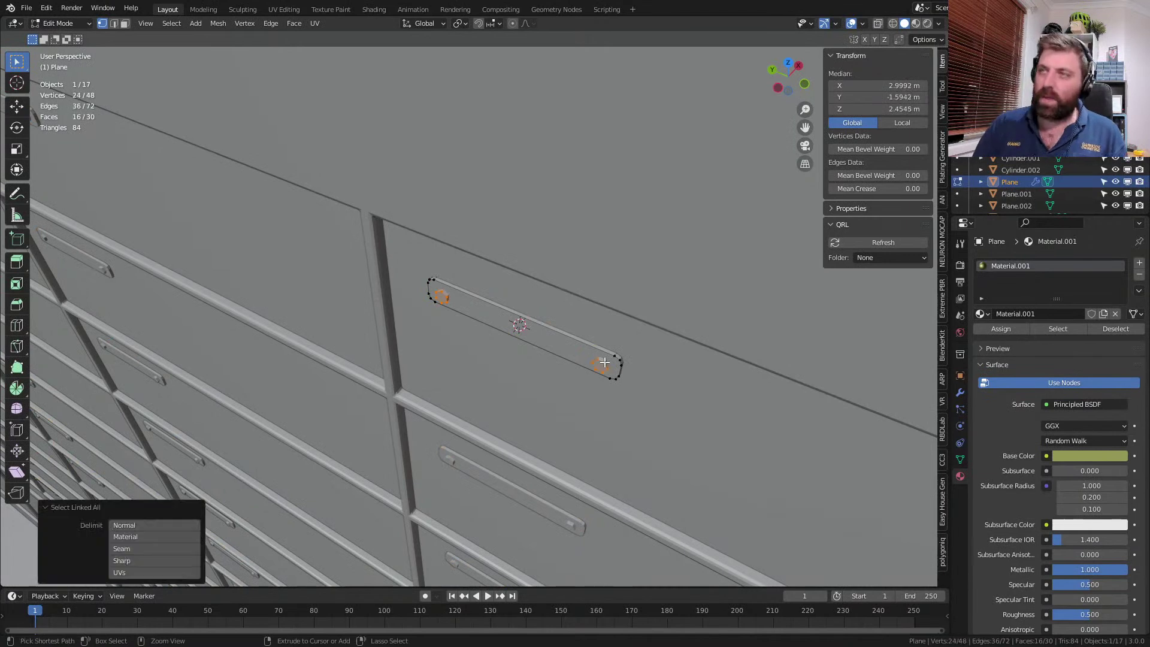
- Add a second material slot to the plate object and rename its yellow-green material as Gold
{"action": "left_click", "coordinate": [1141, 263]}
{"action": "left_click", "coordinate": [1014, 267]}
{"action": "left_click", "coordinate": [1016, 338]}
{"action": "type", "text": "Gold"}
{"action": "key", "text": "Return"}
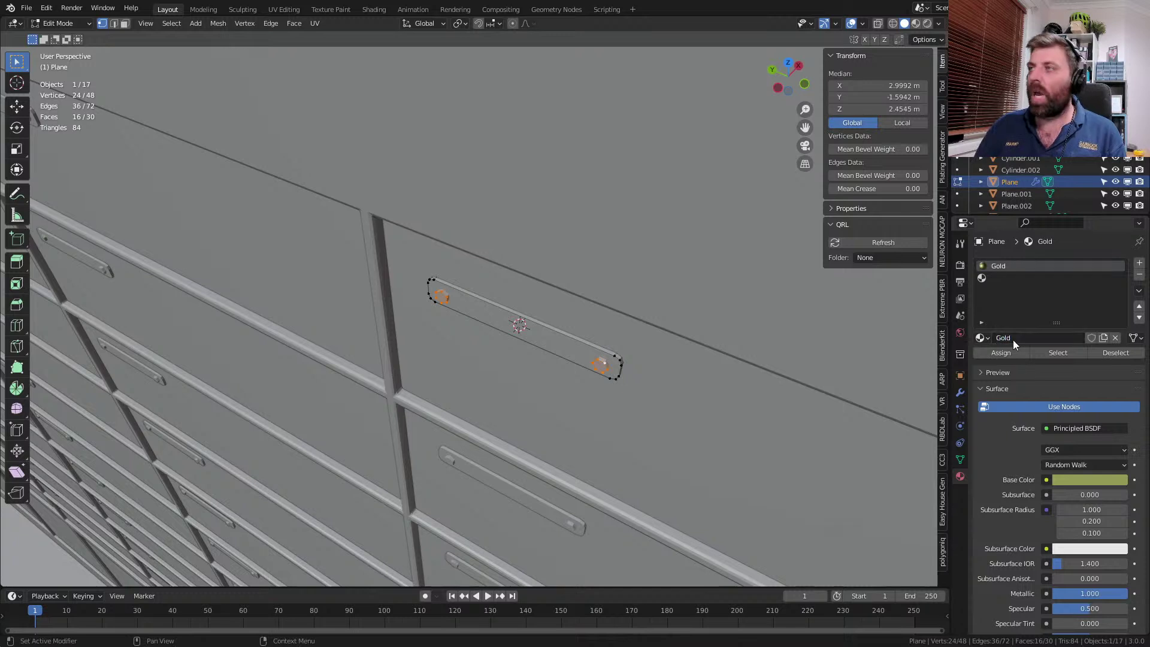
- Put the existing Metal material in the empty second slot for the selected bolts
{"action": "left_click", "coordinate": [1013, 279]}
{"action": "left_click", "coordinate": [980, 338]}
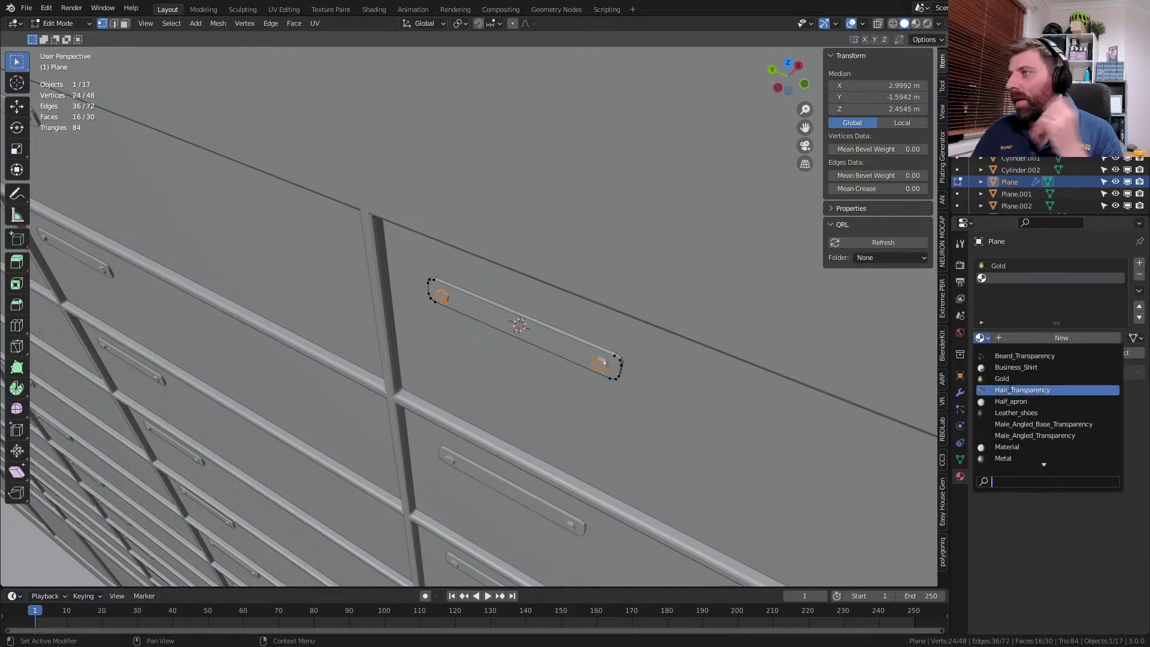
{"action": "left_click", "coordinate": [1019, 457]}
- Switch to rendered shading and examine the gold plates and their bolts on the safe deposit boxes
{"action": "middle_click_drag", "start_coordinate": [504, 317], "coordinate": [504, 317]}
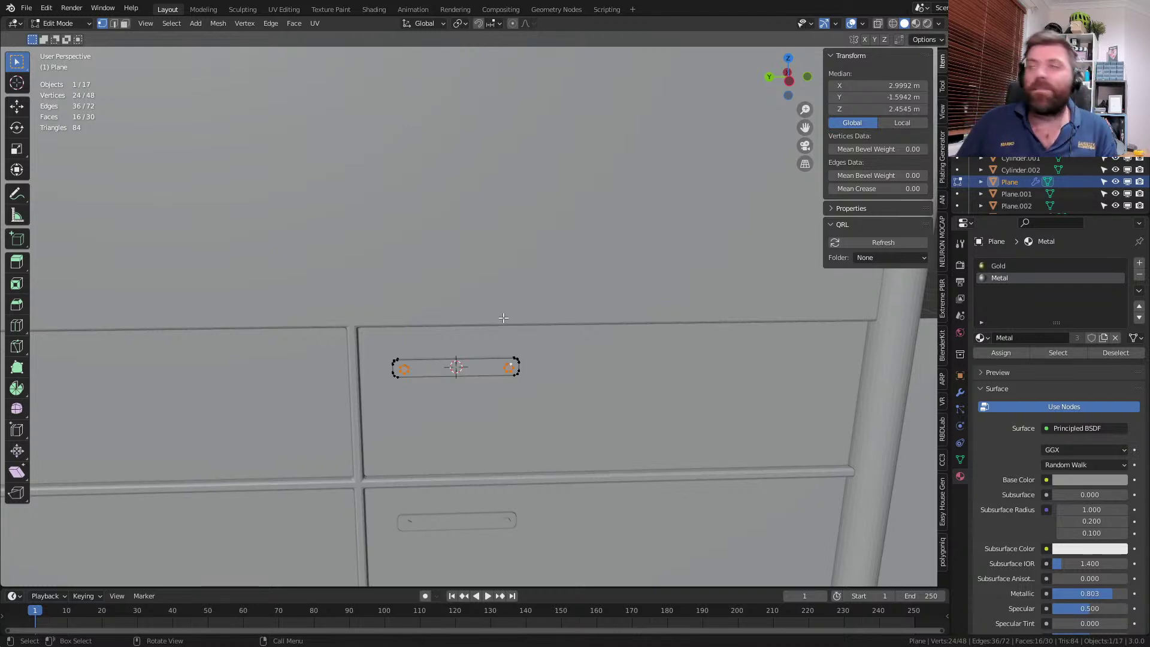
{"action": "middle_click_drag", "start_coordinate": [503, 317], "coordinate": [641, 306]}
{"action": "key", "text": "Tab"}
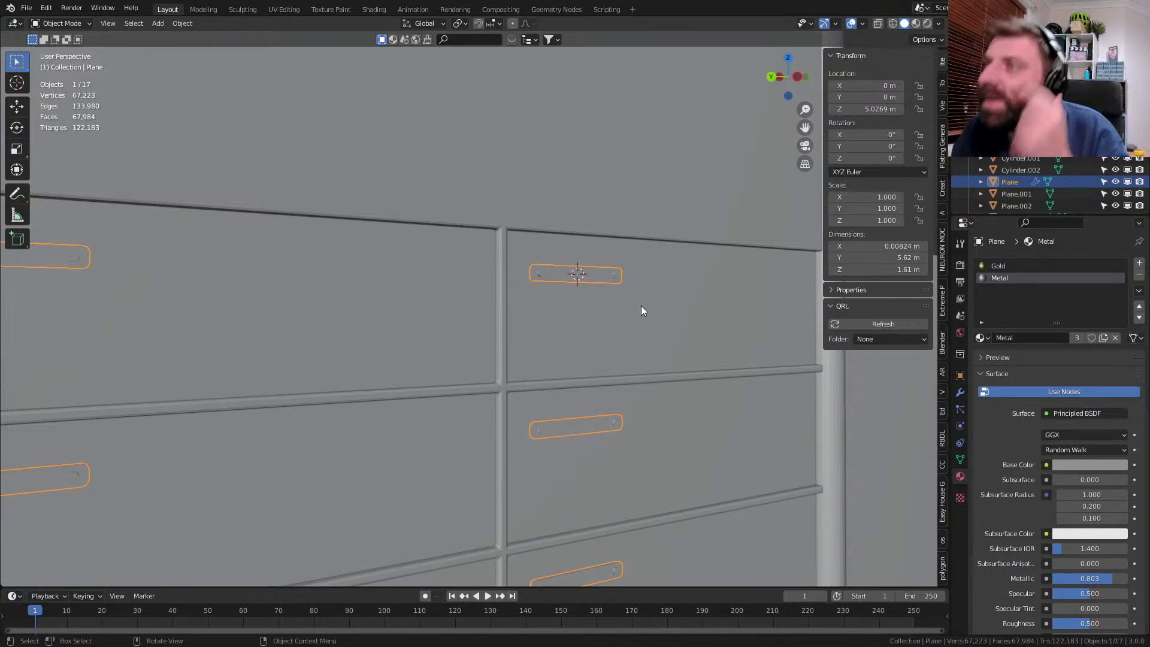
{"action": "middle_click_drag", "start_coordinate": [641, 308], "coordinate": [502, 304]}
{"action": "key", "text": "Tab"}
{"action": "scroll", "coordinate": [503, 304], "scroll_direction": "down", "scroll_amount": 2}
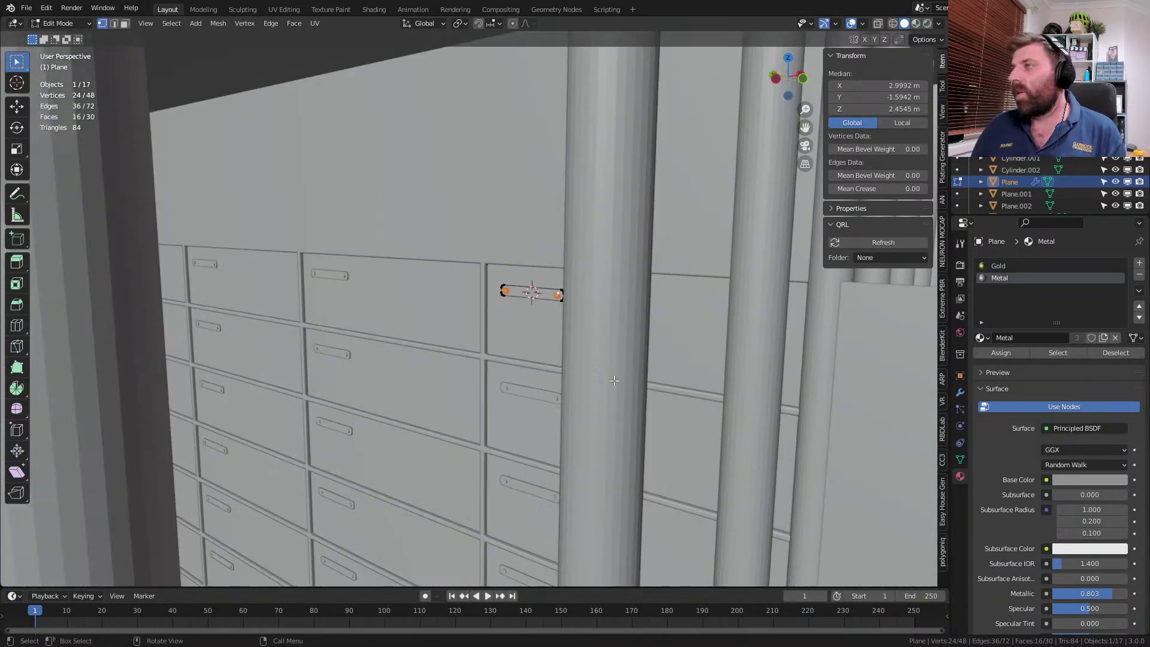
{"action": "middle_click_drag", "start_coordinate": [619, 375], "coordinate": [593, 293], "text": "shift"}
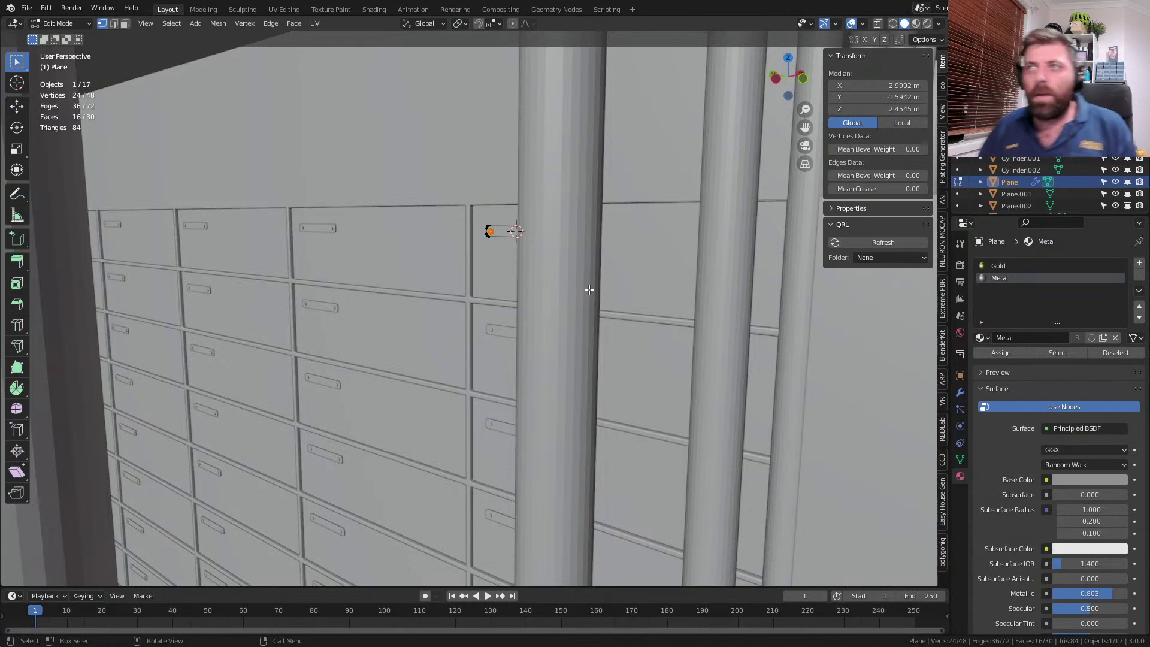
{"action": "scroll", "coordinate": [590, 290], "scroll_direction": "down", "scroll_amount": 4}
{"action": "key", "text": "Tab"}
{"action": "scroll", "coordinate": [550, 317], "scroll_direction": "up", "scroll_amount": 3}
{"action": "middle_click_drag", "start_coordinate": [551, 317], "coordinate": [601, 339]}
{"action": "key", "text": "z"}
{"action": "left_click", "coordinate": [626, 343]}
{"action": "left_click", "coordinate": [928, 23]}
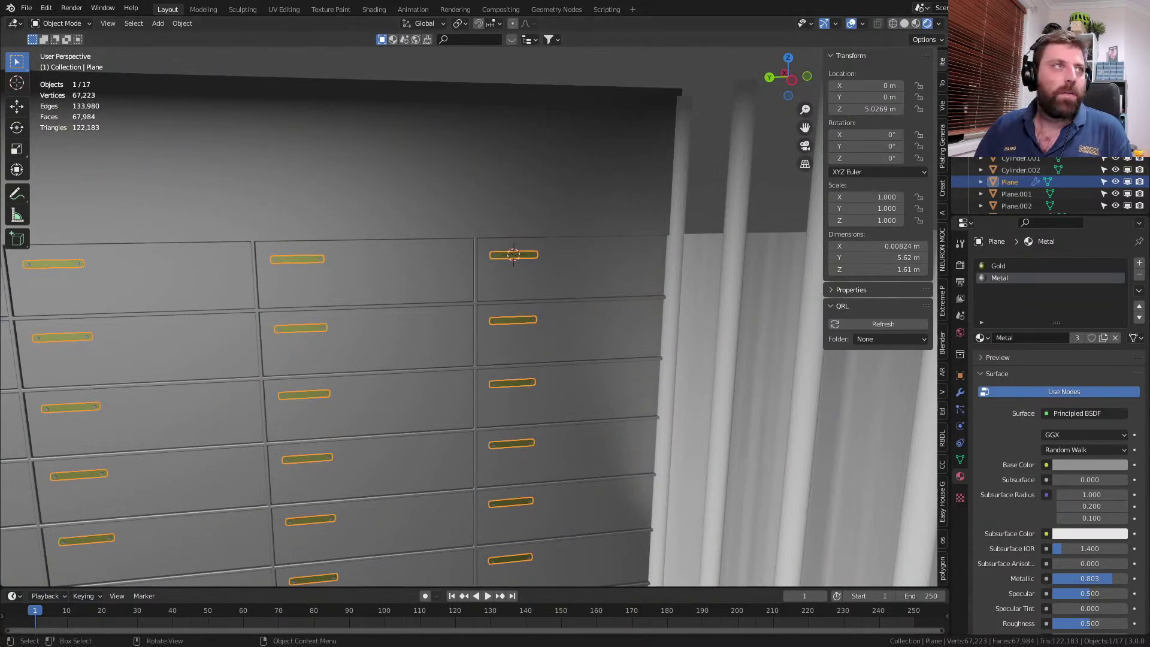
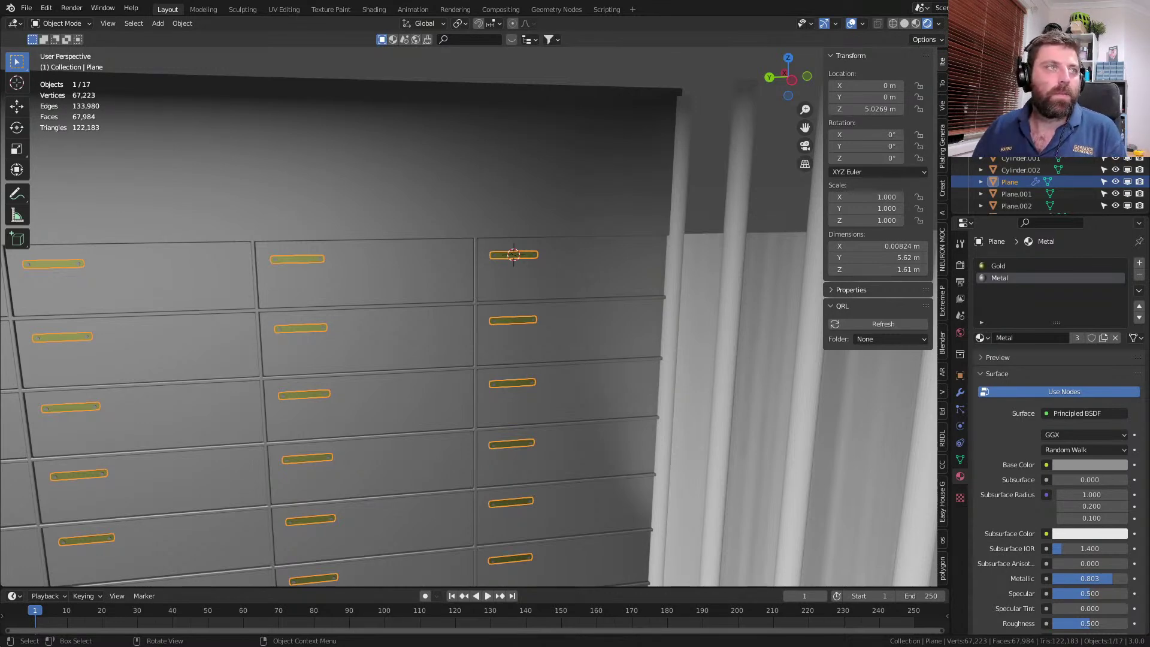
{"action": "scroll", "coordinate": [524, 304], "scroll_direction": "down", "scroll_amount": 1}
{"action": "middle_click_drag", "start_coordinate": [524, 304], "coordinate": [488, 336]}
{"action": "scroll", "coordinate": [503, 389], "scroll_direction": "up", "scroll_amount": 10}
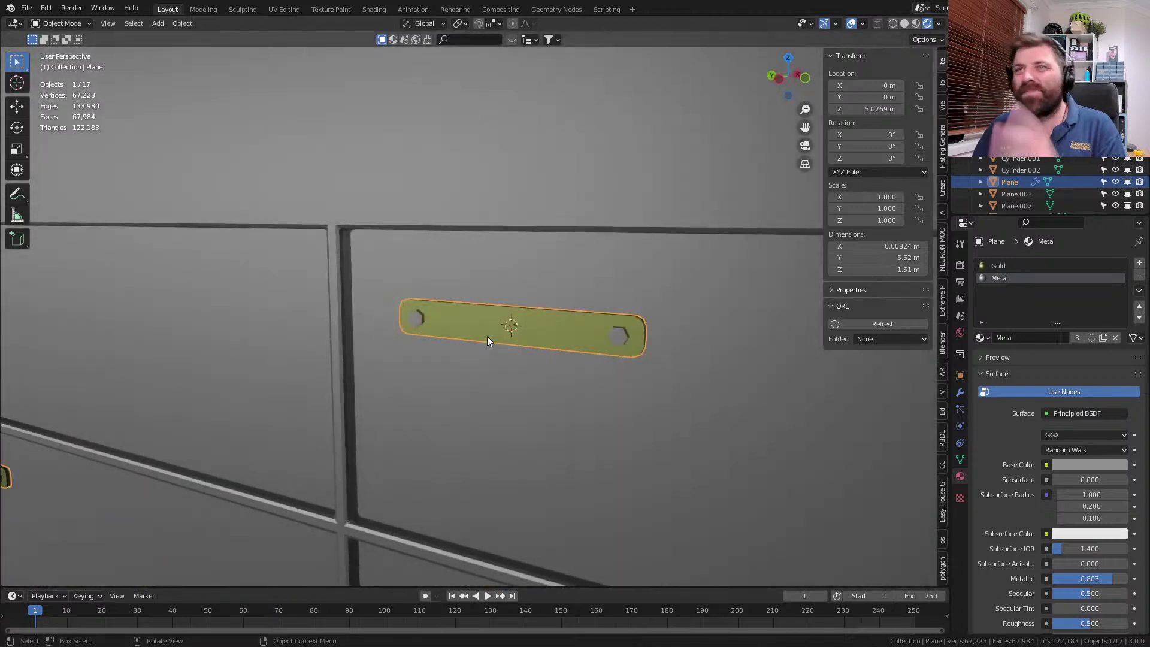
{"action": "scroll", "coordinate": [487, 336], "scroll_direction": "down", "scroll_amount": 4}
{"action": "left_click", "coordinate": [456, 383]}
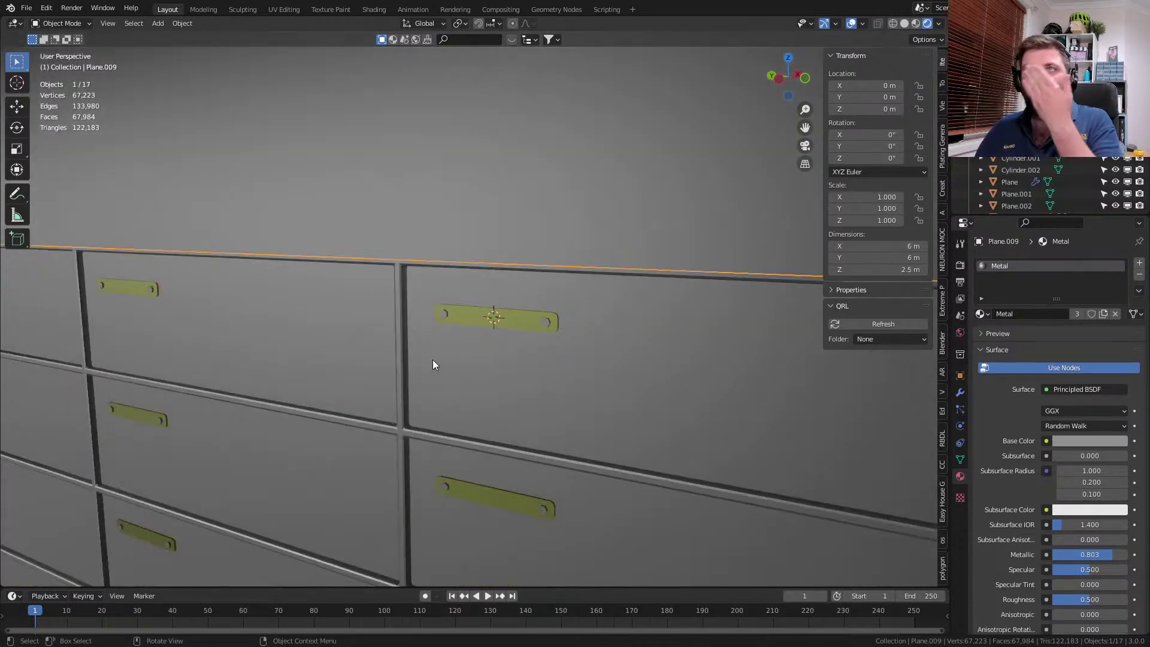
{"action": "left_click", "coordinate": [376, 10]}
{"action": "mouse_move", "coordinate": [540, 270]}
{"action": "middle_mouse_down"}
{"action": "mouse_move", "coordinate": [637, 222]}
{"action": "mouse_move", "coordinate": [649, 202]}
{"action": "mouse_move", "coordinate": [601, 350]}
{"action": "mouse_move", "coordinate": [551, 337]}
{"action": "mouse_move", "coordinate": [527, 200]}
{"action": "mouse_move", "coordinate": [521, 227]}
{"action": "middle_mouse_up"}
{"action": "scroll", "coordinate": [601, 351], "scroll_direction": "up", "scroll_amount": 4}
{"action": "scroll", "coordinate": [525, 201], "scroll_direction": "up", "scroll_amount": 4}
{"action": "key", "text": "shift+a"}
{"action": "left_click", "coordinate": [364, 454]}
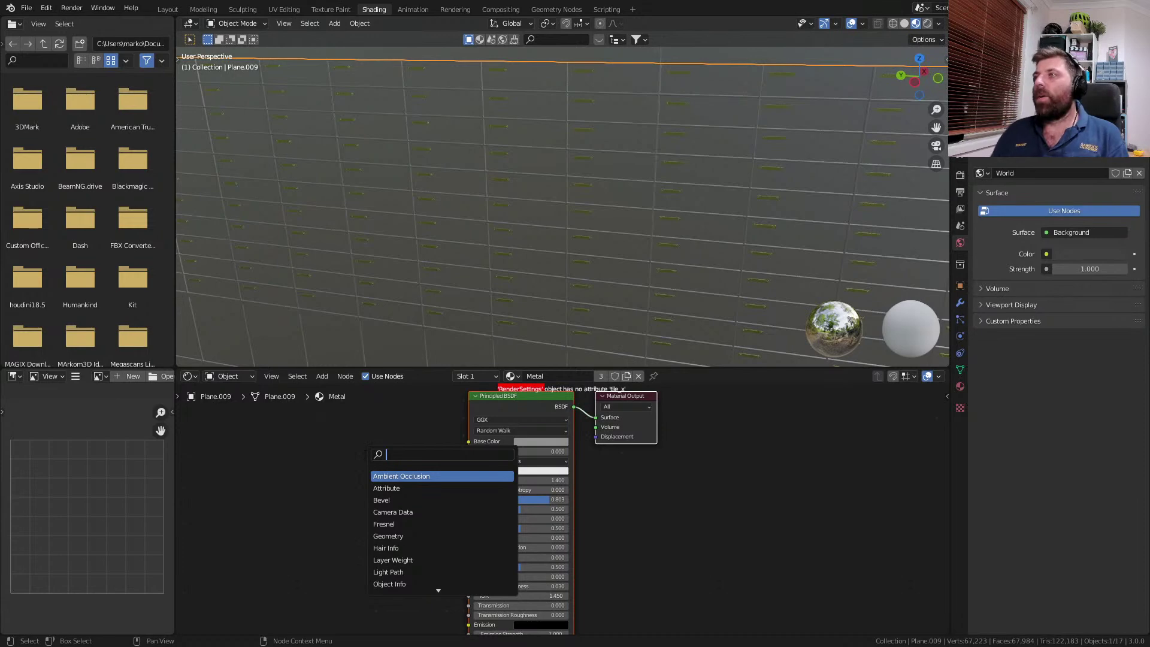
{"action": "scroll", "coordinate": [569, 287], "scroll_direction": "down", "scroll_amount": 3}
- Examine the safe deposit box walls in solid shading, from the upper corner joints to the base panels
{"action": "left_click", "coordinate": [617, 255]}
{"action": "mouse_move", "coordinate": [617, 255]}
{"action": "middle_mouse_down"}
{"action": "mouse_move", "coordinate": [467, 233]}
{"action": "mouse_move", "coordinate": [468, 147]}
{"action": "mouse_move", "coordinate": [508, 164]}
{"action": "mouse_move", "coordinate": [420, 226]}
{"action": "mouse_move", "coordinate": [440, 175]}
{"action": "mouse_move", "coordinate": [559, 181]}
{"action": "mouse_move", "coordinate": [587, 207]}
{"action": "mouse_move", "coordinate": [557, 264]}
{"action": "middle_mouse_up"}
{"action": "scroll", "coordinate": [420, 221], "scroll_direction": "up", "scroll_amount": 2}
{"action": "key", "text": "z"}
{"action": "left_click", "coordinate": [458, 204]}
{"action": "left_click", "coordinate": [566, 286]}
{"action": "middle_click_drag", "start_coordinate": [473, 283], "coordinate": [616, 210]}
{"action": "middle_click_drag", "start_coordinate": [359, 187], "coordinate": [552, 230]}
{"action": "scroll", "coordinate": [552, 230], "scroll_direction": "up", "scroll_amount": 4}
{"action": "middle_click_drag", "start_coordinate": [511, 136], "coordinate": [569, 258], "text": "shift"}
{"action": "left_click", "coordinate": [499, 205]}
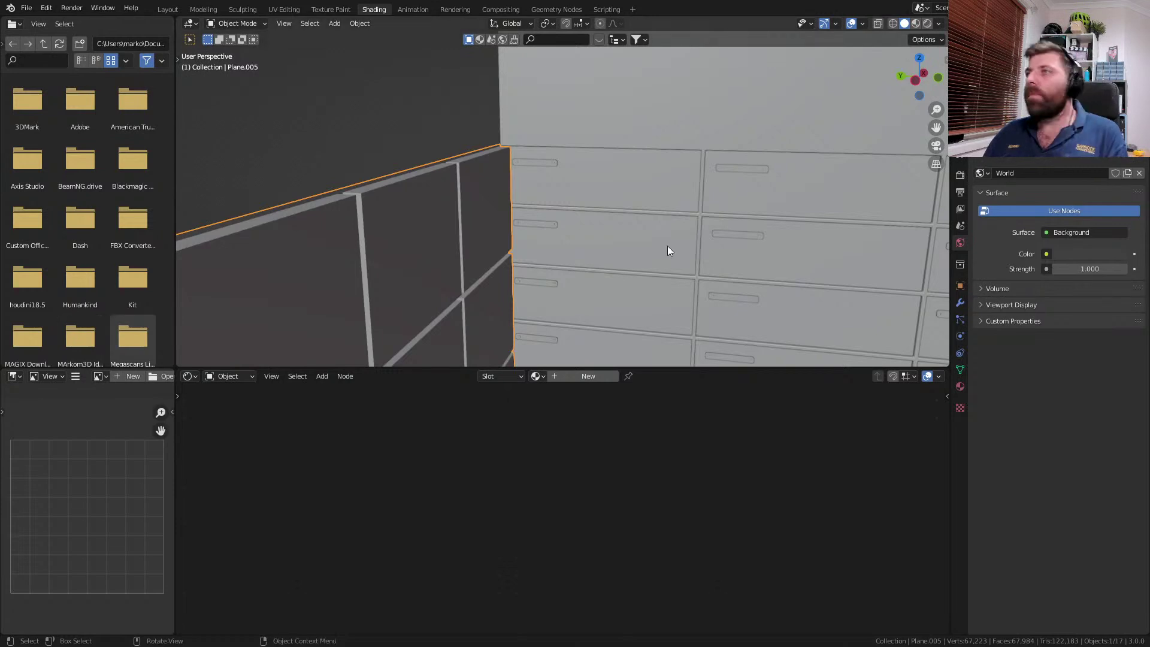
{"action": "middle_click_drag", "start_coordinate": [668, 249], "coordinate": [746, 261]}
{"action": "middle_click_drag", "start_coordinate": [844, 286], "coordinate": [616, 249]}
{"action": "middle_click_drag", "start_coordinate": [567, 169], "coordinate": [578, 283]}
{"action": "scroll", "coordinate": [532, 237], "scroll_direction": "up", "scroll_amount": 5}
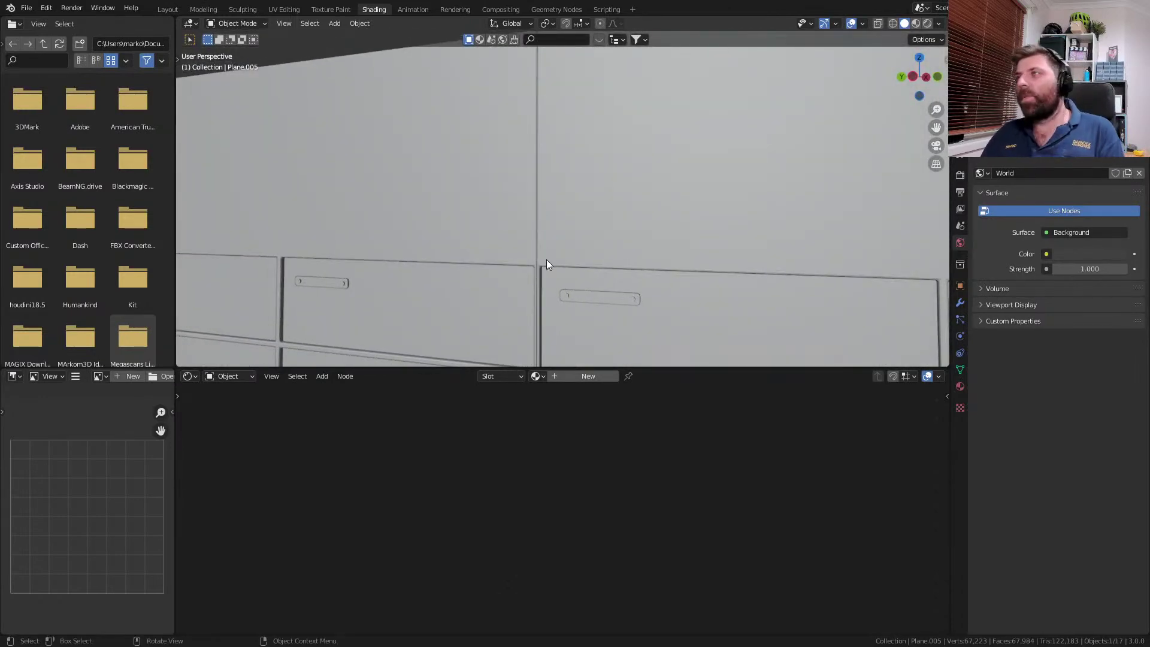
{"action": "scroll", "coordinate": [546, 260], "scroll_direction": "down", "scroll_amount": 5}
{"action": "scroll", "coordinate": [552, 256], "scroll_direction": "down", "scroll_amount": 4}
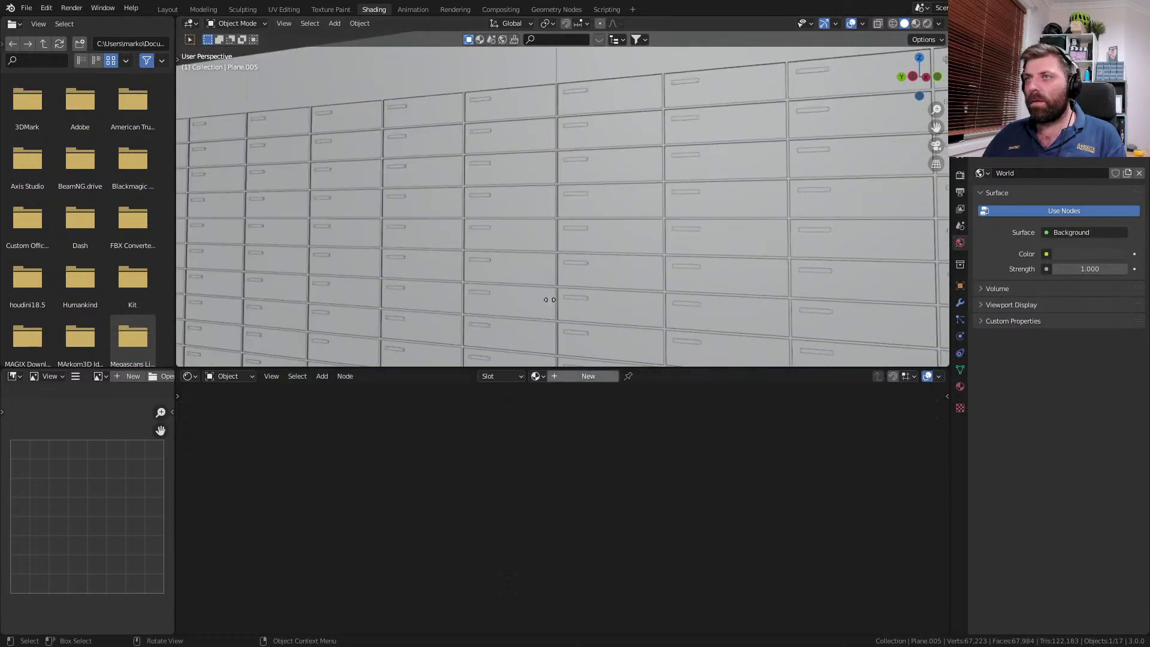
{"action": "middle_click_drag", "start_coordinate": [545, 304], "coordinate": [539, 68]}
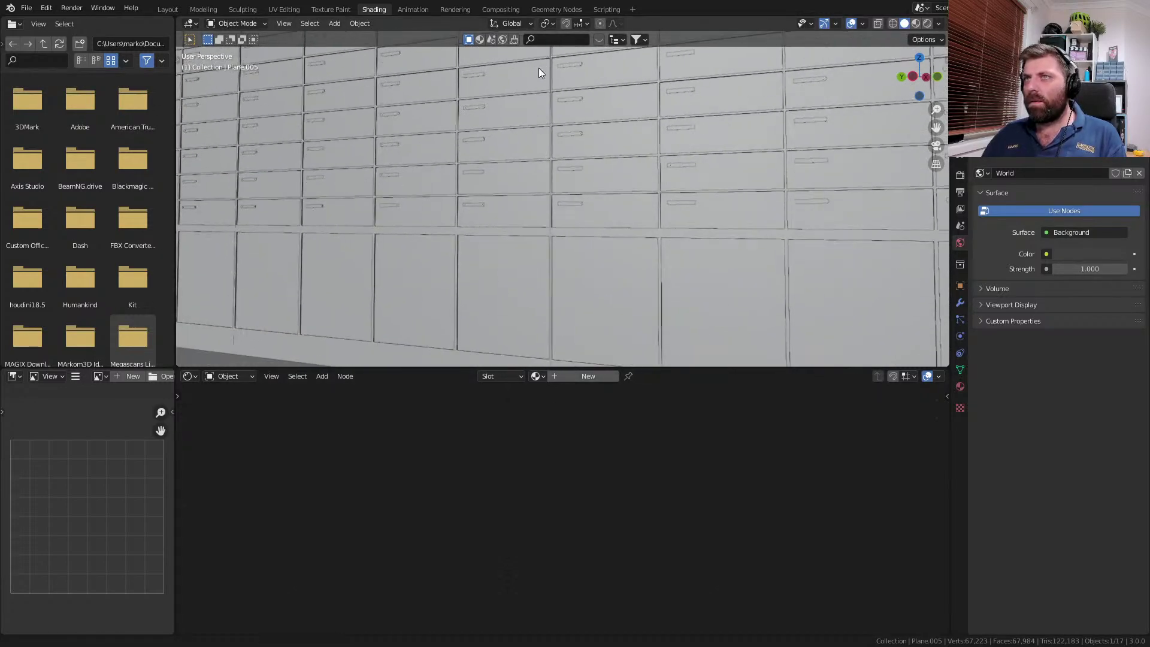
- Return to the Layout workspace and replace the vault bars' material with Metal
{"action": "left_click", "coordinate": [173, 11]}
{"action": "scroll", "coordinate": [536, 361], "scroll_direction": "down", "scroll_amount": 4}
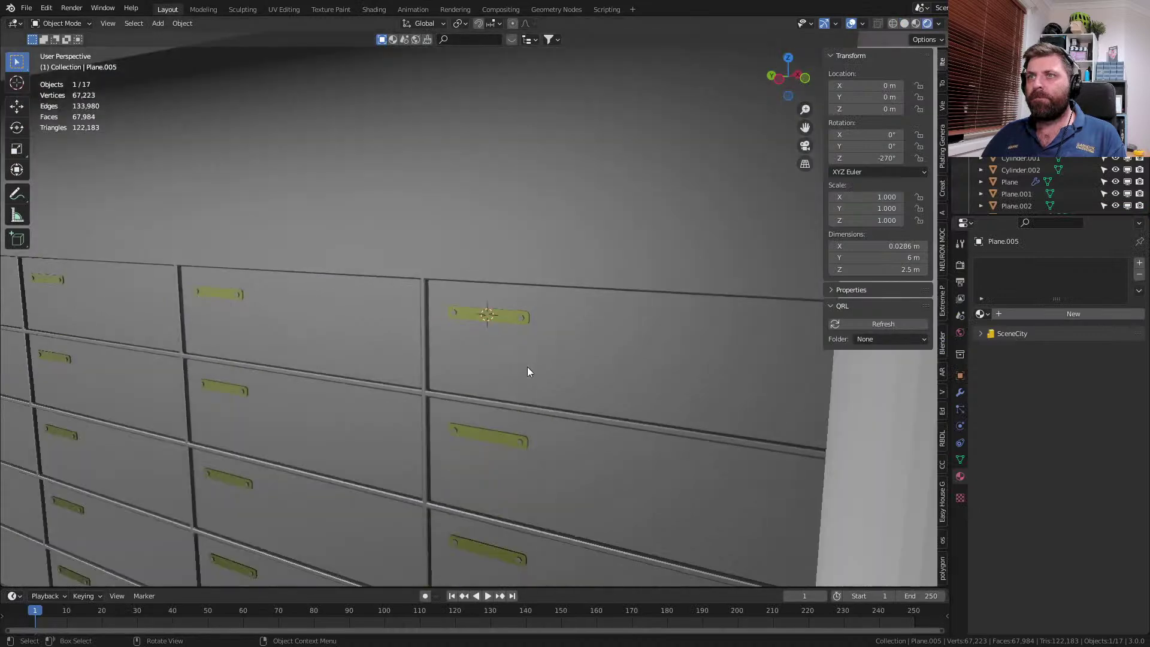
{"action": "middle_click_drag", "start_coordinate": [424, 405], "coordinate": [458, 384], "text": "shift"}
{"action": "left_click", "coordinate": [586, 366]}
{"action": "left_click", "coordinate": [994, 314]}
{"action": "left_click", "coordinate": [984, 314]}
{"action": "left_click", "coordinate": [984, 314]}
{"action": "left_click", "coordinate": [984, 314]}
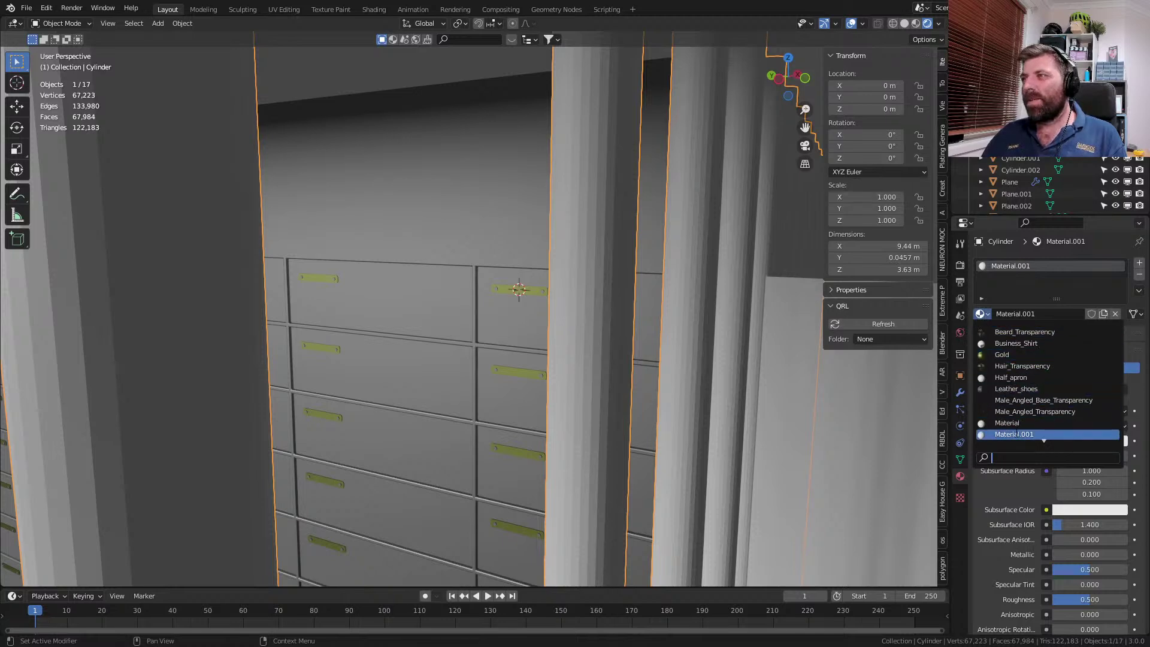
{"action": "type", "text": "metal"}
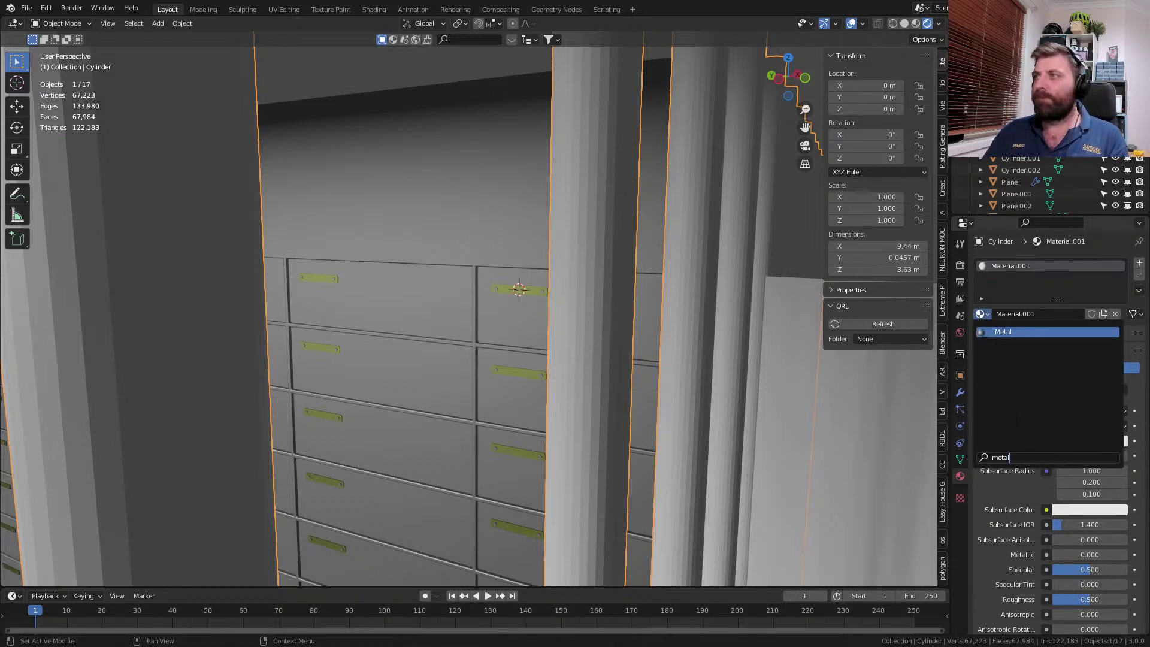
{"action": "key", "text": "Return"}
- Apply smooth shading to the vault bars
{"action": "scroll", "coordinate": [527, 368], "scroll_direction": "down", "scroll_amount": 3}
{"action": "key", "text": "F3"}
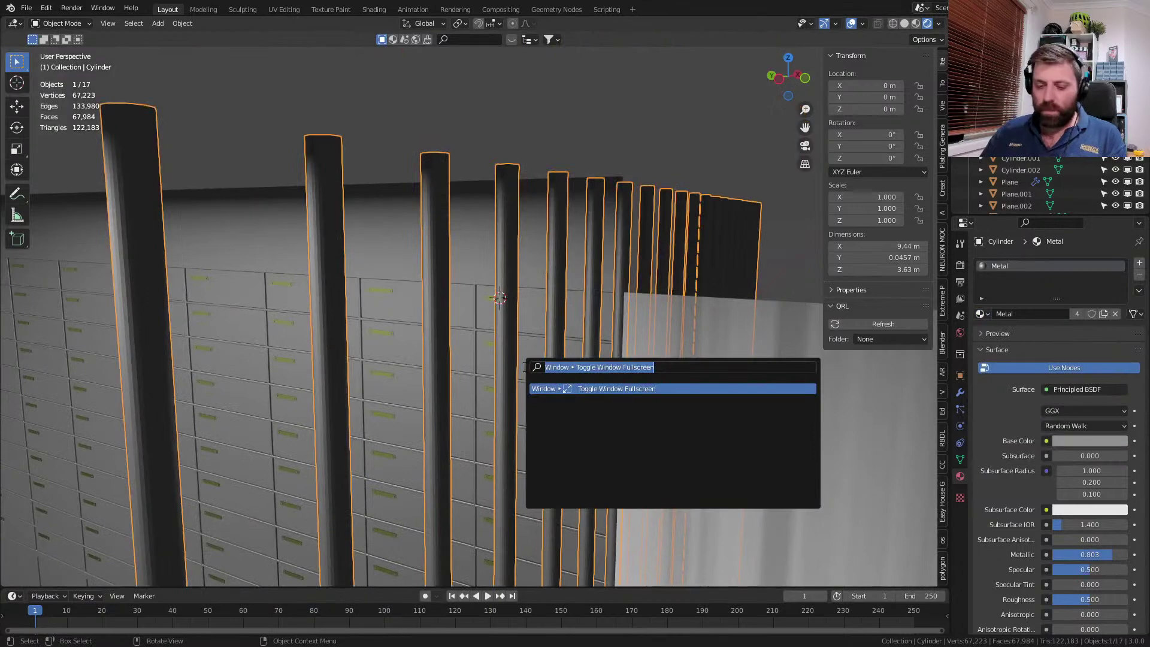
{"action": "type", "text": "smooth"}
{"action": "key", "text": "Return"}
{"action": "middle_click_drag", "start_coordinate": [523, 373], "coordinate": [497, 382]}
- Enable Auto Smooth in the normals settings of the vault bars' mesh
{"action": "key", "text": "Tab"}
{"action": "middle_click_drag", "start_coordinate": [533, 334], "coordinate": [458, 275]}
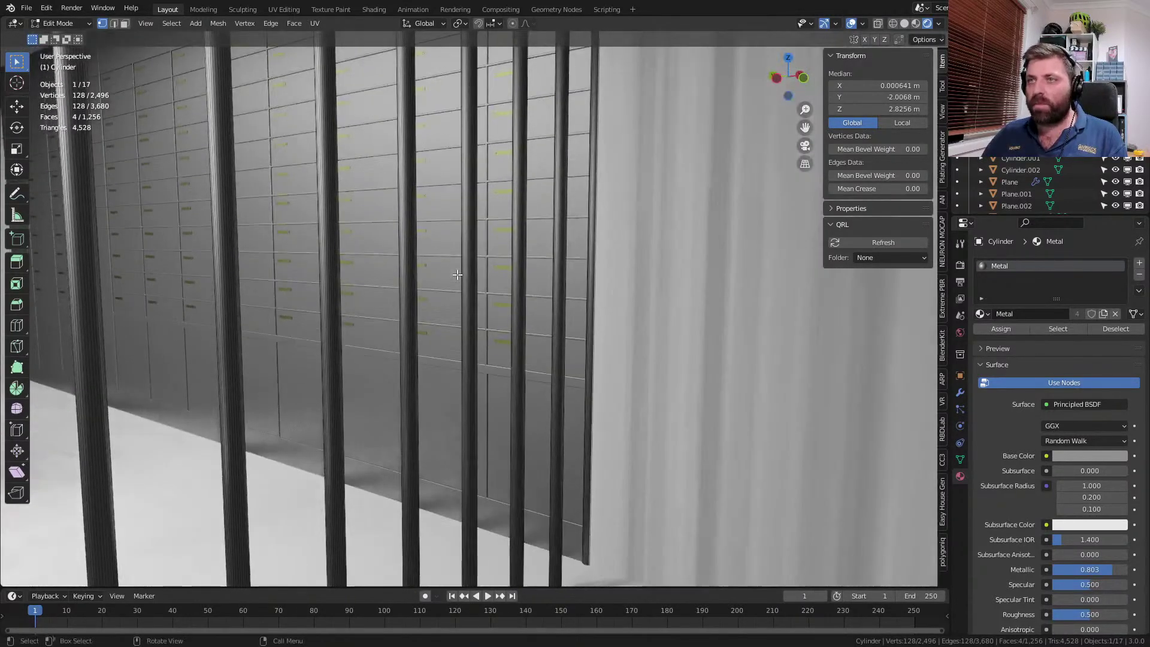
{"action": "left_click", "coordinate": [961, 459]}
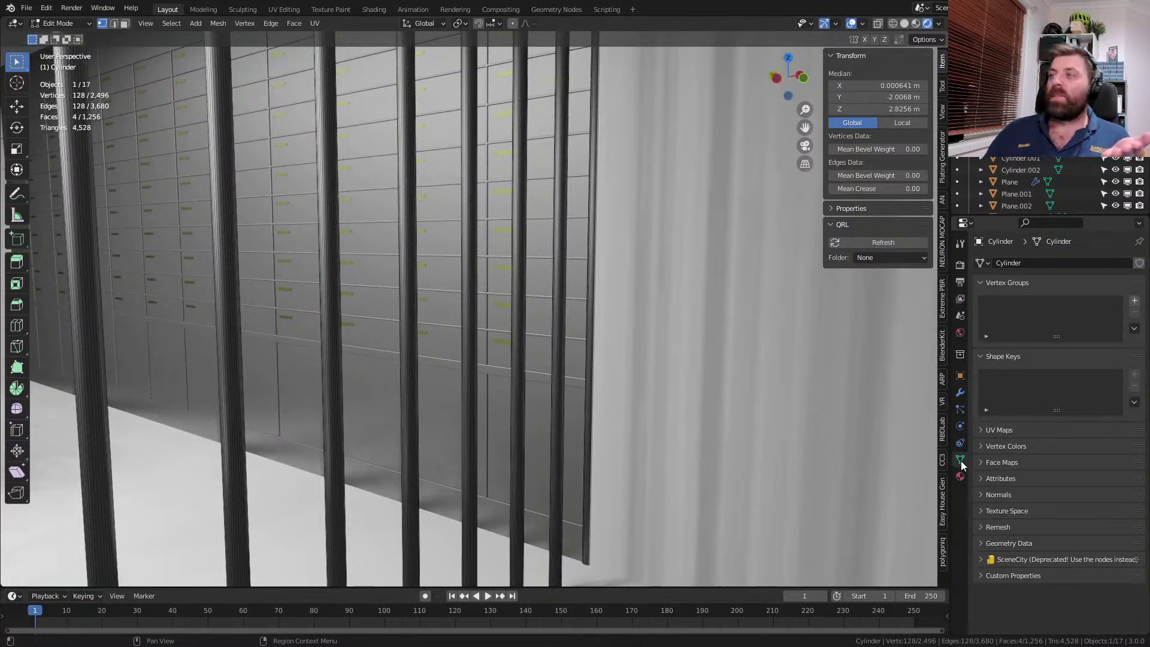
{"action": "left_click", "coordinate": [983, 496]}
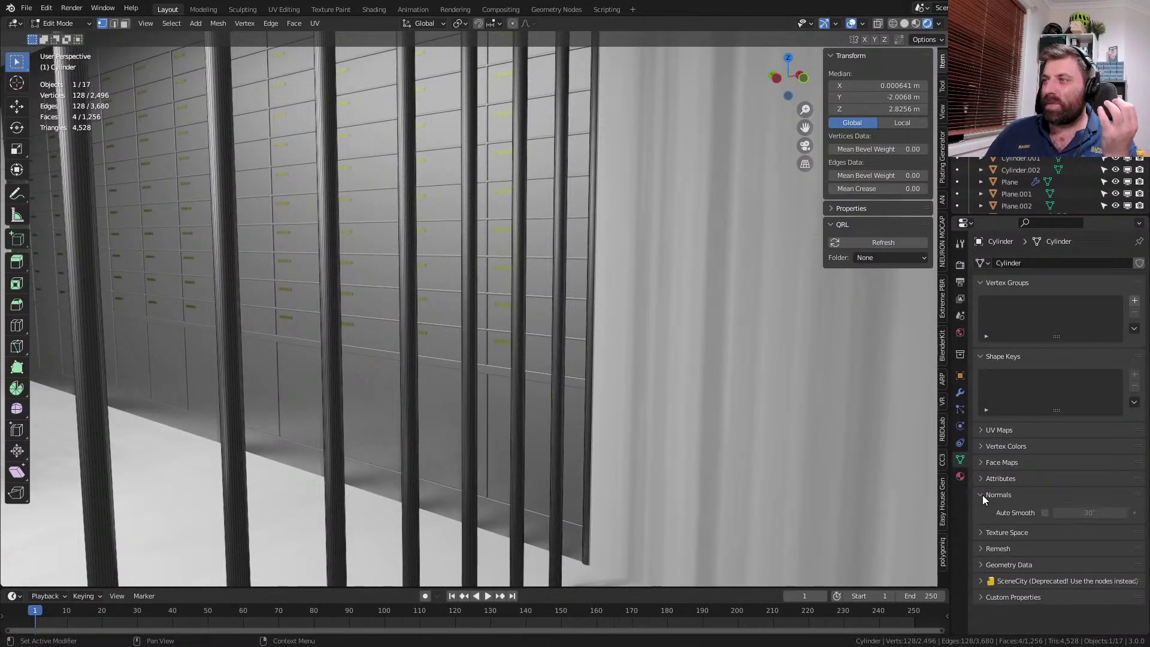
{"action": "left_click", "coordinate": [1045, 512]}
{"action": "mouse_move", "coordinate": [270, 308]}
{"action": "middle_mouse_down"}
{"action": "mouse_move", "coordinate": [305, 308]}
{"action": "mouse_move", "coordinate": [264, 323]}
{"action": "mouse_move", "coordinate": [526, 332]}
{"action": "middle_mouse_up"}
{"action": "key", "text": "Tab"}
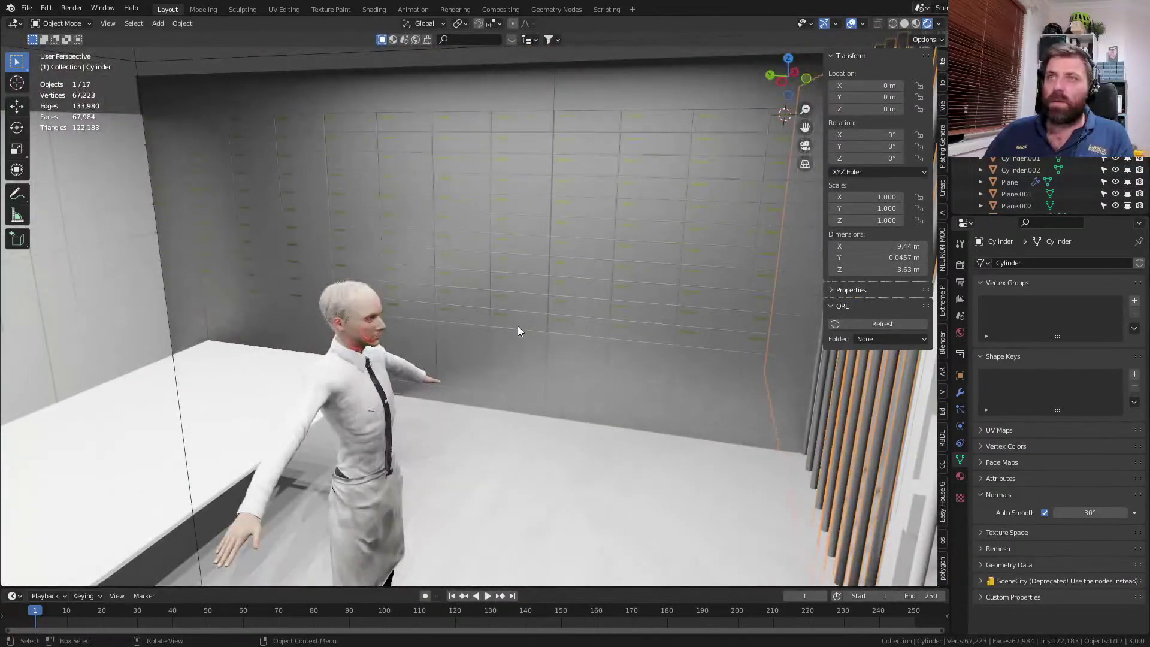
{"action": "scroll", "coordinate": [306, 362], "scroll_direction": "up", "scroll_amount": 5}
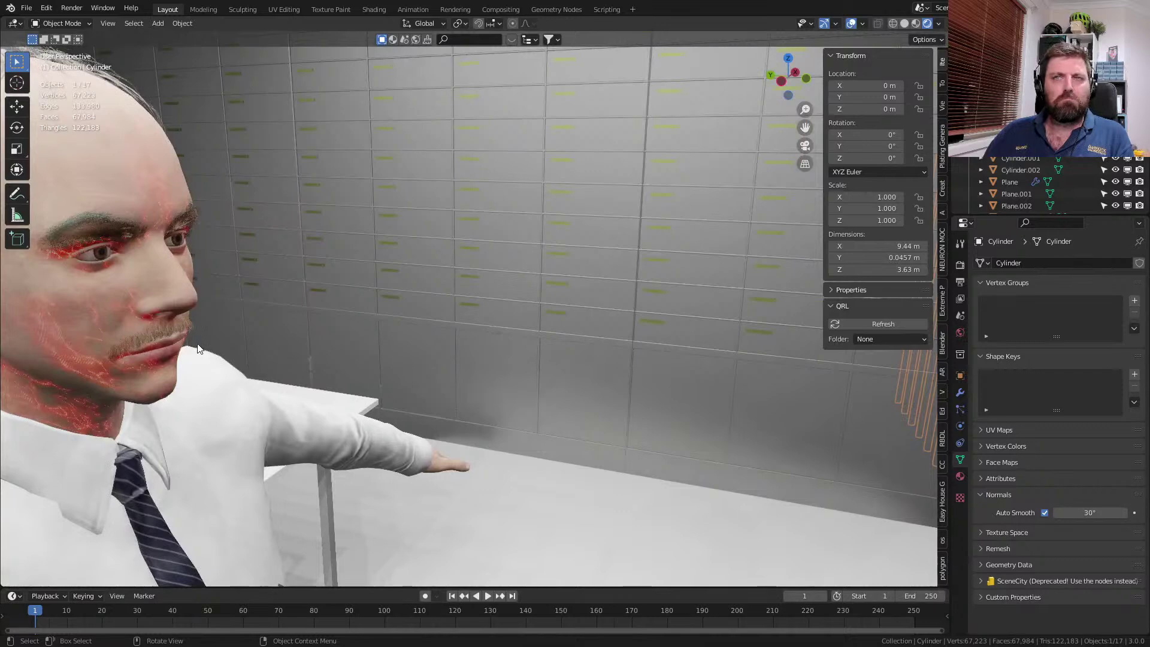
{"action": "left_click", "coordinate": [96, 322]}
{"action": "scroll", "coordinate": [180, 336], "scroll_direction": "down", "scroll_amount": 5}
{"action": "key", "text": "g"}
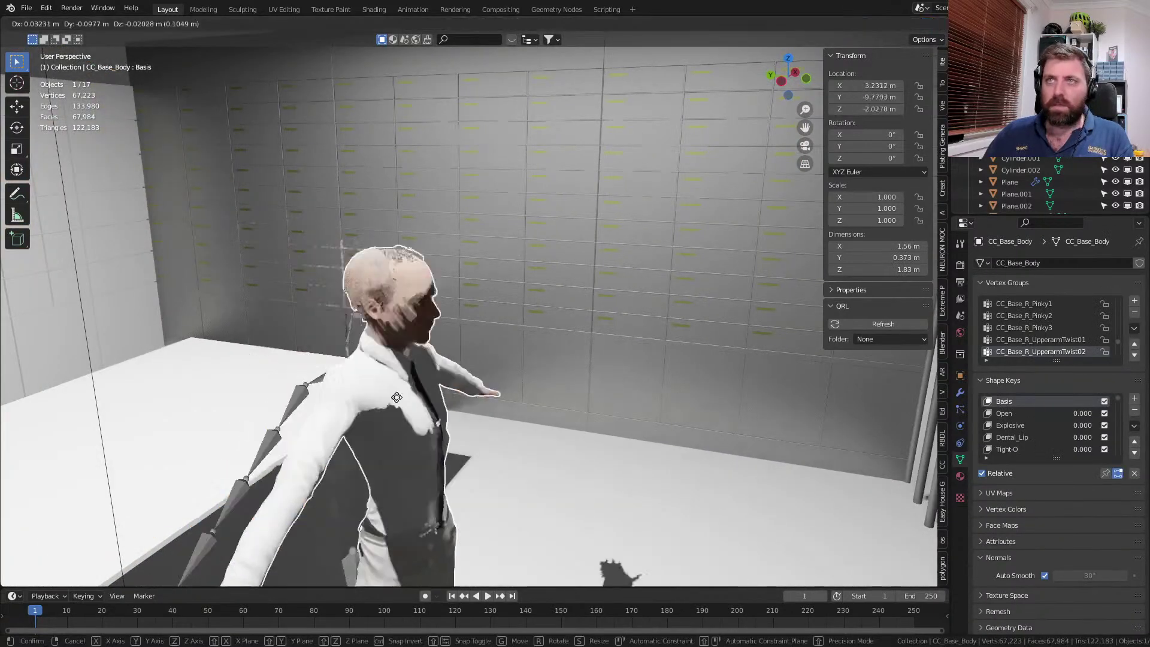
{"action": "right_click", "coordinate": [337, 356]}
{"action": "scroll", "coordinate": [353, 358], "scroll_direction": "up", "scroll_amount": 4}
{"action": "scroll", "coordinate": [383, 360], "scroll_direction": "down", "scroll_amount": 3}
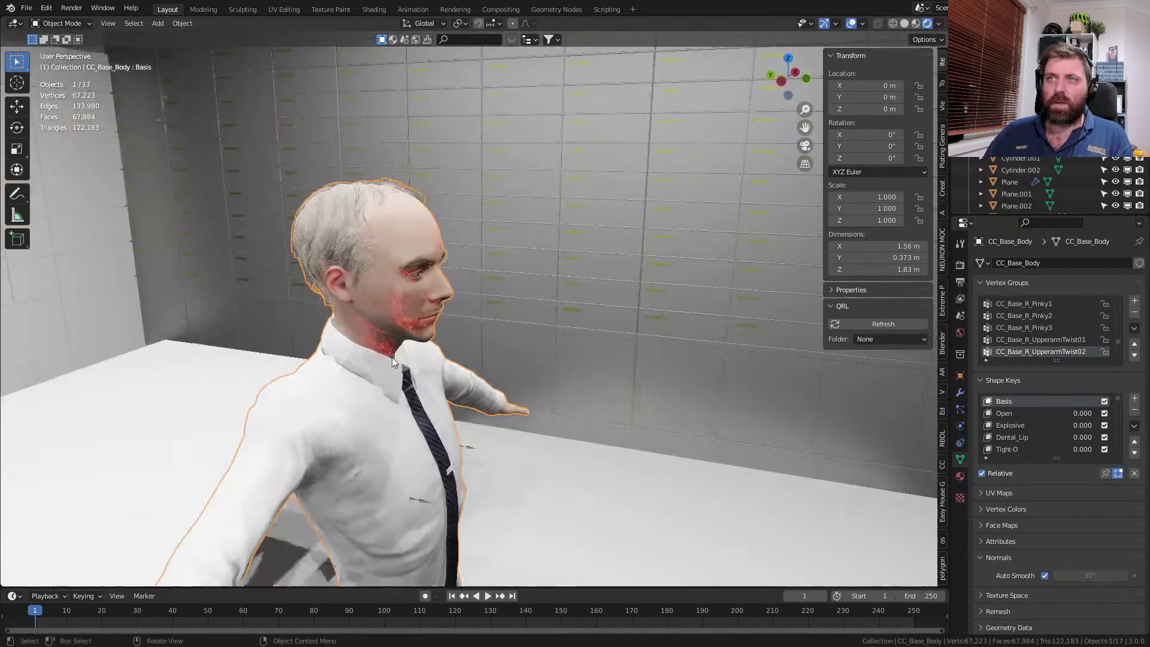
{"action": "key", "text": "Tab"}
{"action": "left_click", "coordinate": [377, 296]}
{"action": "key", "text": "ctrl+l"}
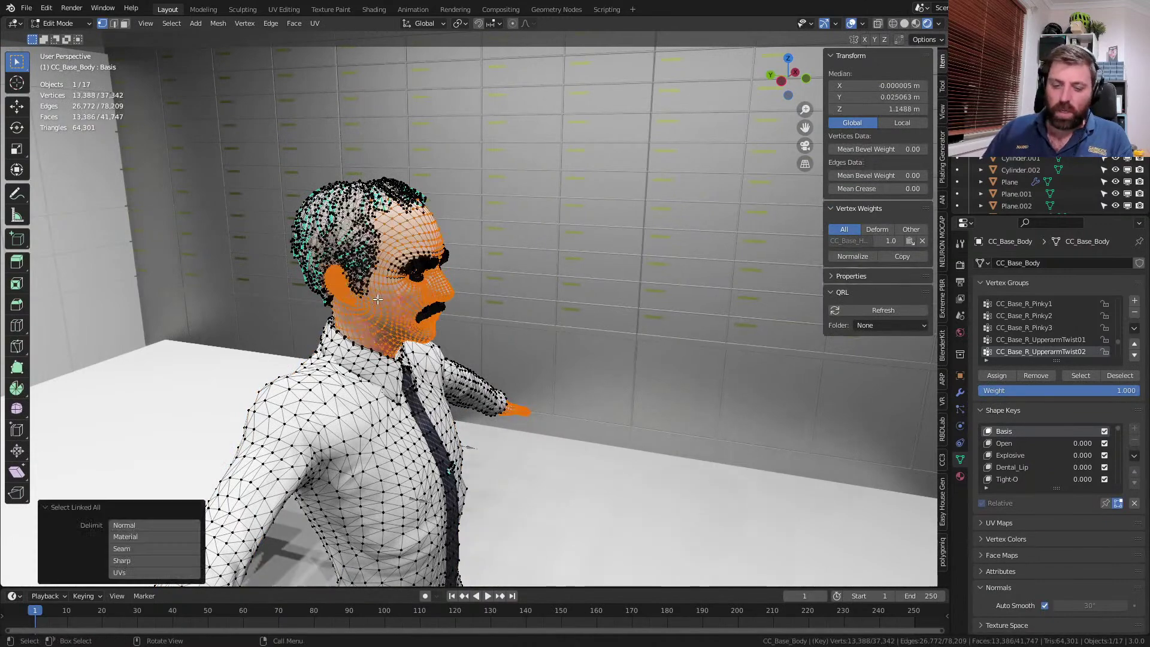
{"action": "key", "text": "g"}
{"action": "right_click", "coordinate": [392, 285]}
{"action": "middle_click_drag", "start_coordinate": [457, 394], "coordinate": [272, 388]}
{"action": "key", "text": "Tab"}
- Copy the Metal material from the deposit box wall to the barred door's inner frame, outer frame and lock box
{"action": "middle_click_drag", "start_coordinate": [174, 384], "coordinate": [671, 359]}
{"action": "left_click", "coordinate": [620, 353]}
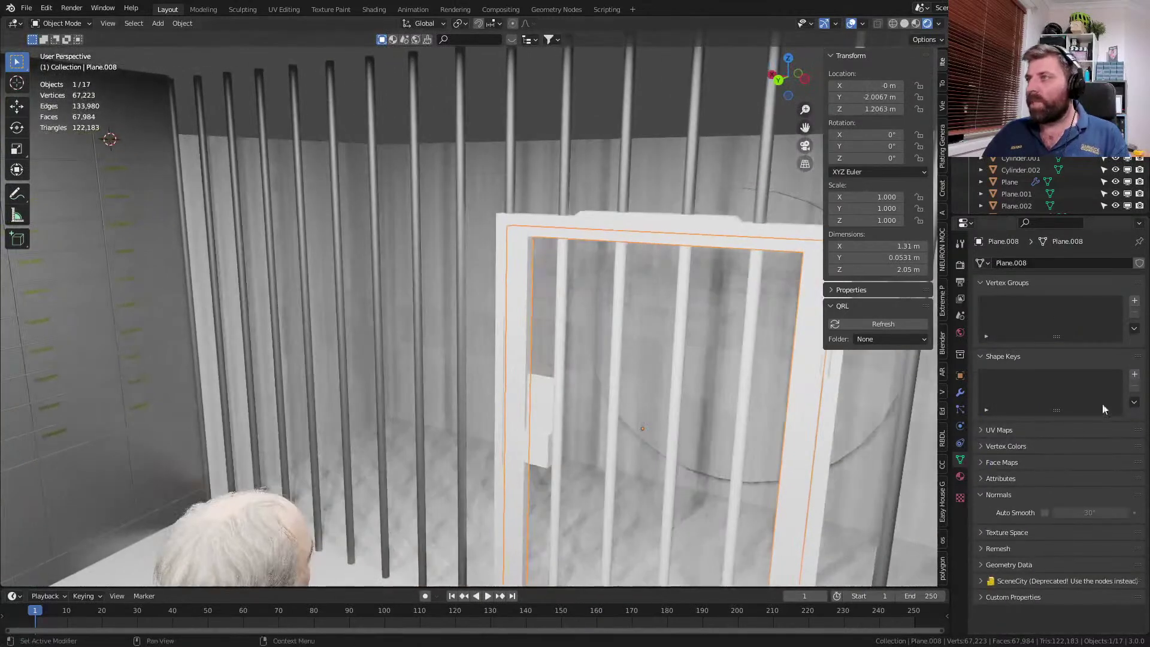
{"action": "left_click", "coordinate": [961, 477]}
{"action": "left_click", "coordinate": [983, 314]}
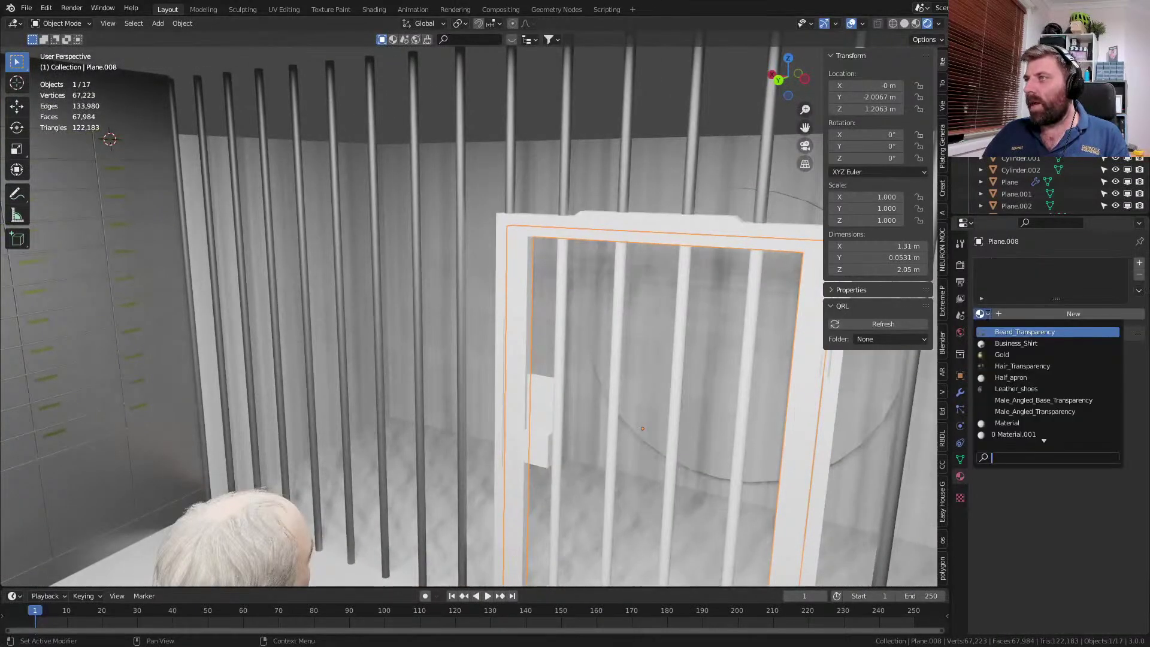
{"action": "left_click", "coordinate": [497, 236], "text": "shift"}
{"action": "left_click", "coordinate": [534, 433], "text": "shift"}
{"action": "left_click", "coordinate": [517, 431], "text": "shift"}
{"action": "left_click", "coordinate": [186, 278], "text": "shift"}
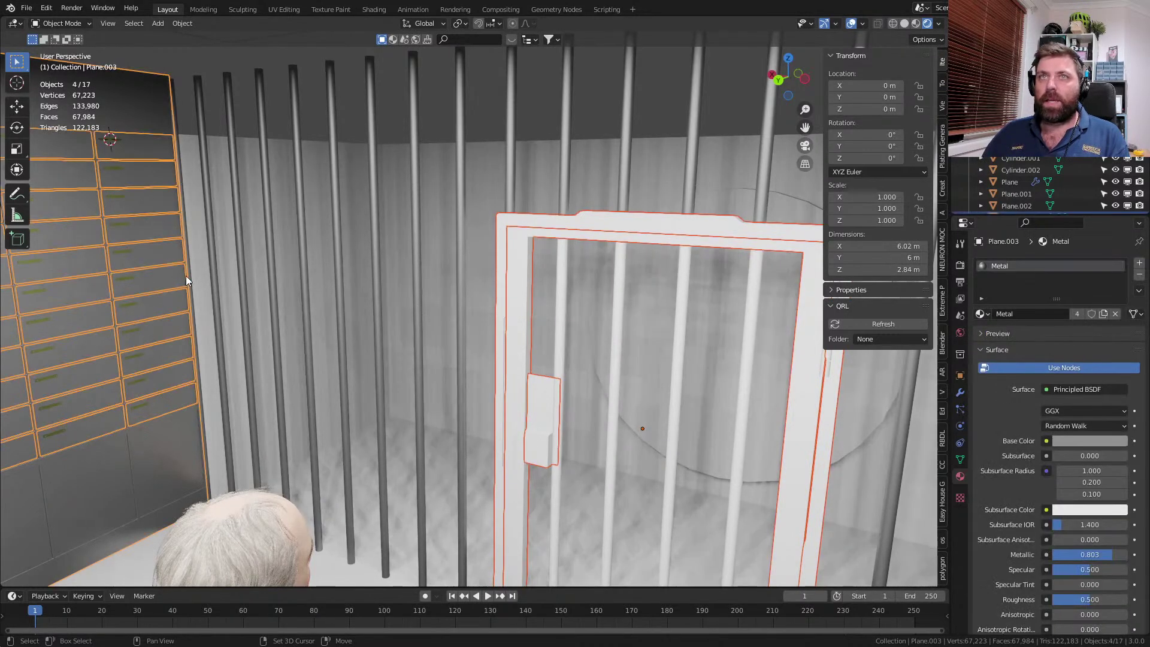
{"action": "left_click", "coordinate": [1139, 290]}
{"action": "left_click", "coordinate": [1088, 316]}
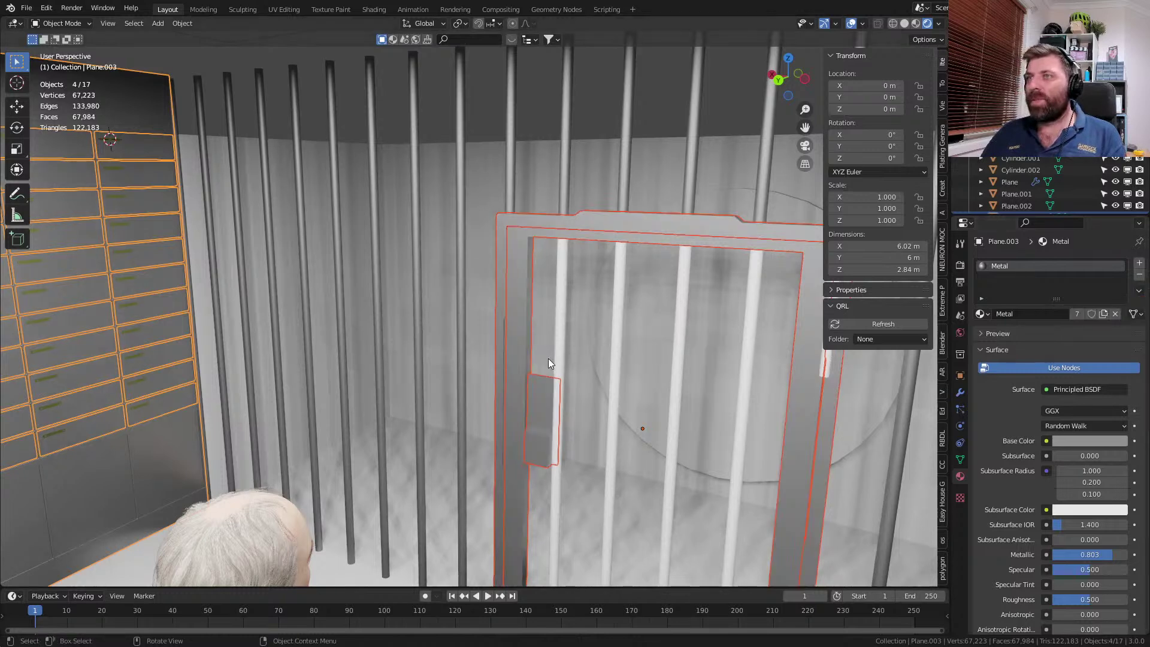
- Copy the Metal material from the barred door's outer frame to its hinges
{"action": "scroll", "coordinate": [549, 358], "scroll_direction": "down", "scroll_amount": 3}
{"action": "left_click", "coordinate": [680, 321]}
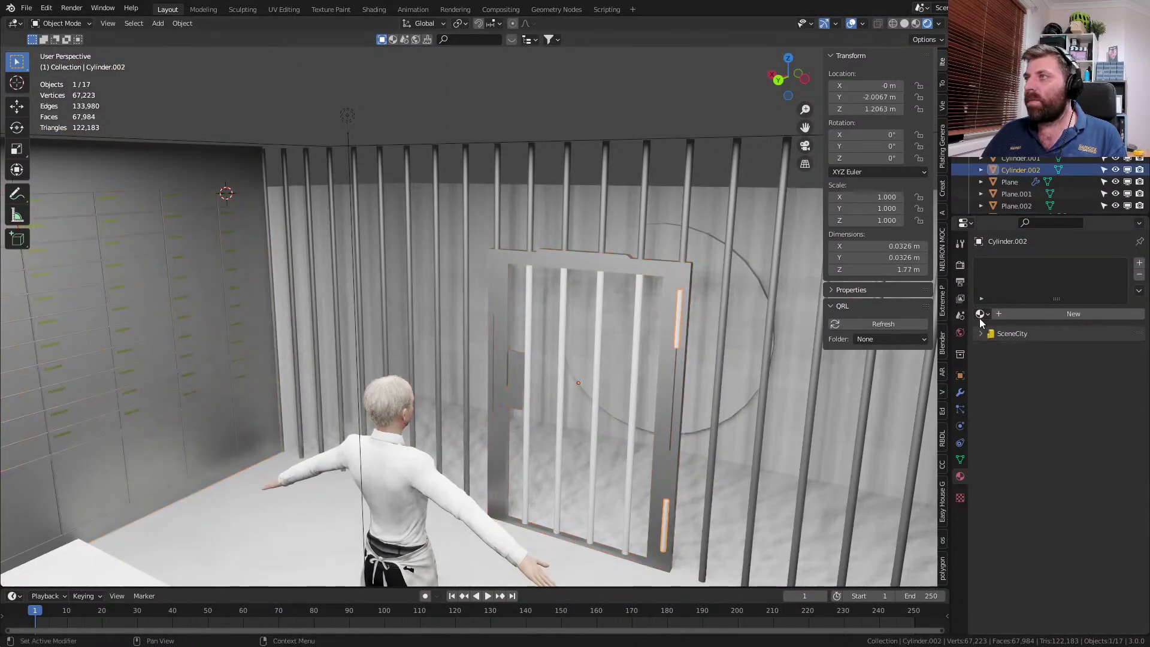
{"action": "left_click", "coordinate": [689, 301], "text": "shift"}
{"action": "left_click", "coordinate": [1136, 290]}
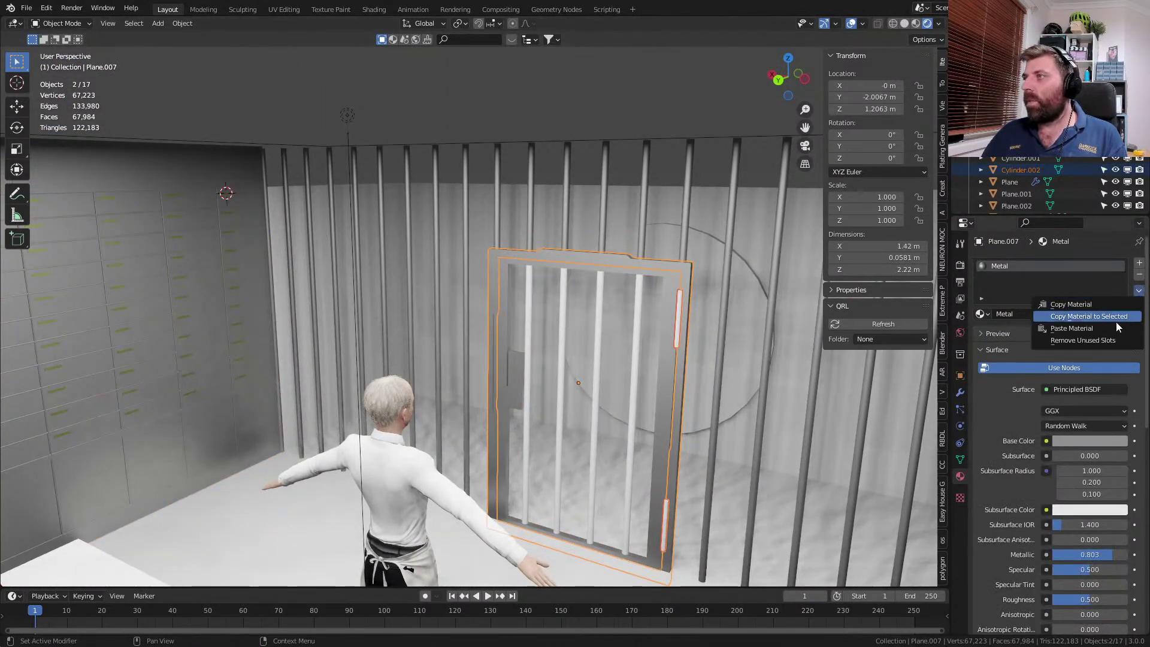
- Try merging the deposit box grid's vertices by distance with a merge distance of 0.0101 m
{"action": "middle_click_drag", "start_coordinate": [650, 353], "coordinate": [518, 431]}
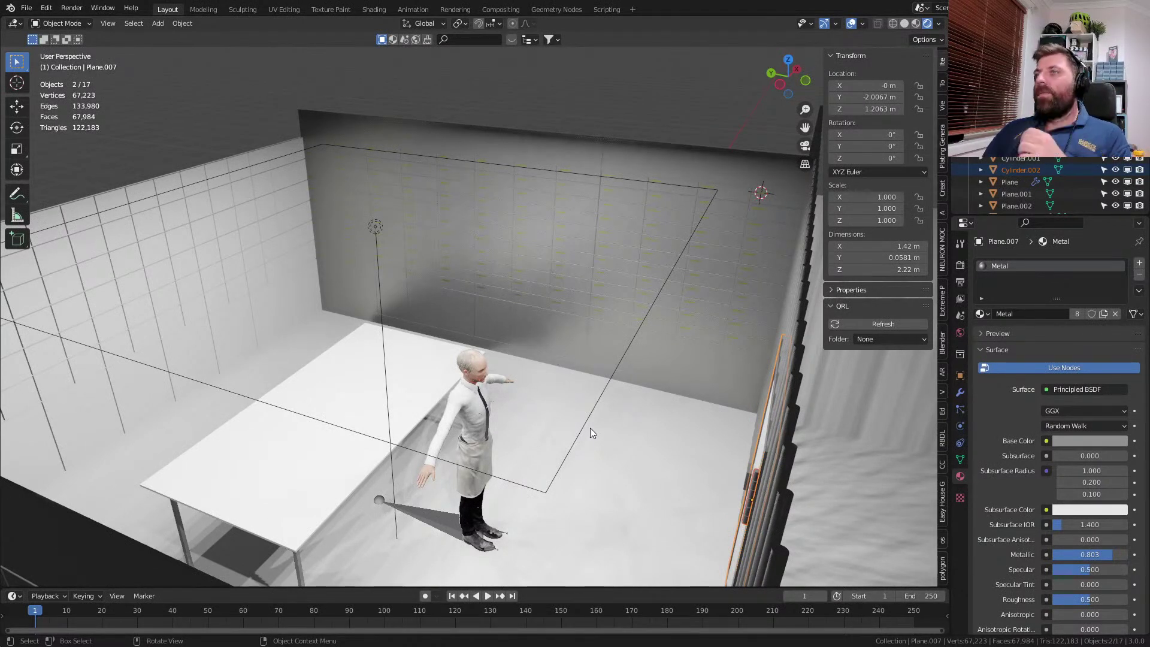
{"action": "scroll", "coordinate": [592, 419], "scroll_direction": "up", "scroll_amount": 5}
{"action": "left_click", "coordinate": [536, 312]}
{"action": "left_click", "coordinate": [535, 312]}
{"action": "left_click", "coordinate": [536, 312]}
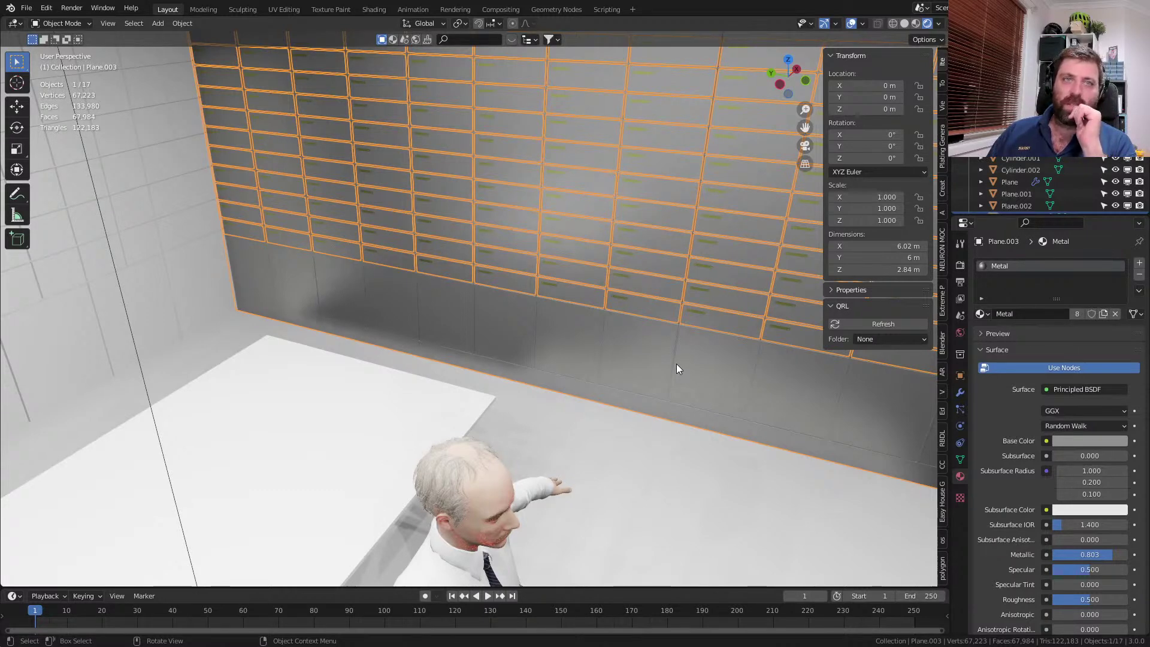
{"action": "scroll", "coordinate": [677, 364], "scroll_direction": "down", "scroll_amount": 1}
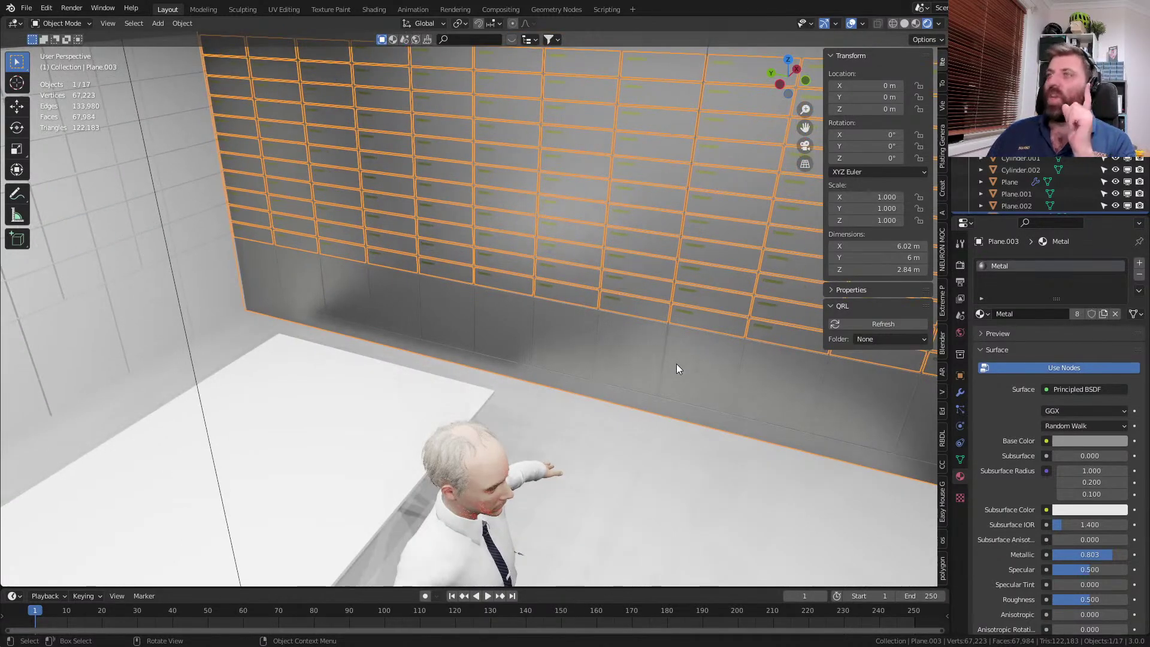
{"action": "key", "text": "m"}
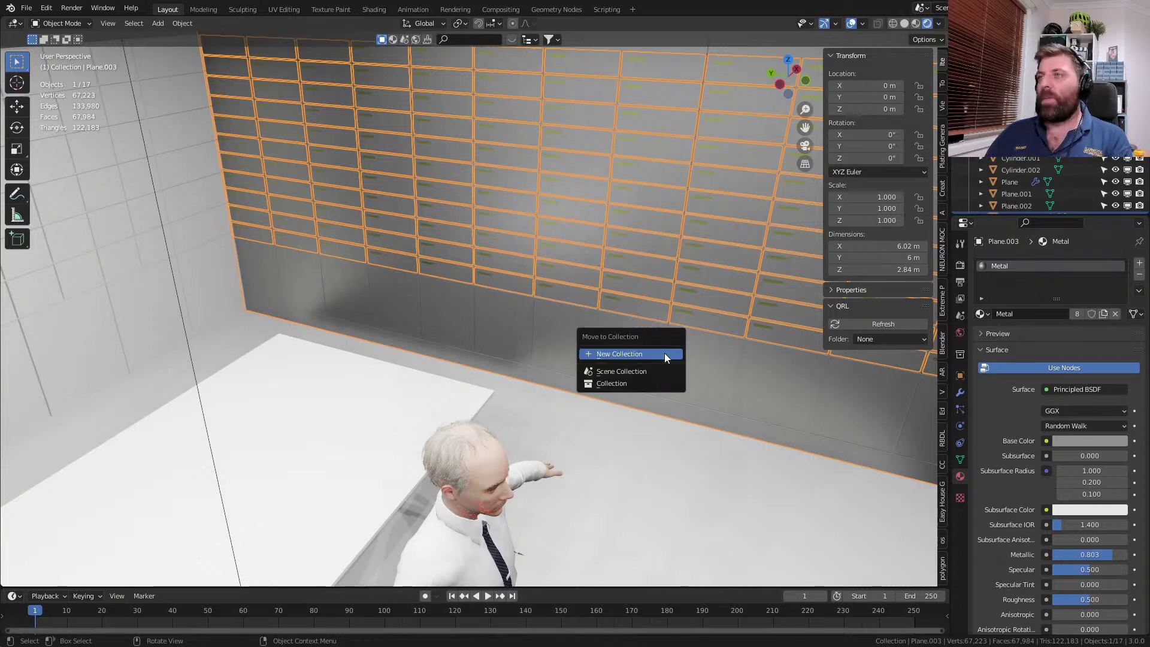
{"action": "key", "text": "Escape"}
{"action": "key", "text": "Tab"}
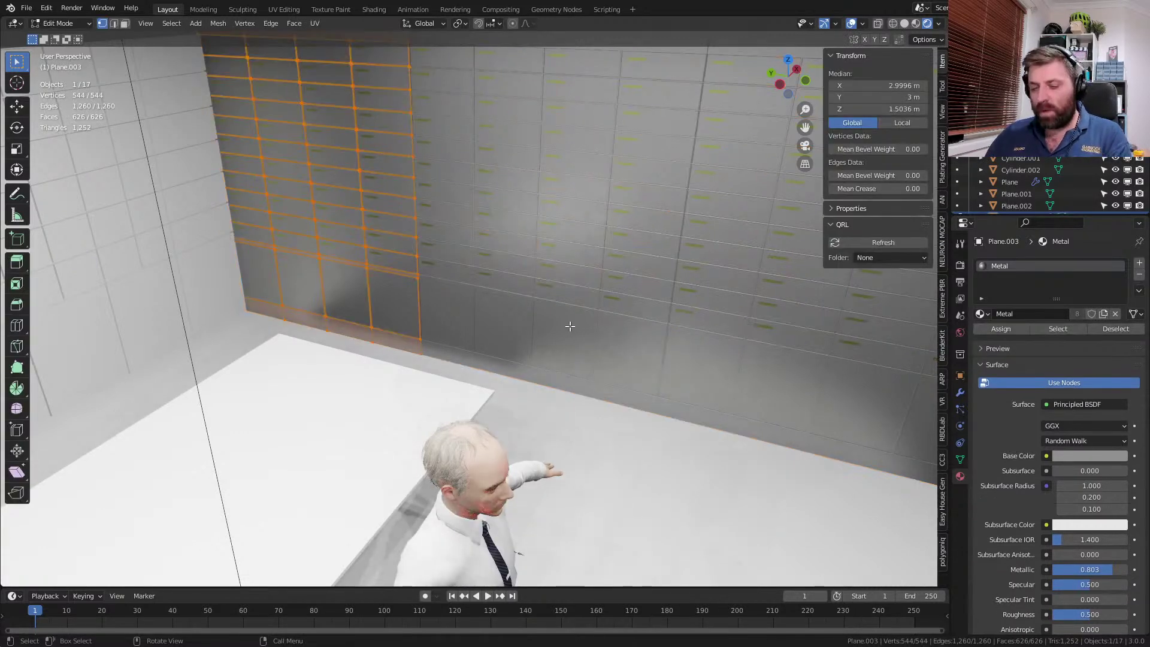
{"action": "key", "text": "m"}
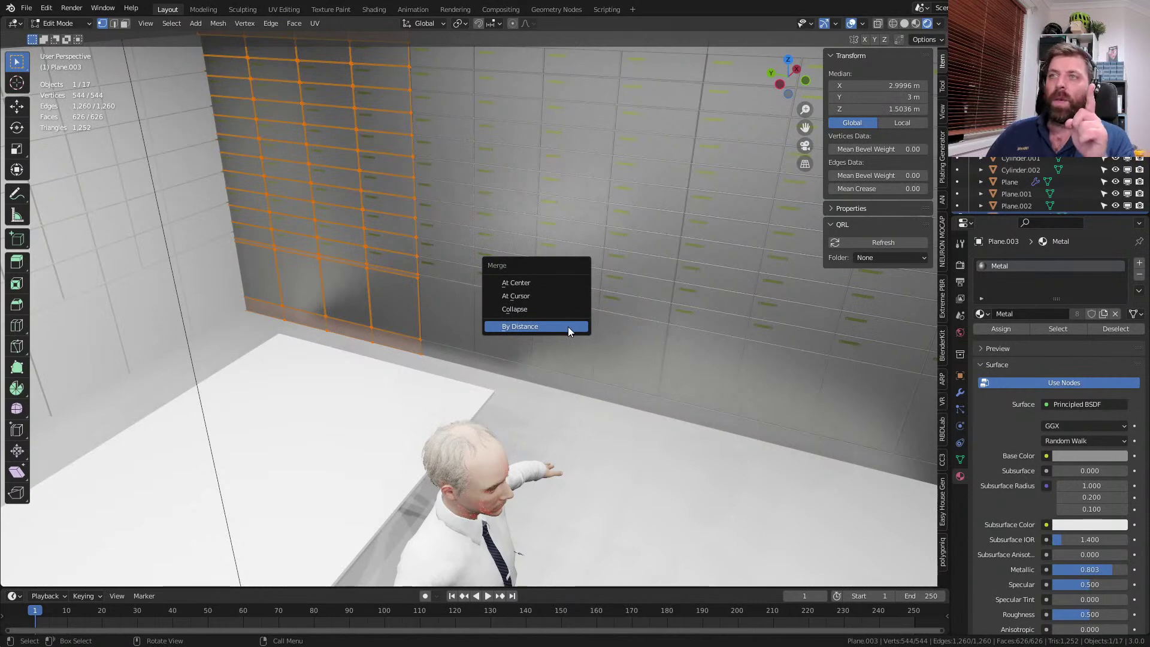
{"action": "left_click", "coordinate": [569, 327]}
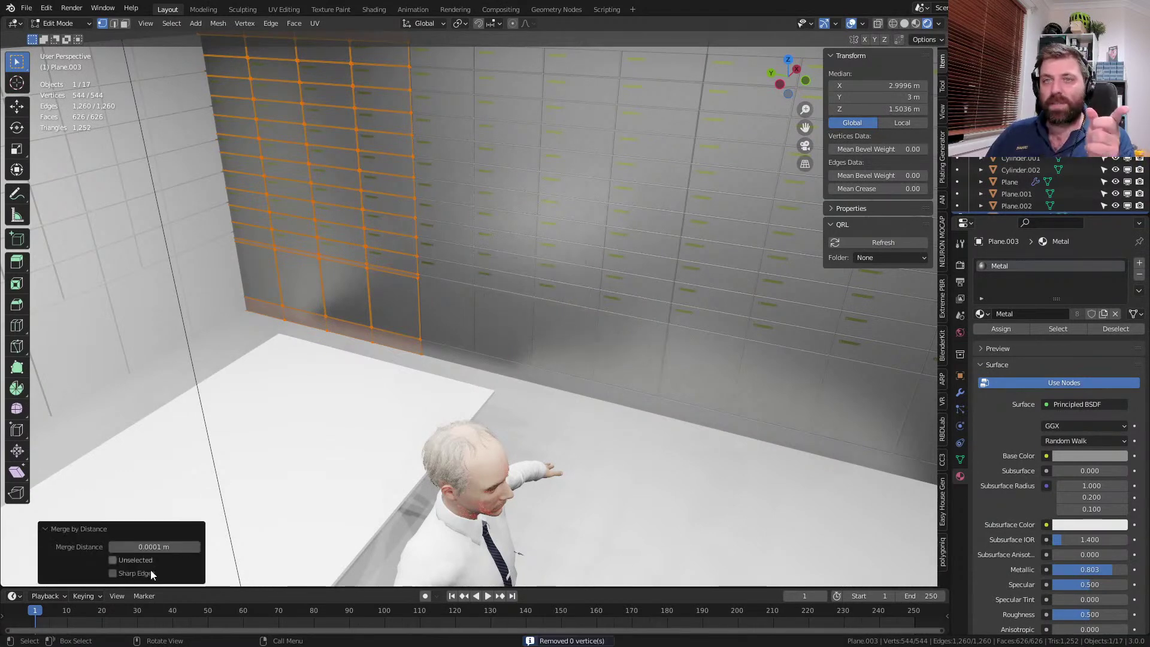
{"action": "left_click", "coordinate": [196, 547]}
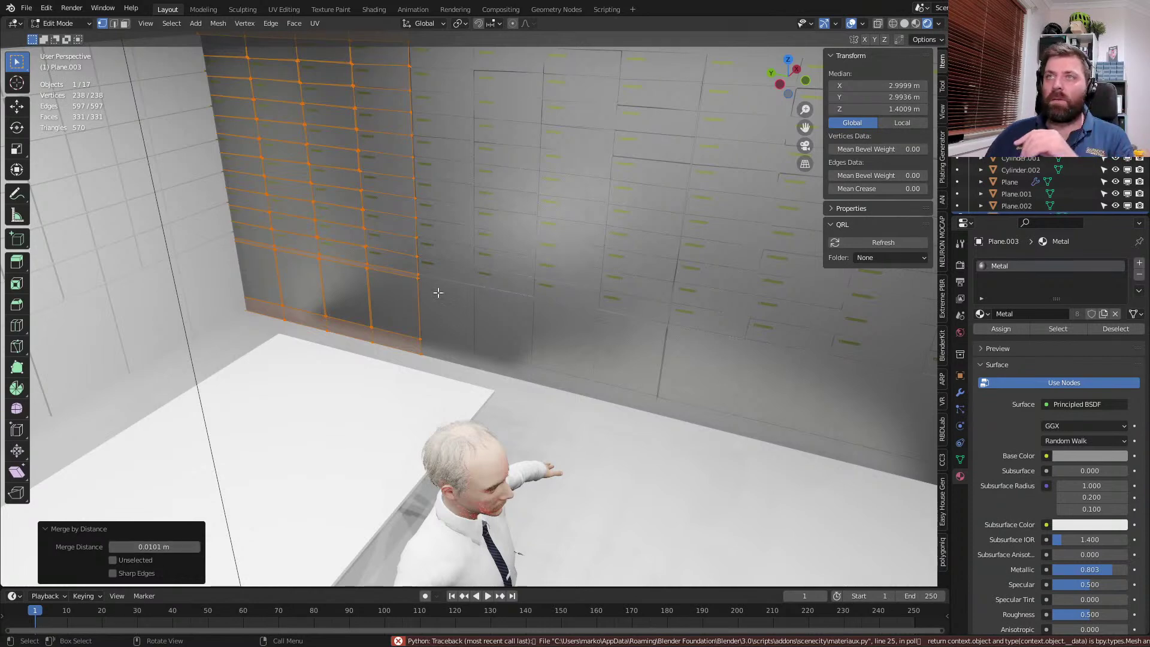
{"action": "left_click", "coordinate": [113, 545]}
{"action": "middle_click_drag", "start_coordinate": [432, 453], "coordinate": [559, 457]}
{"action": "key", "text": "Tab"}
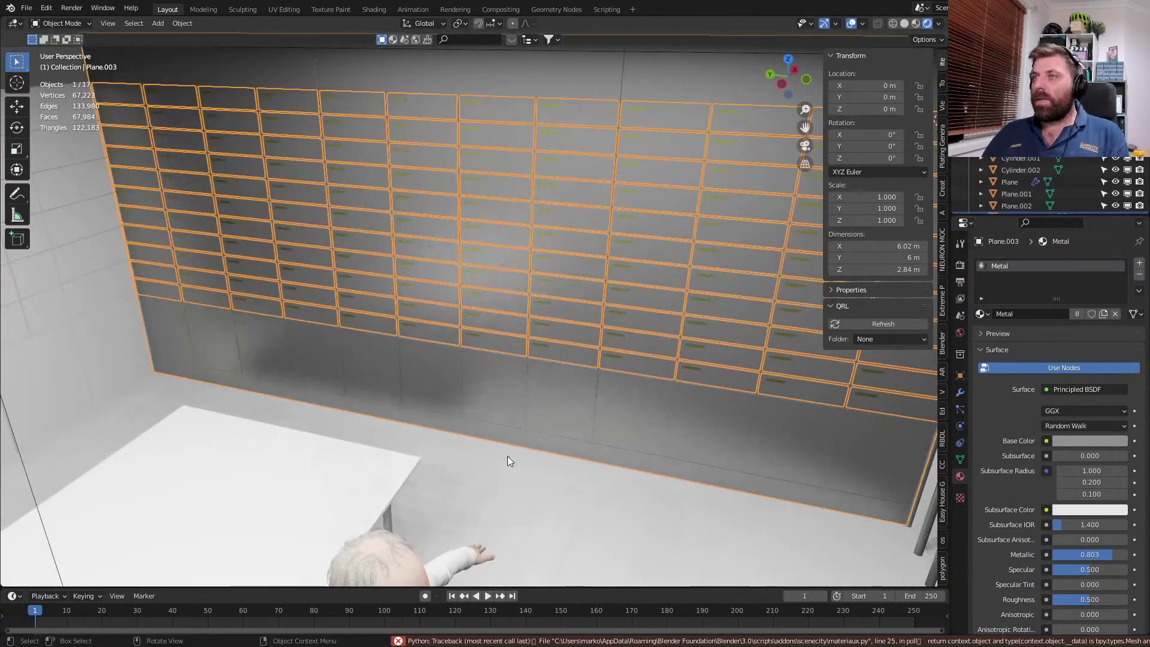
- Add an empty material slot to the deposit box grid and duplicate its Metal material under the name MetalDarker
{"action": "left_click", "coordinate": [1140, 263]}
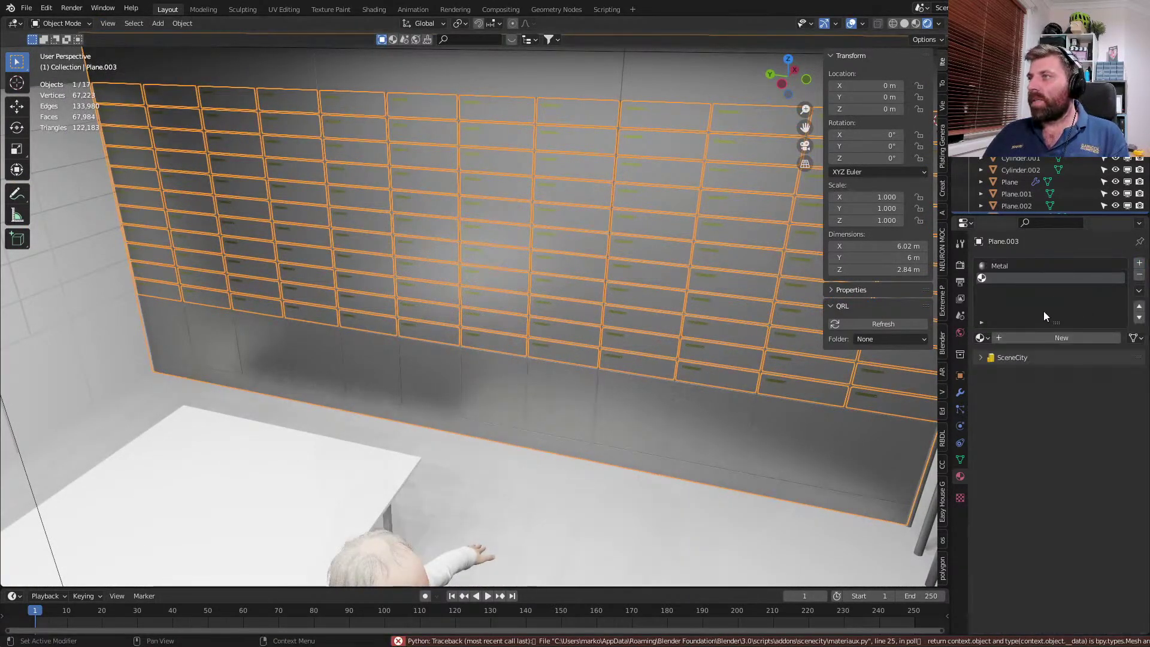
{"action": "left_click", "coordinate": [1004, 267]}
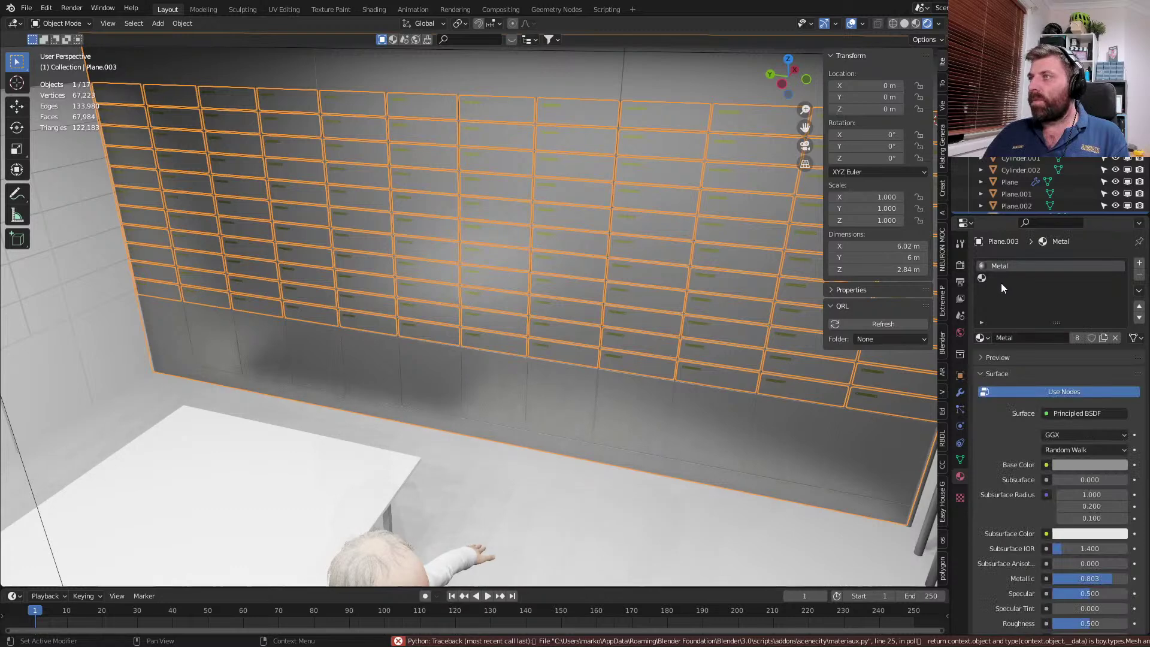
{"action": "left_click", "coordinate": [1140, 291]}
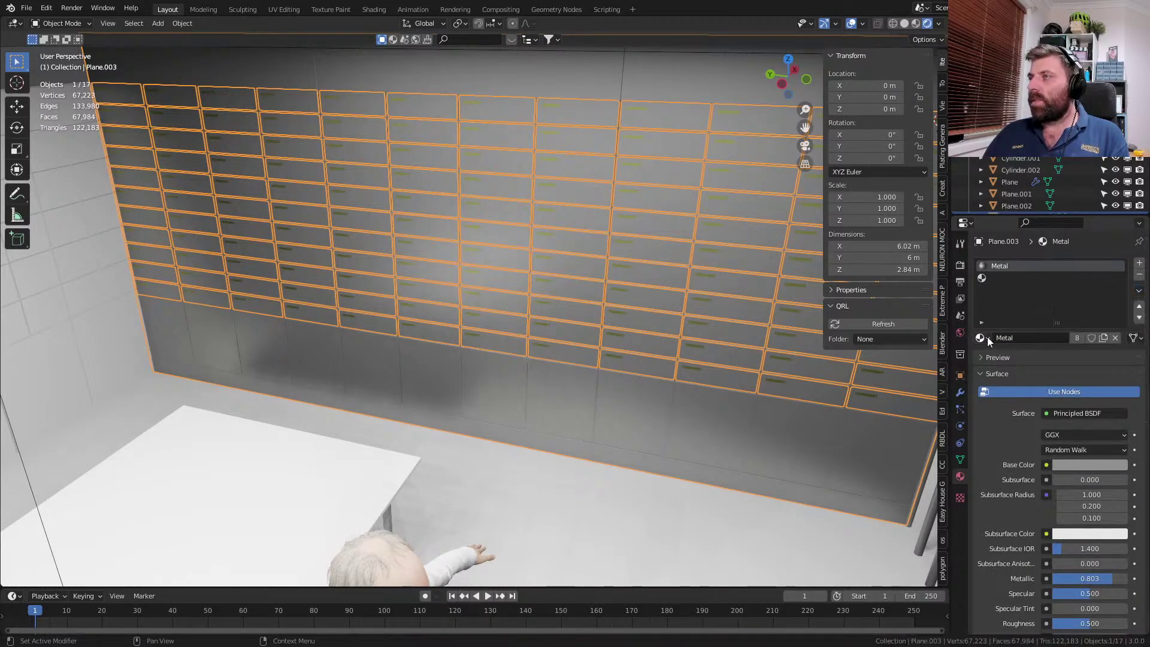
{"action": "left_click", "coordinate": [1103, 338]}
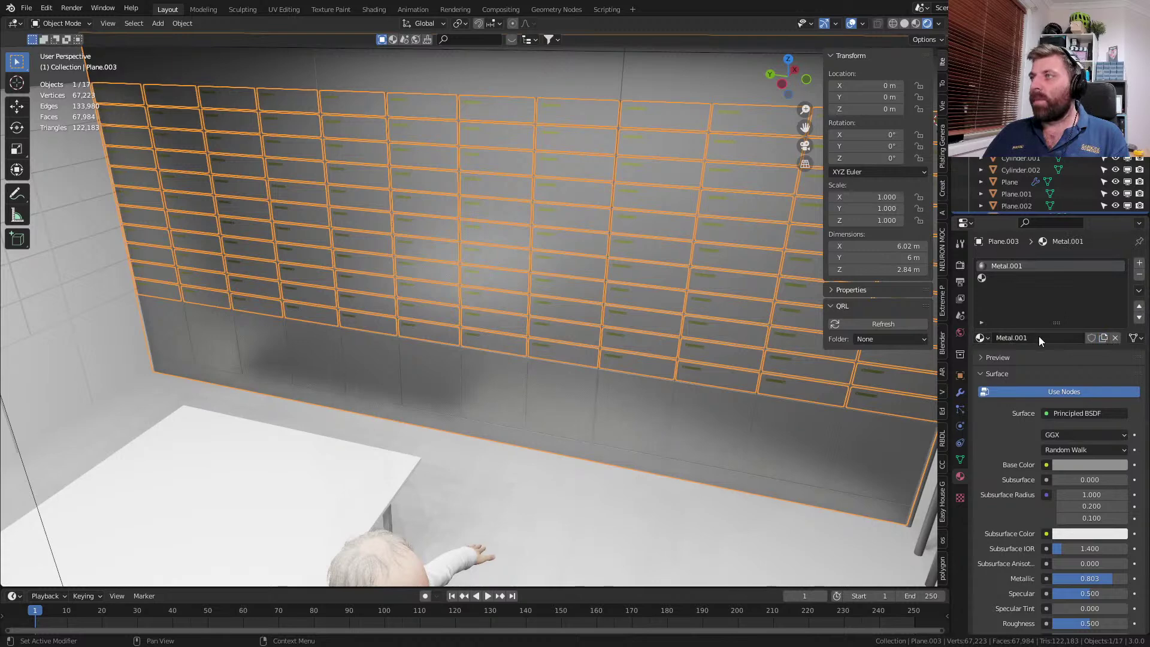
{"action": "left_click_drag", "start_coordinate": [1013, 338], "coordinate": [1029, 338]}
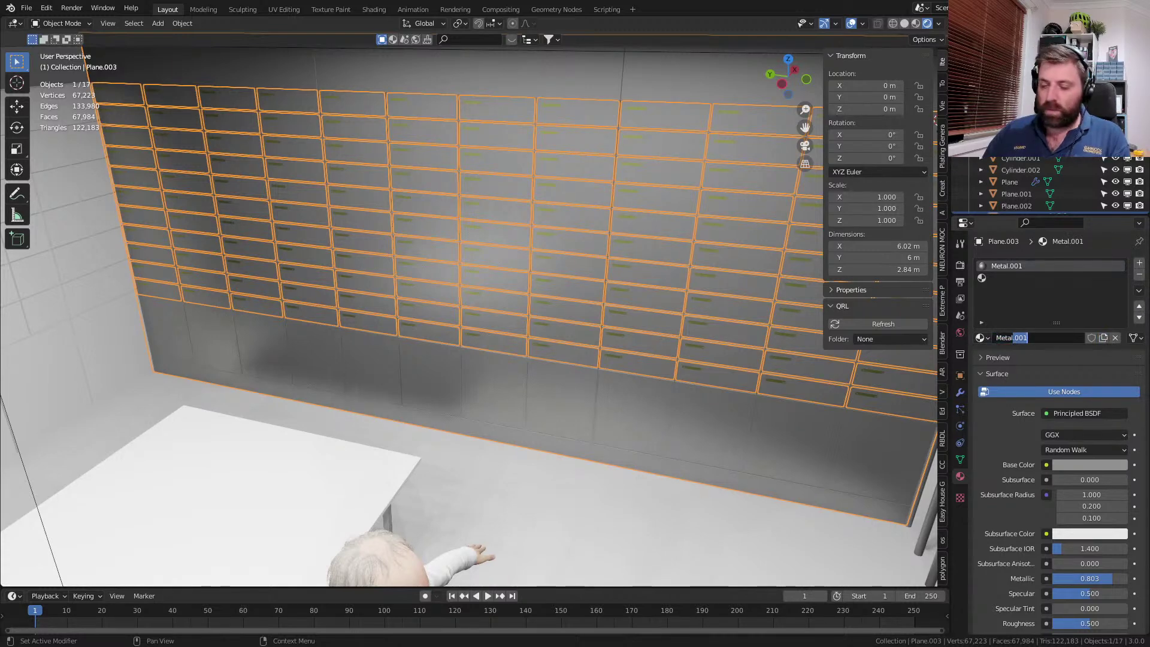
{"action": "type", "text": "Darker"}
{"action": "key", "text": "Return"}
- Darken the MetalDarker base color to near black on the deposit box grid
{"action": "left_click", "coordinate": [1108, 465]}
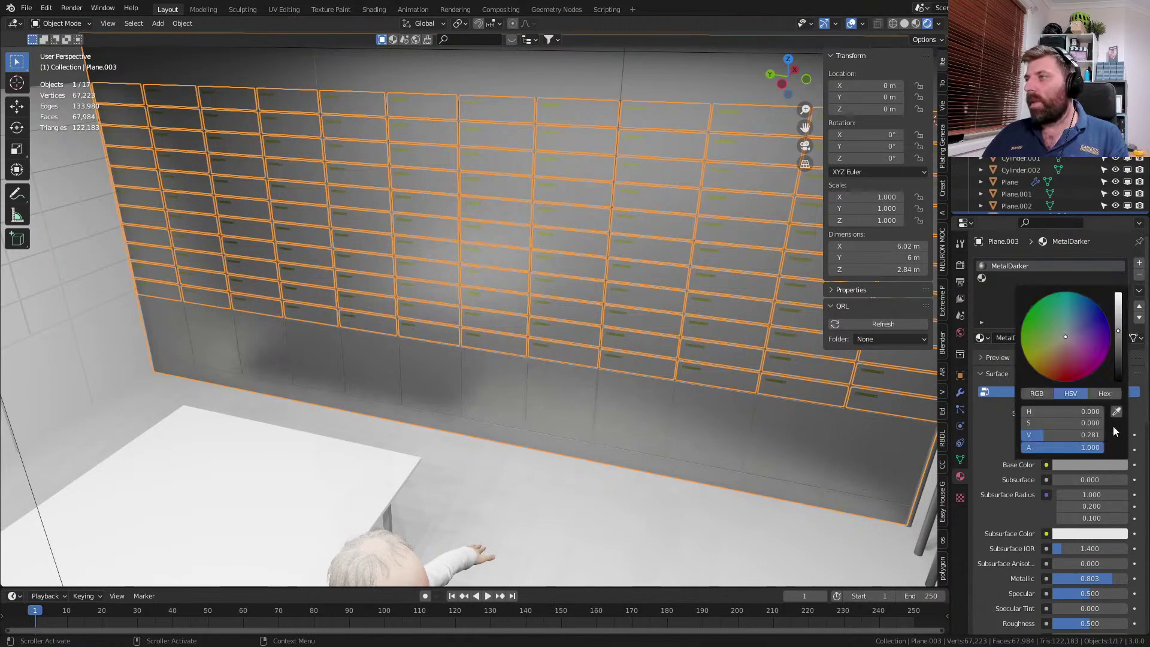
{"action": "left_click_drag", "start_coordinate": [1116, 364], "coordinate": [1116, 369]}
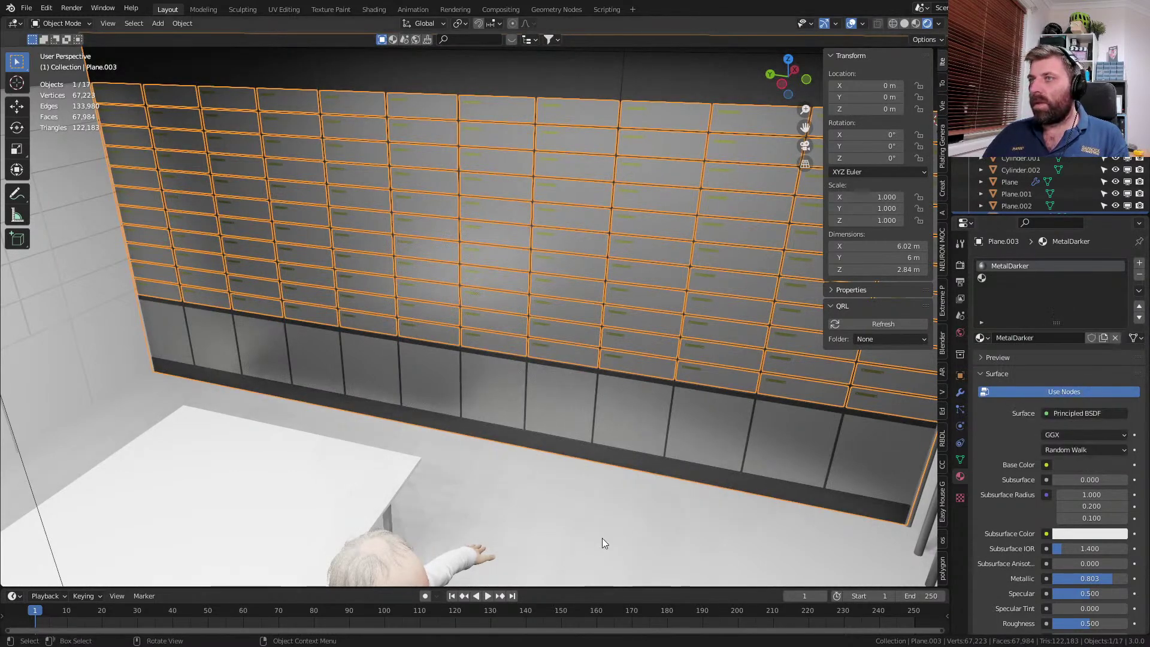
{"action": "left_click", "coordinate": [602, 537]}
- Change the name plates' Gold base color to a brighter orange-gold, about hue 0.083, saturation 0.599 and value 0.774
{"action": "scroll", "coordinate": [602, 538], "scroll_direction": "down", "scroll_amount": 5}
{"action": "middle_click_drag", "start_coordinate": [387, 408], "coordinate": [559, 394], "text": "shift"}
{"action": "scroll", "coordinate": [558, 393], "scroll_direction": "up", "scroll_amount": 2}
{"action": "scroll", "coordinate": [558, 394], "scroll_direction": "up", "scroll_amount": 2}
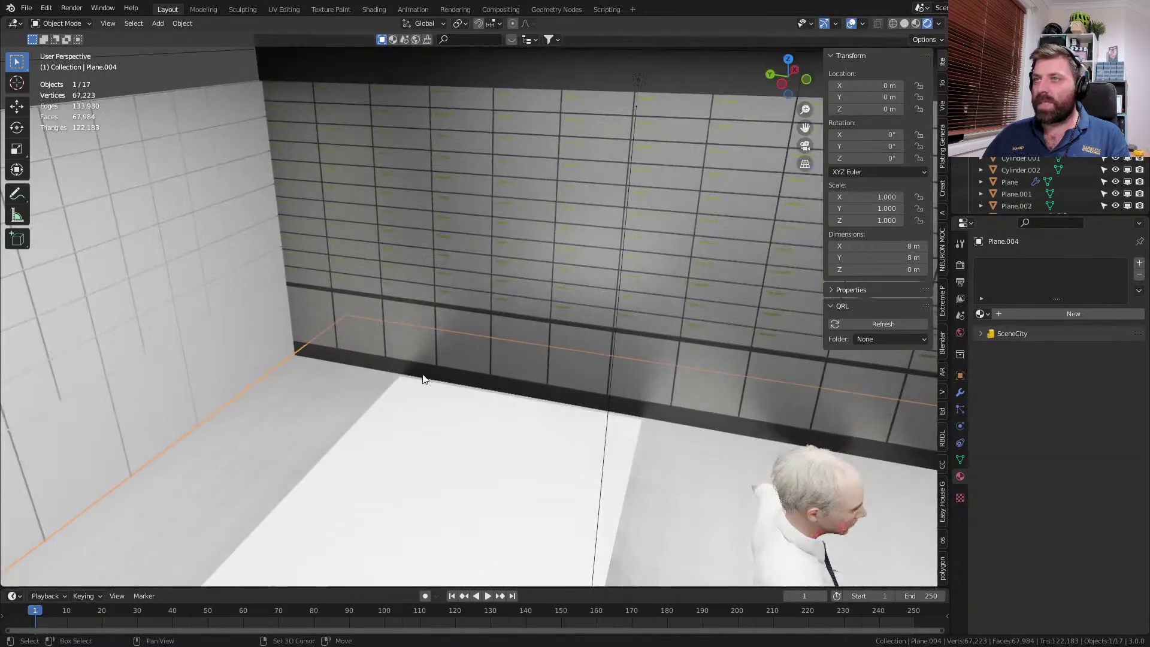
{"action": "left_click", "coordinate": [567, 290]}
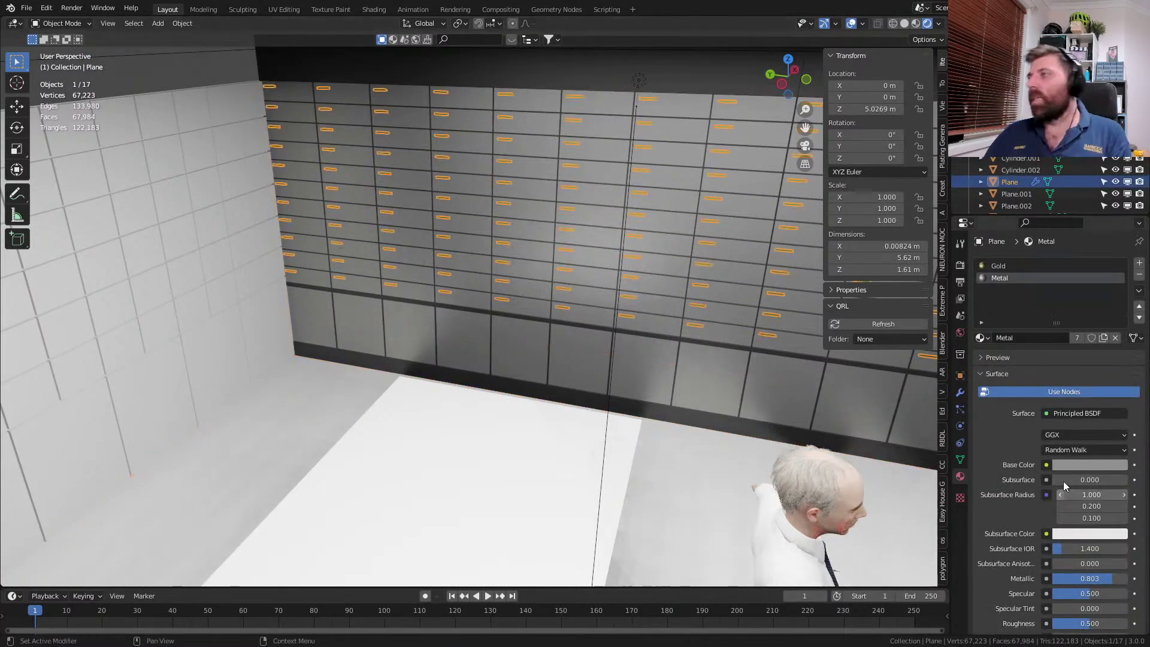
{"action": "left_click", "coordinate": [1007, 266]}
{"action": "left_click", "coordinate": [1082, 465]}
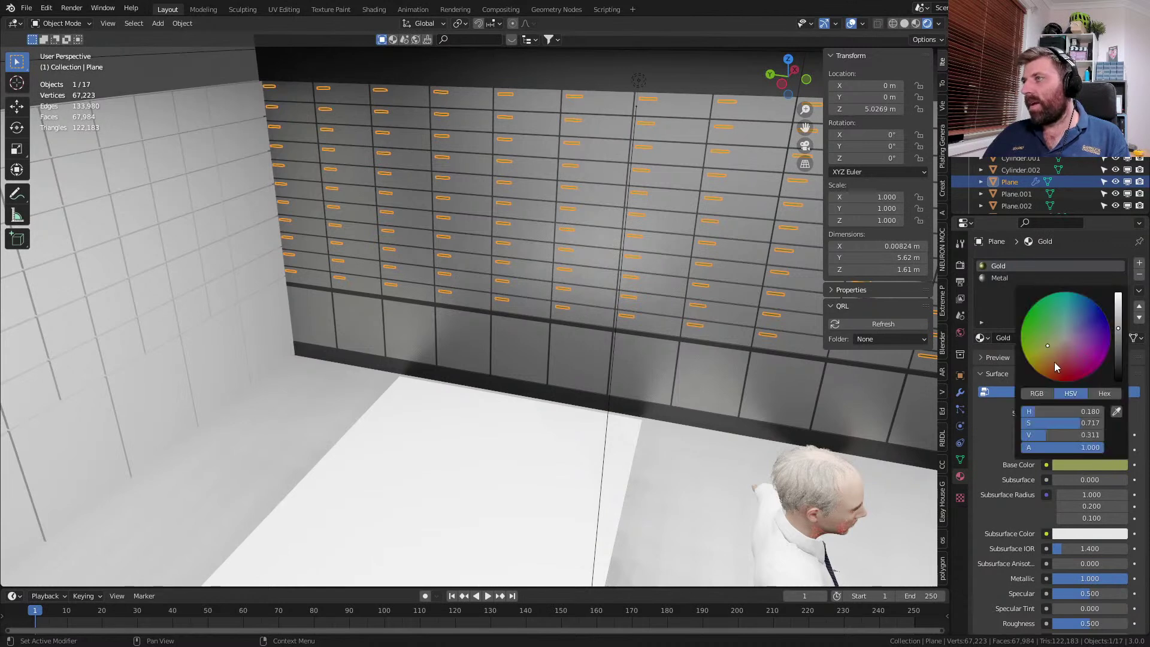
{"action": "left_click_drag", "start_coordinate": [1119, 329], "coordinate": [1119, 302]}
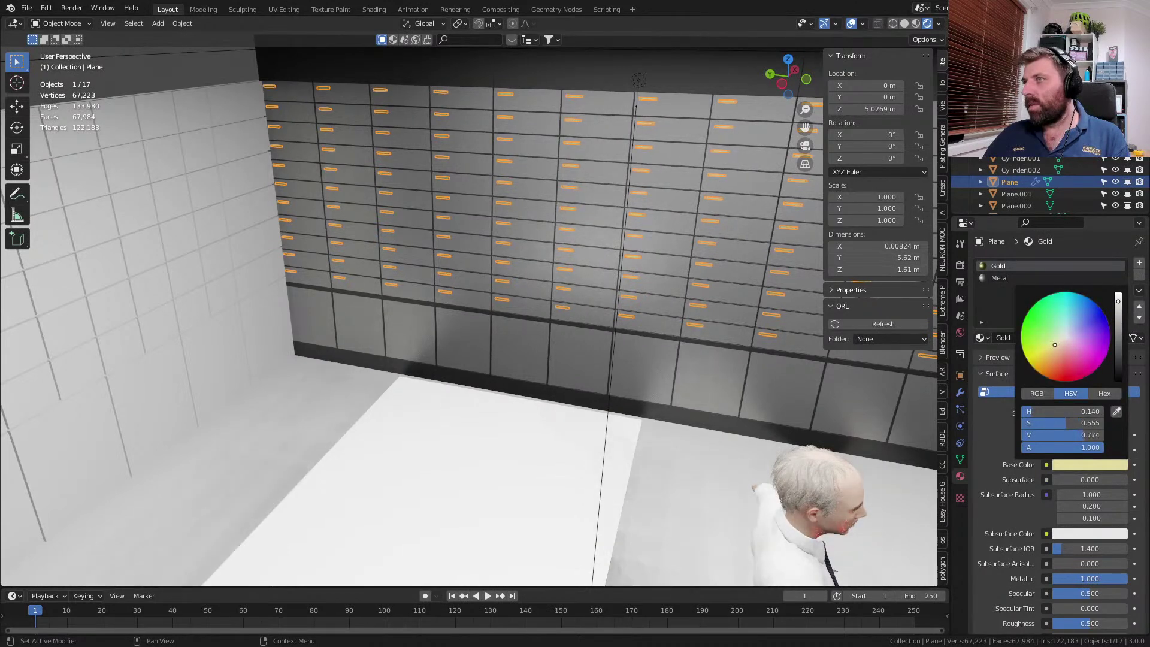
{"action": "left_click_drag", "start_coordinate": [1055, 346], "coordinate": [1059, 350]}
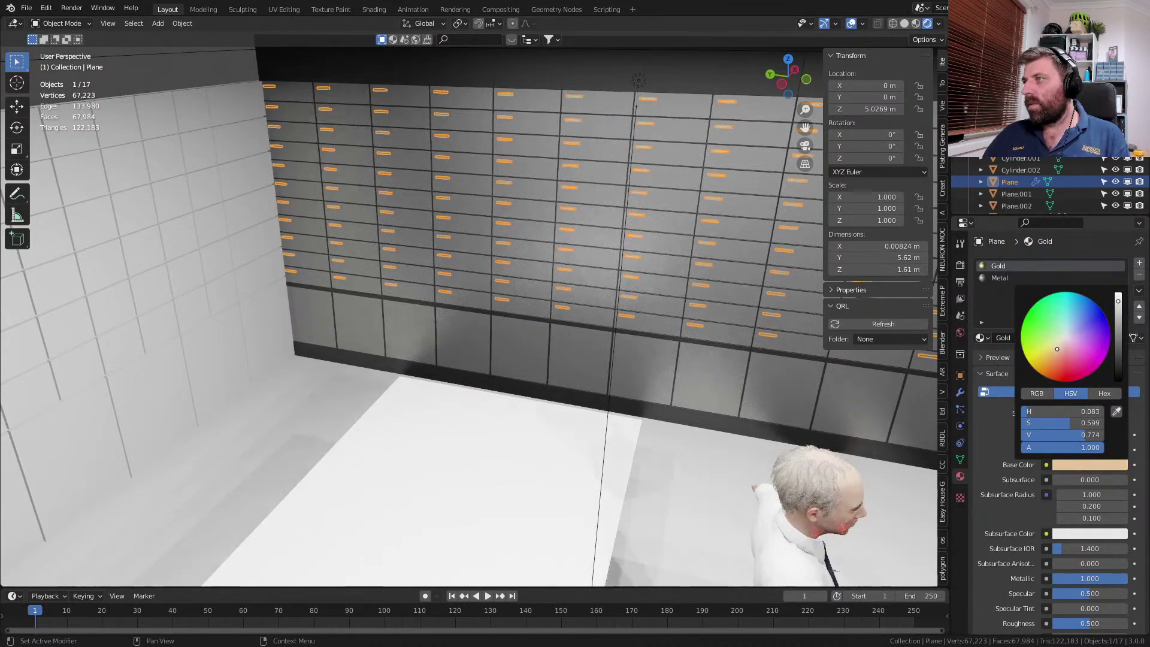
{"action": "middle_click_drag", "start_coordinate": [127, 228], "coordinate": [232, 65]}
{"action": "key", "text": "alt+a"}
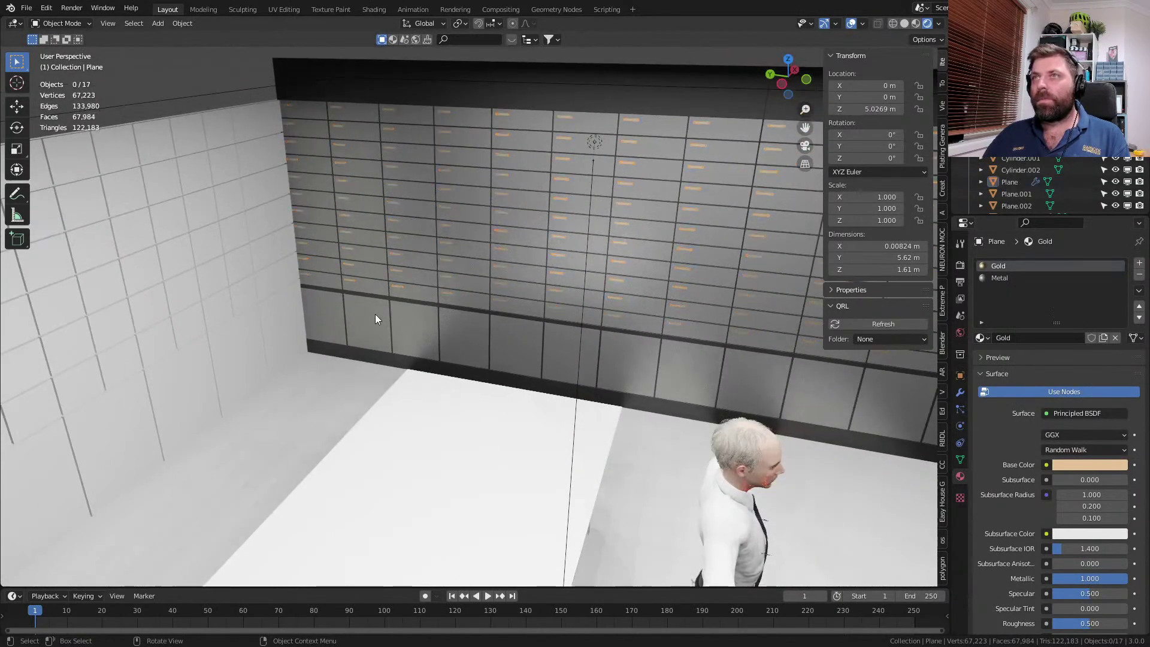
{"action": "middle_click_drag", "start_coordinate": [419, 323], "coordinate": [628, 421]}
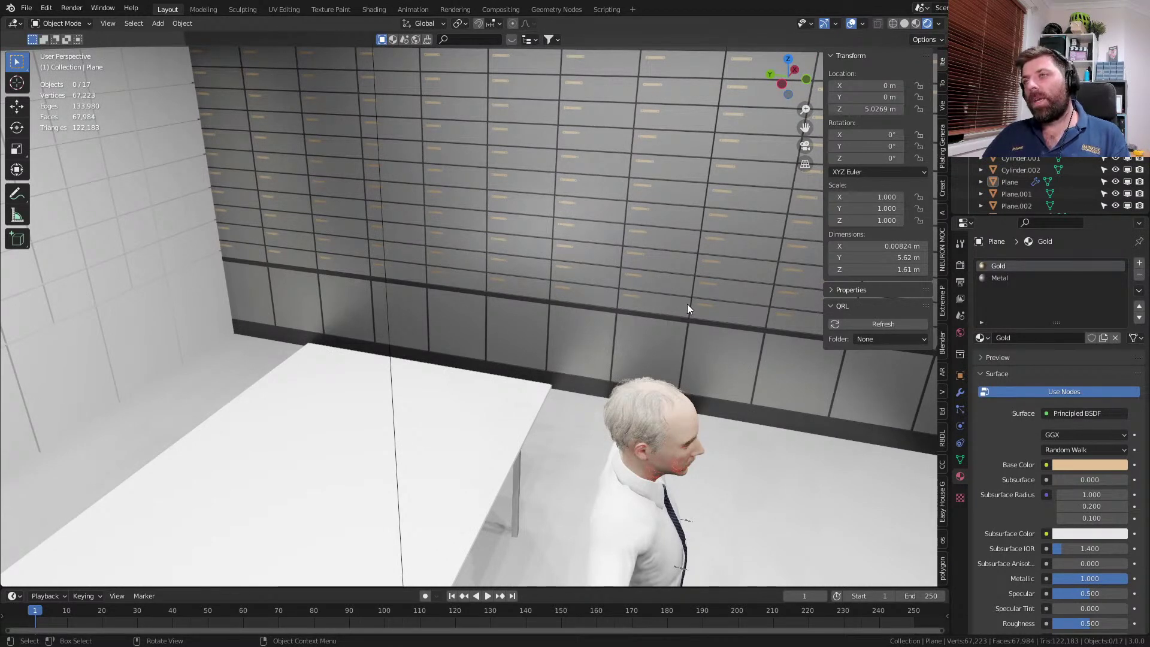
- Assign the existing Metal material to the vertical bars inside the barred door
{"action": "scroll", "coordinate": [580, 331], "scroll_direction": "down", "scroll_amount": 5}
{"action": "middle_click_drag", "start_coordinate": [578, 334], "coordinate": [258, 387]}
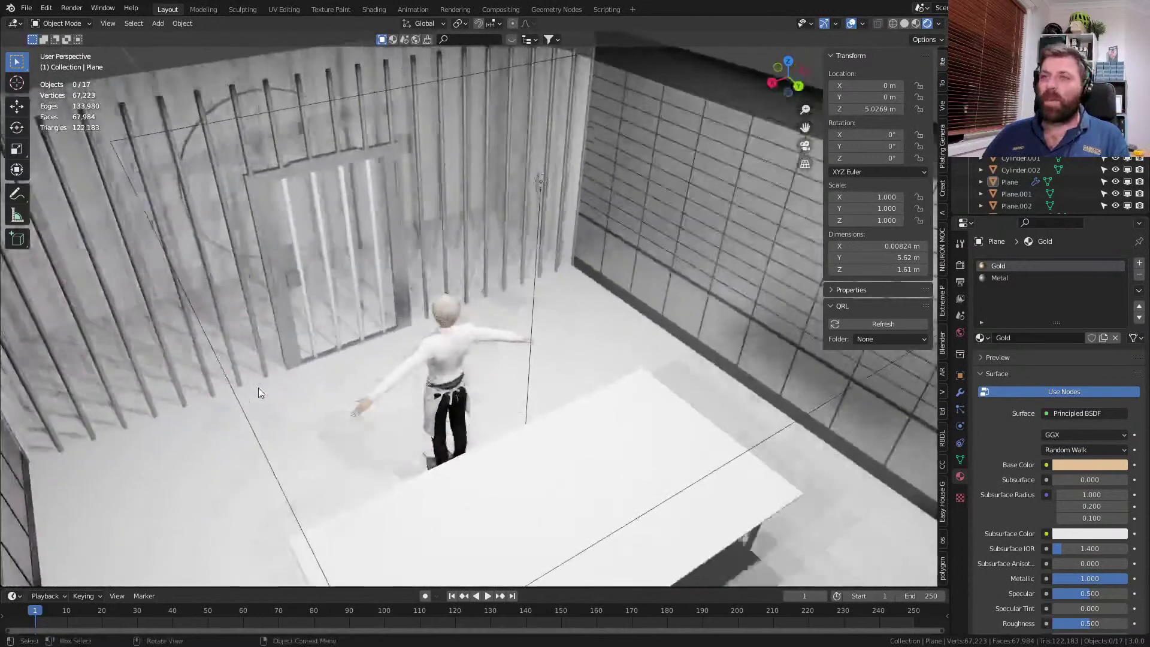
{"action": "left_click", "coordinate": [300, 253]}
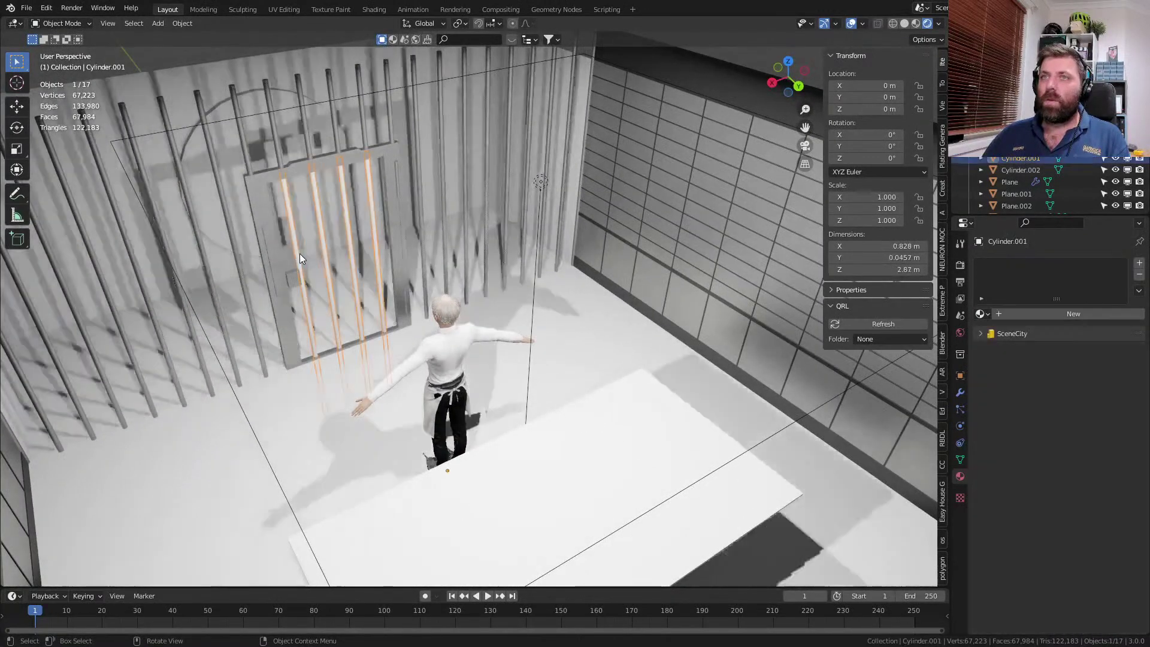
{"action": "left_click", "coordinate": [981, 314]}
{"action": "scroll", "coordinate": [1018, 420], "scroll_direction": "down", "scroll_amount": 3}
{"action": "left_click", "coordinate": [997, 412]}
- Examine the table's full mesh in Edit Mode and the deposit box wall behind it
{"action": "middle_click_drag", "start_coordinate": [479, 390], "coordinate": [597, 402]}
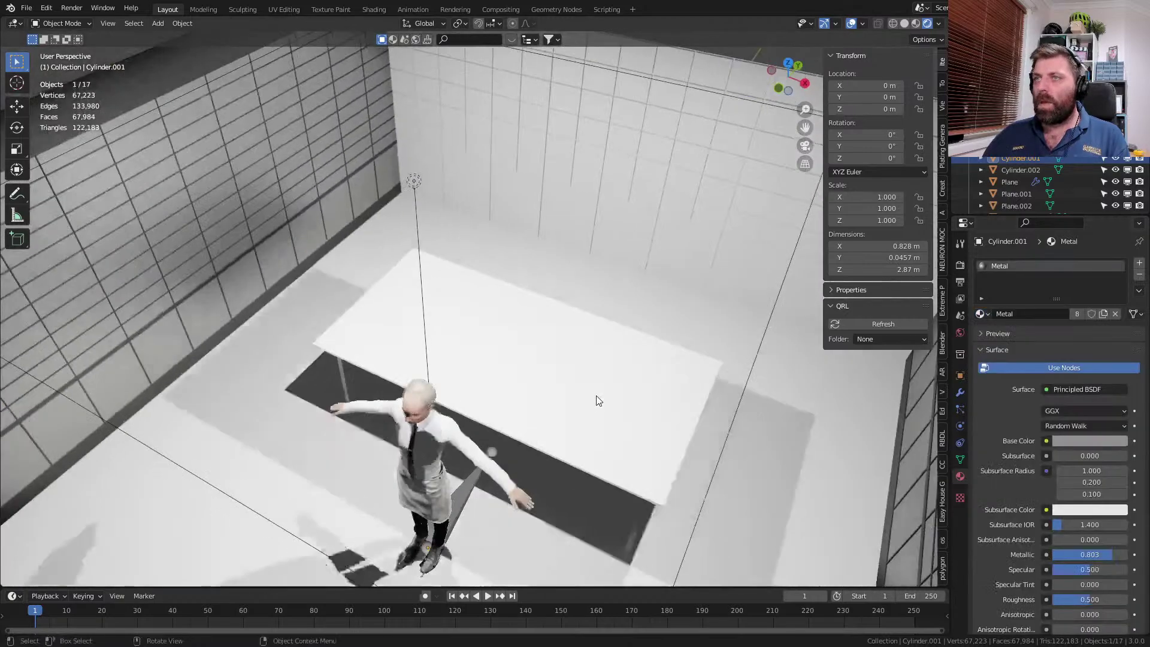
{"action": "left_click", "coordinate": [544, 400]}
{"action": "middle_click_drag", "start_coordinate": [515, 400], "coordinate": [604, 341]}
{"action": "key", "text": "Tab"}
{"action": "scroll", "coordinate": [603, 342], "scroll_direction": "up", "scroll_amount": 3}
{"action": "mouse_move", "coordinate": [479, 467]}
{"action": "middle_mouse_down"}
{"action": "mouse_move", "coordinate": [498, 480]}
{"action": "mouse_move", "coordinate": [505, 429]}
{"action": "mouse_move", "coordinate": [481, 394]}
{"action": "mouse_move", "coordinate": [458, 471]}
{"action": "middle_mouse_up"}
{"action": "key", "text": "a"}
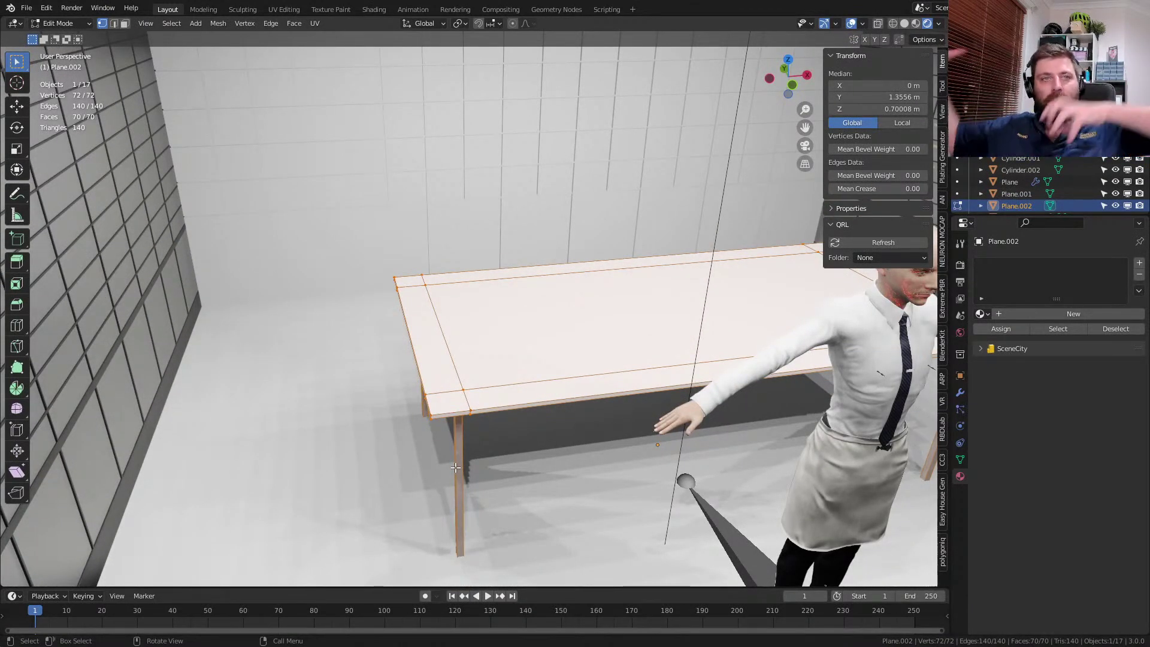
{"action": "middle_click_drag", "start_coordinate": [456, 468], "coordinate": [569, 459]}
{"action": "scroll", "coordinate": [569, 459], "scroll_direction": "up", "scroll_amount": 3}
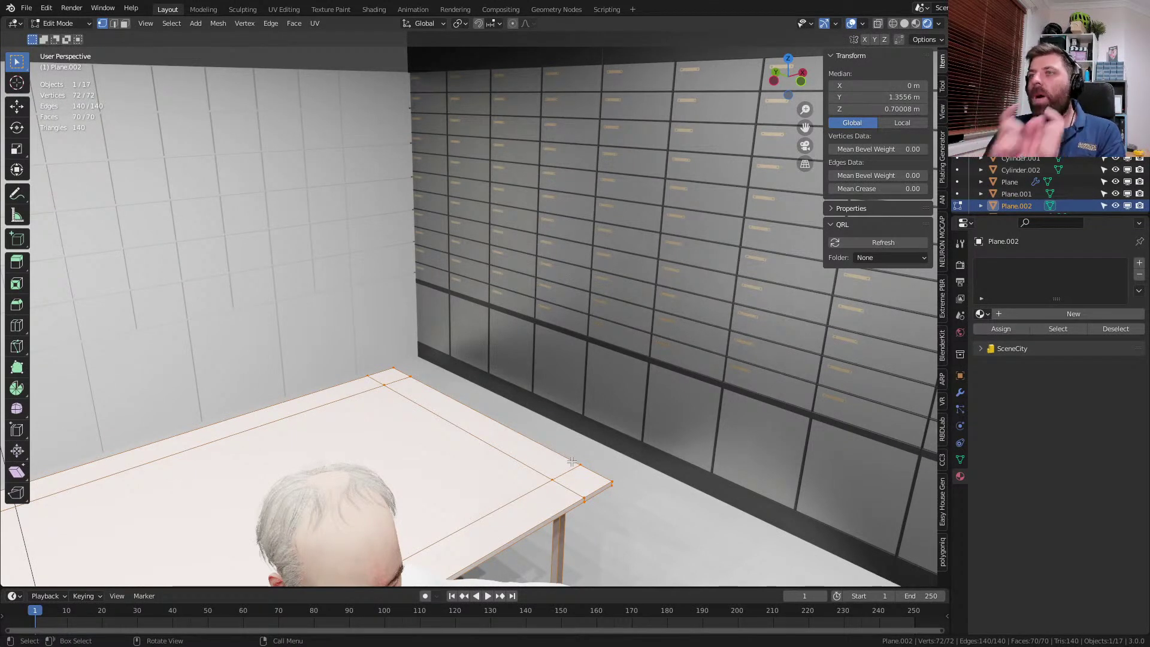
{"action": "scroll", "coordinate": [572, 461], "scroll_direction": "down", "scroll_amount": 5}
{"action": "key", "text": "Tab"}
- Set the power of the area light above the table to 200 W
{"action": "middle_click_drag", "start_coordinate": [577, 460], "coordinate": [569, 400]}
{"action": "left_click", "coordinate": [590, 345]}
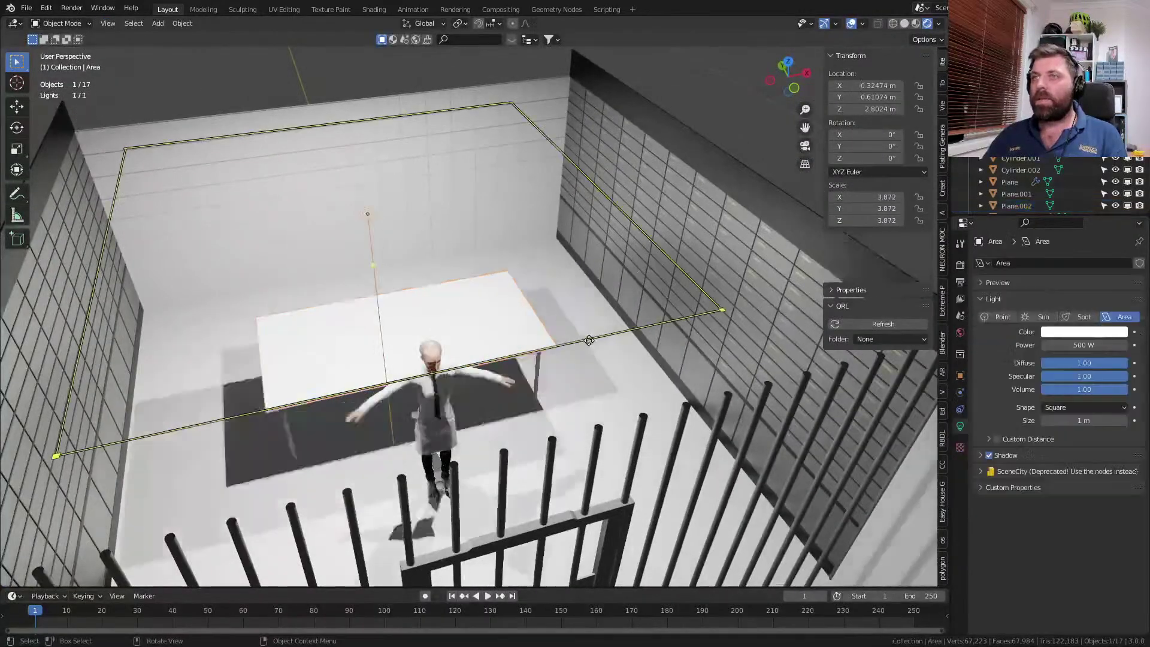
{"action": "left_click", "coordinate": [1077, 345]}
{"action": "type", "text": "200"}
{"action": "key", "text": "Return"}
{"action": "middle_click_drag", "start_coordinate": [851, 354], "coordinate": [509, 252]}
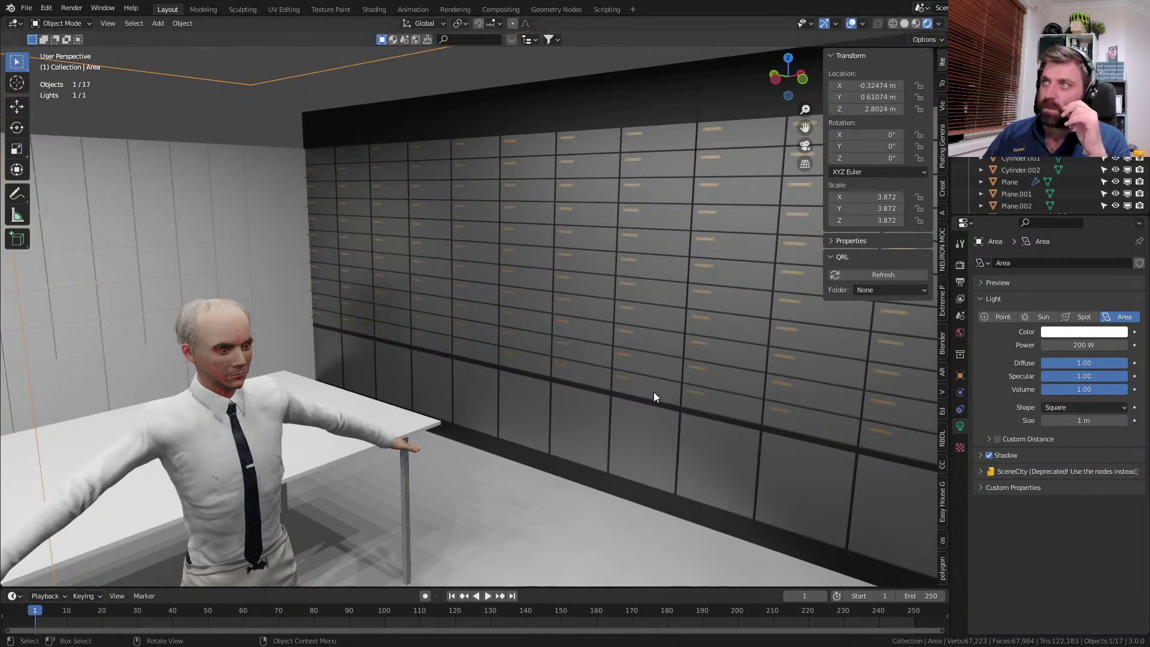
- Select the gold name plates on the deposit box wall
{"action": "left_click", "coordinate": [961, 459]}
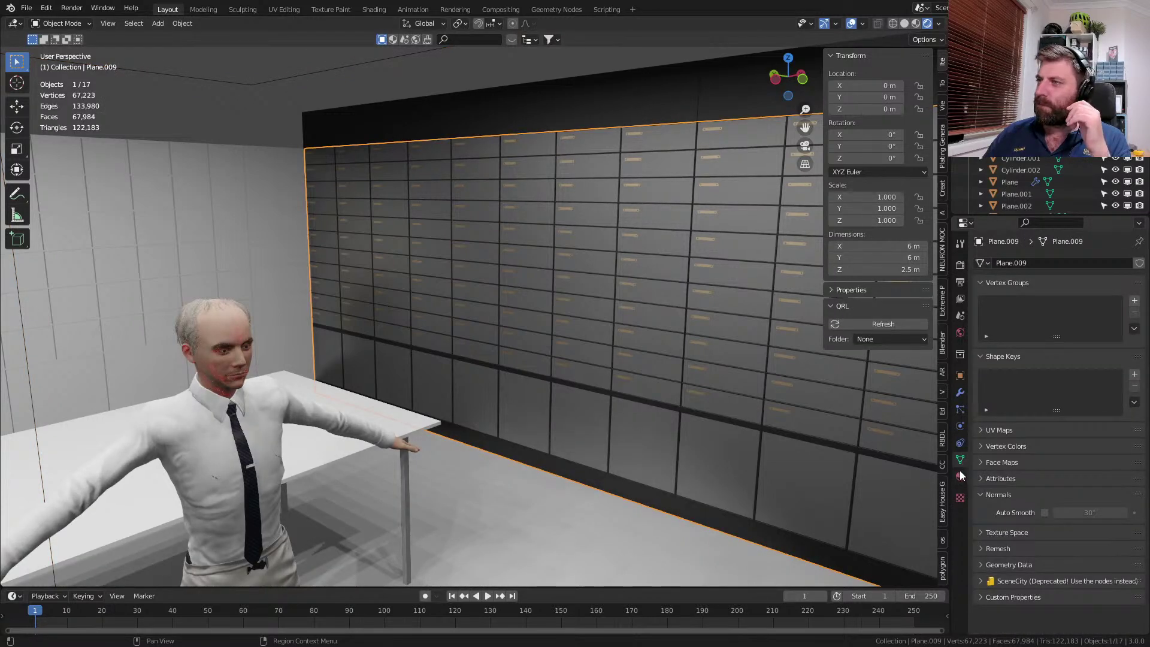
{"action": "left_click", "coordinate": [877, 431]}
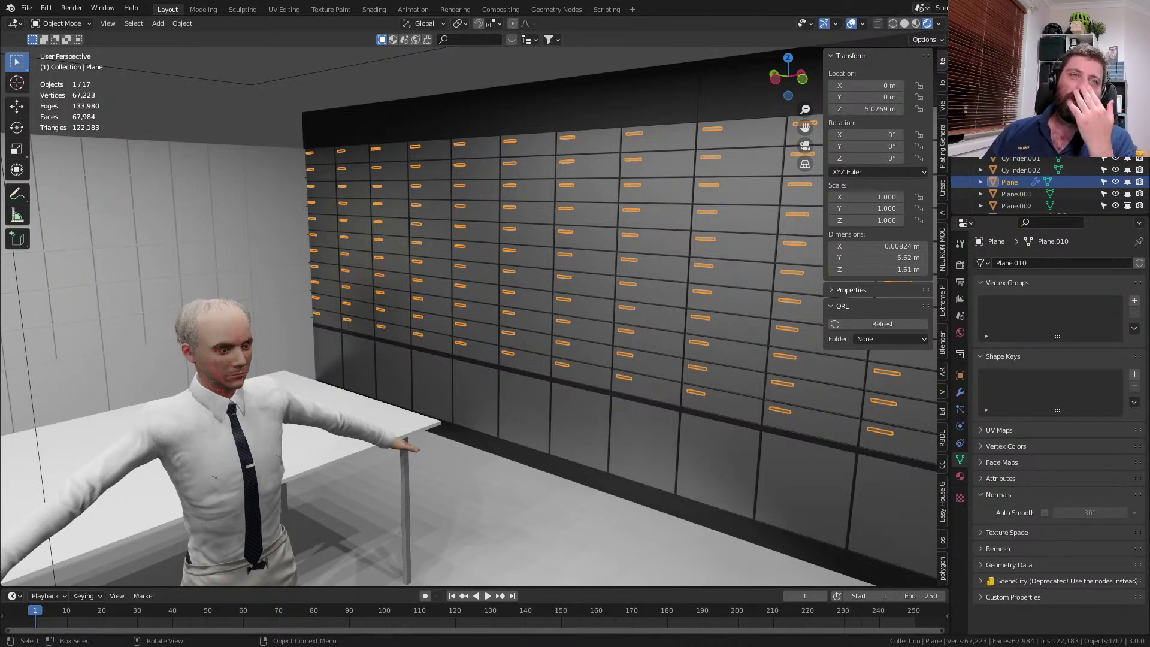
{"action": "middle_click_drag", "start_coordinate": [708, 381], "coordinate": [665, 393]}
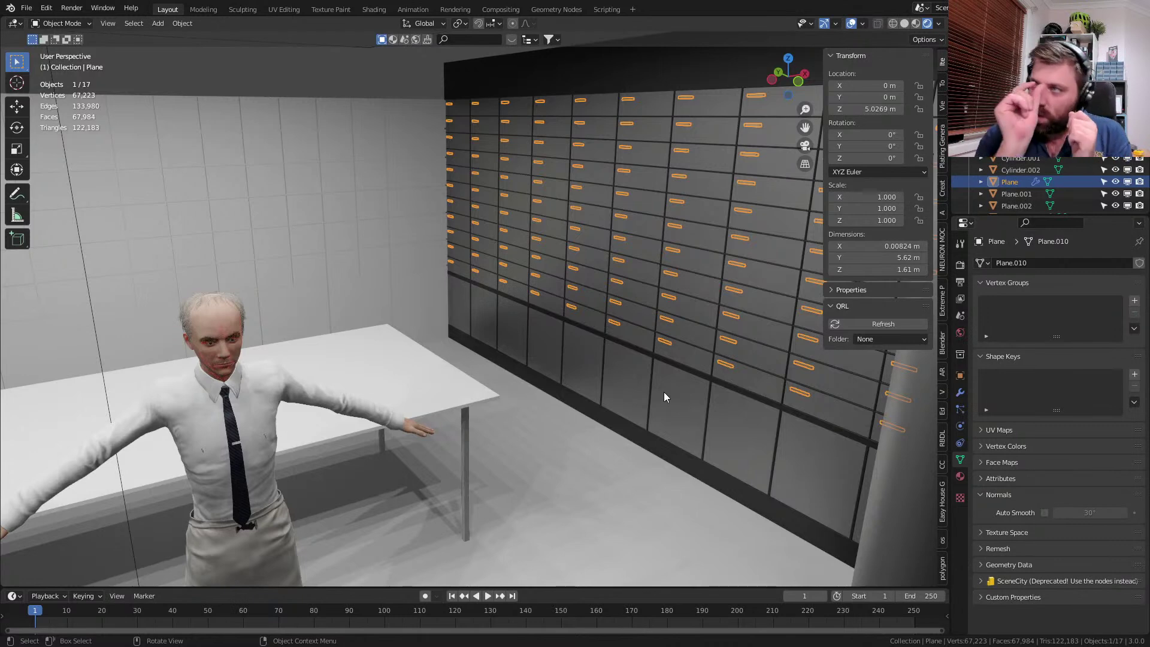
- Scale the floor plane's whole mesh to about 9.38 m square in Edit Mode
{"action": "middle_click_drag", "start_coordinate": [662, 392], "coordinate": [680, 407]}
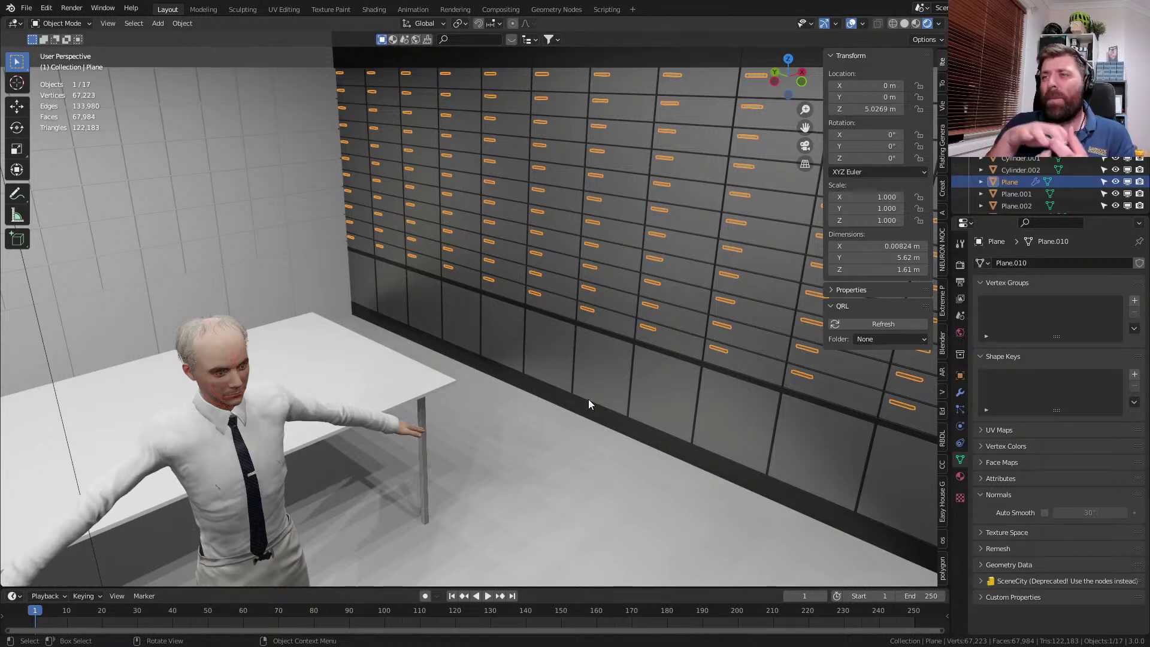
{"action": "key", "text": "KP_Decimal"}
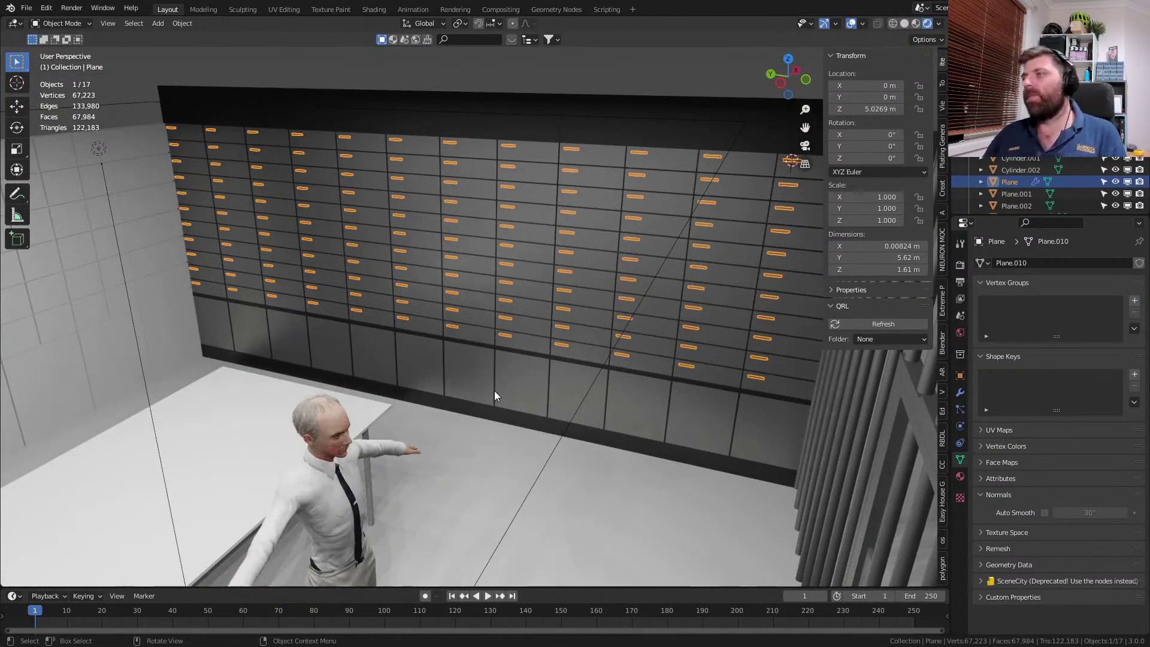
{"action": "middle_click_drag", "start_coordinate": [495, 390], "coordinate": [464, 413]}
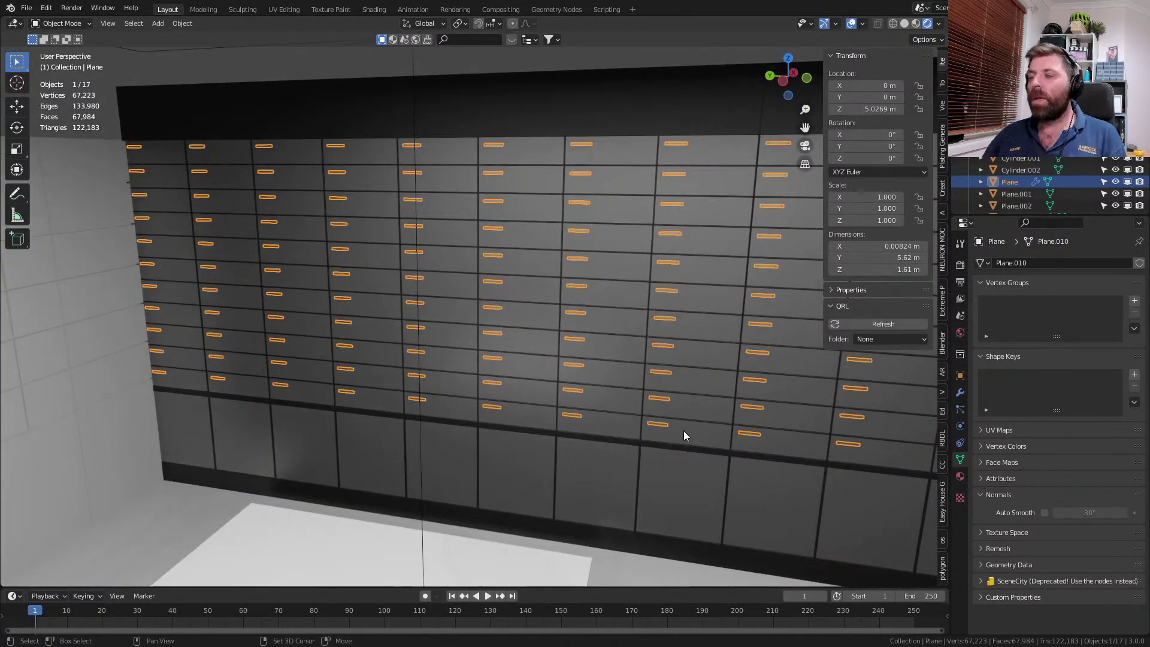
{"action": "scroll", "coordinate": [678, 427], "scroll_direction": "down", "scroll_amount": 4}
{"action": "middle_click_drag", "start_coordinate": [681, 423], "coordinate": [732, 456]}
{"action": "left_click", "coordinate": [638, 509]}
{"action": "key", "text": "Tab"}
{"action": "key", "text": "a"}
{"action": "key", "text": "s"}
{"action": "left_click", "coordinate": [777, 460]}
{"action": "scroll", "coordinate": [785, 451], "scroll_direction": "down", "scroll_amount": 1}
{"action": "key", "text": "Tab"}
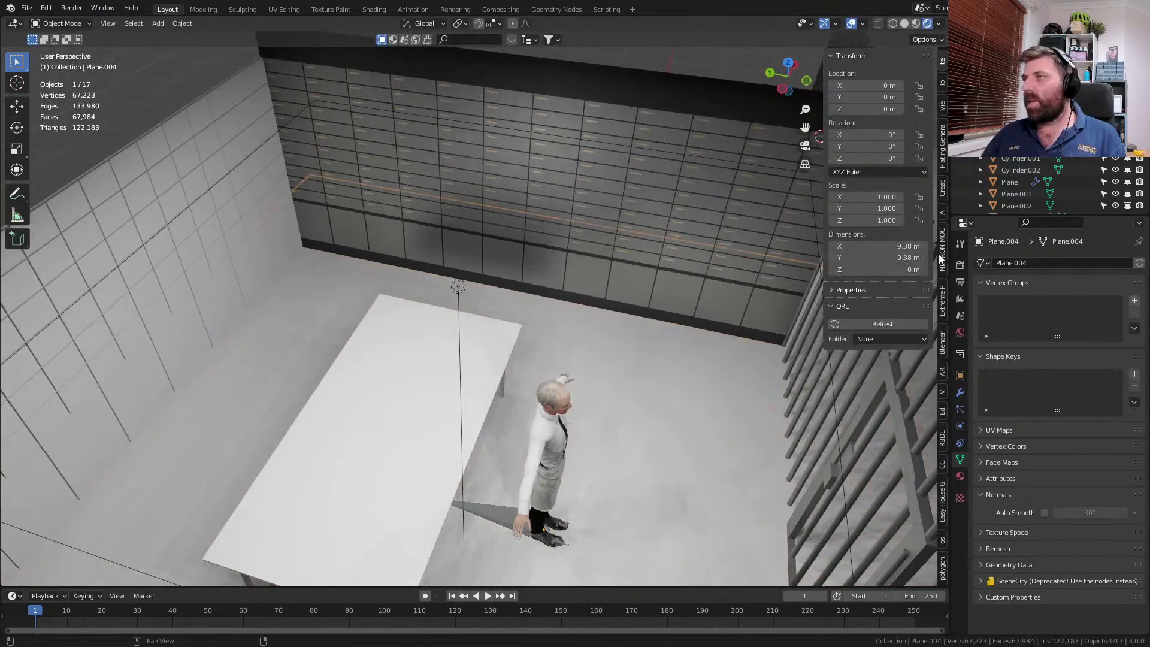
- Add the Concrete 009 material at 4k from the Extreme PBR smooth concrete category to the floor plane
{"action": "left_click", "coordinate": [943, 302]}
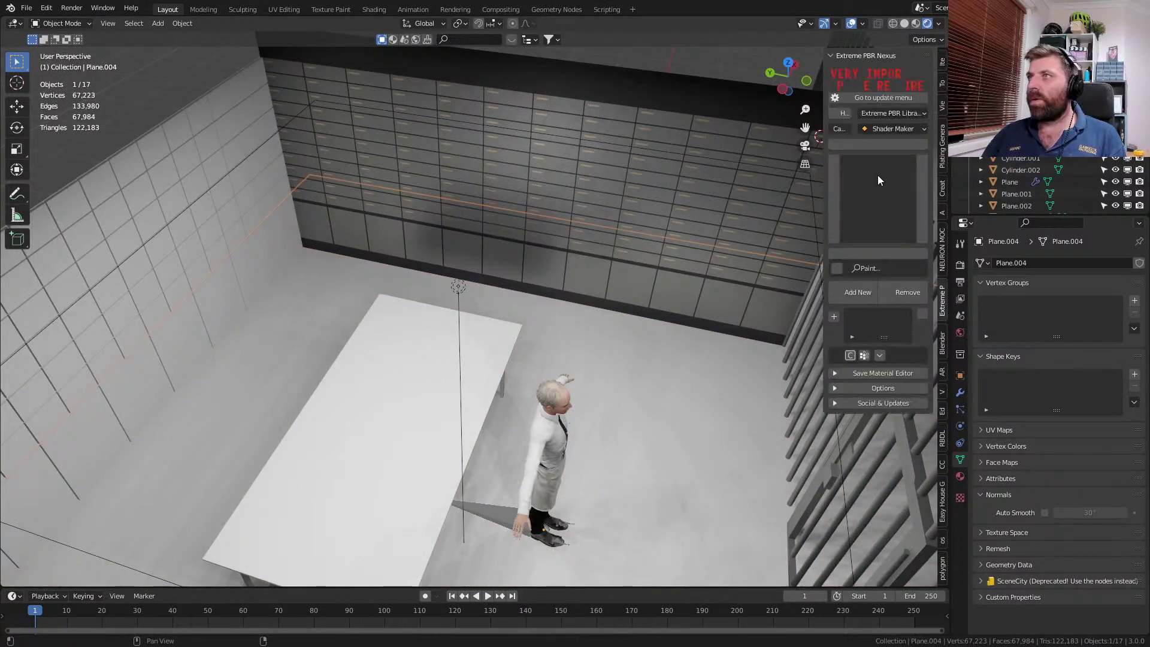
{"action": "left_click", "coordinate": [886, 144]}
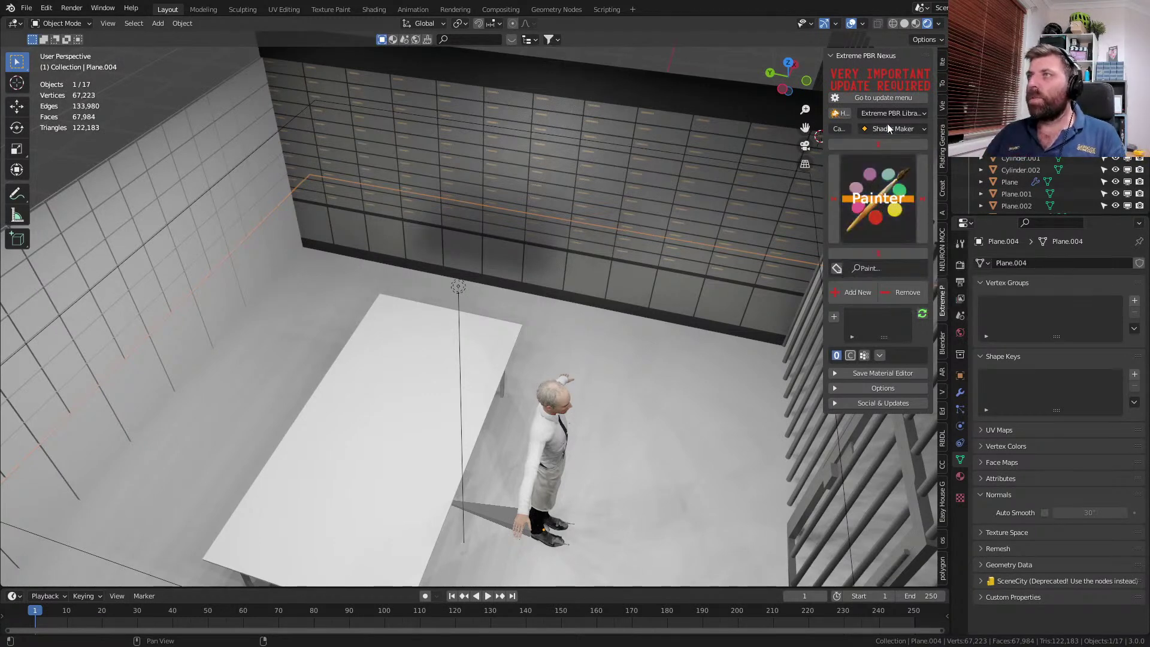
{"action": "left_click", "coordinate": [887, 128]}
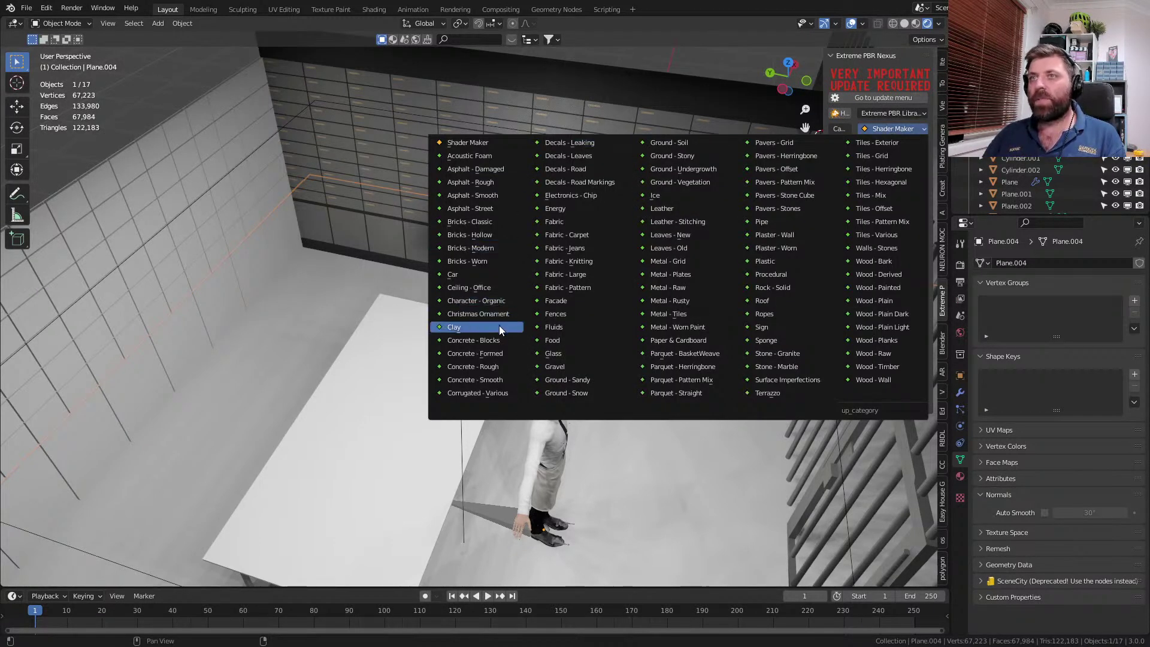
{"action": "left_click", "coordinate": [497, 381]}
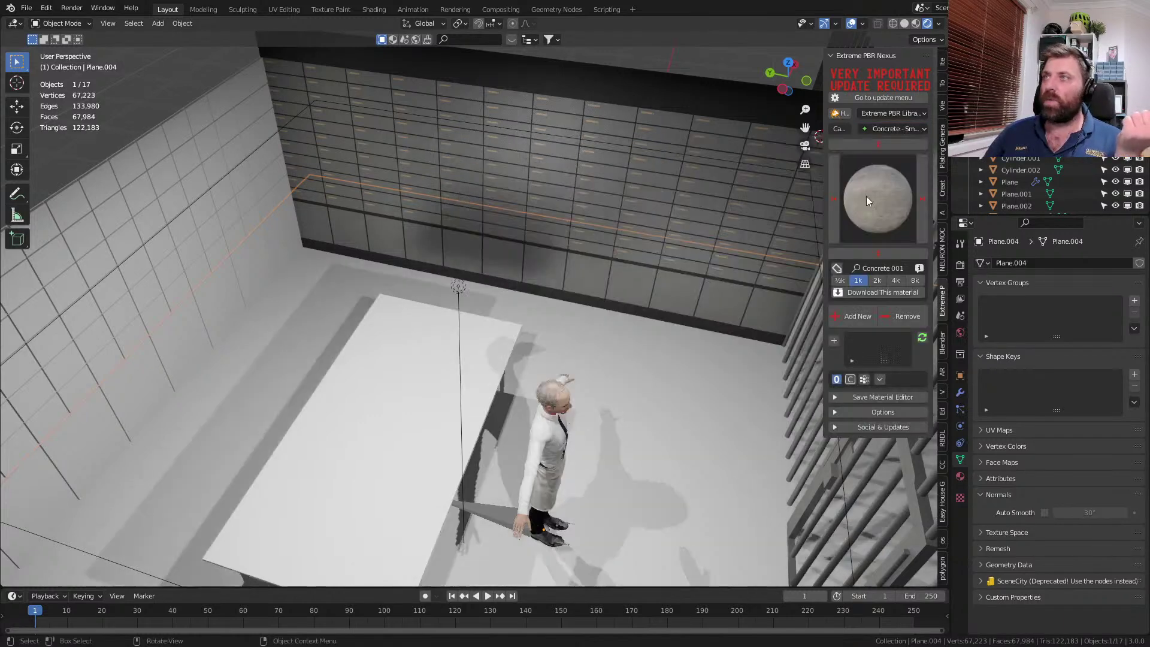
{"action": "left_click", "coordinate": [879, 178]}
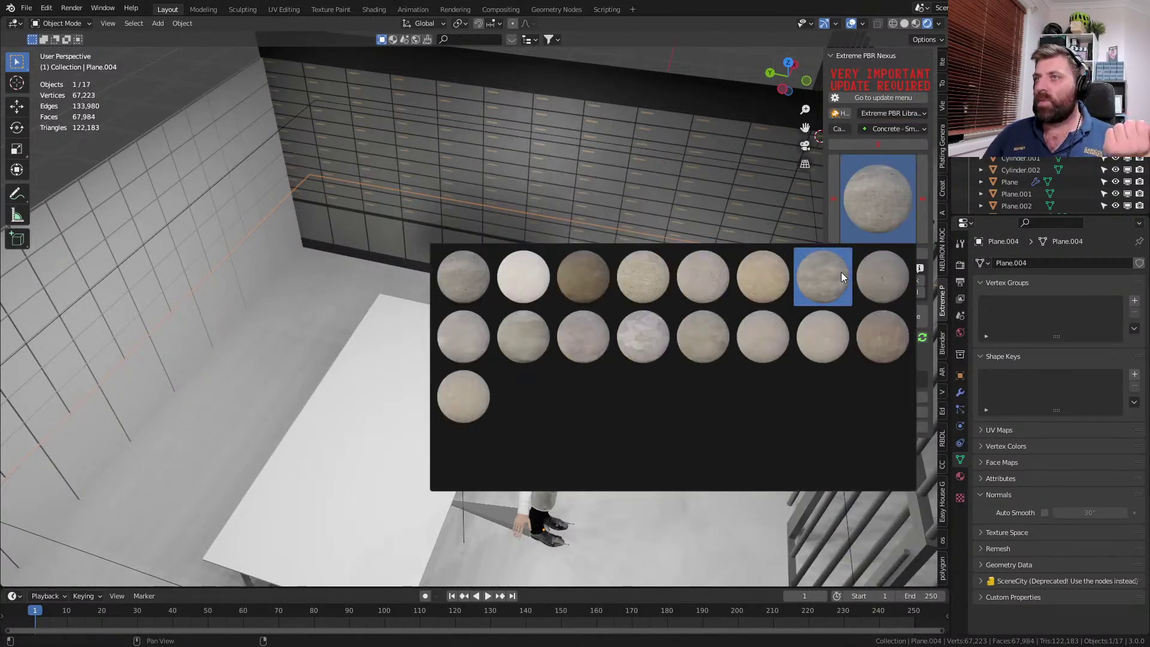
{"action": "left_click", "coordinate": [464, 333]}
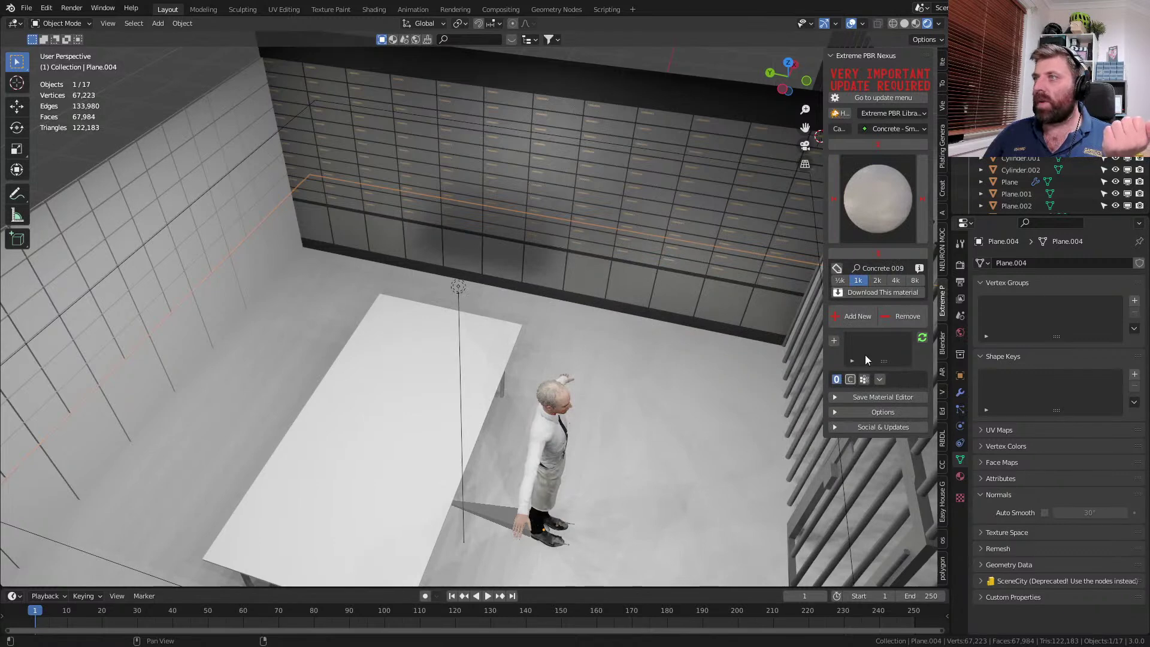
{"action": "left_click", "coordinate": [896, 281]}
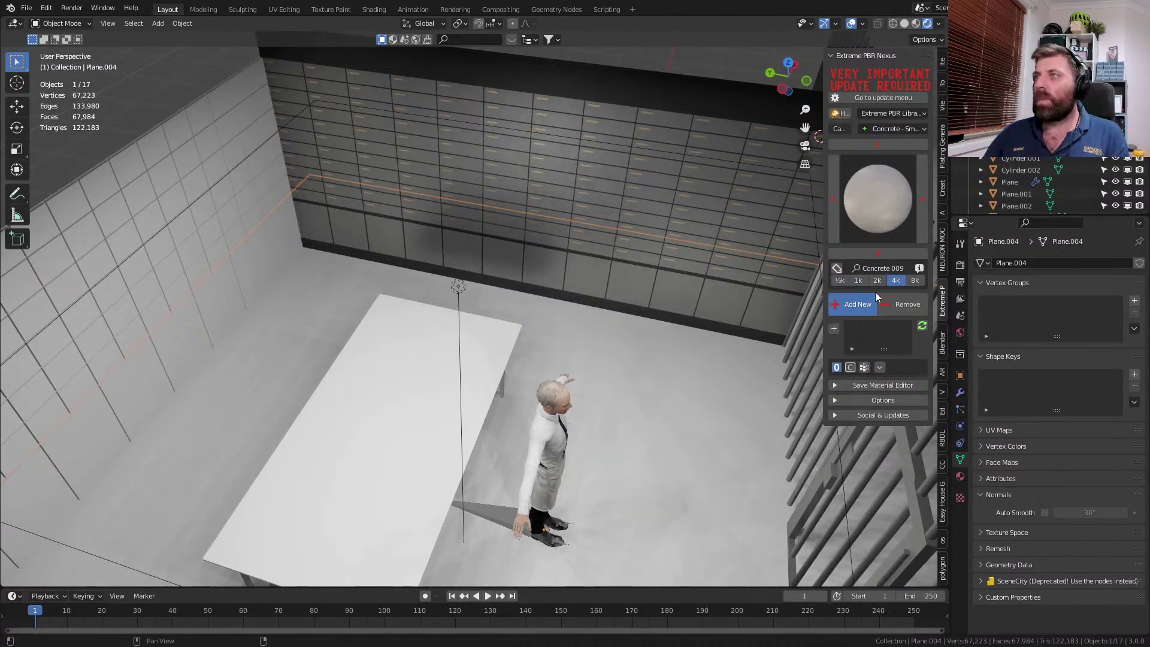
- Scale up the floor plane's entire UV layout in the UV Editing workspace so it extends beyond the tile bounds
{"action": "middle_click_drag", "start_coordinate": [594, 423], "coordinate": [410, 458]}
{"action": "left_click", "coordinate": [284, 9]}
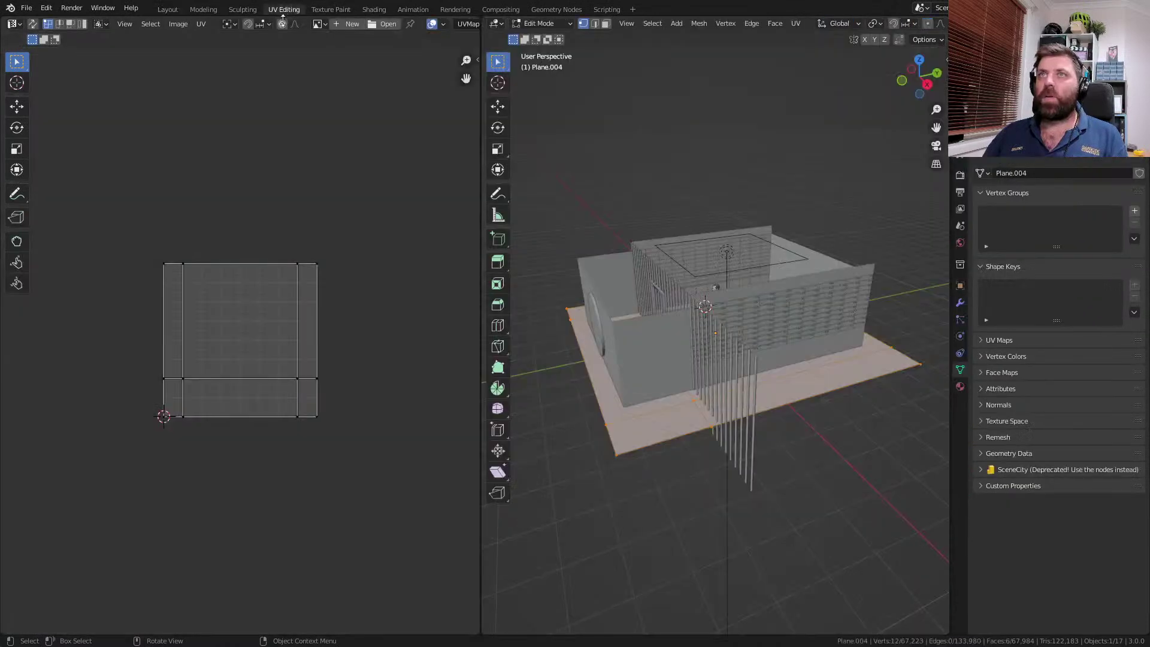
{"action": "key", "text": "a"}
{"action": "key", "text": "s"}
{"action": "left_click", "coordinate": [315, 419]}
- Preview the floor with rendered shading and enlarge its UVs further for finer concrete tiling
{"action": "middle_click_drag", "start_coordinate": [716, 383], "coordinate": [716, 411]}
{"action": "scroll", "coordinate": [927, 25], "scroll_direction": "right", "scroll_amount": 5}
{"action": "left_click", "coordinate": [928, 23]}
{"action": "middle_click_drag", "start_coordinate": [890, 95], "coordinate": [779, 180]}
{"action": "scroll", "coordinate": [716, 333], "scroll_direction": "up", "scroll_amount": 6}
{"action": "key", "text": "s"}
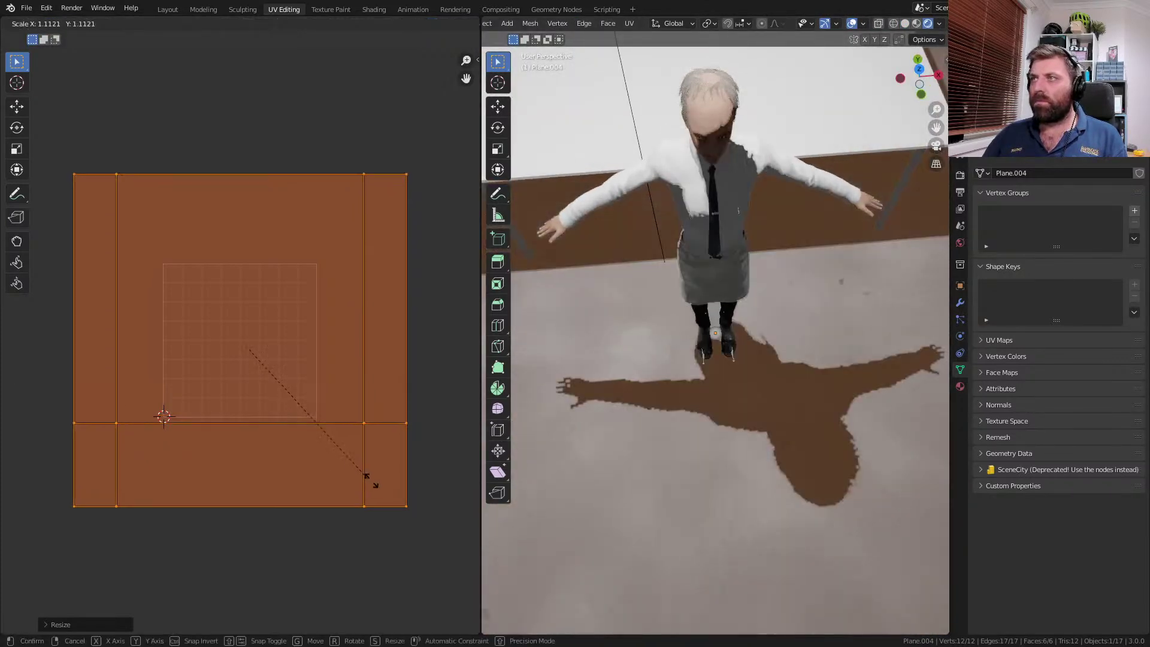
{"action": "left_click", "coordinate": [412, 527]}
{"action": "key", "text": "Tab"}
{"action": "middle_click_drag", "start_coordinate": [753, 477], "coordinate": [622, 366]}
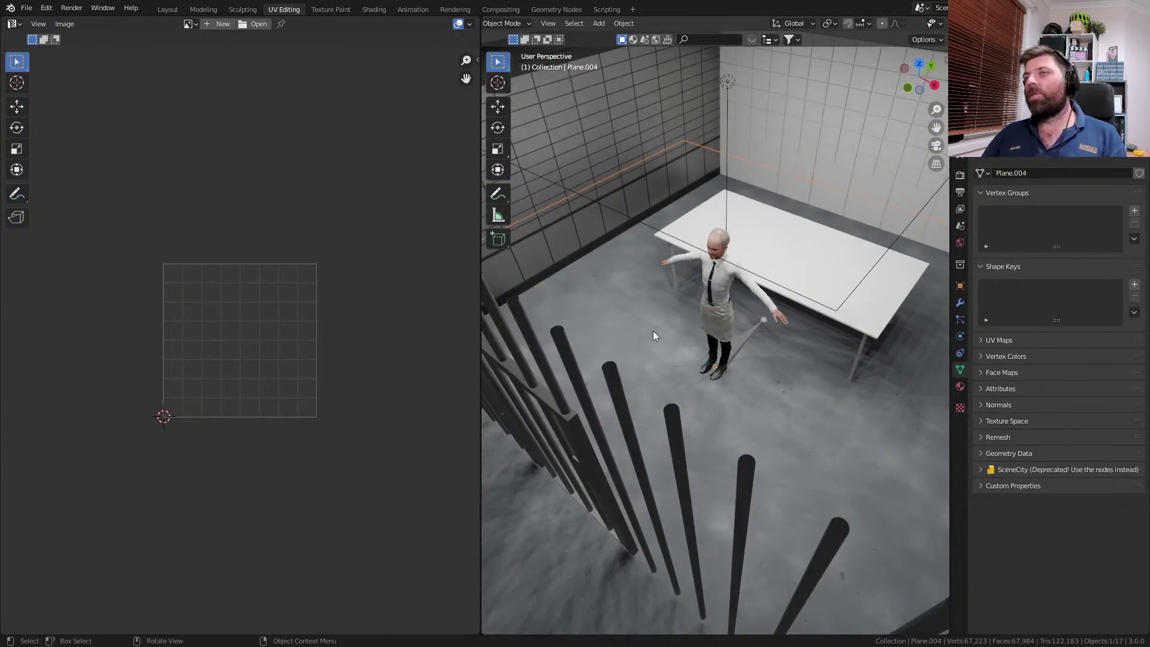
- Start saving the scene and browse the Markom3D folder on the Games (F:) drive for a location
{"action": "key", "text": "ctrl+s"}
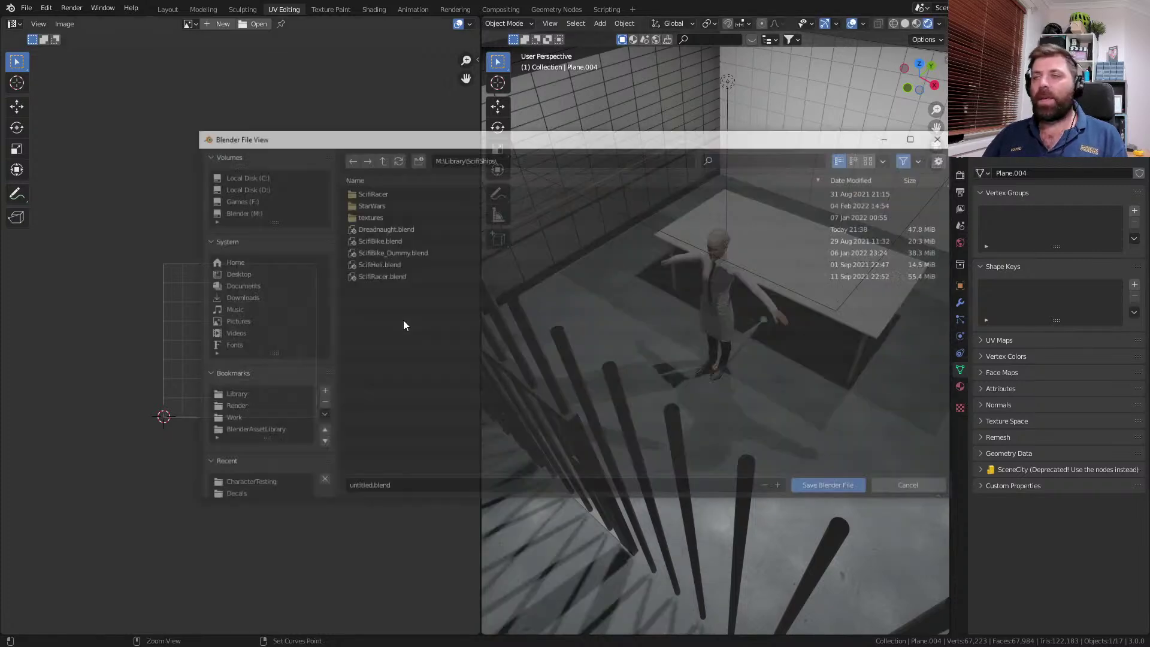
{"action": "left_click", "coordinate": [380, 158]}
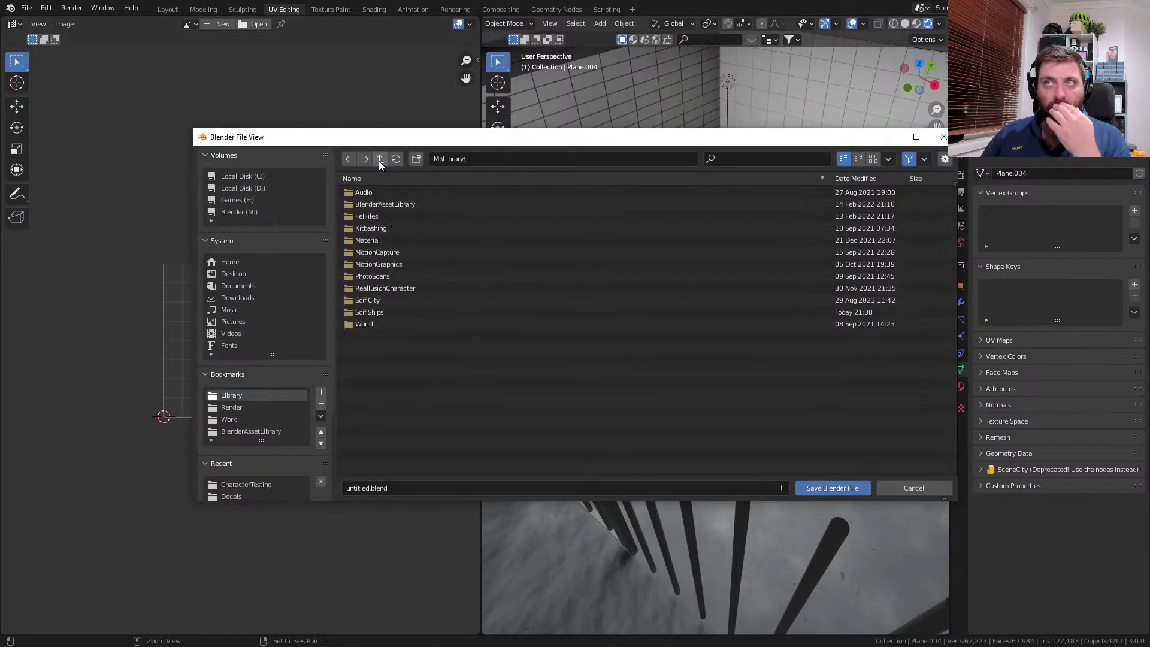
{"action": "left_click", "coordinate": [244, 199]}
{"action": "double_click", "coordinate": [381, 240]}
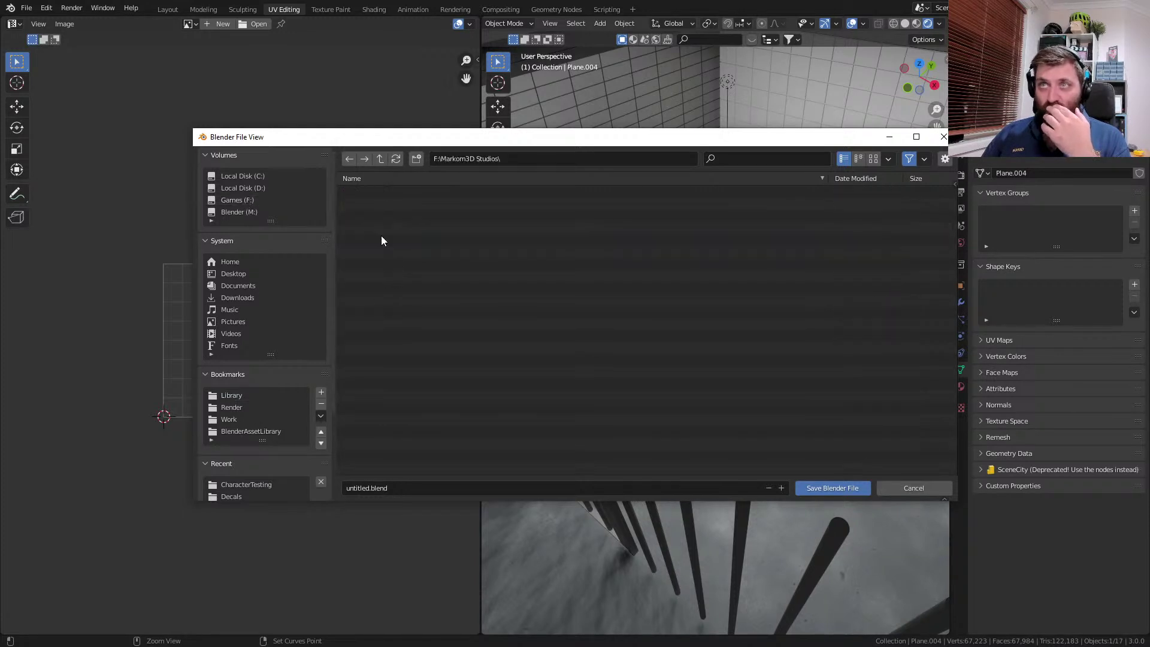
{"action": "key", "text": "BackSpace"}
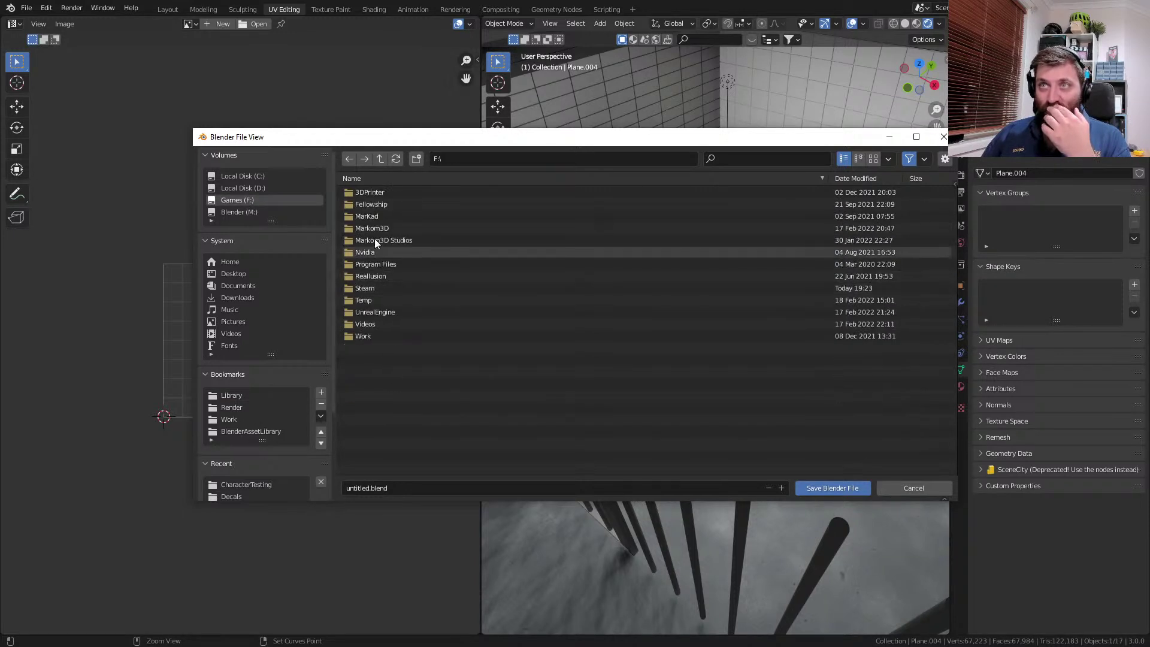
{"action": "double_click", "coordinate": [375, 228]}
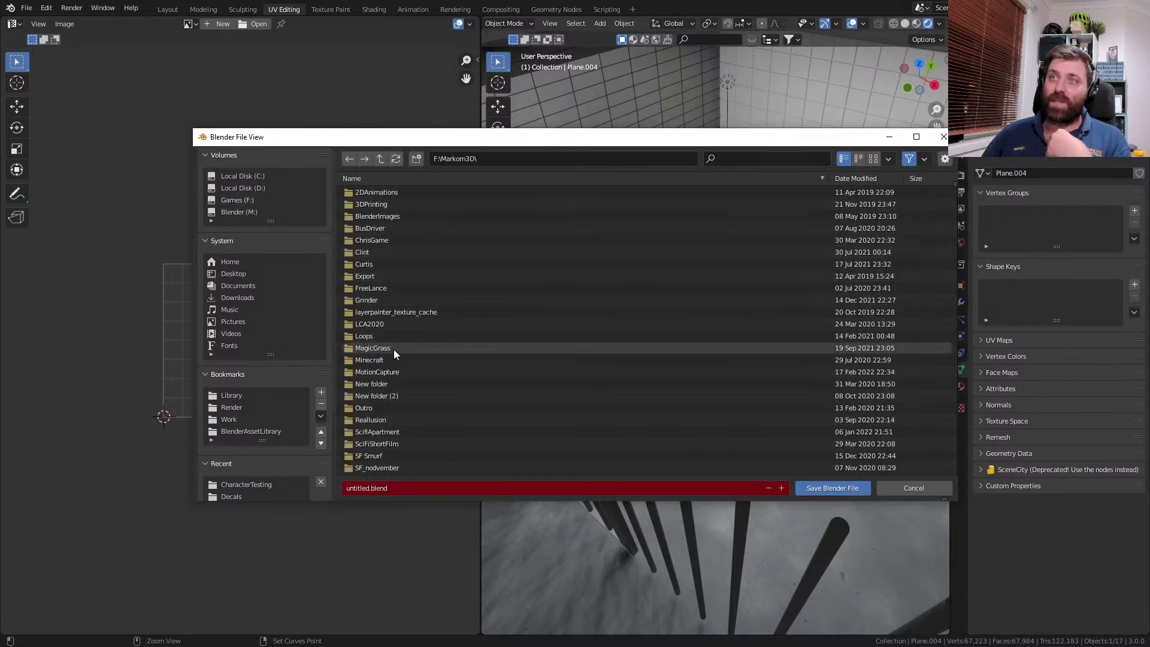
{"action": "scroll", "coordinate": [387, 416], "scroll_direction": "down", "scroll_amount": 2}
{"action": "scroll", "coordinate": [379, 394], "scroll_direction": "down", "scroll_amount": 3}
{"action": "scroll", "coordinate": [371, 397], "scroll_direction": "up", "scroll_amount": 4}
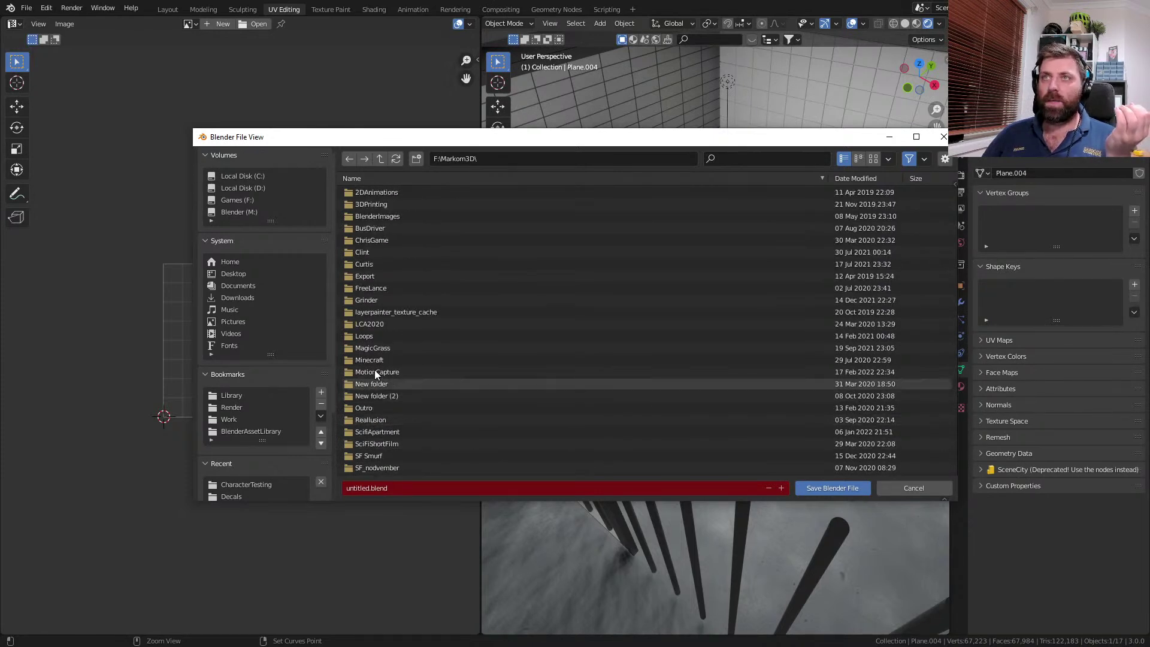
- Create a folder called LCA2020 inside Markom3D Studios and open it
{"action": "left_click", "coordinate": [380, 158]}
{"action": "left_click", "coordinate": [397, 240]}
{"action": "double_click", "coordinate": [397, 239]}
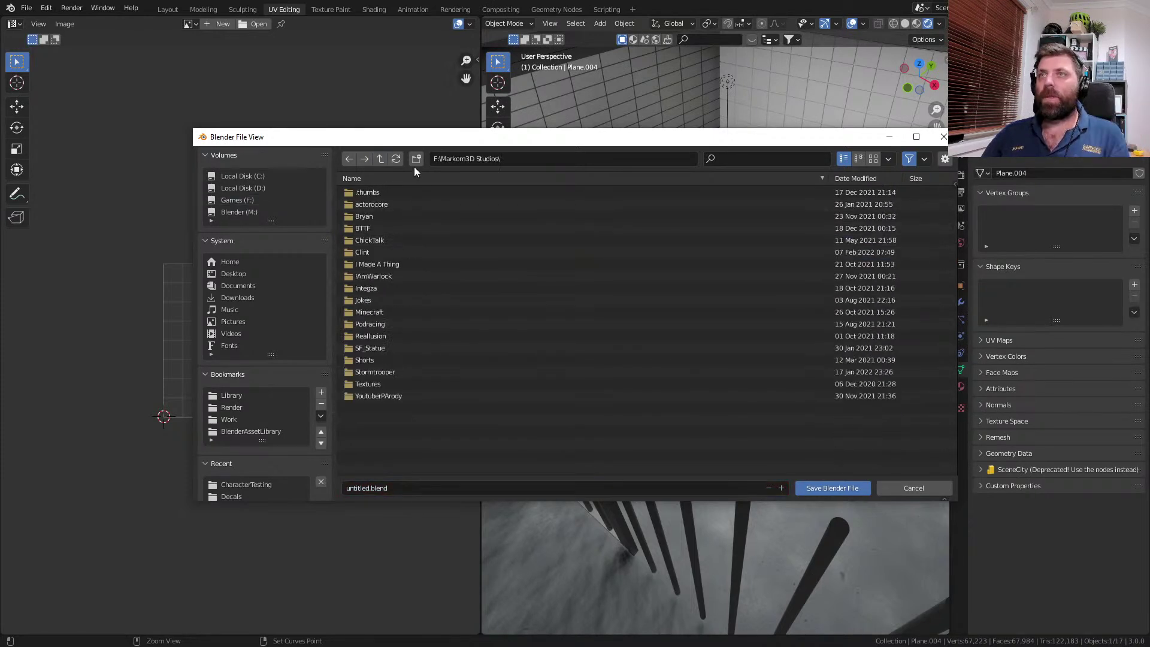
{"action": "left_click", "coordinate": [416, 159]}
{"action": "type", "text": "LCA2020"}
{"action": "key", "text": "Return"}
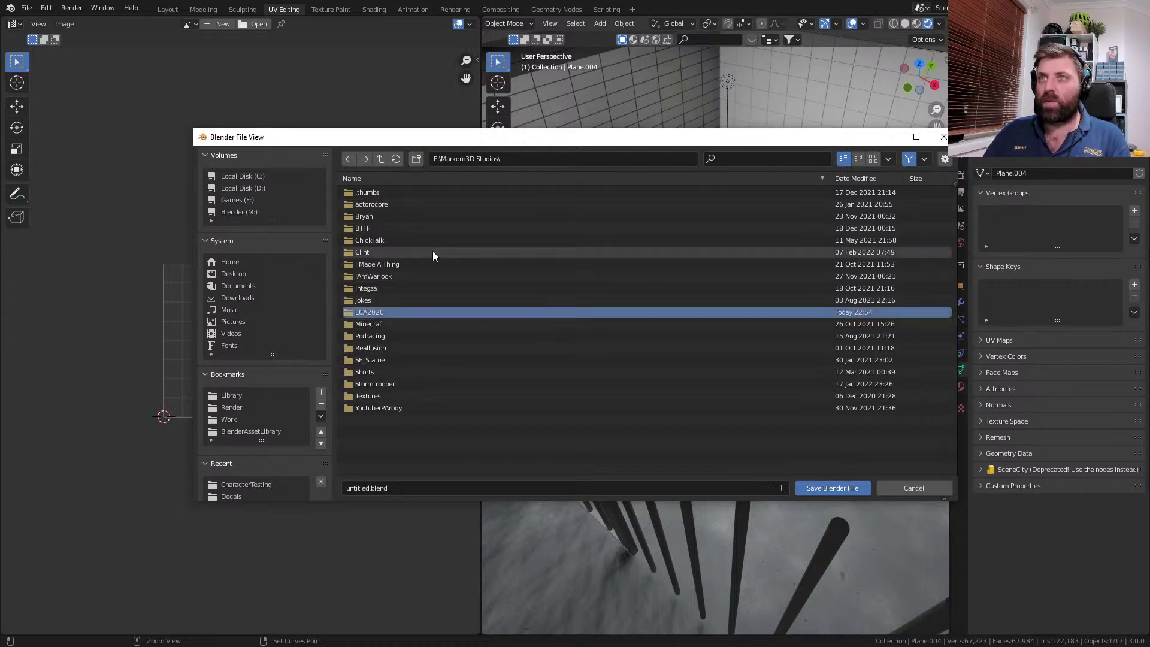
{"action": "double_click", "coordinate": [404, 309]}
- Save the scene as BankScene.blend in the LCA2020 folder
{"action": "left_click", "coordinate": [424, 486]}
{"action": "type", "text": "Bank"}
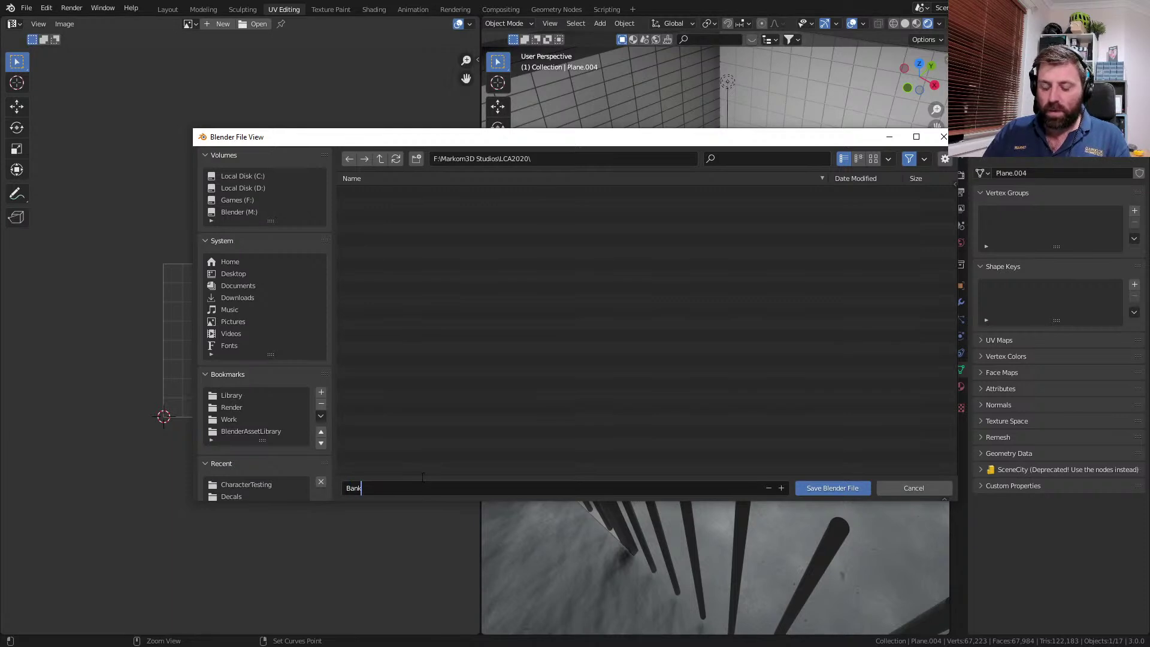
{"action": "type", "text": "Scene"}
{"action": "key", "text": "Return"}
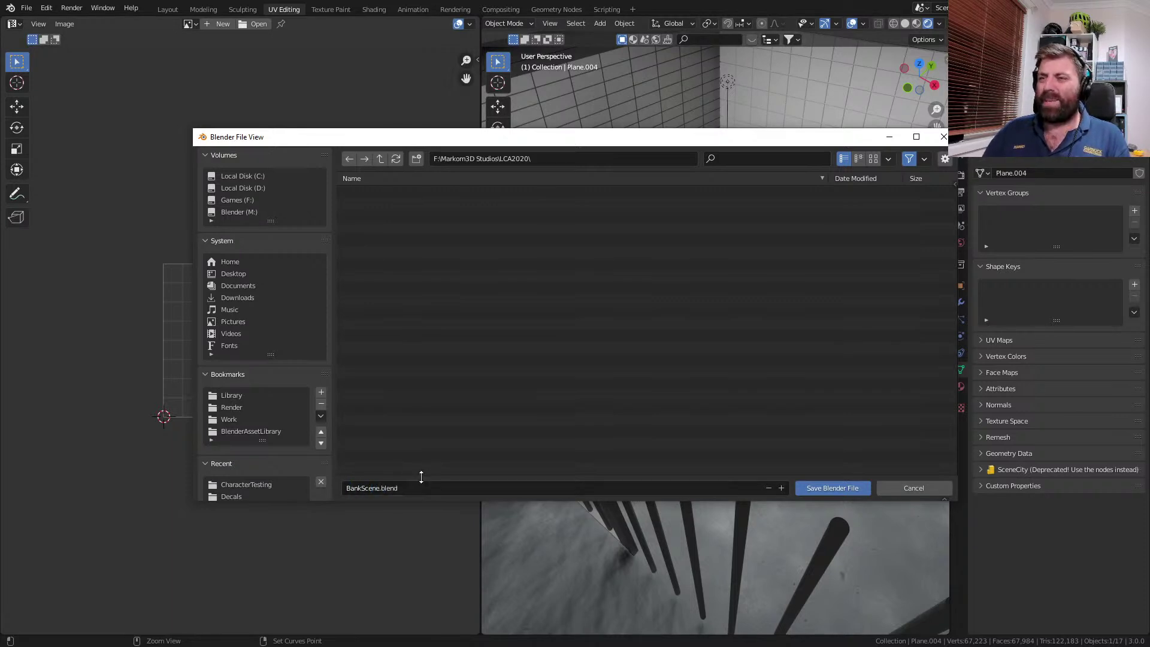
{"action": "left_click", "coordinate": [844, 487]}
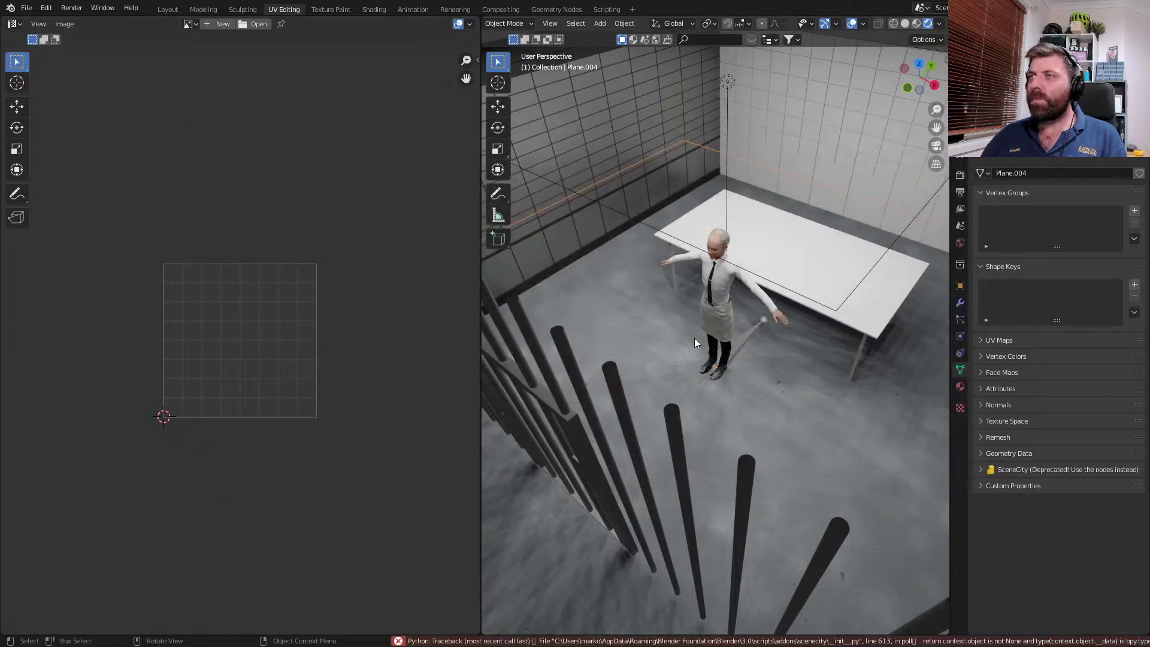
- Return to the Layout workspace and hide the circular vault door and the front wall around it
{"action": "left_click", "coordinate": [168, 9]}
{"action": "middle_click_drag", "start_coordinate": [542, 267], "coordinate": [540, 261]}
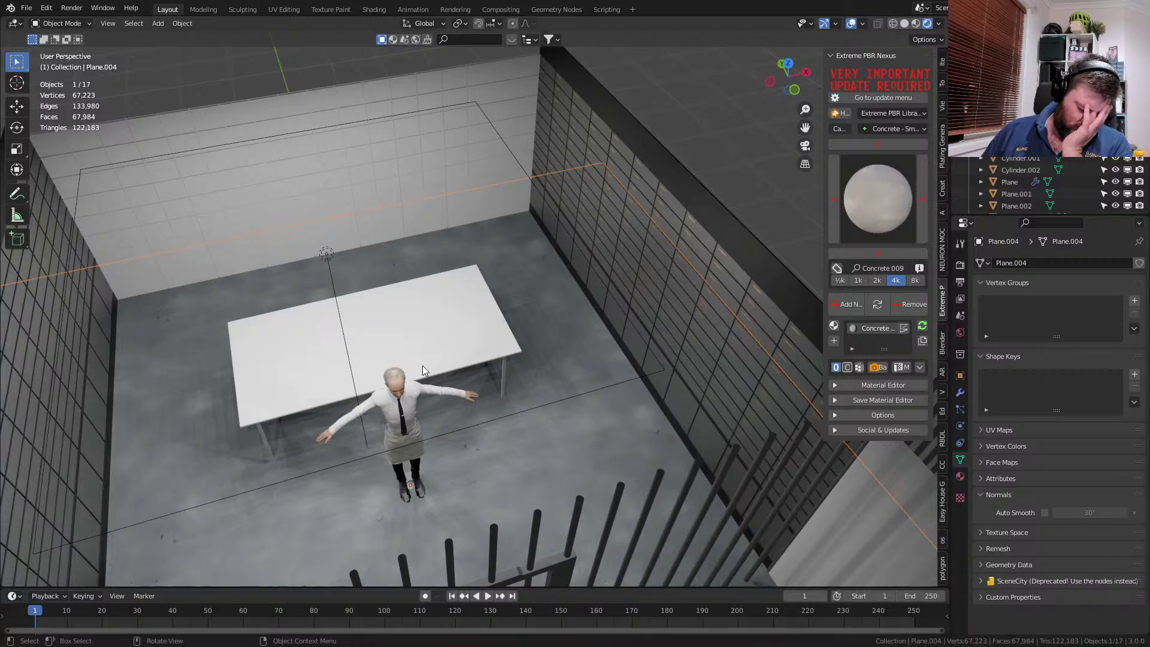
{"action": "middle_click_drag", "start_coordinate": [404, 319], "coordinate": [591, 396]}
{"action": "left_click", "coordinate": [588, 397]}
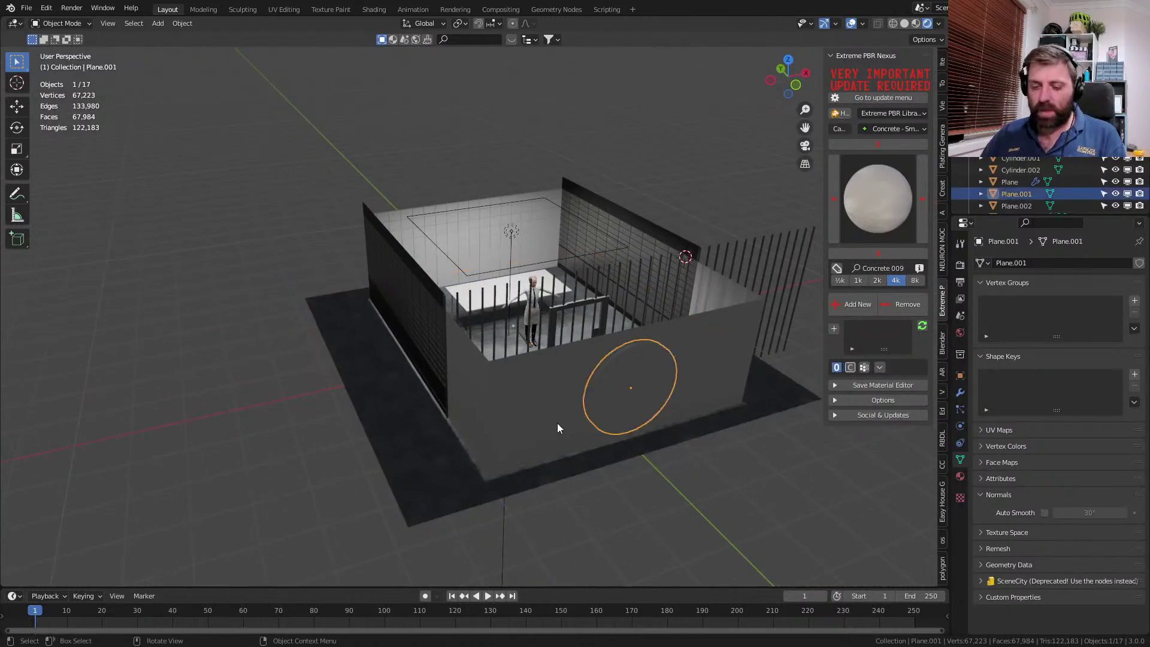
{"action": "key", "text": "h"}
{"action": "left_click", "coordinate": [554, 422]}
{"action": "key", "text": "h"}
- Duplicate the floor plane upward along Z as a ceiling and rotate the copy 180° around the Y axis
{"action": "left_click", "coordinate": [563, 449]}
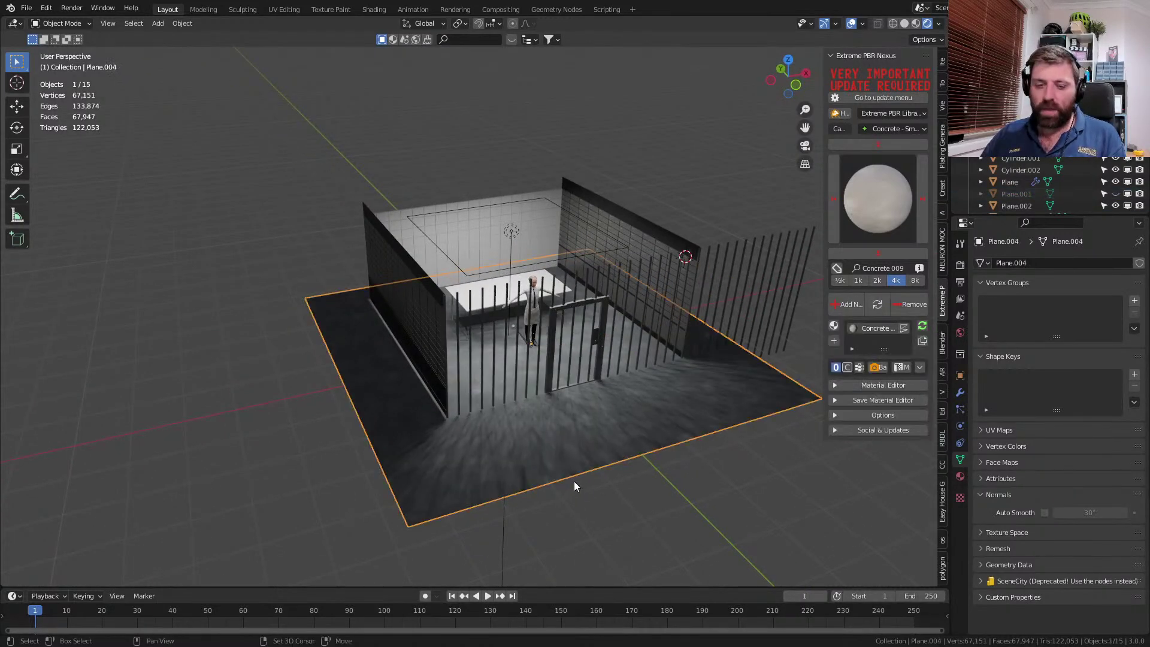
{"action": "key", "text": "shift+d"}
{"action": "key", "text": "z"}
{"action": "left_click", "coordinate": [573, 390]}
{"action": "key", "text": "r"}
{"action": "type", "text": "xy180"}
{"action": "key", "text": "Return"}
- Move the ceiling plane along Z by about 0.42 m to meet the wall tops, using a wireframe side view
{"action": "key", "text": "KP_3"}
{"action": "key", "text": "z"}
{"action": "left_click", "coordinate": [485, 396]}
{"action": "scroll", "coordinate": [599, 393], "scroll_direction": "up", "scroll_amount": 5}
{"action": "key", "text": "g"}
{"action": "key", "text": "z"}
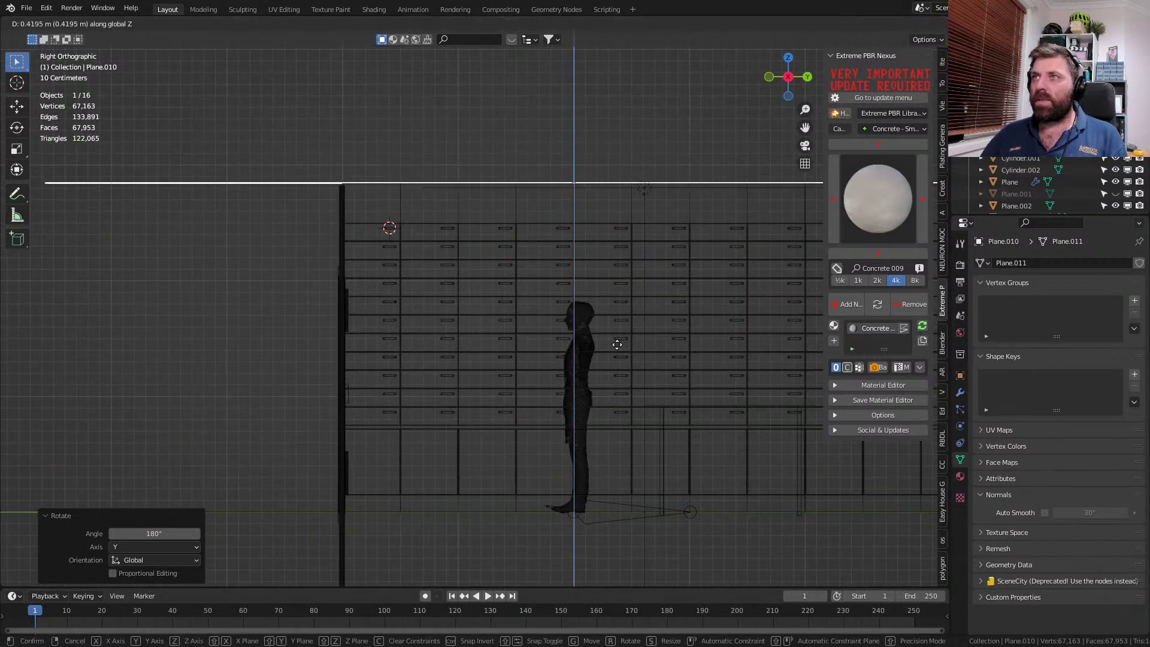
{"action": "left_click", "coordinate": [616, 351]}
- Lower the area light about 0.15 m along Z to sit below the ceiling
{"action": "left_click", "coordinate": [642, 200]}
{"action": "key", "text": "g"}
{"action": "key", "text": "z"}
{"action": "left_click", "coordinate": [641, 217]}
- Inspect the room with its ceiling in rendered shading, and check the area light's height in a wireframe side view
{"action": "middle_click_drag", "start_coordinate": [621, 366], "coordinate": [580, 326]}
{"action": "scroll", "coordinate": [579, 326], "scroll_direction": "down", "scroll_amount": 3}
{"action": "key", "text": "z"}
{"action": "left_click", "coordinate": [606, 337]}
{"action": "scroll", "coordinate": [584, 348], "scroll_direction": "down", "scroll_amount": 5}
{"action": "key", "text": "z"}
{"action": "left_click", "coordinate": [508, 349]}
{"action": "key", "text": "KP_3"}
{"action": "scroll", "coordinate": [634, 352], "scroll_direction": "up", "scroll_amount": 5}
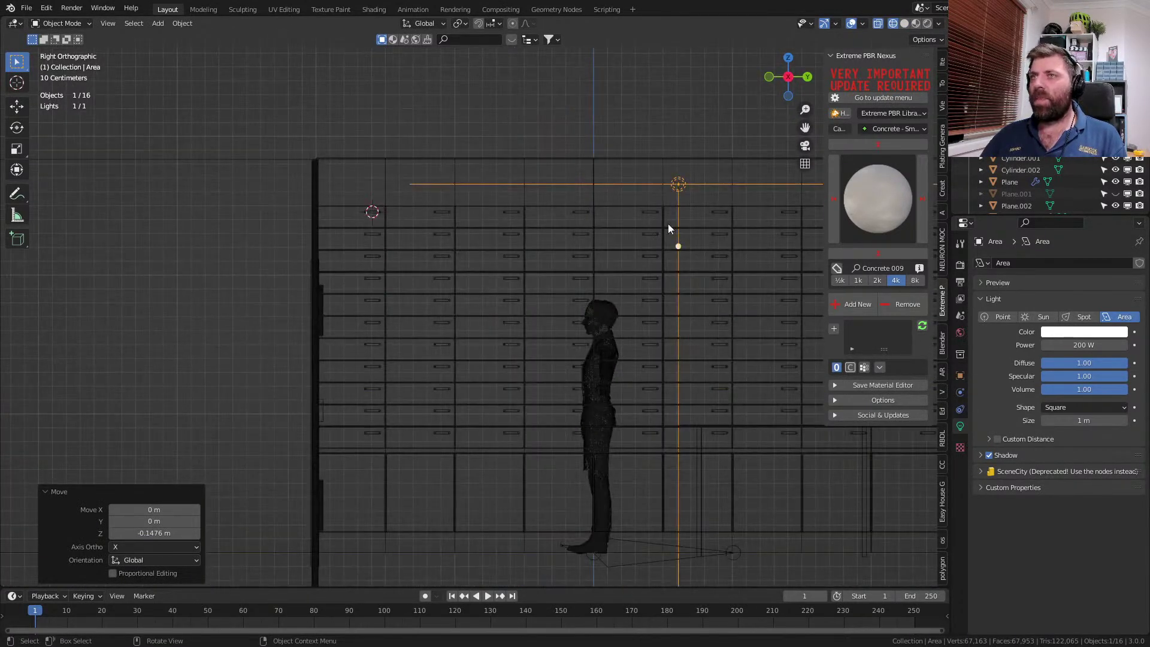
{"action": "scroll", "coordinate": [404, 336], "scroll_direction": "down", "scroll_amount": 3}
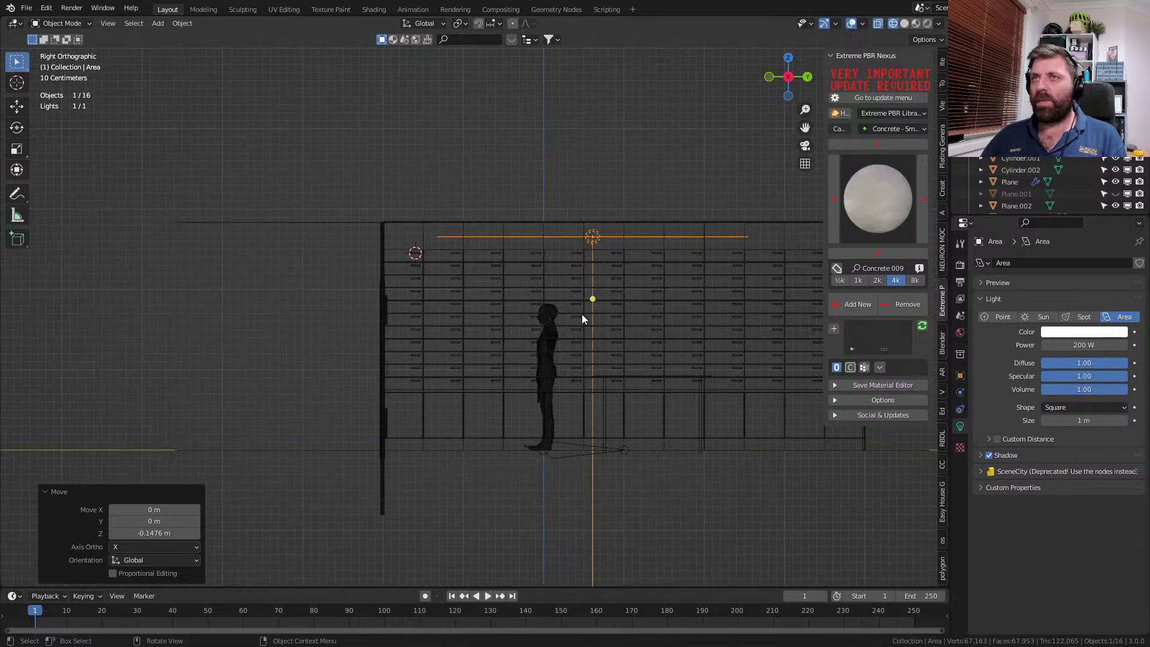
- Select the wall and locker-drawer objects together and lower them about 0.46 m along the Z axis
{"action": "middle_click_drag", "start_coordinate": [604, 328], "coordinate": [551, 353], "text": "shift"}
{"action": "left_click", "coordinate": [734, 408], "text": "shift"}
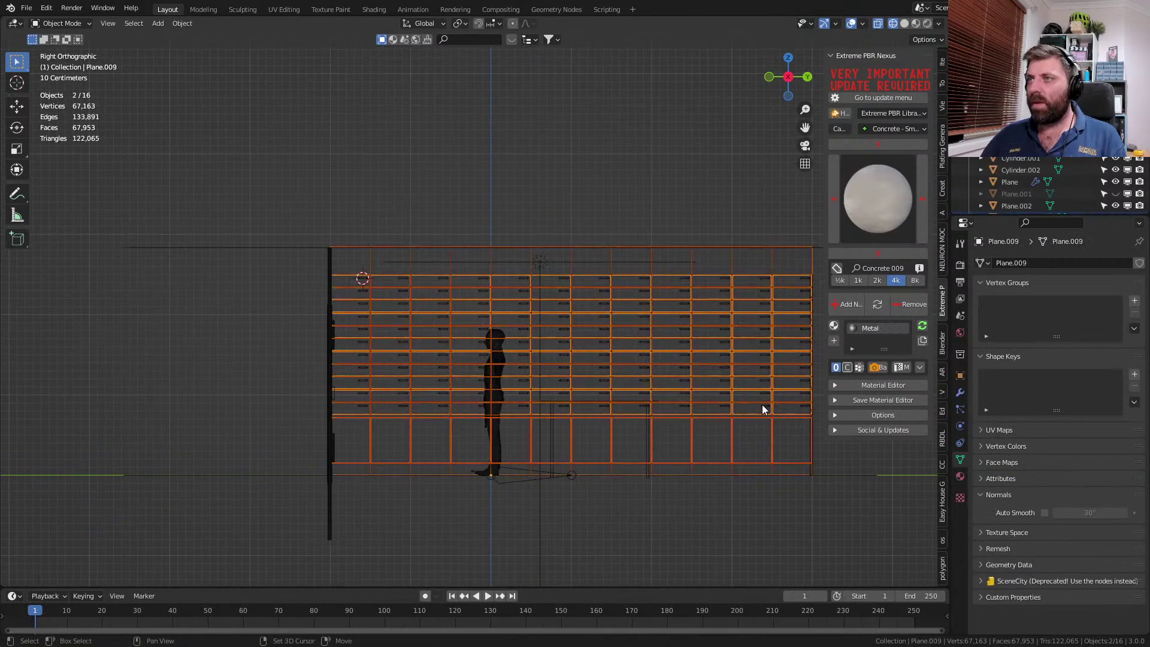
{"action": "left_click", "coordinate": [763, 405], "text": "shift"}
{"action": "middle_click_drag", "start_coordinate": [772, 408], "coordinate": [700, 361], "text": "ctrl"}
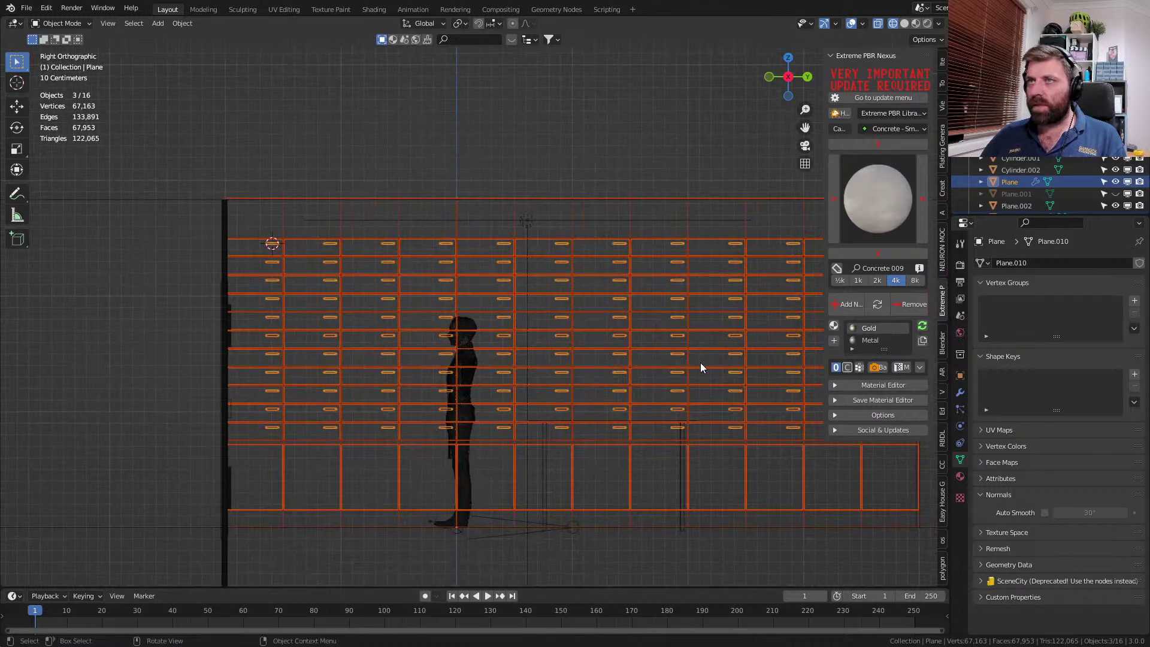
{"action": "key", "text": "g"}
{"action": "key", "text": "z"}
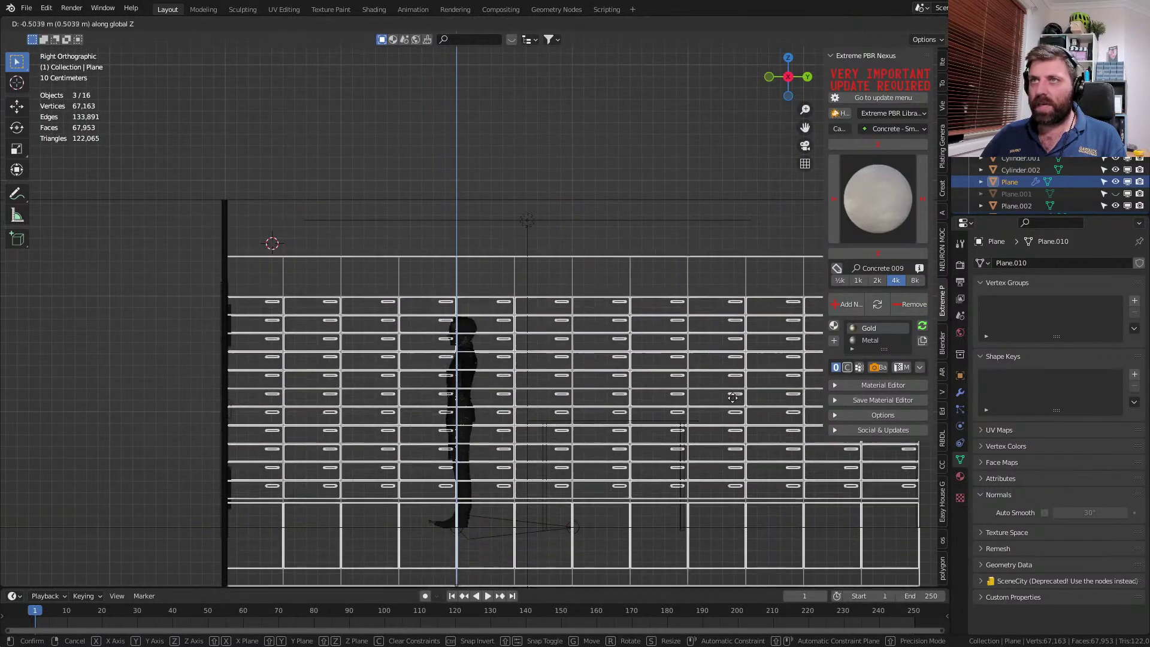
{"action": "left_click", "coordinate": [731, 342]}
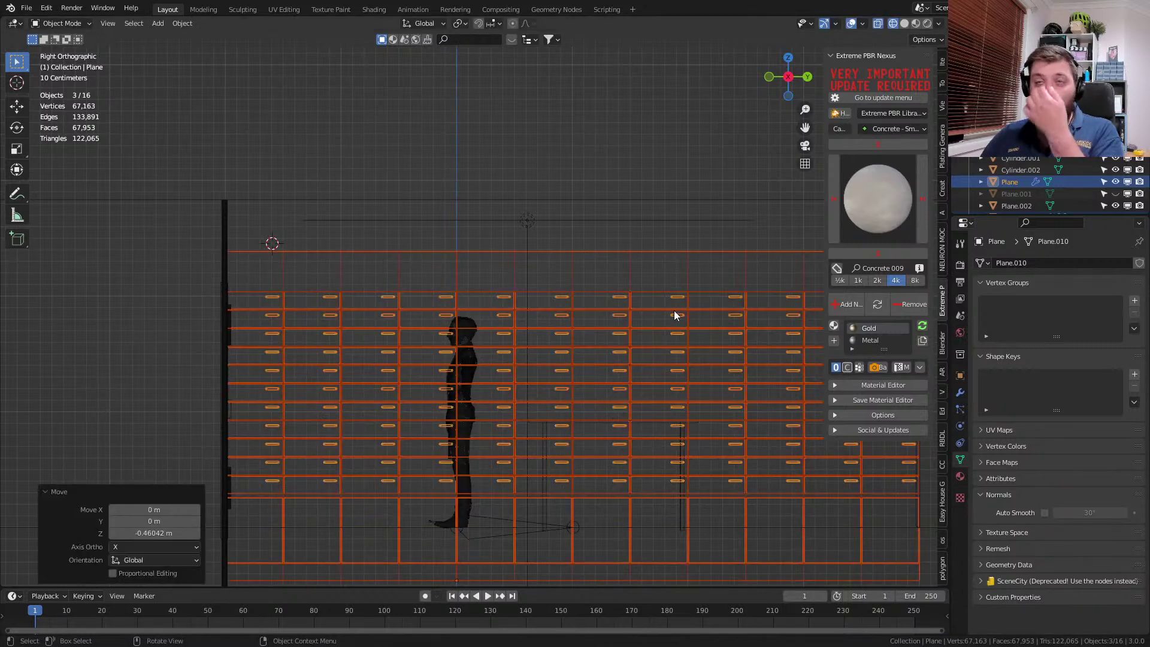
- Select the area light together with the ceiling slab and lower both along the Z axis toward the shortened walls
{"action": "left_click", "coordinate": [530, 221]}
{"action": "left_click", "coordinate": [617, 219]}
{"action": "left_click", "coordinate": [624, 201], "text": "shift"}
{"action": "key", "text": "g"}
{"action": "key", "text": "z"}
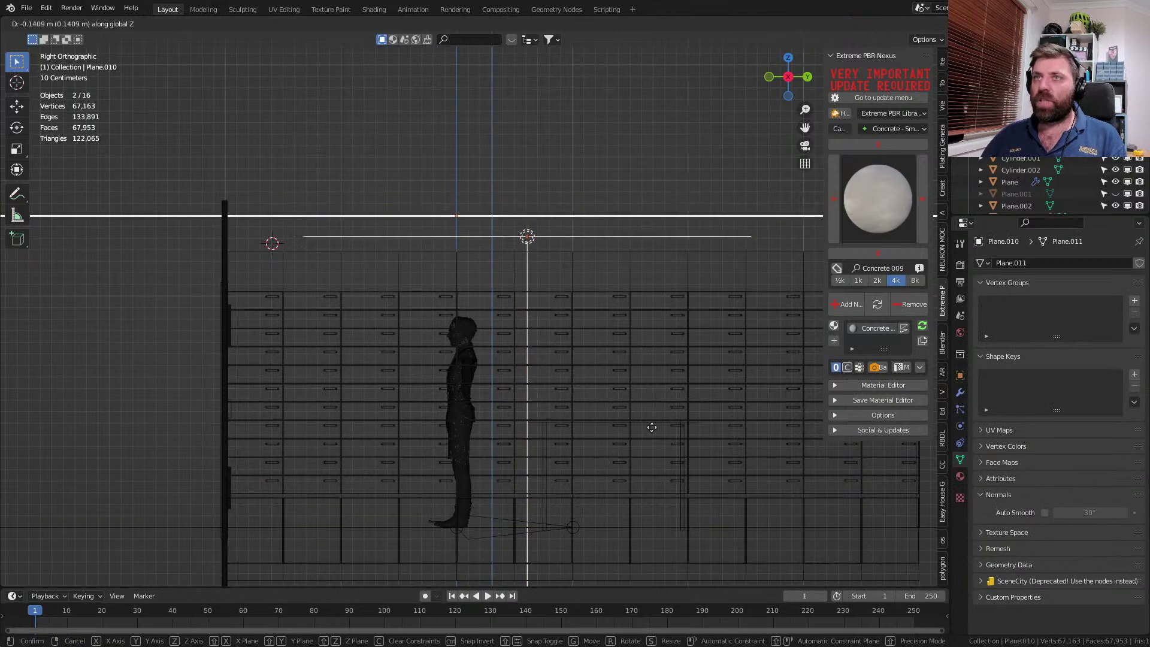
{"action": "left_click", "coordinate": [689, 240]}
- Examine the cell from outside in solid and rendered shading, checking the ceiling height against the character
{"action": "mouse_move", "coordinate": [691, 275]}
{"action": "middle_mouse_down"}
{"action": "mouse_move", "coordinate": [430, 334]}
{"action": "mouse_move", "coordinate": [566, 345]}
{"action": "middle_mouse_up"}
{"action": "scroll", "coordinate": [458, 334], "scroll_direction": "down", "scroll_amount": 4}
{"action": "key", "text": "z"}
{"action": "left_click", "coordinate": [512, 344]}
{"action": "scroll", "coordinate": [280, 340], "scroll_direction": "down", "scroll_amount": 4}
{"action": "left_click", "coordinate": [242, 386]}
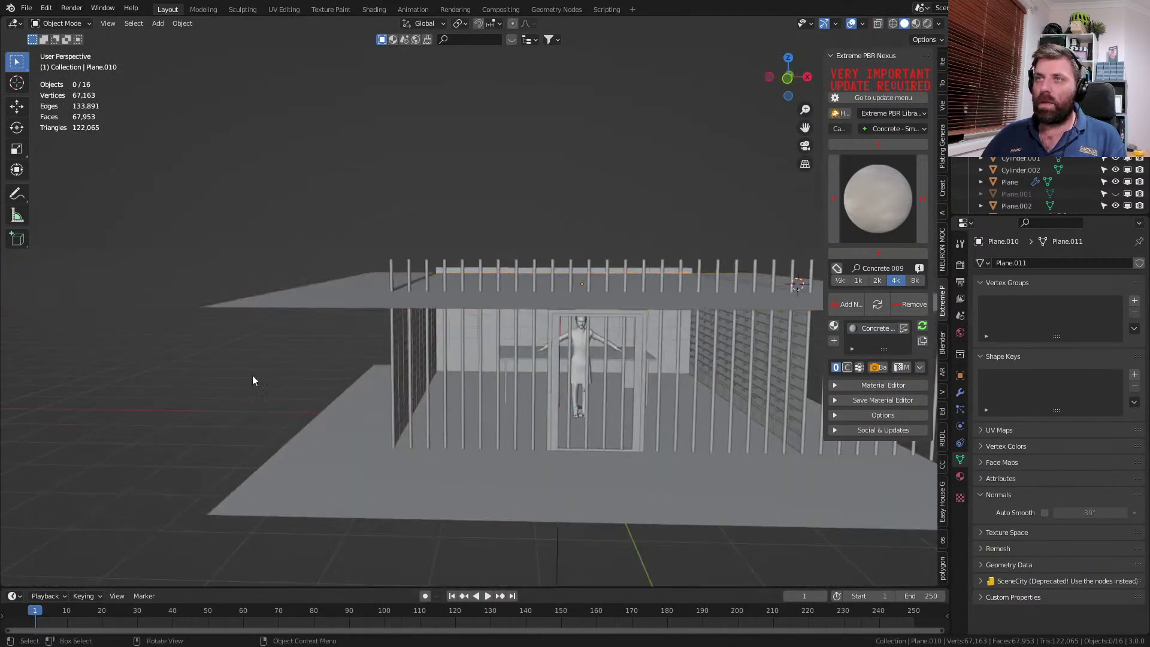
{"action": "middle_click_drag", "start_coordinate": [242, 386], "coordinate": [241, 356]}
{"action": "middle_click_drag", "start_coordinate": [536, 355], "coordinate": [510, 355]}
{"action": "left_click", "coordinate": [928, 23]}
{"action": "scroll", "coordinate": [709, 308], "scroll_direction": "up", "scroll_amount": 5}
{"action": "mouse_move", "coordinate": [709, 308]}
{"action": "middle_mouse_down"}
{"action": "mouse_move", "coordinate": [634, 185]}
{"action": "mouse_move", "coordinate": [494, 160]}
{"action": "mouse_move", "coordinate": [512, 181]}
{"action": "middle_mouse_up"}
{"action": "scroll", "coordinate": [512, 185], "scroll_direction": "up", "scroll_amount": 3}
{"action": "left_click", "coordinate": [510, 241]}
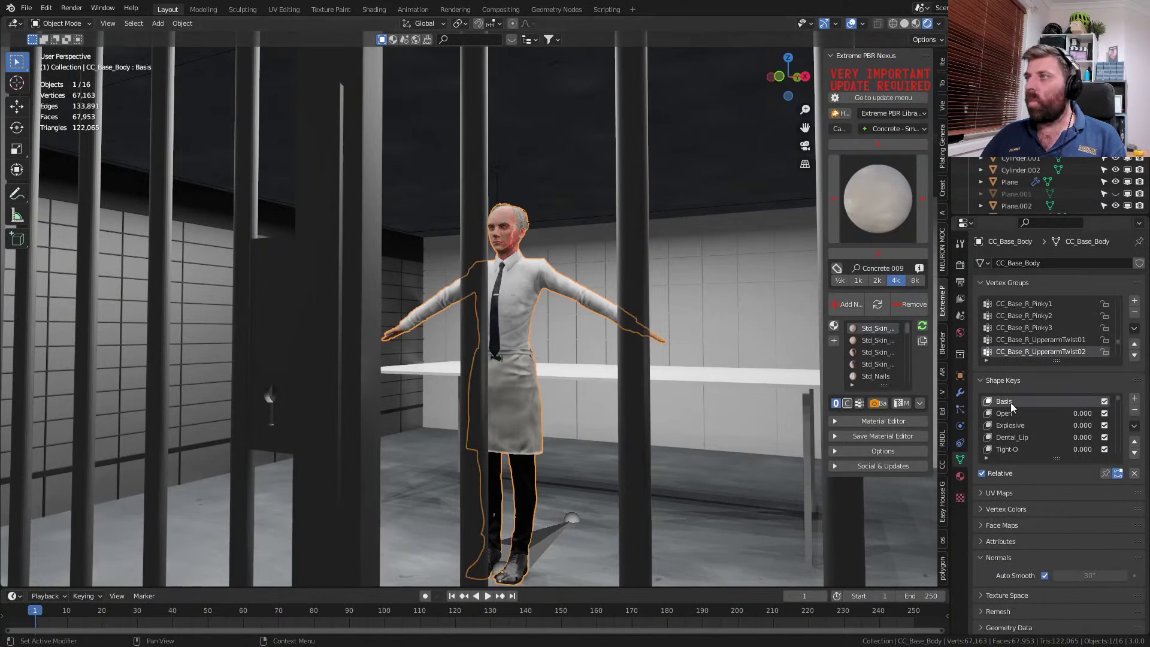
{"action": "left_click", "coordinate": [551, 69]}
{"action": "scroll", "coordinate": [550, 73], "scroll_direction": "down", "scroll_amount": 4}
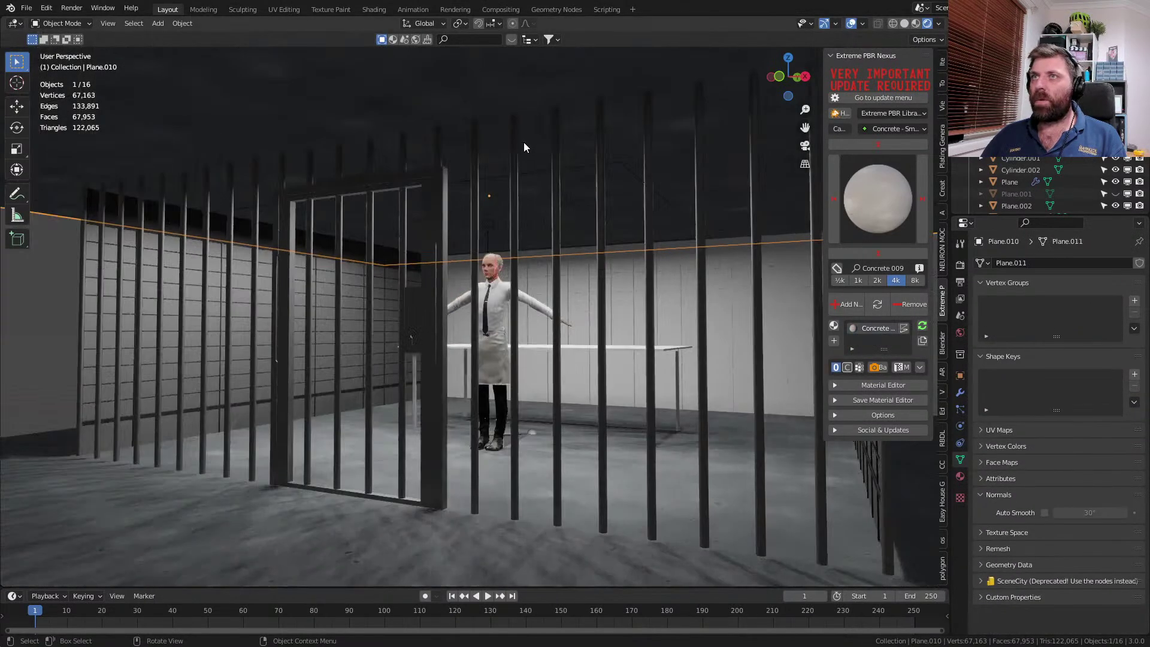
{"action": "middle_click_drag", "start_coordinate": [524, 141], "coordinate": [517, 153]}
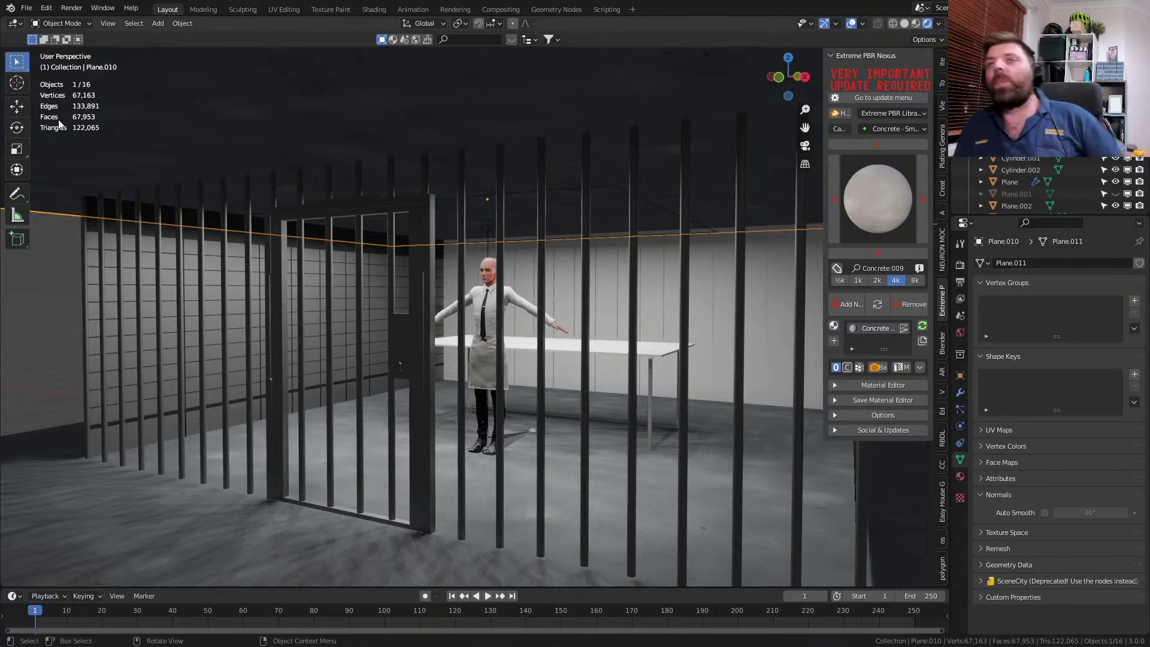
{"action": "middle_click_drag", "start_coordinate": [462, 372], "coordinate": [556, 533]}
{"action": "scroll", "coordinate": [544, 488], "scroll_direction": "down", "scroll_amount": 3}
{"action": "key", "text": "Tab"}
{"action": "key", "text": "ctrl+r"}
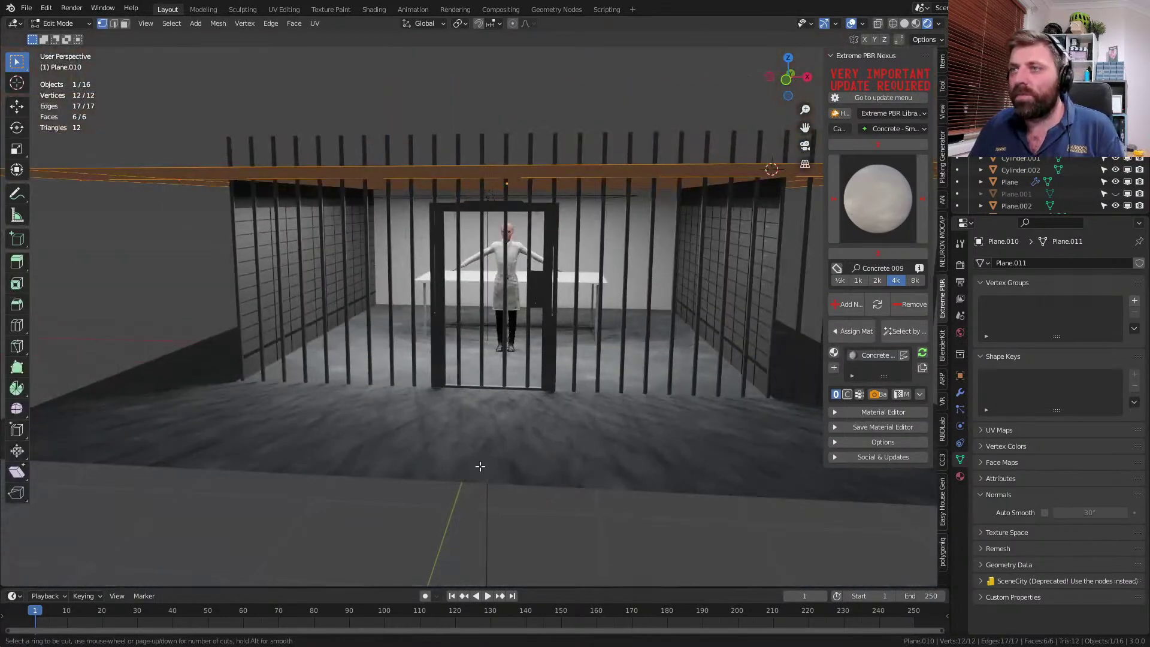
{"action": "key", "text": "Escape"}
{"action": "key", "text": "Tab"}
- Add a centred front-to-back loop cut to the floor slab and bevel it 1.52 m wide with two segments
{"action": "left_click", "coordinate": [498, 455]}
{"action": "key", "text": "Tab"}
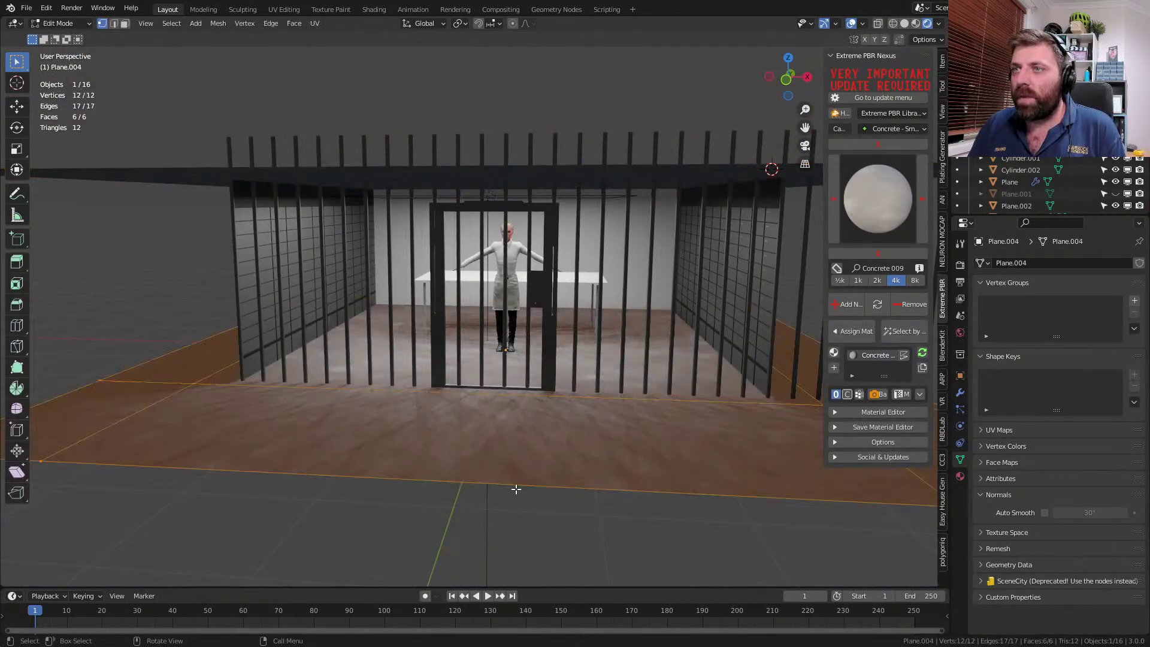
{"action": "scroll", "coordinate": [508, 509], "scroll_direction": "up", "scroll_amount": 2}
{"action": "scroll", "coordinate": [351, 476], "scroll_direction": "down", "scroll_amount": 2}
{"action": "key", "text": "ctrl+r"}
{"action": "left_click", "coordinate": [511, 483]}
{"action": "right_click", "coordinate": [511, 483]}
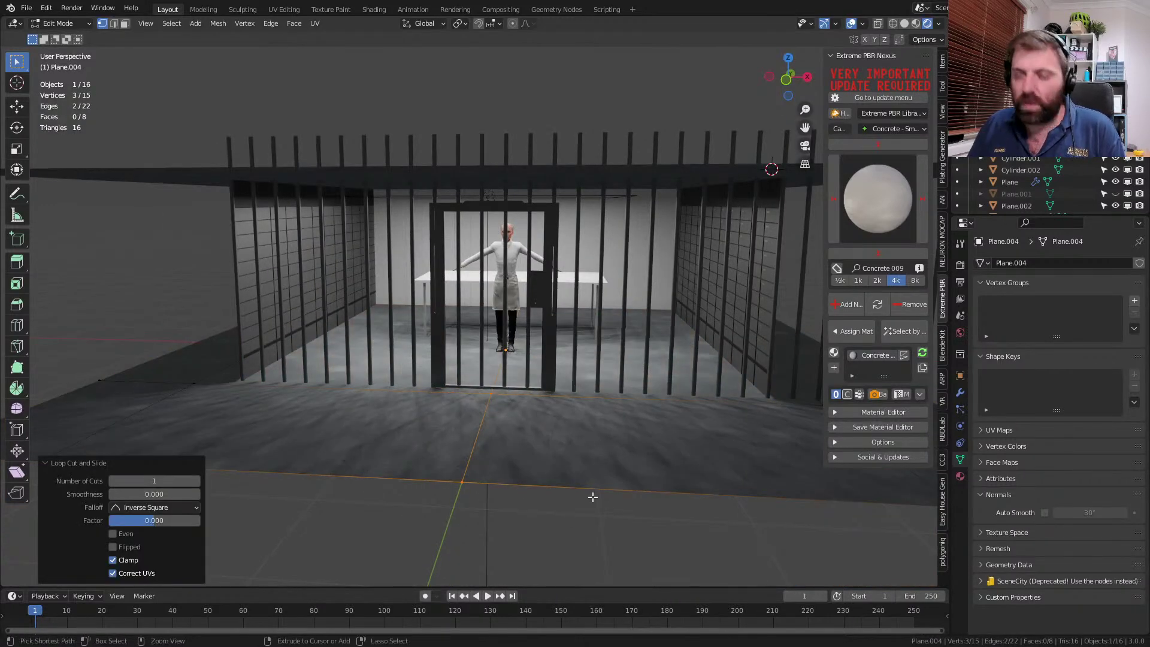
{"action": "key", "text": "ctrl+b"}
{"action": "left_click", "coordinate": [724, 527]}
{"action": "middle_click_drag", "start_coordinate": [724, 526], "coordinate": [601, 445], "text": "shift"}
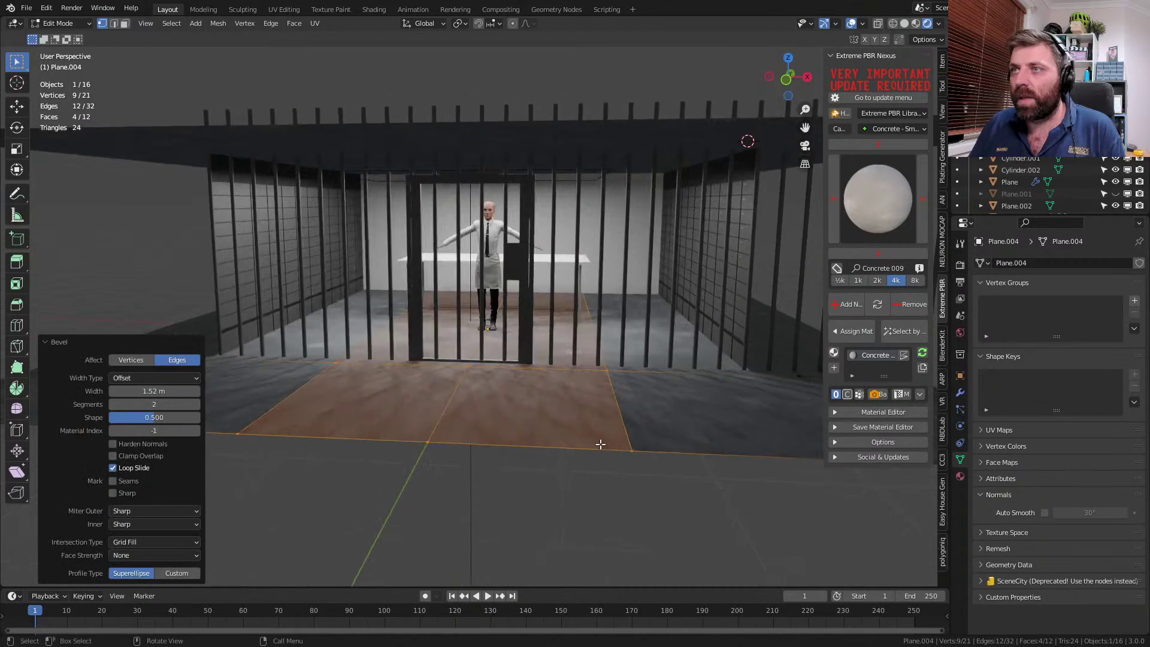
- Select the floor's two outer beveled edge loops and bevel them into narrow strips about 0.007 m wide with two segments
{"action": "scroll", "coordinate": [601, 444], "scroll_direction": "up", "scroll_amount": 2}
{"action": "key", "text": "2"}
{"action": "left_click", "coordinate": [225, 434], "text": "shift"}
{"action": "left_click", "coordinate": [661, 479], "text": "shift"}
{"action": "left_click", "coordinate": [240, 415], "text": "alt"}
{"action": "left_click", "coordinate": [675, 470], "text": "alt+shift"}
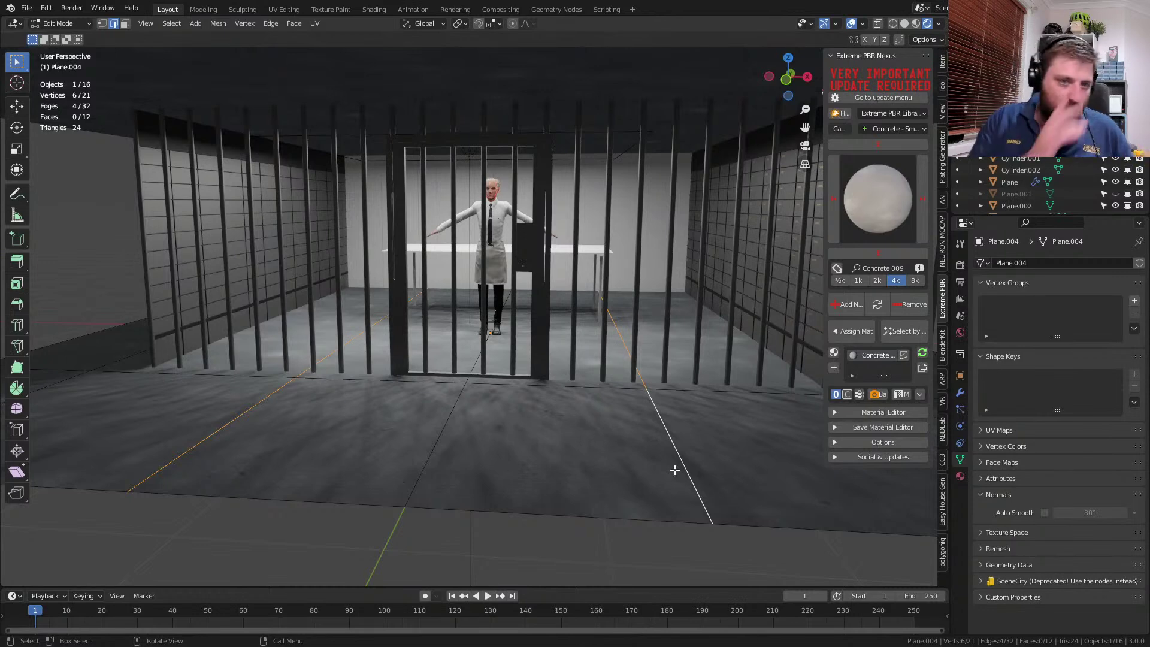
{"action": "middle_click_drag", "start_coordinate": [842, 440], "coordinate": [638, 448], "text": "shift"}
{"action": "key", "text": "ctrl+b"}
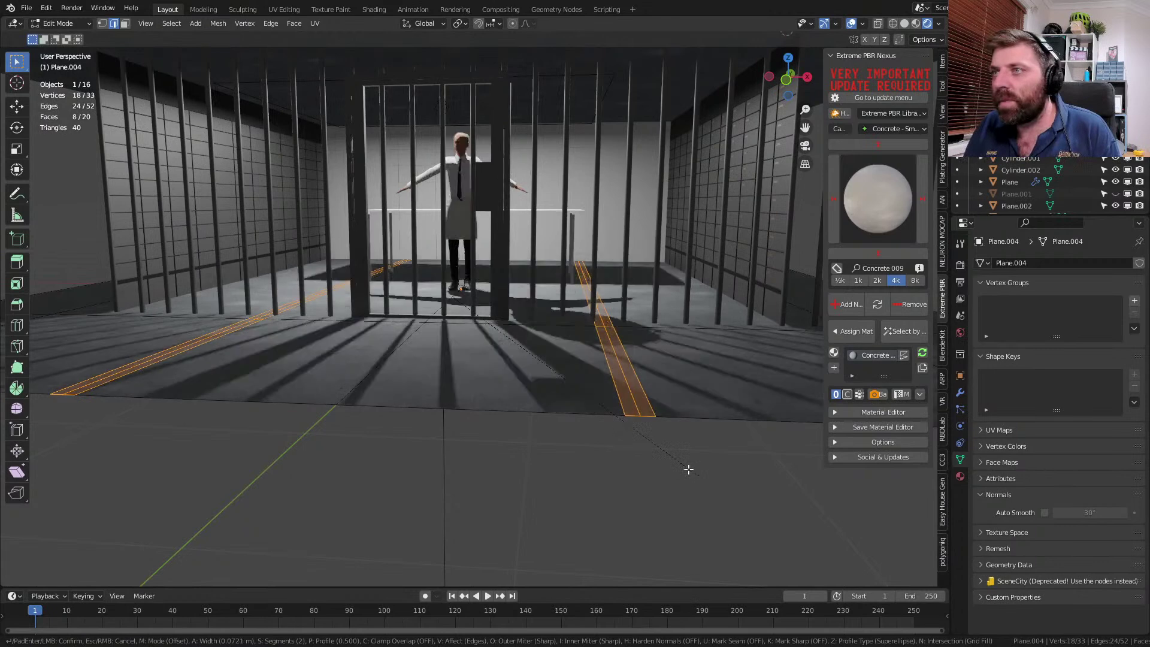
{"action": "left_click", "coordinate": [660, 445]}
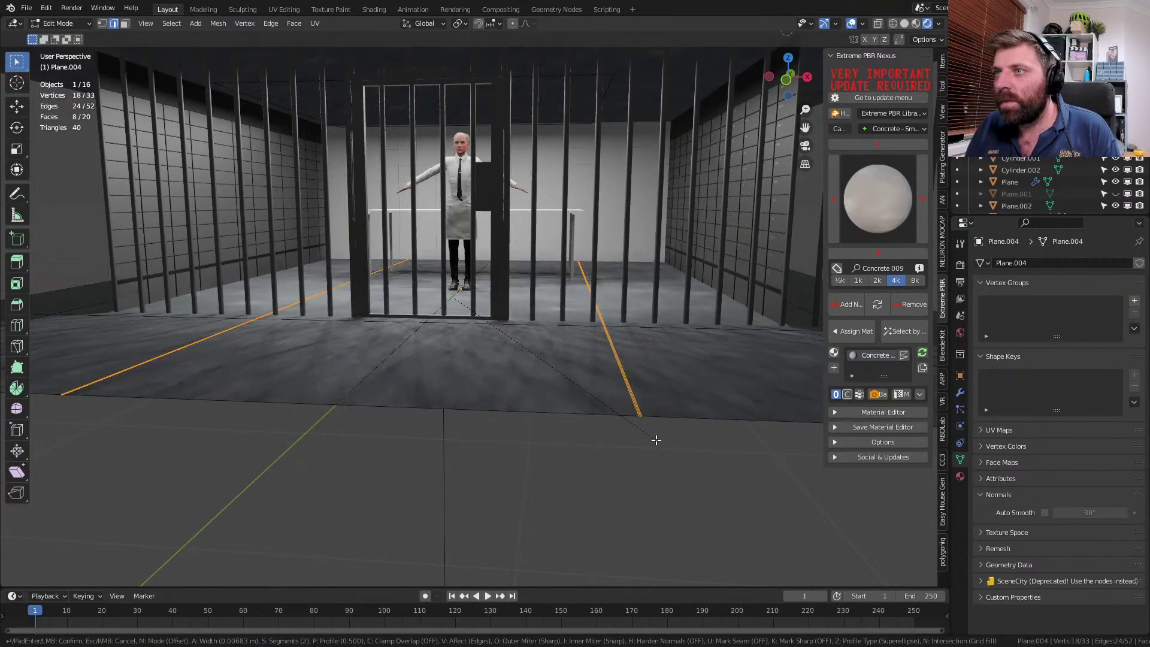
- Reduce the selection to the strips' middle edges and lower them slightly along Z to form two floor grooves
{"action": "key", "text": "ctrl+KP_Subtract"}
{"action": "middle_click_drag", "start_coordinate": [650, 439], "coordinate": [575, 480], "text": "shift"}
{"action": "scroll", "coordinate": [630, 465], "scroll_direction": "up", "scroll_amount": 3}
{"action": "key", "text": "g"}
{"action": "key", "text": "z"}
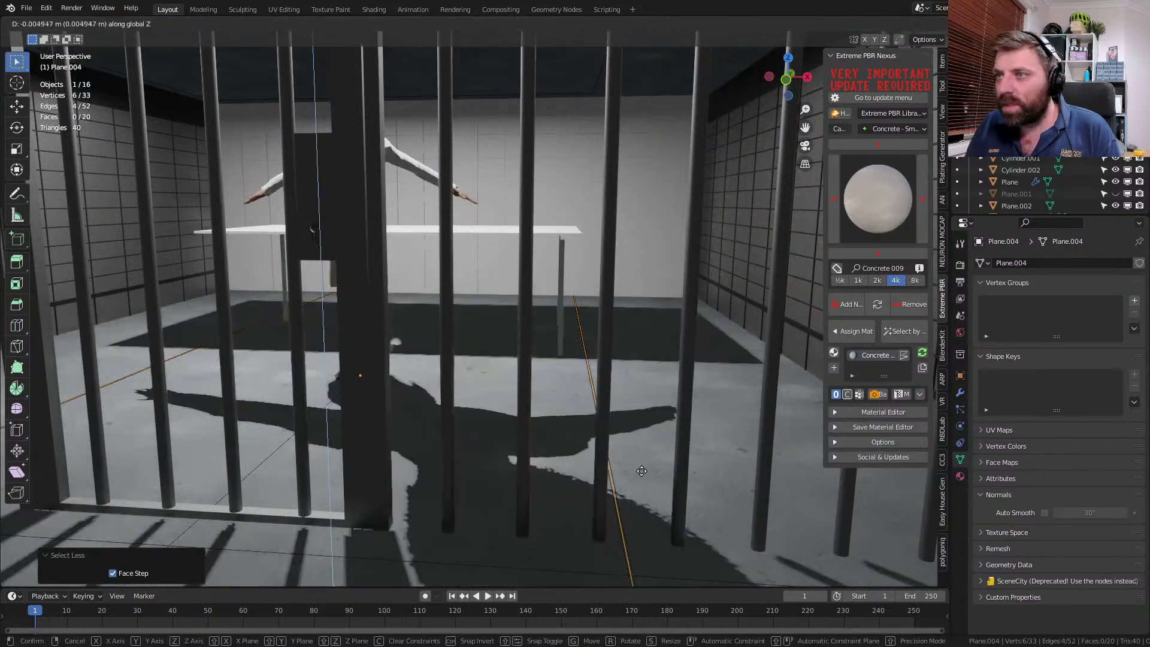
{"action": "left_click", "coordinate": [643, 485]}
{"action": "key", "text": "Tab"}
- Examine the floor grooves through the cell bars in solid and rendered shading
{"action": "scroll", "coordinate": [643, 486], "scroll_direction": "down", "scroll_amount": 5}
{"action": "left_click", "coordinate": [371, 447]}
{"action": "middle_click_drag", "start_coordinate": [370, 446], "coordinate": [466, 465]}
{"action": "key", "text": "z"}
{"action": "left_click", "coordinate": [353, 441]}
{"action": "key", "text": "z"}
{"action": "left_click", "coordinate": [415, 437]}
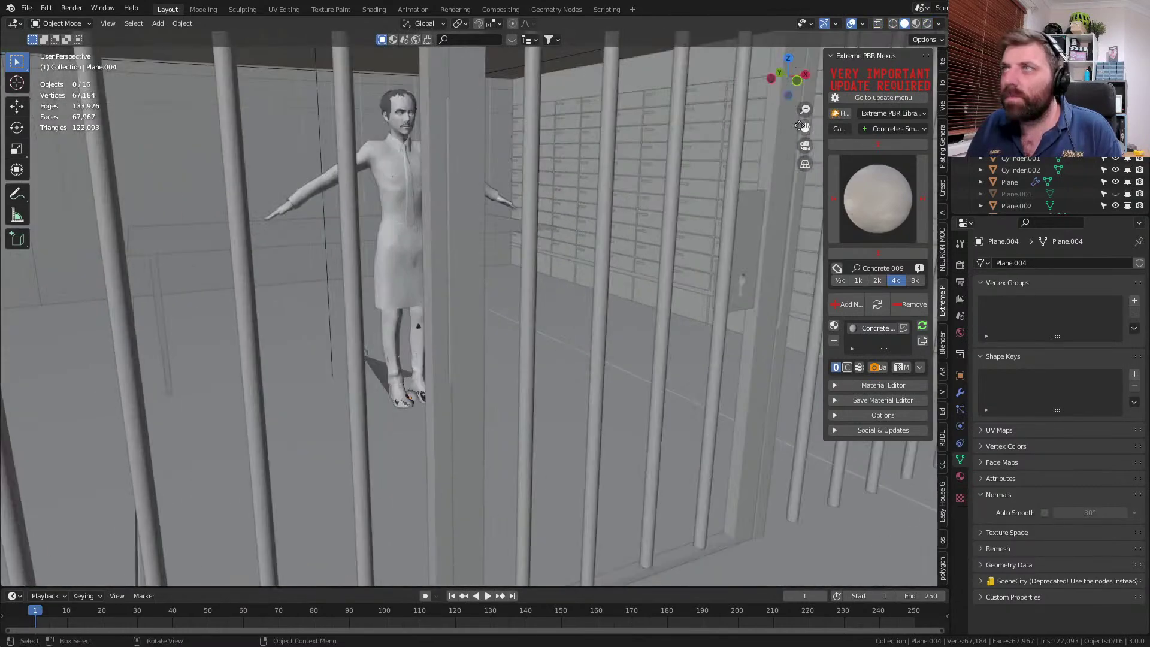
{"action": "left_click", "coordinate": [928, 23]}
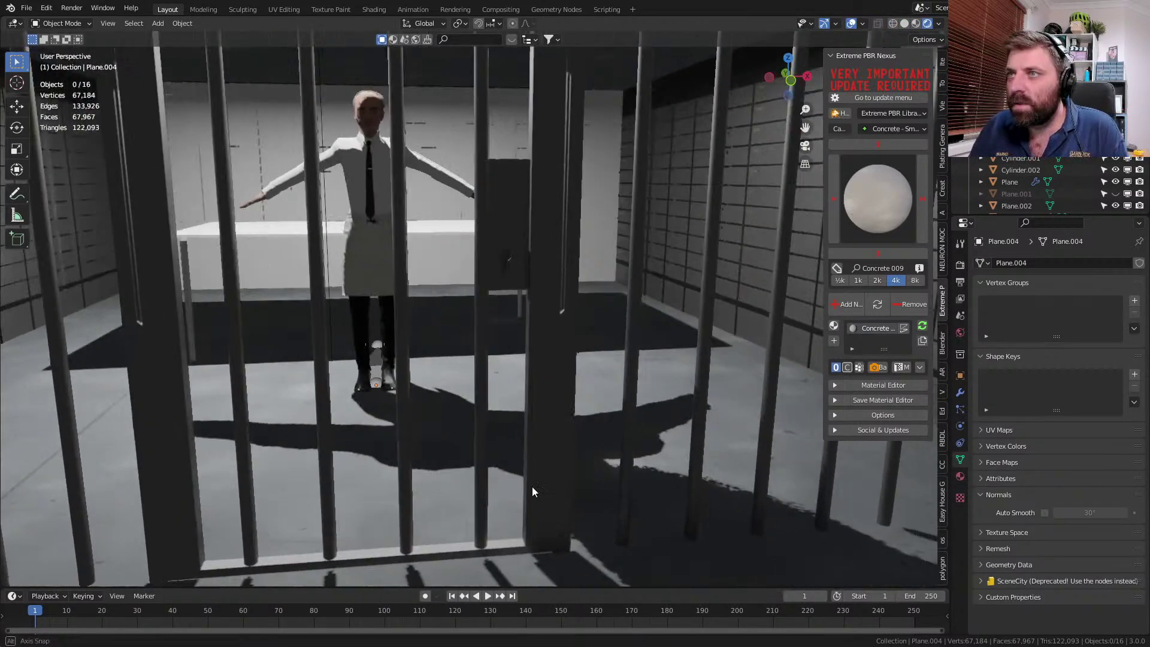
{"action": "middle_click_drag", "start_coordinate": [532, 486], "coordinate": [543, 415]}
{"action": "scroll", "coordinate": [620, 501], "scroll_direction": "up", "scroll_amount": 1}
{"action": "scroll", "coordinate": [569, 476], "scroll_direction": "up", "scroll_amount": 2}
{"action": "key", "text": "Tab"}
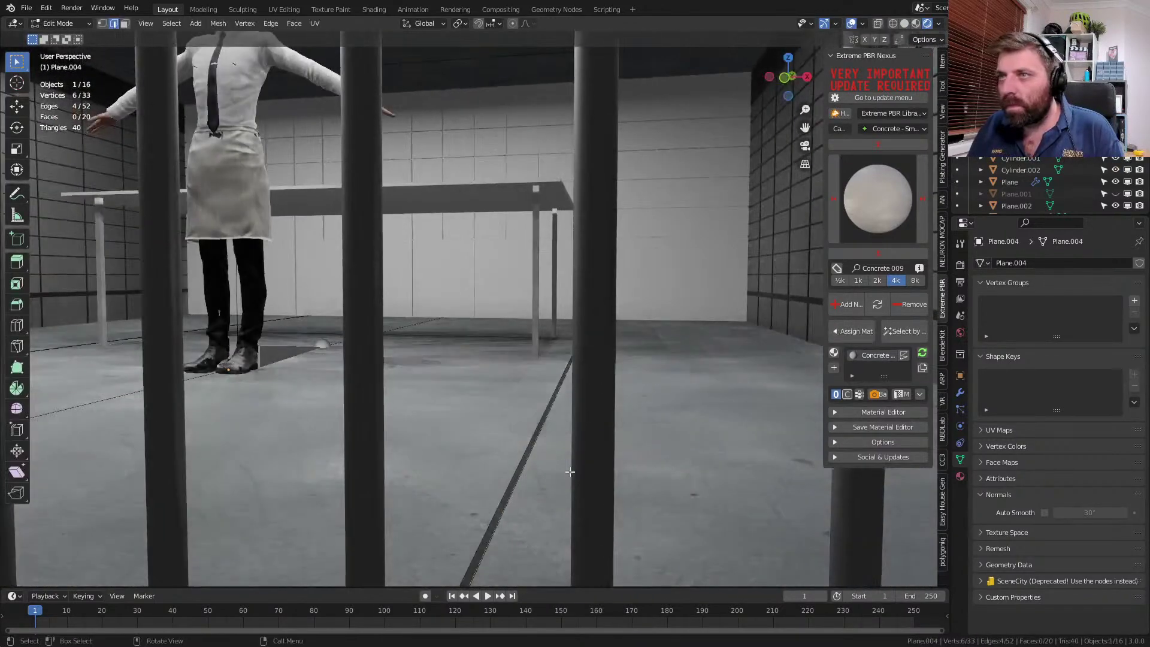
{"action": "left_click", "coordinate": [546, 411], "text": "alt"}
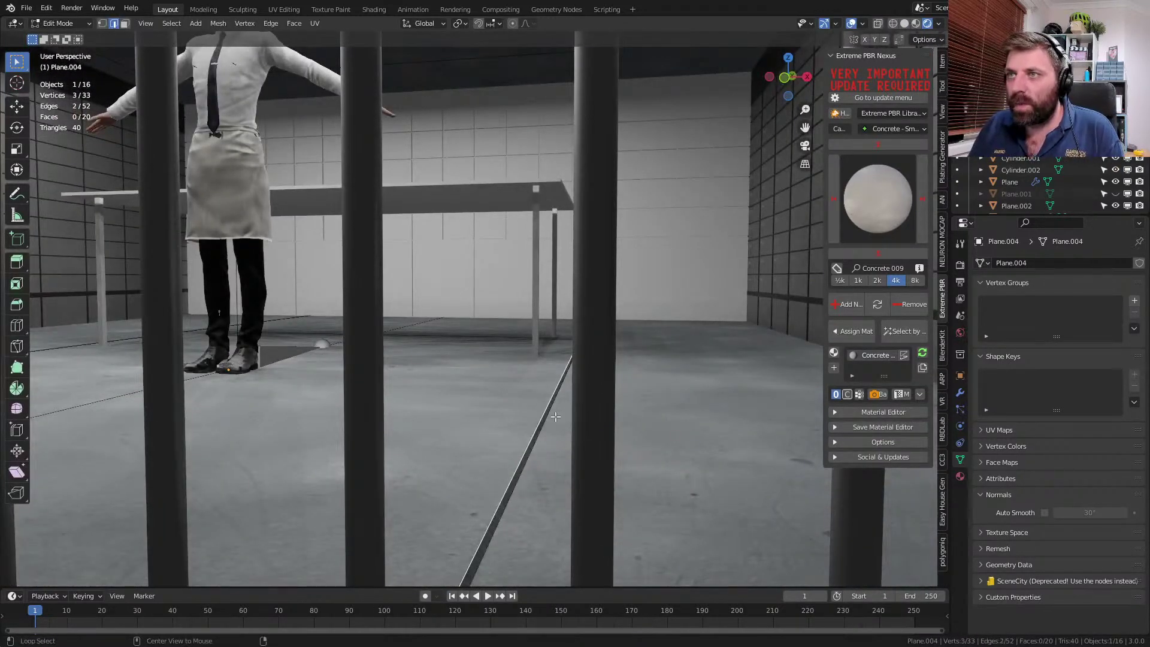
{"action": "middle_click_drag", "start_coordinate": [547, 411], "coordinate": [590, 453], "text": "shift"}
{"action": "scroll", "coordinate": [360, 434], "scroll_direction": "down", "scroll_amount": 4}
{"action": "scroll", "coordinate": [386, 432], "scroll_direction": "up", "scroll_amount": 3}
{"action": "left_click", "coordinate": [605, 429], "text": "alt+shift"}
{"action": "key", "text": "s"}
{"action": "key", "text": "x"}
{"action": "key", "text": "Escape"}
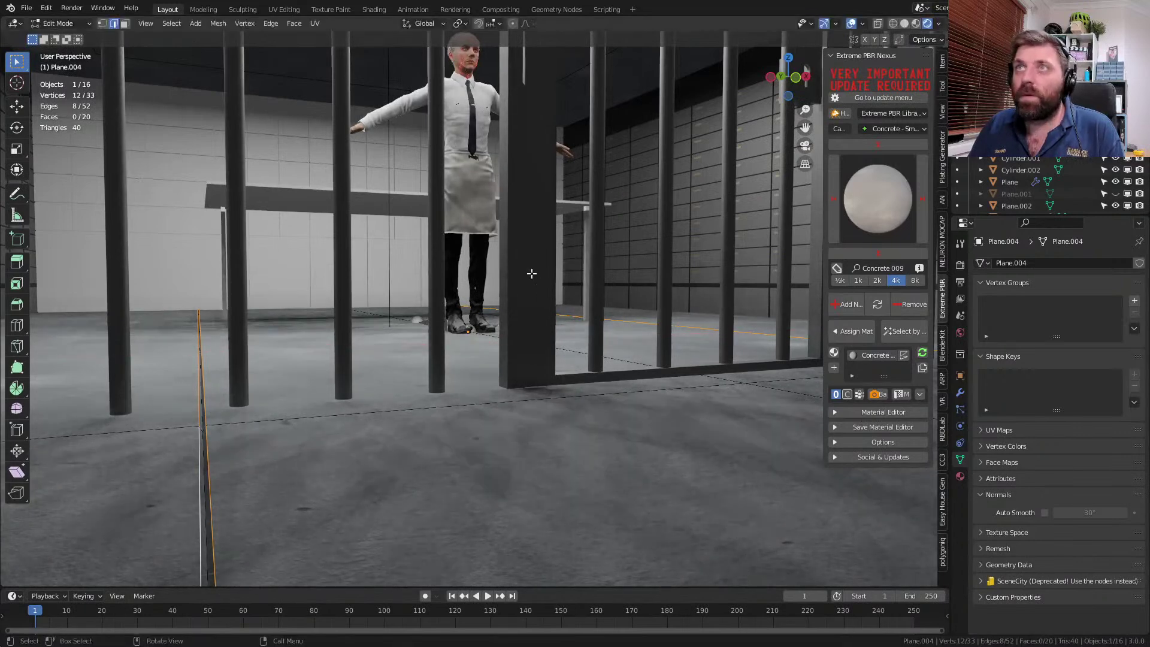
- Select both border edges of the groove left of the cell door and scale them apart along X to widen it
{"action": "left_click", "coordinate": [208, 484], "text": "alt"}
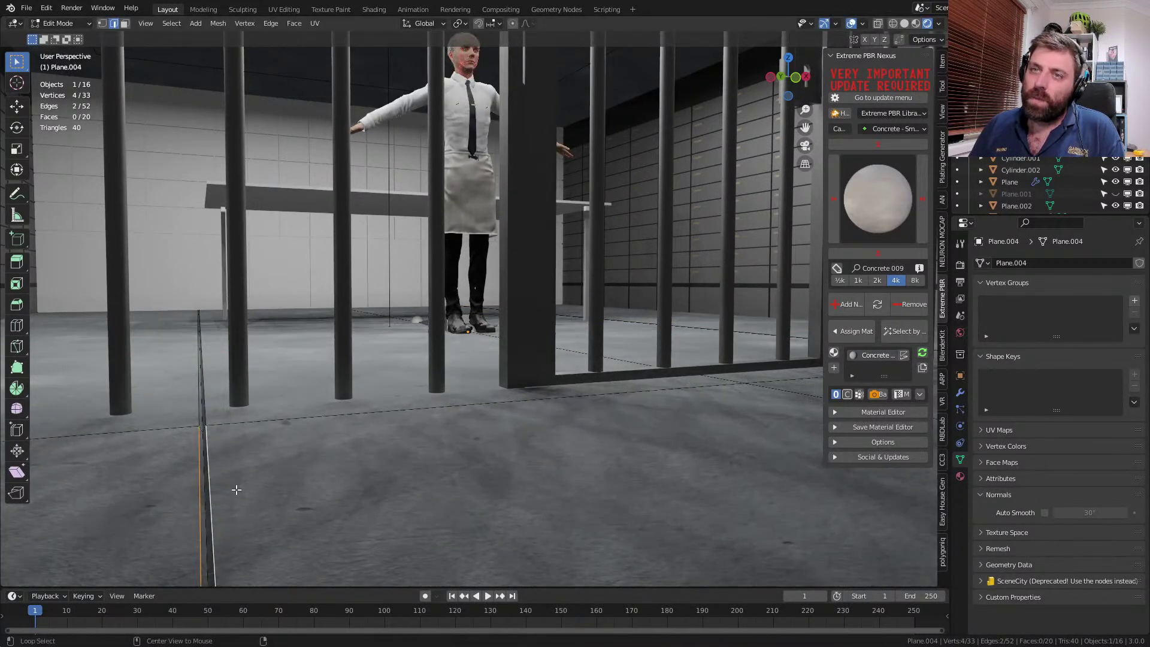
{"action": "left_click", "coordinate": [216, 492], "text": "alt+shift"}
{"action": "key", "text": "s"}
{"action": "key", "text": "x"}
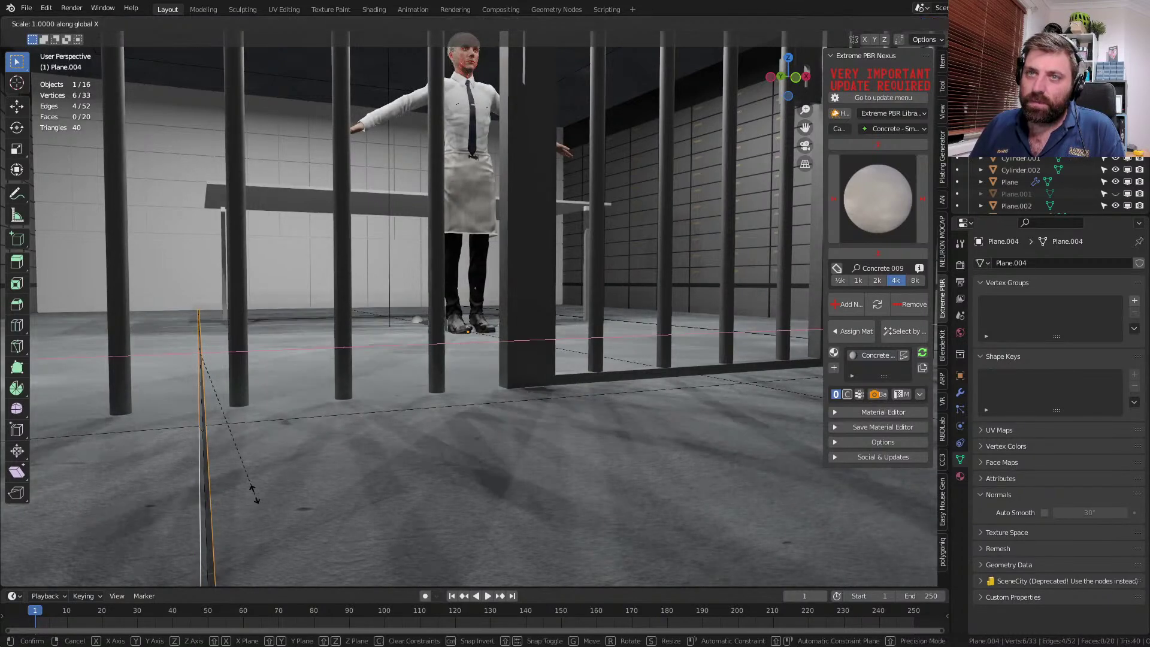
{"action": "left_click", "coordinate": [393, 502]}
{"action": "scroll", "coordinate": [539, 360], "scroll_direction": "down", "scroll_amount": 3}
{"action": "middle_click_drag", "start_coordinate": [539, 359], "coordinate": [557, 465]}
- Widen the groove right of the cell door by scaling its two border edges along X
{"action": "left_click", "coordinate": [484, 395], "text": "alt"}
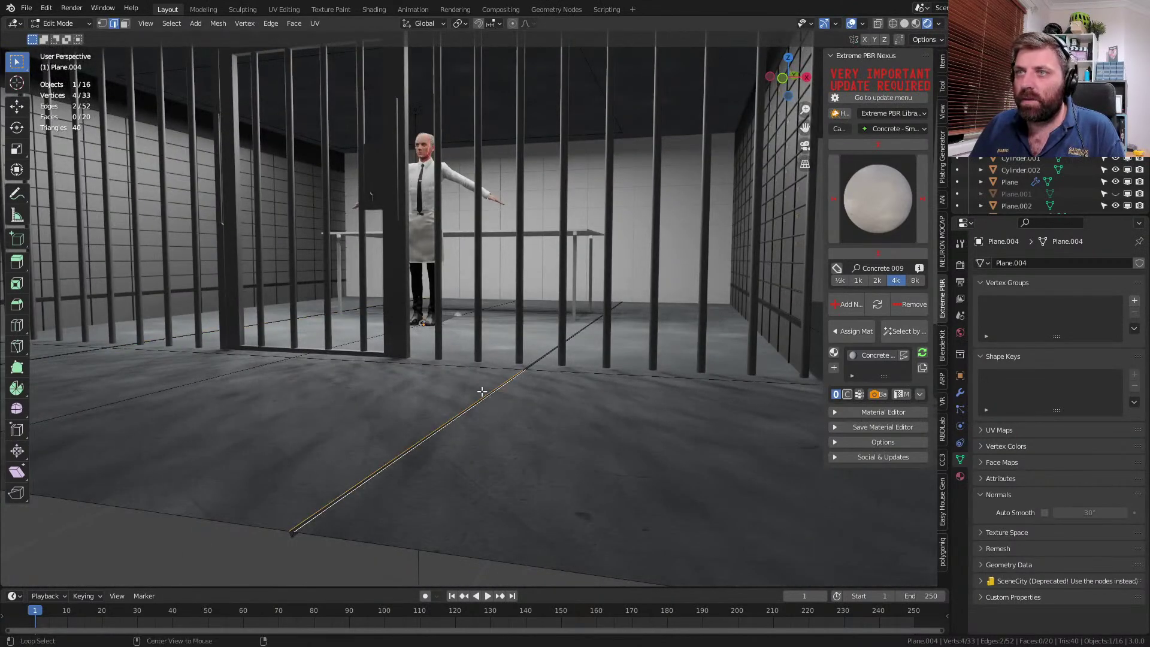
{"action": "key", "text": "ctrl+b"}
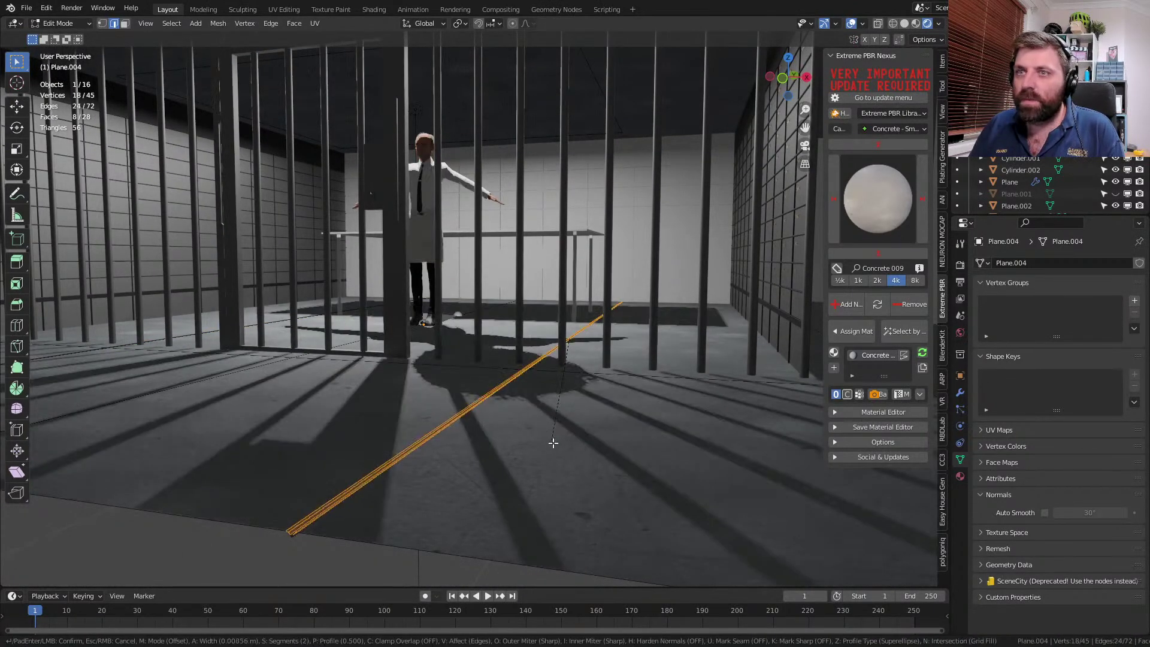
{"action": "key", "text": "Escape"}
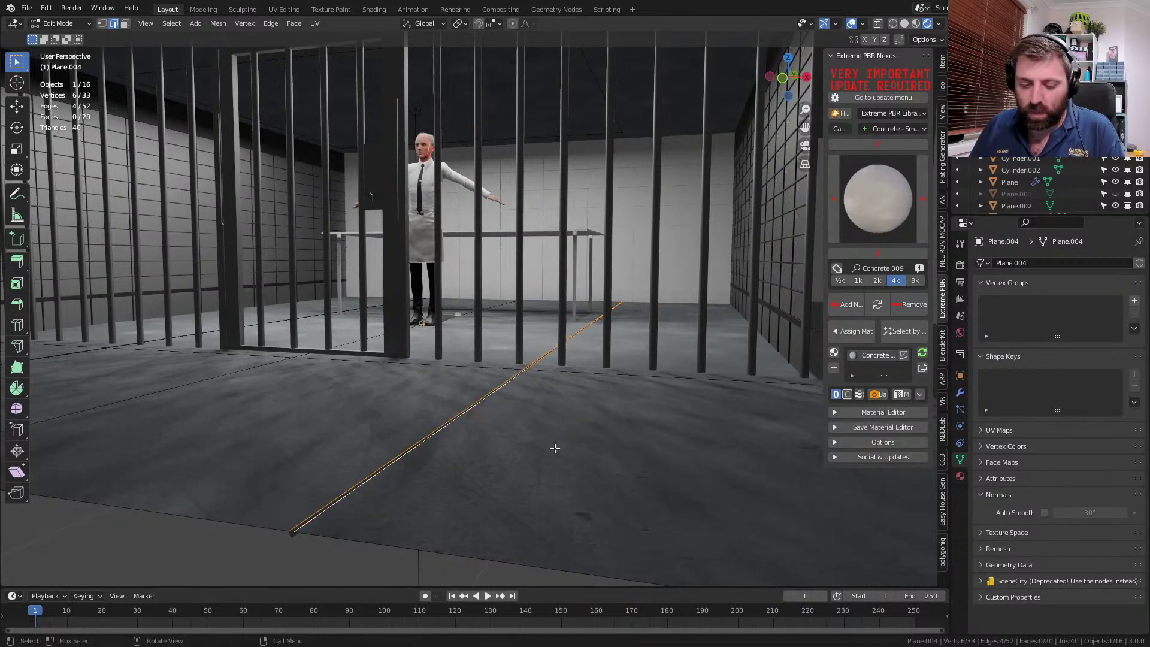
{"action": "key", "text": "s"}
{"action": "key", "text": "x"}
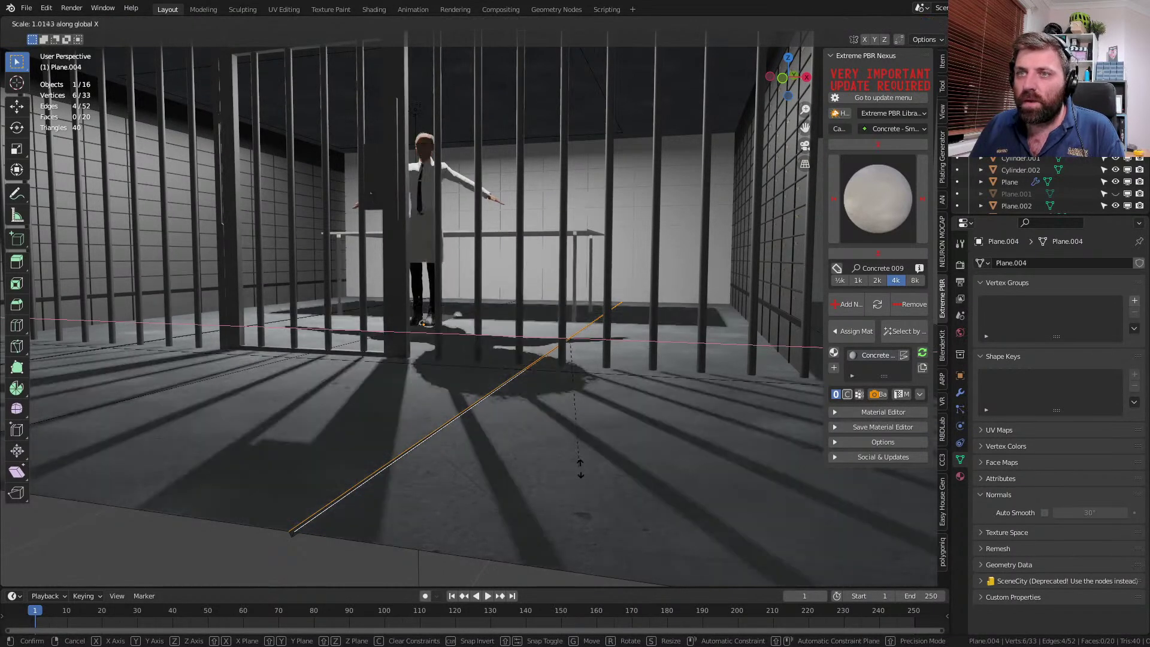
{"action": "left_click", "coordinate": [608, 561]}
{"action": "key", "text": "Tab"}
- Examine the grooved floor, the area light and the ceiling from in front of the cell
{"action": "scroll", "coordinate": [539, 557], "scroll_direction": "down", "scroll_amount": 3}
{"action": "left_click", "coordinate": [487, 538]}
{"action": "middle_click_drag", "start_coordinate": [487, 538], "coordinate": [511, 492]}
{"action": "left_click", "coordinate": [512, 492]}
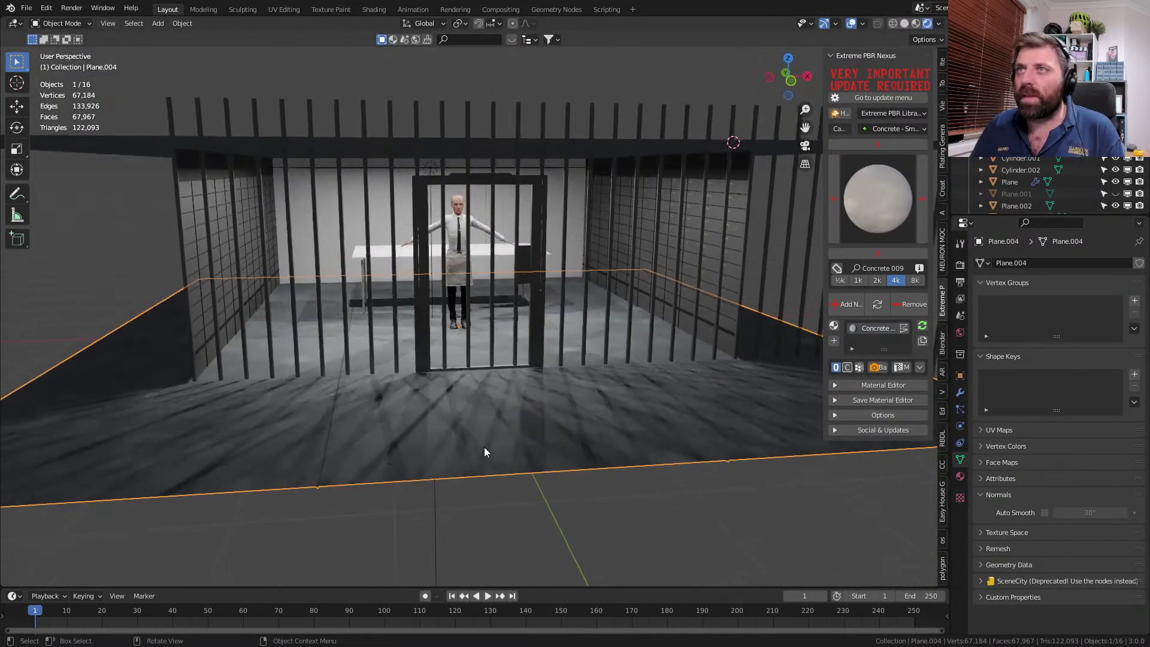
{"action": "middle_click_drag", "start_coordinate": [484, 430], "coordinate": [491, 333]}
{"action": "scroll", "coordinate": [520, 324], "scroll_direction": "up", "scroll_amount": 3}
{"action": "middle_click_drag", "start_coordinate": [336, 305], "coordinate": [340, 270]}
{"action": "left_click", "coordinate": [417, 136]}
{"action": "scroll", "coordinate": [428, 167], "scroll_direction": "down", "scroll_amount": 5}
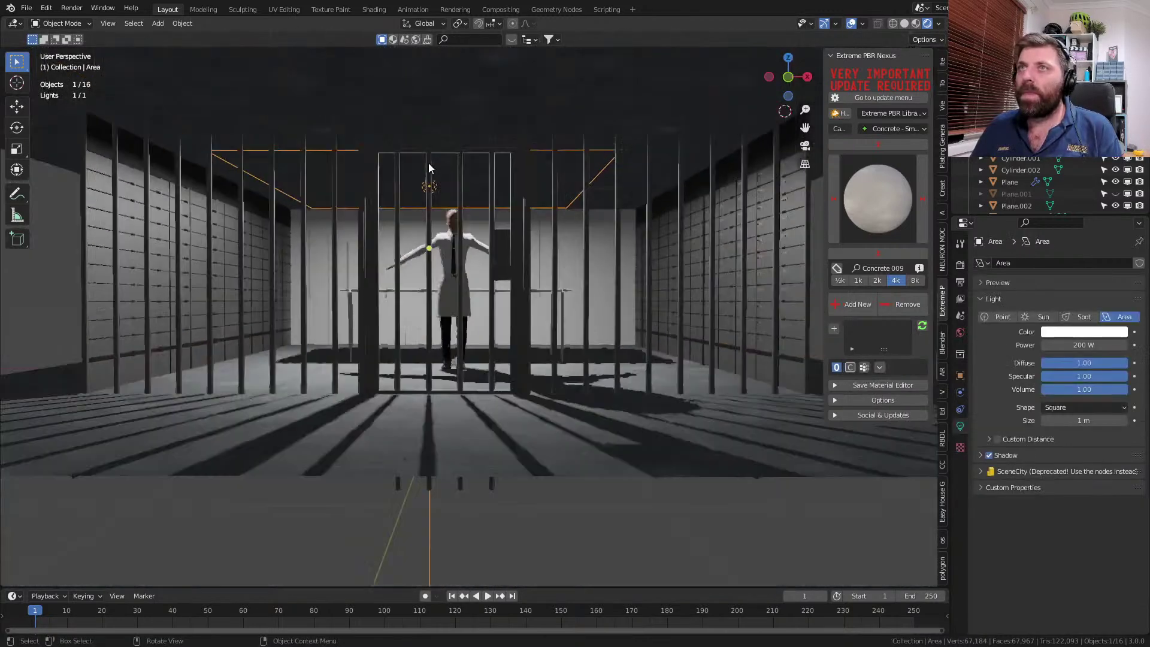
- Add a centred front-to-back loop cut to the ceiling slab and bevel it 1.85 m wide with two segments
{"action": "left_click", "coordinate": [588, 138]}
{"action": "middle_click_drag", "start_coordinate": [580, 181], "coordinate": [589, 183]}
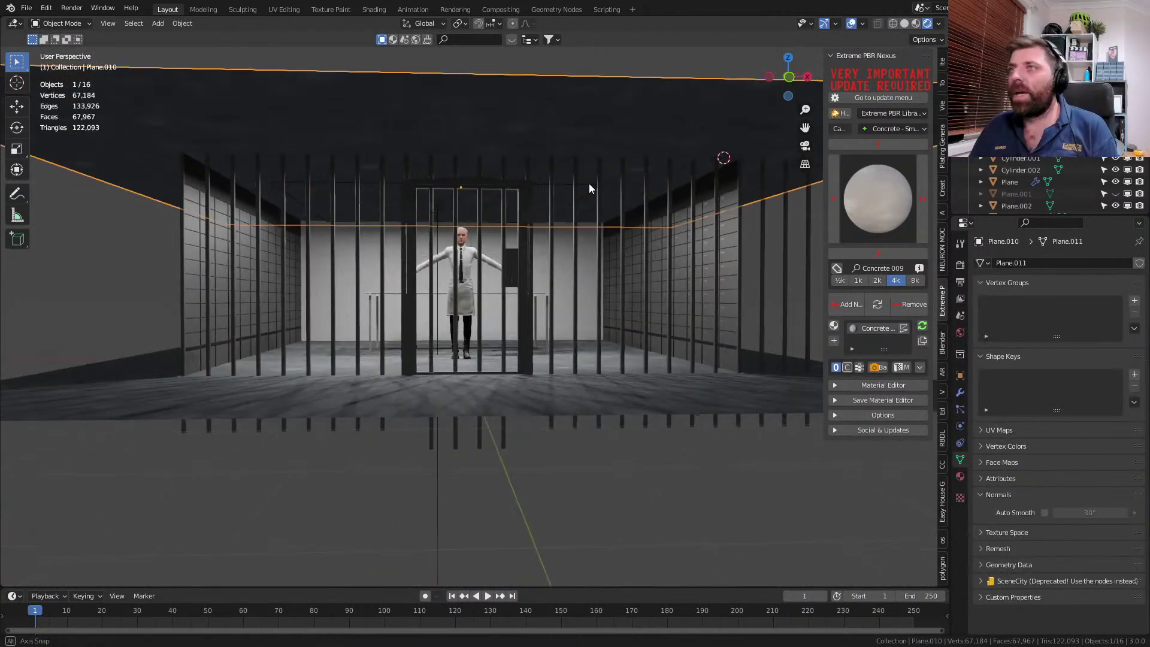
{"action": "middle_click_drag", "start_coordinate": [466, 183], "coordinate": [468, 190]}
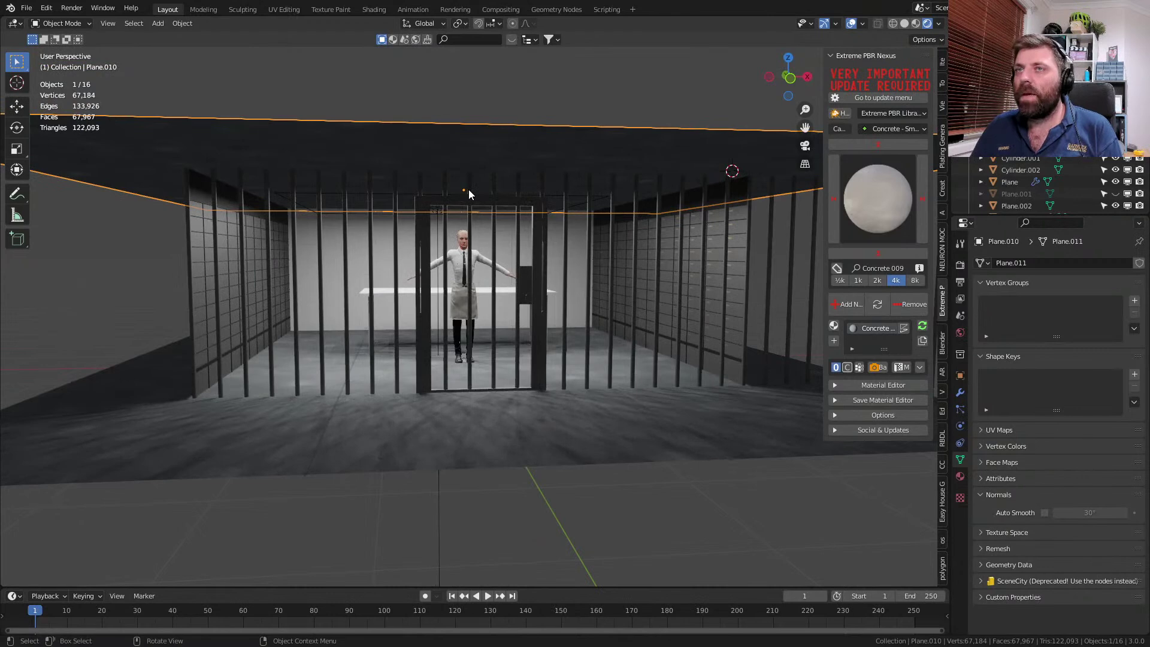
{"action": "key", "text": "Tab"}
{"action": "key", "text": "ctrl+r"}
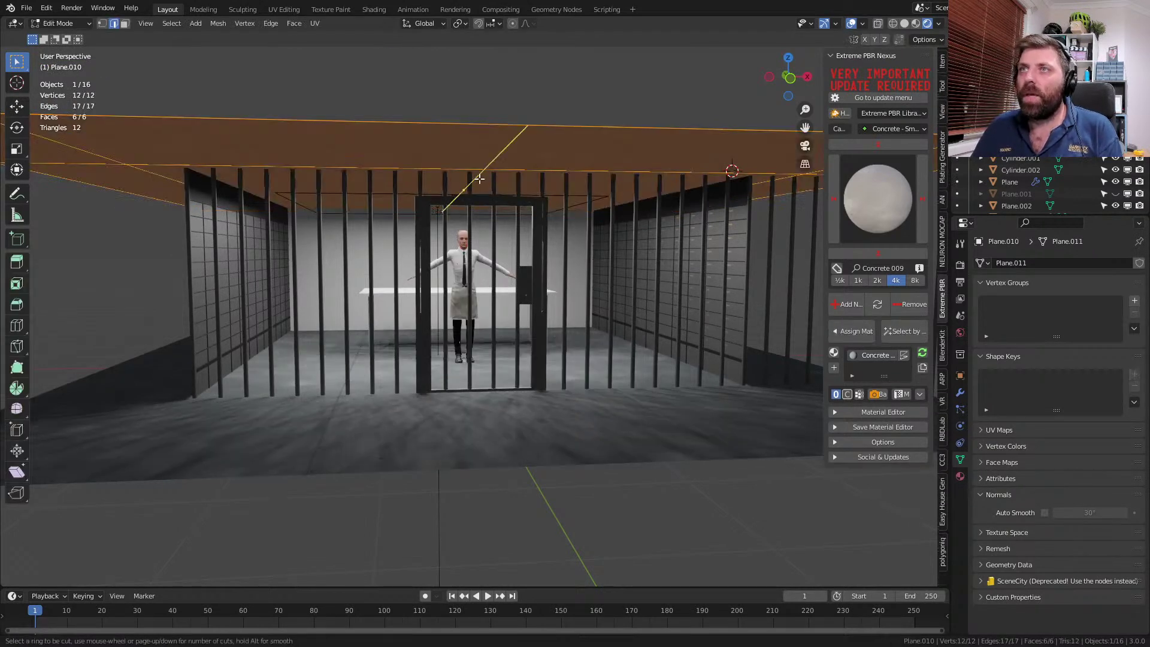
{"action": "left_click", "coordinate": [484, 179]}
{"action": "right_click", "coordinate": [484, 178]}
{"action": "key", "text": "ctrl+b"}
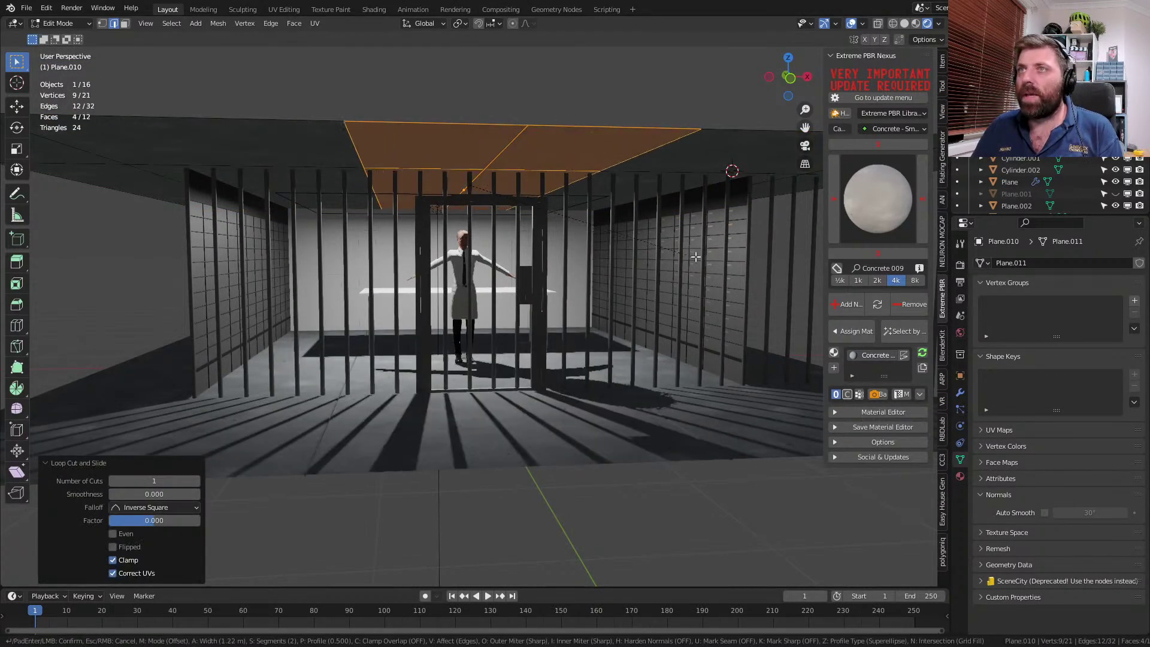
{"action": "left_click", "coordinate": [732, 264]}
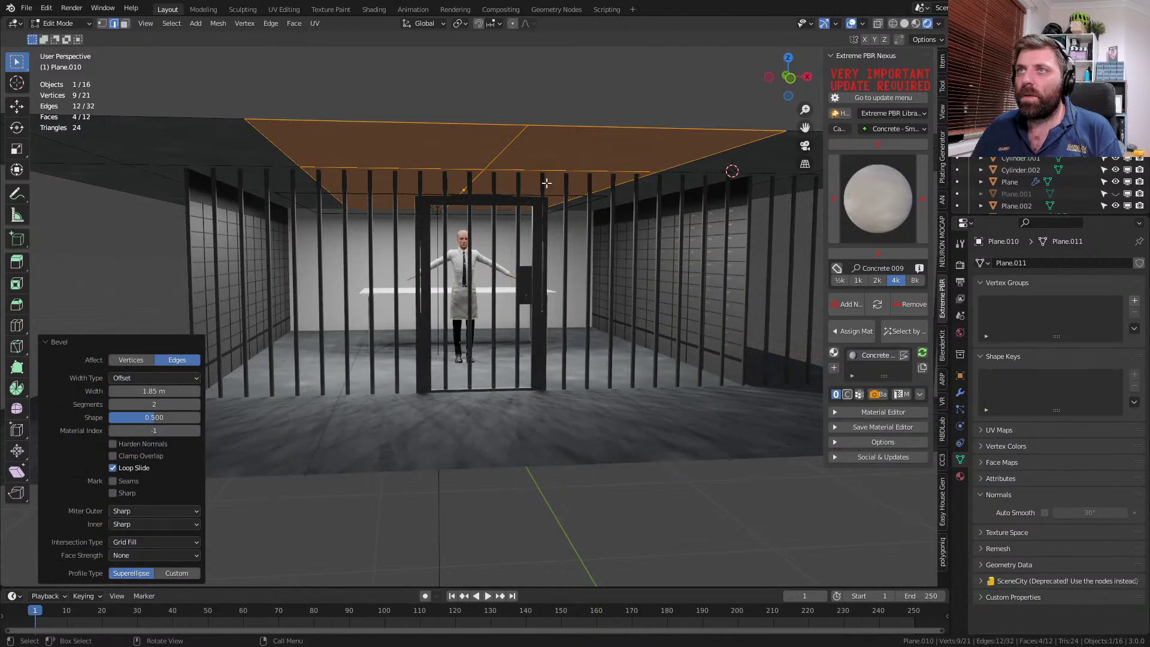
- Bevel the ceiling's centre loop 1.56 m wide with one segment and bevel both resulting edges 0.636 m wide to form two strips
{"action": "key", "text": "ctrl+b"}
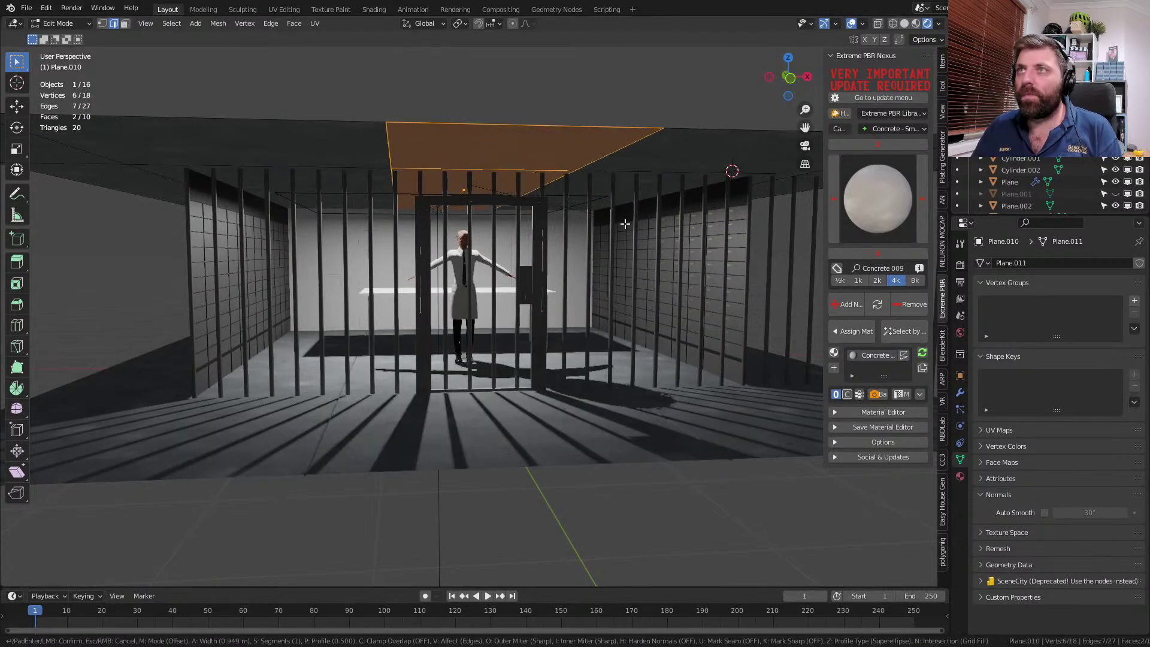
{"action": "left_click", "coordinate": [632, 243]}
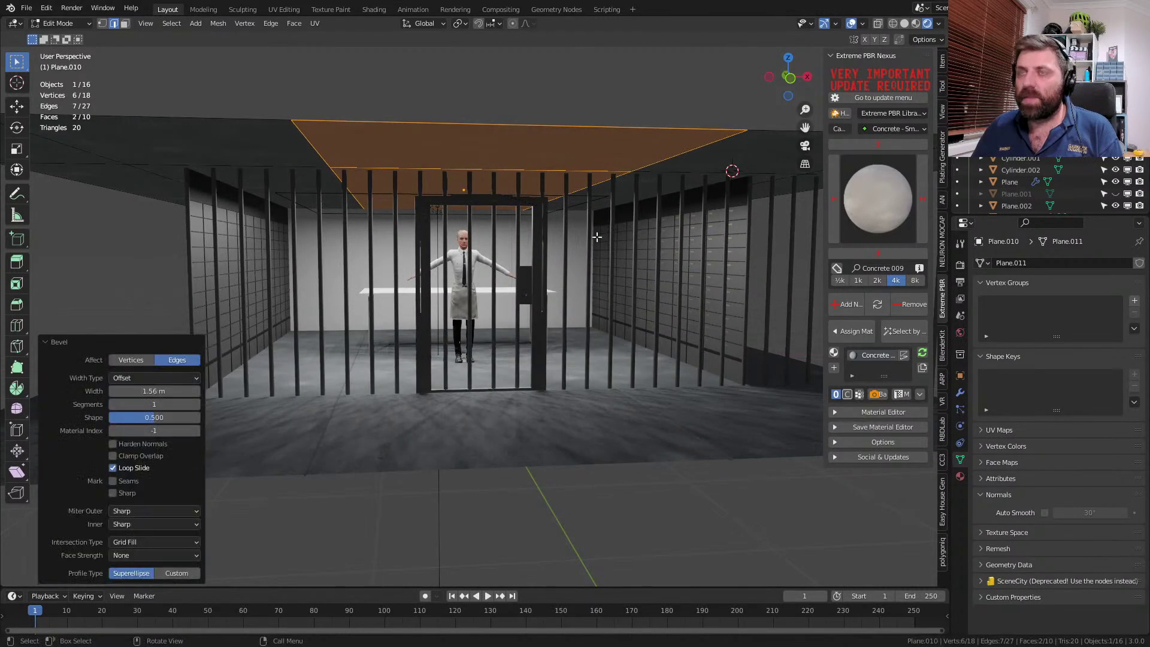
{"action": "left_click", "coordinate": [323, 141], "text": "alt"}
{"action": "left_click", "coordinate": [645, 169], "text": "alt+shift"}
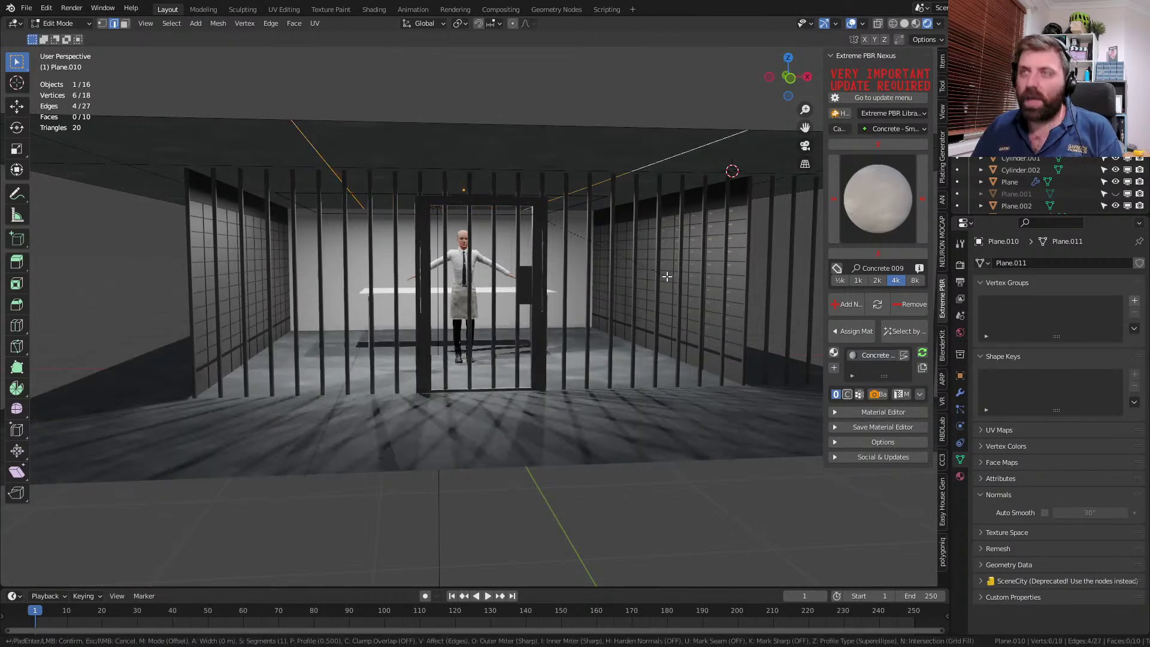
{"action": "key", "text": "ctrl+b"}
{"action": "left_click", "coordinate": [638, 247]}
- Bevel the border edges of the two ceiling strips by a small width
{"action": "middle_click_drag", "start_coordinate": [638, 247], "coordinate": [565, 205]}
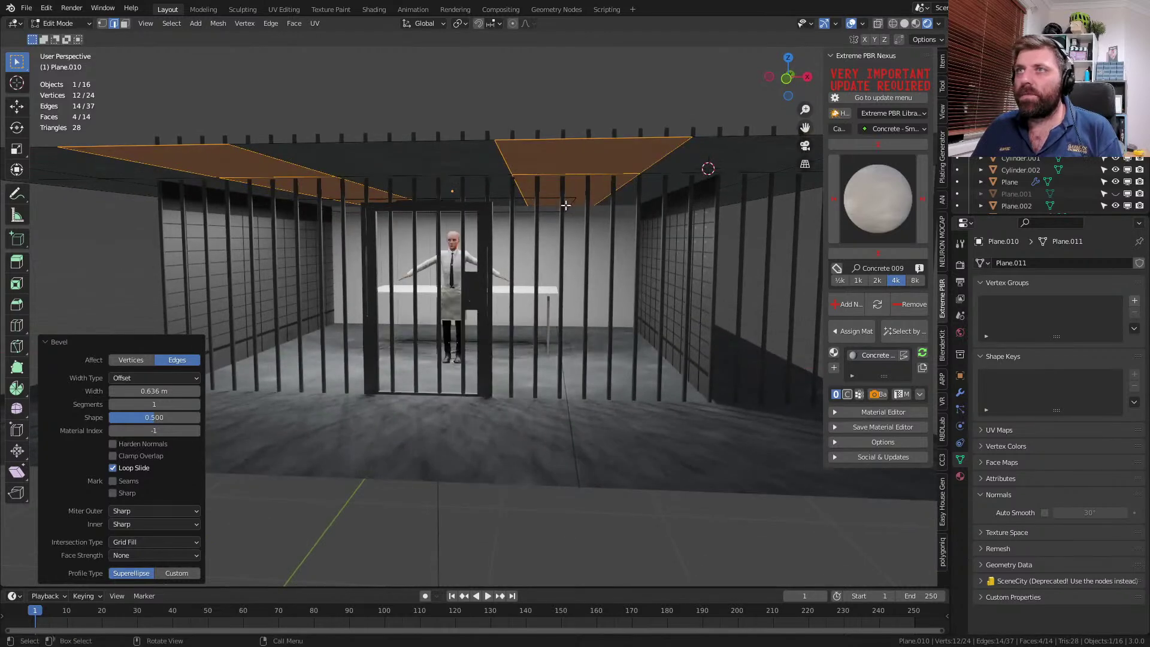
{"action": "left_click", "coordinate": [503, 164], "text": "alt"}
{"action": "left_click", "coordinate": [175, 166], "text": "alt+shift"}
{"action": "key", "text": "ctrl+b"}
{"action": "left_click", "coordinate": [487, 293]}
- Select the face loops of both ceiling strips and move them about 0.04 m down along Z
{"action": "key", "text": "3"}
{"action": "left_click", "coordinate": [295, 176], "text": "alt"}
{"action": "left_click", "coordinate": [619, 208], "text": "alt+shift"}
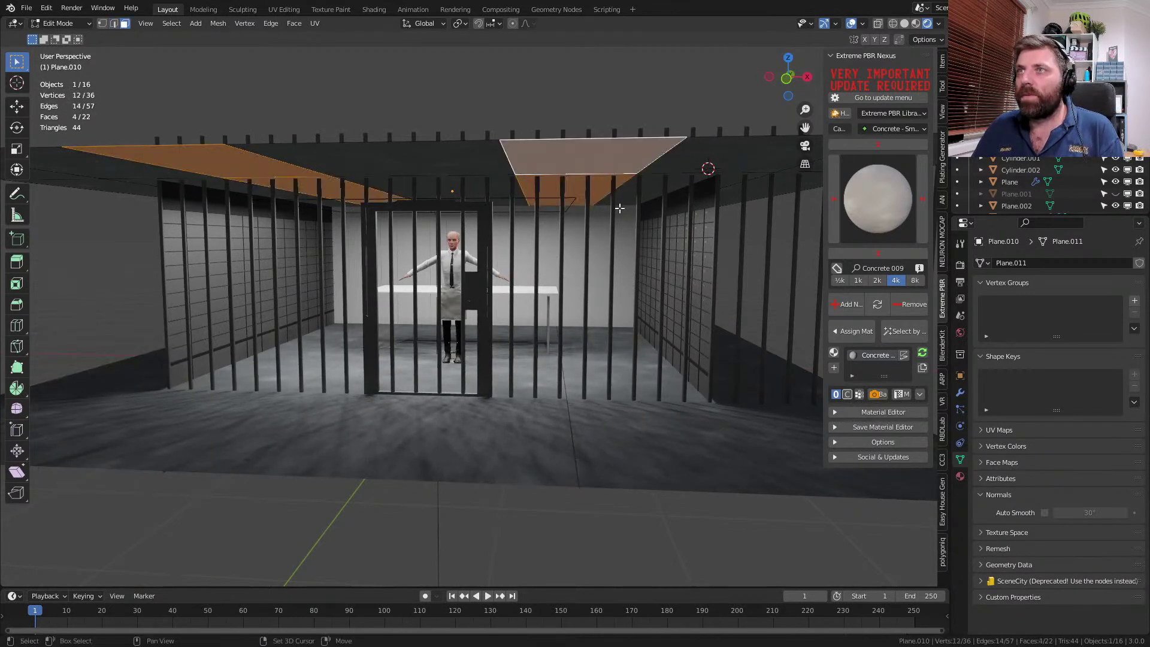
{"action": "key", "text": "g"}
{"action": "key", "text": "z"}
{"action": "left_click", "coordinate": [621, 239]}
- Leave Edit Mode, examine the ceiling strips and floor groove in solid shading, and return to rendered shading
{"action": "key", "text": "z"}
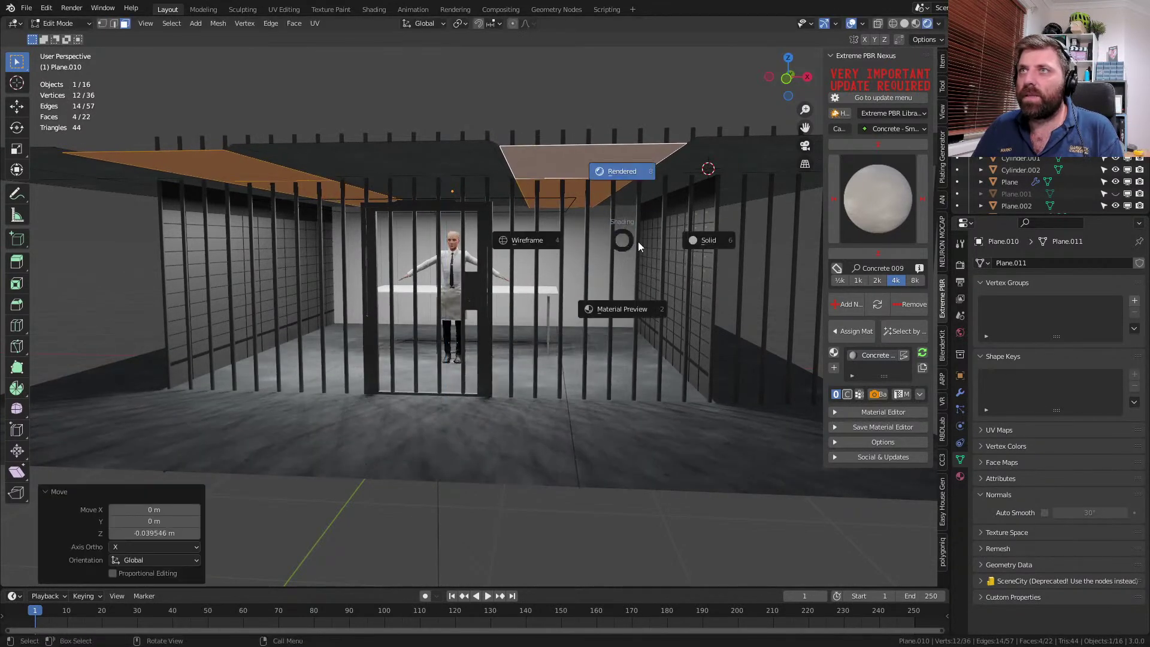
{"action": "left_click", "coordinate": [671, 243]}
{"action": "scroll", "coordinate": [601, 316], "scroll_direction": "down", "scroll_amount": 2}
{"action": "key", "text": "Tab"}
{"action": "left_click", "coordinate": [469, 461]}
{"action": "key", "text": "z"}
{"action": "mouse_move", "coordinate": [469, 460]}
{"action": "middle_mouse_down"}
{"action": "mouse_move", "coordinate": [573, 437]}
{"action": "mouse_move", "coordinate": [528, 425]}
{"action": "middle_mouse_up"}
{"action": "left_click", "coordinate": [553, 447]}
{"action": "scroll", "coordinate": [573, 437], "scroll_direction": "up", "scroll_amount": 4}
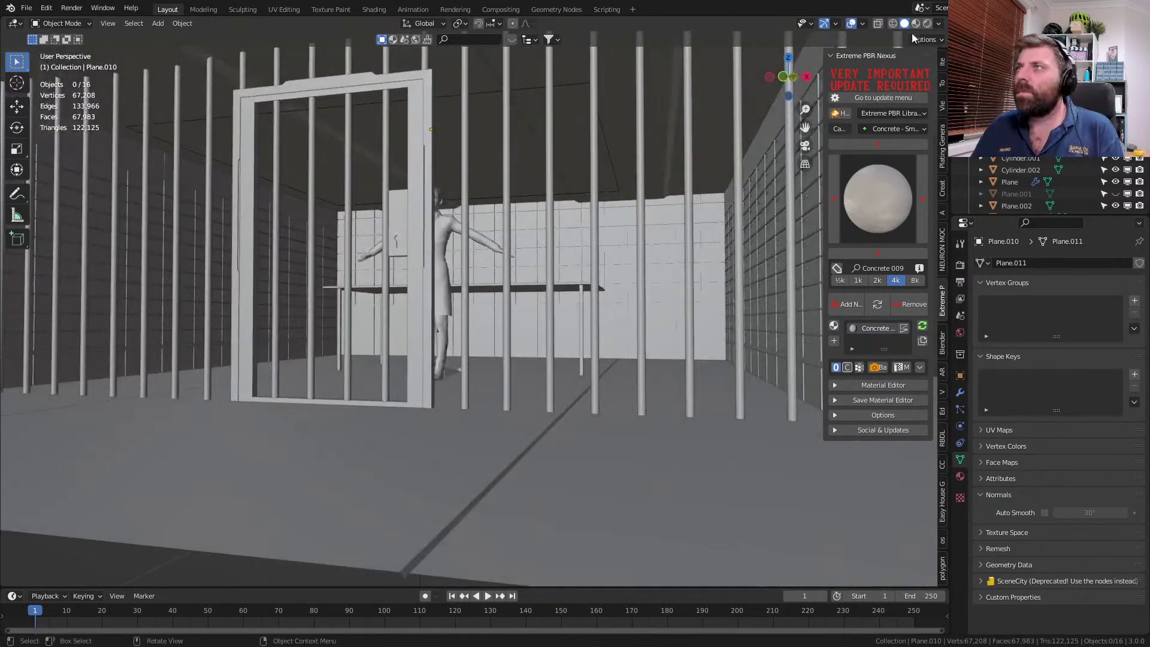
{"action": "left_click", "coordinate": [927, 24]}
{"action": "scroll", "coordinate": [512, 273], "scroll_direction": "down", "scroll_amount": 5}
{"action": "middle_click_drag", "start_coordinate": [508, 268], "coordinate": [529, 271]}
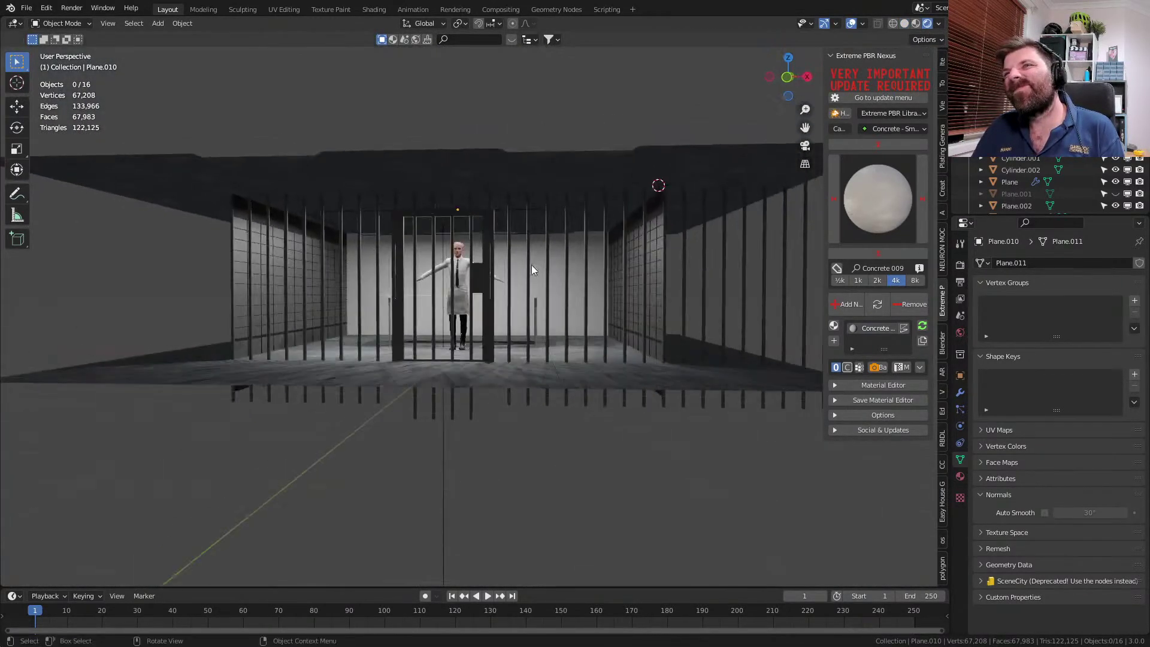
- Duplicate the area light about 0.41 m lower along Z and rotate the copy 180° about X to face the ceiling
{"action": "left_click", "coordinate": [526, 185]}
{"action": "middle_click_drag", "start_coordinate": [526, 186], "coordinate": [500, 229]}
{"action": "scroll", "coordinate": [487, 239], "scroll_direction": "up", "scroll_amount": 2}
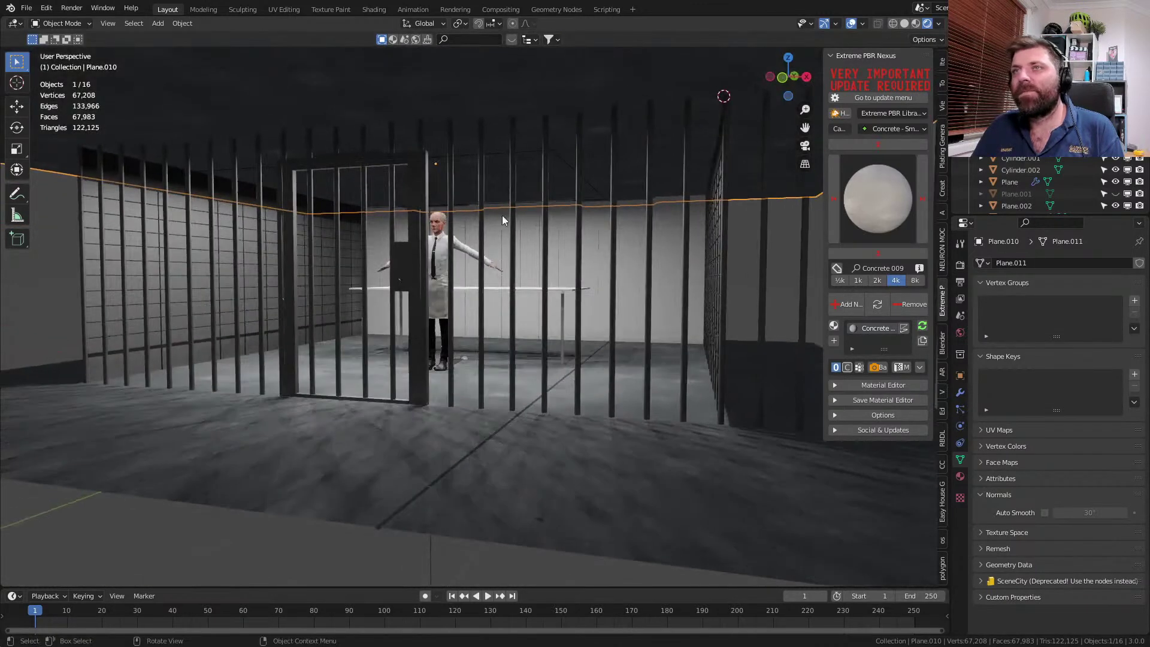
{"action": "left_click", "coordinate": [502, 153]}
{"action": "key", "text": "shift+d"}
{"action": "key", "text": "z"}
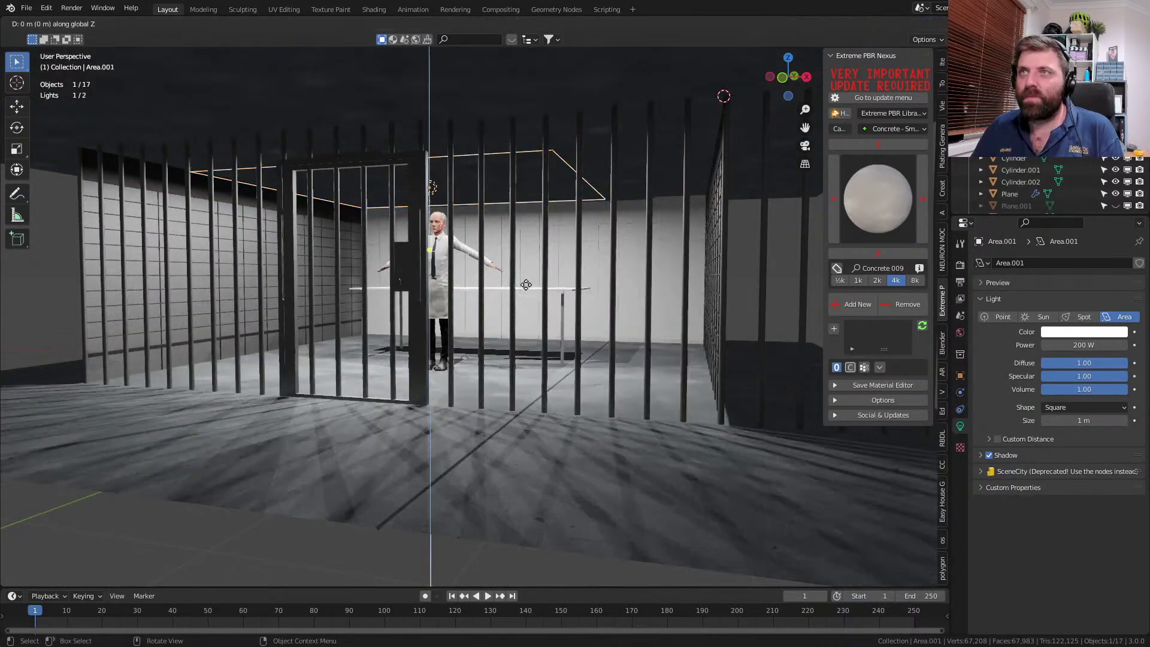
{"action": "left_click", "coordinate": [527, 310]}
{"action": "type", "text": "rx"}
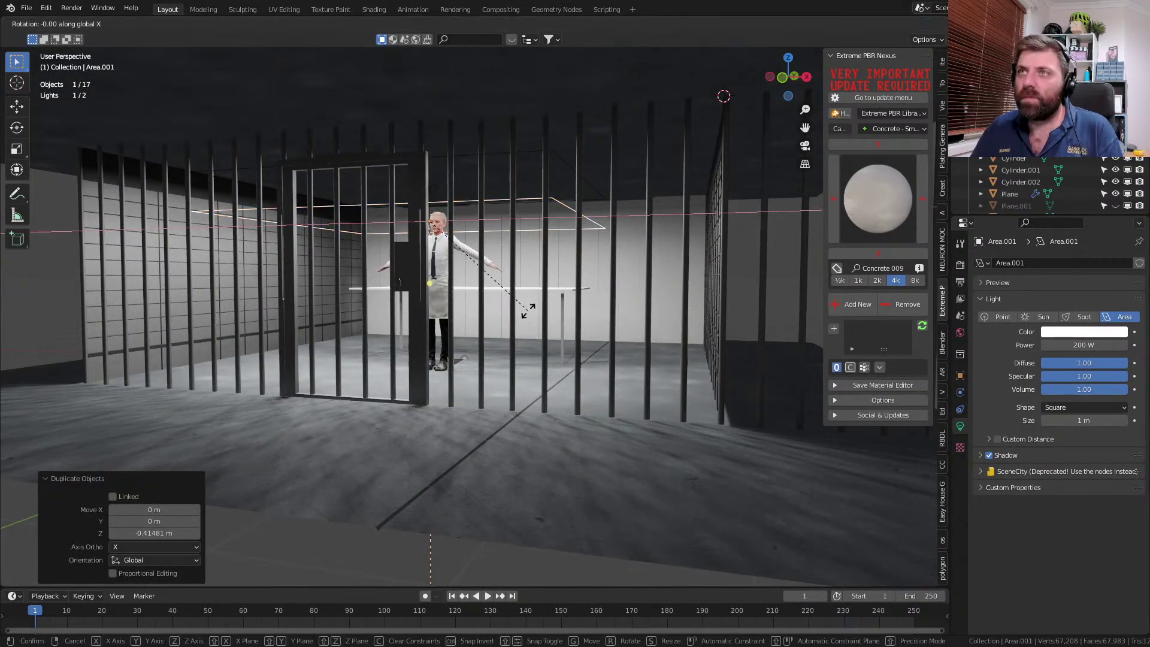
{"action": "type", "text": "180"}
{"action": "key", "text": "Return"}
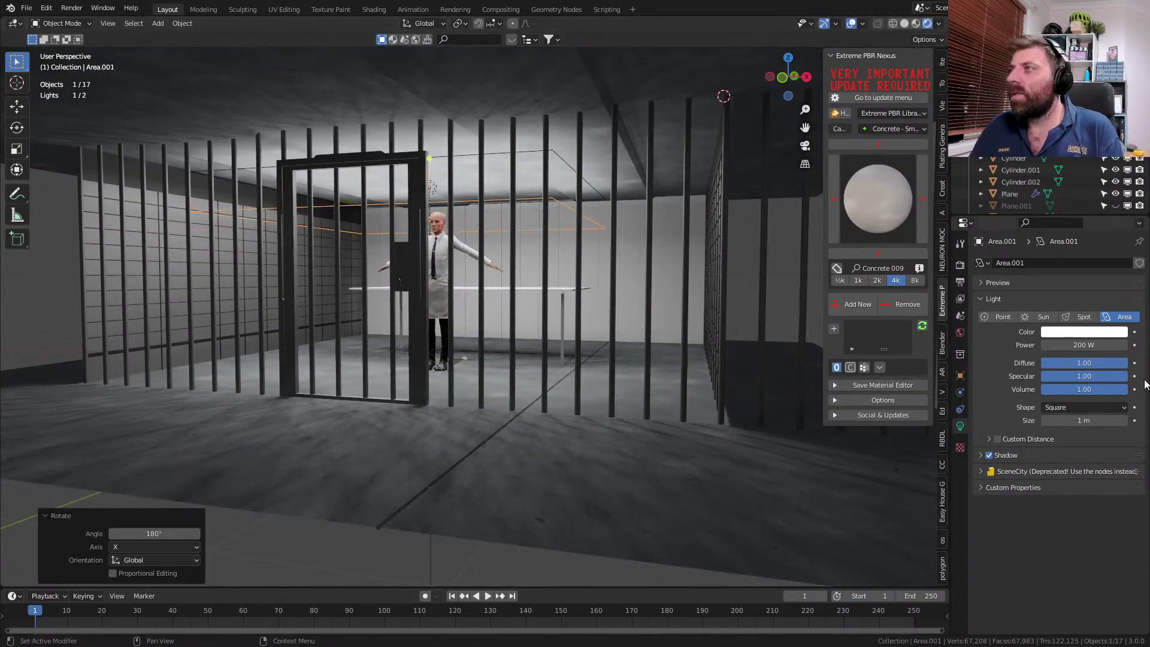
- Scale the upward-facing area light up by about 3.09 and set its power to 50 W
{"action": "key", "text": "s"}
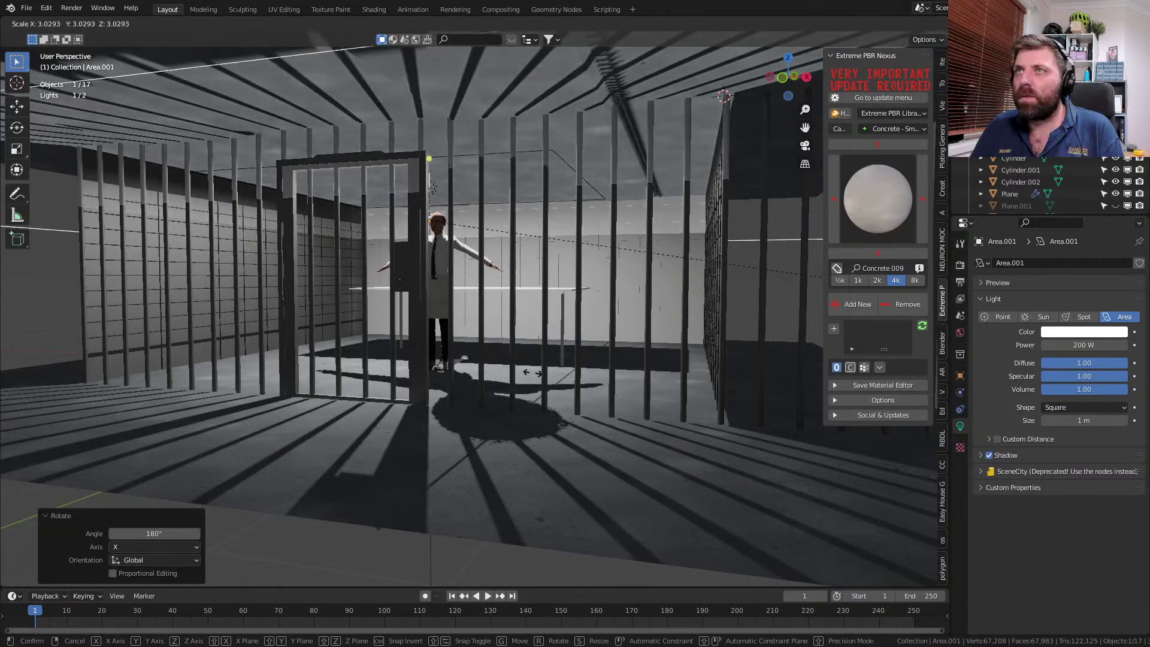
{"action": "key", "text": "Return"}
{"action": "left_click", "coordinate": [1090, 345]}
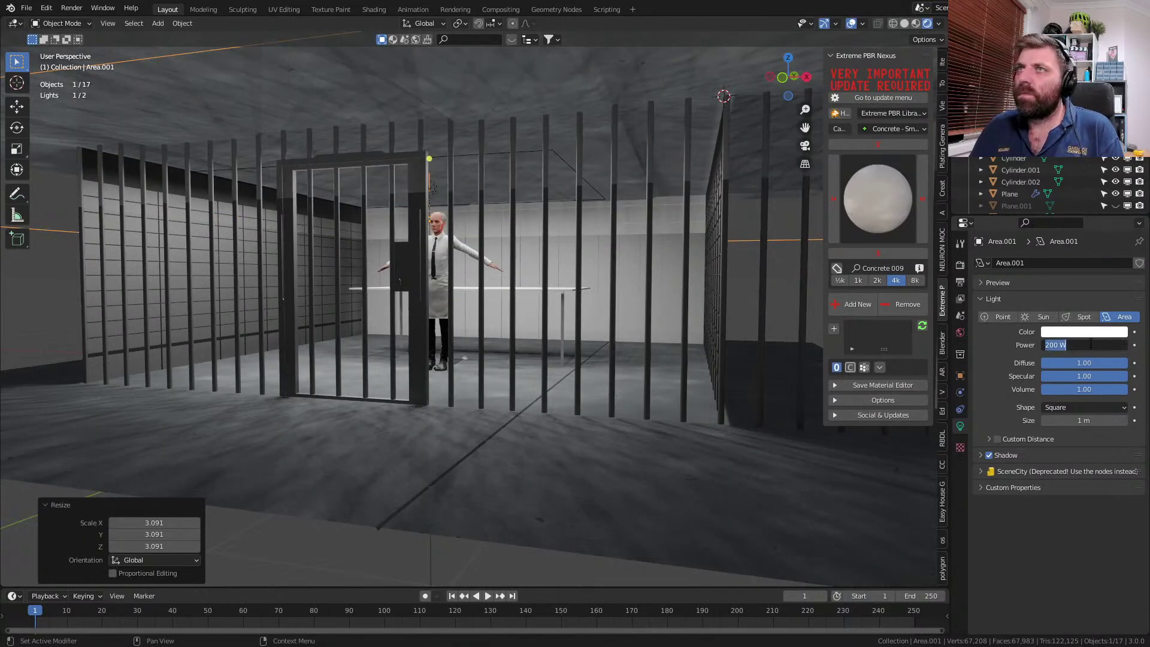
{"action": "type", "text": "50"}
{"action": "key", "text": "Return"}
- Readjust the upward-facing area light's scale and move it along Y, leaving nothing selected
{"action": "key", "text": "s"}
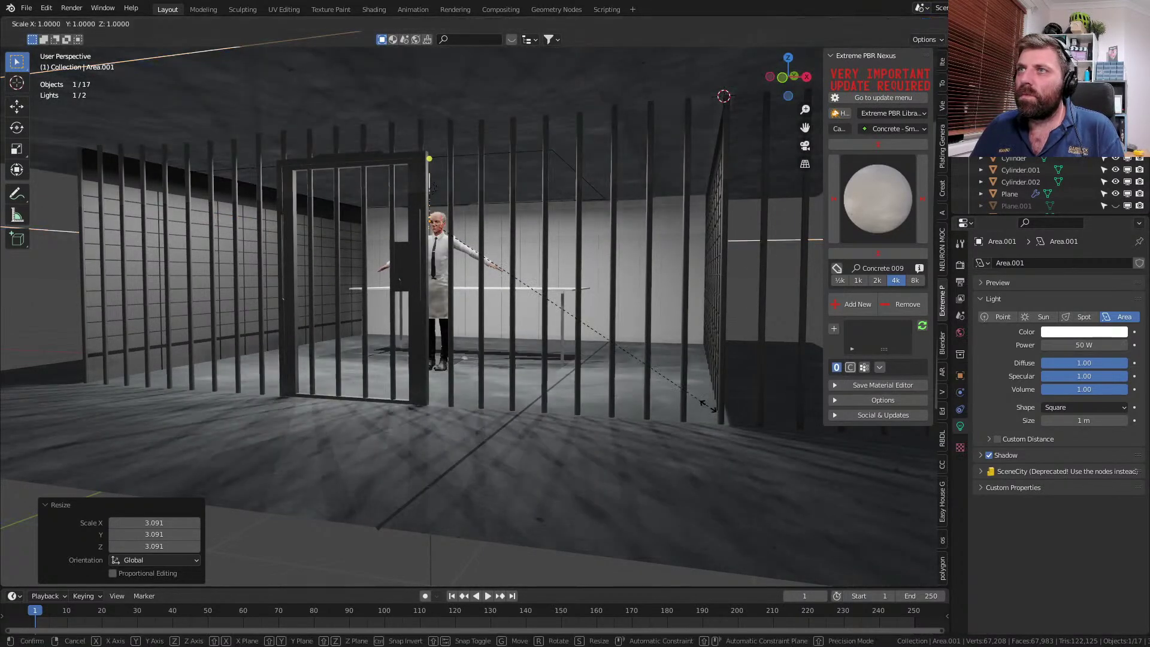
{"action": "left_click", "coordinate": [580, 340]}
{"action": "middle_click_drag", "start_coordinate": [578, 341], "coordinate": [730, 529]}
{"action": "key", "text": "s"}
{"action": "left_click", "coordinate": [540, 340]}
{"action": "key", "text": "g"}
{"action": "key", "text": "y"}
{"action": "left_click", "coordinate": [580, 353]}
{"action": "key", "text": "s"}
{"action": "left_click", "coordinate": [711, 357]}
{"action": "left_click", "coordinate": [454, 395]}
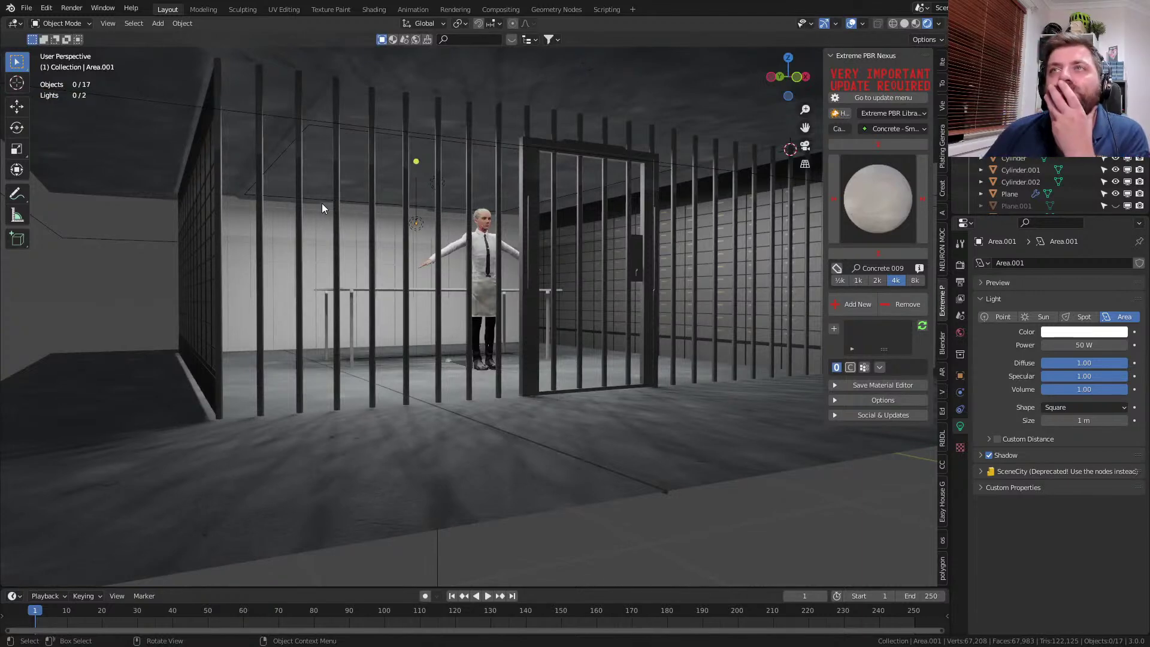
- Select the ceiling slab, view its material nodes in the Shading workspace, and return to the Layout workspace
{"action": "left_click", "coordinate": [445, 96]}
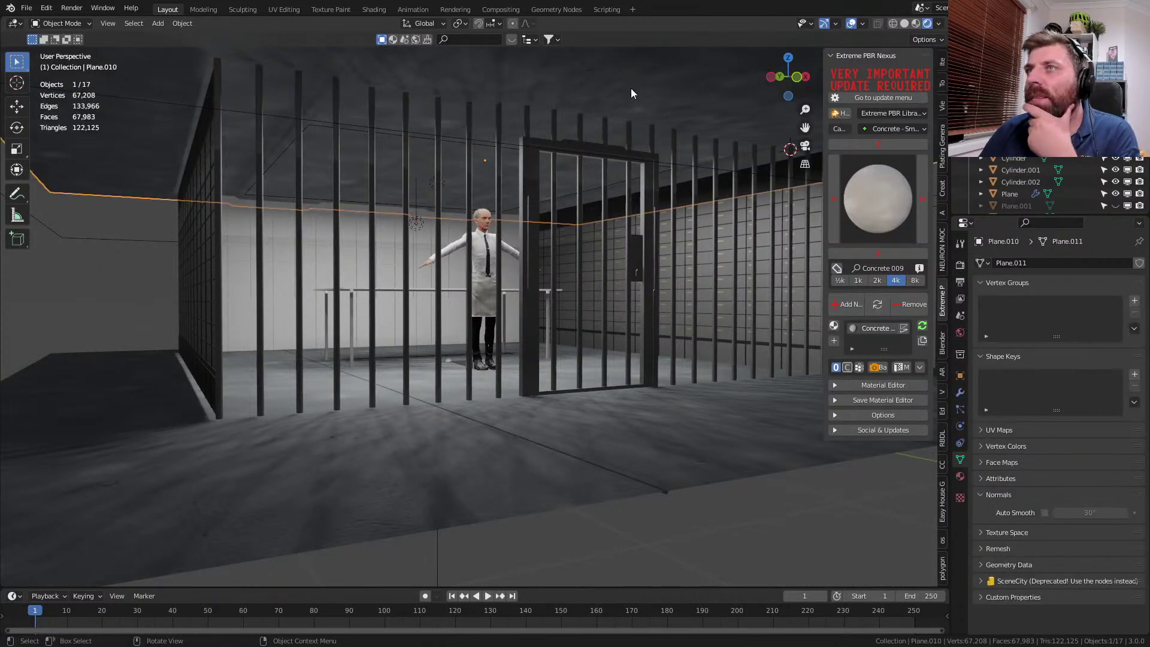
{"action": "middle_click_drag", "start_coordinate": [513, 267], "coordinate": [513, 291]}
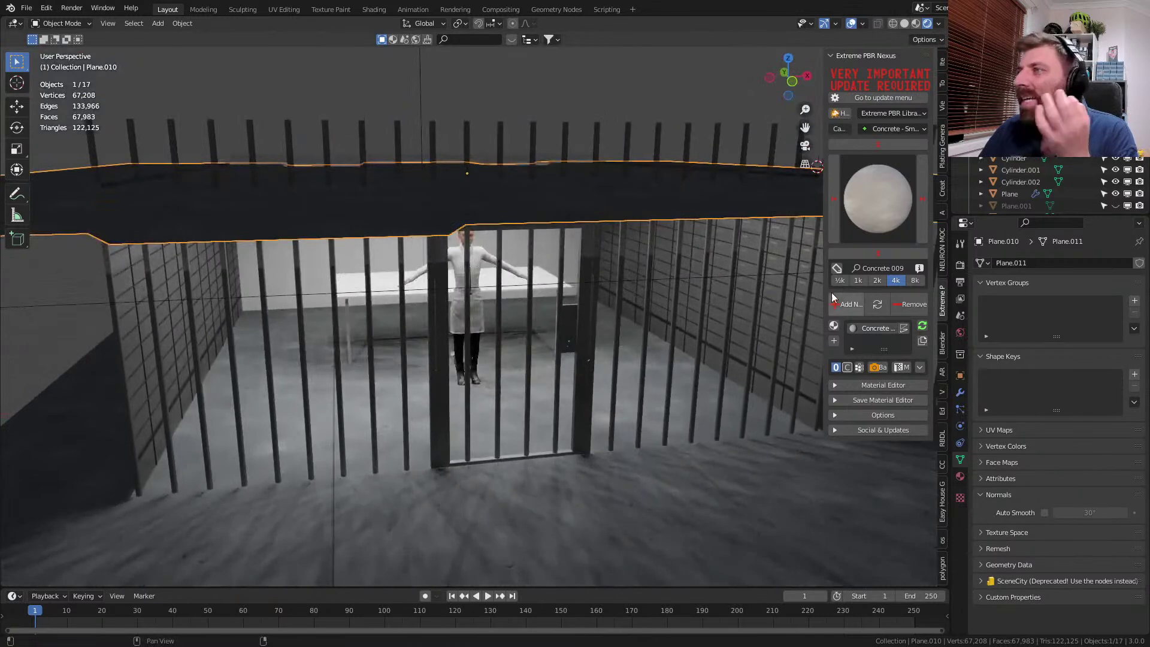
{"action": "left_click", "coordinate": [374, 9]}
{"action": "middle_click_drag", "start_coordinate": [659, 515], "coordinate": [478, 417]}
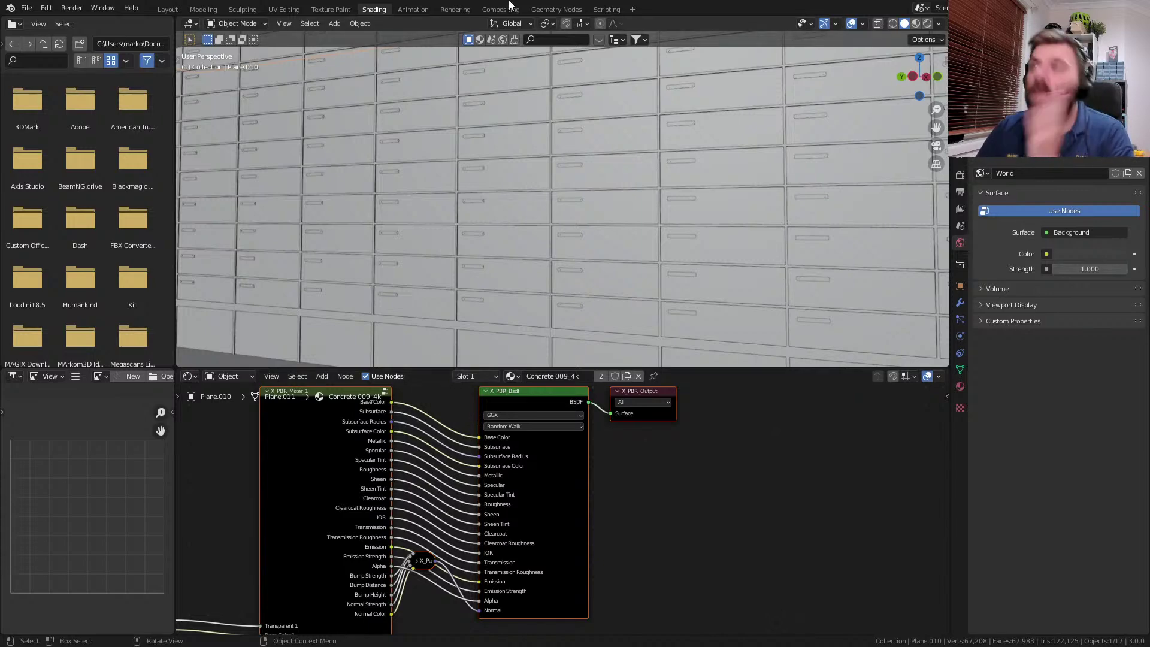
{"action": "left_click", "coordinate": [167, 9]}
{"action": "middle_click_drag", "start_coordinate": [607, 257], "coordinate": [625, 236]}
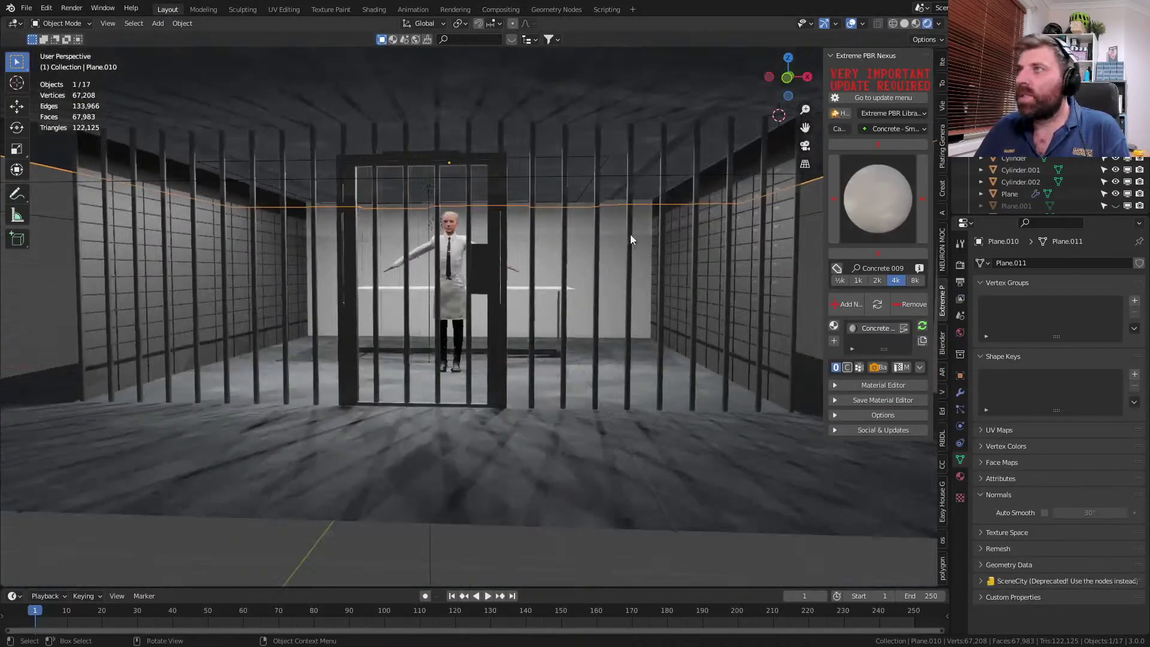
- Replace the ceiling slab's current material with Concrete 014 at 4k resolution
{"action": "left_click", "coordinate": [900, 126]}
{"action": "left_click", "coordinate": [900, 126]}
{"action": "left_click", "coordinate": [898, 180]}
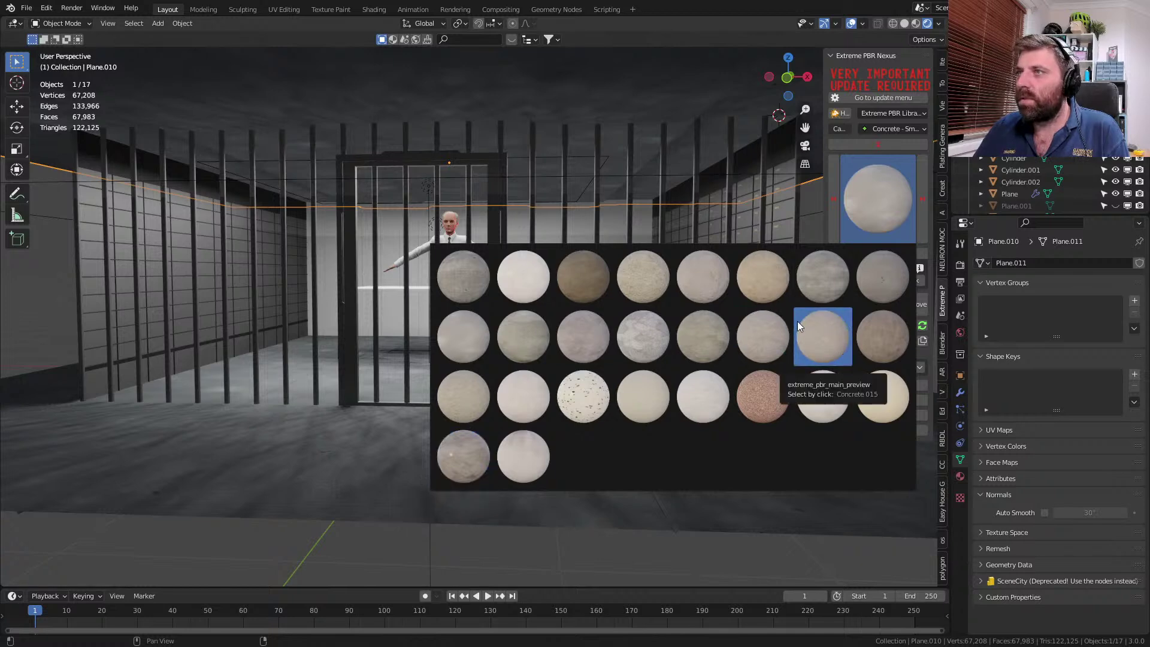
{"action": "left_click", "coordinate": [772, 331]}
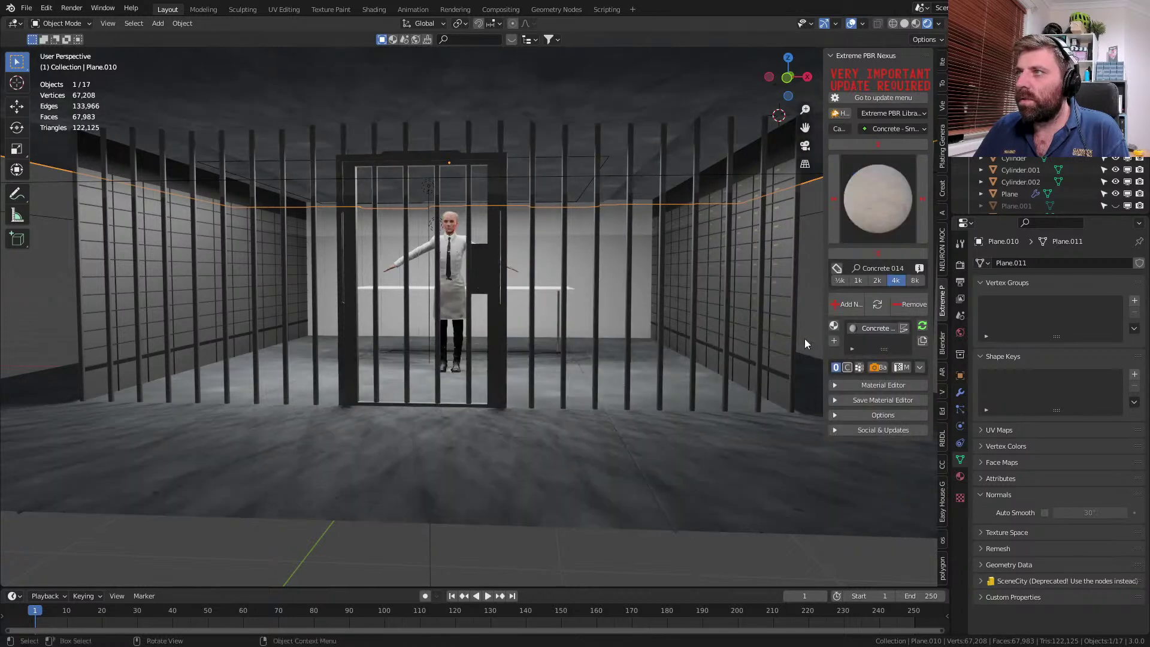
{"action": "left_click", "coordinate": [904, 305]}
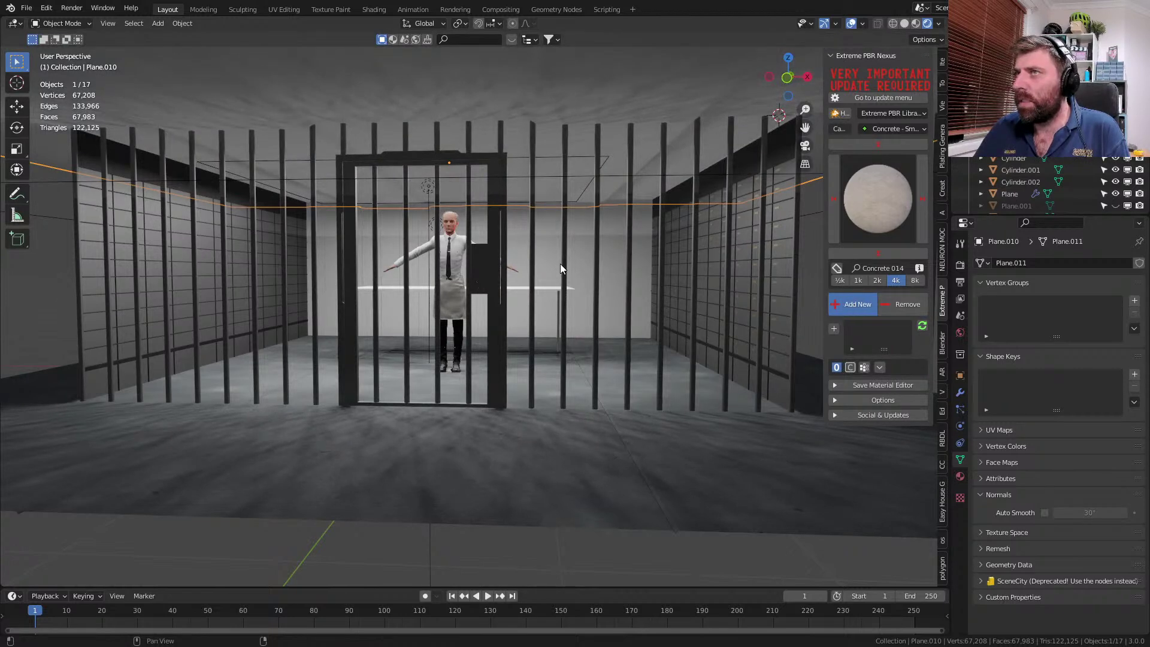
- Examine the concrete texture on the ceiling from below and from in front of the cell
{"action": "middle_click_drag", "start_coordinate": [825, 224], "coordinate": [532, 365]}
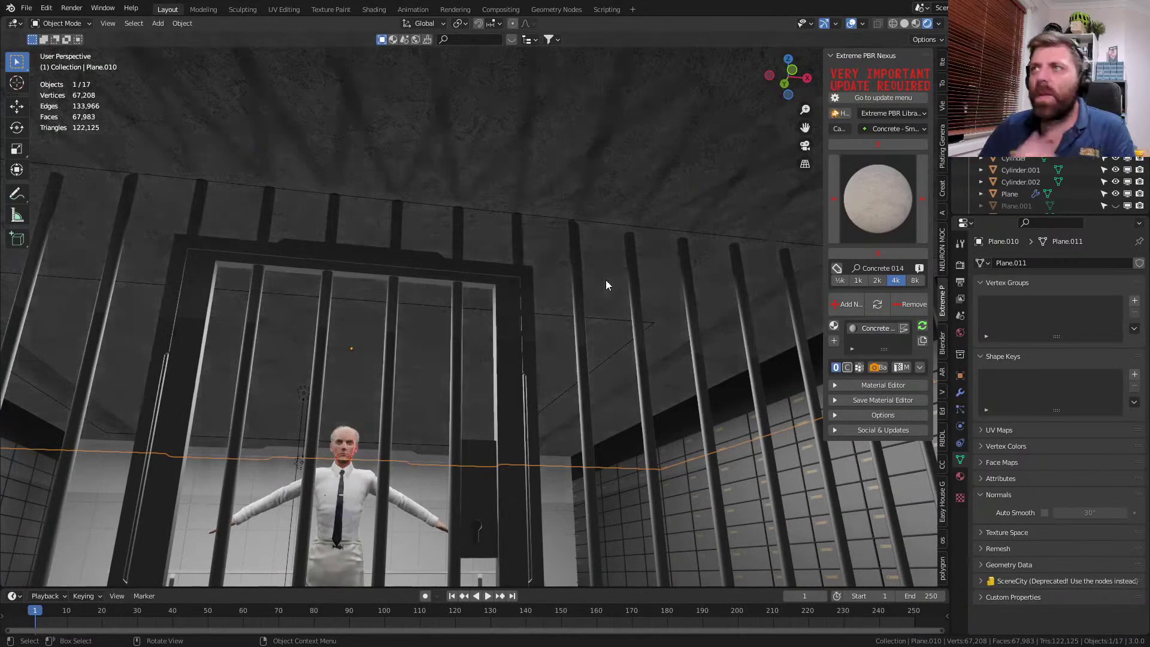
{"action": "scroll", "coordinate": [606, 279], "scroll_direction": "down", "scroll_amount": 5}
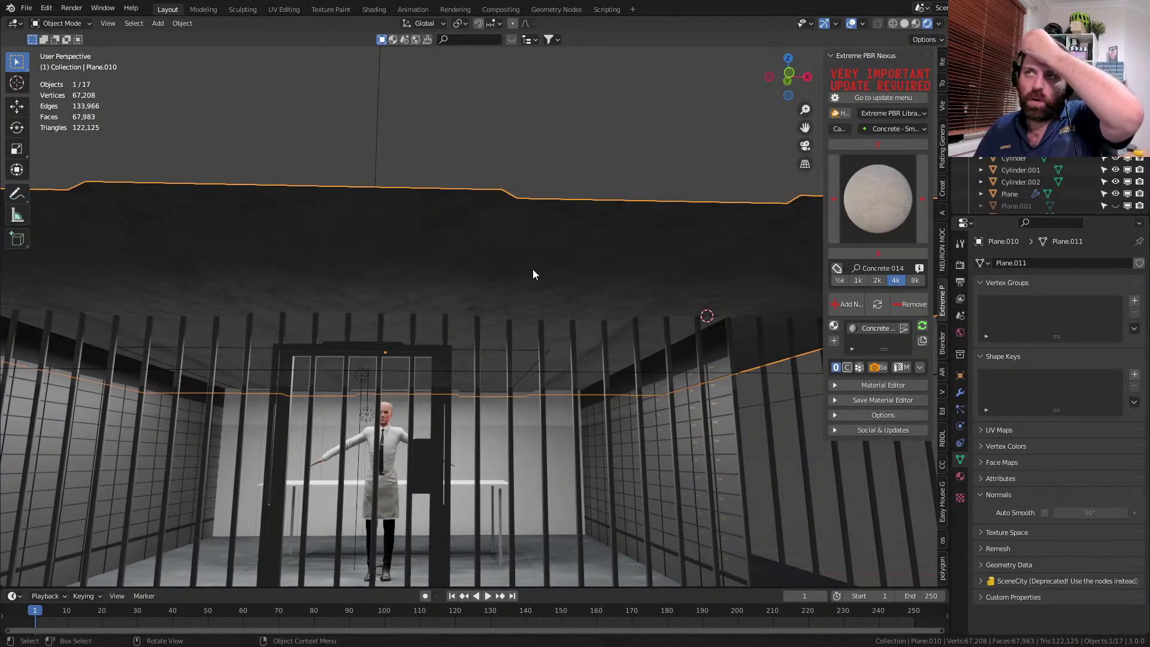
{"action": "scroll", "coordinate": [533, 270], "scroll_direction": "down", "scroll_amount": 6}
{"action": "scroll", "coordinate": [516, 361], "scroll_direction": "up", "scroll_amount": 4}
{"action": "scroll", "coordinate": [516, 359], "scroll_direction": "up", "scroll_amount": 2}
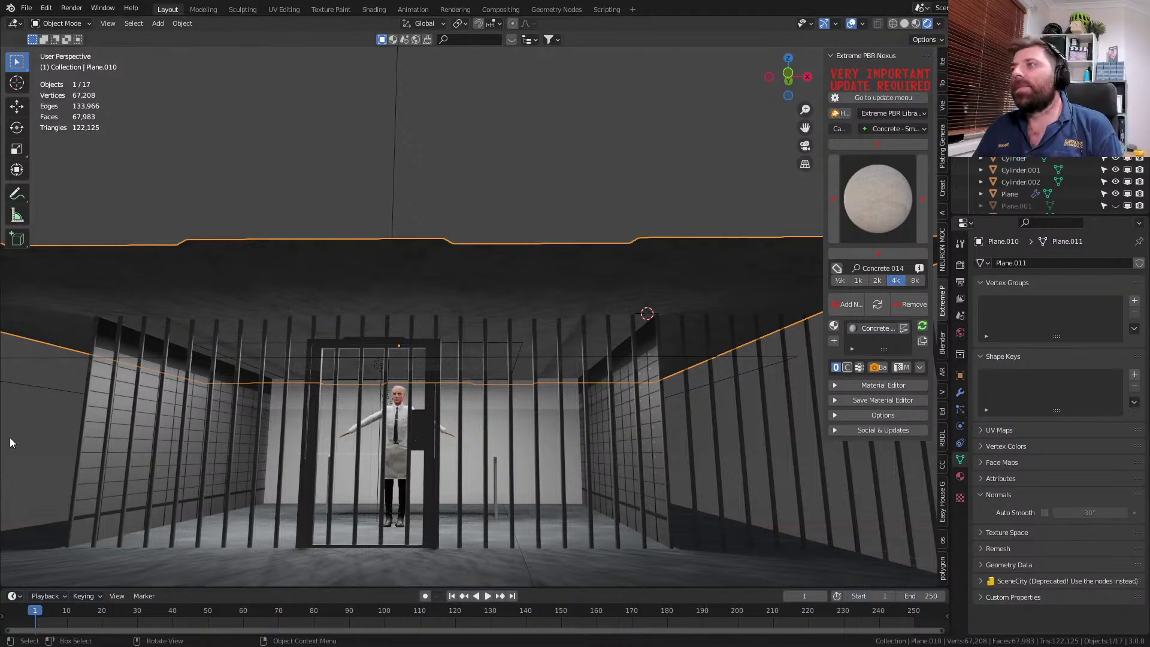
{"action": "scroll", "coordinate": [566, 318], "scroll_direction": "up", "scroll_amount": 5}
{"action": "middle_click_drag", "start_coordinate": [556, 331], "coordinate": [536, 290], "text": "shift"}
- Open the ceiling material's settings and lower the specular value below Metallic to 0.000
{"action": "left_click", "coordinate": [836, 385]}
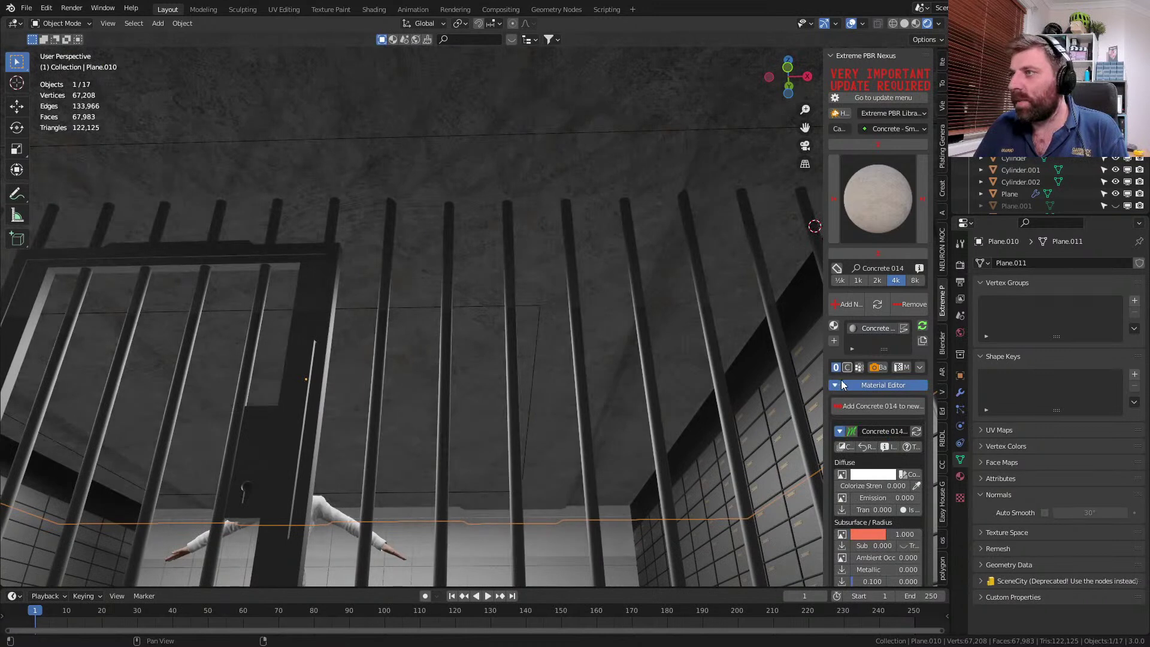
{"action": "scroll", "coordinate": [861, 384], "scroll_direction": "down", "scroll_amount": 2}
{"action": "scroll", "coordinate": [862, 395], "scroll_direction": "down", "scroll_amount": 1}
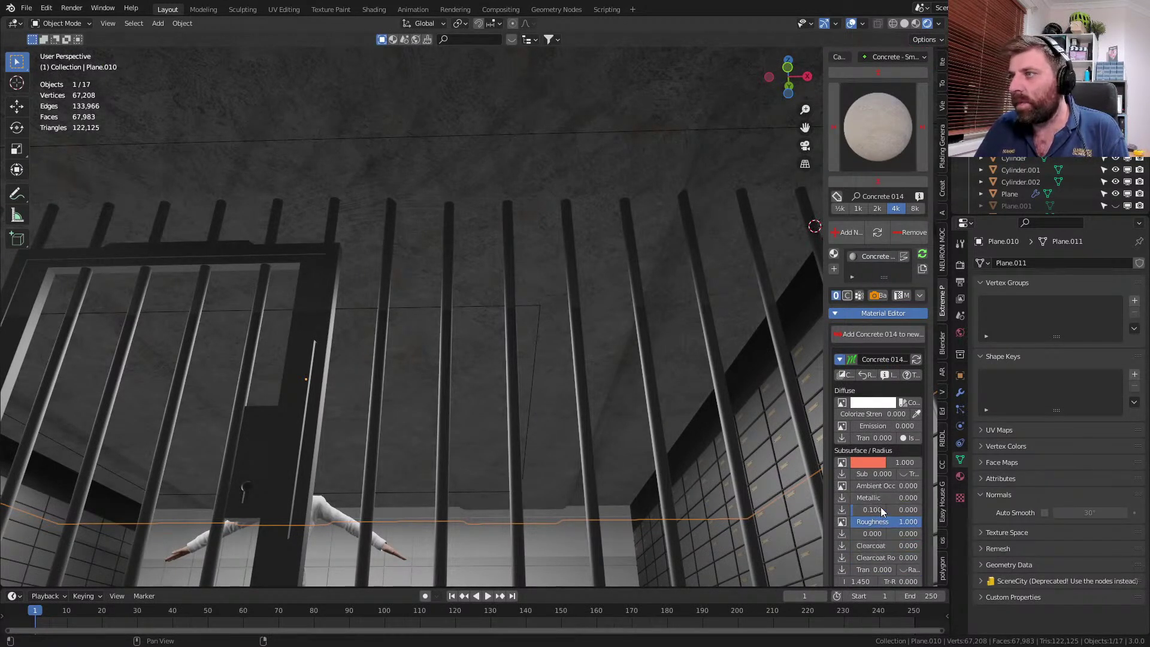
{"action": "scroll", "coordinate": [861, 512], "scroll_direction": "down", "scroll_amount": 2}
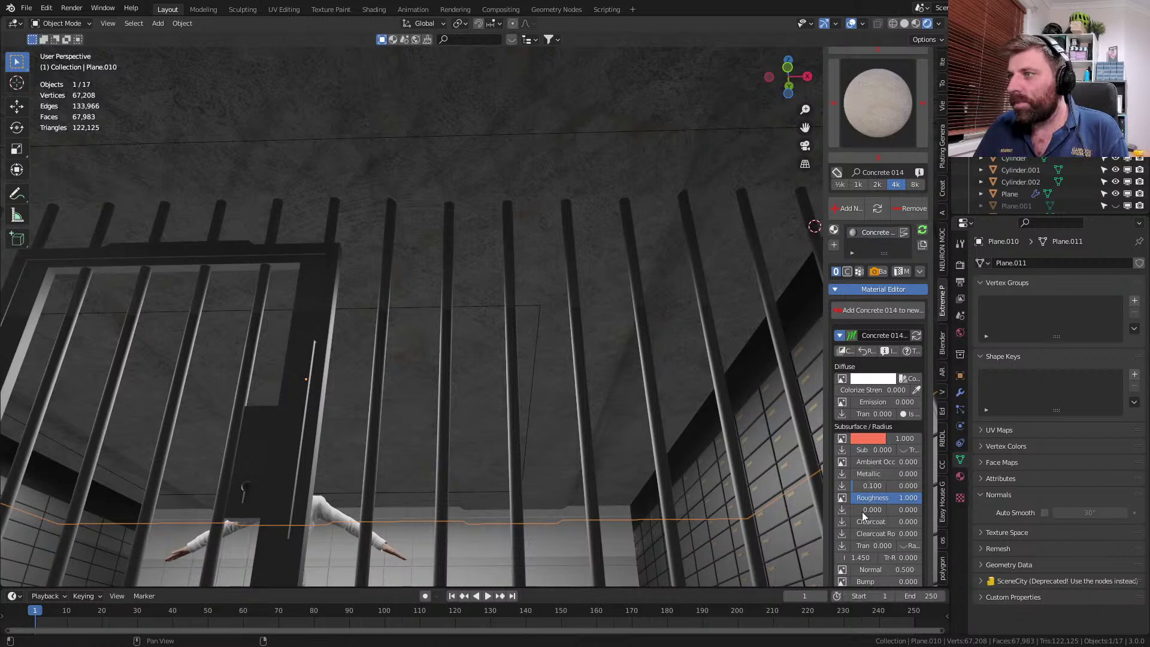
{"action": "scroll", "coordinate": [866, 511], "scroll_direction": "down", "scroll_amount": 5}
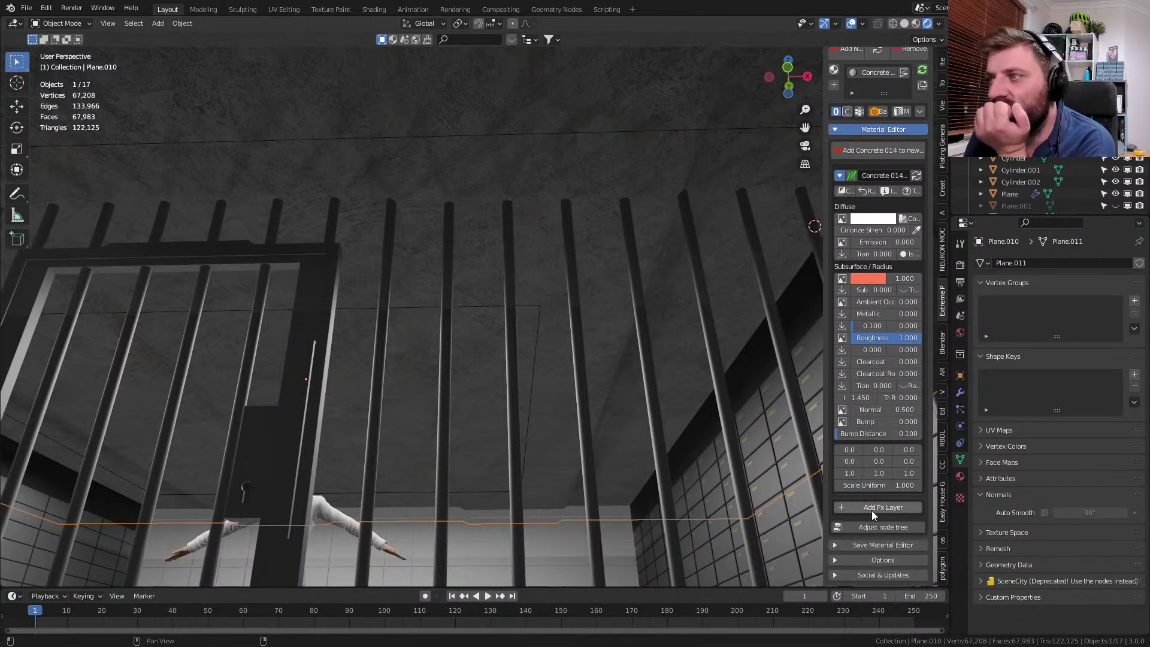
{"action": "scroll", "coordinate": [854, 484], "scroll_direction": "up", "scroll_amount": 2}
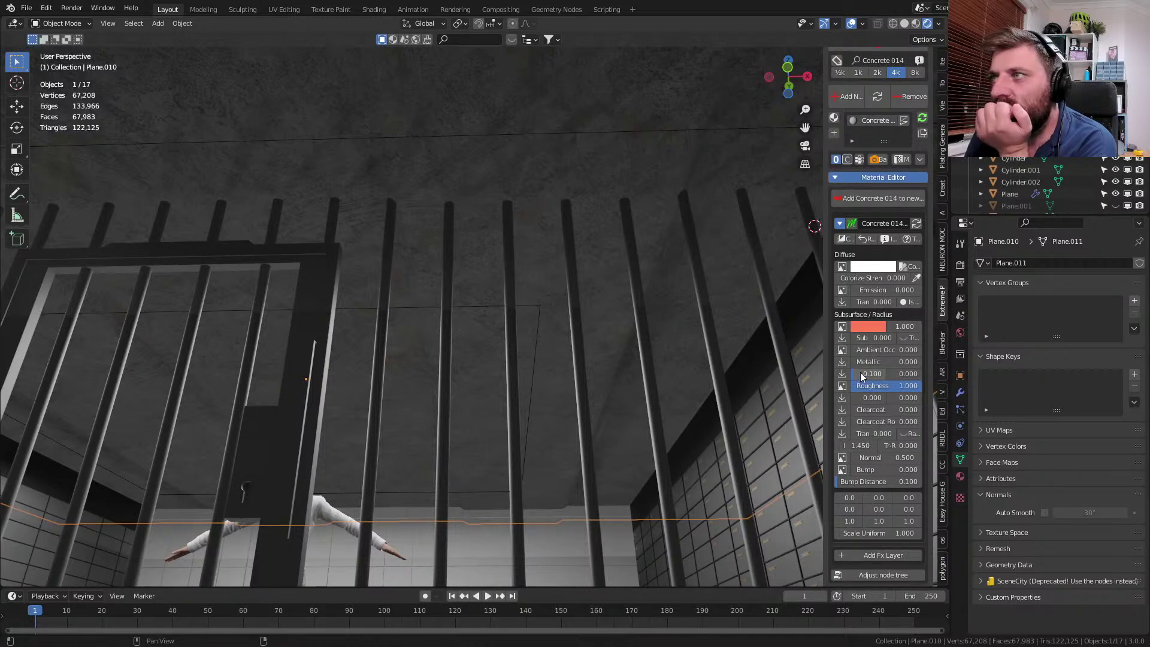
{"action": "mouse_move", "coordinate": [861, 373]}
{"action": "left_mouse_down"}
{"action": "mouse_move", "coordinate": [838, 373]}
{"action": "mouse_move", "coordinate": [867, 373]}
{"action": "mouse_move", "coordinate": [839, 372]}
{"action": "mouse_move", "coordinate": [851, 374]}
{"action": "left_mouse_up"}
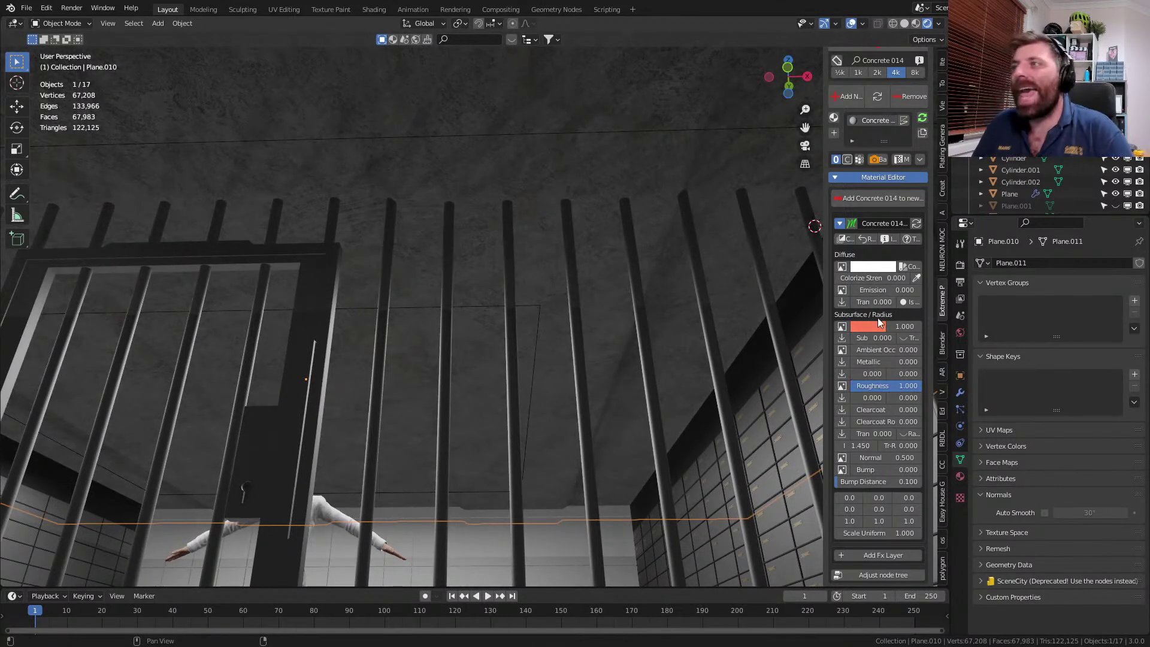
- Raise the Concrete 014 material's Subsurface / Radius value to 7.800 and check the ceiling
{"action": "left_click", "coordinate": [873, 329]}
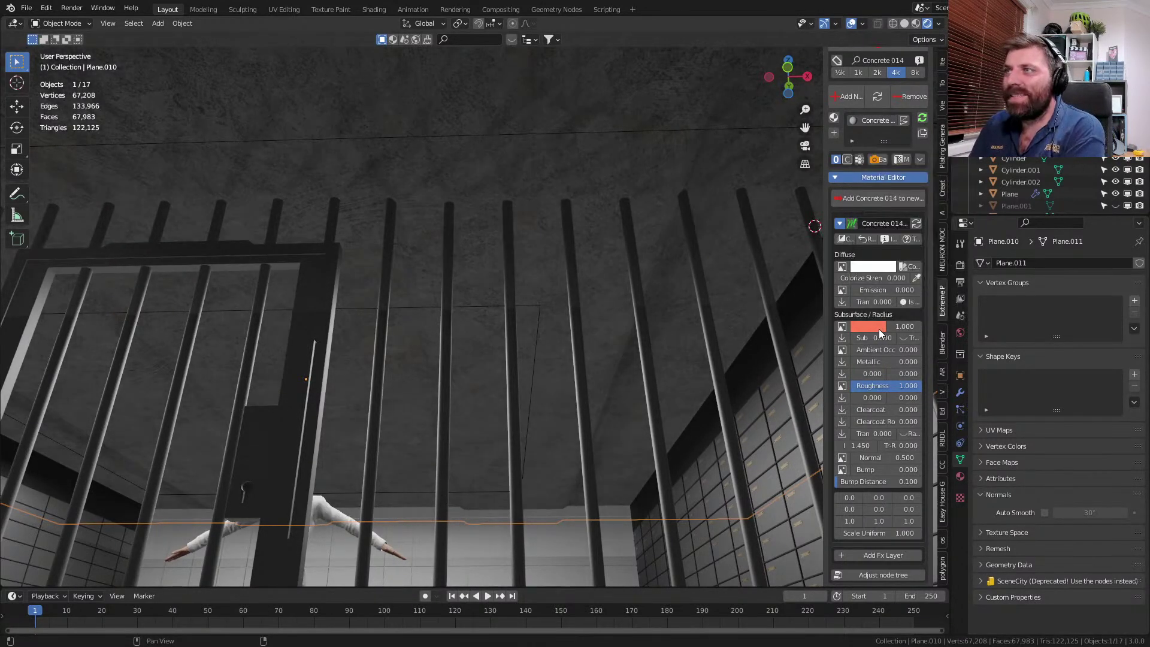
{"action": "left_click_drag", "start_coordinate": [902, 328], "coordinate": [927, 328]}
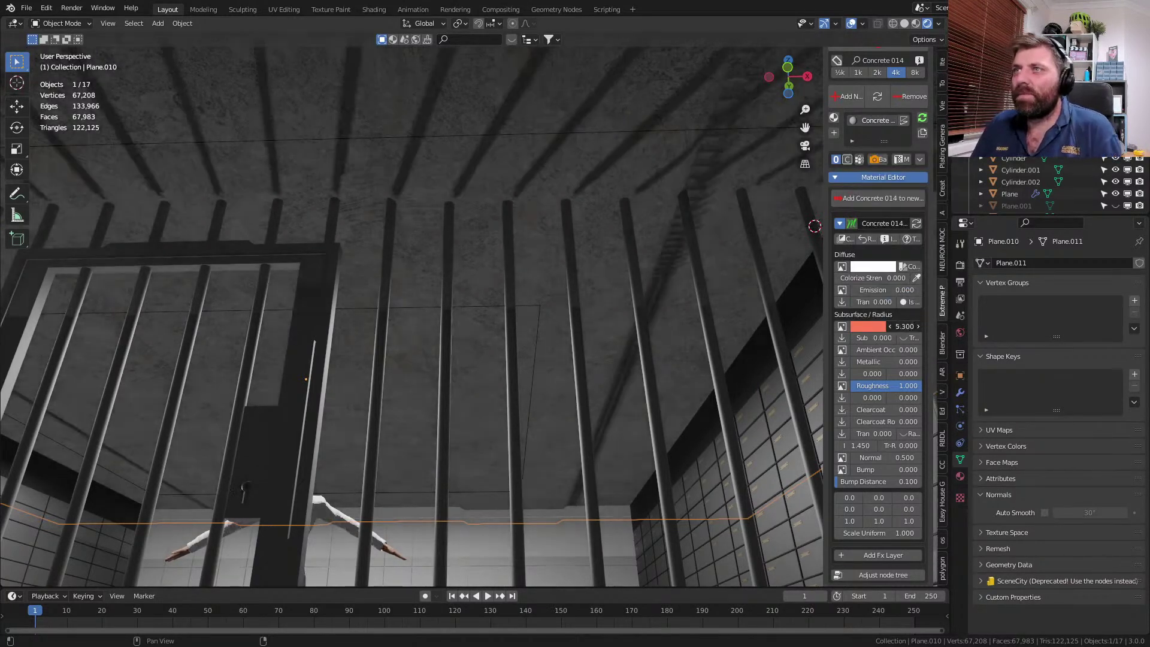
{"action": "scroll", "coordinate": [402, 309], "scroll_direction": "down", "scroll_amount": 6}
{"action": "middle_click_drag", "start_coordinate": [402, 308], "coordinate": [527, 371]}
{"action": "scroll", "coordinate": [602, 418], "scroll_direction": "up", "scroll_amount": 5}
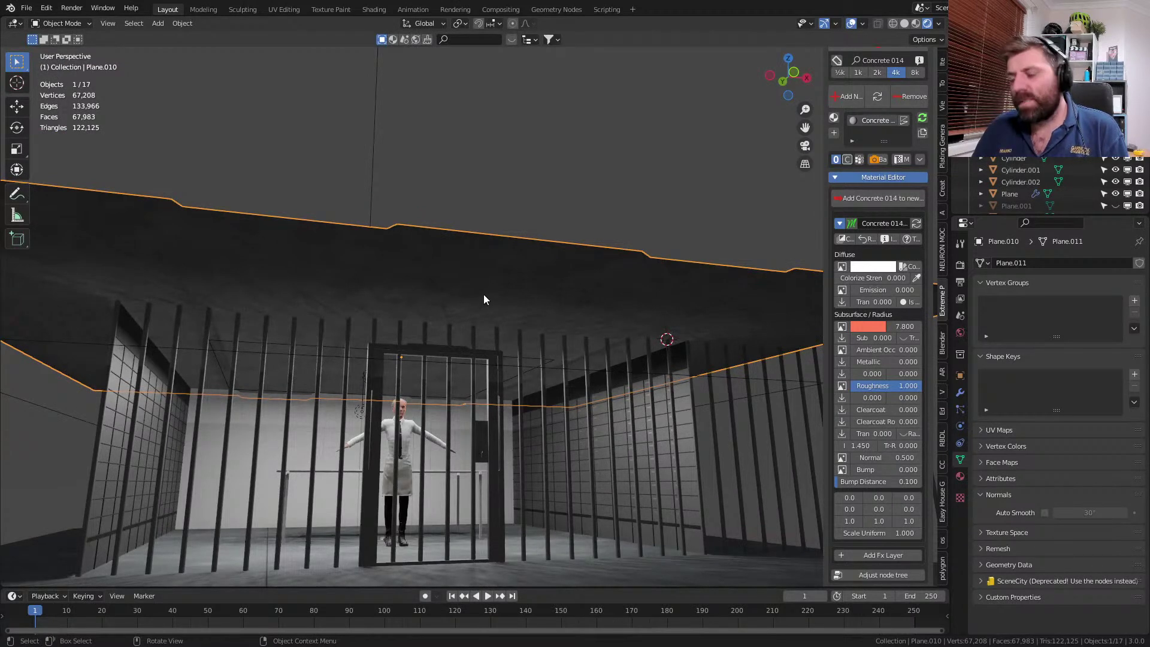
- Delete the ceiling slab above the cell
{"action": "key", "text": "Delete"}
{"action": "middle_click_drag", "start_coordinate": [483, 294], "coordinate": [507, 412]}
{"action": "key", "text": "shift+a"}
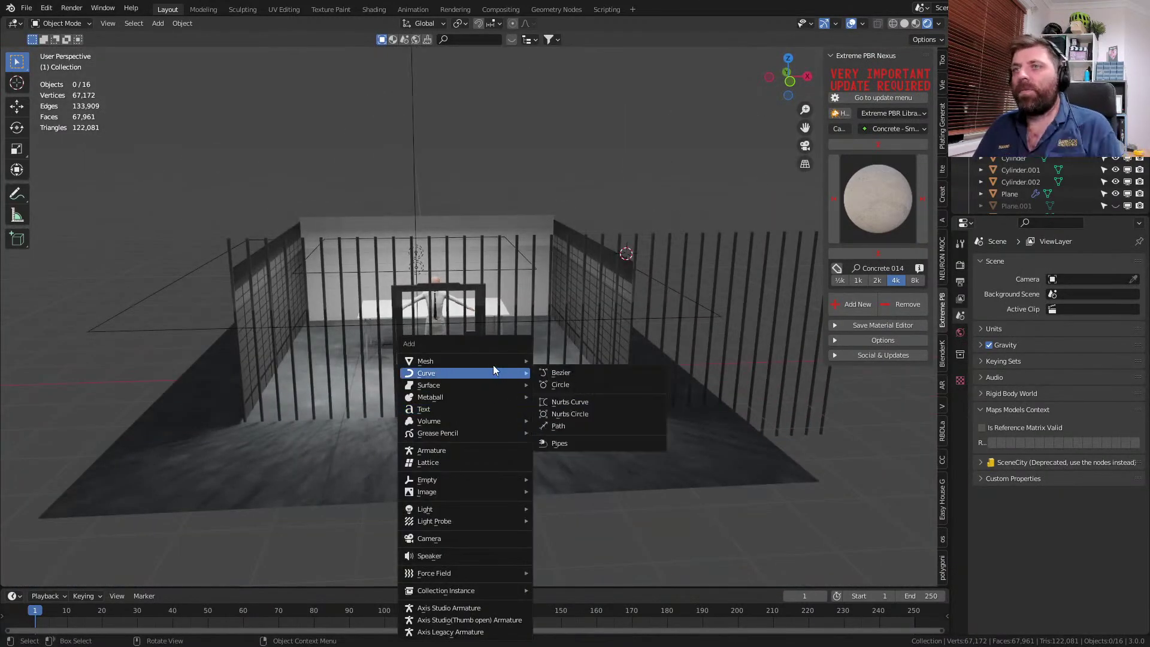
{"action": "mouse_move", "coordinate": [493, 356]}
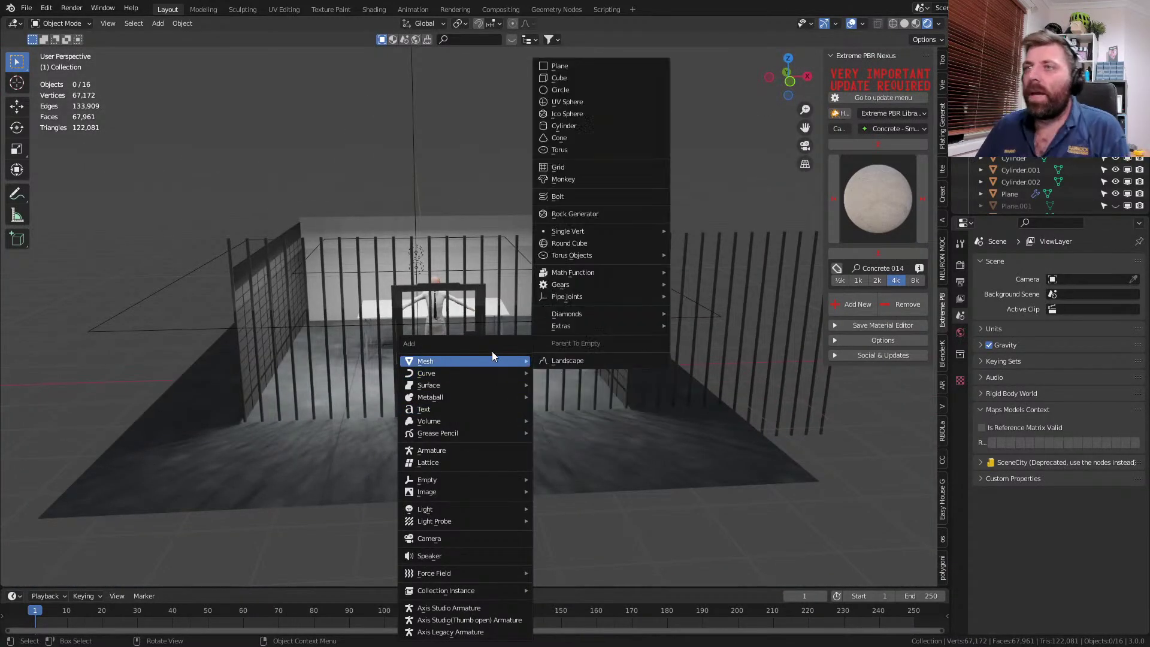
{"action": "left_click", "coordinate": [604, 78]}
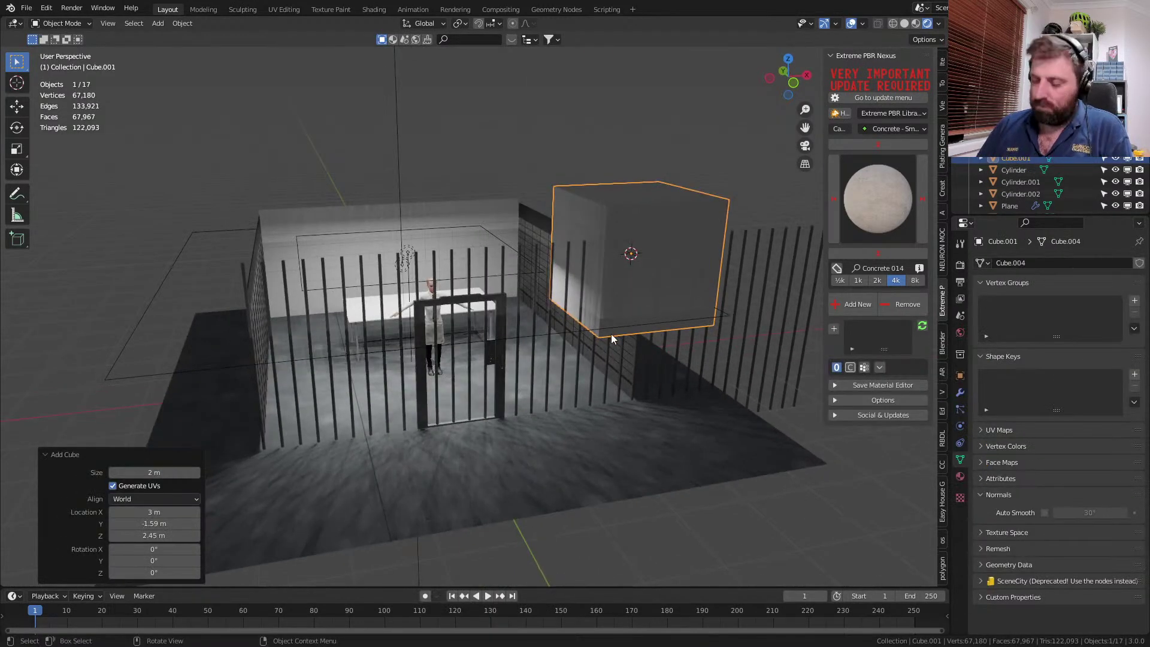
{"action": "key", "text": "Delete"}
- Snap the 3D cursor to the scene centre at the character's feet and add a cube there
{"action": "key", "text": "shift+s"}
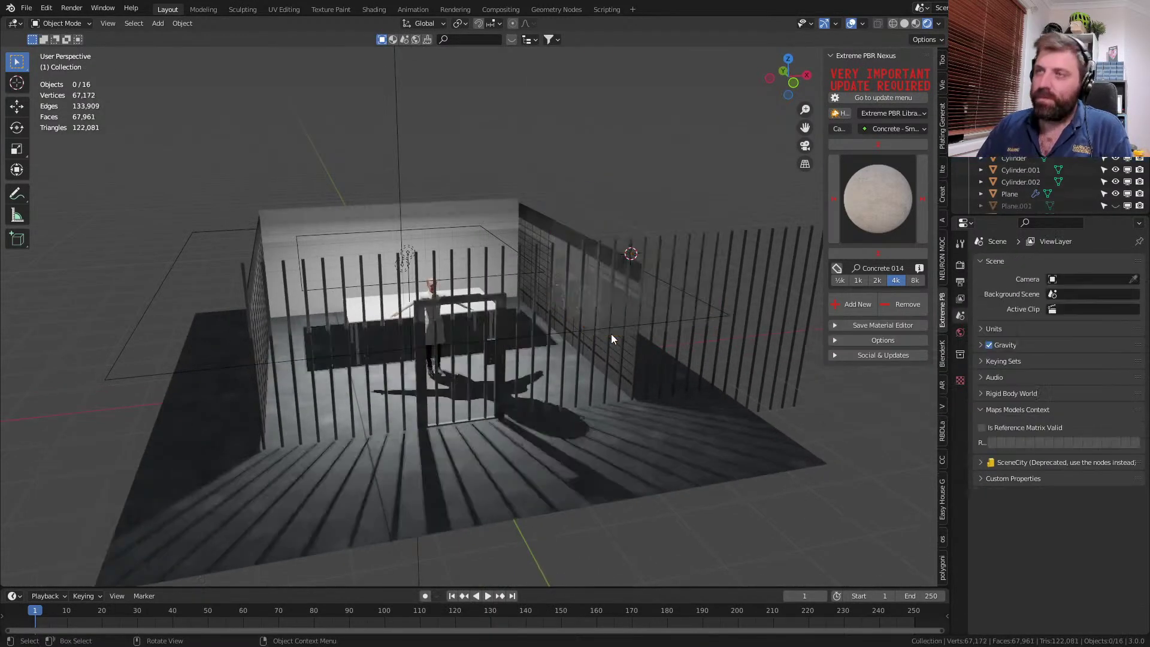
{"action": "left_click", "coordinate": [564, 381]}
{"action": "key", "text": "shift+a"}
{"action": "mouse_move", "coordinate": [551, 360]}
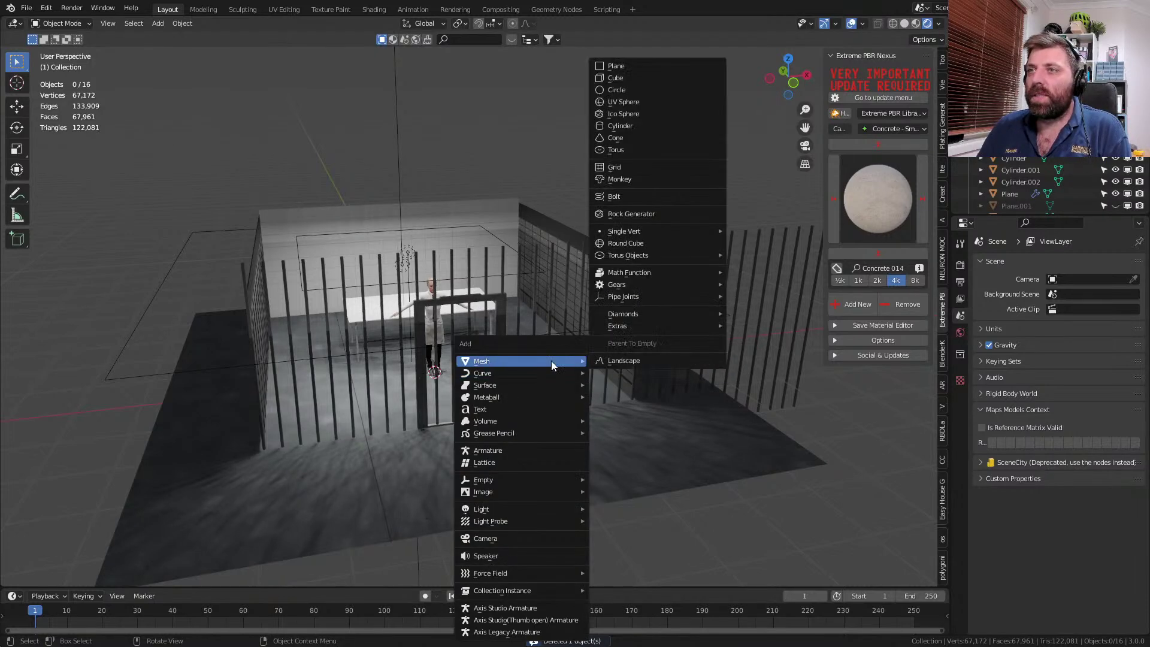
{"action": "left_click", "coordinate": [648, 67]}
- Raise the cube straight up above the cell and scale its whole mesh down to about 0.058
{"action": "key", "text": "z"}
{"action": "key", "text": "Escape"}
{"action": "key", "text": "g"}
{"action": "key", "text": "z"}
{"action": "left_click", "coordinate": [509, 170]}
{"action": "middle_click_drag", "start_coordinate": [509, 170], "coordinate": [516, 284], "text": "shift"}
{"action": "middle_click_drag", "start_coordinate": [516, 284], "coordinate": [562, 295]}
{"action": "scroll", "coordinate": [562, 295], "scroll_direction": "up", "scroll_amount": 1}
{"action": "key", "text": "Tab"}
{"action": "key", "text": "s"}
{"action": "left_click", "coordinate": [442, 256]}
{"action": "middle_click_drag", "start_coordinate": [442, 256], "coordinate": [504, 310]}
- Stretch the small cube about 17 times along Y into a long bar and flatten it along Z
{"action": "key", "text": "s"}
{"action": "key", "text": "x"}
{"action": "key", "text": "Escape"}
{"action": "key", "text": "s"}
{"action": "key", "text": "y"}
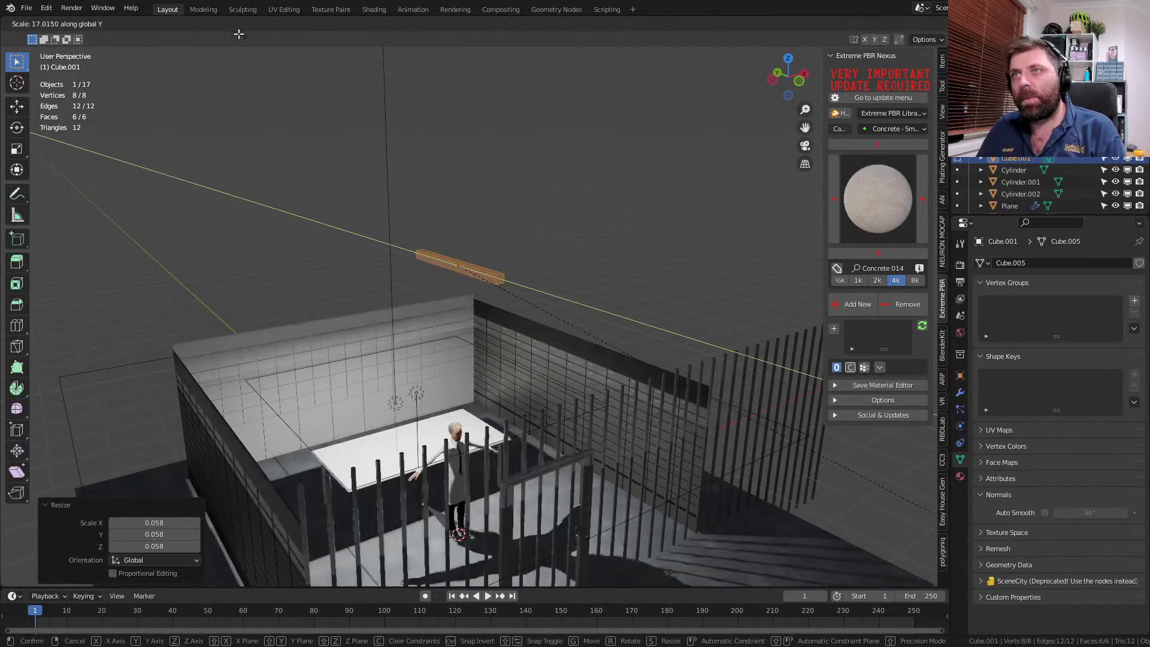
{"action": "left_click", "coordinate": [241, 35]}
{"action": "mouse_move", "coordinate": [520, 305]}
{"action": "middle_mouse_down"}
{"action": "mouse_move", "coordinate": [511, 300]}
{"action": "mouse_move", "coordinate": [497, 330]}
{"action": "mouse_move", "coordinate": [536, 365]}
{"action": "mouse_move", "coordinate": [508, 290]}
{"action": "mouse_move", "coordinate": [535, 318]}
{"action": "middle_mouse_up"}
{"action": "key", "text": "s"}
{"action": "key", "text": "z"}
{"action": "left_click", "coordinate": [532, 298]}
- Add a centred loop cut across the bar and bevel it about 0.935 m wide to leave short end sections
{"action": "scroll", "coordinate": [524, 354], "scroll_direction": "up", "scroll_amount": 4}
{"action": "key", "text": "ctrl+r"}
{"action": "middle_click_drag", "start_coordinate": [534, 357], "coordinate": [561, 389]}
{"action": "left_click", "coordinate": [522, 326]}
{"action": "right_click", "coordinate": [524, 328]}
{"action": "scroll", "coordinate": [573, 414], "scroll_direction": "down", "scroll_amount": 1}
{"action": "key", "text": "ctrl+b"}
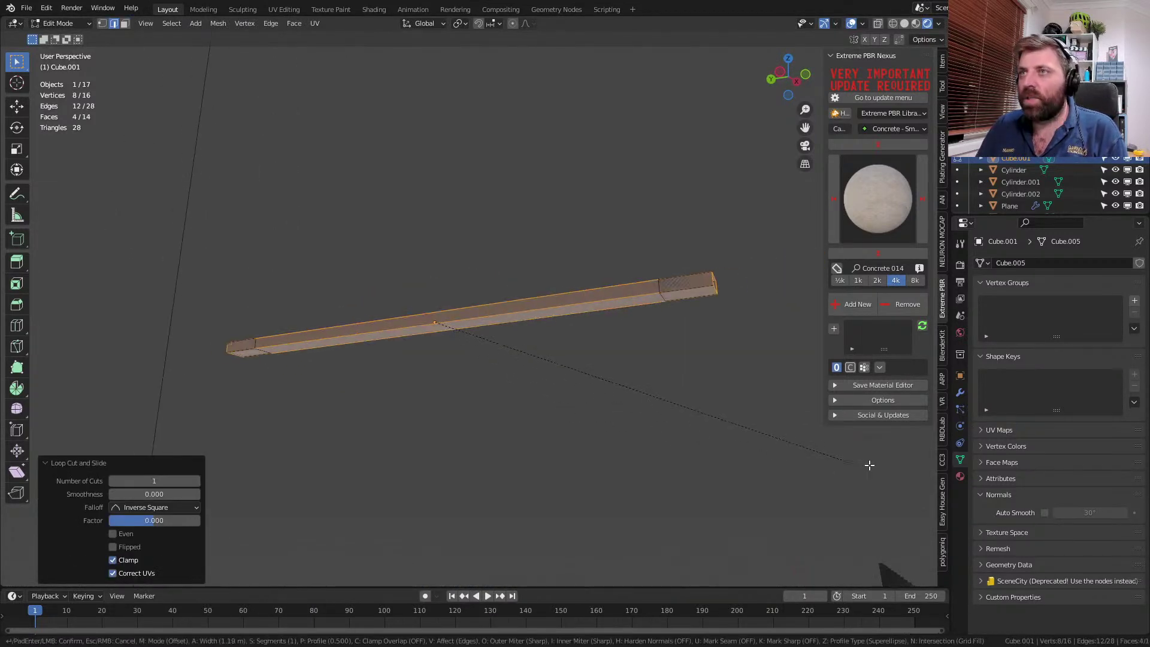
{"action": "left_click", "coordinate": [790, 457]}
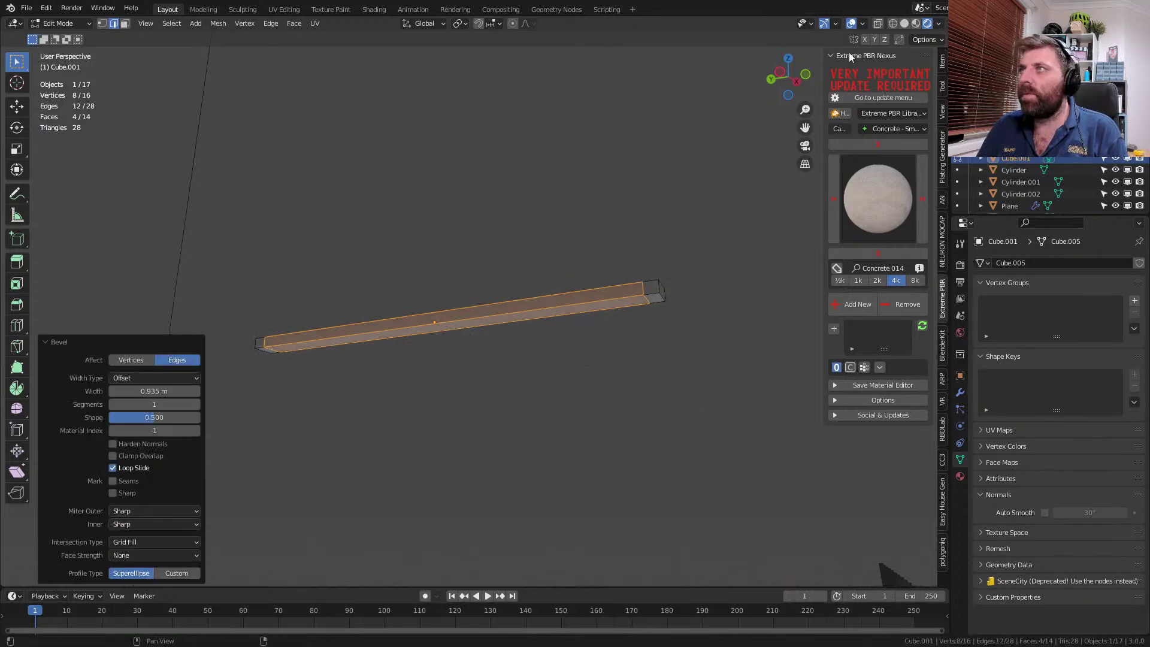
- Switch the viewport to solid shading and the mesh to face selection
{"action": "left_click", "coordinate": [904, 24]}
{"action": "key", "text": "3"}
{"action": "middle_click_drag", "start_coordinate": [685, 329], "coordinate": [646, 327]}
{"action": "scroll", "coordinate": [683, 323], "scroll_direction": "up", "scroll_amount": 1}
- Extrude the face loops around both end sections in place and scale them outward in X and Z as end caps
{"action": "key", "text": "2"}
{"action": "key", "text": "3"}
{"action": "left_click", "coordinate": [700, 321], "text": "alt"}
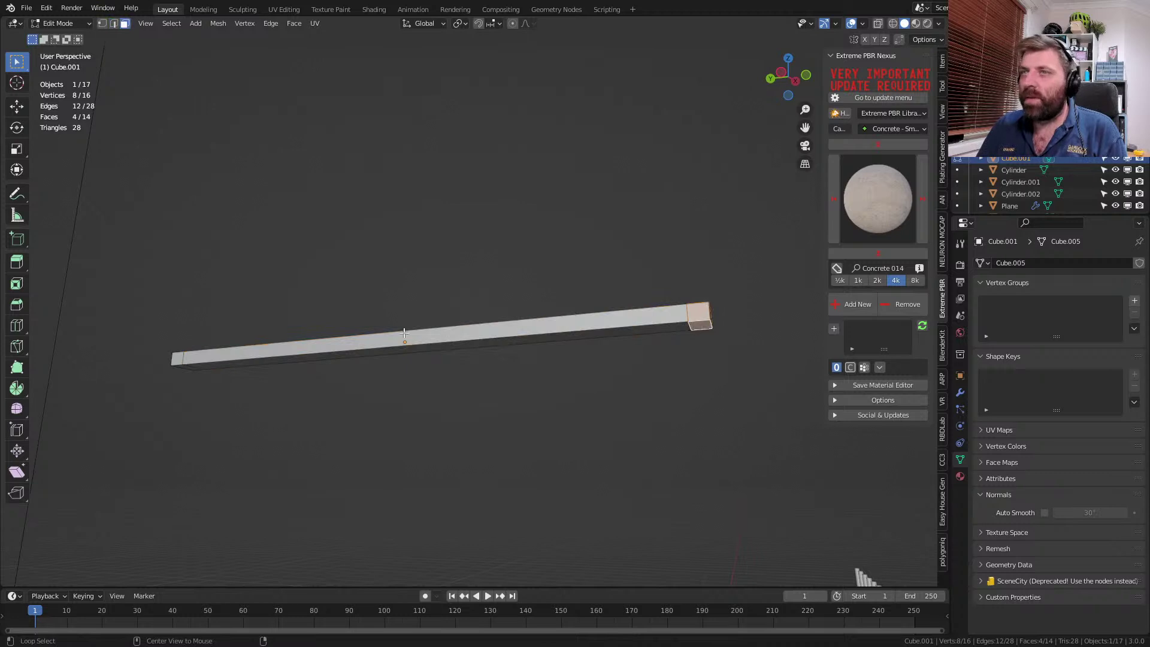
{"action": "left_click", "coordinate": [185, 364], "text": "alt+shift"}
{"action": "key", "text": "e"}
{"action": "right_click", "coordinate": [634, 502]}
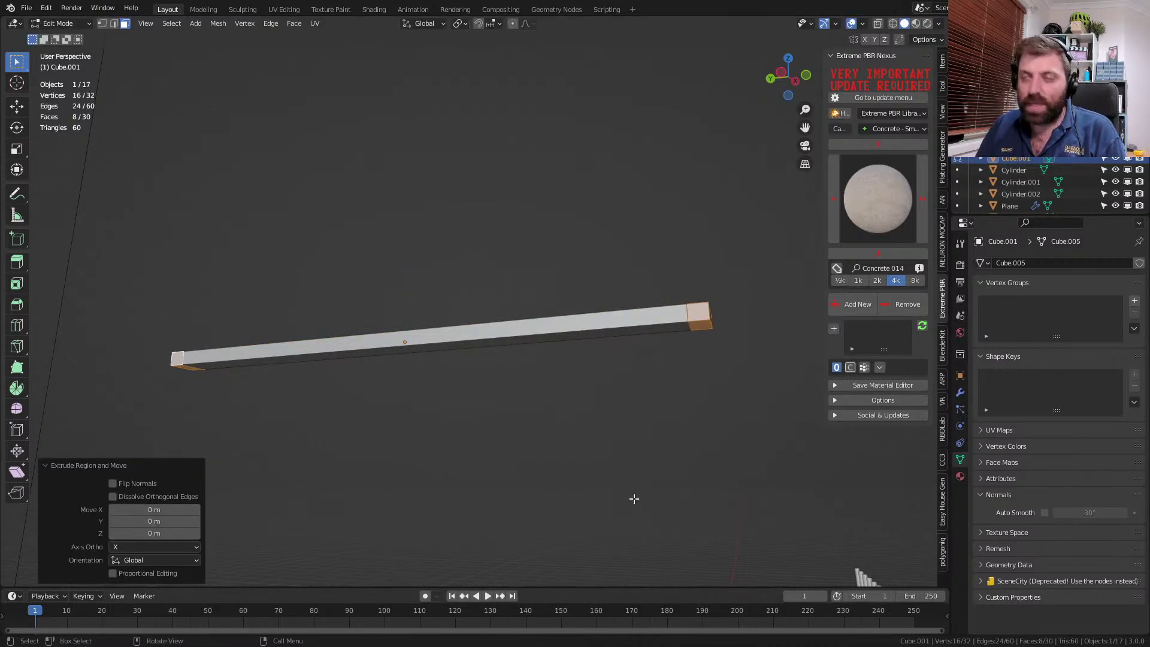
{"action": "key", "text": "s"}
{"action": "key", "text": "x"}
{"action": "key", "text": "y"}
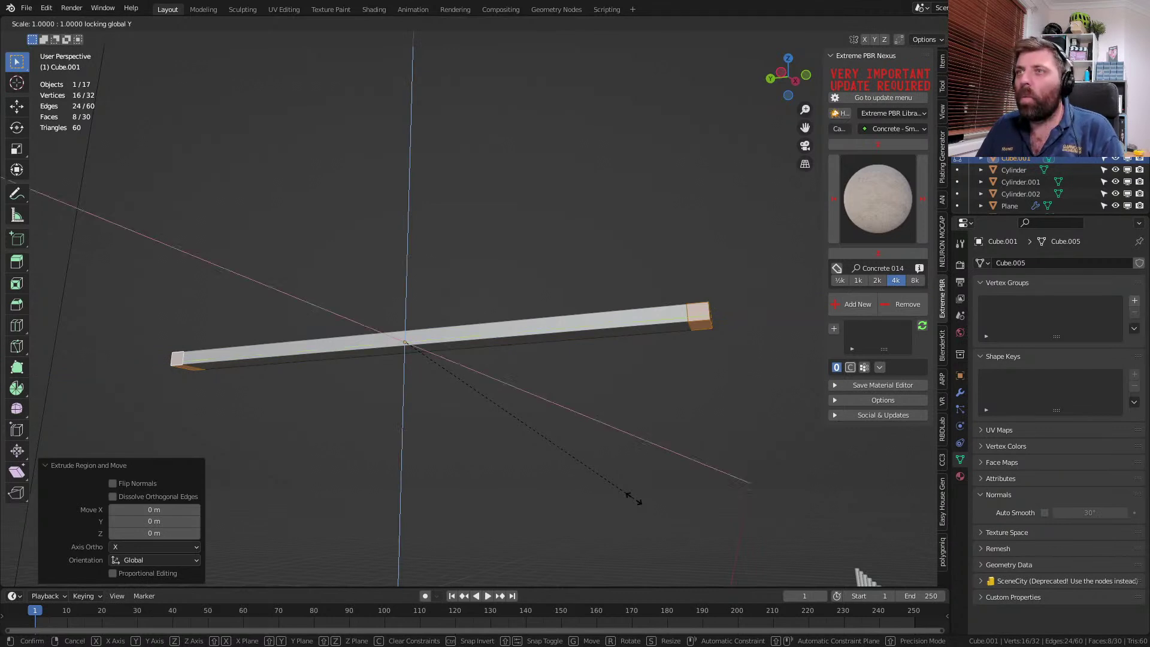
{"action": "left_click", "coordinate": [438, 129]}
- Select the outer faces of both end caps and scale them apart along Y to 1.009
{"action": "middle_click_drag", "start_coordinate": [555, 416], "coordinate": [532, 371]}
{"action": "key", "text": "2"}
{"action": "left_click", "coordinate": [561, 310]}
{"action": "key", "text": "3"}
{"action": "left_click", "coordinate": [562, 310]}
{"action": "middle_click_drag", "start_coordinate": [490, 324], "coordinate": [664, 332]}
{"action": "left_click", "coordinate": [689, 364], "text": "shift"}
{"action": "middle_click_drag", "start_coordinate": [748, 398], "coordinate": [699, 405]}
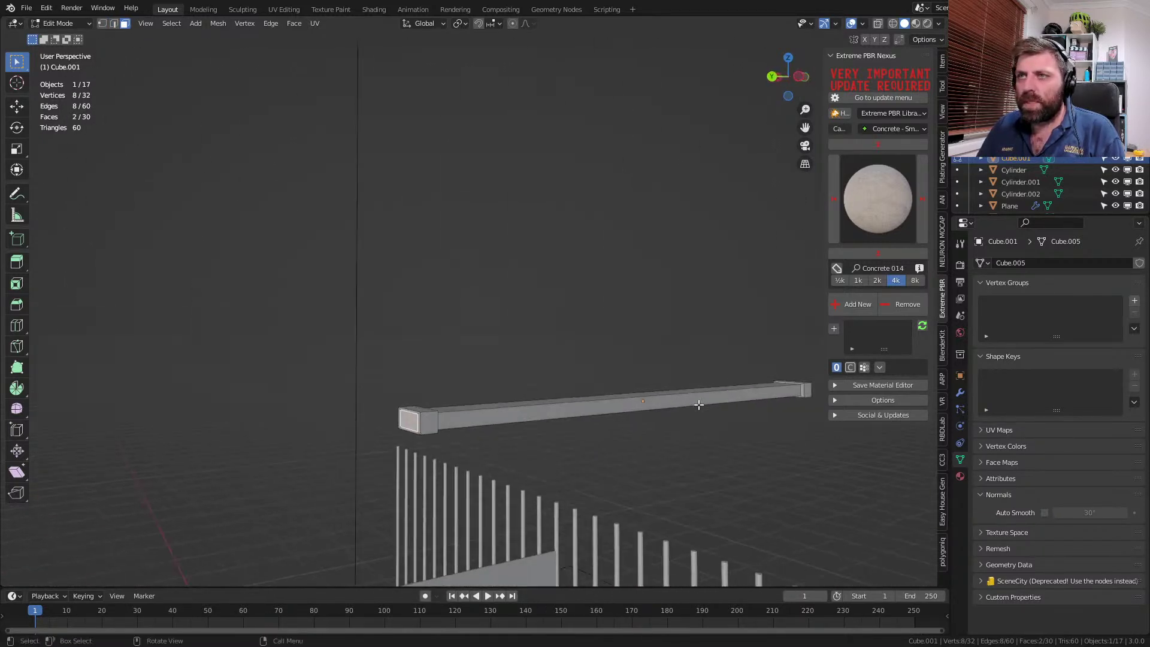
{"action": "key", "text": "s"}
{"action": "key", "text": "x"}
{"action": "key", "text": "y"}
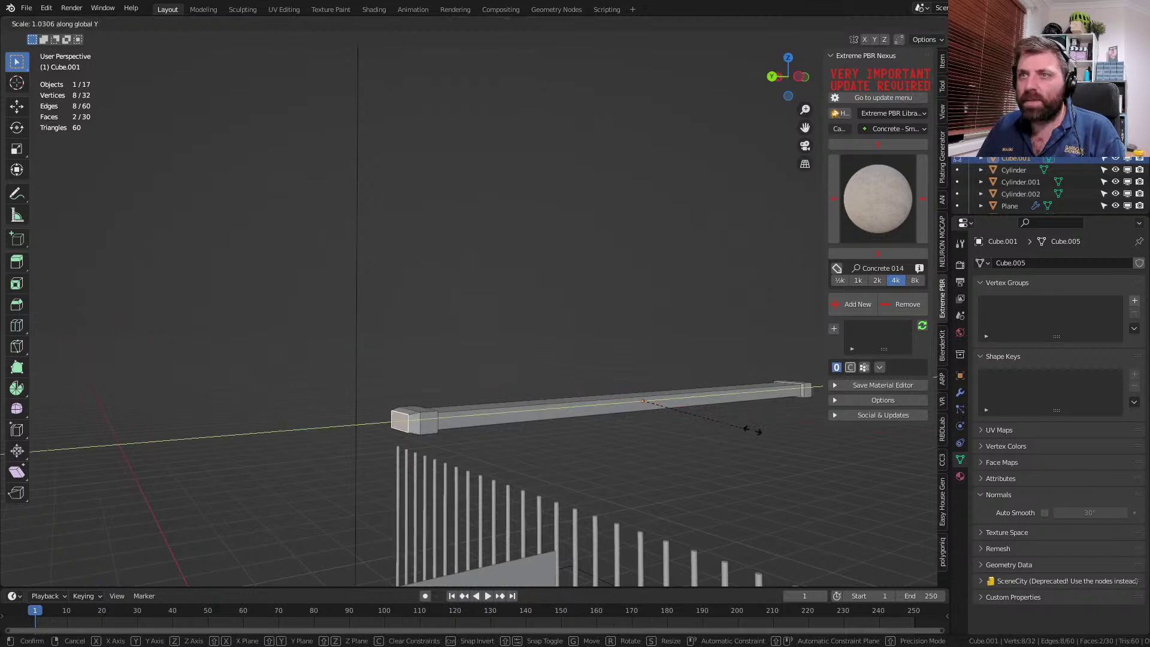
{"action": "left_click", "coordinate": [724, 428]}
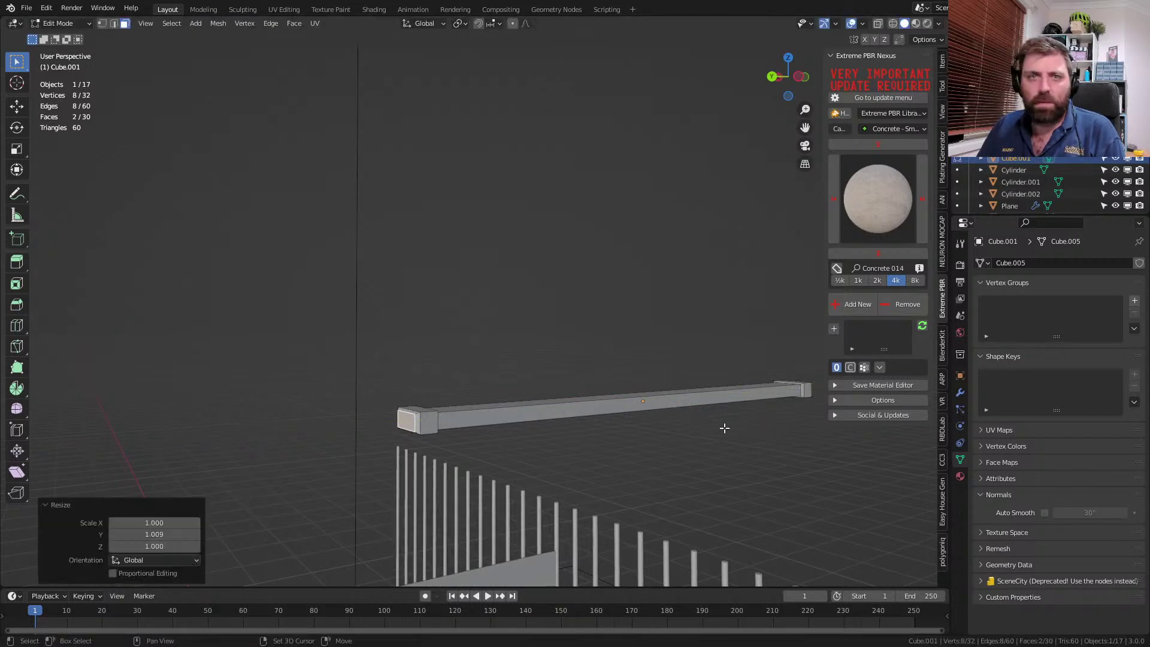
- Bevel the bar's lower lengthwise edges about 0.023 m wide with 6 segments, including the end caps
{"action": "middle_click_drag", "start_coordinate": [517, 395], "coordinate": [512, 394]}
{"action": "key", "text": "2"}
{"action": "middle_click_drag", "start_coordinate": [435, 429], "coordinate": [411, 402]}
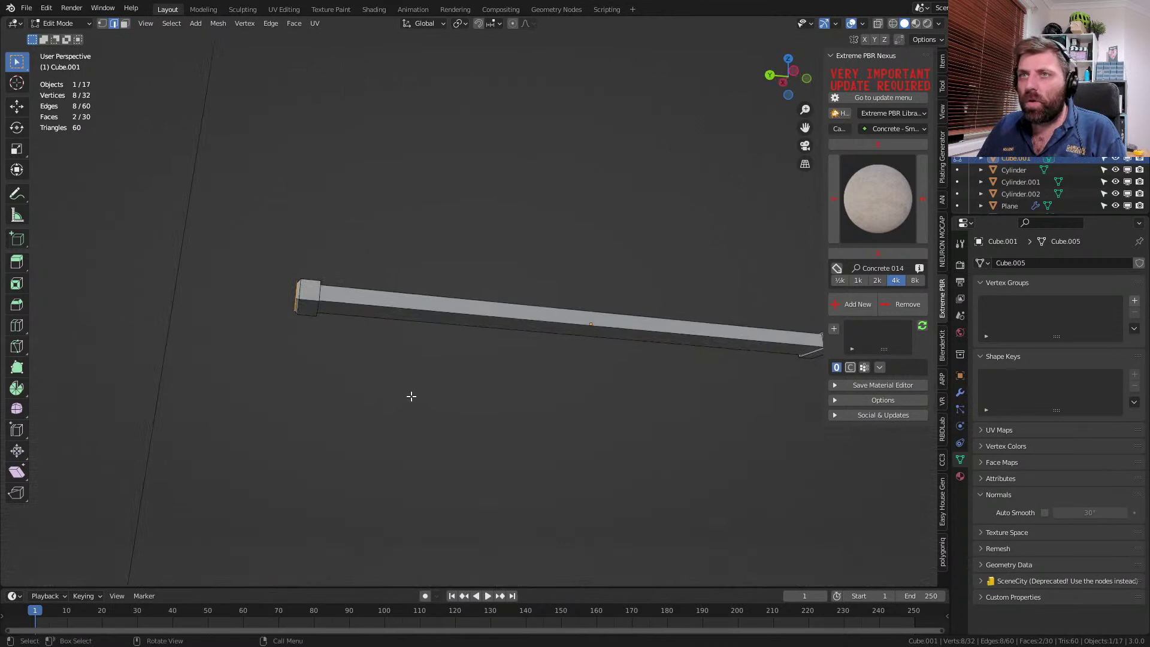
{"action": "left_click", "coordinate": [393, 309], "text": "alt"}
{"action": "key", "text": "ctrl+b"}
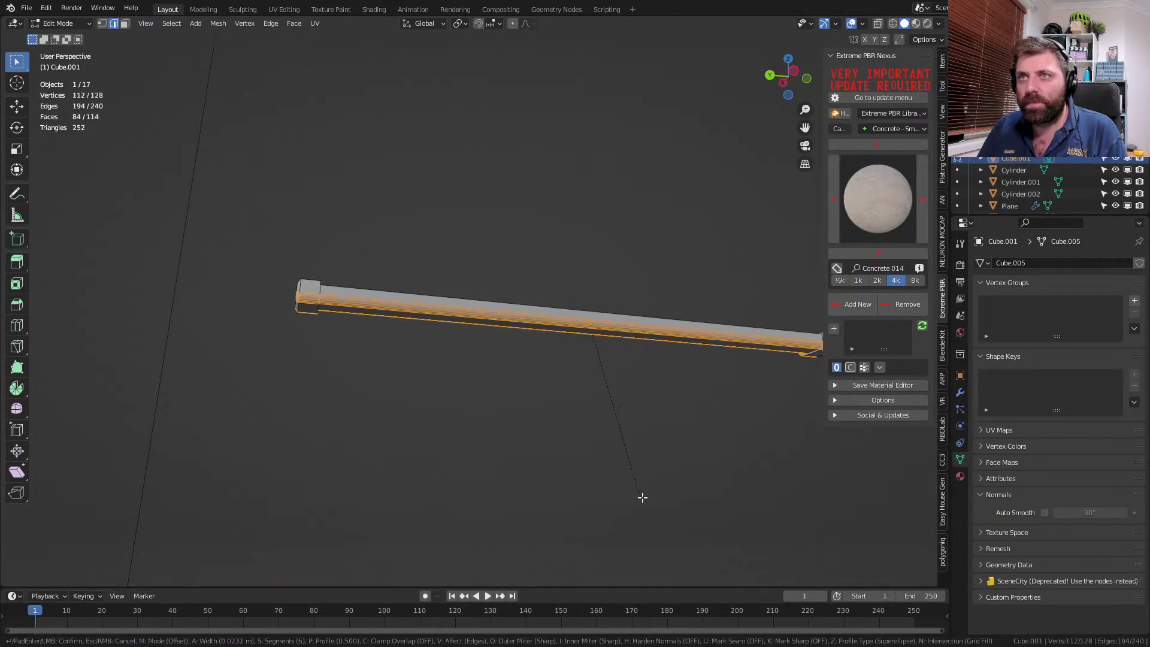
{"action": "left_click", "coordinate": [641, 497]}
- Add one centred loop cut running lengthwise along the side of the bar and its caps
{"action": "middle_click_drag", "start_coordinate": [640, 496], "coordinate": [386, 462]}
{"action": "key", "text": "ctrl+r"}
{"action": "left_click", "coordinate": [724, 352]}
{"action": "right_click", "coordinate": [724, 352]}
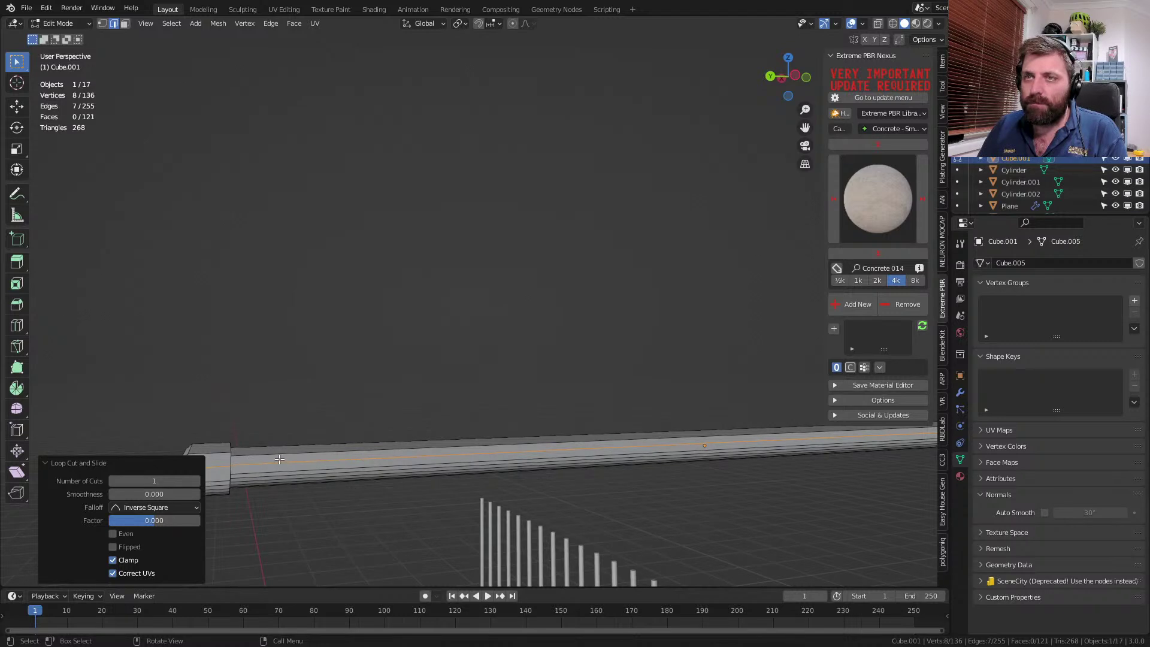
{"action": "scroll", "coordinate": [280, 459], "scroll_direction": "down", "scroll_amount": 2}
{"action": "middle_click_drag", "start_coordinate": [295, 451], "coordinate": [406, 385]}
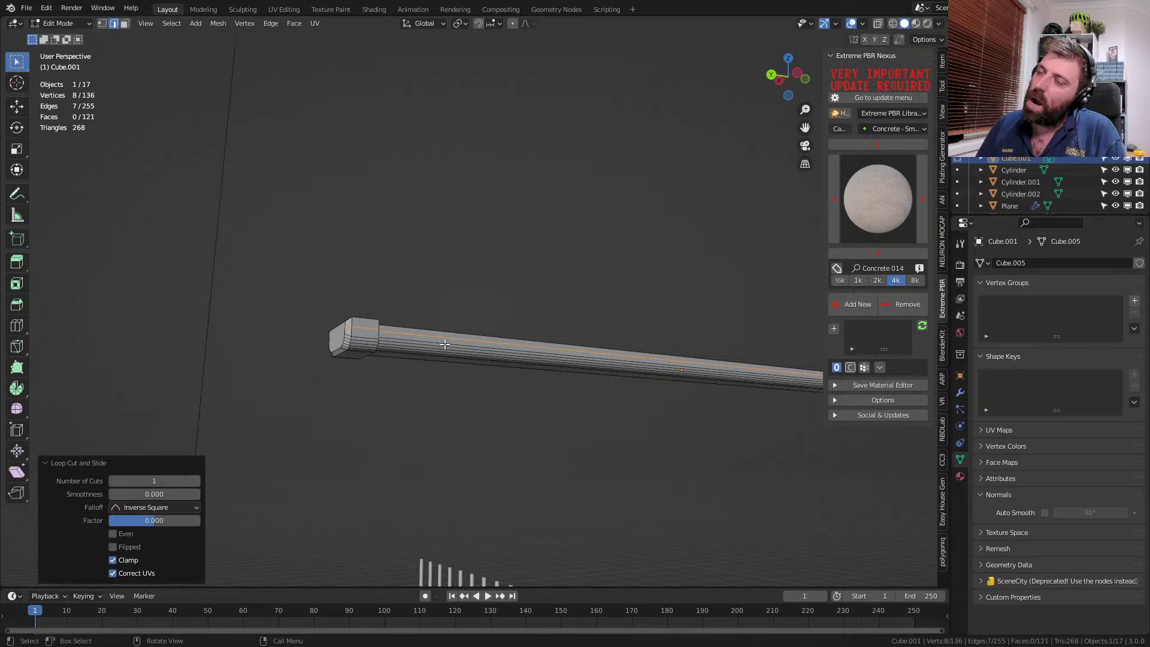
- Select the rounded underside faces between the end caps and inset them as one region by about 0.0038 m
{"action": "key", "text": "alt+a"}
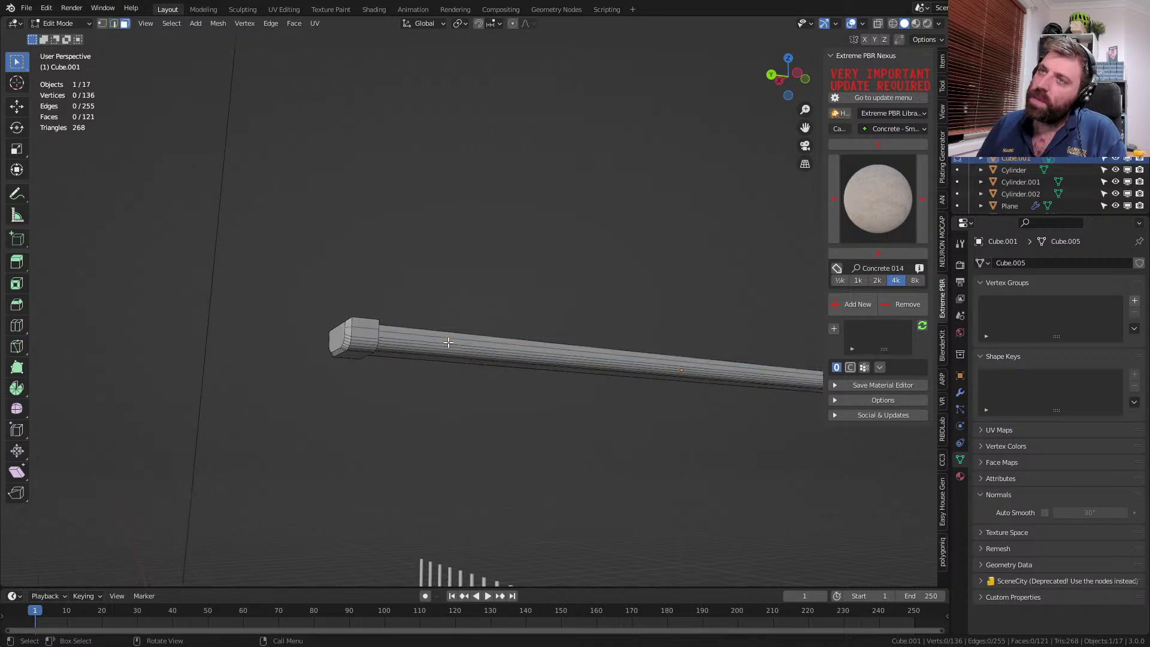
{"action": "left_click", "coordinate": [449, 345], "text": "alt"}
{"action": "middle_click_drag", "start_coordinate": [449, 344], "coordinate": [429, 380]}
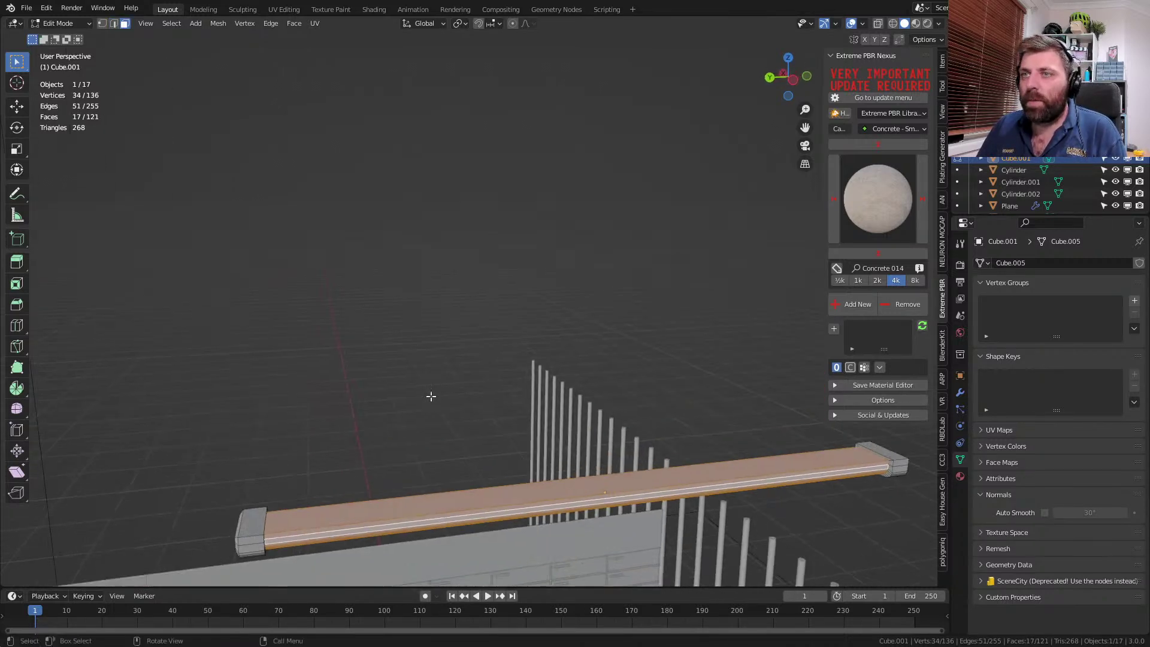
{"action": "middle_click_drag", "start_coordinate": [436, 465], "coordinate": [420, 432], "text": "shift"}
{"action": "left_click", "coordinate": [458, 474], "text": "alt"}
{"action": "left_click", "coordinate": [578, 461], "text": "alt"}
{"action": "middle_click_drag", "start_coordinate": [578, 460], "coordinate": [530, 458]}
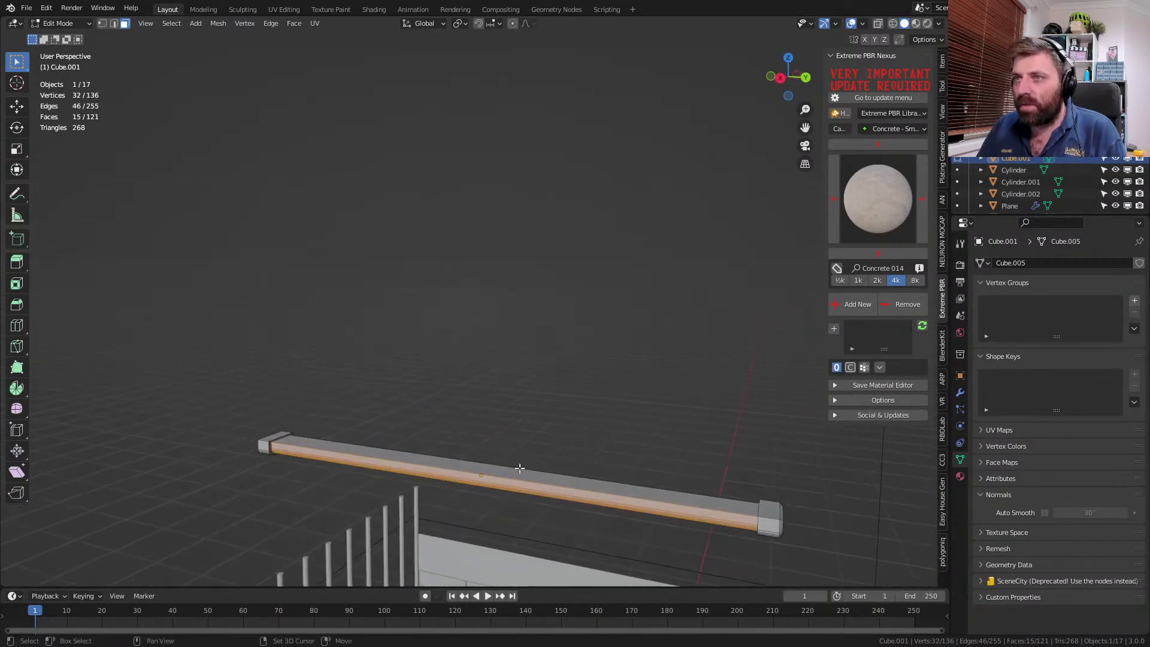
{"action": "left_click", "coordinate": [510, 480], "text": "shift"}
{"action": "middle_click_drag", "start_coordinate": [662, 509], "coordinate": [682, 480]}
{"action": "middle_click_drag", "start_coordinate": [682, 485], "coordinate": [609, 287], "text": "shift"}
{"action": "middle_click_drag", "start_coordinate": [605, 371], "coordinate": [670, 376]}
{"action": "scroll", "coordinate": [692, 433], "scroll_direction": "up", "scroll_amount": 3}
{"action": "key", "text": "i"}
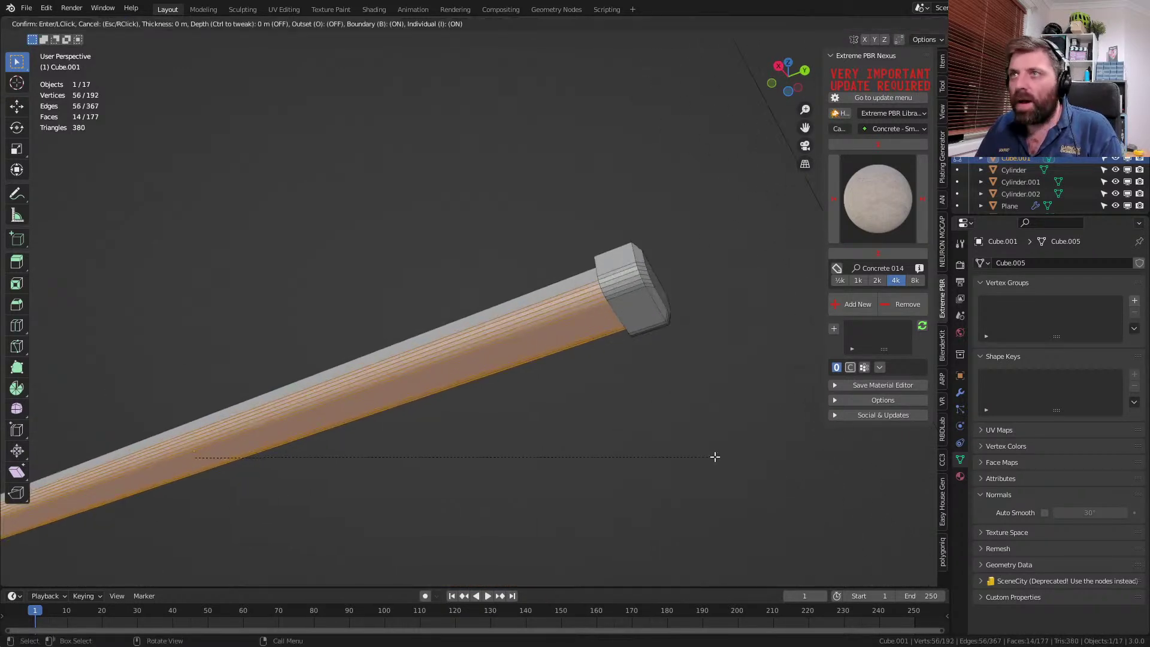
{"action": "key", "text": "i"}
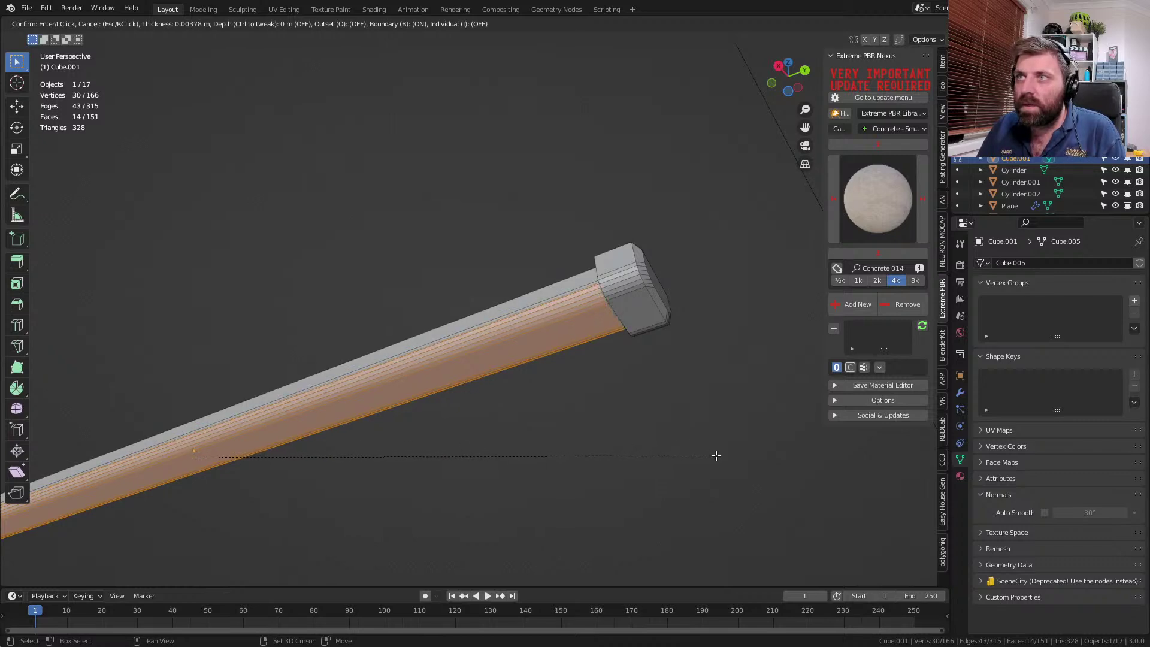
{"action": "left_click", "coordinate": [717, 456]}
- Extrude the inset underside faces in place and shrink them inward along their normals by about 0.0037 m
{"action": "key", "text": "e"}
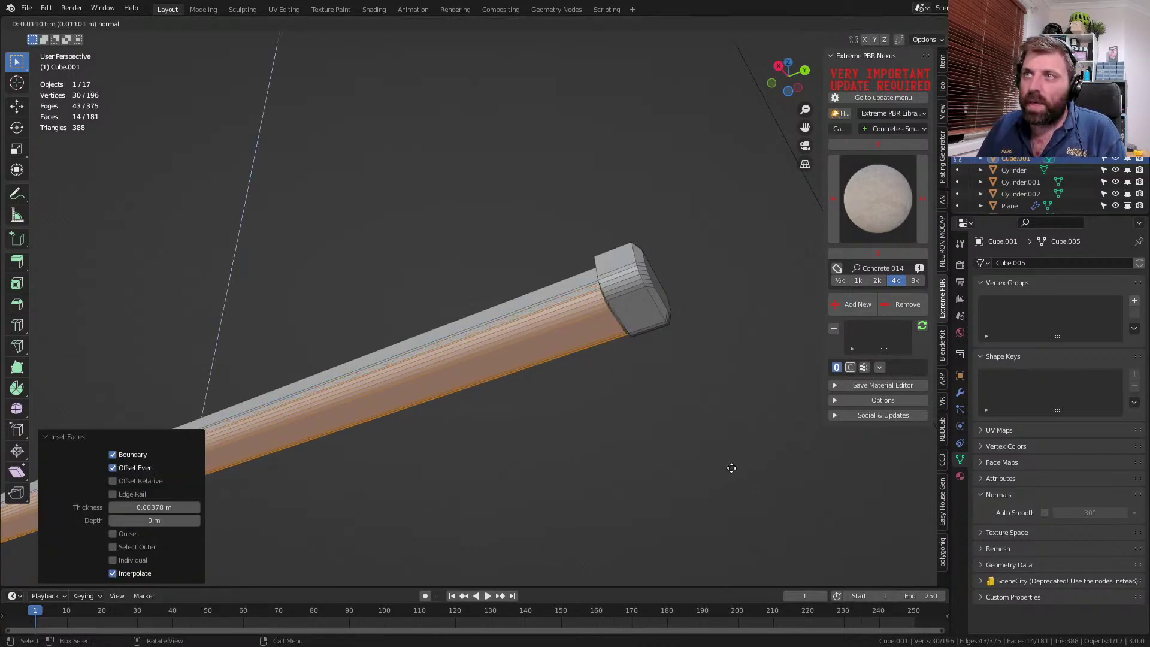
{"action": "right_click", "coordinate": [728, 465]}
{"action": "key", "text": "F3"}
{"action": "key", "text": "Escape"}
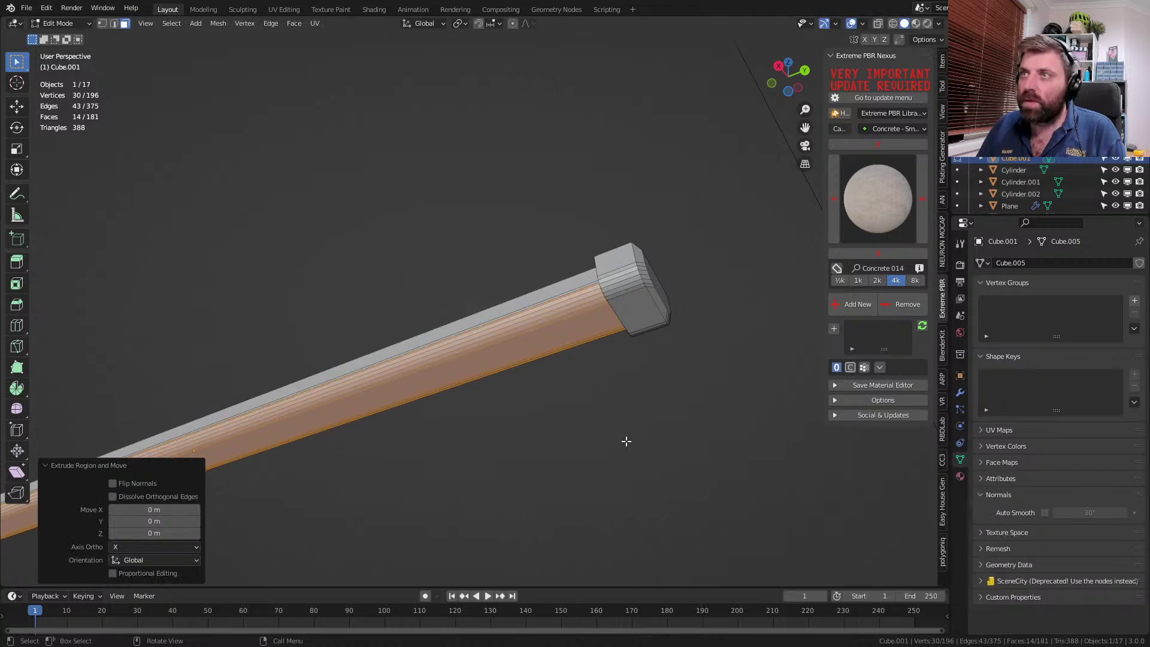
{"action": "key", "text": "alt+s"}
{"action": "left_click", "coordinate": [628, 450]}
{"action": "middle_click_drag", "start_coordinate": [628, 450], "coordinate": [473, 408]}
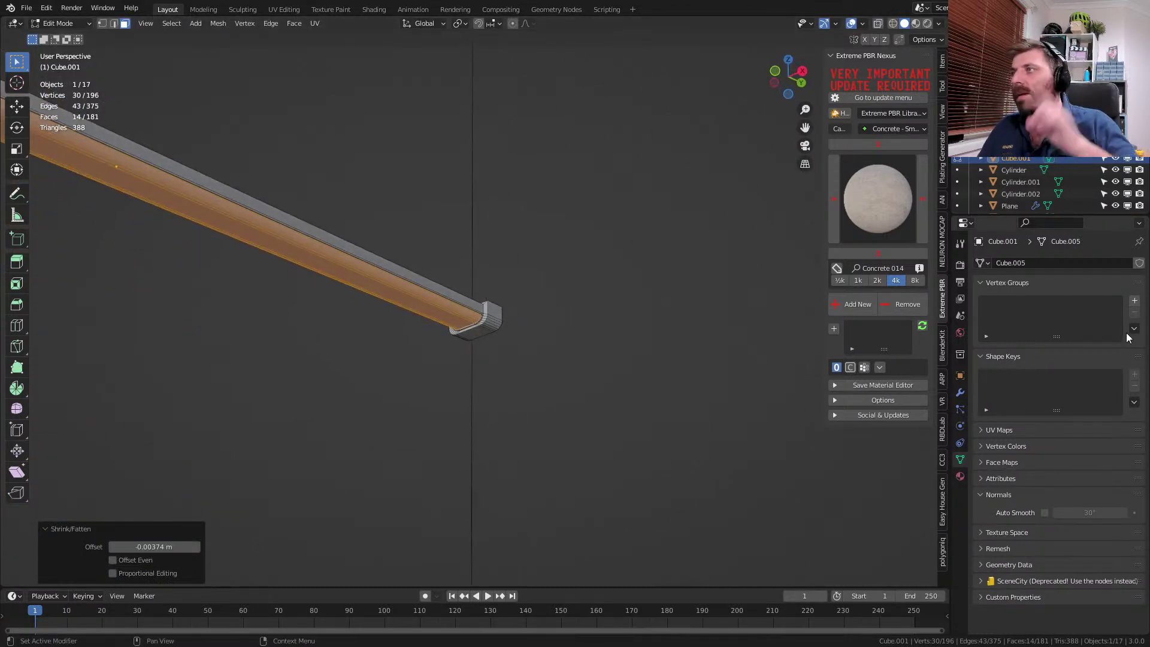
- Add two material slots to the light bar
{"action": "left_click", "coordinate": [1135, 300]}
{"action": "left_click", "coordinate": [1135, 312]}
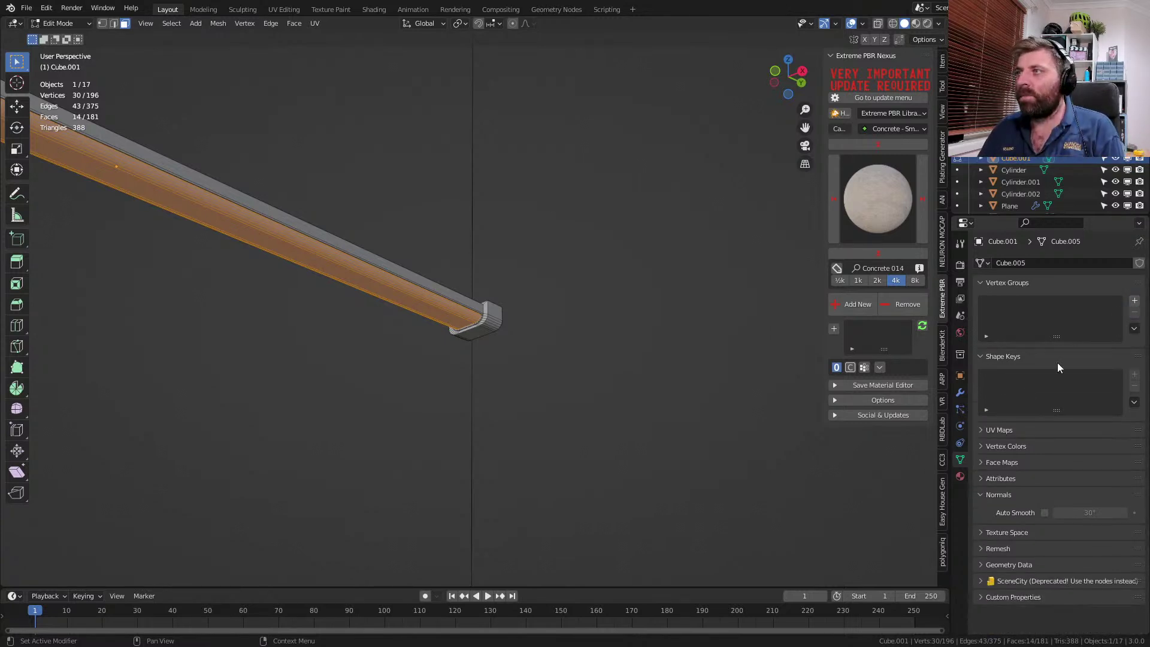
{"action": "left_click", "coordinate": [960, 476]}
{"action": "left_click", "coordinate": [1139, 264]}
{"action": "left_click", "coordinate": [1055, 314]}
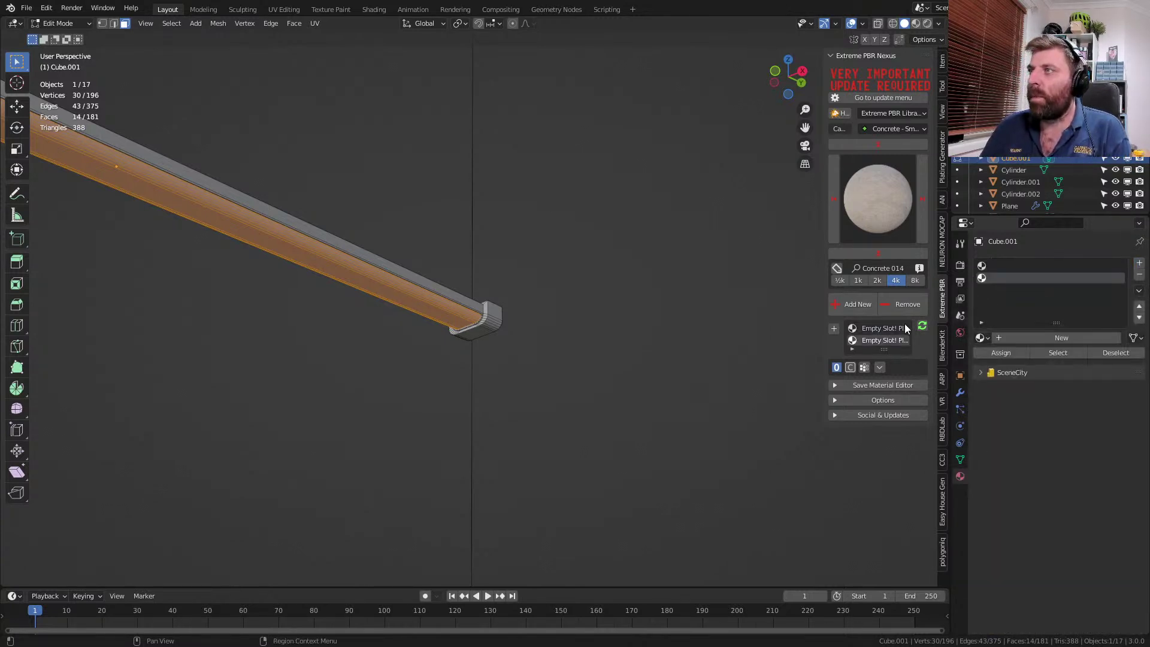
- Create a material named Light in the second slot and set its surface shader to Emission
{"action": "type", "text": "bpy.ops.mesh.separate(type='SELECTED')"}
{"action": "key", "text": "Return"}
{"action": "double_click", "coordinate": [1026, 339]}
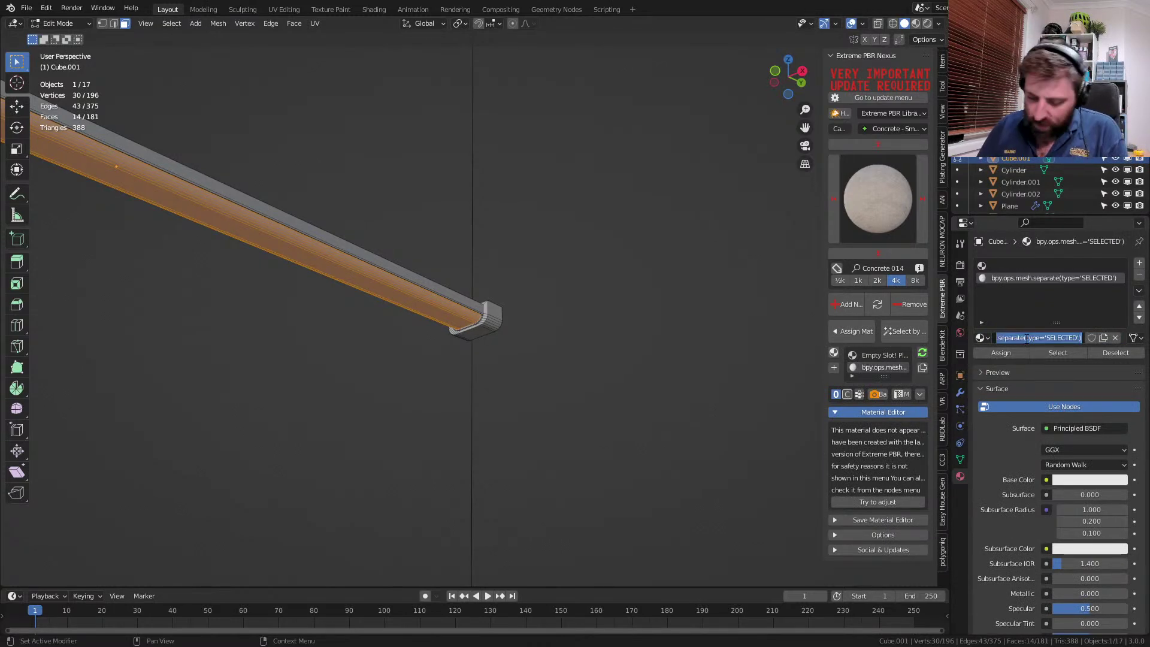
{"action": "left_click", "coordinate": [1033, 300]}
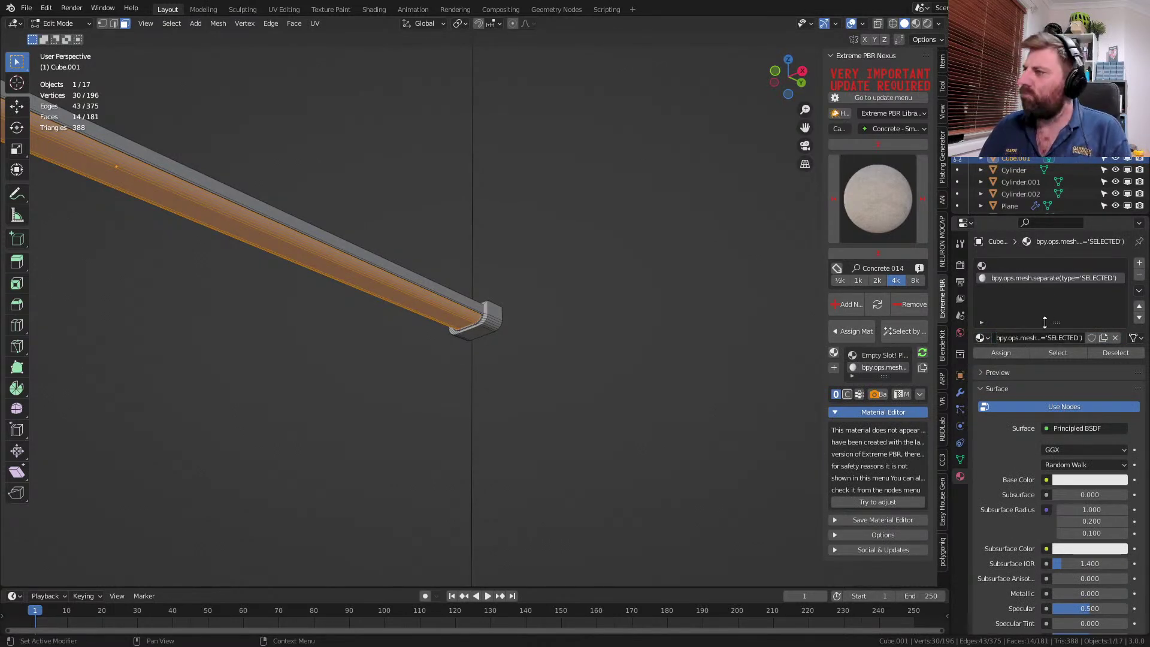
{"action": "double_click", "coordinate": [1043, 337]}
{"action": "type", "text": "Light"}
{"action": "key", "text": "Return"}
{"action": "left_click", "coordinate": [1077, 429]}
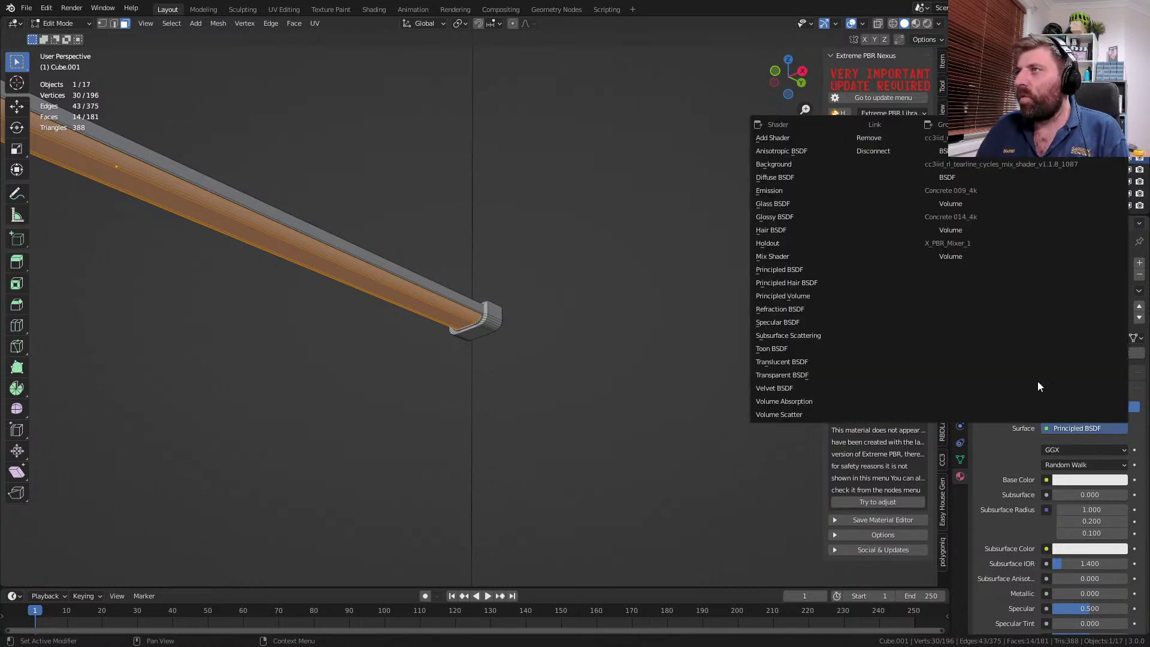
{"action": "left_click", "coordinate": [770, 191]}
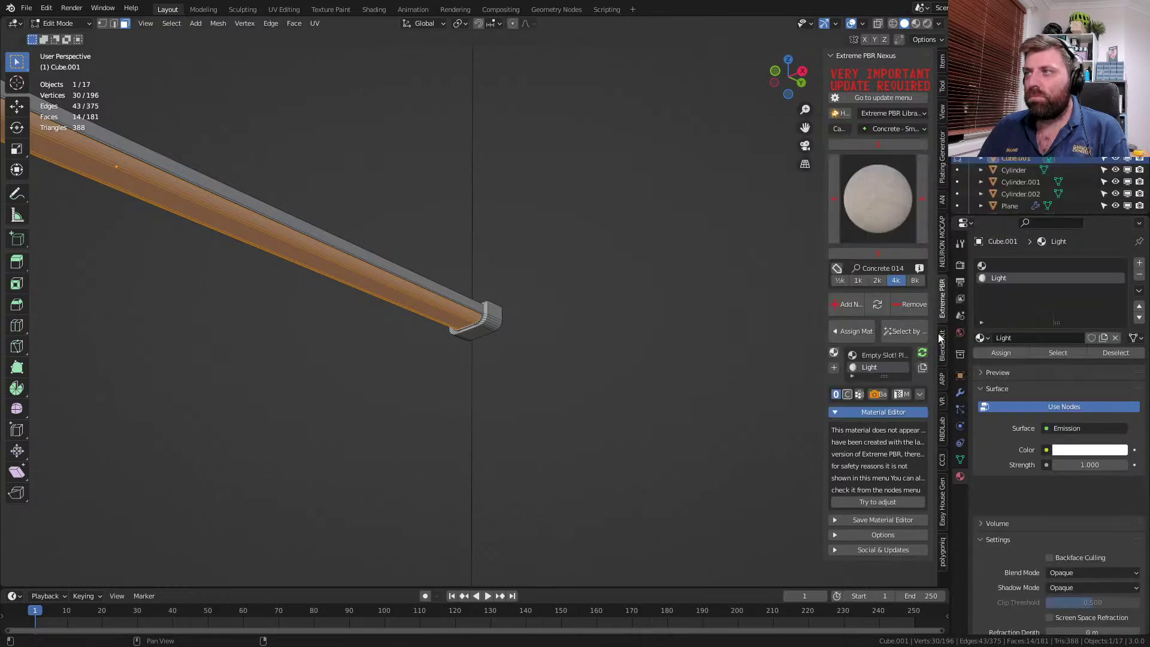
- Leave mesh editing and put the existing Metal material in the light bar's first slot
{"action": "middle_click_drag", "start_coordinate": [336, 216], "coordinate": [348, 223]}
{"action": "middle_click_drag", "start_coordinate": [594, 282], "coordinate": [422, 318]}
{"action": "key", "text": "Tab"}
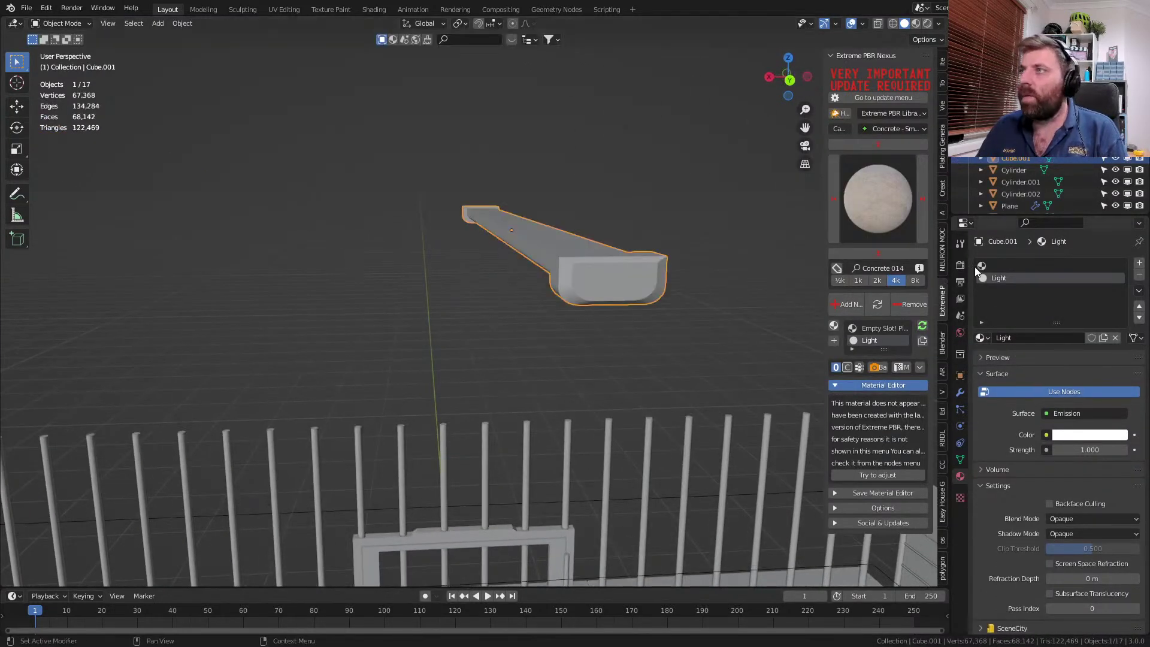
{"action": "left_click", "coordinate": [994, 266]}
{"action": "left_click", "coordinate": [983, 338]}
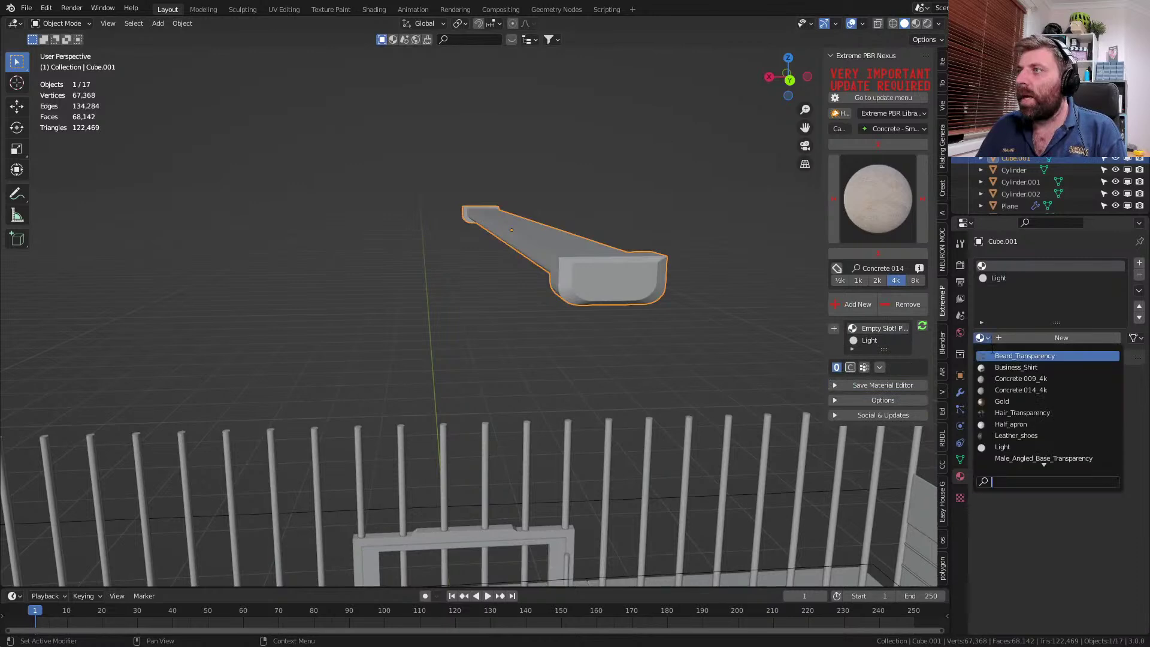
{"action": "scroll", "coordinate": [1019, 447], "scroll_direction": "down", "scroll_amount": 2}
{"action": "left_click", "coordinate": [1019, 447]}
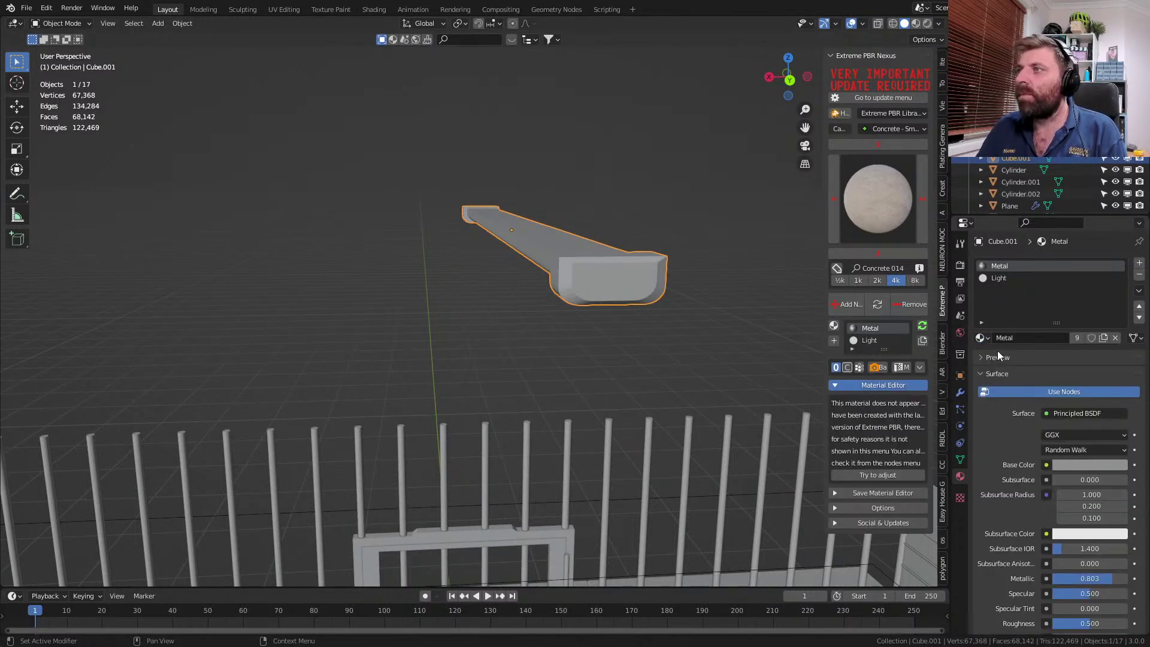
- Shade the faces of the whole light bar smooth, starting from mesh editing and returning to object mode
{"action": "middle_click_drag", "start_coordinate": [588, 372], "coordinate": [681, 325]}
{"action": "key", "text": "Tab"}
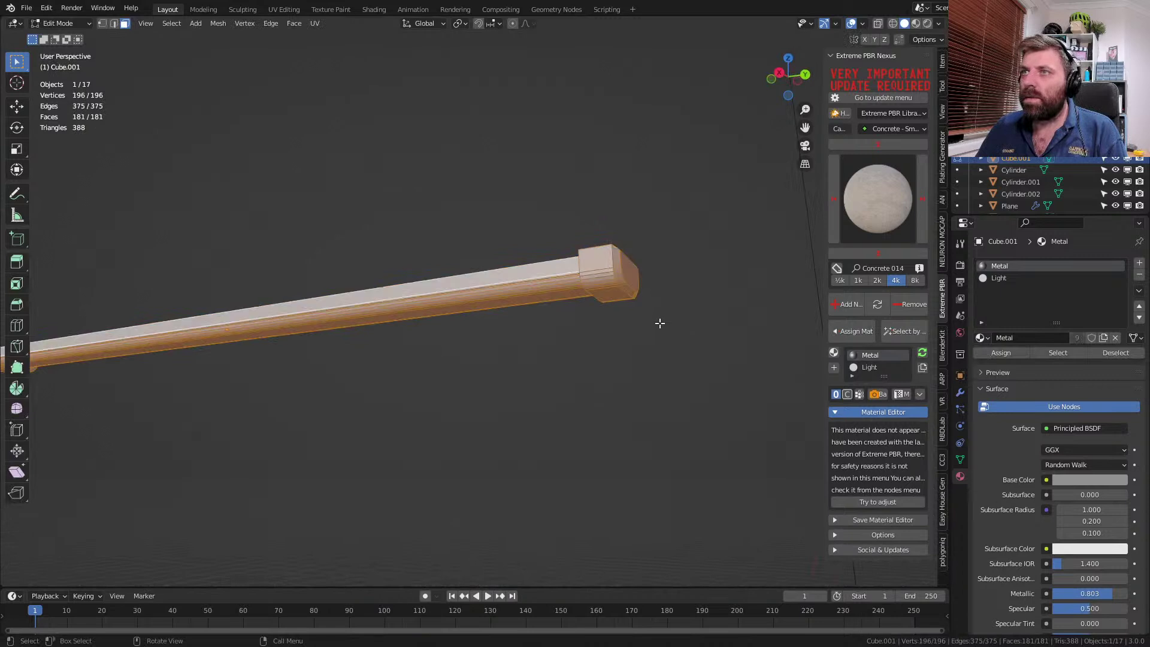
{"action": "key", "text": "F3"}
{"action": "type", "text": "smo"}
{"action": "key", "text": "Return"}
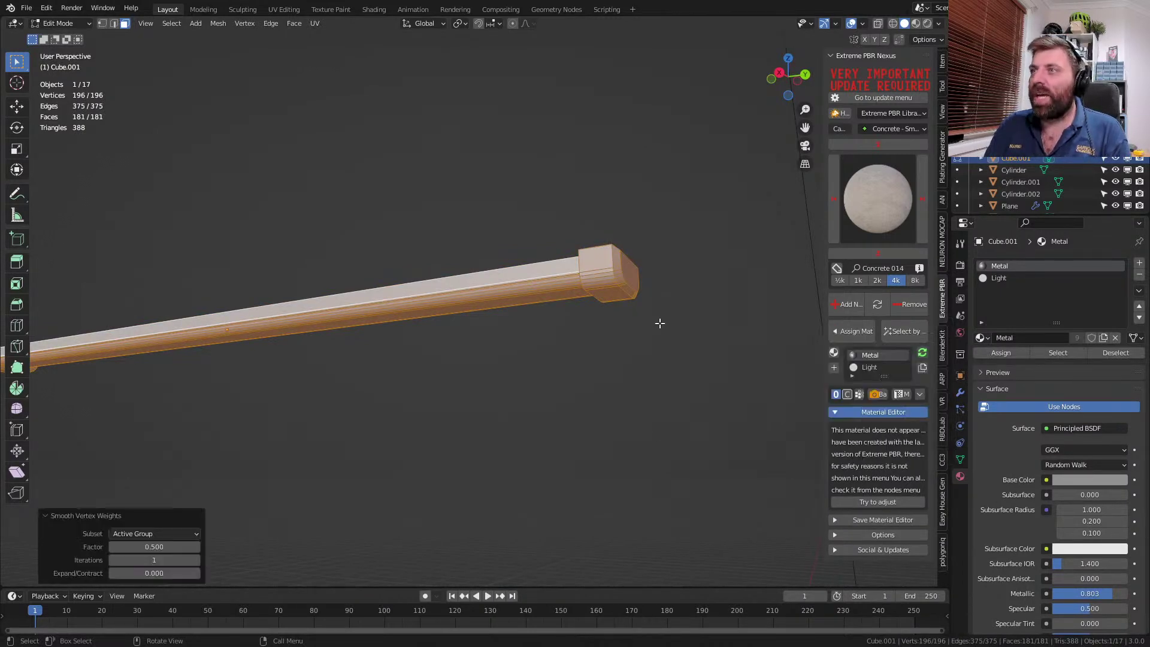
{"action": "key", "text": "F3"}
{"action": "type", "text": "smooth"}
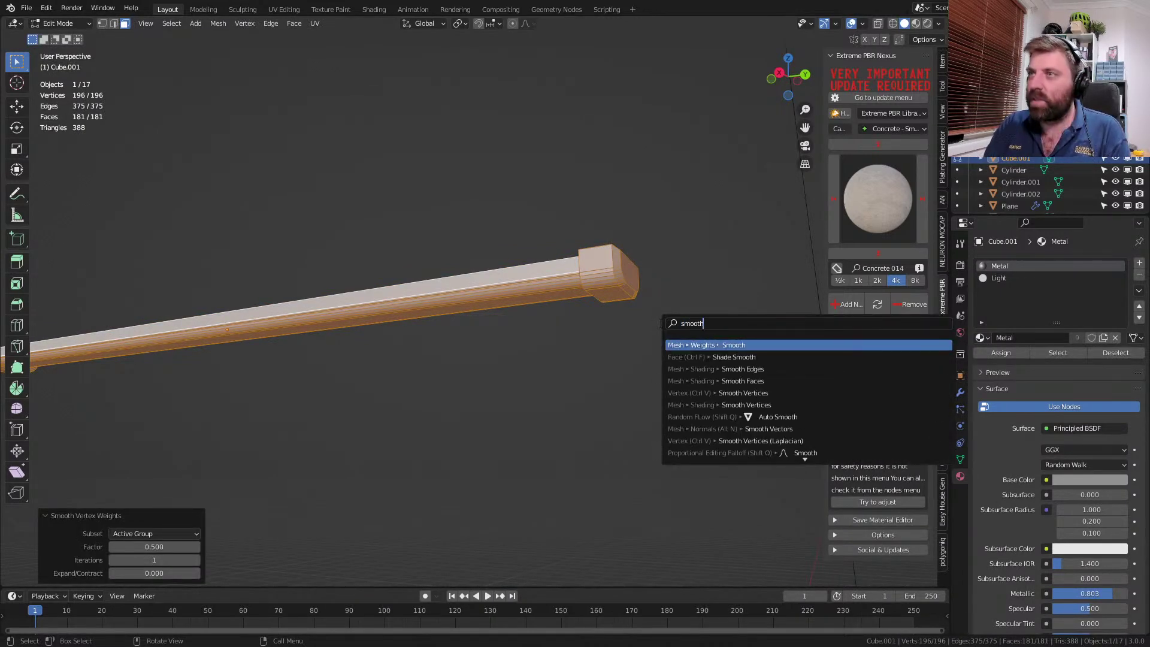
{"action": "key", "text": "Down"}
{"action": "key", "text": "Return"}
{"action": "key", "text": "Tab"}
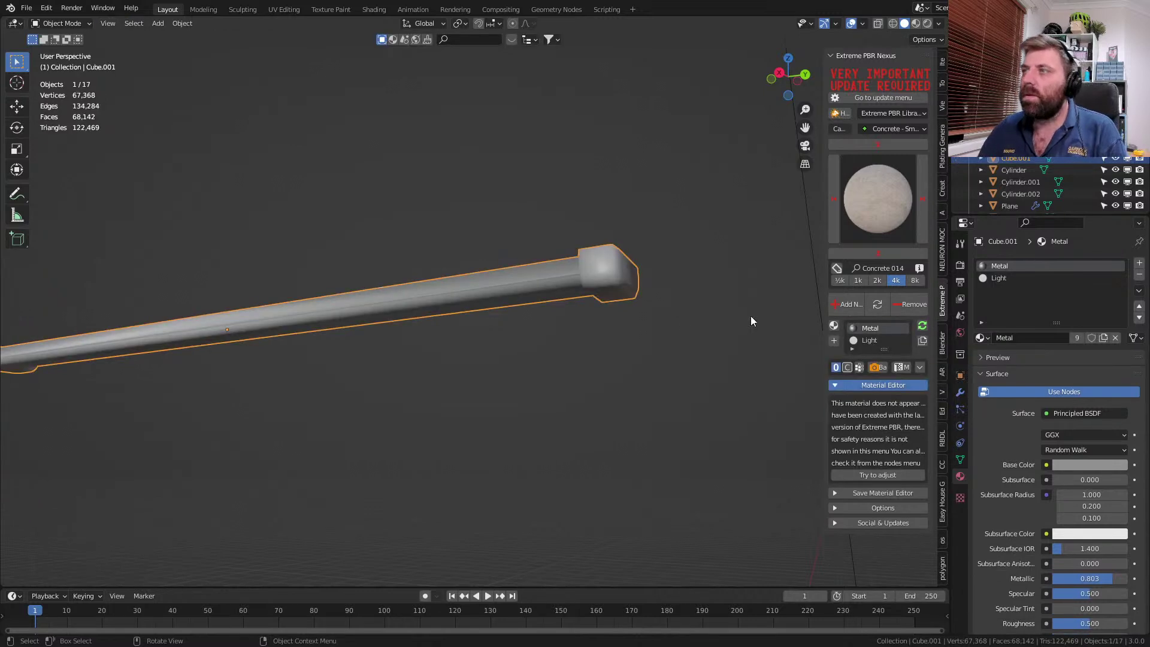
- Add a Bevel modifier to the light bar
{"action": "left_click", "coordinate": [960, 460]}
{"action": "middle_click_drag", "start_coordinate": [636, 360], "coordinate": [668, 254]}
{"action": "key", "text": "Tab"}
{"action": "left_click", "coordinate": [961, 392]}
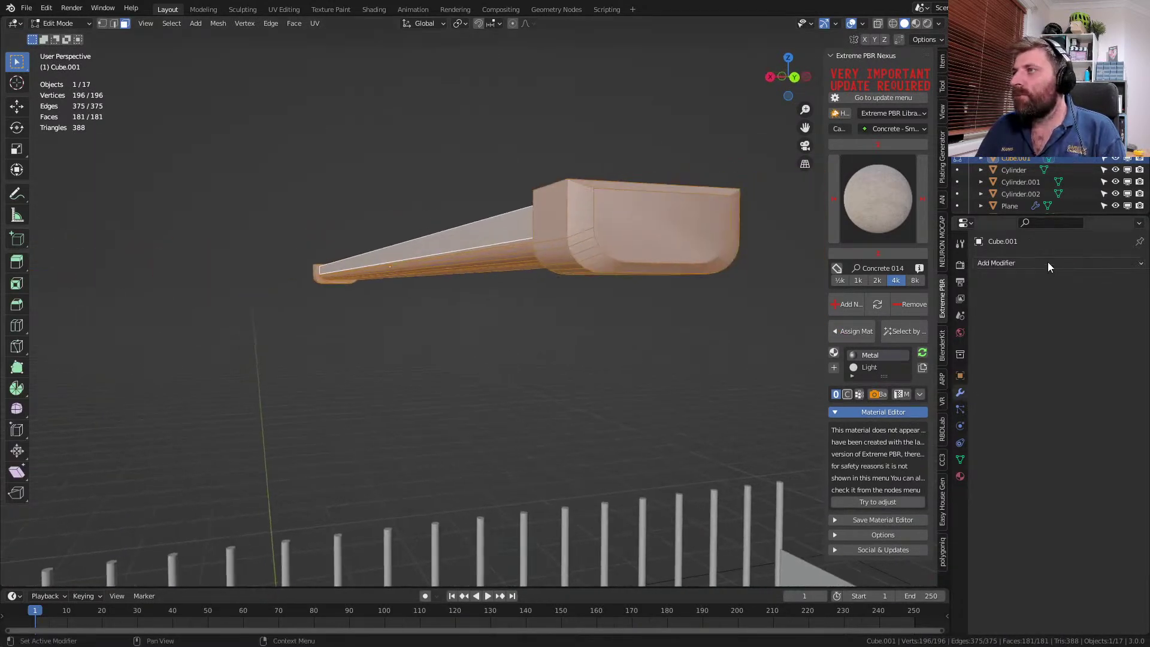
{"action": "left_click", "coordinate": [1048, 265]}
{"action": "left_click", "coordinate": [935, 316]}
- Select the faces along the top of the light bar and its end caps and flatten them with a Z scale of 0
{"action": "middle_click_drag", "start_coordinate": [525, 264], "coordinate": [554, 320]}
{"action": "key", "text": "Tab"}
{"action": "key", "text": "Tab"}
{"action": "left_click", "coordinate": [555, 321]}
{"action": "left_click", "coordinate": [560, 258], "text": "shift"}
{"action": "middle_click_drag", "start_coordinate": [559, 259], "coordinate": [760, 232]}
{"action": "left_click", "coordinate": [502, 201], "text": "shift"}
{"action": "left_click", "coordinate": [514, 185], "text": "alt"}
{"action": "middle_click_drag", "start_coordinate": [514, 186], "coordinate": [601, 276]}
{"action": "middle_click_drag", "start_coordinate": [211, 153], "coordinate": [558, 247]}
{"action": "scroll", "coordinate": [557, 239], "scroll_direction": "down", "scroll_amount": 2}
{"action": "key", "text": "s"}
{"action": "key", "text": "z"}
{"action": "key", "text": "0"}
{"action": "key", "text": "Return"}
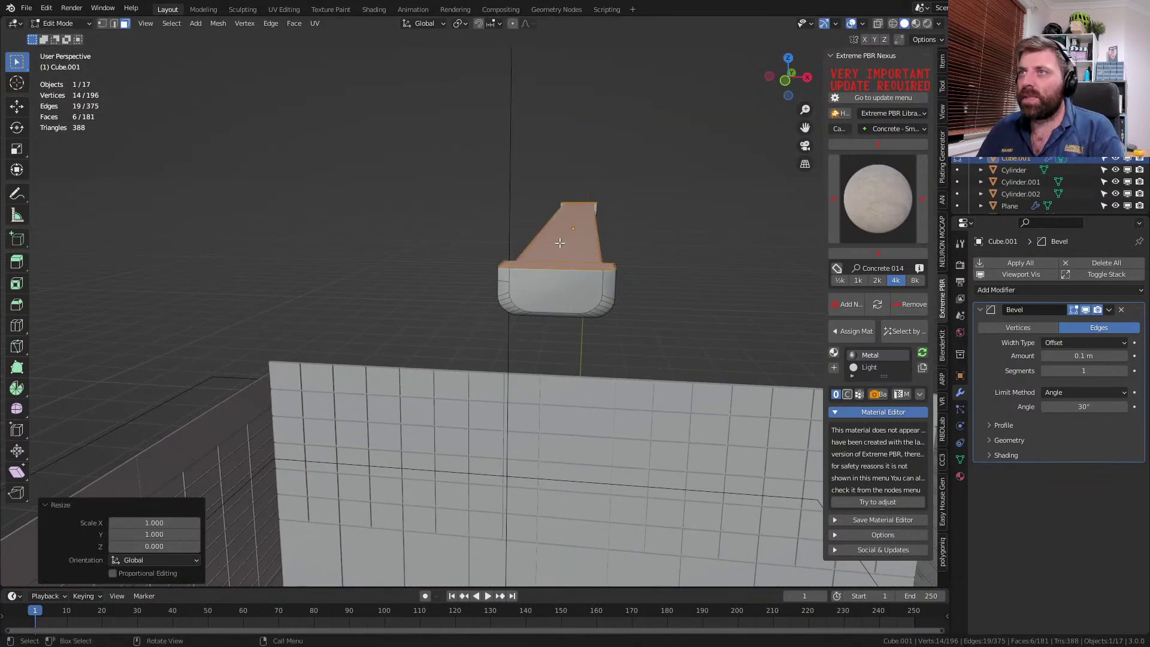
- Raise the flattened top faces along Z, delete them and leave mesh editing
{"action": "key", "text": "g"}
{"action": "key", "text": "z"}
{"action": "left_click", "coordinate": [568, 110]}
{"action": "middle_click_drag", "start_coordinate": [568, 111], "coordinate": [523, 210]}
{"action": "key", "text": "x"}
{"action": "left_click", "coordinate": [524, 210]}
{"action": "key", "text": "Tab"}
- Switch to rendered shading and move the light bar about 2.04 m in X and 2.36 m in Y, viewed from above
{"action": "middle_click_drag", "start_coordinate": [595, 236], "coordinate": [459, 244]}
{"action": "key", "text": "KP_3"}
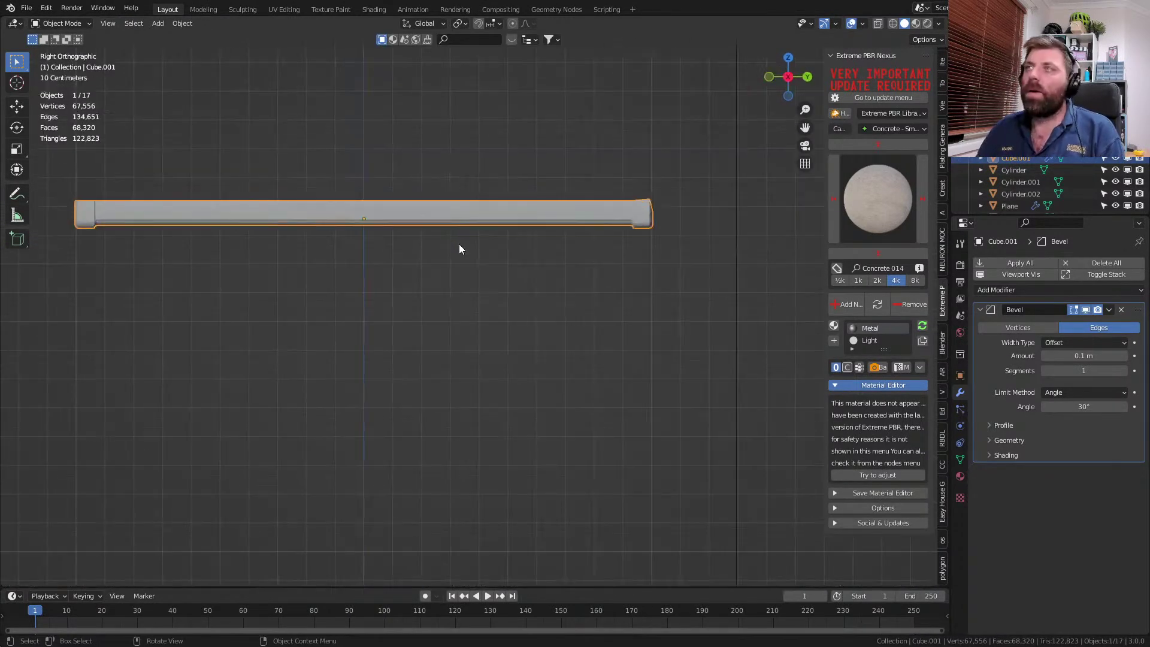
{"action": "left_click", "coordinate": [927, 23]}
{"action": "mouse_move", "coordinate": [779, 216]}
{"action": "middle_mouse_down"}
{"action": "mouse_move", "coordinate": [527, 252]}
{"action": "mouse_move", "coordinate": [570, 218]}
{"action": "mouse_move", "coordinate": [704, 290]}
{"action": "mouse_move", "coordinate": [530, 326]}
{"action": "middle_mouse_up"}
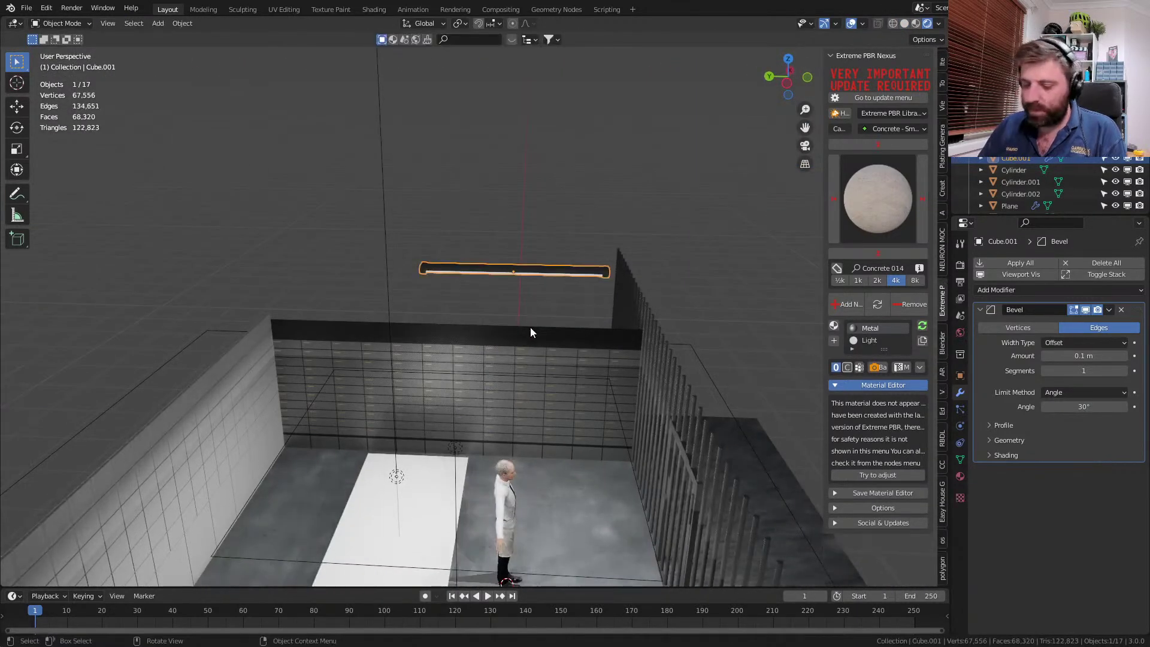
{"action": "key", "text": "KP_7"}
{"action": "scroll", "coordinate": [530, 327], "scroll_direction": "down", "scroll_amount": 4}
{"action": "key", "text": "g"}
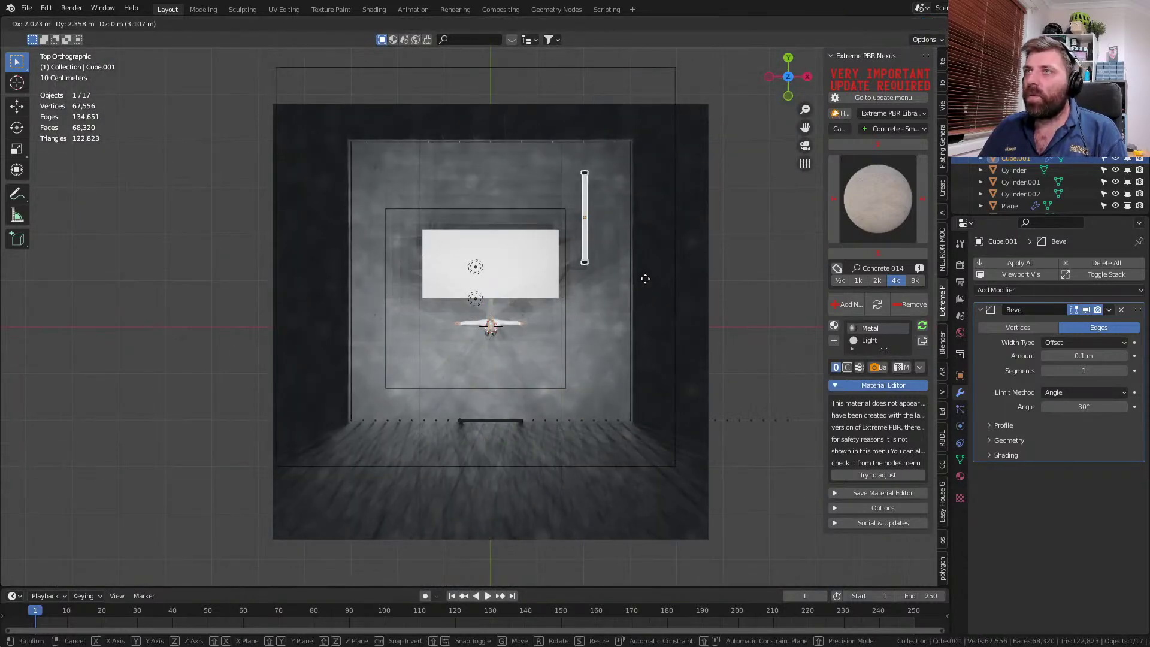
{"action": "left_click", "coordinate": [646, 279]}
- Add a Mirror modifier to the light bar, mirroring only across X with Plane.004 as the mirror object
{"action": "left_click", "coordinate": [991, 291]}
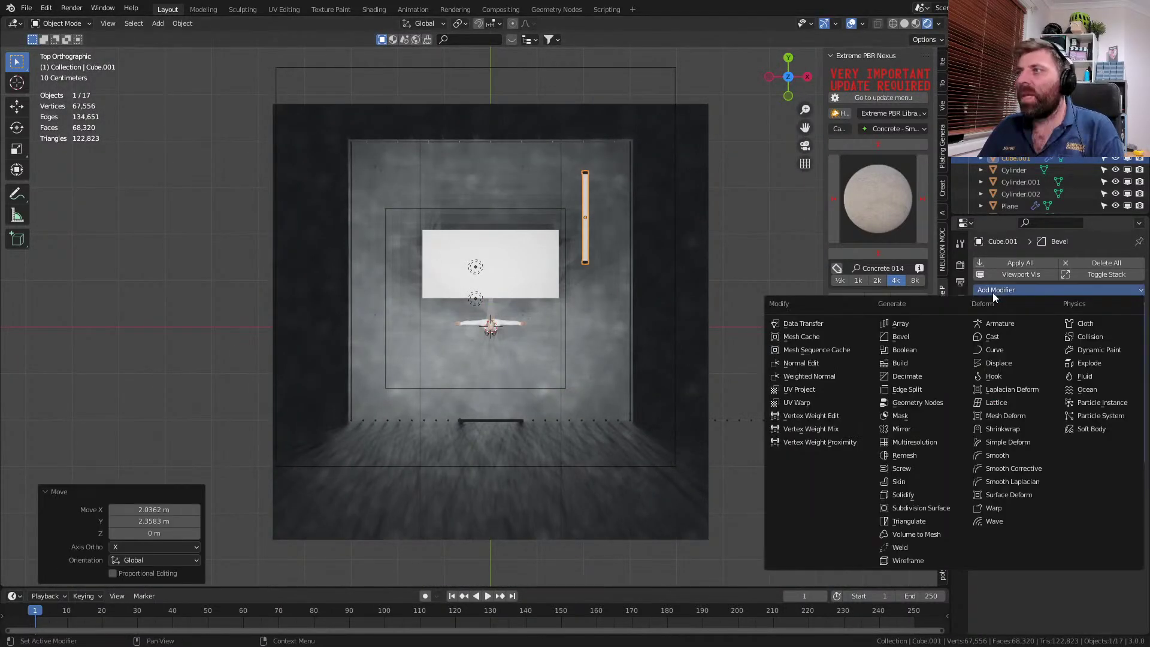
{"action": "left_click", "coordinate": [944, 430]}
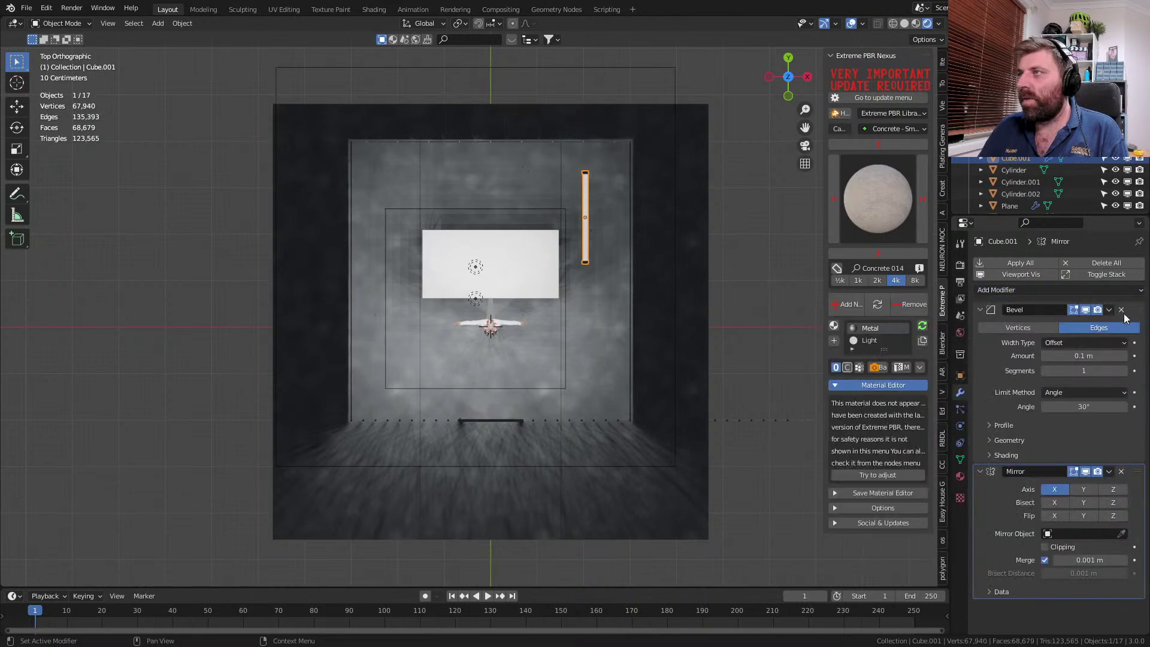
{"action": "left_click", "coordinate": [1122, 534]}
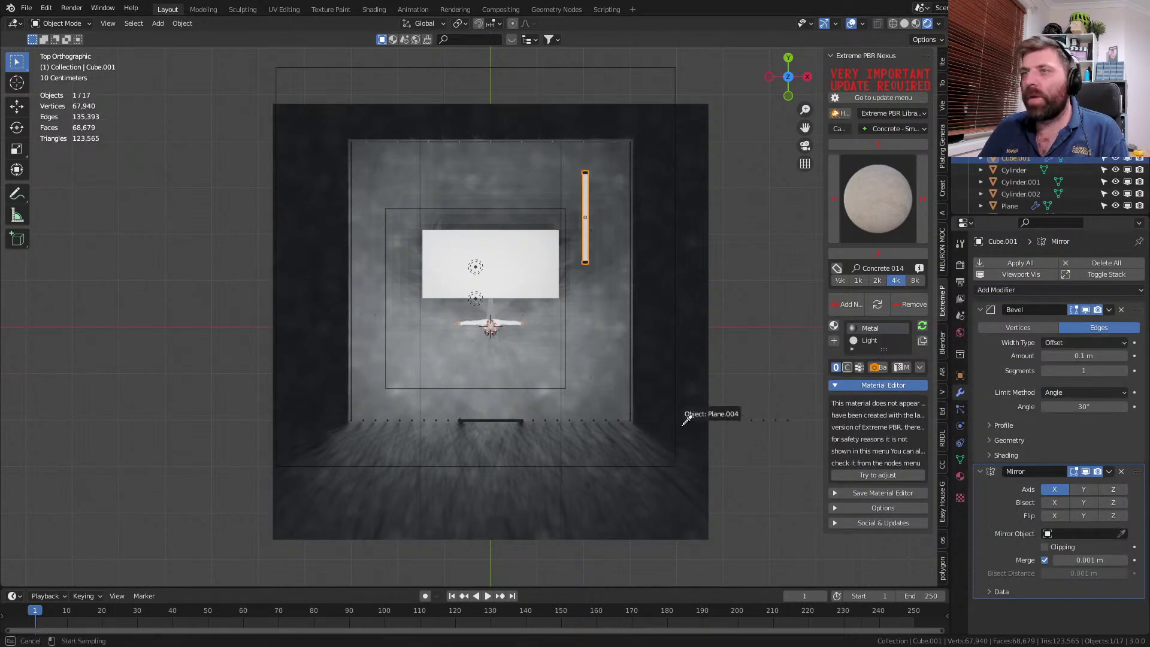
{"action": "left_click", "coordinate": [490, 368]}
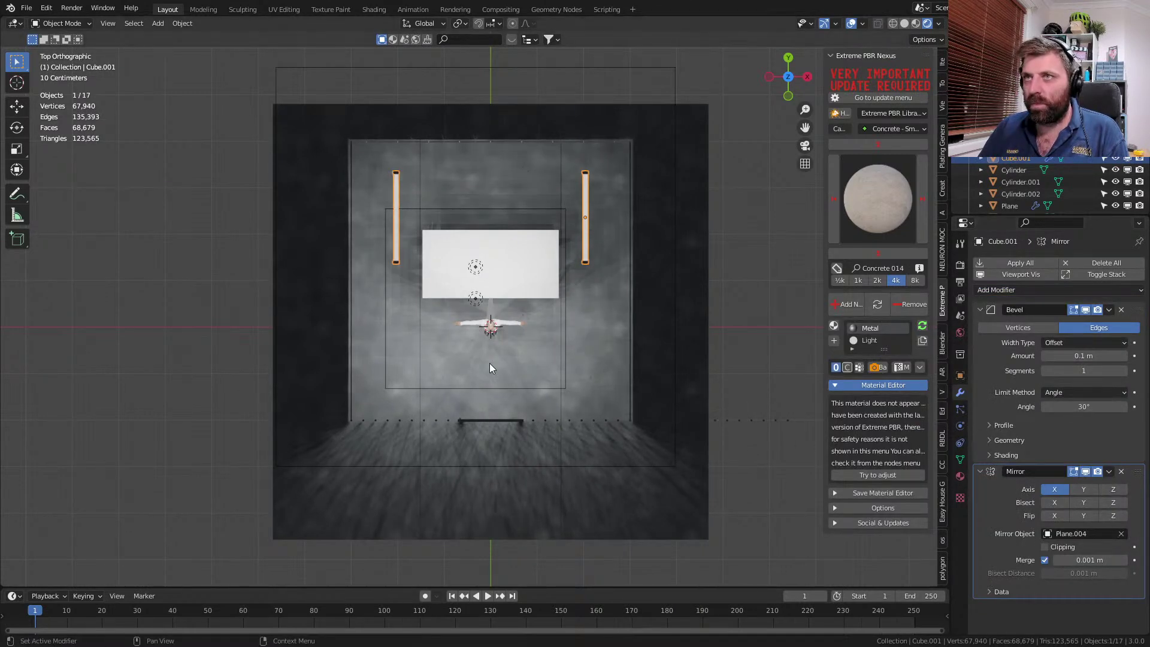
{"action": "left_click", "coordinate": [1084, 489]}
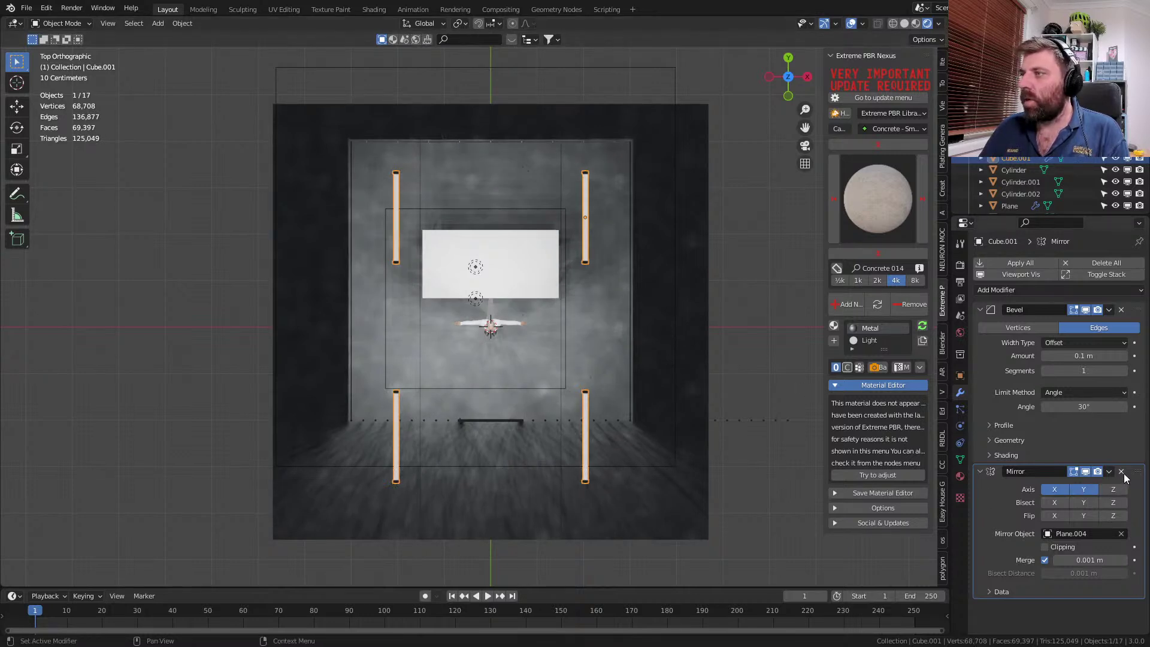
{"action": "left_click", "coordinate": [1082, 491]}
- Lower the mirrored lights about 1.88 m along Z, and fine-tune their height in wireframe side view by raising them about 0.07 m
{"action": "middle_click_drag", "start_coordinate": [635, 294], "coordinate": [470, 290]}
{"action": "key", "text": "g"}
{"action": "key", "text": "z"}
{"action": "left_click", "coordinate": [573, 361]}
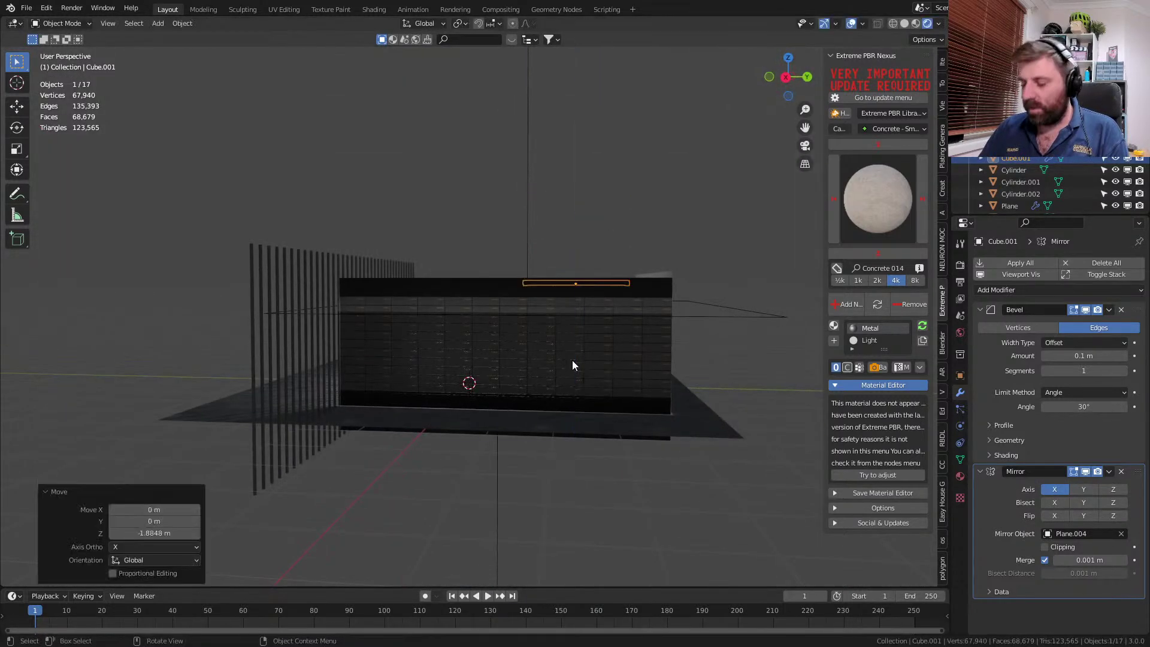
{"action": "key", "text": "KP_3"}
{"action": "key", "text": "KP_Decimal"}
{"action": "key", "text": "z"}
{"action": "left_click", "coordinate": [423, 358]}
{"action": "scroll", "coordinate": [687, 395], "scroll_direction": "up", "scroll_amount": 3}
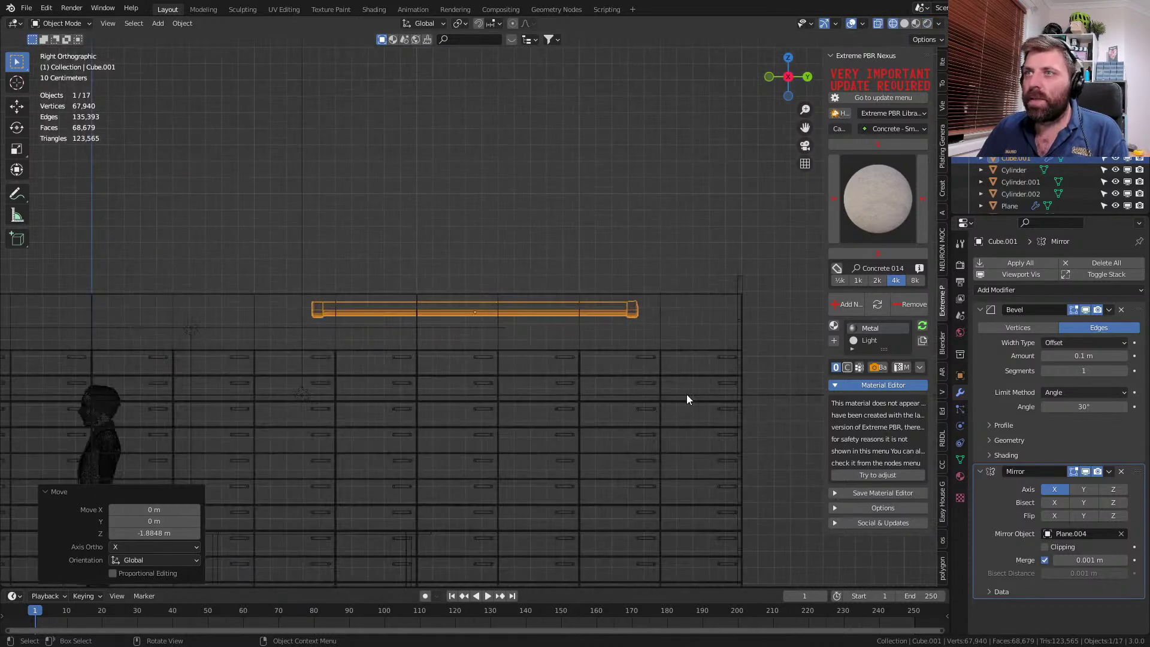
{"action": "key", "text": "g"}
{"action": "key", "text": "z"}
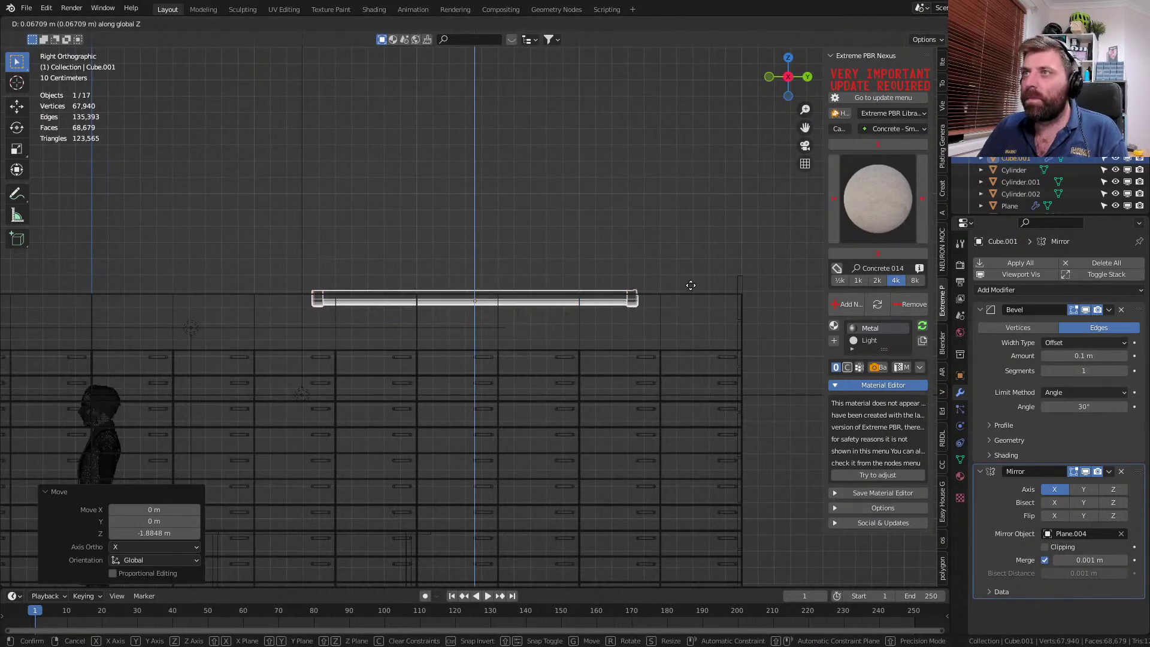
{"action": "left_click", "coordinate": [690, 283]}
- Shift the lights about 0.24 m along Y towards the back wall
{"action": "key", "text": "g"}
{"action": "key", "text": "x"}
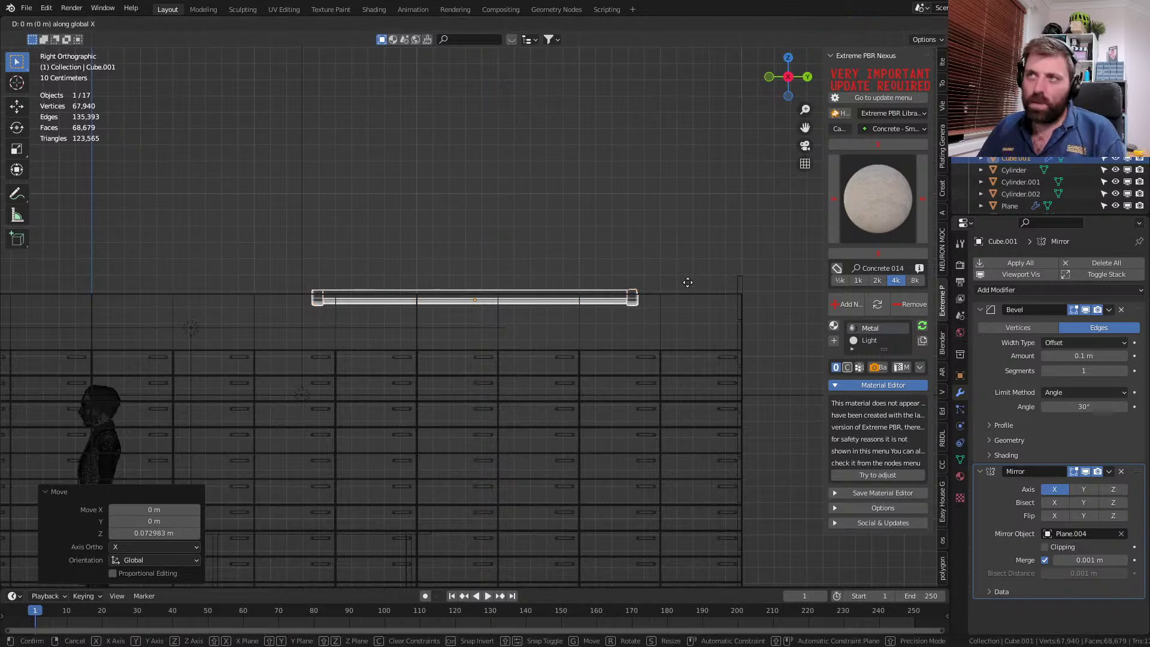
{"action": "key", "text": "y"}
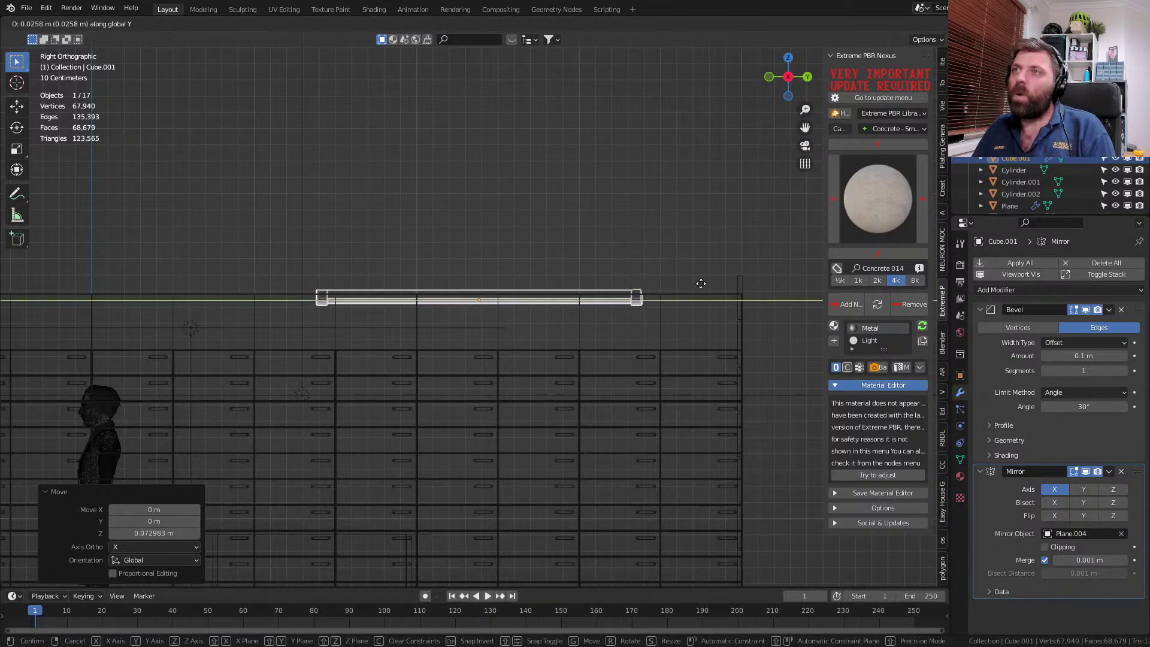
{"action": "left_click", "coordinate": [727, 285]}
- Add an Array modifier to the lights with a relative offset of 0 in X and -1.55 in Y
{"action": "scroll", "coordinate": [467, 322], "scroll_direction": "down", "scroll_amount": 4}
{"action": "middle_click_drag", "start_coordinate": [418, 310], "coordinate": [463, 312], "text": "shift"}
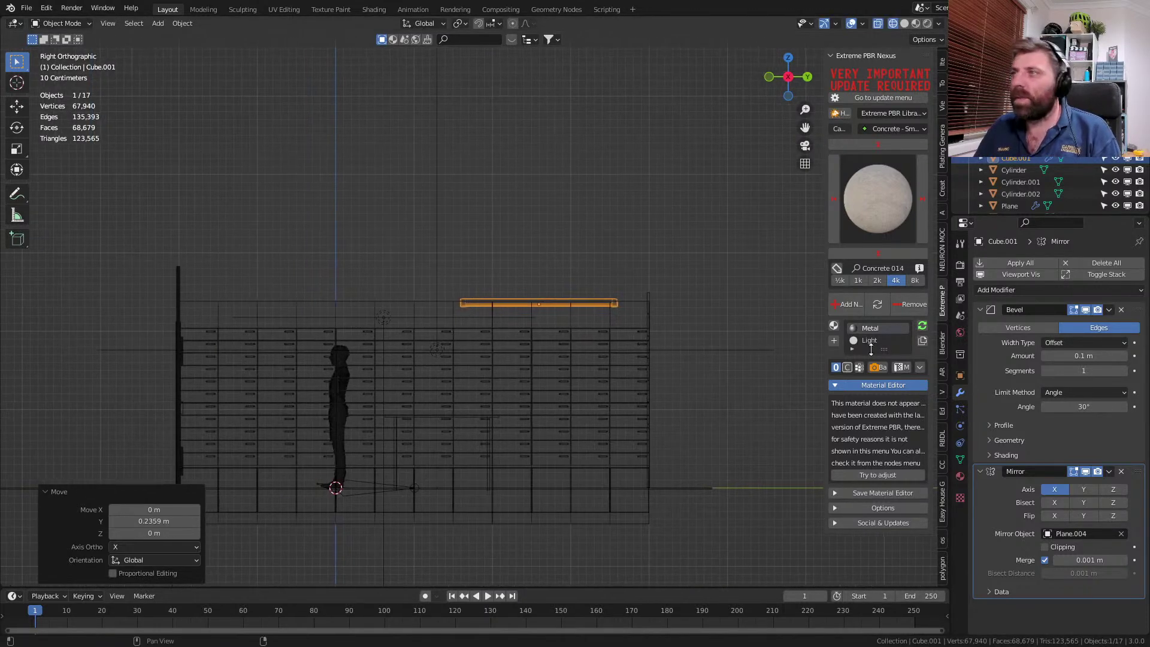
{"action": "left_click", "coordinate": [1024, 290]}
{"action": "left_click", "coordinate": [892, 323]}
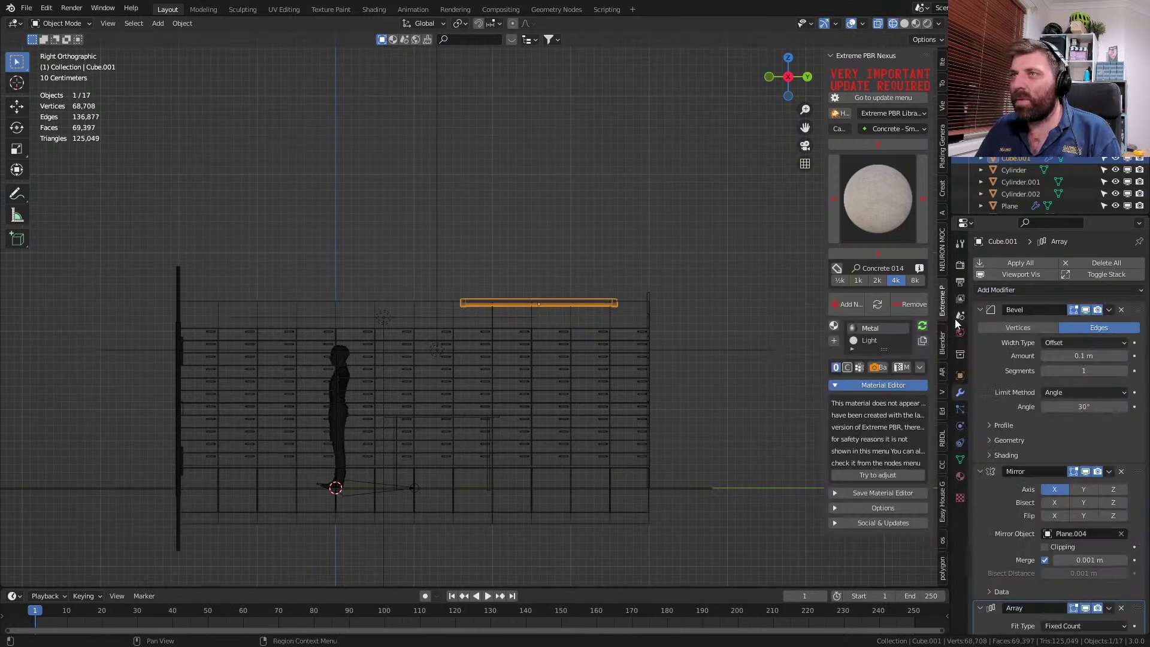
{"action": "scroll", "coordinate": [1082, 566], "scroll_direction": "down", "scroll_amount": 5}
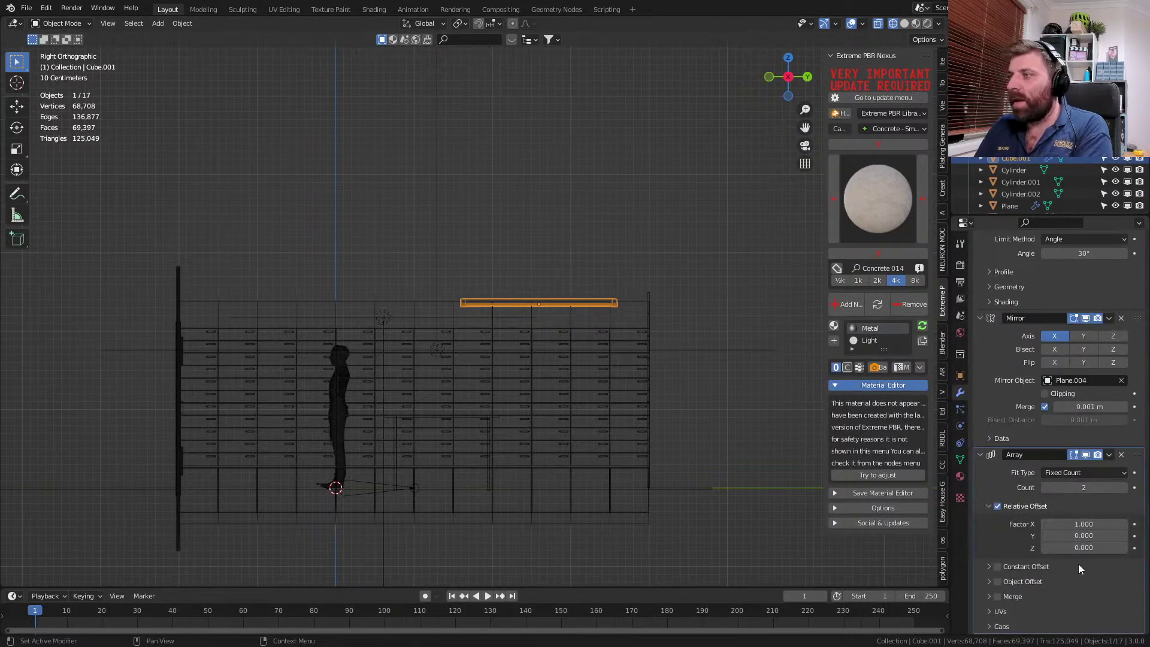
{"action": "left_click", "coordinate": [1083, 525]}
{"action": "type", "text": "0"}
{"action": "key", "text": "Tab"}
{"action": "type", "text": "1"}
{"action": "key", "text": "Return"}
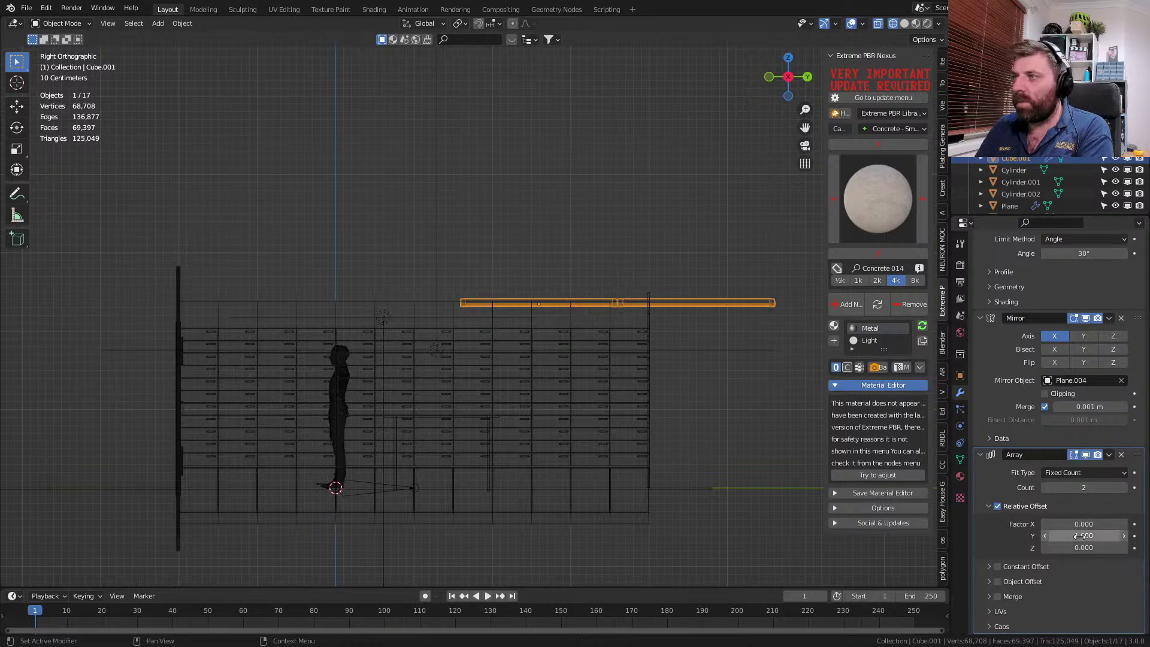
{"action": "left_click_drag", "start_coordinate": [1092, 534], "coordinate": [1033, 534]}
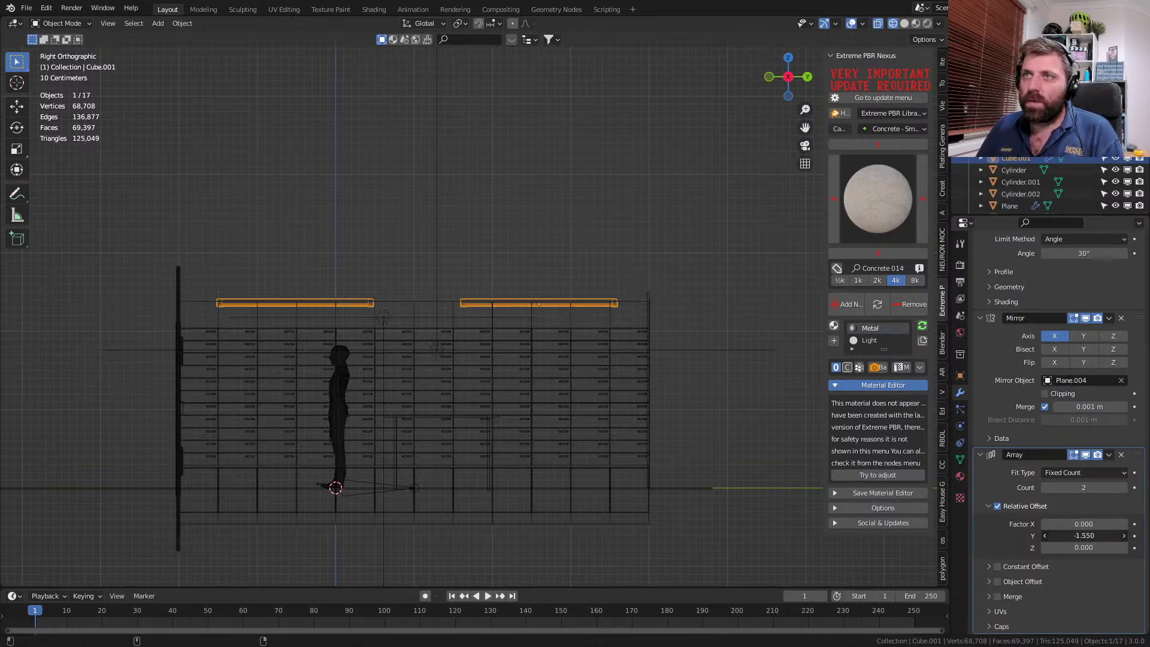
- Move the light rows about 0.6 m inward along X in a solid-shaded top view
{"action": "mouse_move", "coordinate": [629, 448]}
{"action": "middle_mouse_down"}
{"action": "mouse_move", "coordinate": [717, 449]}
{"action": "mouse_move", "coordinate": [619, 416]}
{"action": "mouse_move", "coordinate": [658, 412]}
{"action": "mouse_move", "coordinate": [641, 426]}
{"action": "middle_mouse_up"}
{"action": "key", "text": "z"}
{"action": "left_click", "coordinate": [791, 448]}
{"action": "key", "text": "KP_5"}
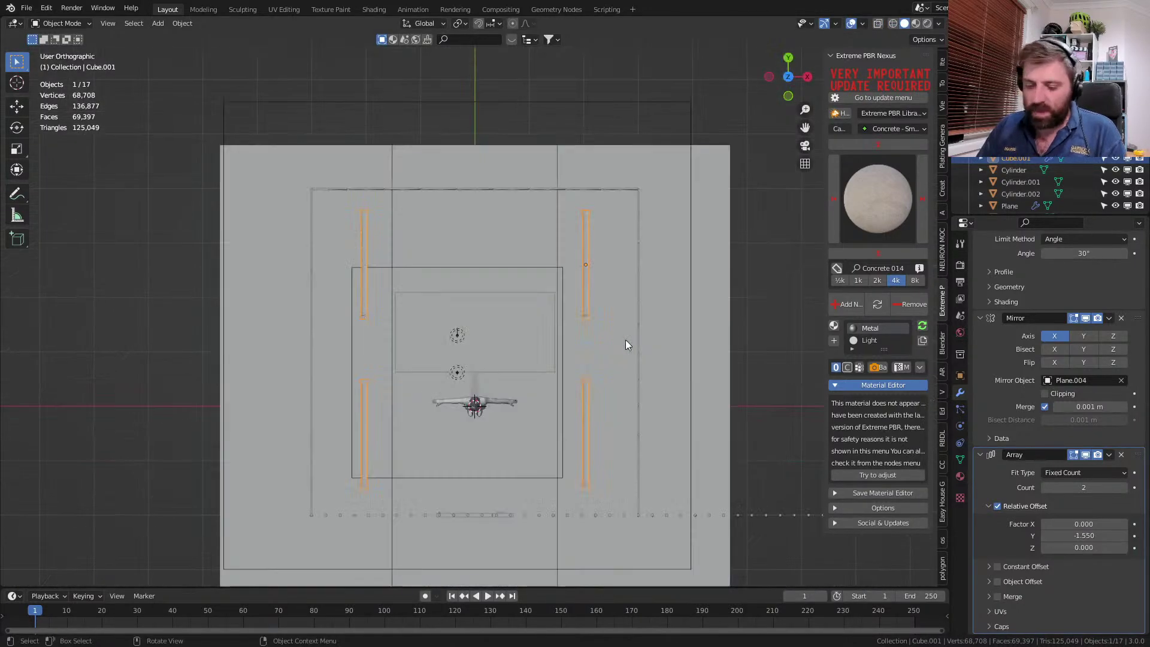
{"action": "key", "text": "KP_7"}
{"action": "key", "text": "g"}
{"action": "key", "text": "x"}
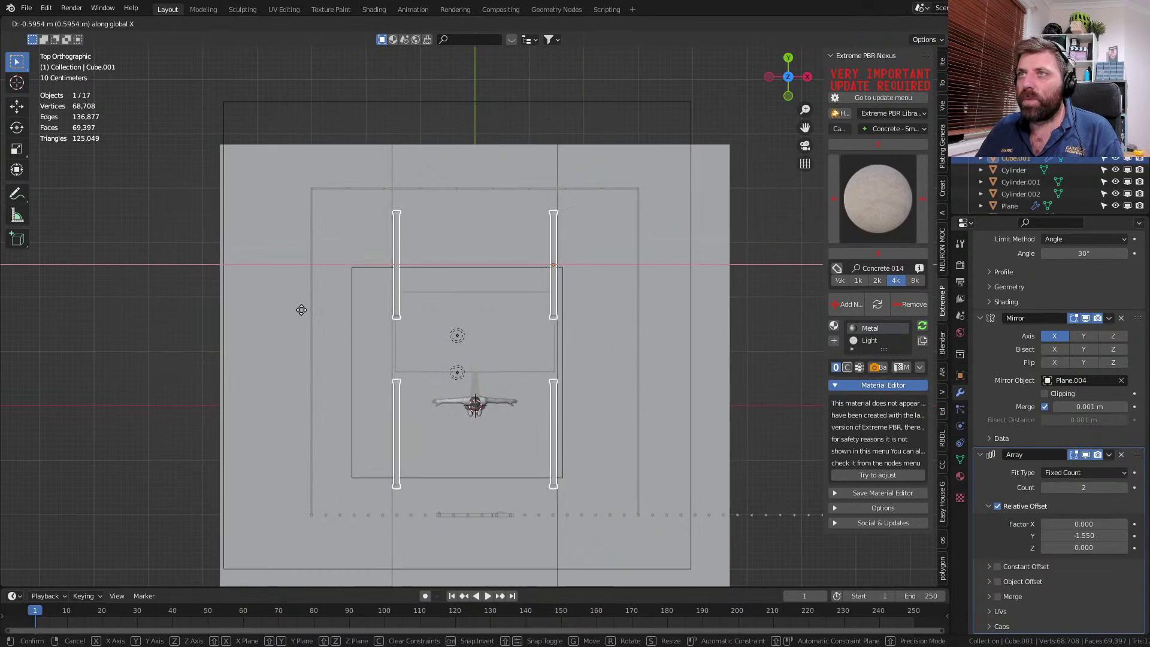
{"action": "left_click", "coordinate": [294, 325]}
- Snap the 3D cursor to the world origin
{"action": "middle_click_drag", "start_coordinate": [294, 326], "coordinate": [510, 430]}
{"action": "key", "text": "shift+a"}
{"action": "key", "text": "shift+s"}
{"action": "left_click", "coordinate": [466, 420]}
{"action": "key", "text": "shift+s"}
{"action": "left_click", "coordinate": [440, 437]}
- Add a plane scaled to about 6.36 and raise it about 2.39 m along Z as the cell's ceiling
{"action": "key", "text": "shift+a"}
{"action": "mouse_move", "coordinate": [412, 363]}
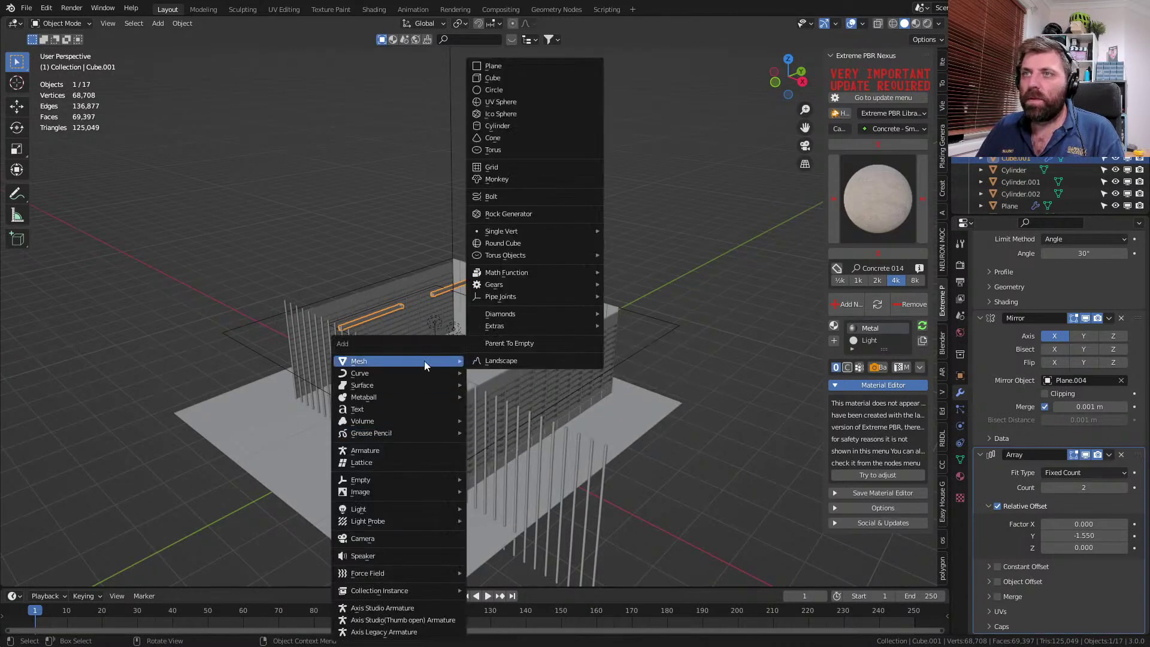
{"action": "left_click", "coordinate": [513, 65]}
{"action": "key", "text": "s"}
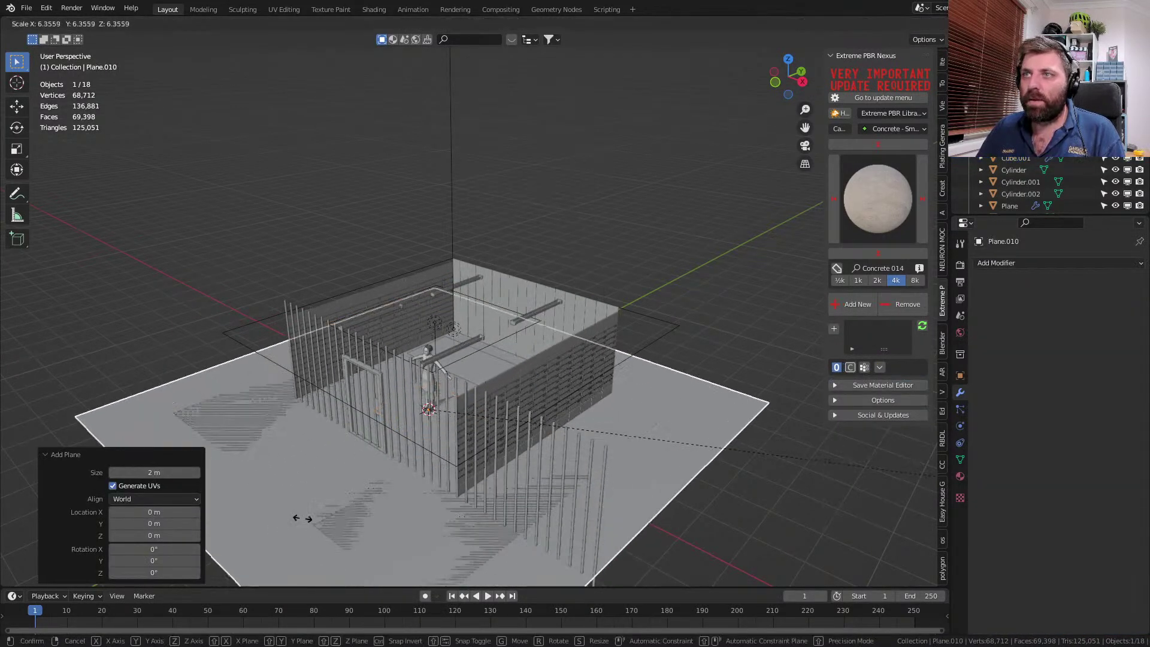
{"action": "left_click", "coordinate": [302, 517]}
{"action": "key", "text": "g"}
{"action": "key", "text": "z"}
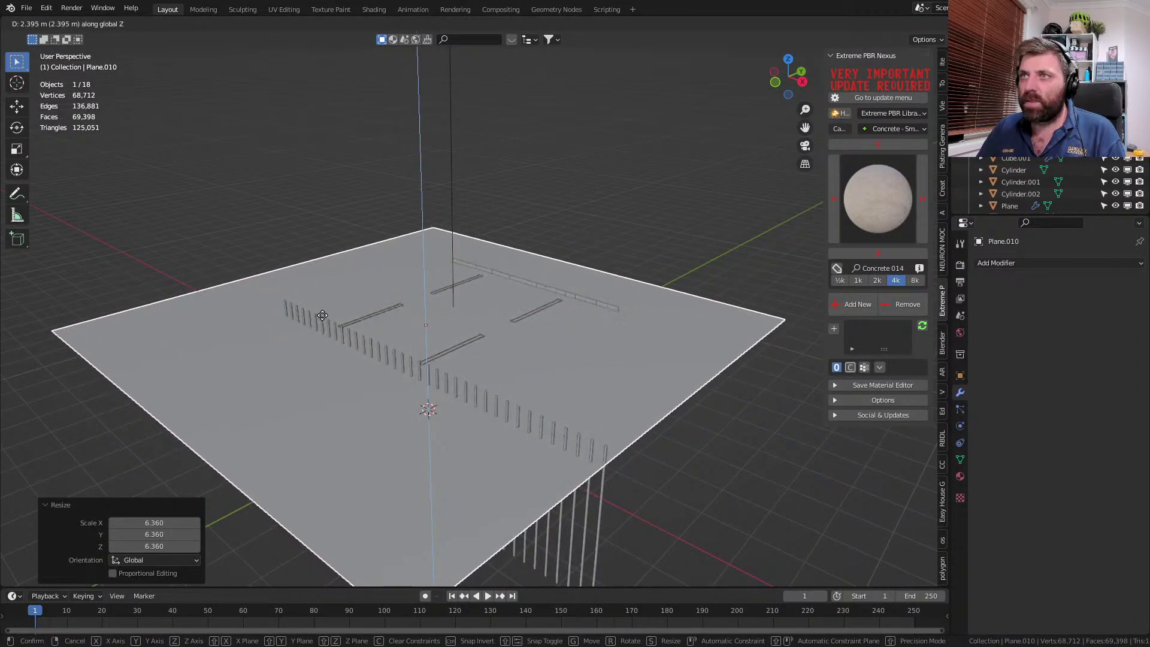
{"action": "left_click", "coordinate": [270, 406]}
- View the cell from below the ceiling in rendered shading and enable Bloom and Ambient Occlusion for Eevee
{"action": "middle_click_drag", "start_coordinate": [269, 405], "coordinate": [630, 174]}
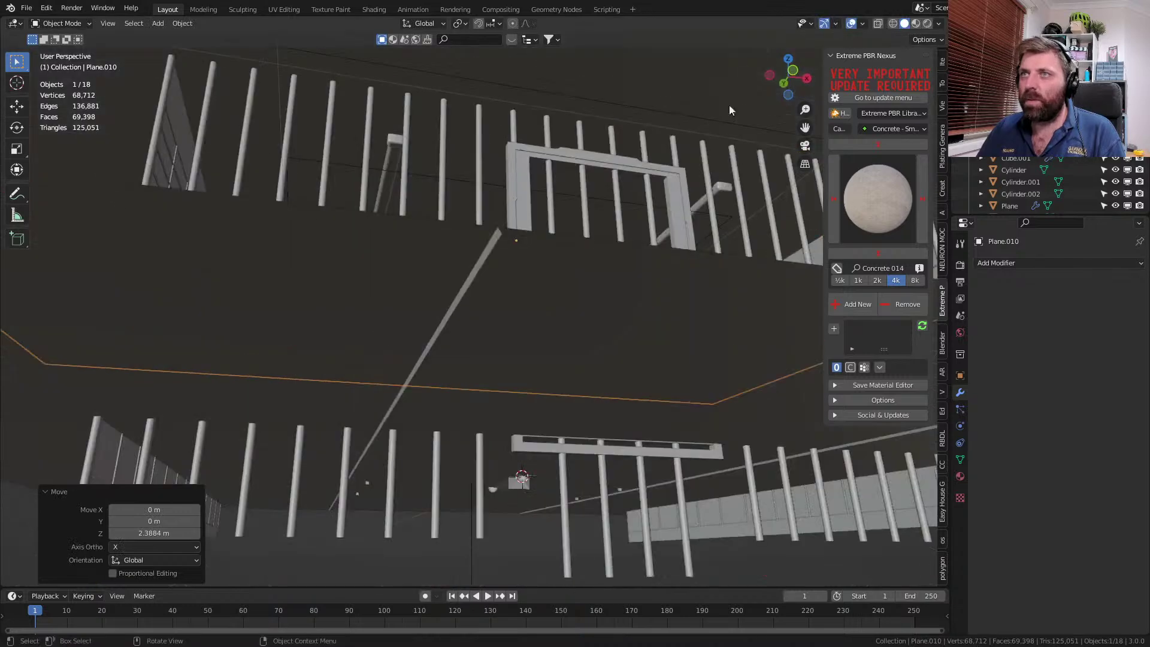
{"action": "left_click", "coordinate": [928, 23]}
{"action": "middle_click_drag", "start_coordinate": [509, 237], "coordinate": [501, 257]}
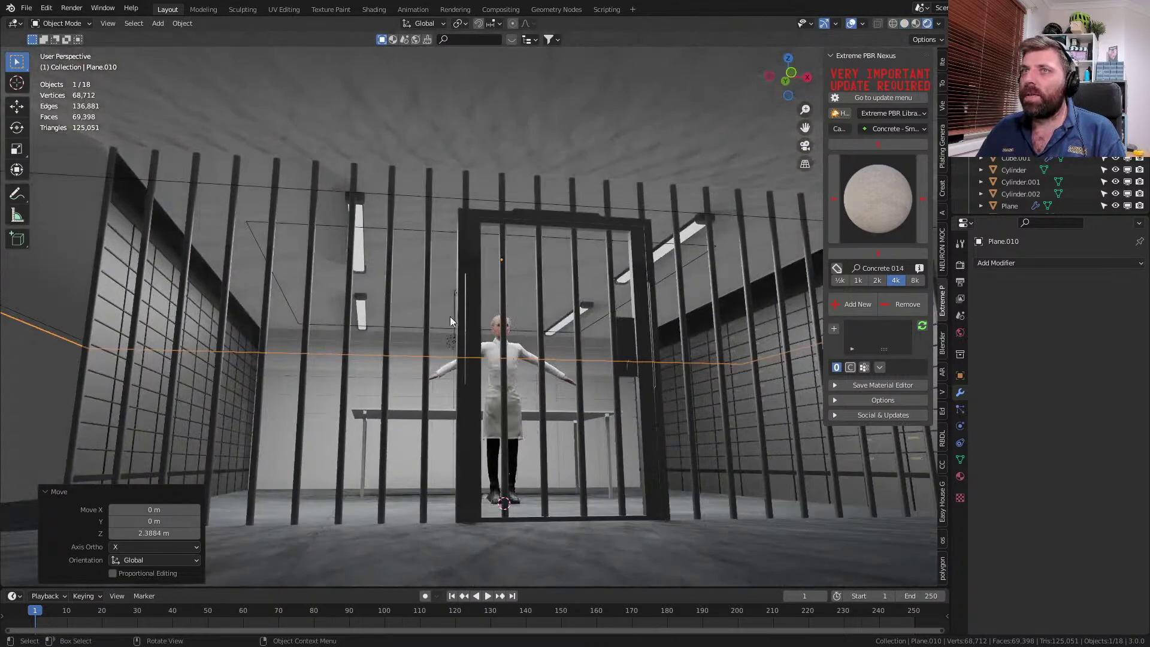
{"action": "scroll", "coordinate": [422, 350], "scroll_direction": "up", "scroll_amount": 3}
{"action": "left_click", "coordinate": [317, 224]}
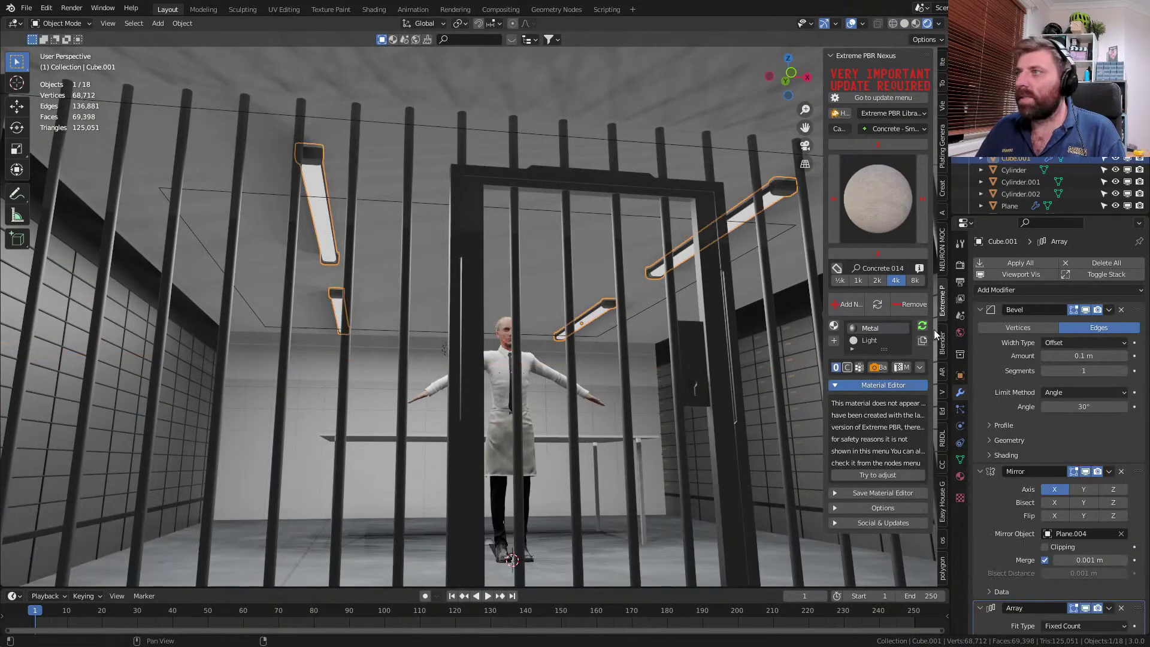
{"action": "left_click", "coordinate": [961, 266]}
{"action": "left_click", "coordinate": [990, 364]}
{"action": "left_click", "coordinate": [989, 348]}
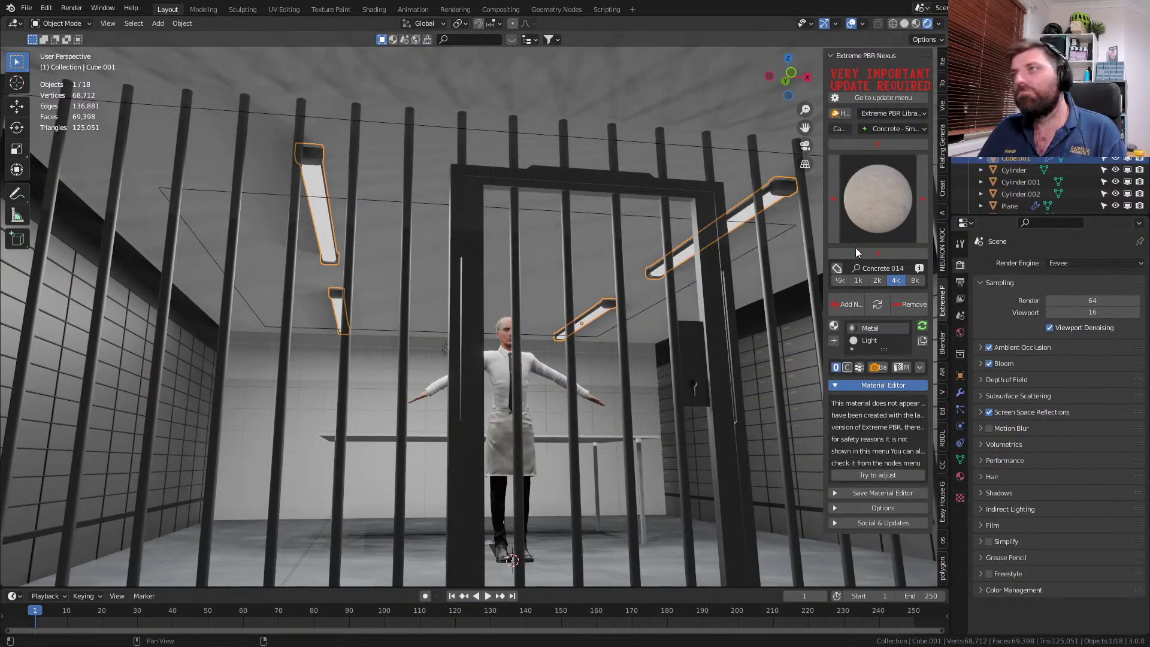
- Set the emission strength of the lights' Light material to 5
{"action": "left_click", "coordinate": [961, 476]}
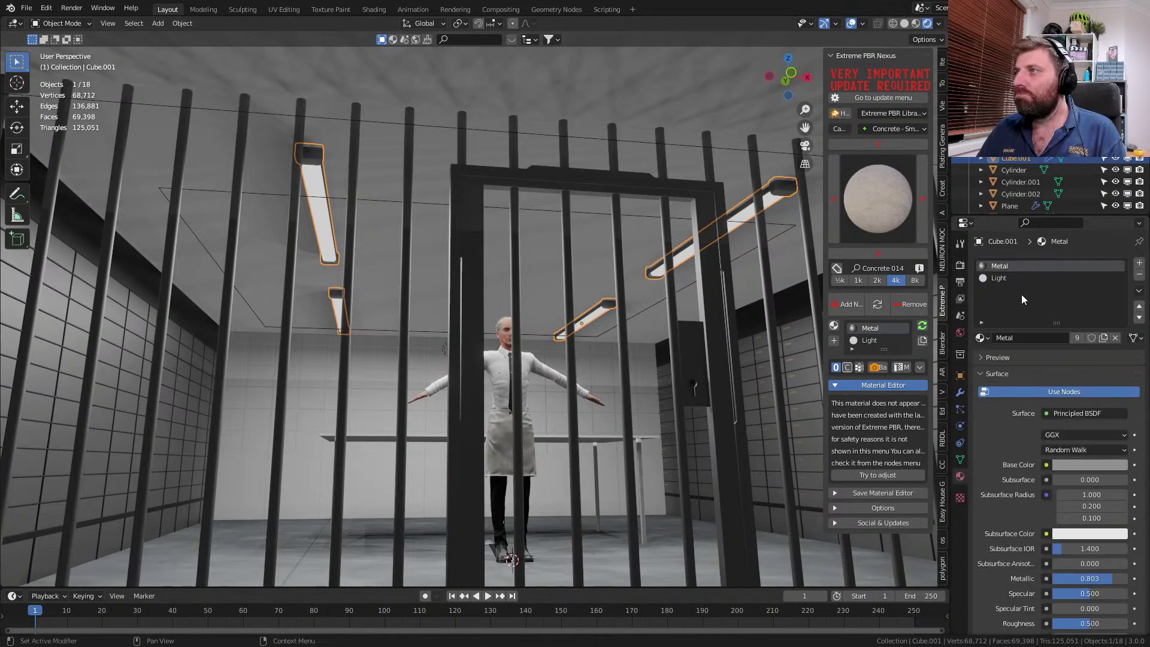
{"action": "left_click", "coordinate": [998, 470]}
{"action": "left_click", "coordinate": [1092, 449]}
{"action": "type", "text": "5"}
{"action": "key", "text": "Return"}
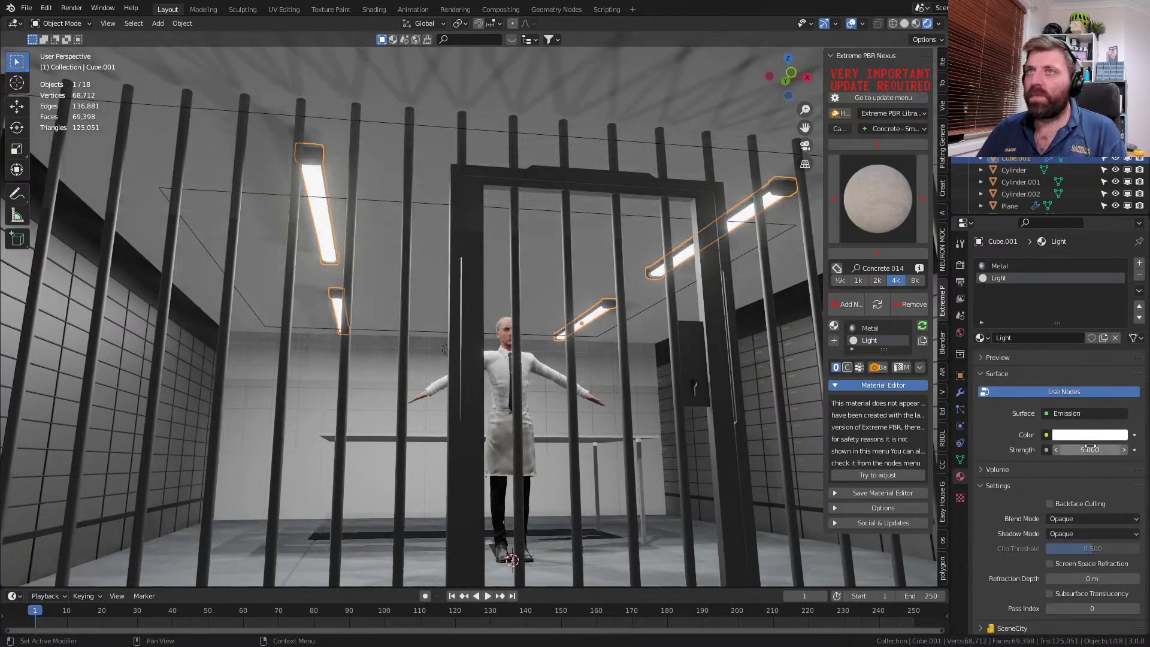
- Examine the lit cell and its glowing strip lights through the bars from several angles
{"action": "middle_click_drag", "start_coordinate": [423, 354], "coordinate": [315, 352]}
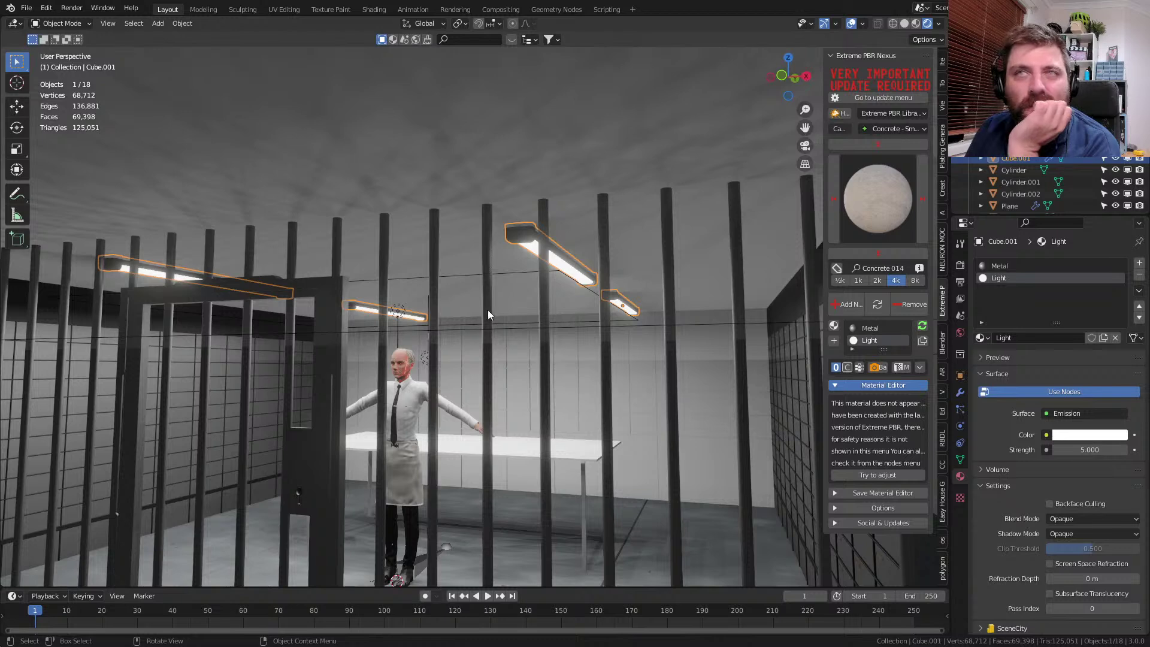
{"action": "scroll", "coordinate": [514, 384], "scroll_direction": "down", "scroll_amount": 8}
{"action": "middle_click_drag", "start_coordinate": [512, 380], "coordinate": [561, 375]}
{"action": "scroll", "coordinate": [565, 379], "scroll_direction": "up", "scroll_amount": 6}
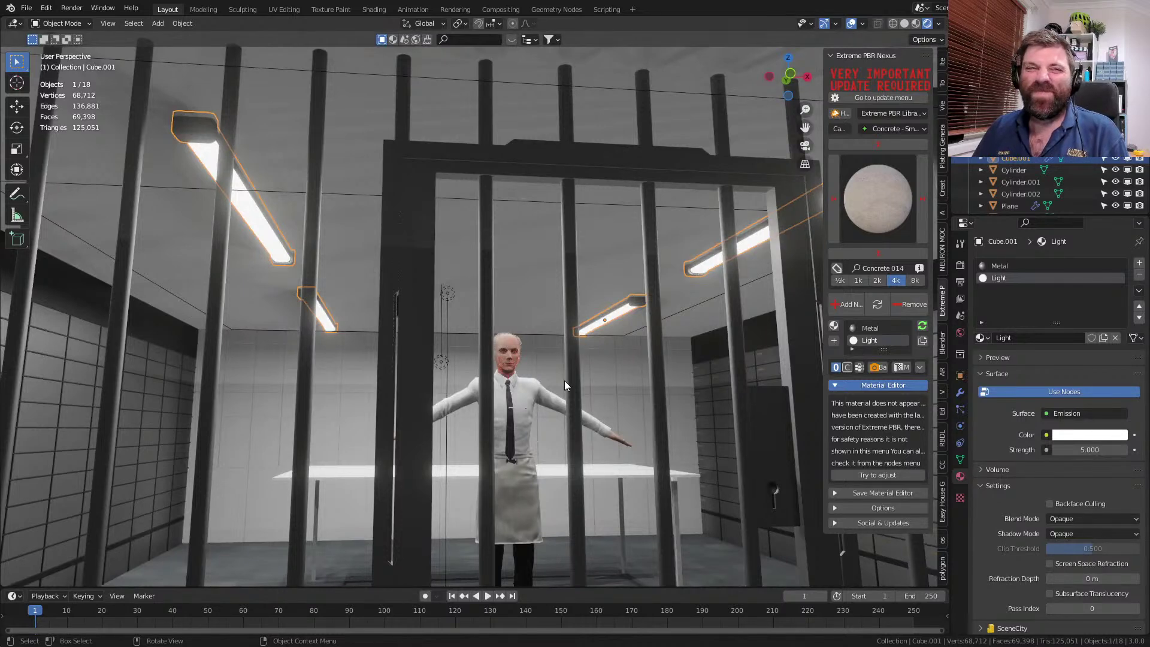
{"action": "middle_click_drag", "start_coordinate": [564, 380], "coordinate": [537, 319]}
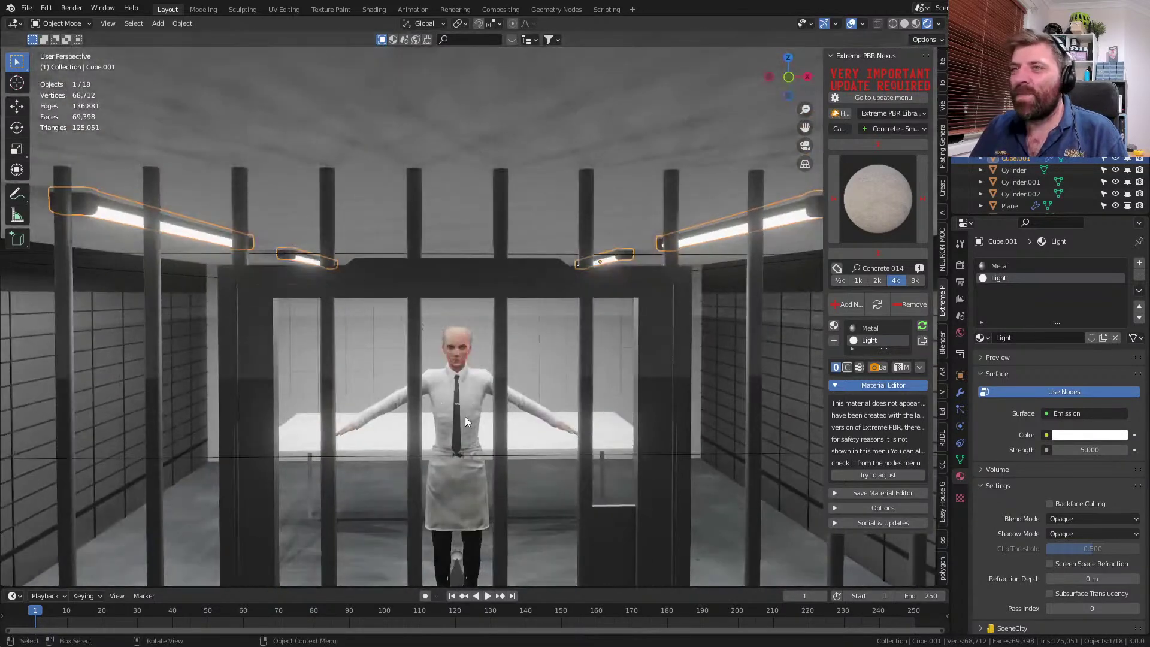
{"action": "middle_click_drag", "start_coordinate": [455, 397], "coordinate": [382, 380]}
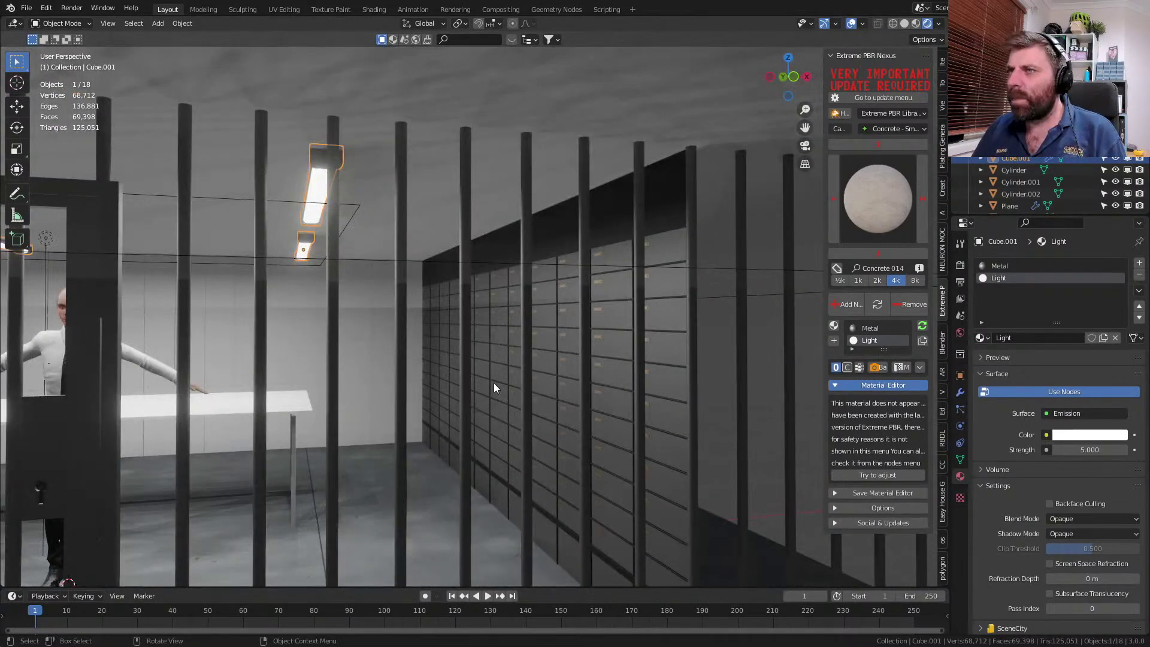
- Delete all of the table mesh's vertices except the four outer corners of the tabletop
{"action": "middle_click_drag", "start_coordinate": [534, 277], "coordinate": [893, 341]}
{"action": "left_click", "coordinate": [373, 361]}
{"action": "key", "text": "Tab"}
{"action": "key", "text": "1"}
{"action": "left_click", "coordinate": [506, 346]}
{"action": "left_click", "coordinate": [508, 342], "text": "shift"}
{"action": "left_click", "coordinate": [333, 308], "text": "shift"}
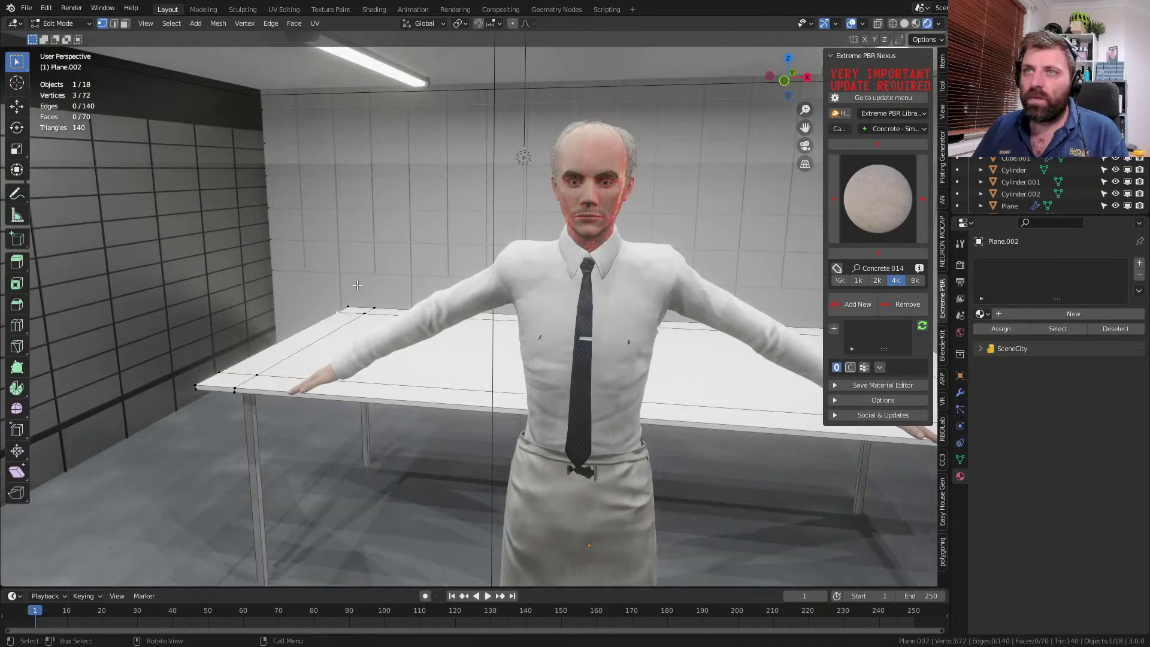
{"action": "left_click", "coordinate": [188, 388], "text": "shift"}
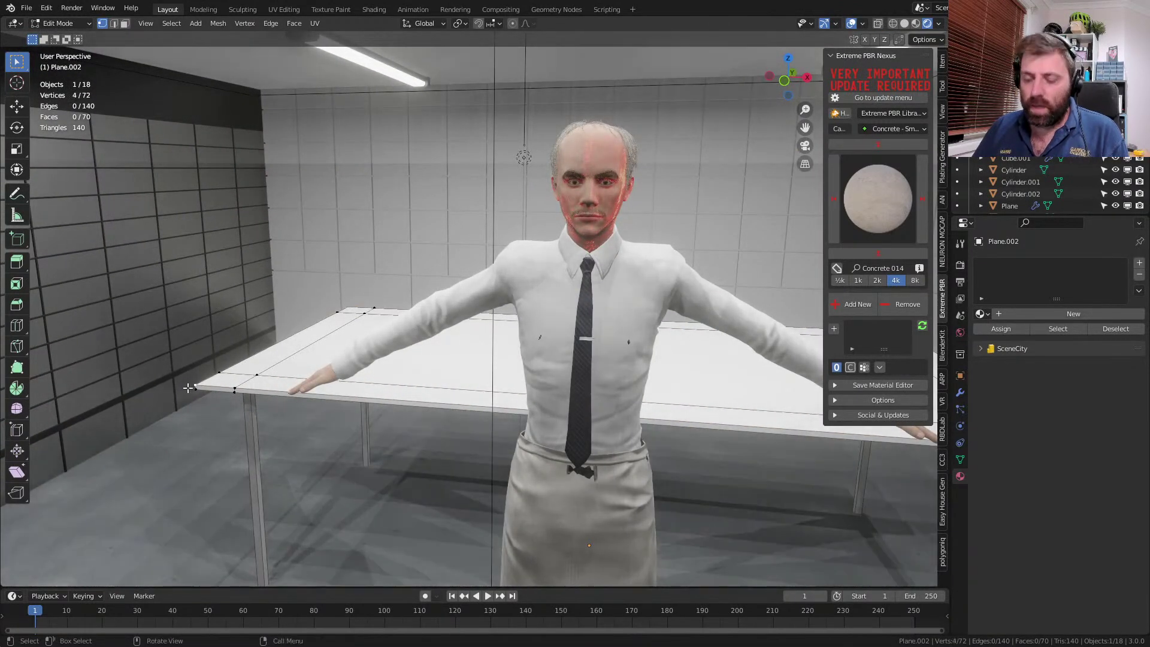
{"action": "key", "text": "ctrl+i"}
{"action": "key", "text": "x"}
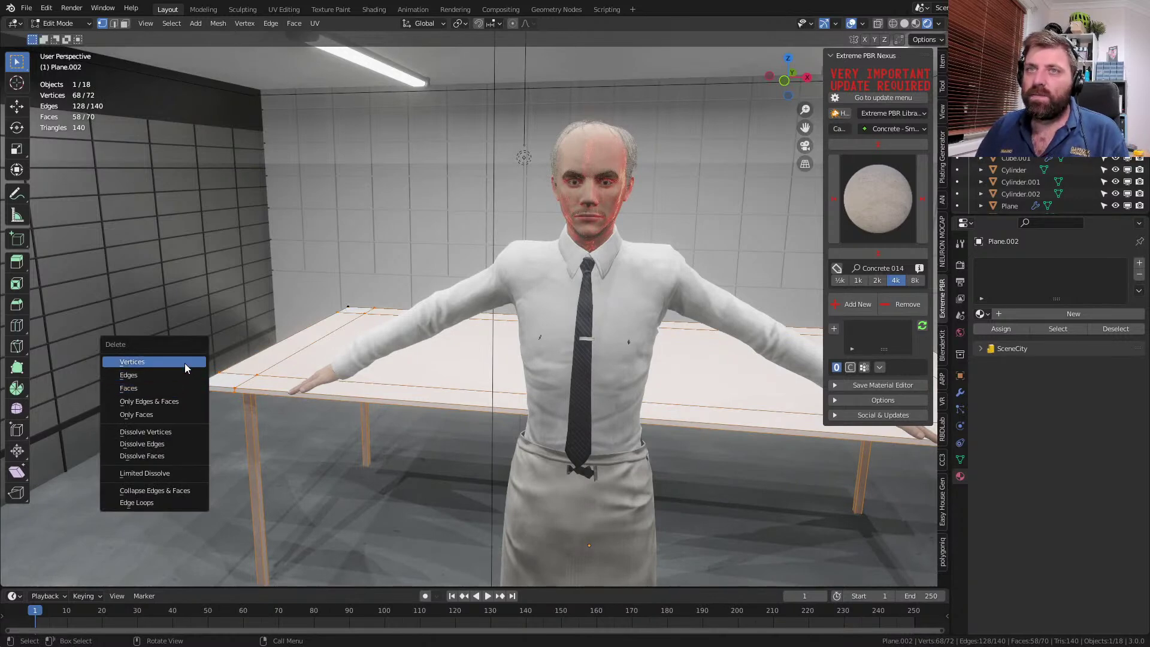
{"action": "left_click", "coordinate": [185, 362]}
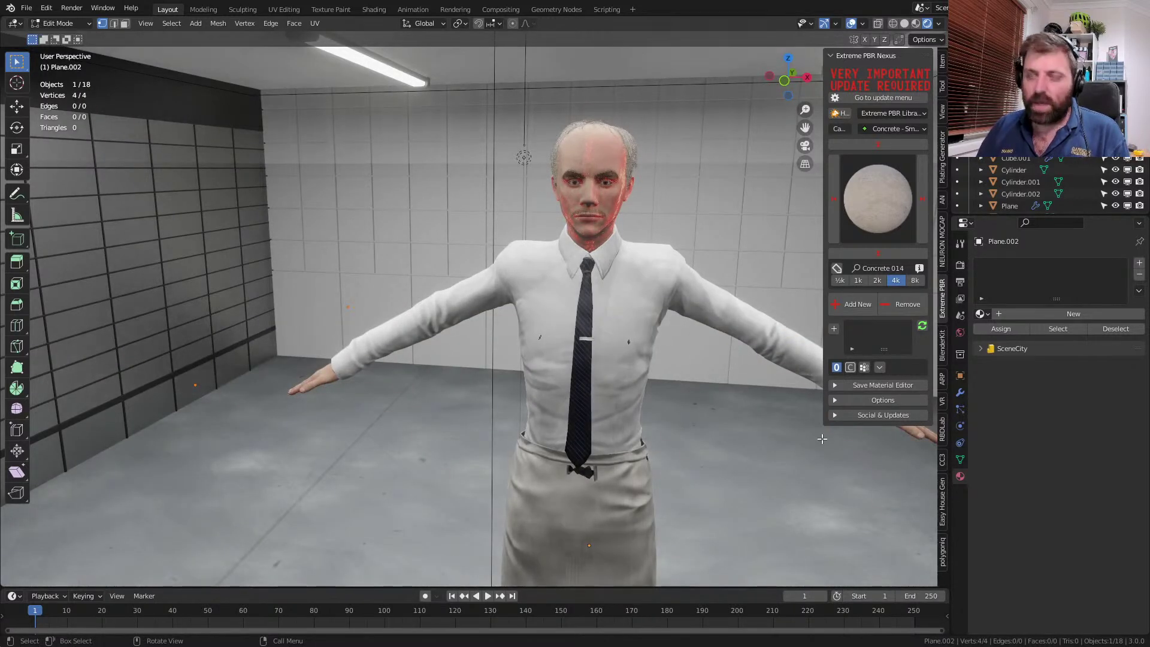
- Fill a face between the four remaining corner vertices and scale it to 0.788
{"action": "key", "text": "f"}
{"action": "key", "text": "s"}
{"action": "left_click", "coordinate": [769, 429]}
- Extrude the tabletop face 0.02 m and move the extruded face 0.01 m along Z to thin the slab
{"action": "middle_click_drag", "start_coordinate": [743, 430], "coordinate": [668, 353], "text": "shift"}
{"action": "key", "text": "e"}
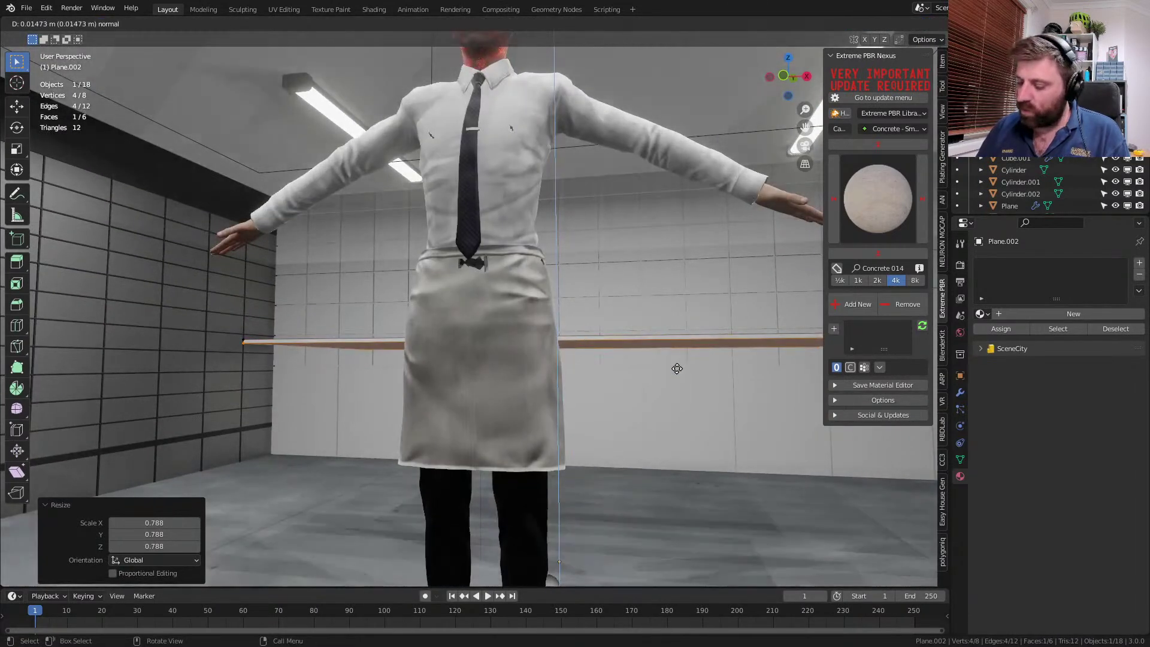
{"action": "key", "text": "1"}
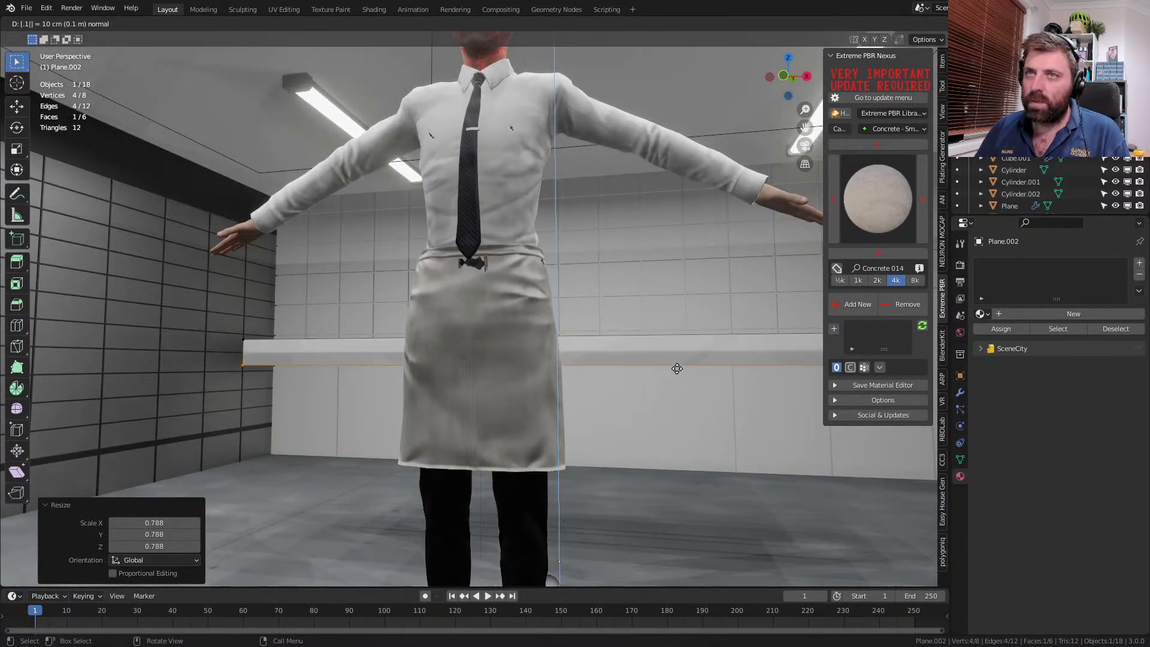
{"action": "key", "text": "BackSpace"}
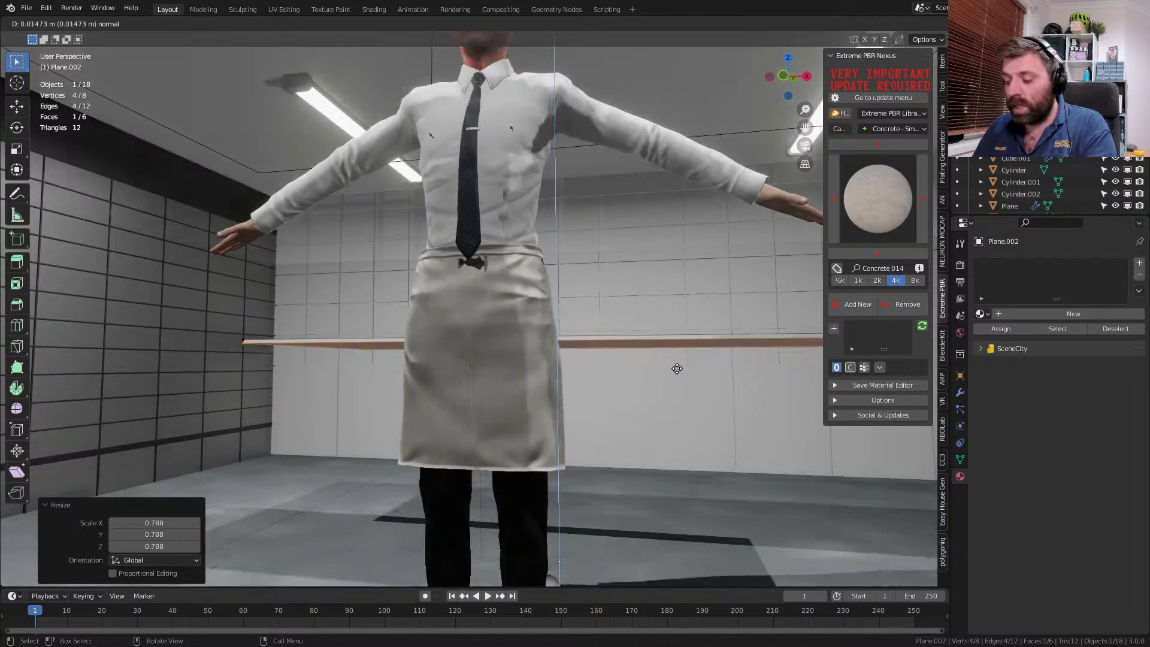
{"action": "type", "text": ".02"}
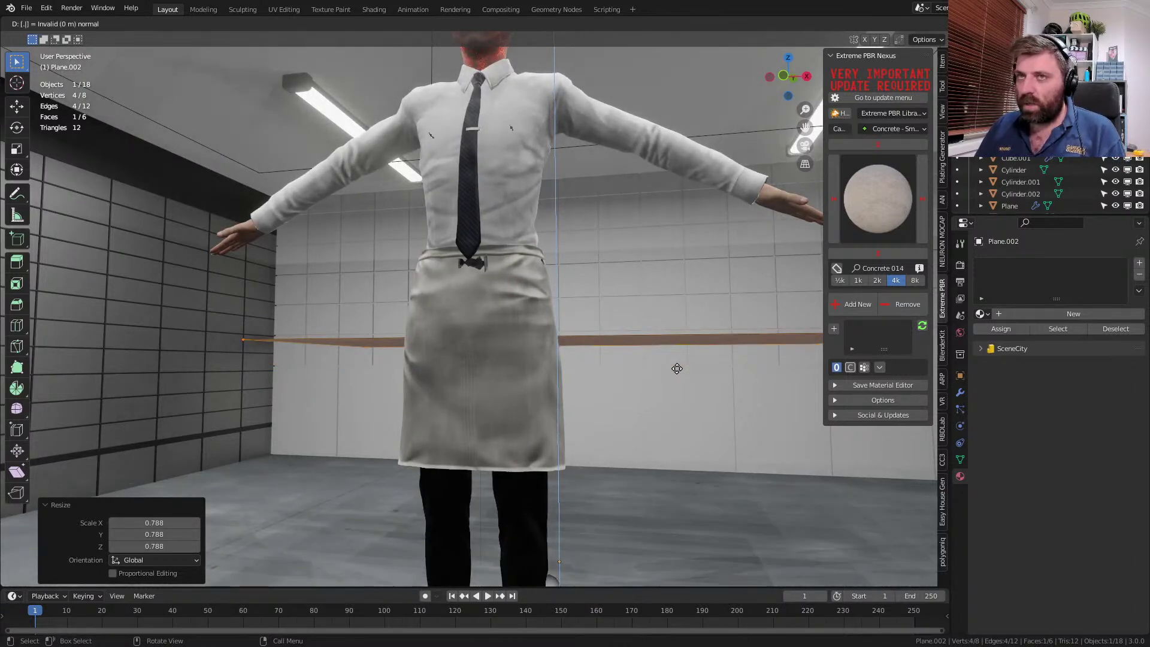
{"action": "key", "text": "Return"}
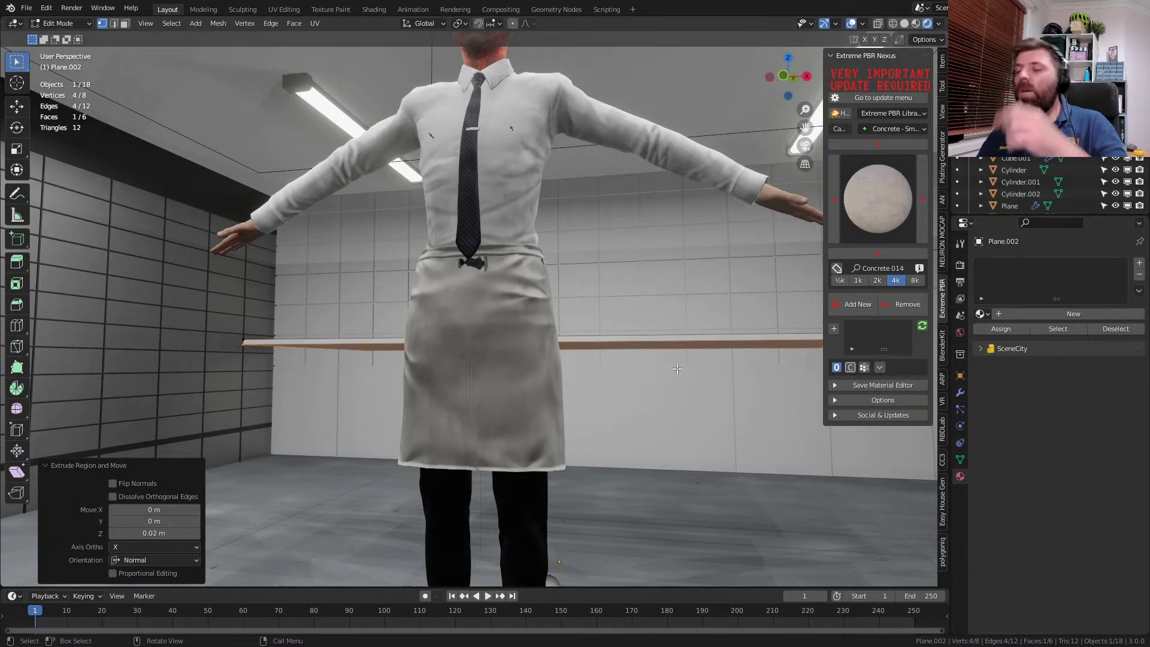
{"action": "key", "text": "g"}
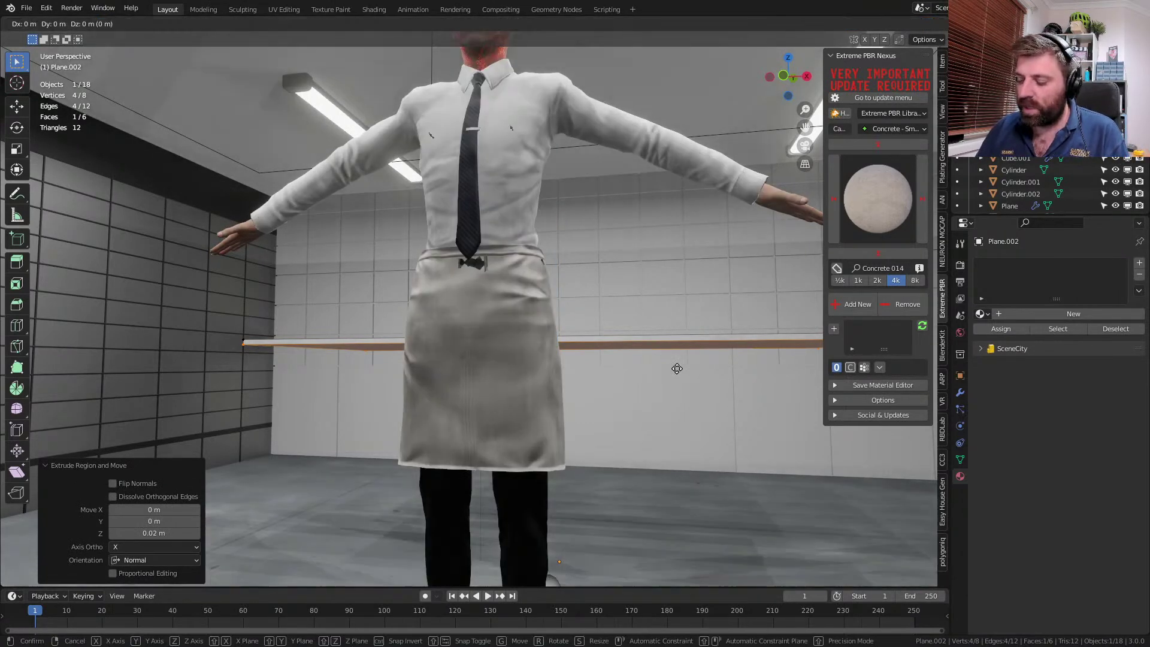
{"action": "type", "text": "z-0.01"}
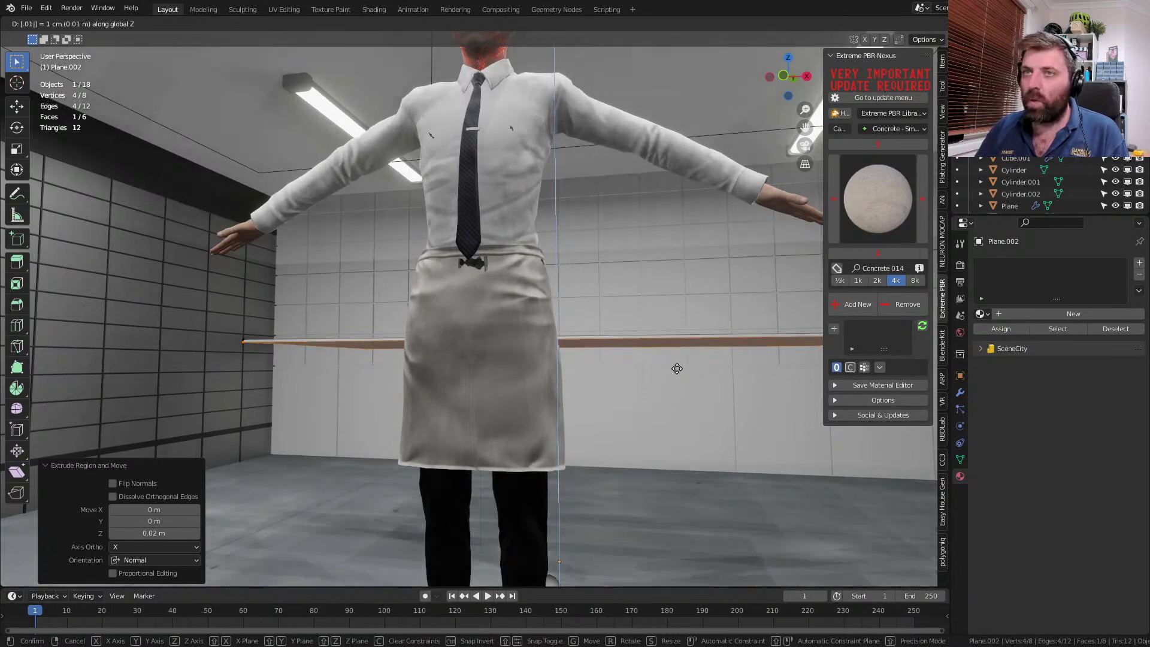
{"action": "key", "text": "Return"}
{"action": "scroll", "coordinate": [240, 419], "scroll_direction": "down", "scroll_amount": 5}
{"action": "mouse_move", "coordinate": [287, 372]}
{"action": "middle_mouse_down"}
{"action": "mouse_move", "coordinate": [420, 354]}
{"action": "mouse_move", "coordinate": [422, 394]}
{"action": "middle_mouse_up"}
{"action": "key", "text": "Tab"}
- Snap the 3D cursor to the selected tabletop object in the wireframe top view
{"action": "scroll", "coordinate": [423, 359], "scroll_direction": "up", "scroll_amount": 3}
{"action": "key", "text": "z"}
{"action": "left_click", "coordinate": [345, 402]}
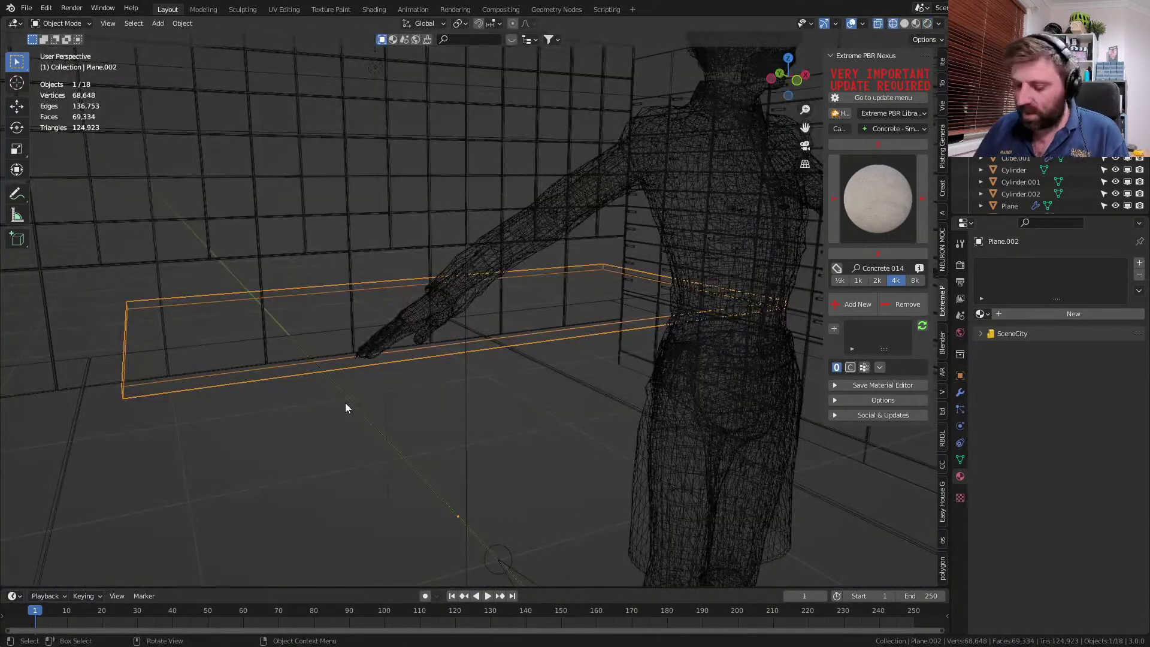
{"action": "key", "text": "KP_7"}
{"action": "scroll", "coordinate": [426, 295], "scroll_direction": "down", "scroll_amount": 3}
{"action": "key", "text": "z"}
{"action": "left_click", "coordinate": [441, 323]}
{"action": "key", "text": "shift+s"}
{"action": "left_click", "coordinate": [525, 354]}
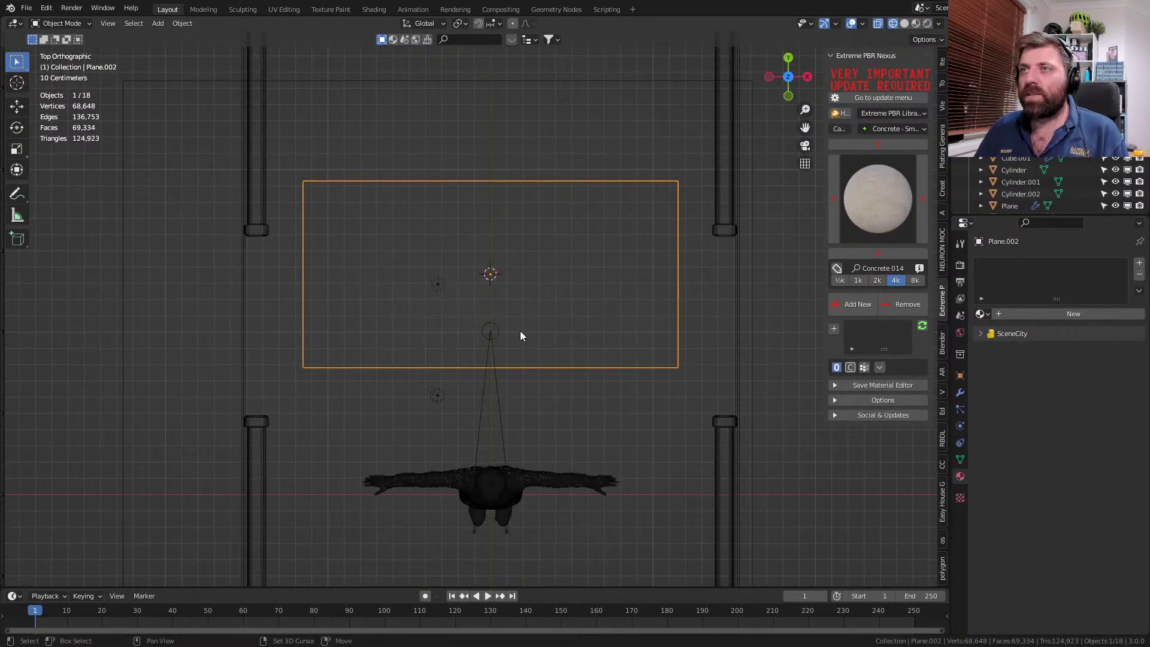
- Add a cylinder with 35 vertices at the 3D cursor
{"action": "key", "text": "shift+a"}
{"action": "mouse_move", "coordinate": [512, 331]}
{"action": "left_click", "coordinate": [586, 97]}
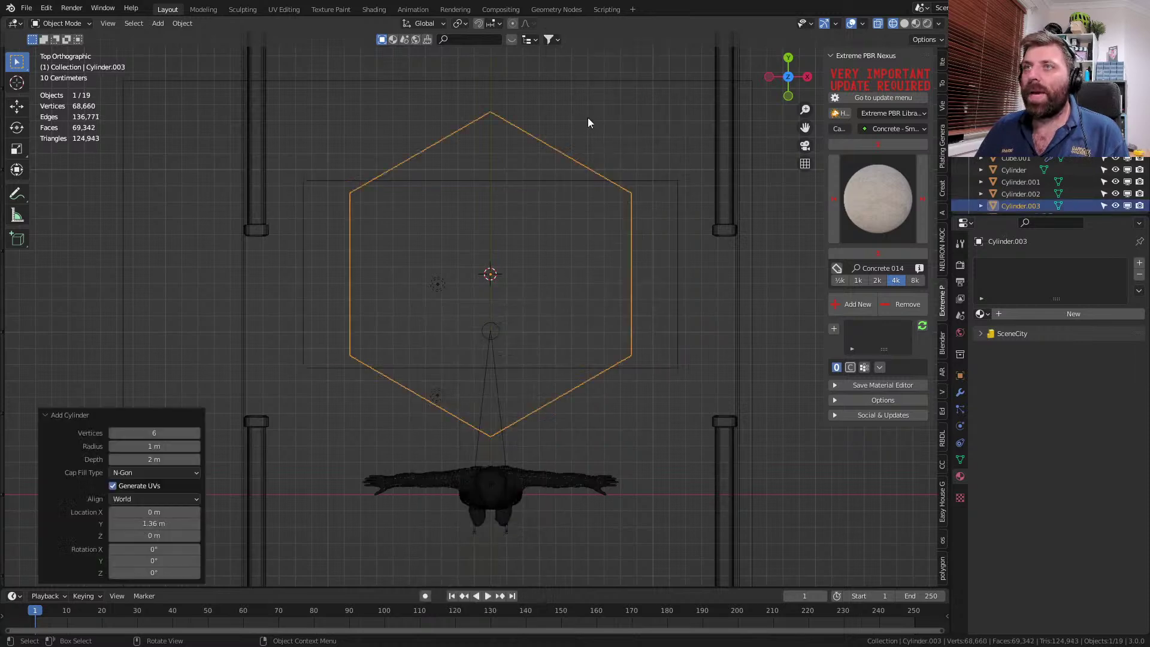
{"action": "left_click", "coordinate": [147, 433]}
{"action": "type", "text": "35"}
{"action": "key", "text": "Return"}
- Shrink the cylinder to table-leg thickness, place it near the tabletop's rear corner on the -X side, and scale its mesh by 0.438
{"action": "key", "text": "Tab"}
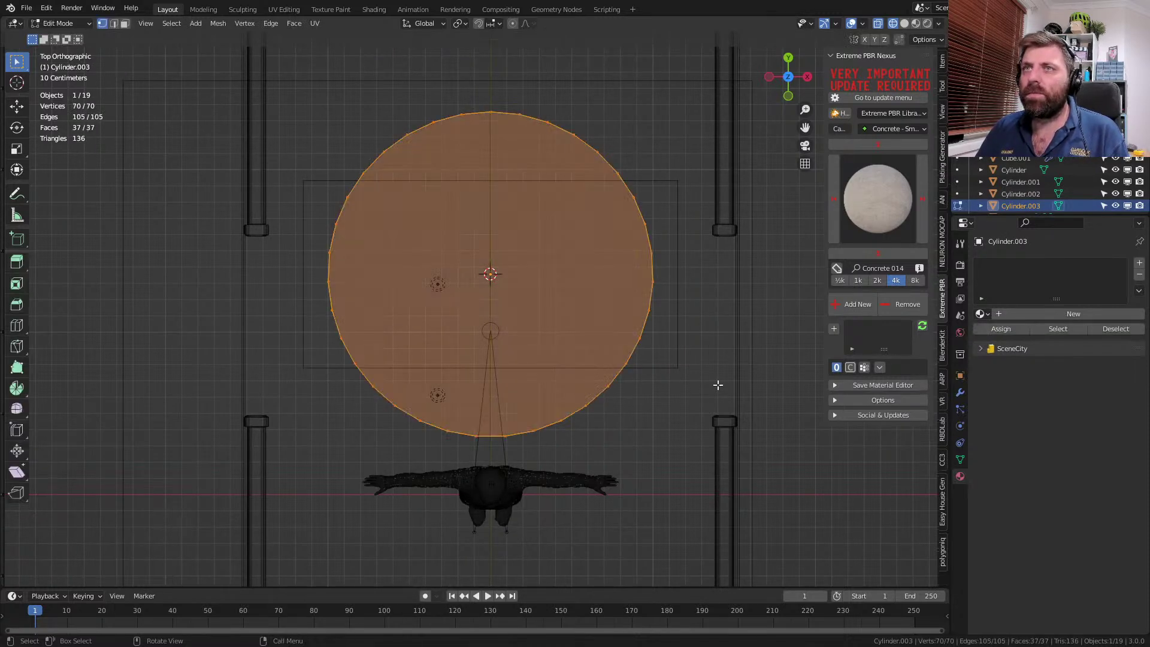
{"action": "key", "text": "g"}
{"action": "key", "text": "Escape"}
{"action": "key", "text": "s"}
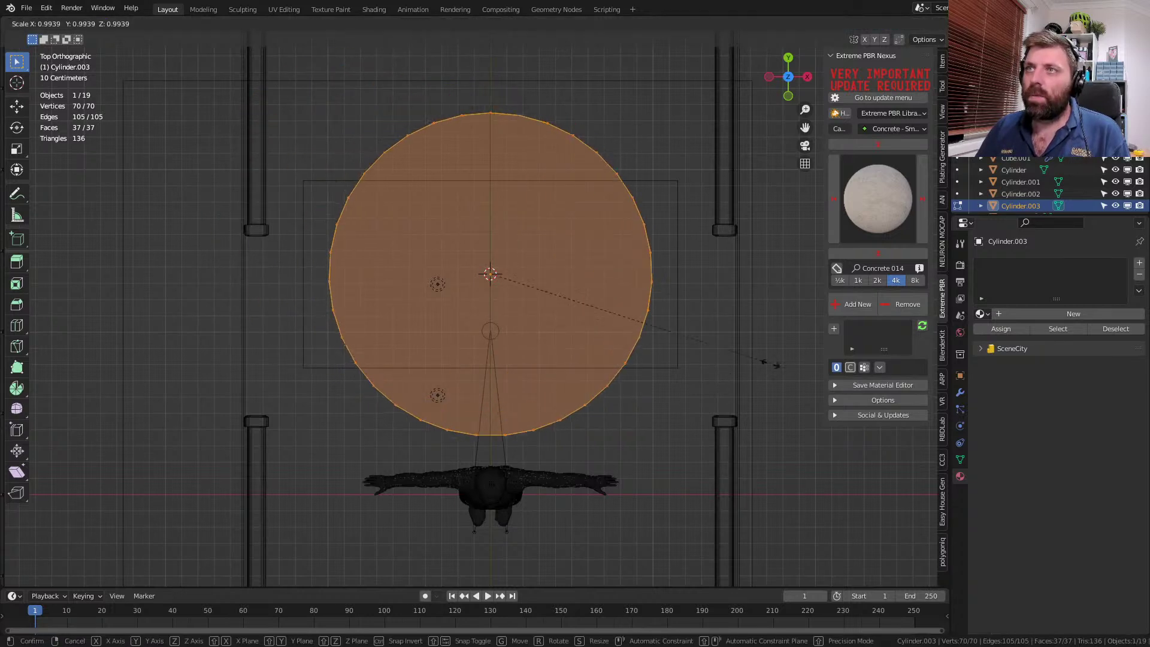
{"action": "left_click", "coordinate": [519, 284]}
{"action": "key", "text": "g"}
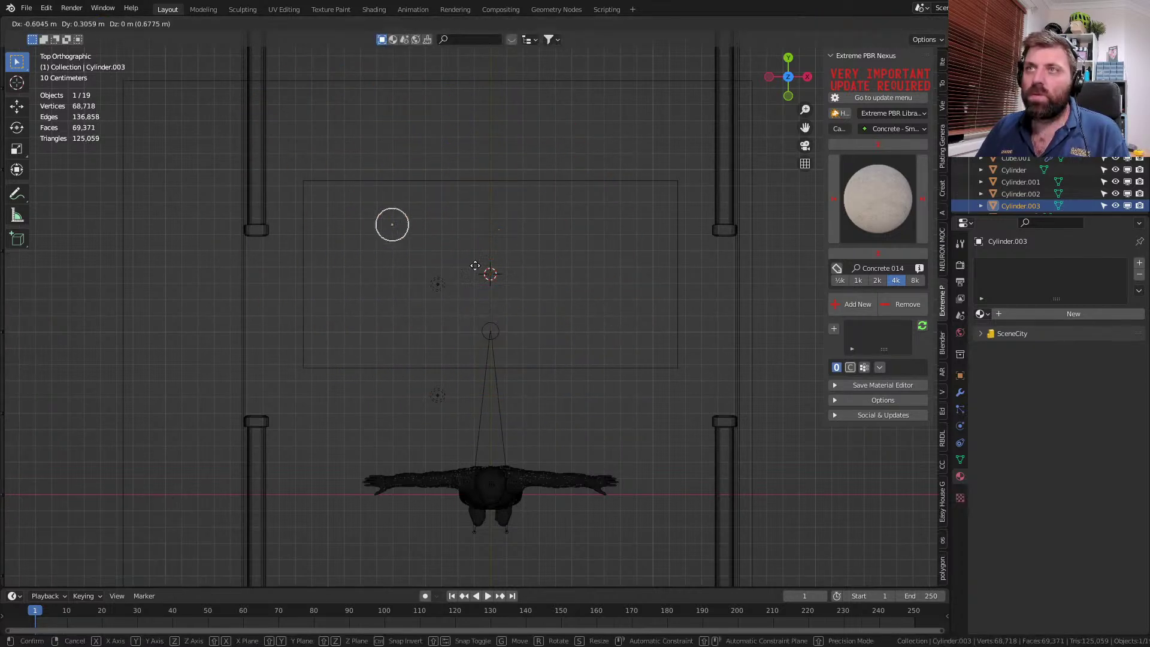
{"action": "left_click", "coordinate": [443, 254]}
{"action": "key", "text": "s"}
{"action": "left_click", "coordinate": [488, 270]}
- Raise the leg cylinder's top vertices about 0.86 m along Z so that it reaches the tabletop
{"action": "middle_click_drag", "start_coordinate": [487, 270], "coordinate": [355, 160]}
{"action": "key", "text": "KP_3"}
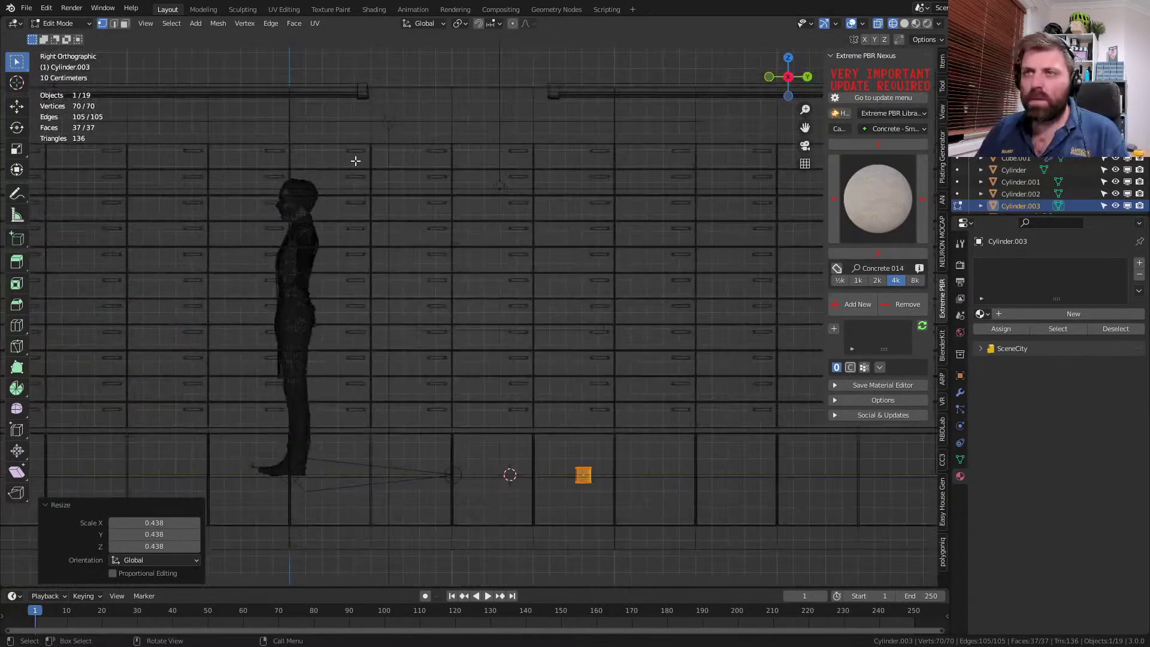
{"action": "middle_click_drag", "start_coordinate": [464, 298], "coordinate": [447, 277], "text": "shift"}
{"action": "key", "text": "z"}
{"action": "left_click", "coordinate": [387, 322]}
{"action": "scroll", "coordinate": [474, 311], "scroll_direction": "up", "scroll_amount": 2}
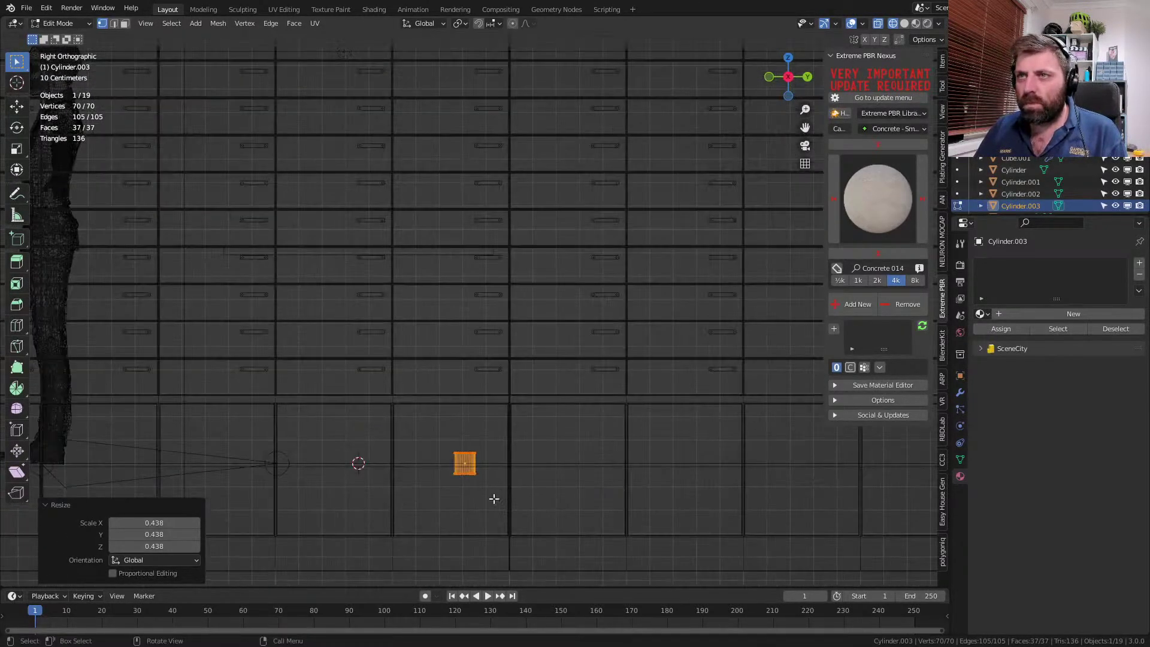
{"action": "key", "text": "alt+a"}
{"action": "left_click_drag", "start_coordinate": [444, 445], "coordinate": [501, 462]}
{"action": "key", "text": "g"}
{"action": "key", "text": "z"}
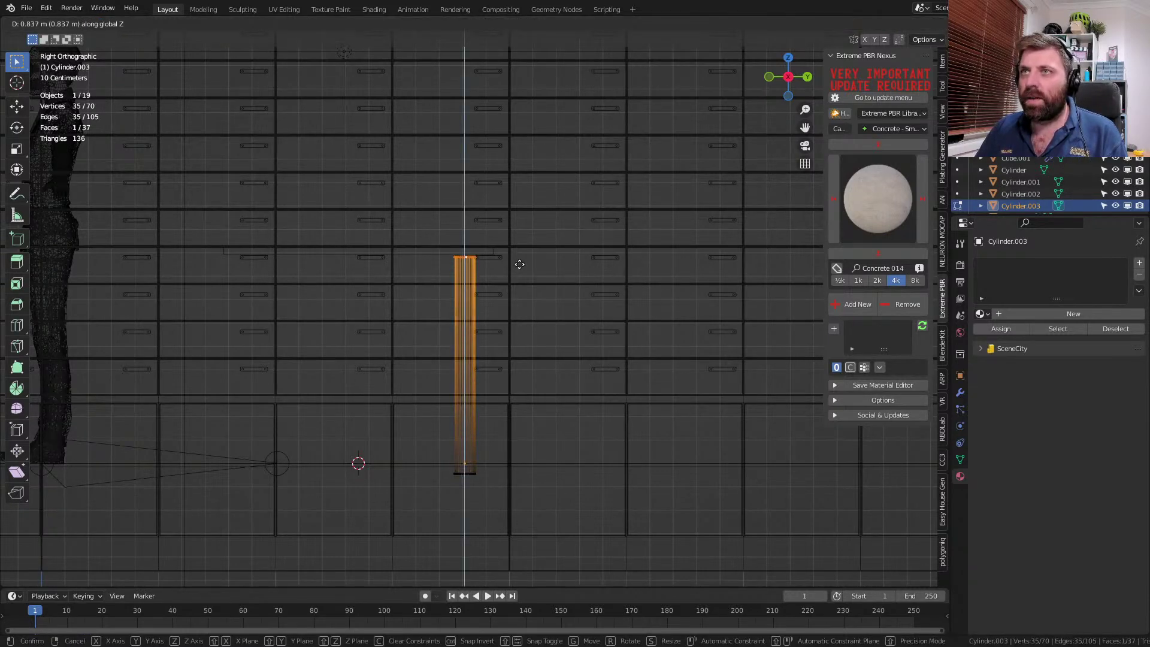
{"action": "left_click", "coordinate": [522, 259]}
{"action": "middle_click_drag", "start_coordinate": [524, 260], "coordinate": [563, 293]}
{"action": "key", "text": "z"}
{"action": "left_click", "coordinate": [687, 307]}
{"action": "middle_click_drag", "start_coordinate": [686, 307], "coordinate": [509, 351]}
- Add a Mirror modifier to the leg on the X and Y axes with Plane.002 as the mirror object
{"action": "key", "text": "z"}
{"action": "left_click", "coordinate": [421, 366]}
{"action": "scroll", "coordinate": [421, 366], "scroll_direction": "down", "scroll_amount": 1}
{"action": "key", "text": "KP_7"}
{"action": "left_click", "coordinate": [961, 393]}
{"action": "left_click", "coordinate": [1021, 263]}
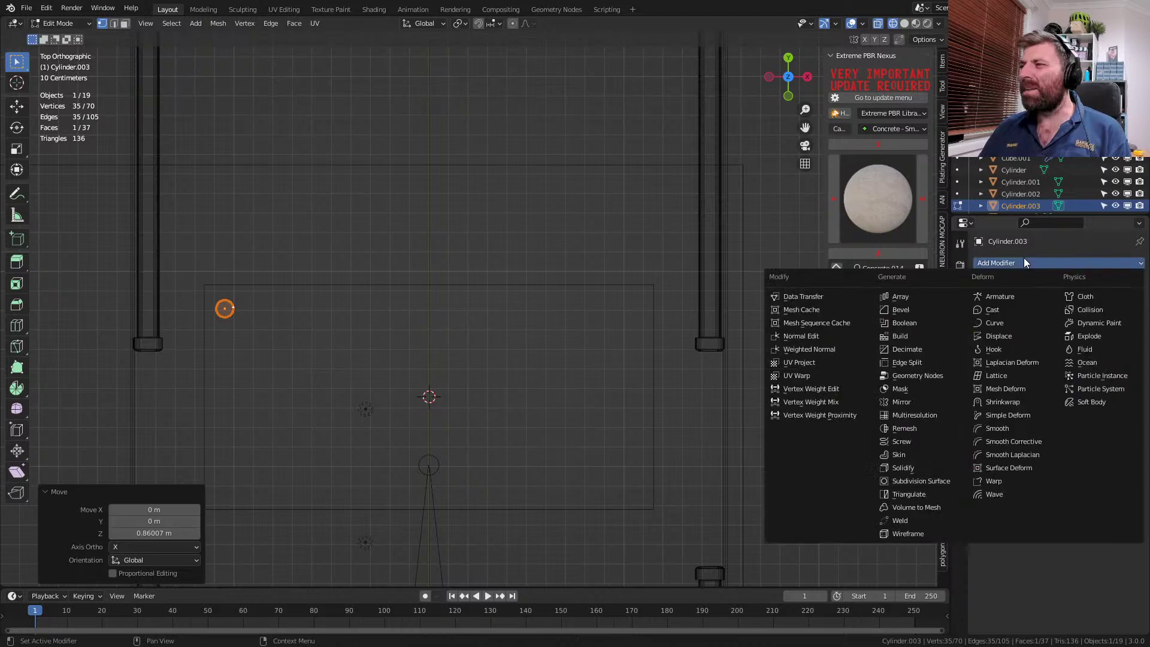
{"action": "left_click", "coordinate": [942, 401]}
{"action": "middle_click_drag", "start_coordinate": [699, 385], "coordinate": [653, 360], "text": "shift"}
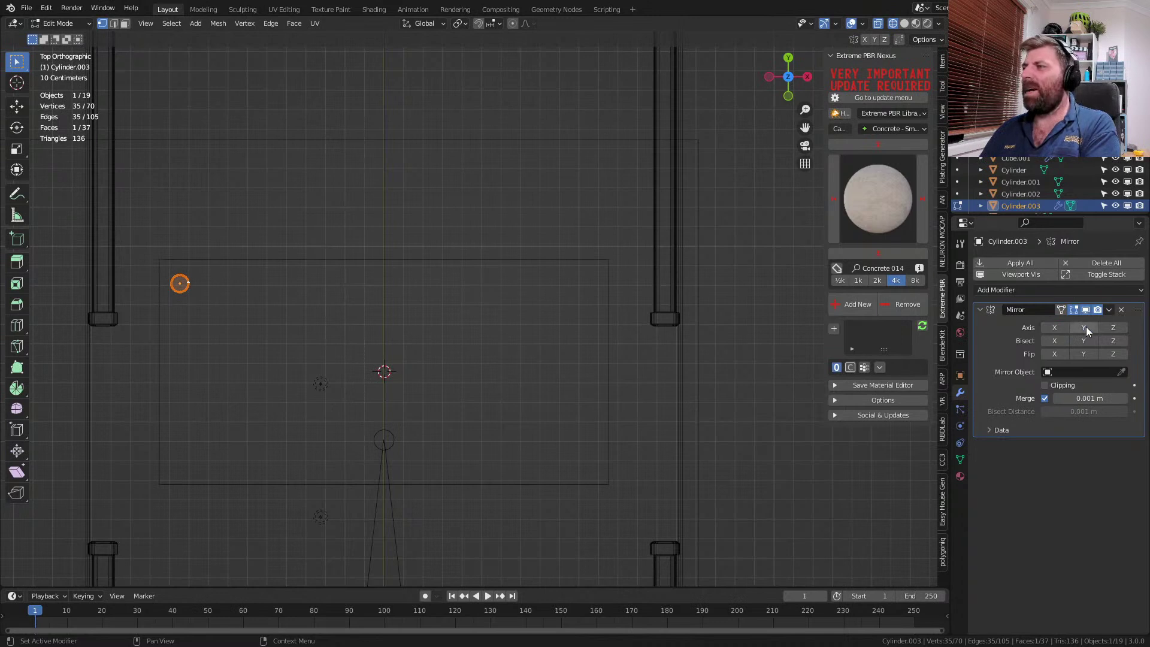
{"action": "left_click", "coordinate": [1123, 372]}
{"action": "left_click", "coordinate": [480, 258]}
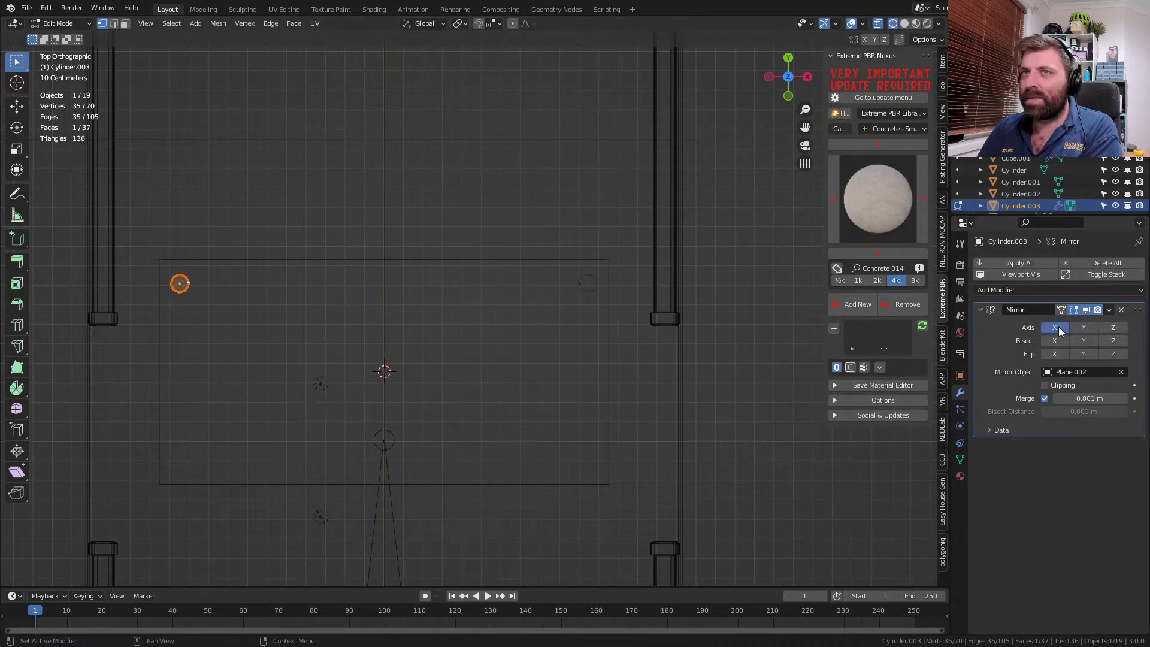
{"action": "left_click", "coordinate": [1083, 325]}
- Lower the tabletop and its four legs slightly together along Z
{"action": "middle_click_drag", "start_coordinate": [469, 416], "coordinate": [430, 314]}
{"action": "key", "text": "z"}
{"action": "left_click", "coordinate": [530, 315]}
{"action": "key", "text": "Tab"}
{"action": "middle_click_drag", "start_coordinate": [529, 315], "coordinate": [466, 310]}
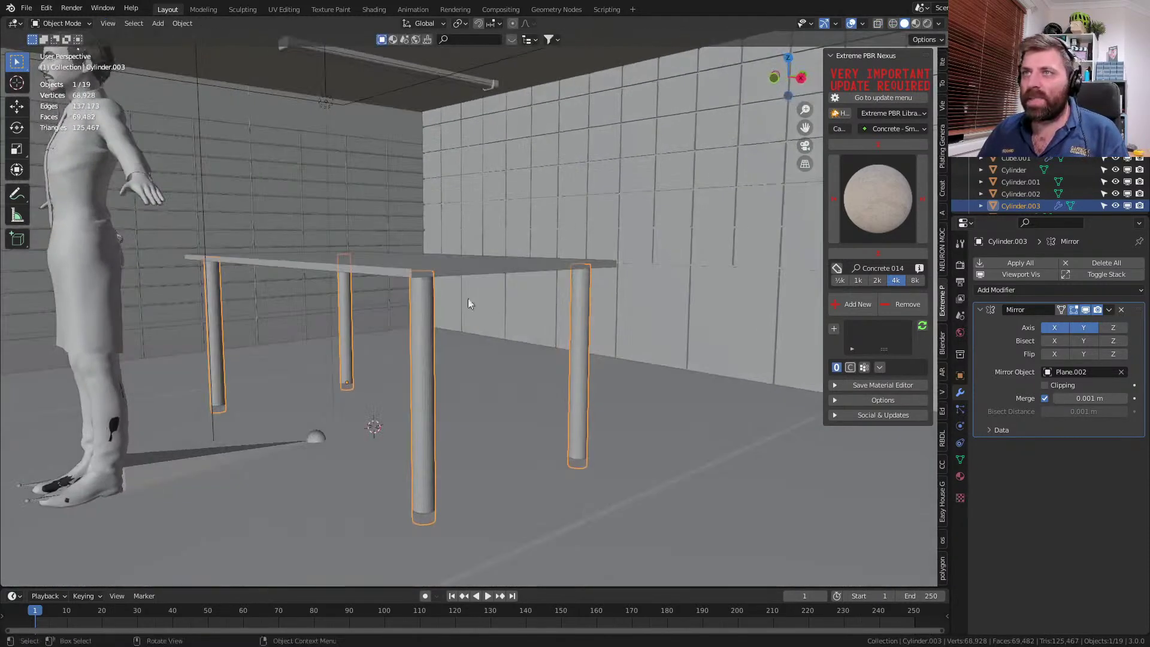
{"action": "left_click", "coordinate": [472, 273], "text": "shift"}
{"action": "key", "text": "g"}
{"action": "key", "text": "z"}
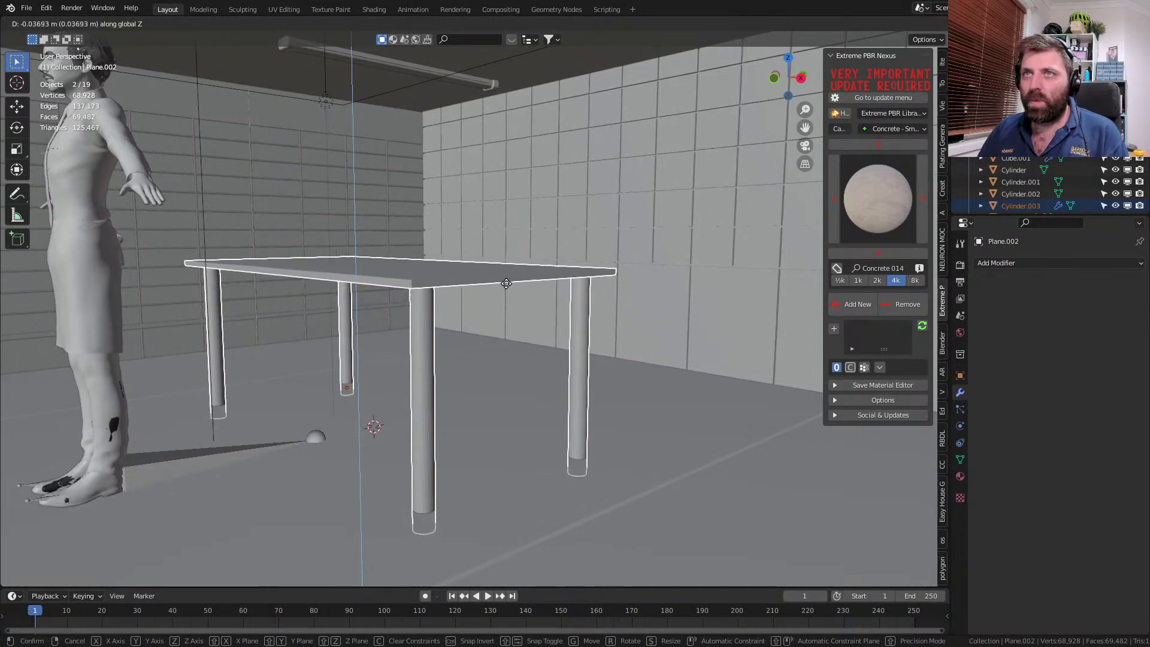
{"action": "left_click", "coordinate": [509, 292]}
- Move the whole leg mesh inward from the tabletop corner by about 0.07 m in X and -0.067 m in Y
{"action": "mouse_move", "coordinate": [509, 293]}
{"action": "middle_mouse_down"}
{"action": "mouse_move", "coordinate": [414, 301]}
{"action": "mouse_move", "coordinate": [541, 320]}
{"action": "mouse_move", "coordinate": [582, 265]}
{"action": "mouse_move", "coordinate": [600, 316]}
{"action": "middle_mouse_up"}
{"action": "key", "text": "Tab"}
{"action": "key", "text": "z"}
{"action": "left_click", "coordinate": [535, 312]}
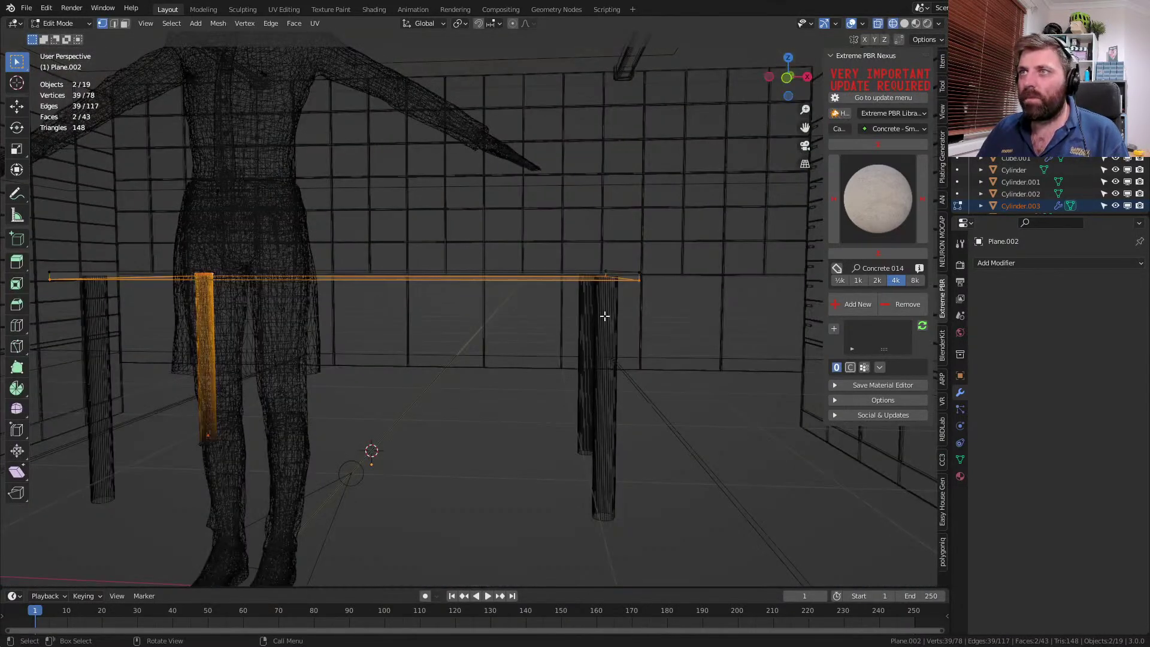
{"action": "key", "text": "Tab"}
{"action": "left_click", "coordinate": [603, 338]}
{"action": "key", "text": "Tab"}
{"action": "key", "text": "a"}
{"action": "key", "text": "KP_7"}
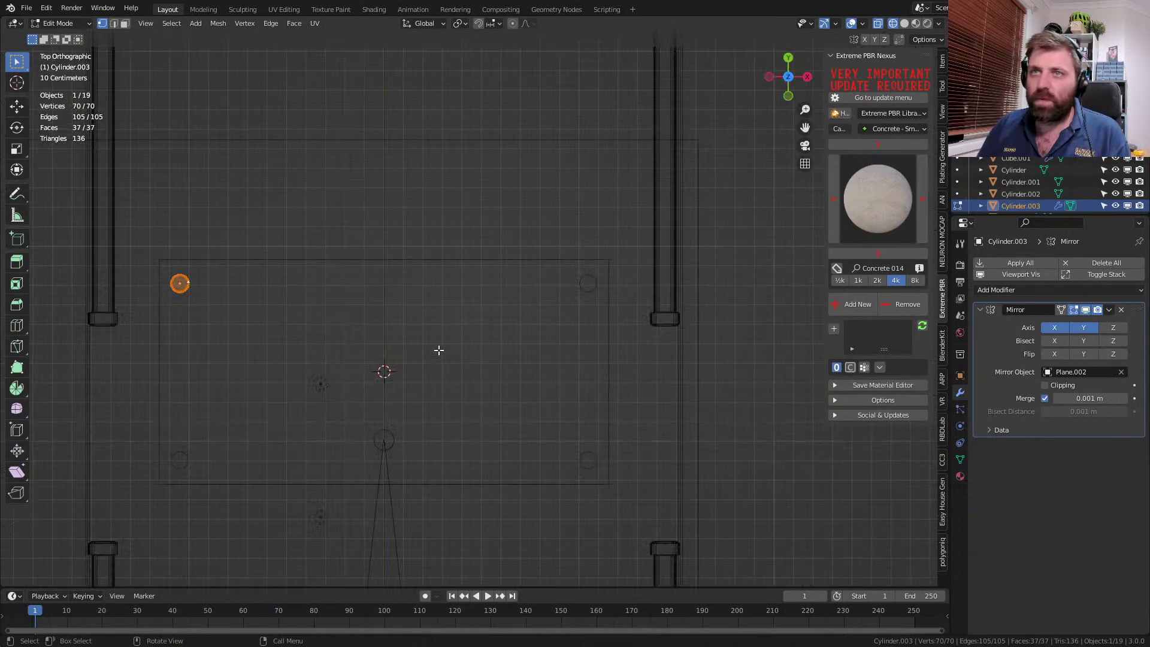
{"action": "key", "text": "g"}
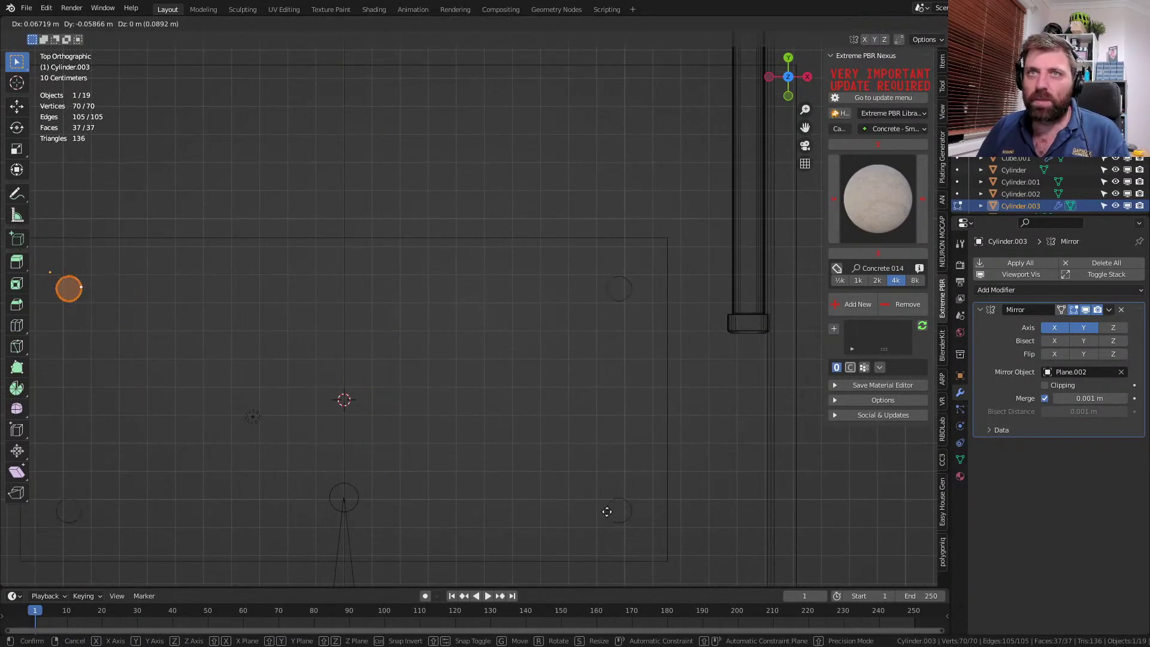
{"action": "left_click", "coordinate": [616, 535]}
{"action": "middle_click_drag", "start_coordinate": [614, 531], "coordinate": [313, 246]}
{"action": "key", "text": "z"}
{"action": "left_click", "coordinate": [403, 254]}
{"action": "middle_click_drag", "start_coordinate": [434, 257], "coordinate": [398, 262]}
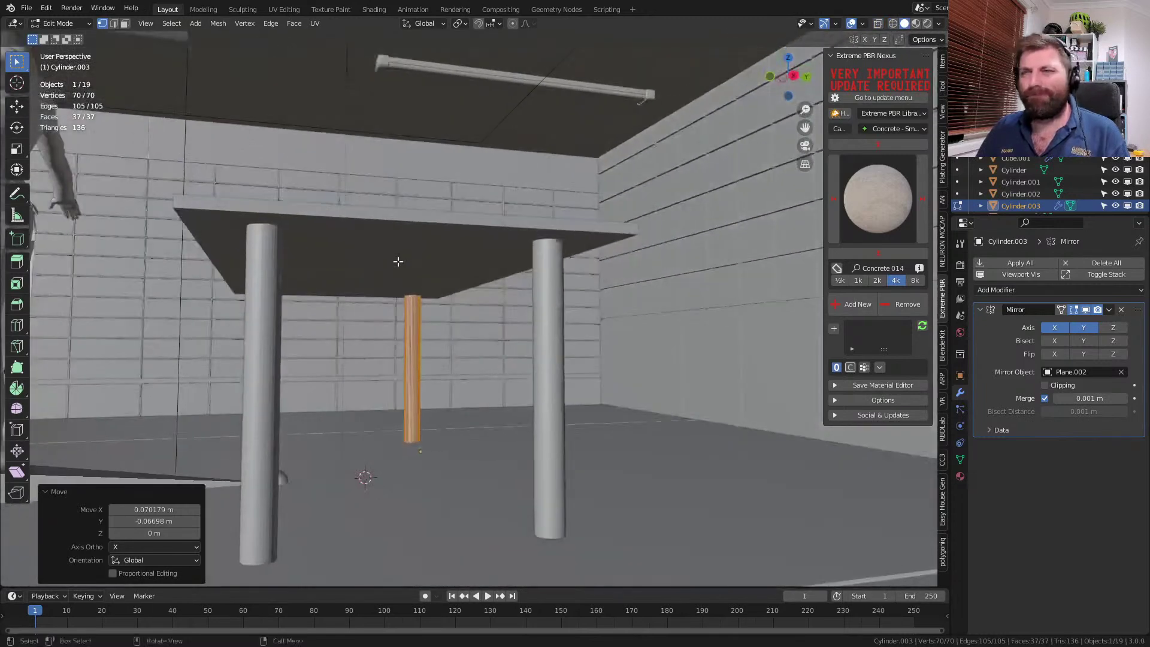
- Move the whole leg mesh back outward toward the tabletop corner by about -0.036 m in X and 0.085 m in Y
{"action": "key", "text": "z"}
{"action": "left_click", "coordinate": [303, 259]}
{"action": "key", "text": "KP_7"}
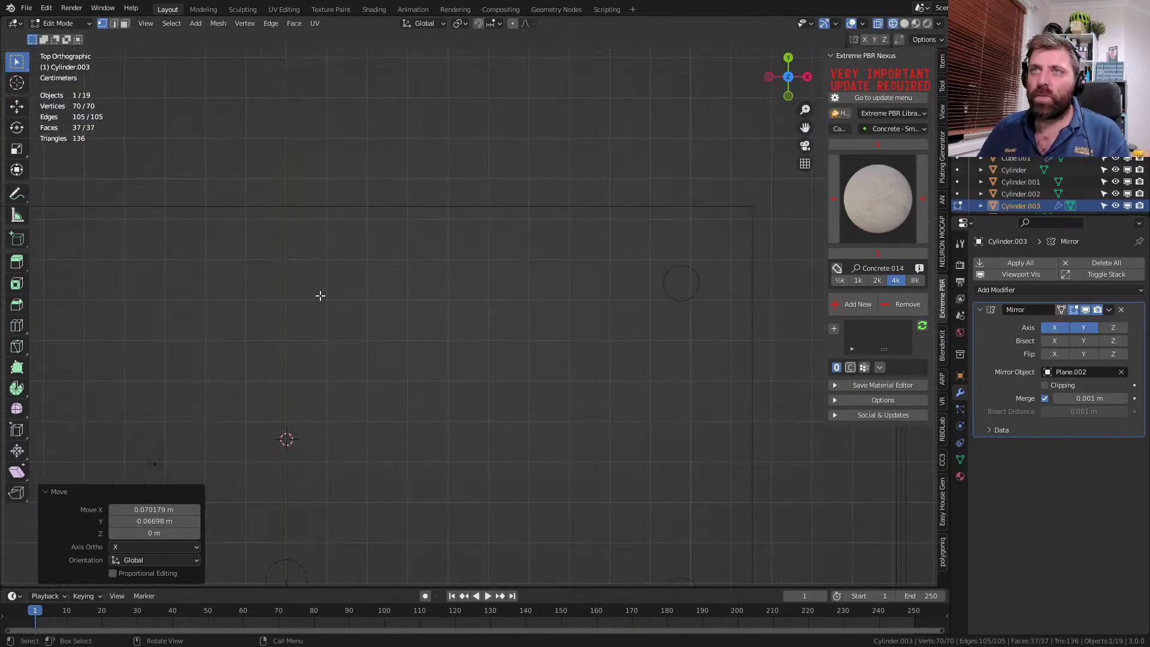
{"action": "middle_click_drag", "start_coordinate": [396, 352], "coordinate": [496, 344], "text": "shift"}
{"action": "key", "text": "g"}
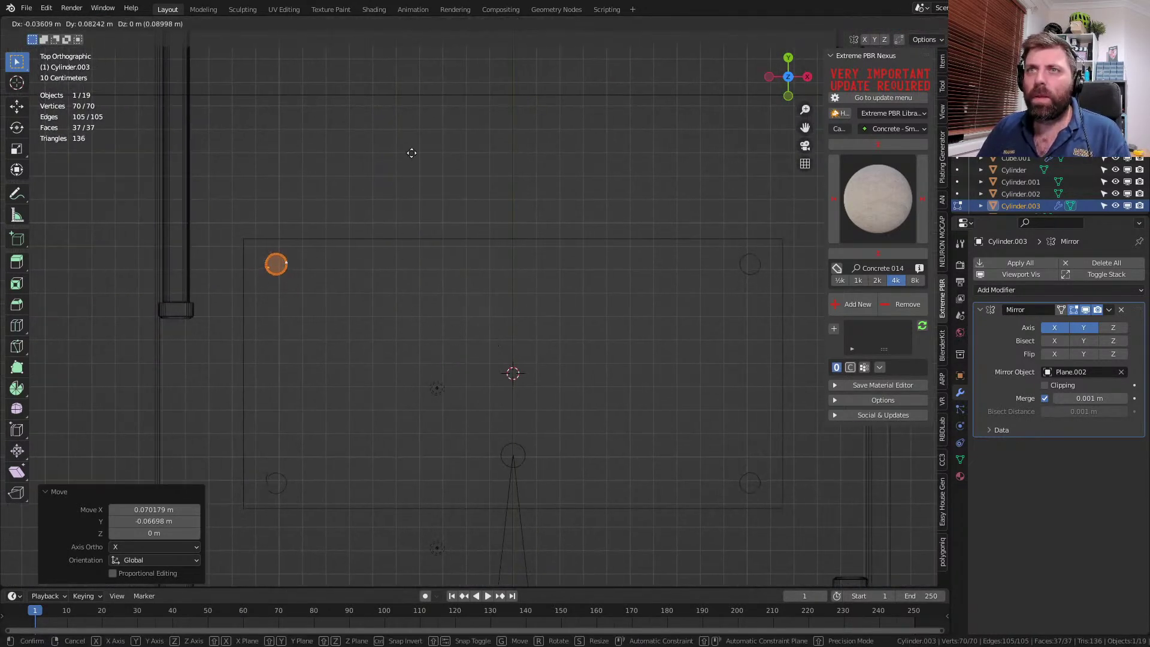
{"action": "left_click", "coordinate": [412, 146]}
{"action": "scroll", "coordinate": [590, 380], "scroll_direction": "down", "scroll_amount": 4}
{"action": "key", "text": "z"}
{"action": "left_click", "coordinate": [623, 381]}
{"action": "middle_click_drag", "start_coordinate": [621, 380], "coordinate": [522, 276]}
{"action": "scroll", "coordinate": [521, 275], "scroll_direction": "down", "scroll_amount": 5}
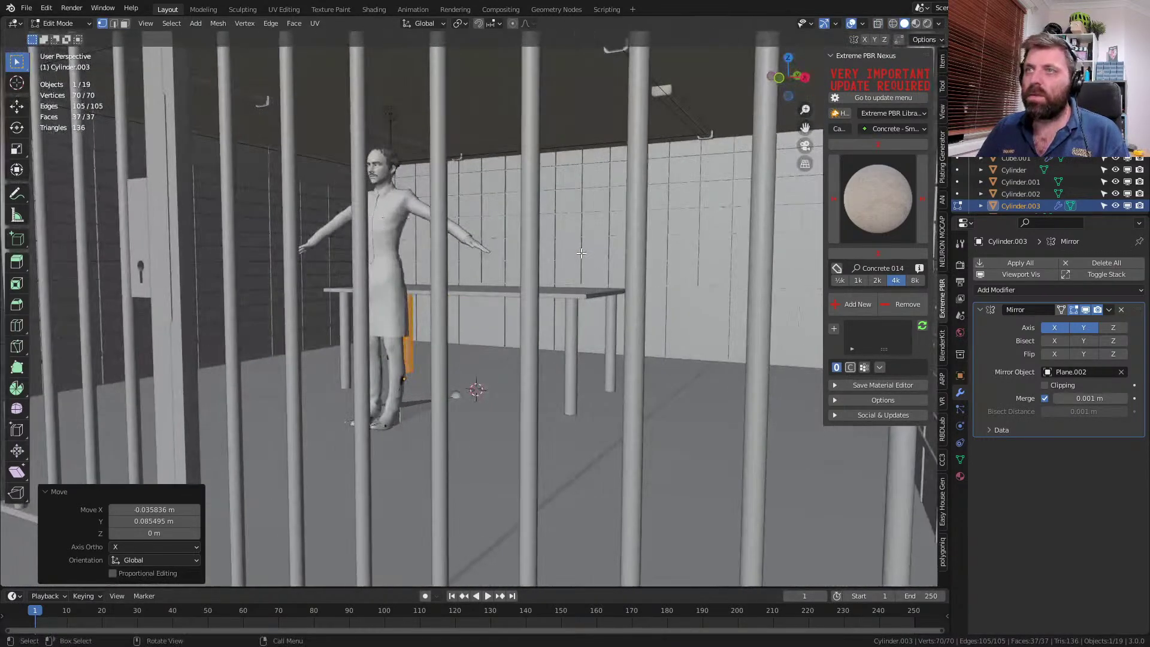
{"action": "key", "text": "Tab"}
- Add a camera and align it to the current view of the barred cell from outside
{"action": "scroll", "coordinate": [581, 252], "scroll_direction": "down", "scroll_amount": 5}
{"action": "middle_click_drag", "start_coordinate": [581, 253], "coordinate": [551, 386]}
{"action": "scroll", "coordinate": [531, 380], "scroll_direction": "up", "scroll_amount": 3}
{"action": "key", "text": "shift+a"}
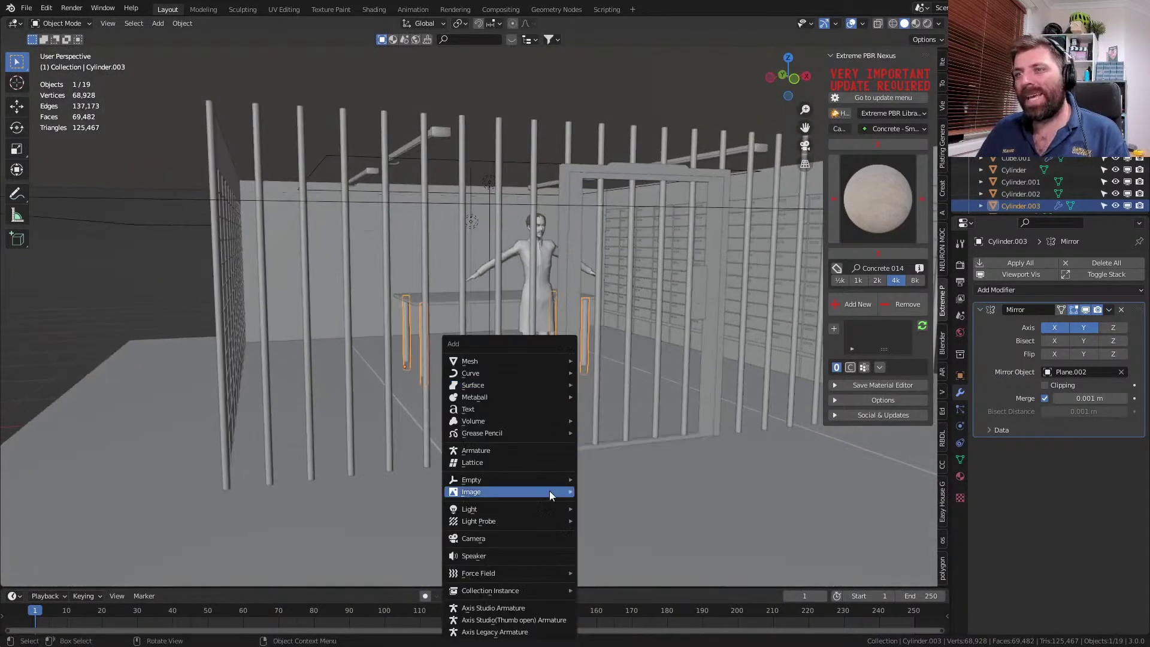
{"action": "left_click", "coordinate": [556, 539]}
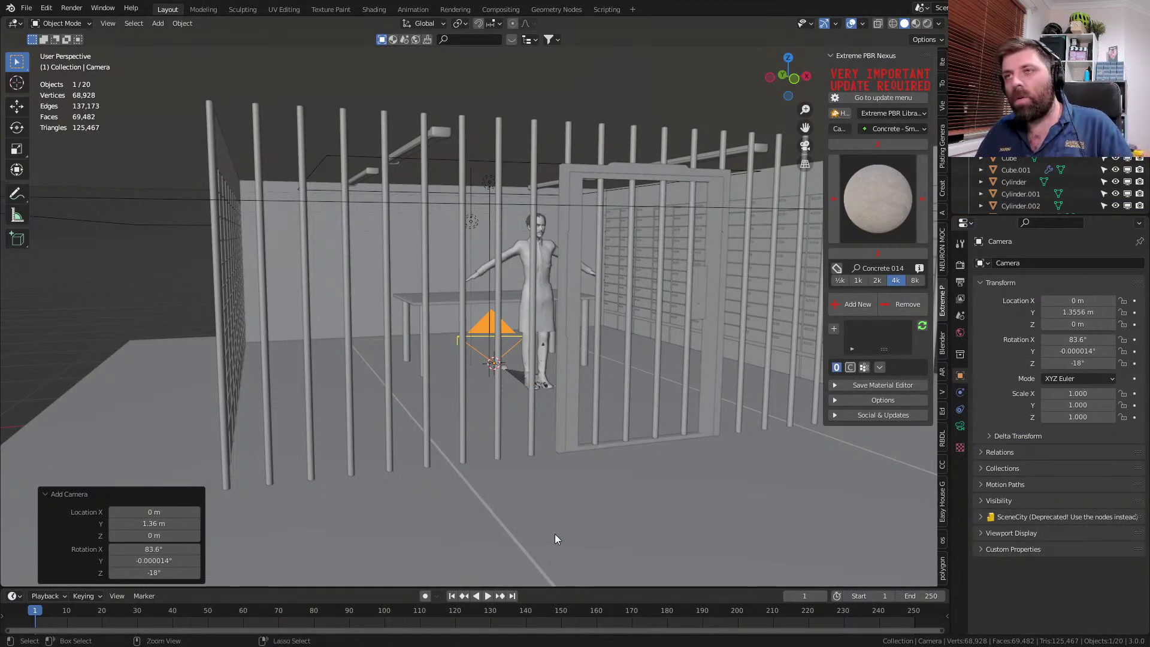
{"action": "key", "text": "ctrl+alt+KP_0"}
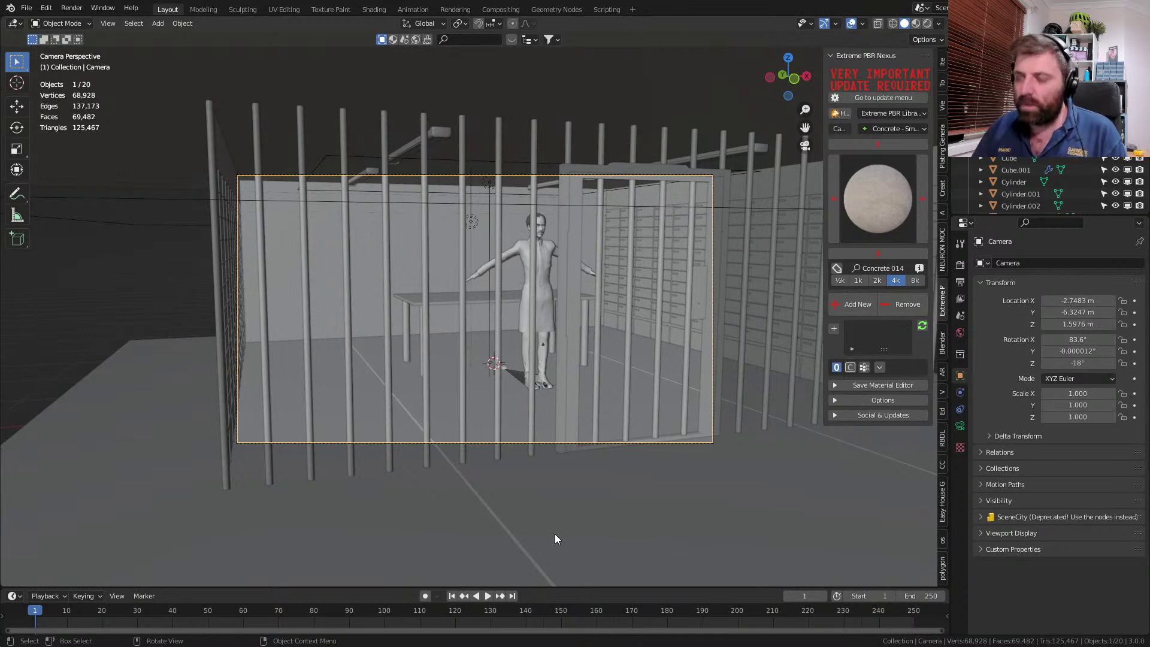
- Save the scene file and run a first test render from the new camera
{"action": "key", "text": "ctrl+s"}
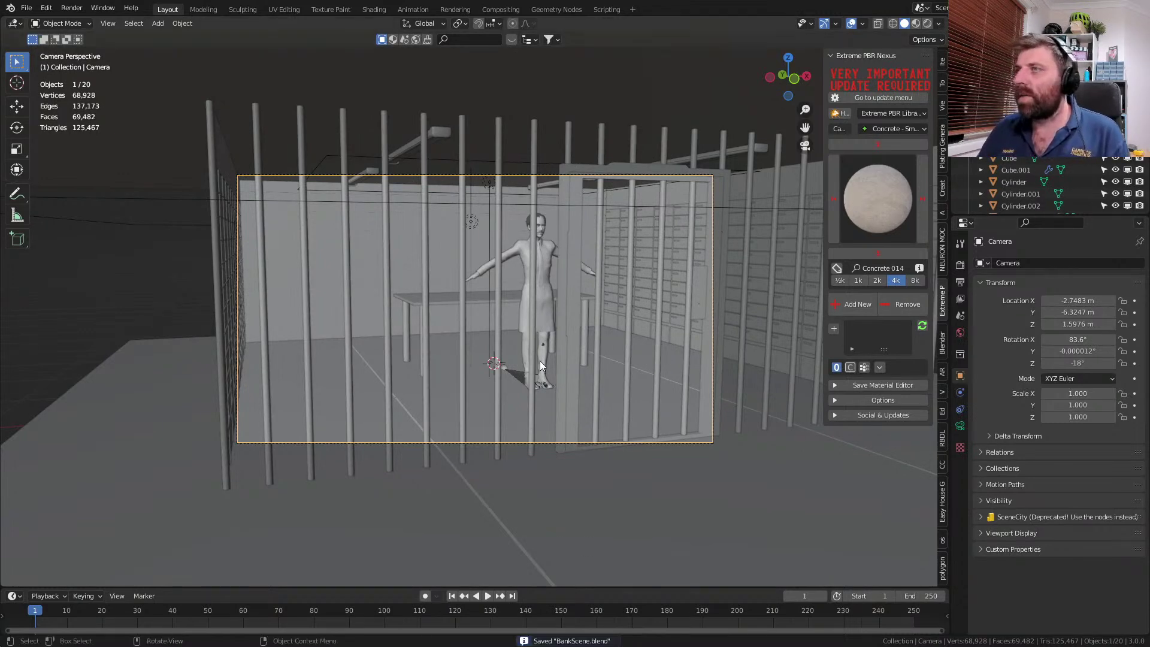
{"action": "key", "text": "F12"}
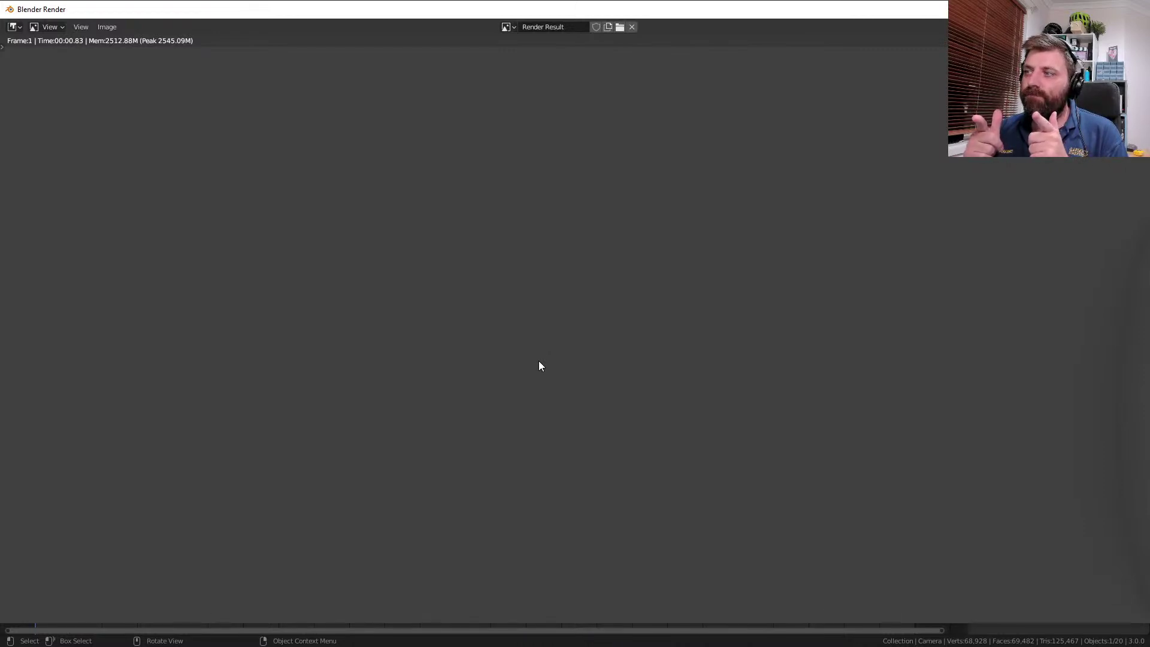
{"action": "key", "text": "Escape"}
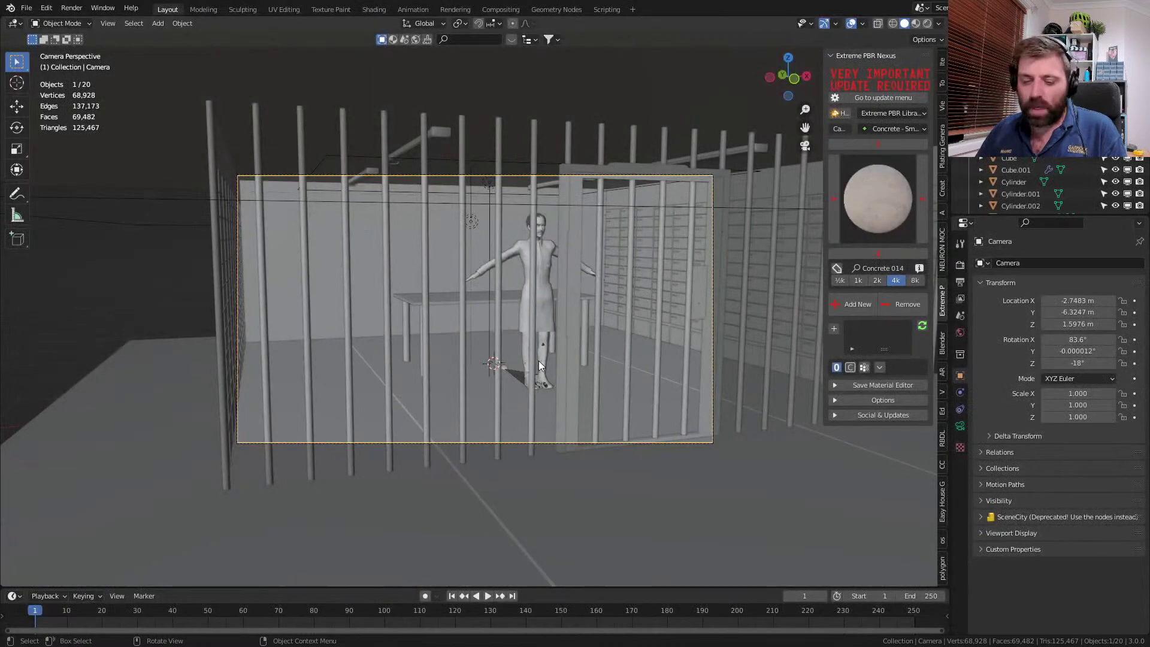
- Unhide all hidden objects and move the front wall and its round vault opening 5 m up along Z, clear of the camera
{"action": "key", "text": "alt+h"}
{"action": "left_click", "coordinate": [538, 365]}
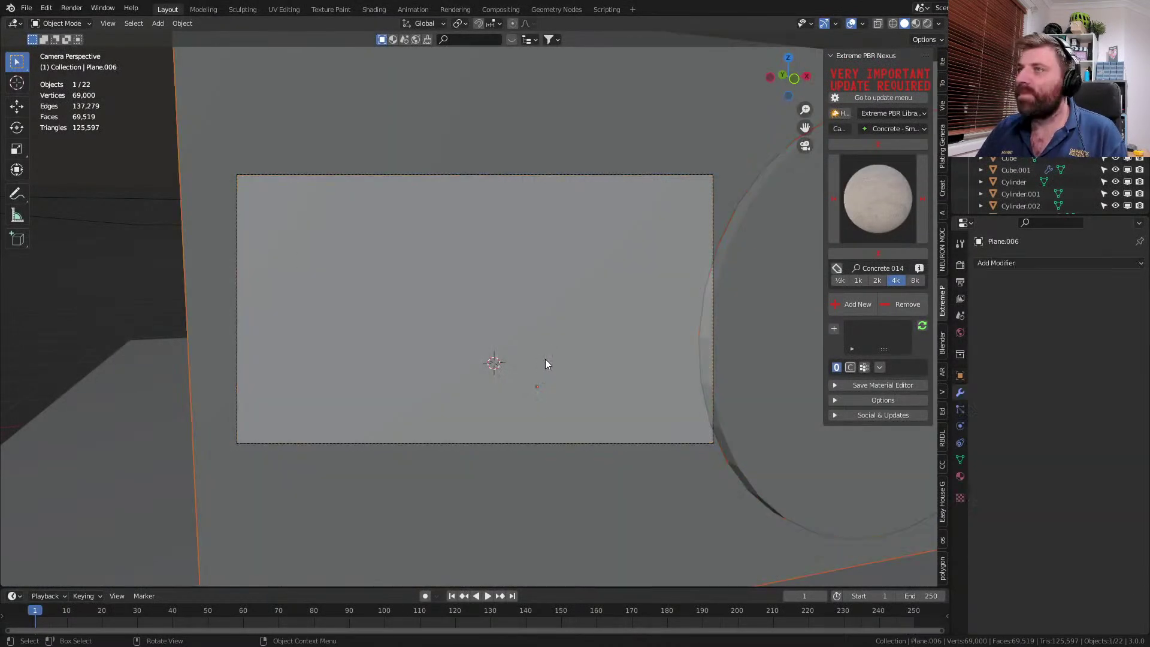
{"action": "key", "text": "g"}
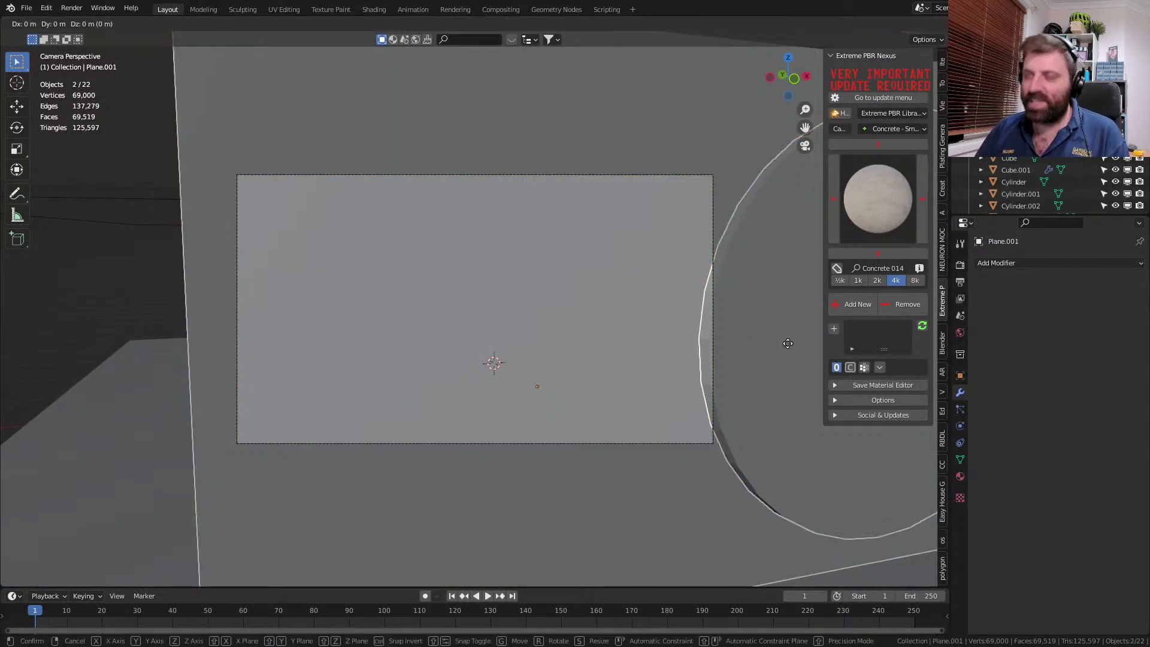
{"action": "key", "text": "z"}
{"action": "key", "text": "5"}
{"action": "key", "text": "Return"}
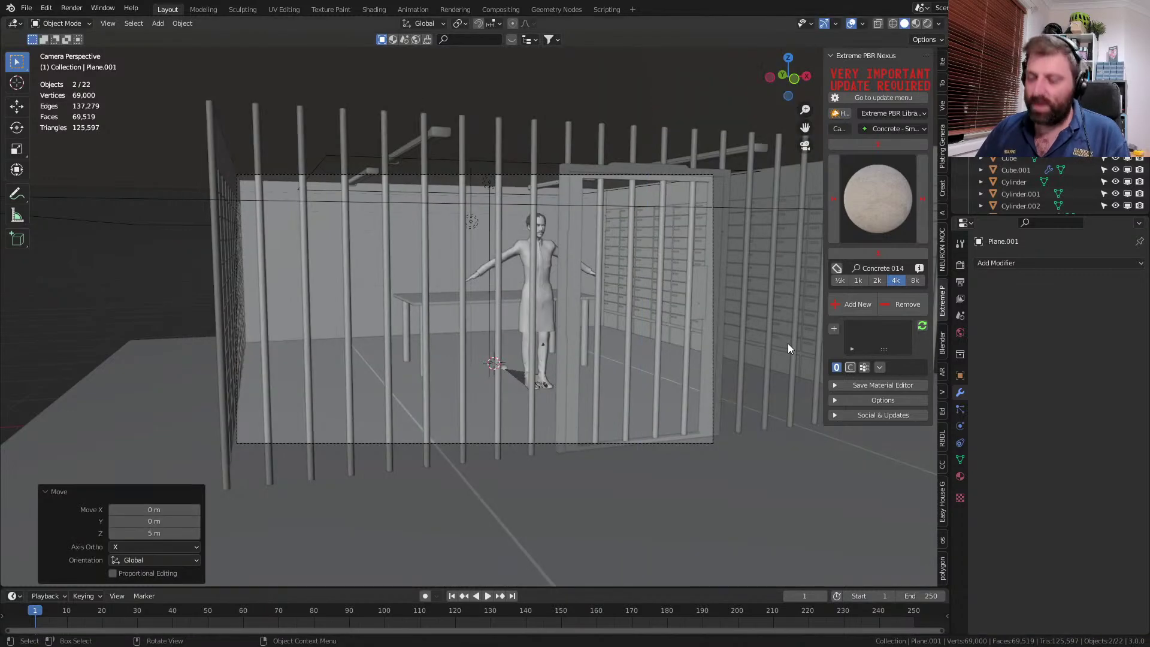
- Render the cleared camera view and examine the full frame for framing and wall details
{"action": "key", "text": "F12"}
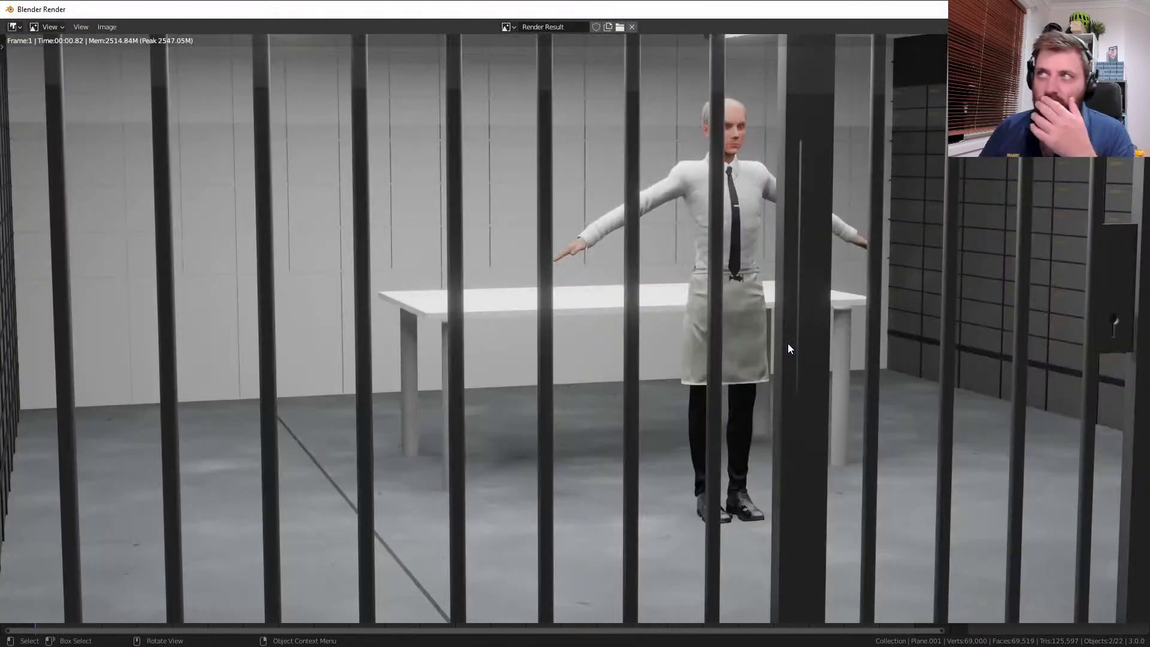
{"action": "scroll", "coordinate": [789, 344], "scroll_direction": "down", "scroll_amount": 1}
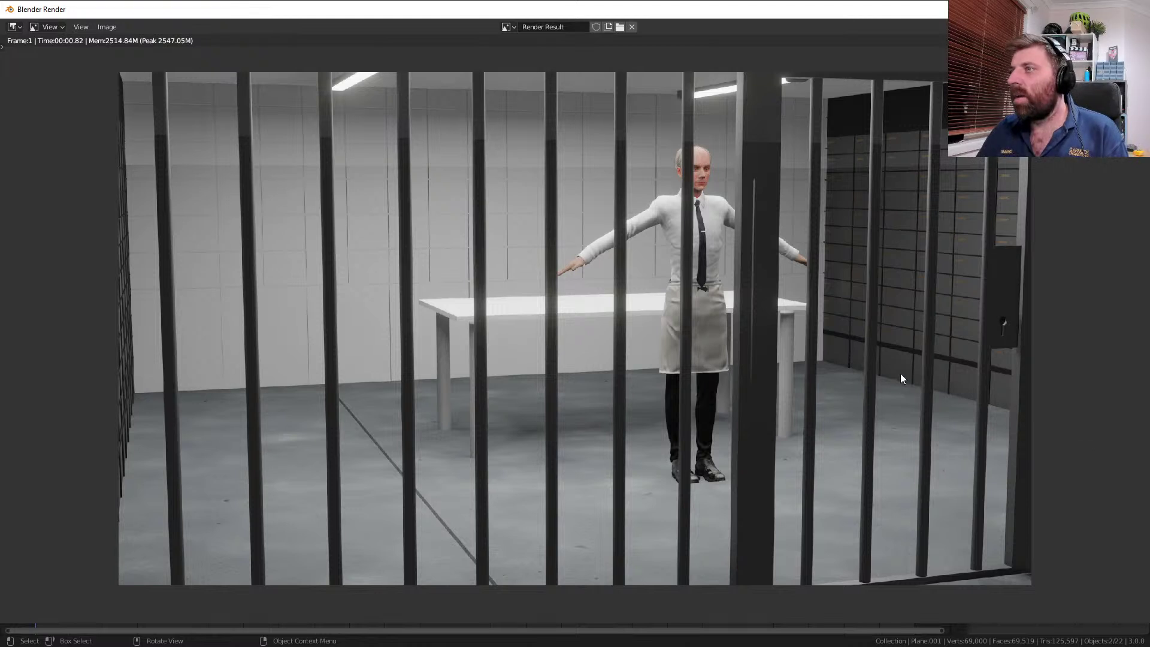
{"action": "key", "text": "Tab"}
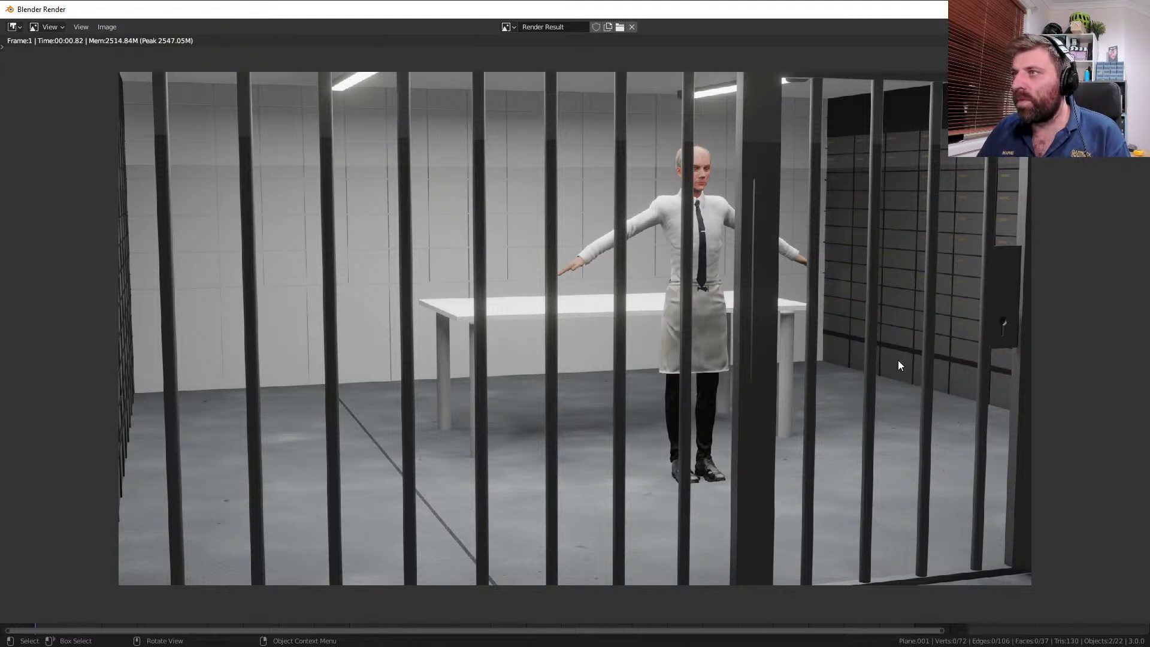
{"action": "scroll", "coordinate": [839, 414], "scroll_direction": "down", "scroll_amount": 2}
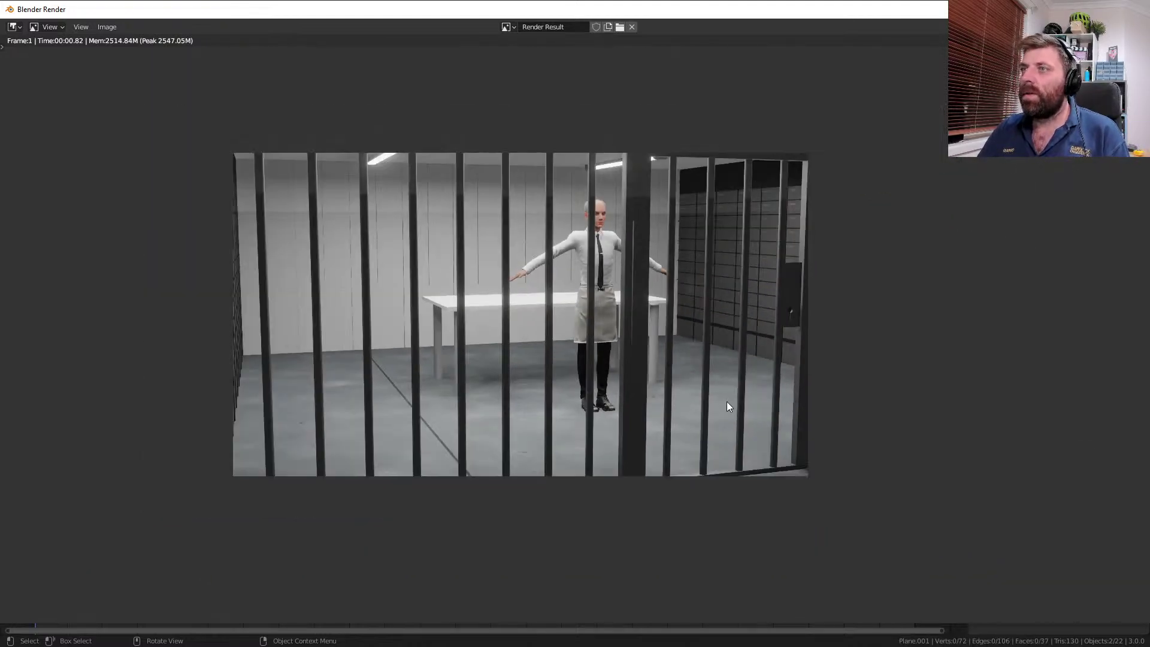
{"action": "key", "text": "Escape"}
{"action": "key", "text": "Tab"}
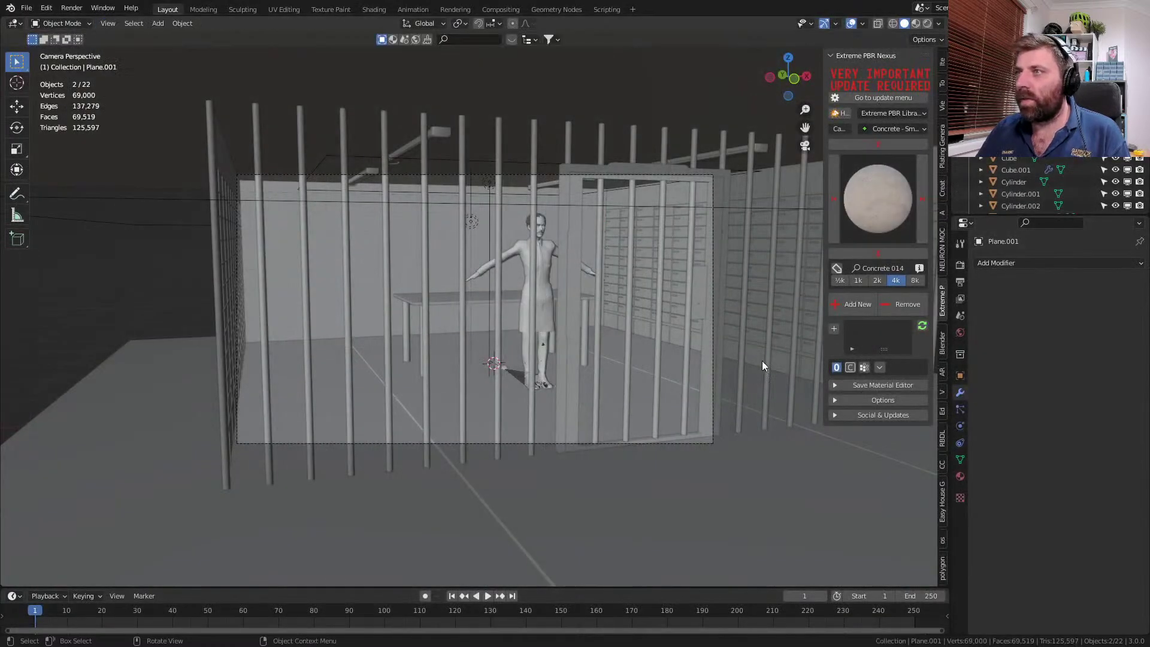
- Select the deposit-box wall Plane.003 together with its handles Plane.009 and open both for mesh editing in wireframe
{"action": "left_click", "coordinate": [788, 363]}
{"action": "middle_click_drag", "start_coordinate": [797, 395], "coordinate": [749, 386], "text": "shift"}
{"action": "key", "text": "z"}
{"action": "left_click", "coordinate": [709, 390]}
{"action": "scroll", "coordinate": [713, 387], "scroll_direction": "down", "scroll_amount": 1}
{"action": "key", "text": "Tab"}
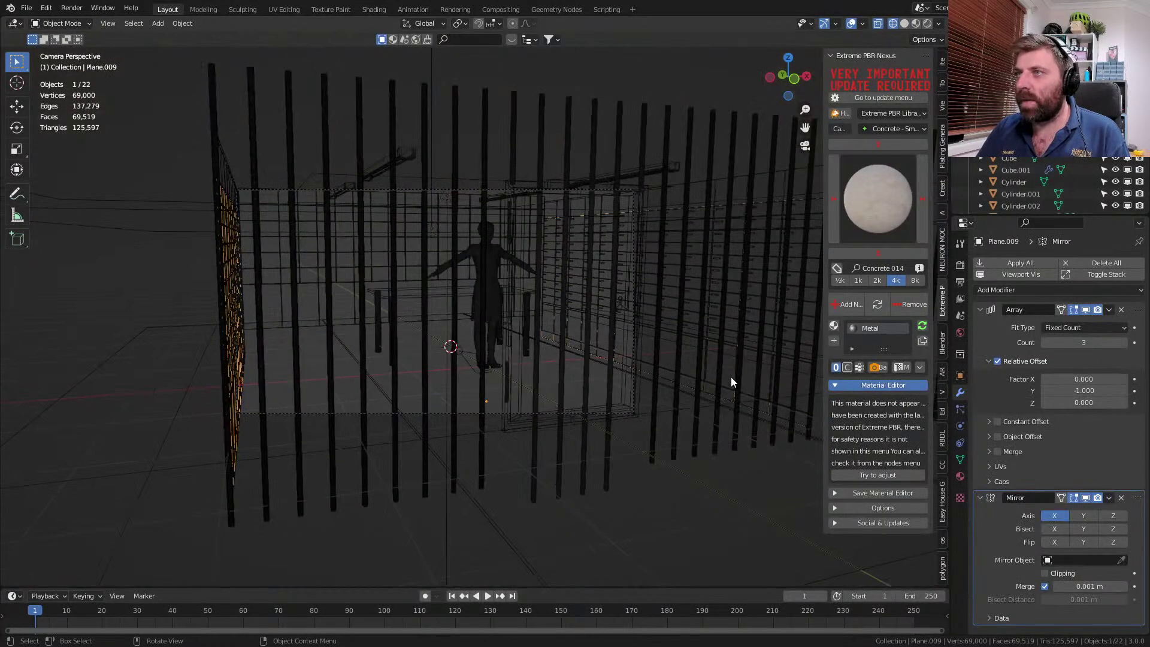
{"action": "key", "text": "Tab"}
{"action": "left_click", "coordinate": [724, 386], "text": "shift"}
{"action": "key", "text": "Tab"}
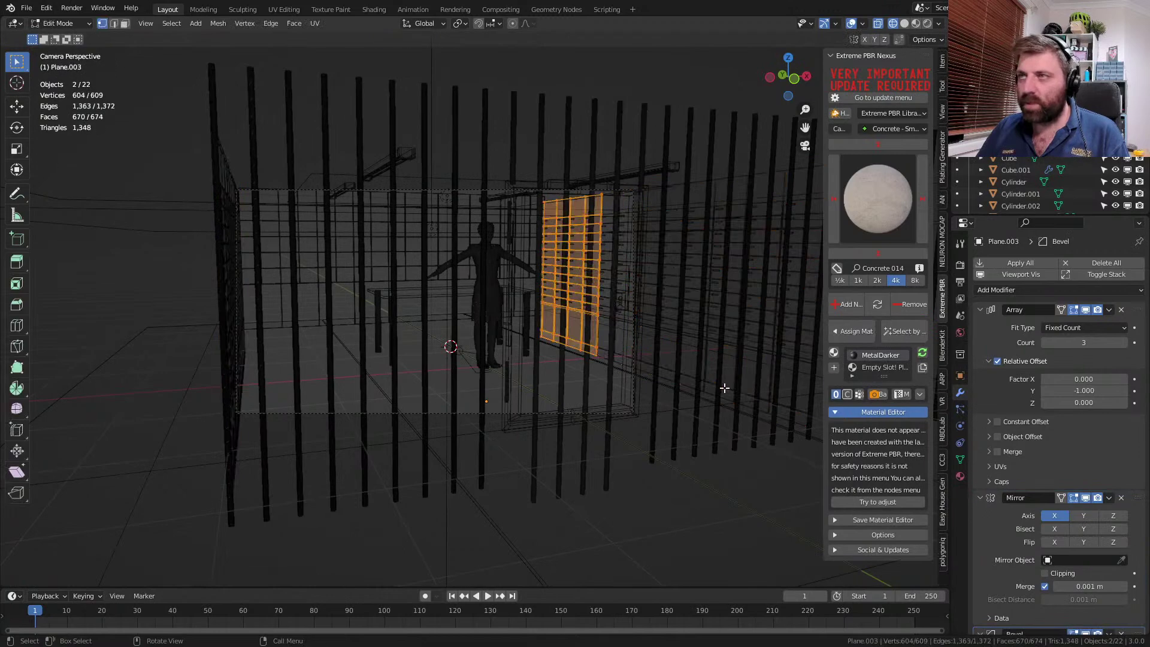
- Raise the bottom row of vertices of the deposit-box wall about 0.38 m along Z to meet the floor
{"action": "key", "text": "KP_1"}
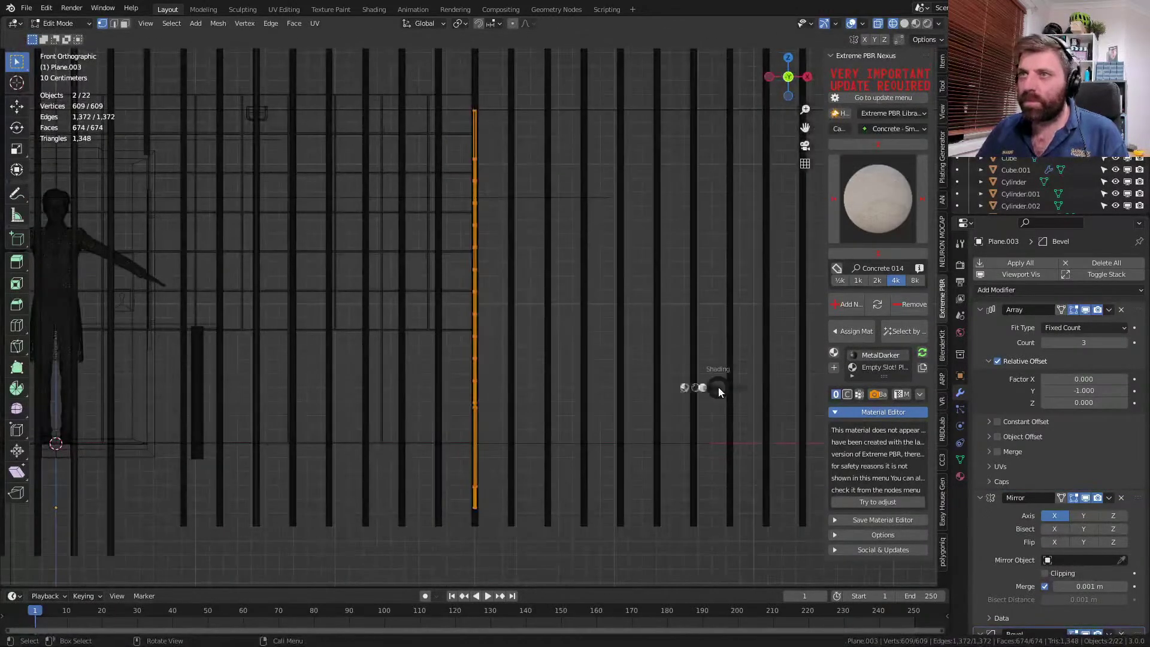
{"action": "key", "text": "KP_3"}
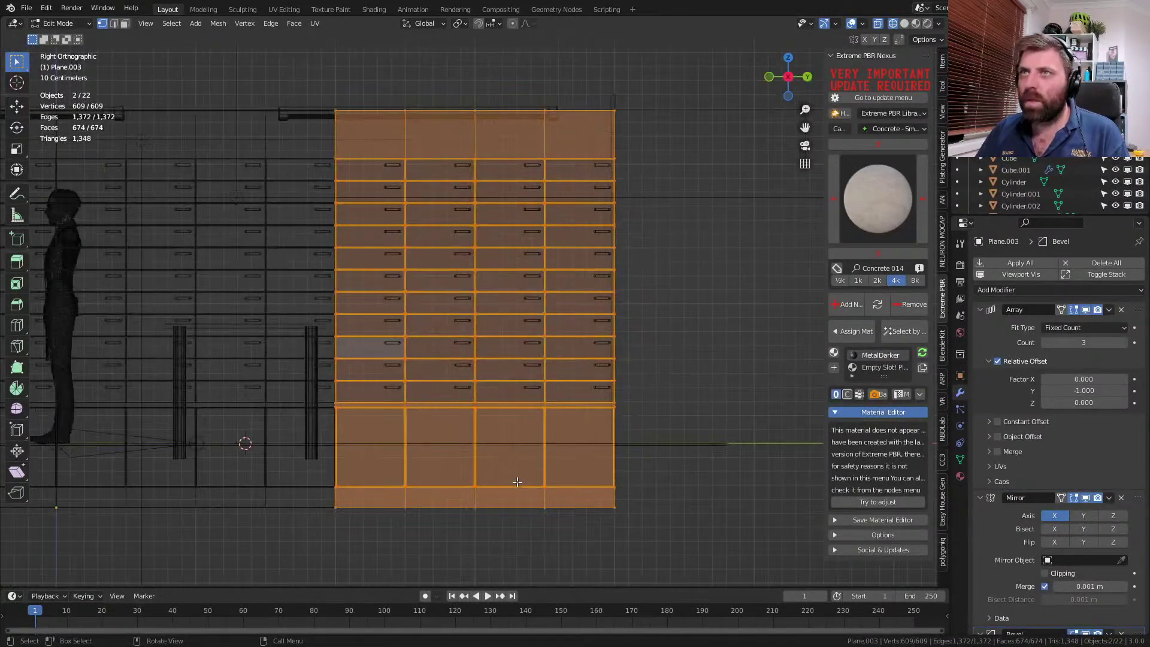
{"action": "left_click", "coordinate": [619, 492]}
{"action": "left_click_drag", "start_coordinate": [657, 480], "coordinate": [172, 542]}
{"action": "key", "text": "g"}
{"action": "key", "text": "z"}
{"action": "left_click", "coordinate": [551, 463]}
{"action": "key", "text": "z"}
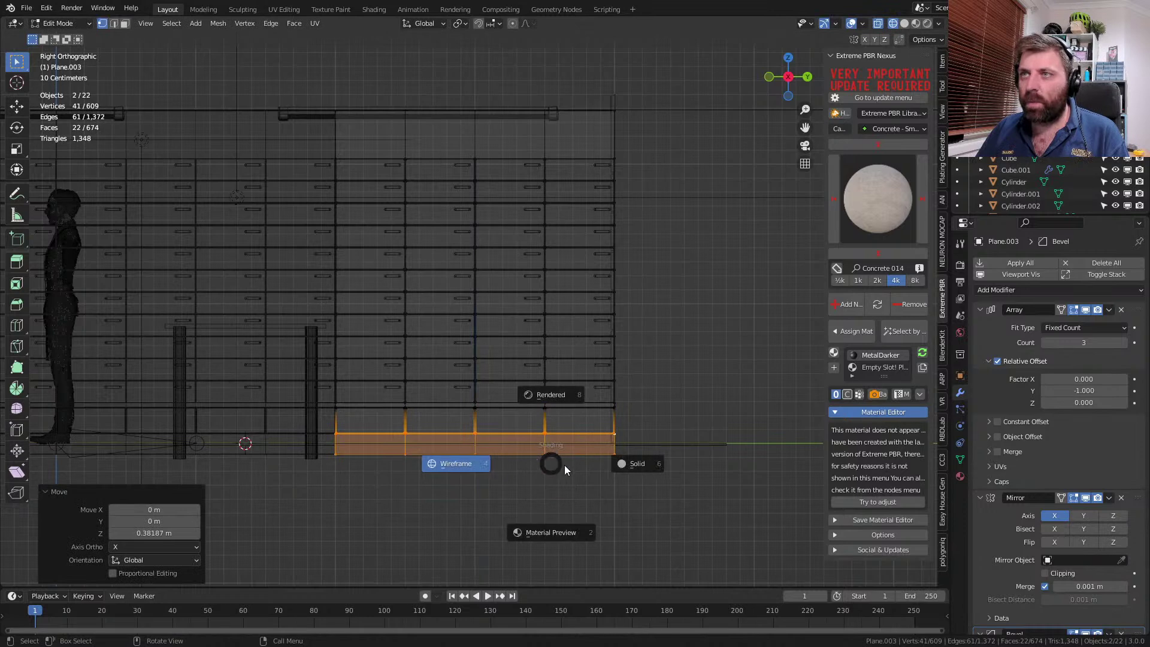
{"action": "left_click", "coordinate": [636, 465]}
{"action": "scroll", "coordinate": [429, 437], "scroll_direction": "down", "scroll_amount": 2}
{"action": "key", "text": "KP_0"}
{"action": "key", "text": "z"}
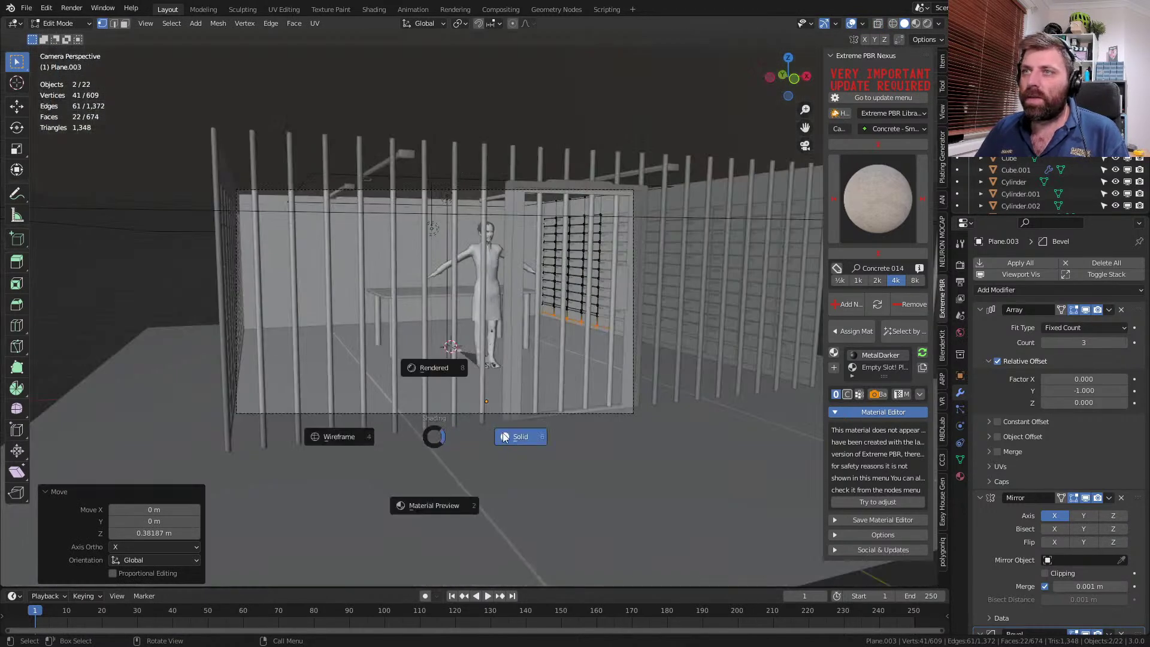
{"action": "key", "text": "Tab"}
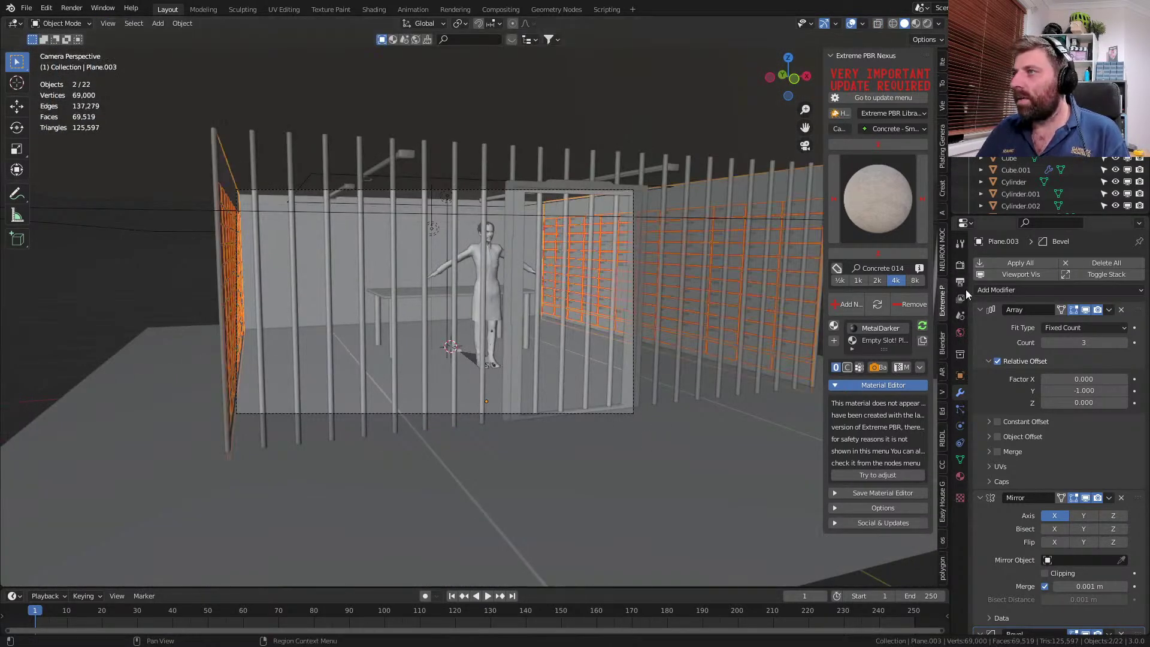
- Save the scene and render it again in Eevee to check the shortened deposit-box wall
{"action": "left_click", "coordinate": [961, 266]}
{"action": "left_click", "coordinate": [1077, 263]}
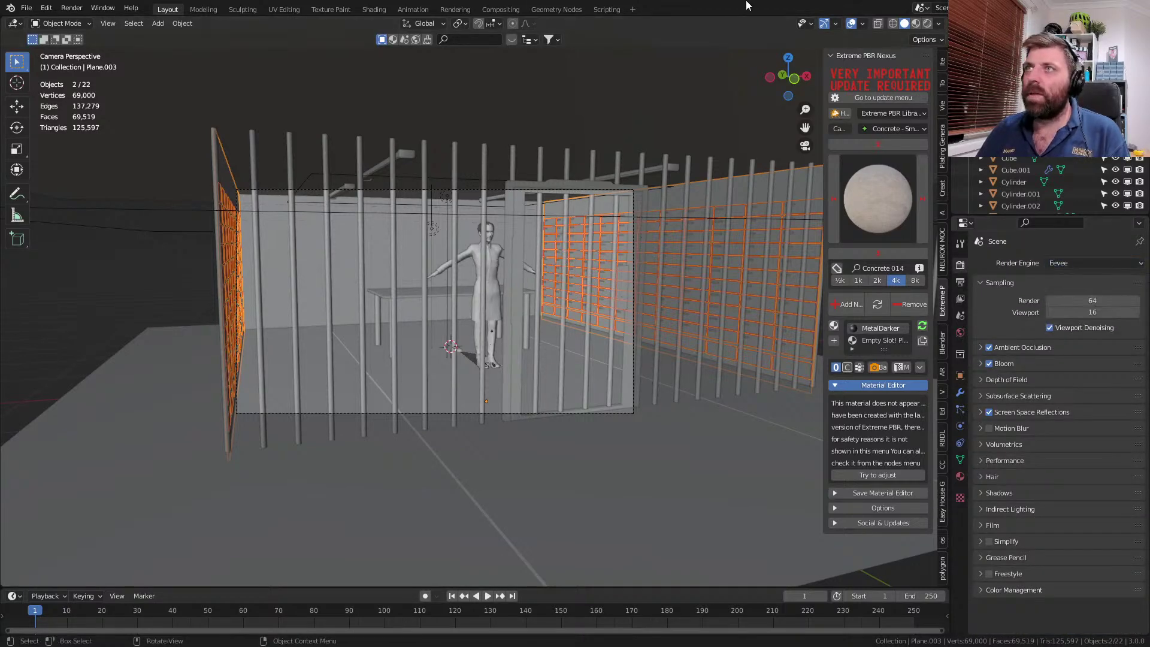
{"action": "key", "text": "ctrl+s"}
{"action": "key", "text": "F12"}
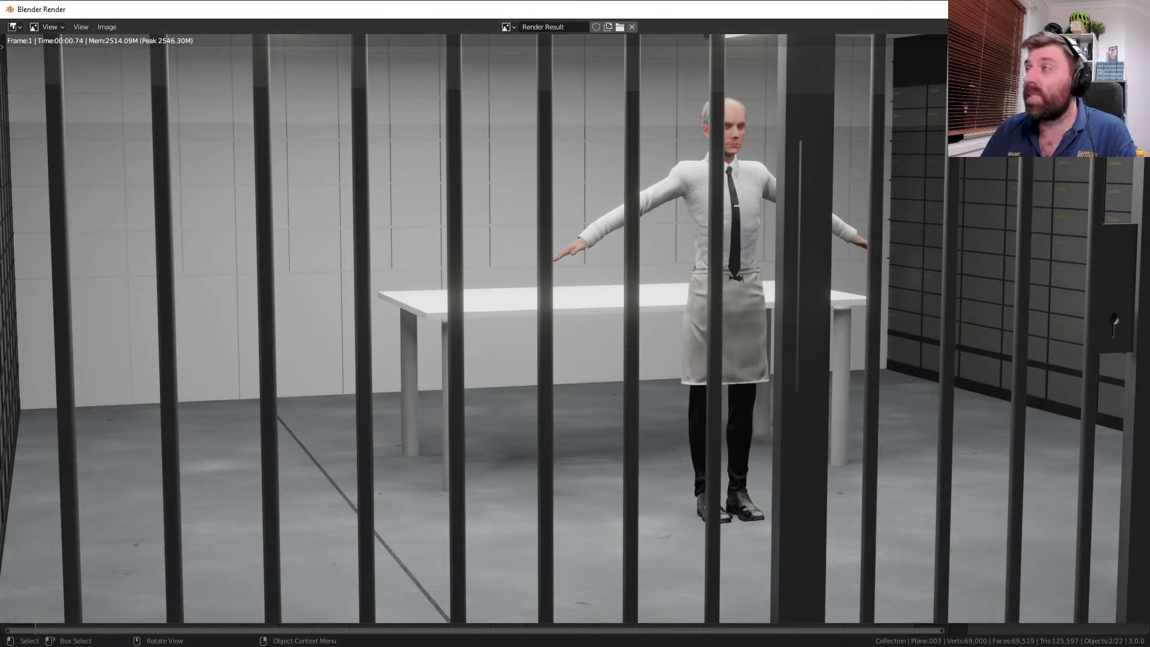
{"action": "left_click", "coordinate": [1136, 9]}
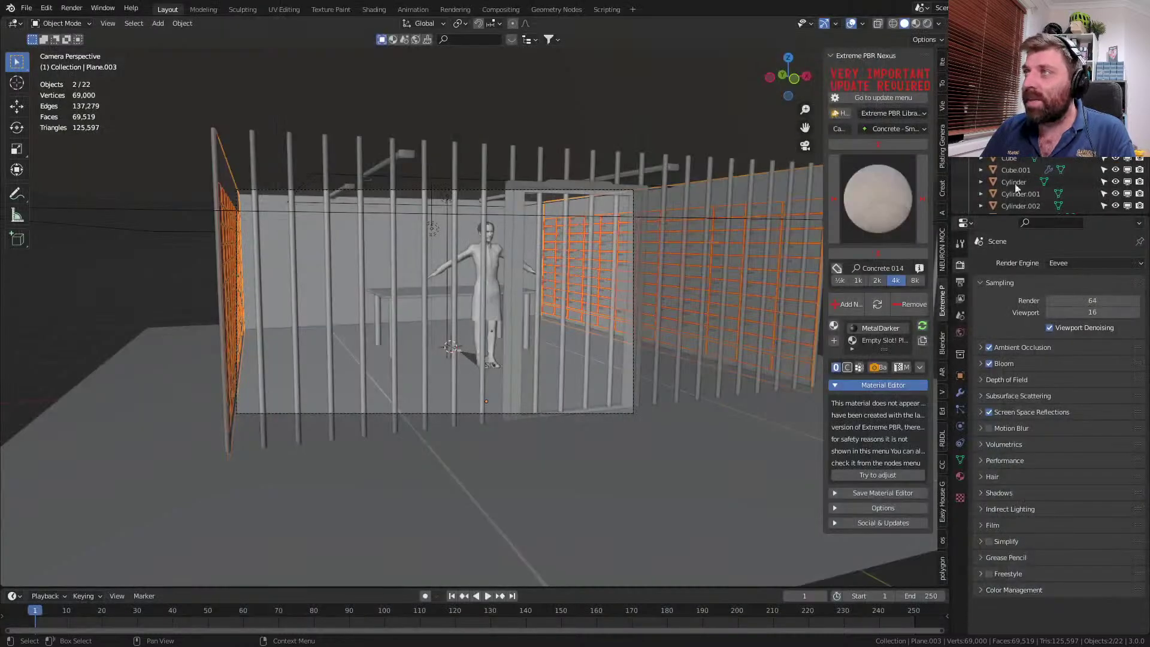
- Switch the render engine to Cycles with GPU Compute and start a test render
{"action": "left_click", "coordinate": [1066, 263]}
{"action": "left_click", "coordinate": [1070, 296]}
{"action": "left_click", "coordinate": [1085, 293]}
{"action": "left_click", "coordinate": [1087, 306]}
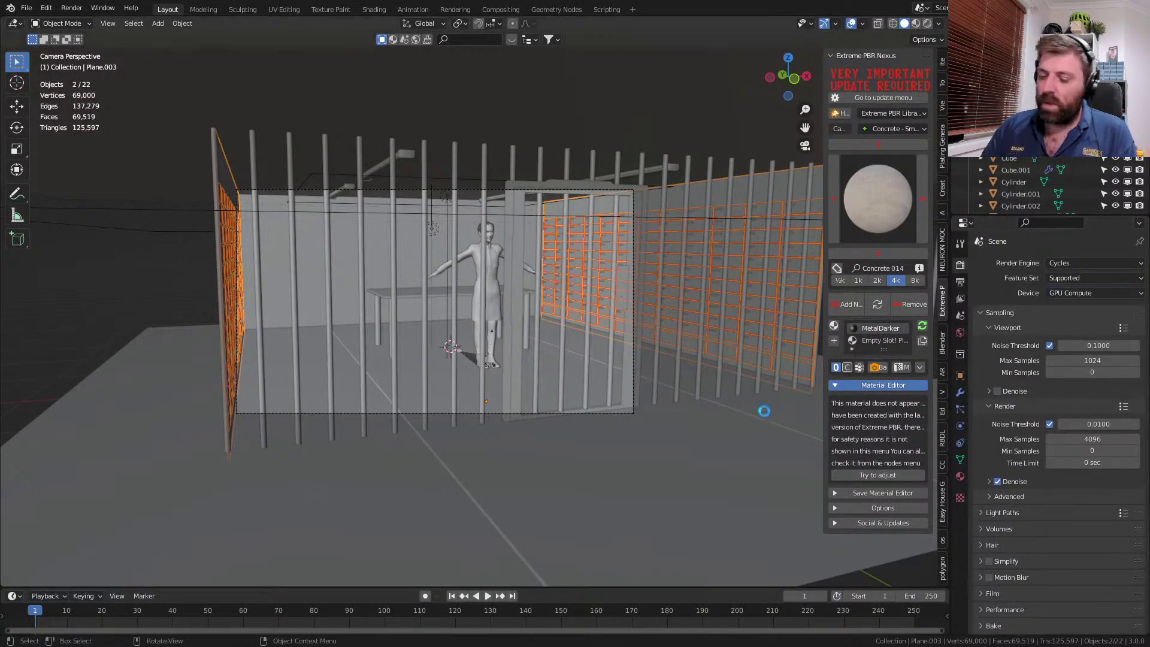
{"action": "key", "text": "F12"}
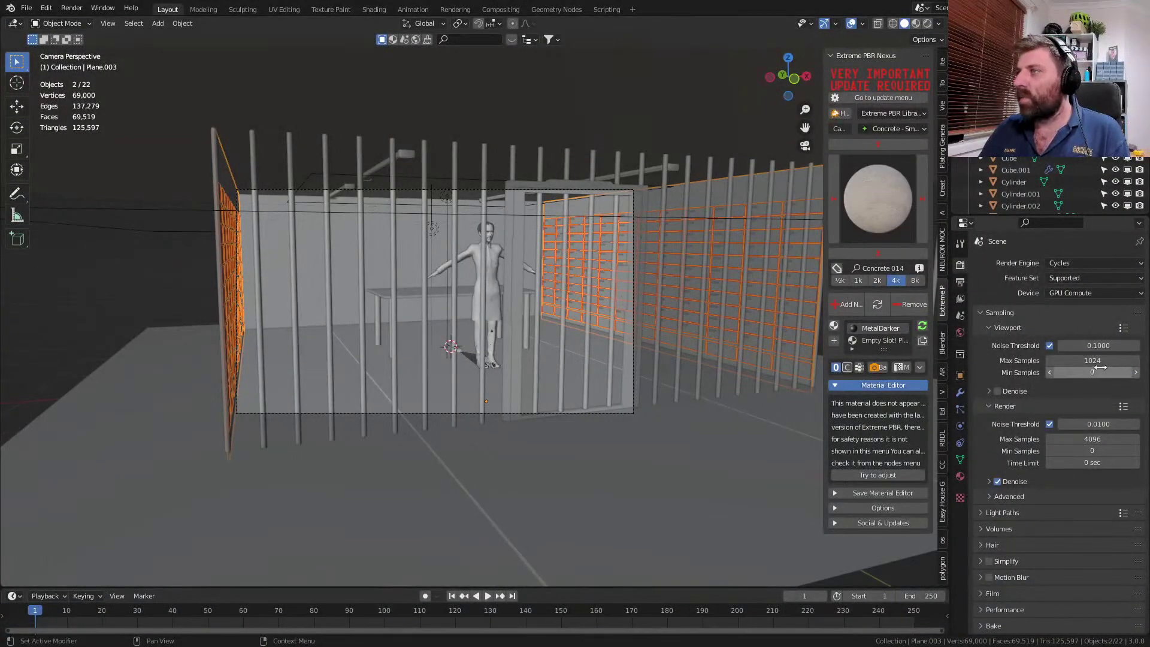
- Set the Cycles maximum samples to 256 for rendering and 64 for the viewport
{"action": "left_click", "coordinate": [1095, 432]}
{"action": "type", "text": "256"}
{"action": "key", "text": "Return"}
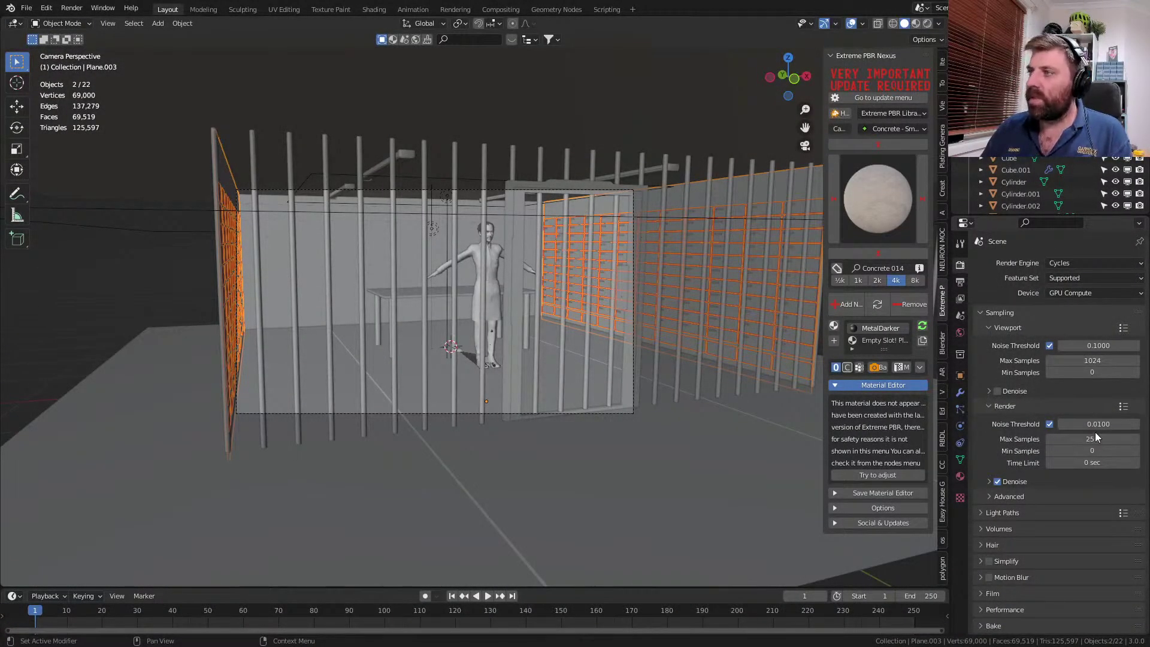
{"action": "left_click", "coordinate": [1093, 360]}
{"action": "type", "text": "64"}
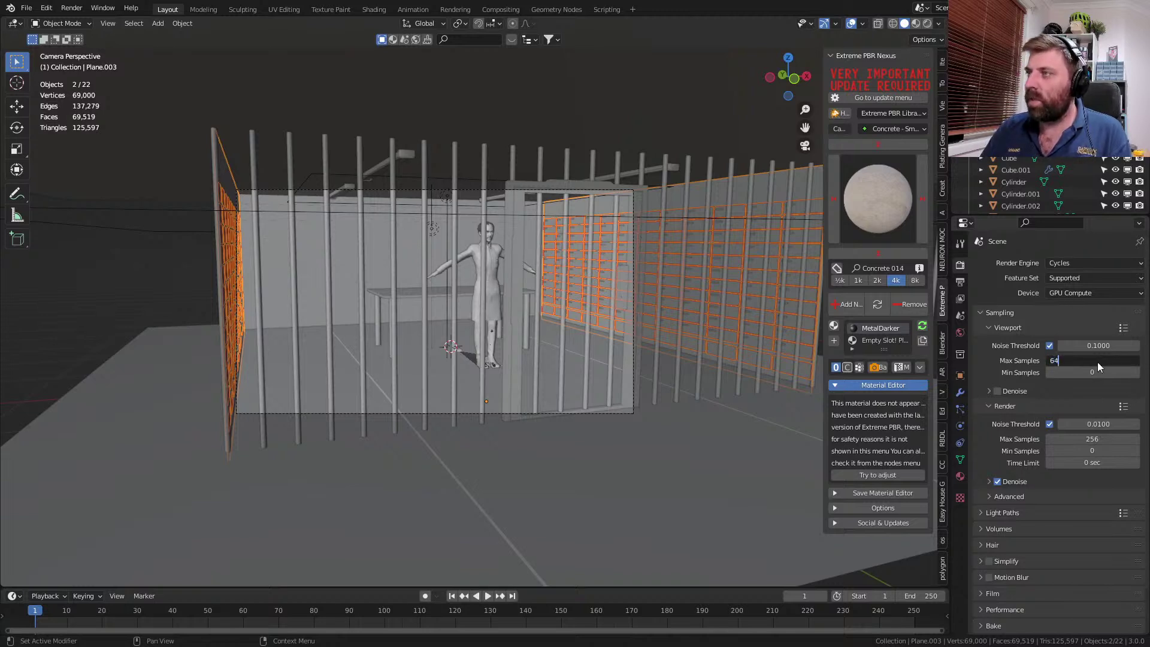
{"action": "key", "text": "Return"}
- Render the cell with Cycles and examine the lighting and wall detail in the image
{"action": "key", "text": "F12"}
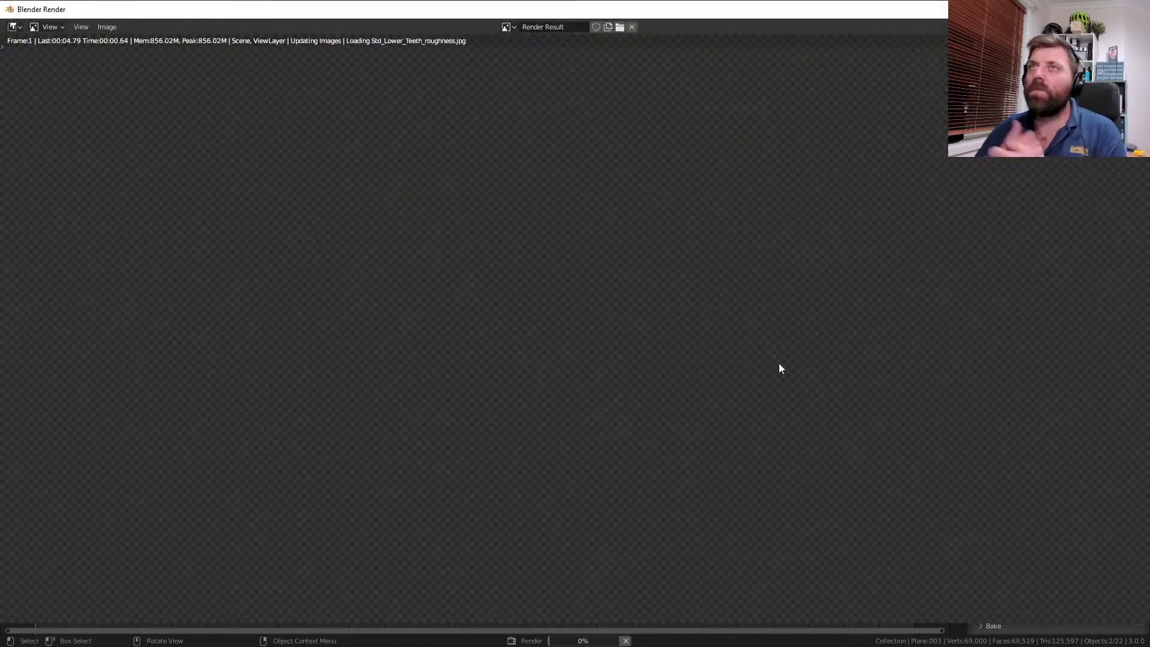
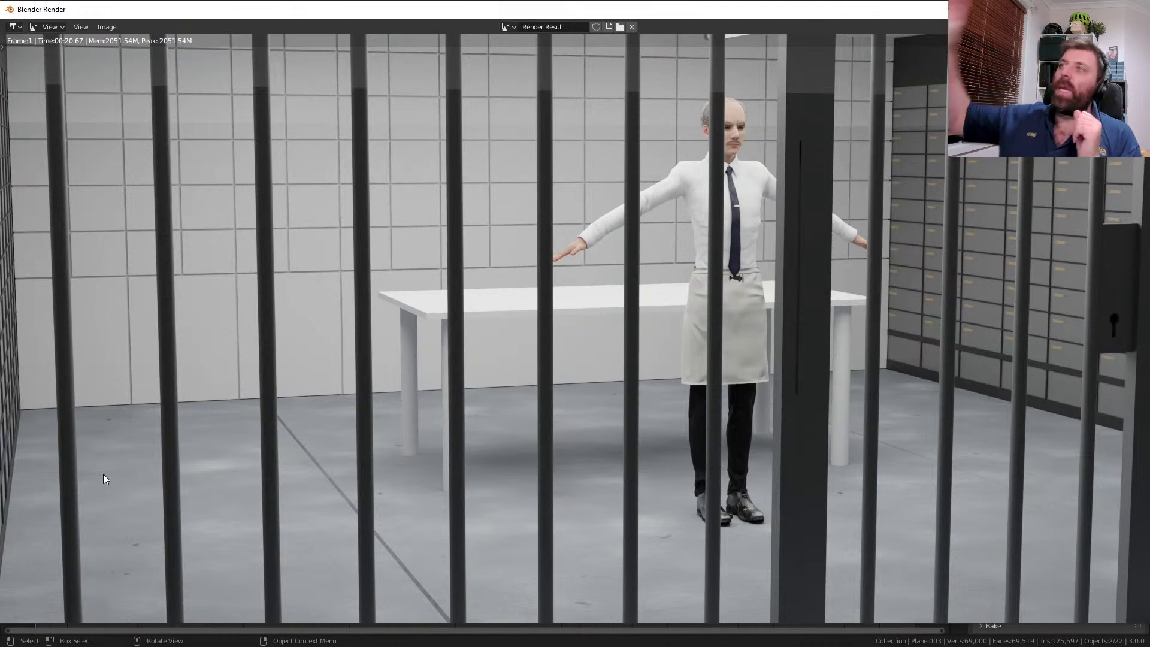
{"action": "scroll", "coordinate": [103, 473], "scroll_direction": "down", "scroll_amount": 1}
{"action": "scroll", "coordinate": [135, 519], "scroll_direction": "up", "scroll_amount": 1}
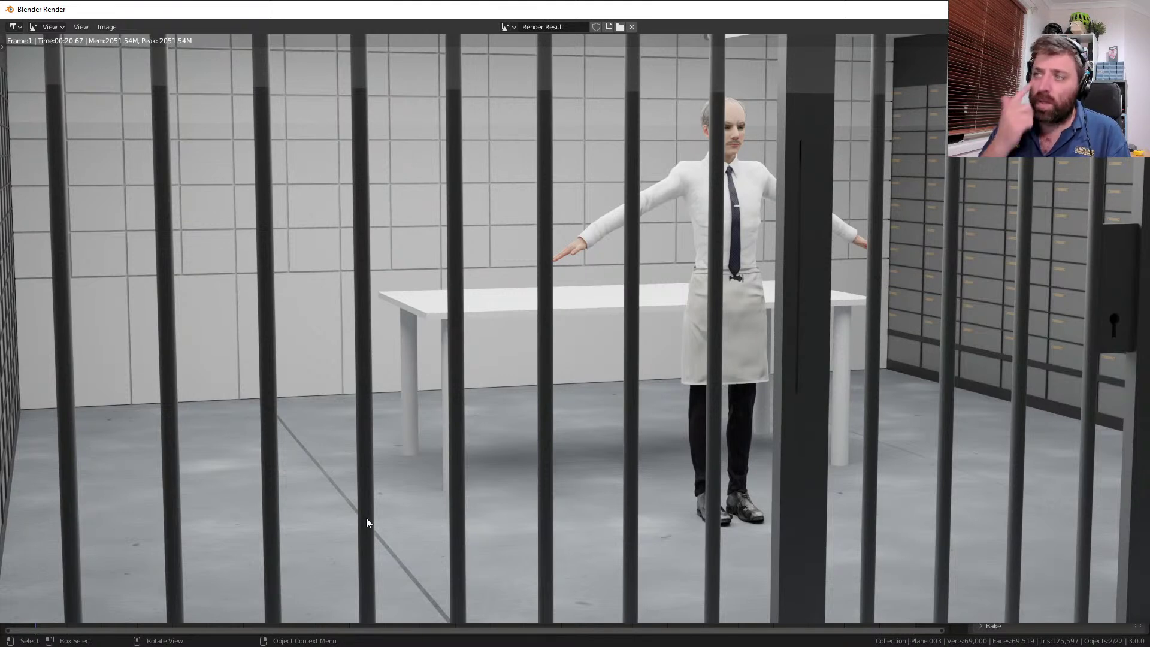
{"action": "key", "text": "Escape"}
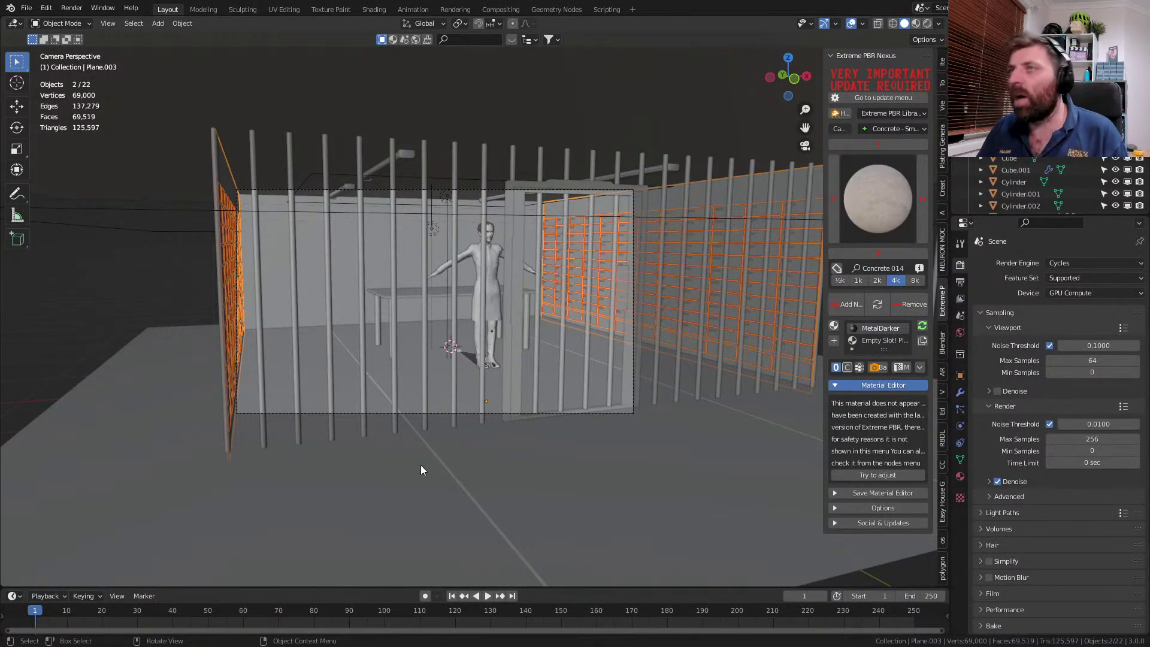
- Save the scene and delete the existing wall at the back of the cell behind the table
{"action": "mouse_move", "coordinate": [451, 382]}
{"action": "middle_mouse_down"}
{"action": "mouse_move", "coordinate": [465, 380]}
{"action": "mouse_move", "coordinate": [451, 419]}
{"action": "mouse_move", "coordinate": [444, 393]}
{"action": "mouse_move", "coordinate": [455, 394]}
{"action": "middle_mouse_up"}
{"action": "scroll", "coordinate": [455, 394], "scroll_direction": "up", "scroll_amount": 3}
{"action": "scroll", "coordinate": [455, 394], "scroll_direction": "down", "scroll_amount": 3}
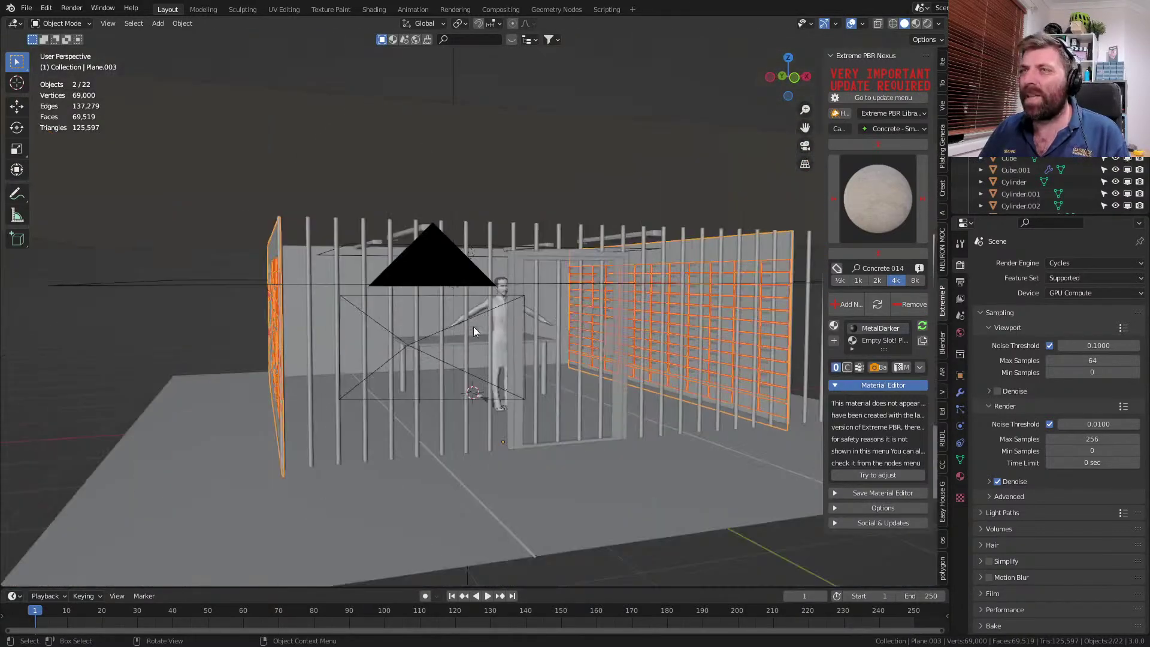
{"action": "left_click", "coordinate": [526, 287]}
{"action": "key", "text": "ctrl+s"}
{"action": "mouse_move", "coordinate": [513, 307]}
{"action": "middle_mouse_down"}
{"action": "mouse_move", "coordinate": [488, 327]}
{"action": "mouse_move", "coordinate": [504, 320]}
{"action": "mouse_move", "coordinate": [496, 317]}
{"action": "middle_mouse_up"}
{"action": "left_click", "coordinate": [430, 279]}
{"action": "middle_click_drag", "start_coordinate": [422, 295], "coordinate": [549, 312]}
{"action": "left_click", "coordinate": [553, 341]}
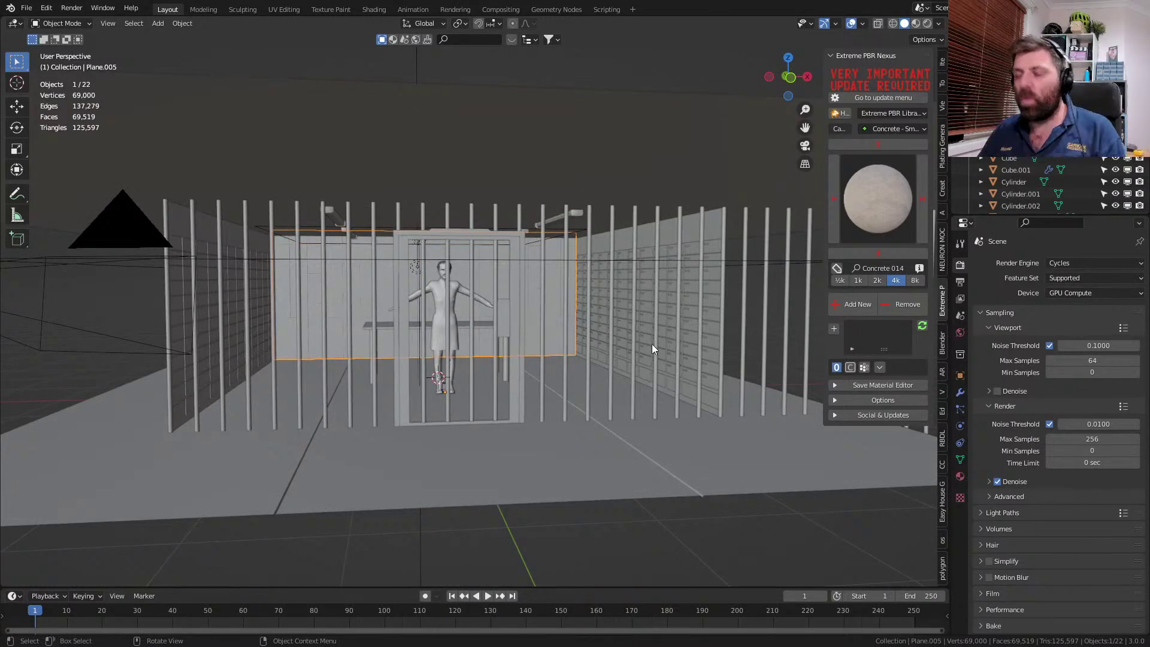
{"action": "key", "text": "Delete"}
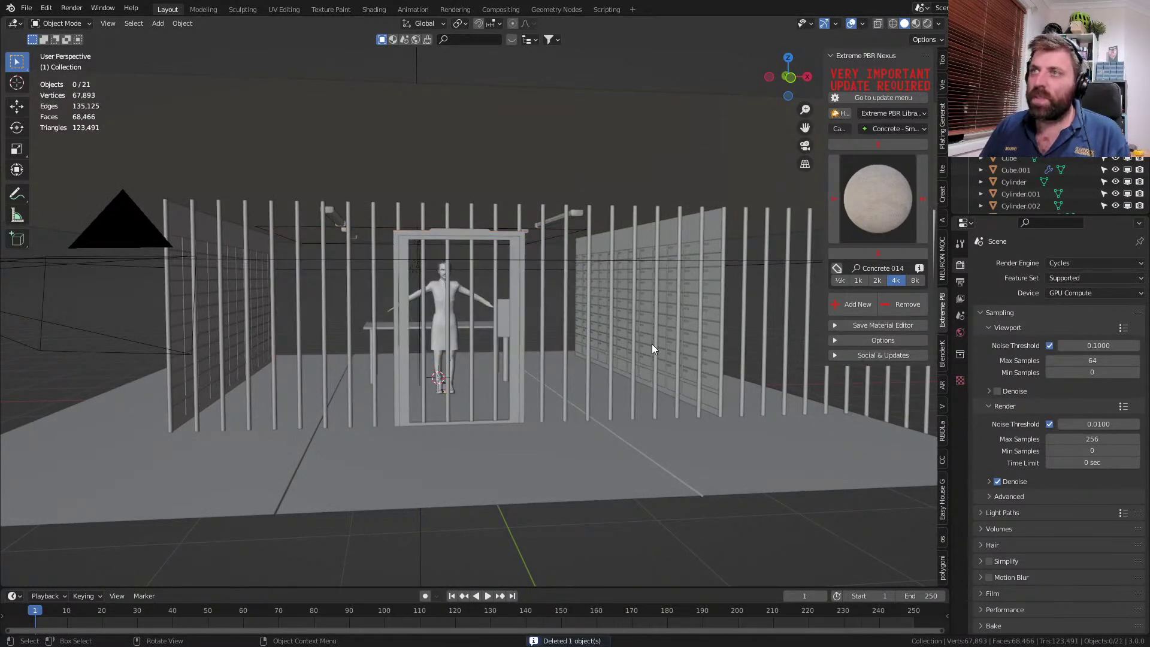
- Duplicate the three parts of the side deposit-box wall, rotate the copy -90° and place it across the back of the cell
{"action": "left_click", "coordinate": [621, 293]}
{"action": "scroll", "coordinate": [601, 326], "scroll_direction": "up", "scroll_amount": 6}
{"action": "left_click", "coordinate": [764, 354], "text": "shift"}
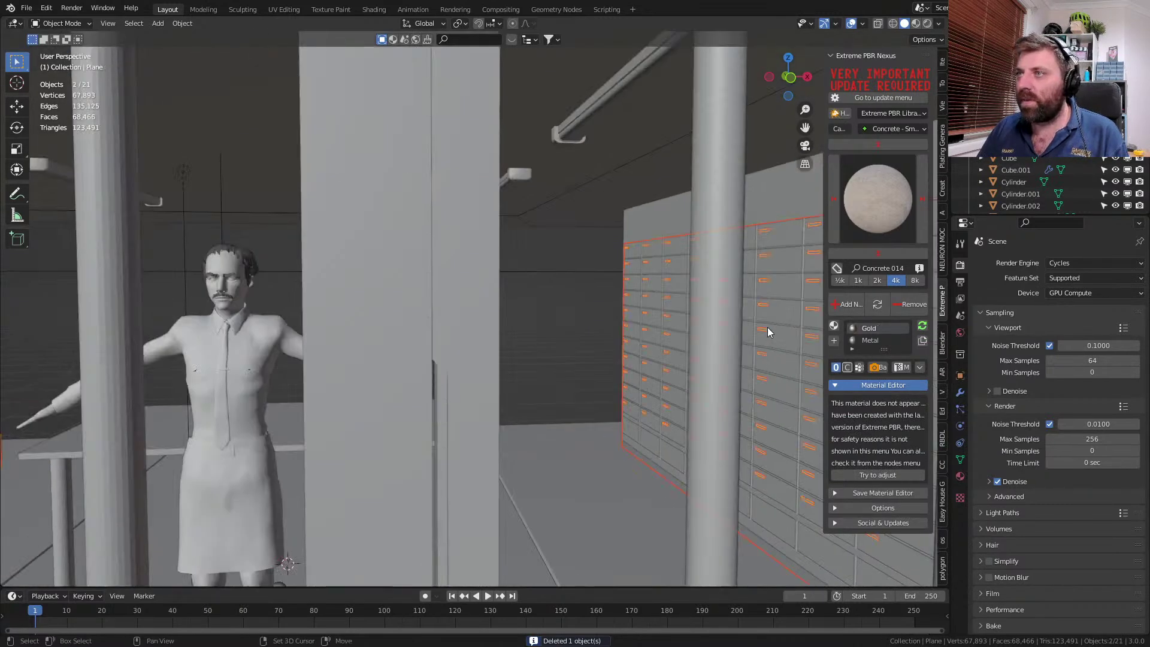
{"action": "left_click", "coordinate": [766, 262], "text": "shift"}
{"action": "key", "text": "KP_7"}
{"action": "key", "text": "z"}
{"action": "left_click", "coordinate": [681, 256]}
{"action": "scroll", "coordinate": [676, 344], "scroll_direction": "down", "scroll_amount": 5}
{"action": "key", "text": "shift+d"}
{"action": "right_click", "coordinate": [606, 453]}
{"action": "type", "text": "r-90"}
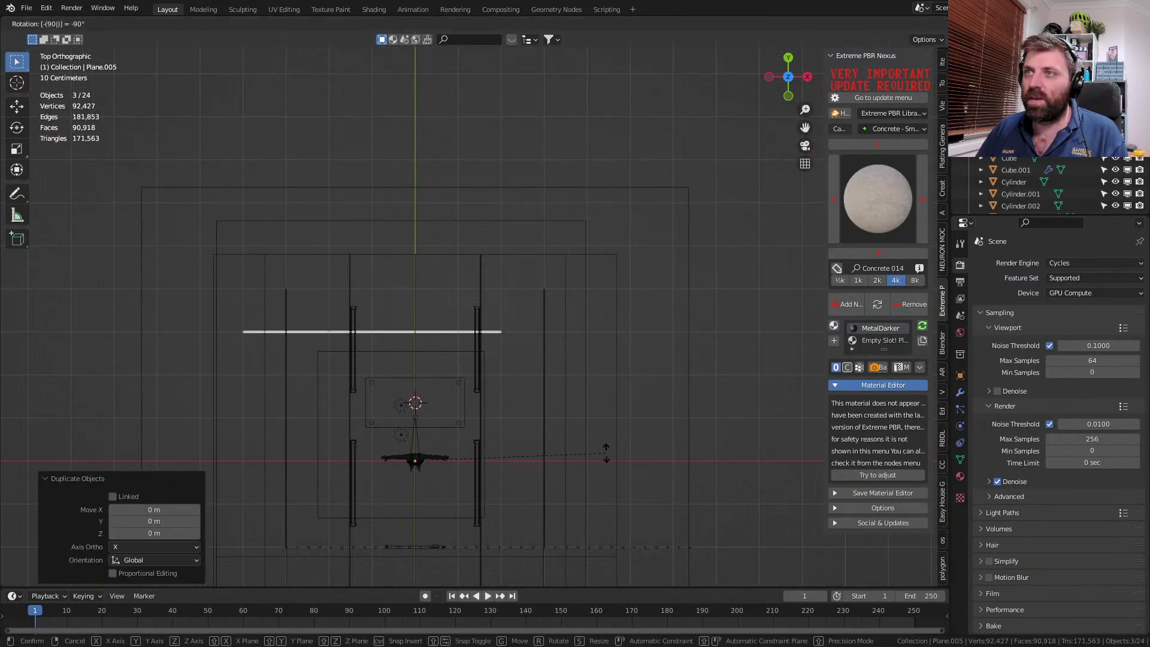
{"action": "key", "text": "Return"}
{"action": "key", "text": "g"}
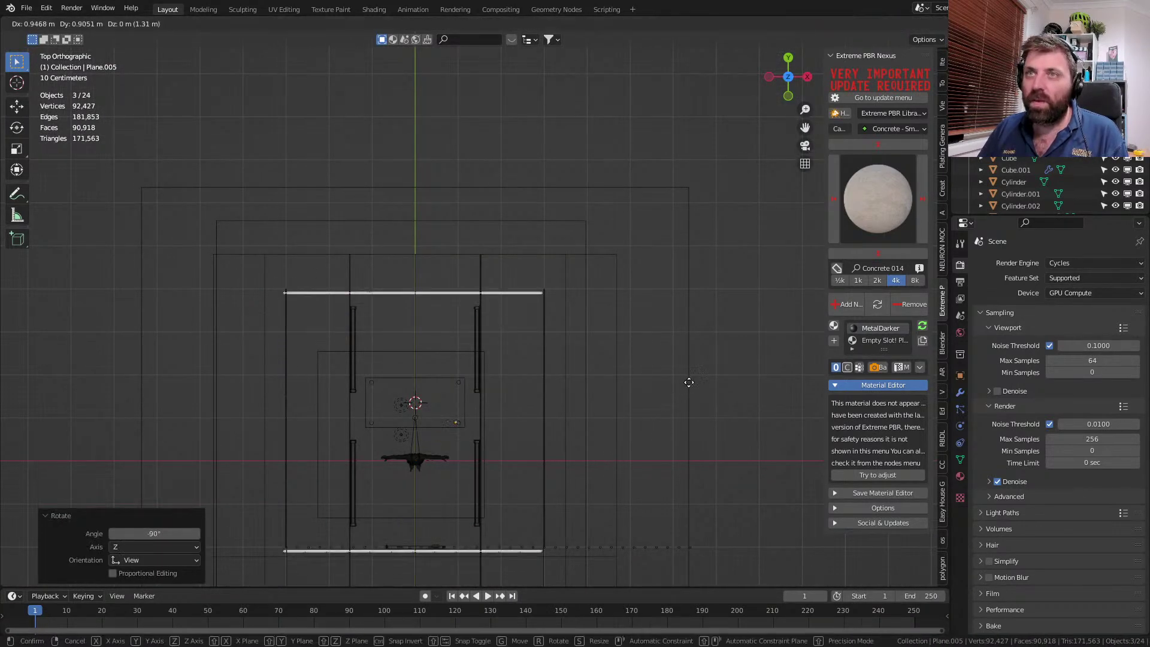
{"action": "left_click", "coordinate": [713, 267]}
- Remove the Mirror modifiers from the parts of the copied deposit-box wall at the back
{"action": "left_click", "coordinate": [960, 393]}
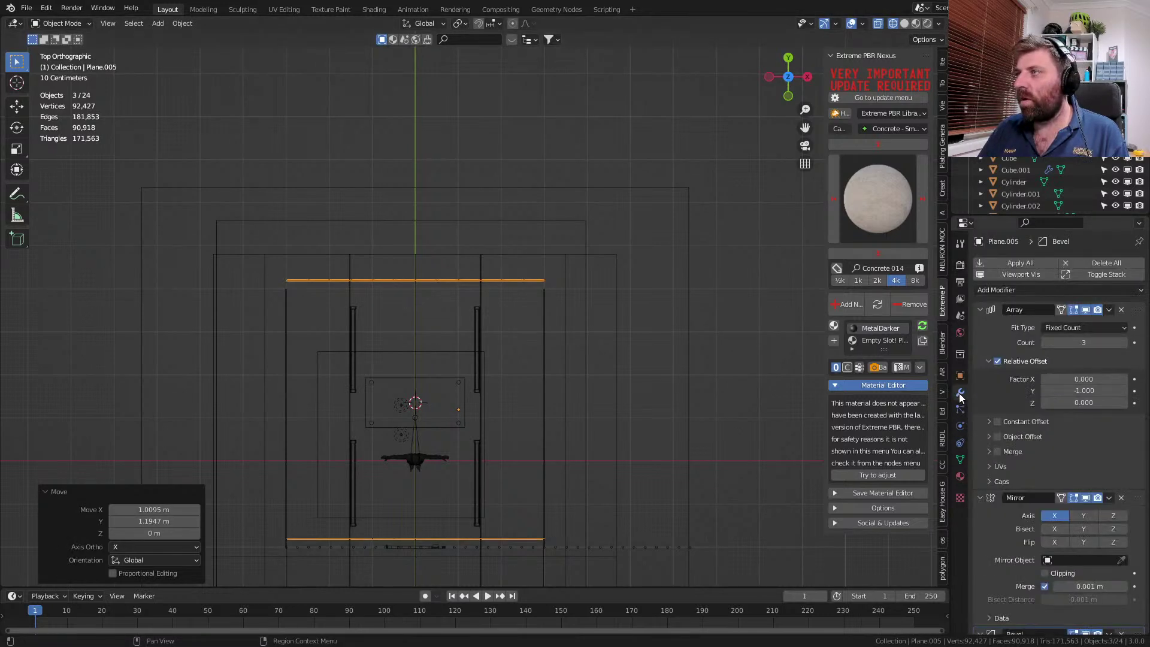
{"action": "left_click", "coordinate": [1122, 499]}
{"action": "left_click", "coordinate": [516, 540]}
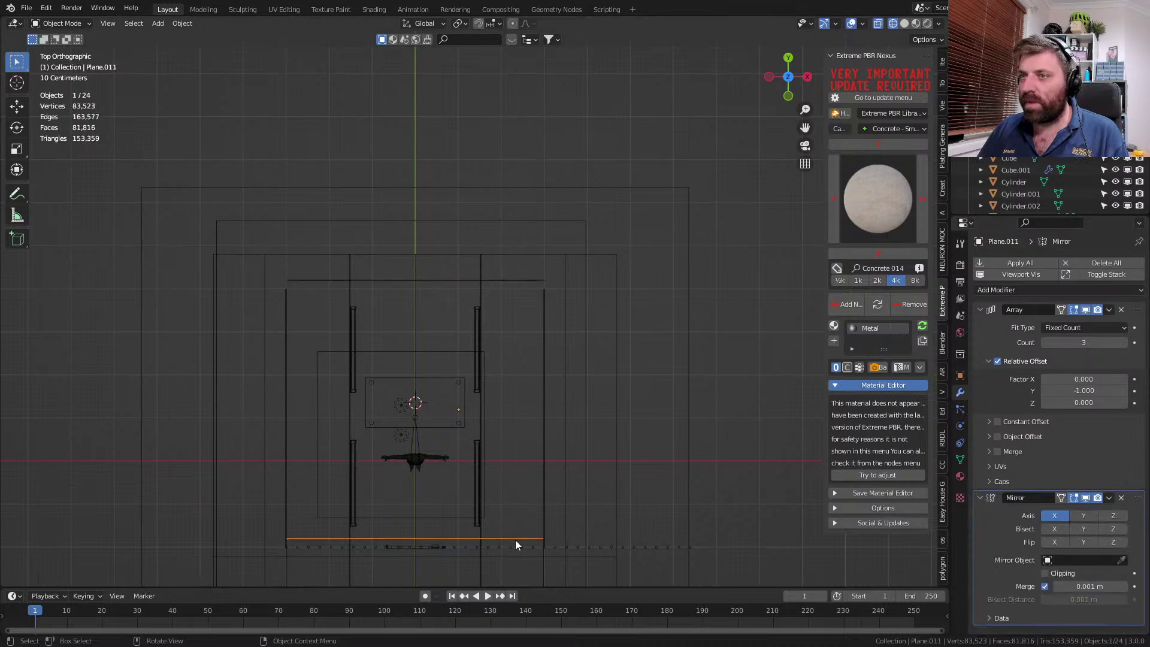
{"action": "left_click", "coordinate": [1122, 499]}
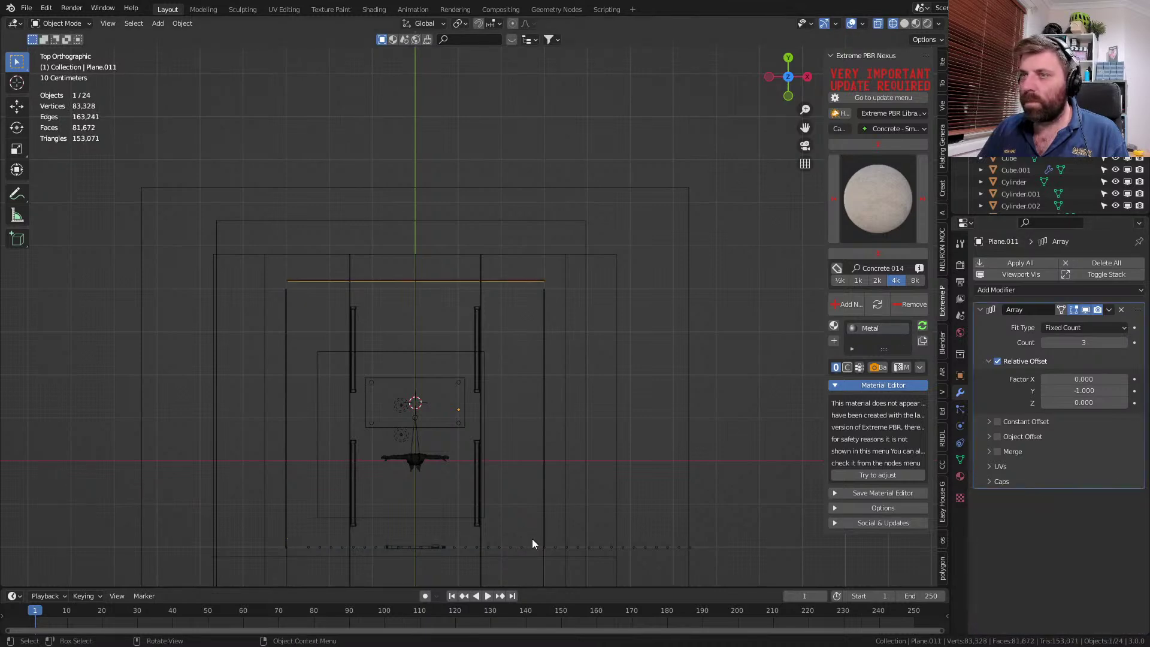
{"action": "left_click", "coordinate": [518, 541]}
- Select all three parts of the back deposit-box wall and scale them along global X to about 0.94
{"action": "middle_click_drag", "start_coordinate": [517, 542], "coordinate": [587, 365]}
{"action": "scroll", "coordinate": [421, 402], "scroll_direction": "up", "scroll_amount": 4}
{"action": "scroll", "coordinate": [509, 436], "scroll_direction": "up", "scroll_amount": 2}
{"action": "left_click", "coordinate": [587, 358]}
{"action": "left_click", "coordinate": [581, 364], "text": "shift"}
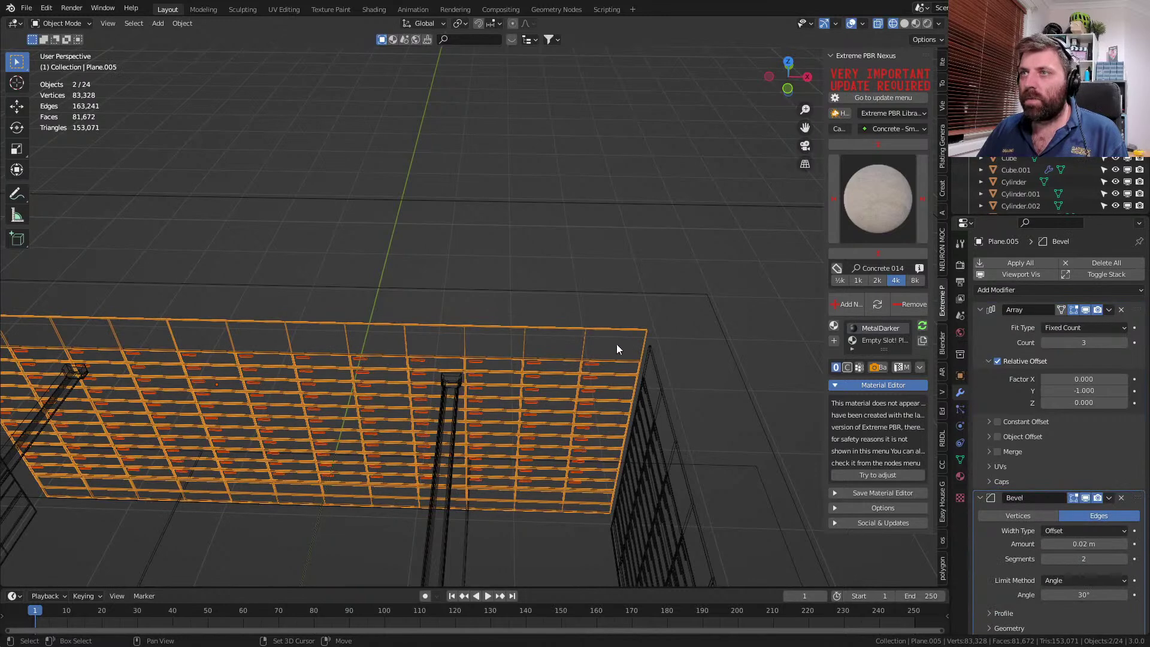
{"action": "left_click", "coordinate": [645, 335], "text": "shift"}
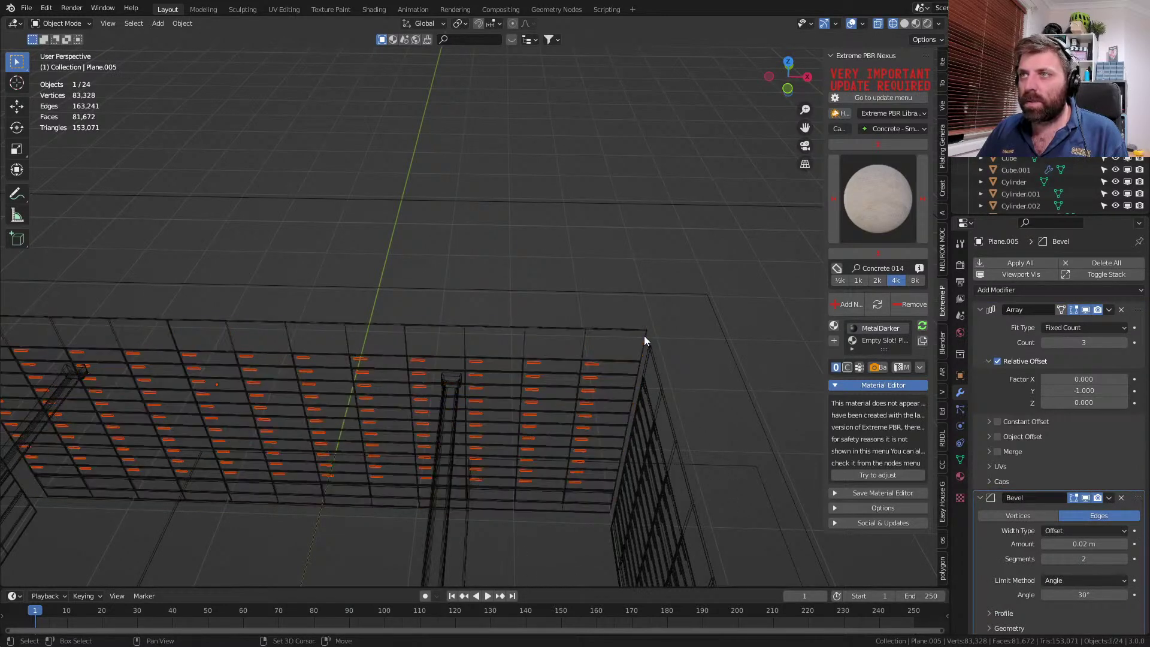
{"action": "left_click", "coordinate": [645, 329], "text": "shift"}
{"action": "key", "text": "s"}
{"action": "key", "text": "x"}
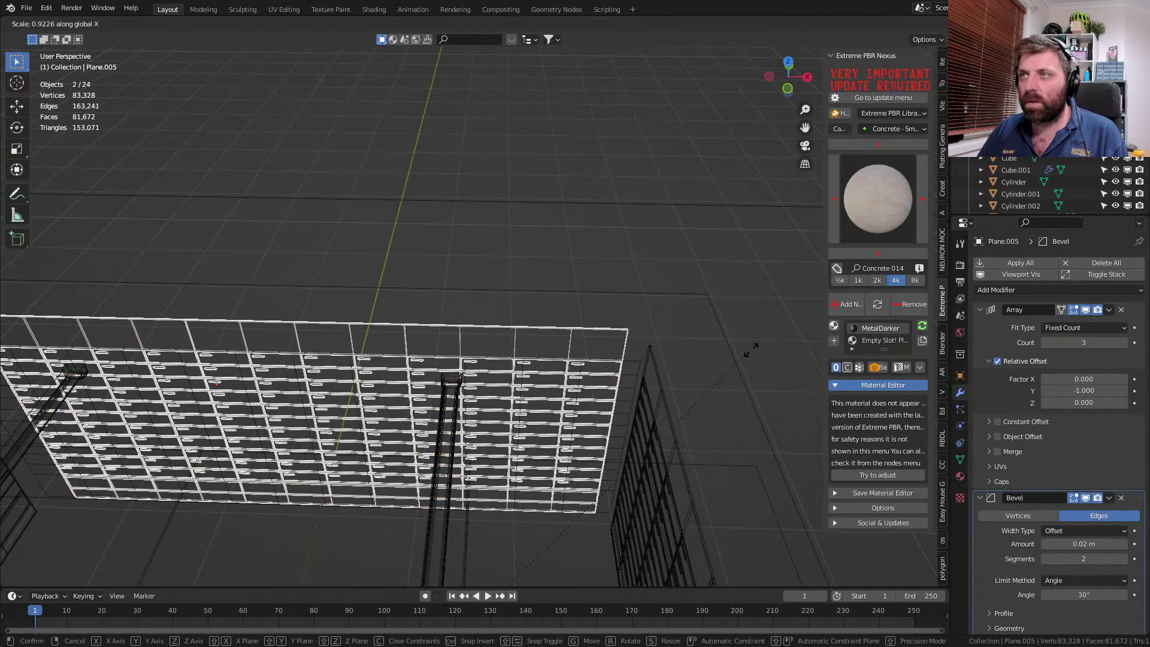
{"action": "left_click", "coordinate": [693, 358]}
{"action": "left_click", "coordinate": [637, 365], "text": "shift"}
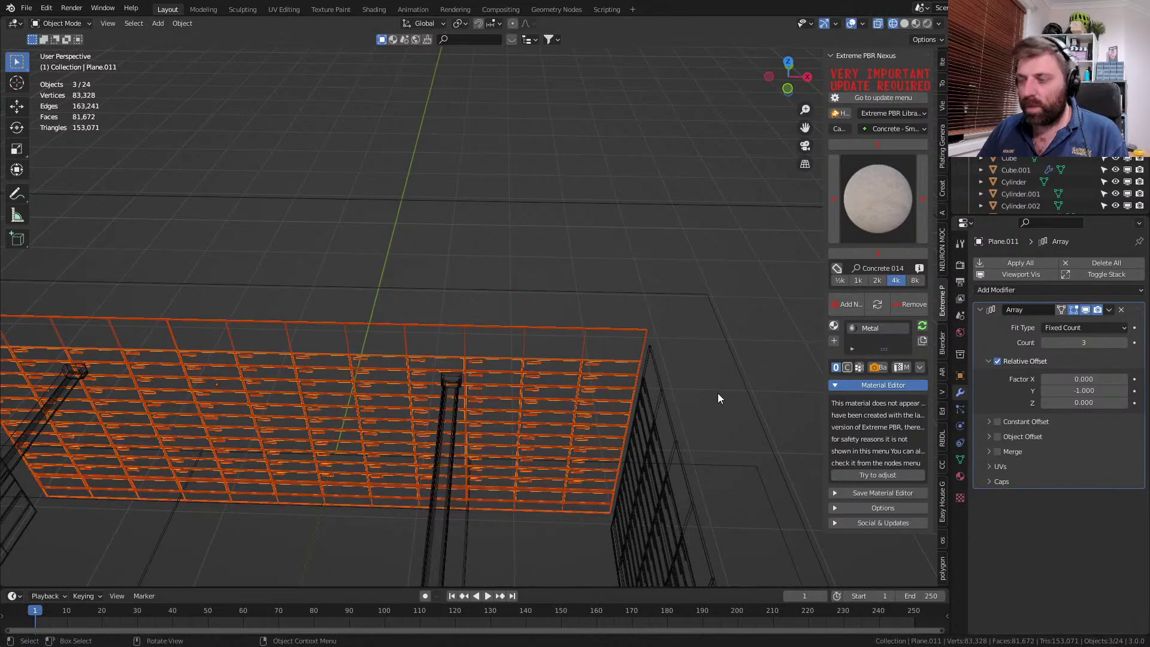
{"action": "key", "text": "KP_1"}
{"action": "key", "text": "s"}
{"action": "key", "text": "x"}
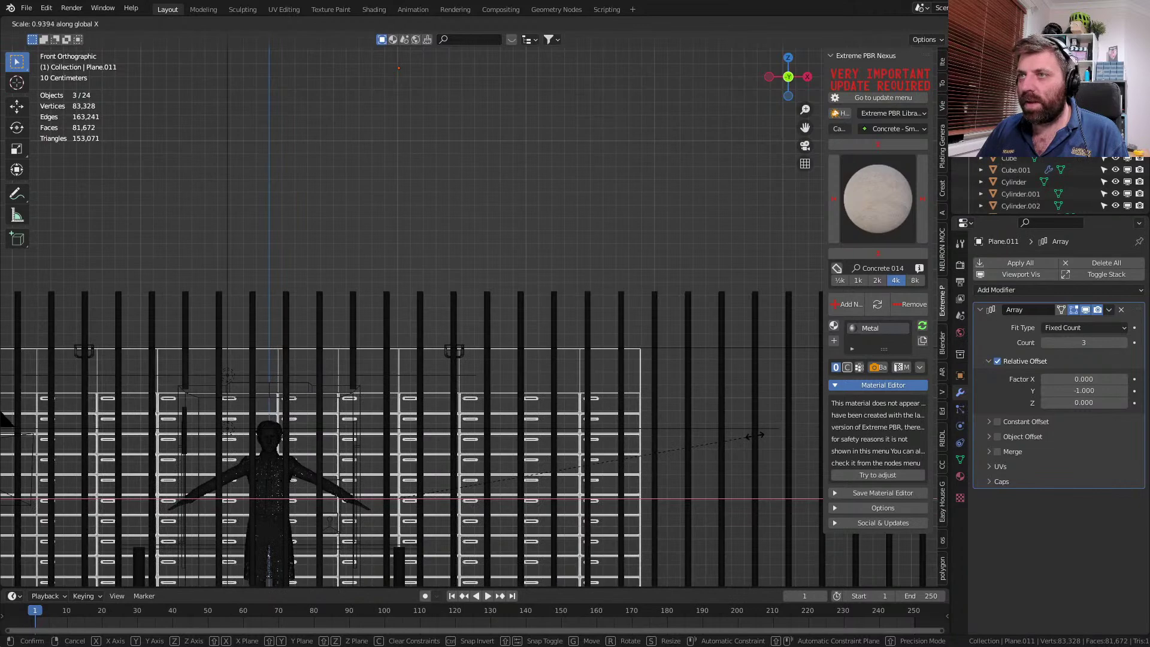
{"action": "left_click", "coordinate": [755, 436]}
- Examine the corner where the back deposit-box wall meets the side wall in solid view
{"action": "scroll", "coordinate": [441, 437], "scroll_direction": "down", "scroll_amount": 4}
{"action": "middle_click_drag", "start_coordinate": [431, 436], "coordinate": [499, 460]}
{"action": "key", "text": "z"}
{"action": "left_click", "coordinate": [570, 460]}
{"action": "middle_click_drag", "start_coordinate": [569, 465], "coordinate": [679, 372]}
{"action": "key", "text": "Tab"}
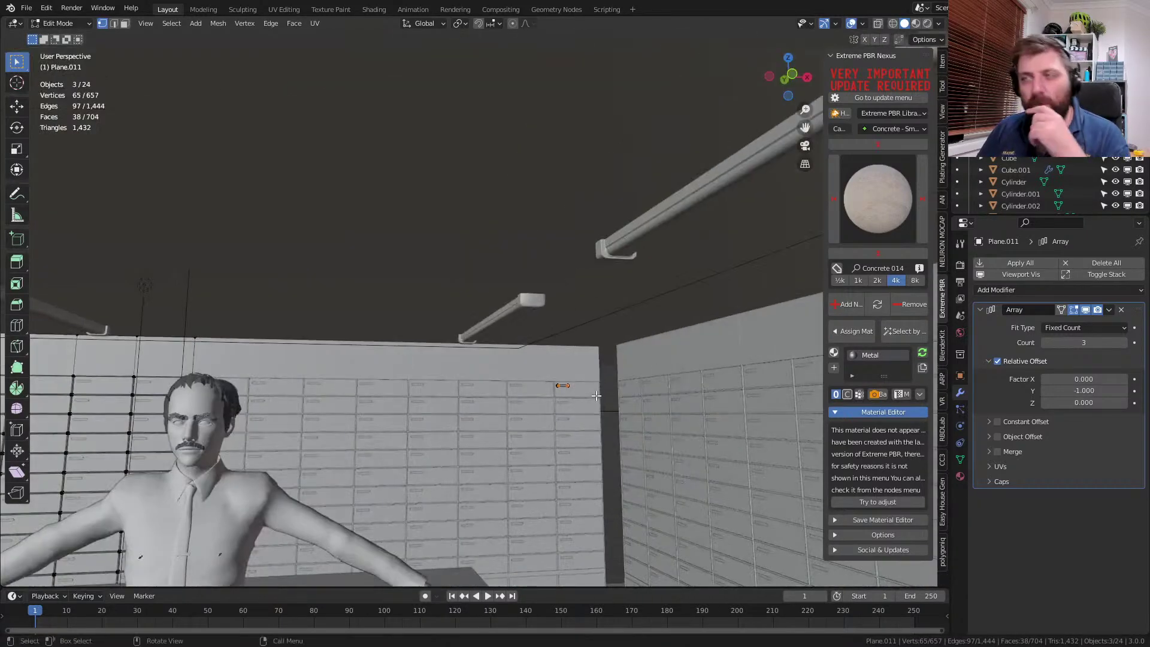
{"action": "scroll", "coordinate": [596, 395], "scroll_direction": "down", "scroll_amount": 8}
{"action": "key", "text": "Tab"}
{"action": "middle_click_drag", "start_coordinate": [596, 396], "coordinate": [526, 458]}
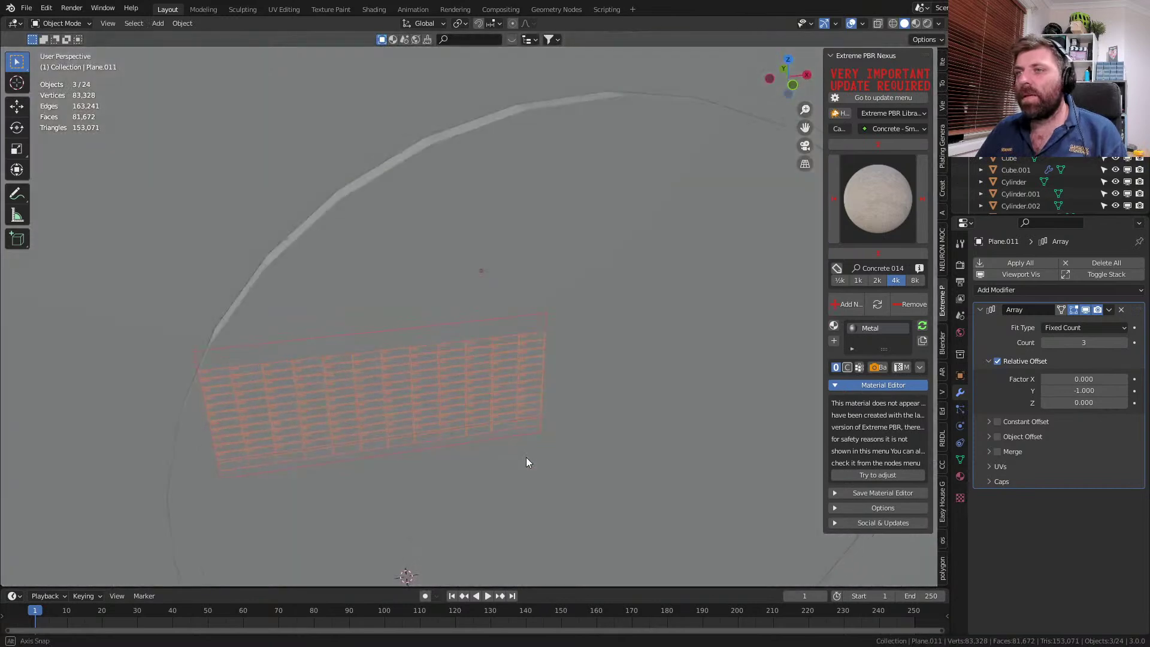
- Reset the 3D cursor to the world origin and add a cube there, opened in Edit Mode in the top wireframe view
{"action": "key", "text": "KP_7"}
{"action": "key", "text": "z"}
{"action": "left_click", "coordinate": [420, 449]}
{"action": "scroll", "coordinate": [553, 375], "scroll_direction": "down", "scroll_amount": 3}
{"action": "key", "text": "shift+s"}
{"action": "left_click", "coordinate": [465, 431]}
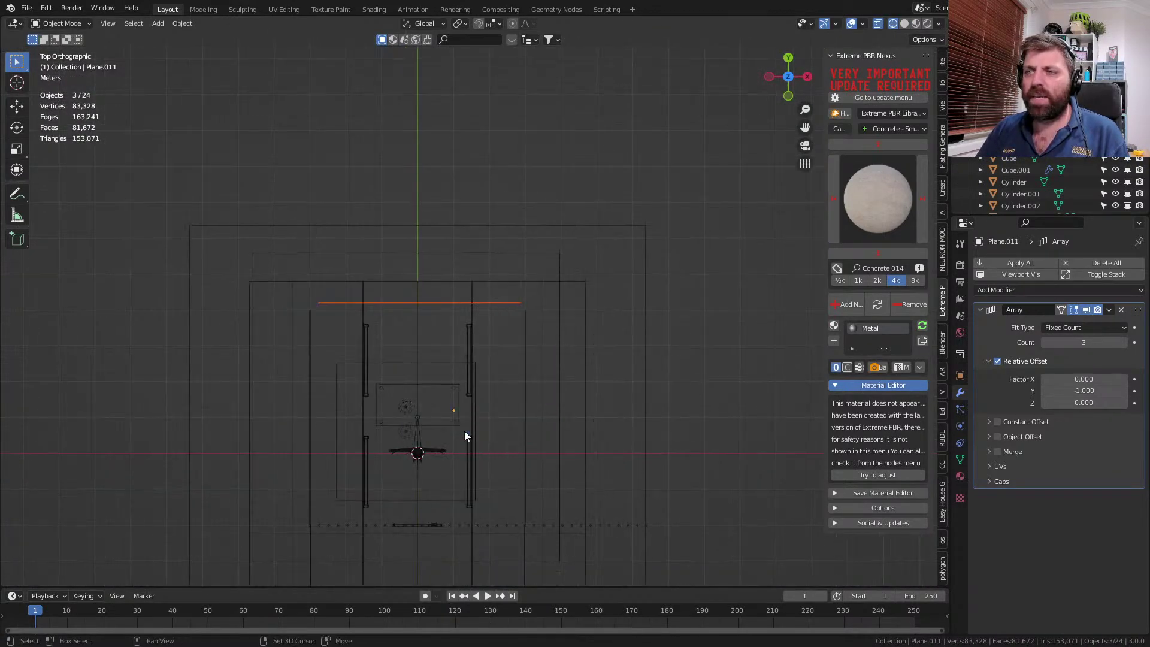
{"action": "key", "text": "shift+a"}
{"action": "mouse_move", "coordinate": [441, 254]}
{"action": "left_click", "coordinate": [552, 265]}
{"action": "key", "text": "Tab"}
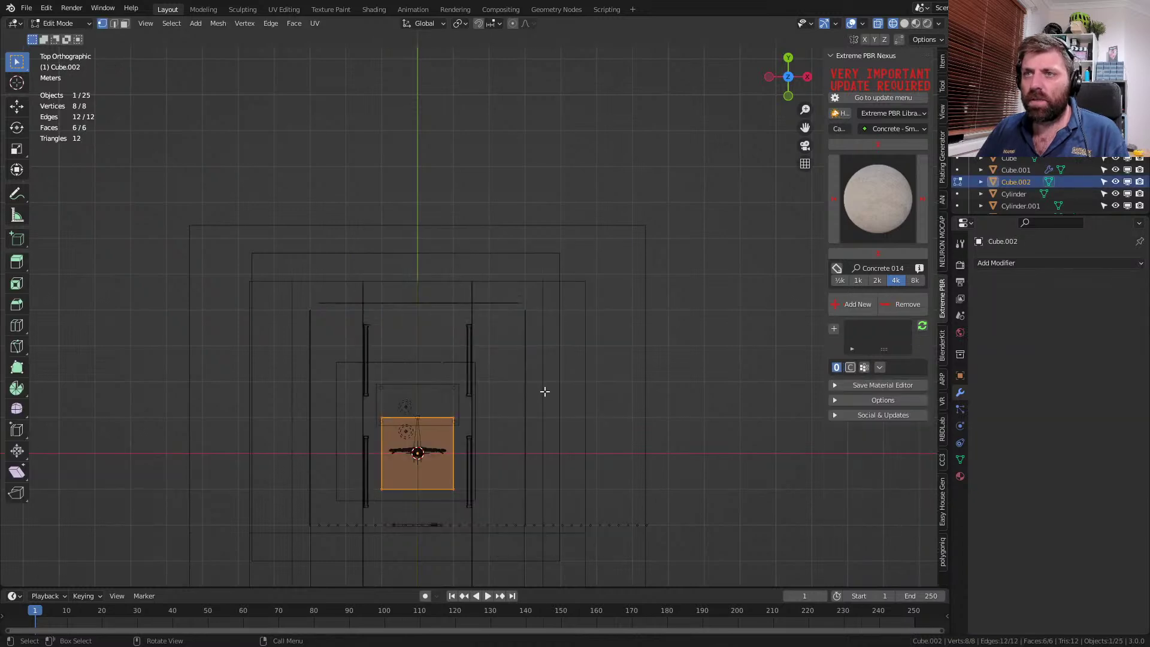
- Scale the cube's mesh to 0.349 and position it over the back corner gap between the side and back deposit-box walls
{"action": "key", "text": "g"}
{"action": "left_click", "coordinate": [421, 292]}
{"action": "scroll", "coordinate": [577, 344], "scroll_direction": "up", "scroll_amount": 5}
{"action": "middle_click_drag", "start_coordinate": [601, 437], "coordinate": [537, 410], "text": "shift"}
{"action": "key", "text": "s"}
{"action": "left_click", "coordinate": [423, 375]}
{"action": "key", "text": "g"}
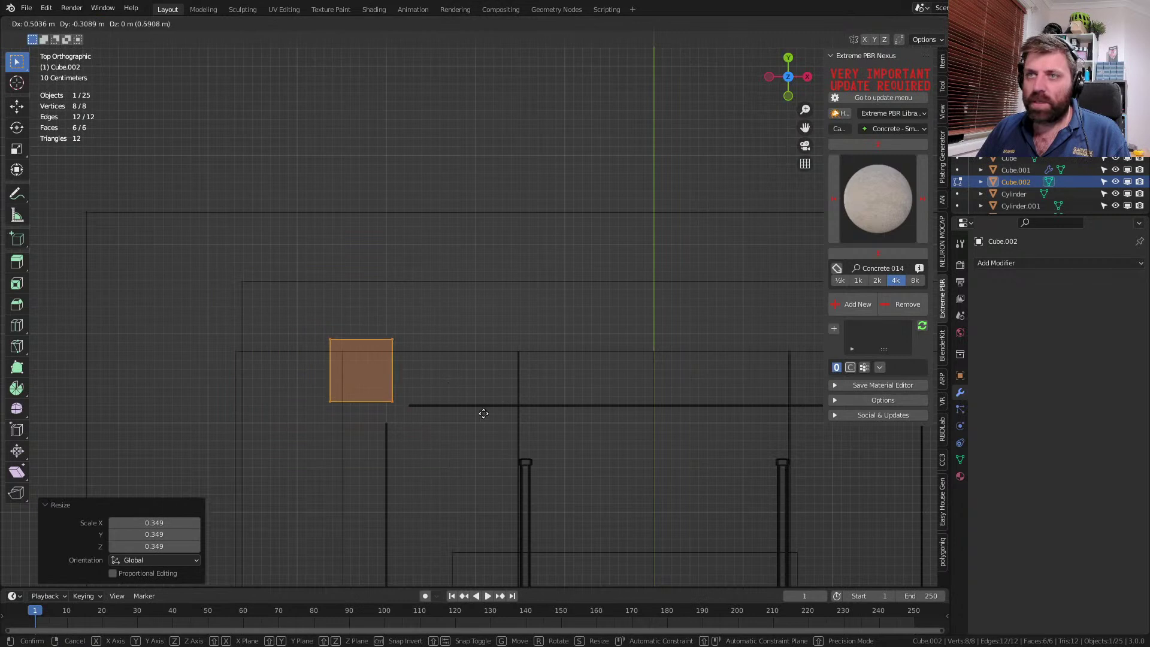
{"action": "left_click", "coordinate": [496, 430]}
{"action": "scroll", "coordinate": [496, 429], "scroll_direction": "up", "scroll_amount": 5}
{"action": "key", "text": "g"}
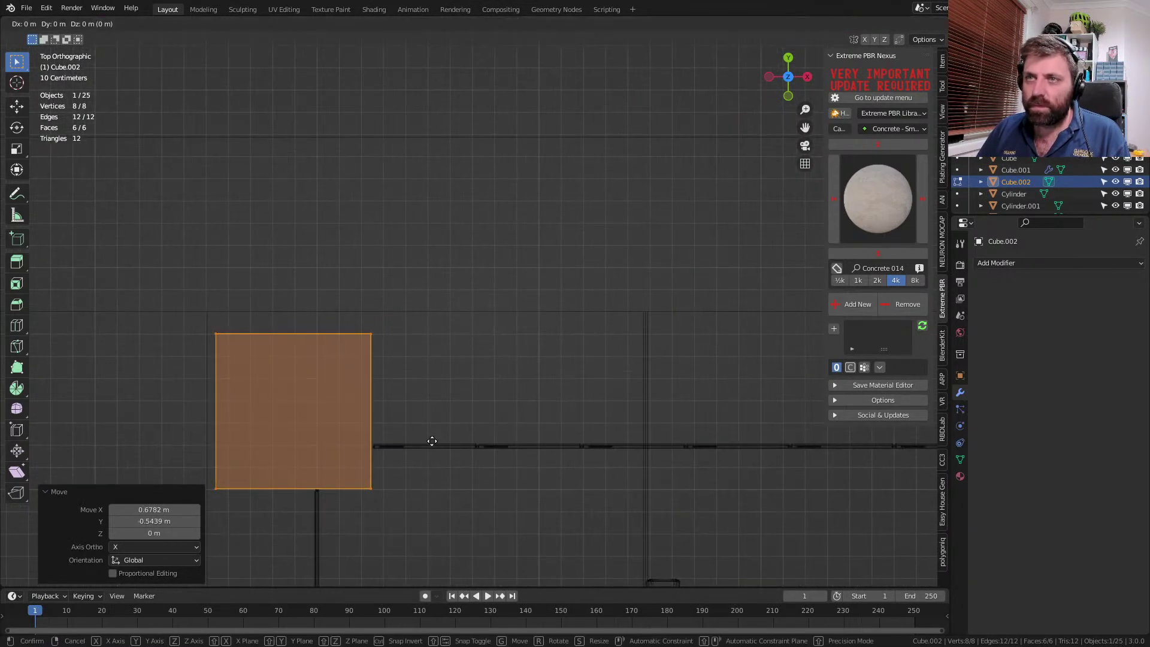
{"action": "left_click", "coordinate": [460, 456]}
{"action": "scroll", "coordinate": [458, 455], "scroll_direction": "down", "scroll_amount": 3}
{"action": "key", "text": "Tab"}
- Add a Mirror modifier on the X axis to the corner cube for the opposite back corner
{"action": "left_click", "coordinate": [1017, 264]}
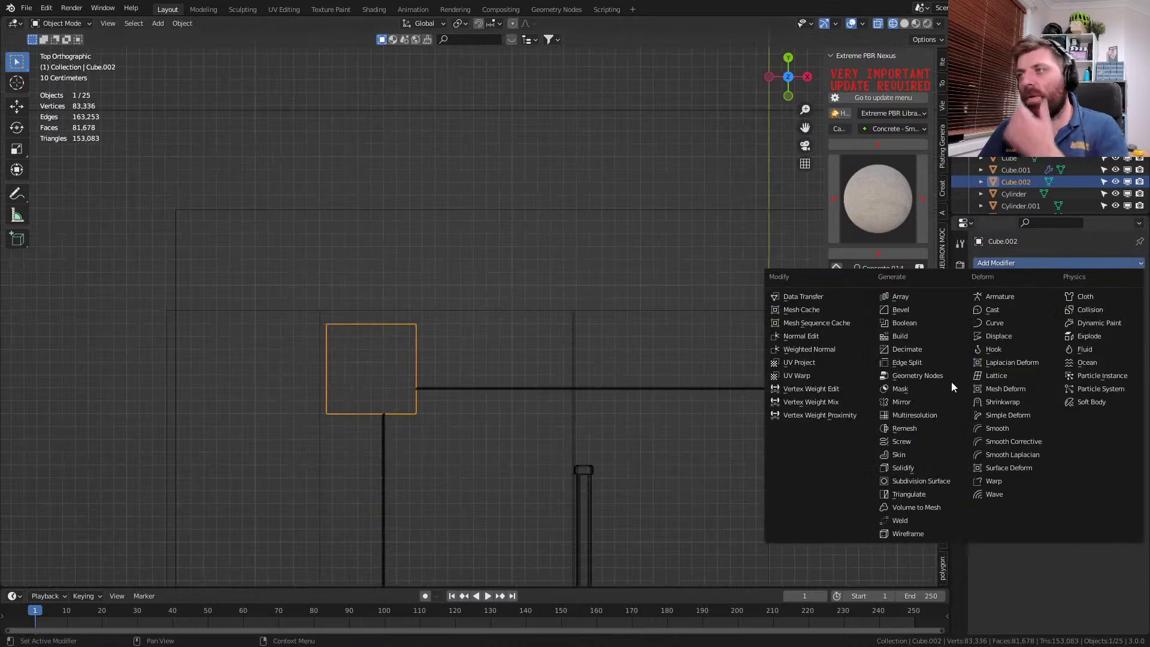
{"action": "left_click", "coordinate": [947, 401]}
{"action": "middle_click_drag", "start_coordinate": [750, 426], "coordinate": [455, 402], "text": "shift"}
{"action": "scroll", "coordinate": [428, 381], "scroll_direction": "down", "scroll_amount": 3}
{"action": "middle_click_drag", "start_coordinate": [495, 336], "coordinate": [468, 241], "text": "shift"}
{"action": "middle_click_drag", "start_coordinate": [476, 428], "coordinate": [468, 305], "text": "shift"}
- Raise the corner cube's top face about 2.85 m along Z to form tall pillars reaching above the ceiling
{"action": "middle_click_drag", "start_coordinate": [580, 470], "coordinate": [434, 311]}
{"action": "scroll", "coordinate": [432, 313], "scroll_direction": "down", "scroll_amount": 2}
{"action": "key", "text": "Tab"}
{"action": "scroll", "coordinate": [686, 481], "scroll_direction": "down", "scroll_amount": 3}
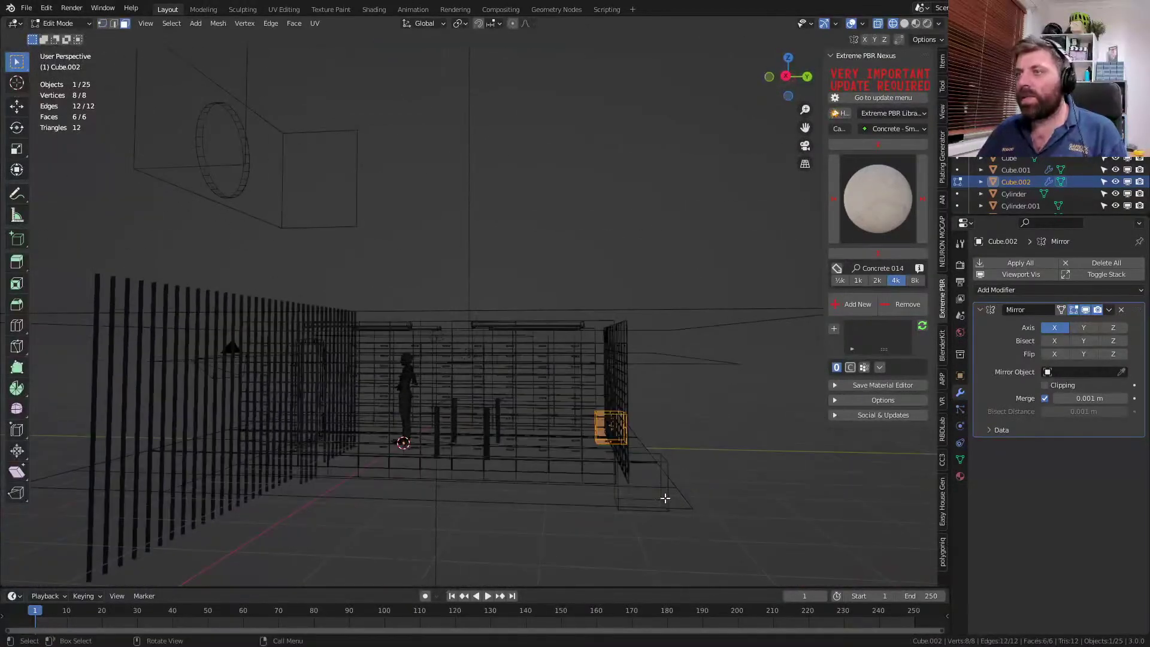
{"action": "key", "text": "Tab"}
{"action": "key", "text": "Tab"}
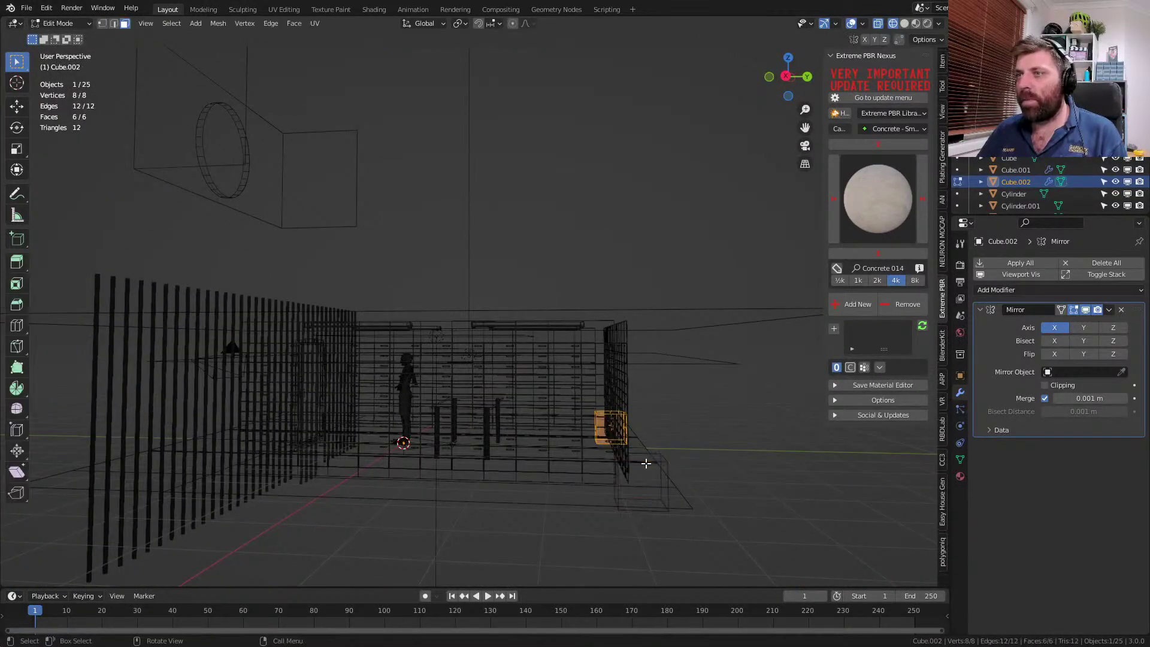
{"action": "left_click", "coordinate": [609, 413]}
{"action": "key", "text": "g"}
{"action": "key", "text": "z"}
{"action": "left_click", "coordinate": [611, 296]}
{"action": "scroll", "coordinate": [616, 312], "scroll_direction": "down", "scroll_amount": 2}
{"action": "key", "text": "z"}
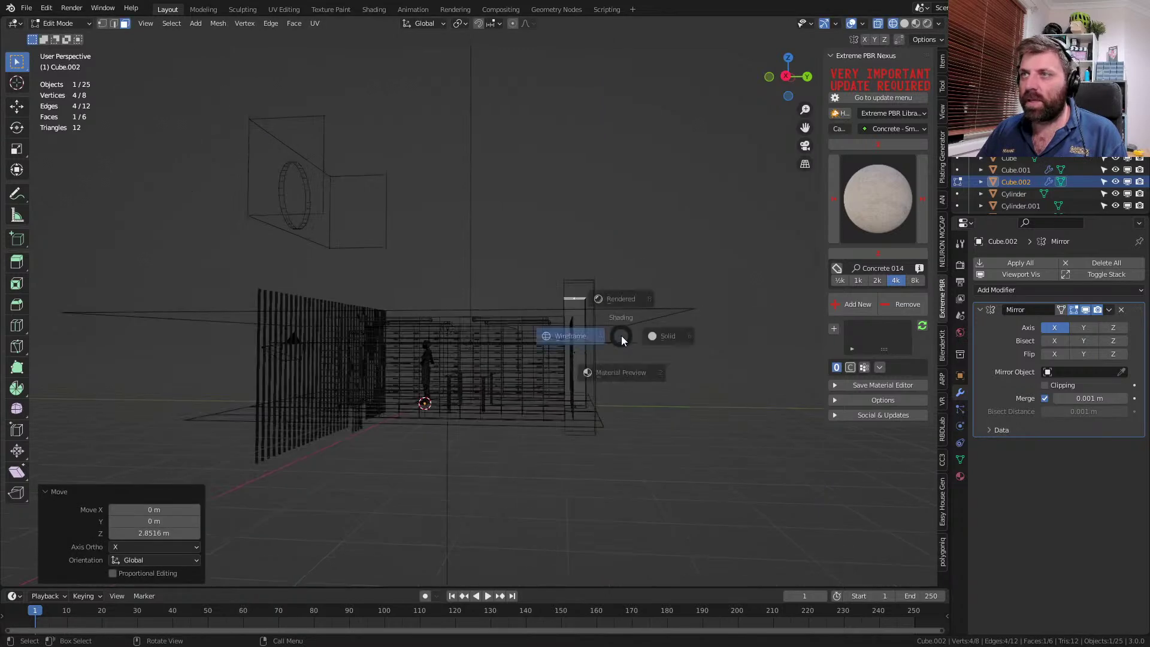
{"action": "left_click", "coordinate": [622, 339]}
{"action": "key", "text": "Tab"}
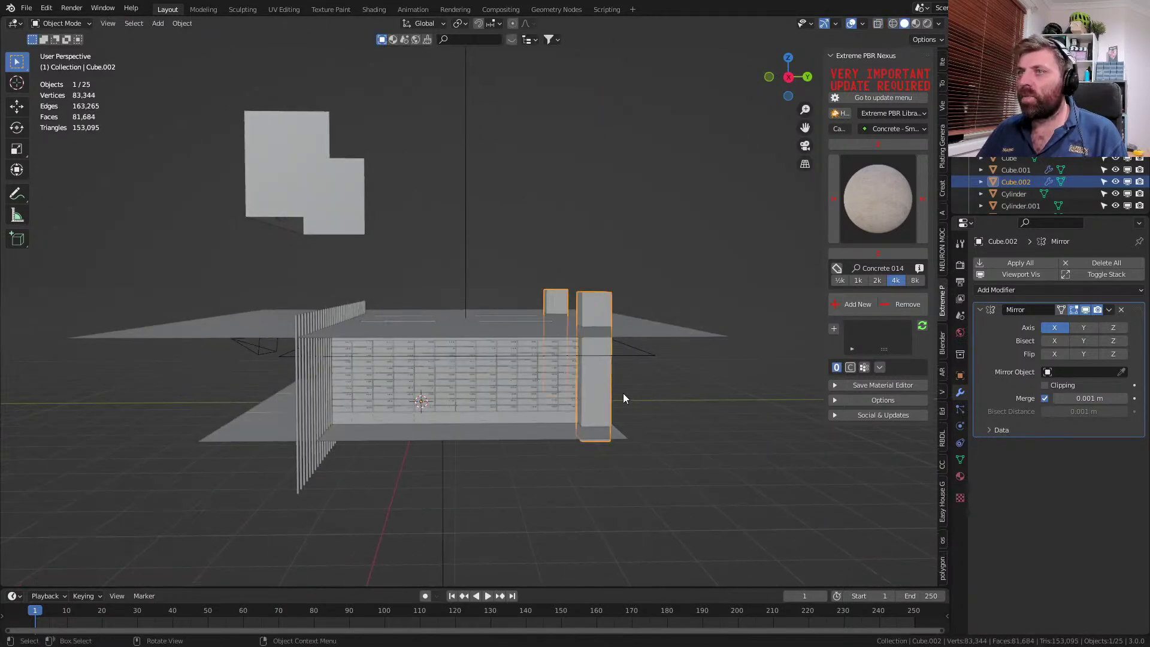
- Copy the floor's Concrete 009_4k material to the mirrored corner pillars
{"action": "left_click", "coordinate": [618, 435]}
{"action": "left_click", "coordinate": [608, 406]}
{"action": "left_click", "coordinate": [608, 436]}
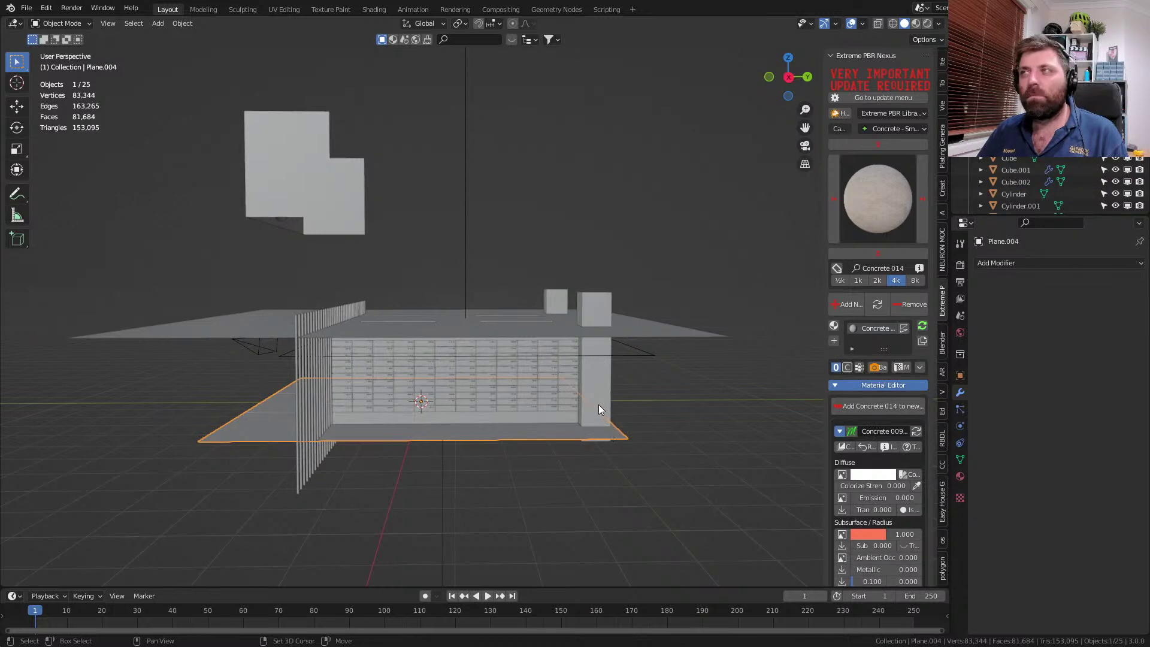
{"action": "left_click", "coordinate": [599, 404], "text": "shift"}
{"action": "left_click", "coordinate": [602, 429], "text": "shift"}
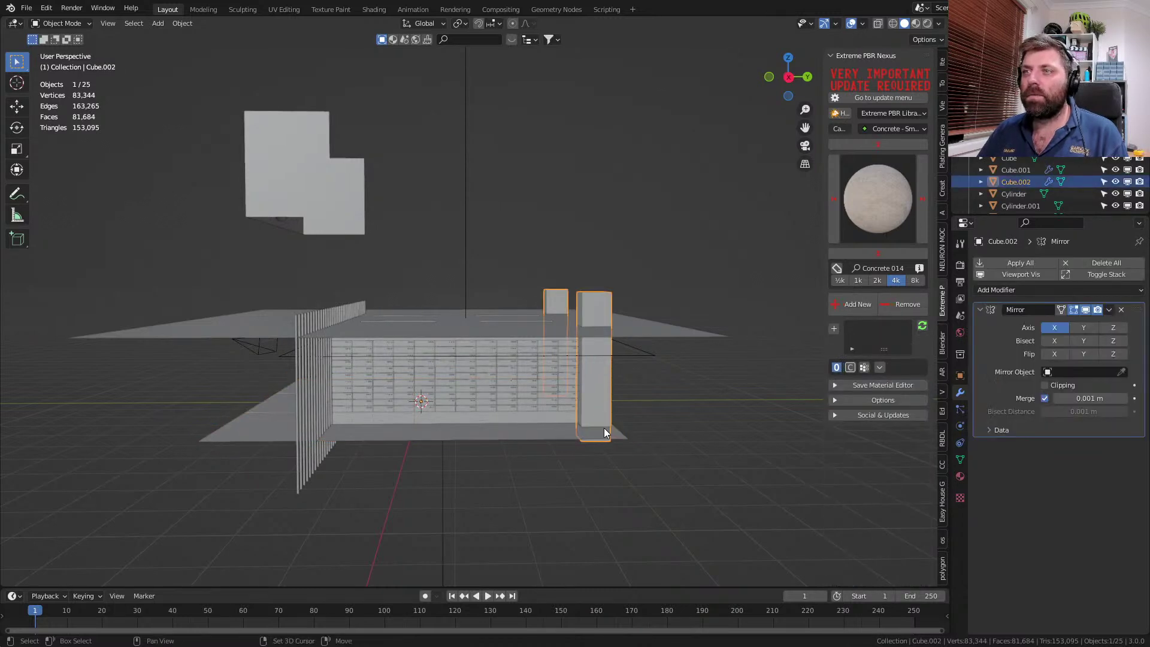
{"action": "left_click", "coordinate": [960, 476]}
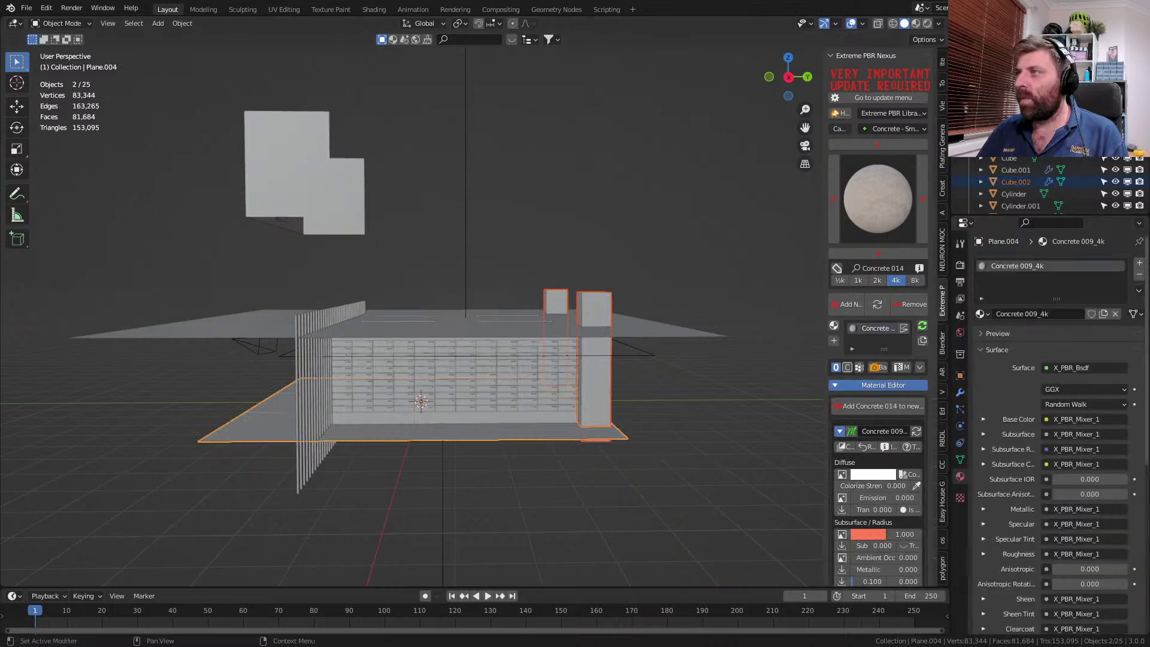
{"action": "left_click", "coordinate": [1139, 292]}
{"action": "left_click", "coordinate": [1129, 321]}
- Inspect the new back wall and corner pillars through the camera in rendered view
{"action": "middle_click_drag", "start_coordinate": [491, 337], "coordinate": [595, 340]}
{"action": "key", "text": "z"}
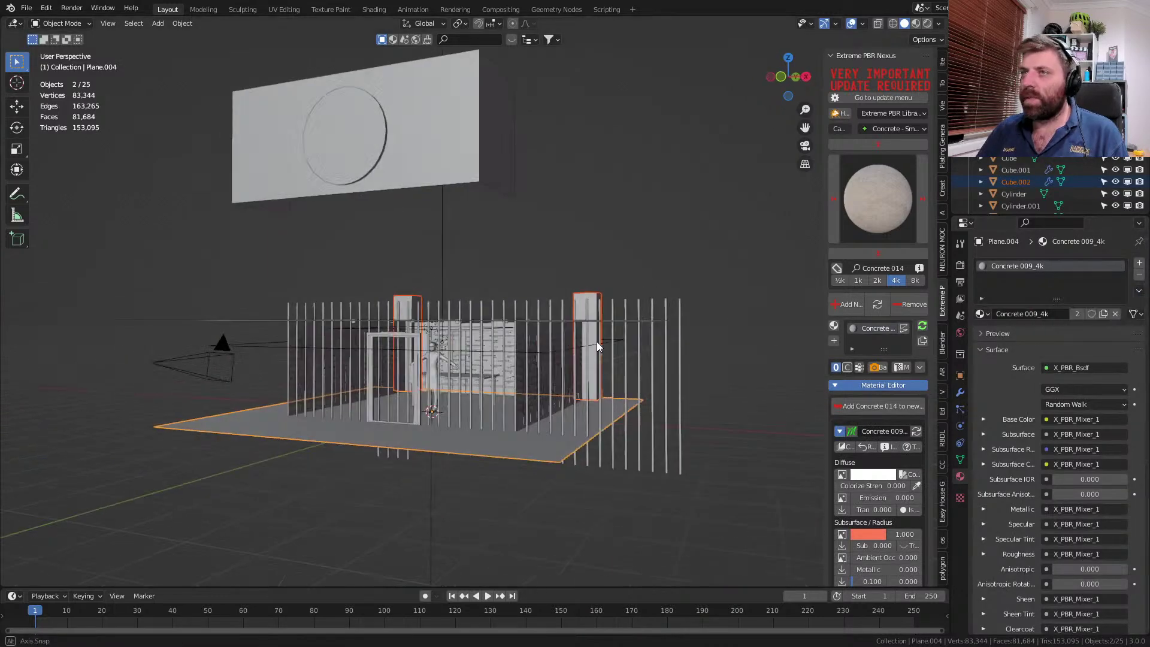
{"action": "left_click", "coordinate": [694, 342]}
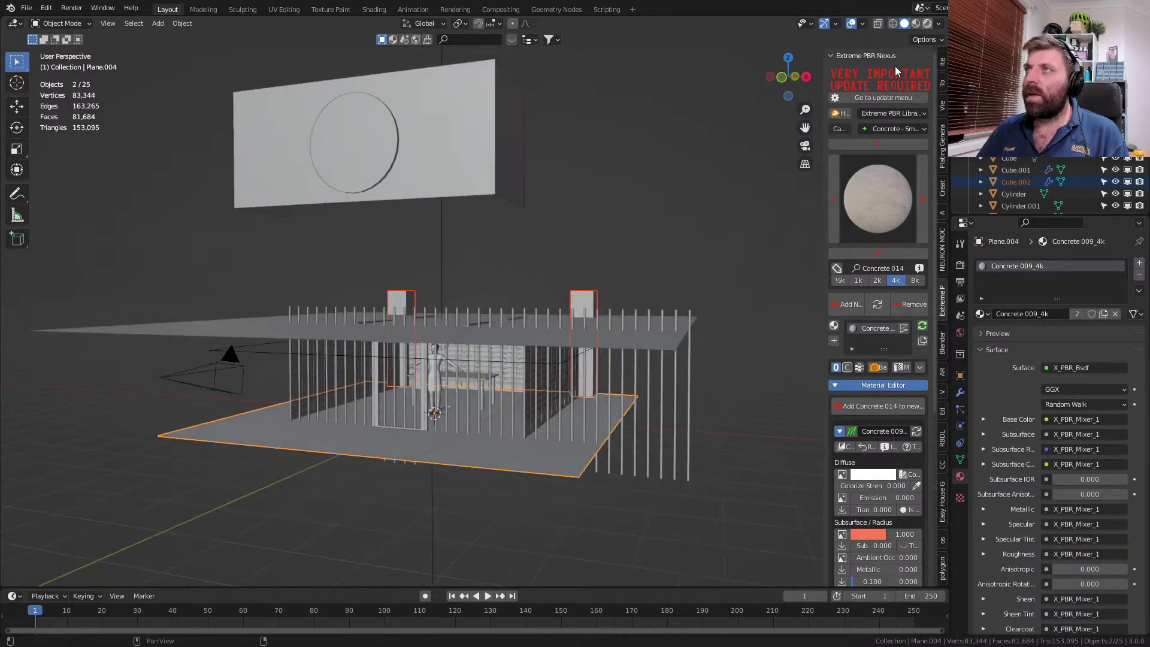
{"action": "key", "text": "KP_0"}
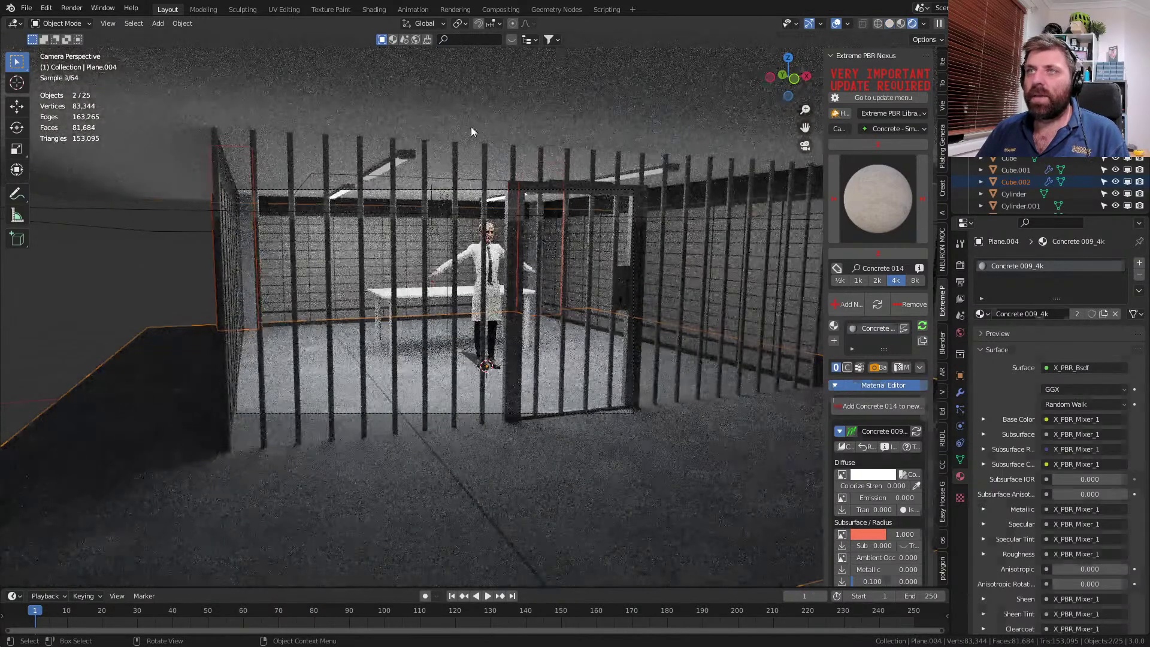
{"action": "left_click", "coordinate": [471, 127]}
{"action": "scroll", "coordinate": [776, 268], "scroll_direction": "up", "scroll_amount": 2}
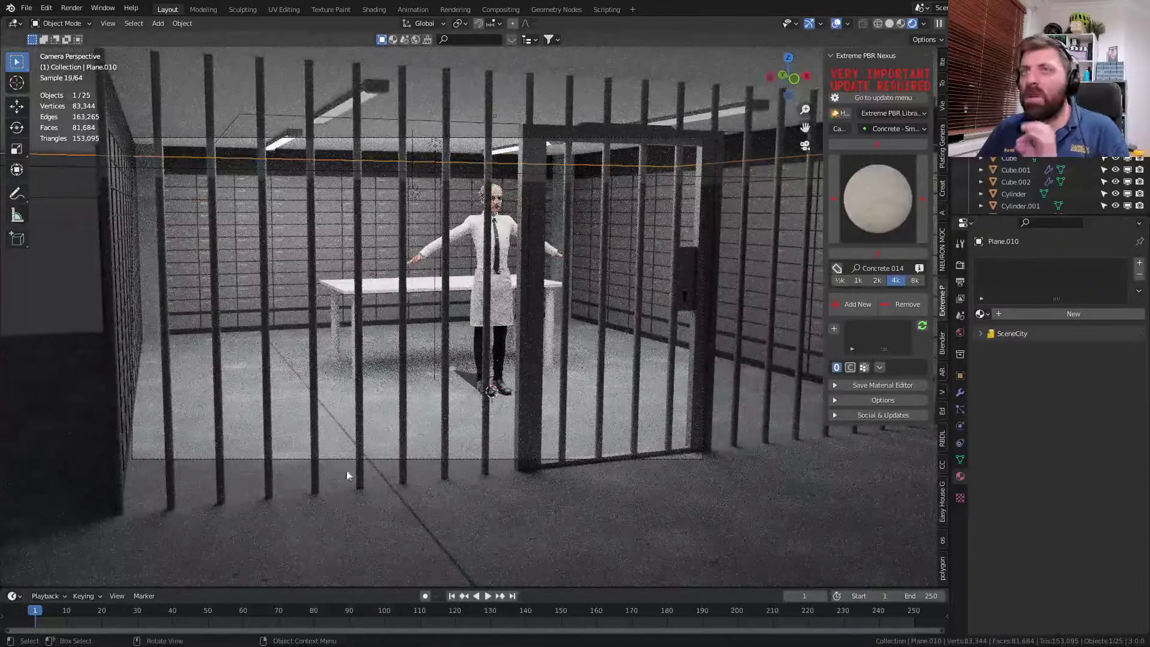
- Switch the render engine to Eevee
{"action": "left_click", "coordinate": [960, 265]}
{"action": "left_click", "coordinate": [1086, 263]}
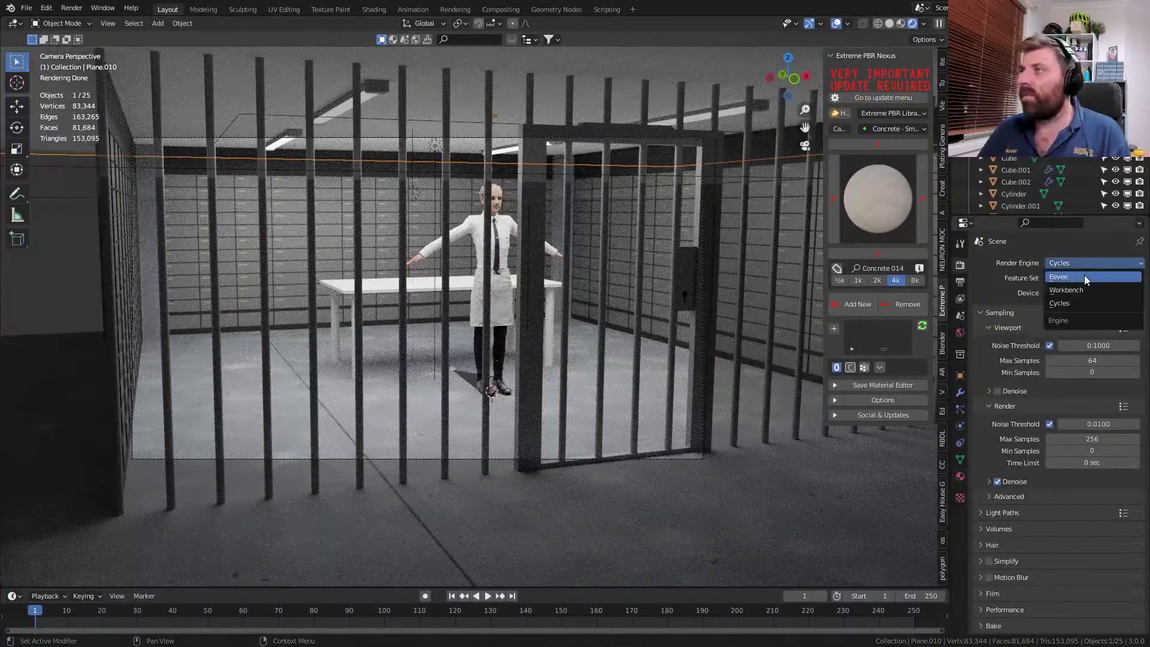
{"action": "left_click", "coordinate": [1085, 276]}
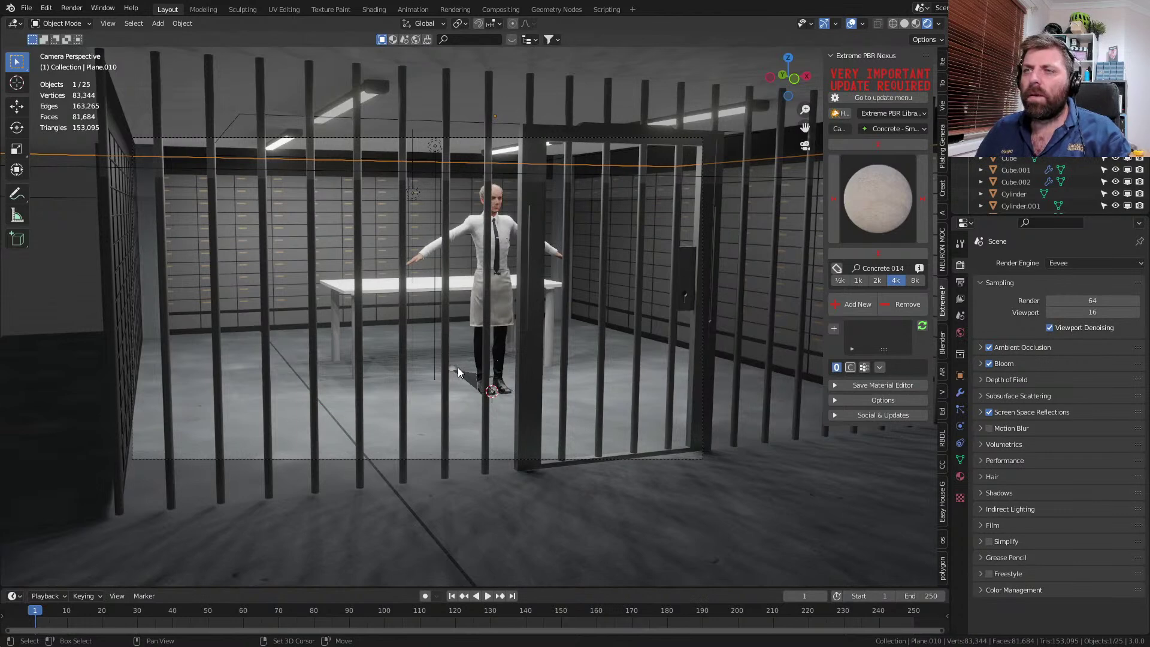
- Add an irradiance volume light probe at the cell's centre and scale it up uniformly to nearly double its size
{"action": "key", "text": "shift+a"}
{"action": "mouse_move", "coordinate": [458, 373]}
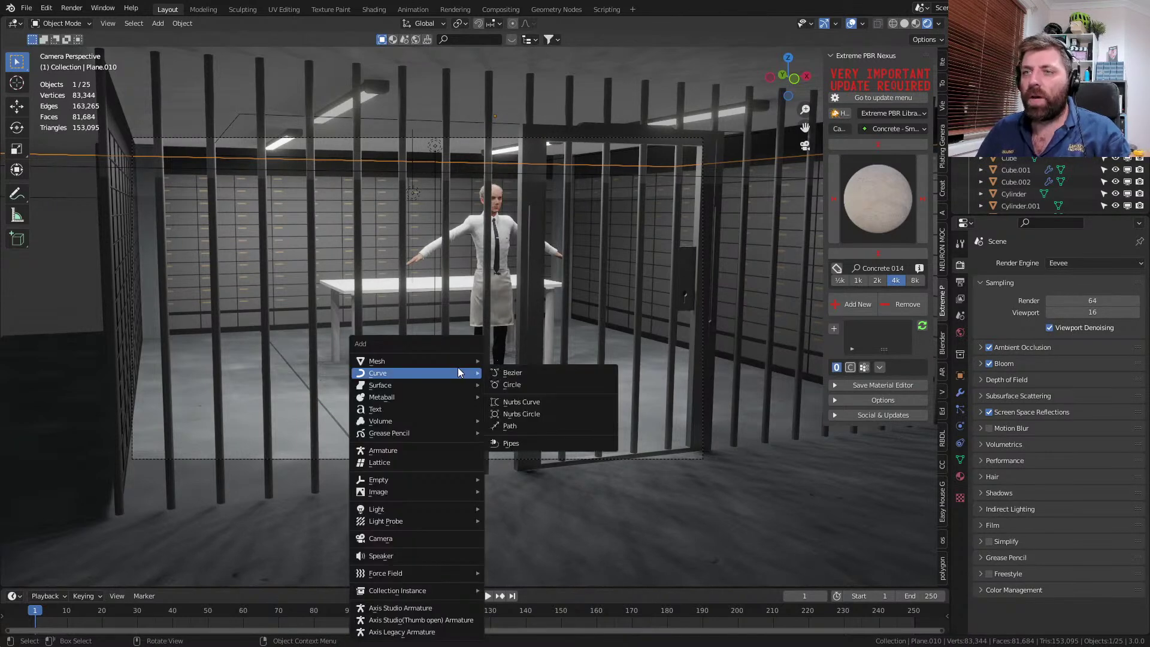
{"action": "mouse_move", "coordinate": [457, 593]}
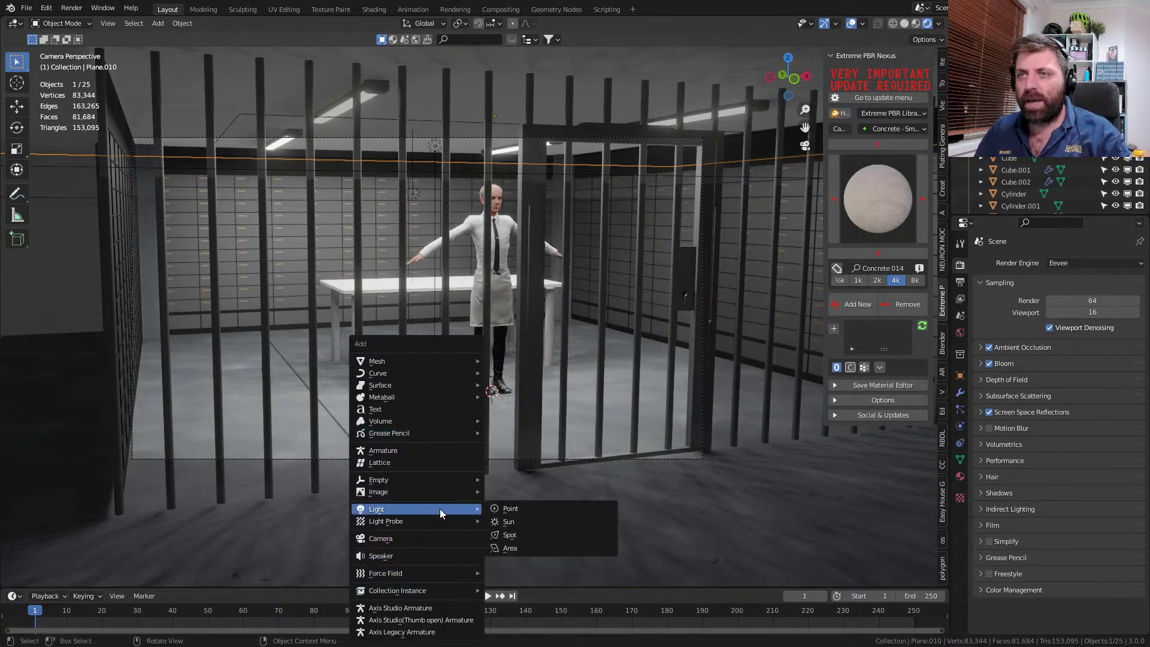
{"action": "mouse_move", "coordinate": [423, 522]}
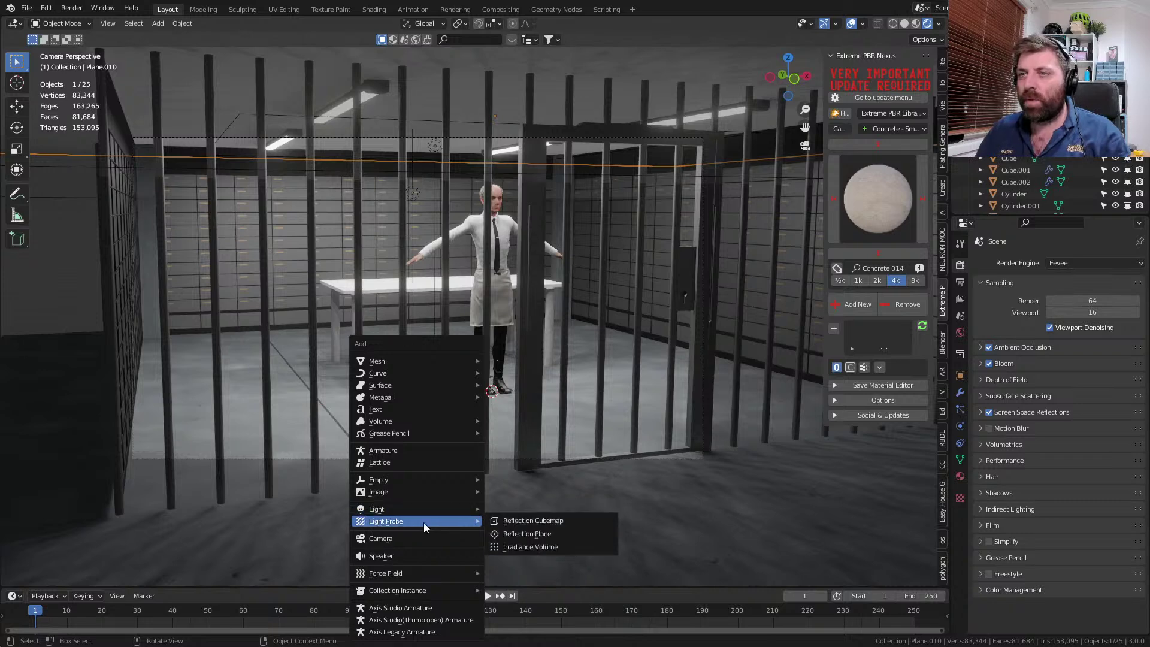
{"action": "left_click", "coordinate": [543, 544]}
{"action": "key", "text": "s"}
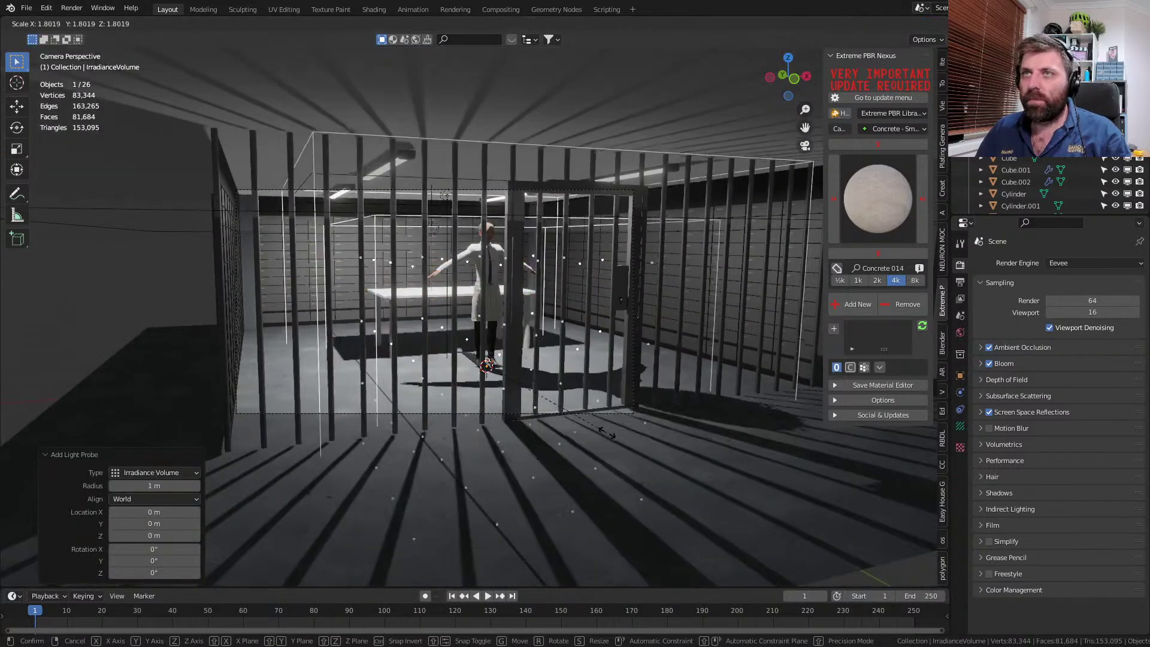
{"action": "left_click", "coordinate": [613, 441]}
- Raise the irradiance volume about 0.44 m, scale it to about 0.61 along Z, and lift it further towards the ceiling
{"action": "key", "text": "g"}
{"action": "key", "text": "z"}
{"action": "left_click", "coordinate": [607, 408]}
{"action": "key", "text": "s"}
{"action": "key", "text": "z"}
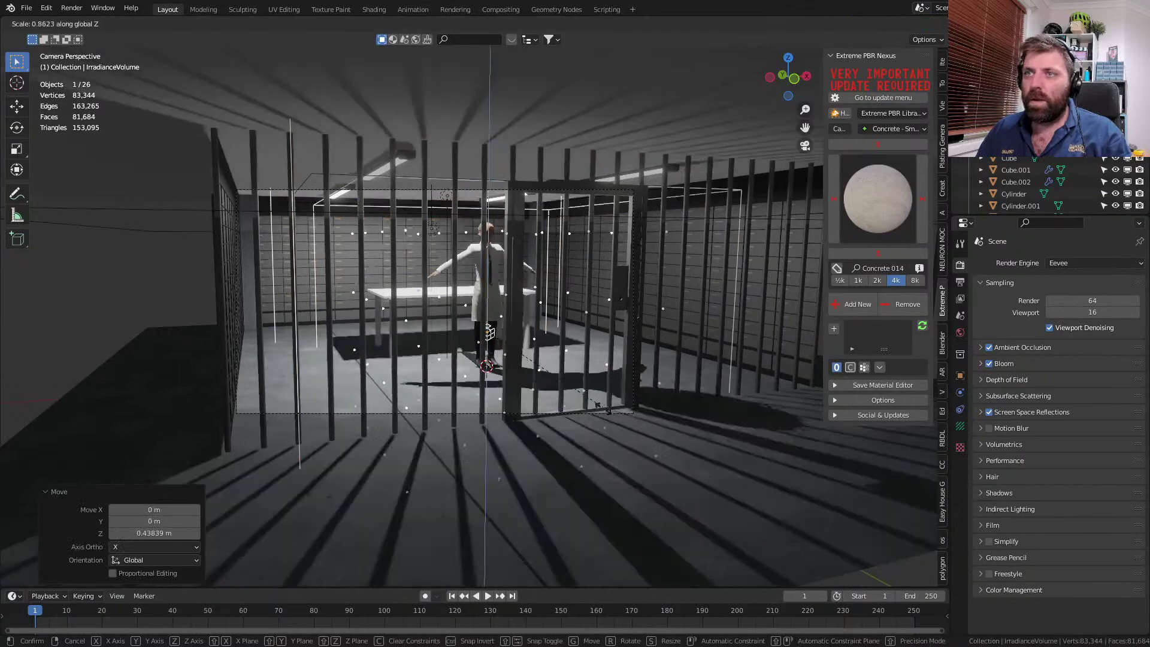
{"action": "left_click", "coordinate": [570, 392]}
{"action": "key", "text": "g"}
{"action": "key", "text": "z"}
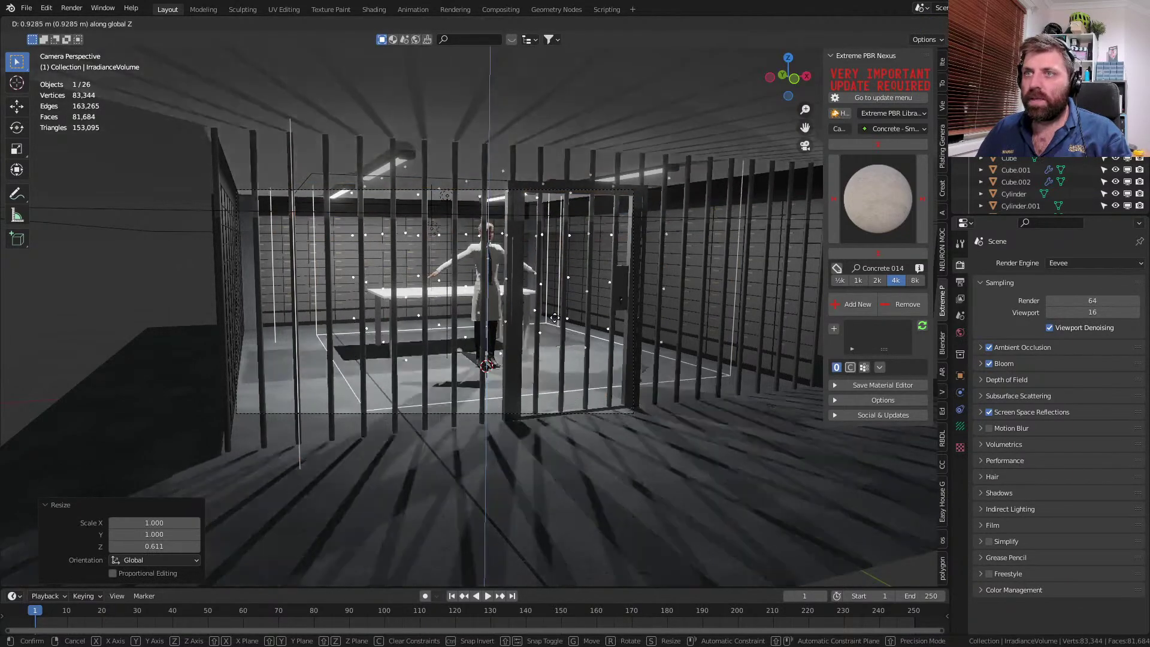
{"action": "left_click", "coordinate": [612, 372]}
- Fine-tune the irradiance volume's height, raise it about 0.1 m, and widen it to 1.34 in X and Y only
{"action": "key", "text": "s"}
{"action": "key", "text": "z"}
{"action": "left_click", "coordinate": [606, 373]}
{"action": "key", "text": "g"}
{"action": "key", "text": "z"}
{"action": "left_click", "coordinate": [605, 363]}
{"action": "key", "text": "s"}
{"action": "key", "text": "shift+z"}
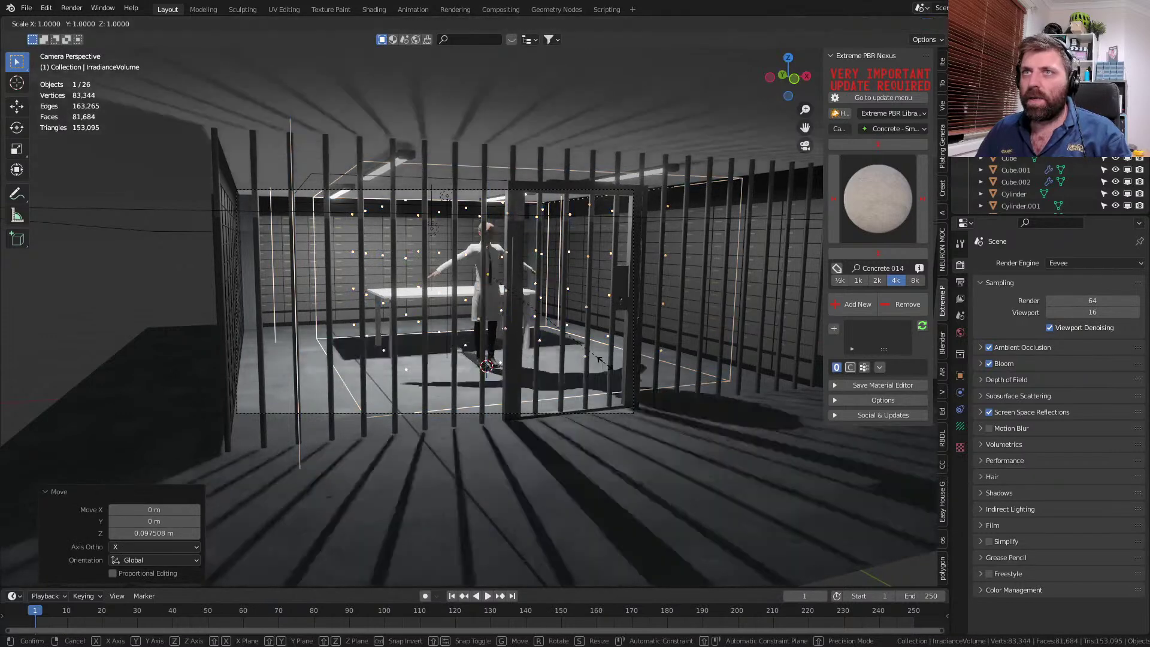
{"action": "left_click", "coordinate": [699, 389]}
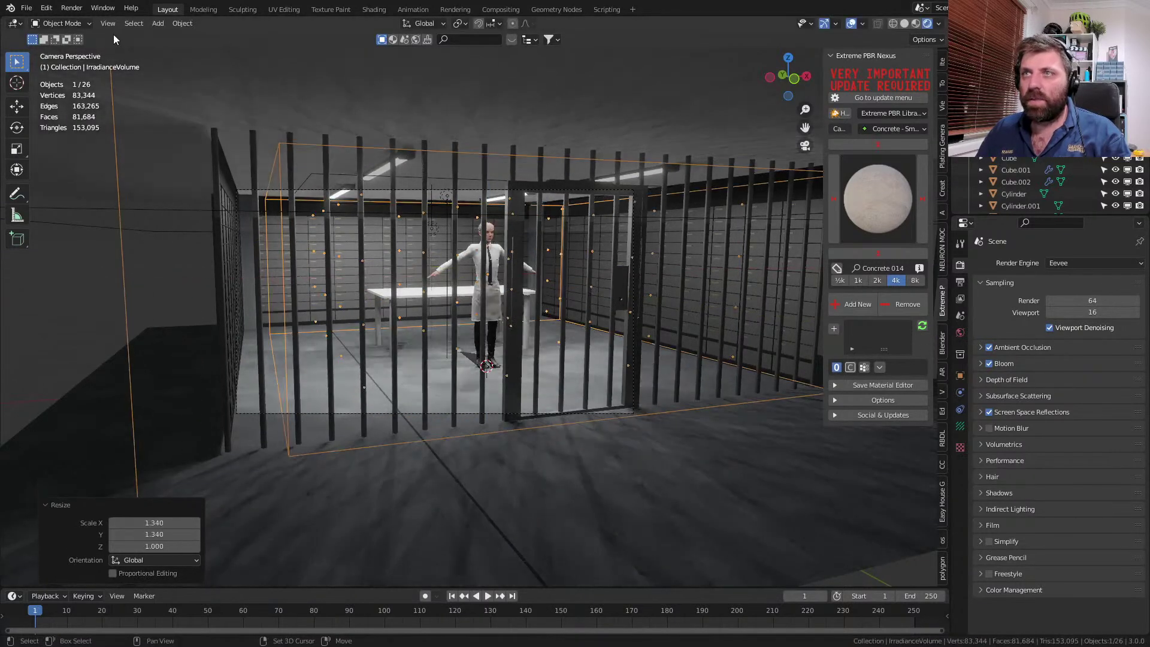
- Bake the scene's Eevee indirect lighting and check its effect around the character and table
{"action": "left_click", "coordinate": [961, 424]}
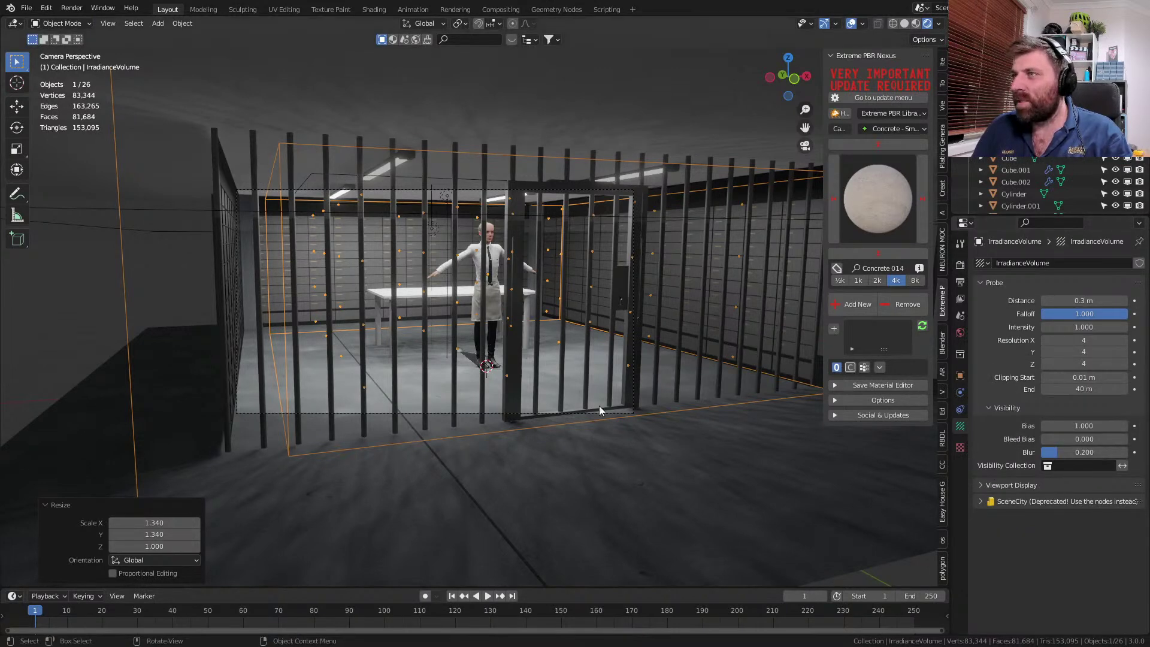
{"action": "left_click", "coordinate": [961, 265]}
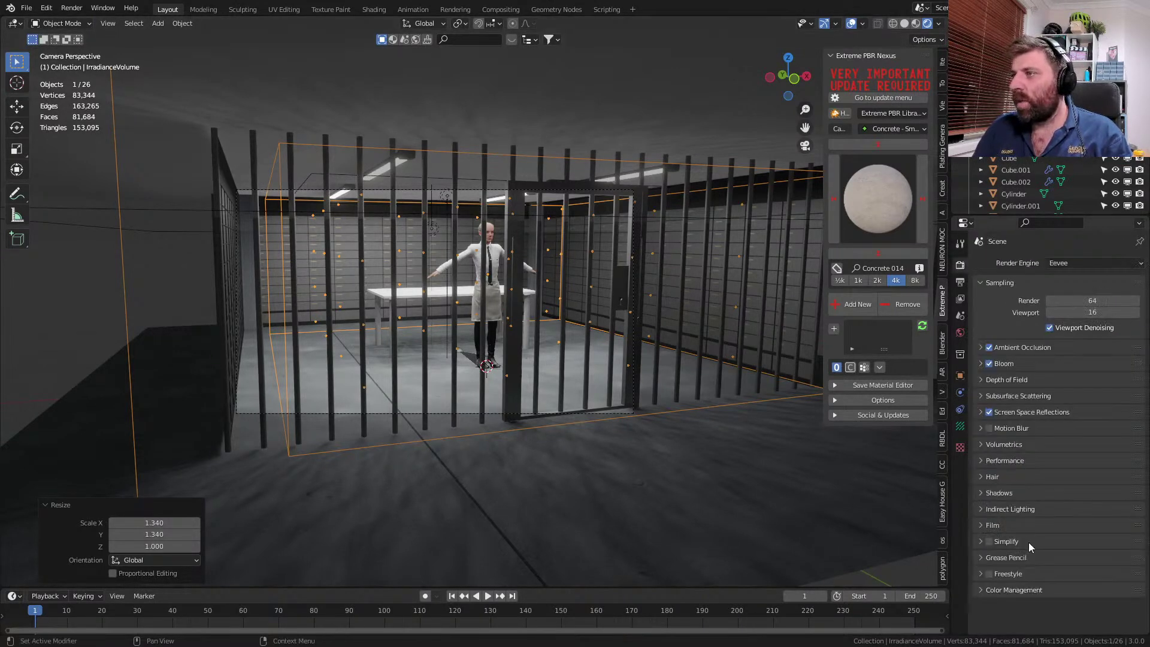
{"action": "left_click", "coordinate": [982, 509]}
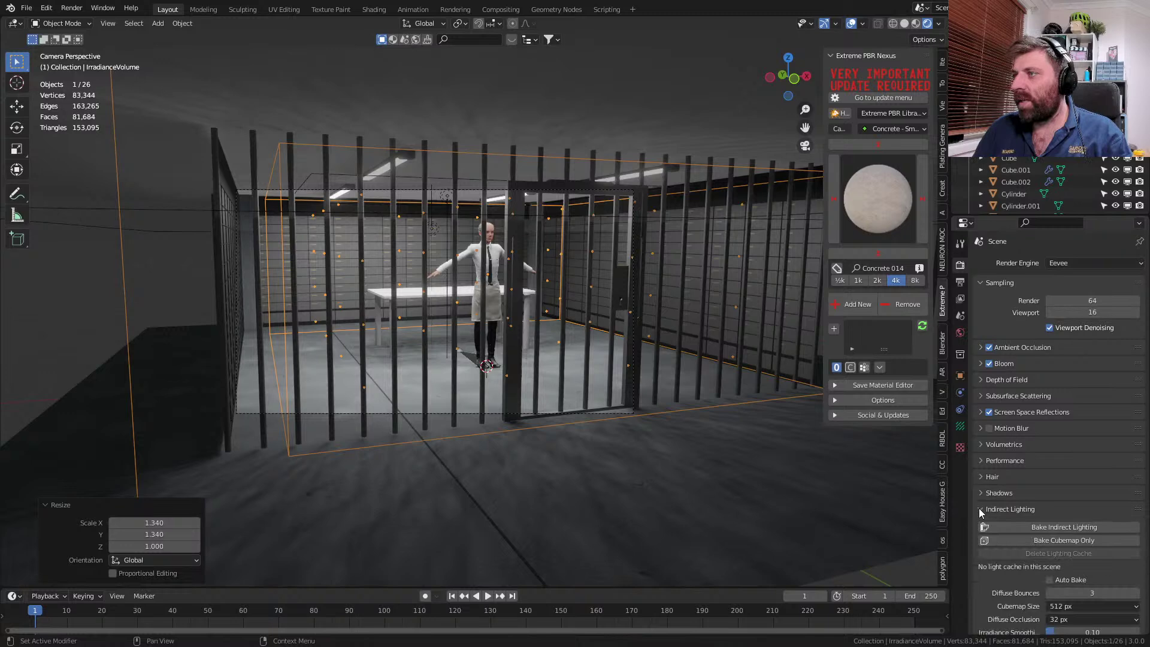
{"action": "left_click", "coordinate": [1089, 530]}
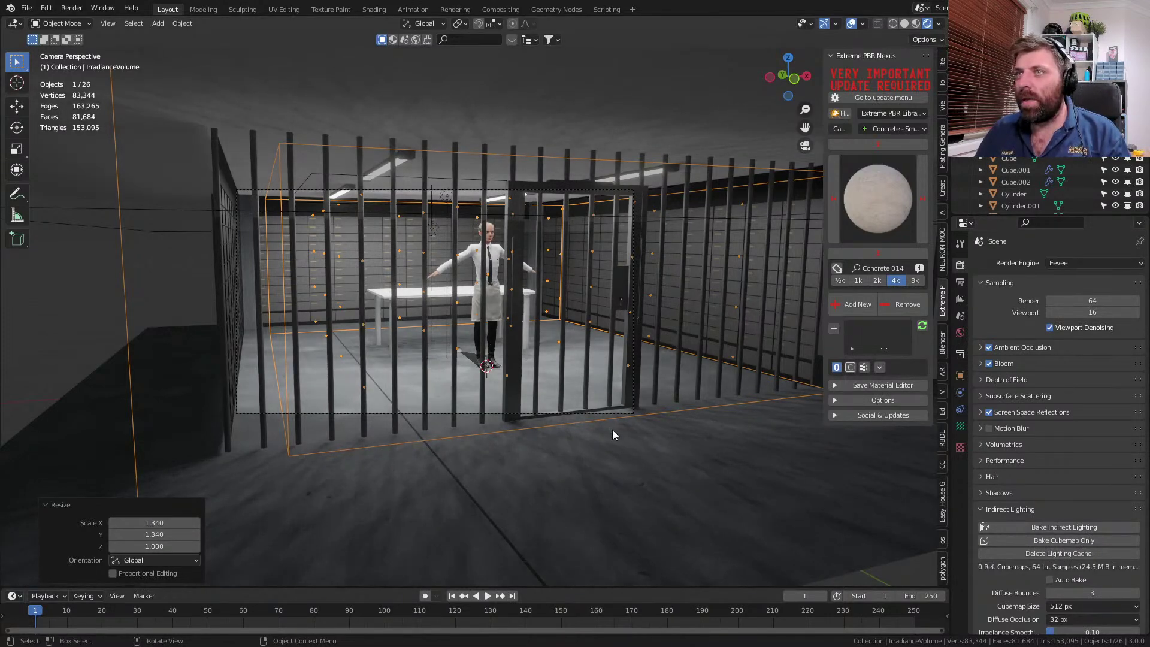
{"action": "scroll", "coordinate": [612, 434], "scroll_direction": "up", "scroll_amount": 5}
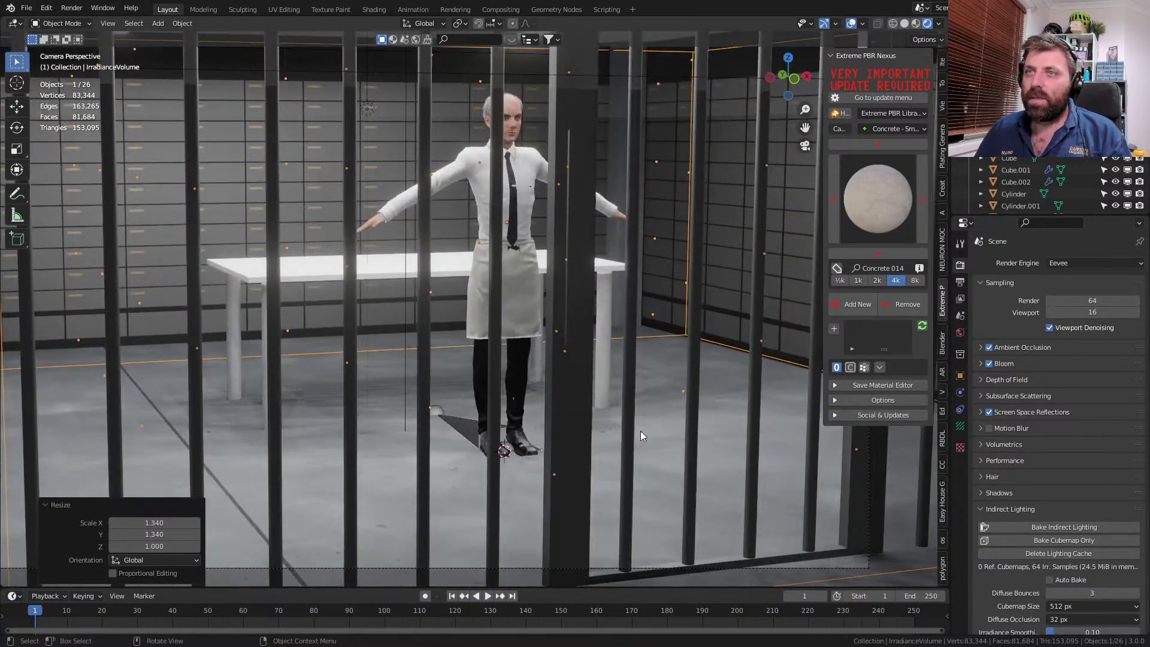
- Set the indirect lighting's Diffuse Occlusion to 64 px and render the camera view
{"action": "left_click", "coordinate": [1050, 541]}
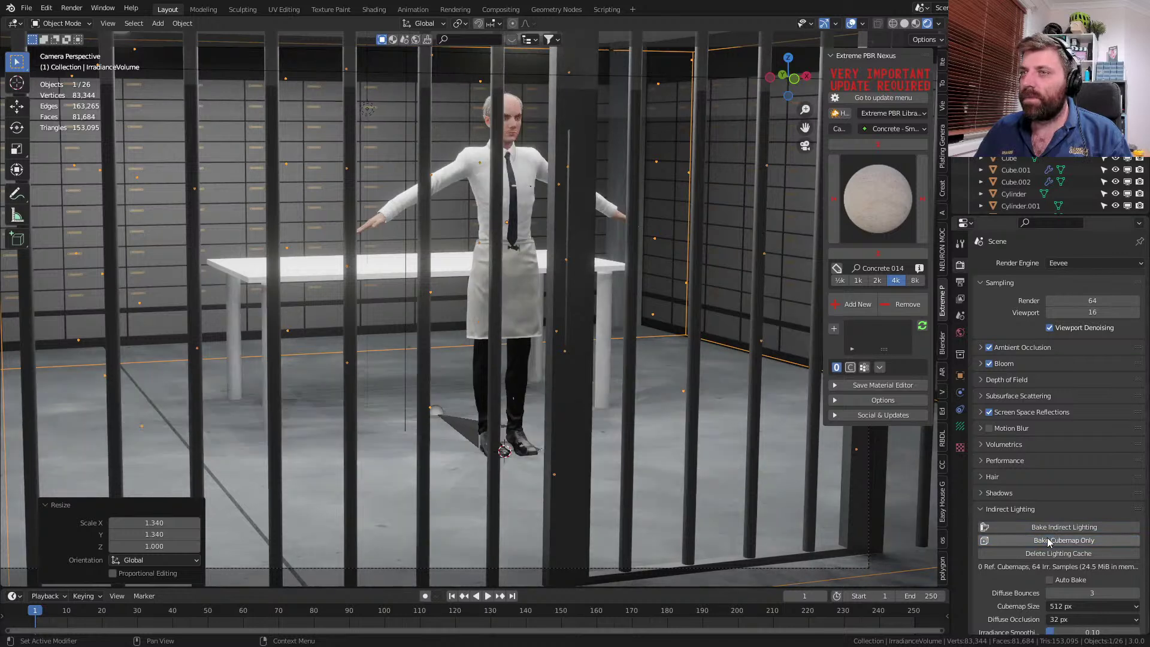
{"action": "scroll", "coordinate": [1050, 541], "scroll_direction": "down", "scroll_amount": 3}
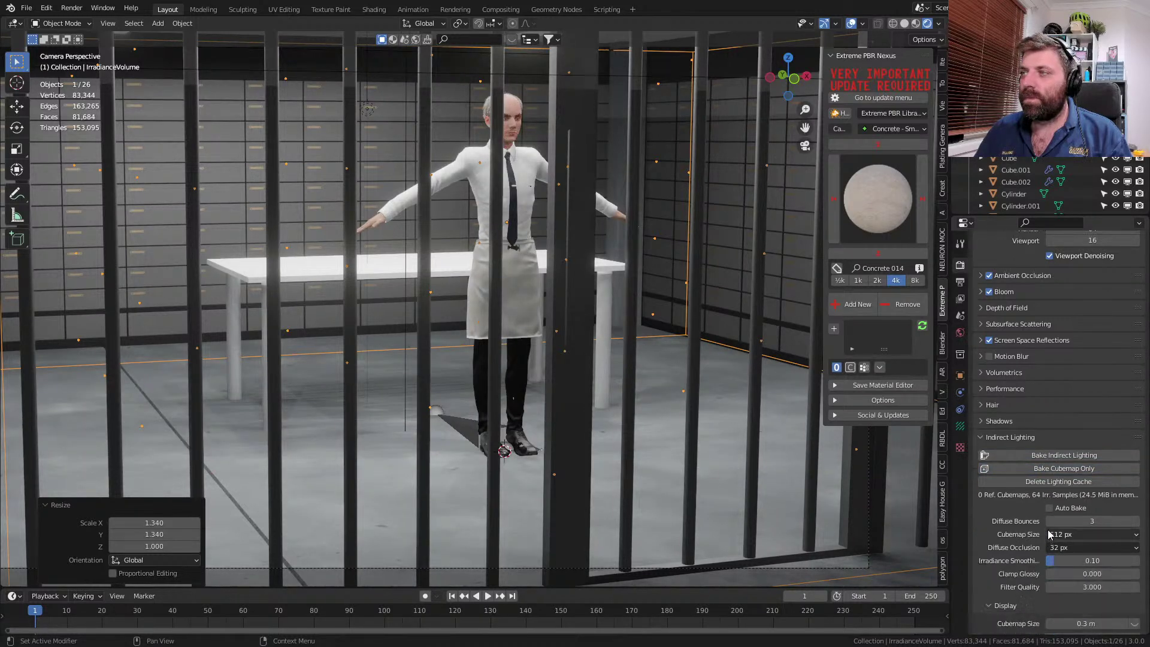
{"action": "left_click", "coordinate": [1063, 519]}
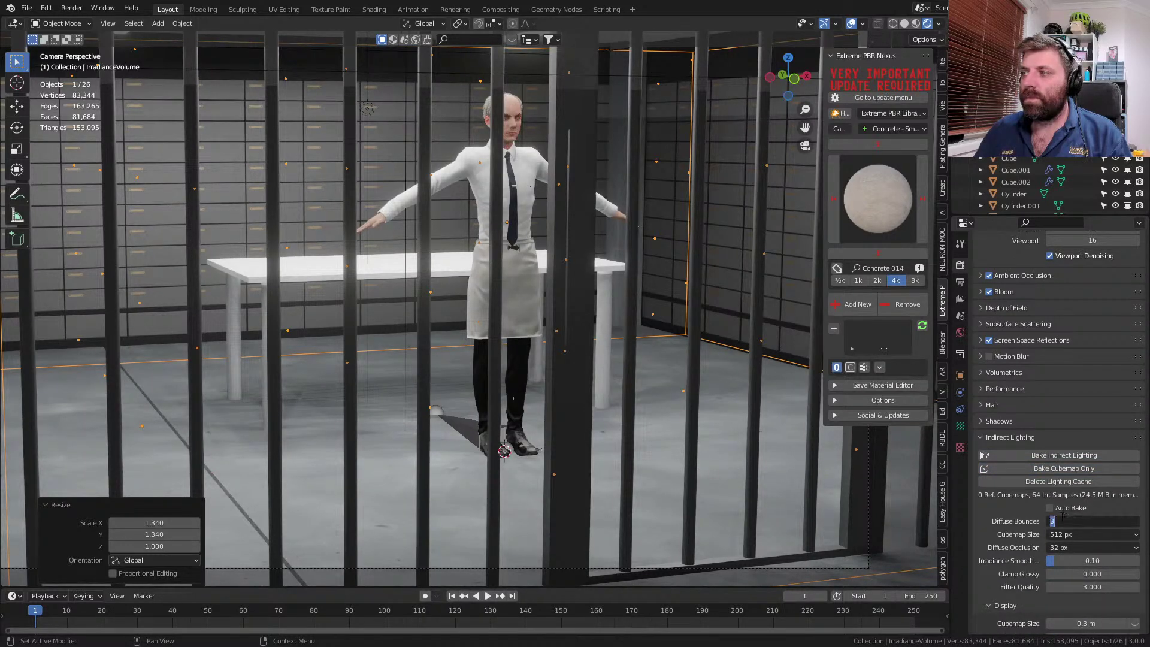
{"action": "left_click", "coordinate": [743, 513]}
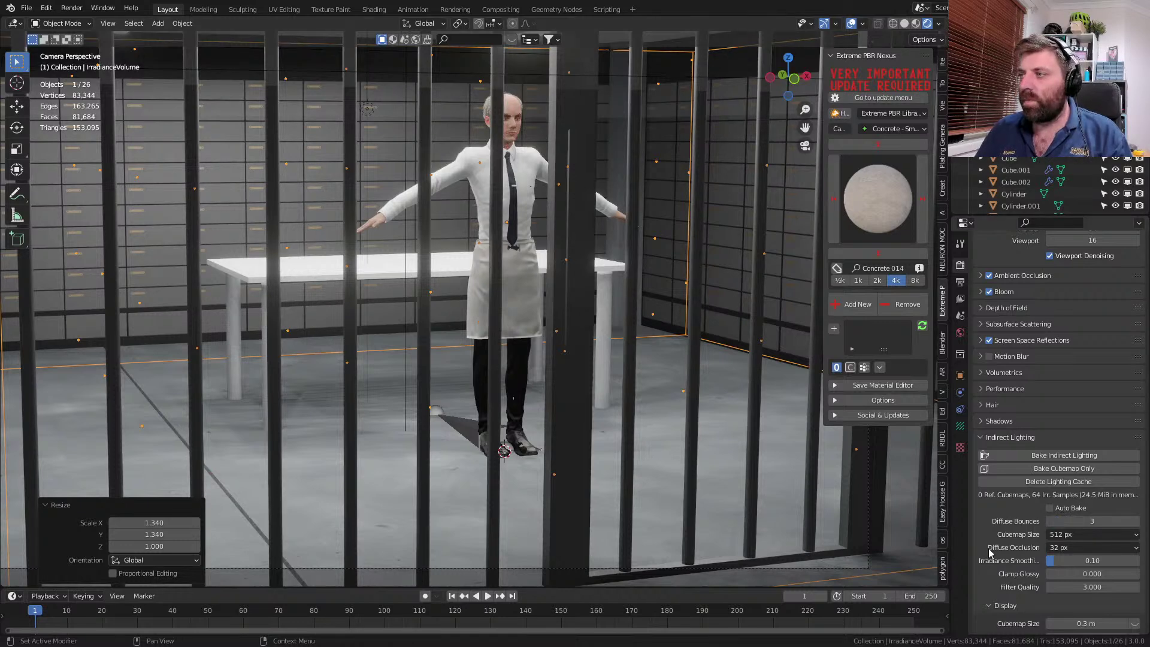
{"action": "scroll", "coordinate": [803, 516], "scroll_direction": "down", "scroll_amount": 4}
{"action": "scroll", "coordinate": [798, 506], "scroll_direction": "up", "scroll_amount": 4}
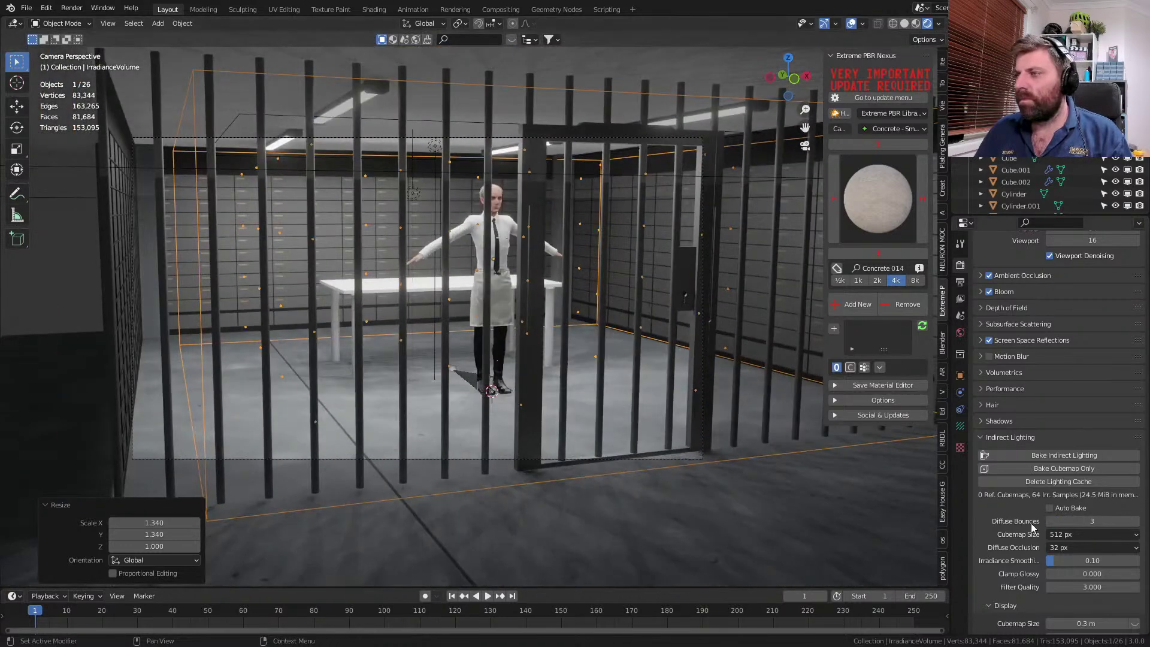
{"action": "left_click", "coordinate": [1067, 548]}
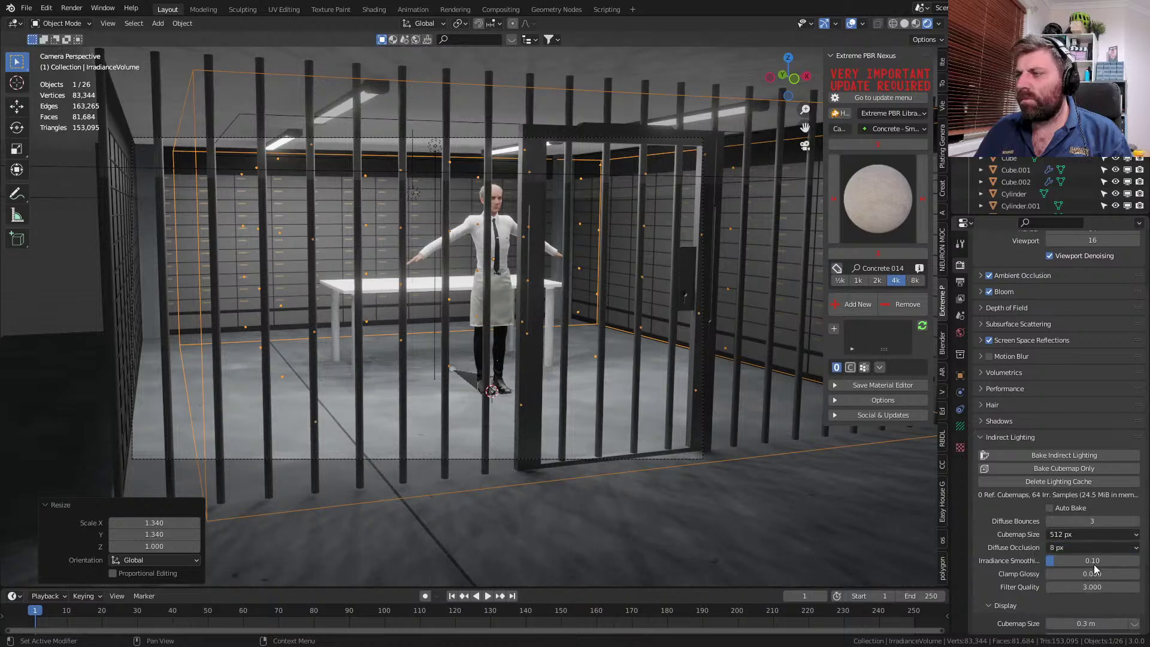
{"action": "left_click", "coordinate": [1054, 601]}
{"action": "key", "text": "F12"}
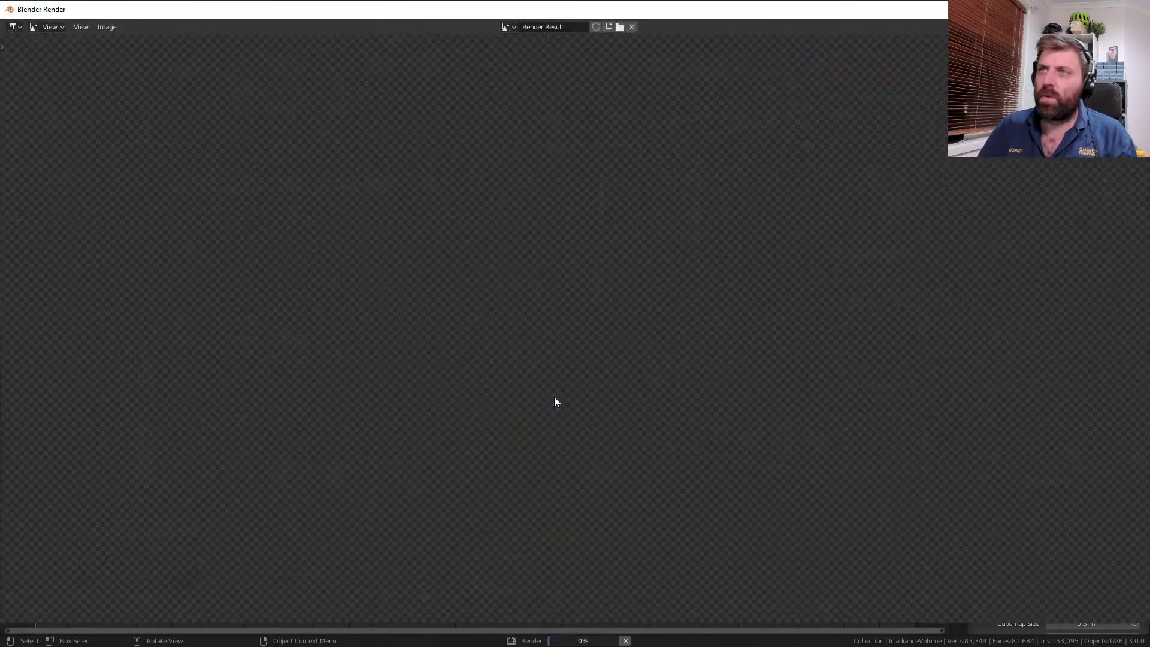
{"action": "key", "text": "Escape"}
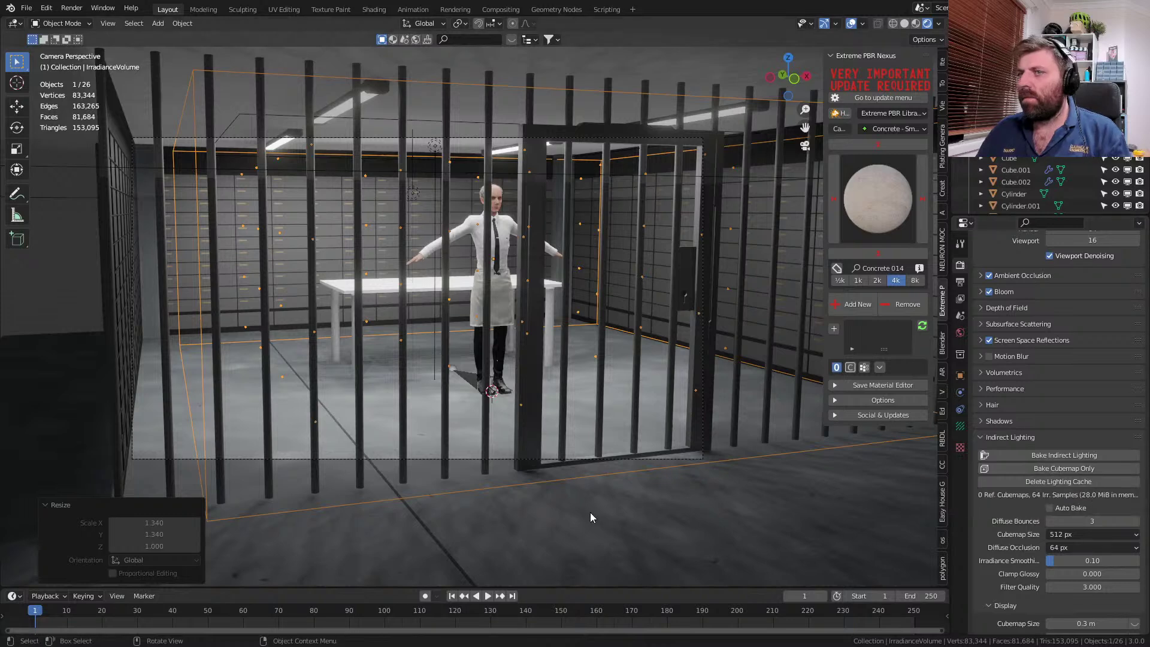
- Delete the irradiance volume and view the cell straight on from the front
{"action": "key", "text": "Delete"}
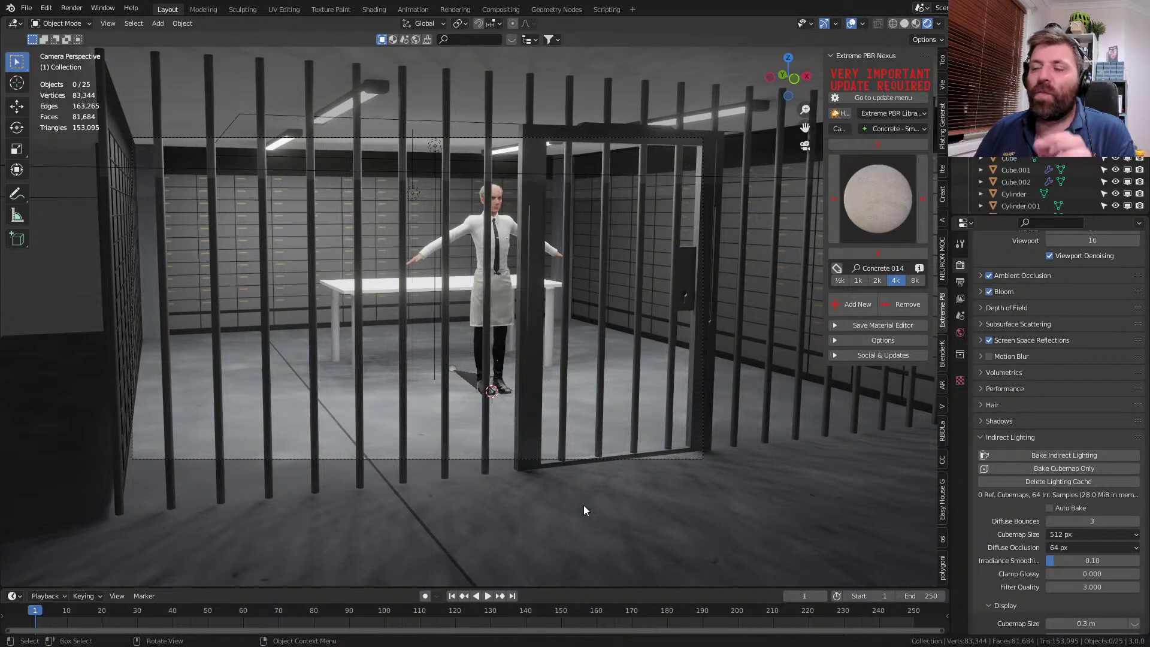
{"action": "middle_click_drag", "start_coordinate": [584, 505], "coordinate": [538, 436]}
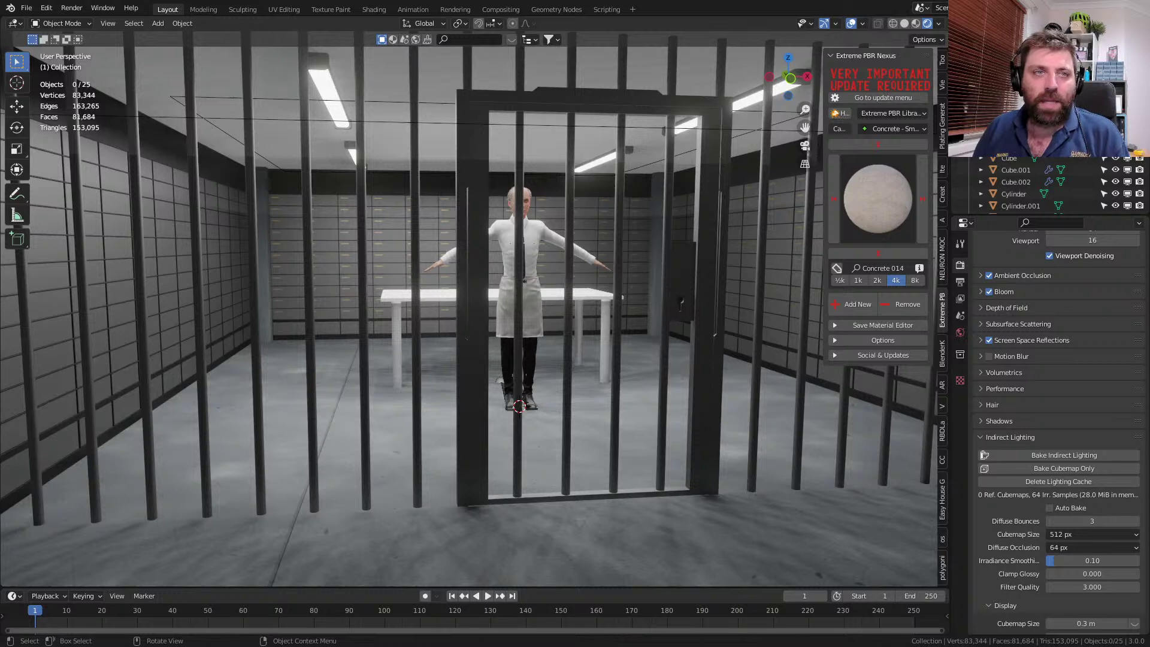
{"action": "middle_click_drag", "start_coordinate": [488, 298], "coordinate": [492, 316]}
{"action": "middle_click_drag", "start_coordinate": [489, 264], "coordinate": [475, 318], "text": "shift"}
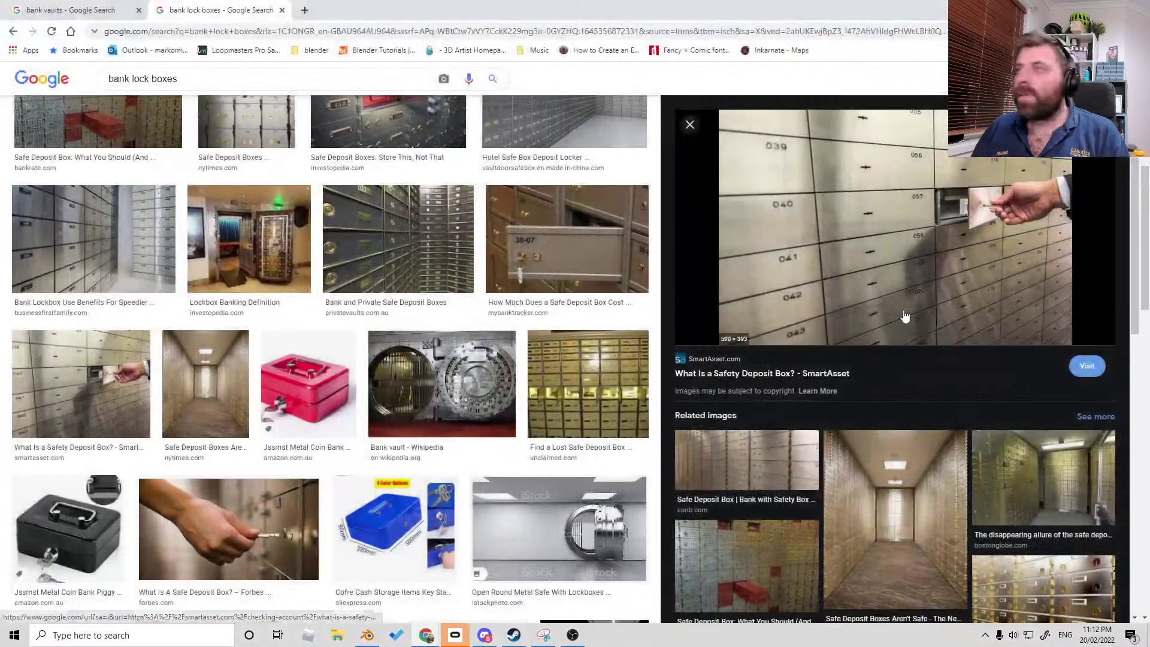
- Switch to the browser and examine the safe deposit box corridor photo and further bank lock box reference images
{"action": "left_click", "coordinate": [204, 369]}
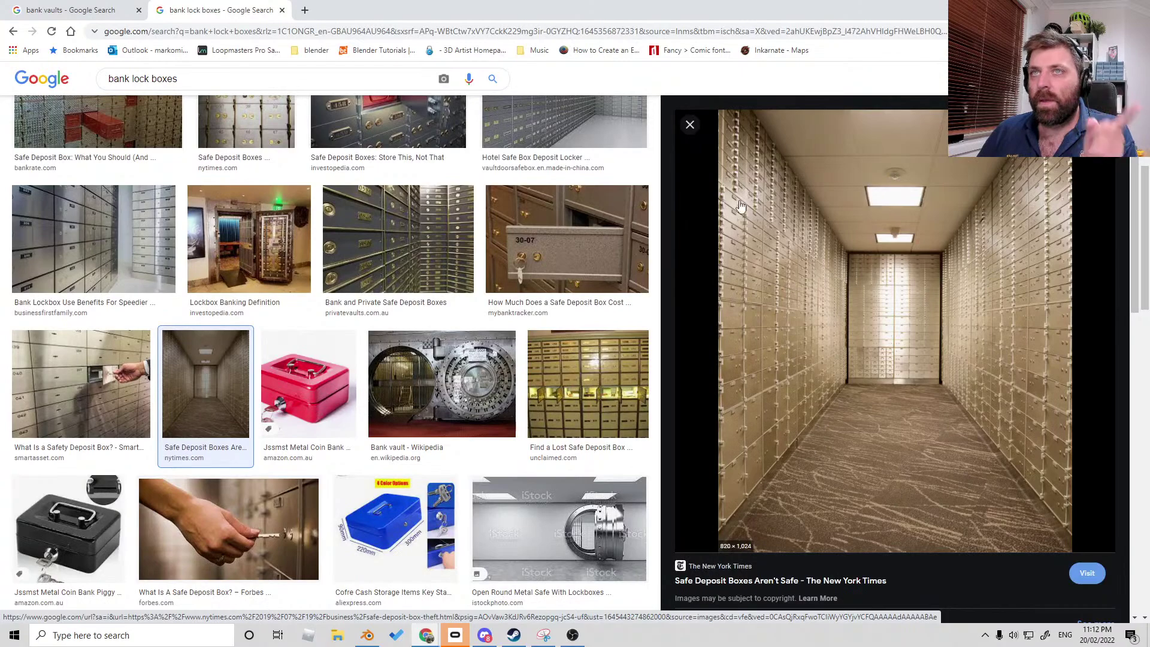
{"action": "scroll", "coordinate": [358, 303], "scroll_direction": "down", "scroll_amount": 3}
{"action": "scroll", "coordinate": [358, 303], "scroll_direction": "down", "scroll_amount": 10}
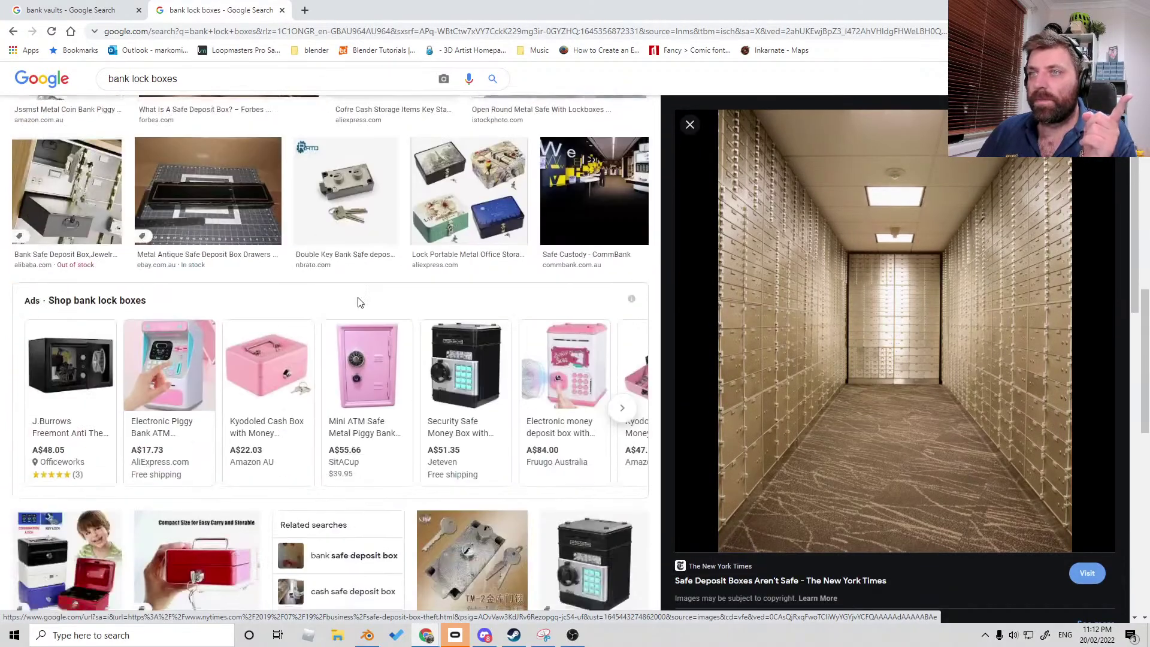
{"action": "scroll", "coordinate": [360, 304], "scroll_direction": "down", "scroll_amount": 10}
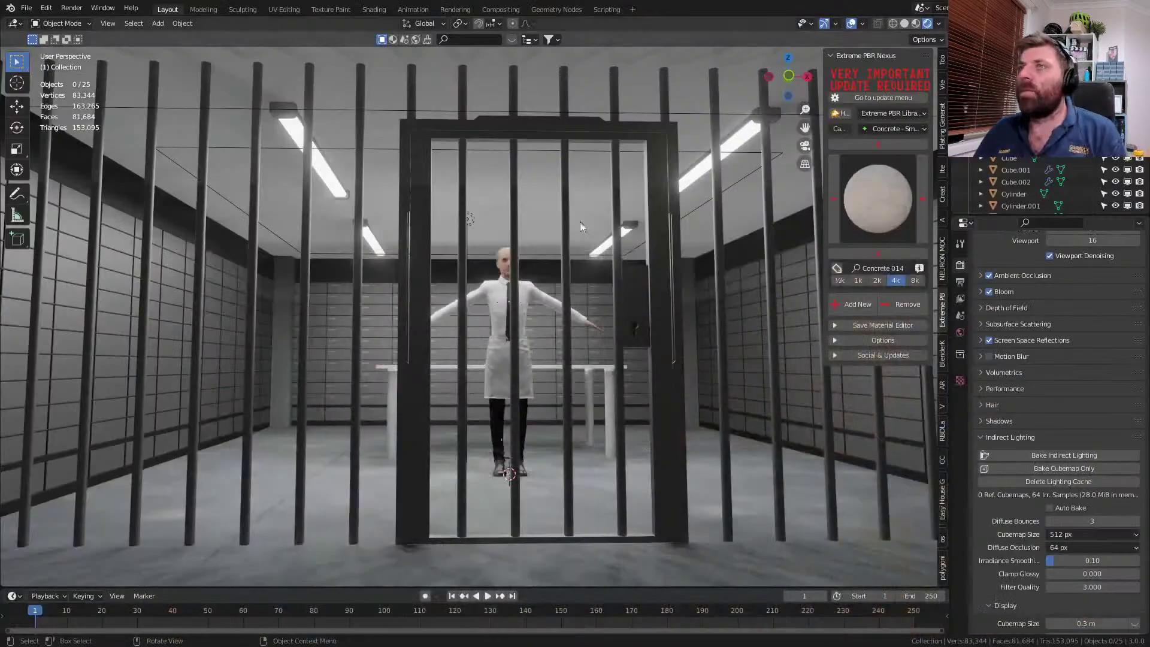
- Return to Blender and subdivide the ceiling plane three times into an 8 by 8 grid of faces
{"action": "left_click", "coordinate": [494, 204]}
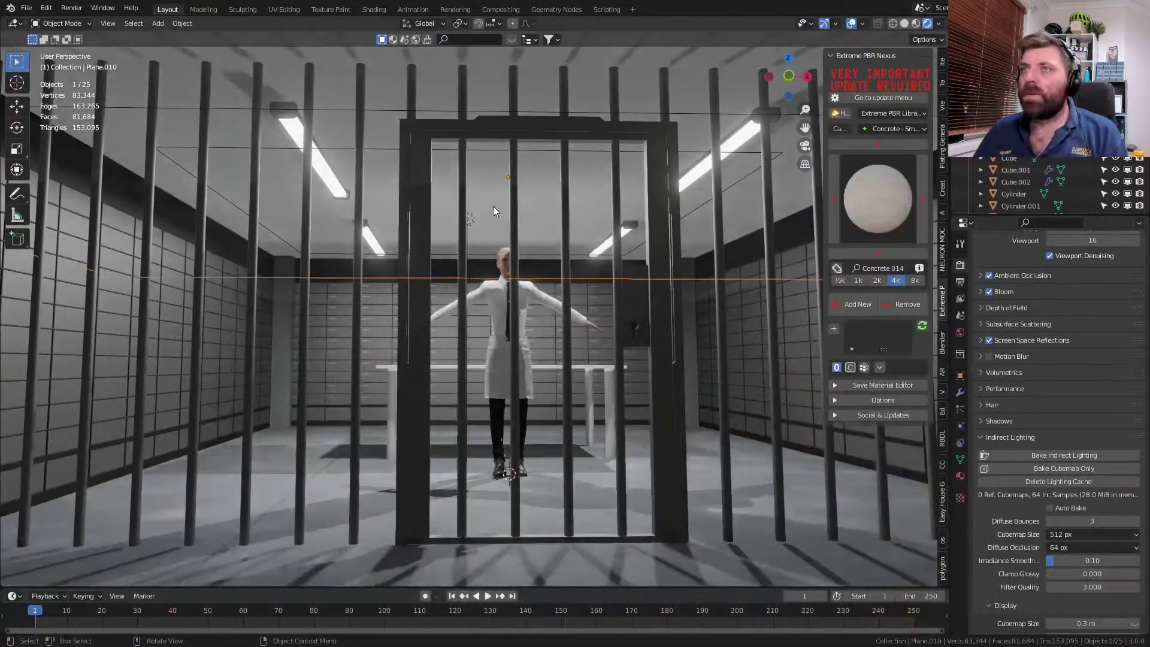
{"action": "middle_click_drag", "start_coordinate": [502, 173], "coordinate": [507, 221]}
{"action": "key", "text": "Tab"}
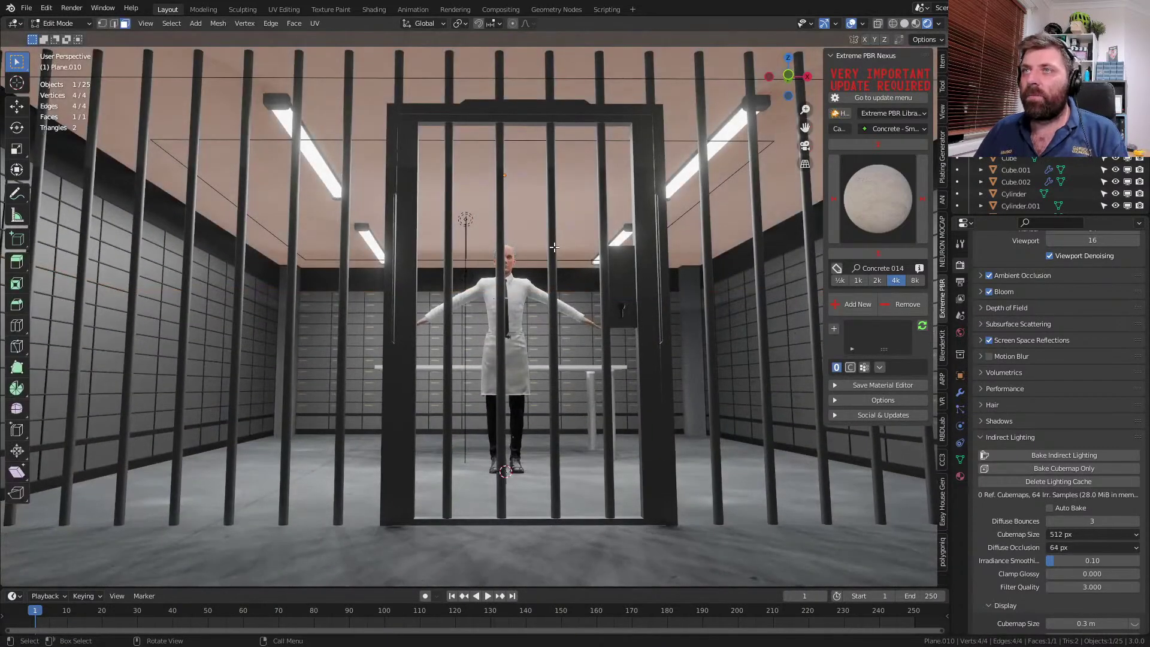
{"action": "right_click", "coordinate": [555, 247]}
{"action": "left_click", "coordinate": [555, 247]}
{"action": "right_click", "coordinate": [554, 247]}
{"action": "left_click", "coordinate": [555, 247]}
{"action": "right_click", "coordinate": [555, 247]}
{"action": "left_click", "coordinate": [554, 247]}
- Inset every ceiling face individually with a thin border and extrude the inner faces about 0.007 m to form ceiling tiles
{"action": "middle_click_drag", "start_coordinate": [554, 247], "coordinate": [597, 313]}
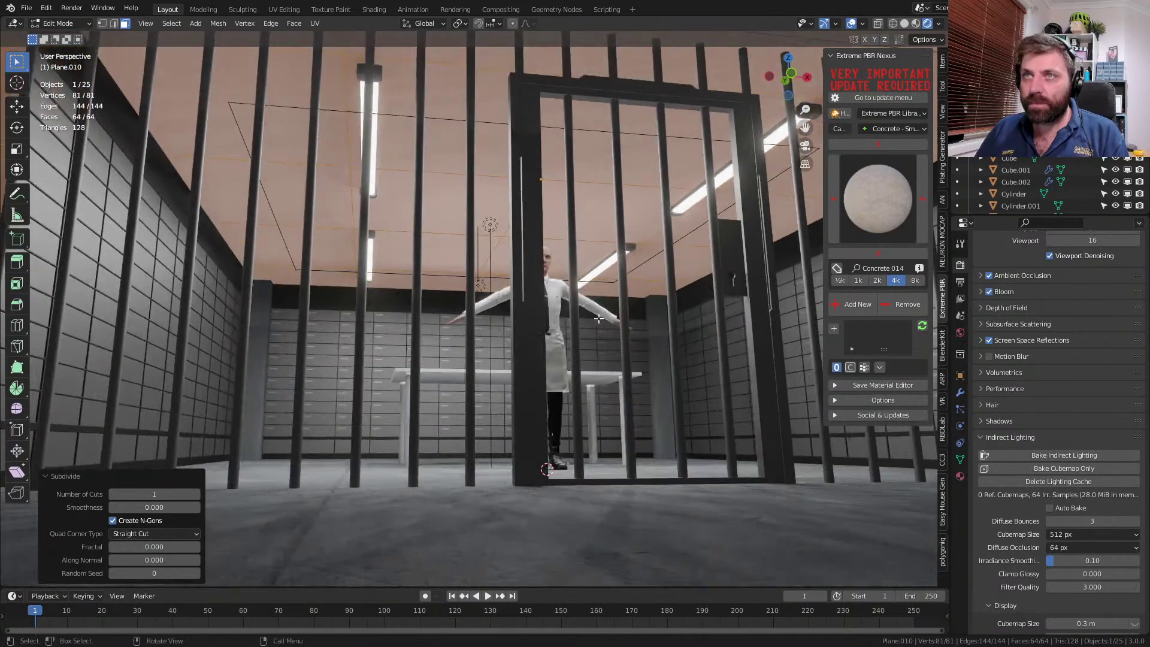
{"action": "key", "text": "i"}
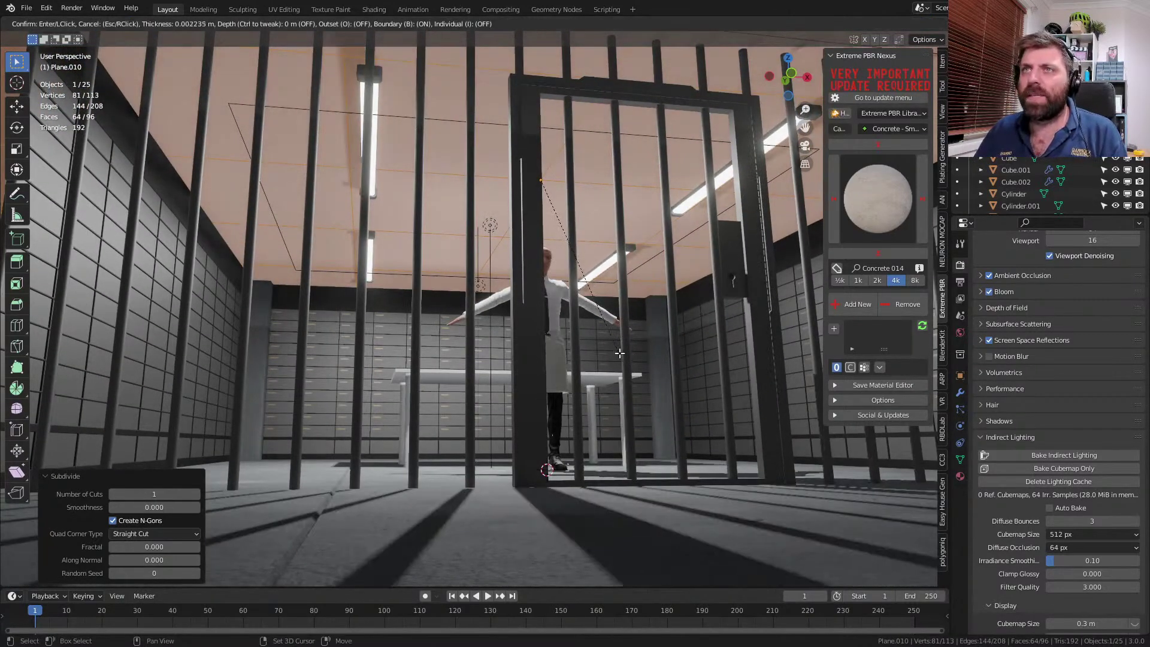
{"action": "key", "text": "i"}
{"action": "left_click", "coordinate": [603, 355]}
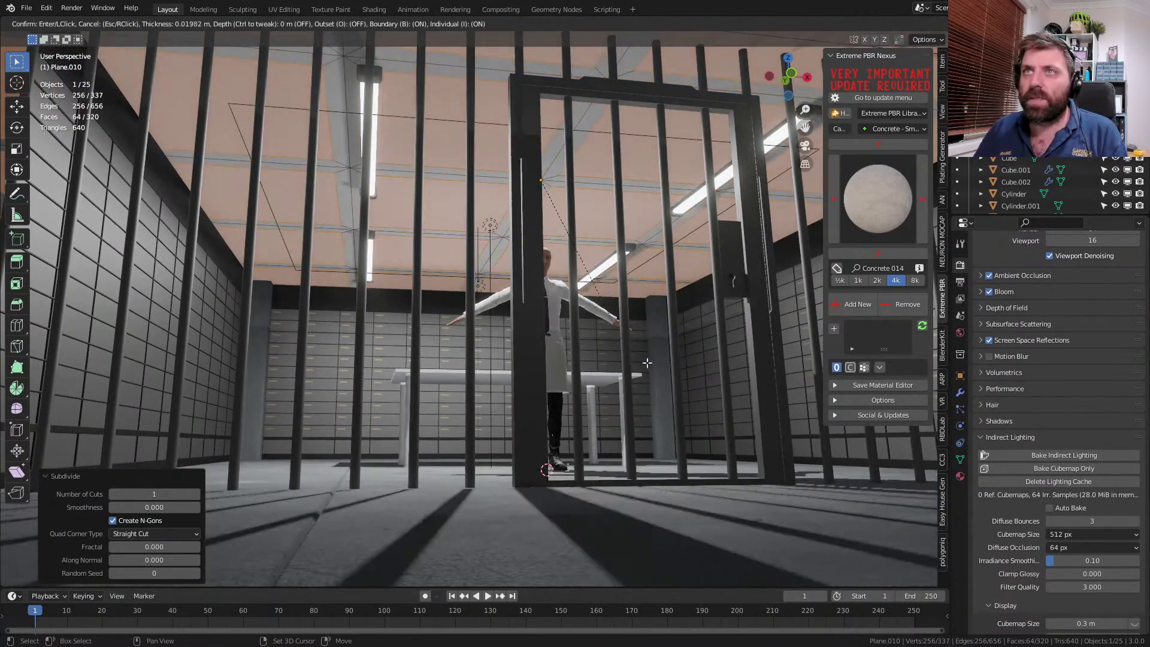
{"action": "key", "text": "e"}
{"action": "left_click", "coordinate": [608, 347]}
{"action": "middle_click_drag", "start_coordinate": [608, 347], "coordinate": [674, 276]}
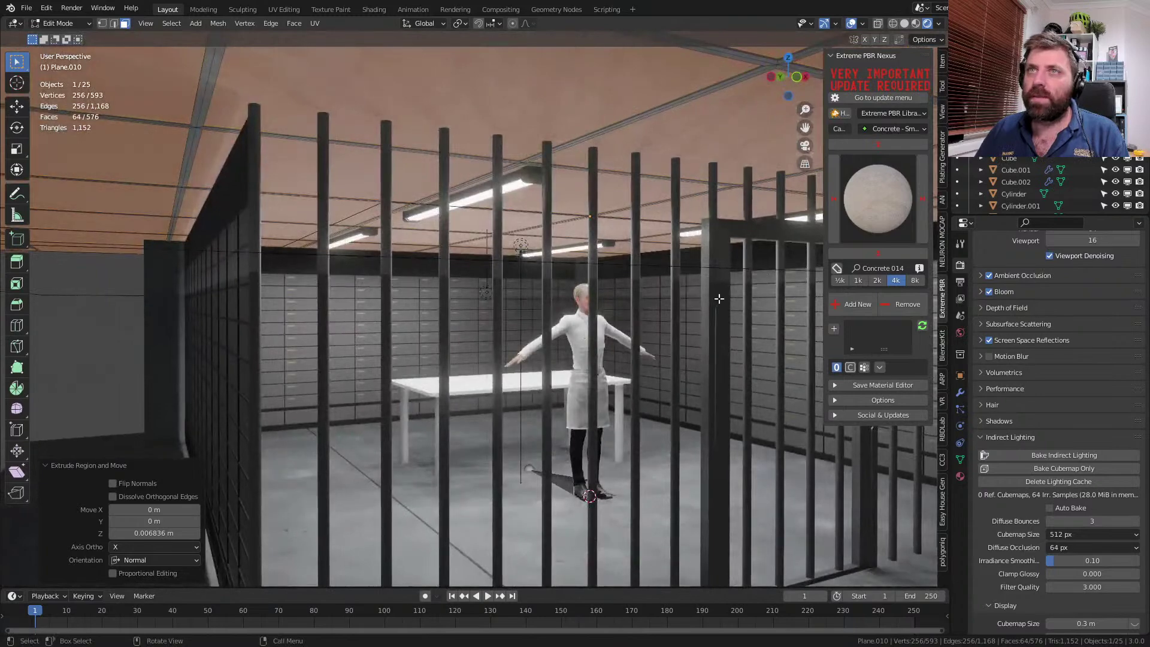
{"action": "scroll", "coordinate": [715, 305], "scroll_direction": "down", "scroll_amount": 3}
{"action": "key", "text": "Tab"}
- Leave mesh editing on the ceiling plane and give it a new material named Plaster
{"action": "middle_click_drag", "start_coordinate": [641, 356], "coordinate": [620, 330]}
{"action": "left_click", "coordinate": [962, 477]}
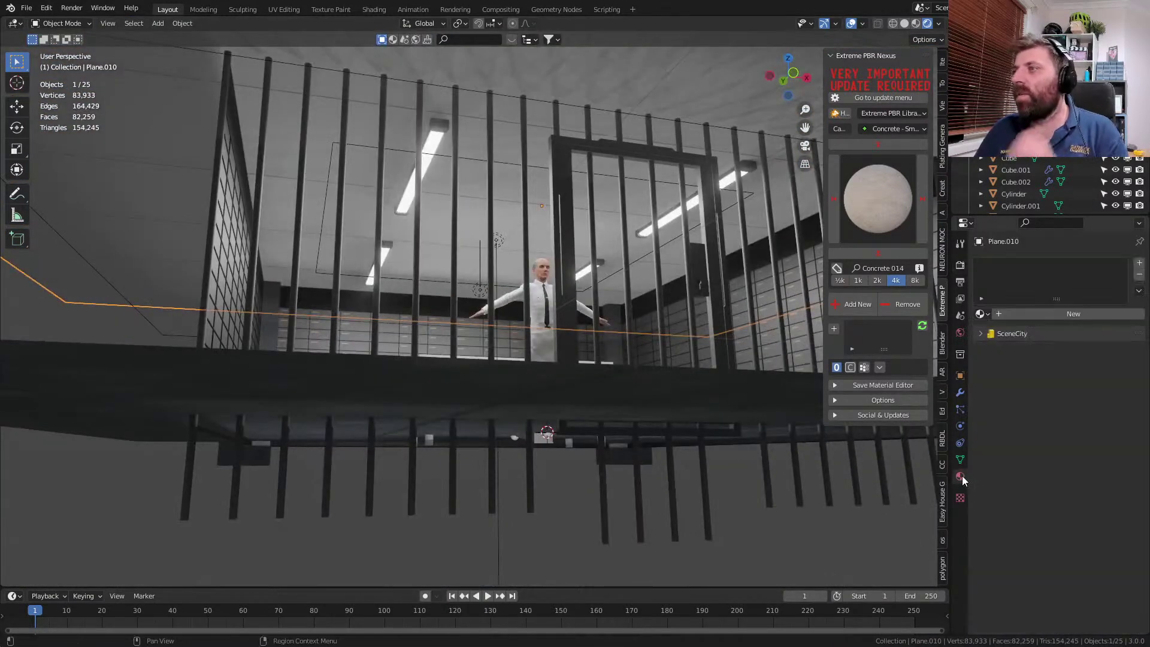
{"action": "left_click", "coordinate": [1018, 312]}
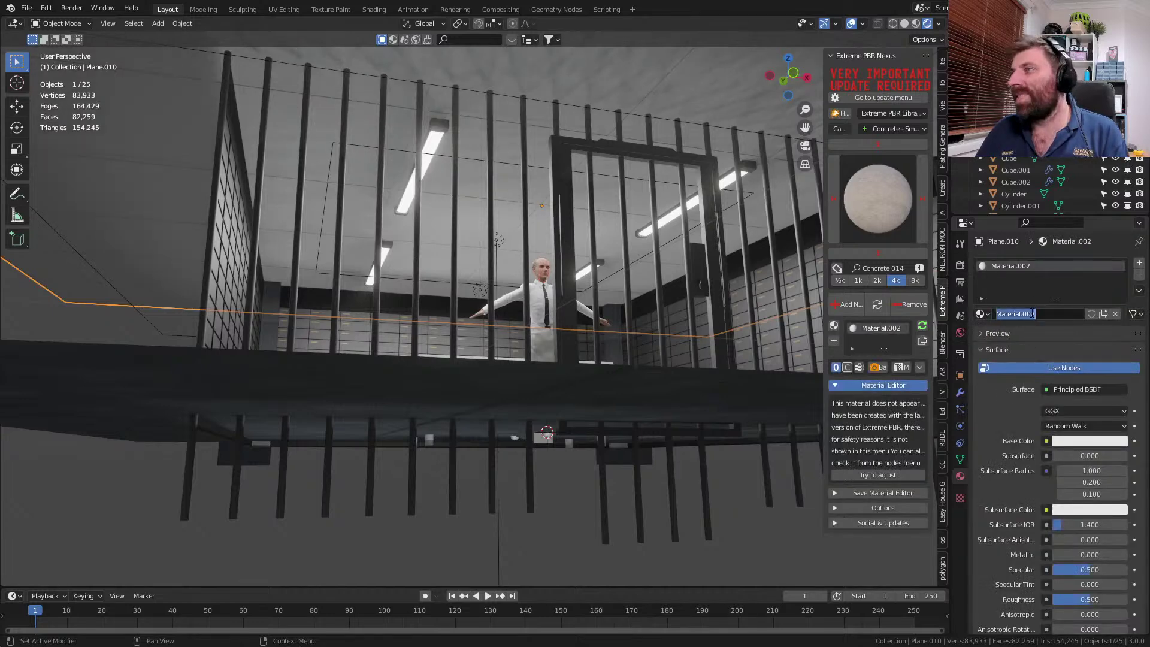
{"action": "type", "text": "pLASTER"}
{"action": "key", "text": "Return"}
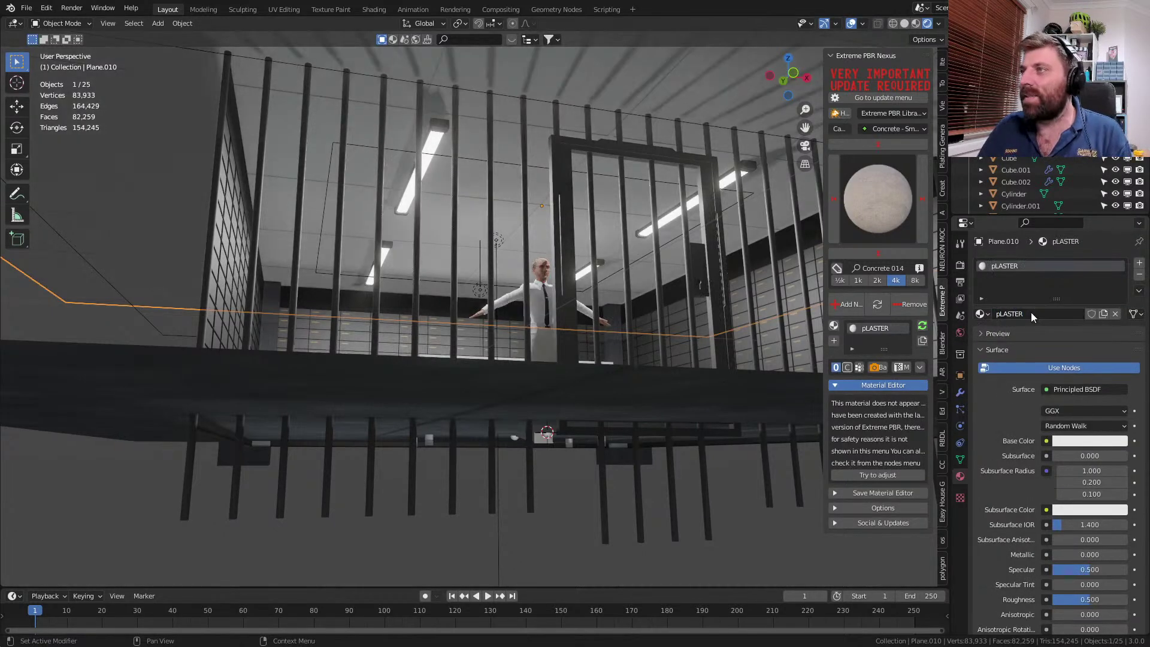
{"action": "left_click", "coordinate": [1032, 314]}
{"action": "type", "text": "Platers"}
{"action": "key", "text": "Return"}
{"action": "left_click", "coordinate": [1032, 314]}
{"action": "type", "text": "Plaster"}
{"action": "key", "text": "Return"}
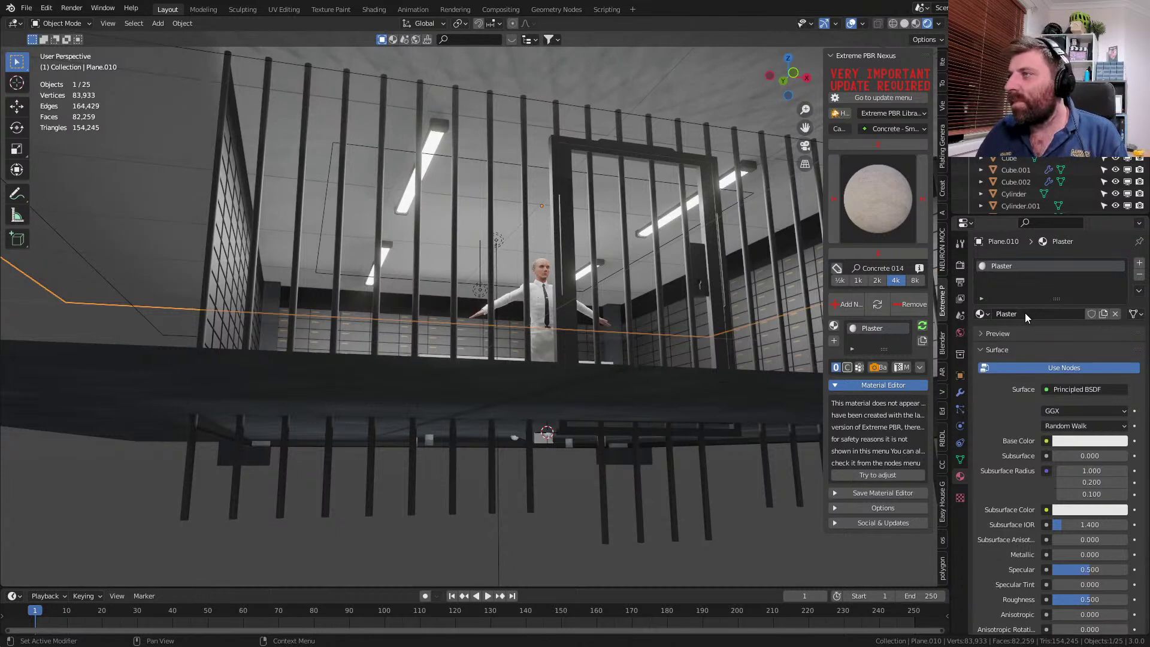
{"action": "left_click", "coordinate": [1026, 314]}
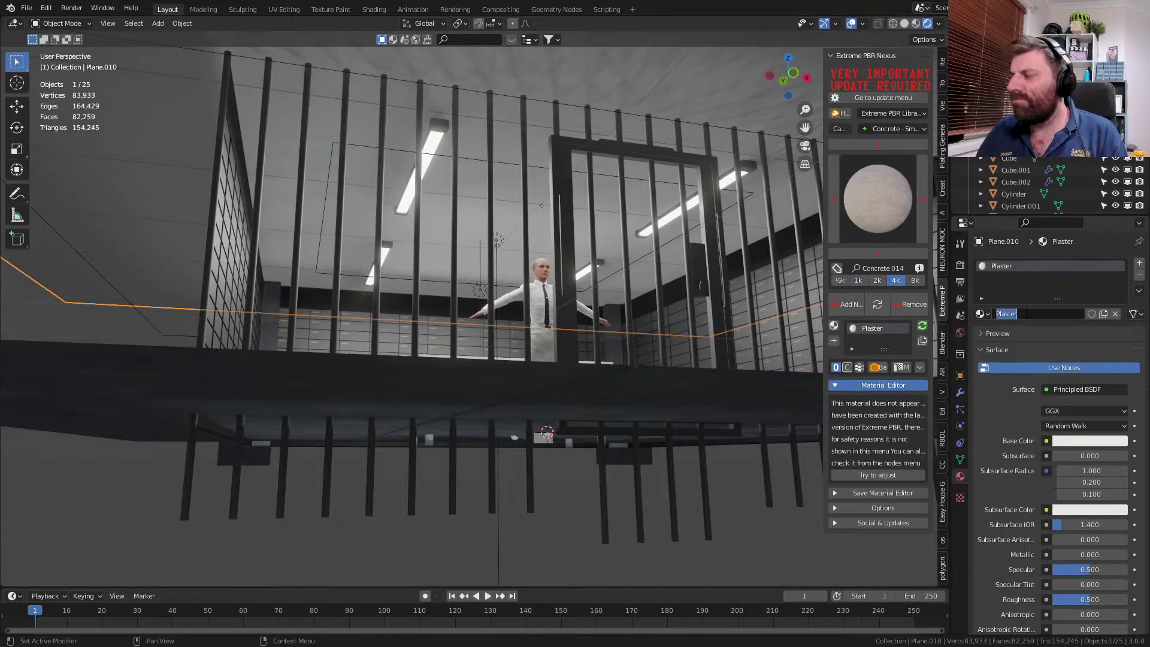
{"action": "type", "text": "Plaster"}
{"action": "key", "text": "Return"}
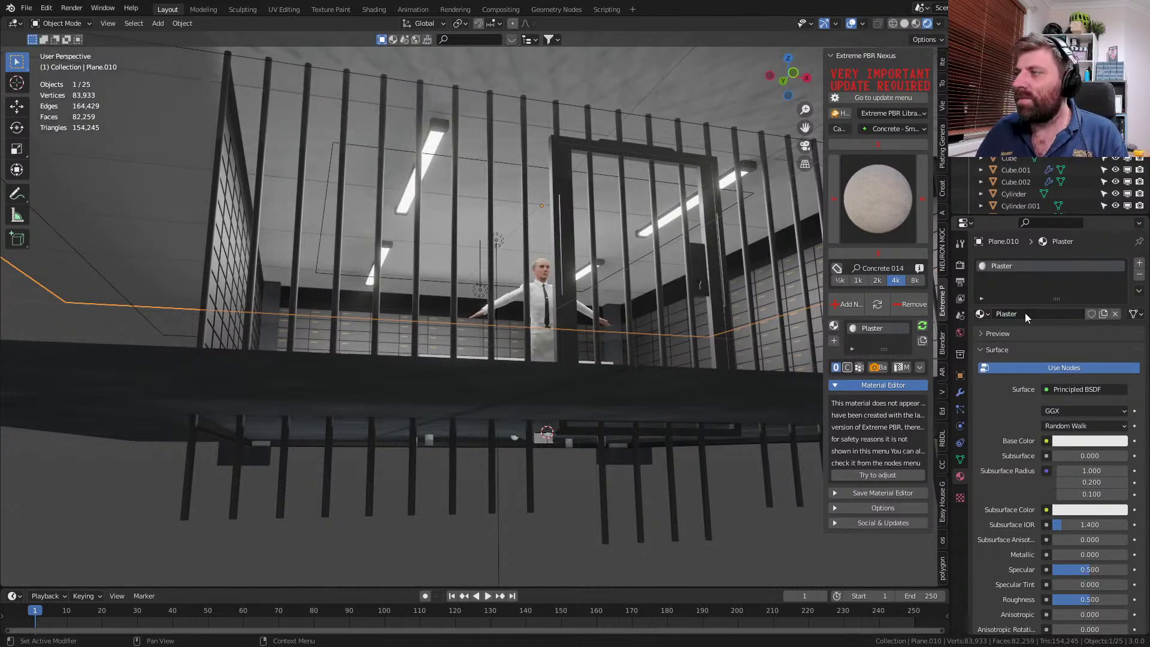
- Switch to the Shading workspace with a rendered viewport, framing the cell ceiling and the Plaster material's shader nodes
{"action": "left_click", "coordinate": [372, 9]}
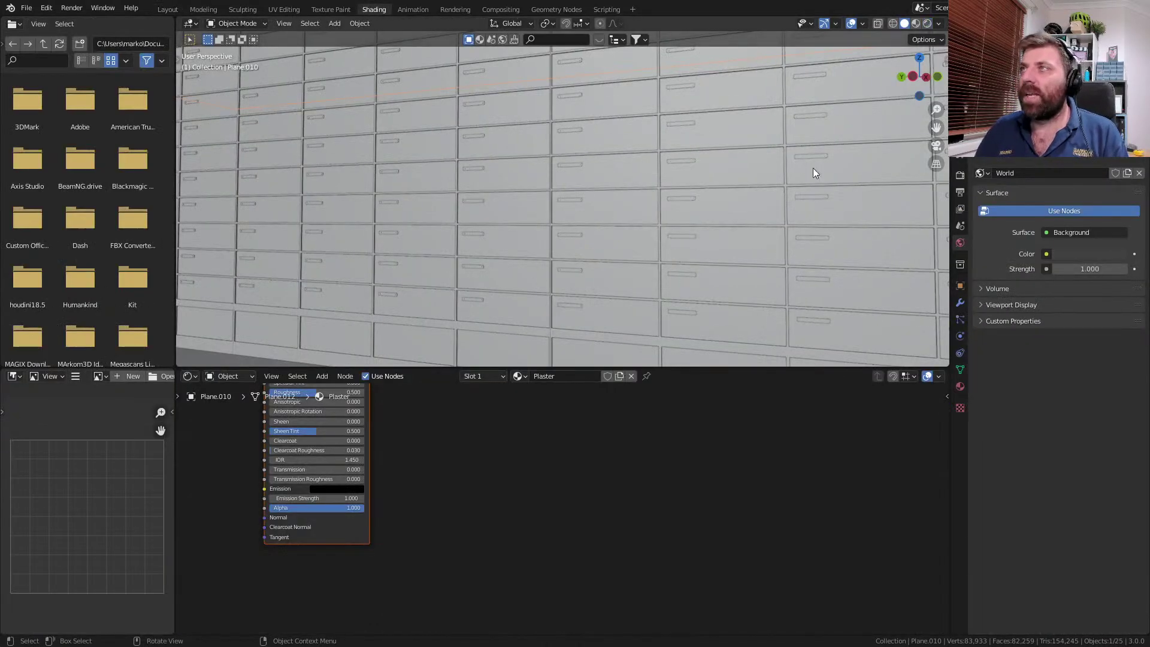
{"action": "left_click", "coordinate": [928, 24]}
{"action": "scroll", "coordinate": [419, 267], "scroll_direction": "down", "scroll_amount": 4}
{"action": "mouse_move", "coordinate": [418, 268]}
{"action": "middle_mouse_down"}
{"action": "mouse_move", "coordinate": [381, 266]}
{"action": "mouse_move", "coordinate": [360, 243]}
{"action": "mouse_move", "coordinate": [467, 252]}
{"action": "middle_mouse_up"}
{"action": "scroll", "coordinate": [403, 478], "scroll_direction": "up", "scroll_amount": 1}
{"action": "middle_click_drag", "start_coordinate": [403, 473], "coordinate": [737, 645]}
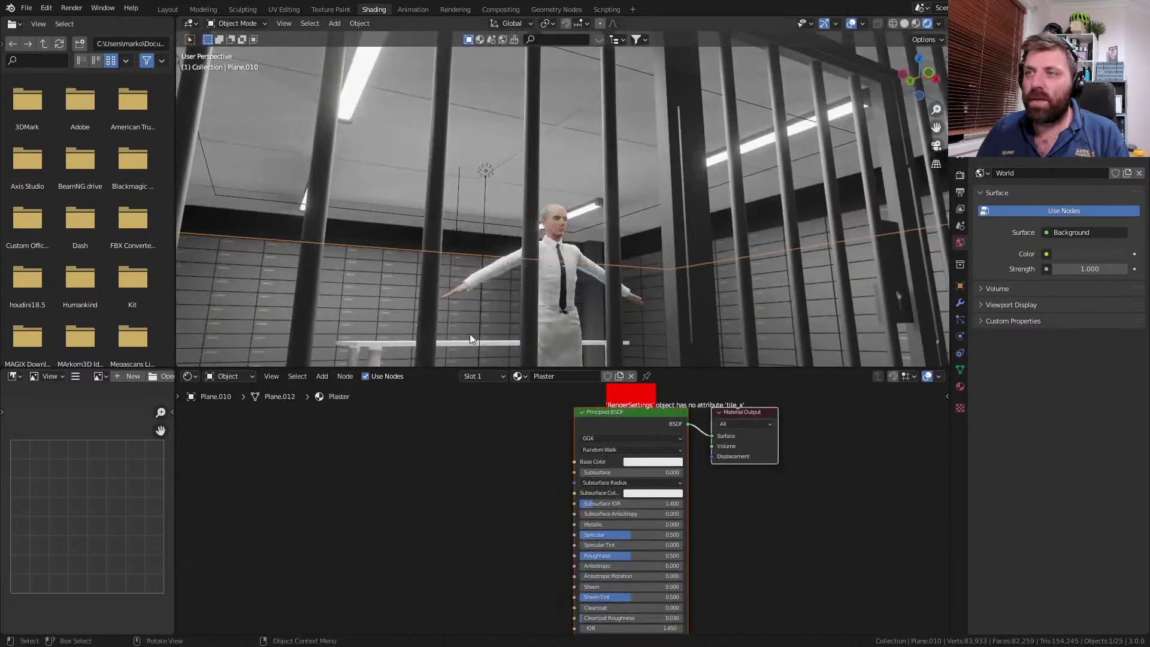
- Add a Noise Texture node well ahead of the Principled BSDF in the Plaster material
{"action": "key", "text": "shift+a"}
{"action": "left_click", "coordinate": [343, 453]}
{"action": "type", "text": "noise"}
{"action": "key", "text": "Down"}
{"action": "key", "text": "Return"}
{"action": "left_click", "coordinate": [230, 439]}
- Add a ColorRamp node and link the Noise Texture's color through it into the Principled BSDF's Base Color
{"action": "key", "text": "shift+a"}
{"action": "left_click", "coordinate": [371, 447]}
{"action": "type", "text": "col"}
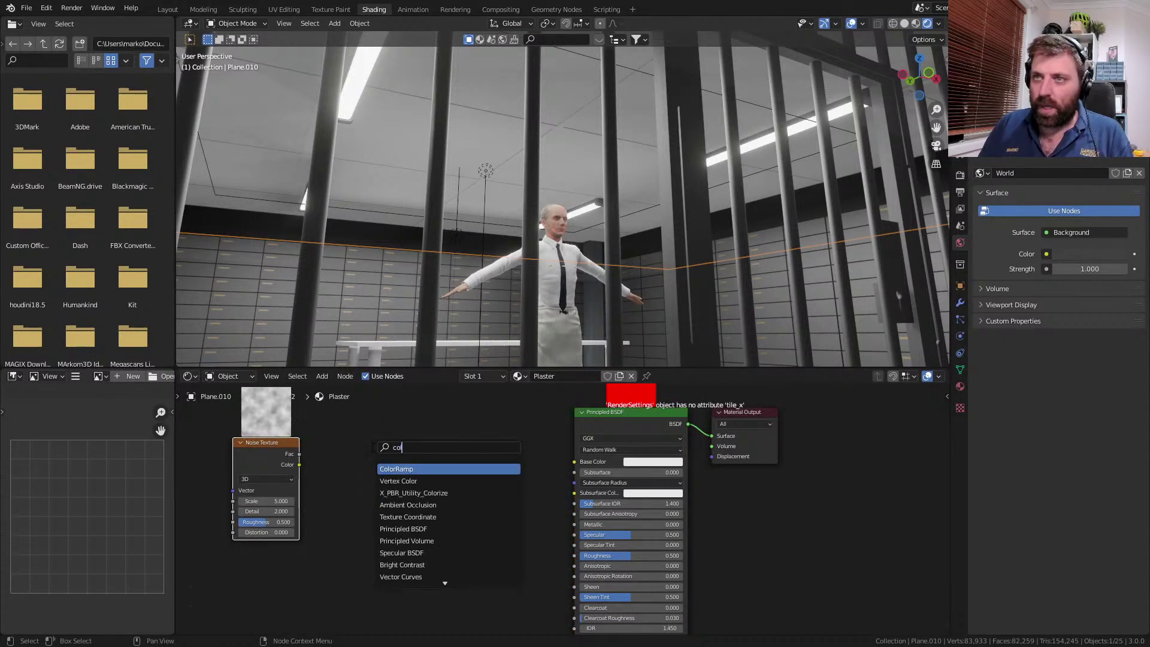
{"action": "key", "text": "Return"}
{"action": "left_click", "coordinate": [335, 423]}
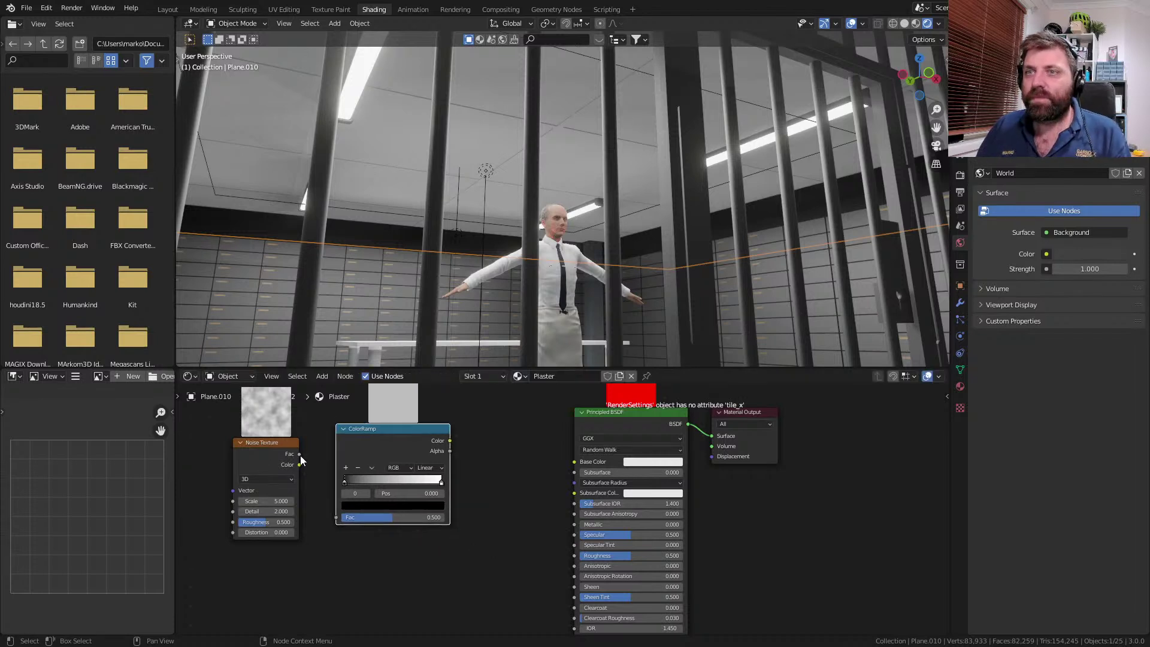
{"action": "left_click_drag", "start_coordinate": [308, 465], "coordinate": [336, 517]}
{"action": "left_click_drag", "start_coordinate": [450, 441], "coordinate": [574, 462]}
{"action": "middle_click_drag", "start_coordinate": [497, 255], "coordinate": [533, 254]}
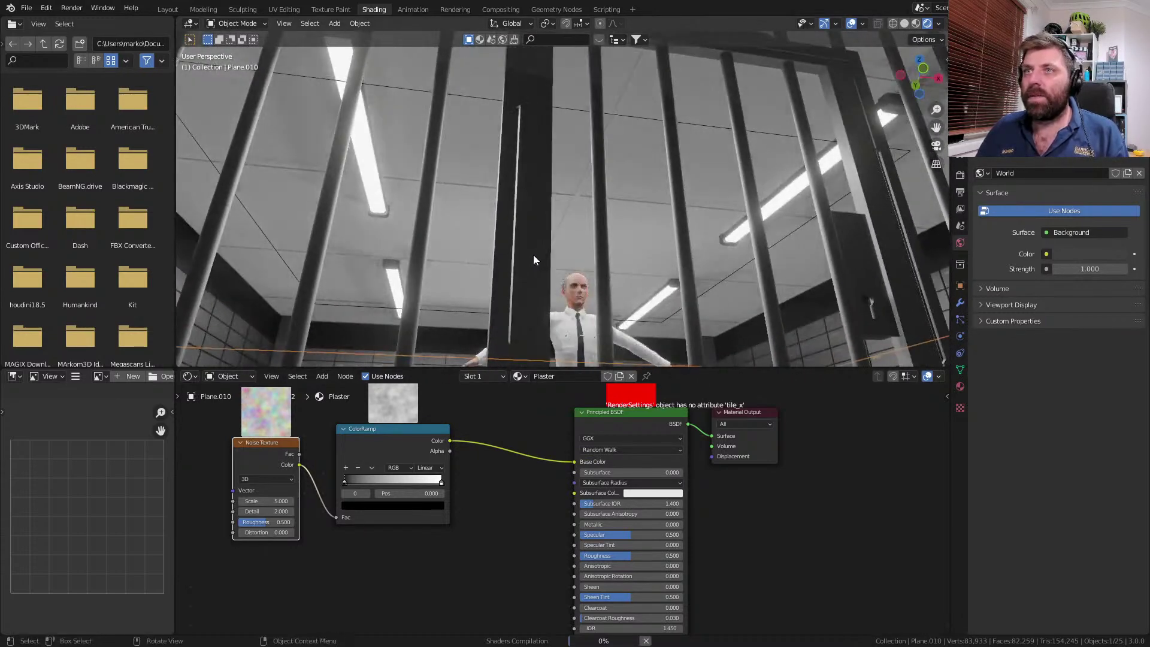
- Add Texture Coordinate and Mapping nodes to the Noise Texture and drive the mapping with Object coordinates
{"action": "key", "text": "Tab"}
{"action": "right_click", "coordinate": [260, 465]}
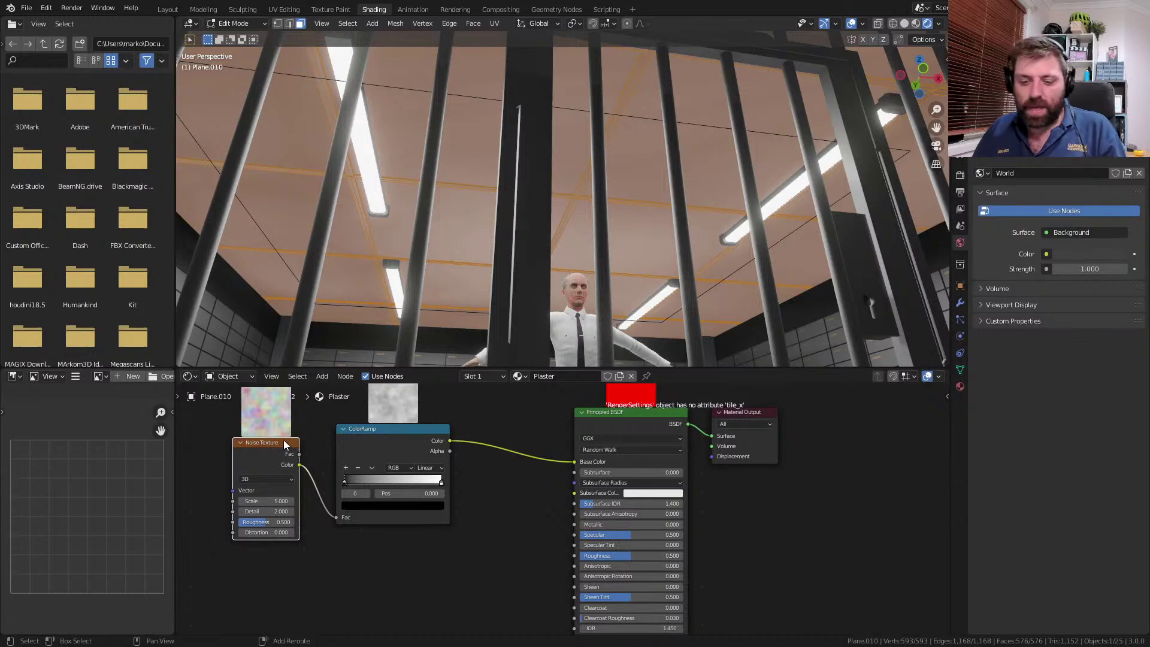
{"action": "key", "text": "ctrl+t"}
{"action": "key", "text": "Home"}
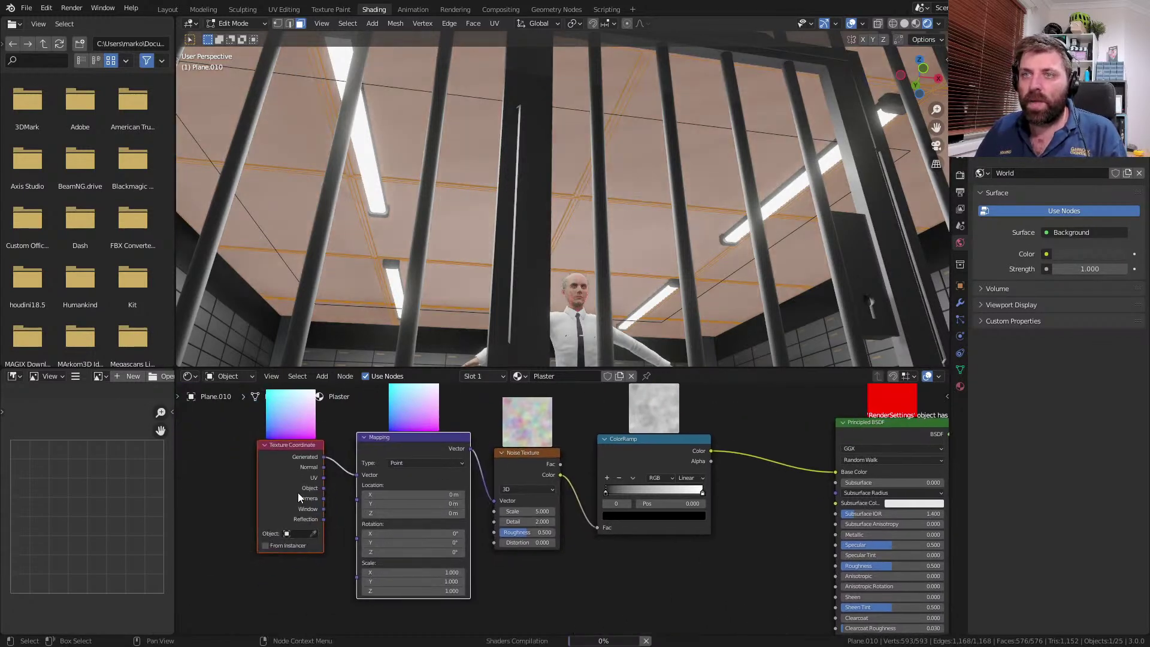
{"action": "left_click_drag", "start_coordinate": [324, 488], "coordinate": [357, 475]}
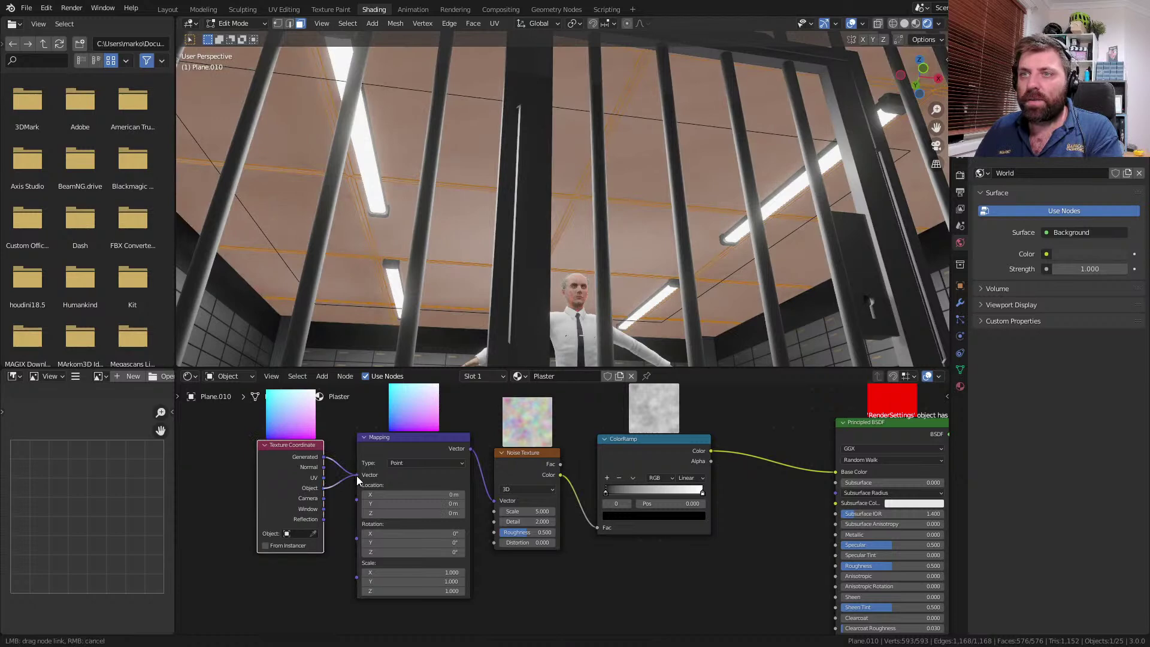
{"action": "key", "text": "Tab"}
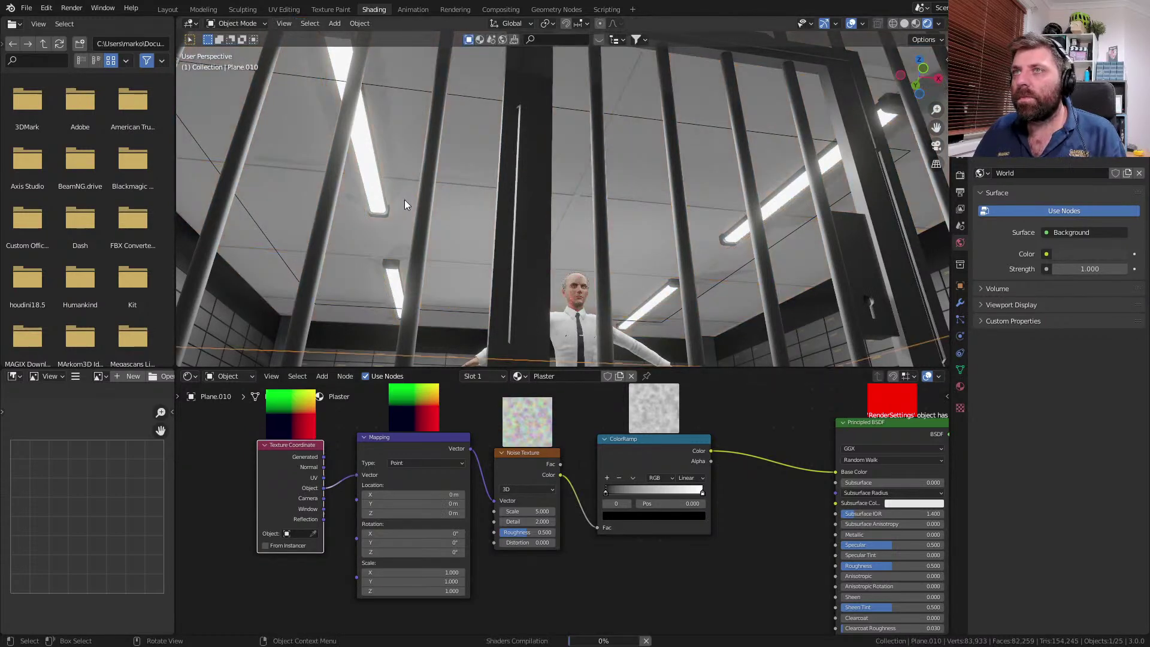
- Set the noise scale to 488.5, then move the ColorRamp's black stop to about 0.186 and recolor it light grey
{"action": "left_click_drag", "start_coordinate": [527, 515], "coordinate": [689, 514]}
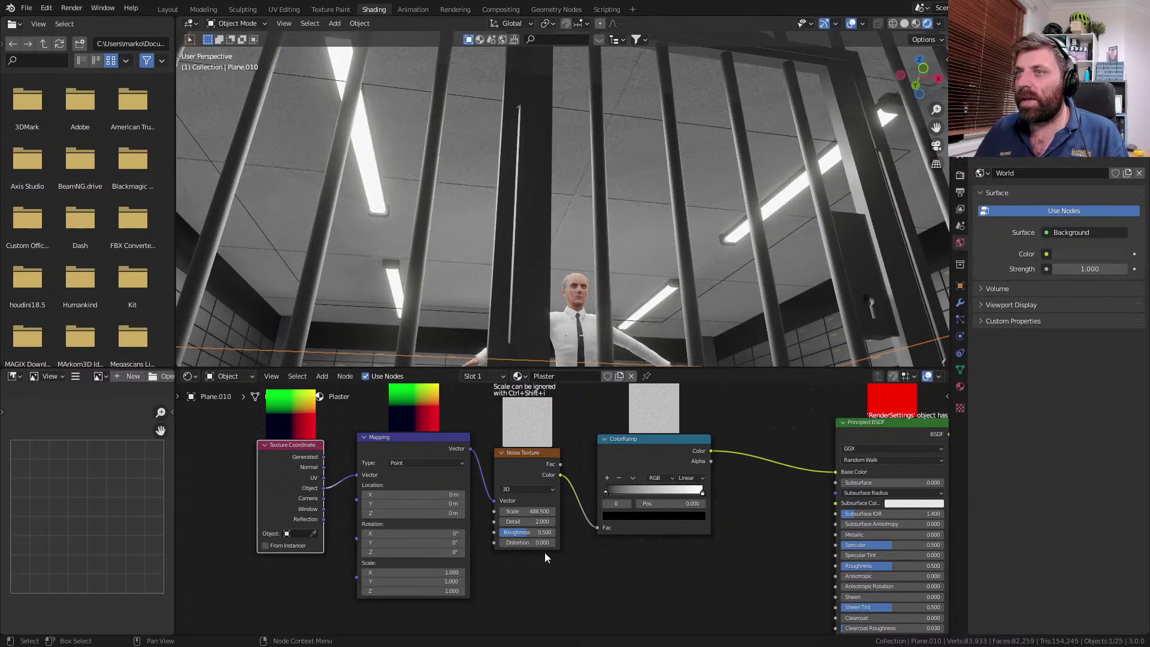
{"action": "left_click_drag", "start_coordinate": [605, 490], "coordinate": [627, 493]}
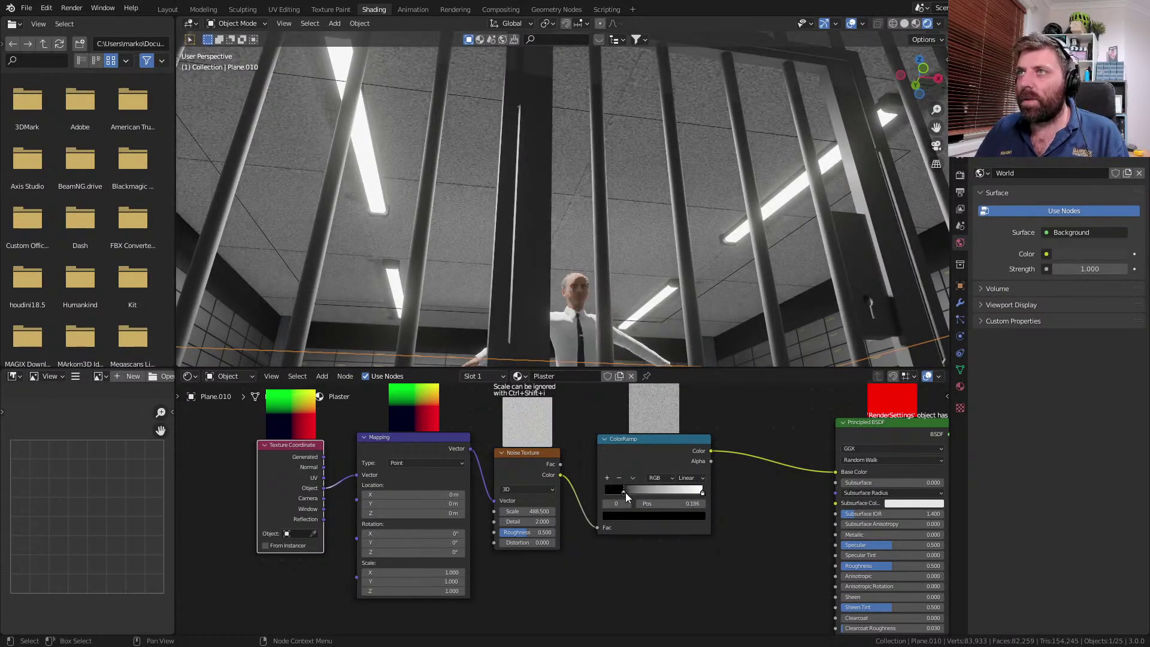
{"action": "left_click", "coordinate": [627, 514]}
{"action": "left_click_drag", "start_coordinate": [685, 422], "coordinate": [685, 409]}
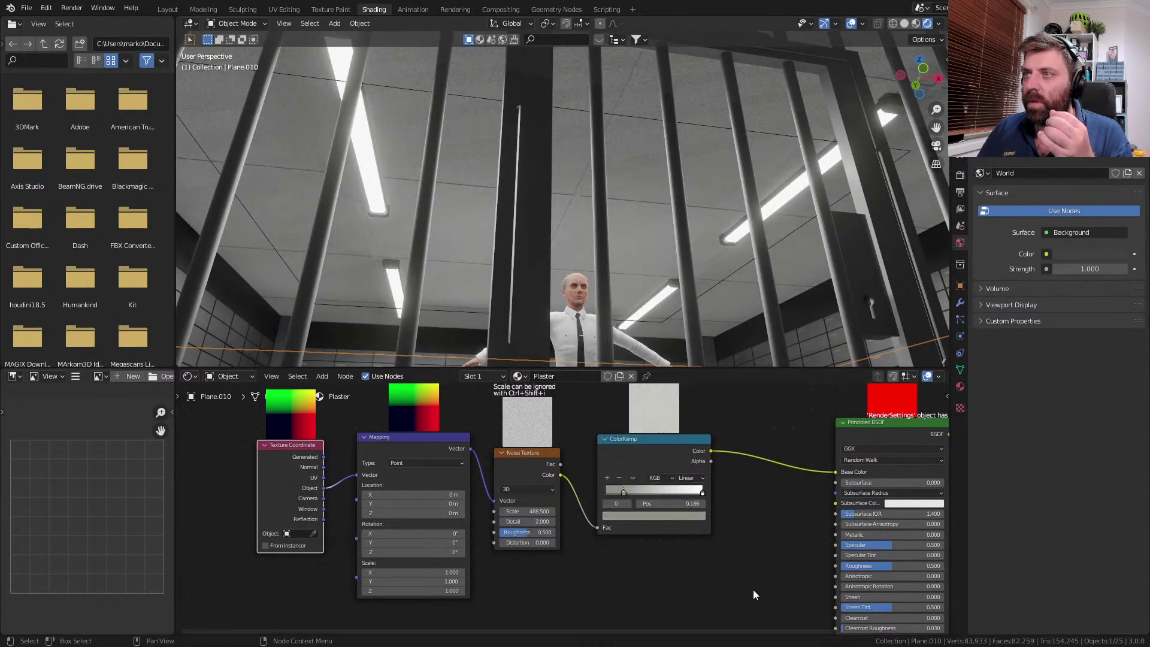
- Tint the ColorRamp's white stop pale cream with saturation about 0.108 and lighten the darker stop to a warm off-white
{"action": "left_click", "coordinate": [702, 492]}
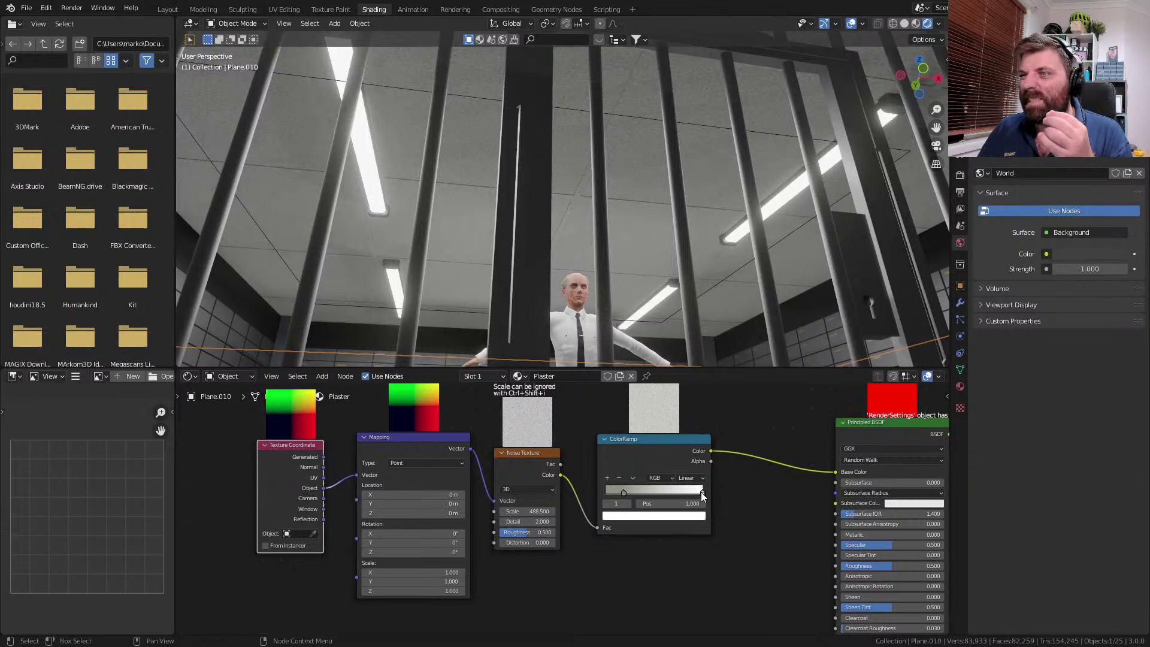
{"action": "left_click", "coordinate": [683, 517]}
{"action": "left_click_drag", "start_coordinate": [639, 418], "coordinate": [641, 416]}
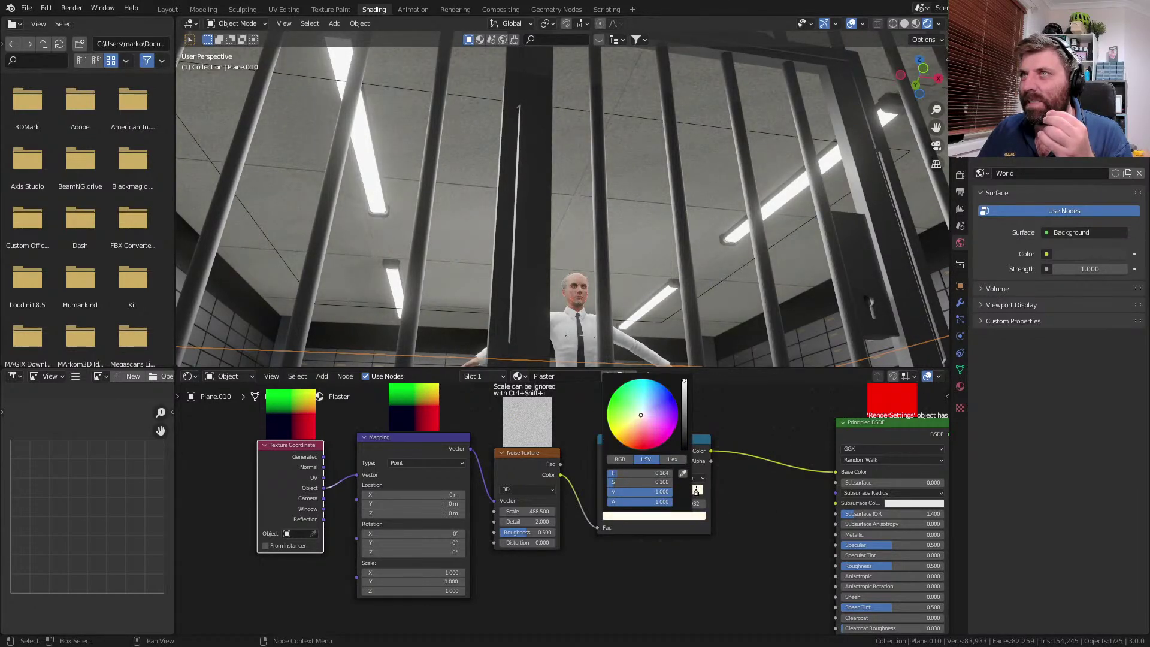
{"action": "left_click", "coordinate": [630, 518]}
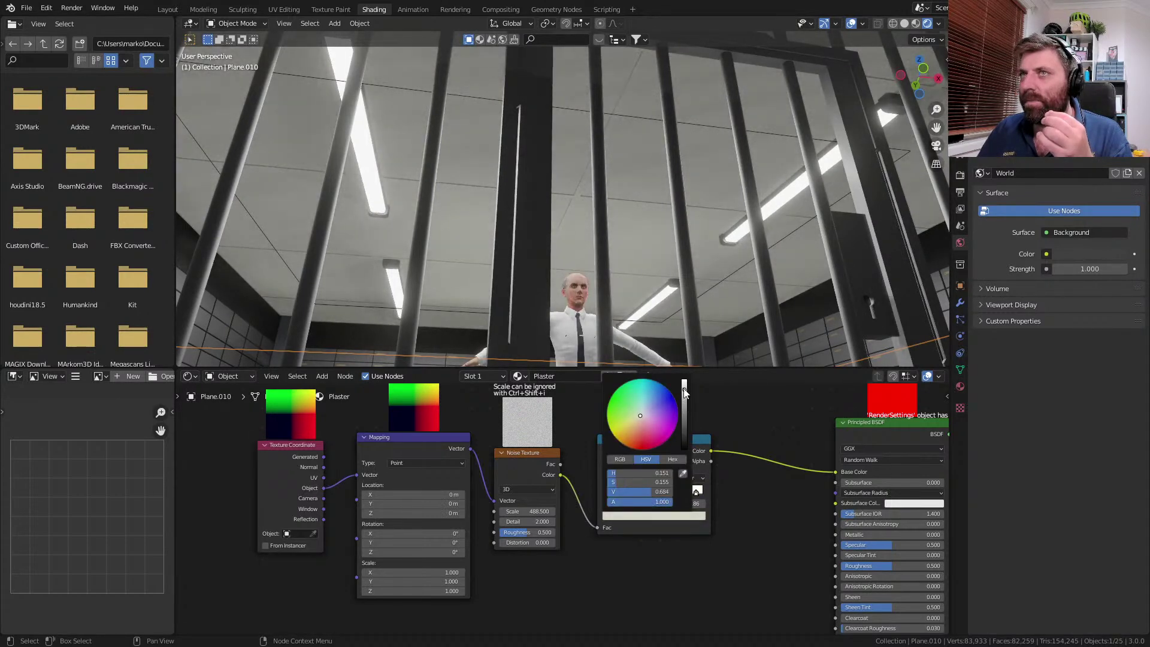
{"action": "scroll", "coordinate": [514, 197], "scroll_direction": "up", "scroll_amount": 6}
{"action": "middle_click_drag", "start_coordinate": [515, 196], "coordinate": [478, 196]}
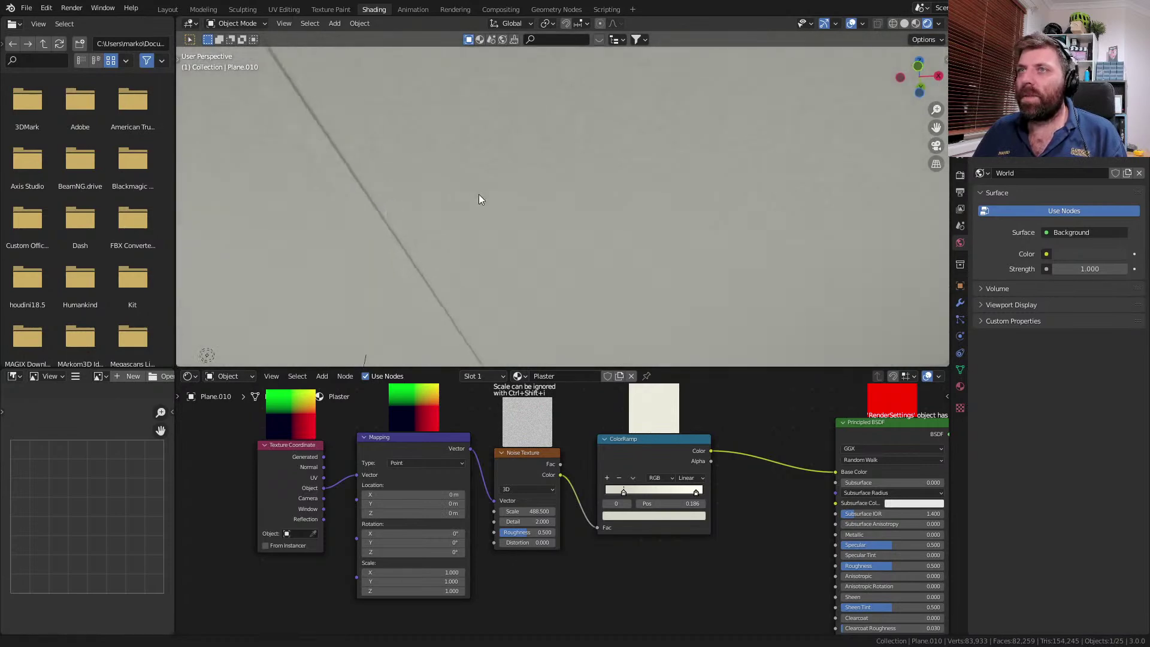
- Move the Material Output node farther away from the Principled BSDF to make room in the node tree
{"action": "scroll", "coordinate": [488, 241], "scroll_direction": "down", "scroll_amount": 7}
{"action": "mouse_move", "coordinate": [488, 241]}
{"action": "middle_mouse_down"}
{"action": "mouse_move", "coordinate": [517, 245]}
{"action": "mouse_move", "coordinate": [491, 246]}
{"action": "middle_mouse_up"}
{"action": "middle_click_drag", "start_coordinate": [608, 542], "coordinate": [466, 497]}
{"action": "scroll", "coordinate": [466, 497], "scroll_direction": "down", "scroll_amount": 3}
{"action": "middle_click_drag", "start_coordinate": [573, 530], "coordinate": [531, 503]}
{"action": "middle_click_drag", "start_coordinate": [744, 451], "coordinate": [752, 482]}
{"action": "left_click_drag", "start_coordinate": [752, 410], "coordinate": [826, 411]}
- Add a Bump node between the ColorRamp and the Principled BSDF
{"action": "key", "text": "shift+a"}
{"action": "key", "text": "shift+a"}
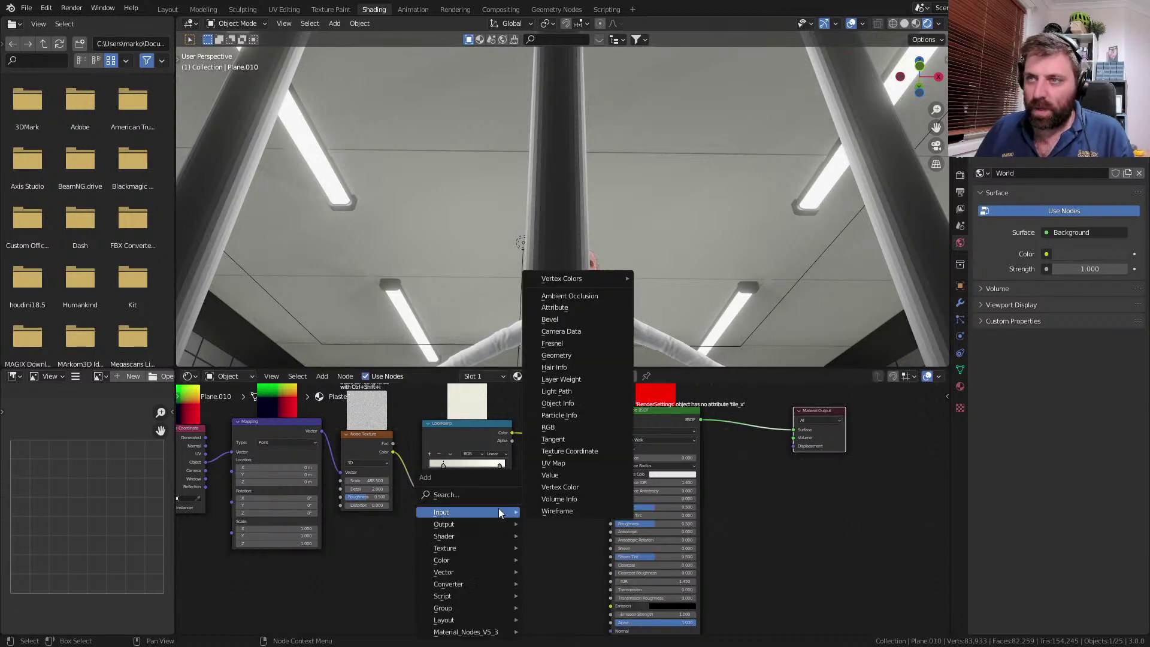
{"action": "left_click", "coordinate": [495, 495]}
{"action": "type", "text": "bum"}
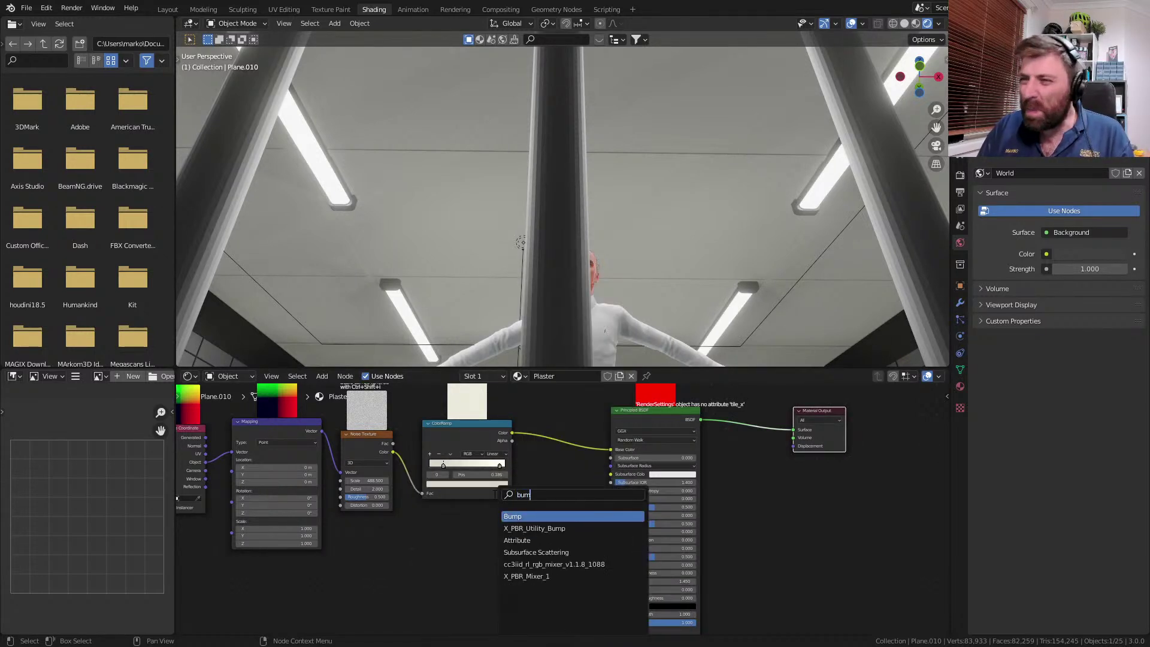
{"action": "key", "text": "Return"}
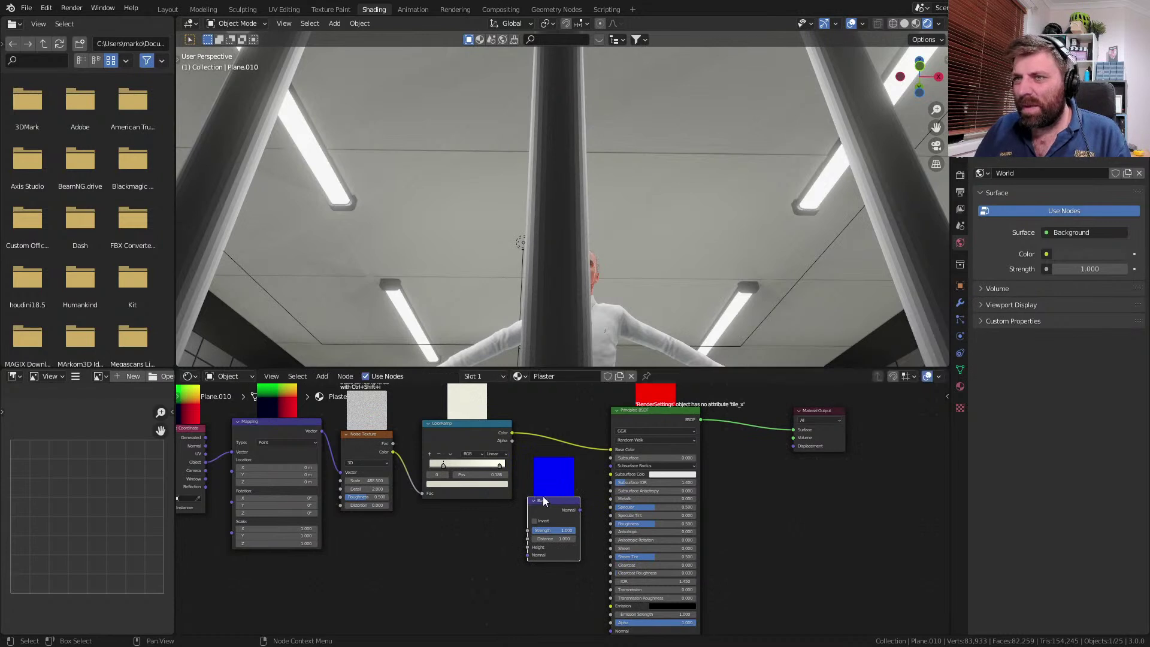
{"action": "left_click", "coordinate": [556, 498]}
{"action": "scroll", "coordinate": [563, 518], "scroll_direction": "up", "scroll_amount": 1}
{"action": "middle_click_drag", "start_coordinate": [514, 522], "coordinate": [514, 536]}
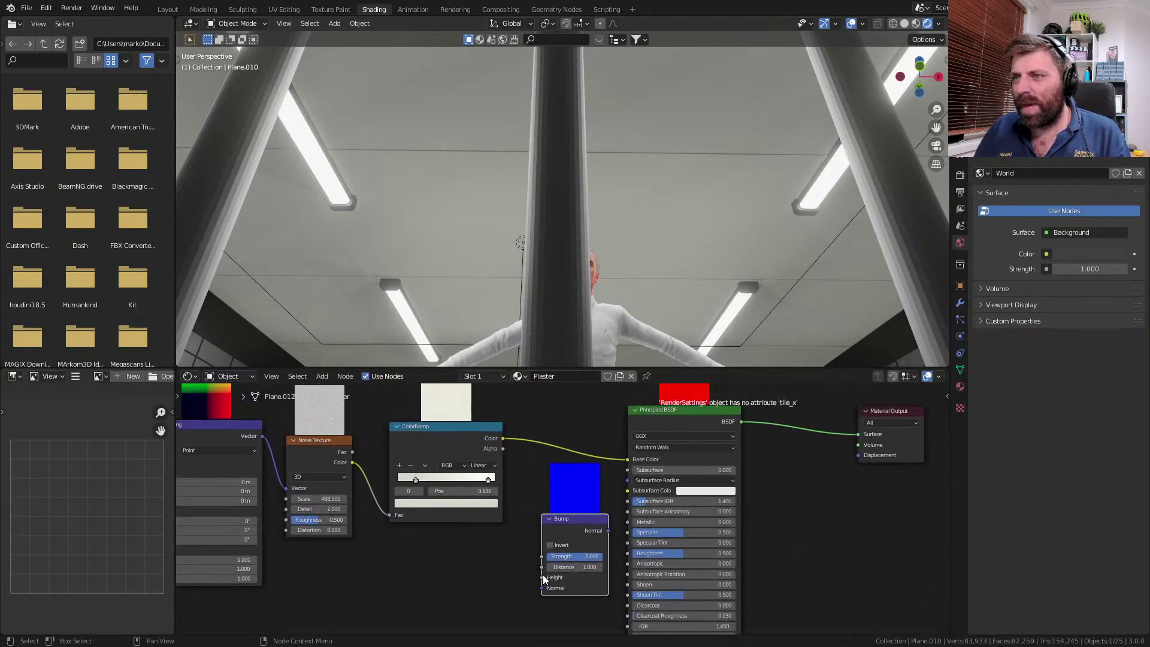
- Link the ColorRamp color to the Bump node's Height and the Bump normal to the Material Output's Displacement
{"action": "left_click_drag", "start_coordinate": [542, 577], "coordinate": [504, 439]}
{"action": "left_click_drag", "start_coordinate": [607, 531], "coordinate": [859, 452]}
{"action": "scroll", "coordinate": [654, 255], "scroll_direction": "up", "scroll_amount": 5}
{"action": "middle_click_drag", "start_coordinate": [569, 257], "coordinate": [537, 248]}
{"action": "scroll", "coordinate": [619, 296], "scroll_direction": "up", "scroll_amount": 3}
{"action": "scroll", "coordinate": [601, 273], "scroll_direction": "down", "scroll_amount": 3}
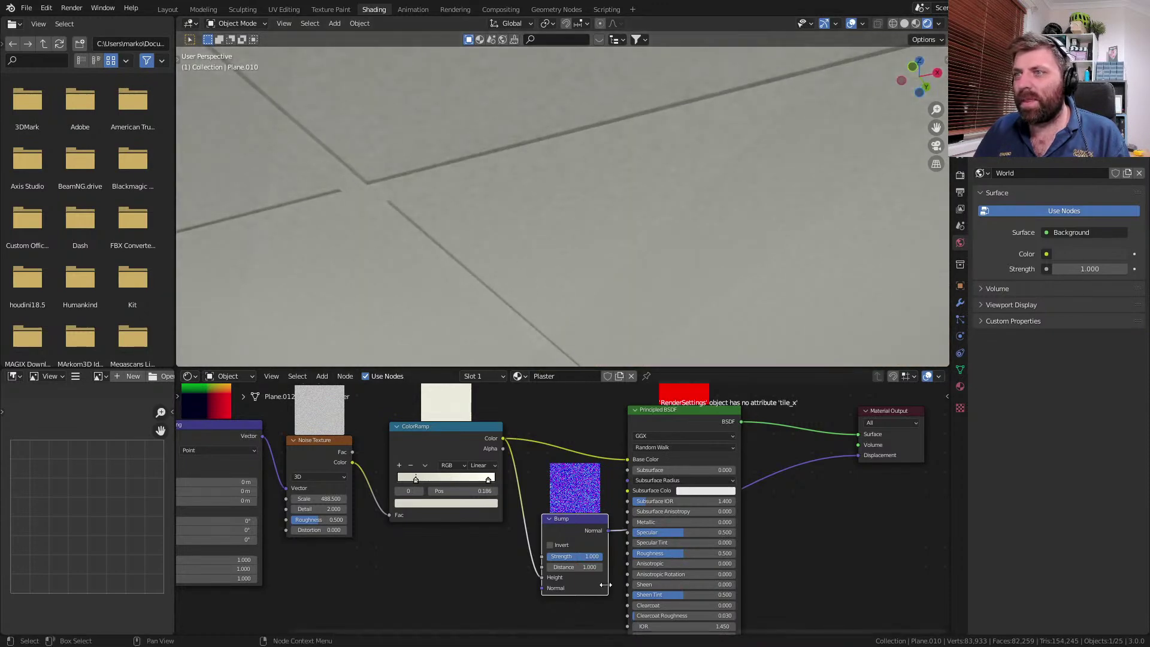
- Try lowering the bump strength, then driving both the Bump node's Strength and Height from the ColorRamp color
{"action": "mouse_move", "coordinate": [590, 557]}
{"action": "left_mouse_down"}
{"action": "mouse_move", "coordinate": [551, 557]}
{"action": "mouse_move", "coordinate": [601, 556]}
{"action": "left_mouse_up"}
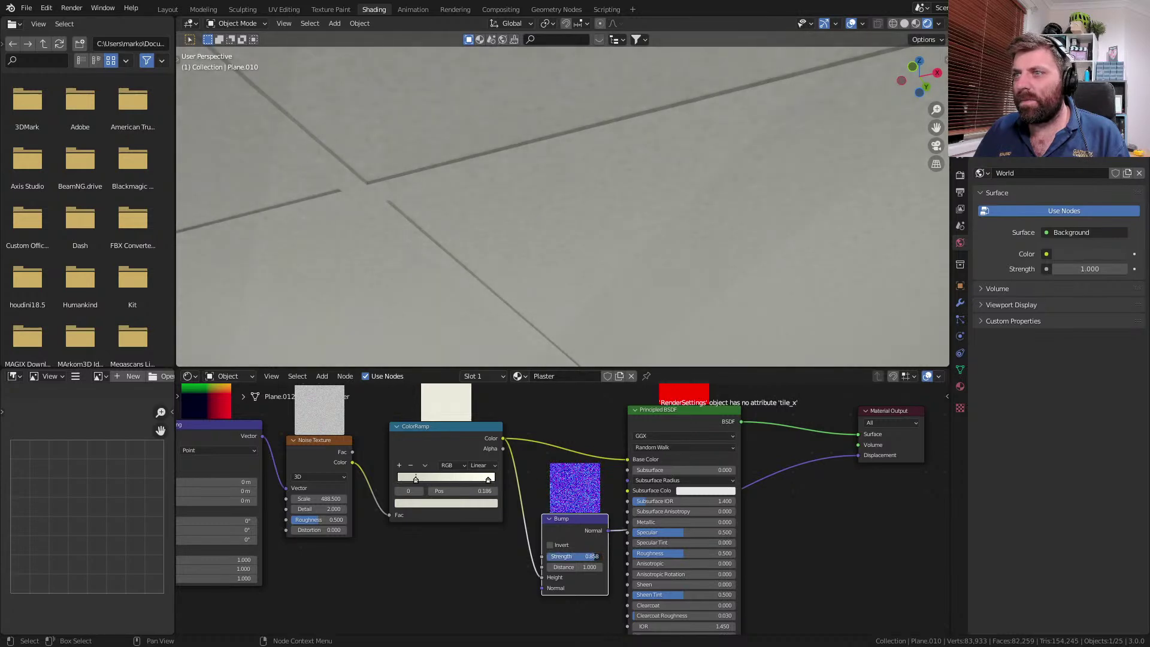
{"action": "left_click_drag", "start_coordinate": [541, 577], "coordinate": [541, 556]}
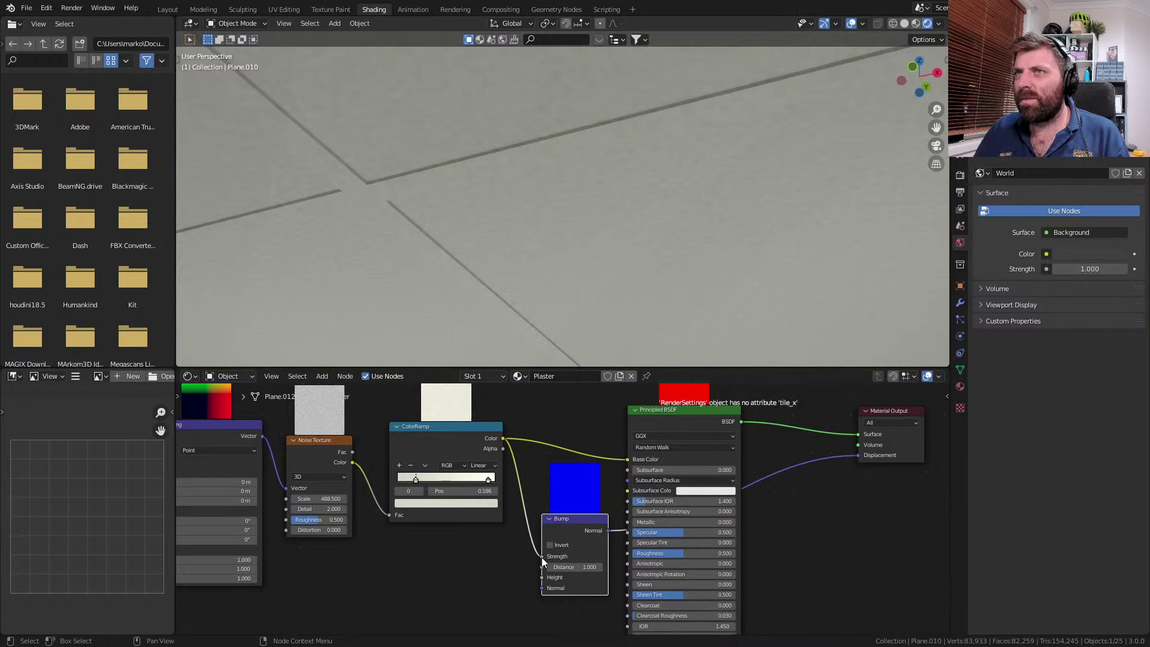
{"action": "left_click_drag", "start_coordinate": [505, 447], "coordinate": [550, 586]}
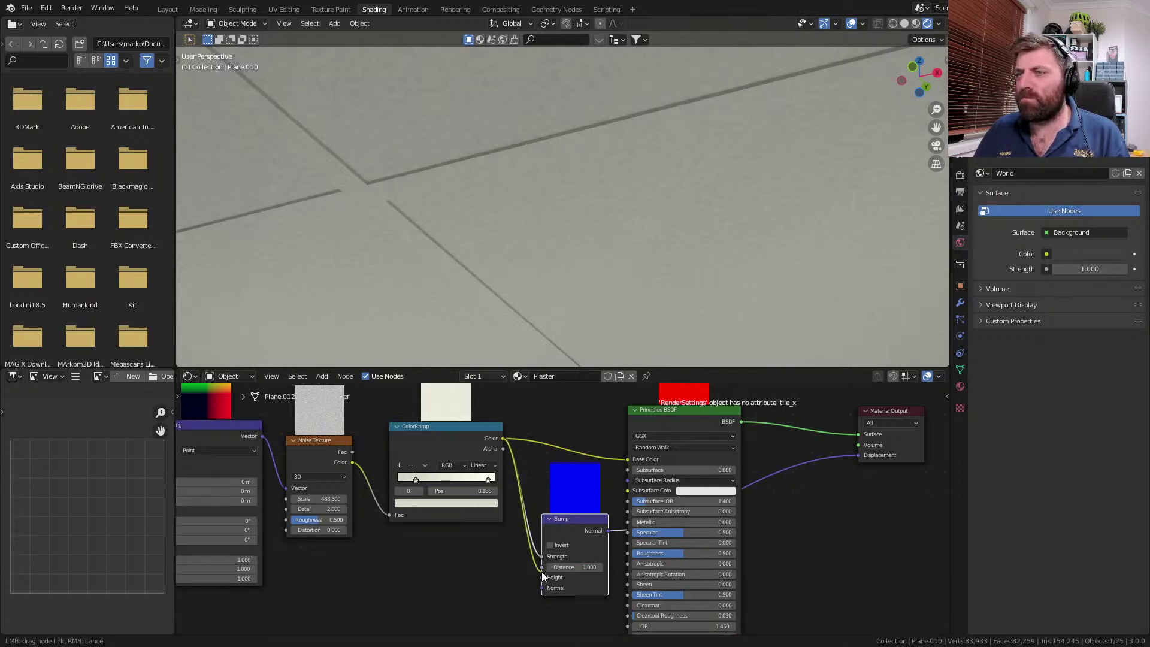
{"action": "left_click_drag", "start_coordinate": [541, 581], "coordinate": [542, 578]}
{"action": "scroll", "coordinate": [479, 516], "scroll_direction": "down", "scroll_amount": 3}
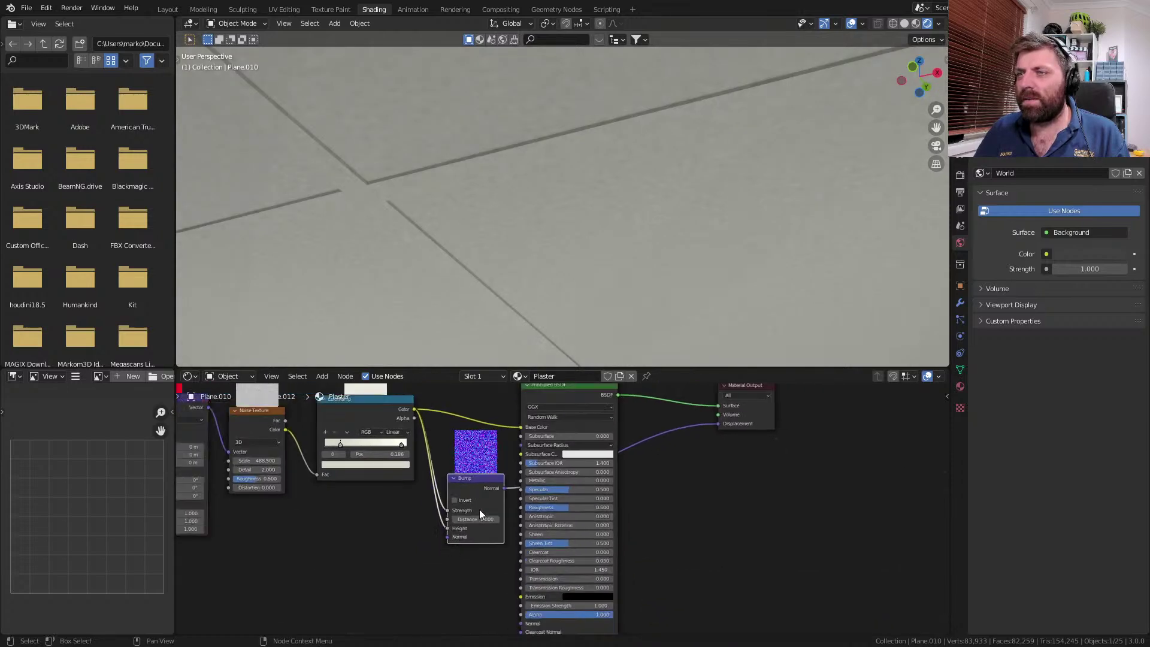
- Link the Bump node's output to the Principled BSDF's Normal input and raise the Noise Texture detail to 15
{"action": "left_click_drag", "start_coordinate": [523, 599], "coordinate": [506, 485]}
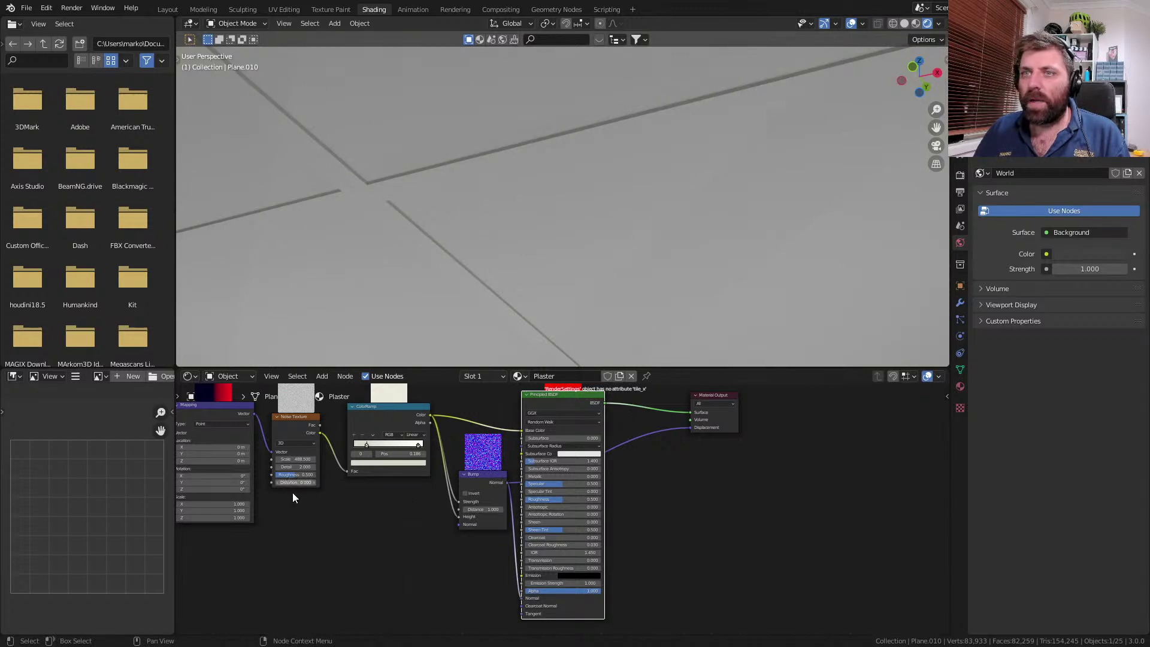
{"action": "left_click_drag", "start_coordinate": [294, 467], "coordinate": [308, 467]}
{"action": "middle_click_drag", "start_coordinate": [357, 355], "coordinate": [509, 264]}
{"action": "scroll", "coordinate": [479, 502], "scroll_direction": "up", "scroll_amount": 2}
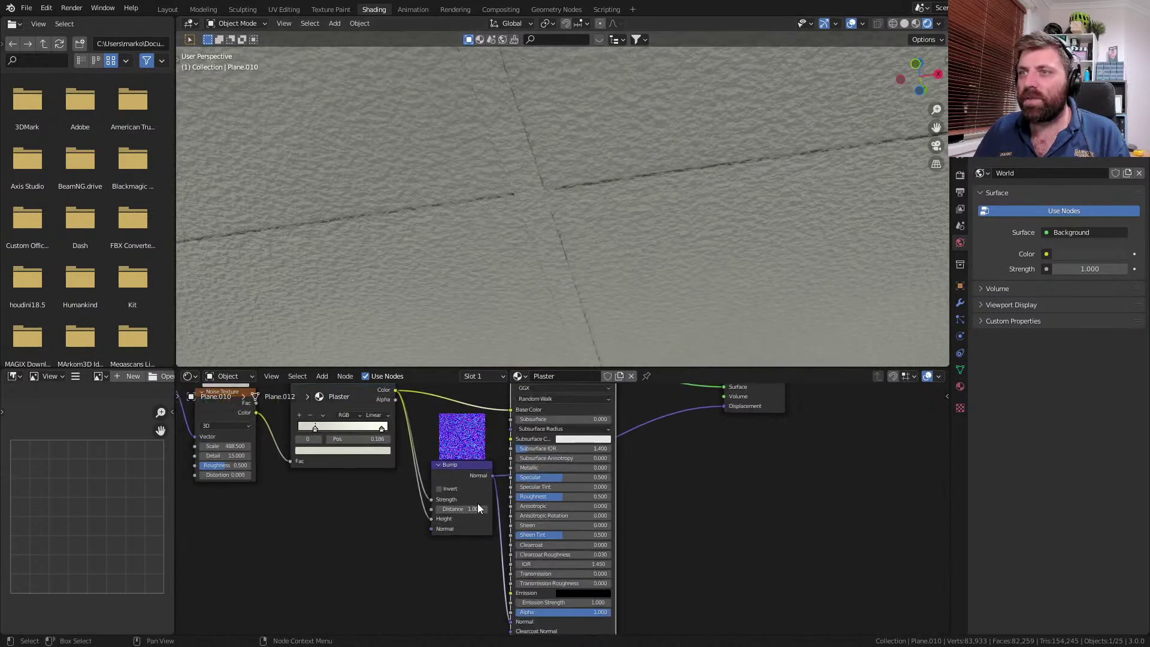
- Disconnect the ColorRamp from the Bump node's Strength and set the strength to 0.1
{"action": "scroll", "coordinate": [478, 508], "scroll_direction": "up", "scroll_amount": 1}
{"action": "left_click_drag", "start_coordinate": [397, 498], "coordinate": [441, 501]}
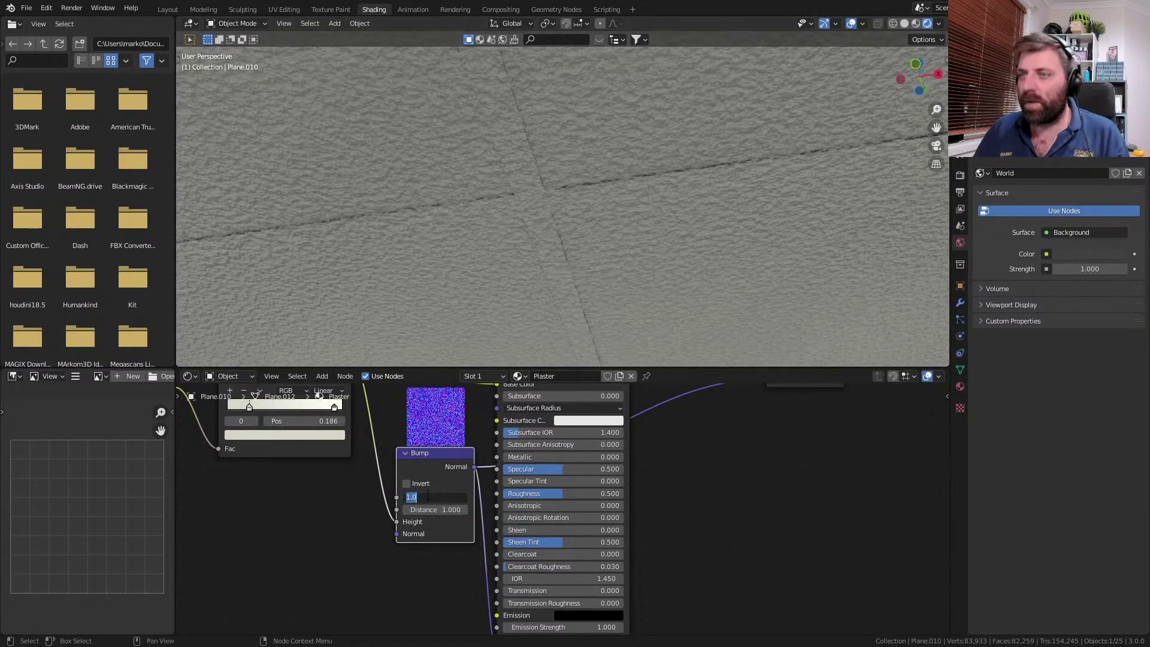
{"action": "type", "text": "0.1"}
{"action": "key", "text": "Return"}
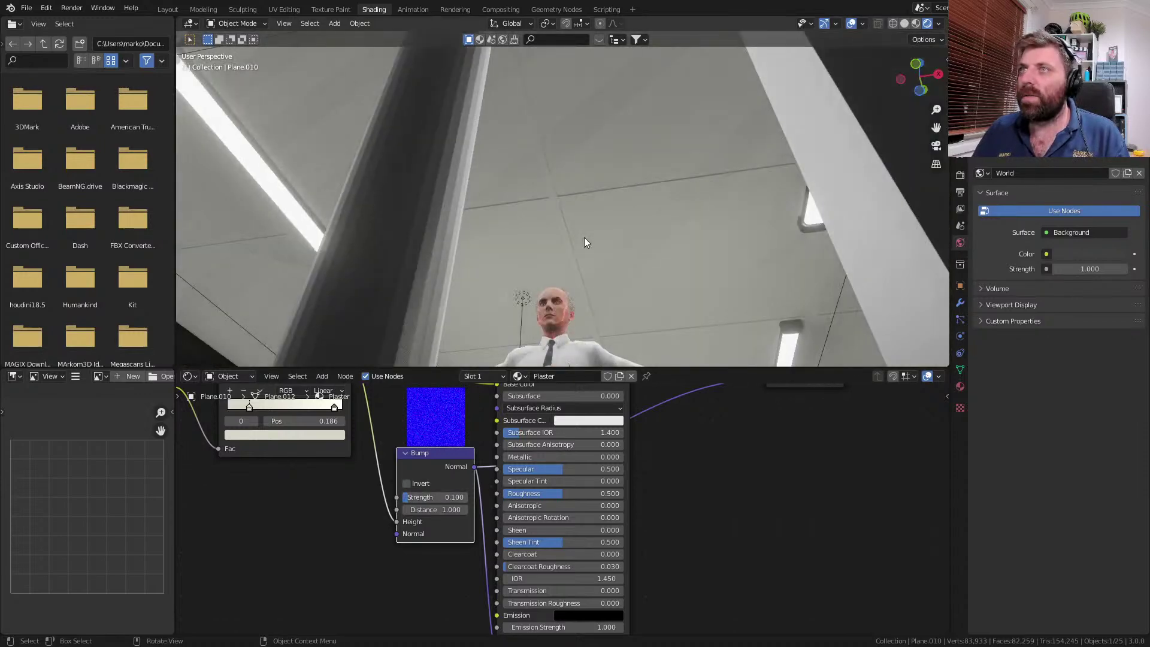
- Set the Bump node's strength to 0.2 on the Plaster material
{"action": "key", "text": "Return"}
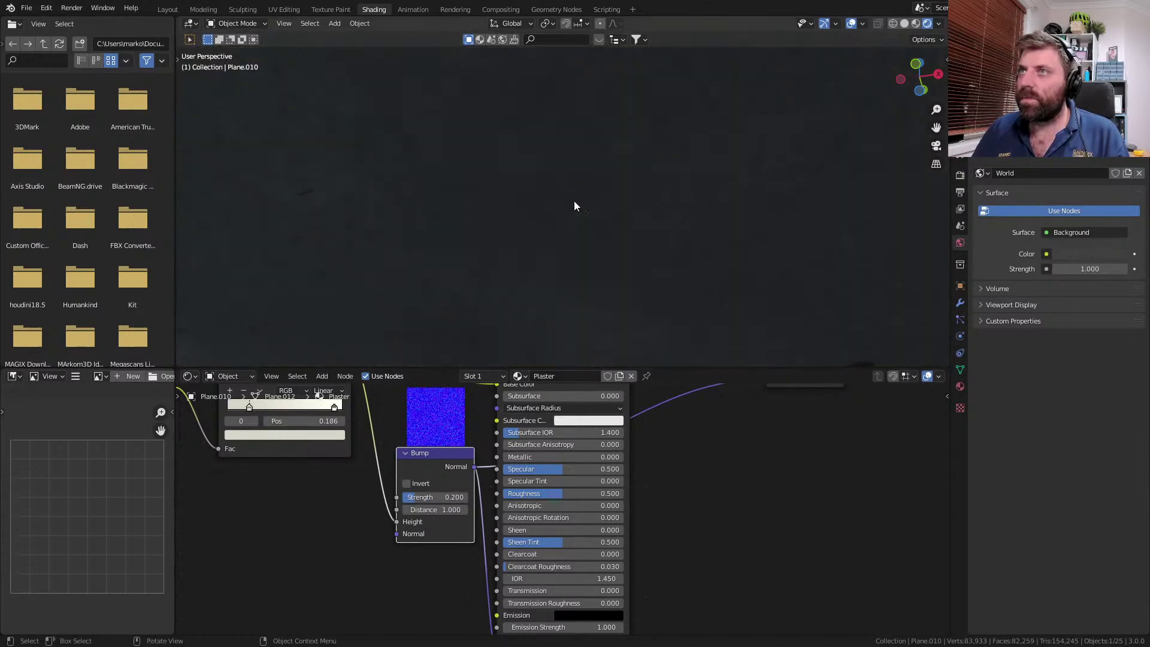
{"action": "middle_click_drag", "start_coordinate": [574, 200], "coordinate": [641, 228]}
- Add a second material slot to the ceiling object and name its new material WhitePlastic
{"action": "left_click", "coordinate": [960, 388]}
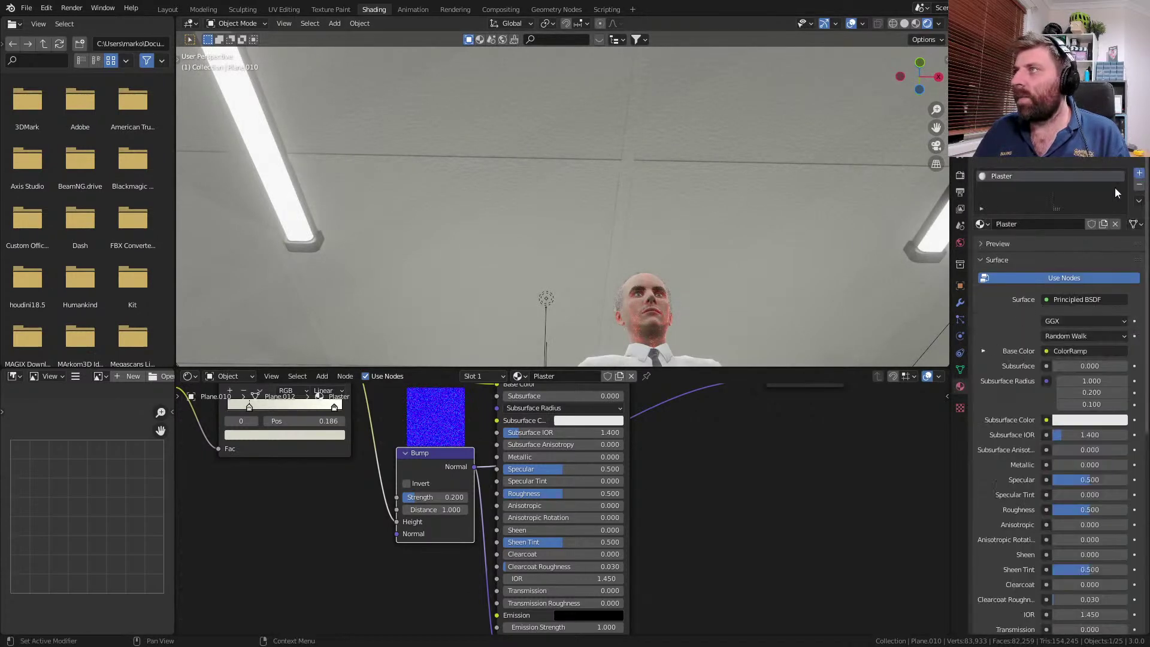
{"action": "left_click", "coordinate": [1138, 174]}
{"action": "double_click", "coordinate": [1033, 248]}
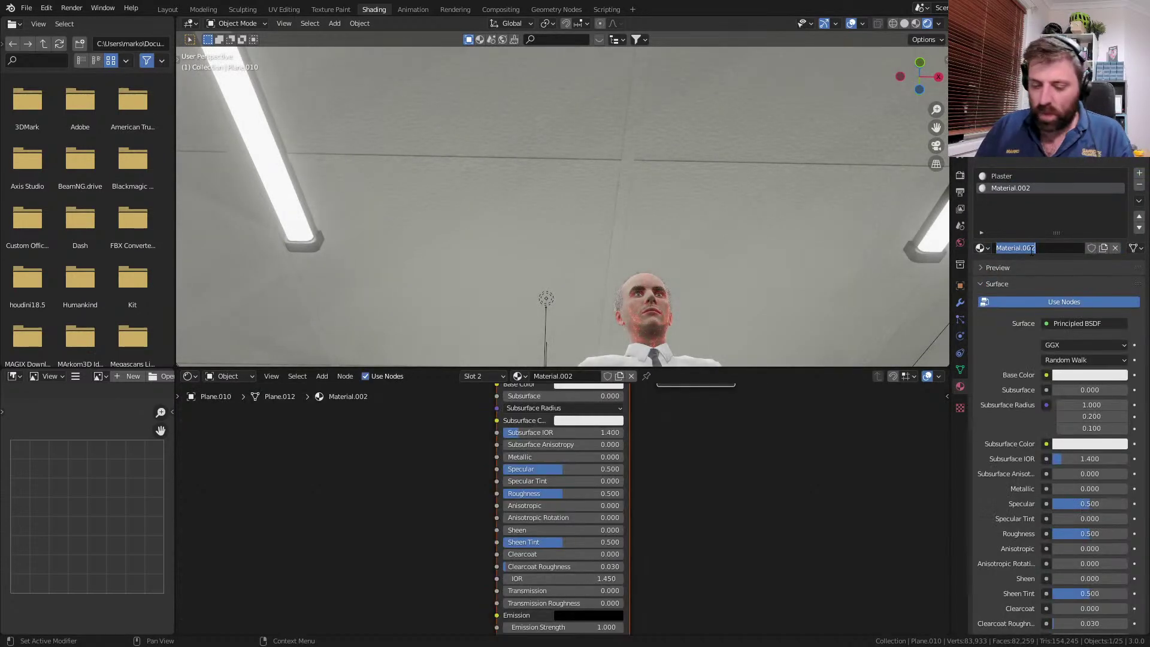
{"action": "type", "text": "WhitePlastic"}
{"action": "key", "text": "Return"}
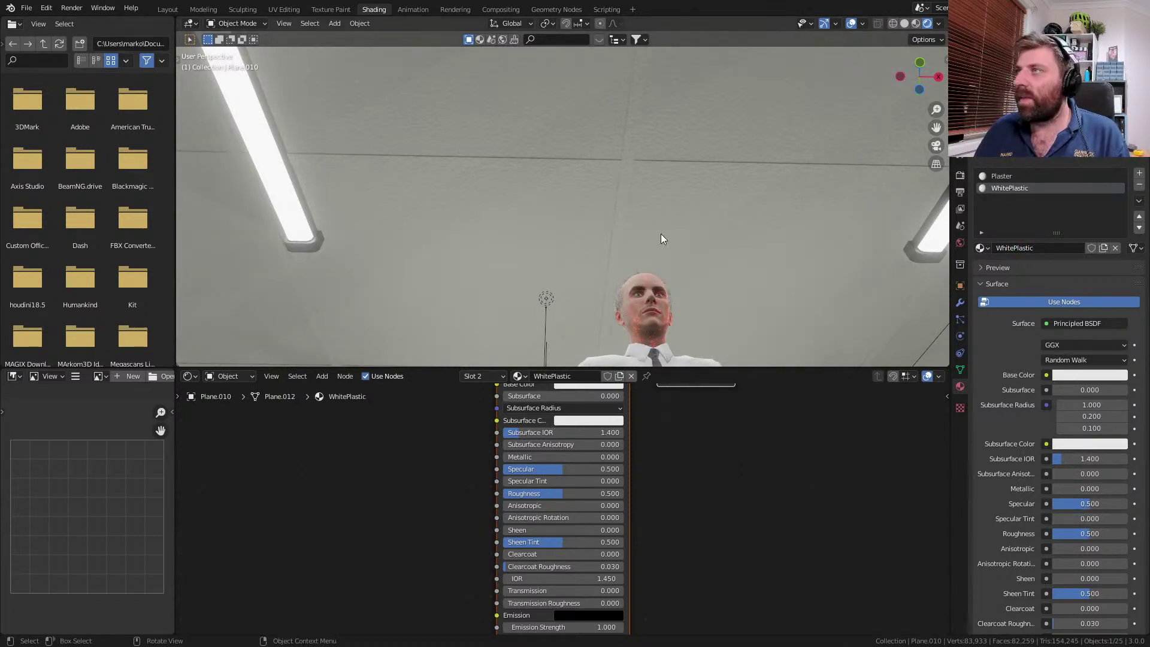
- In wireframe Edit Mode, select one ceiling panel face and extend the selection to all faces of similar area
{"action": "scroll", "coordinate": [626, 218], "scroll_direction": "down", "scroll_amount": 4}
{"action": "key", "text": "Tab"}
{"action": "key", "text": "z"}
{"action": "left_click", "coordinate": [510, 197]}
{"action": "key", "text": "alt+a"}
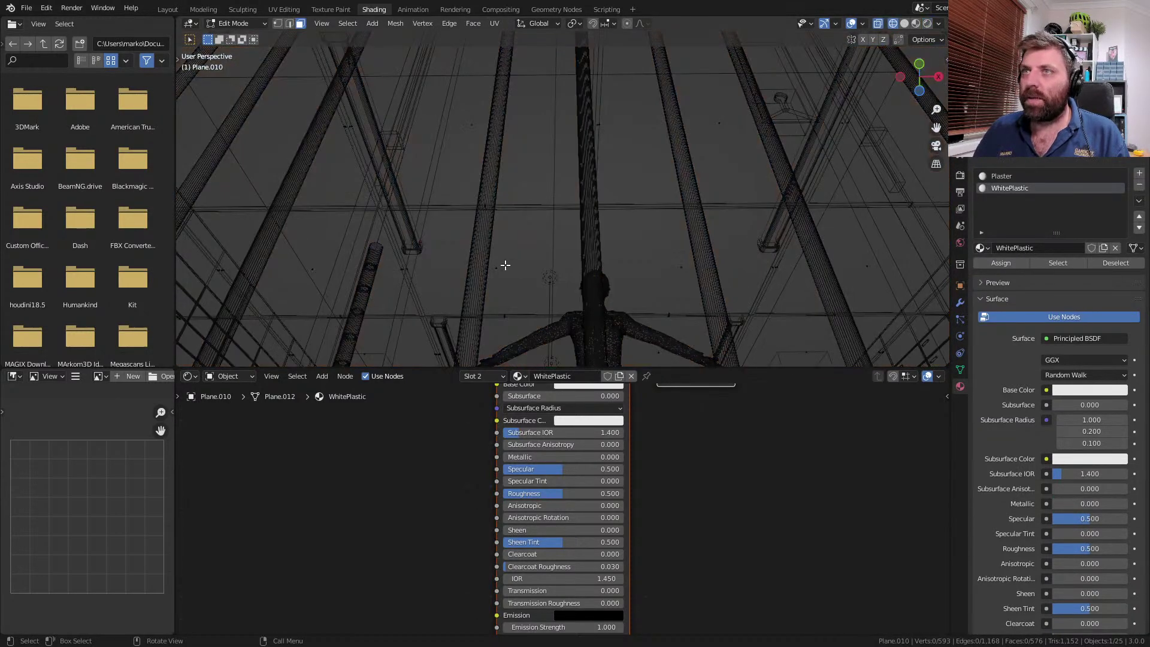
{"action": "left_click", "coordinate": [505, 265]}
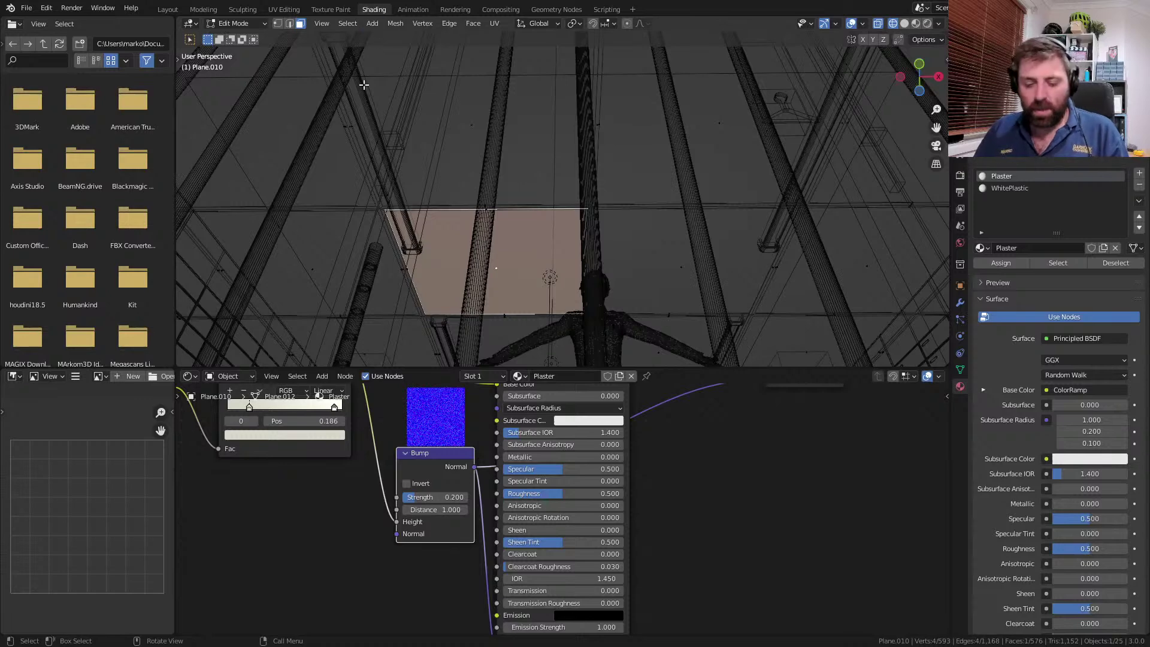
{"action": "key", "text": "ctrl+g"}
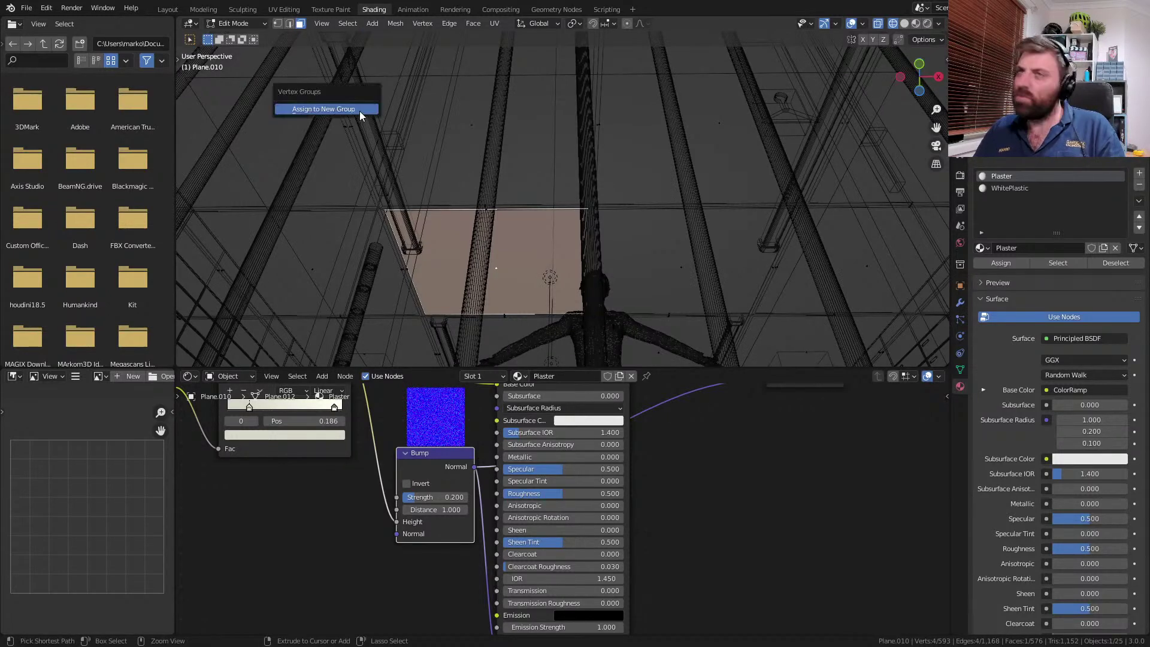
{"action": "left_click", "coordinate": [359, 112]}
{"action": "left_click", "coordinate": [348, 22]}
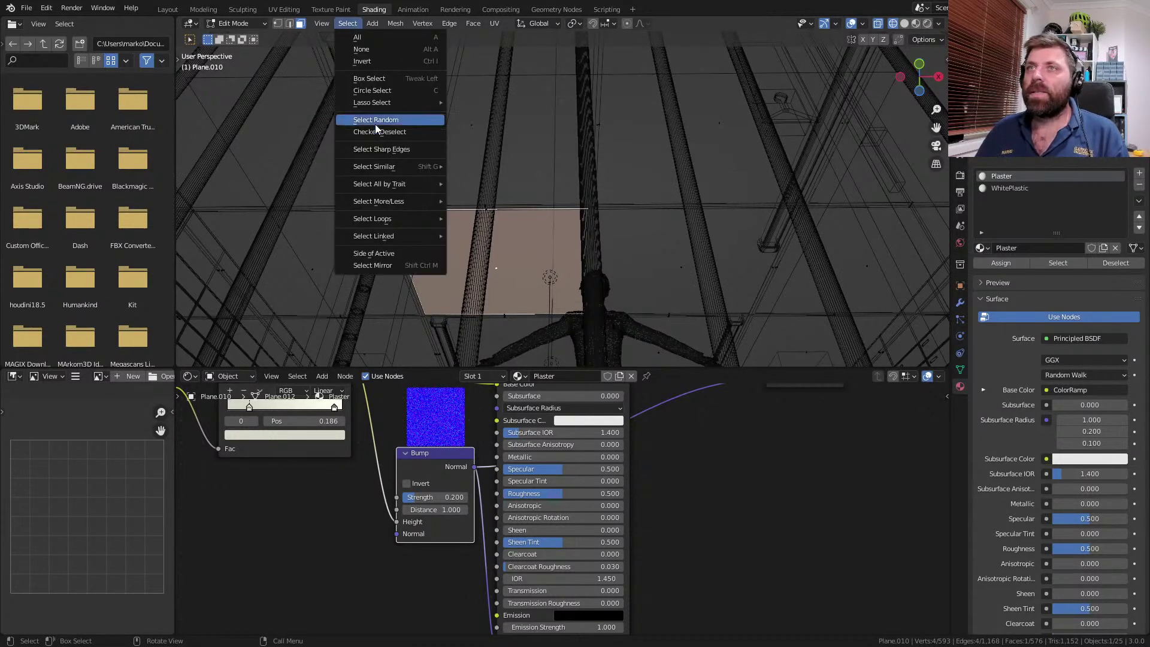
{"action": "mouse_move", "coordinate": [395, 165]}
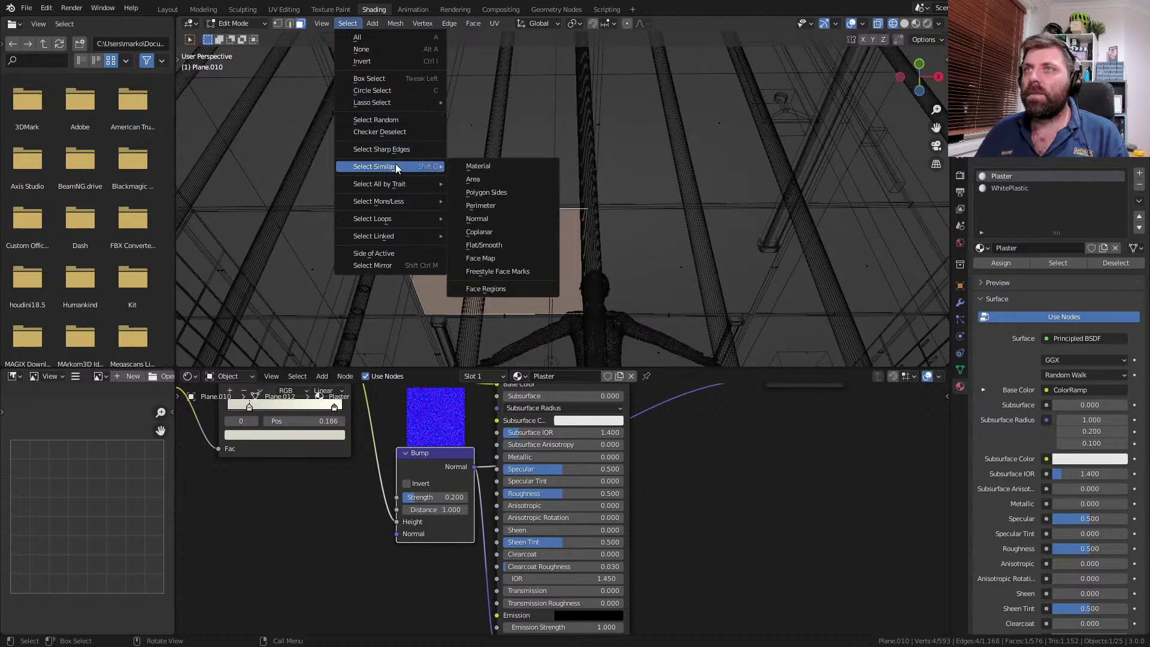
{"action": "left_click", "coordinate": [516, 180]}
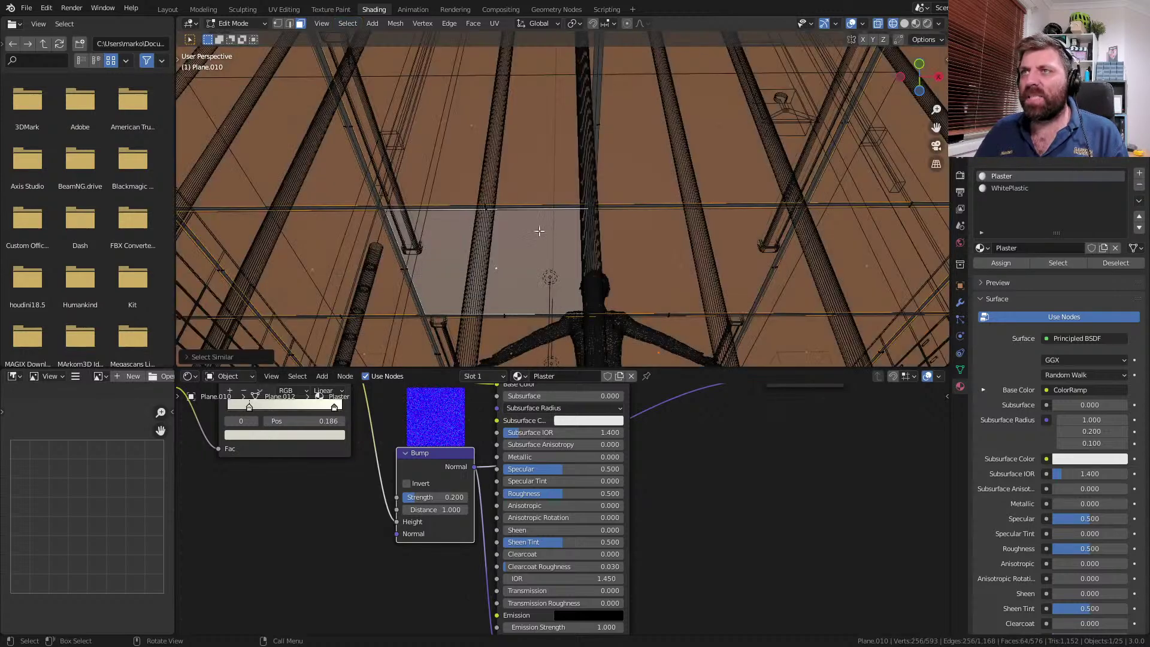
- Invert the selection to the strips between the ceiling panels, assign WhitePlastic to them, and return to rendered Object Mode
{"action": "scroll", "coordinate": [532, 221], "scroll_direction": "down", "scroll_amount": 4}
{"action": "left_click", "coordinate": [1044, 188]}
{"action": "left_click", "coordinate": [1002, 263]}
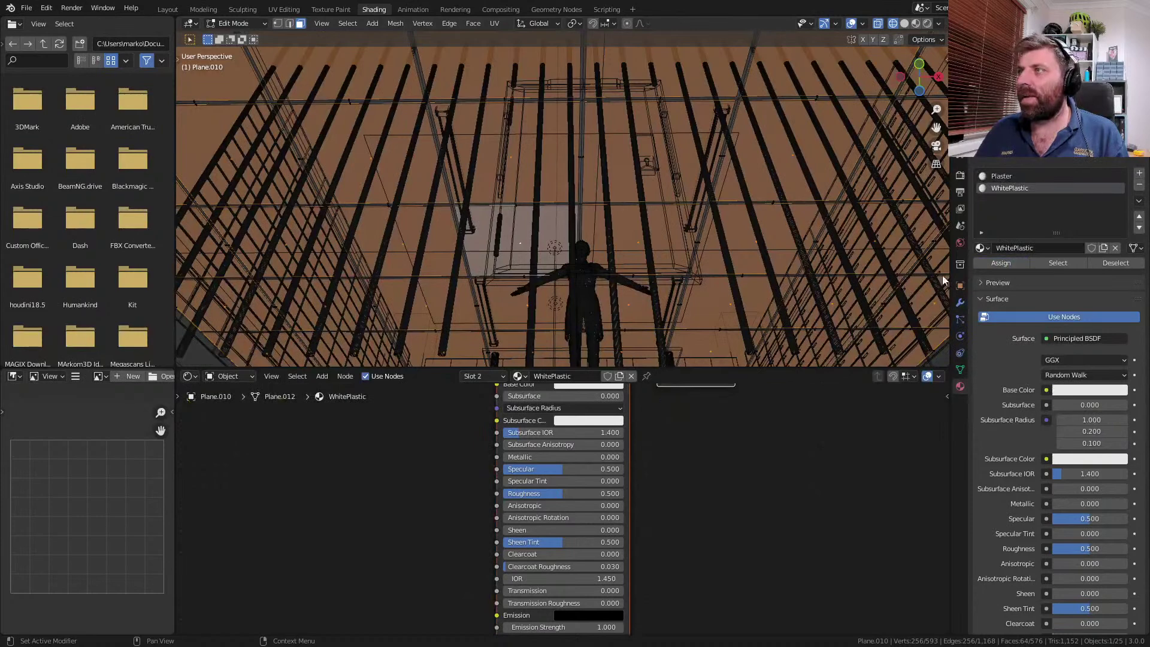
{"action": "key", "text": "a"}
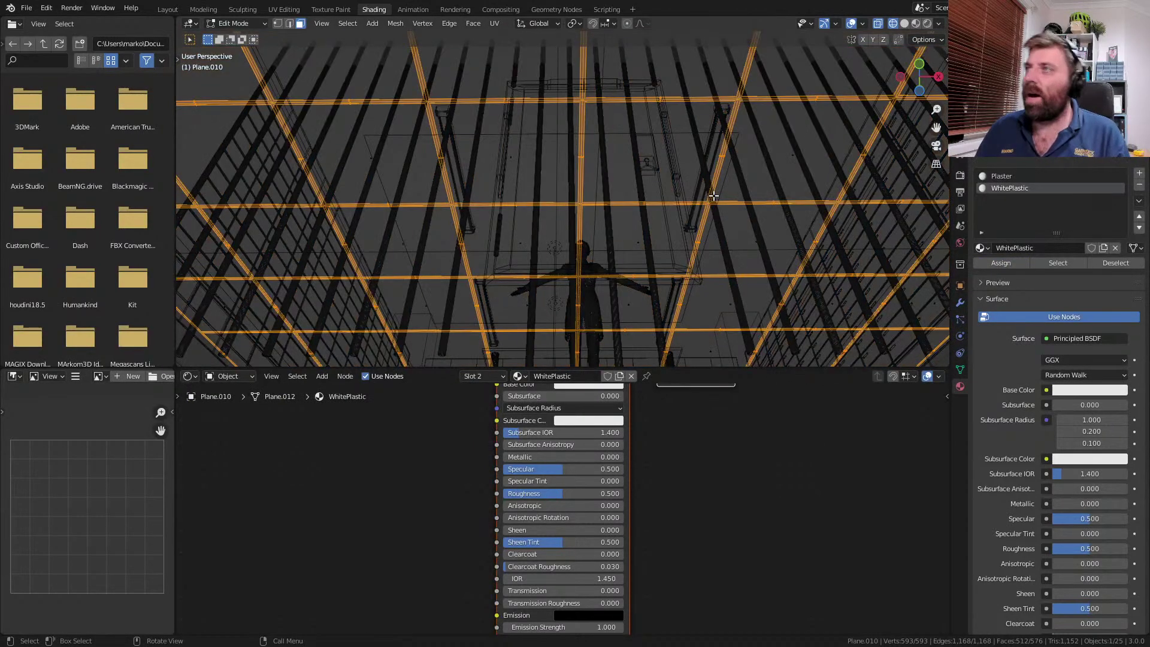
{"action": "left_click", "coordinate": [1001, 264]}
{"action": "key", "text": "Tab"}
{"action": "left_click", "coordinate": [928, 23]}
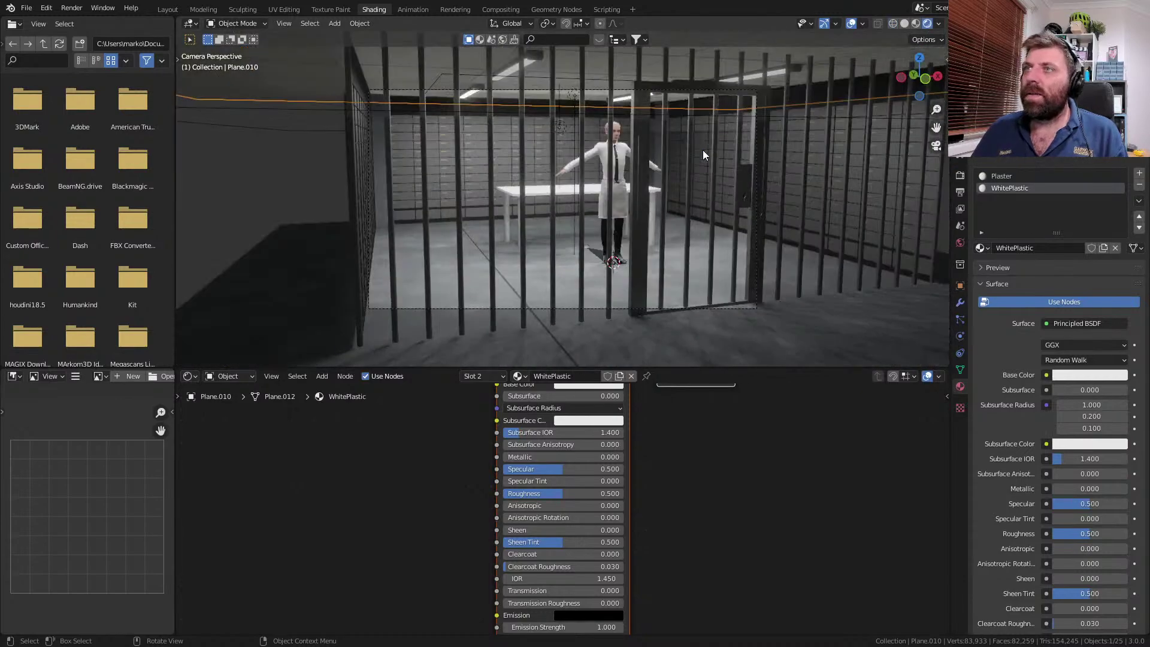
- Examine the ceiling panels, dividing strips and light fixtures up close and through the bars in rendered shading
{"action": "mouse_move", "coordinate": [703, 155]}
{"action": "middle_mouse_down"}
{"action": "mouse_move", "coordinate": [470, 149]}
{"action": "mouse_move", "coordinate": [464, 245]}
{"action": "mouse_move", "coordinate": [546, 134]}
{"action": "mouse_move", "coordinate": [558, 269]}
{"action": "mouse_move", "coordinate": [581, 308]}
{"action": "mouse_move", "coordinate": [541, 231]}
{"action": "mouse_move", "coordinate": [470, 243]}
{"action": "middle_mouse_up"}
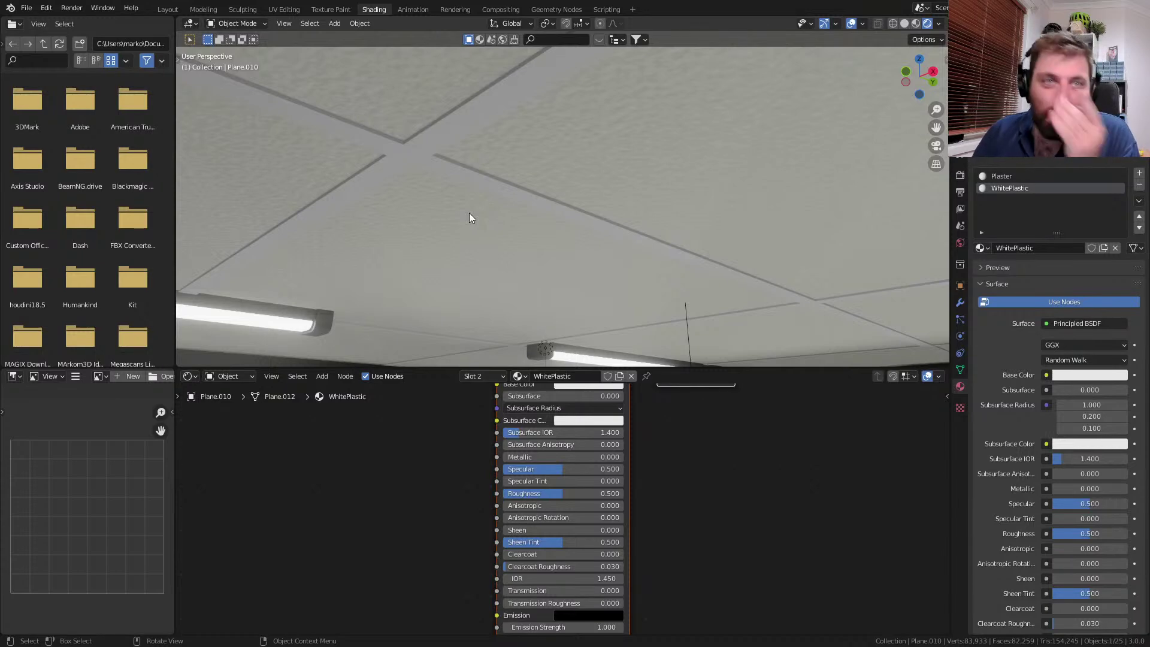
{"action": "scroll", "coordinate": [483, 222], "scroll_direction": "down", "scroll_amount": 5}
{"action": "middle_click_drag", "start_coordinate": [616, 263], "coordinate": [625, 196], "text": "shift"}
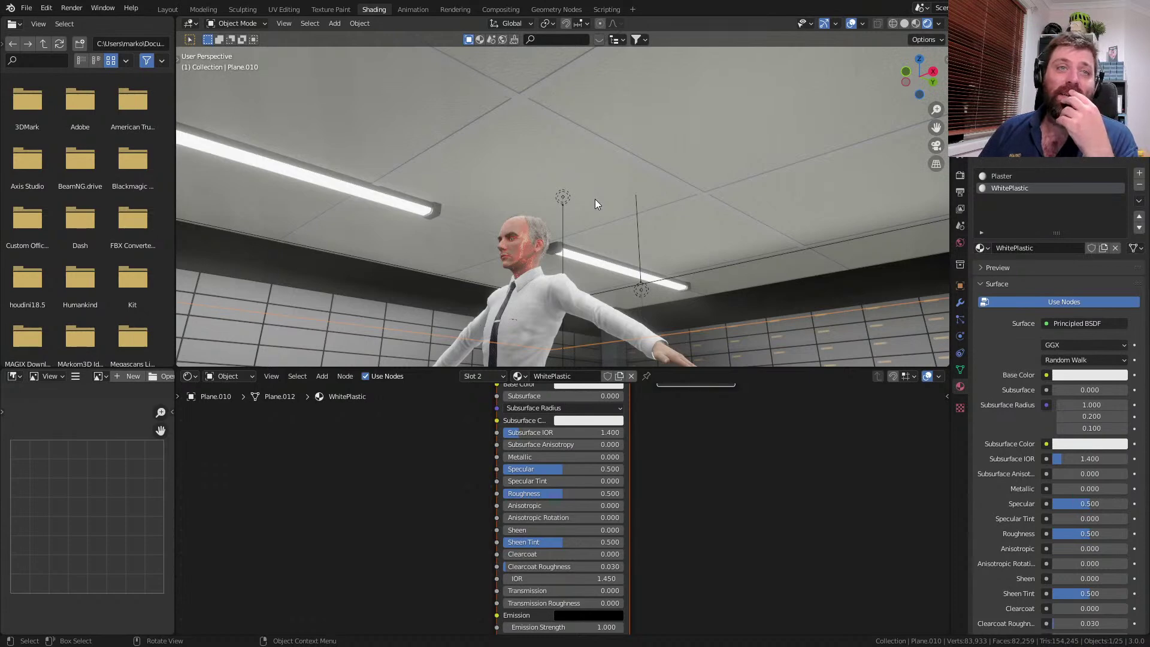
{"action": "middle_click_drag", "start_coordinate": [483, 211], "coordinate": [630, 256]}
{"action": "left_click", "coordinate": [622, 258]}
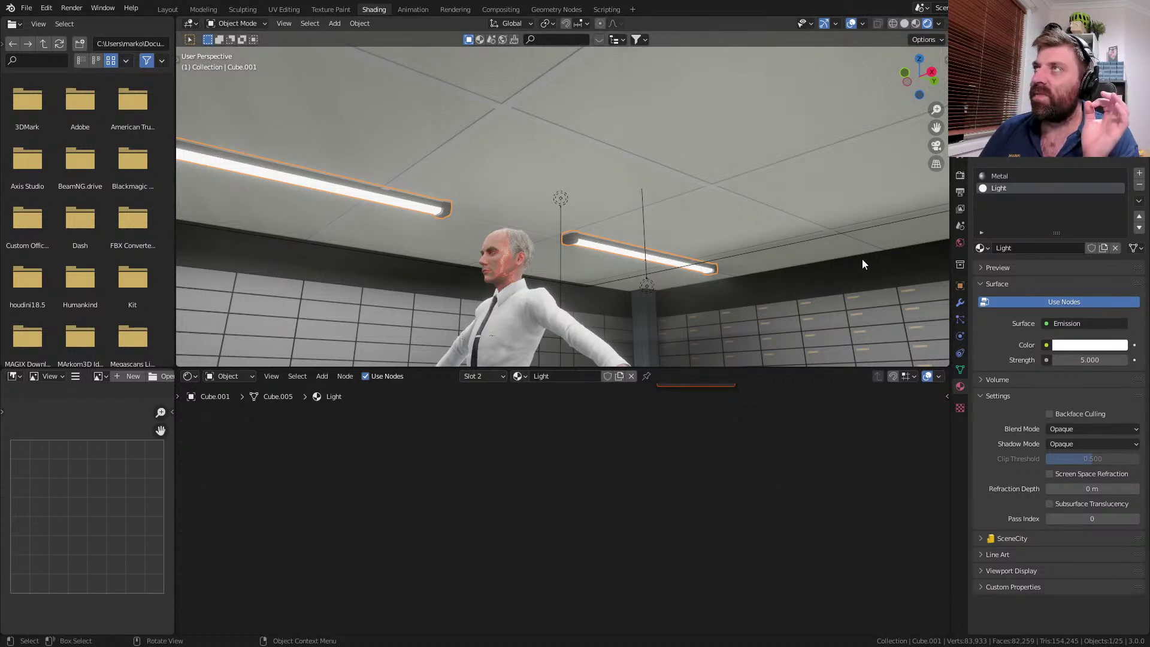
{"action": "middle_click_drag", "start_coordinate": [796, 243], "coordinate": [749, 274]}
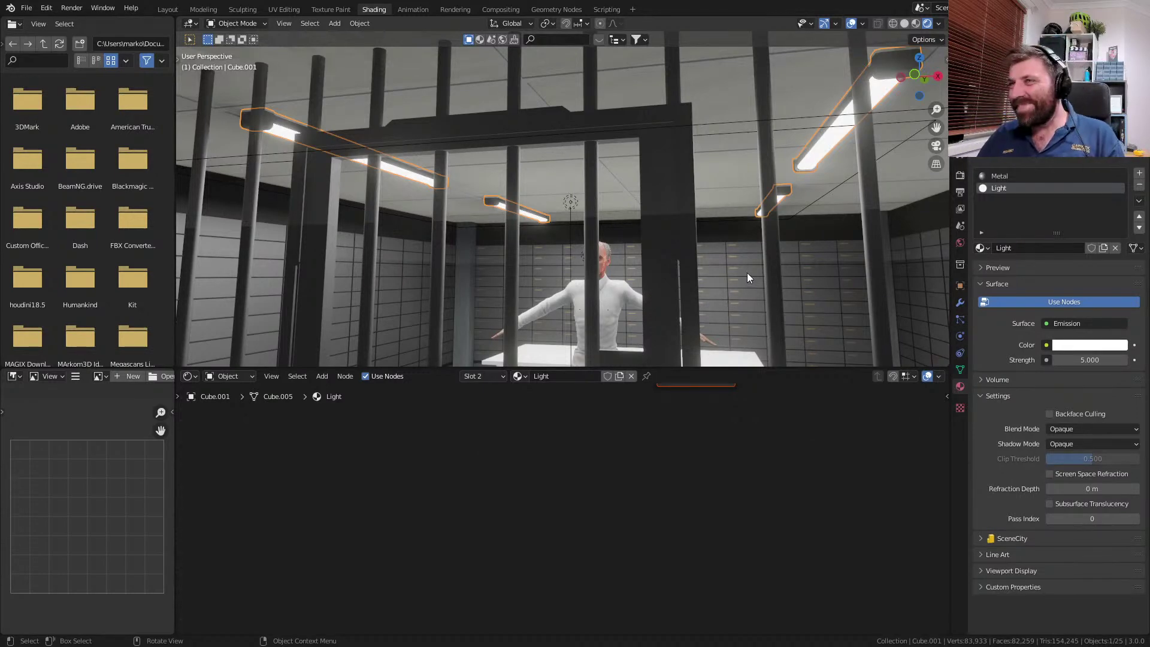
{"action": "mouse_move", "coordinate": [734, 233]}
{"action": "middle_mouse_down"}
{"action": "mouse_move", "coordinate": [771, 221]}
{"action": "mouse_move", "coordinate": [732, 268]}
{"action": "mouse_move", "coordinate": [645, 275]}
{"action": "mouse_move", "coordinate": [603, 346]}
{"action": "mouse_move", "coordinate": [672, 202]}
{"action": "middle_mouse_up"}
- Switch to wireframe shading and add a mesh cylinder at the 3D cursor by the figure's feet
{"action": "key", "text": "z"}
{"action": "left_click", "coordinate": [574, 282]}
{"action": "key", "text": "shift+s"}
{"action": "key", "text": "Escape"}
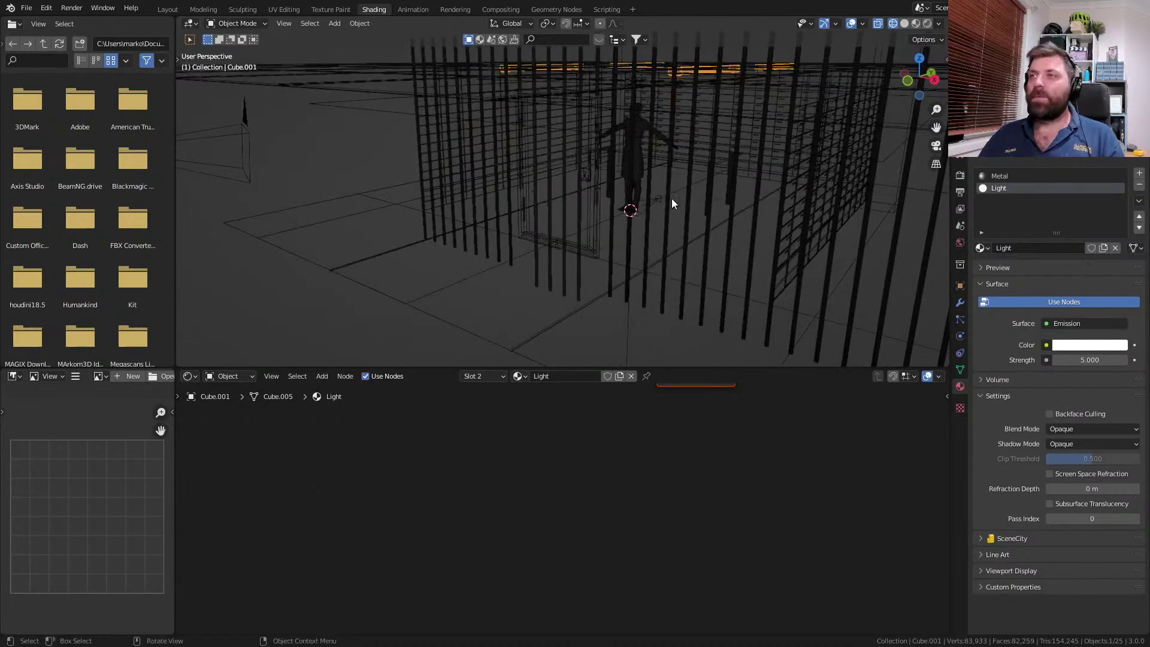
{"action": "key", "text": "shift+a"}
{"action": "mouse_move", "coordinate": [671, 199]}
{"action": "left_click", "coordinate": [729, 259]}
- In Edit Mode, rotate the new cylinder 90 degrees about X and scale it down to a small size
{"action": "key", "text": "Tab"}
{"action": "type", "text": "rx90"}
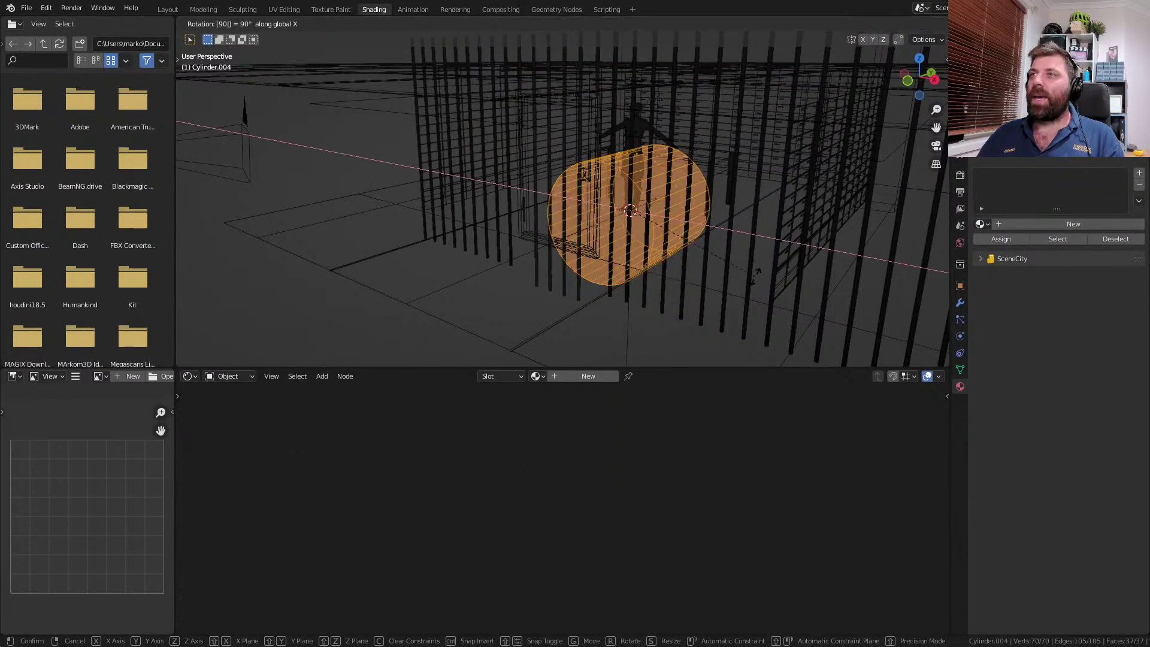
{"action": "key", "text": "Return"}
{"action": "key", "text": "s"}
{"action": "key", "text": "Return"}
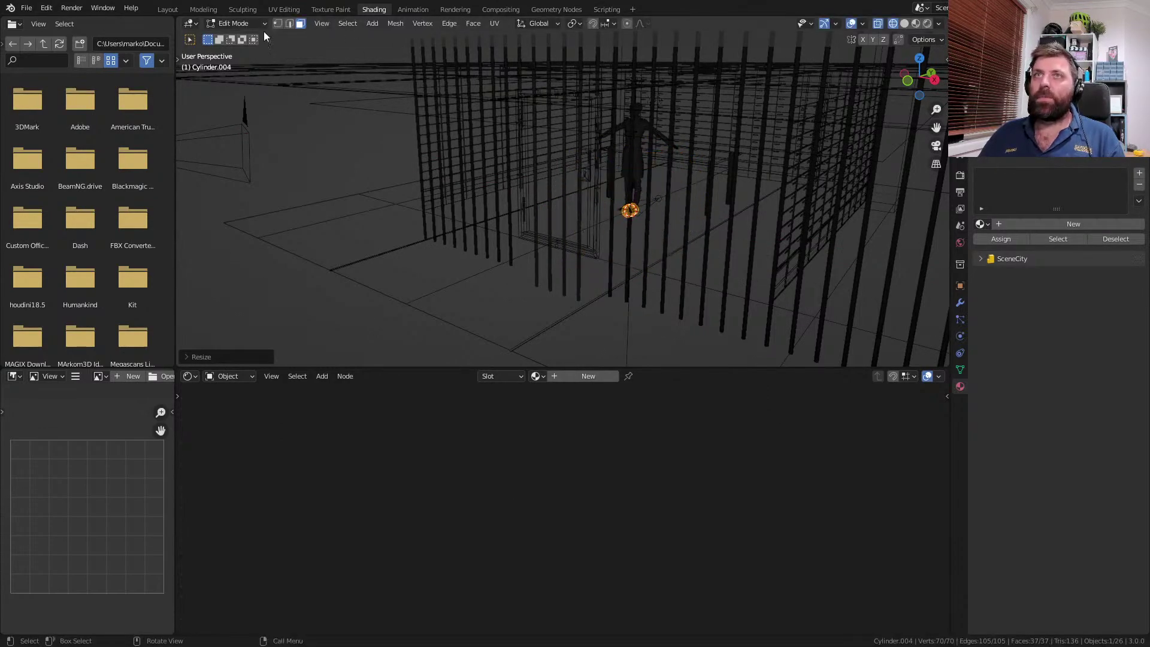
- In the Layout workspace, raise the cylinder along Z above the figure's head and scale it by about 0.469
{"action": "left_click", "coordinate": [163, 8]}
{"action": "mouse_move", "coordinate": [441, 210]}
{"action": "middle_mouse_down"}
{"action": "mouse_move", "coordinate": [449, 314]}
{"action": "mouse_move", "coordinate": [573, 383]}
{"action": "mouse_move", "coordinate": [740, 411]}
{"action": "middle_mouse_up"}
{"action": "key", "text": "g"}
{"action": "key", "text": "z"}
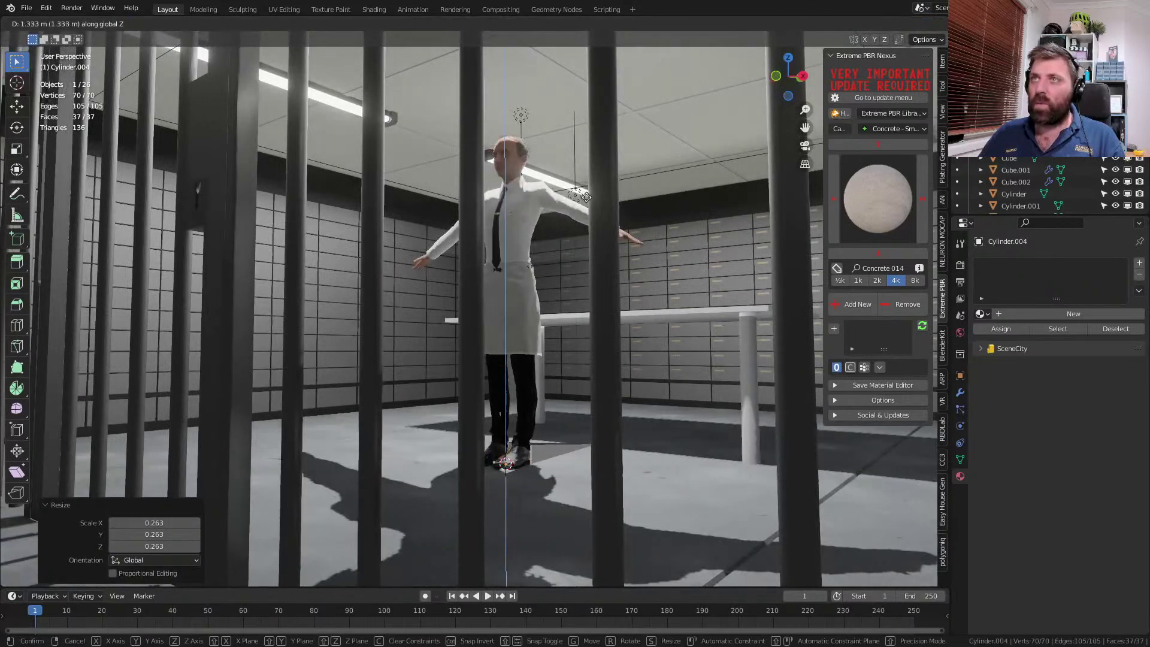
{"action": "left_click", "coordinate": [603, 112]}
{"action": "key", "text": "s"}
{"action": "left_click", "coordinate": [546, 138]}
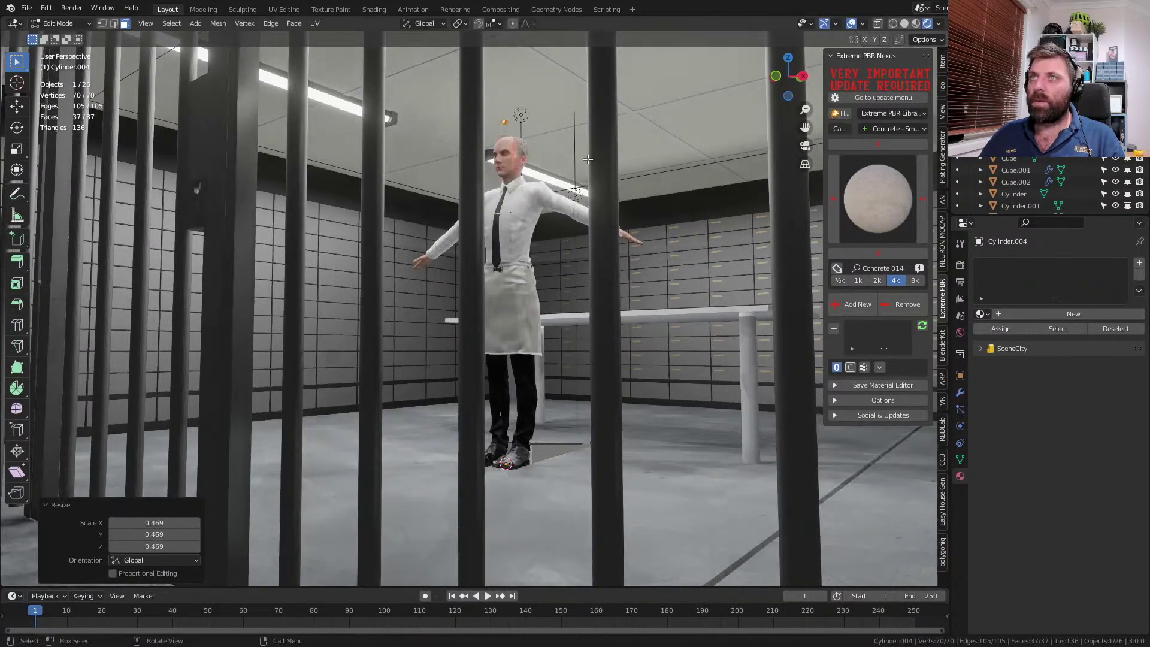
- Select the ring of vertices at one cylinder end in wireframe and move it about 10.65 m along Y to form a long pipe
{"action": "key", "text": "z"}
{"action": "left_click", "coordinate": [483, 127]}
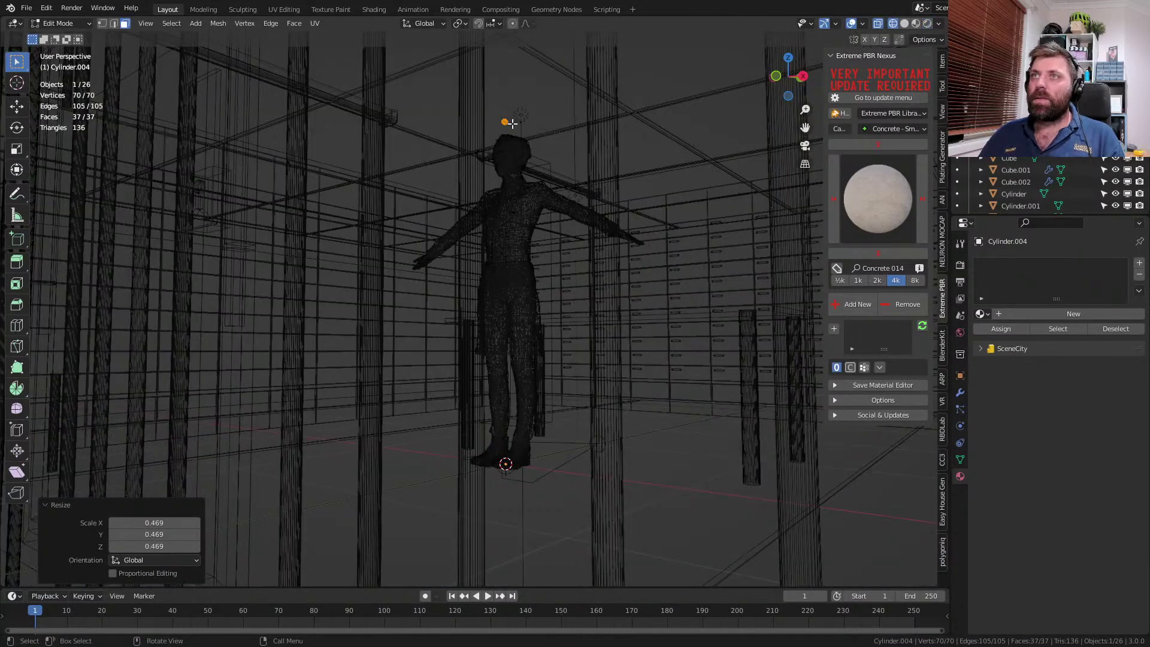
{"action": "left_click", "coordinate": [512, 124]}
{"action": "left_click_drag", "start_coordinate": [525, 130], "coordinate": [462, 167], "text": "alt"}
{"action": "scroll", "coordinate": [378, 221], "scroll_direction": "up", "scroll_amount": 4}
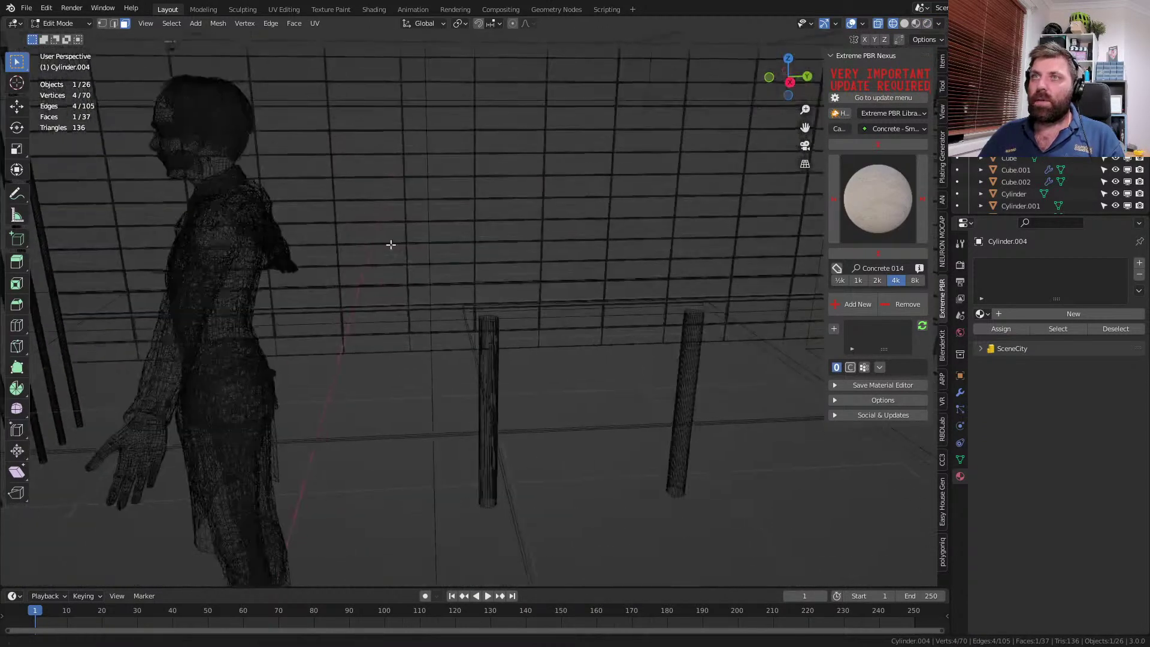
{"action": "left_click_drag", "start_coordinate": [378, 221], "coordinate": [516, 340], "text": "alt"}
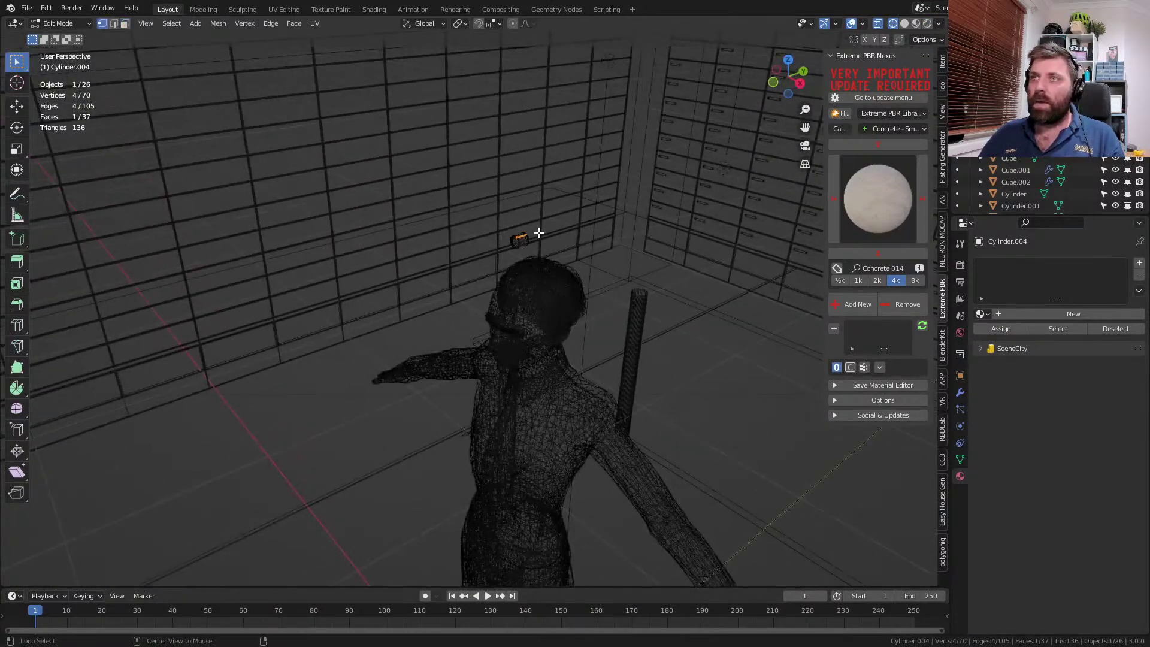
{"action": "left_click", "coordinate": [537, 235], "text": "alt"}
{"action": "middle_click_drag", "start_coordinate": [644, 245], "coordinate": [547, 311], "text": "shift"}
{"action": "scroll", "coordinate": [548, 311], "scroll_direction": "down", "scroll_amount": 3}
{"action": "key", "text": "g"}
{"action": "key", "text": "y"}
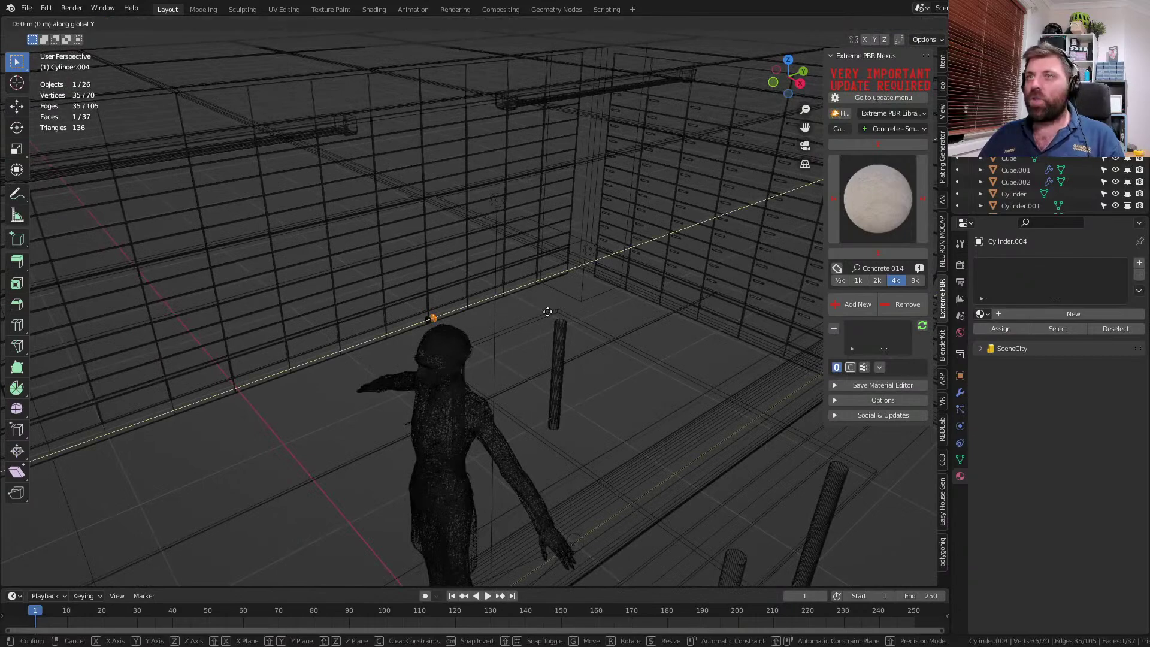
{"action": "left_click", "coordinate": [300, 146]}
{"action": "scroll", "coordinate": [426, 282], "scroll_direction": "down", "scroll_amount": 4}
{"action": "middle_click_drag", "start_coordinate": [426, 282], "coordinate": [375, 260], "text": "shift"}
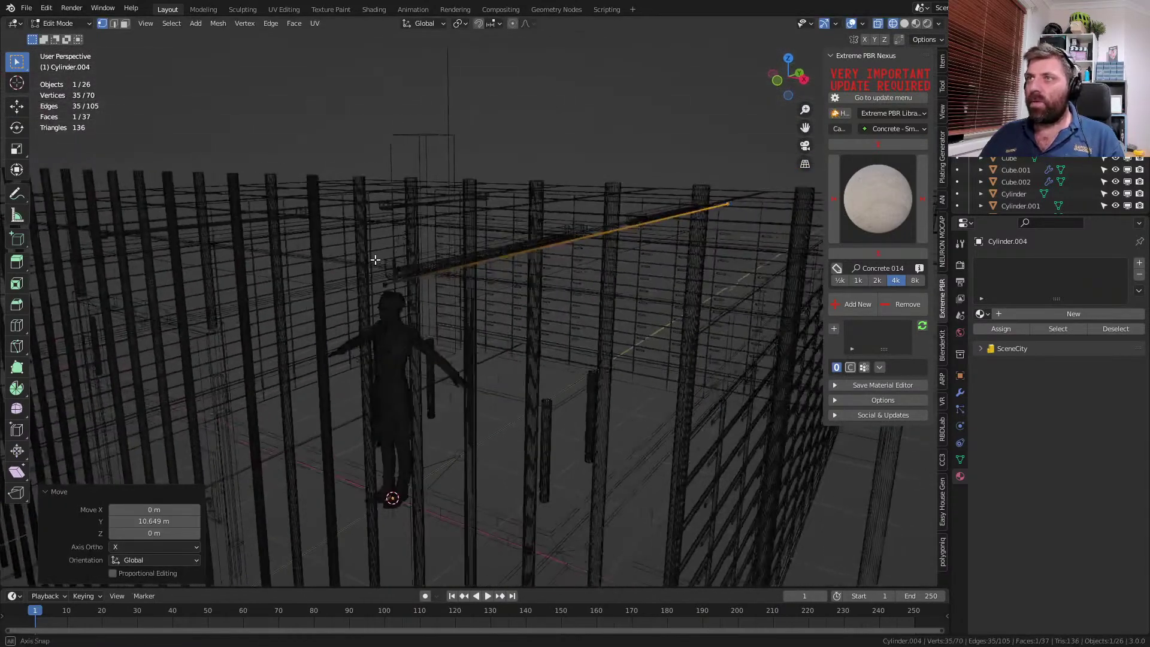
- Select the whole pipe and, in right view, move it about 0.98 m along Y and 0.45 m up Z to the ceiling lights' level
{"action": "key", "text": "ctrl+l"}
{"action": "key", "text": "KP_3"}
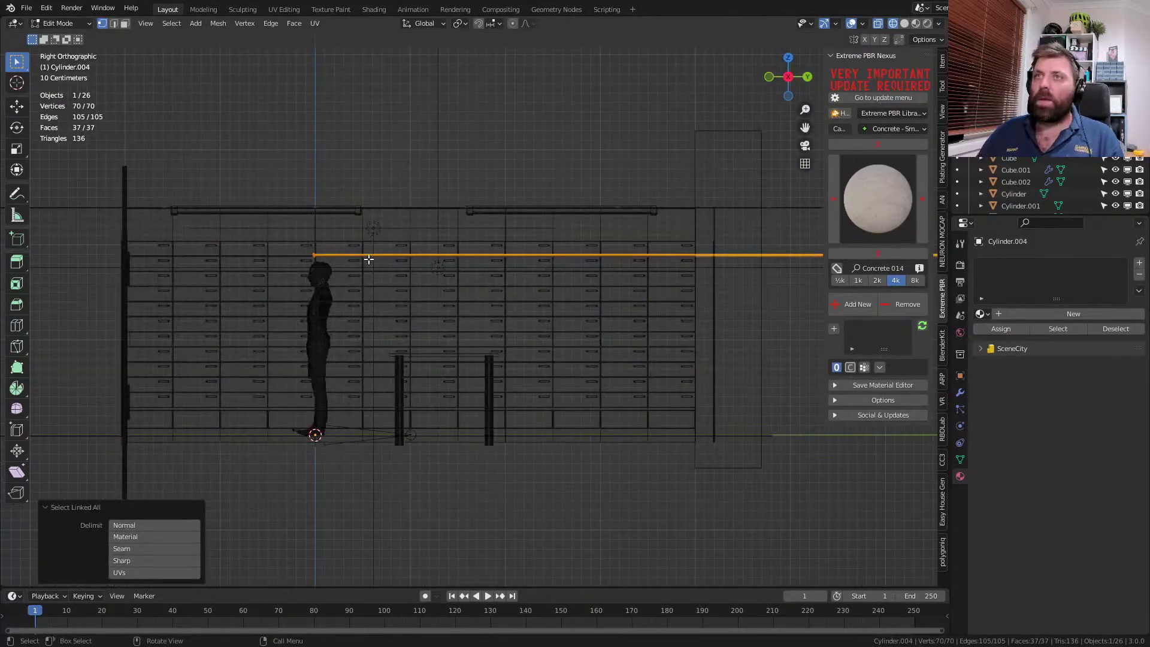
{"action": "scroll", "coordinate": [369, 259], "scroll_direction": "up", "scroll_amount": 3}
{"action": "middle_click_drag", "start_coordinate": [367, 257], "coordinate": [441, 318], "text": "shift"}
{"action": "key", "text": "g"}
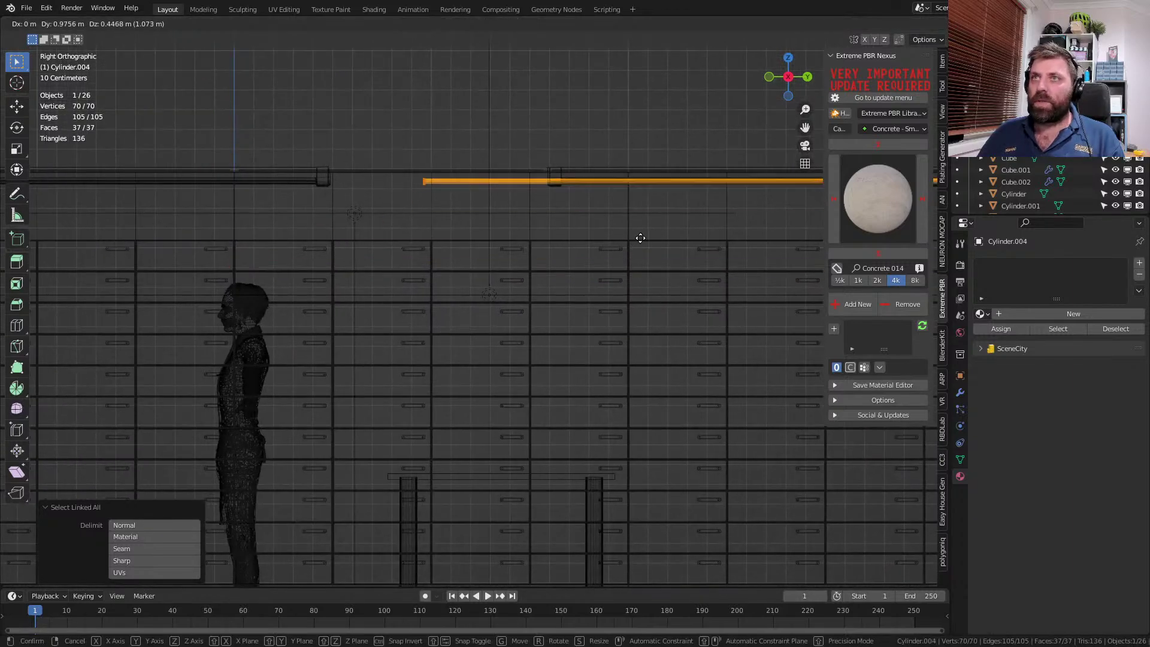
{"action": "left_click", "coordinate": [642, 238]}
- Select the vertex ring at the pipe's open end nearest the figure in right view
{"action": "scroll", "coordinate": [483, 257], "scroll_direction": "up", "scroll_amount": 4}
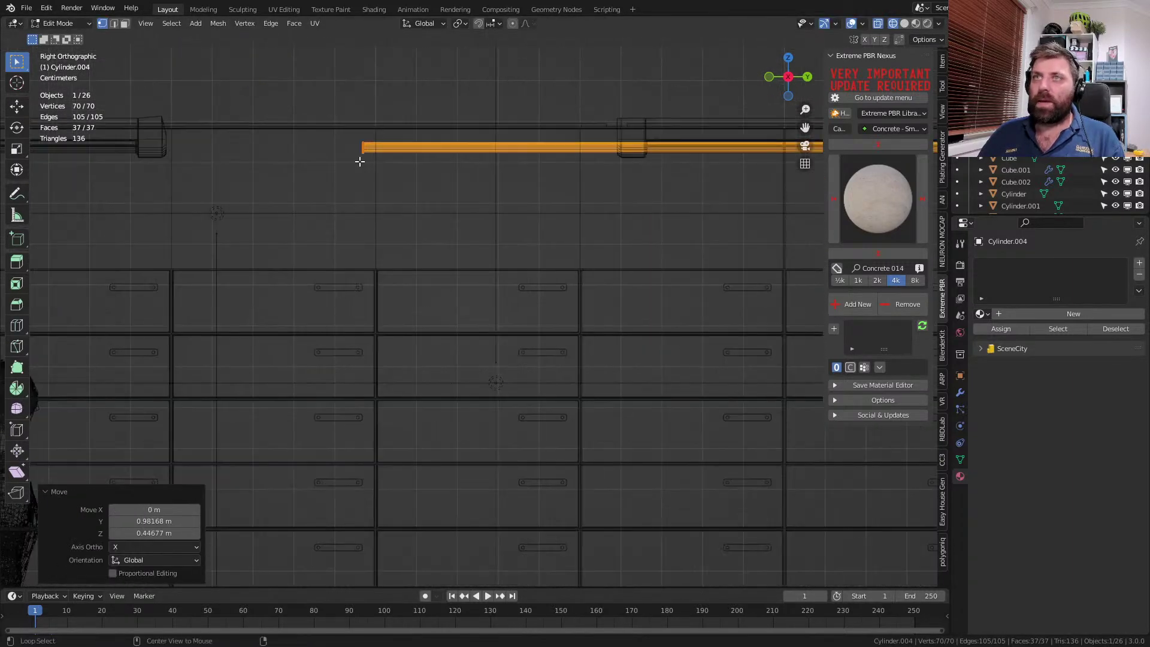
{"action": "left_click", "coordinate": [359, 162], "text": "alt"}
{"action": "middle_click_drag", "start_coordinate": [359, 162], "coordinate": [424, 282], "text": "shift"}
{"action": "scroll", "coordinate": [424, 282], "scroll_direction": "up", "scroll_amount": 4}
{"action": "left_click", "coordinate": [385, 179], "text": "alt"}
{"action": "left_click", "coordinate": [395, 188], "text": "alt"}
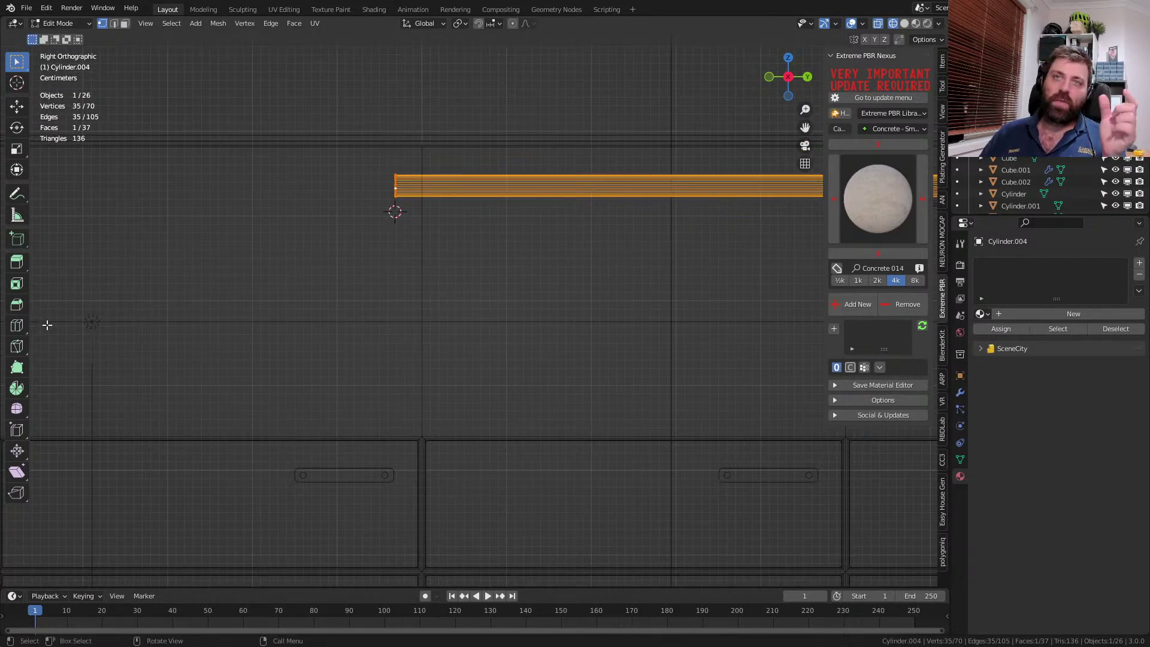
- Try to spin the pipe's end face 90° about the X axis around the 3D cursor in 12 steps
{"action": "left_click", "coordinate": [16, 388]}
{"action": "left_click", "coordinate": [112, 39]}
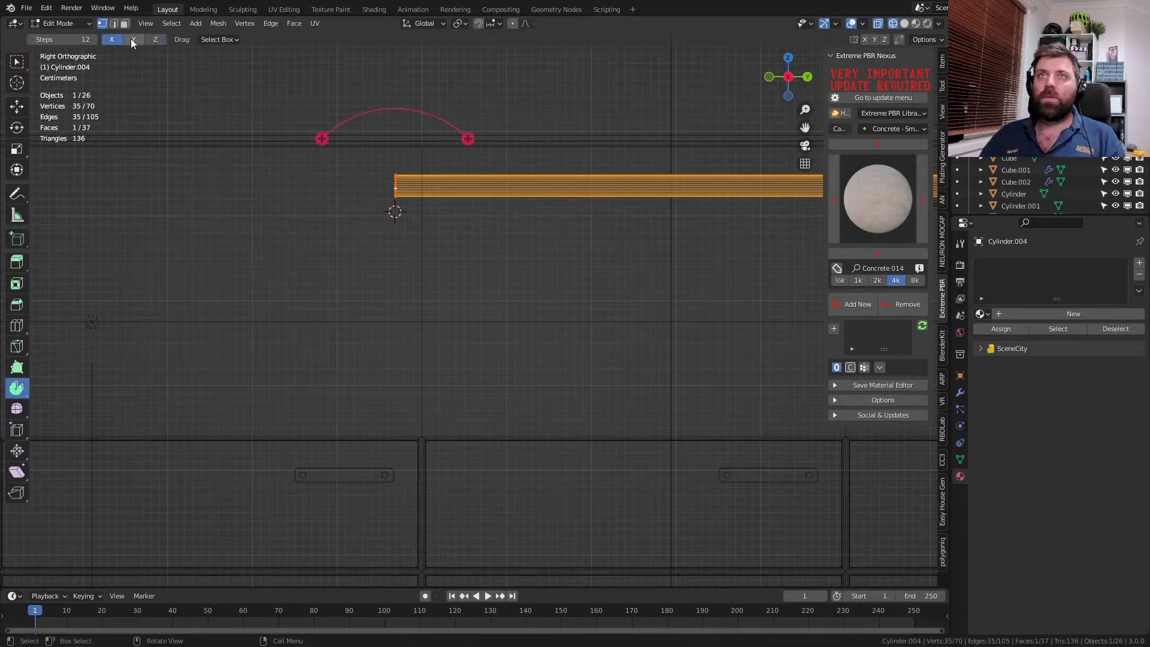
{"action": "left_click_drag", "start_coordinate": [467, 138], "coordinate": [309, 122]}
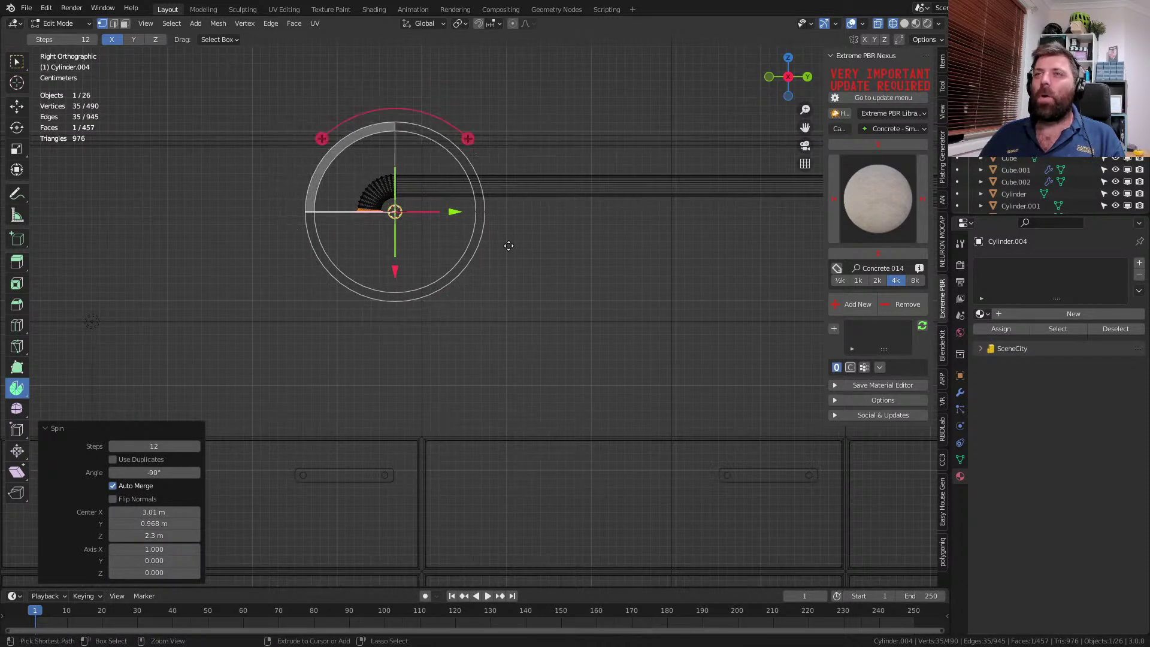
{"action": "key", "text": "ctrl+z"}
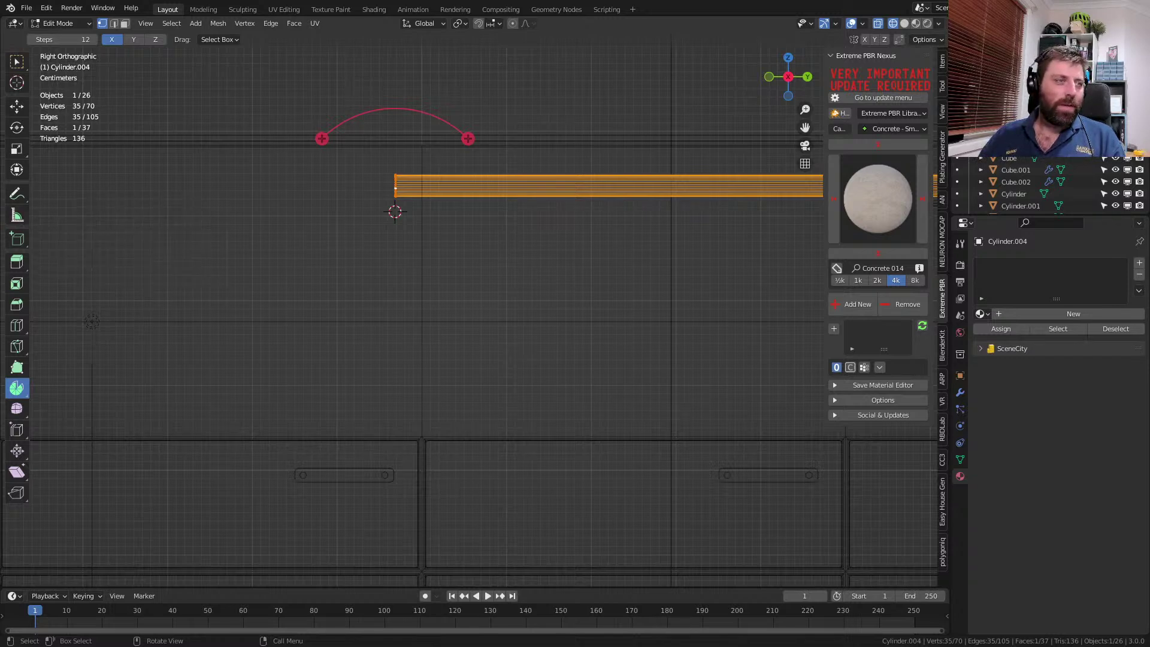
- Switch to the Chrome browser and search Google Images for "roof fire sprinkler system"
{"action": "key", "text": "alt+Tab"}
{"action": "double_click", "coordinate": [344, 90]}
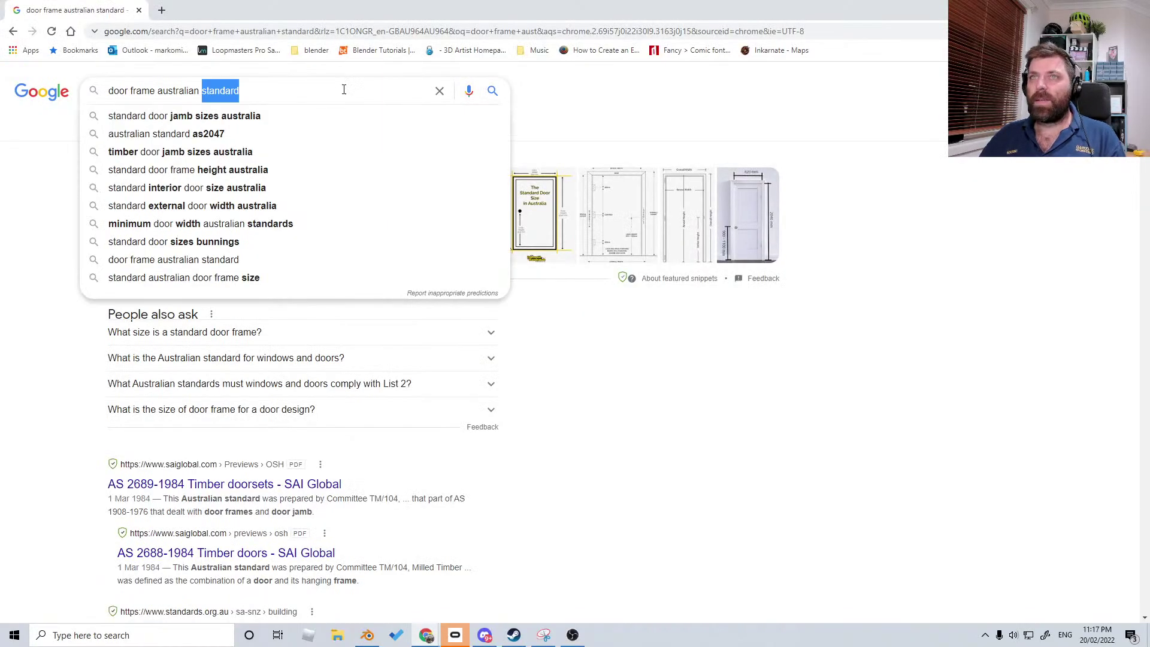
{"action": "triple_click", "coordinate": [344, 89]}
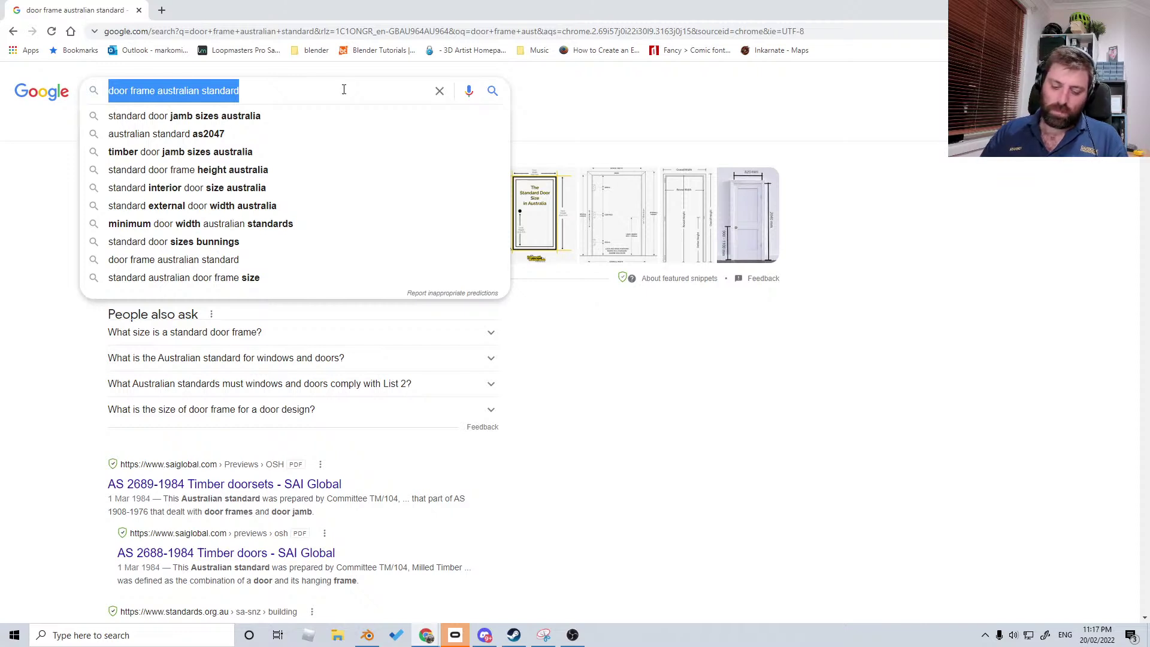
{"action": "type", "text": "roof fire sp"}
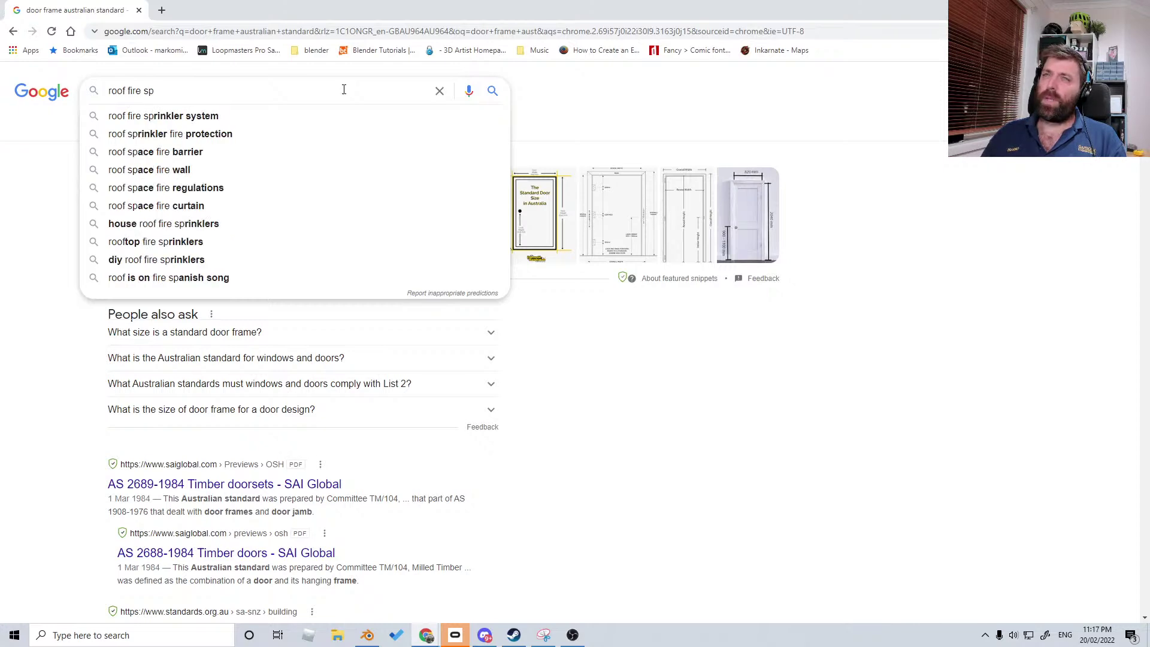
{"action": "key", "text": "Down"}
{"action": "key", "text": "Return"}
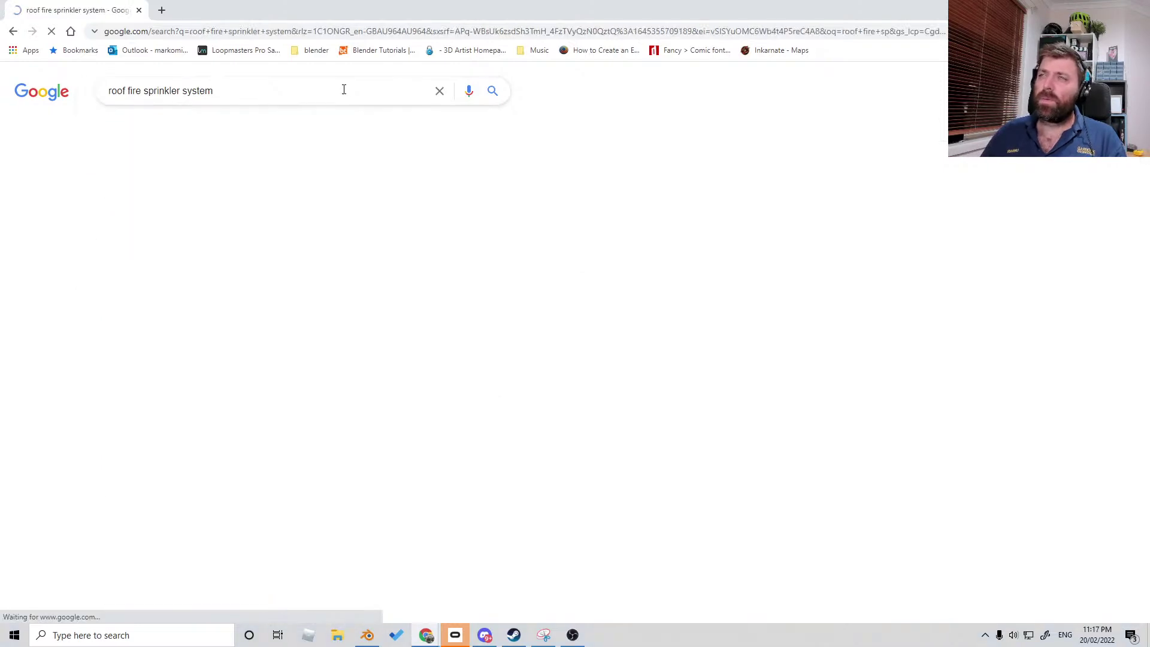
{"action": "left_click", "coordinate": [184, 136]}
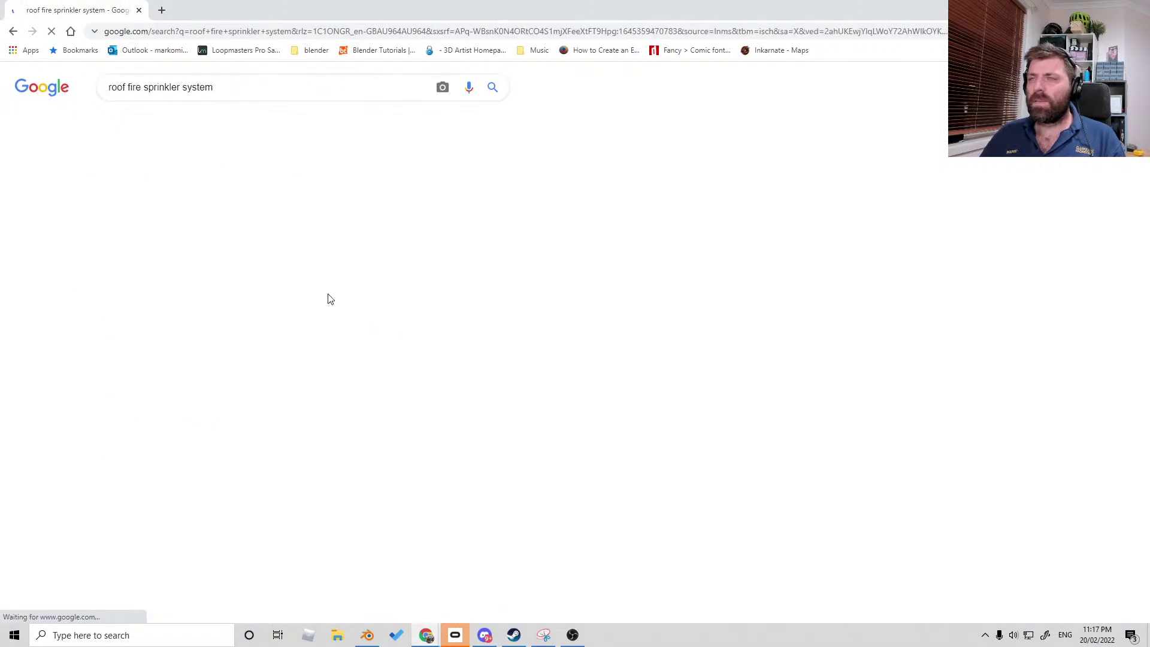
- Examine the image results for ceiling sprinkler pipes and sprinkler head shapes, and return to Blender
{"action": "scroll", "coordinate": [475, 402], "scroll_direction": "down", "scroll_amount": 1}
{"action": "scroll", "coordinate": [475, 402], "scroll_direction": "down", "scroll_amount": 3}
{"action": "scroll", "coordinate": [433, 385], "scroll_direction": "down", "scroll_amount": 6}
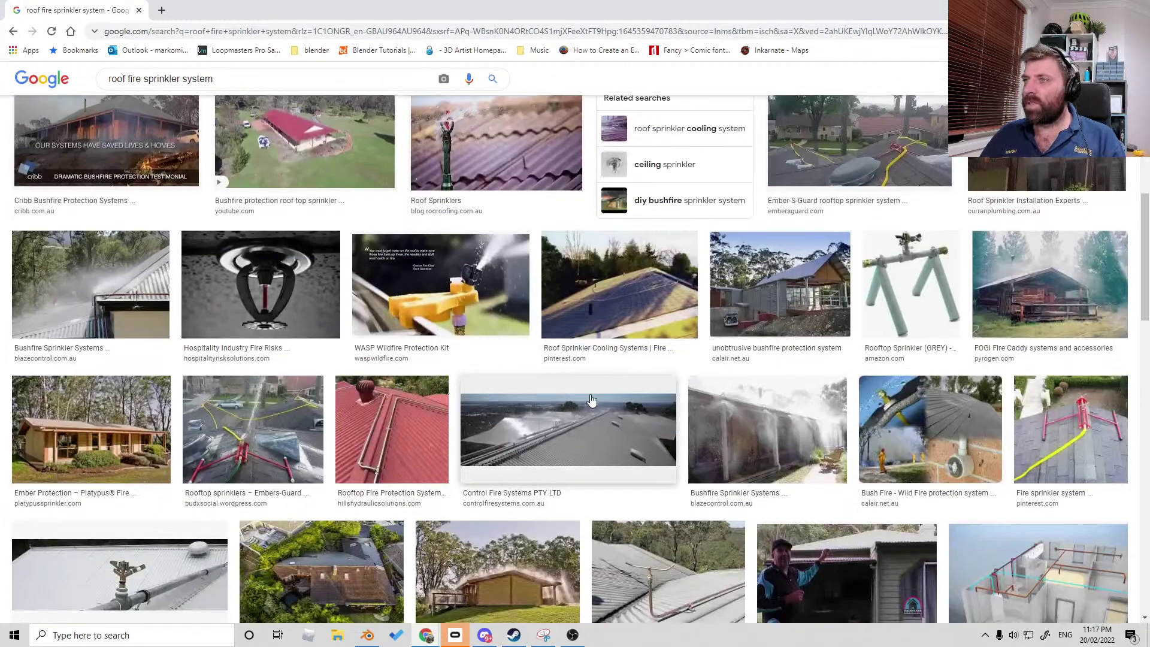
{"action": "scroll", "coordinate": [575, 398], "scroll_direction": "down", "scroll_amount": 1}
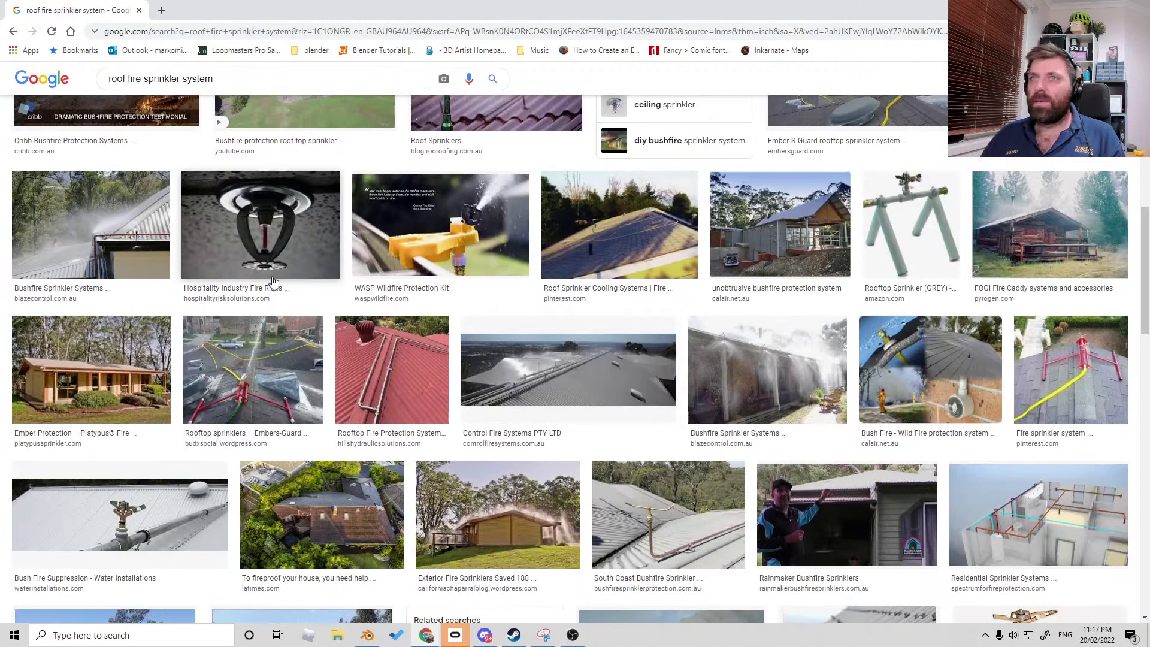
{"action": "scroll", "coordinate": [285, 231], "scroll_direction": "down", "scroll_amount": 5}
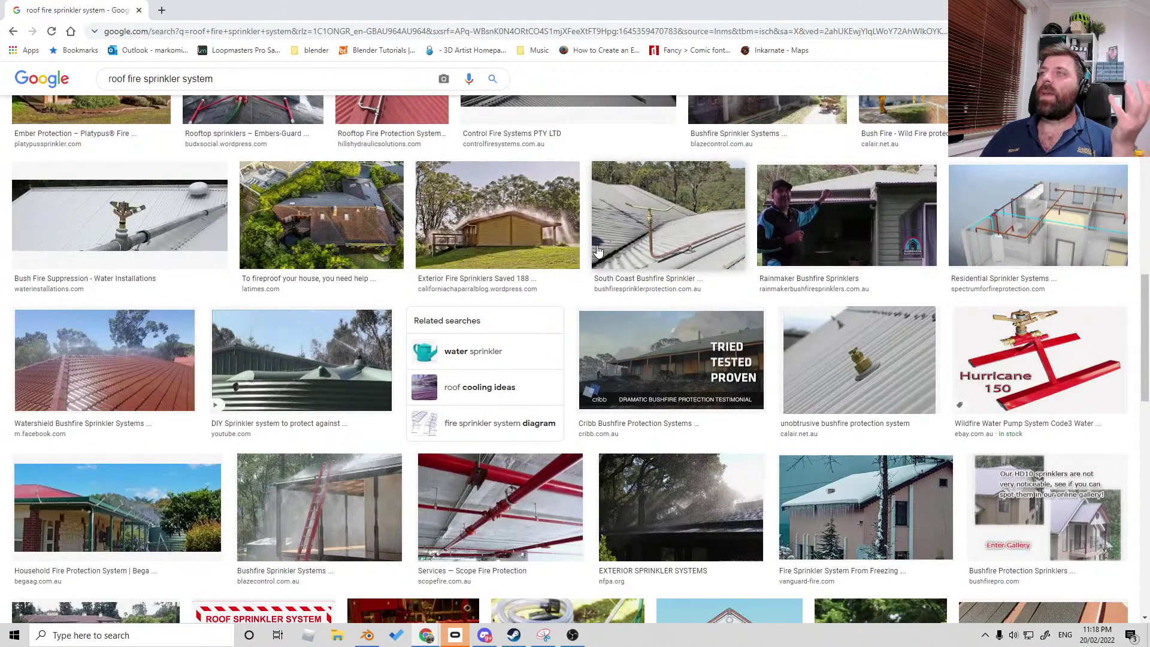
{"action": "scroll", "coordinate": [533, 444], "scroll_direction": "down", "scroll_amount": 2}
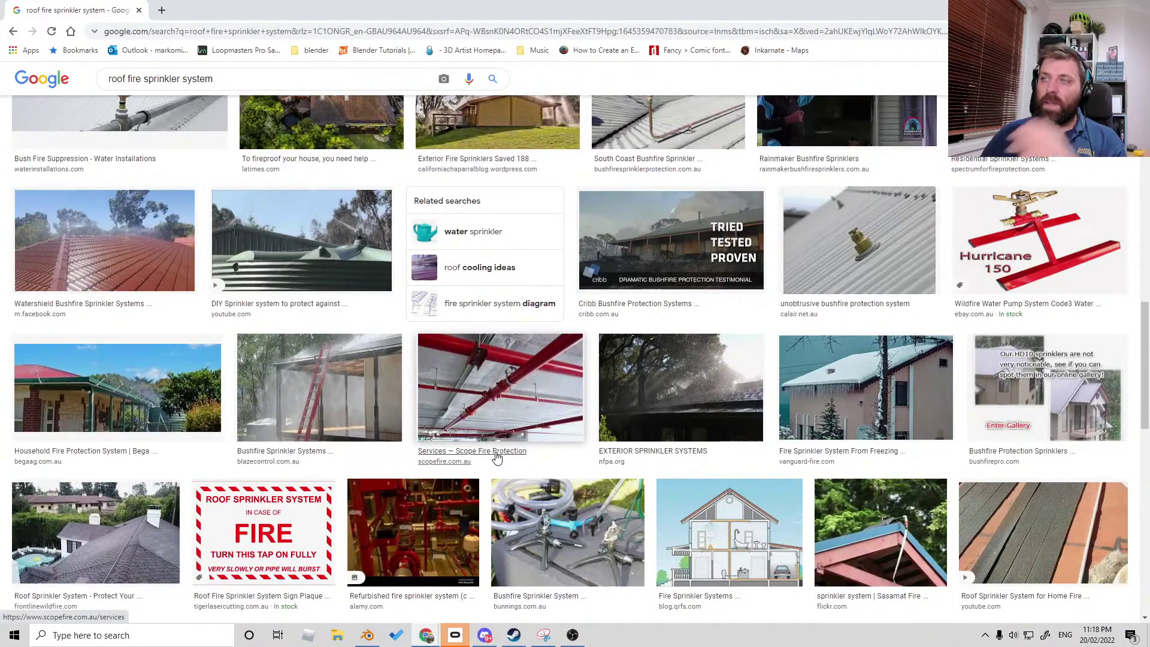
{"action": "scroll", "coordinate": [496, 454], "scroll_direction": "down", "scroll_amount": 2}
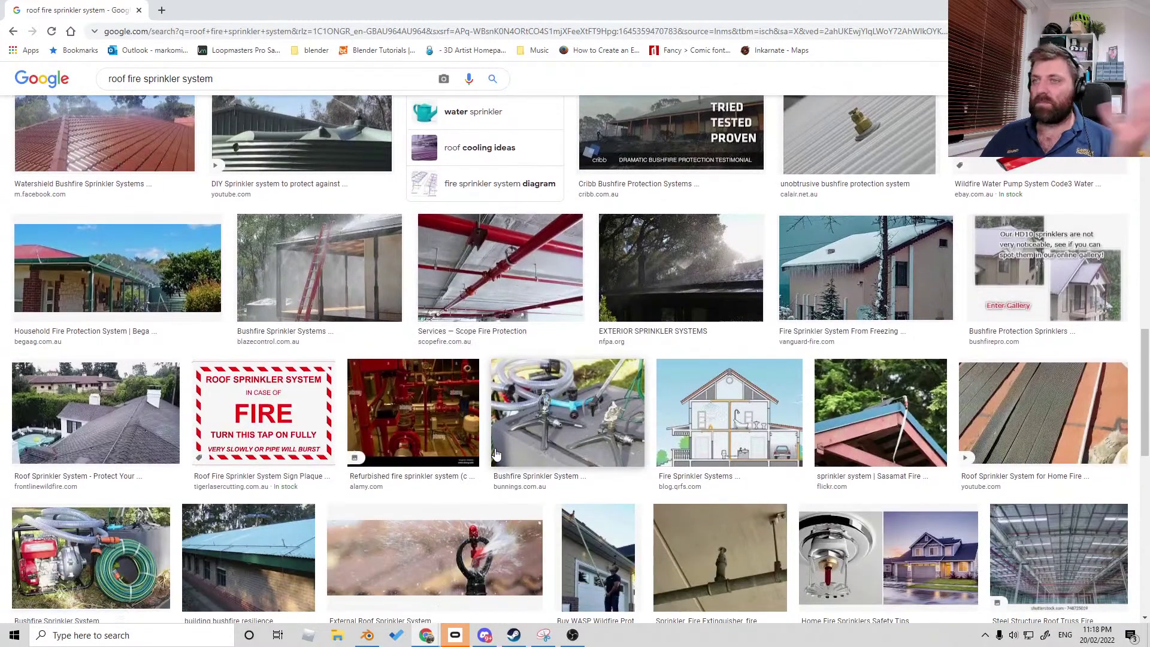
{"action": "scroll", "coordinate": [497, 454], "scroll_direction": "down", "scroll_amount": 2}
{"action": "scroll", "coordinate": [496, 453], "scroll_direction": "down", "scroll_amount": 2}
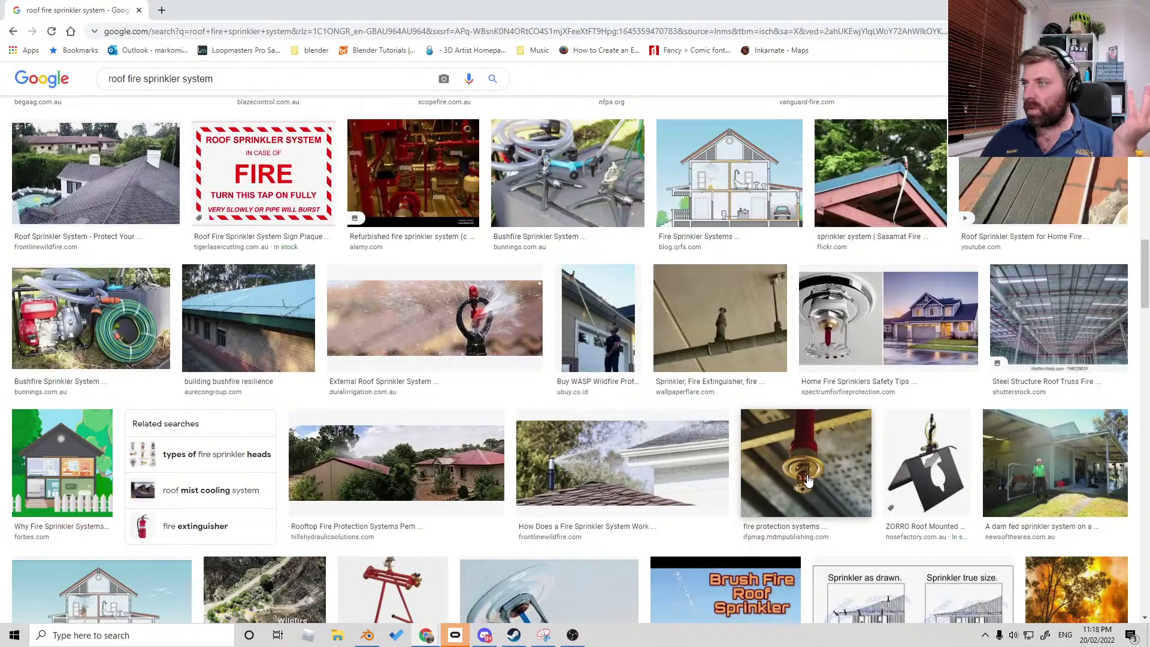
{"action": "scroll", "coordinate": [810, 483], "scroll_direction": "down", "scroll_amount": 4}
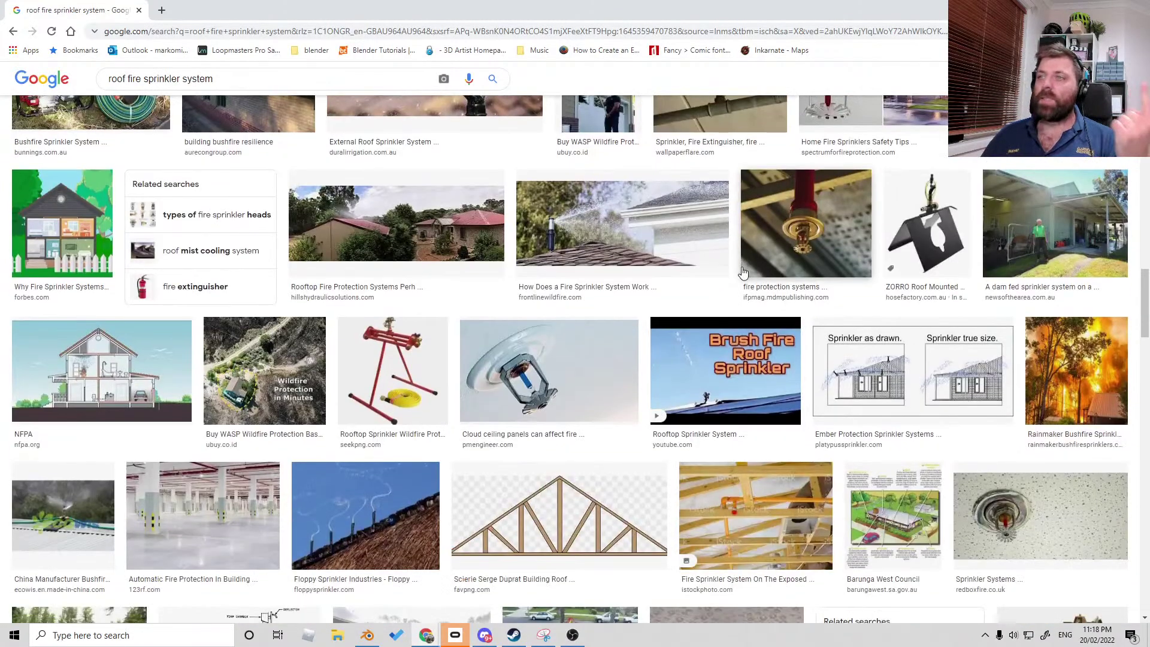
{"action": "scroll", "coordinate": [743, 273], "scroll_direction": "down", "scroll_amount": 5}
{"action": "scroll", "coordinate": [427, 453], "scroll_direction": "down", "scroll_amount": 2}
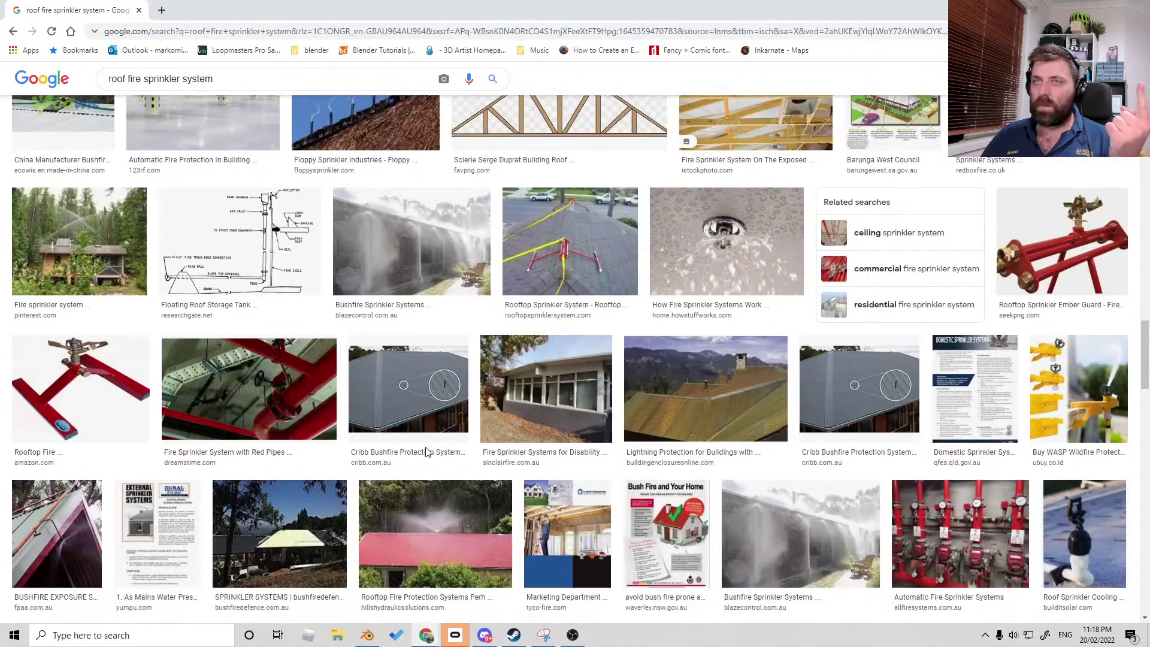
{"action": "scroll", "coordinate": [319, 434], "scroll_direction": "down", "scroll_amount": 6}
{"action": "scroll", "coordinate": [320, 436], "scroll_direction": "down", "scroll_amount": 9}
{"action": "scroll", "coordinate": [320, 436], "scroll_direction": "down", "scroll_amount": 6}
{"action": "scroll", "coordinate": [321, 435], "scroll_direction": "down", "scroll_amount": 3}
{"action": "scroll", "coordinate": [1090, 357], "scroll_direction": "up", "scroll_amount": 1}
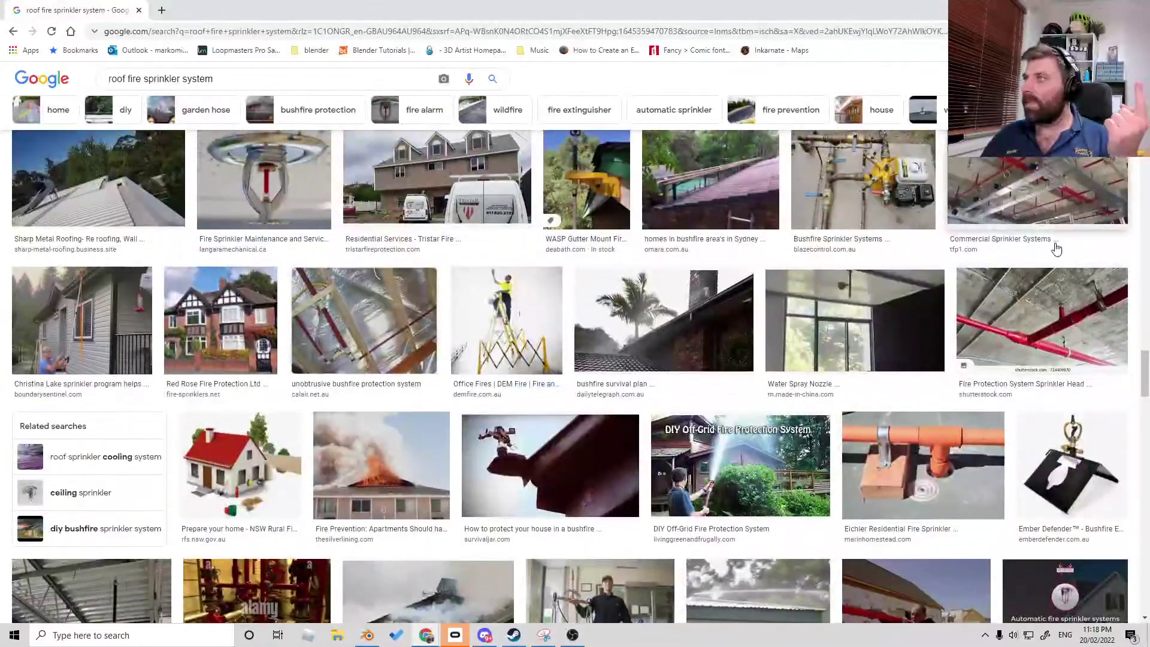
{"action": "scroll", "coordinate": [837, 383], "scroll_direction": "down", "scroll_amount": 5}
{"action": "scroll", "coordinate": [838, 384], "scroll_direction": "down", "scroll_amount": 7}
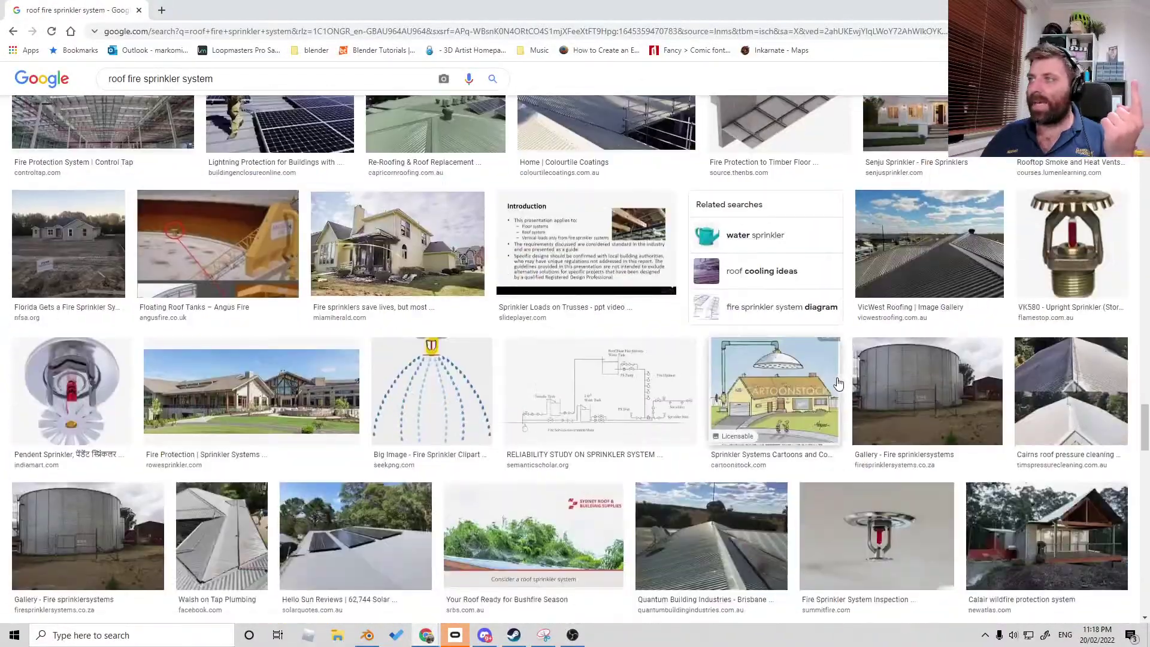
{"action": "scroll", "coordinate": [838, 384], "scroll_direction": "down", "scroll_amount": 5}
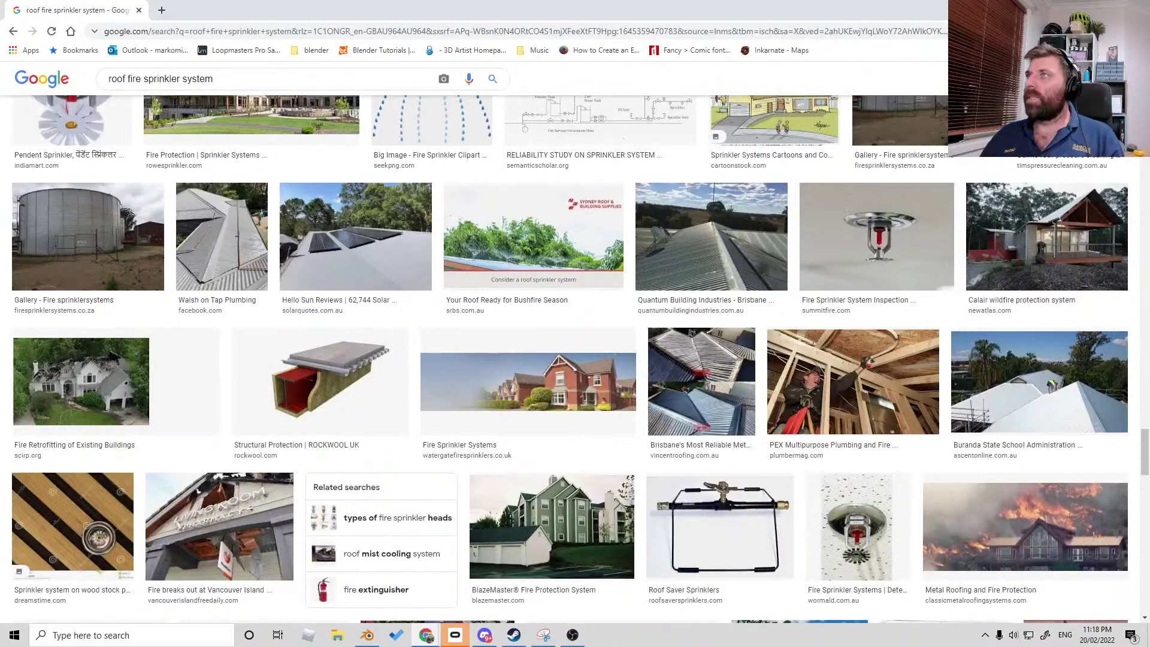
{"action": "left_click", "coordinate": [1056, 9]}
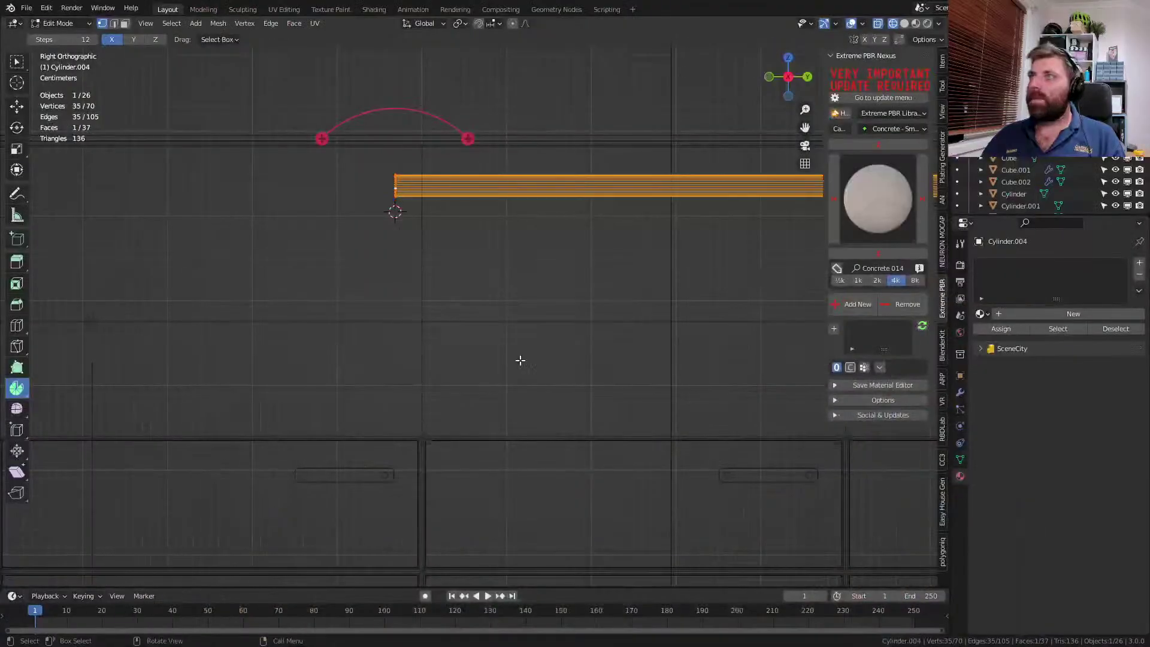
- Duplicate the pipe's end face in place, rotate it 90° to lie horizontally and scale it to about 0.6
{"action": "key", "text": "shift+d"}
{"action": "key", "text": "Escape"}
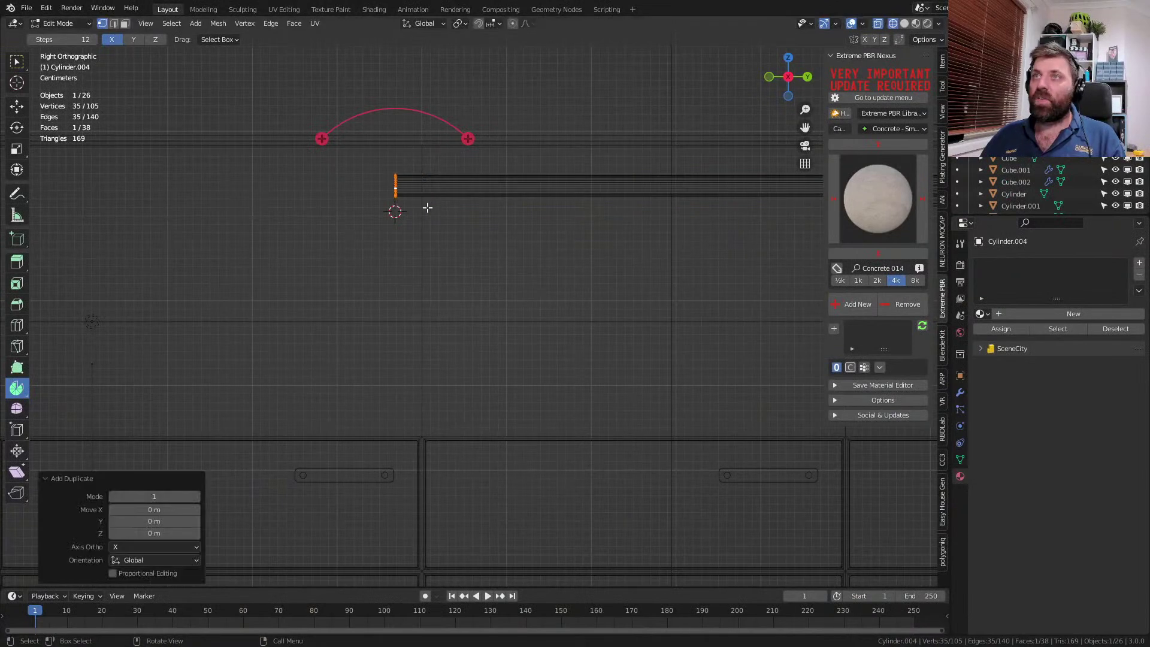
{"action": "key", "text": "r"}
{"action": "key", "text": "Return"}
{"action": "key", "text": "s"}
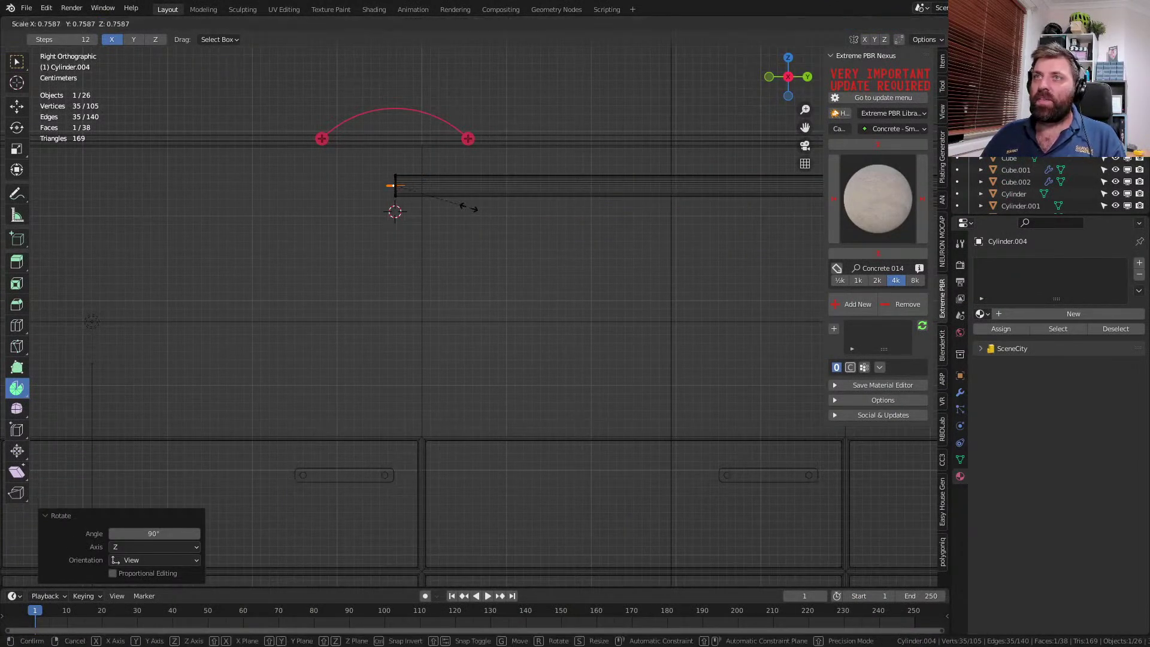
{"action": "left_click", "coordinate": [464, 205]}
- Move the copied face along Y inside the pipe and extrude it down about 25 mm as the sprinkler body
{"action": "key", "text": "g"}
{"action": "key", "text": "x"}
{"action": "key", "text": "y"}
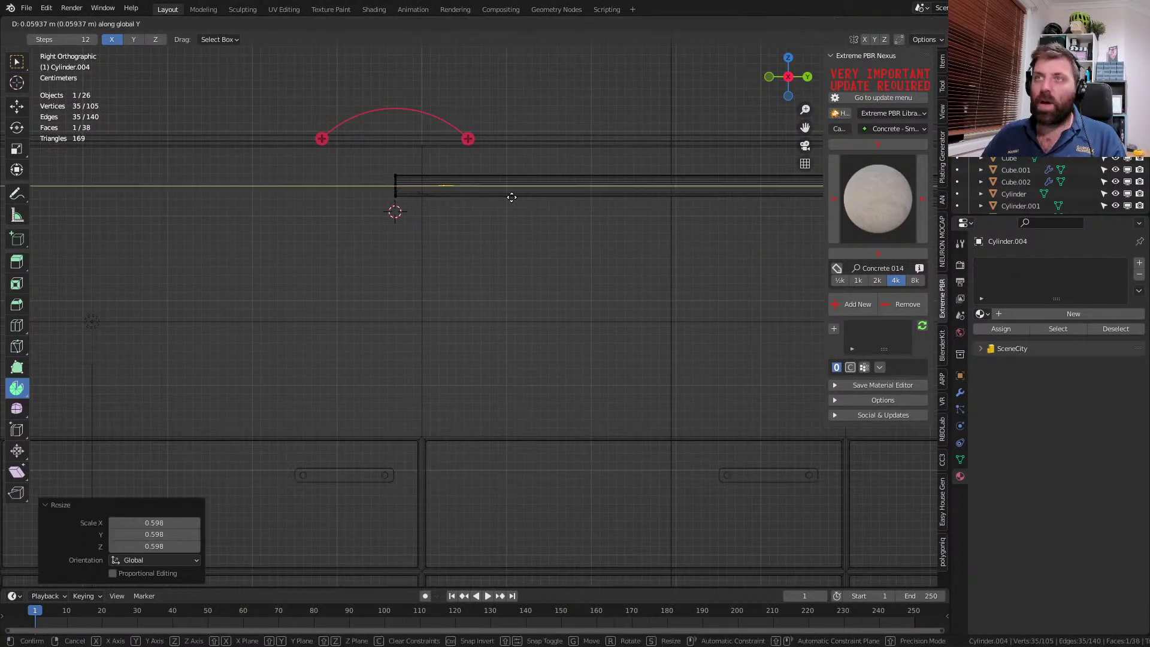
{"action": "left_click", "coordinate": [503, 201]}
{"action": "key", "text": "e"}
{"action": "left_click", "coordinate": [504, 225]}
- Extrude the sprinkler body's bottom face slightly downward along Z and scale it inward to form a taper
{"action": "scroll", "coordinate": [506, 218], "scroll_direction": "up", "scroll_amount": 10}
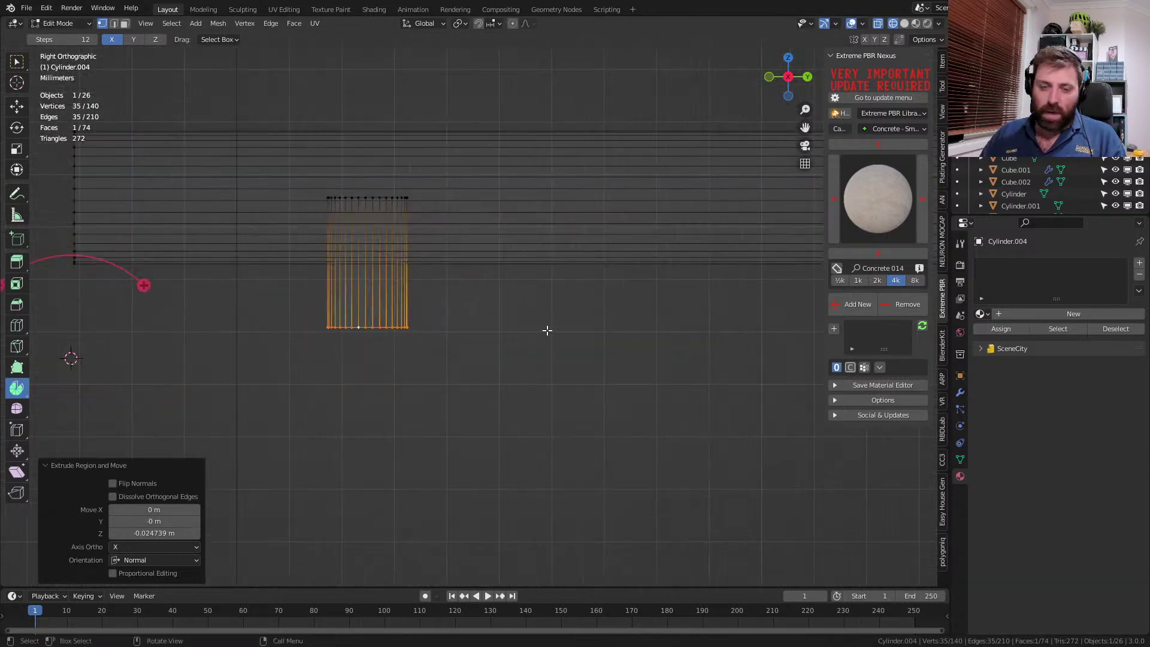
{"action": "key", "text": "e"}
{"action": "key", "text": "z"}
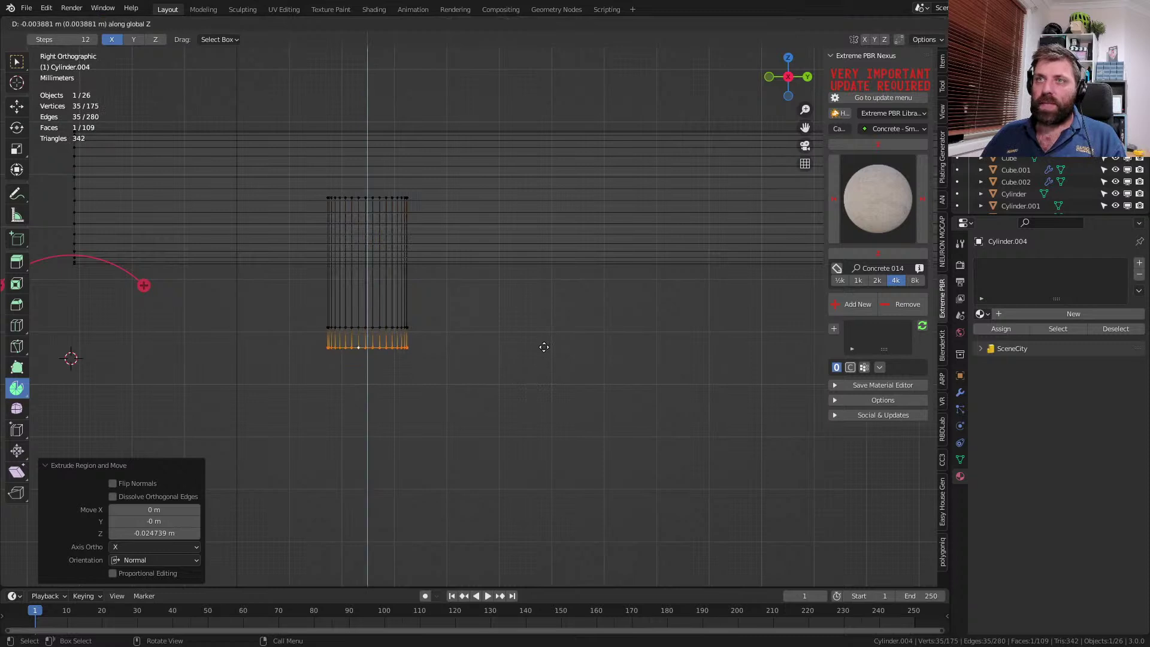
{"action": "left_click", "coordinate": [545, 343]}
{"action": "key", "text": "s"}
{"action": "left_click", "coordinate": [482, 331]}
{"action": "key", "text": "e"}
{"action": "key", "text": "z"}
{"action": "right_click", "coordinate": [478, 338]}
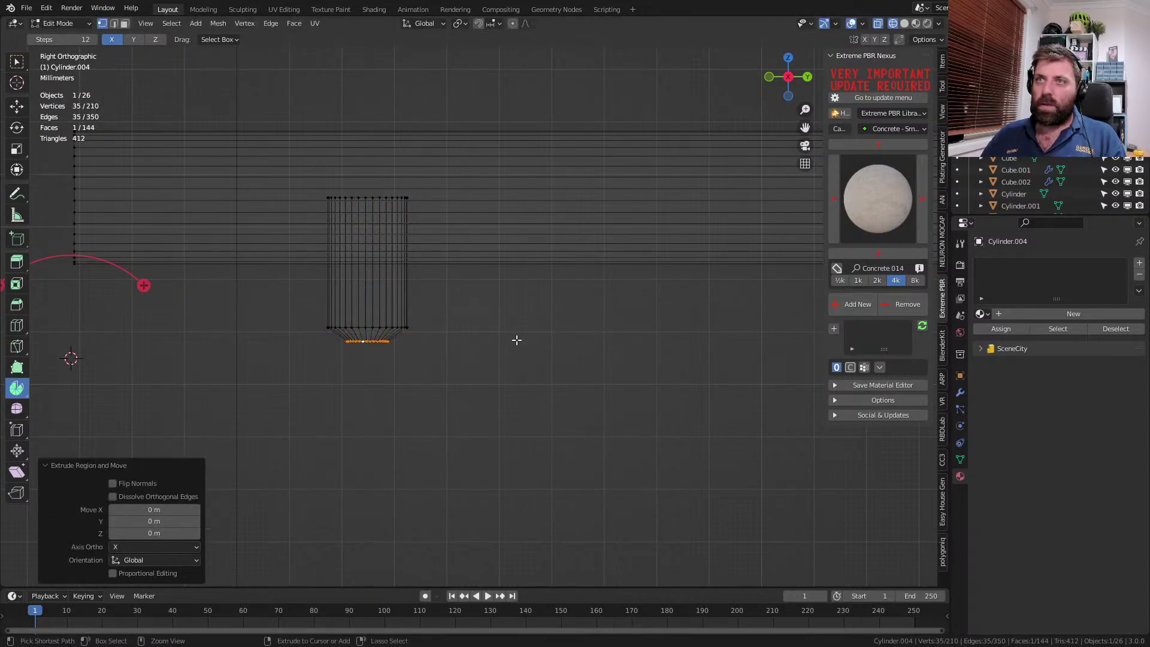
{"action": "key", "text": "ctrl+z"}
- Inset the tapered bottom face and extrude it down about 8 mm to form a narrow stem
{"action": "key", "text": "i"}
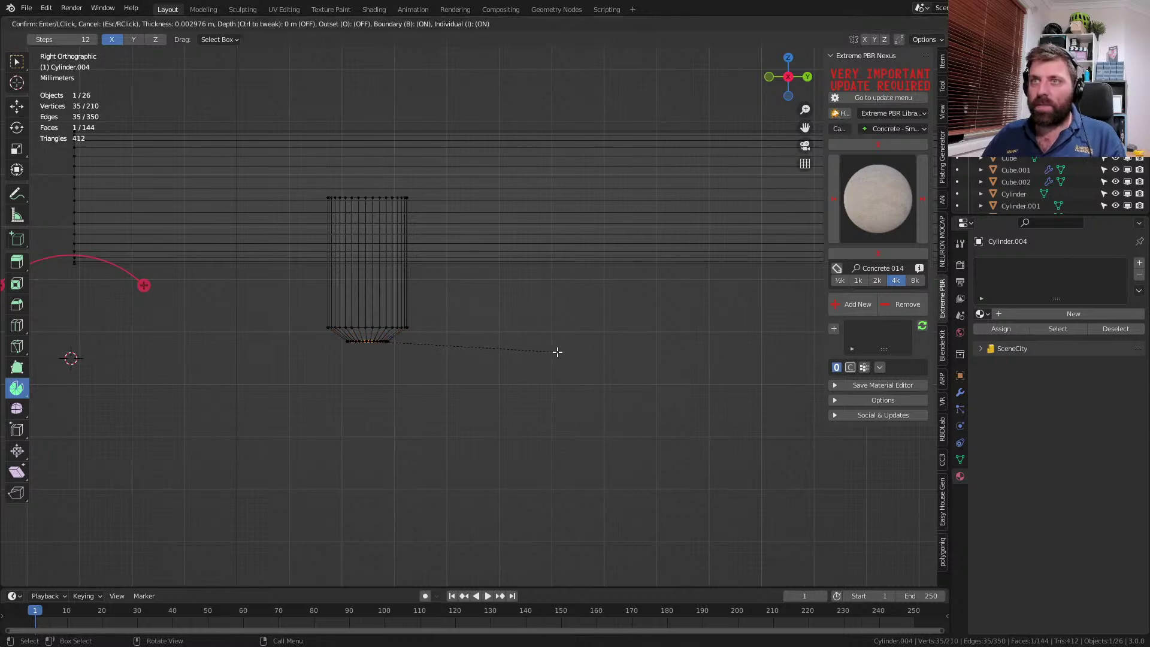
{"action": "left_click", "coordinate": [555, 354]}
{"action": "key", "text": "e"}
{"action": "left_click", "coordinate": [557, 393]}
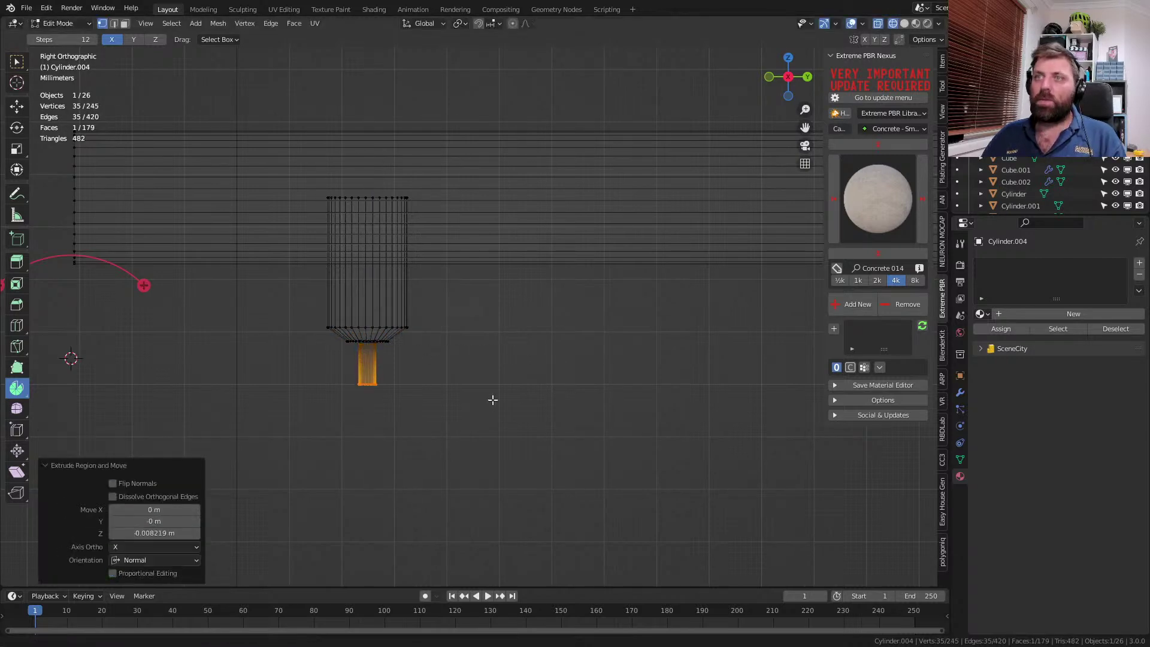
- Extrude the stem's end slightly along Z, scale it up to about 3.145 and extrude it again to form a thin deflector disc
{"action": "scroll", "coordinate": [554, 407], "scroll_direction": "up", "scroll_amount": 4}
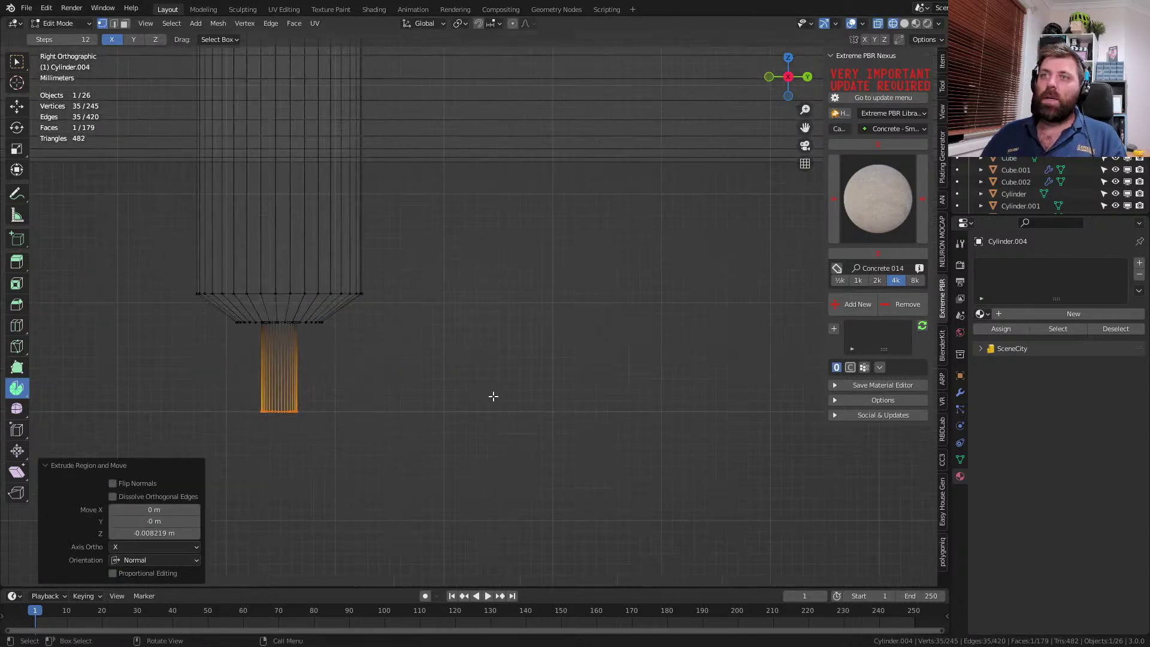
{"action": "key", "text": "e"}
{"action": "key", "text": "z"}
{"action": "left_click", "coordinate": [552, 440]}
{"action": "key", "text": "s"}
{"action": "left_click", "coordinate": [855, 480]}
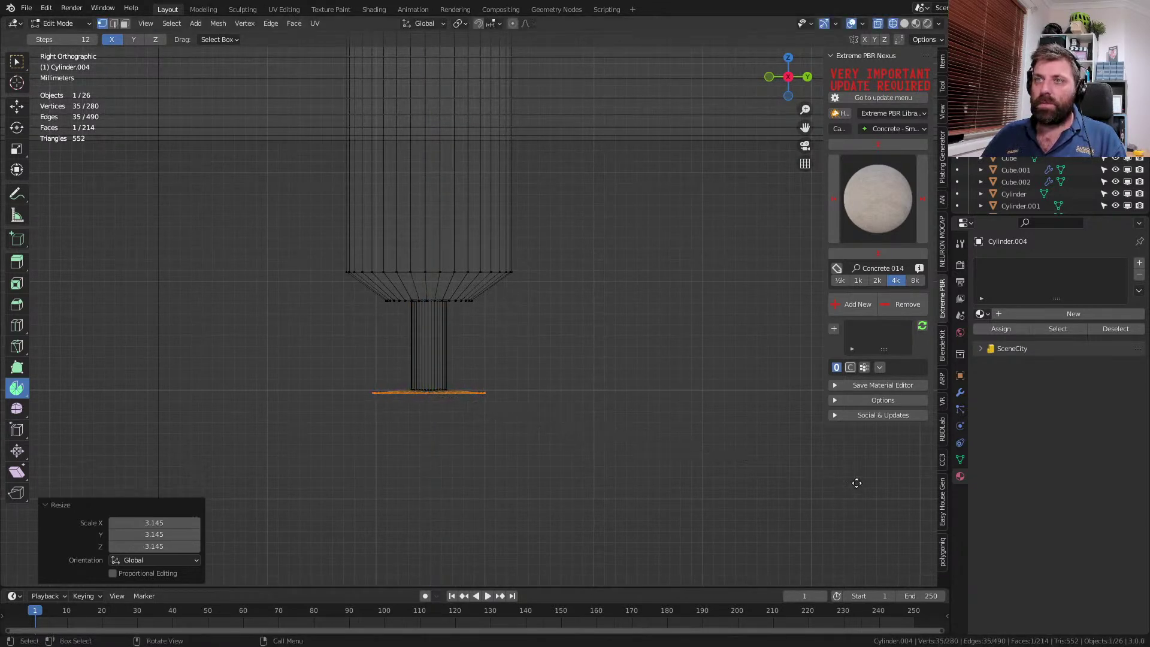
{"action": "key", "text": "e"}
{"action": "left_click", "coordinate": [857, 473]}
- Switch the viewport to solid shading and view the pipe with its sprinkler head in Object Mode
{"action": "middle_click_drag", "start_coordinate": [858, 473], "coordinate": [637, 424]}
{"action": "key", "text": "z"}
{"action": "left_click", "coordinate": [689, 422]}
{"action": "middle_click_drag", "start_coordinate": [469, 402], "coordinate": [351, 397]}
{"action": "key", "text": "Tab"}
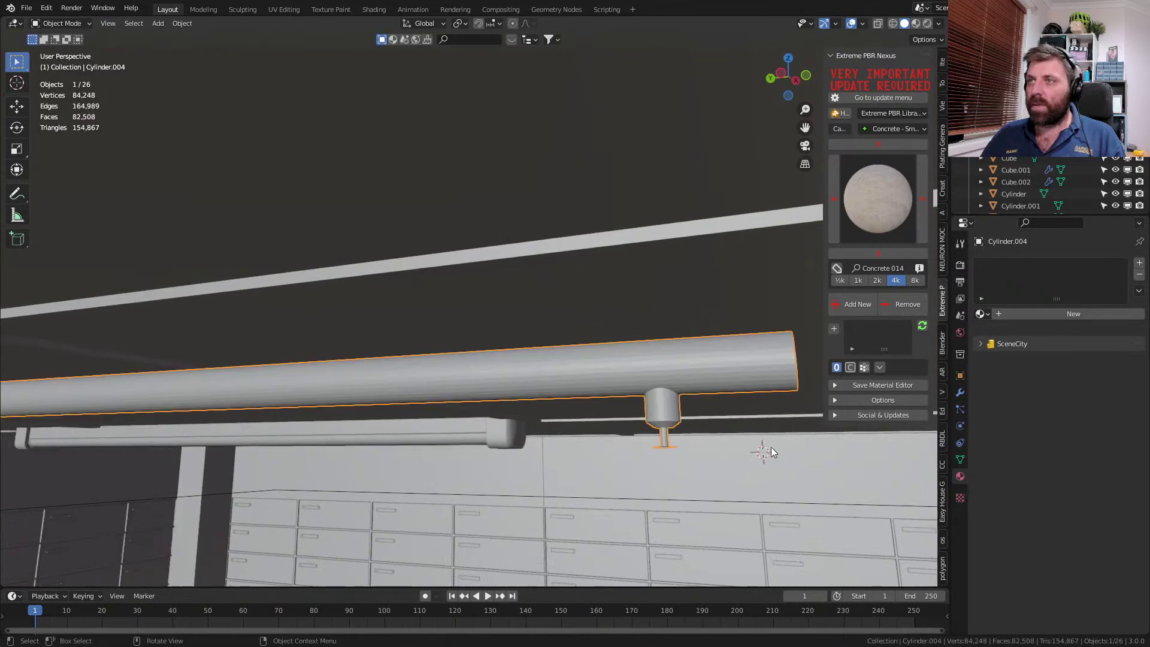
- Bevel the rim of the pipe's end with 6 segments in Edit Mode to round it off
{"action": "key", "text": "Tab"}
{"action": "middle_click_drag", "start_coordinate": [684, 380], "coordinate": [731, 374]}
{"action": "left_click", "coordinate": [757, 341], "text": "alt"}
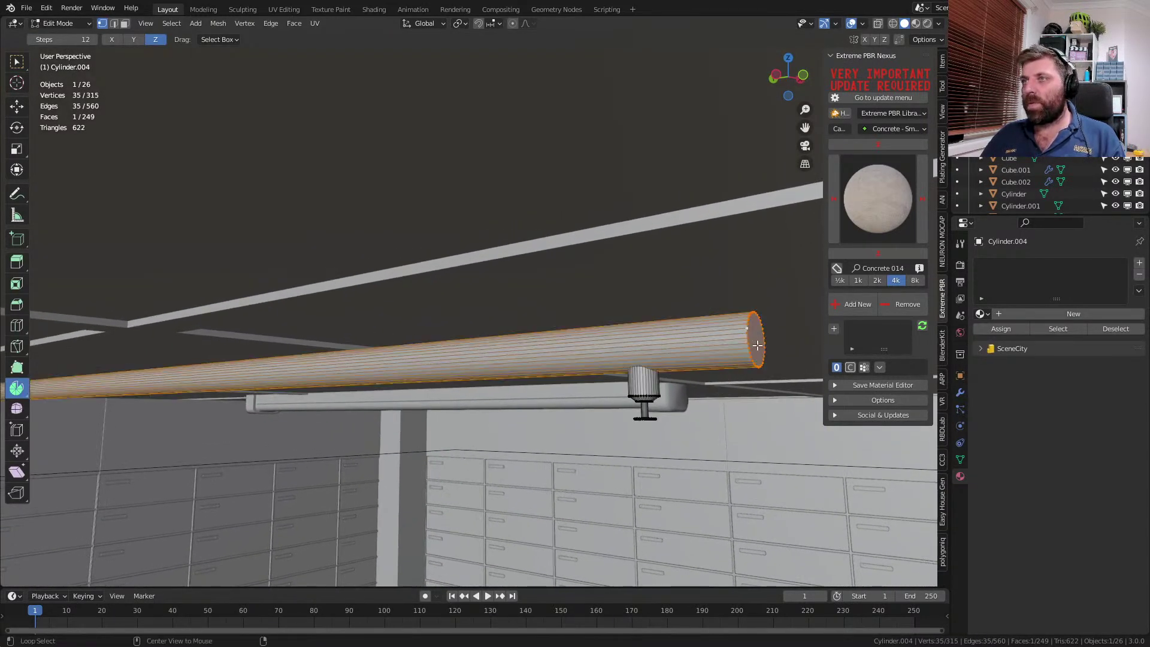
{"action": "key", "text": "ctrl+b"}
{"action": "scroll", "coordinate": [800, 467], "scroll_direction": "up", "scroll_amount": 5}
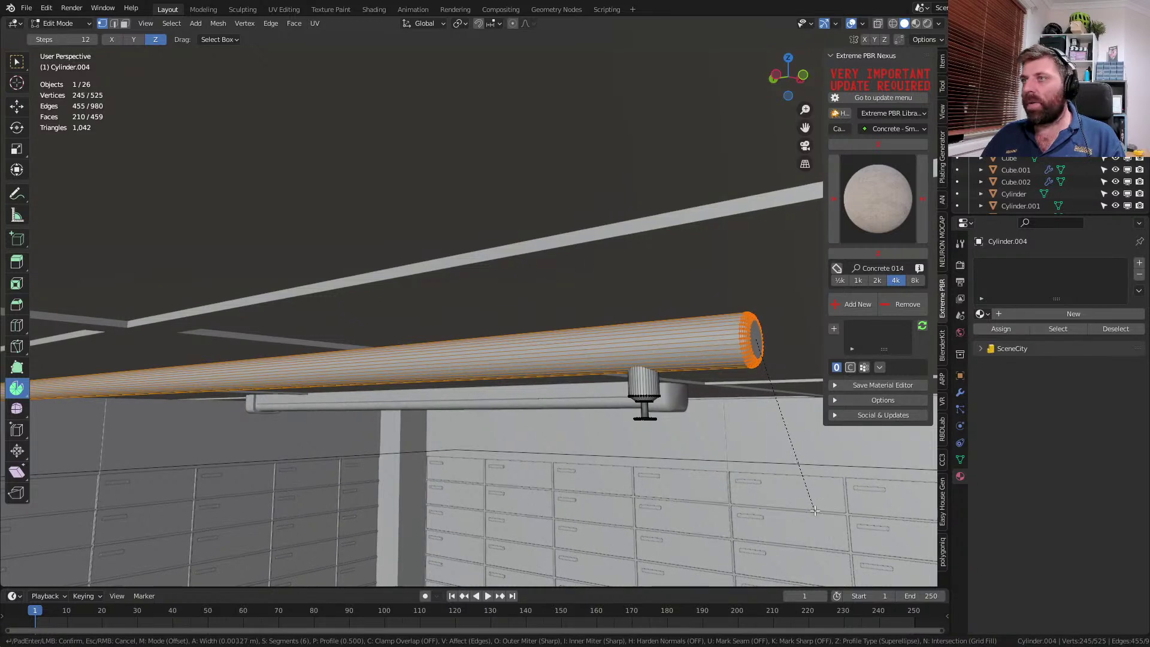
{"action": "left_click", "coordinate": [835, 71]}
- Add a loop cut around the long pipe and slide it toward the sprinkler end with a factor of about -0.961
{"action": "key", "text": "ctrl+r"}
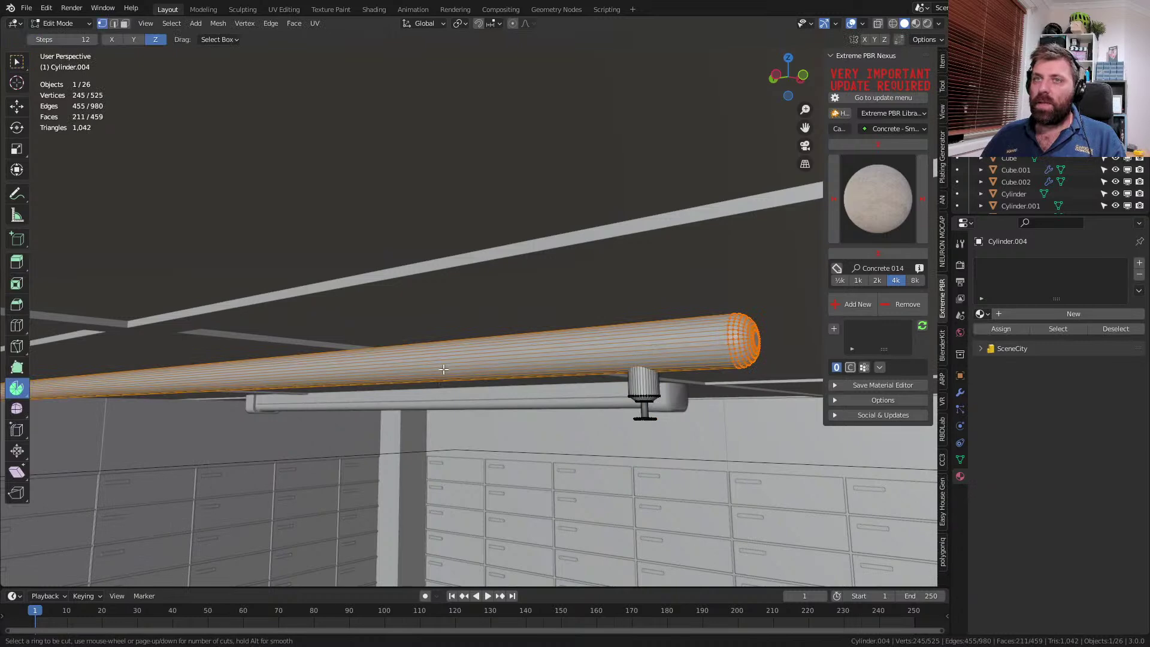
{"action": "left_click", "coordinate": [393, 369]}
{"action": "right_click", "coordinate": [393, 369]}
{"action": "key", "text": "g"}
{"action": "key", "text": "g"}
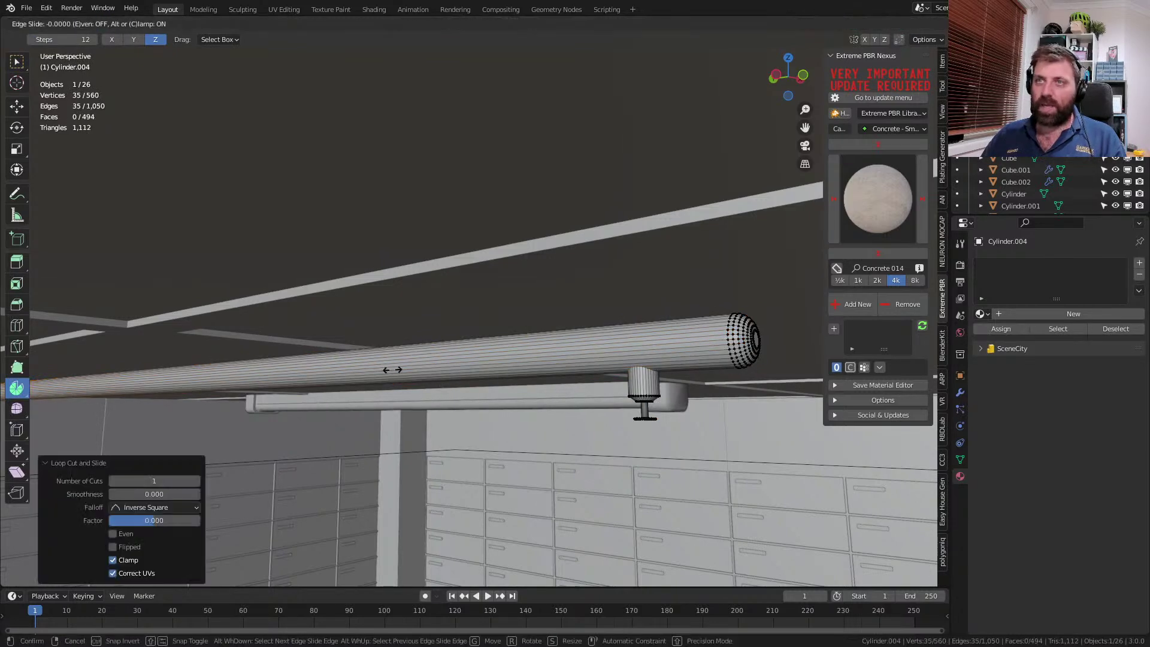
{"action": "left_click", "coordinate": [898, 332]}
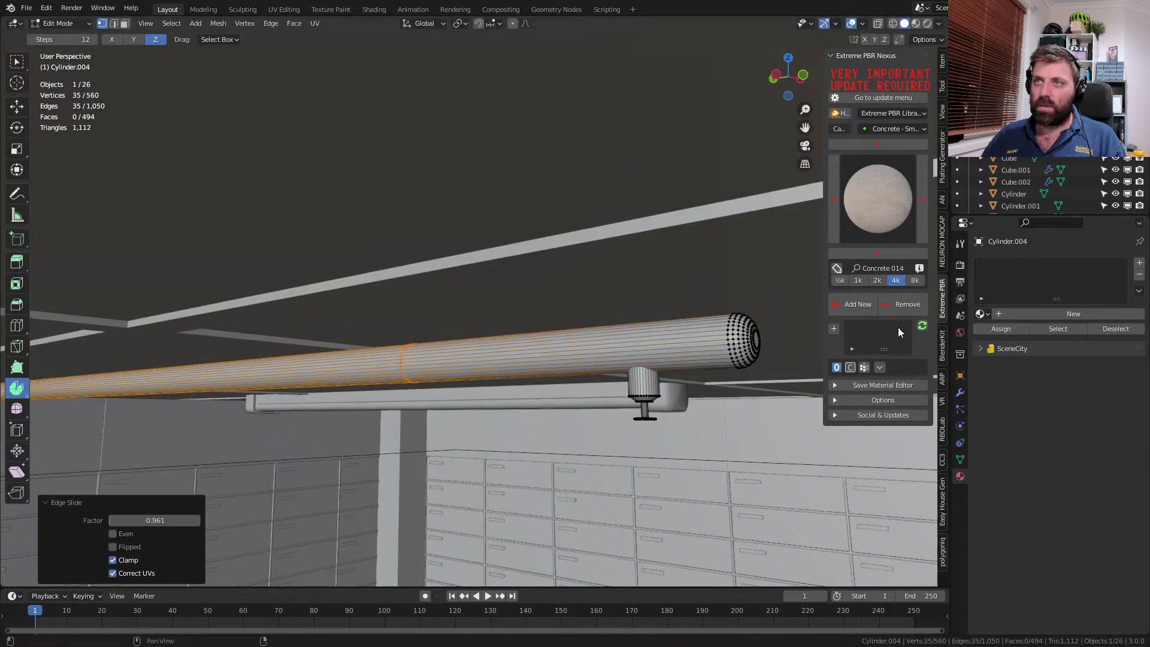
- Bevel the new edge loop with one segment and a width of about 0.0078 m to form a narrow band
{"action": "middle_click_drag", "start_coordinate": [526, 377], "coordinate": [455, 372], "text": "shift"}
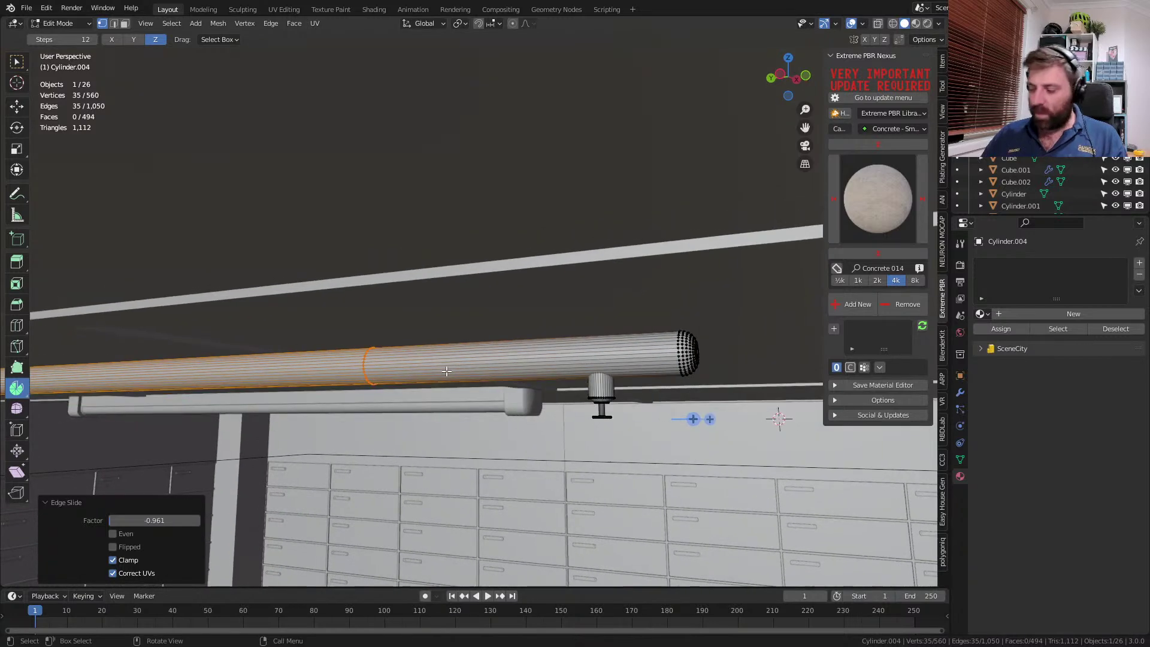
{"action": "scroll", "coordinate": [447, 371], "scroll_direction": "up", "scroll_amount": 2}
{"action": "scroll", "coordinate": [453, 373], "scroll_direction": "up", "scroll_amount": 3}
{"action": "scroll", "coordinate": [460, 375], "scroll_direction": "down", "scroll_amount": 2}
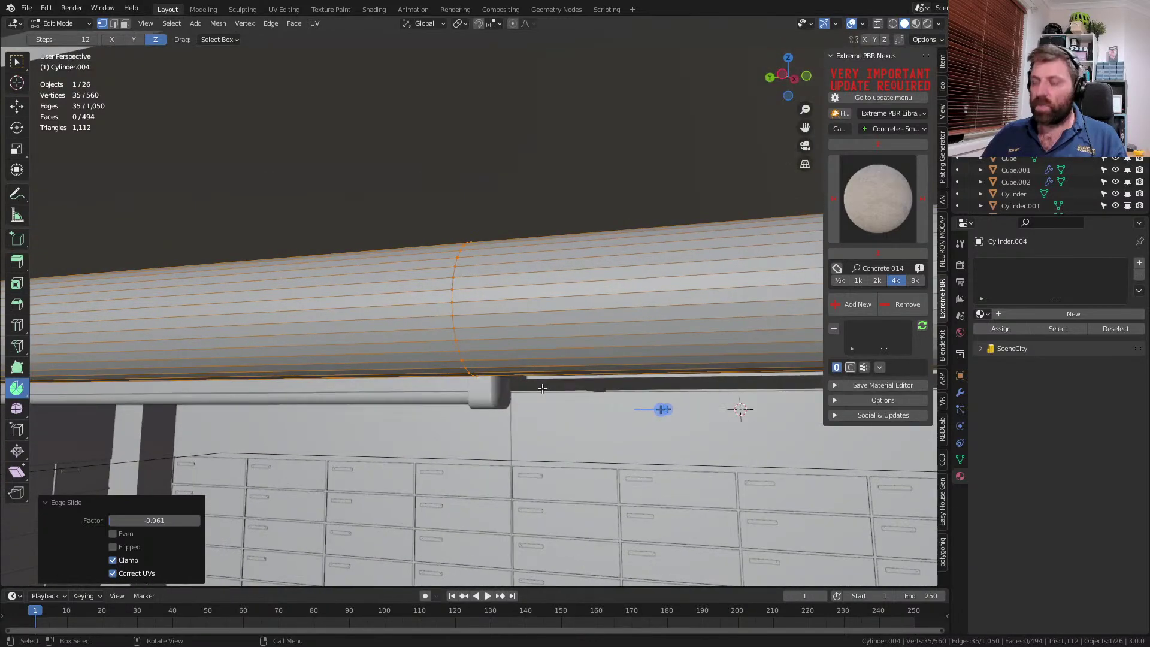
{"action": "key", "text": "ctrl+b"}
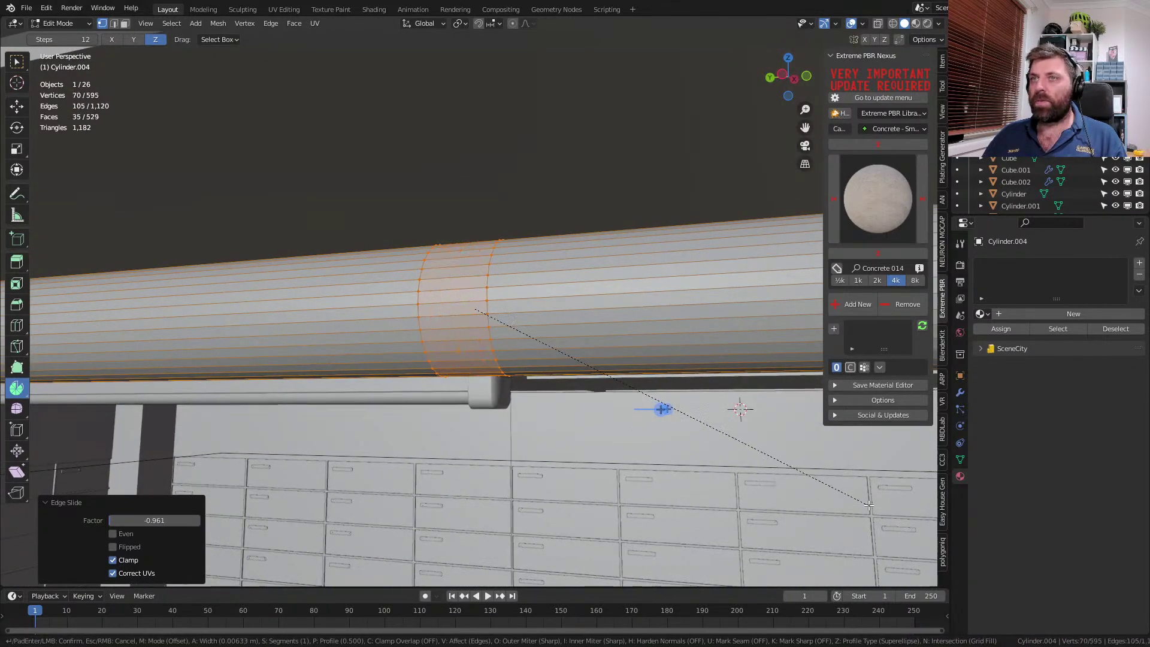
{"action": "left_click", "coordinate": [932, 520]}
- Extrude the band's faces in place and fatten them slightly outward to form a raised collar around the pipe
{"action": "key", "text": "alt+s"}
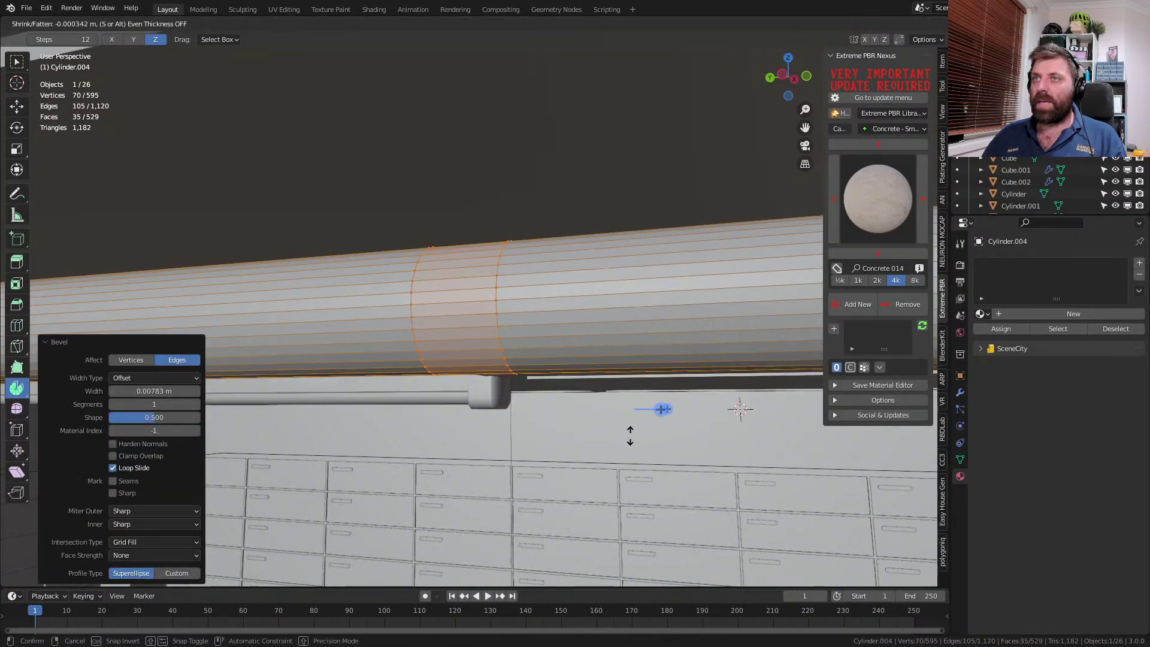
{"action": "key", "text": "Escape"}
{"action": "key", "text": "e"}
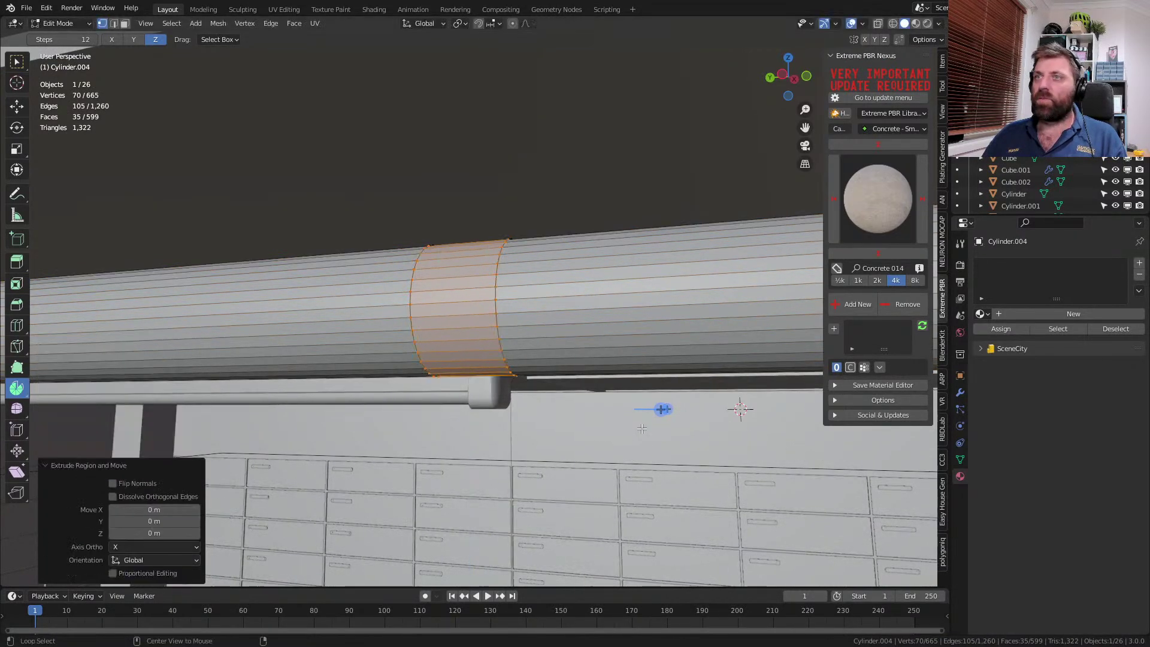
{"action": "left_click", "coordinate": [637, 316]}
{"action": "middle_click_drag", "start_coordinate": [636, 316], "coordinate": [426, 373]}
{"action": "key", "text": "Tab"}
- Create a material named RedPAint for the pipe with a red base color, specular 0.917 and roughness 0.610
{"action": "left_click", "coordinate": [1074, 314]}
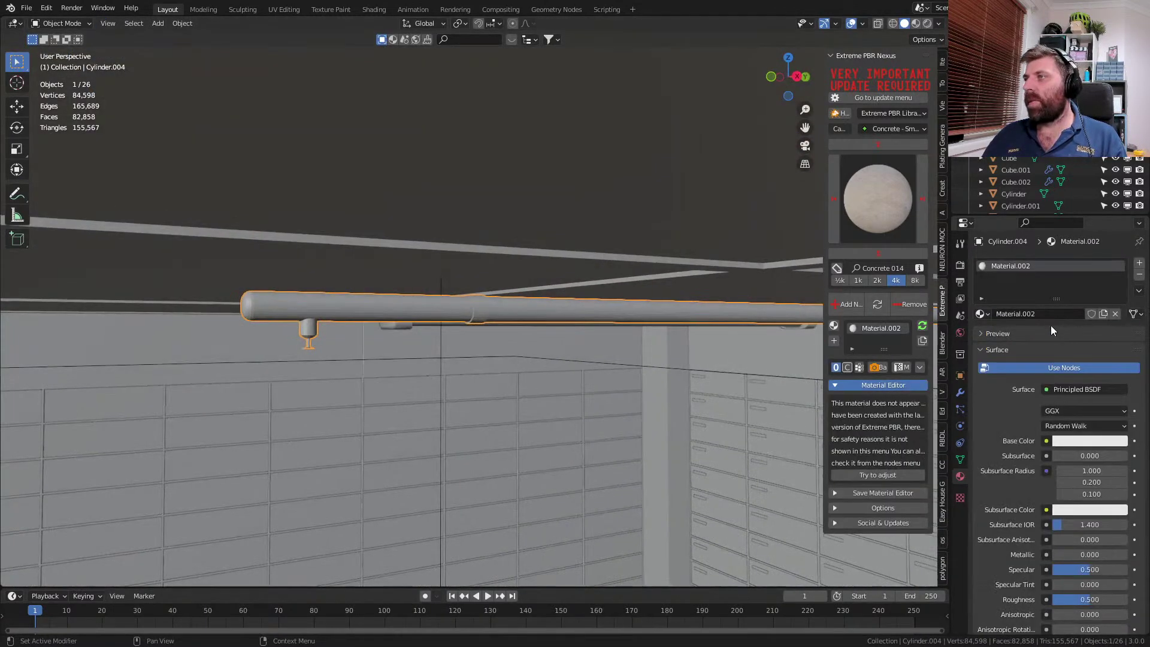
{"action": "type", "text": "RedP"}
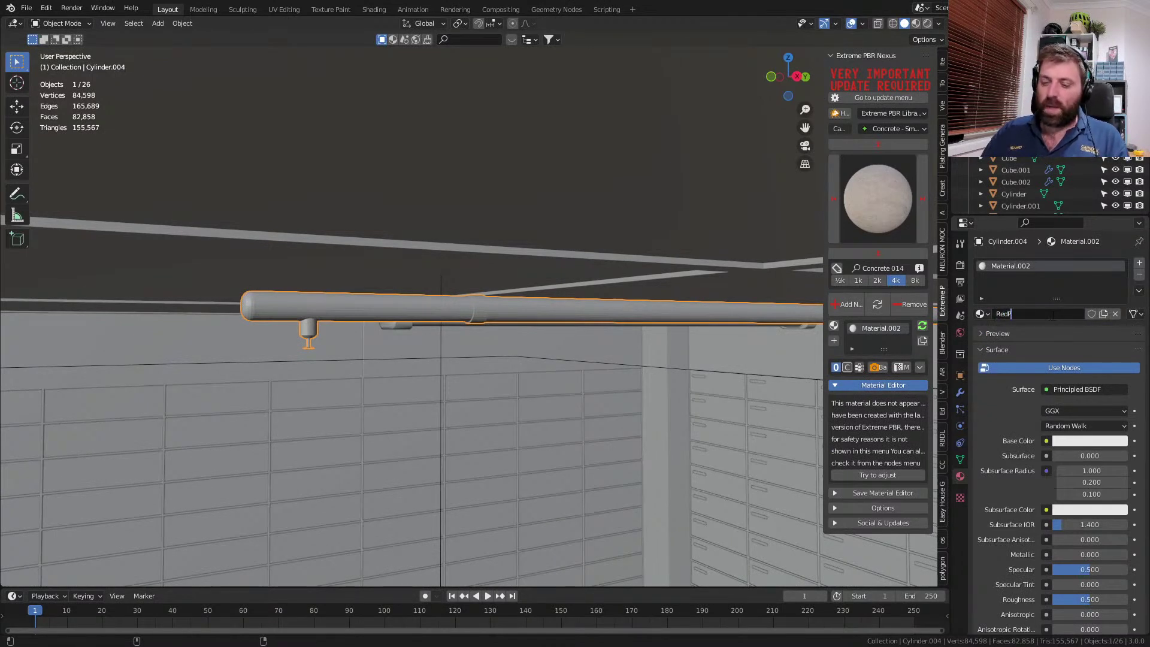
{"action": "key", "text": "Return"}
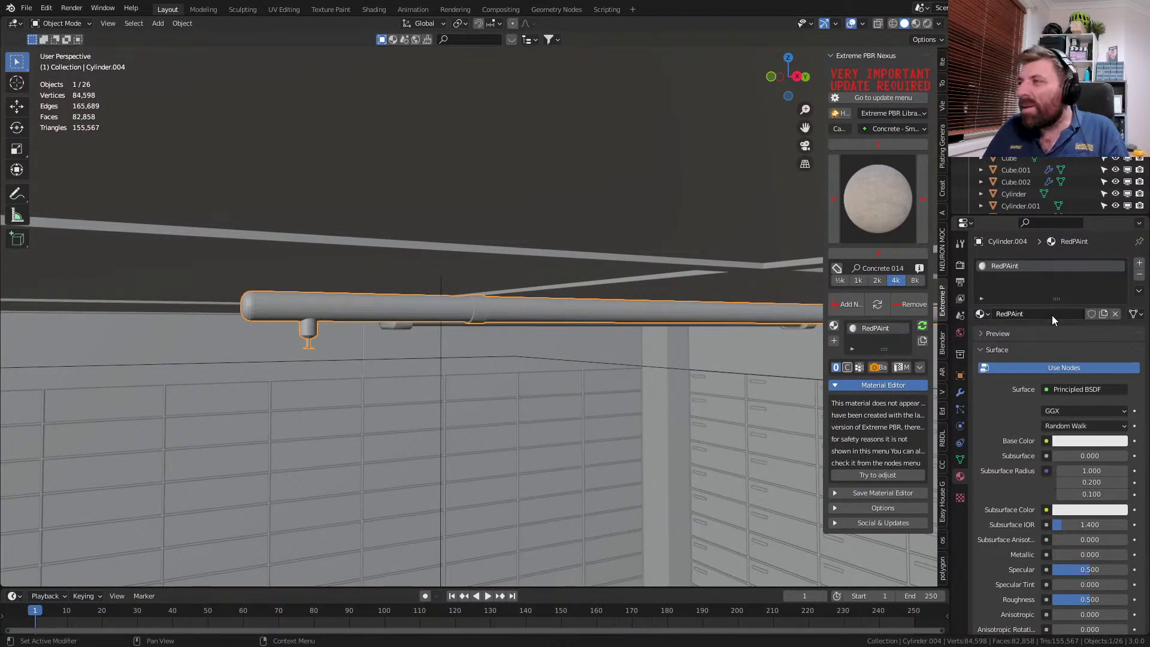
{"action": "left_click", "coordinate": [1086, 441]}
{"action": "left_click_drag", "start_coordinate": [1073, 315], "coordinate": [1073, 358]}
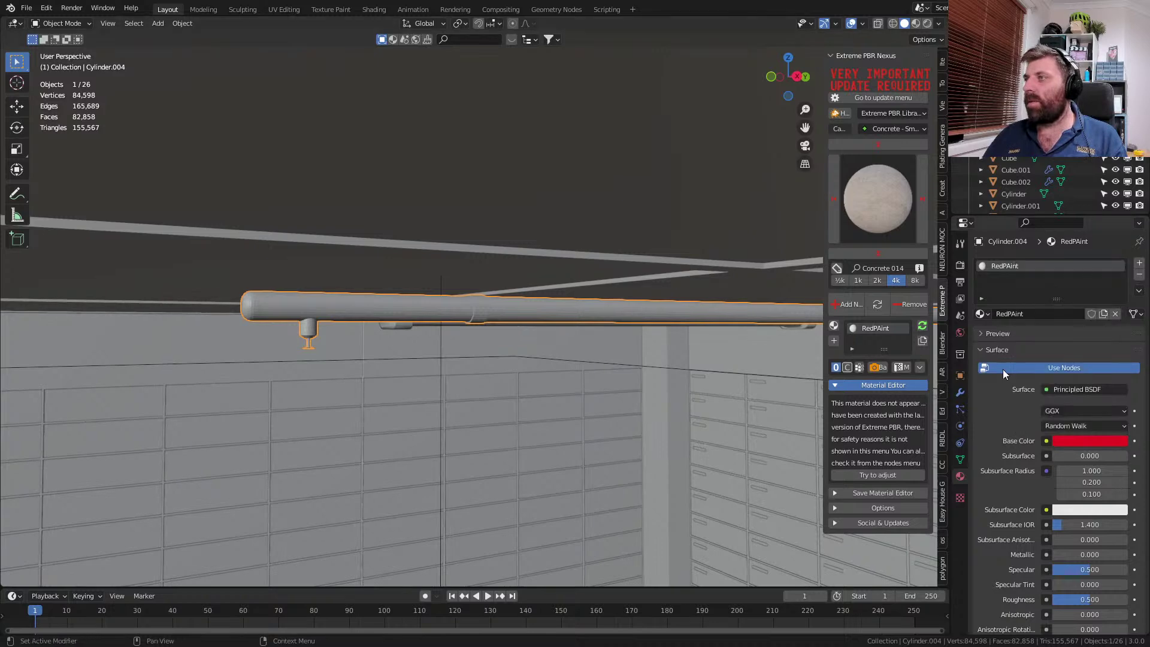
{"action": "left_click_drag", "start_coordinate": [1077, 570], "coordinate": [1108, 599]}
- Switch the viewport to rendered shading and raise the pipe along Z closer to the ceiling
{"action": "middle_click_drag", "start_coordinate": [635, 420], "coordinate": [677, 436]}
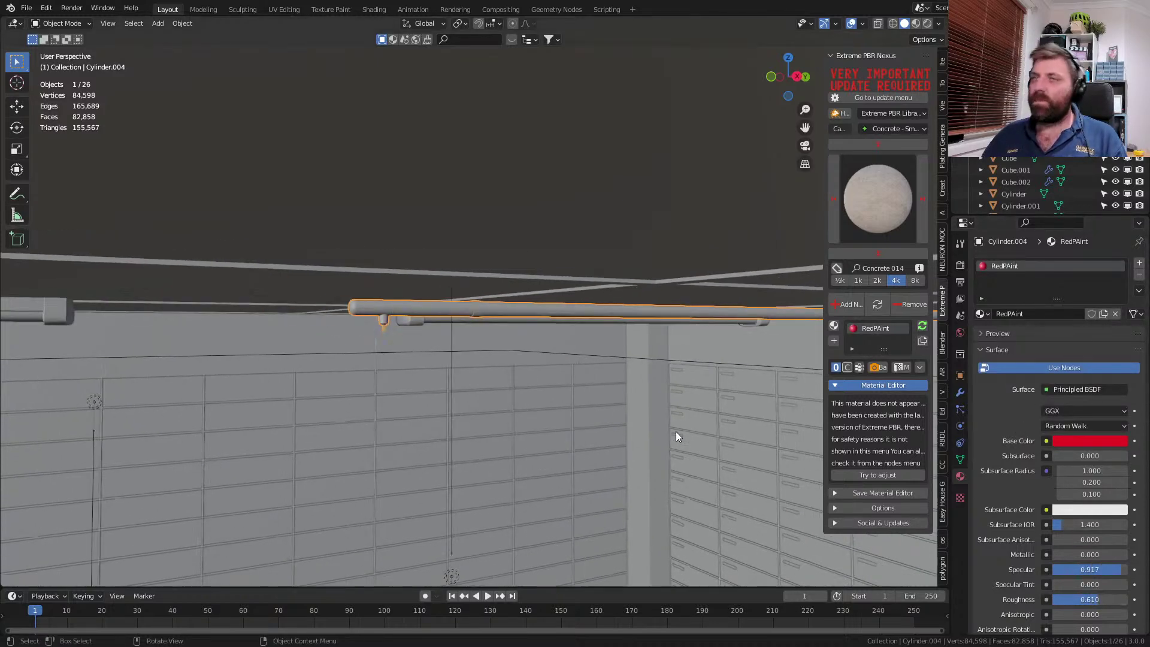
{"action": "left_click", "coordinate": [928, 24]}
{"action": "mouse_move", "coordinate": [418, 282]}
{"action": "middle_mouse_down"}
{"action": "mouse_move", "coordinate": [495, 296]}
{"action": "mouse_move", "coordinate": [559, 278]}
{"action": "mouse_move", "coordinate": [520, 311]}
{"action": "mouse_move", "coordinate": [471, 325]}
{"action": "middle_mouse_up"}
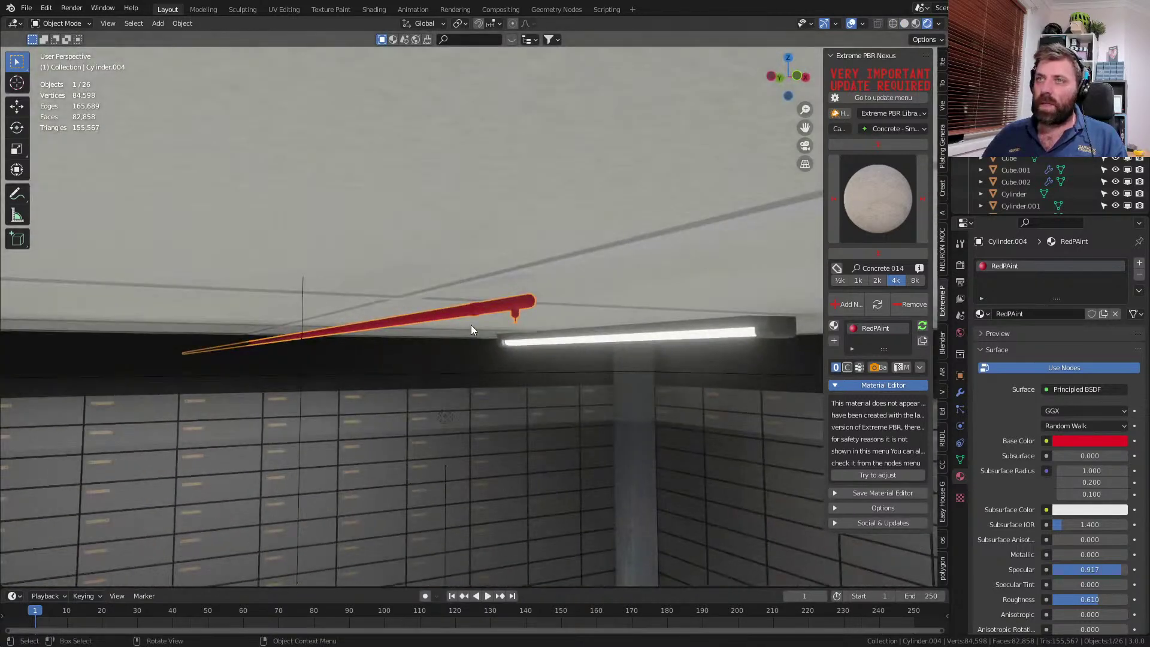
{"action": "key", "text": "g"}
{"action": "key", "text": "z"}
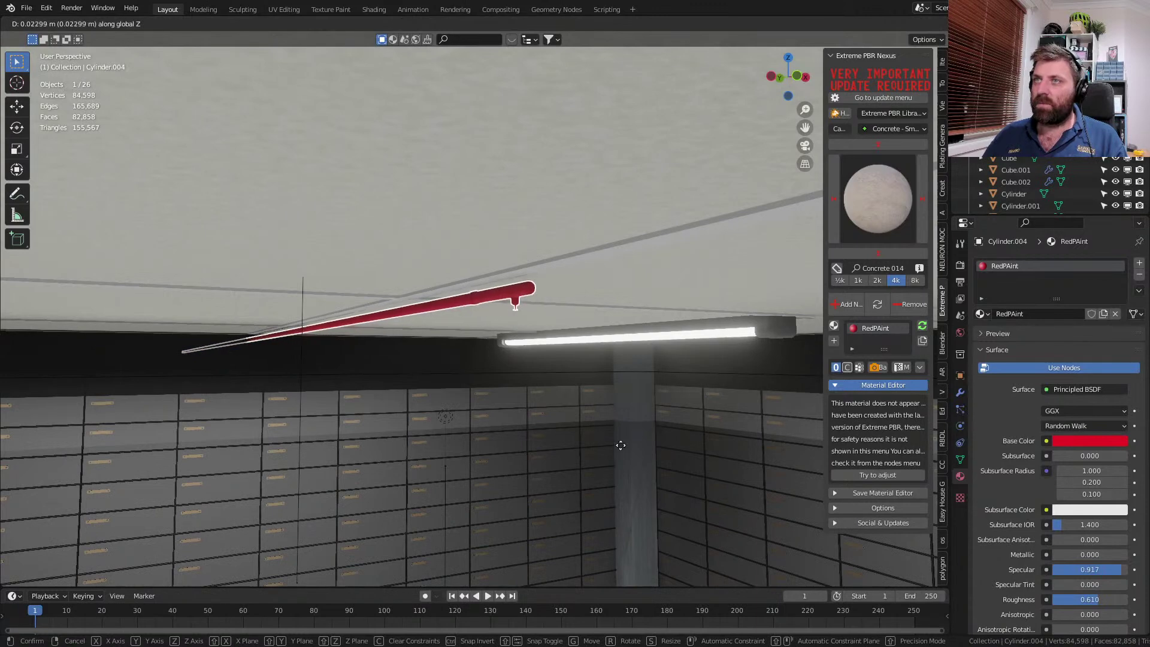
{"action": "left_click", "coordinate": [592, 203]}
- Snap the 3D cursor to the selected collar faces of the pipe in Edit Mode
{"action": "scroll", "coordinate": [598, 347], "scroll_direction": "up", "scroll_amount": 4}
{"action": "key", "text": "Tab"}
{"action": "middle_click_drag", "start_coordinate": [443, 329], "coordinate": [483, 273]}
{"action": "scroll", "coordinate": [483, 273], "scroll_direction": "down", "scroll_amount": 1}
{"action": "scroll", "coordinate": [479, 258], "scroll_direction": "up", "scroll_amount": 1}
{"action": "key", "text": "shift+s"}
{"action": "left_click", "coordinate": [415, 298]}
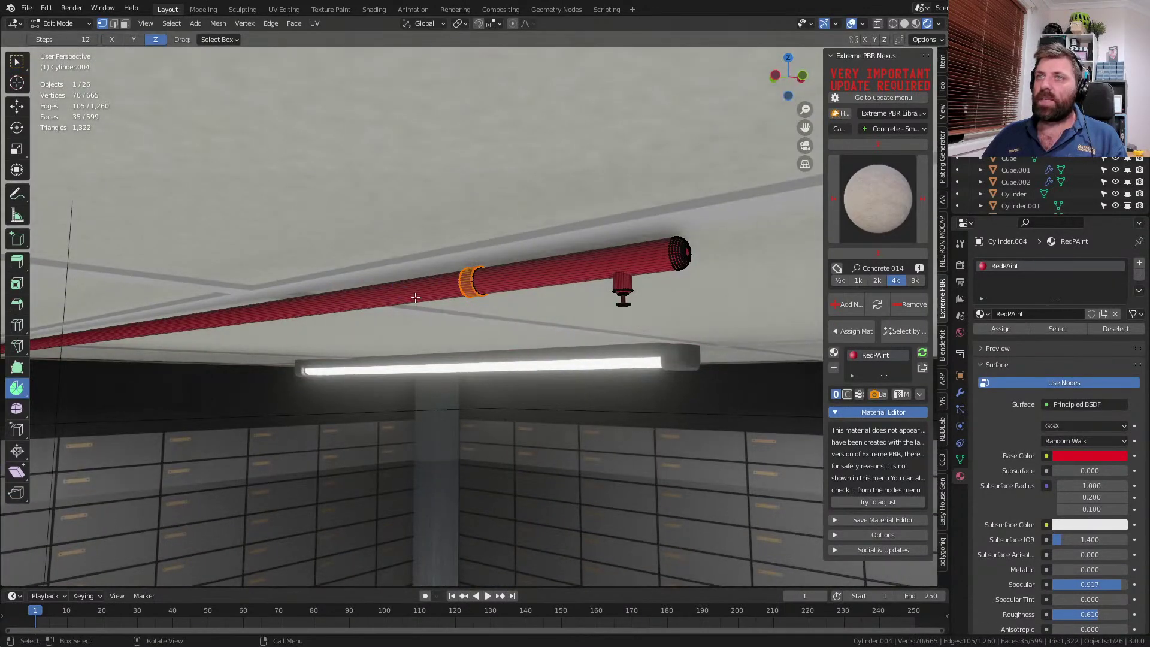
{"action": "key", "text": "shift+s"}
{"action": "left_click", "coordinate": [479, 315]}
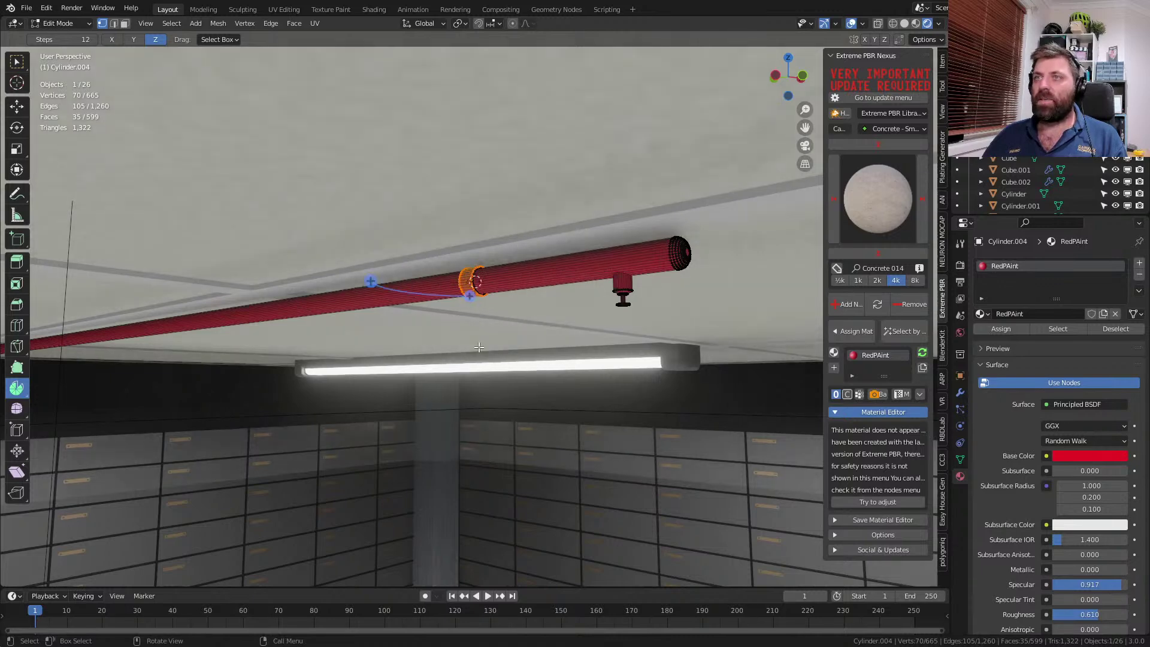
- Add a 35-vertex cylinder at the collar and scale it down by 0.1 and further to a thin ceiling mount
{"action": "key", "text": "shift+a"}
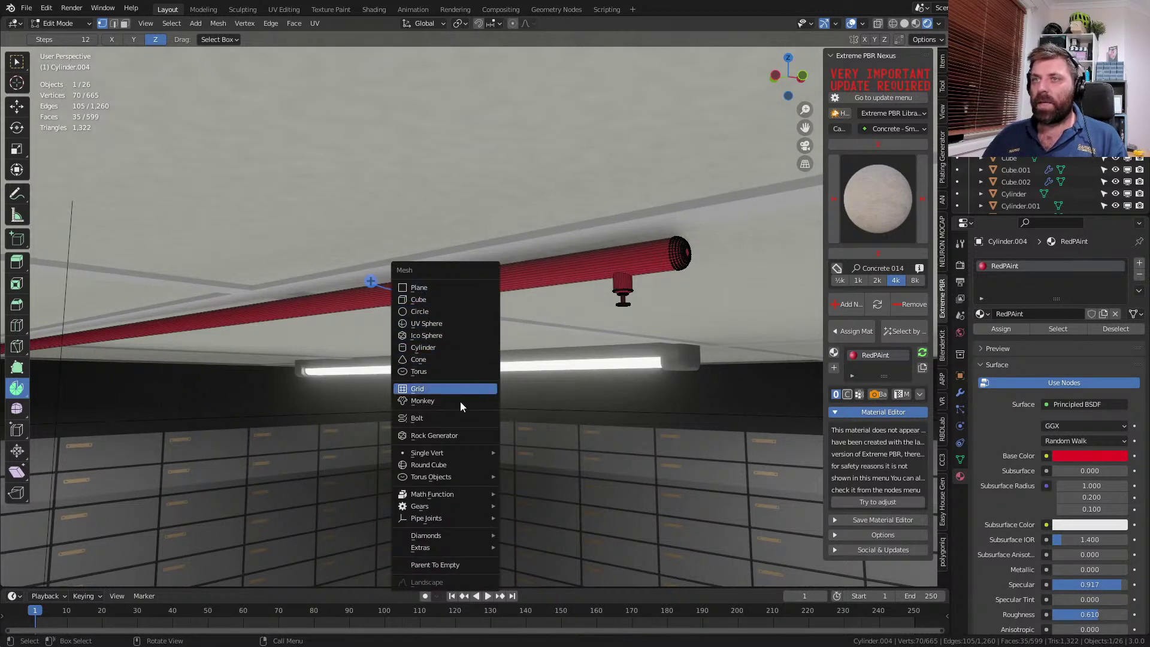
{"action": "left_click", "coordinate": [454, 347]}
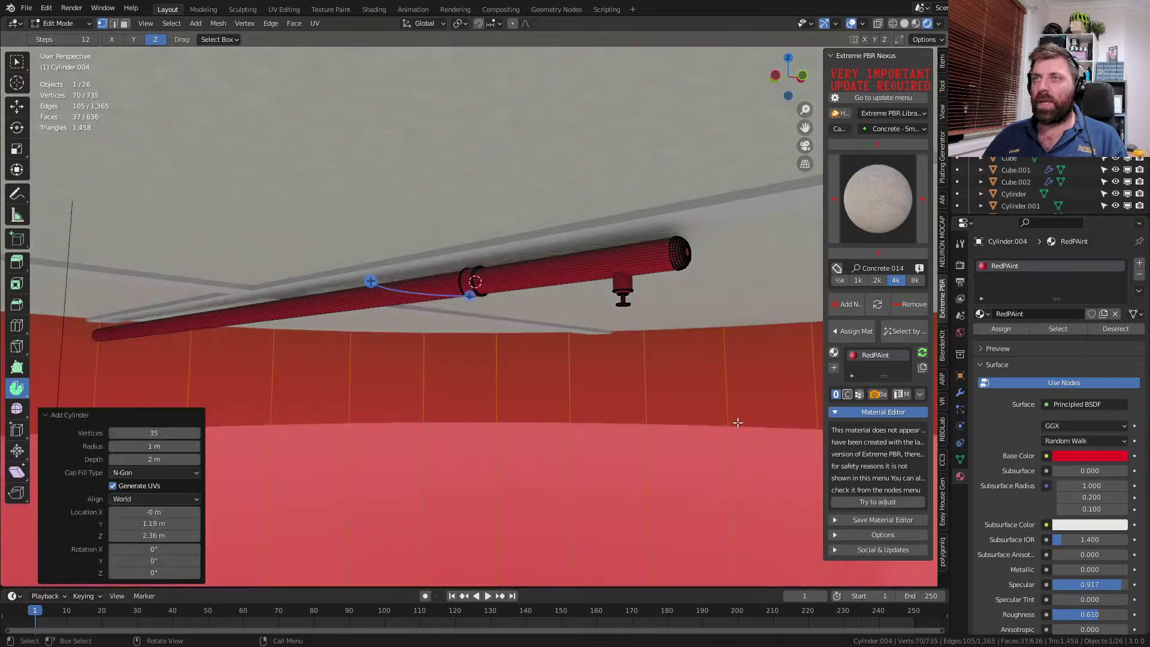
{"action": "key", "text": "s"}
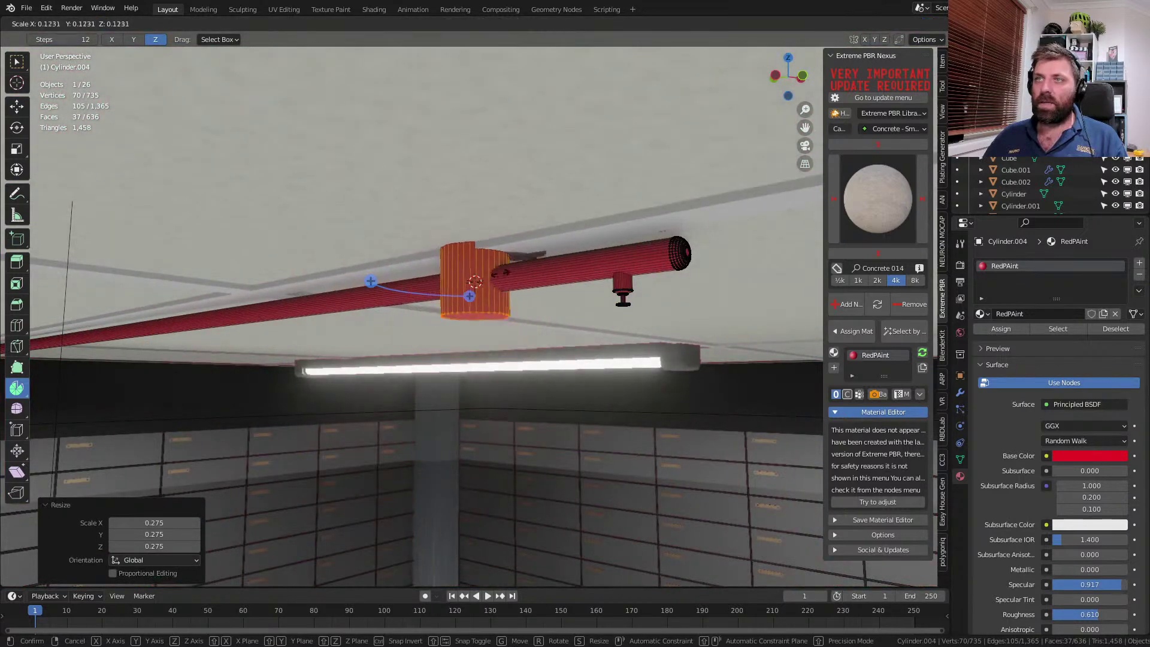
{"action": "type", "text": ".1"}
{"action": "key", "text": "Return"}
{"action": "key", "text": "s"}
{"action": "left_click", "coordinate": [512, 294]}
- Move the small cylinder up about 0.019 m along Z and stretch it along Z to reach the ceiling
{"action": "key", "text": "g"}
{"action": "key", "text": "z"}
{"action": "left_click", "coordinate": [533, 108]}
{"action": "key", "text": "s"}
{"action": "key", "text": "z"}
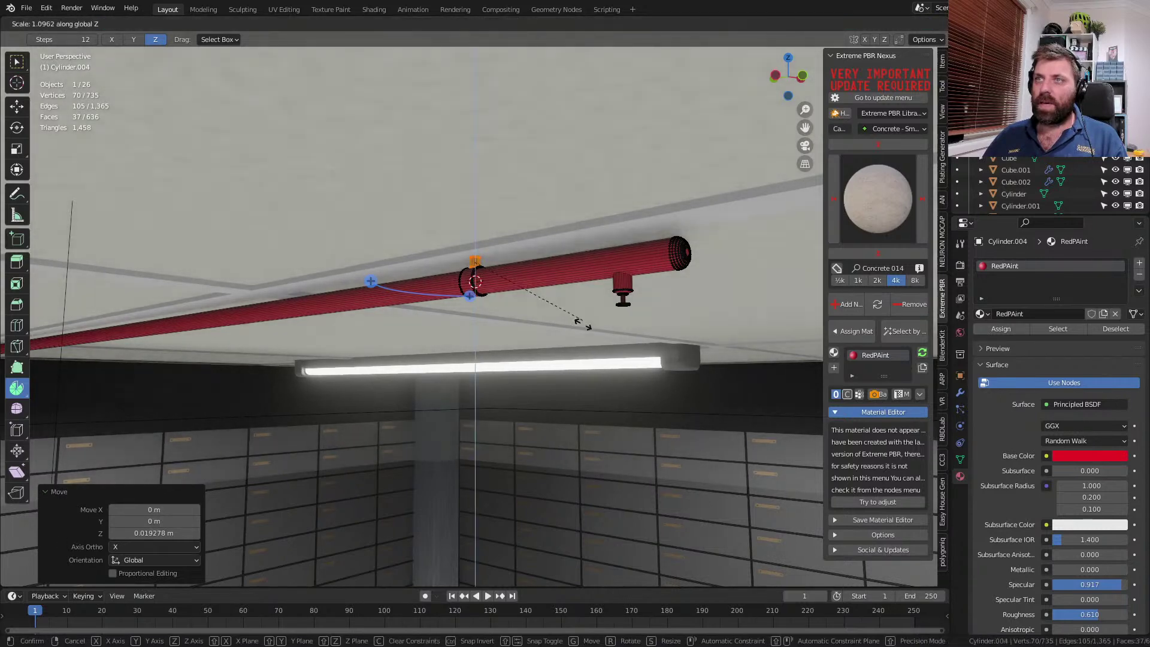
{"action": "left_click", "coordinate": [630, 495]}
{"action": "scroll", "coordinate": [626, 497], "scroll_direction": "down", "scroll_amount": 3}
{"action": "key", "text": "Tab"}
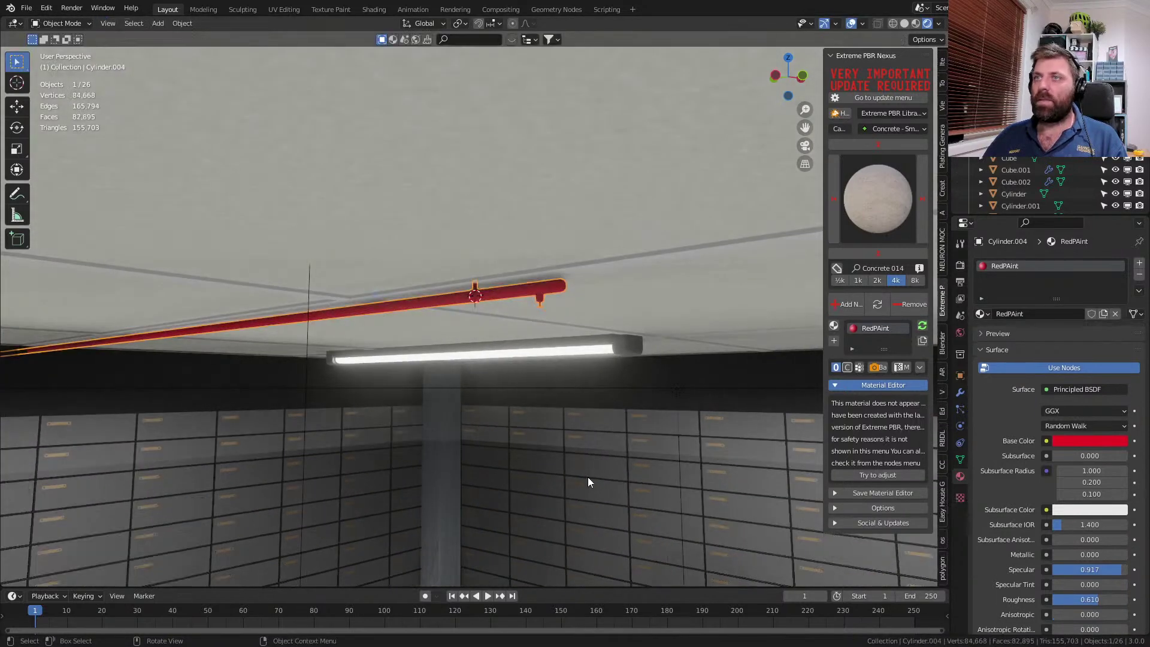
- Select the whole linked sprinkler head under the pipe and widen it in X and Y without changing its height
{"action": "left_click", "coordinate": [590, 470]}
{"action": "middle_click_drag", "start_coordinate": [593, 467], "coordinate": [453, 461]}
{"action": "scroll", "coordinate": [414, 384], "scroll_direction": "up", "scroll_amount": 3}
{"action": "scroll", "coordinate": [559, 483], "scroll_direction": "up", "scroll_amount": 3}
{"action": "middle_click_drag", "start_coordinate": [415, 384], "coordinate": [556, 460], "text": "shift"}
{"action": "key", "text": "Tab"}
{"action": "middle_click_drag", "start_coordinate": [571, 553], "coordinate": [559, 419], "text": "shift"}
{"action": "key", "text": "Tab"}
{"action": "left_click", "coordinate": [558, 410]}
{"action": "key", "text": "Tab"}
{"action": "left_click", "coordinate": [554, 411]}
{"action": "key", "text": "ctrl+l"}
{"action": "key", "text": "s"}
{"action": "key", "text": "shift+z"}
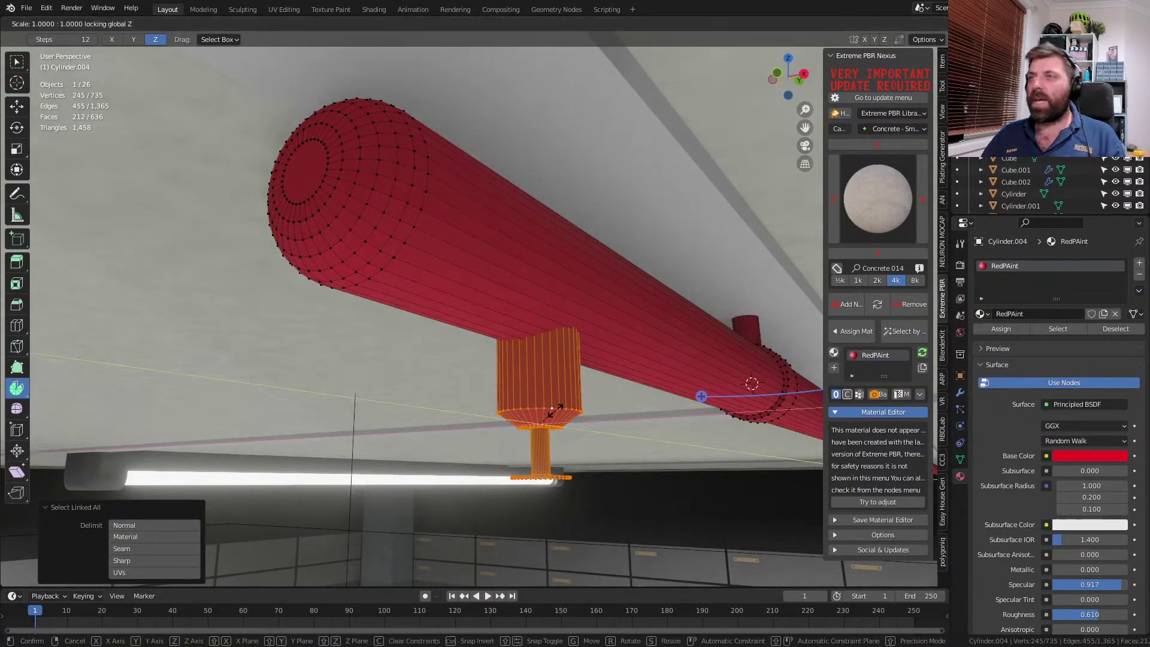
{"action": "left_click", "coordinate": [702, 77]}
- Lower the sprinkler's deflector disc about 0.0032 m along Z and scale it to about 1.123 in X and Y
{"action": "middle_click_drag", "start_coordinate": [574, 321], "coordinate": [532, 226]}
{"action": "left_click", "coordinate": [533, 226], "text": "alt"}
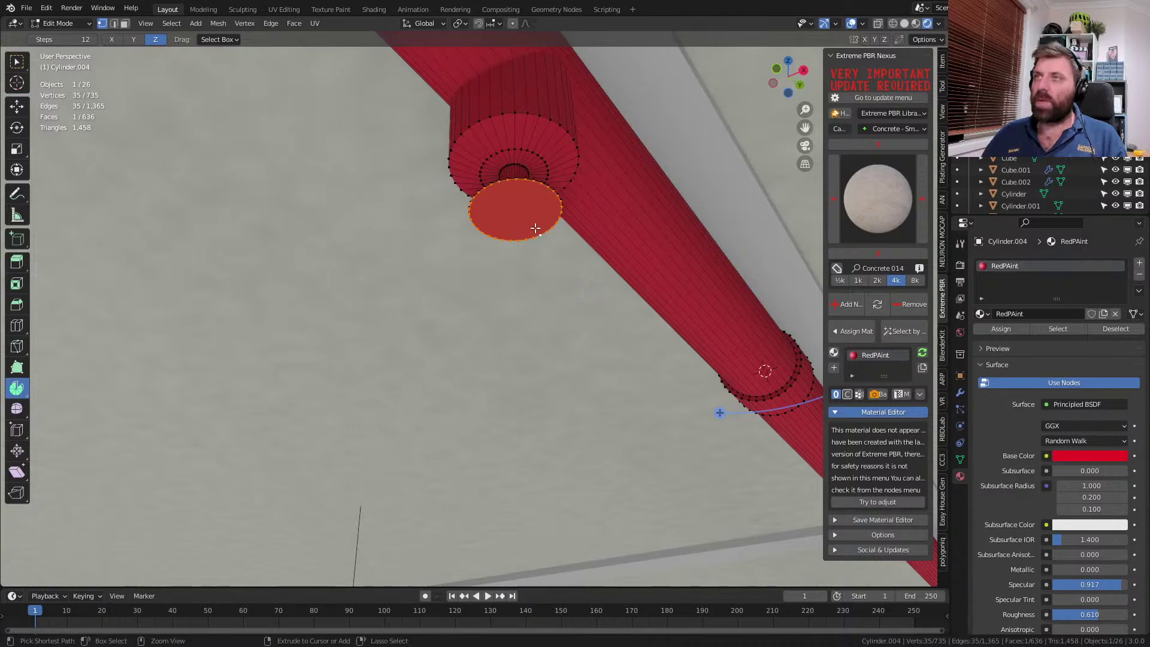
{"action": "key", "text": "ctrl+KP_Add"}
{"action": "key", "text": "g"}
{"action": "key", "text": "z"}
{"action": "left_click", "coordinate": [512, 382]}
{"action": "key", "text": "s"}
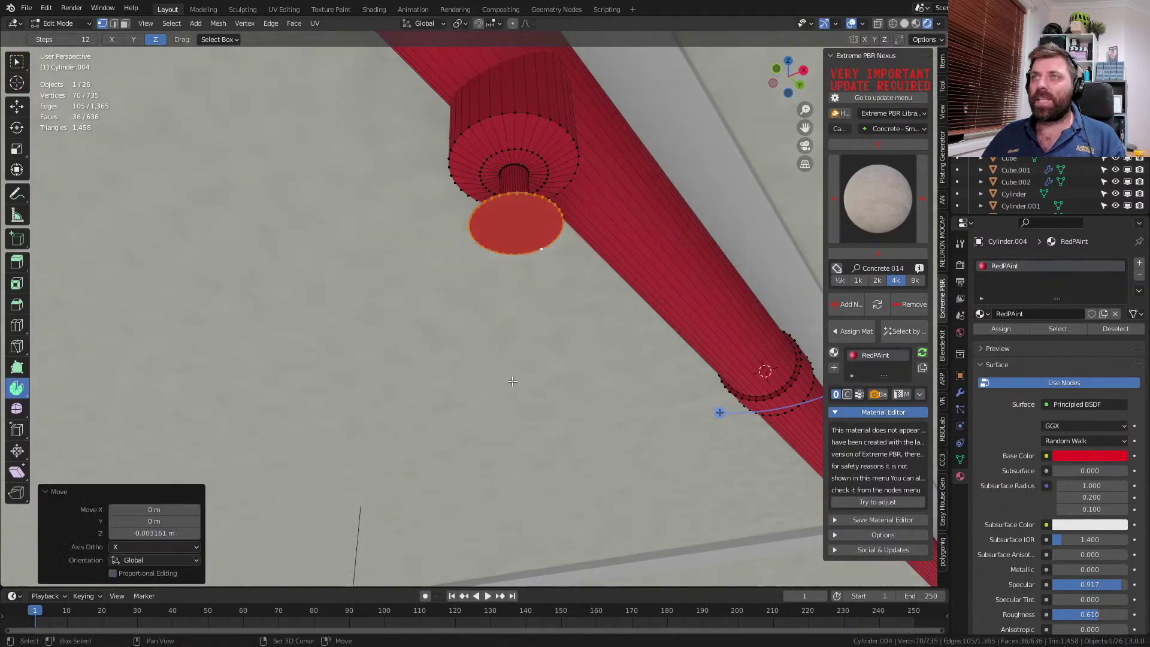
{"action": "key", "text": "shift+z"}
{"action": "left_click", "coordinate": [613, 570]}
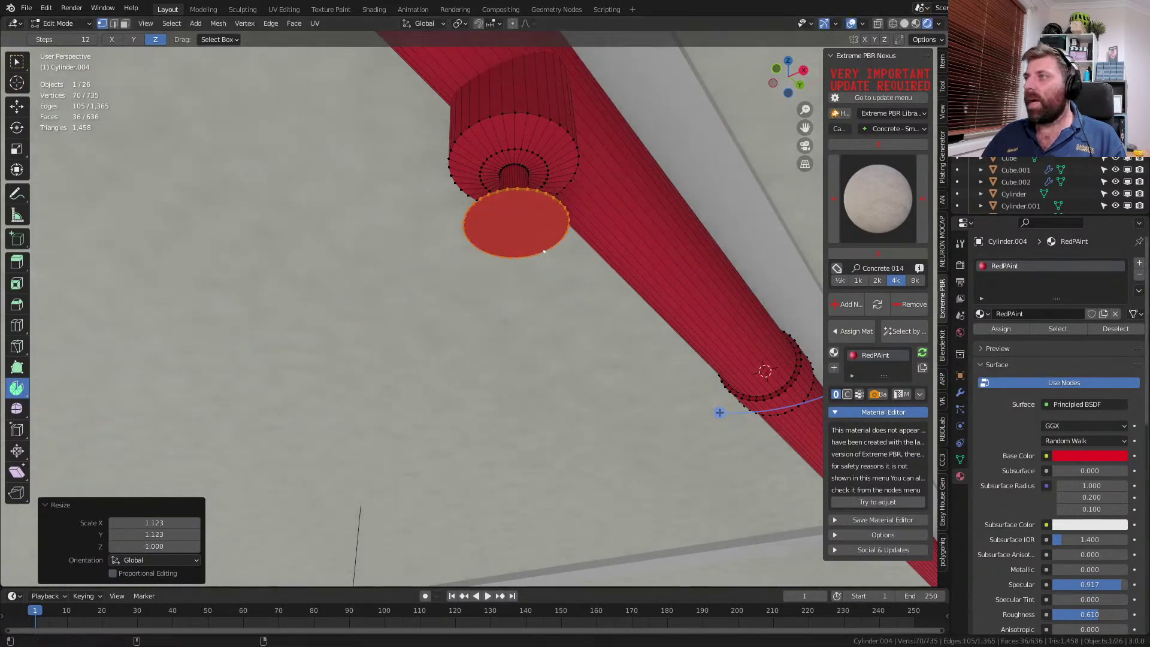
- Add a second material slot with the existing Metal material, assign it to the deflector disc and clear the selection
{"action": "left_click", "coordinate": [1141, 264]}
{"action": "left_click", "coordinate": [982, 338]}
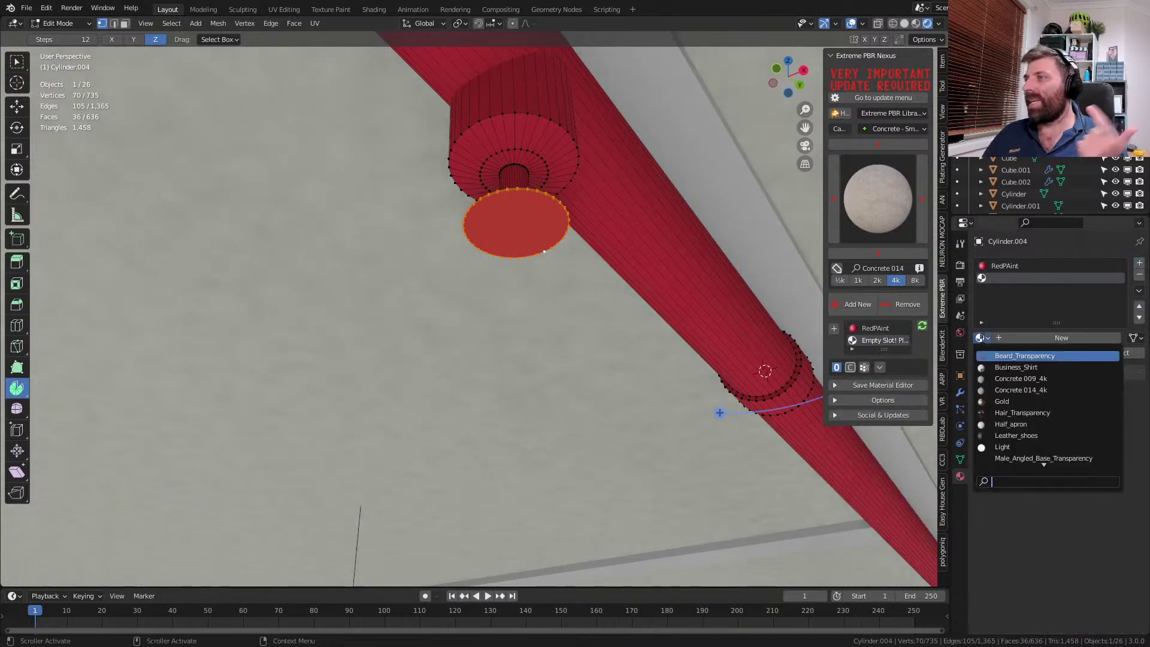
{"action": "type", "text": "met"}
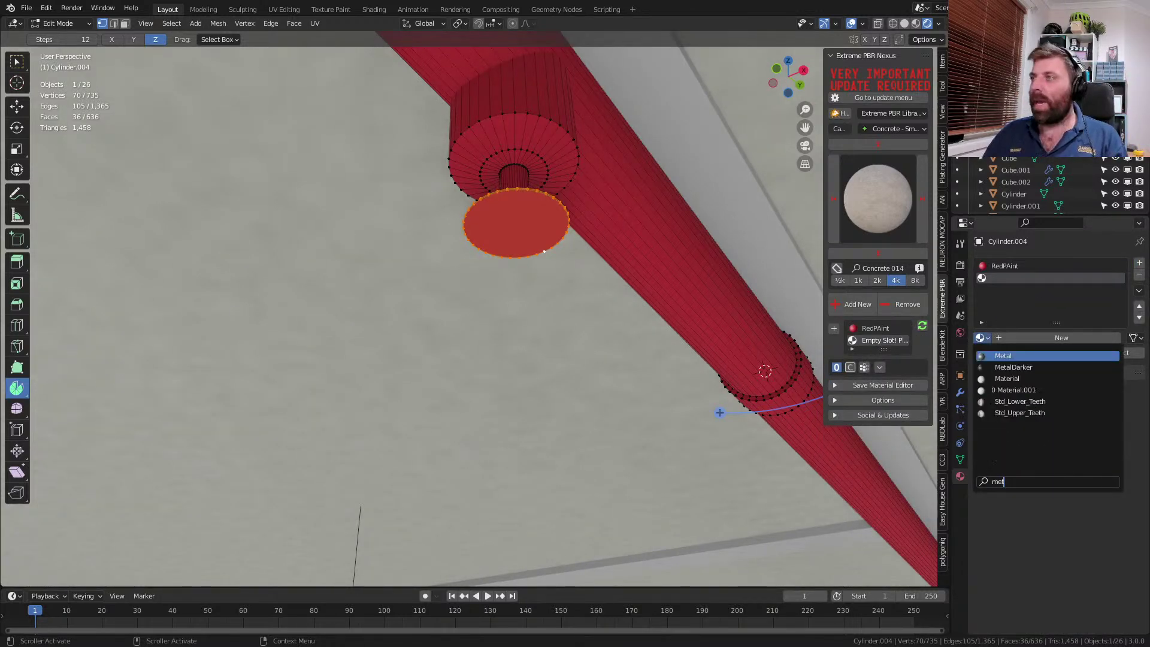
{"action": "left_click", "coordinate": [1013, 355]}
{"action": "left_click", "coordinate": [997, 351]}
{"action": "middle_click_drag", "start_coordinate": [515, 335], "coordinate": [534, 307]}
{"action": "key", "text": "alt+a"}
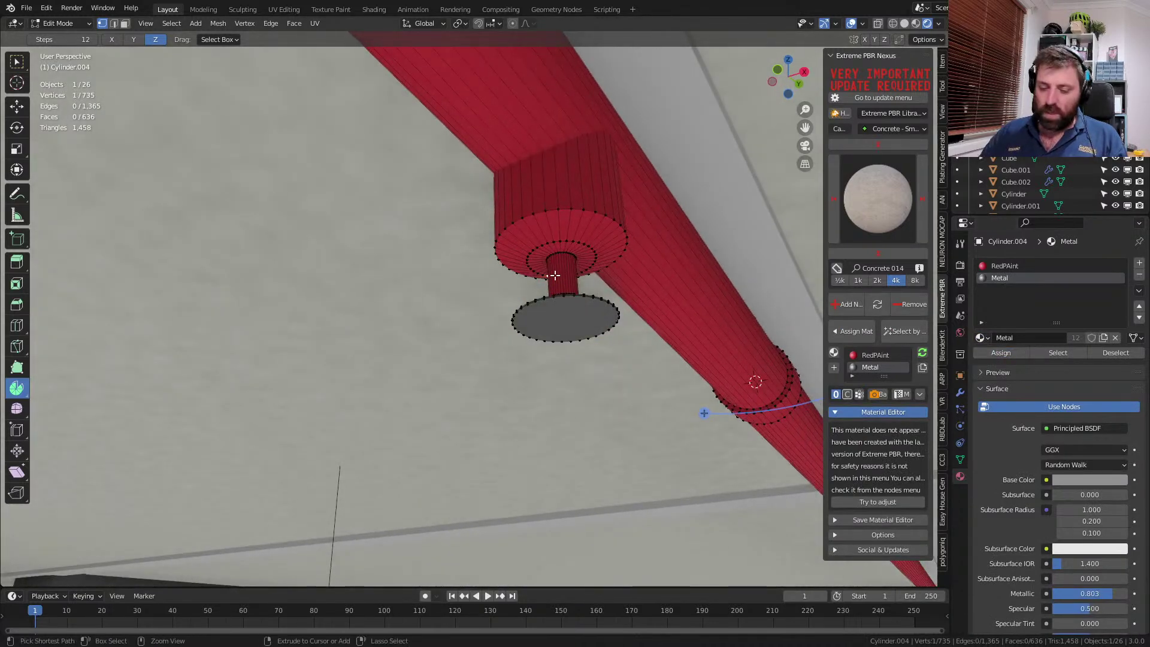
- Select the face loop of the sprinkler's stem in face select mode and view the whole pipe in Object Mode
{"action": "key", "text": "2"}
{"action": "key", "text": "3"}
{"action": "left_click", "coordinate": [573, 282], "text": "alt"}
{"action": "key", "text": "Tab"}
{"action": "middle_click_drag", "start_coordinate": [659, 354], "coordinate": [478, 413]}
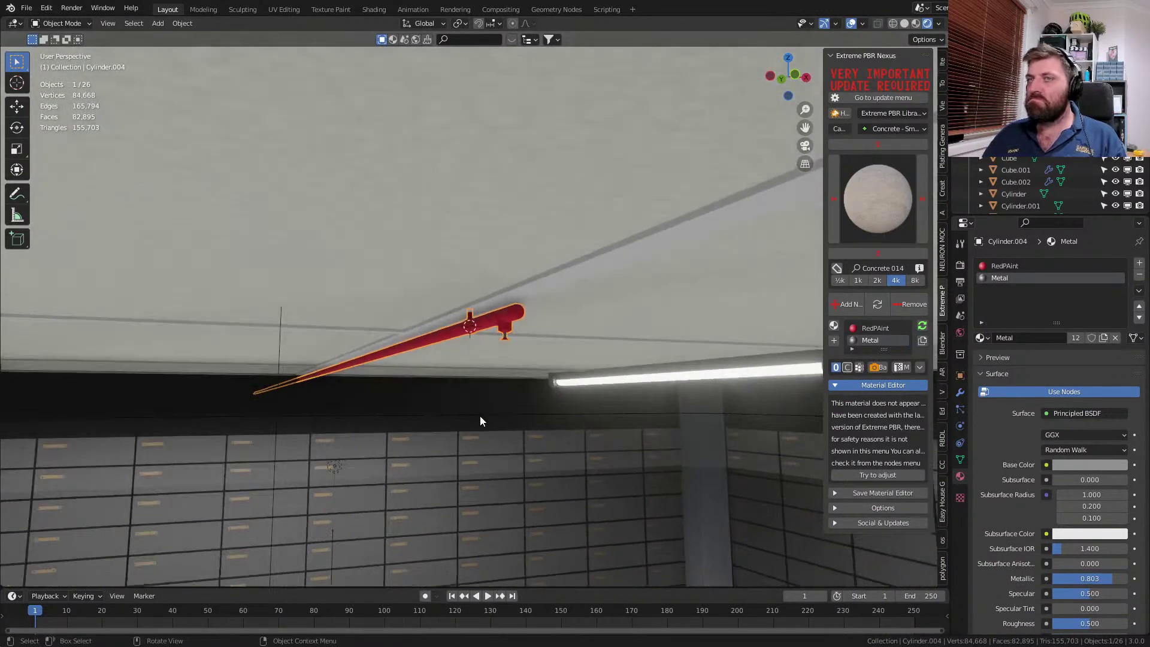
- Render the scene from the camera and check how the red sprinkler pipe looks in the image
{"action": "key", "text": "KP_0"}
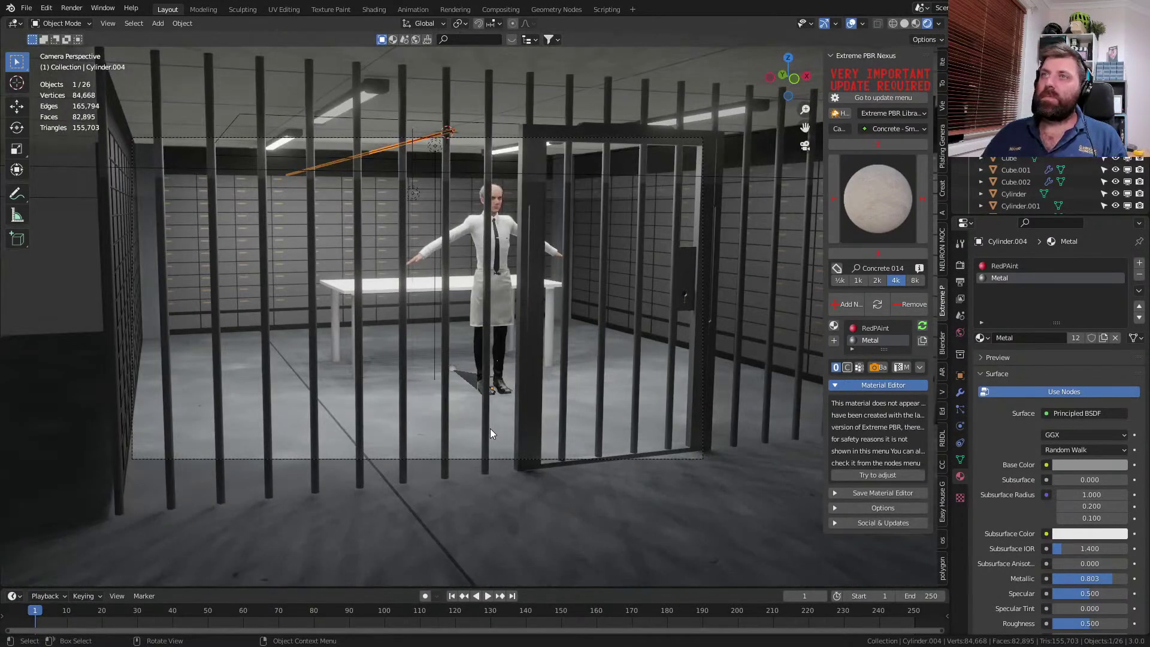
{"action": "key", "text": "F12"}
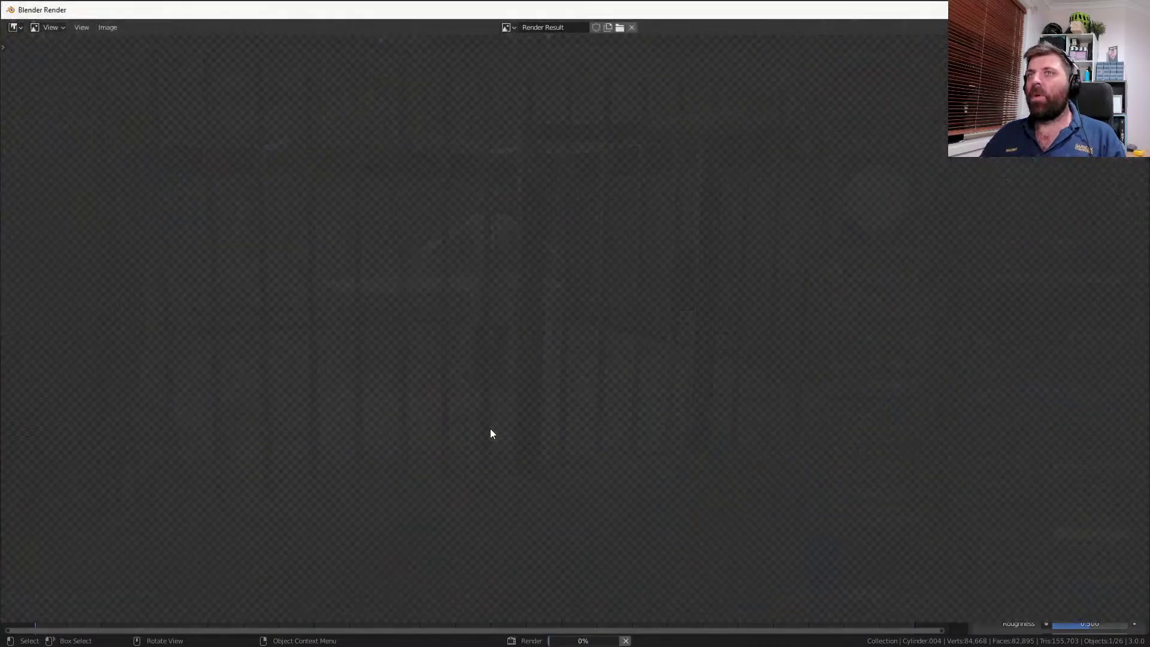
{"action": "scroll", "coordinate": [490, 429], "scroll_direction": "down", "scroll_amount": 2}
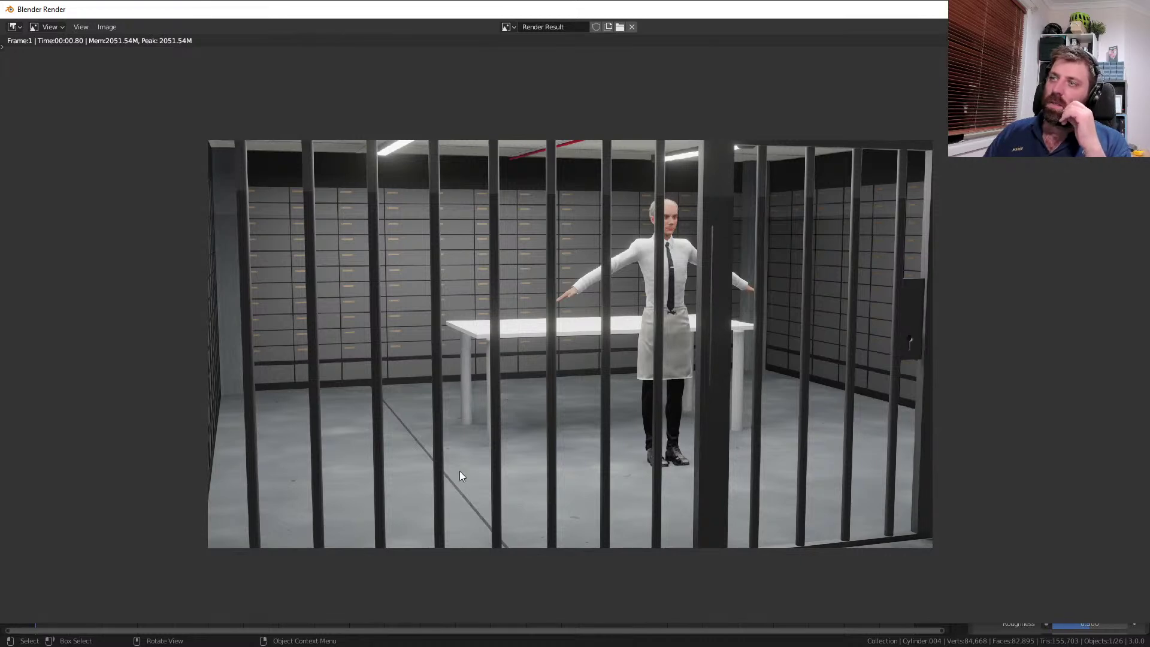
{"action": "scroll", "coordinate": [709, 412], "scroll_direction": "up", "scroll_amount": 2}
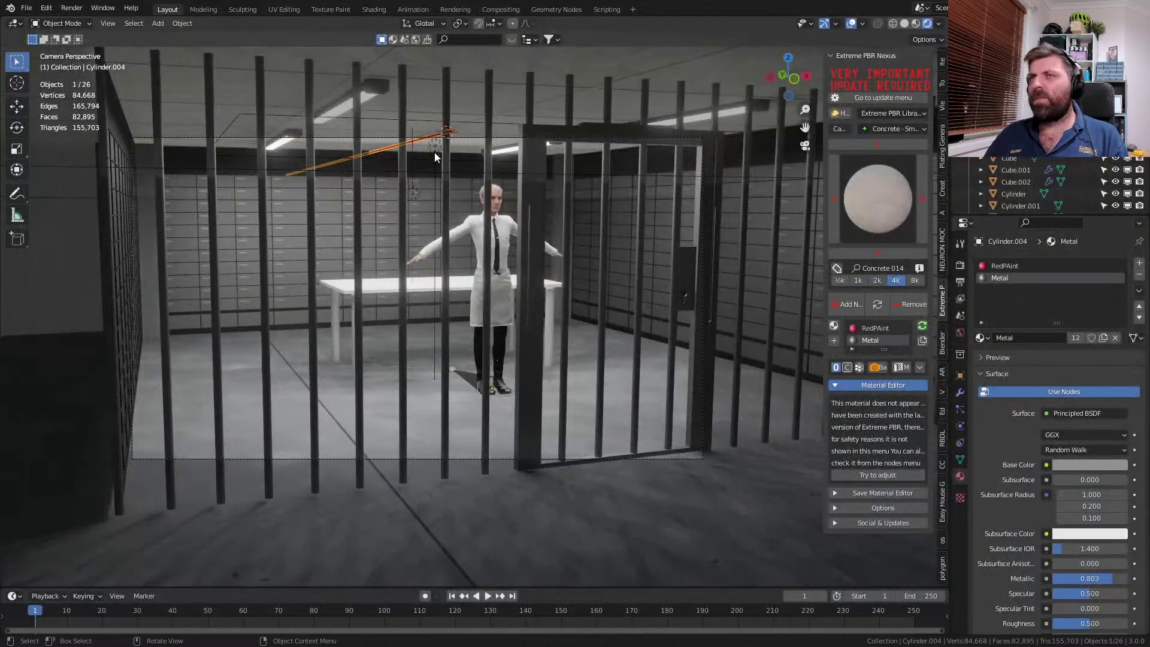
- Enable contact shadows for both area lights in the vault, the 200 W one and the 50 W one
{"action": "left_click", "coordinate": [435, 148]}
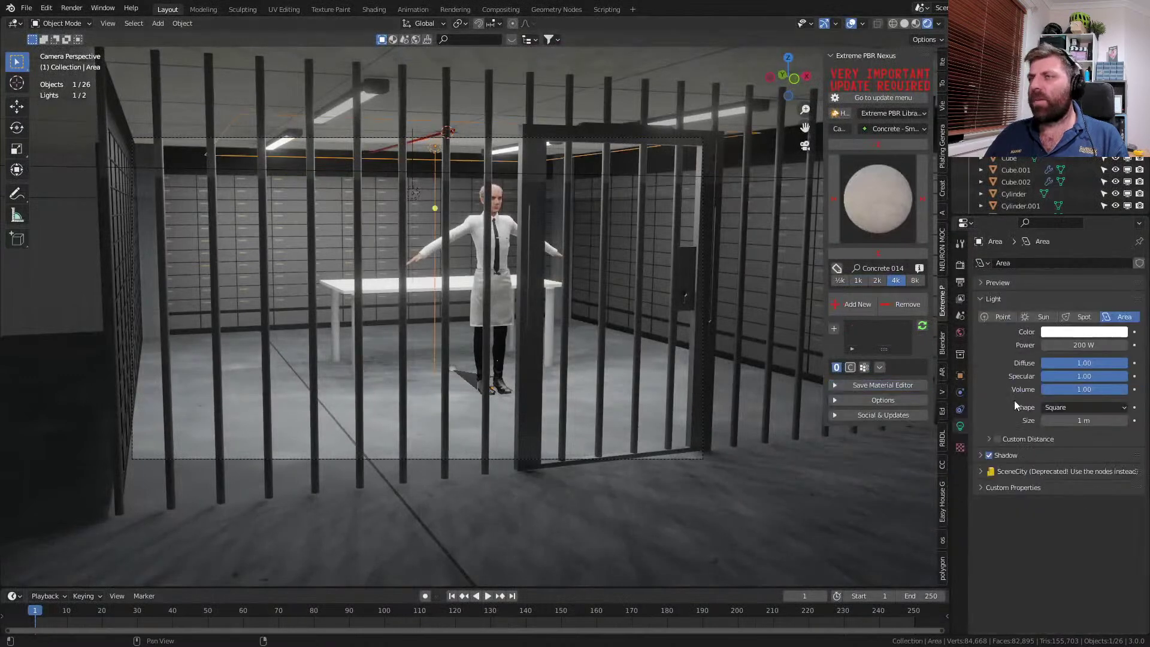
{"action": "left_click", "coordinate": [980, 455]}
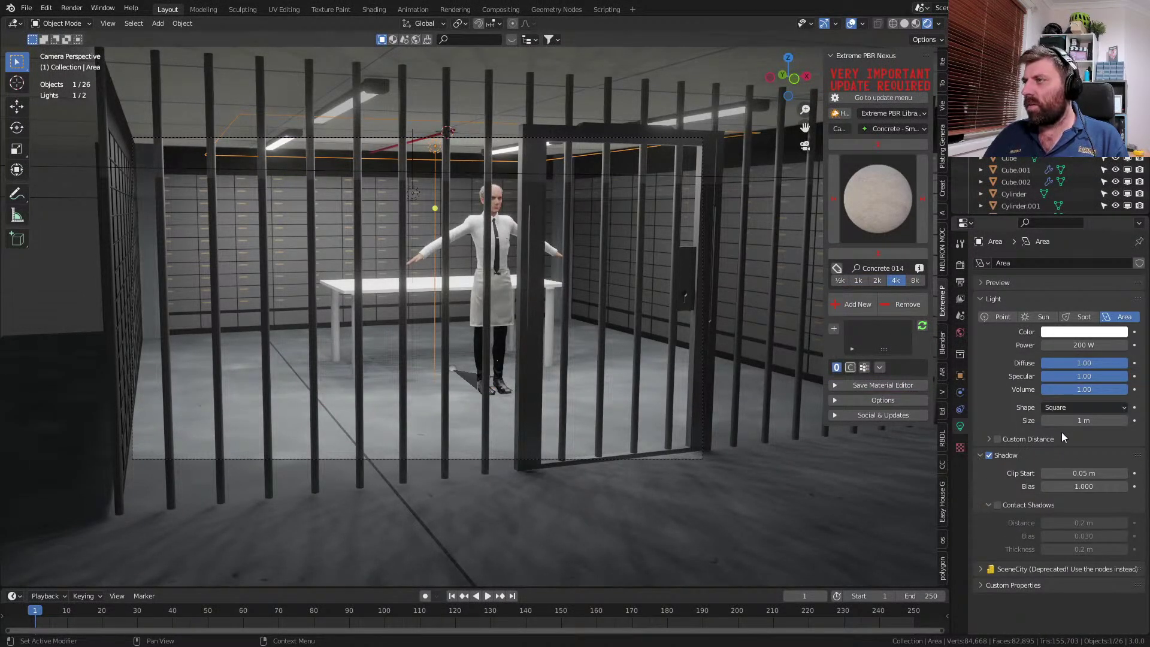
{"action": "left_click", "coordinate": [997, 505]}
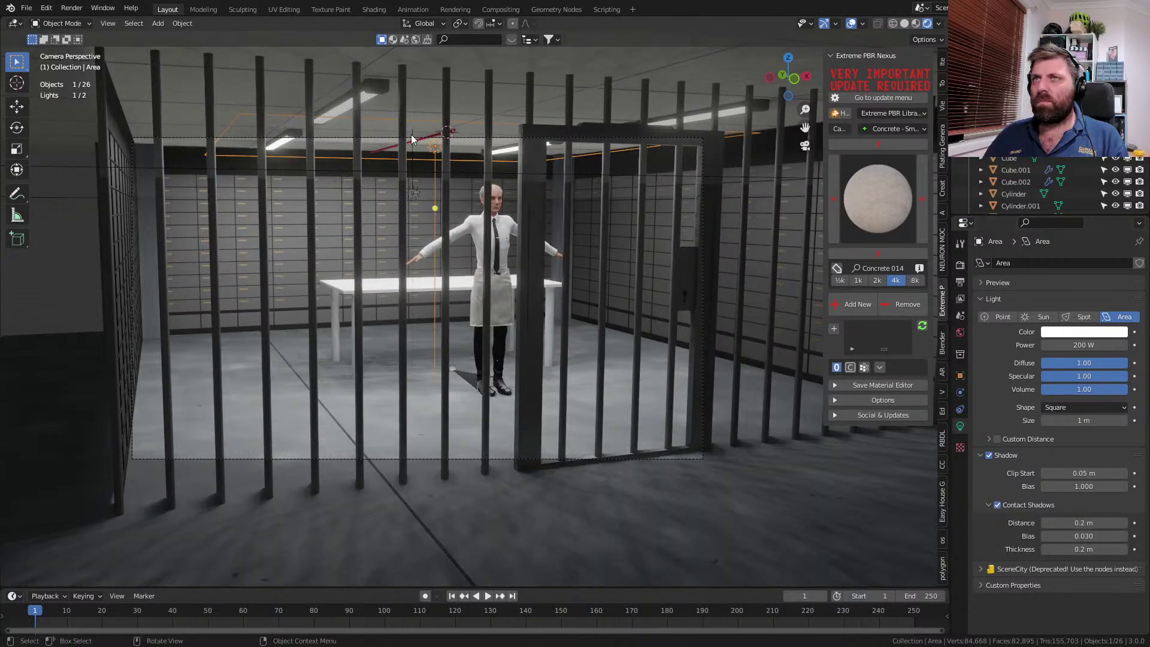
{"action": "middle_click_drag", "start_coordinate": [530, 168], "coordinate": [503, 209]}
{"action": "scroll", "coordinate": [528, 162], "scroll_direction": "up", "scroll_amount": 4}
{"action": "left_click", "coordinate": [475, 203]}
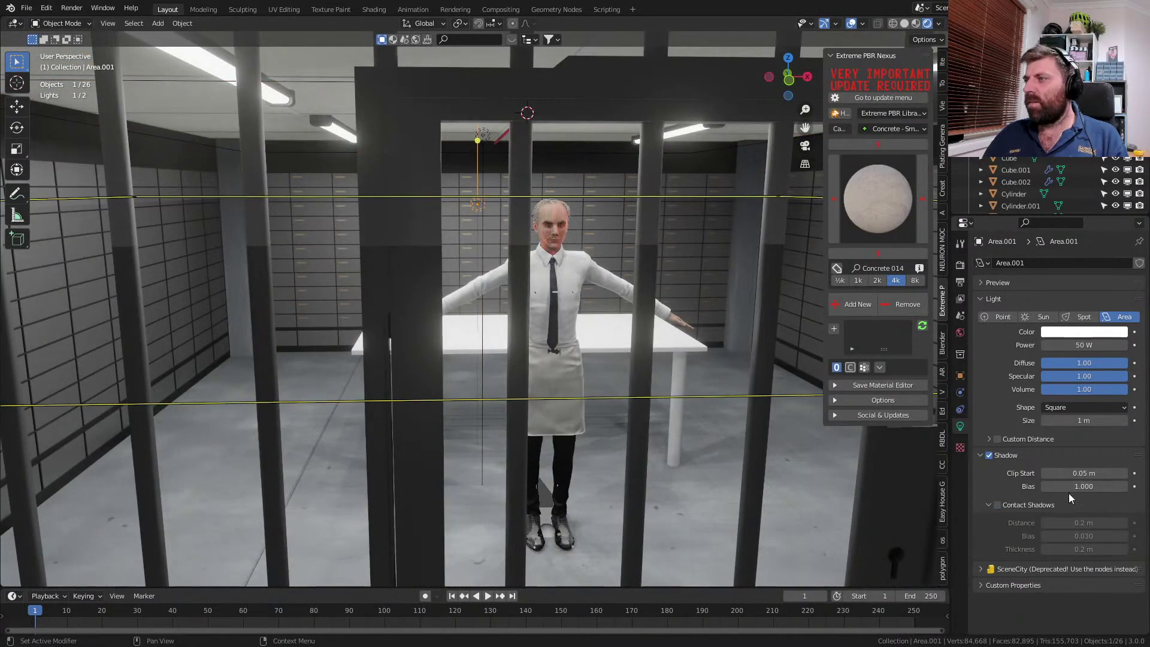
{"action": "left_click", "coordinate": [998, 505]}
{"action": "middle_click_drag", "start_coordinate": [527, 383], "coordinate": [635, 304]}
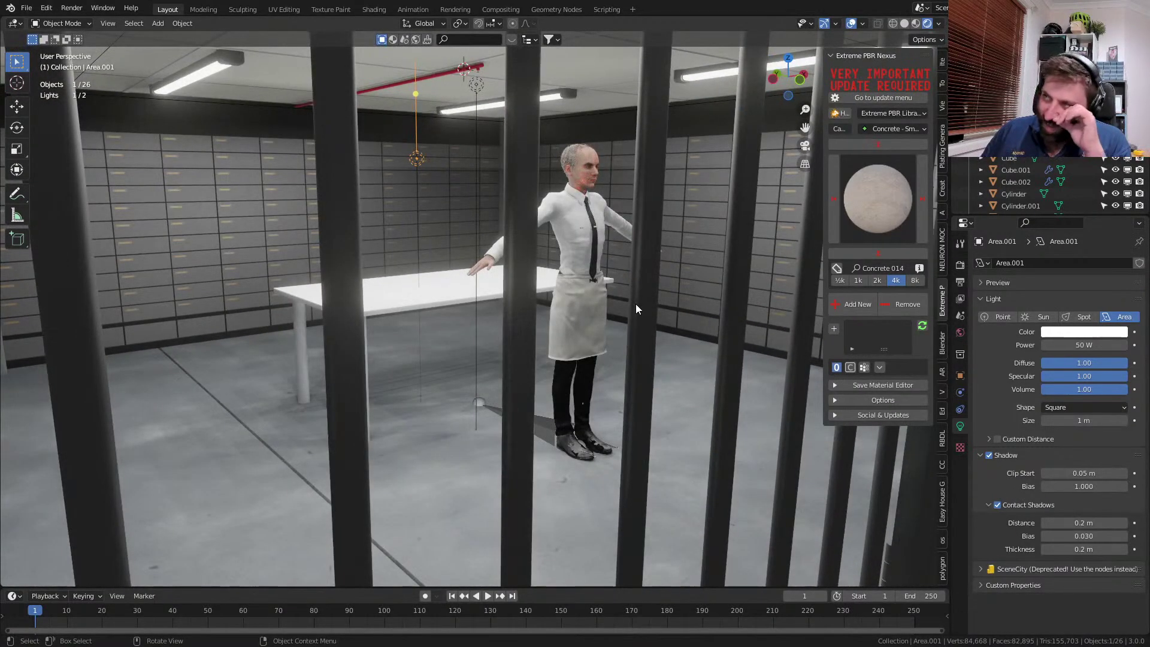
- Set the size of both the 50 W and the 200 W area light to 0 m
{"action": "double_click", "coordinate": [1063, 420]}
{"action": "type", "text": "0"}
{"action": "key", "text": "Return"}
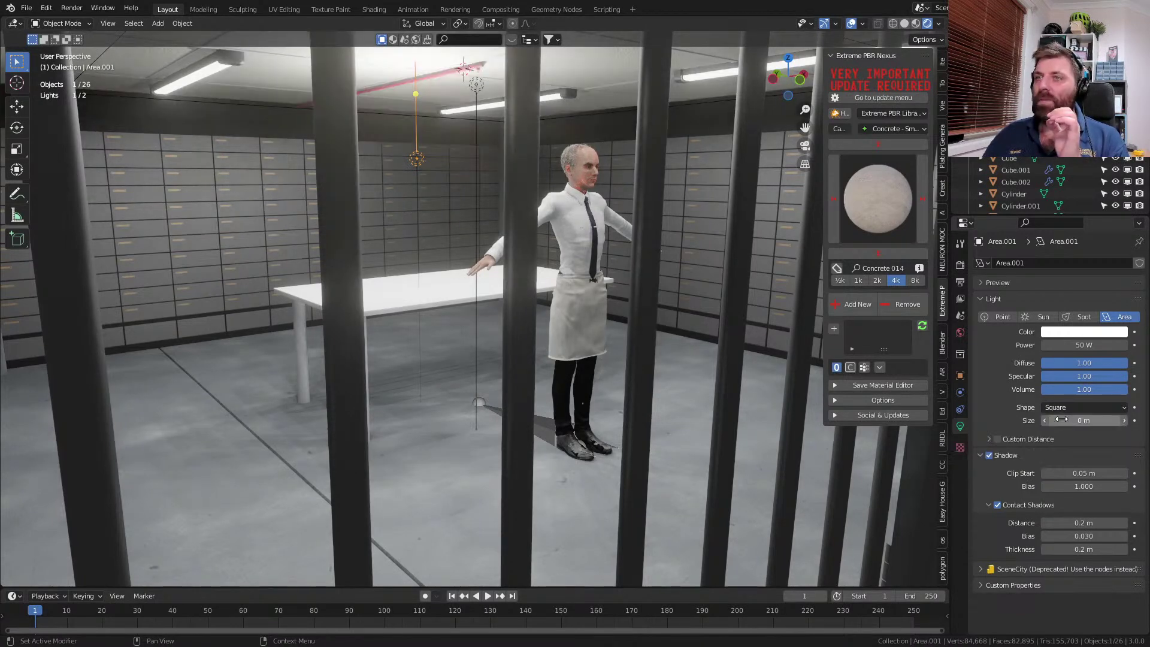
{"action": "left_click", "coordinate": [478, 90]}
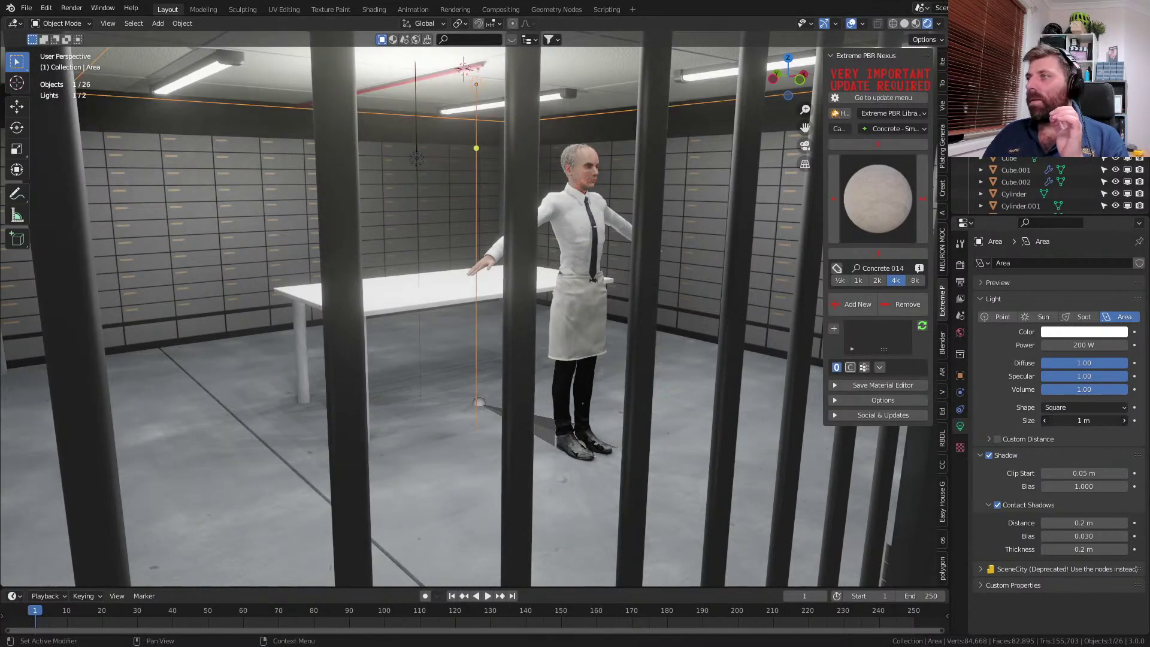
{"action": "type", "text": "0"}
{"action": "key", "text": "Return"}
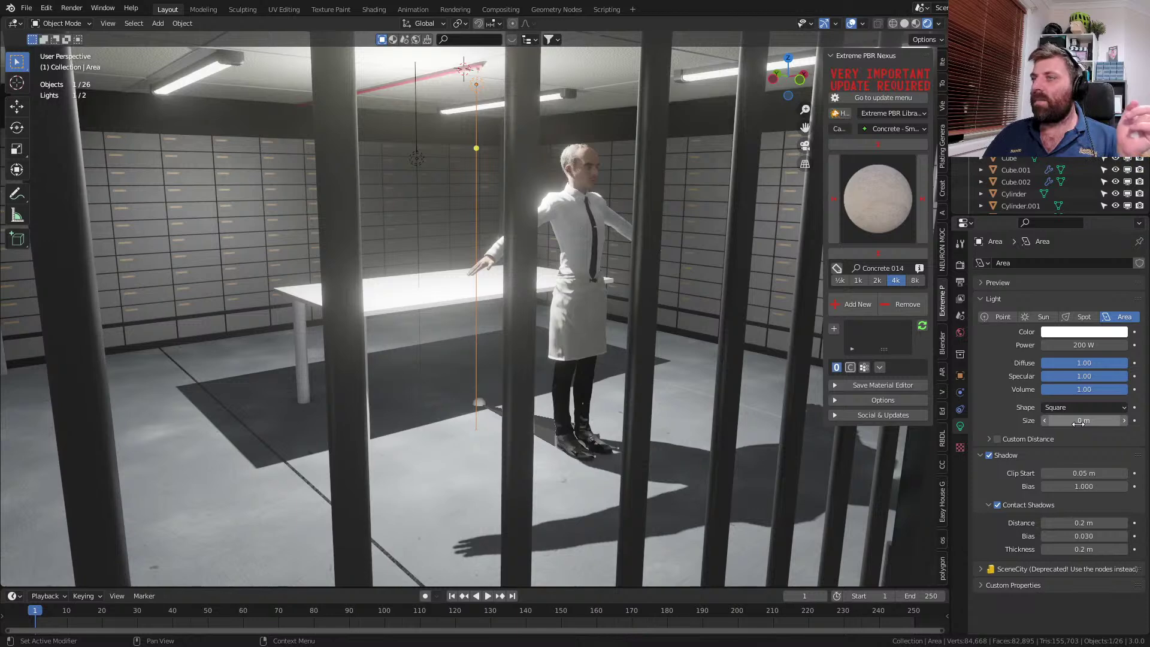
{"action": "left_click", "coordinate": [1079, 421]}
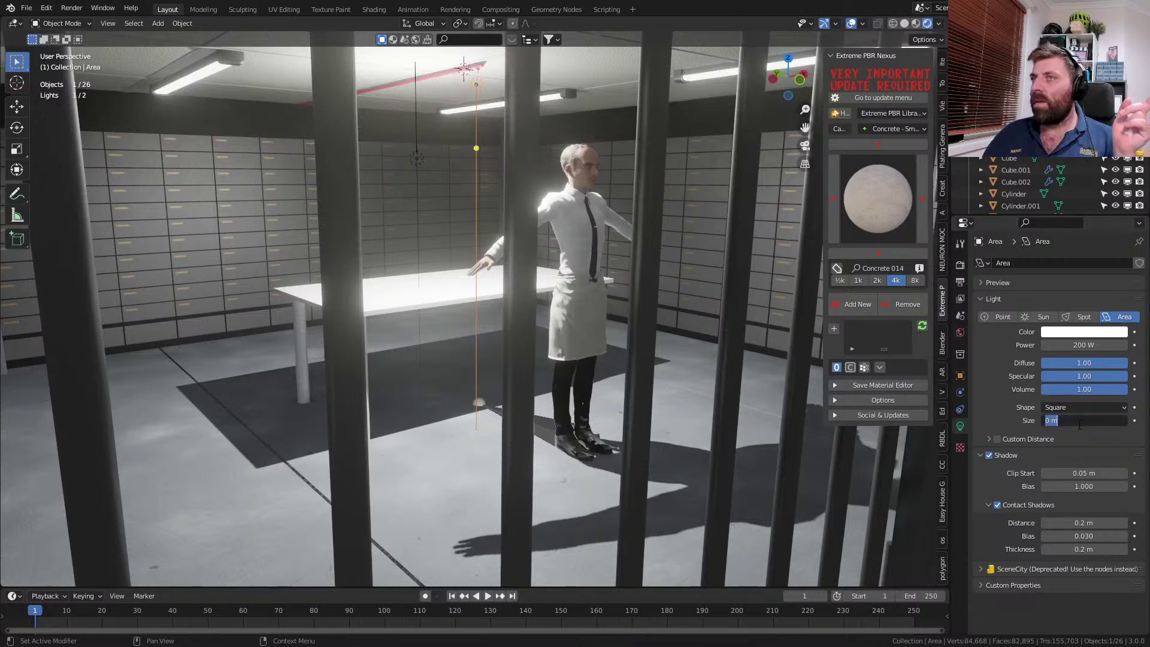
- Move the 200 W area light about 1.778 m in X and 2.083 m in Y onto a rear ceiling lamp in wireframe top view
{"action": "left_click", "coordinate": [525, 146]}
{"action": "key", "text": "z"}
{"action": "left_click", "coordinate": [419, 145]}
{"action": "middle_click_drag", "start_coordinate": [410, 145], "coordinate": [400, 191]}
{"action": "key", "text": "KP_7"}
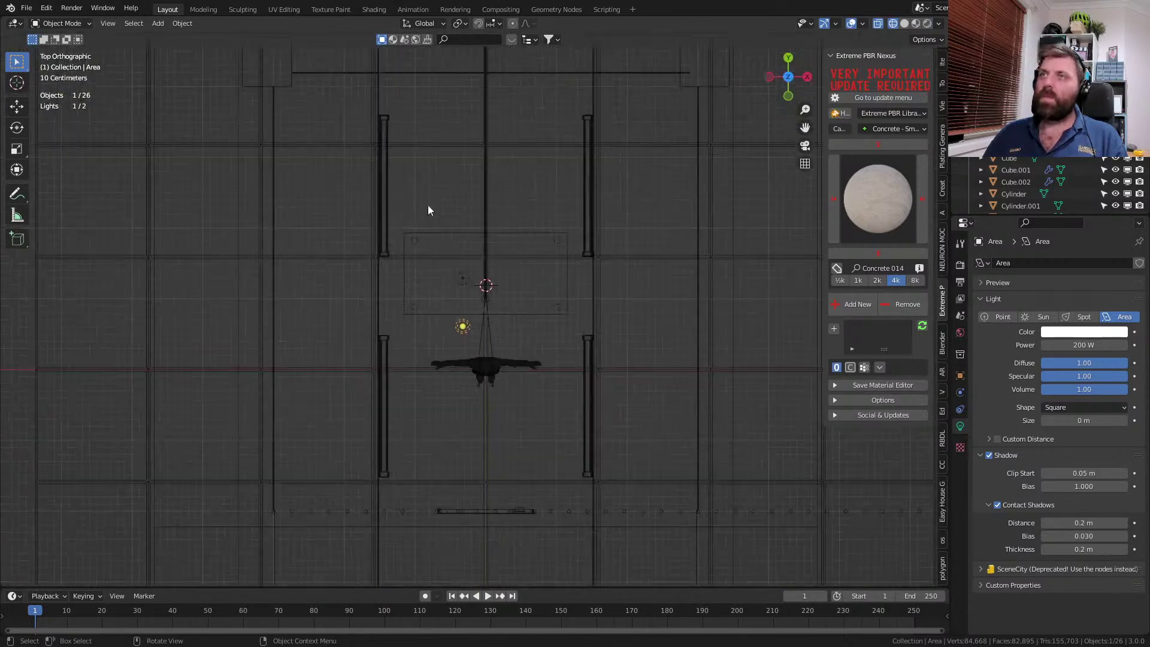
{"action": "key", "text": "g"}
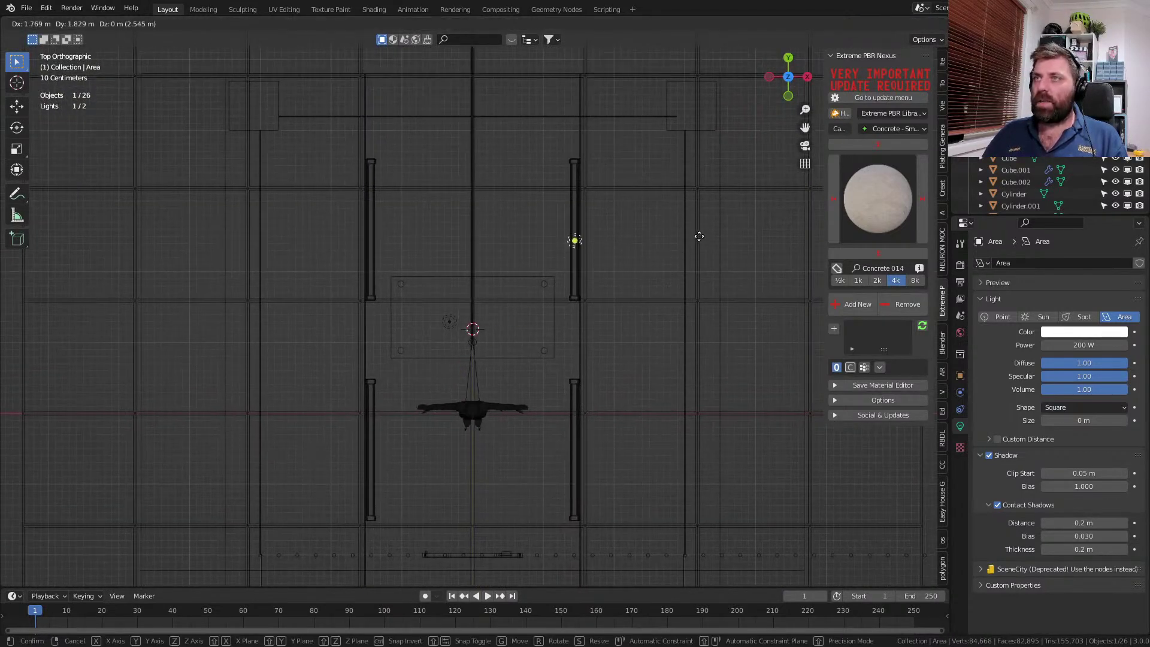
{"action": "left_click", "coordinate": [701, 219]}
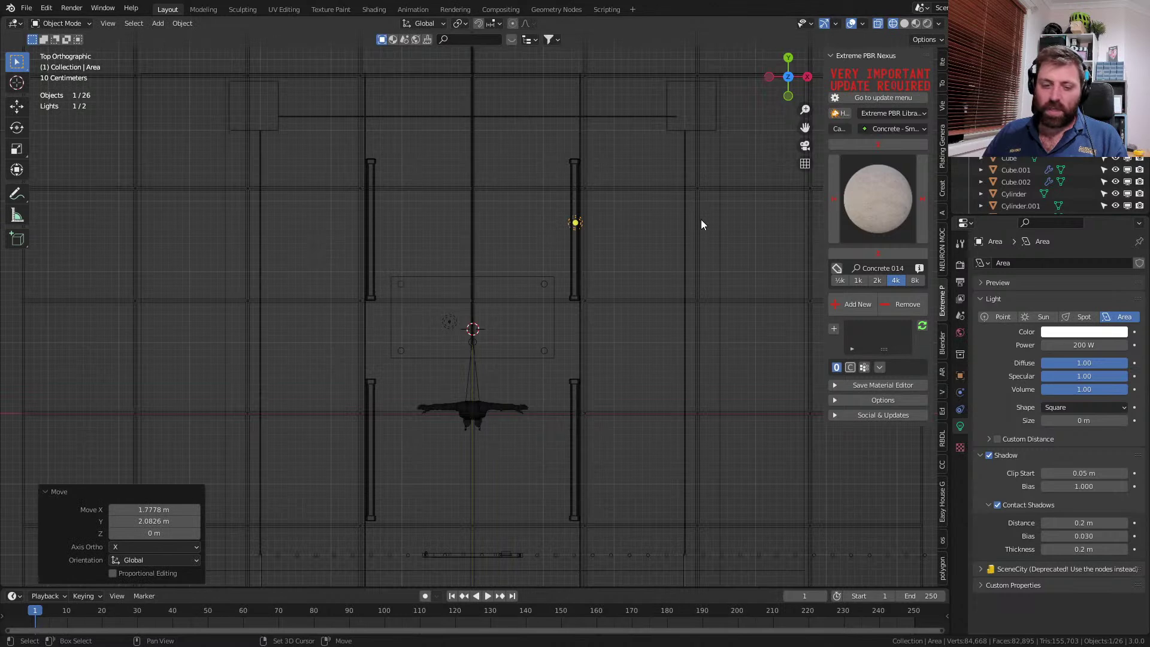
- Duplicate the 200 W area light about -2.9 m along X onto the opposite rear ceiling lamp
{"action": "key", "text": "shift+d"}
{"action": "key", "text": "x"}
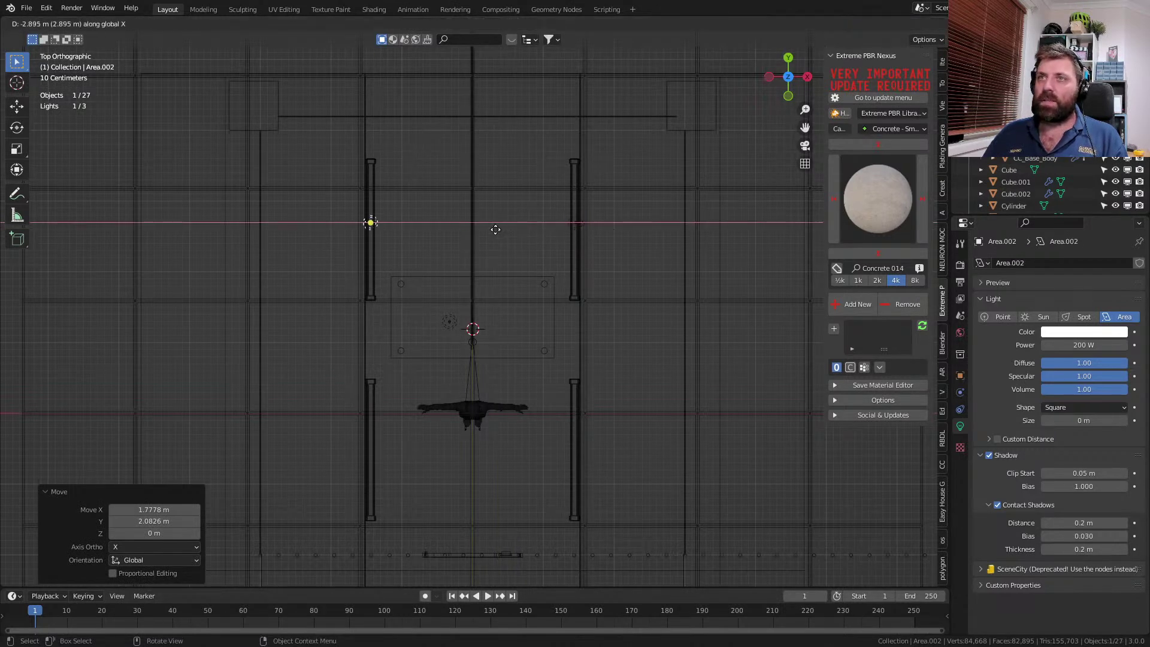
{"action": "left_click", "coordinate": [495, 229]}
- Duplicate both rear area lights about -3.209 m along Y onto the front ceiling lamps and view the vault in rendered shading
{"action": "left_click", "coordinate": [575, 222], "text": "shift"}
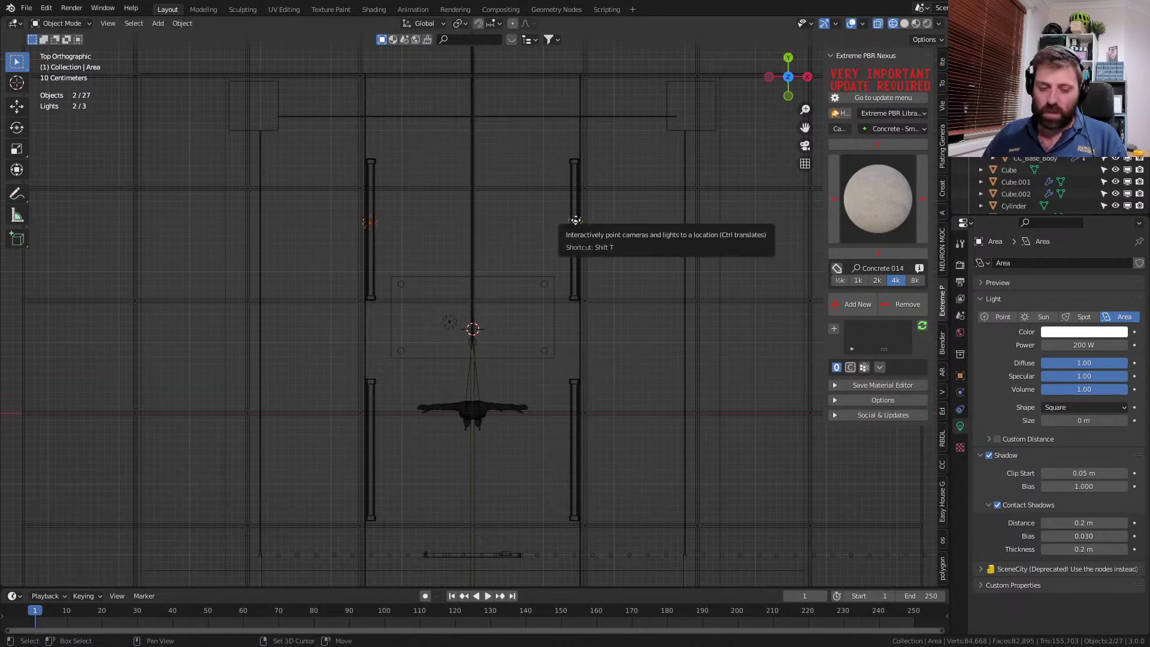
{"action": "key", "text": "shift+d"}
{"action": "key", "text": "y"}
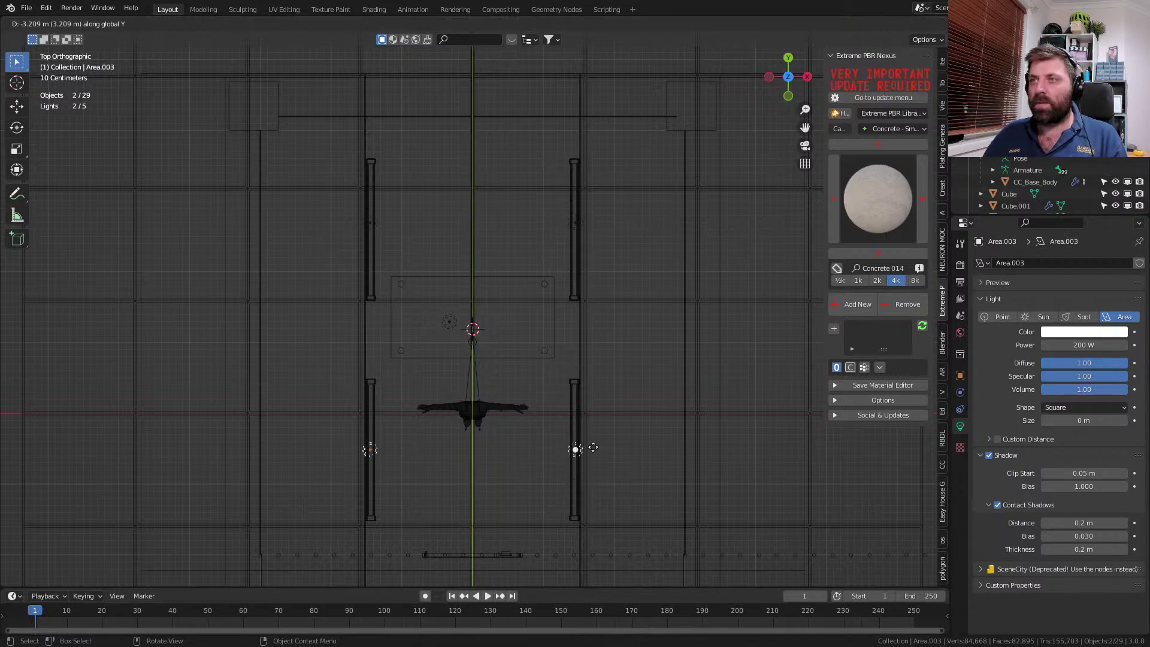
{"action": "left_click", "coordinate": [585, 447]}
{"action": "middle_click_drag", "start_coordinate": [541, 411], "coordinate": [574, 291]}
{"action": "key", "text": "z"}
{"action": "left_click", "coordinate": [611, 287]}
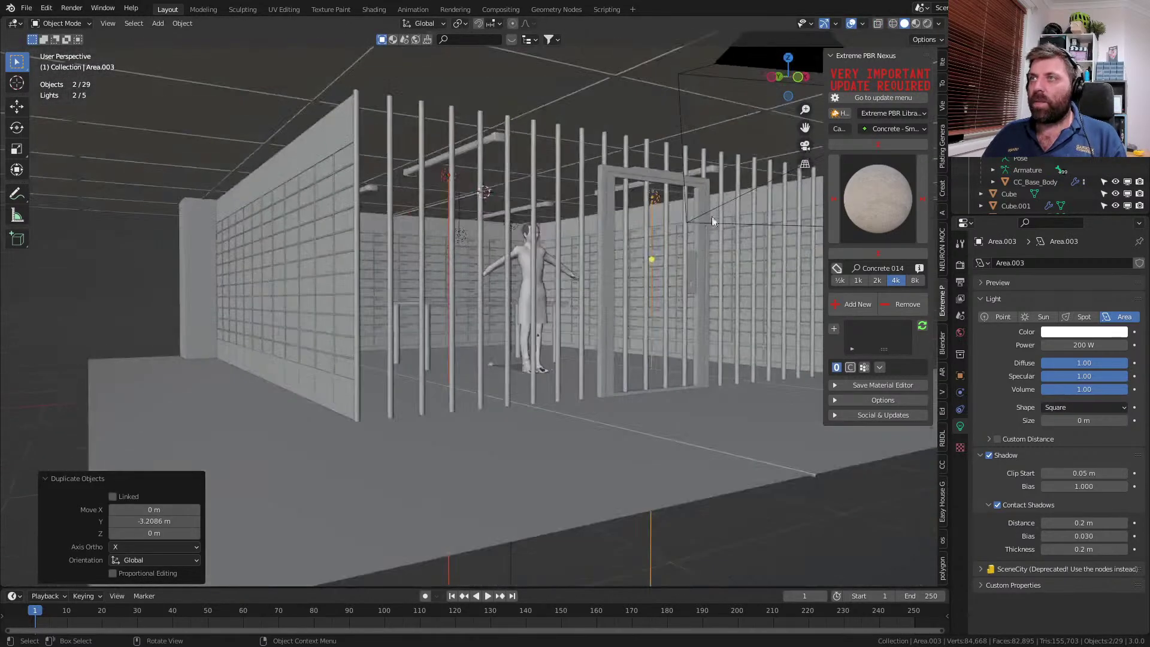
{"action": "left_click", "coordinate": [927, 22]}
{"action": "scroll", "coordinate": [624, 290], "scroll_direction": "up", "scroll_amount": 10}
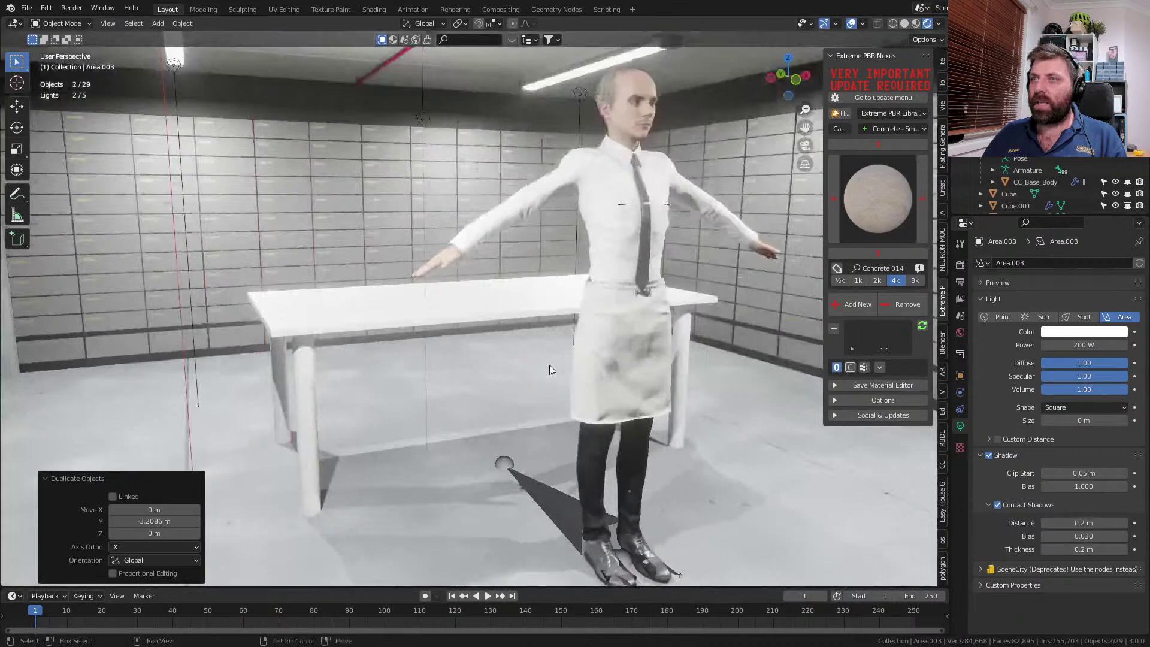
{"action": "scroll", "coordinate": [541, 322], "scroll_direction": "down", "scroll_amount": 10}
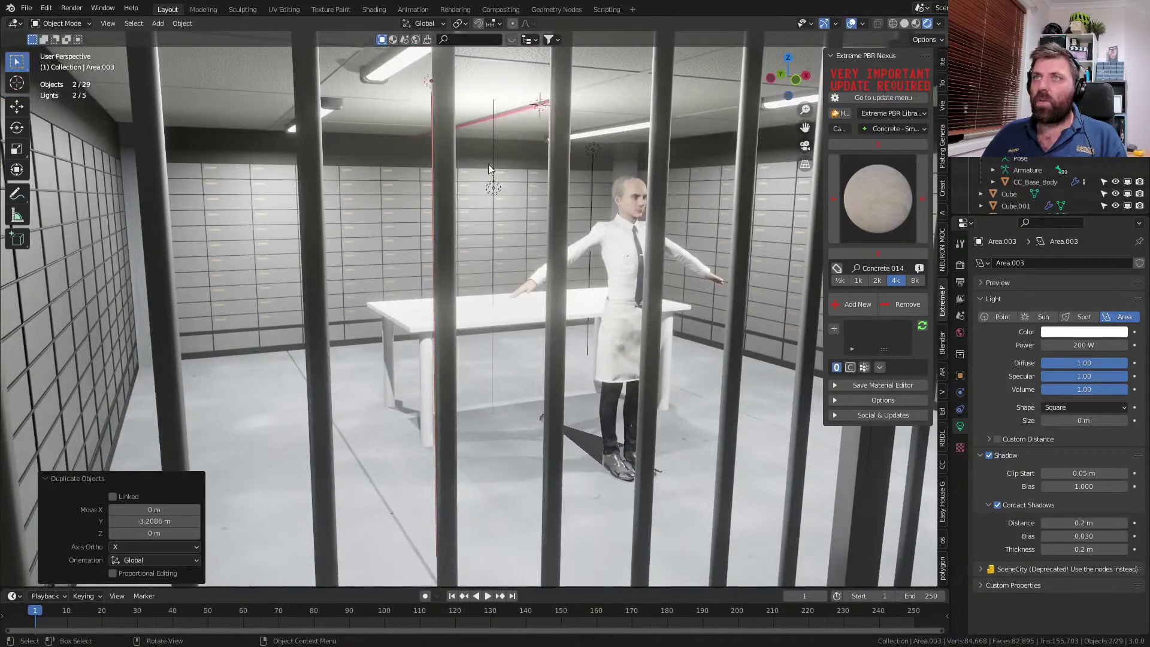
- Raise the 50 W area light about 0.223 m along Z and set its size to 1 m
{"action": "left_click", "coordinate": [493, 188]}
{"action": "key", "text": "g"}
{"action": "key", "text": "z"}
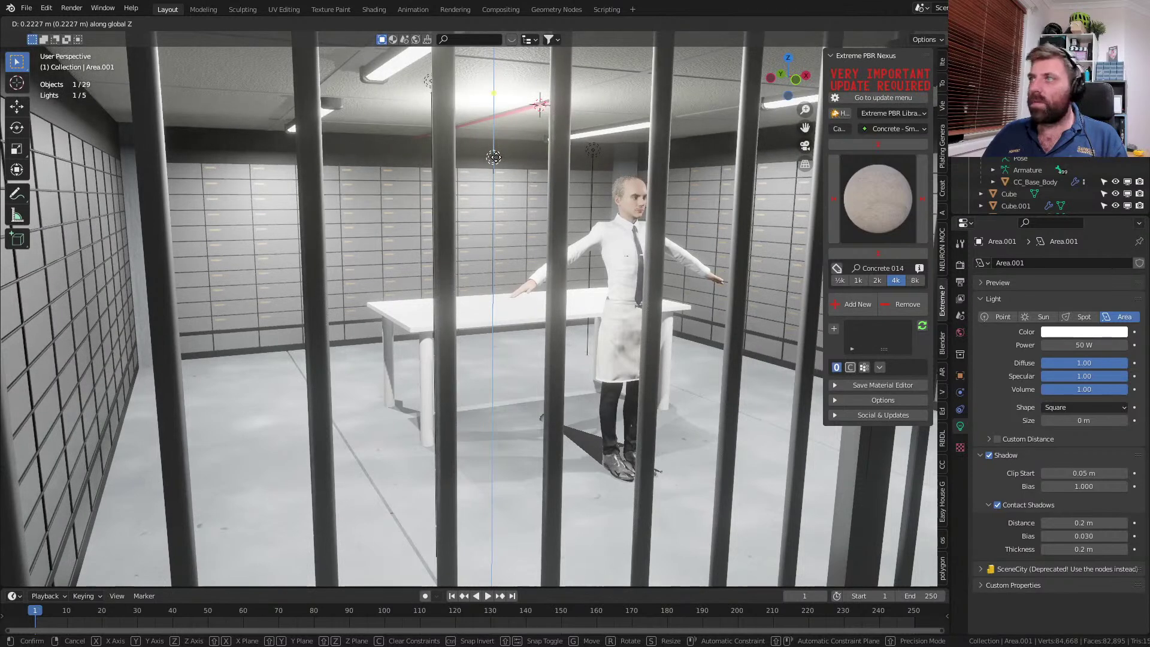
{"action": "left_click", "coordinate": [507, 149]}
{"action": "left_click", "coordinate": [1063, 419]}
{"action": "type", "text": "1"}
{"action": "key", "text": "Return"}
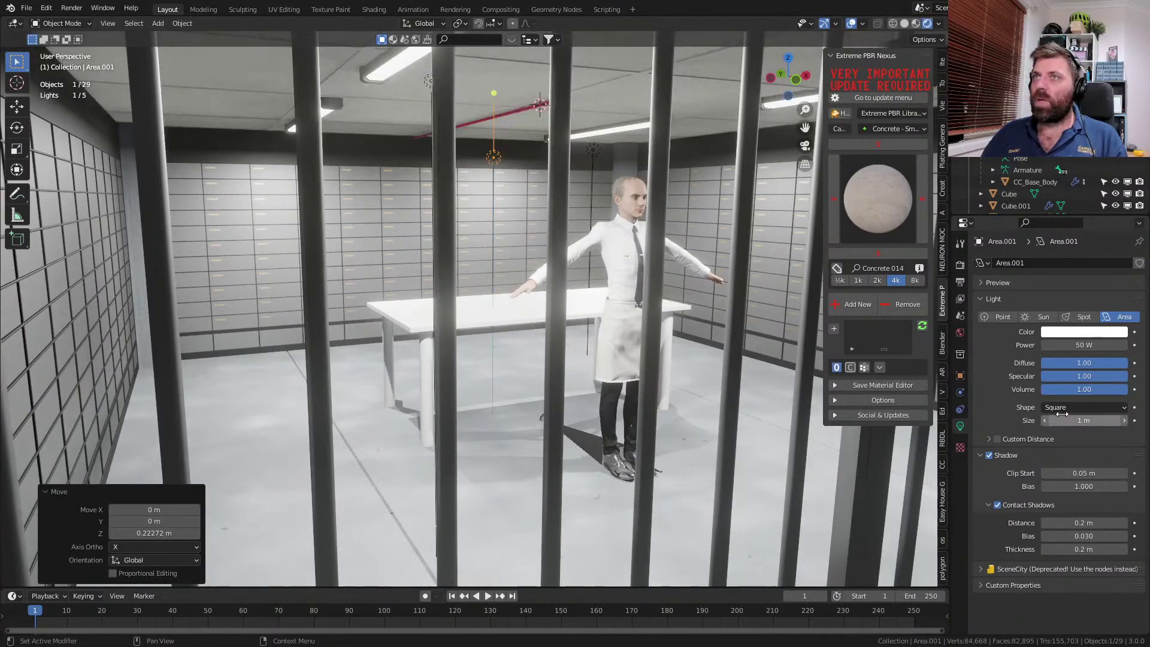
- Scale the 50 W area light to about 0.907 and readjust its height, finishing with a 0.571 m raise along Z, and deselect it
{"action": "key", "text": "g"}
{"action": "key", "text": "z"}
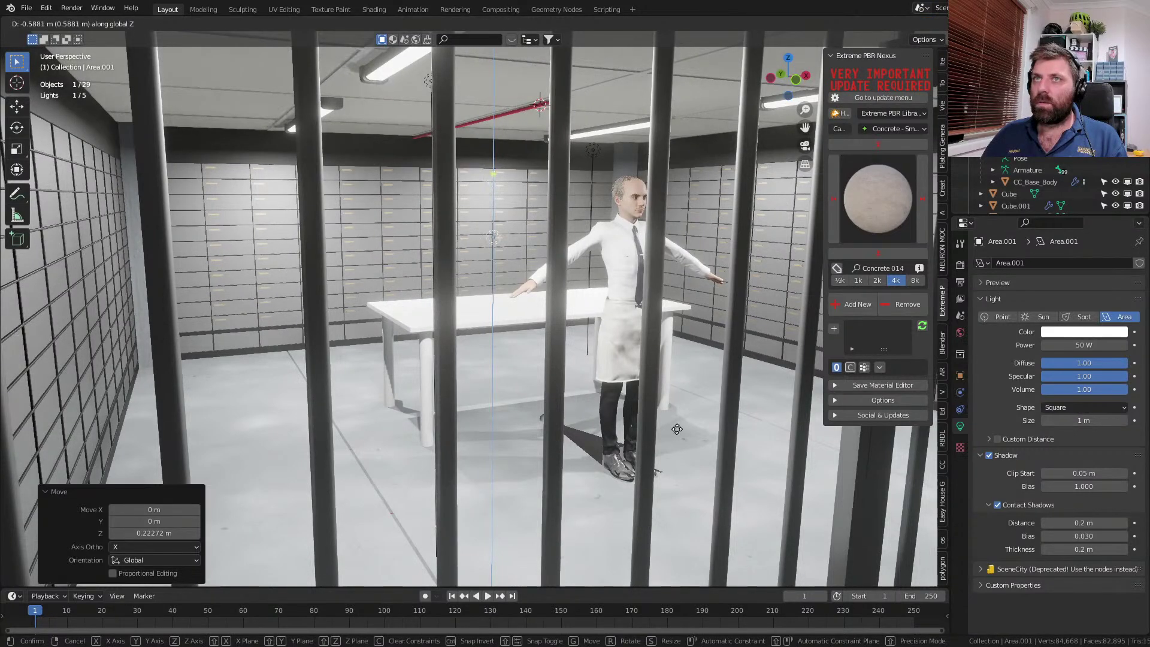
{"action": "left_click", "coordinate": [790, 408]}
{"action": "key", "text": "s"}
{"action": "left_click", "coordinate": [767, 401]}
{"action": "key", "text": "z"}
{"action": "key", "text": "Escape"}
{"action": "key", "text": "g"}
{"action": "key", "text": "z"}
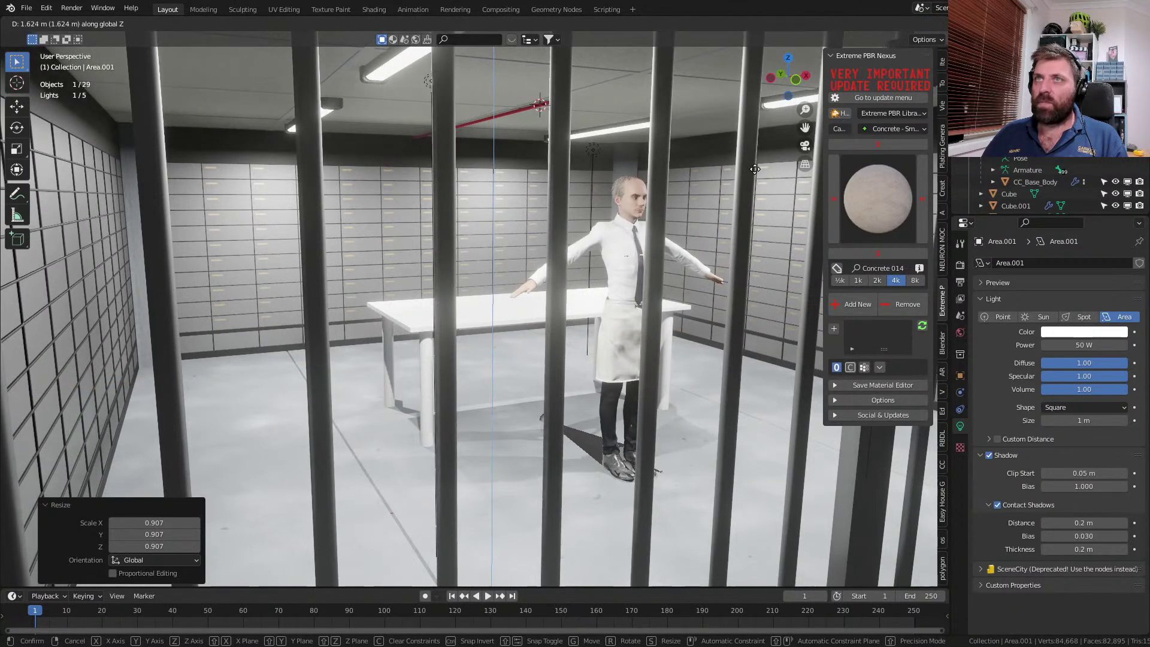
{"action": "left_click", "coordinate": [724, 321]}
{"action": "scroll", "coordinate": [584, 273], "scroll_direction": "down", "scroll_amount": 10}
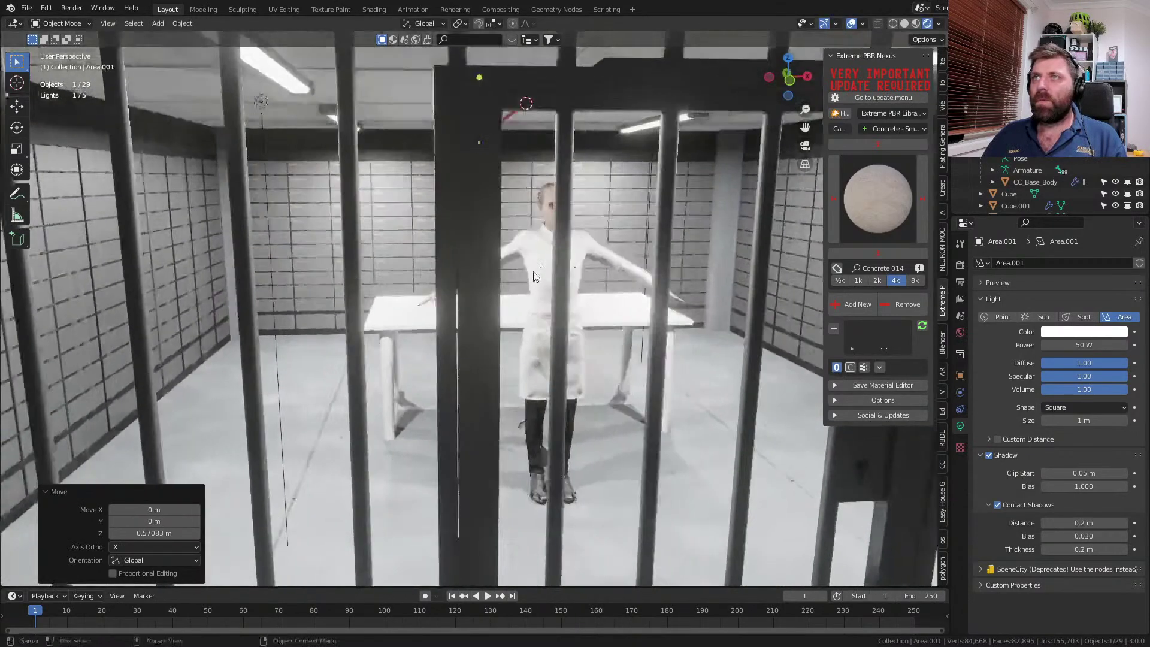
{"action": "left_click", "coordinate": [637, 429]}
- Examine the table up close under the new lighting, looking at the tabletop in Edit Mode and in Object Mode
{"action": "scroll", "coordinate": [629, 394], "scroll_direction": "up", "scroll_amount": 15}
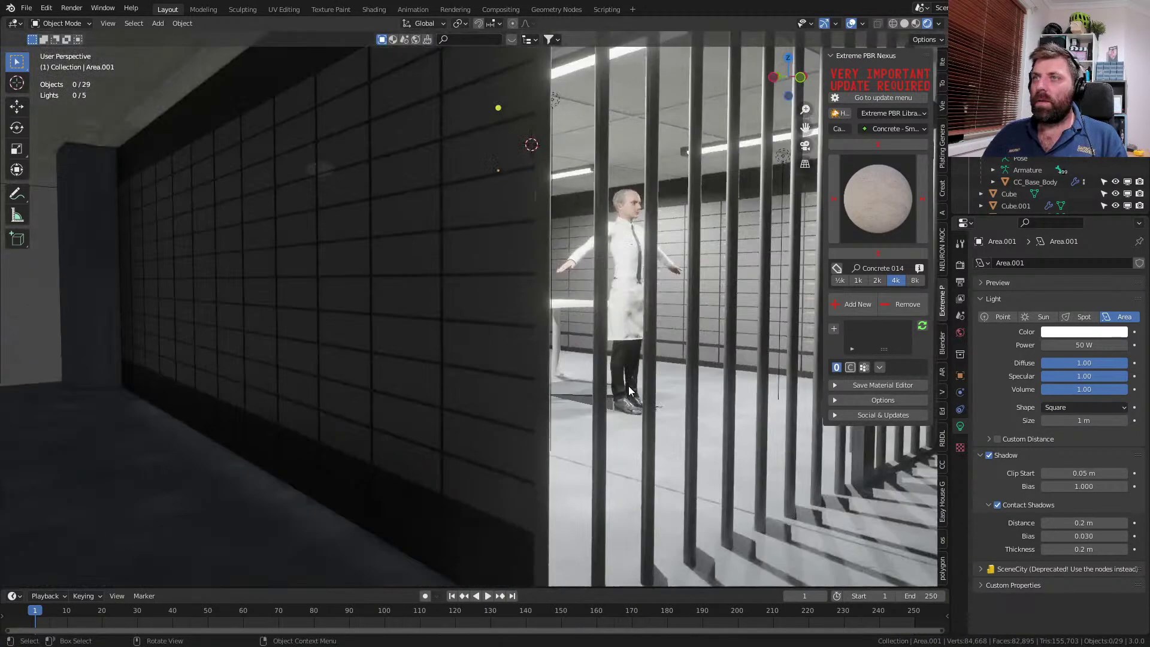
{"action": "scroll", "coordinate": [455, 366], "scroll_direction": "up", "scroll_amount": 8}
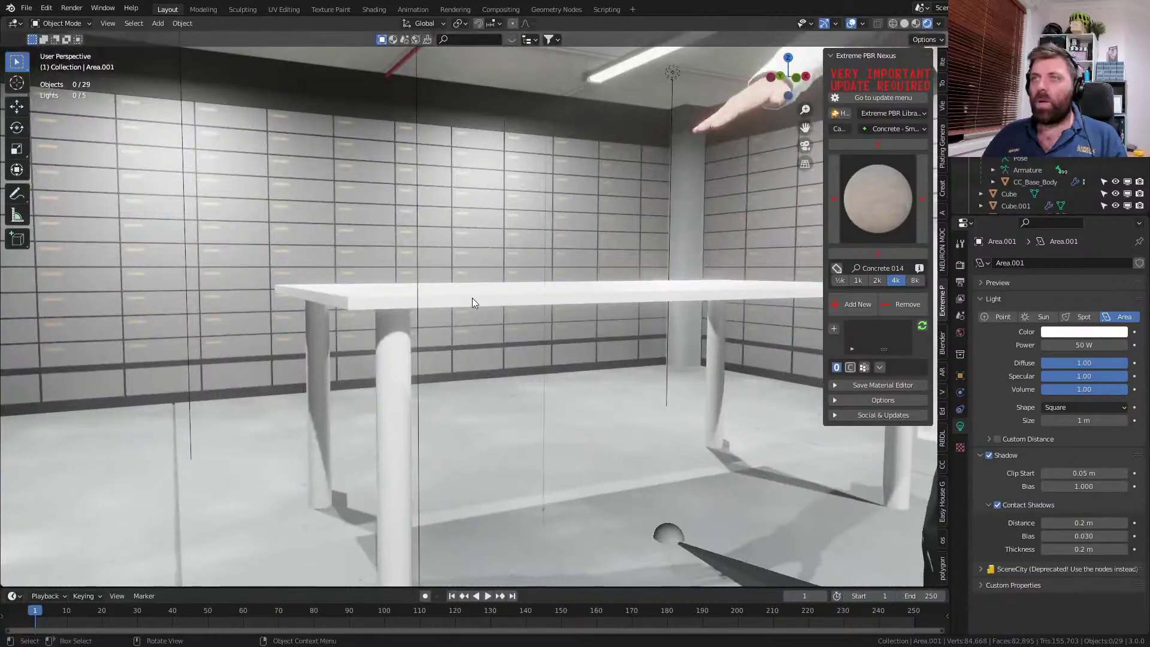
{"action": "left_click", "coordinate": [472, 298]}
{"action": "key", "text": "Tab"}
{"action": "middle_click_drag", "start_coordinate": [473, 297], "coordinate": [458, 325]}
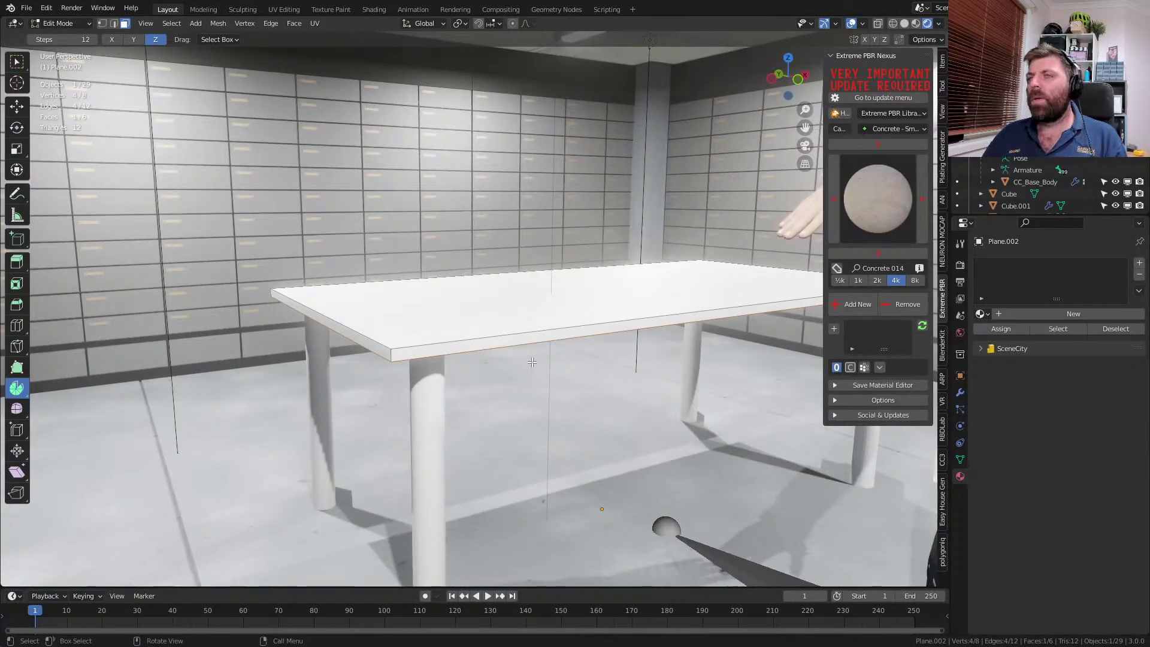
{"action": "middle_click_drag", "start_coordinate": [442, 282], "coordinate": [534, 302]}
{"action": "scroll", "coordinate": [534, 302], "scroll_direction": "up", "scroll_amount": 4}
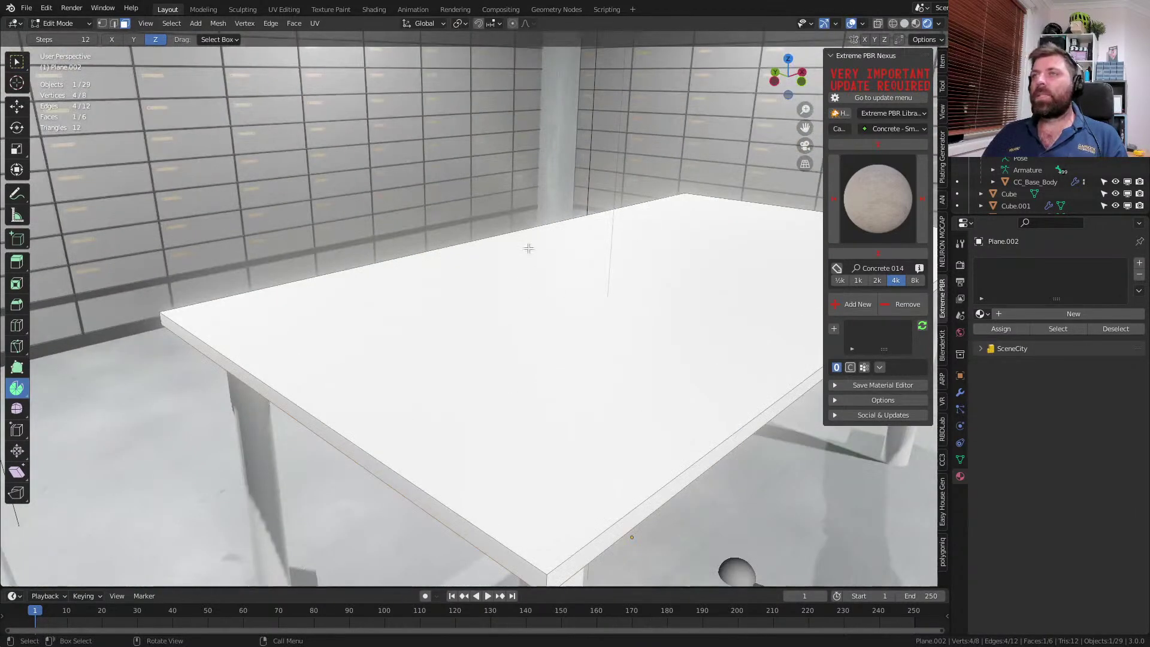
{"action": "key", "text": "Tab"}
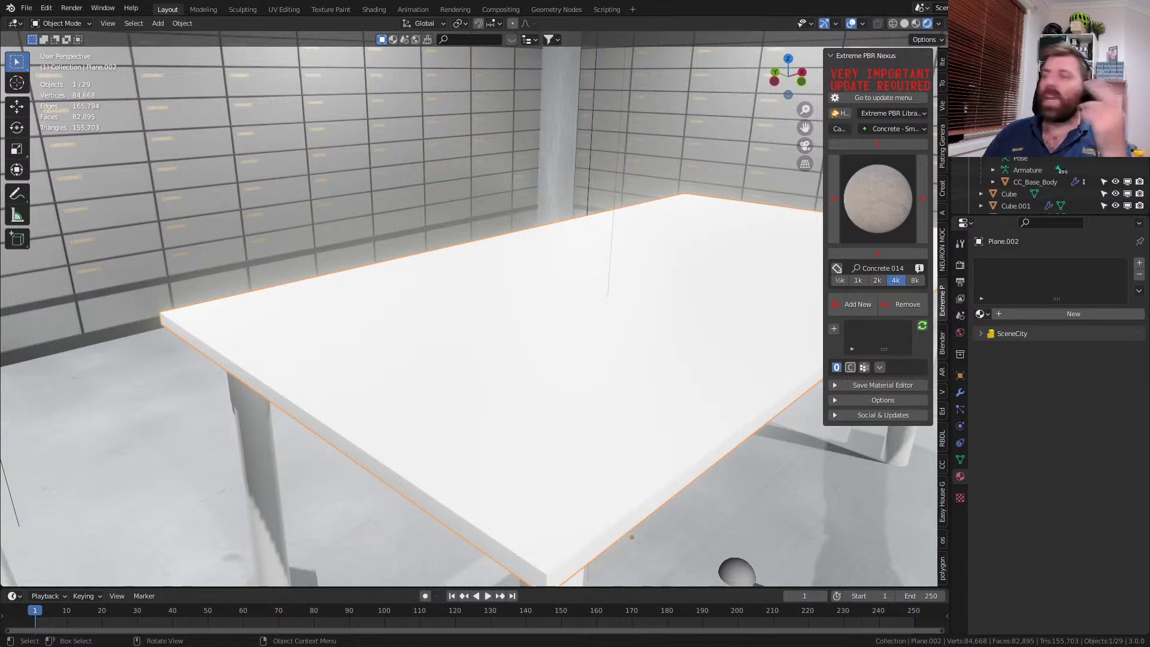
{"action": "middle_click_drag", "start_coordinate": [40, 364], "coordinate": [13, 355]}
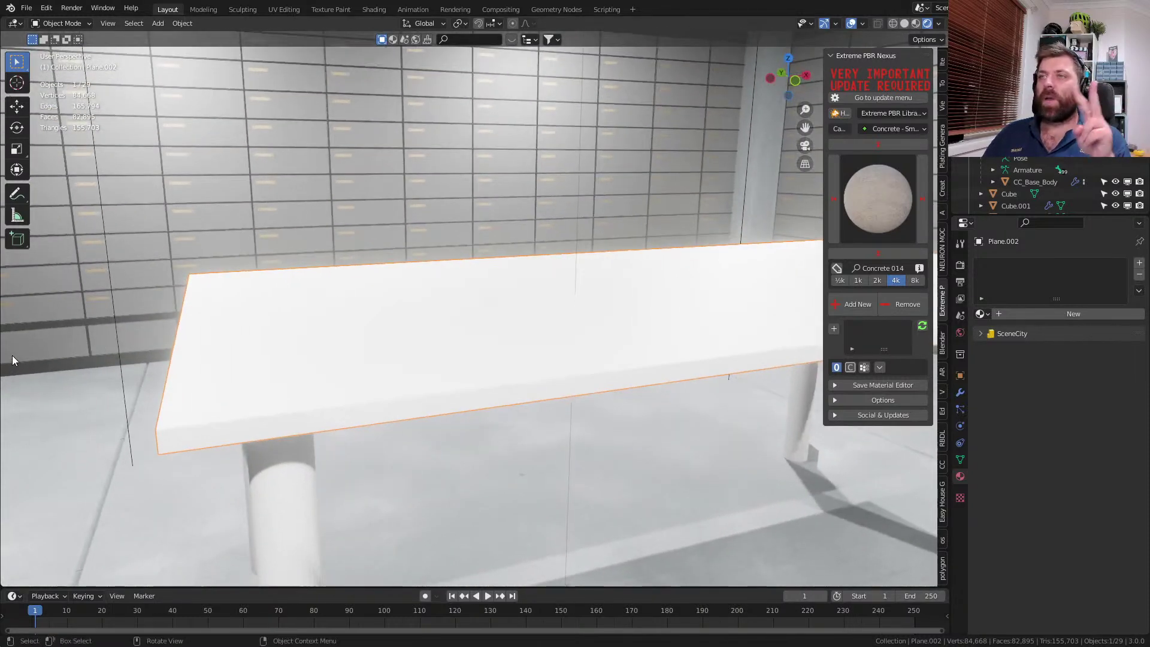
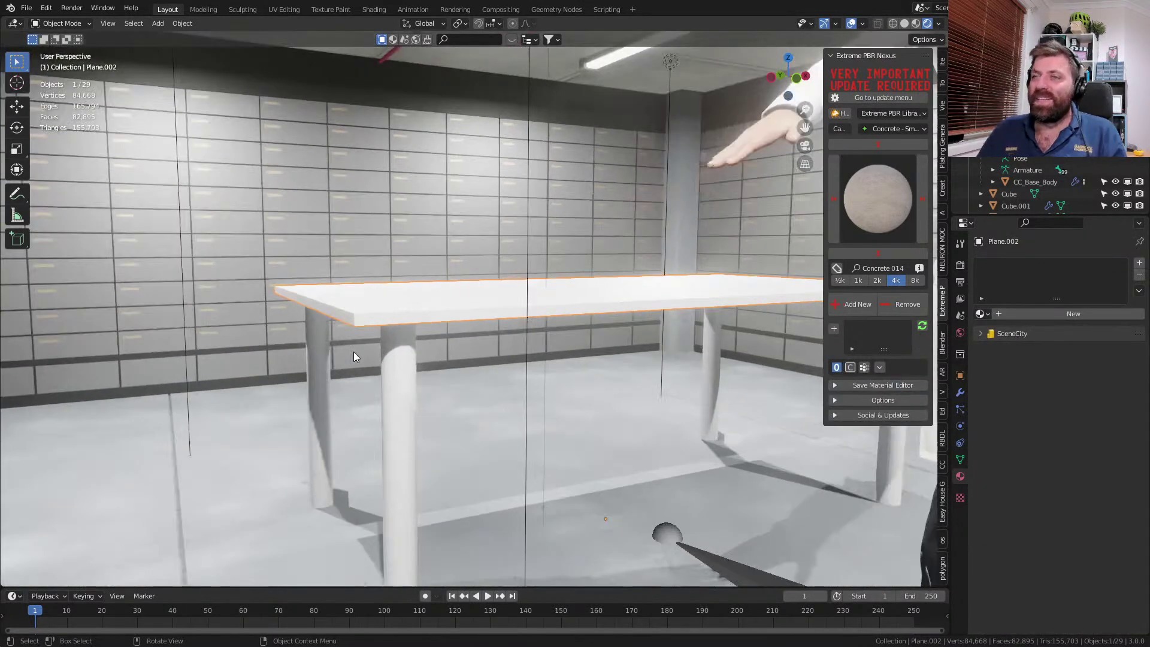
- Assign the existing Metal material to the tabletop and to the table legs
{"action": "left_click", "coordinate": [983, 314]}
{"action": "scroll", "coordinate": [1009, 413], "scroll_direction": "down", "scroll_amount": 2}
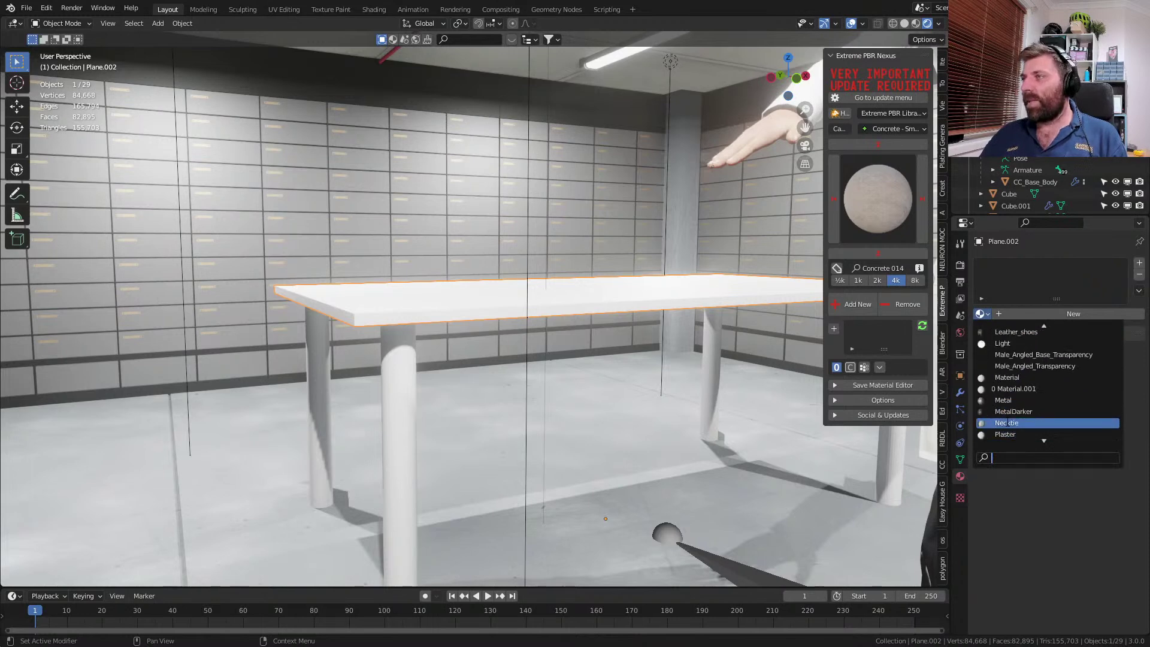
{"action": "left_click", "coordinate": [1019, 398]}
{"action": "left_click", "coordinate": [401, 419]}
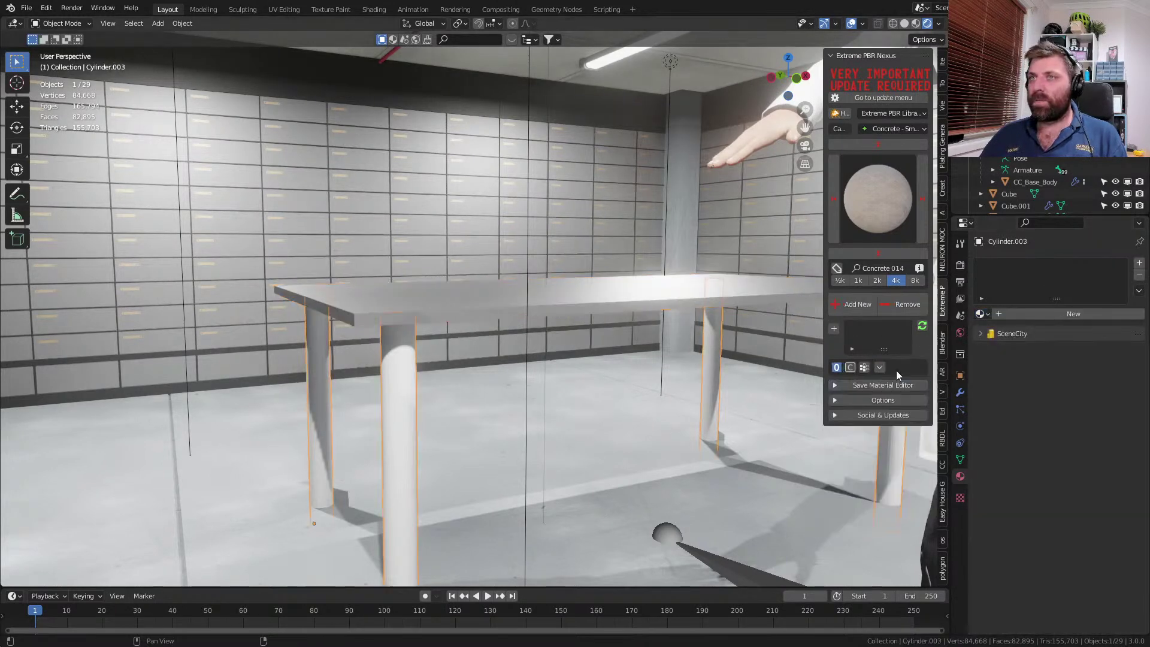
{"action": "left_click", "coordinate": [983, 314]}
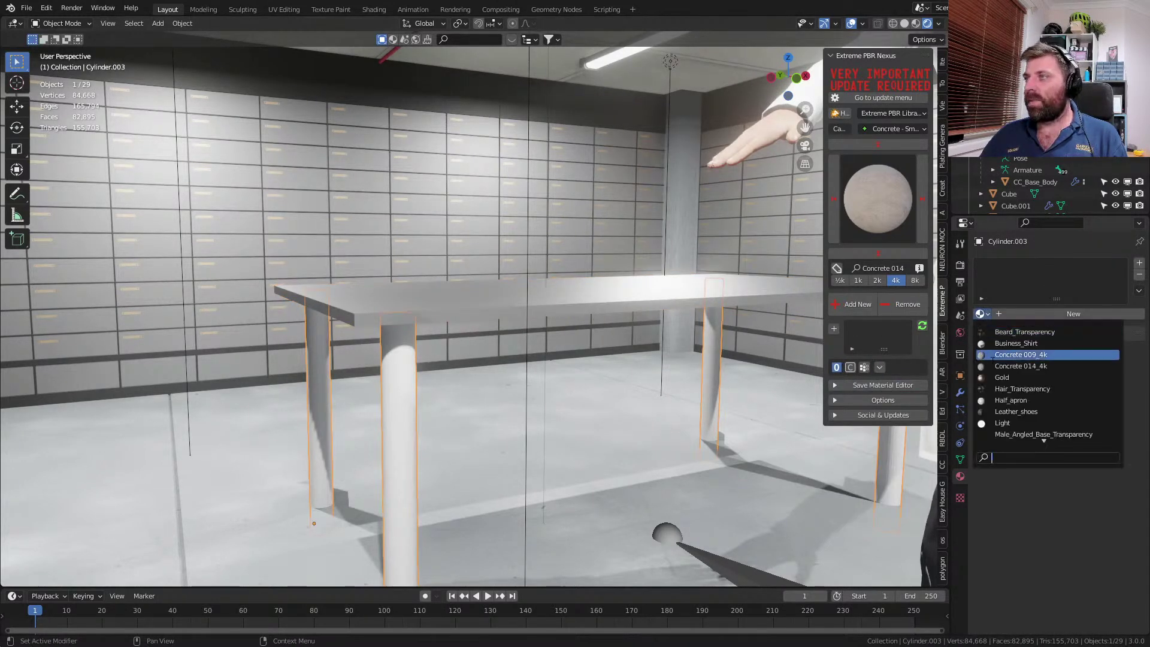
{"action": "scroll", "coordinate": [1017, 422], "scroll_direction": "down", "scroll_amount": 2}
{"action": "left_click", "coordinate": [1016, 420]}
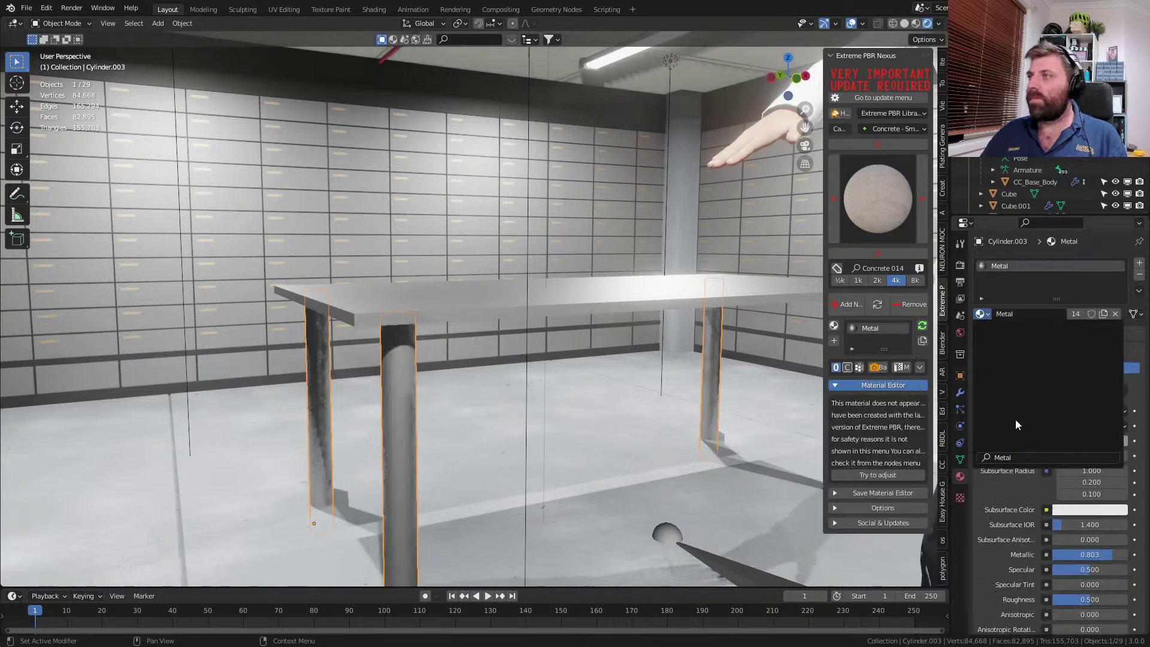
- Shade the metal table legs smooth
{"action": "key", "text": "F3"}
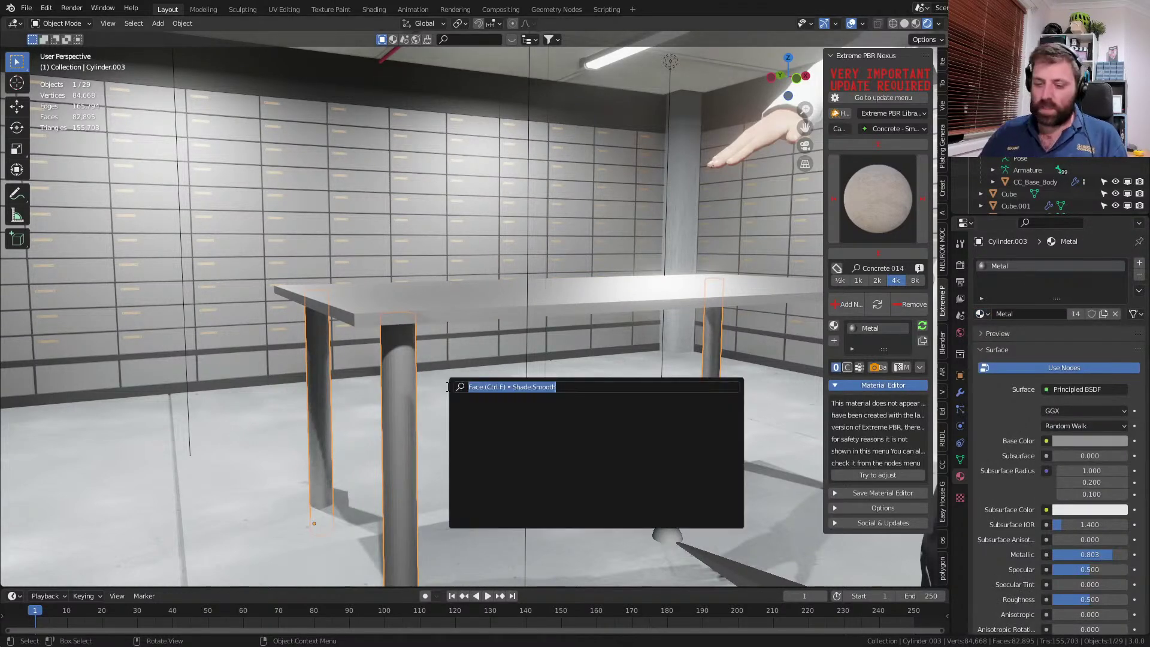
{"action": "type", "text": "smoo"}
{"action": "key", "text": "Return"}
- Add a Bevel modifier to the tabletop and set its amount to 0.002 m
{"action": "left_click", "coordinate": [494, 311]}
{"action": "left_click", "coordinate": [960, 393]}
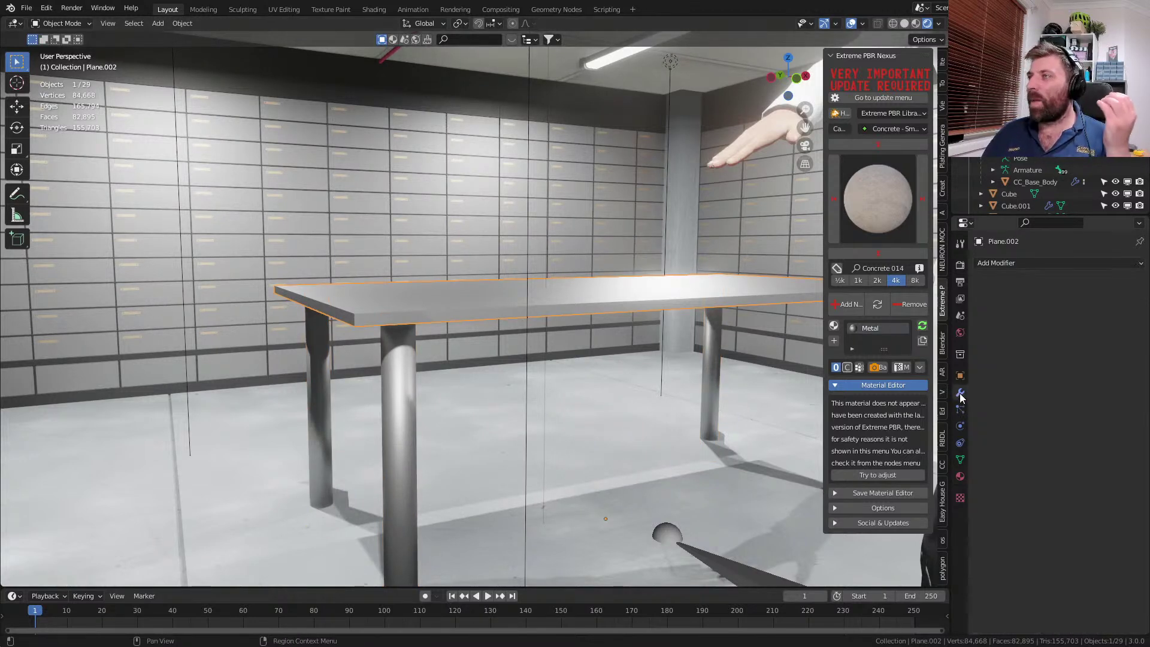
{"action": "left_click", "coordinate": [1000, 263]}
{"action": "left_click", "coordinate": [940, 308]}
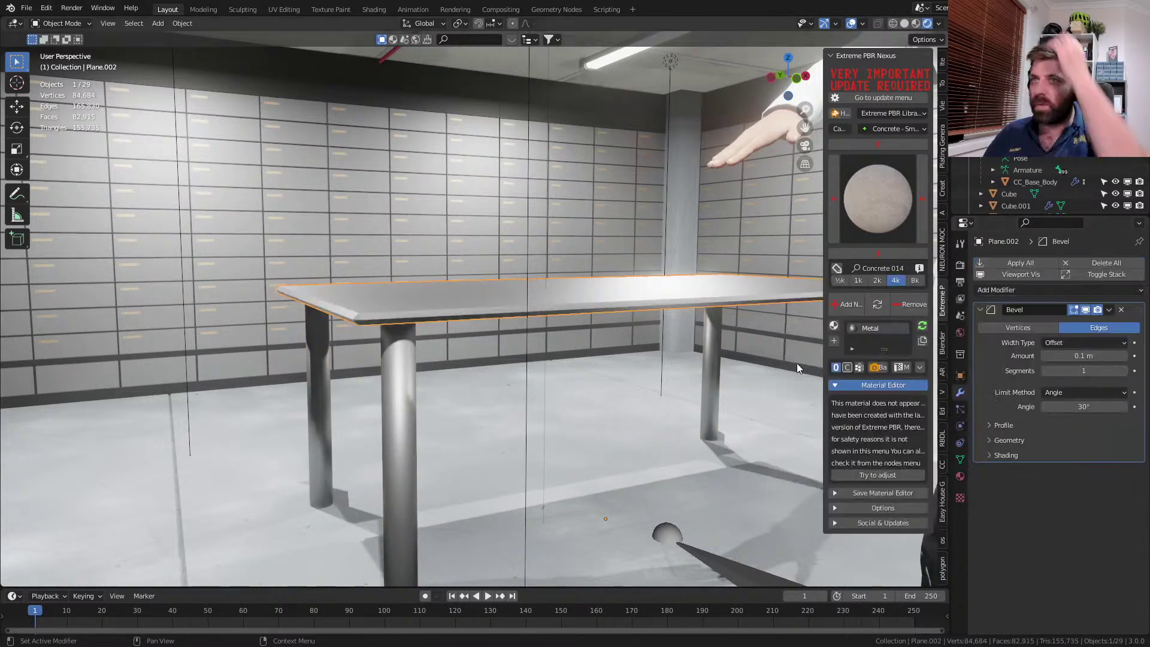
{"action": "left_click_drag", "start_coordinate": [1082, 356], "coordinate": [1085, 355]}
{"action": "left_click", "coordinate": [1086, 355]}
{"action": "key", "text": "BackSpace"}
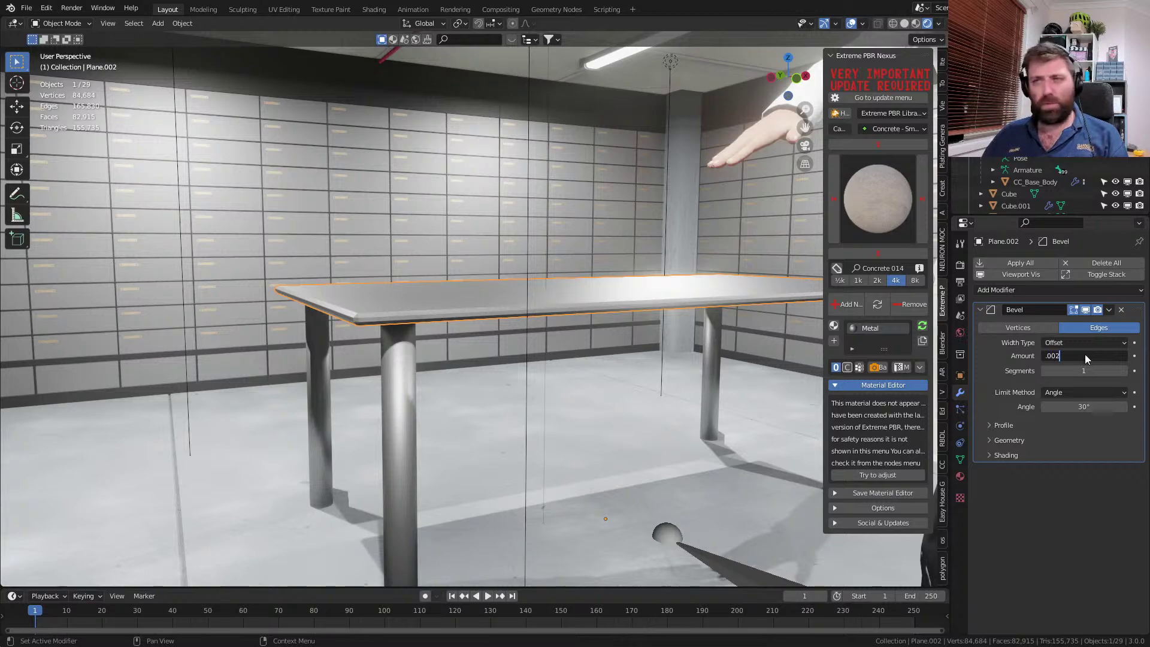
{"action": "type", "text": ".002"}
{"action": "key", "text": "Return"}
- Check the bevelled table from across the vault room and save the scene file
{"action": "scroll", "coordinate": [686, 343], "scroll_direction": "down", "scroll_amount": 5}
{"action": "middle_click_drag", "start_coordinate": [686, 342], "coordinate": [642, 362]}
{"action": "scroll", "coordinate": [663, 393], "scroll_direction": "up", "scroll_amount": 5}
{"action": "scroll", "coordinate": [539, 346], "scroll_direction": "down", "scroll_amount": 5}
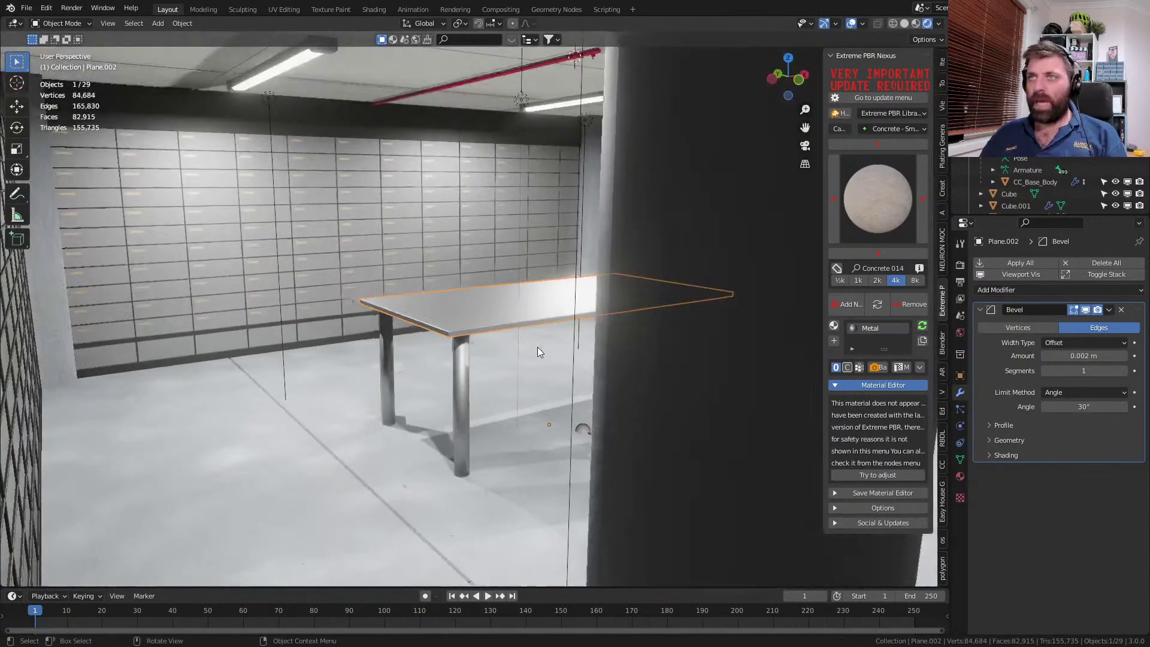
{"action": "mouse_move", "coordinate": [524, 328]}
{"action": "middle_mouse_down"}
{"action": "mouse_move", "coordinate": [483, 330]}
{"action": "mouse_move", "coordinate": [507, 330]}
{"action": "middle_mouse_up"}
{"action": "key", "text": "ctrl+s"}
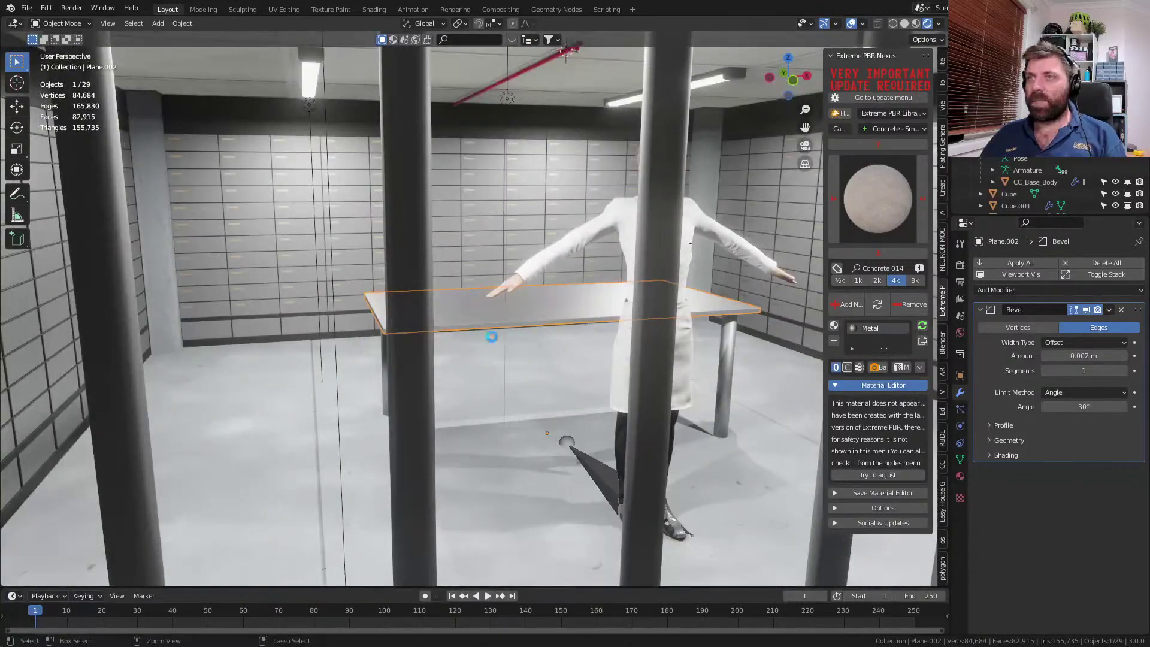
- Lower the wall piece parked above the building by 5 m along Z to enclose the area outside the bars
{"action": "scroll", "coordinate": [479, 369], "scroll_direction": "down", "scroll_amount": 4}
{"action": "middle_click_drag", "start_coordinate": [479, 369], "coordinate": [503, 365]}
{"action": "middle_click_drag", "start_coordinate": [503, 366], "coordinate": [540, 415], "text": "shift"}
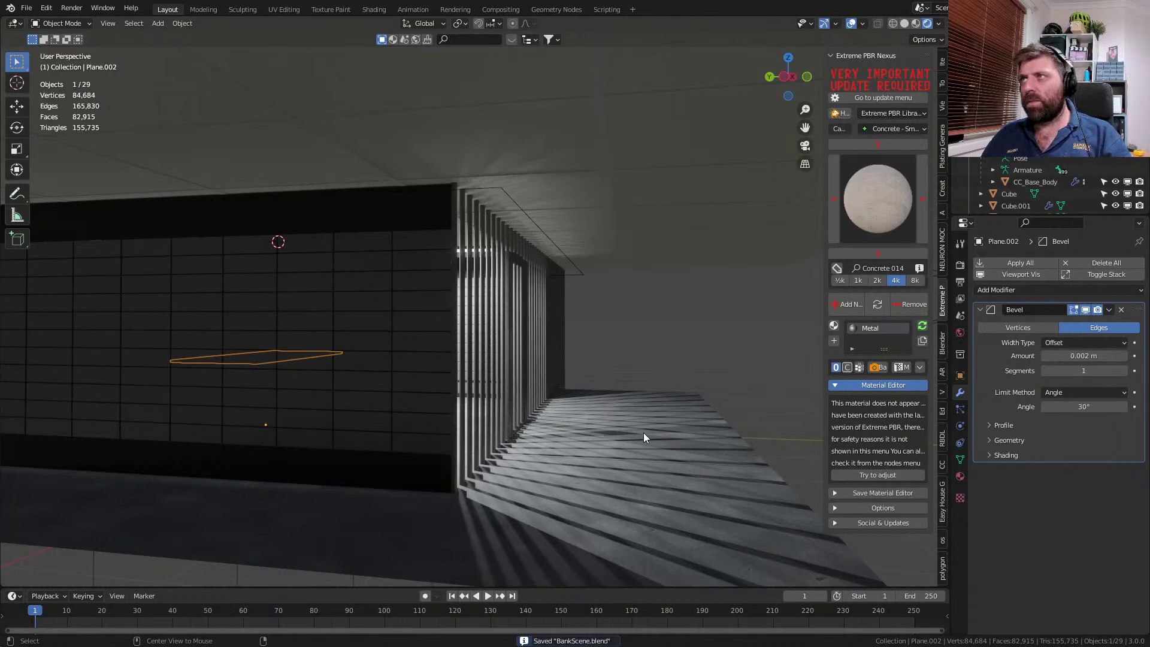
{"action": "scroll", "coordinate": [643, 433], "scroll_direction": "down", "scroll_amount": 5}
{"action": "middle_click_drag", "start_coordinate": [635, 423], "coordinate": [540, 171]}
{"action": "left_click", "coordinate": [537, 168]}
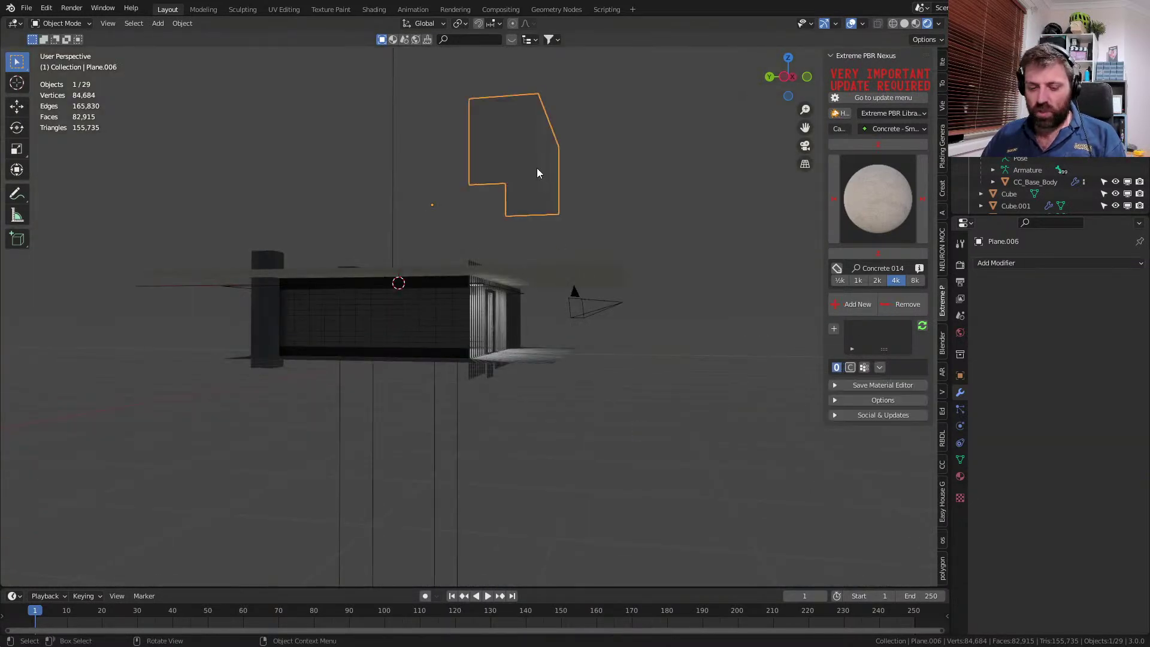
{"action": "key", "text": "g"}
{"action": "key", "text": "z"}
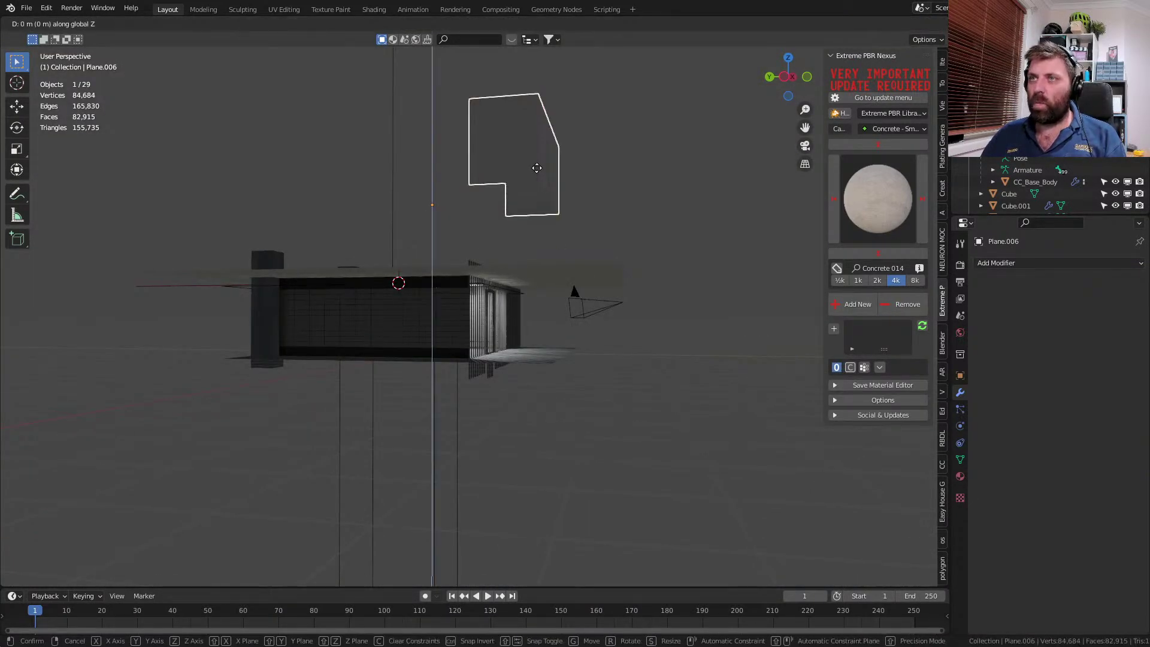
{"action": "type", "text": "-5"}
{"action": "key", "text": "Return"}
{"action": "scroll", "coordinate": [543, 300], "scroll_direction": "up", "scroll_amount": 5}
{"action": "middle_click_drag", "start_coordinate": [543, 300], "coordinate": [487, 327]}
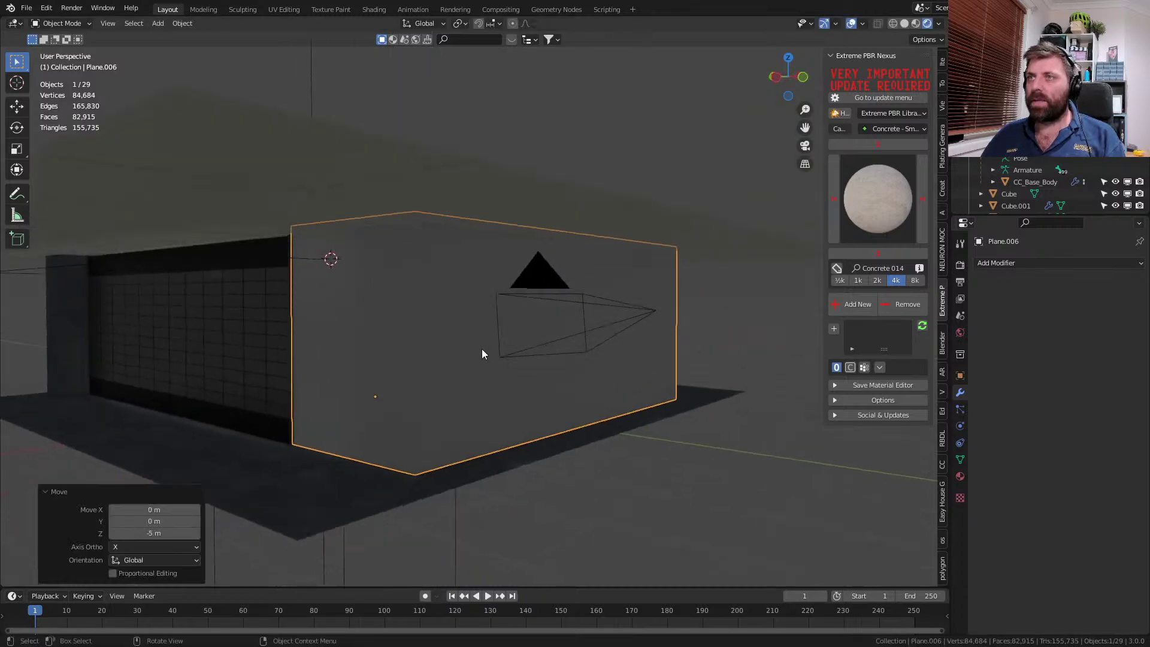
- Add a Solidify modifier to the lowered wall piece and set its thickness to about 0.108 m
{"action": "scroll", "coordinate": [487, 327], "scroll_direction": "up", "scroll_amount": 2}
{"action": "left_click", "coordinate": [411, 391]}
{"action": "left_click", "coordinate": [461, 408]}
{"action": "key", "text": "z"}
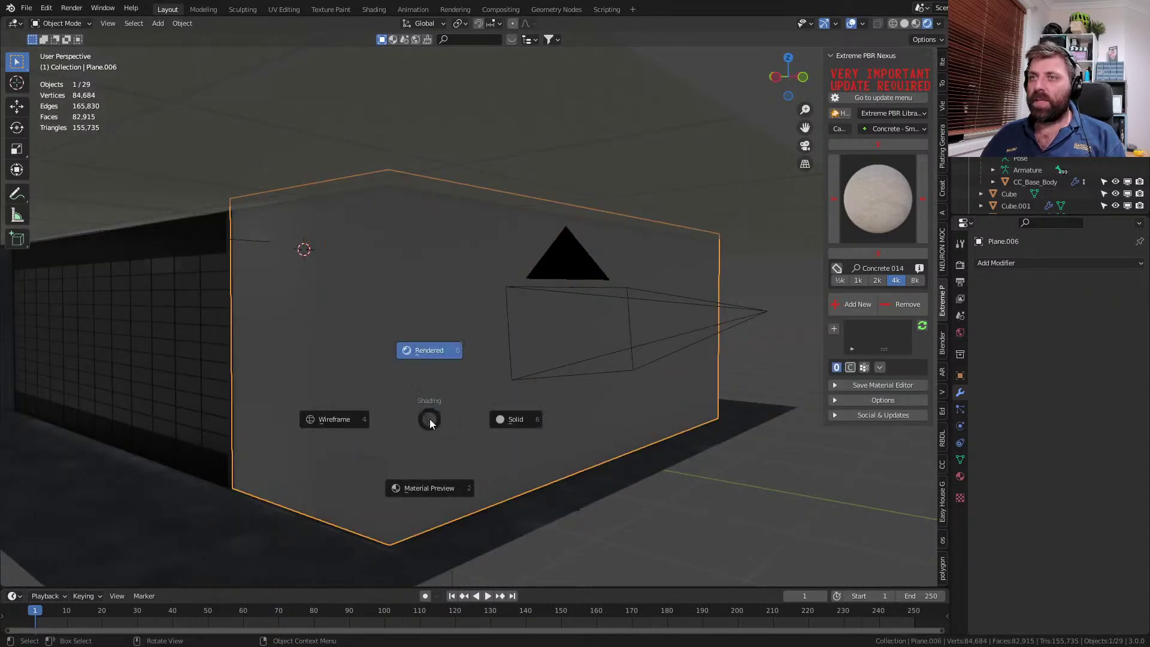
{"action": "left_click", "coordinate": [339, 423]}
{"action": "mouse_move", "coordinate": [339, 426]}
{"action": "middle_mouse_down"}
{"action": "mouse_move", "coordinate": [370, 490]}
{"action": "mouse_move", "coordinate": [419, 455]}
{"action": "middle_mouse_up"}
{"action": "left_click", "coordinate": [1056, 263]}
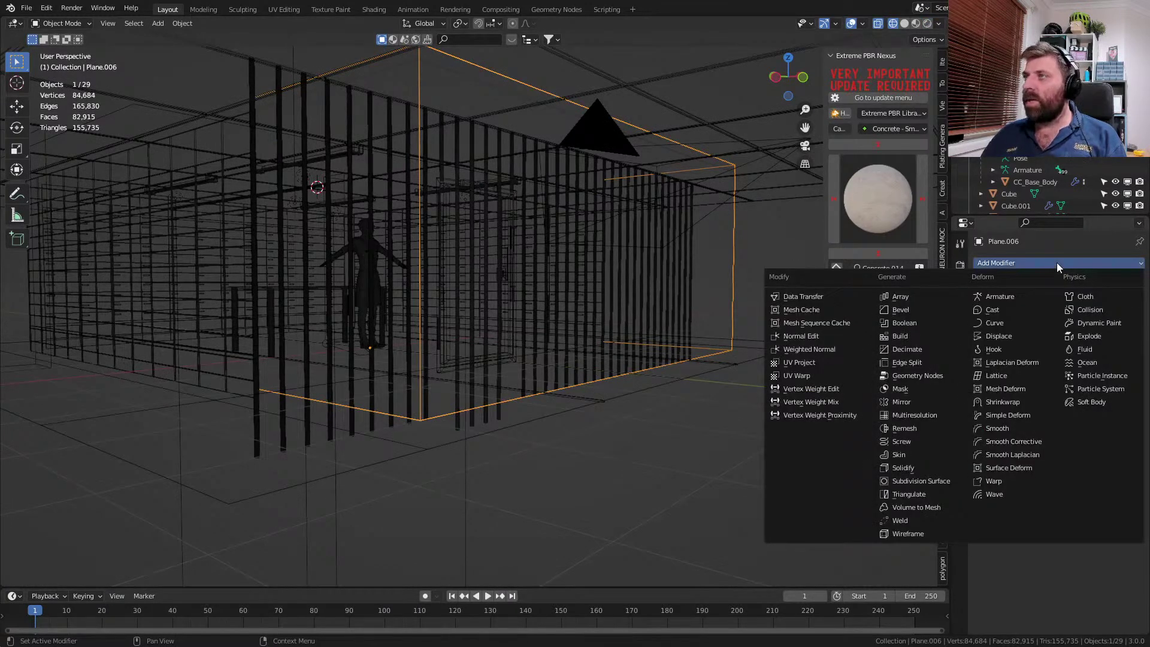
{"action": "left_click", "coordinate": [1013, 264]}
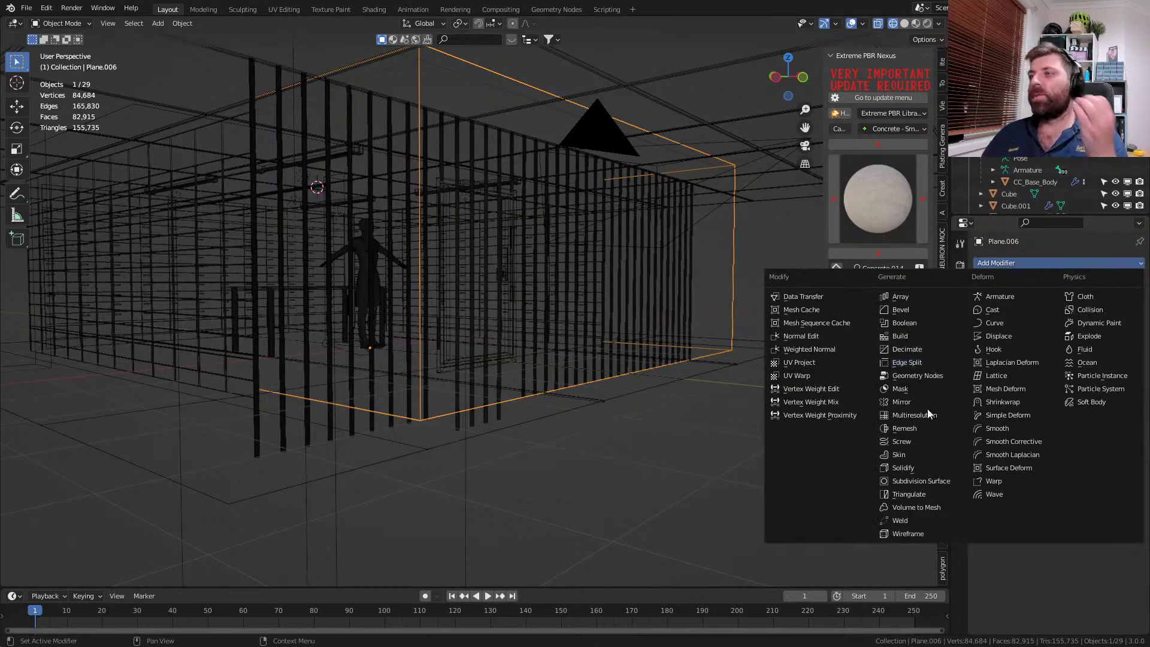
{"action": "left_click", "coordinate": [926, 470]}
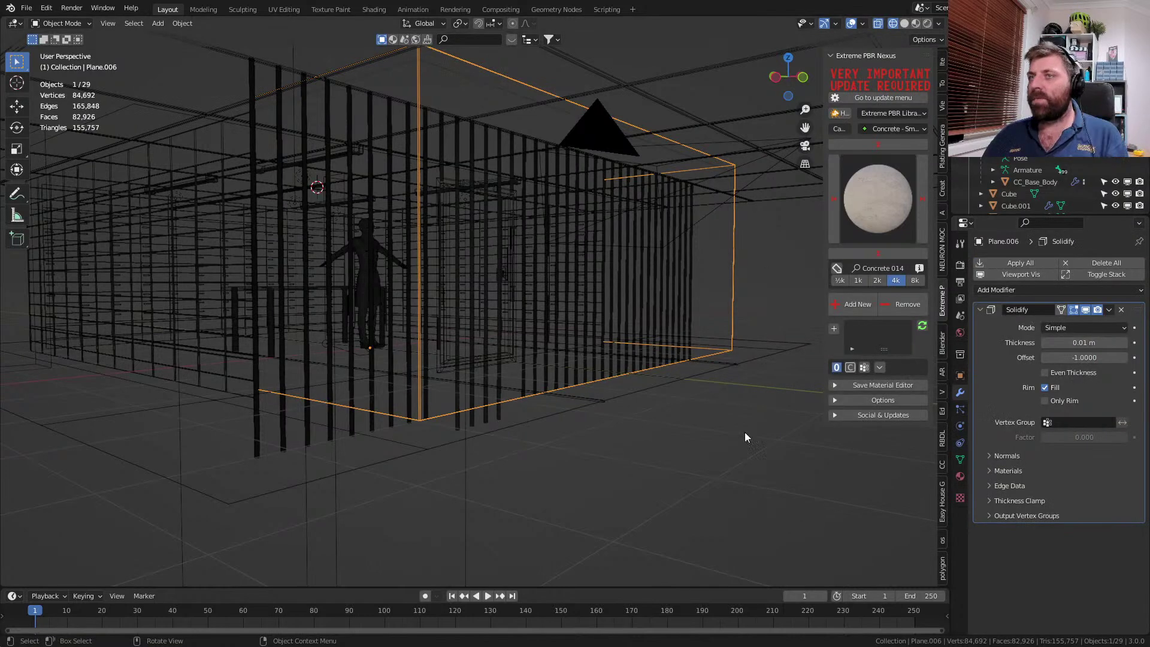
{"action": "left_click_drag", "start_coordinate": [1076, 343], "coordinate": [1098, 343]}
- Copy the floor's Concrete 009_4k material to the solidified wall outside the bars
{"action": "middle_click_drag", "start_coordinate": [584, 381], "coordinate": [489, 391]}
{"action": "key", "text": "z"}
{"action": "left_click", "coordinate": [574, 391]}
{"action": "mouse_move", "coordinate": [574, 391]}
{"action": "middle_mouse_down"}
{"action": "mouse_move", "coordinate": [617, 385]}
{"action": "mouse_move", "coordinate": [584, 412]}
{"action": "mouse_move", "coordinate": [484, 395]}
{"action": "mouse_move", "coordinate": [455, 427]}
{"action": "middle_mouse_up"}
{"action": "scroll", "coordinate": [617, 385], "scroll_direction": "up", "scroll_amount": 5}
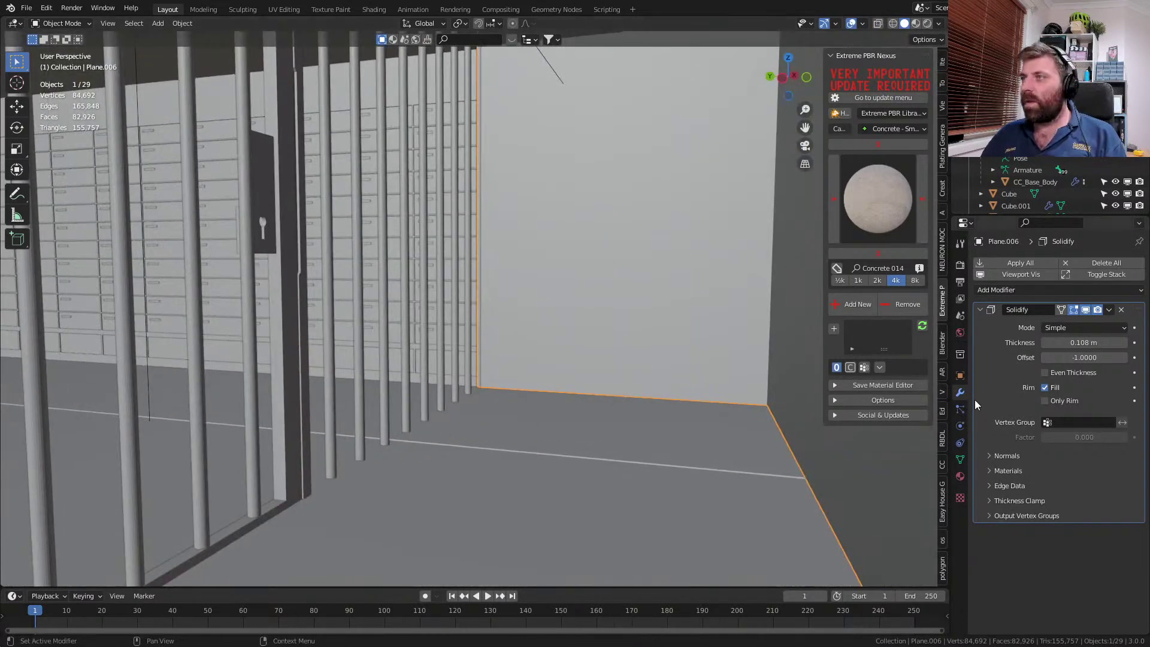
{"action": "left_click", "coordinate": [580, 495], "text": "shift"}
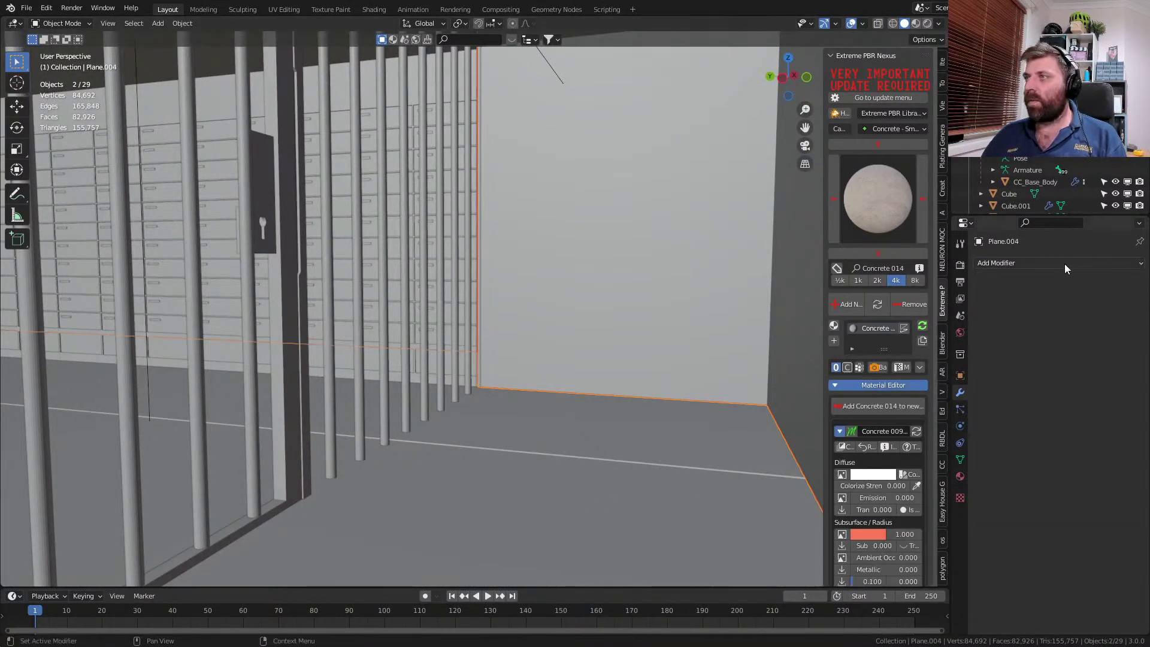
{"action": "left_click", "coordinate": [961, 476]}
{"action": "left_click", "coordinate": [1140, 291]}
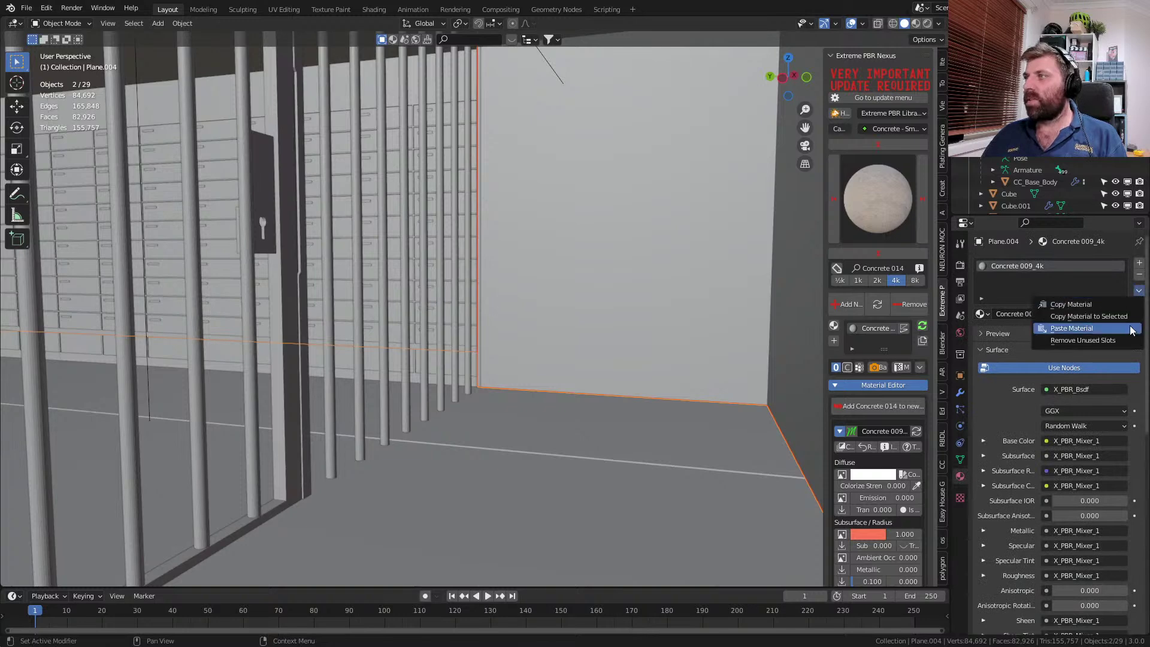
{"action": "left_click", "coordinate": [1109, 316]}
- Recalculate the normals of the concrete wall's mesh and check its interior in Rendered shading
{"action": "scroll", "coordinate": [601, 430], "scroll_direction": "down", "scroll_amount": 6}
{"action": "middle_click_drag", "start_coordinate": [599, 429], "coordinate": [538, 439]}
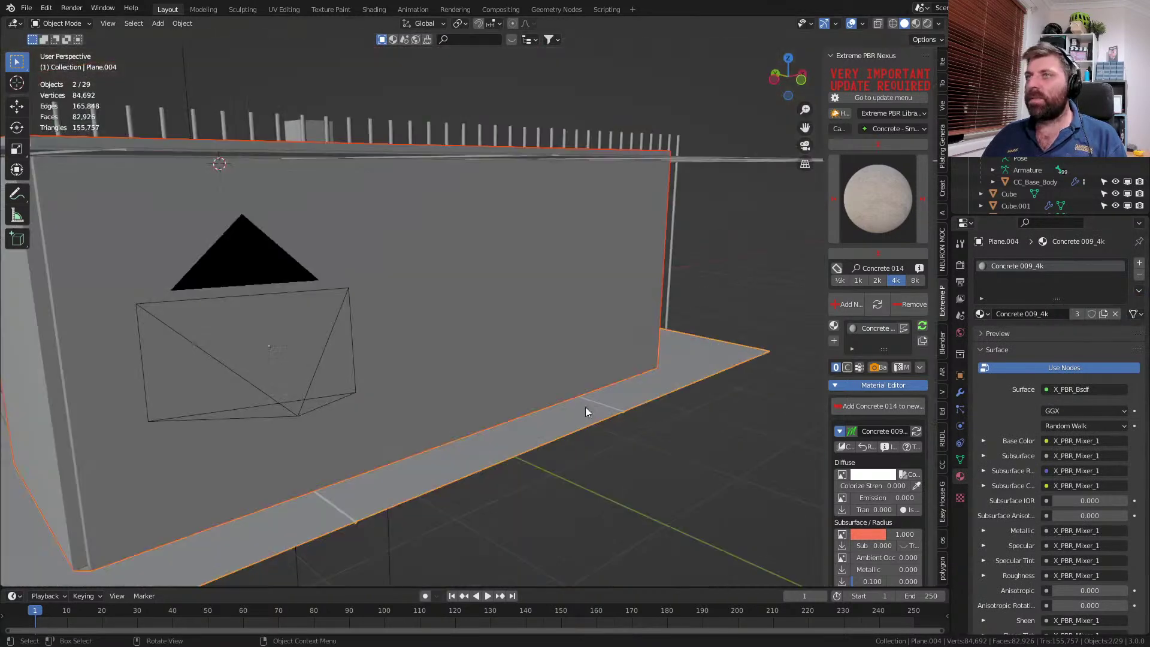
{"action": "middle_click_drag", "start_coordinate": [323, 380], "coordinate": [346, 369]}
{"action": "left_click", "coordinate": [181, 455]}
{"action": "scroll", "coordinate": [183, 455], "scroll_direction": "down", "scroll_amount": 2}
{"action": "key", "text": "Tab"}
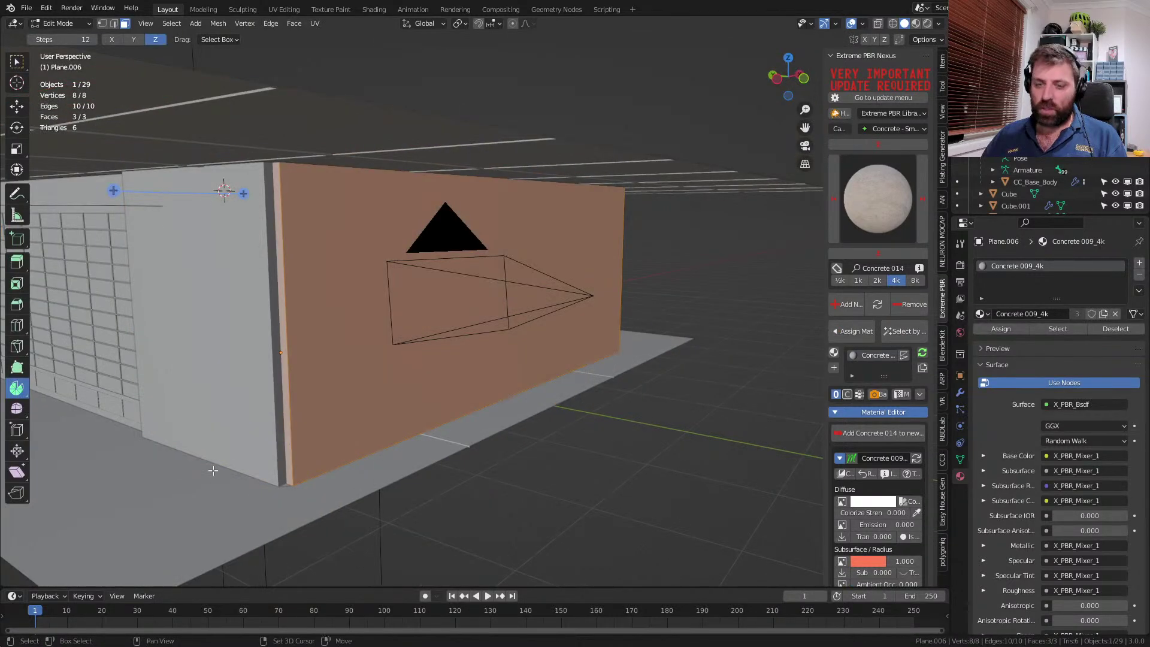
{"action": "key", "text": "shift+n"}
{"action": "key", "text": "Tab"}
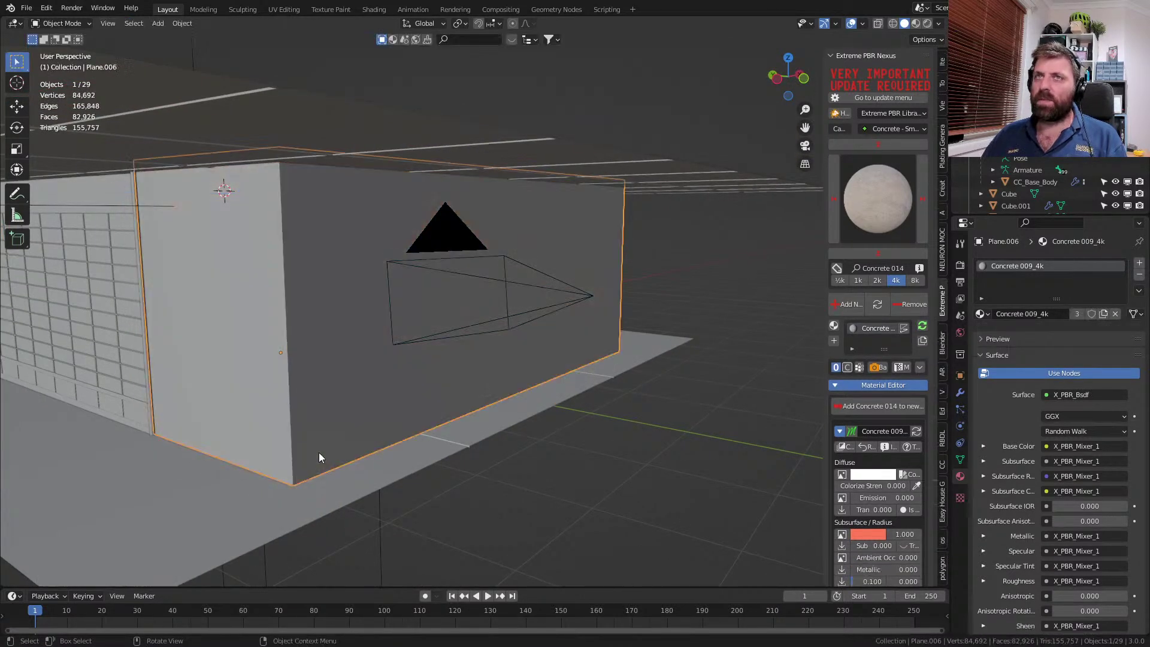
{"action": "left_click", "coordinate": [929, 24]}
{"action": "mouse_move", "coordinate": [455, 323]}
{"action": "middle_mouse_down"}
{"action": "mouse_move", "coordinate": [520, 344]}
{"action": "mouse_move", "coordinate": [318, 429]}
{"action": "mouse_move", "coordinate": [411, 437]}
{"action": "mouse_move", "coordinate": [383, 444]}
{"action": "mouse_move", "coordinate": [447, 458]}
{"action": "mouse_move", "coordinate": [329, 429]}
{"action": "mouse_move", "coordinate": [367, 405]}
{"action": "middle_mouse_up"}
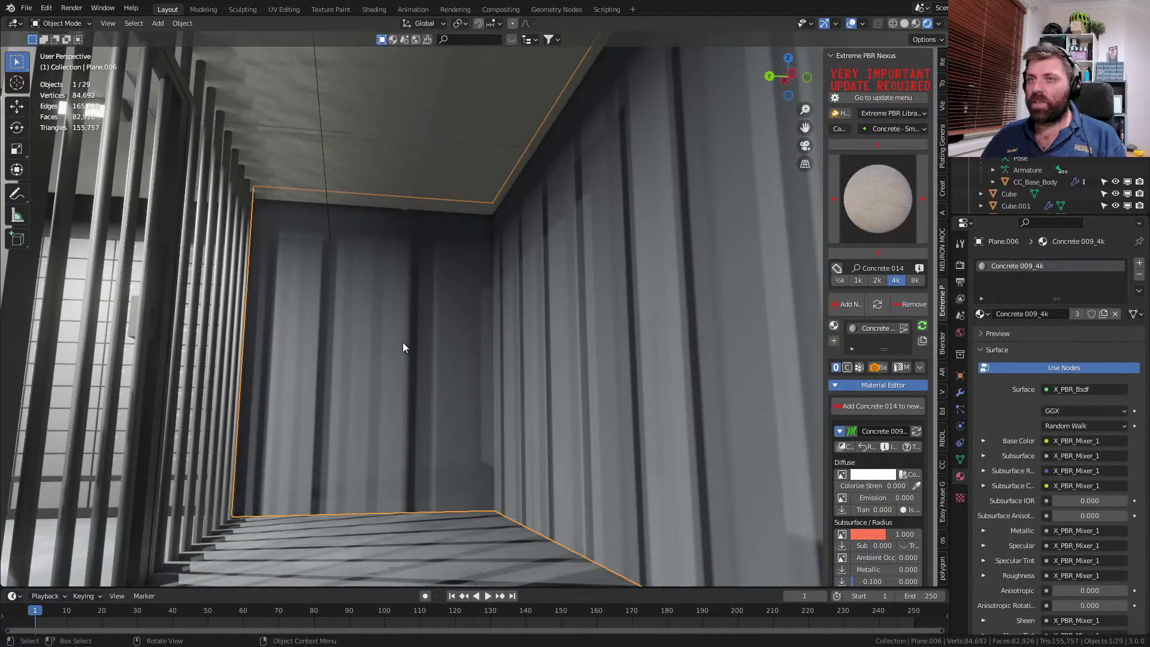
{"action": "mouse_move", "coordinate": [403, 342]}
{"action": "middle_mouse_down"}
{"action": "mouse_move", "coordinate": [329, 405]}
{"action": "mouse_move", "coordinate": [319, 449]}
{"action": "mouse_move", "coordinate": [404, 441]}
{"action": "middle_mouse_up"}
{"action": "scroll", "coordinate": [329, 409], "scroll_direction": "down", "scroll_amount": 3}
- Duplicate the ceiling lamps with their 200 W area light and place the copies in front of the building in top view
{"action": "key", "text": "z"}
{"action": "left_click", "coordinate": [291, 422]}
{"action": "scroll", "coordinate": [290, 419], "scroll_direction": "down", "scroll_amount": 5}
{"action": "scroll", "coordinate": [404, 441], "scroll_direction": "up", "scroll_amount": 3}
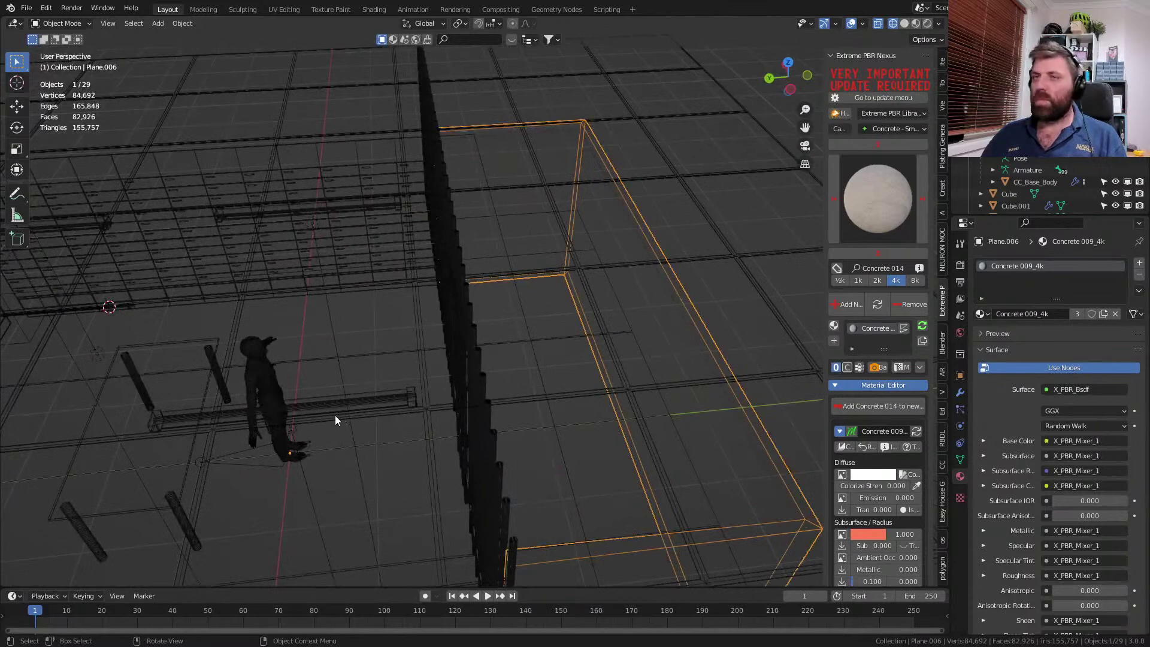
{"action": "left_click", "coordinate": [339, 415]}
{"action": "left_click", "coordinate": [292, 430], "text": "shift"}
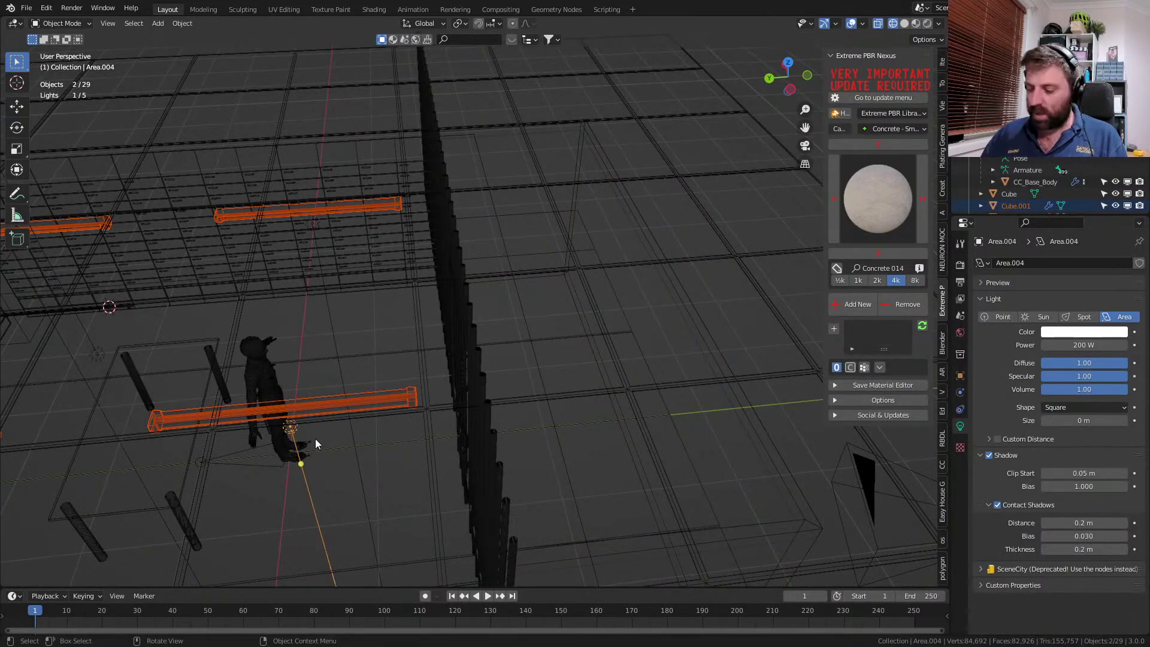
{"action": "key", "text": "KP_7"}
{"action": "scroll", "coordinate": [317, 440], "scroll_direction": "down", "scroll_amount": 5}
{"action": "key", "text": "shift+d"}
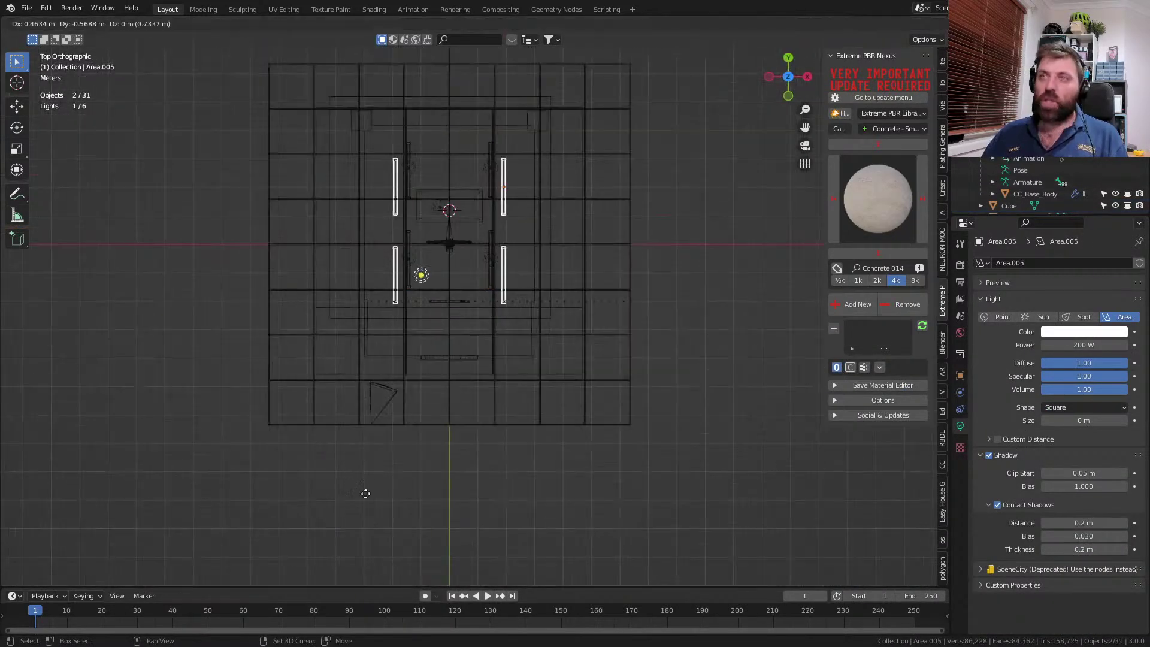
{"action": "left_click", "coordinate": [369, 567]}
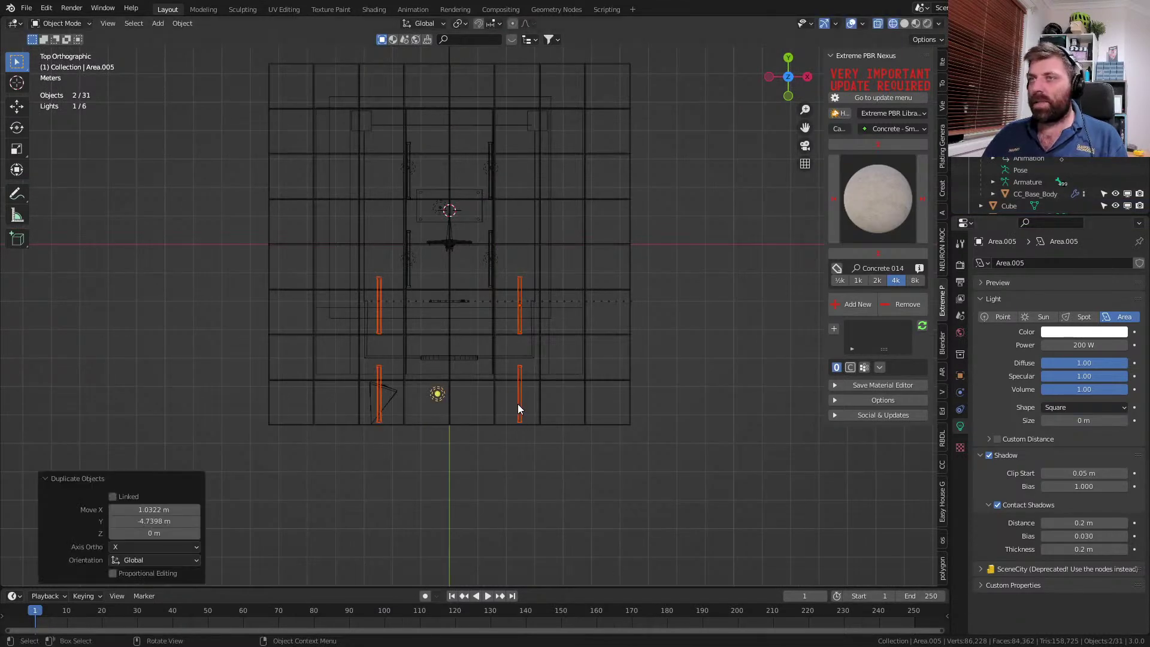
{"action": "key", "text": "g"}
{"action": "left_click", "coordinate": [532, 551]}
- Remove the Mirror modifier from the duplicated ceiling lamps and rotate them 90° about Z
{"action": "left_click", "coordinate": [547, 555]}
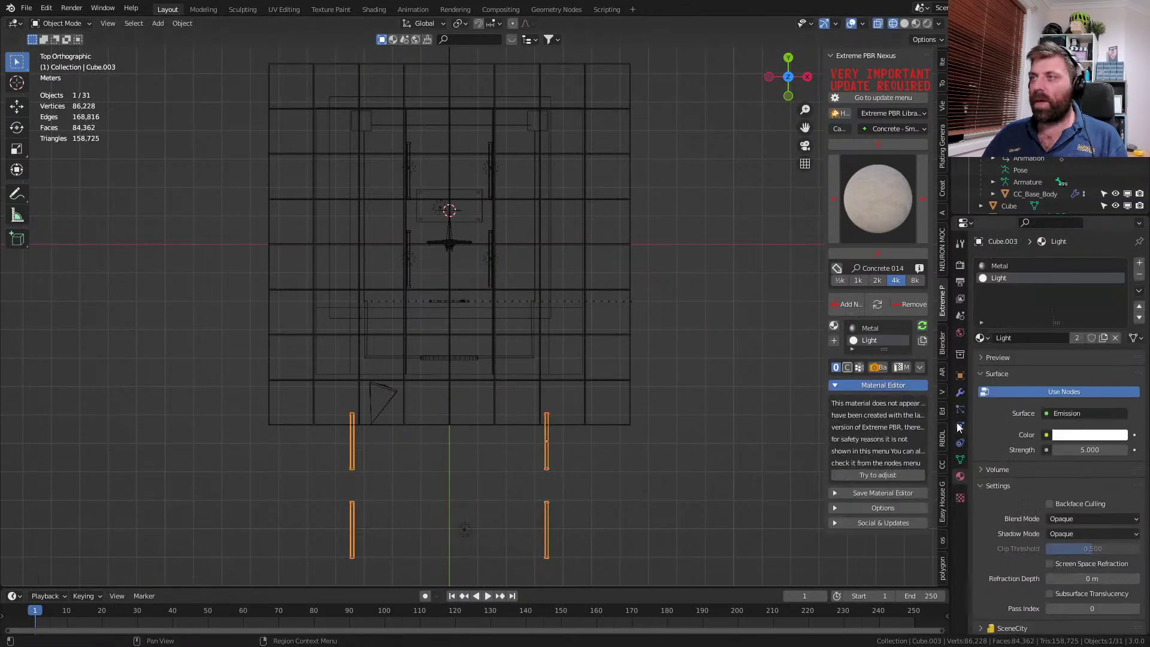
{"action": "left_click", "coordinate": [961, 392]}
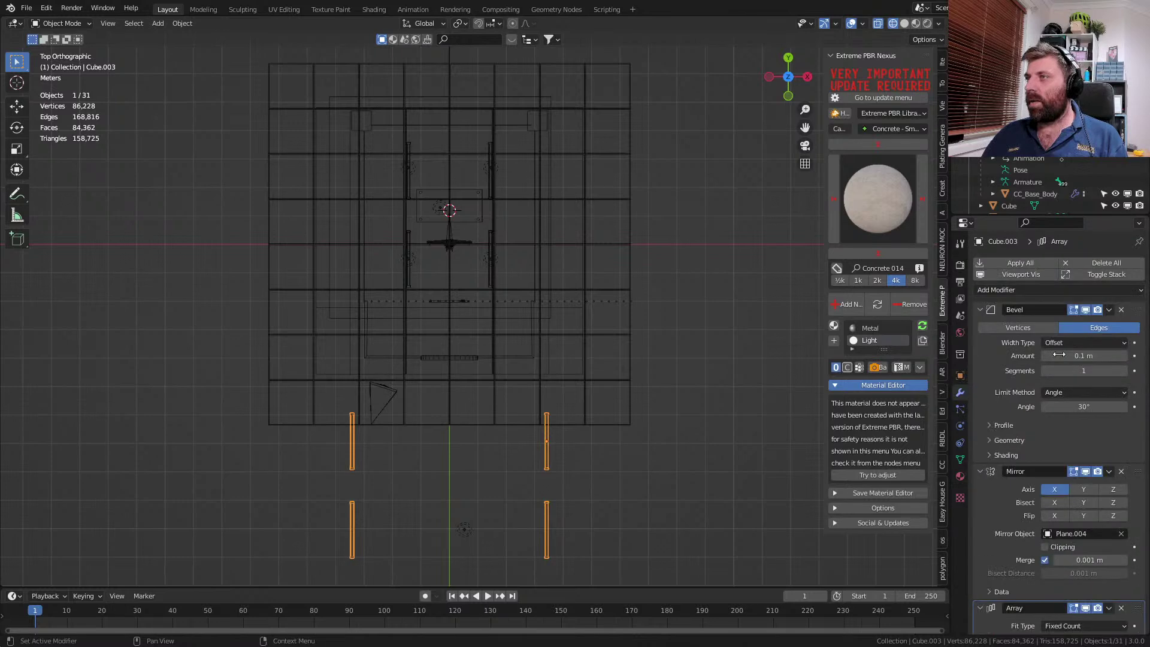
{"action": "left_click", "coordinate": [1121, 472]}
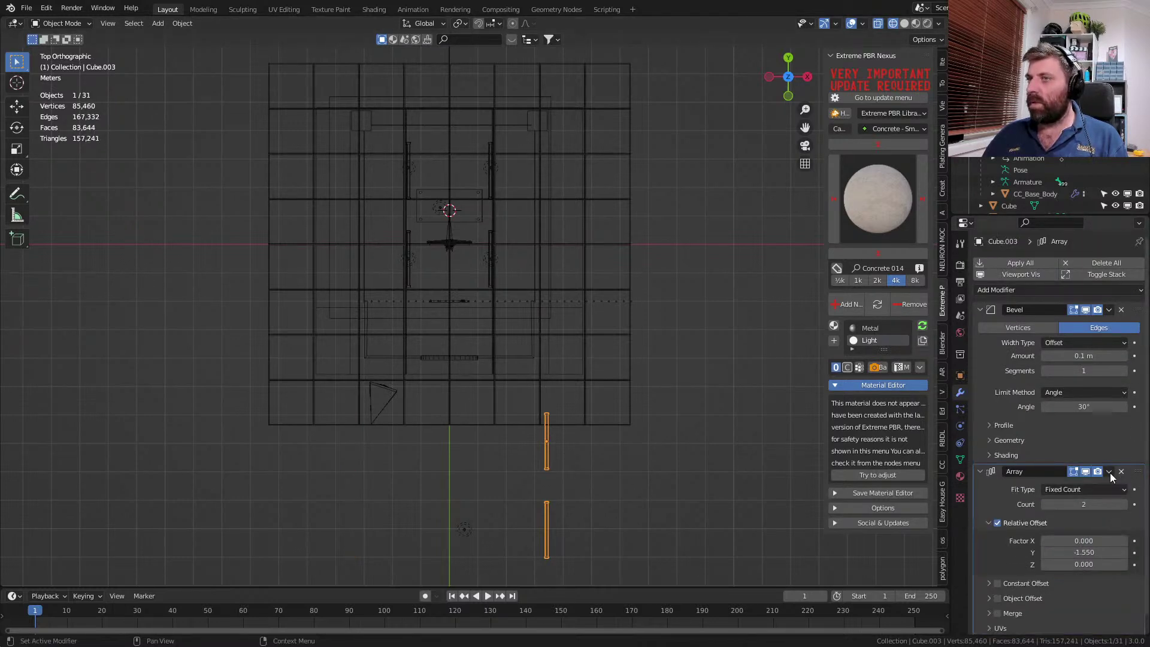
{"action": "type", "text": "r90"}
{"action": "key", "text": "Return"}
- Remove the duplicated lamp's Array modifier and centre the single lamp between the bars and the front wall
{"action": "key", "text": "g"}
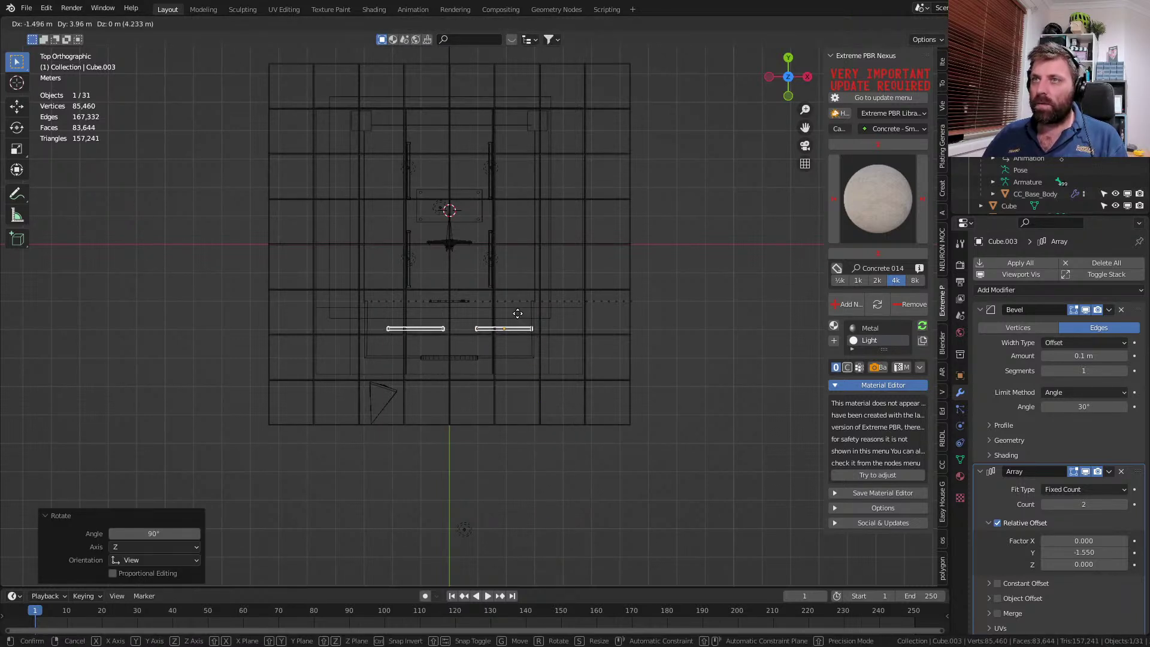
{"action": "left_click", "coordinate": [505, 314]}
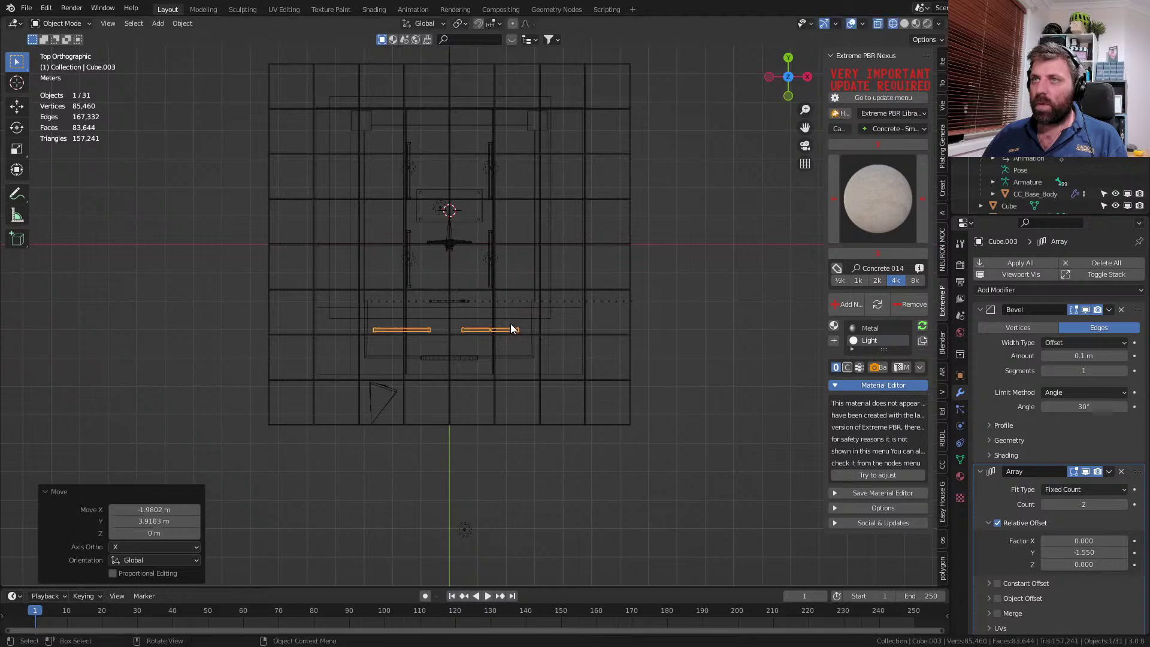
{"action": "left_click", "coordinate": [1121, 472]}
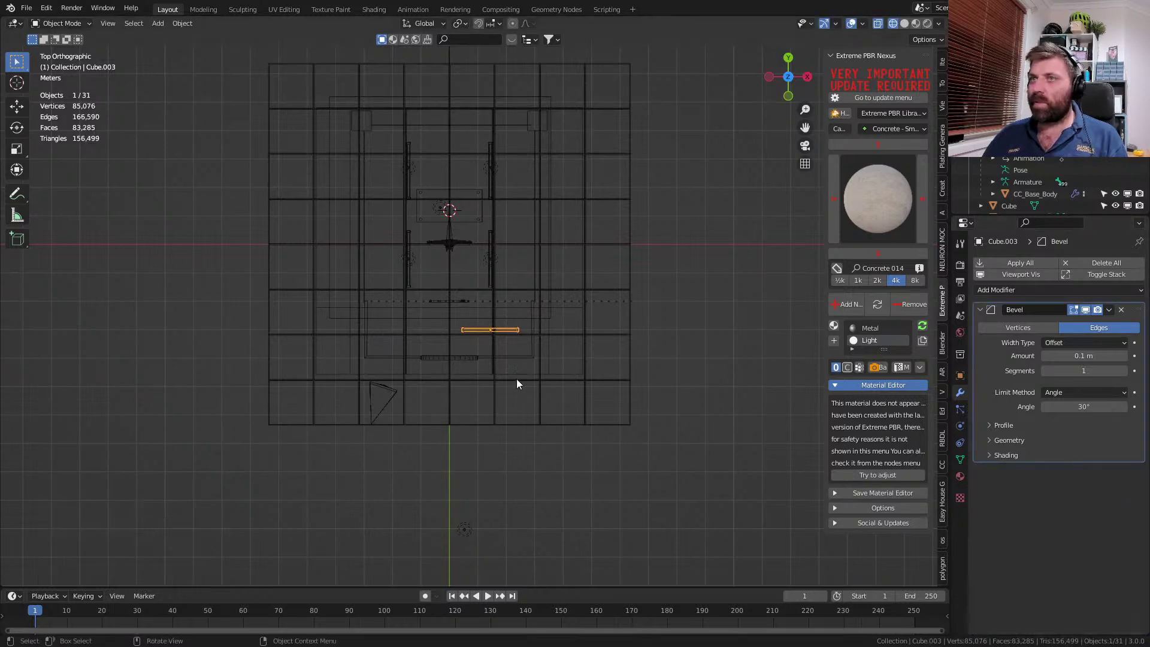
{"action": "scroll", "coordinate": [569, 368], "scroll_direction": "up", "scroll_amount": 2}
{"action": "key", "text": "g"}
{"action": "key", "text": "x"}
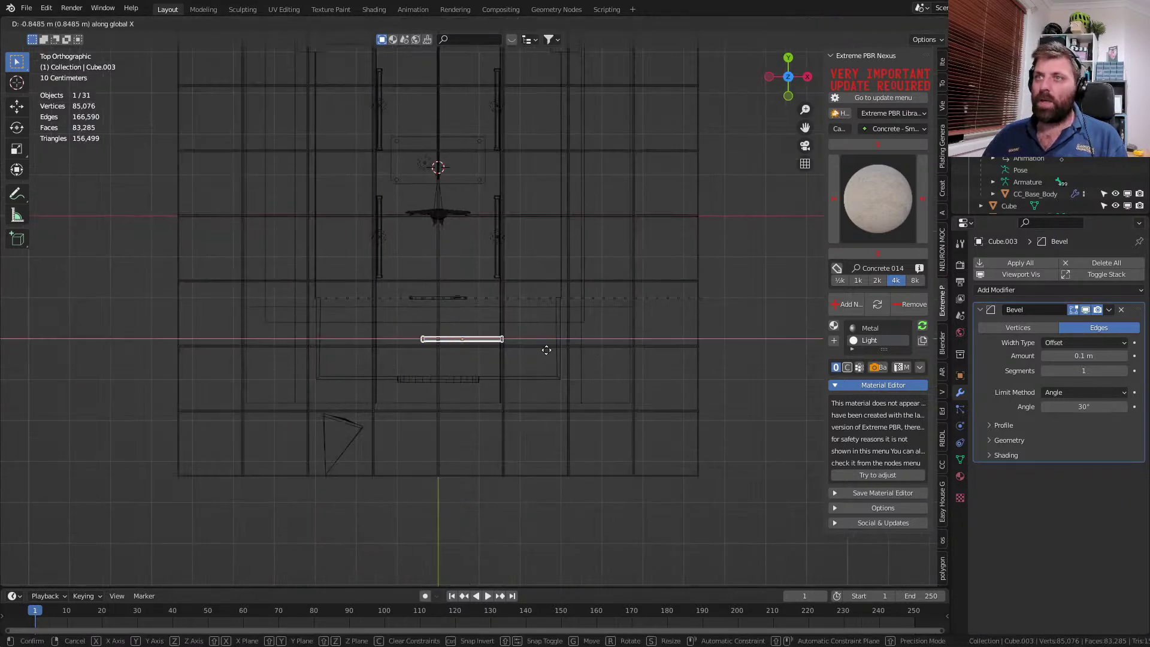
{"action": "left_click", "coordinate": [534, 345]}
- Move the duplicated area light about 7 m along Y to the centre of the single ceiling lamp
{"action": "left_click", "coordinate": [473, 502]}
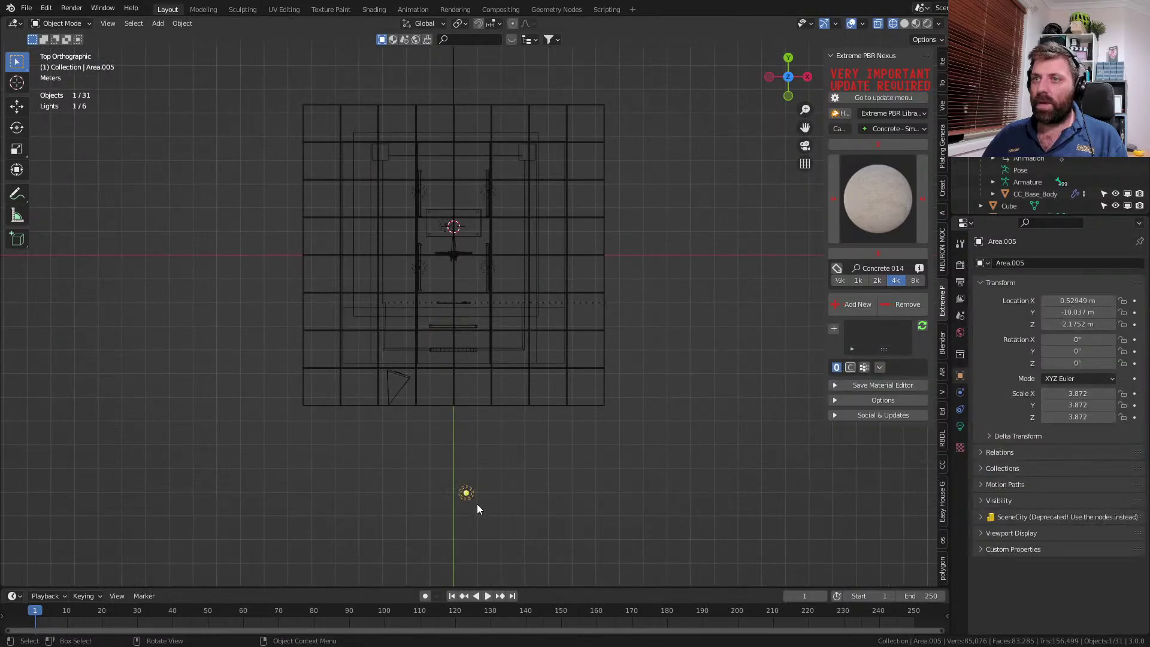
{"action": "scroll", "coordinate": [477, 505], "scroll_direction": "up", "scroll_amount": 2}
{"action": "key", "text": "g"}
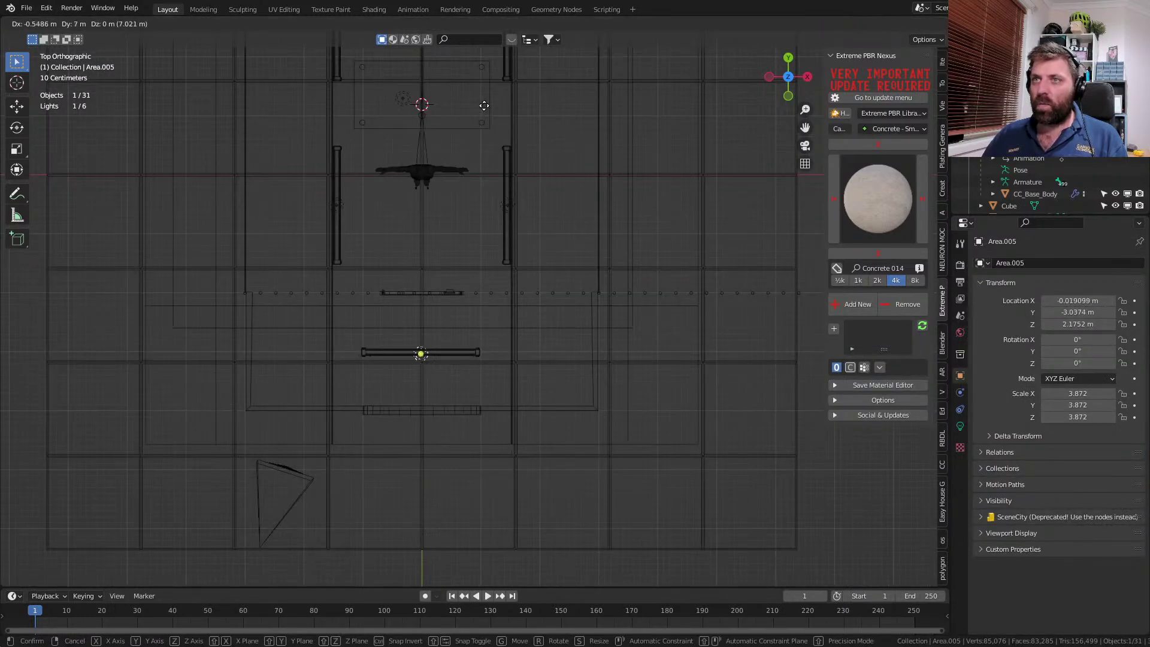
{"action": "left_click", "coordinate": [487, 103]}
- Finish placing the area light at the single ceiling lamp and switch the viewport to solid shading
{"action": "scroll", "coordinate": [460, 269], "scroll_direction": "up", "scroll_amount": 3}
{"action": "mouse_move", "coordinate": [460, 269]}
{"action": "middle_mouse_down"}
{"action": "mouse_move", "coordinate": [422, 312]}
{"action": "mouse_move", "coordinate": [565, 270]}
{"action": "mouse_move", "coordinate": [761, 254]}
{"action": "mouse_move", "coordinate": [753, 267]}
{"action": "mouse_move", "coordinate": [466, 275]}
{"action": "mouse_move", "coordinate": [634, 313]}
{"action": "mouse_move", "coordinate": [393, 376]}
{"action": "mouse_move", "coordinate": [578, 378]}
{"action": "mouse_move", "coordinate": [625, 399]}
{"action": "mouse_move", "coordinate": [464, 381]}
{"action": "mouse_move", "coordinate": [475, 448]}
{"action": "mouse_move", "coordinate": [530, 433]}
{"action": "mouse_move", "coordinate": [477, 431]}
{"action": "middle_mouse_up"}
{"action": "left_click", "coordinate": [393, 372]}
{"action": "scroll", "coordinate": [464, 381], "scroll_direction": "down", "scroll_amount": 4}
{"action": "key", "text": "z"}
{"action": "left_click", "coordinate": [552, 443]}
- Thicken the round disc by scaling its whole mesh by about 3.32 along Y
{"action": "middle_click_drag", "start_coordinate": [555, 441], "coordinate": [487, 422]}
{"action": "scroll", "coordinate": [445, 156], "scroll_direction": "down", "scroll_amount": 3}
{"action": "middle_click_drag", "start_coordinate": [473, 202], "coordinate": [463, 350]}
{"action": "left_click", "coordinate": [483, 283]}
{"action": "scroll", "coordinate": [462, 350], "scroll_direction": "up", "scroll_amount": 4}
{"action": "key", "text": "Tab"}
{"action": "key", "text": "s"}
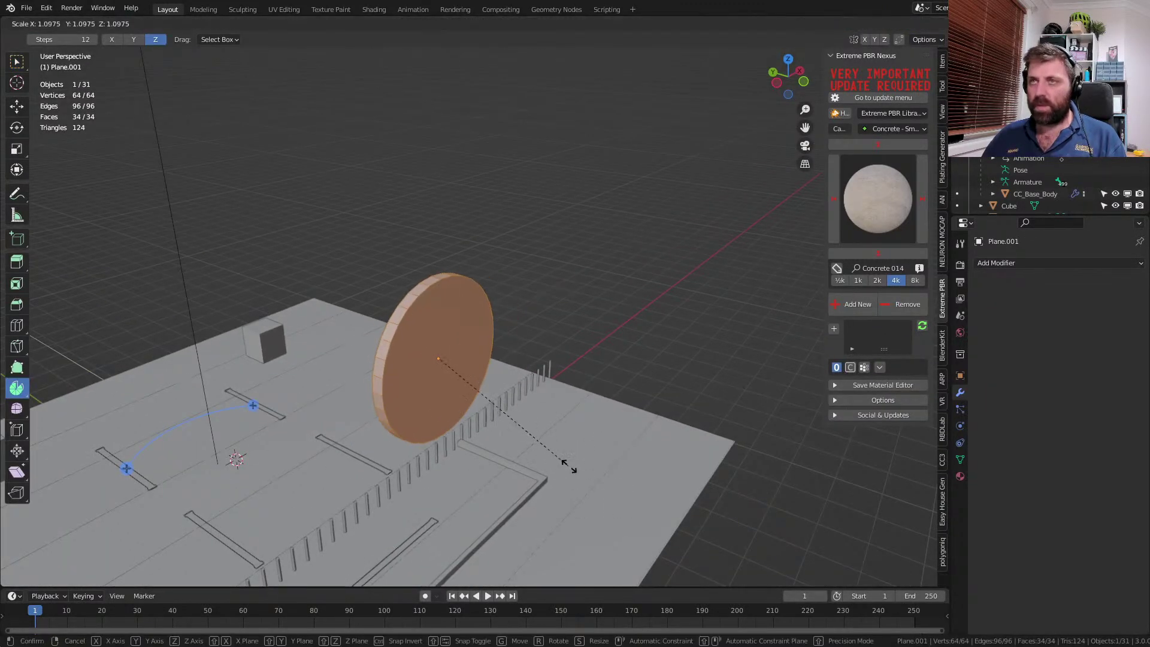
{"action": "key", "text": "y"}
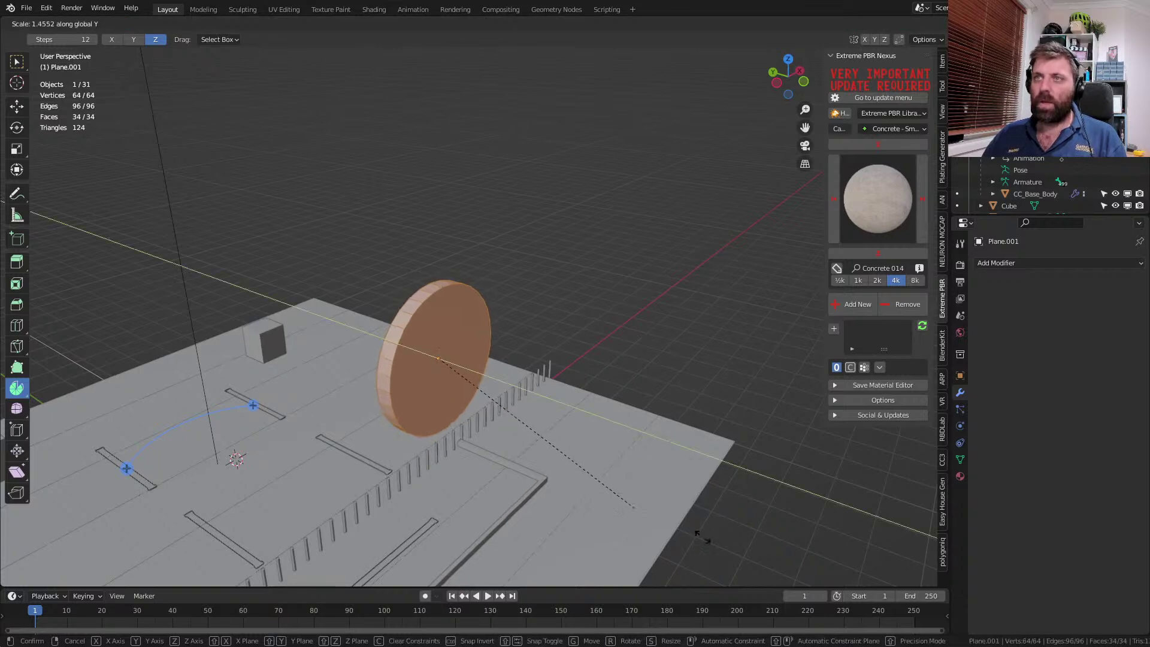
{"action": "left_click", "coordinate": [934, 73]}
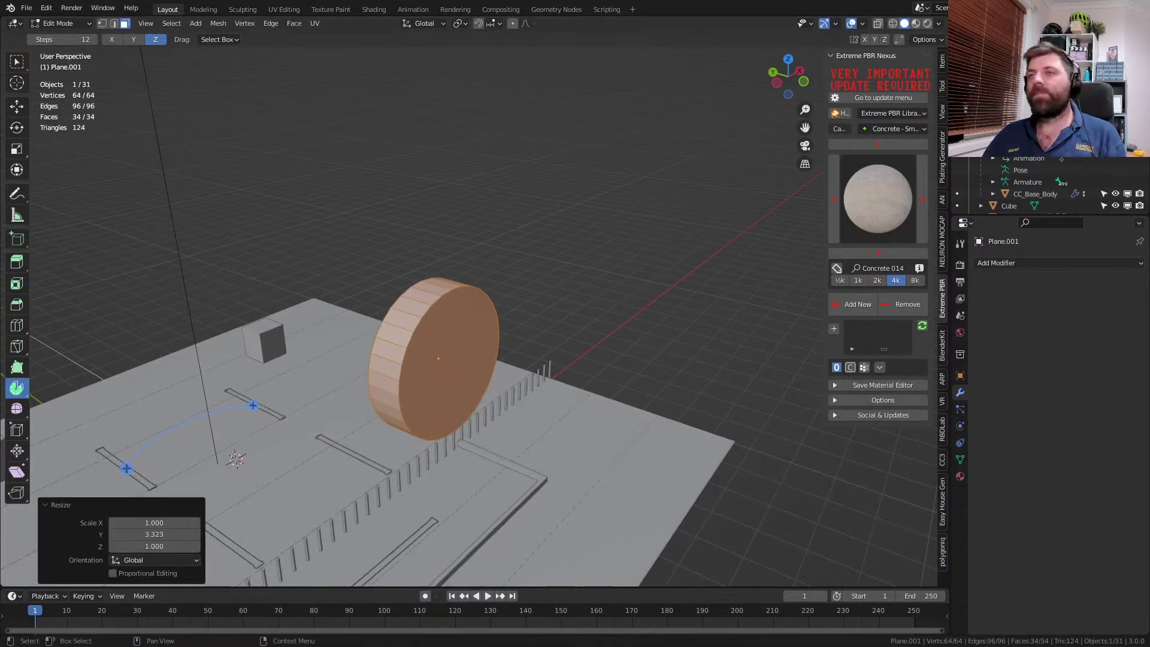
- Duplicate the disc's outer rim faces in place, separate them into their own object and open that ring for editing
{"action": "scroll", "coordinate": [543, 357], "scroll_direction": "up", "scroll_amount": 3}
{"action": "middle_click_drag", "start_coordinate": [541, 357], "coordinate": [513, 348]}
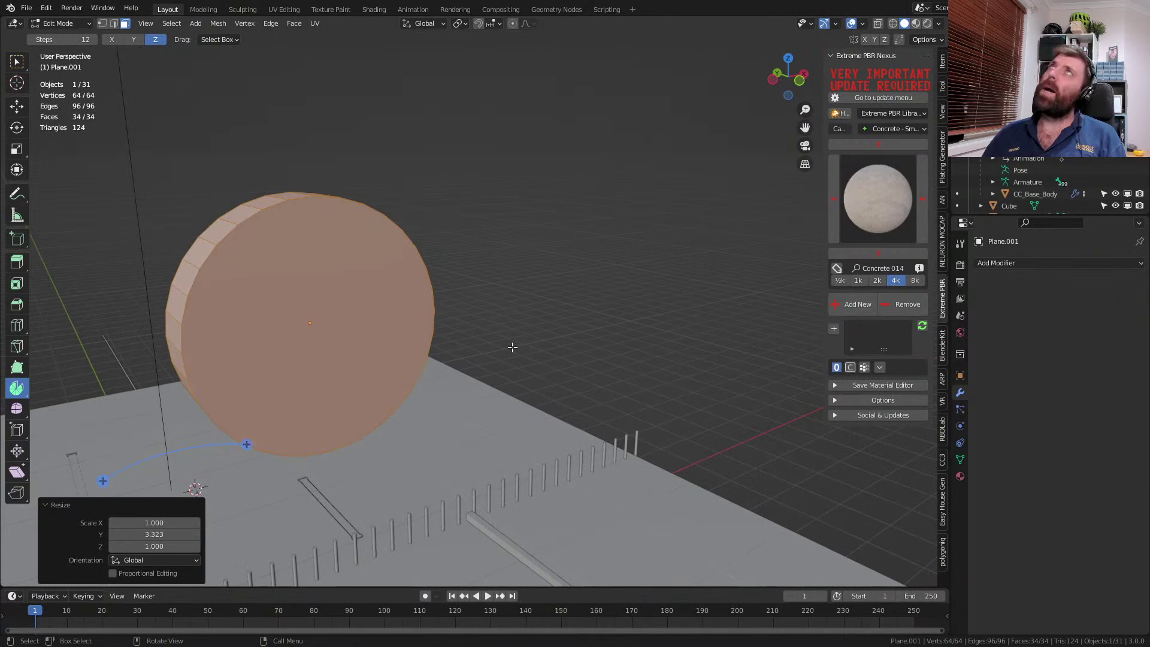
{"action": "left_click", "coordinate": [188, 262], "text": "alt"}
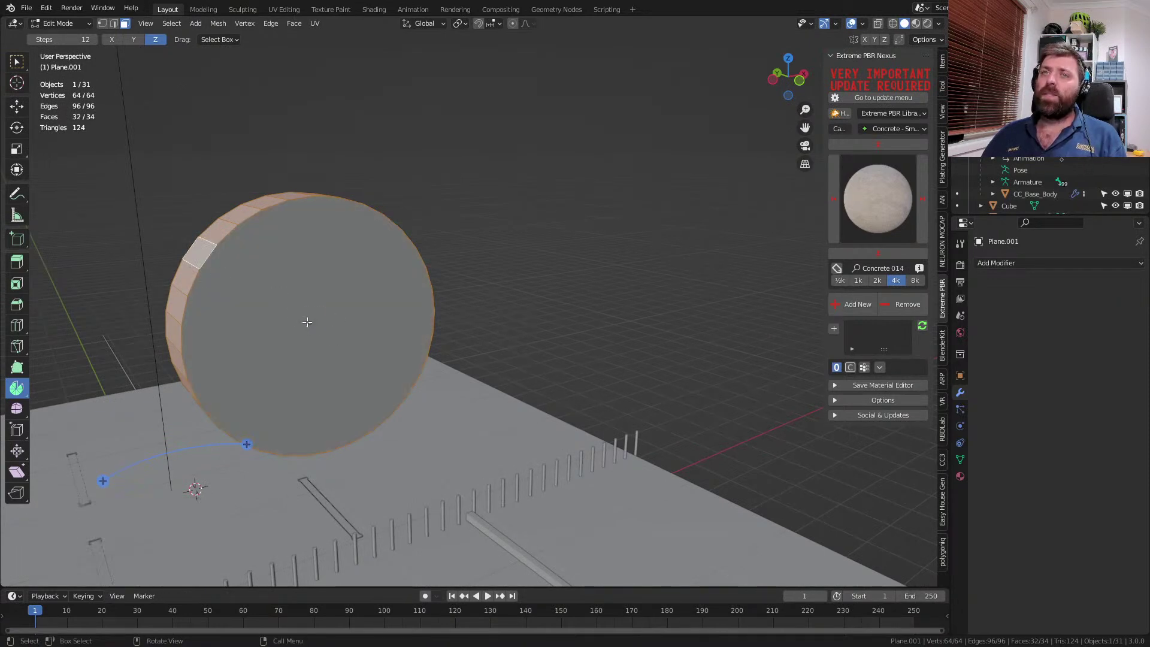
{"action": "key", "text": "shift+d"}
{"action": "right_click", "coordinate": [476, 487]}
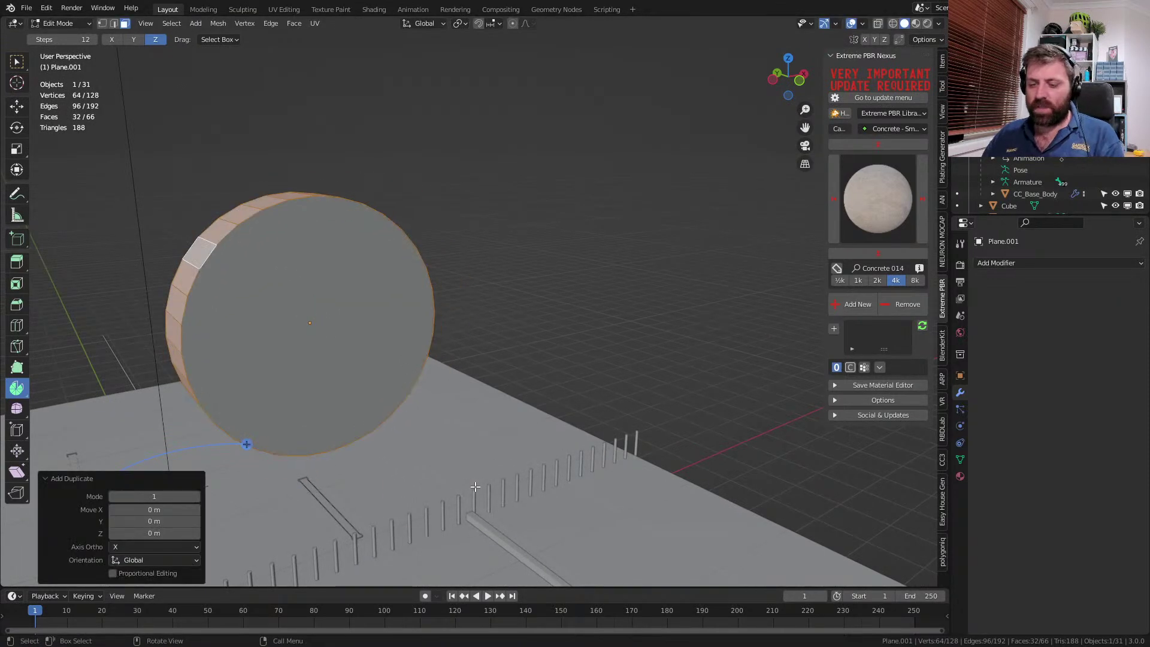
{"action": "key", "text": "p"}
{"action": "left_click", "coordinate": [470, 482]}
{"action": "key", "text": "Tab"}
{"action": "left_click", "coordinate": [218, 239]}
{"action": "key", "text": "Tab"}
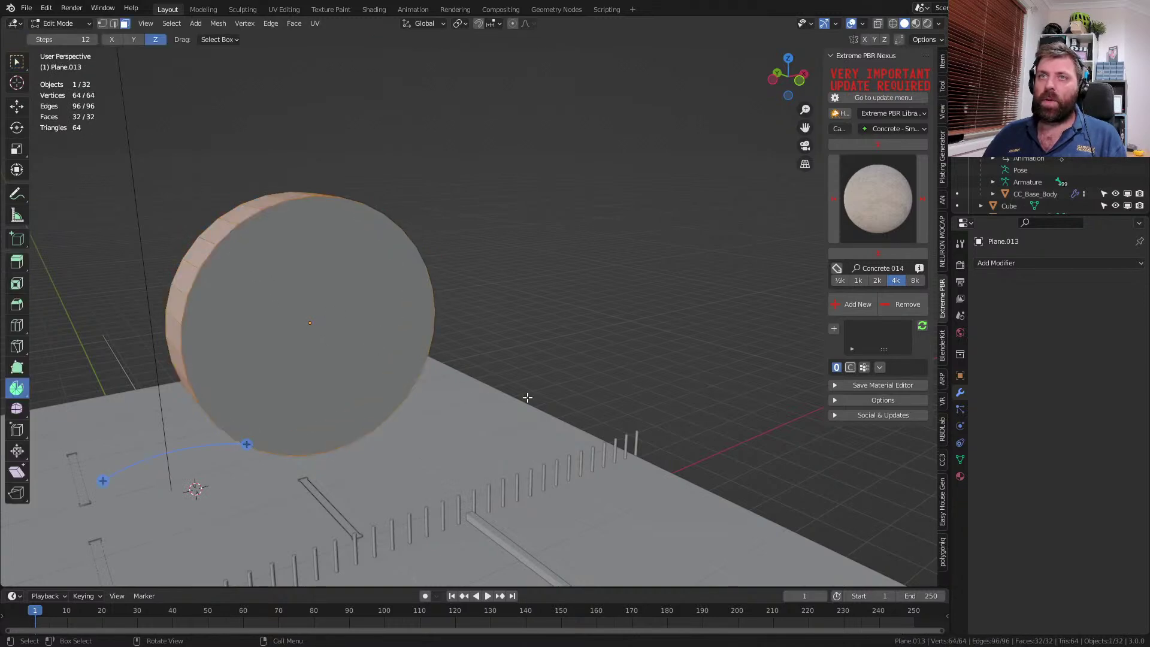
- Extrude the separated rim faces in place and fatten them outward by about 0.12 m
{"action": "key", "text": "e"}
{"action": "right_click", "coordinate": [540, 402]}
{"action": "key", "text": "alt+s"}
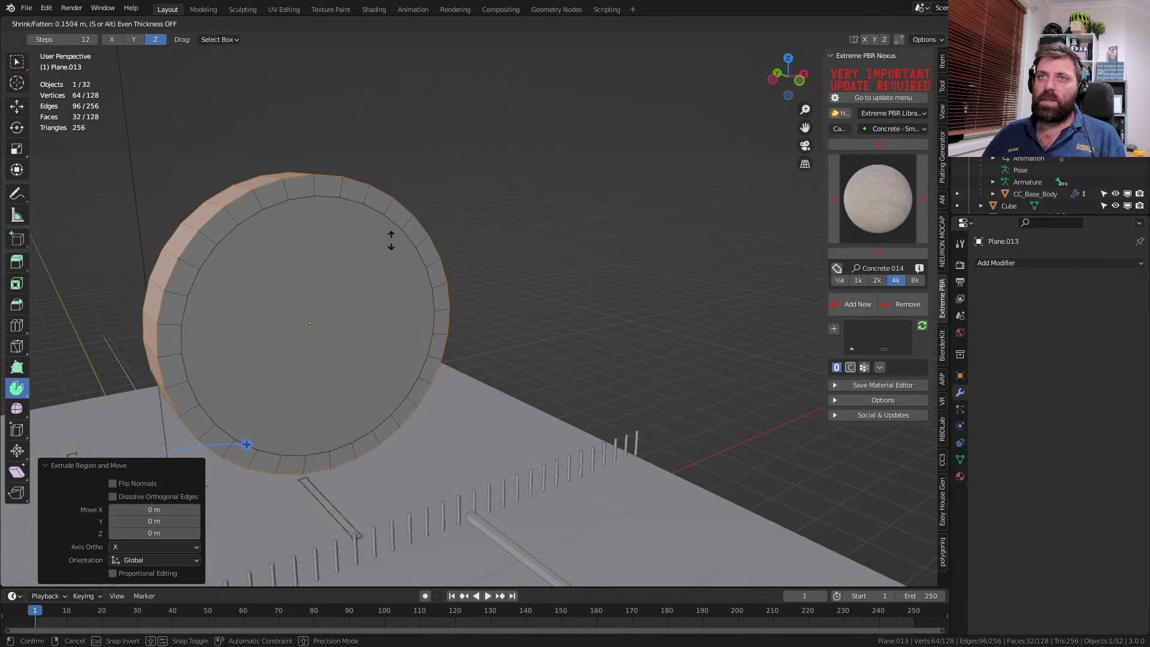
{"action": "left_click", "coordinate": [413, 259]}
{"action": "middle_click_drag", "start_coordinate": [406, 257], "coordinate": [371, 287]}
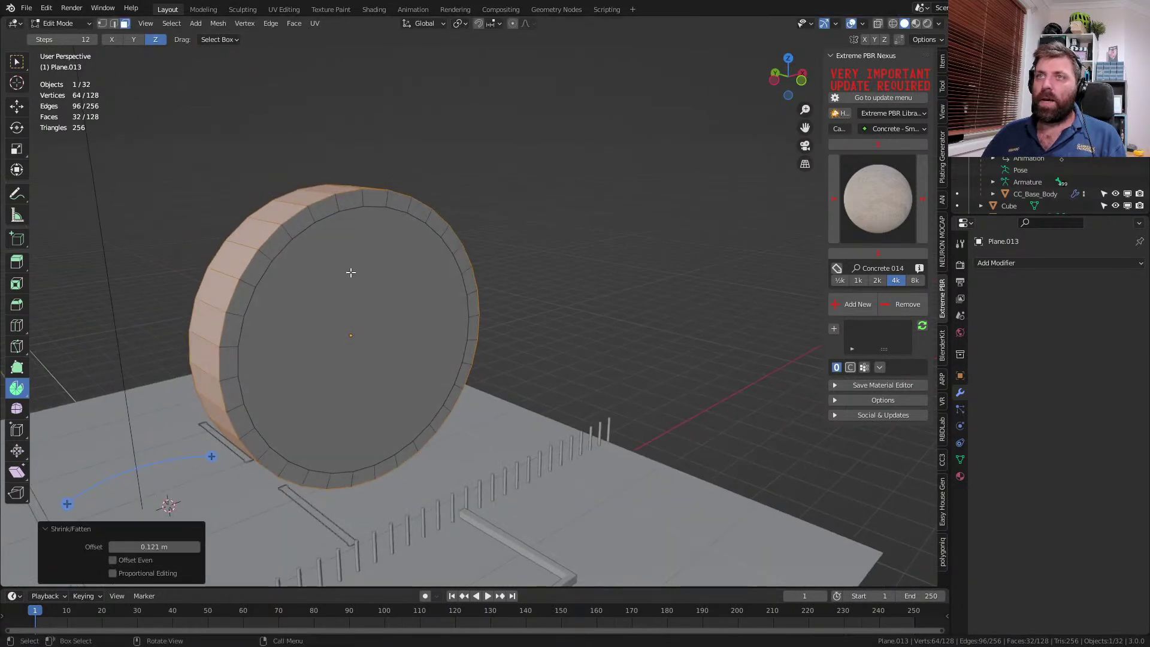
- Select all linked faces of the separated ring and scale them by about 1.24 along Y
{"action": "left_click", "coordinate": [369, 204], "text": "alt"}
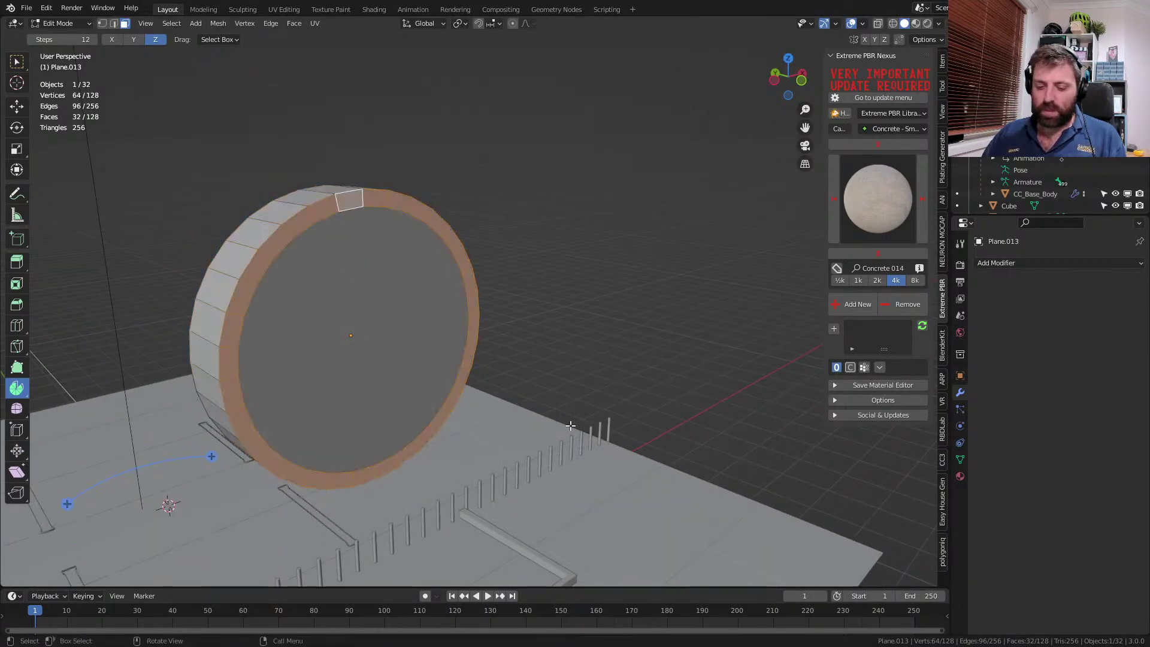
{"action": "key", "text": "ctrl+l"}
{"action": "key", "text": "s"}
{"action": "key", "text": "y"}
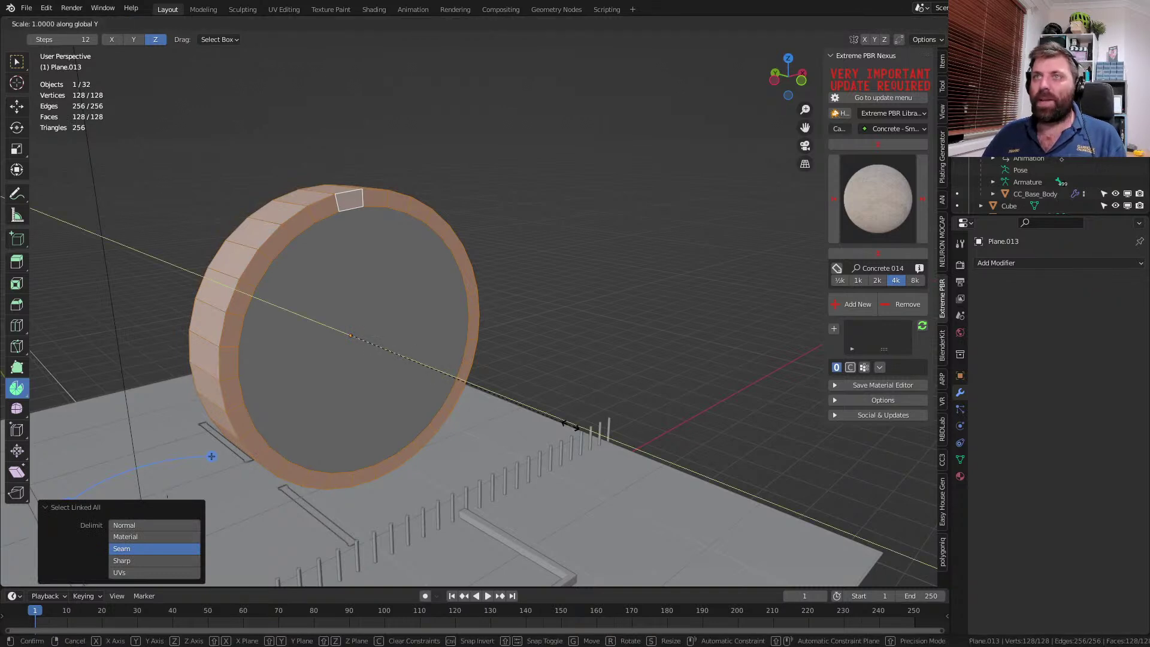
{"action": "left_click", "coordinate": [160, 73]}
{"action": "middle_click_drag", "start_coordinate": [496, 311], "coordinate": [419, 320]}
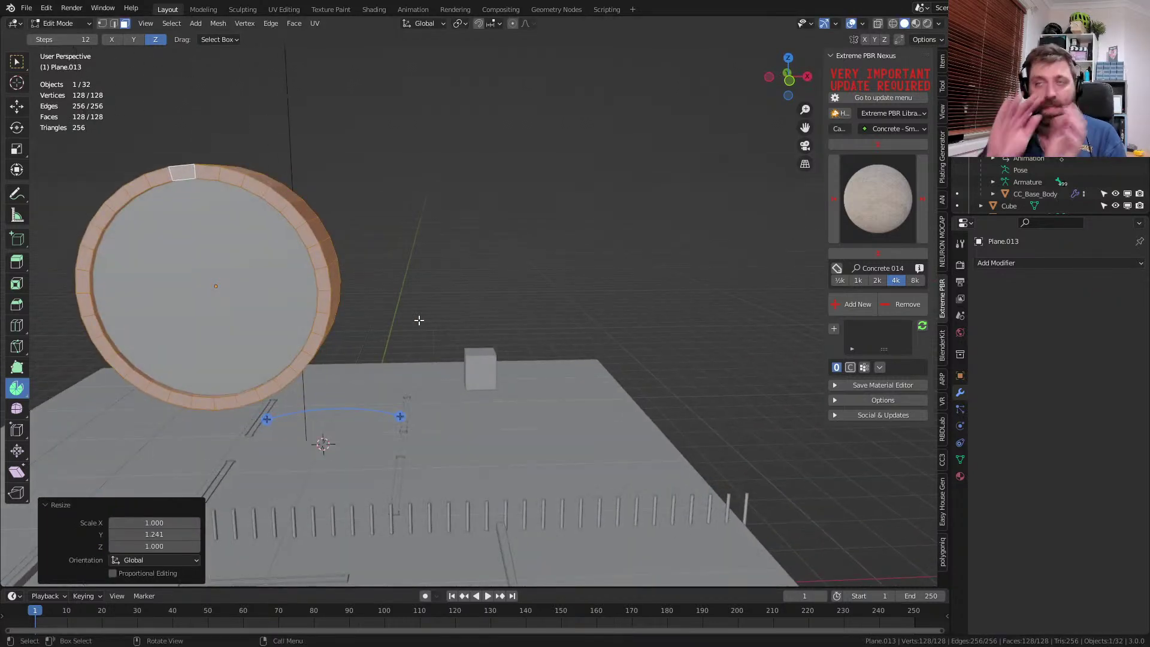
{"action": "scroll", "coordinate": [419, 320], "scroll_direction": "up", "scroll_amount": 3}
{"action": "middle_click_drag", "start_coordinate": [308, 374], "coordinate": [467, 344]}
{"action": "scroll", "coordinate": [486, 384], "scroll_direction": "down", "scroll_amount": 4}
{"action": "key", "text": "Tab"}
{"action": "middle_click_drag", "start_coordinate": [516, 279], "coordinate": [431, 277]}
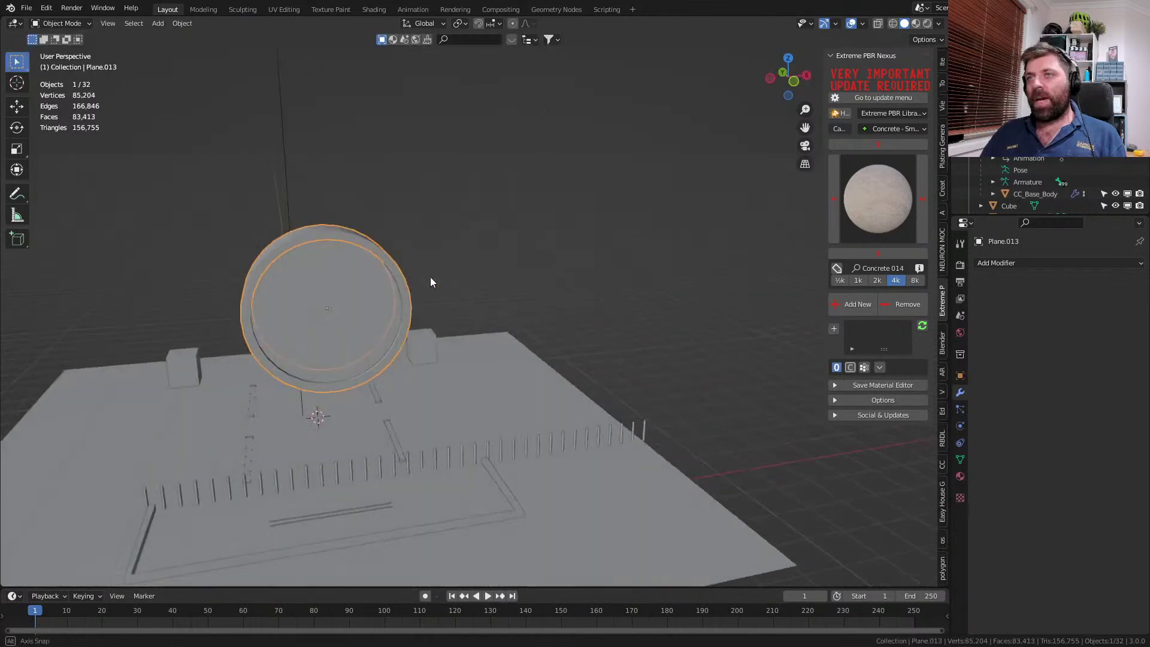
{"action": "key", "text": "Tab"}
{"action": "key", "text": "Tab"}
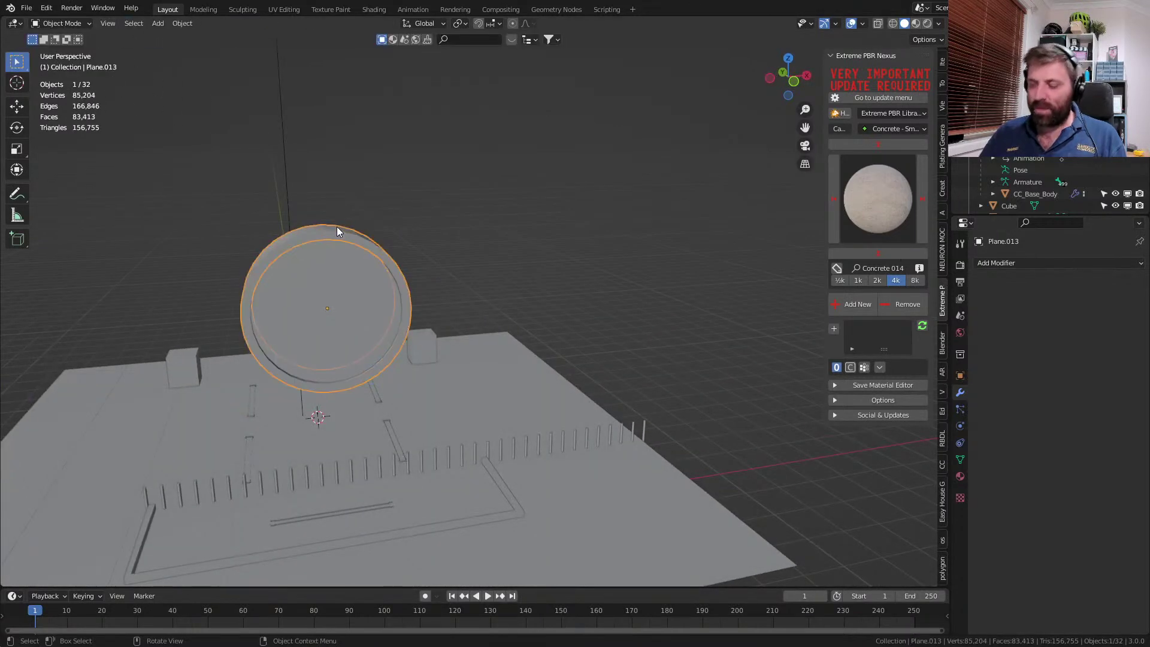
- Delete the separated ring and snap the 3D cursor to the centre of the round disc
{"action": "key", "text": "Delete"}
{"action": "left_click", "coordinate": [341, 306]}
{"action": "key", "text": "shift+s"}
{"action": "left_click", "coordinate": [345, 359]}
{"action": "key", "text": "shift+a"}
{"action": "mouse_move", "coordinate": [294, 360]}
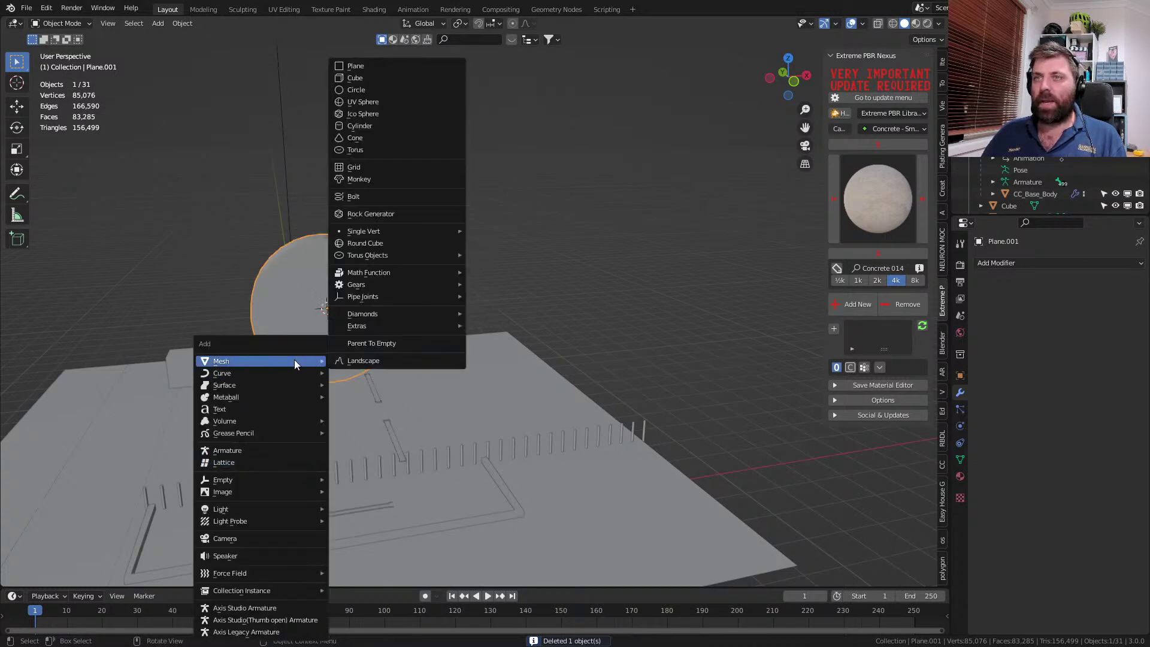
{"action": "left_click", "coordinate": [390, 125]}
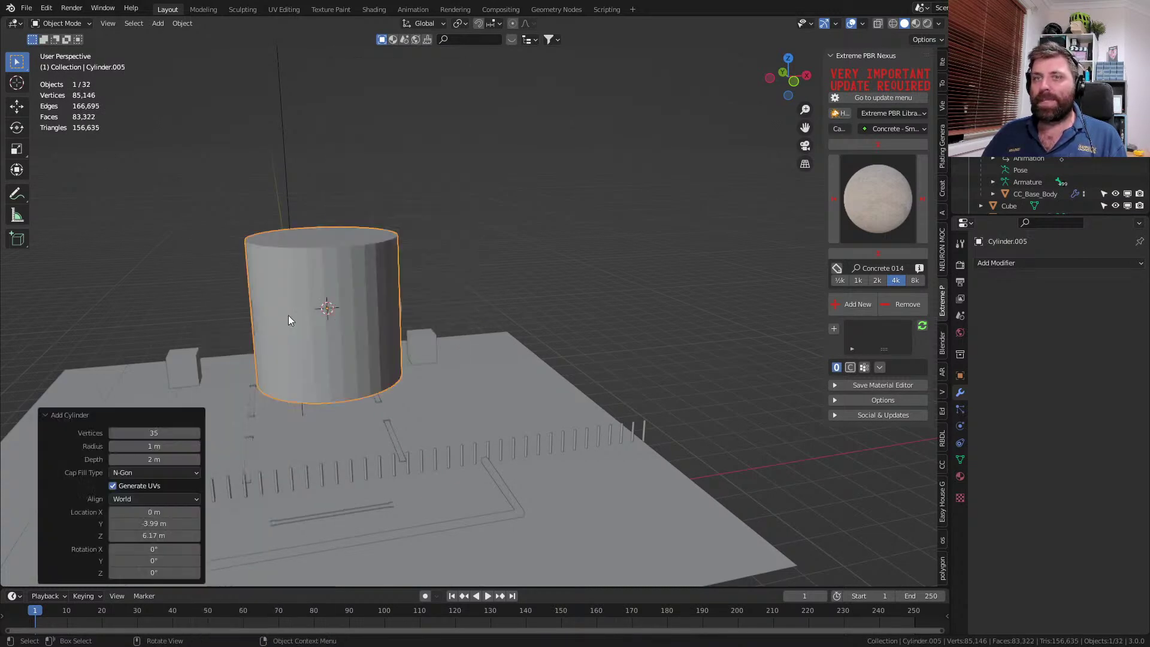
{"action": "left_click", "coordinate": [168, 442]}
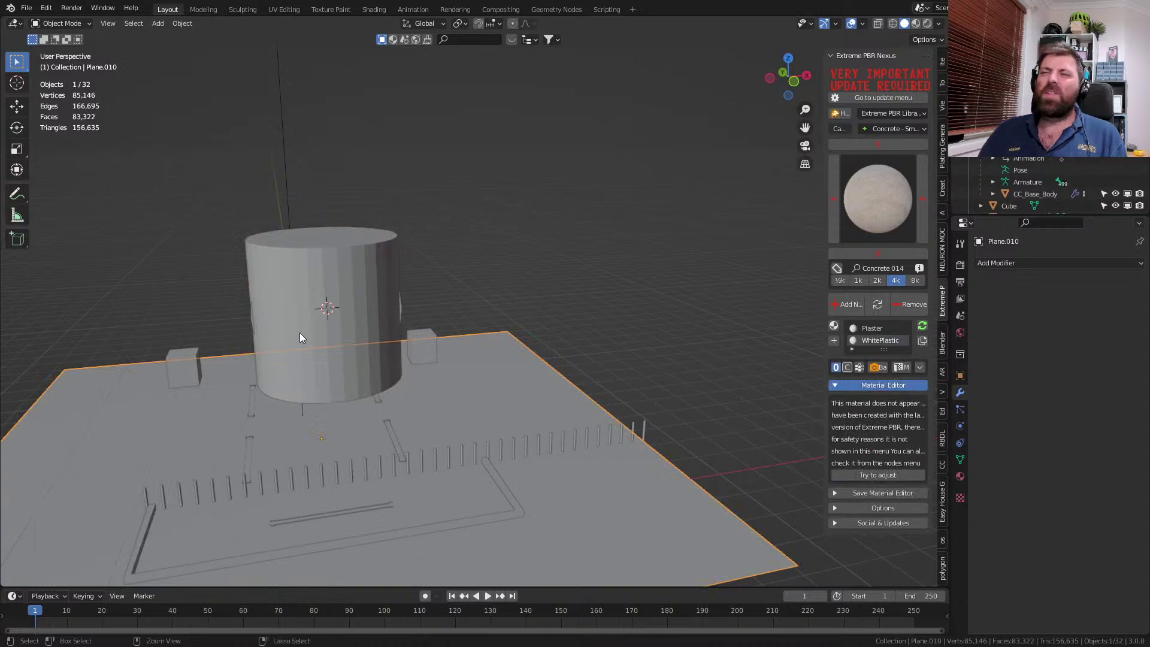
{"action": "left_click", "coordinate": [319, 295]}
{"action": "key", "text": "Delete"}
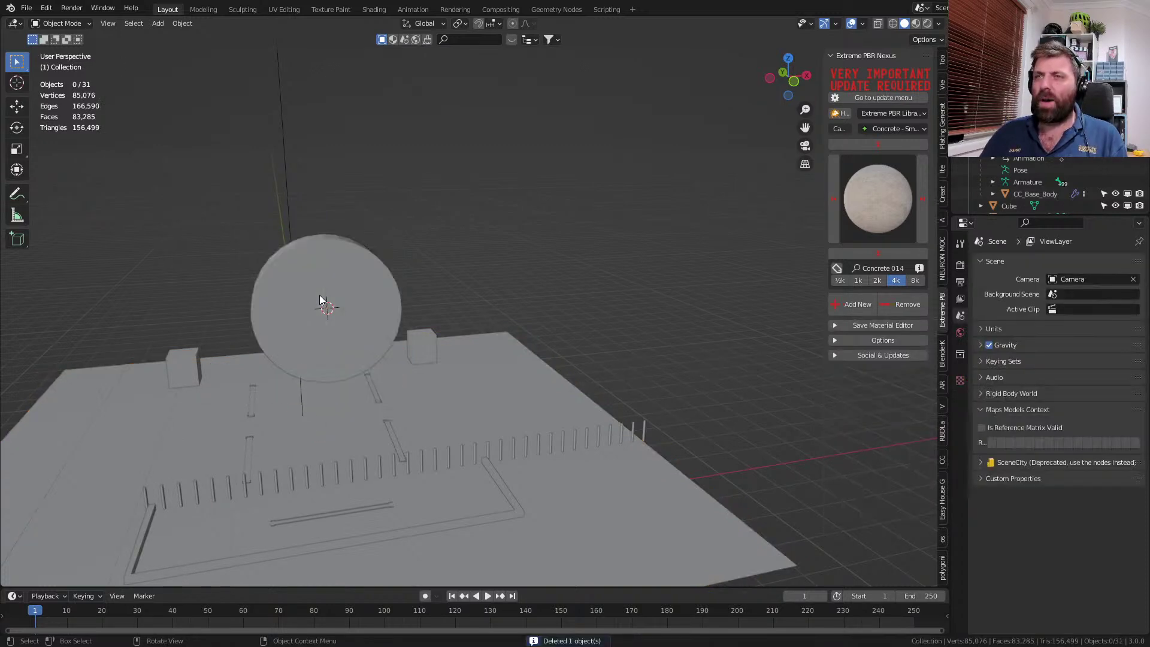
- Add a cylinder mesh at the 3D cursor and set its vertices to 42
{"action": "key", "text": "shift+a"}
{"action": "mouse_move", "coordinate": [319, 295]}
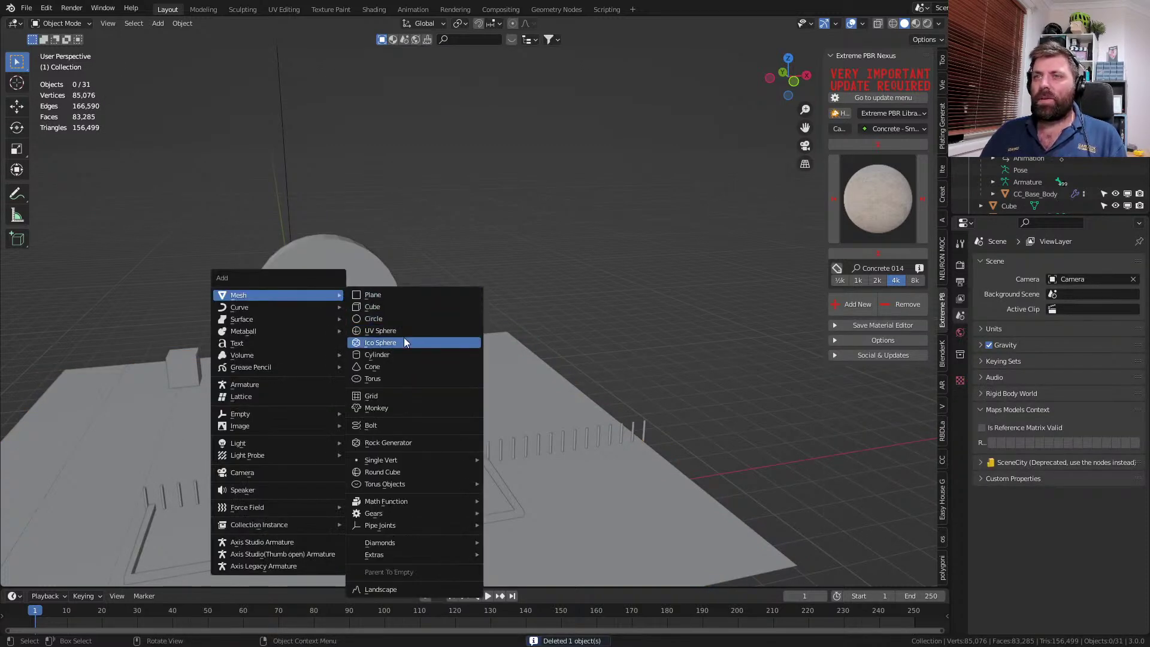
{"action": "left_click", "coordinate": [404, 355]}
{"action": "double_click", "coordinate": [170, 433]}
{"action": "type", "text": "36"}
{"action": "key", "text": "Return"}
{"action": "double_click", "coordinate": [170, 433]}
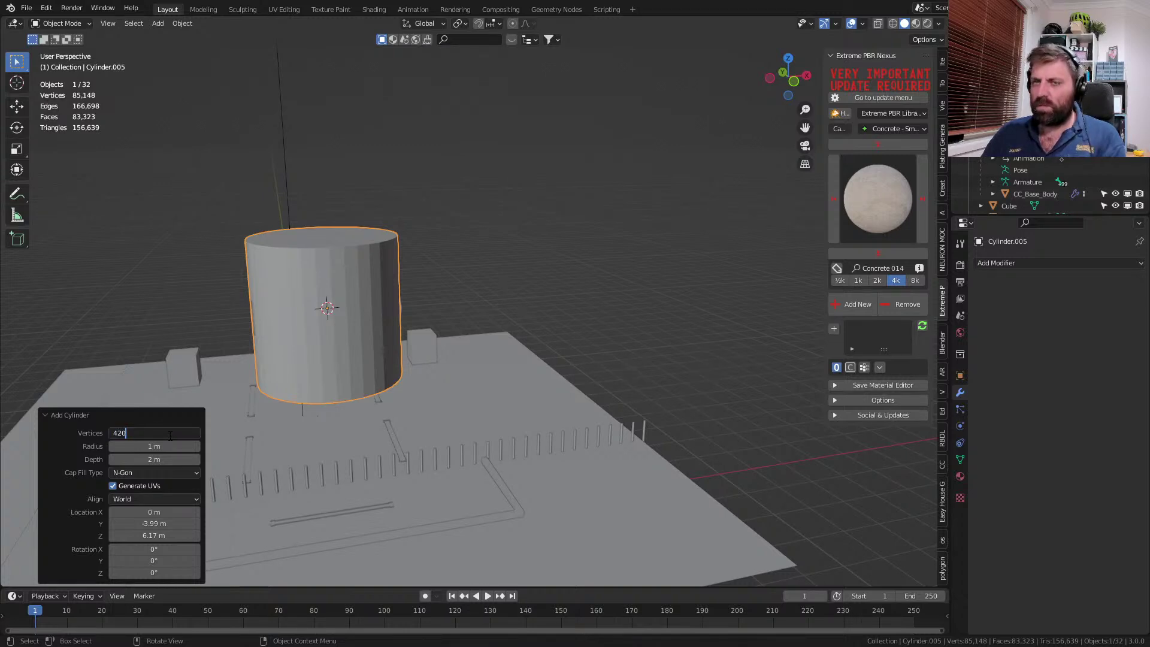
{"action": "type", "text": "42"}
{"action": "key", "text": "Return"}
- Rotate the cylinder's mesh 90° about X and flatten it to about 0.21 along Y
{"action": "key", "text": "Tab"}
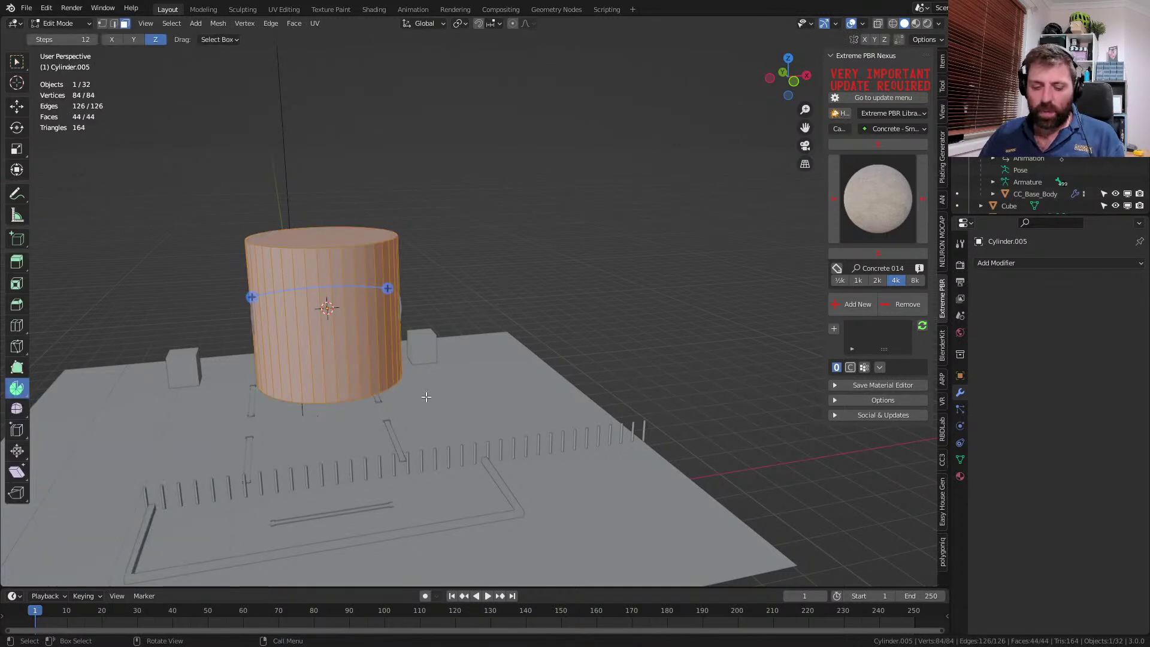
{"action": "type", "text": "rx90"}
{"action": "key", "text": "Return"}
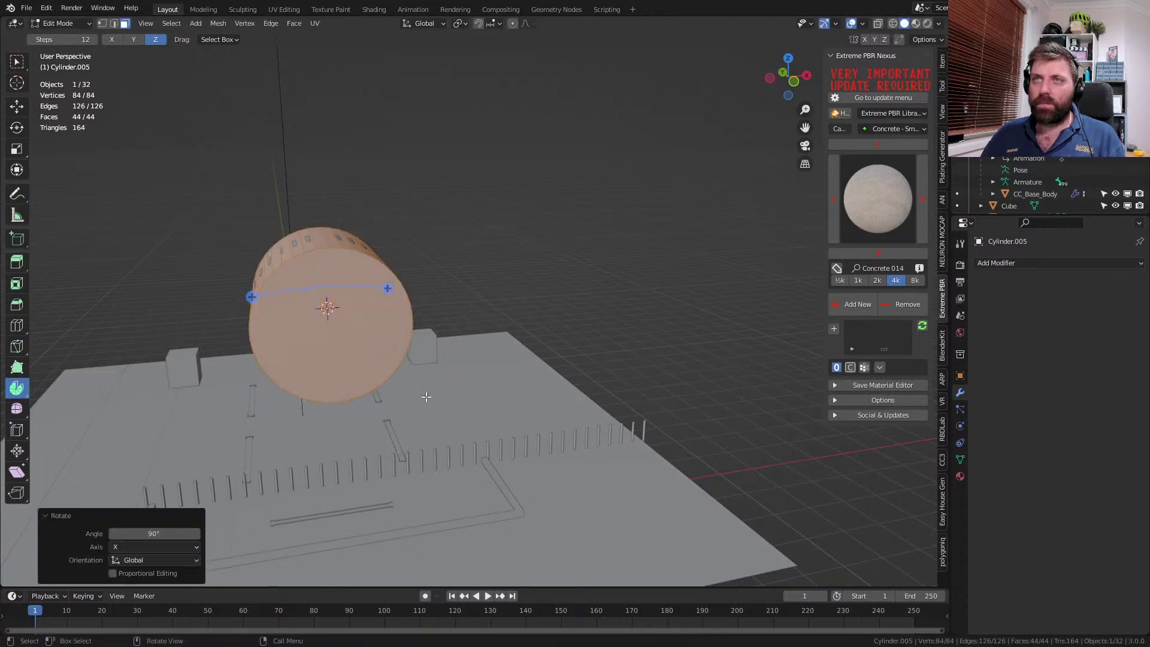
{"action": "middle_click_drag", "start_coordinate": [426, 397], "coordinate": [517, 433]}
{"action": "key", "text": "s"}
{"action": "key", "text": "y"}
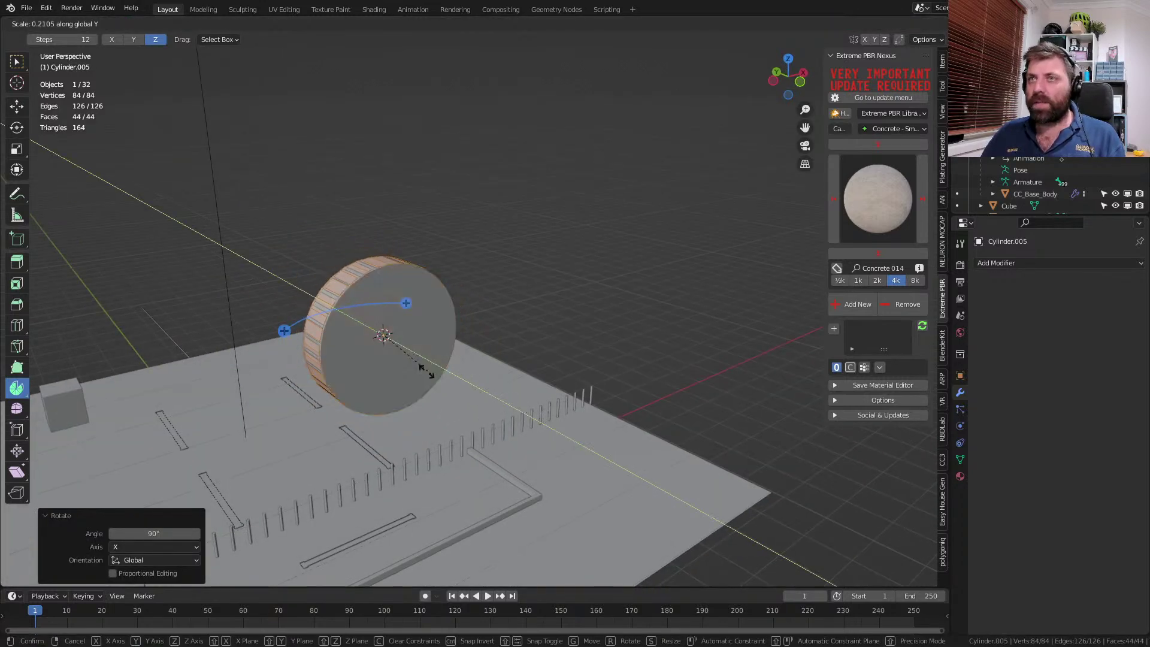
{"action": "left_click", "coordinate": [426, 372]}
- Delete the cylinder's two round end cap faces, leaving only the outer band
{"action": "left_click", "coordinate": [345, 341]}
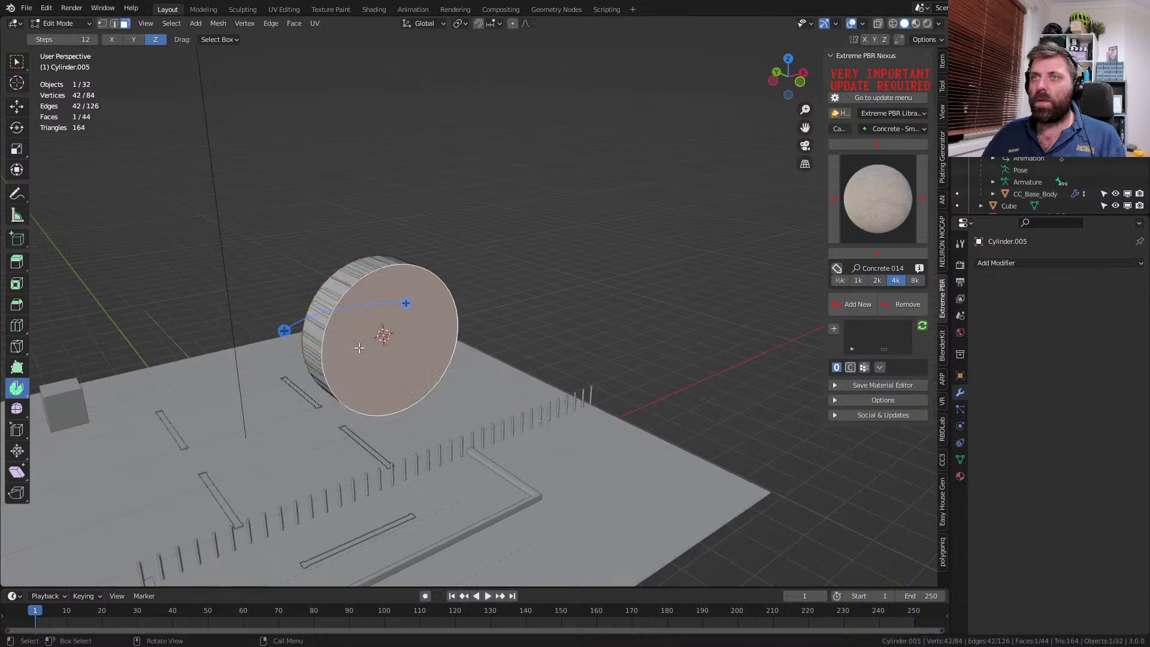
{"action": "middle_click_drag", "start_coordinate": [361, 346], "coordinate": [499, 346]}
{"action": "left_click", "coordinate": [637, 285], "text": "shift"}
{"action": "key", "text": "x"}
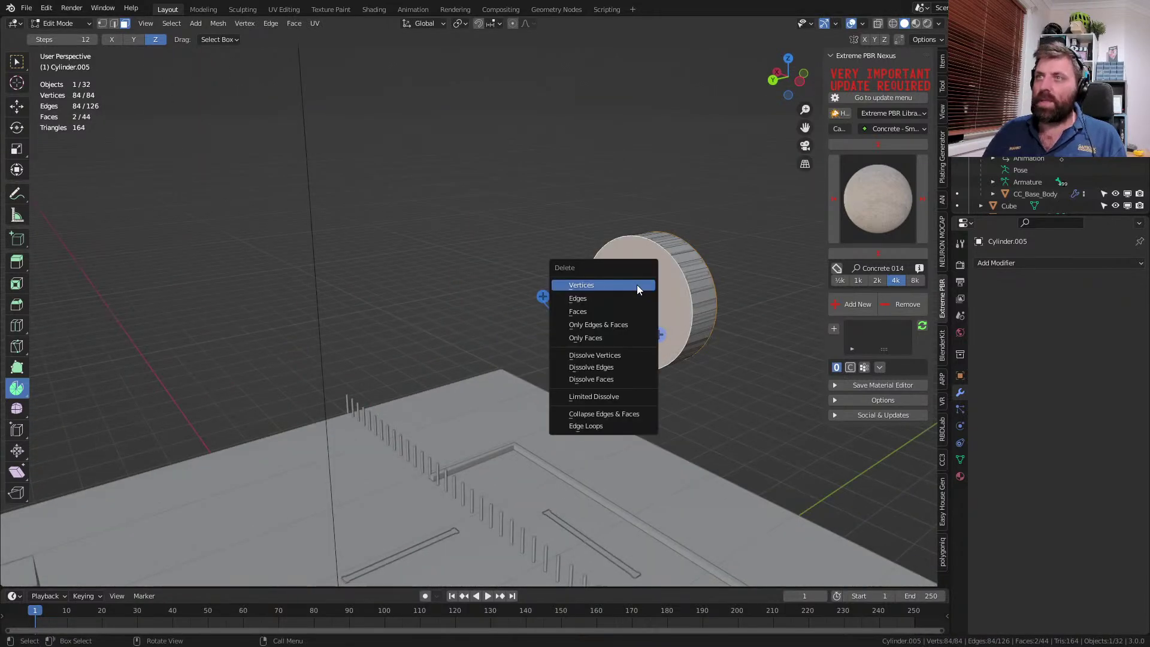
{"action": "left_click", "coordinate": [638, 312]}
- Extrude the cylinder's band of faces in place and fatten it outward by 0.2 m
{"action": "middle_click_drag", "start_coordinate": [666, 307], "coordinate": [665, 441], "text": "shift"}
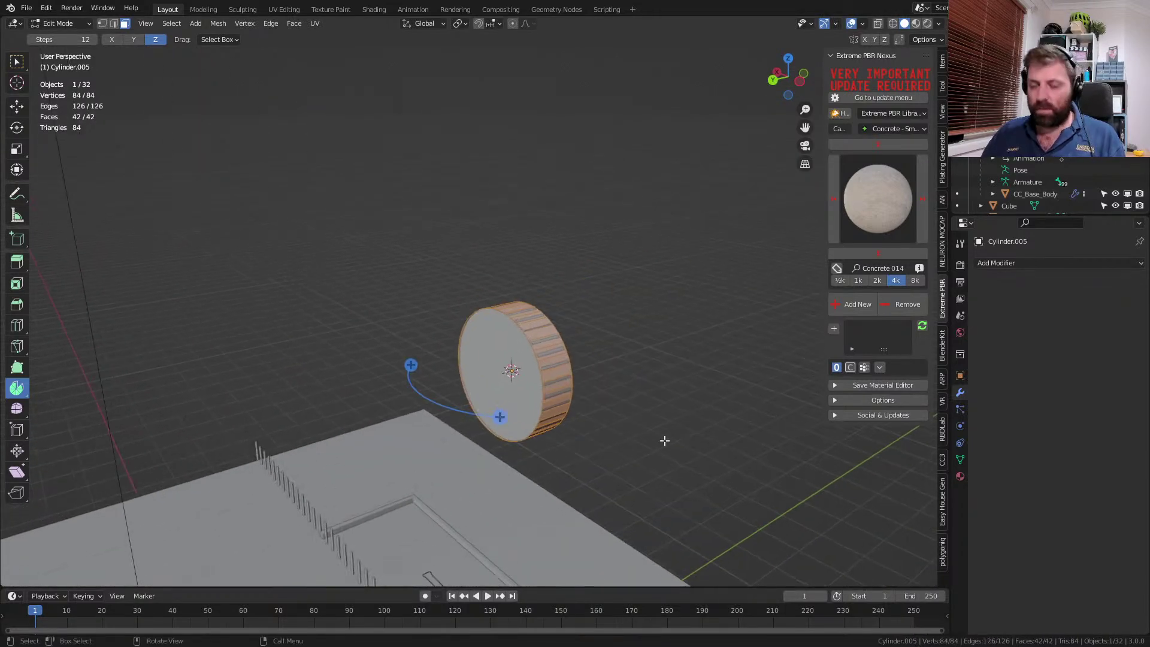
{"action": "key", "text": "e"}
{"action": "right_click", "coordinate": [637, 433]}
{"action": "key", "text": "alt+s"}
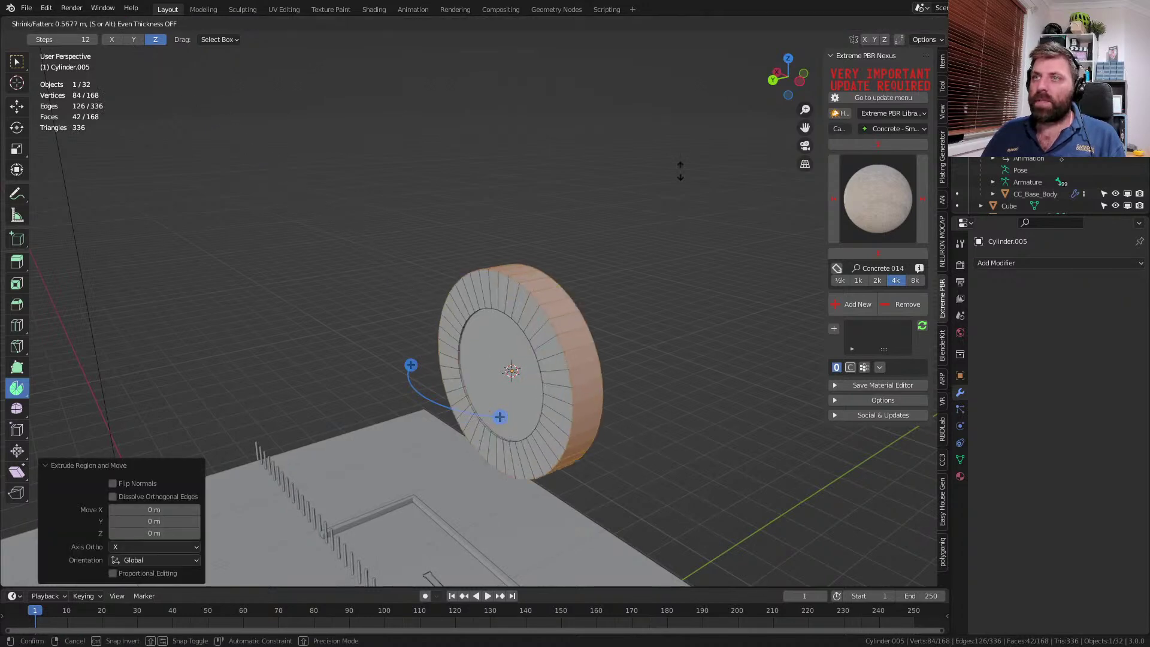
{"action": "type", "text": "0.2"}
{"action": "key", "text": "Return"}
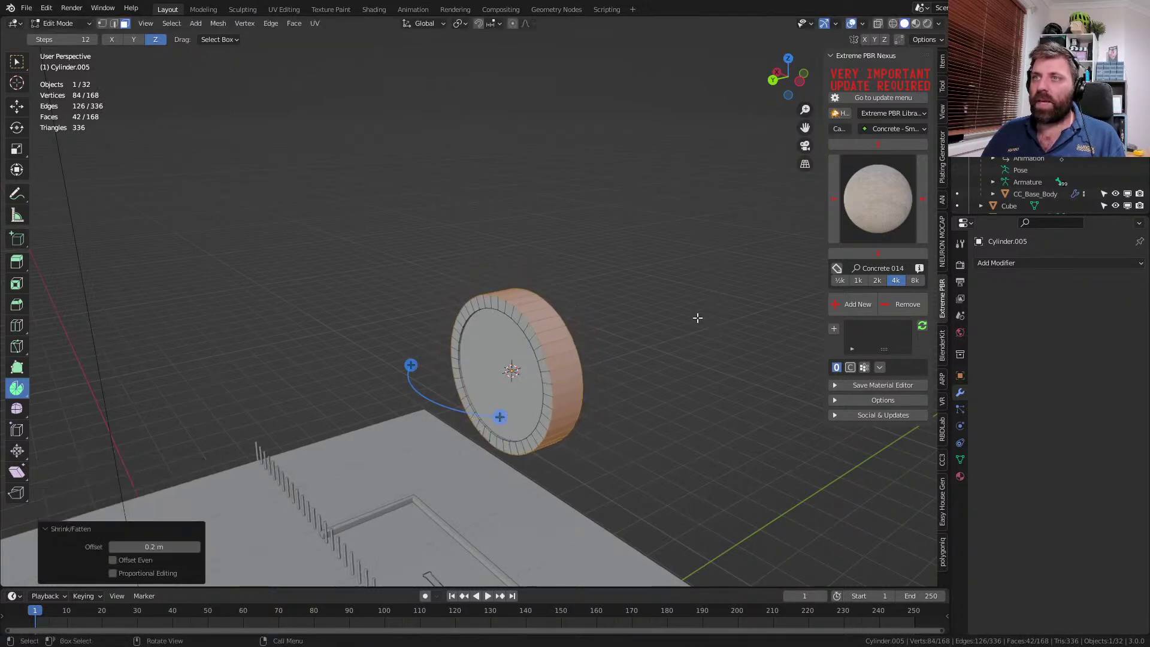
- Select the whole linked ring and widen it along Y so it projects slightly past the disc's faces
{"action": "key", "text": "ctrl+l"}
{"action": "key", "text": "s"}
{"action": "key", "text": "y"}
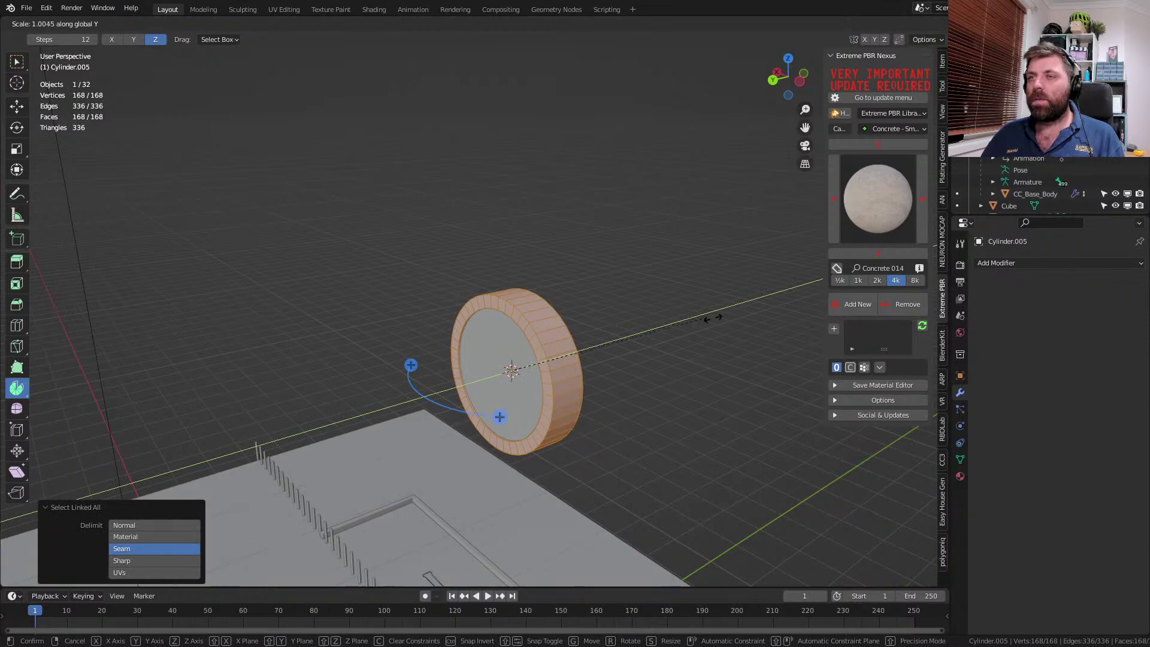
{"action": "left_click", "coordinate": [405, 321]}
{"action": "middle_click_drag", "start_coordinate": [384, 336], "coordinate": [459, 354]}
{"action": "scroll", "coordinate": [554, 413], "scroll_direction": "up", "scroll_amount": 5}
{"action": "middle_click_drag", "start_coordinate": [560, 418], "coordinate": [338, 390], "text": "shift"}
{"action": "middle_click_drag", "start_coordinate": [338, 390], "coordinate": [257, 393]}
{"action": "scroll", "coordinate": [357, 397], "scroll_direction": "down", "scroll_amount": 5}
- Apply Shade Smooth to the ring object and enable Auto Smooth at 30°
{"action": "key", "text": "Tab"}
{"action": "middle_click_drag", "start_coordinate": [357, 397], "coordinate": [378, 408]}
{"action": "key", "text": "F3"}
{"action": "type", "text": "smoo"}
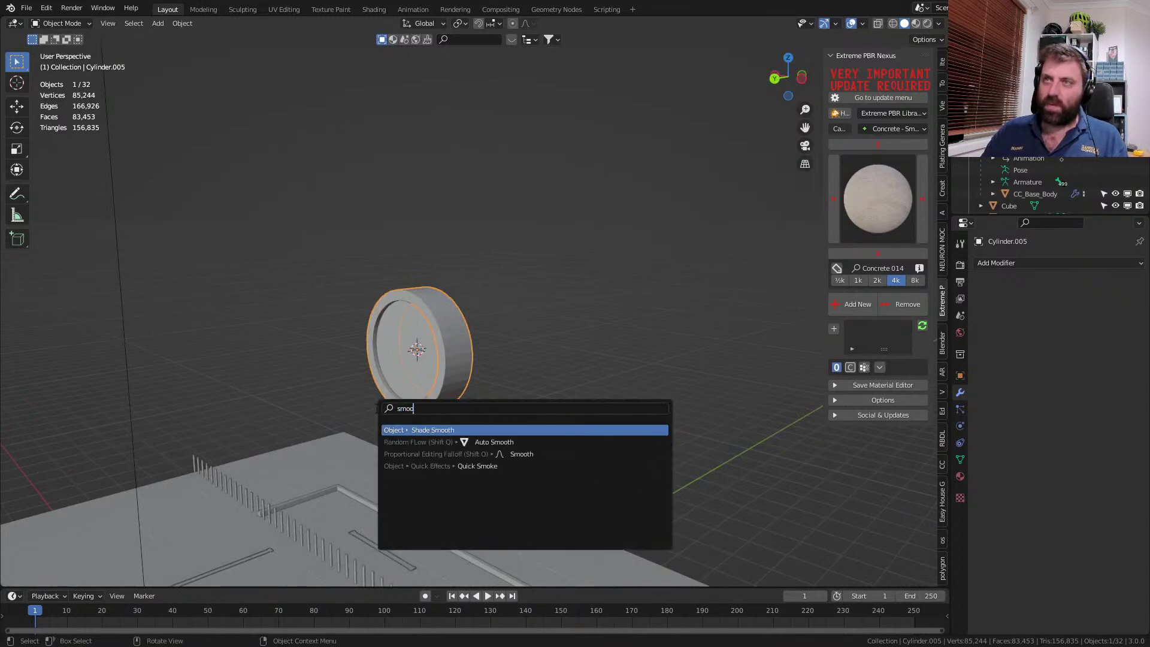
{"action": "key", "text": "Return"}
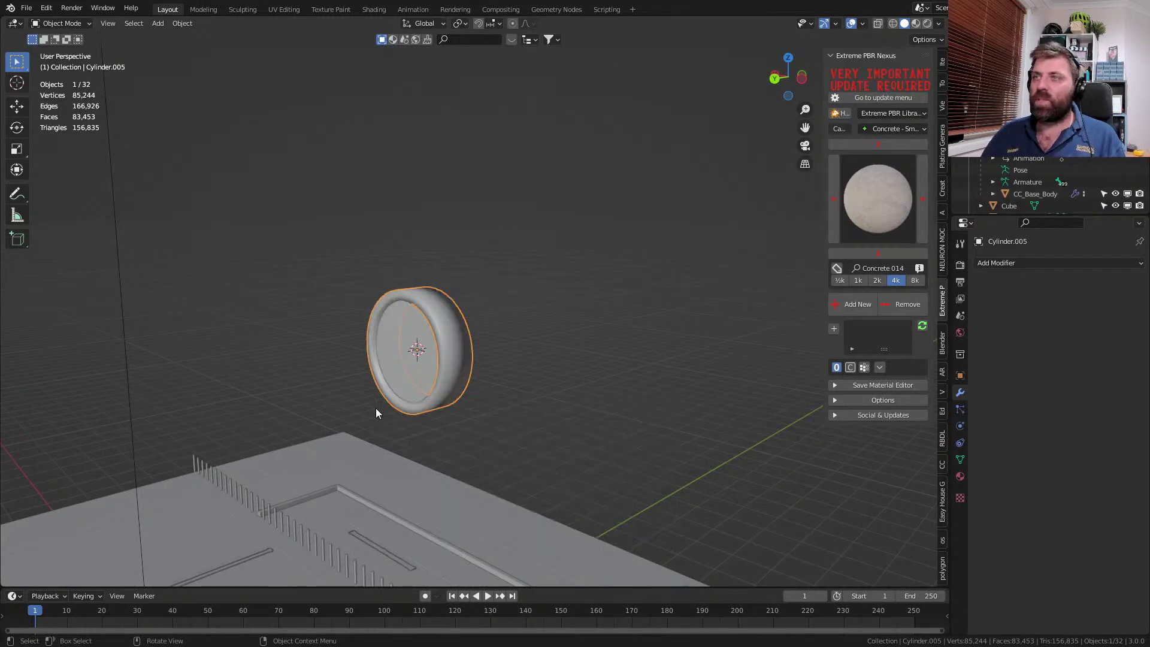
{"action": "left_click", "coordinate": [960, 459]}
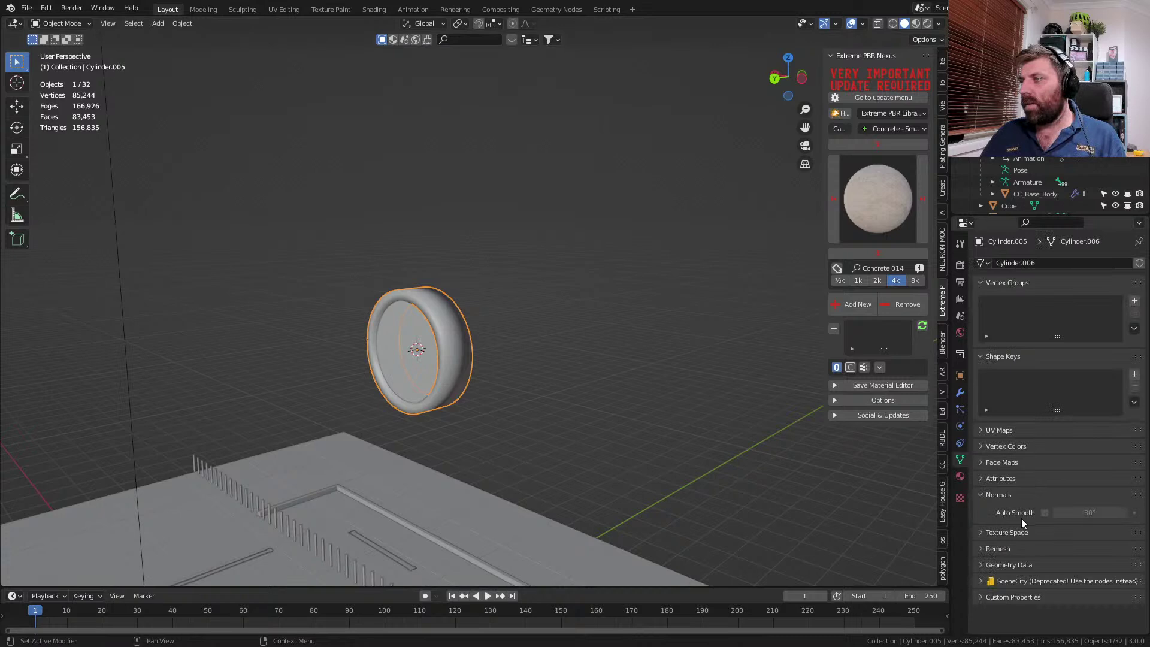
{"action": "left_click", "coordinate": [1045, 513]}
- Examine the smooth-shaded ring around the disc up close and from several angles
{"action": "scroll", "coordinate": [538, 364], "scroll_direction": "up", "scroll_amount": 5}
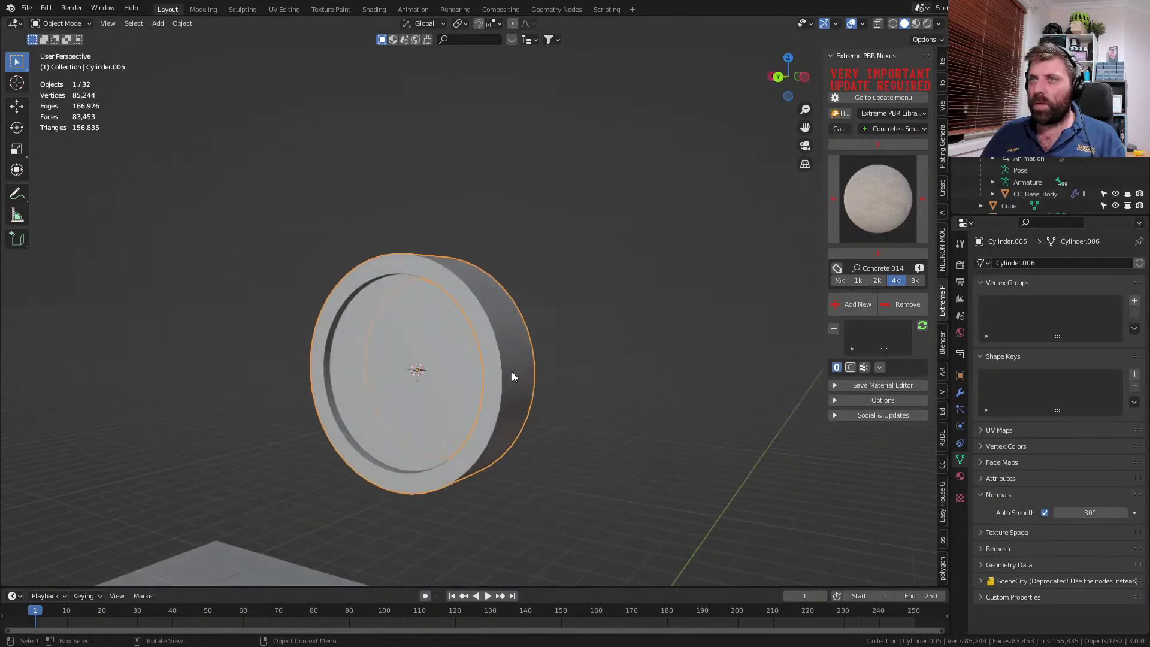
{"action": "scroll", "coordinate": [517, 373], "scroll_direction": "up", "scroll_amount": 2}
{"action": "middle_click_drag", "start_coordinate": [529, 405], "coordinate": [551, 400]}
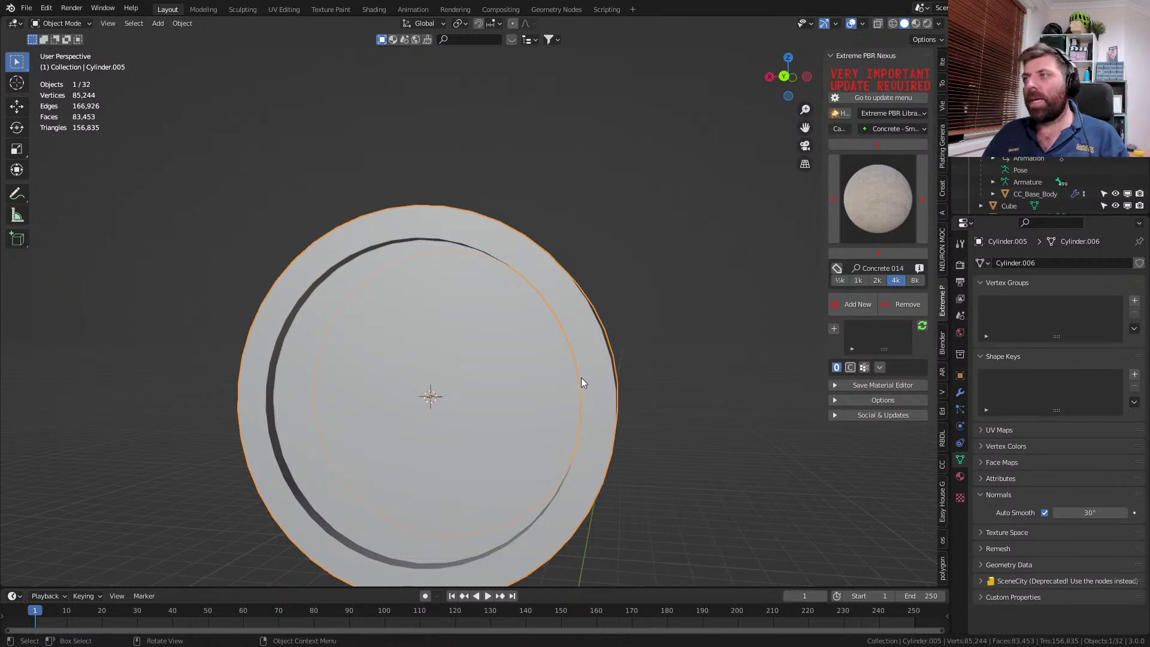
{"action": "scroll", "coordinate": [577, 373], "scroll_direction": "down", "scroll_amount": 2}
{"action": "middle_click_drag", "start_coordinate": [577, 374], "coordinate": [441, 386]}
{"action": "scroll", "coordinate": [351, 365], "scroll_direction": "down", "scroll_amount": 4}
{"action": "scroll", "coordinate": [423, 390], "scroll_direction": "up", "scroll_amount": 2}
{"action": "scroll", "coordinate": [439, 385], "scroll_direction": "up", "scroll_amount": 1}
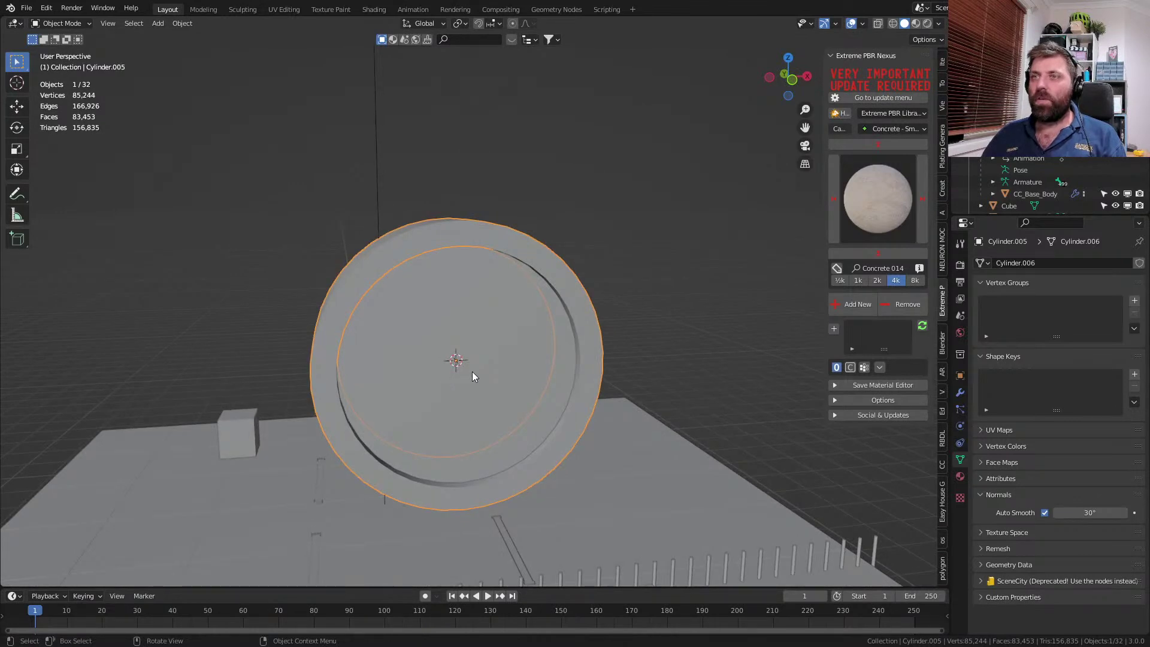
- Snap the 3D cursor to the centre of the disc's mesh in Edit Mode
{"action": "left_click", "coordinate": [461, 377]}
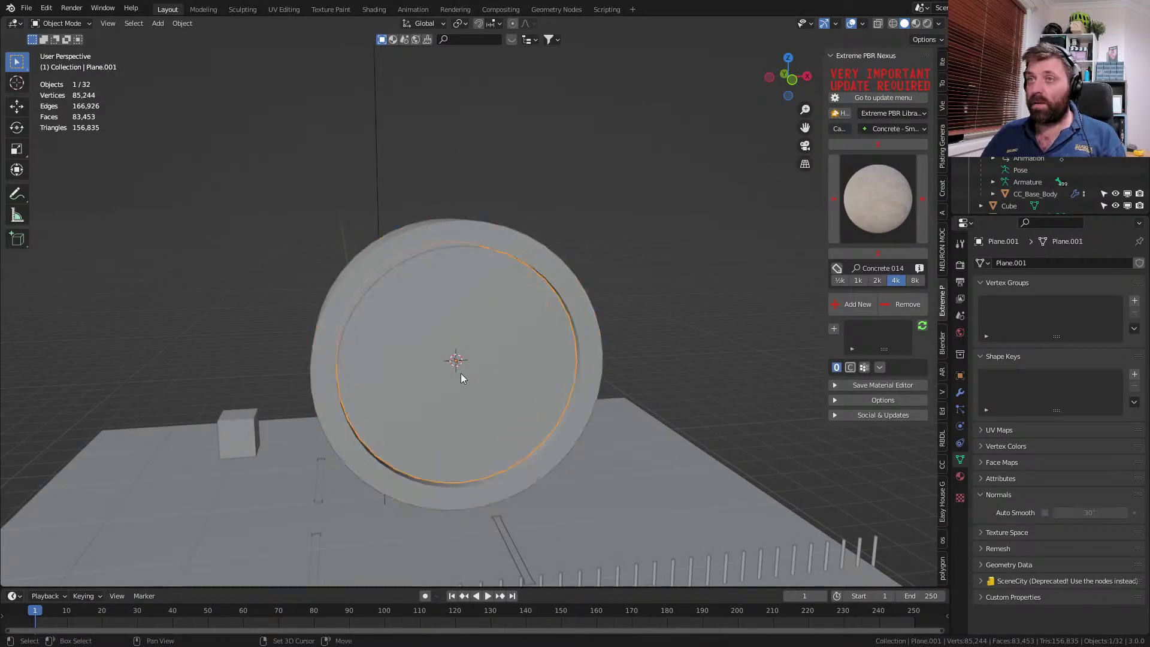
{"action": "key", "text": "shift+s"}
{"action": "key", "text": "2"}
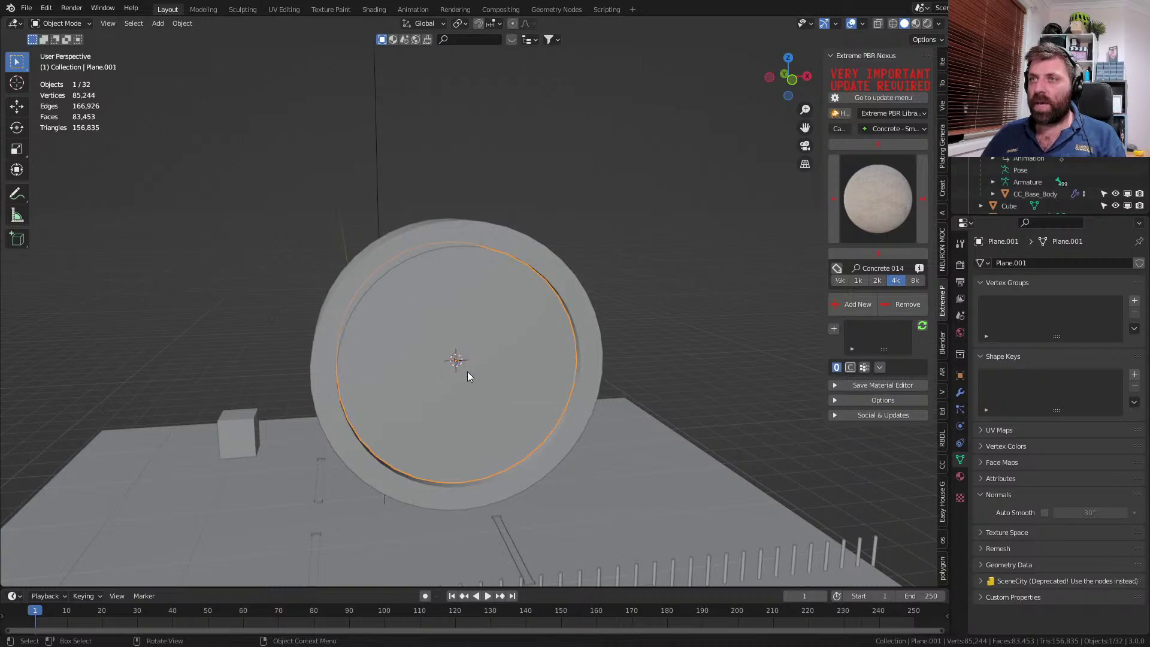
{"action": "key", "text": "Tab"}
{"action": "key", "text": "shift+s"}
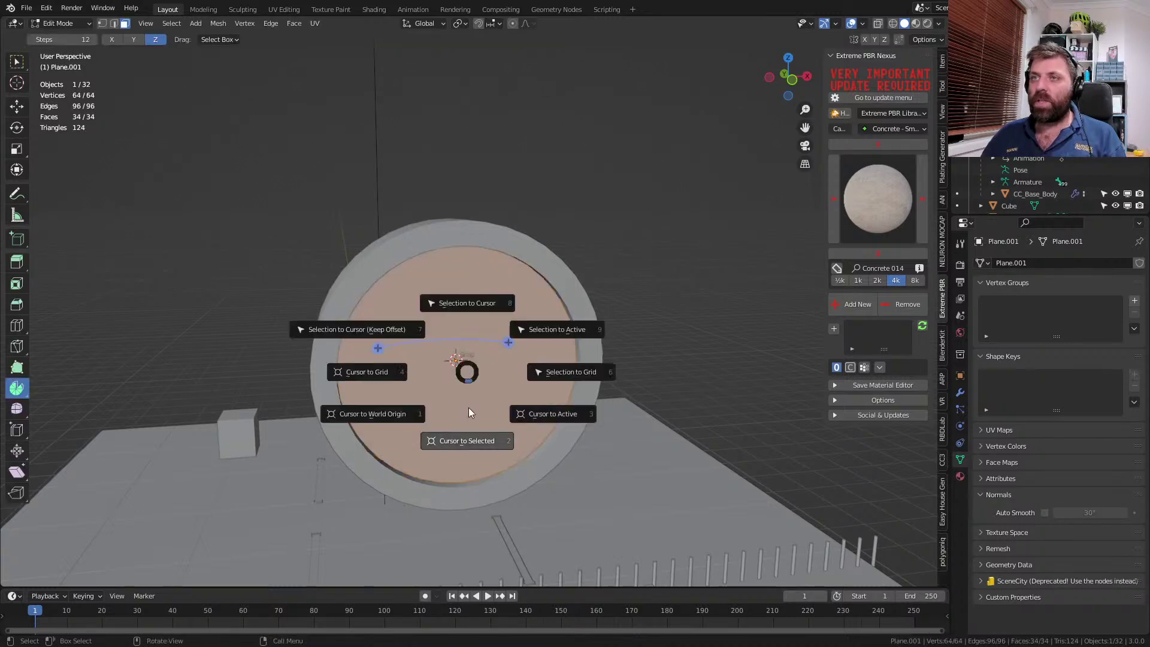
{"action": "left_click", "coordinate": [457, 413]}
- Add a cylinder at the cursor within the disc's mesh and rotate it 90° about X
{"action": "key", "text": "KP_7"}
{"action": "key", "text": "z"}
{"action": "left_click", "coordinate": [389, 410]}
{"action": "middle_click_drag", "start_coordinate": [446, 166], "coordinate": [468, 275], "text": "shift"}
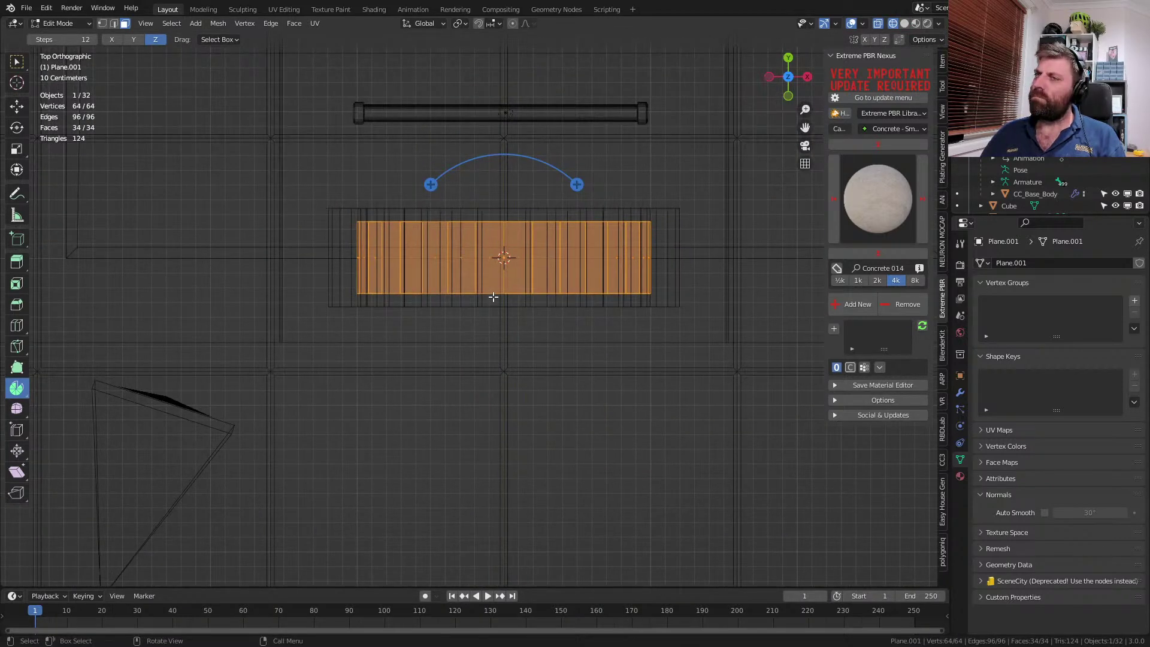
{"action": "key", "text": "alt+a"}
{"action": "key", "text": "shift+a"}
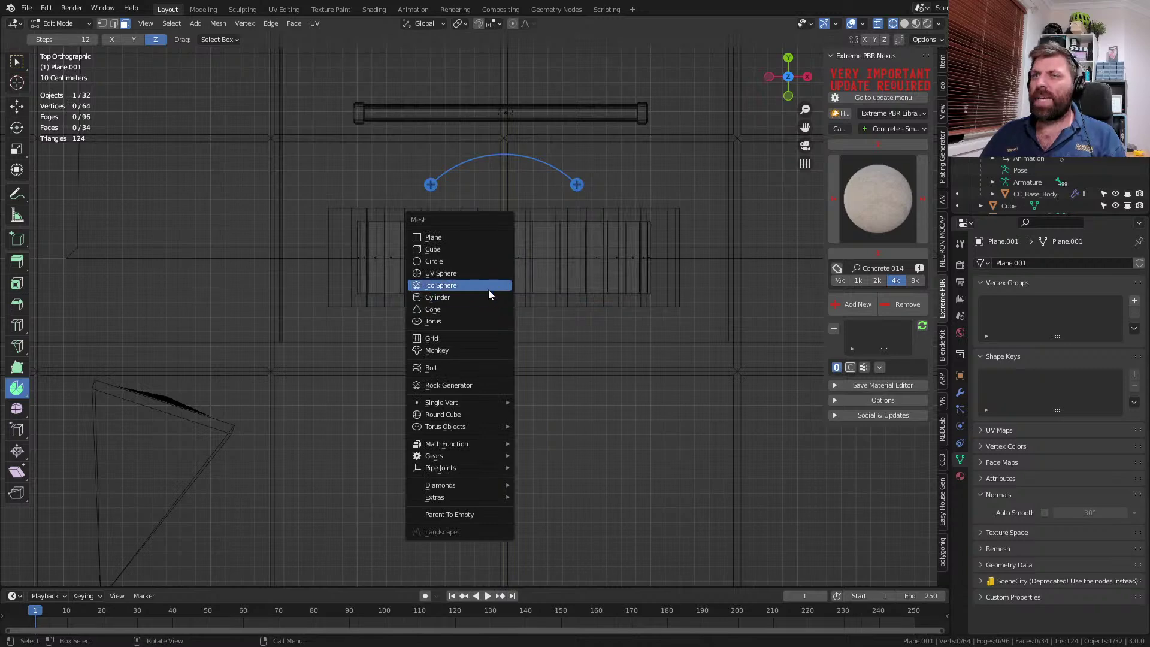
{"action": "left_click", "coordinate": [494, 299]}
{"action": "key", "text": "r"}
{"action": "key", "text": "x"}
{"action": "key", "text": "9"}
{"action": "key", "text": "0"}
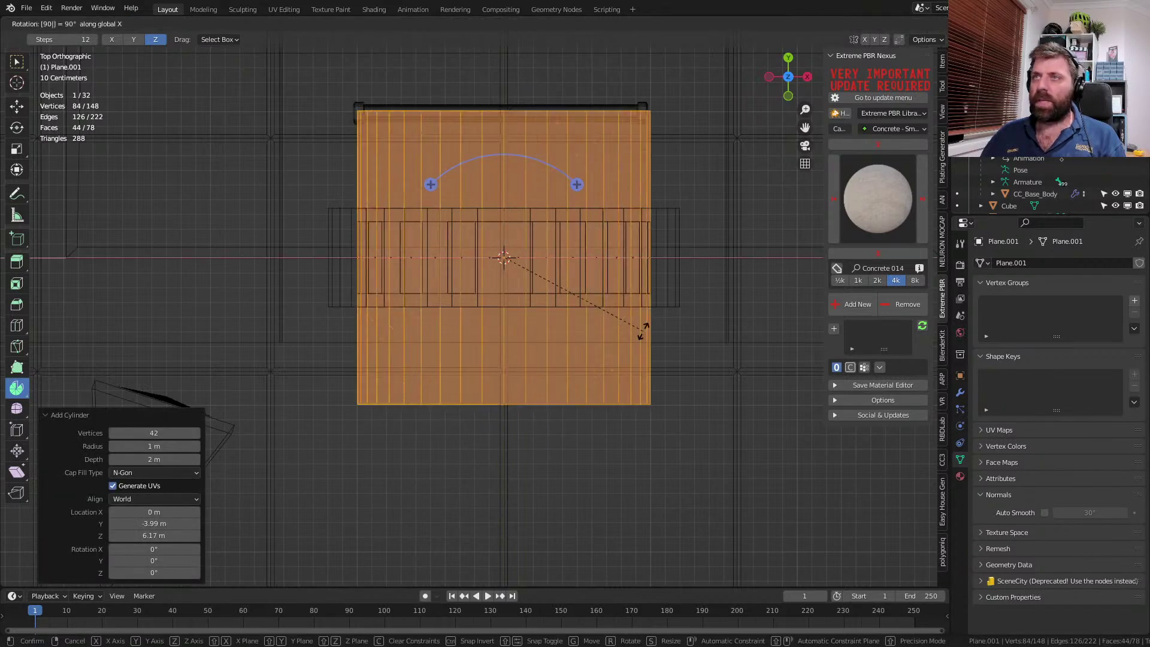
{"action": "key", "text": "Return"}
- Scale the new cylinder down and move it near the ring's front edge, off to one side of the disc's centre
{"action": "key", "text": "s"}
{"action": "left_click", "coordinate": [515, 269]}
{"action": "middle_click_drag", "start_coordinate": [564, 285], "coordinate": [569, 302], "text": "shift"}
{"action": "key", "text": "g"}
{"action": "left_click", "coordinate": [517, 348]}
{"action": "middle_click_drag", "start_coordinate": [464, 408], "coordinate": [531, 419], "text": "shift"}
{"action": "scroll", "coordinate": [532, 417], "scroll_direction": "up", "scroll_amount": 4}
{"action": "key", "text": "g"}
{"action": "left_click", "coordinate": [534, 403]}
{"action": "scroll", "coordinate": [464, 374], "scroll_direction": "up", "scroll_amount": 1}
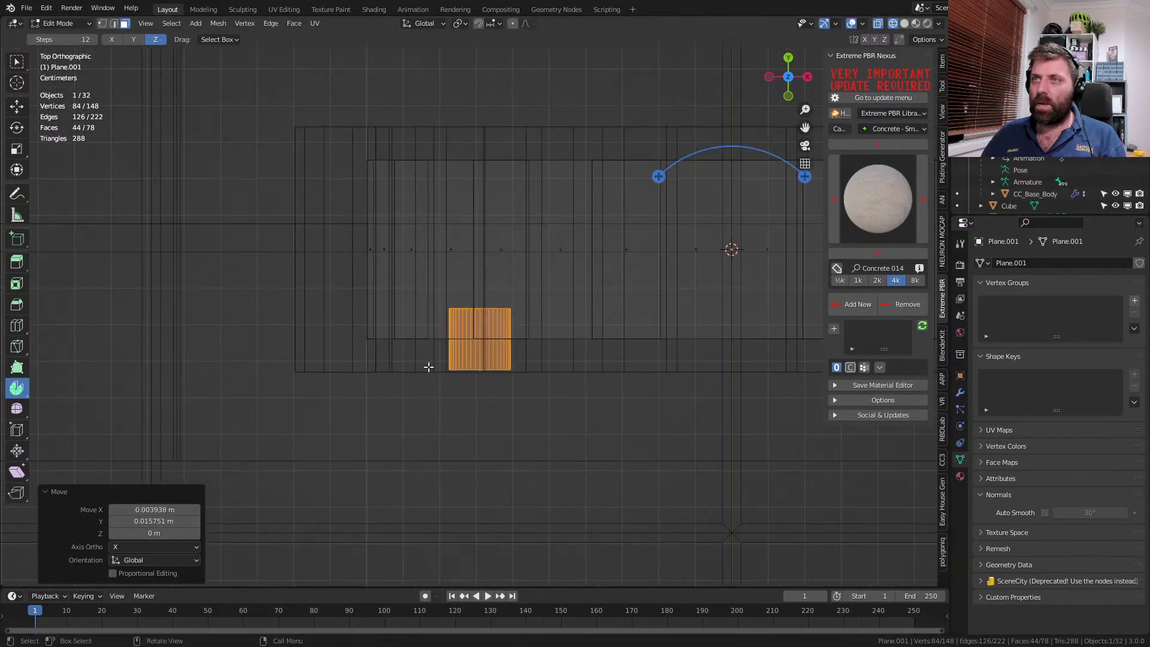
- Try to spin the small cylinder's front face about 88° around a cursor placed beside it, and undo the spin
{"action": "left_click", "coordinate": [432, 365]}
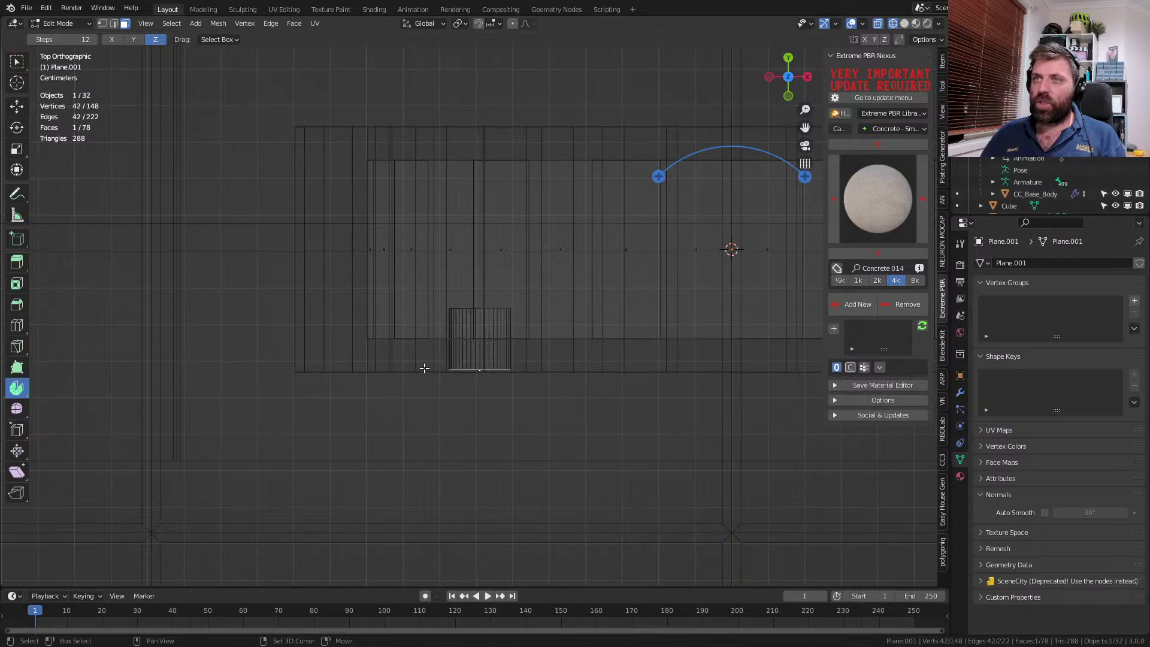
{"action": "right_click", "coordinate": [425, 367], "text": "shift"}
{"action": "left_click_drag", "start_coordinate": [496, 294], "coordinate": [472, 418]}
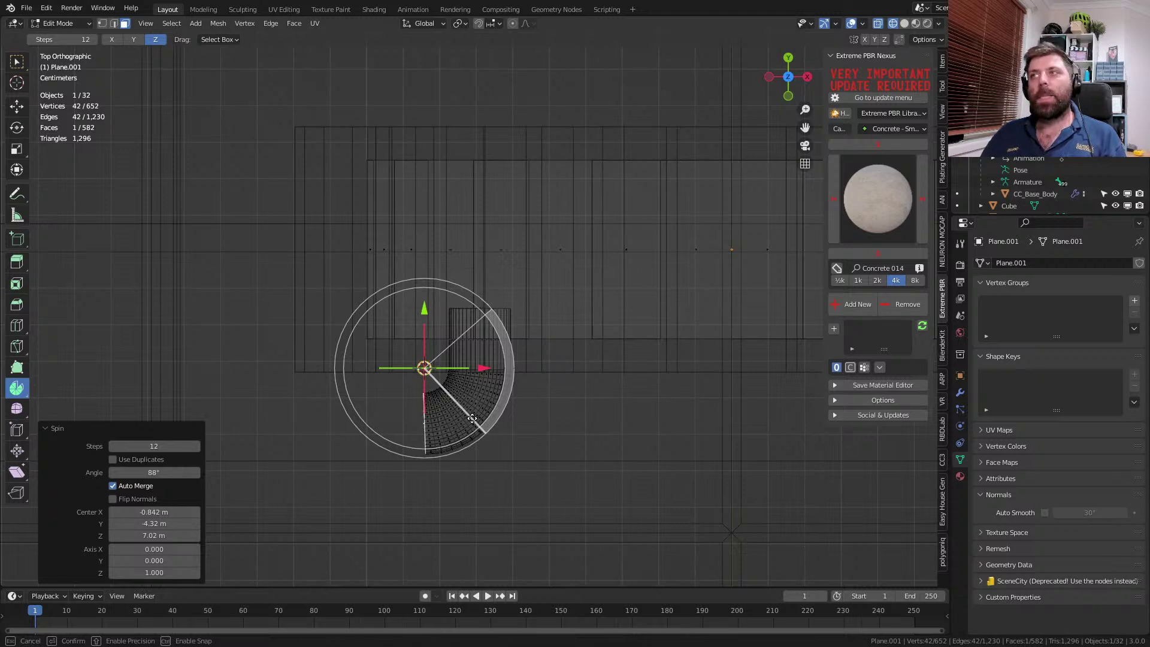
{"action": "left_click_drag", "start_coordinate": [473, 418], "coordinate": [472, 418]}
{"action": "key", "text": "ctrl+z"}
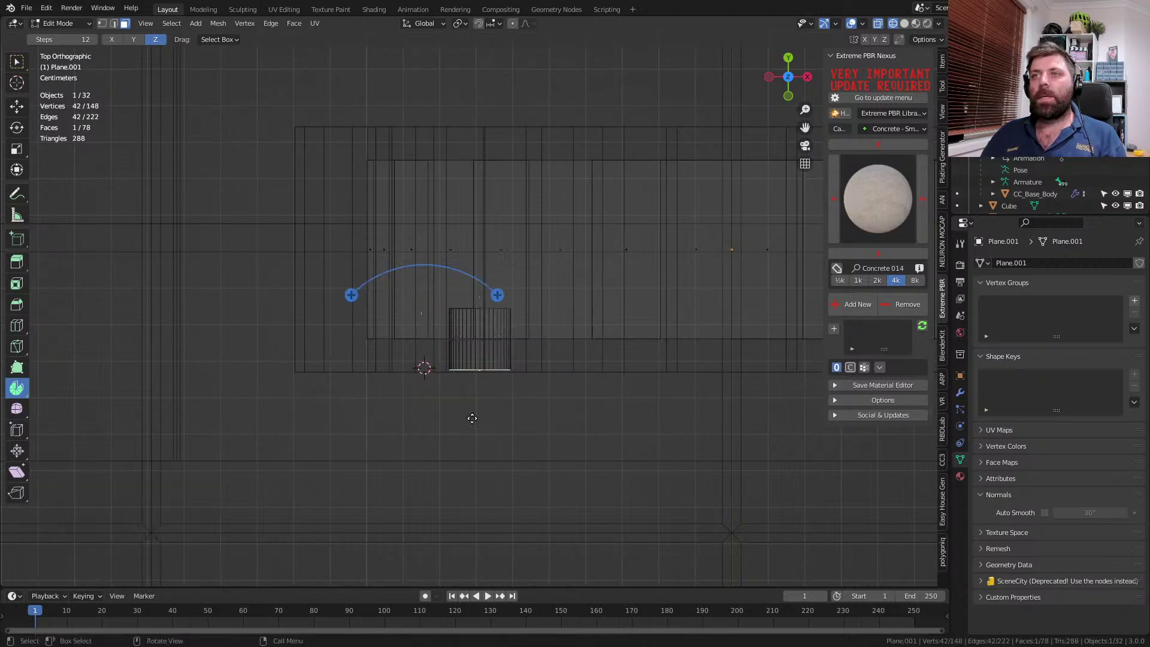
- Select the ring's front face loop and move it about 0.15 m along Y, behind the disc's front face
{"action": "key", "text": "Tab"}
{"action": "left_click", "coordinate": [388, 375]}
{"action": "key", "text": "Tab"}
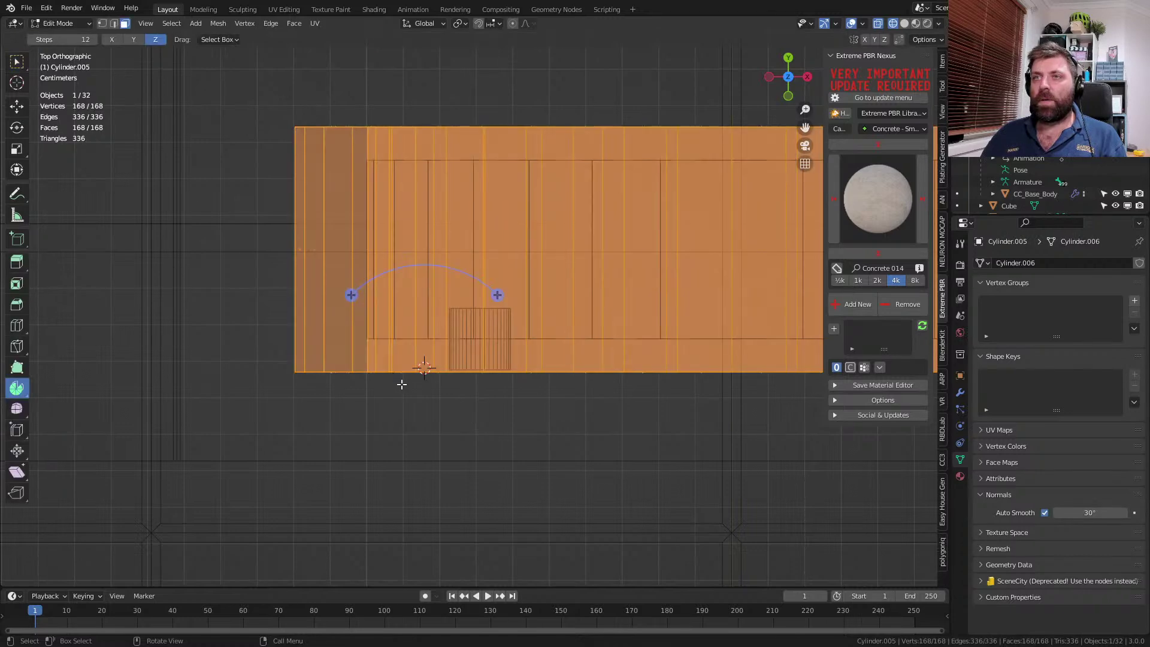
{"action": "middle_click_drag", "start_coordinate": [389, 382], "coordinate": [371, 393]}
{"action": "left_click", "coordinate": [371, 393], "text": "alt"}
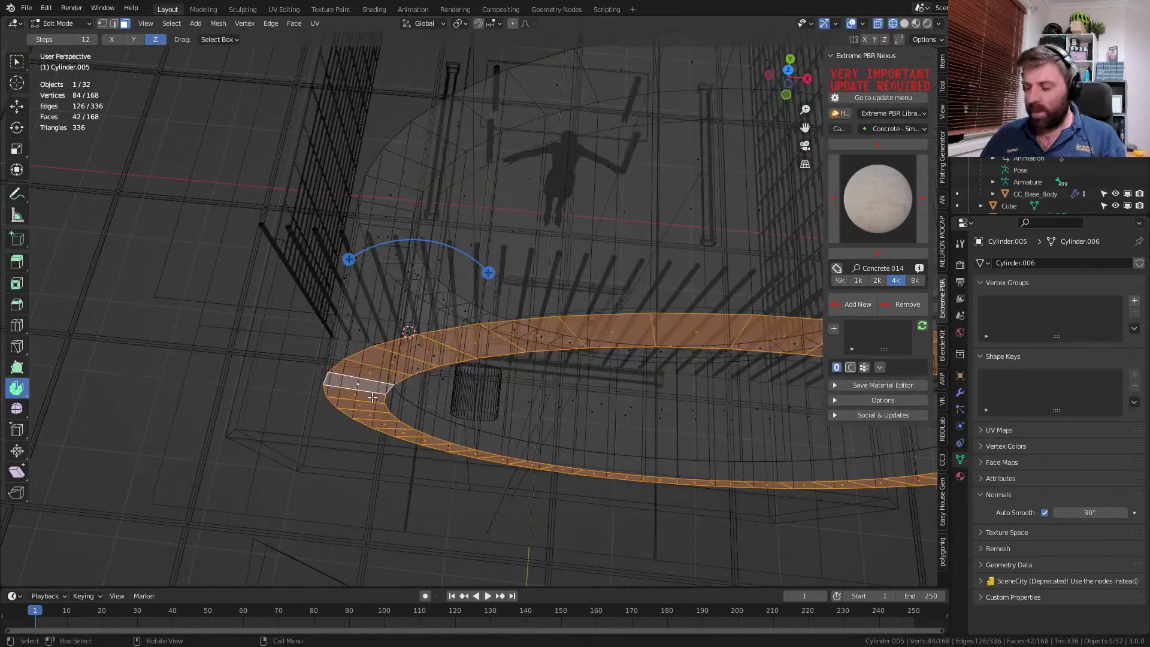
{"action": "key", "text": "KP_7"}
{"action": "key", "text": "g"}
{"action": "key", "text": "y"}
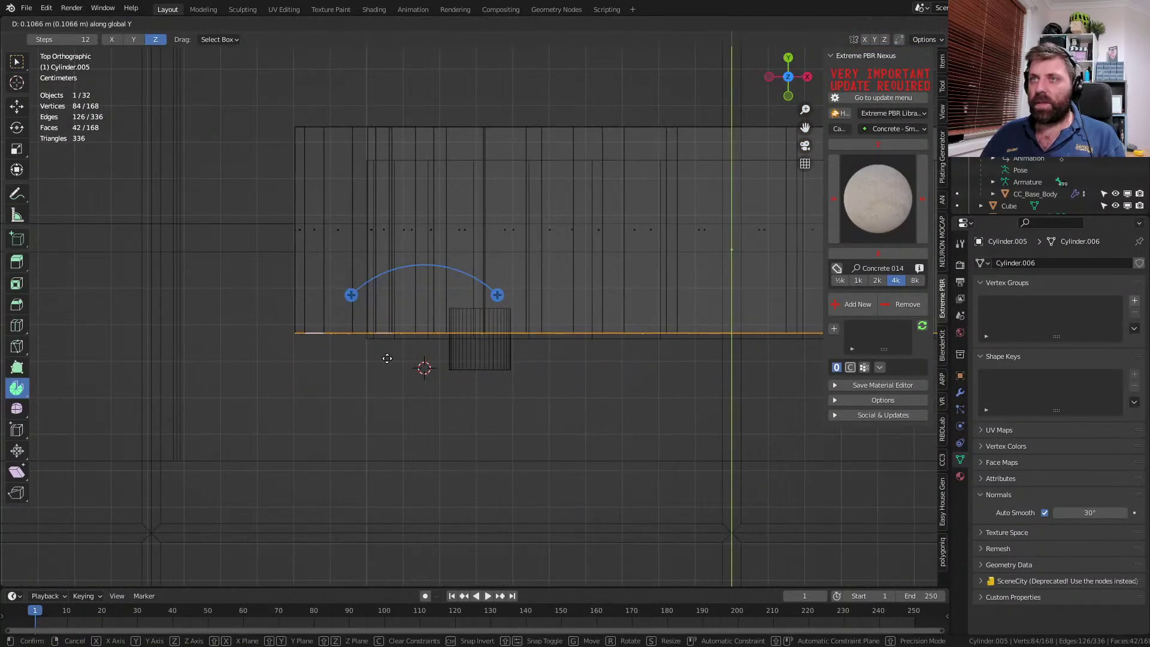
{"action": "left_click", "coordinate": [391, 343]}
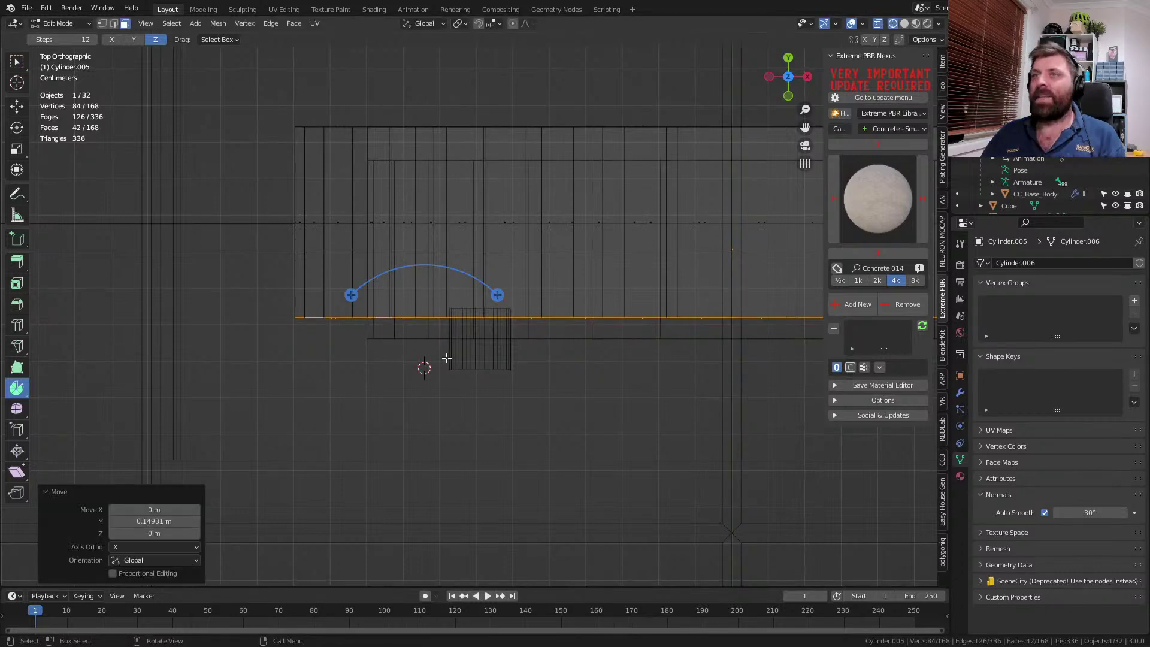
- Select the whole small cylinder in the disc's mesh and shift it slightly sideways and back
{"action": "key", "text": "Tab"}
{"action": "left_click", "coordinate": [473, 367]}
{"action": "key", "text": "Tab"}
{"action": "middle_click_drag", "start_coordinate": [485, 388], "coordinate": [493, 406], "text": "shift"}
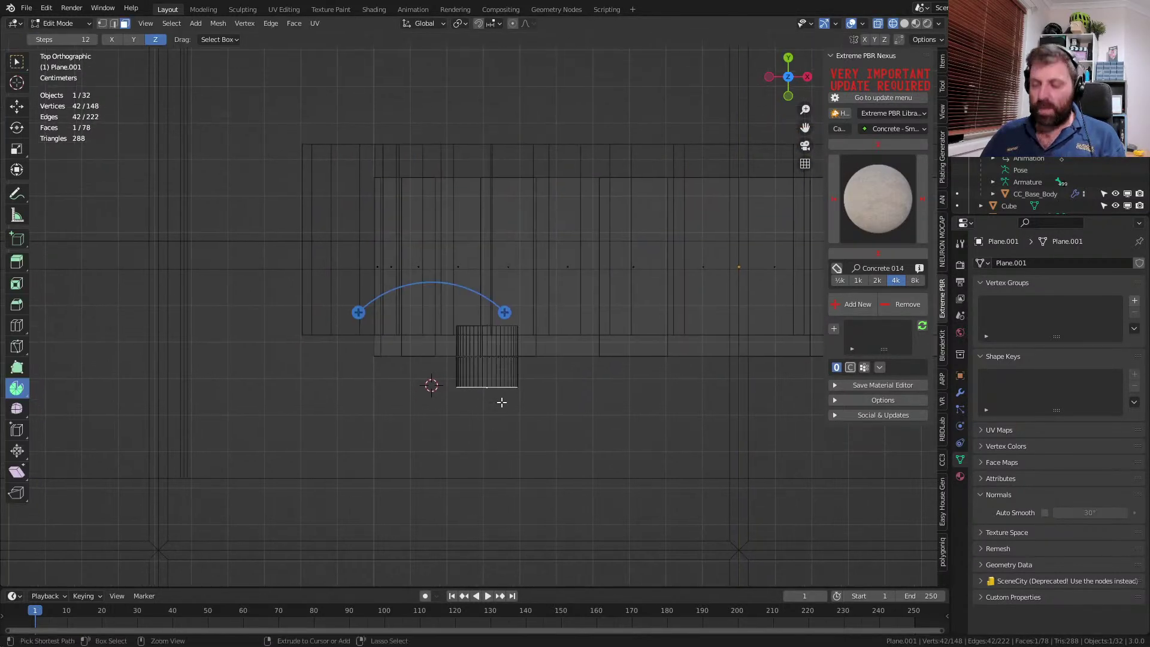
{"action": "key", "text": "ctrl+l"}
{"action": "key", "text": "g"}
{"action": "left_click", "coordinate": [460, 392]}
- Flatten the small cylinder along Y into a thin plate and place it against the disc's front face near the rim
{"action": "key", "text": "s"}
{"action": "key", "text": "y"}
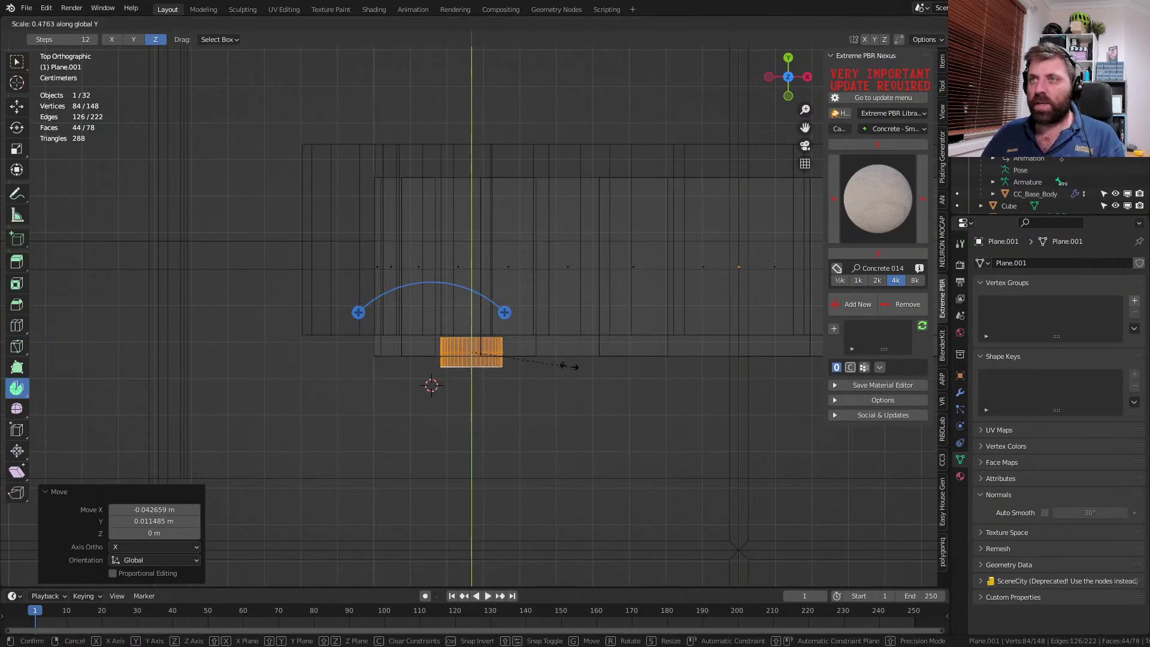
{"action": "left_click", "coordinate": [513, 357]}
{"action": "key", "text": "g"}
{"action": "left_click", "coordinate": [483, 361]}
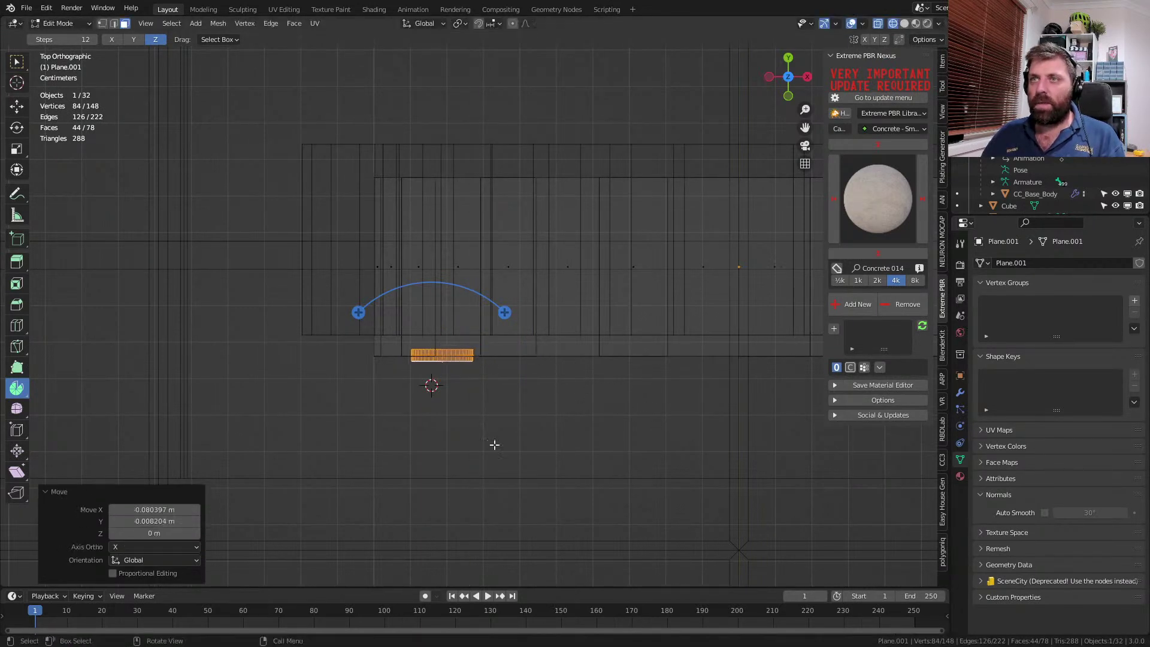
{"action": "scroll", "coordinate": [444, 447], "scroll_direction": "up", "scroll_amount": 2}
{"action": "middle_click_drag", "start_coordinate": [431, 442], "coordinate": [489, 425], "text": "shift"}
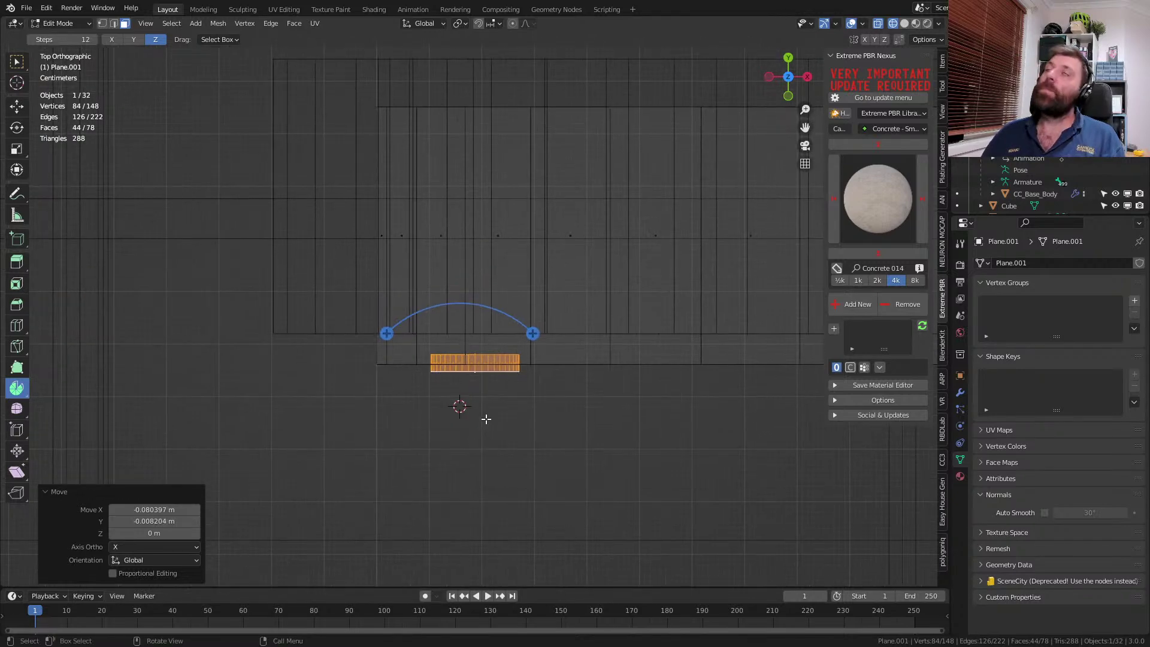
{"action": "scroll", "coordinate": [469, 414], "scroll_direction": "down", "scroll_amount": 2}
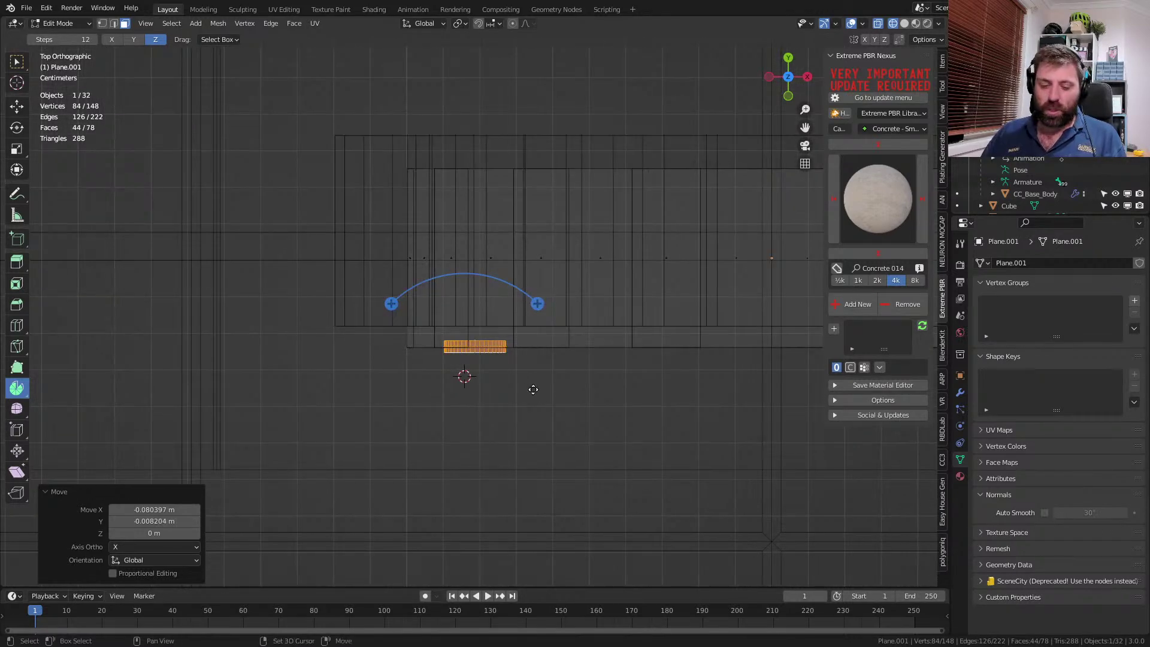
- Duplicate the thin plate along X, rotate the copy 90° about X and place it just outside the ring
{"action": "key", "text": "shift+d"}
{"action": "key", "text": "x"}
{"action": "left_click", "coordinate": [355, 390]}
{"action": "type", "text": "rx90"}
{"action": "key", "text": "Return"}
{"action": "key", "text": "g"}
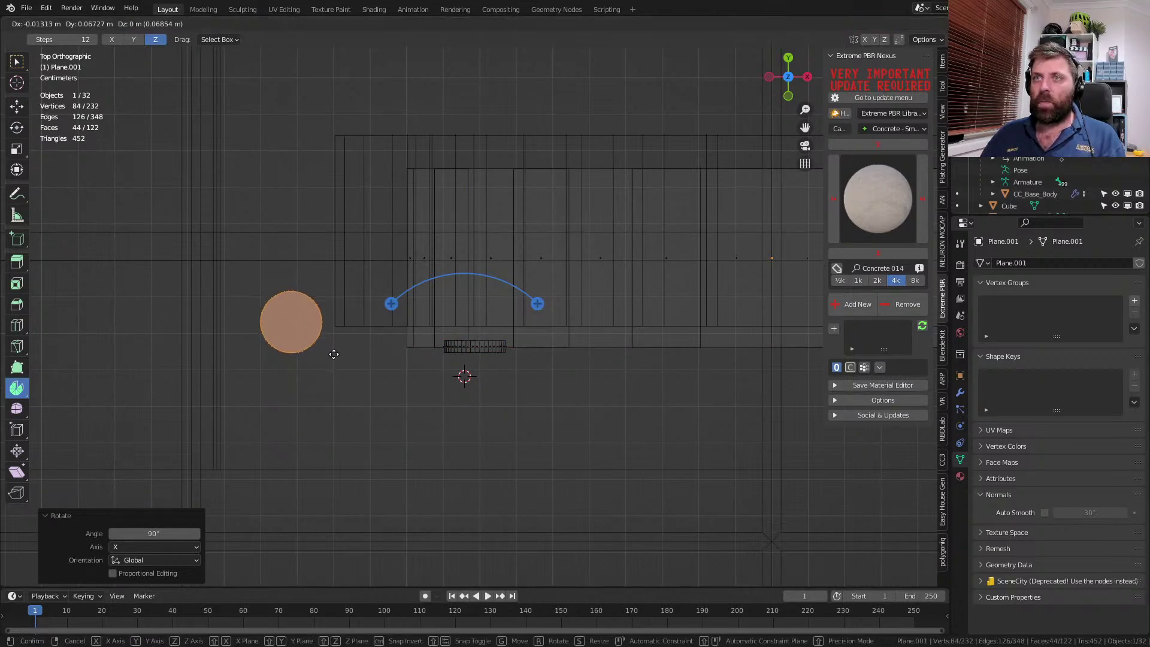
{"action": "left_click", "coordinate": [343, 366]}
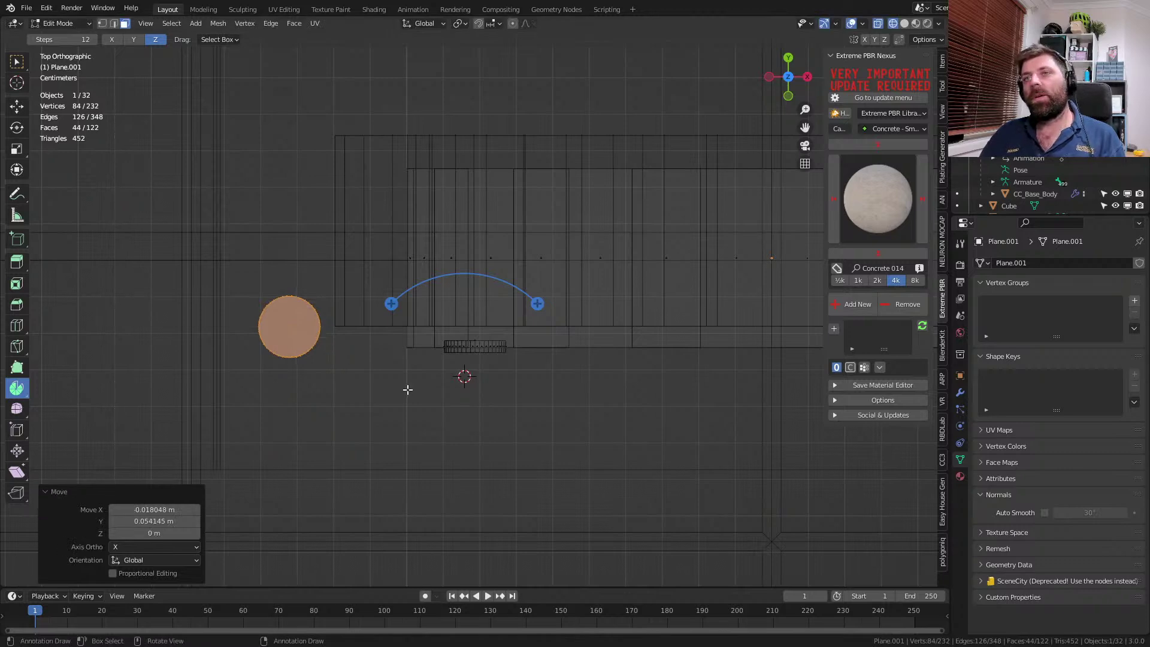
- Stretch the duplicated cylinder along Z by about 9.46 to form an upright hinge post
{"action": "middle_click_drag", "start_coordinate": [411, 394], "coordinate": [361, 416]}
{"action": "key", "text": "s"}
{"action": "key", "text": "z"}
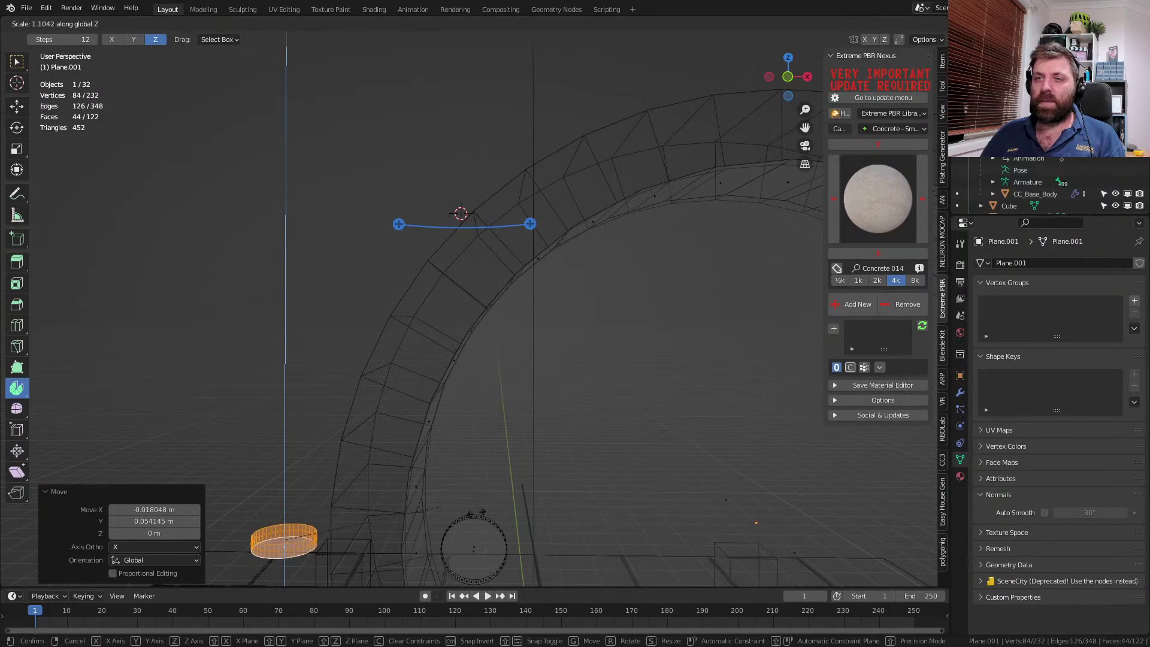
{"action": "right_click", "coordinate": [442, 507]}
{"action": "scroll", "coordinate": [452, 523], "scroll_direction": "down", "scroll_amount": 4}
{"action": "middle_click_drag", "start_coordinate": [452, 524], "coordinate": [454, 508]}
{"action": "key", "text": "s"}
{"action": "key", "text": "z"}
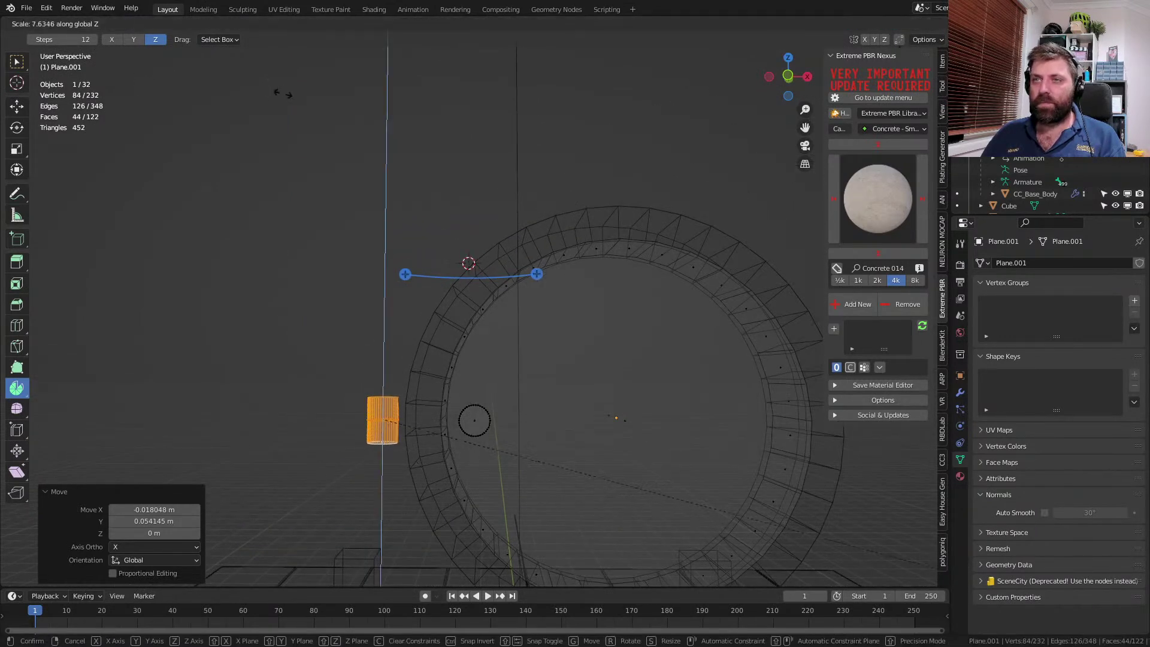
{"action": "left_click", "coordinate": [479, 147]}
{"action": "middle_click_drag", "start_coordinate": [445, 356], "coordinate": [504, 359], "text": "shift"}
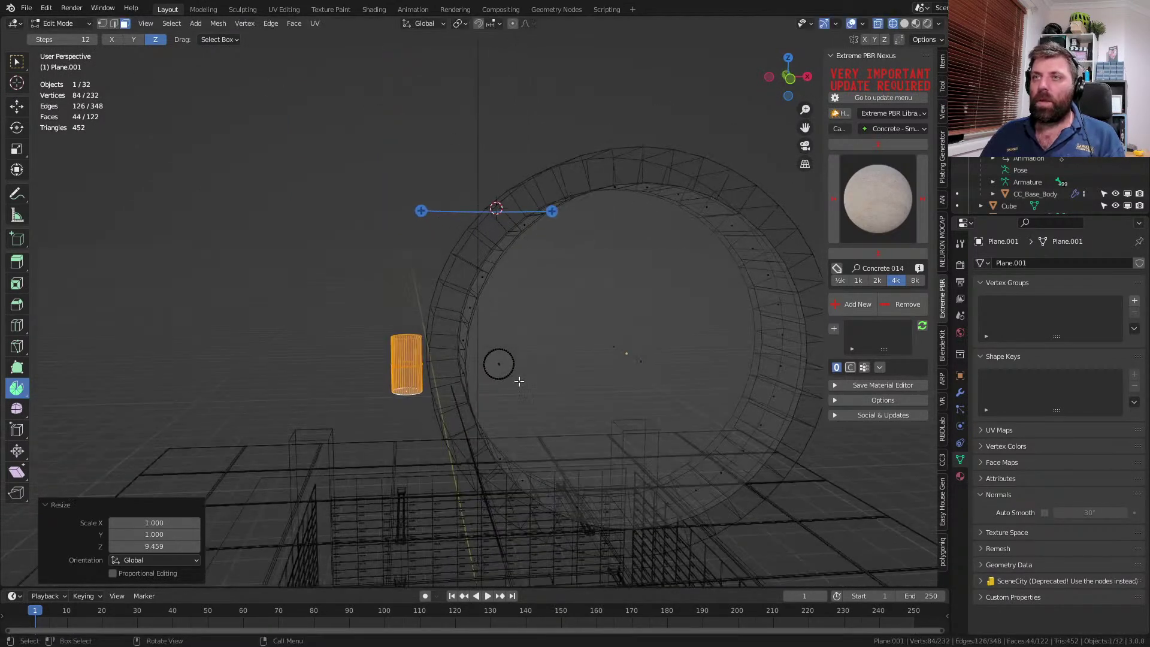
- Inset the front face of the thin plate on the disc by about 0.03 m
{"action": "scroll", "coordinate": [517, 382], "scroll_direction": "up", "scroll_amount": 4}
{"action": "left_click", "coordinate": [534, 427]}
{"action": "key", "text": "KP_7"}
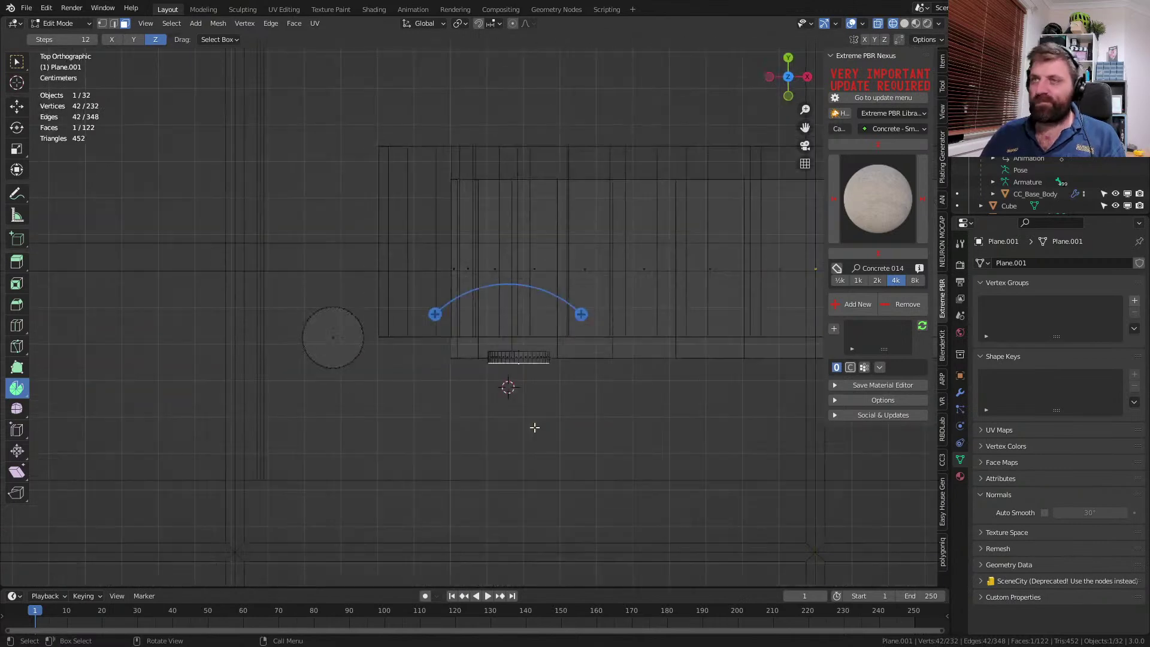
{"action": "scroll", "coordinate": [653, 426], "scroll_direction": "up", "scroll_amount": 3}
{"action": "key", "text": "i"}
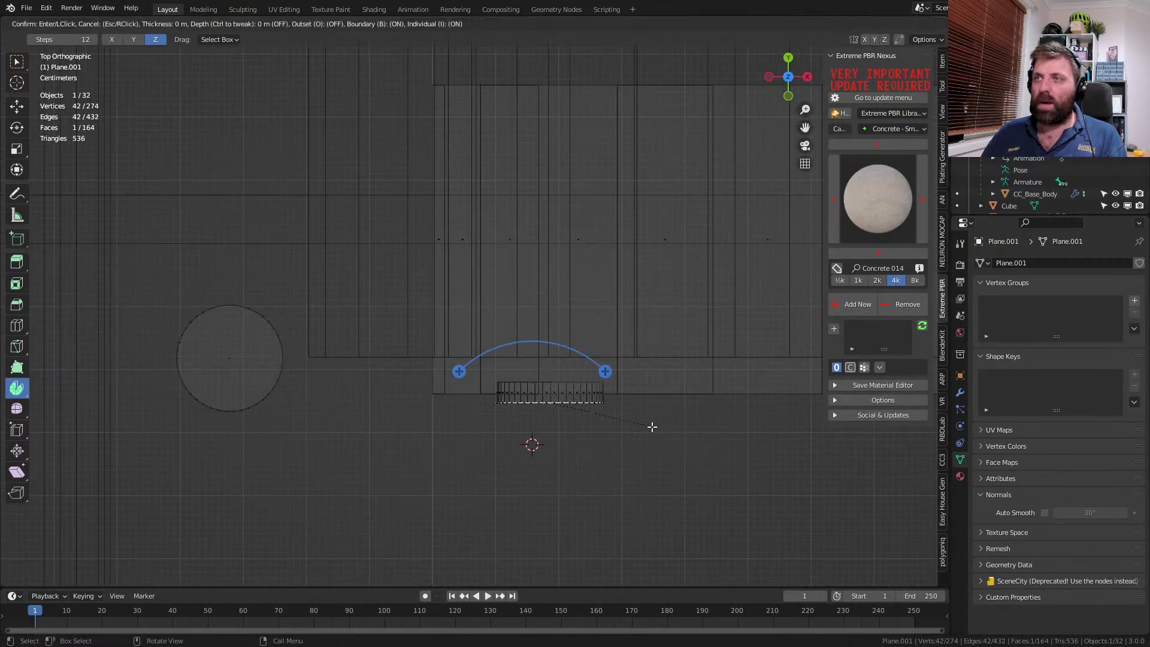
{"action": "left_click", "coordinate": [633, 421]}
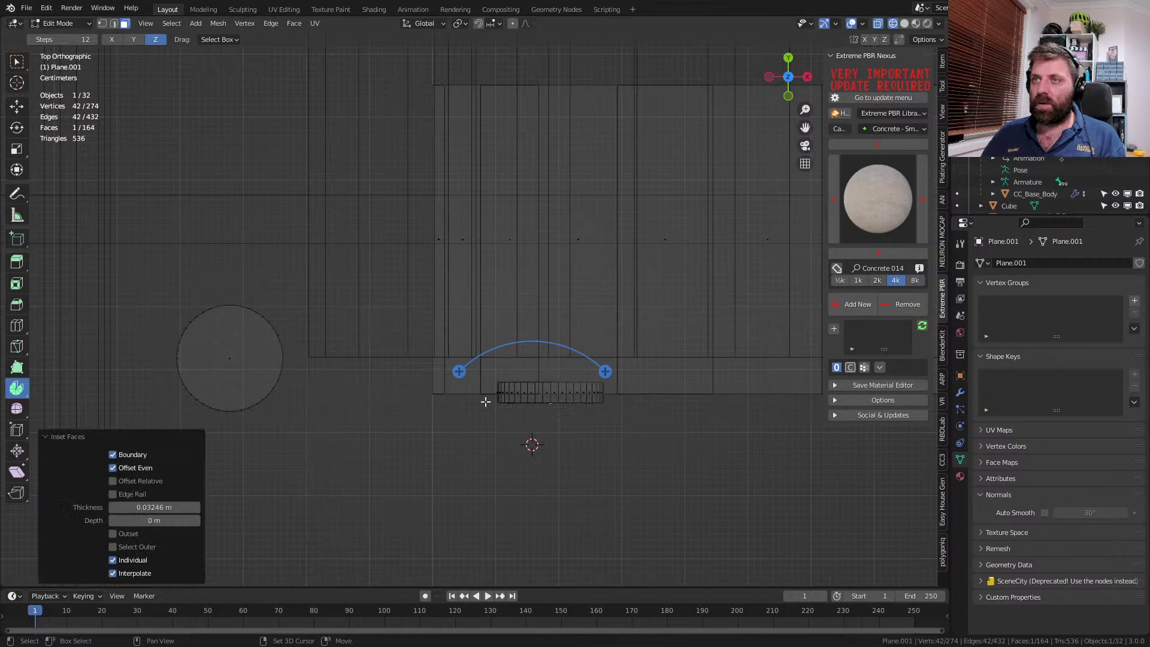
- Place the 3D cursor at the plate's outer front edge and spin the inset face 90° in 12 steps toward the hinge post
{"action": "right_click", "coordinate": [459, 404], "text": "shift"}
{"action": "left_click_drag", "start_coordinate": [539, 343], "coordinate": [470, 488]}
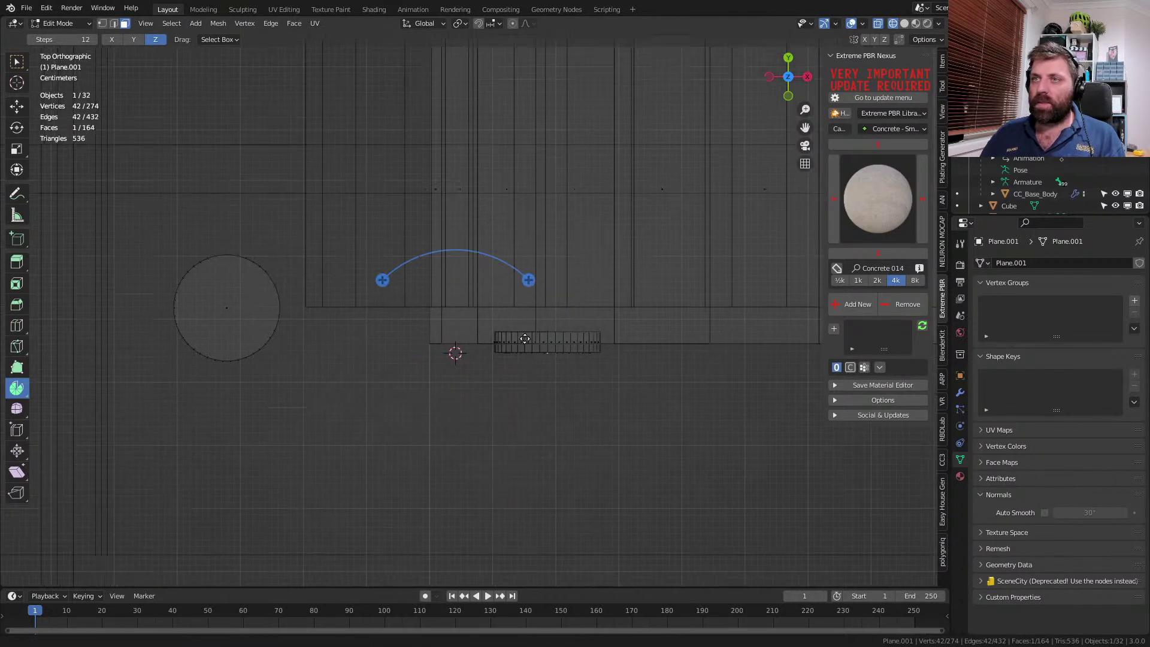
{"action": "scroll", "coordinate": [525, 339], "scroll_direction": "up", "scroll_amount": 5}
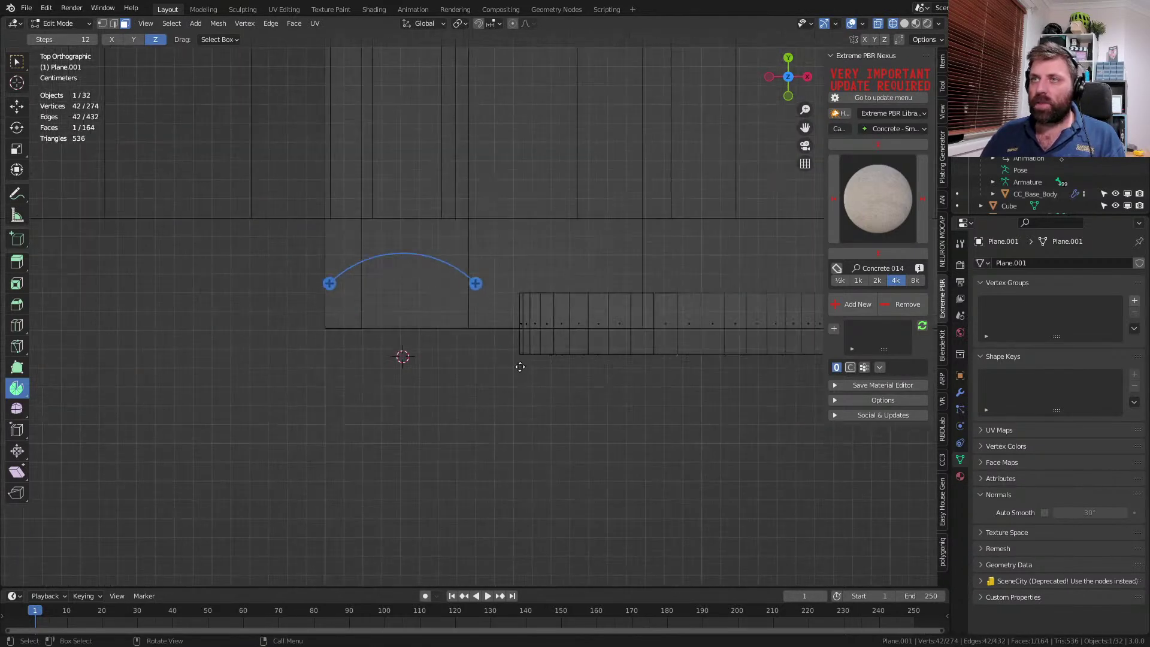
{"action": "right_click", "coordinate": [528, 354], "text": "shift"}
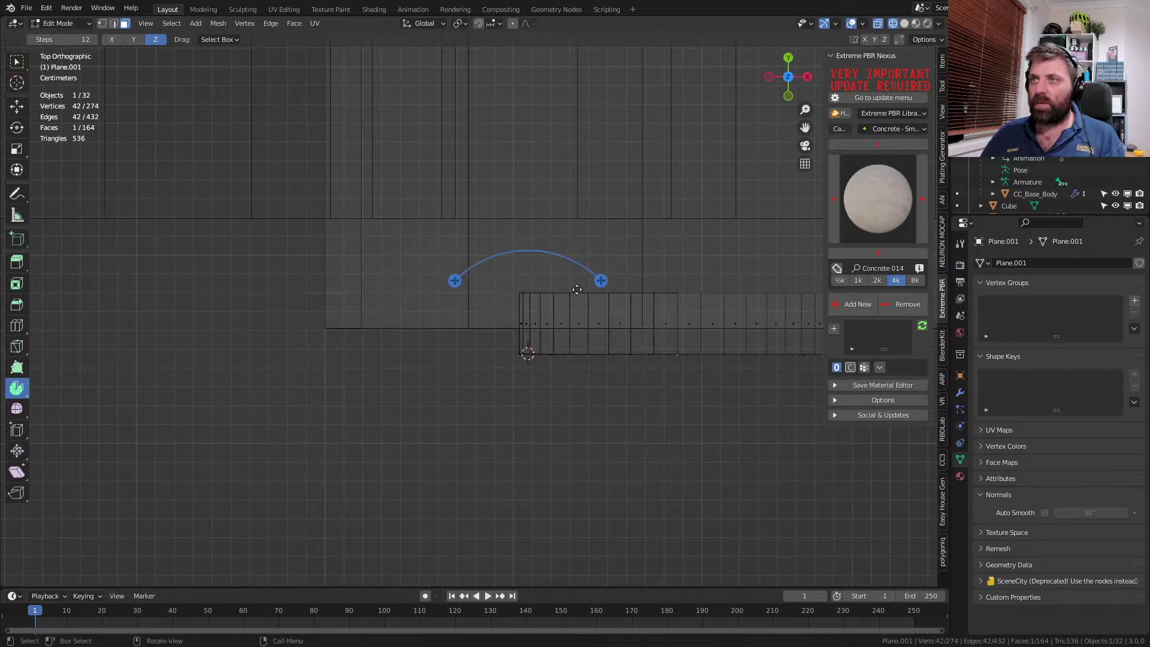
{"action": "left_click_drag", "start_coordinate": [597, 284], "coordinate": [550, 378]}
- Extrude the end of the bent pipe about 0.41 m toward the hinge post and return to solid shading
{"action": "scroll", "coordinate": [550, 378], "scroll_direction": "down", "scroll_amount": 4}
{"action": "key", "text": "e"}
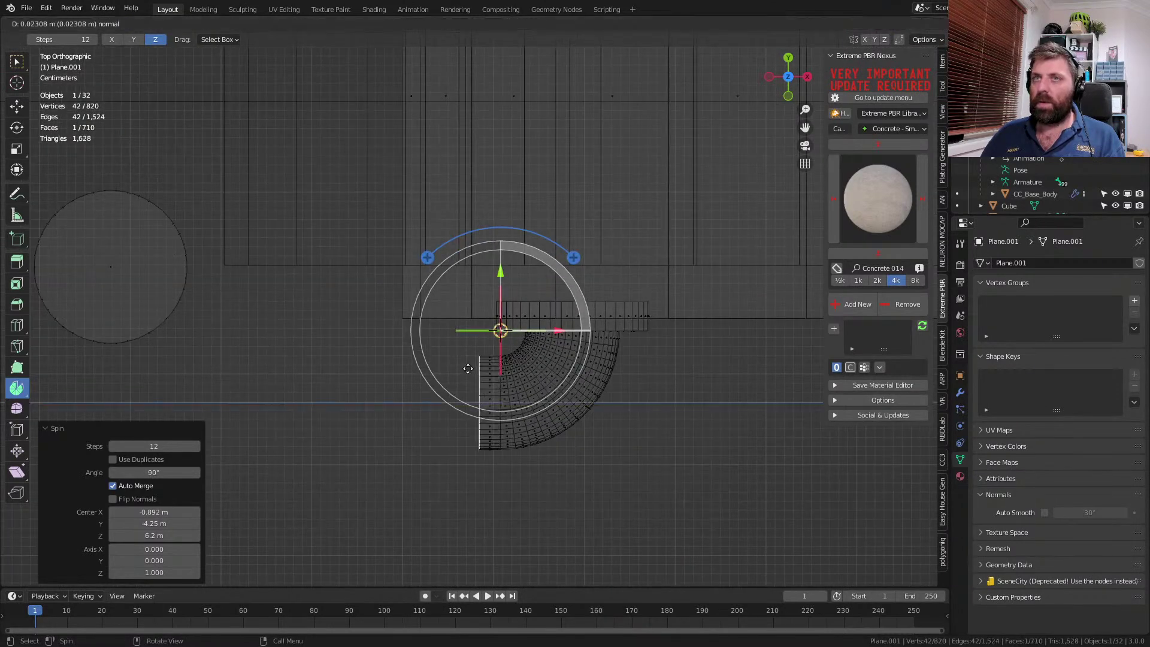
{"action": "left_click", "coordinate": [180, 377]}
{"action": "middle_click_drag", "start_coordinate": [521, 352], "coordinate": [503, 239]}
{"action": "key", "text": "z"}
{"action": "left_click", "coordinate": [580, 244]}
{"action": "mouse_move", "coordinate": [565, 336]}
{"action": "middle_mouse_down"}
{"action": "mouse_move", "coordinate": [678, 274]}
{"action": "mouse_move", "coordinate": [477, 408]}
{"action": "middle_mouse_up"}
{"action": "scroll", "coordinate": [476, 408], "scroll_direction": "up", "scroll_amount": 3}
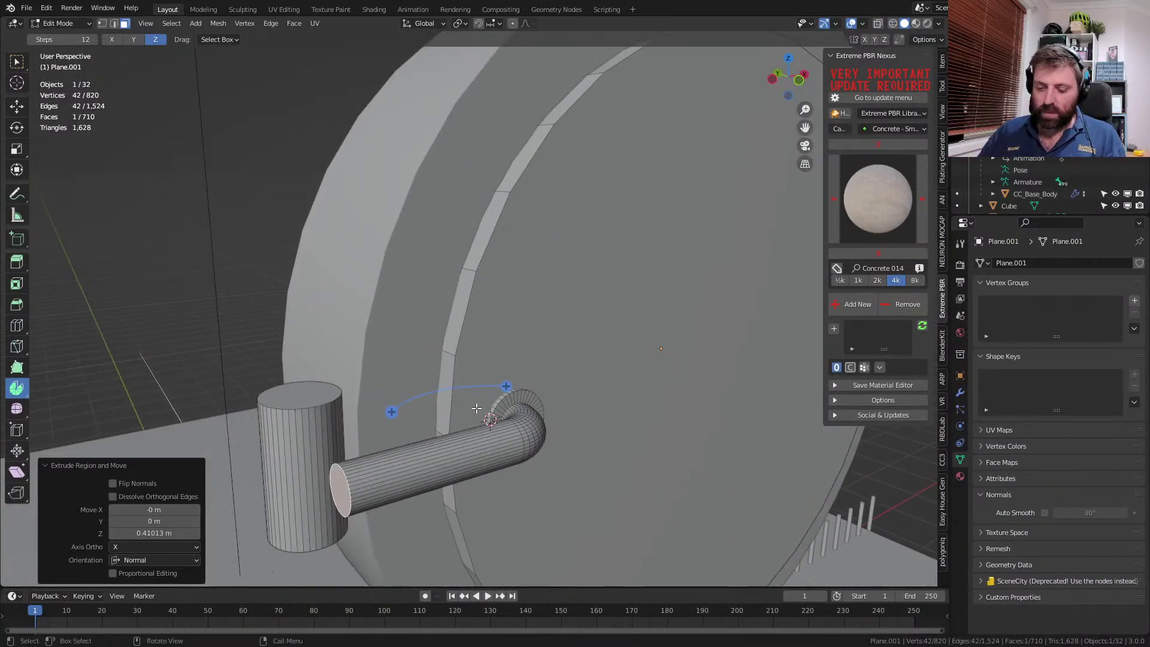
- Select the hinge post and bent arm by inverting the disc's linked selection, and raise them along Z
{"action": "key", "text": "a"}
{"action": "key", "text": "g"}
{"action": "key", "text": "z"}
{"action": "right_click", "coordinate": [476, 361]}
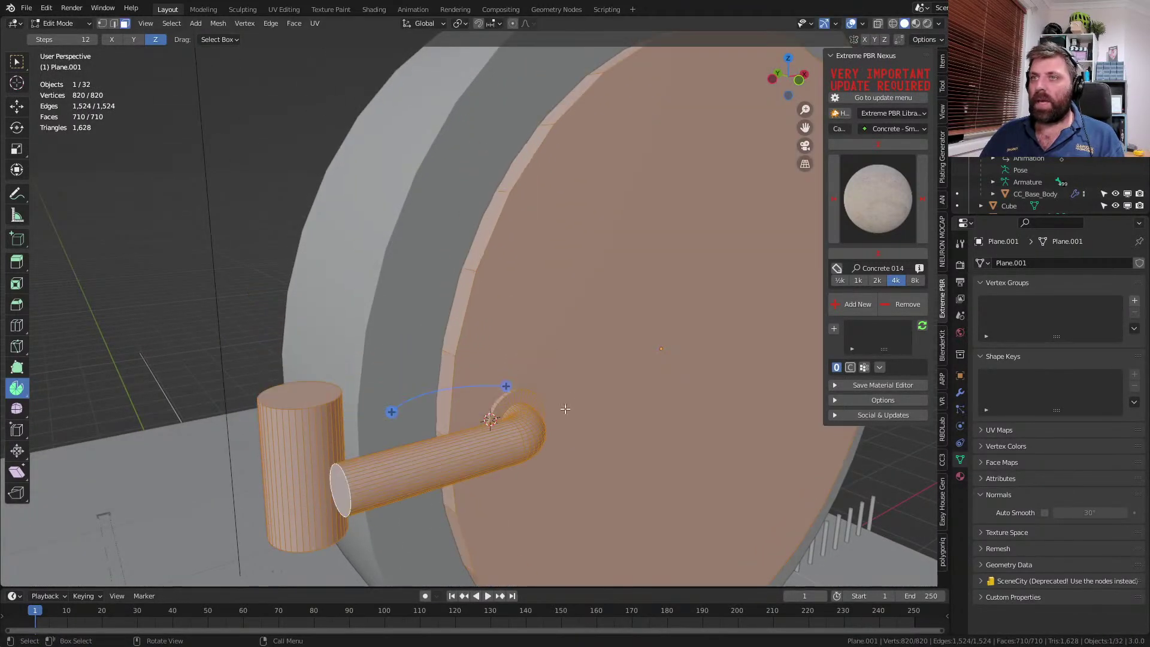
{"action": "left_click", "coordinate": [562, 411]}
{"action": "left_click", "coordinate": [494, 450]}
{"action": "left_click", "coordinate": [524, 350]}
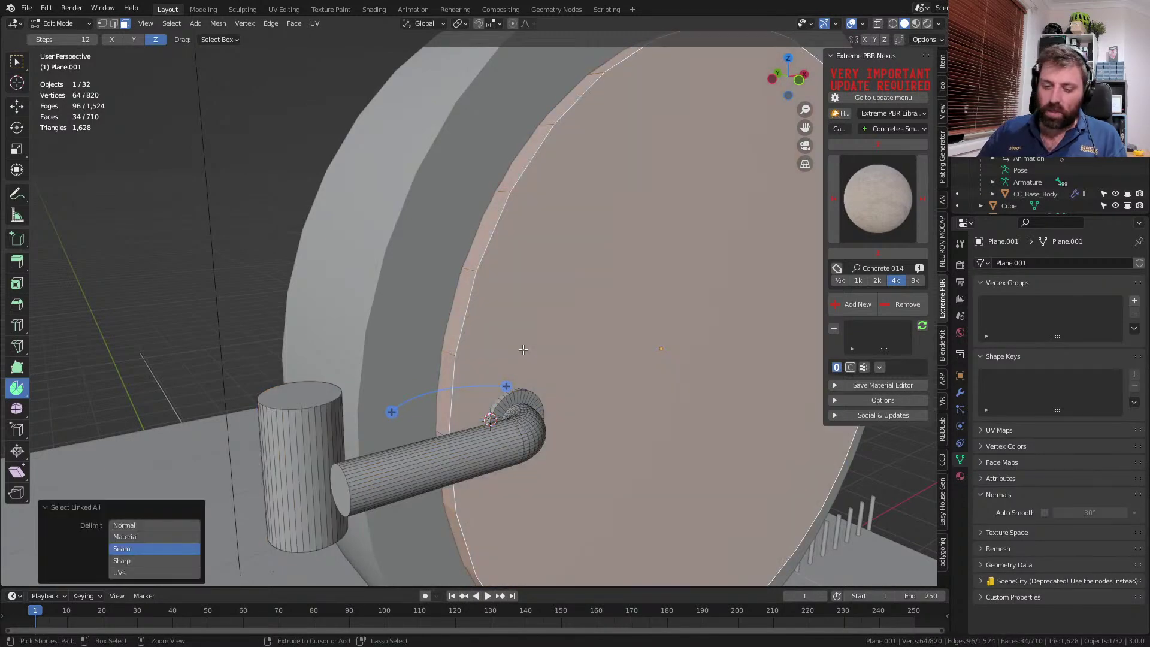
{"action": "key", "text": "ctrl+i"}
{"action": "key", "text": "g"}
{"action": "key", "text": "z"}
{"action": "left_click", "coordinate": [569, 193]}
{"action": "mouse_move", "coordinate": [569, 193]}
{"action": "middle_mouse_down"}
{"action": "mouse_move", "coordinate": [523, 308]}
{"action": "mouse_move", "coordinate": [501, 320]}
{"action": "mouse_move", "coordinate": [486, 387]}
{"action": "middle_mouse_up"}
- Add one edge loop around the disc's rim in the wireframe top view, sliding it toward the front with factor -0.481
{"action": "scroll", "coordinate": [566, 323], "scroll_direction": "up", "scroll_amount": 2}
{"action": "key", "text": "z"}
{"action": "left_click", "coordinate": [532, 330]}
{"action": "scroll", "coordinate": [538, 323], "scroll_direction": "down", "scroll_amount": 2}
{"action": "key", "text": "z"}
{"action": "left_click", "coordinate": [533, 333]}
{"action": "key", "text": "z"}
{"action": "left_click", "coordinate": [531, 335]}
{"action": "key", "text": "KP_7"}
{"action": "key", "text": "ctrl+r"}
{"action": "left_click", "coordinate": [416, 306]}
{"action": "left_click", "coordinate": [413, 339]}
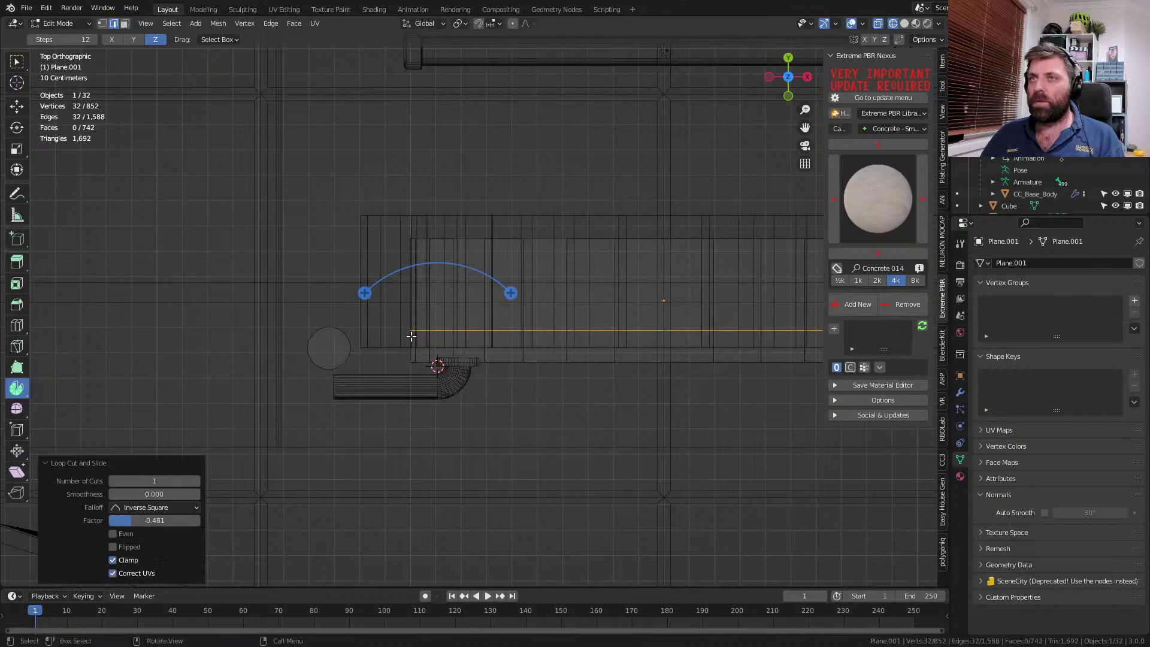
- Scale down the disc's rear edge loop to taper the back of the vault door, and return to solid shading
{"action": "left_click", "coordinate": [599, 240], "text": "alt"}
{"action": "middle_click", "coordinate": [617, 297], "text": "alt"}
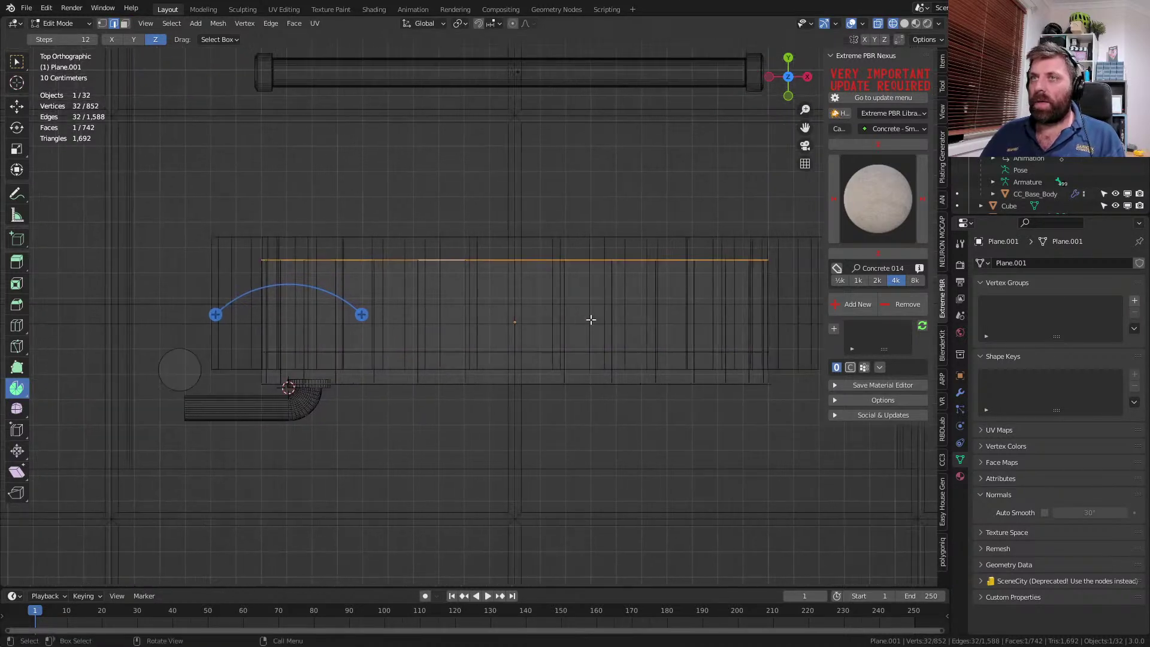
{"action": "key", "text": "s"}
{"action": "left_click", "coordinate": [784, 414]}
{"action": "middle_click_drag", "start_coordinate": [783, 414], "coordinate": [621, 343]}
{"action": "key", "text": "z"}
{"action": "left_click", "coordinate": [620, 343]}
{"action": "scroll", "coordinate": [514, 258], "scroll_direction": "up", "scroll_amount": 3}
- Switch editing to the surrounding ring and add an edge loop around its inner wall
{"action": "middle_click_drag", "start_coordinate": [514, 257], "coordinate": [534, 275]}
{"action": "scroll", "coordinate": [606, 280], "scroll_direction": "up", "scroll_amount": 1}
{"action": "scroll", "coordinate": [695, 290], "scroll_direction": "down", "scroll_amount": 2}
{"action": "key", "text": "Tab"}
{"action": "left_click", "coordinate": [644, 307]}
{"action": "key", "text": "Tab"}
{"action": "middle_click_drag", "start_coordinate": [644, 306], "coordinate": [648, 308]}
{"action": "key", "text": "ctrl+r"}
{"action": "left_click", "coordinate": [640, 315]}
{"action": "left_click", "coordinate": [658, 321]}
{"action": "left_click", "coordinate": [632, 340]}
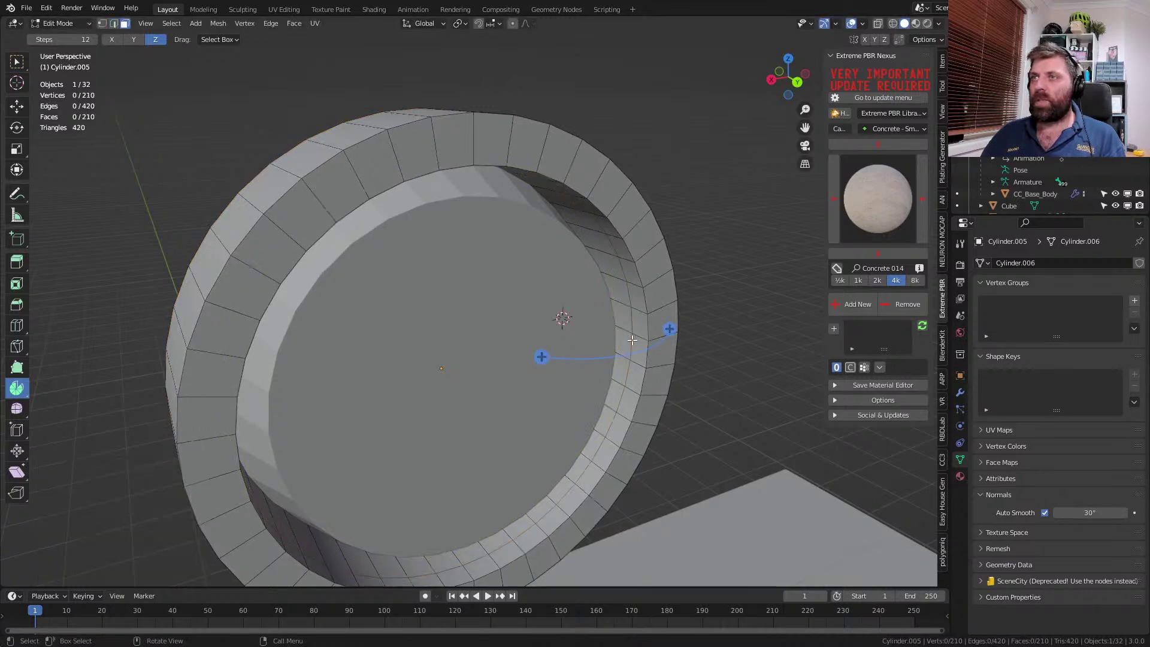
- Select the rear face band of the ring's inner wall and scale it inward excluding Y to match the disc's taper
{"action": "left_click", "coordinate": [654, 336], "text": "alt"}
{"action": "left_click", "coordinate": [643, 339], "text": "alt"}
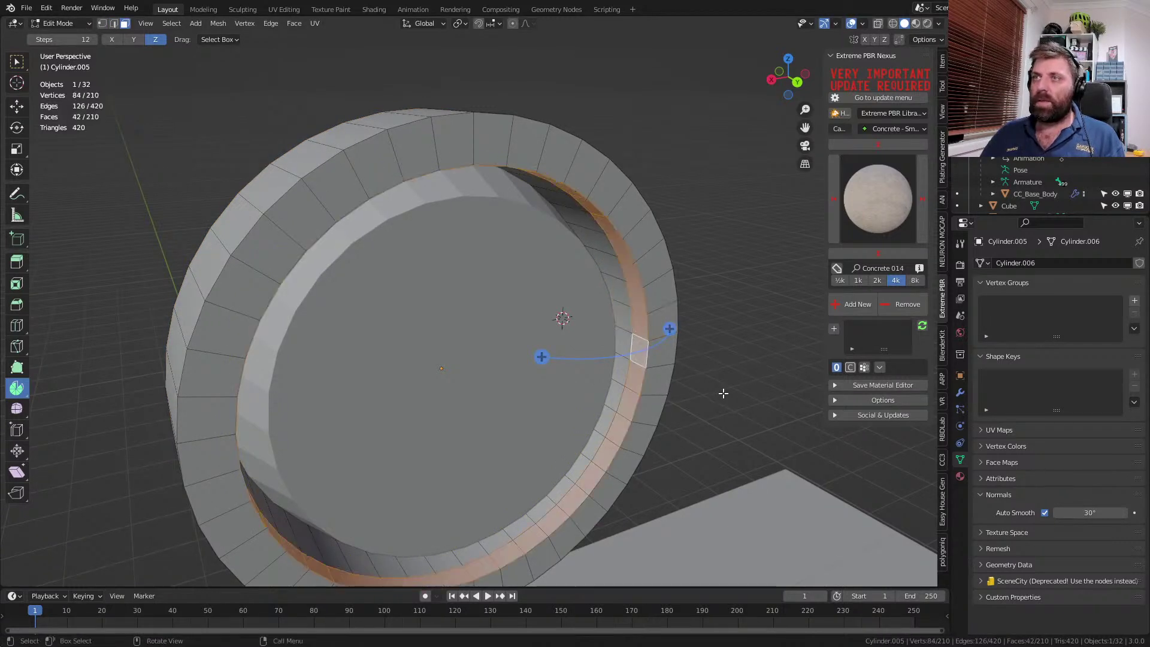
{"action": "key", "text": "s"}
{"action": "key", "text": "shift+x"}
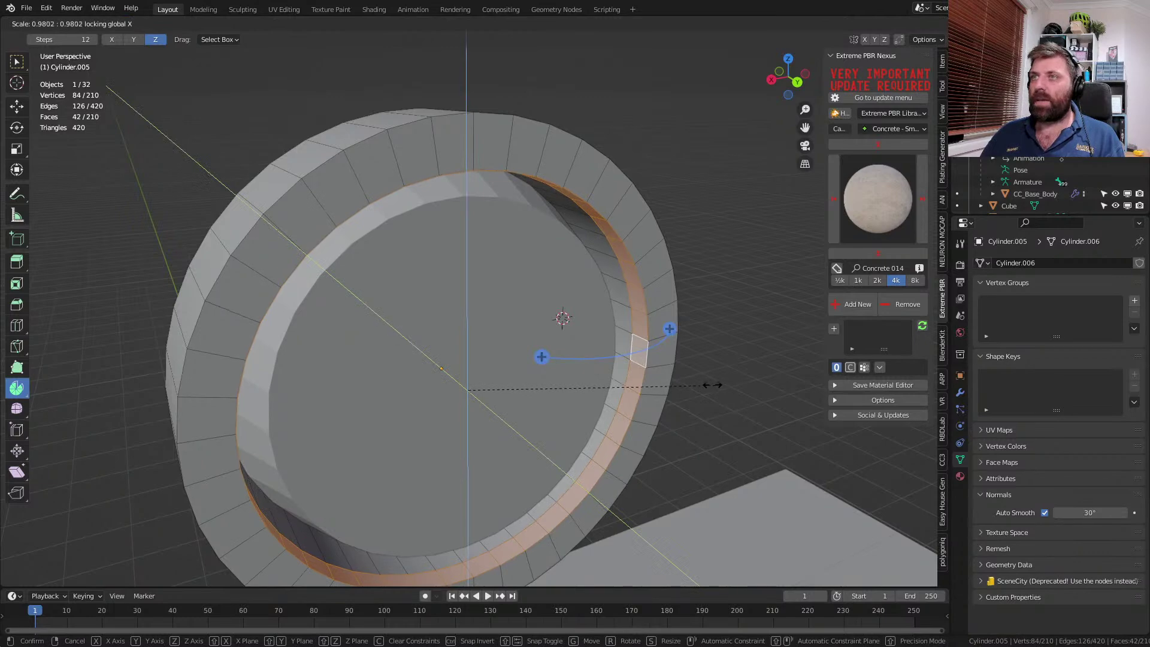
{"action": "key", "text": "shift+y"}
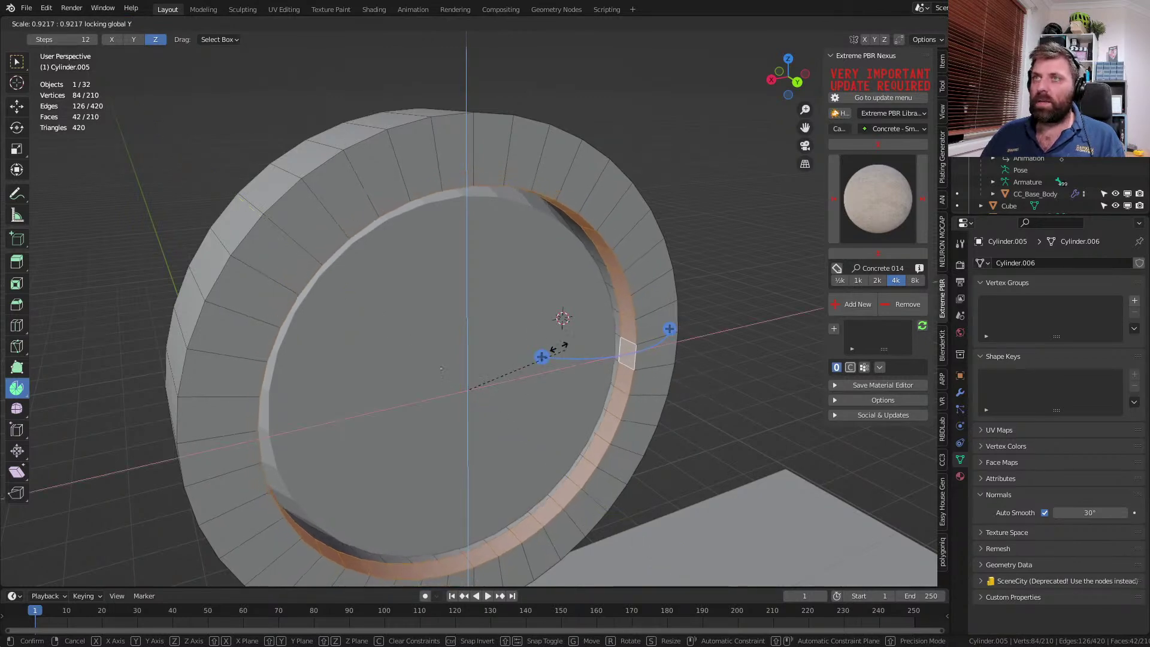
{"action": "left_click", "coordinate": [455, 264]}
- Examine the fit between the ring and the disc from the front and the side
{"action": "middle_click_drag", "start_coordinate": [439, 401], "coordinate": [646, 391]}
{"action": "key", "text": "Tab"}
{"action": "middle_click_drag", "start_coordinate": [549, 378], "coordinate": [574, 369]}
{"action": "key", "text": "Tab"}
{"action": "middle_click_drag", "start_coordinate": [389, 361], "coordinate": [393, 372]}
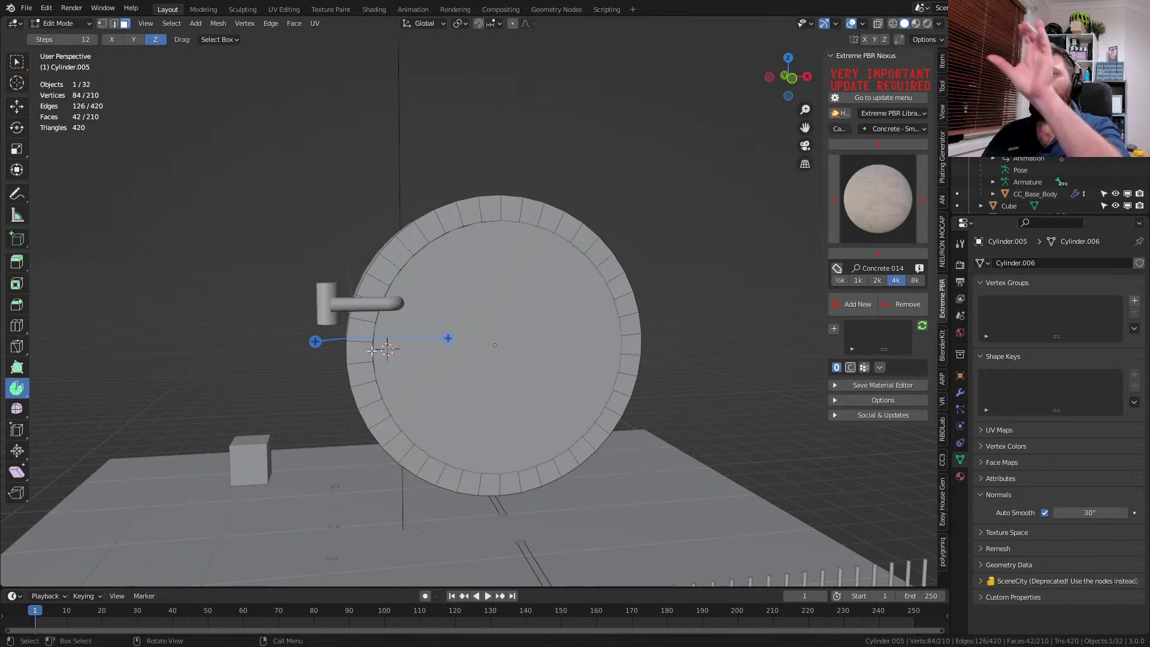
{"action": "scroll", "coordinate": [372, 350], "scroll_direction": "up", "scroll_amount": 3}
{"action": "middle_click_drag", "start_coordinate": [373, 351], "coordinate": [274, 368]}
- Select the linked hinge post and bent arm in the door mesh and duplicate them about 0.745 m downward along Z
{"action": "key", "text": "Tab"}
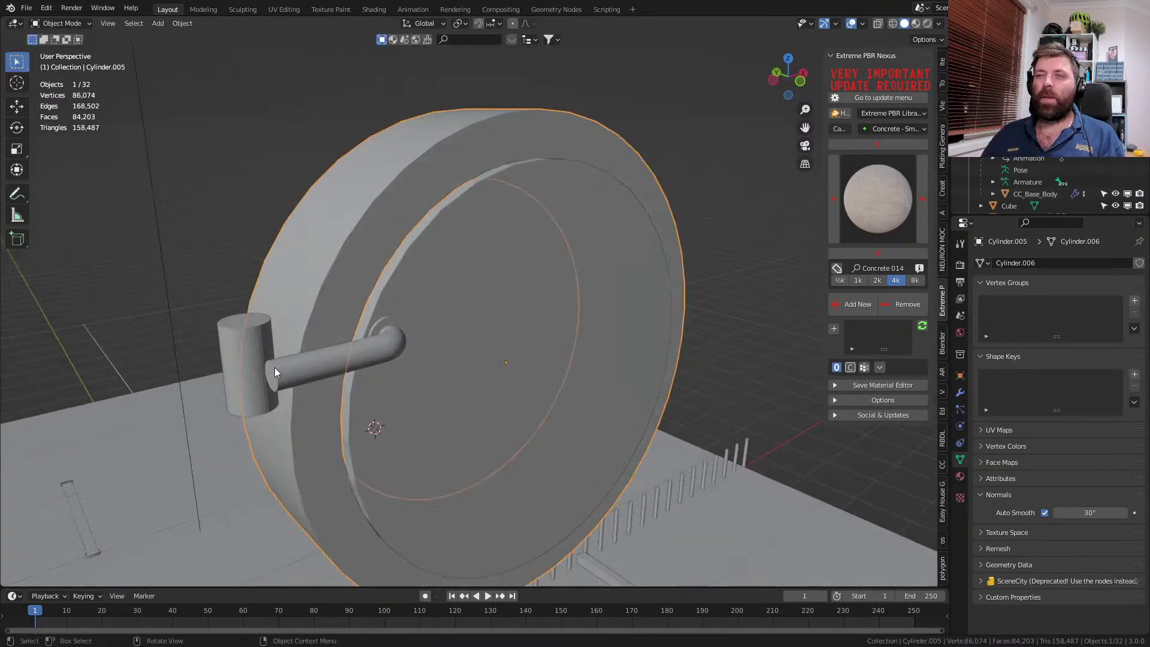
{"action": "key", "text": "Tab"}
{"action": "left_click", "coordinate": [309, 376]}
{"action": "left_click", "coordinate": [260, 370], "text": "shift"}
{"action": "key", "text": "ctrl+l"}
{"action": "key", "text": "KP_1"}
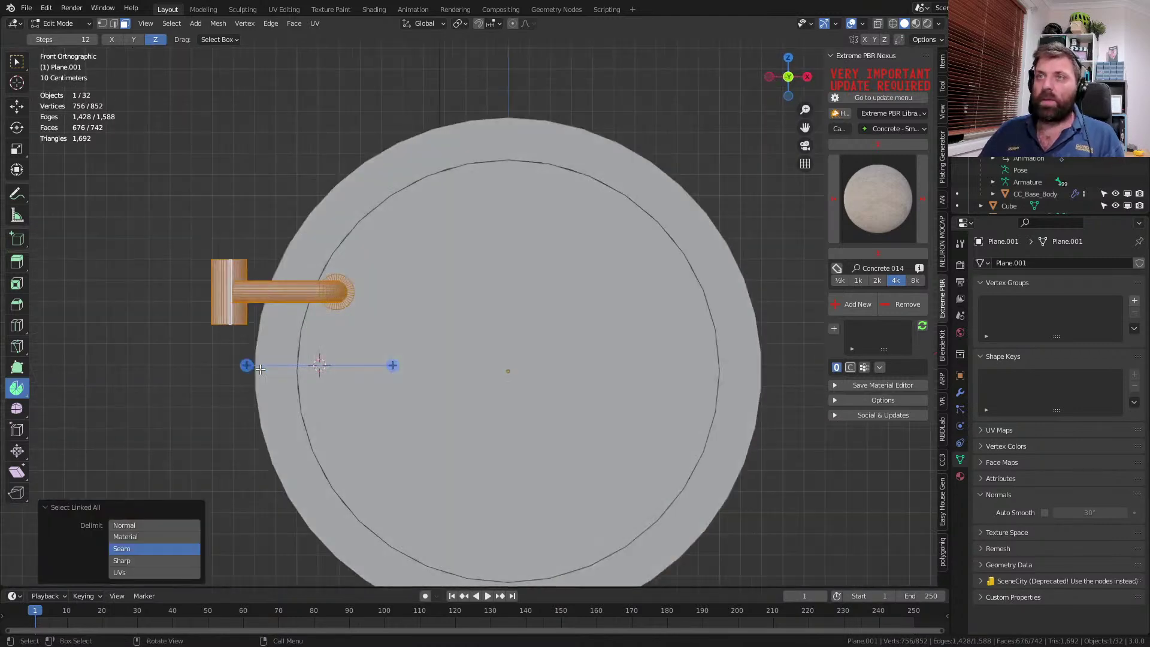
{"action": "scroll", "coordinate": [260, 369], "scroll_direction": "down", "scroll_amount": 1}
{"action": "key", "text": "shift+d"}
{"action": "key", "text": "z"}
{"action": "left_click", "coordinate": [261, 500]}
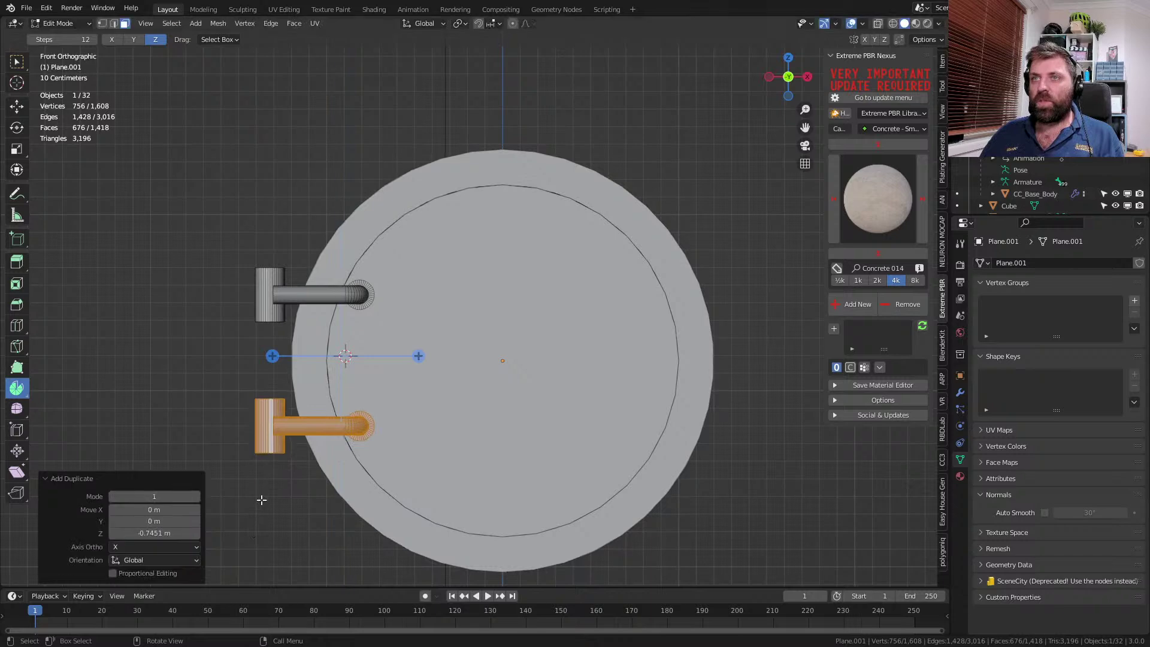
- Bevel the outer edge of the disc's front face with a narrow multi-segment bevel
{"action": "key", "text": "Tab"}
{"action": "middle_click_drag", "start_coordinate": [334, 311], "coordinate": [540, 287]}
{"action": "key", "text": "Tab"}
{"action": "left_click", "coordinate": [555, 277]}
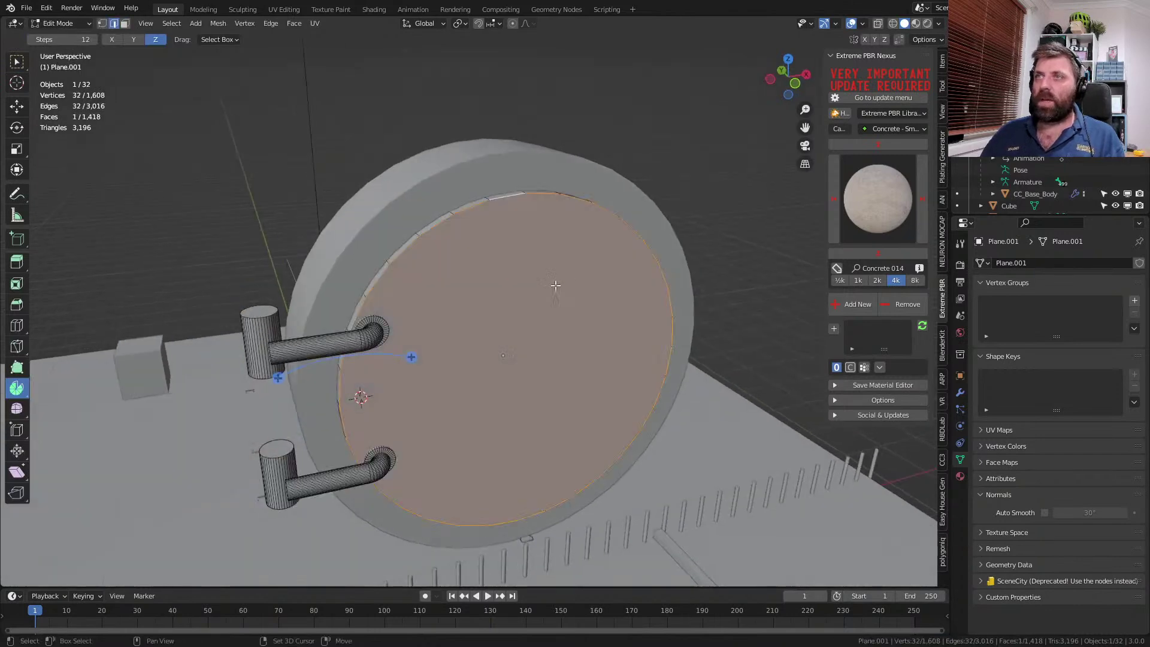
{"action": "scroll", "coordinate": [555, 277], "scroll_direction": "up", "scroll_amount": 5}
{"action": "key", "text": "ctrl+b"}
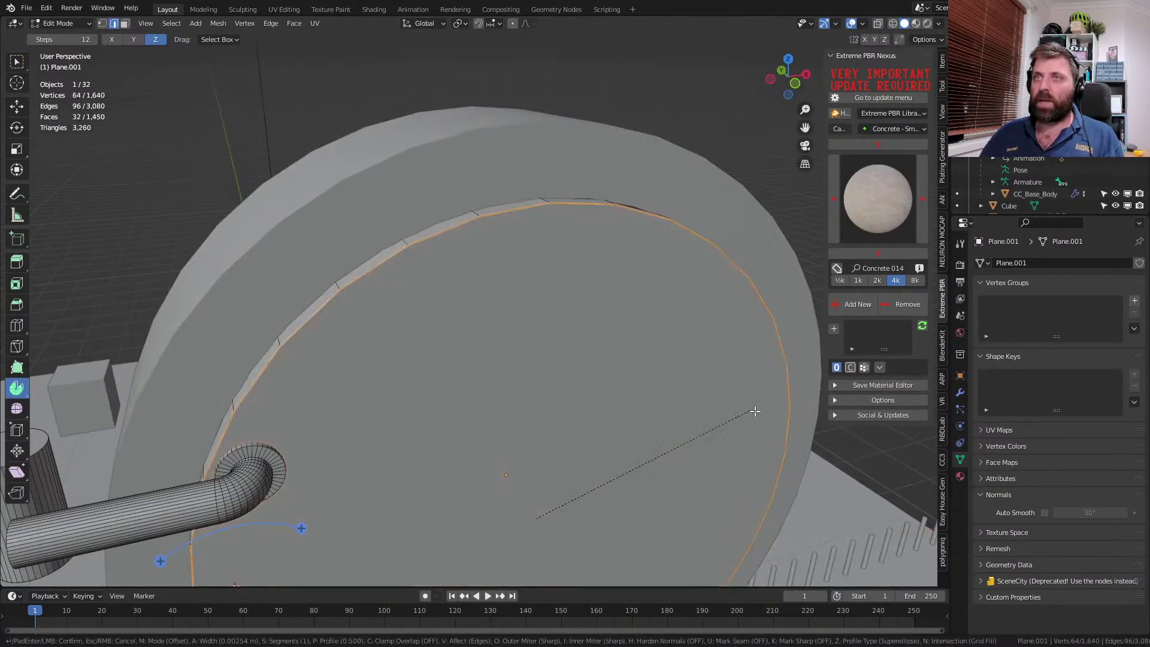
{"action": "left_click", "coordinate": [788, 425]}
- Select both bent hinge arms as linked geometry and move them about 0.112 m along X, away from the posts
{"action": "key", "text": "Tab"}
{"action": "key", "text": "Tab"}
{"action": "left_click", "coordinate": [265, 484]}
{"action": "middle_click_drag", "start_coordinate": [266, 502], "coordinate": [298, 547]}
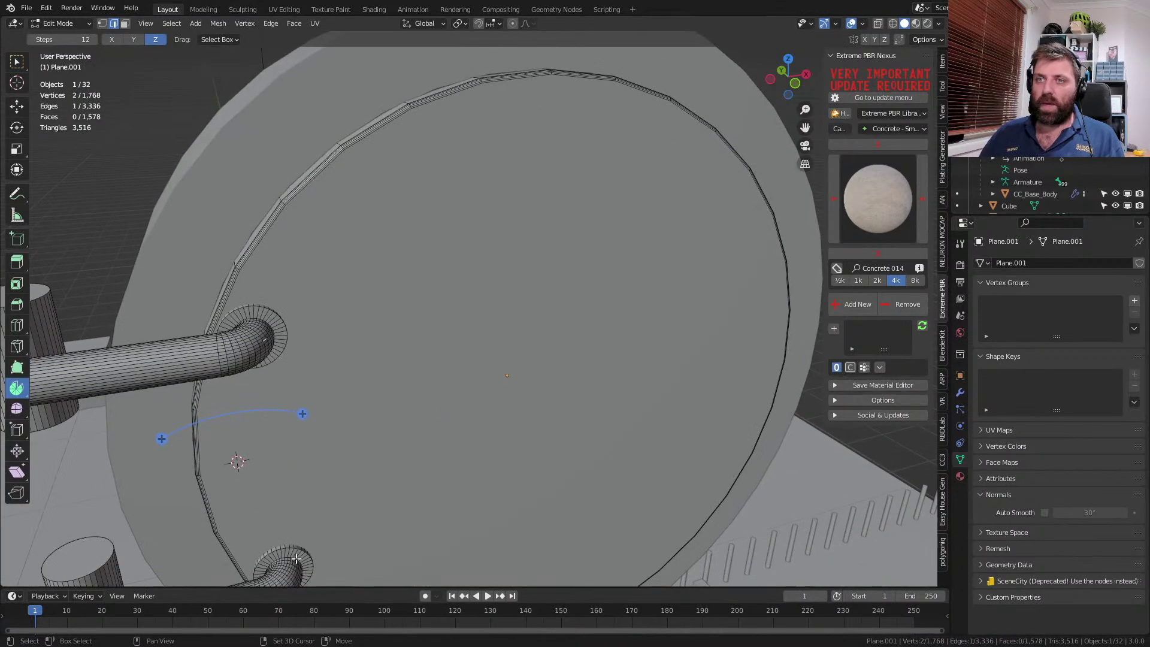
{"action": "key", "text": "ctrl+l"}
{"action": "key", "text": "g"}
{"action": "key", "text": "x"}
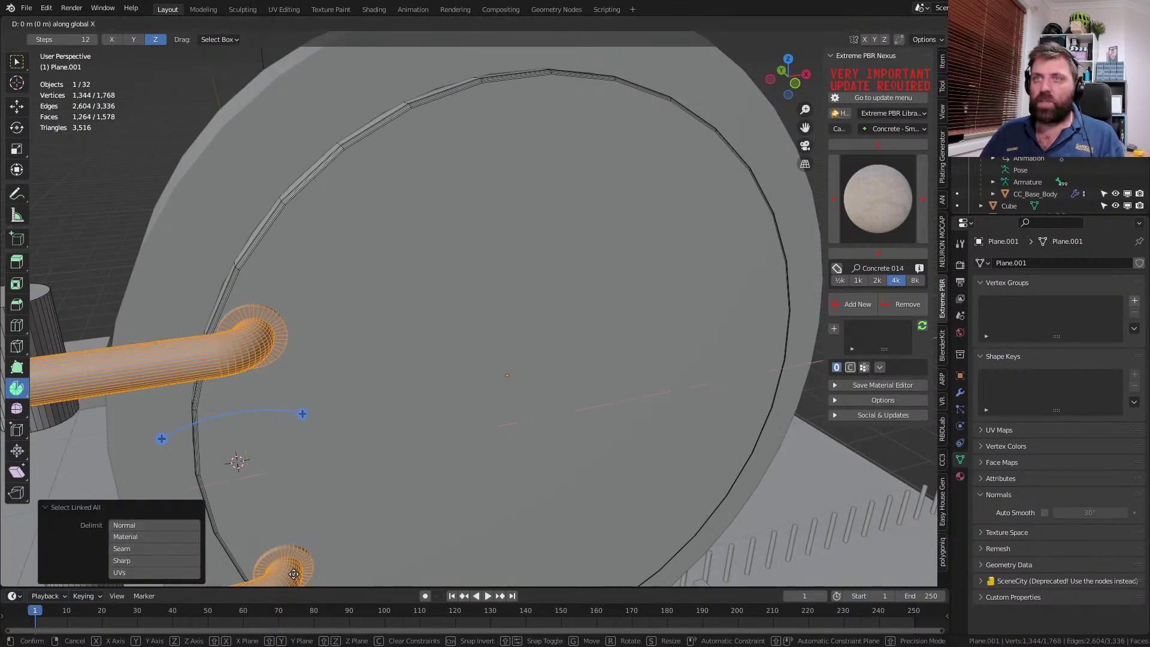
{"action": "left_click", "coordinate": [340, 569]}
- Select the end faces of both hinge arms and move them along X back toward the posts
{"action": "middle_click_drag", "start_coordinate": [341, 548], "coordinate": [383, 471], "text": "shift"}
{"action": "middle_click_drag", "start_coordinate": [384, 461], "coordinate": [407, 442]}
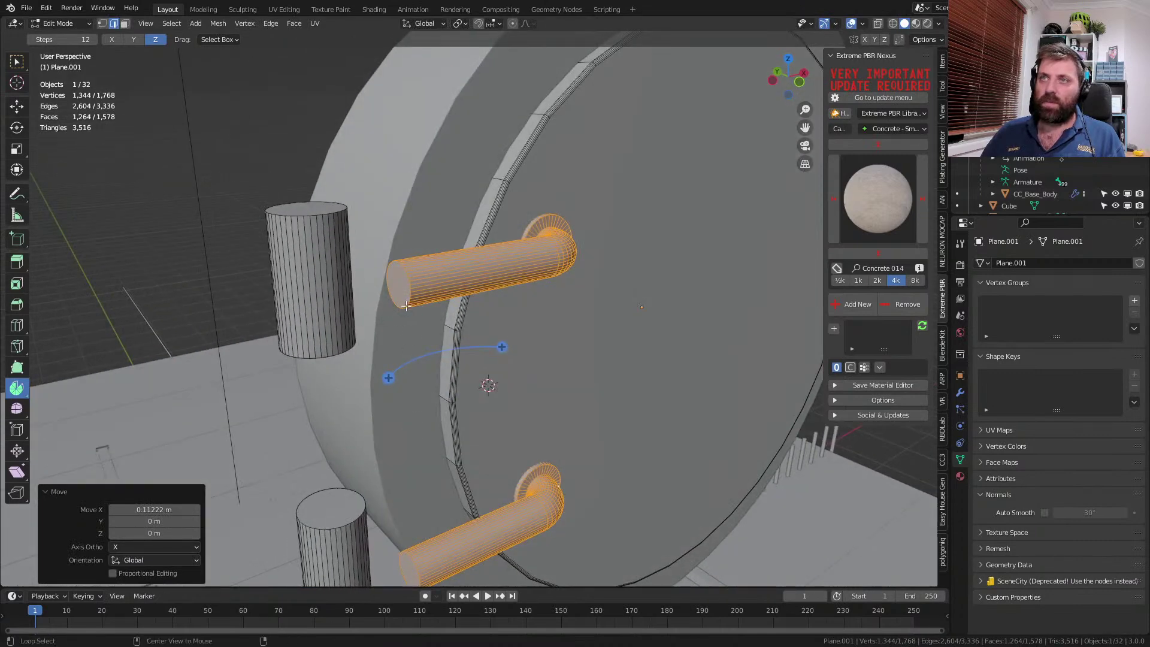
{"action": "left_click", "coordinate": [406, 304], "text": "alt"}
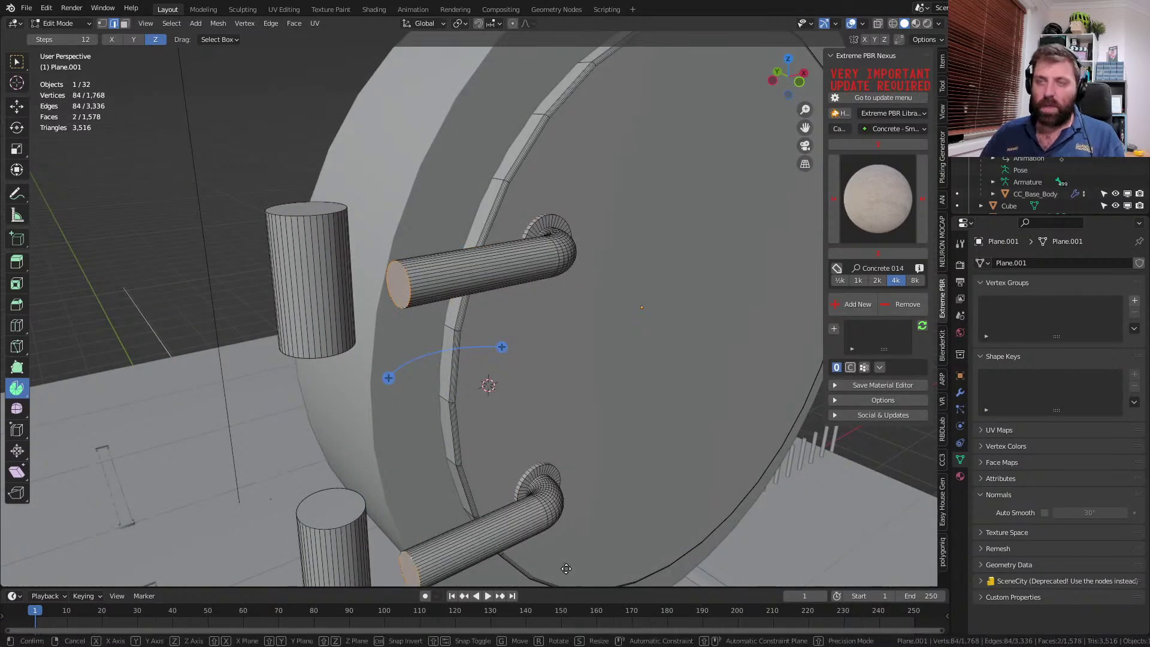
{"action": "key", "text": "g"}
{"action": "key", "text": "y"}
{"action": "key", "text": "x"}
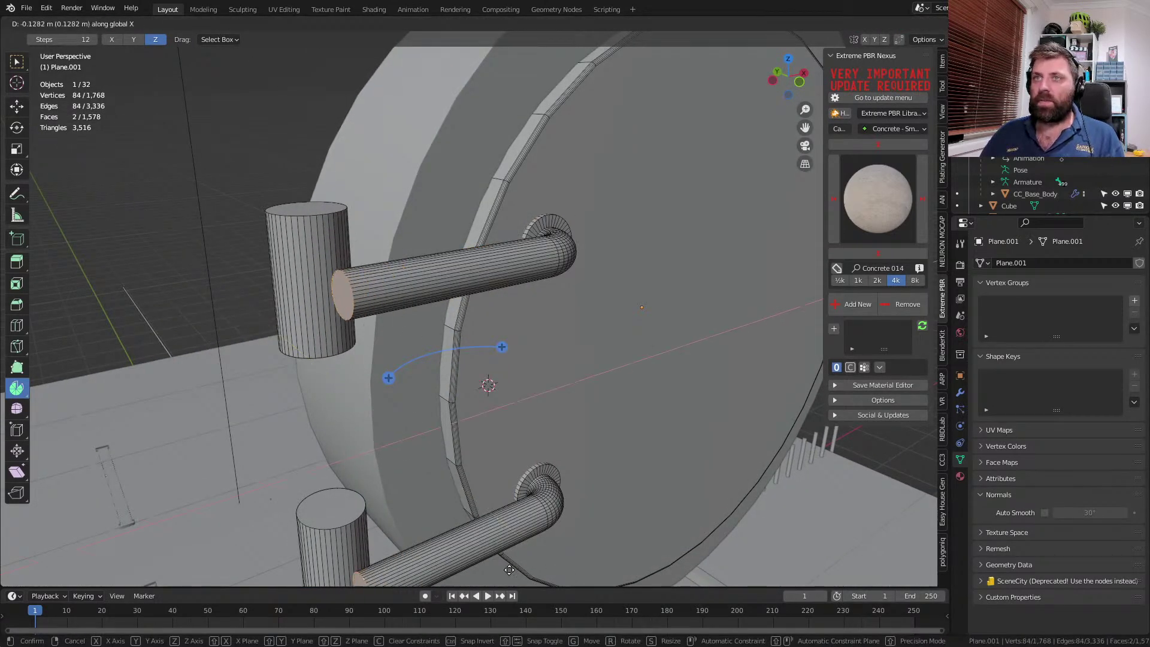
{"action": "left_click", "coordinate": [500, 558]}
- Add one centred edge loop around each of the two hinge posts
{"action": "scroll", "coordinate": [365, 442], "scroll_direction": "down", "scroll_amount": 5}
{"action": "middle_click_drag", "start_coordinate": [366, 445], "coordinate": [392, 420]}
{"action": "key", "text": "ctrl+r"}
{"action": "left_click", "coordinate": [362, 315]}
{"action": "right_click", "coordinate": [363, 315]}
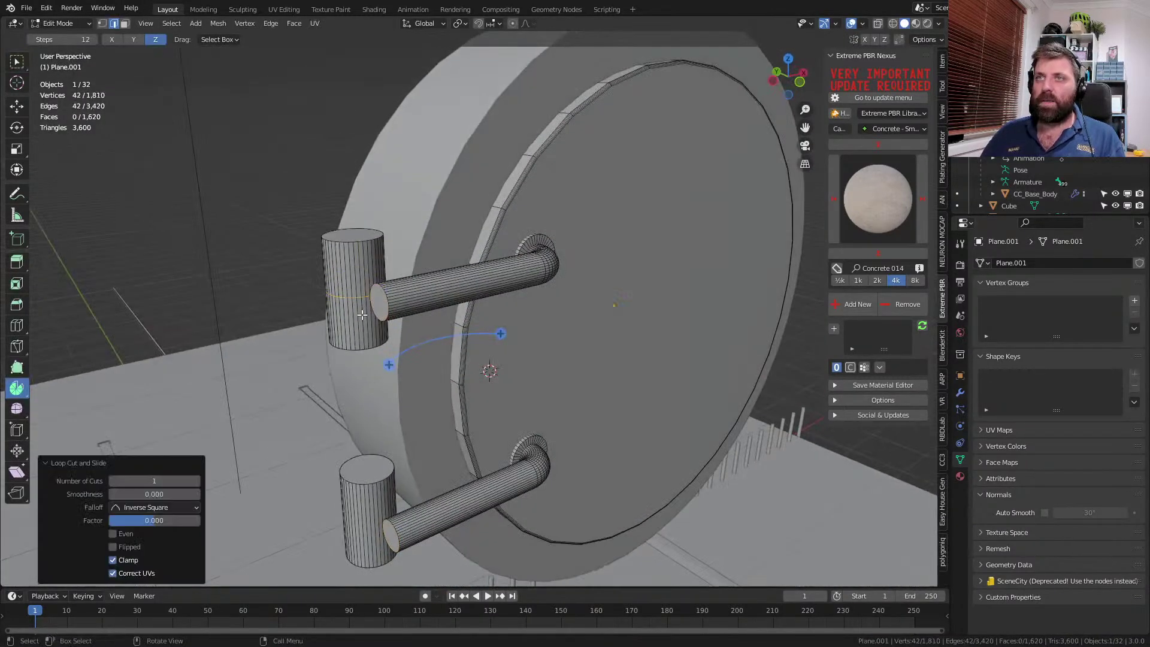
{"action": "key", "text": "KP_1"}
{"action": "key", "text": "KP_3"}
{"action": "key", "text": "KP_1"}
{"action": "key", "text": "ctrl+r"}
{"action": "left_click", "coordinate": [294, 424]}
{"action": "right_click", "coordinate": [294, 423]}
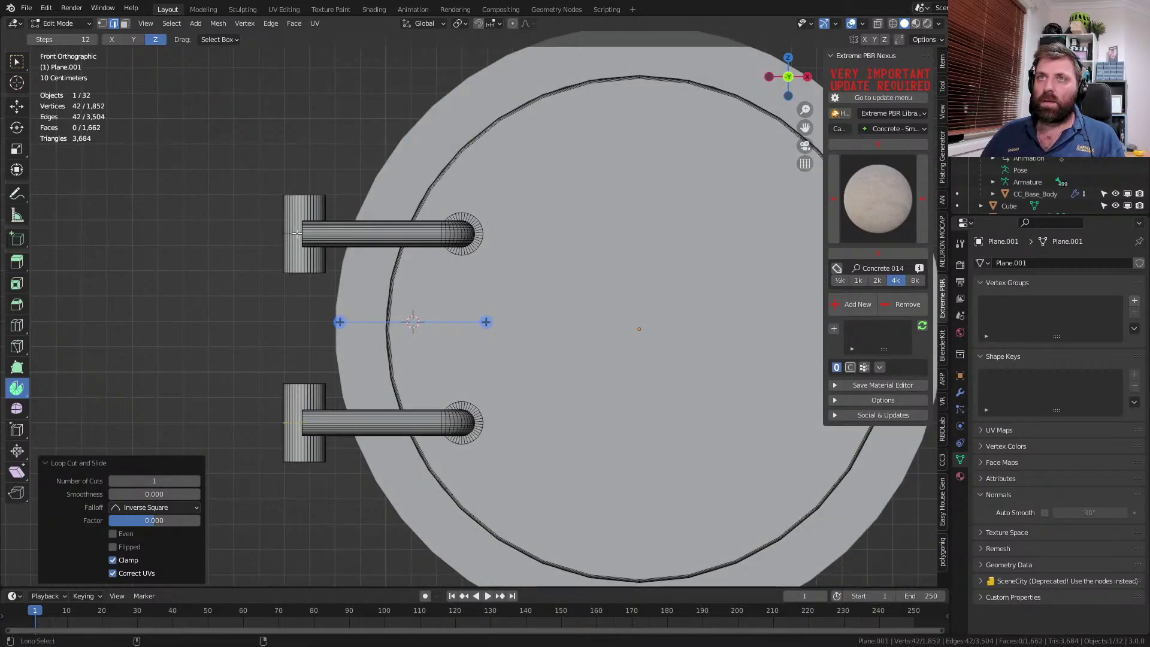
- Bevel the middle loops of both hinge posts by 0.0643 m with one segment to form a central band
{"action": "key", "text": "ctrl+b"}
{"action": "scroll", "coordinate": [623, 395], "scroll_direction": "down", "scroll_amount": 4}
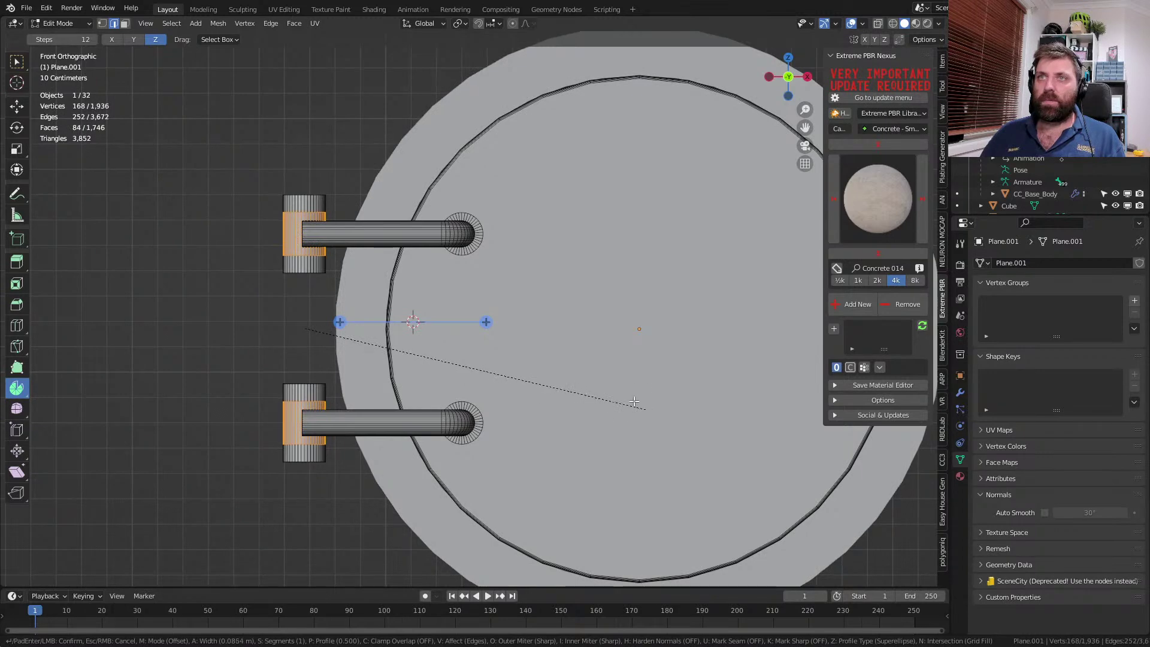
{"action": "left_click", "coordinate": [597, 380]}
- Place the 3D cursor midway between the posts, add a cube scaled to 0.130, and raise it along Z toward the upper post
{"action": "key", "text": "shift+s"}
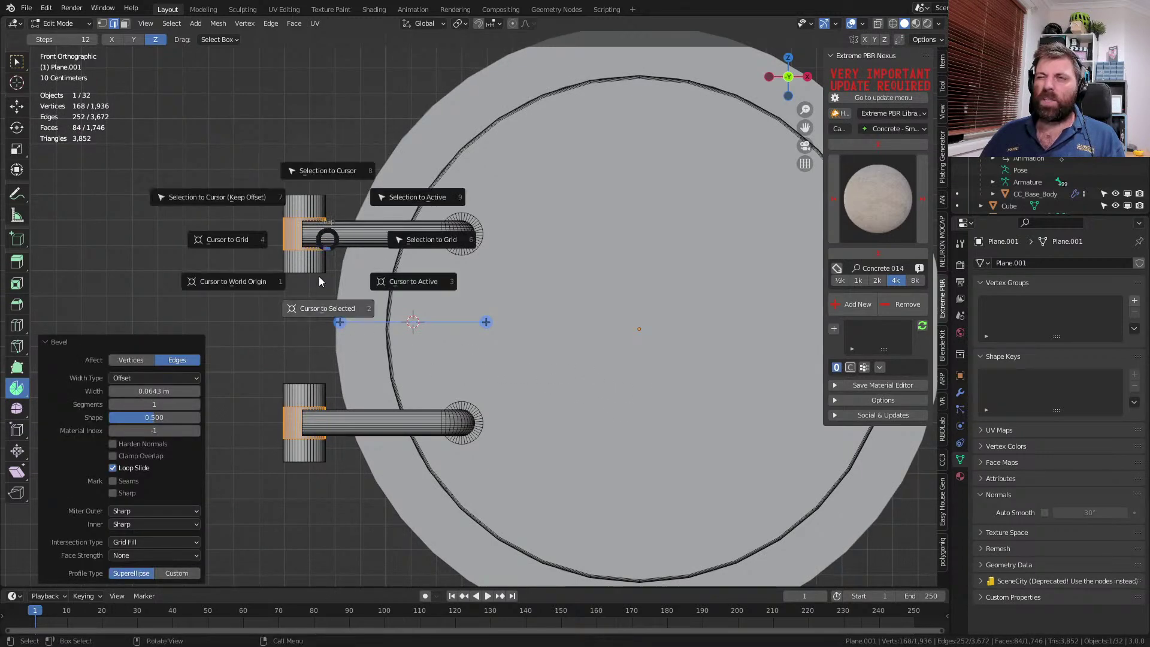
{"action": "left_click", "coordinate": [310, 307]}
{"action": "key", "text": "shift+a"}
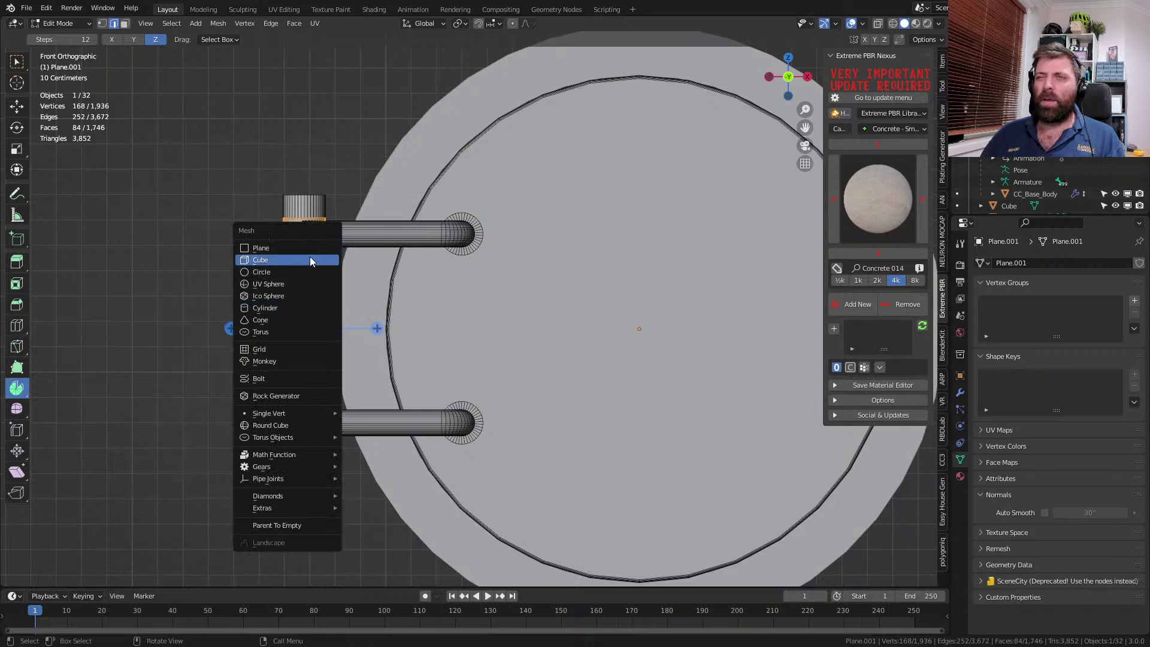
{"action": "left_click", "coordinate": [311, 260]}
{"action": "key", "text": "s"}
{"action": "left_click", "coordinate": [341, 325]}
{"action": "key", "text": "g"}
{"action": "key", "text": "z"}
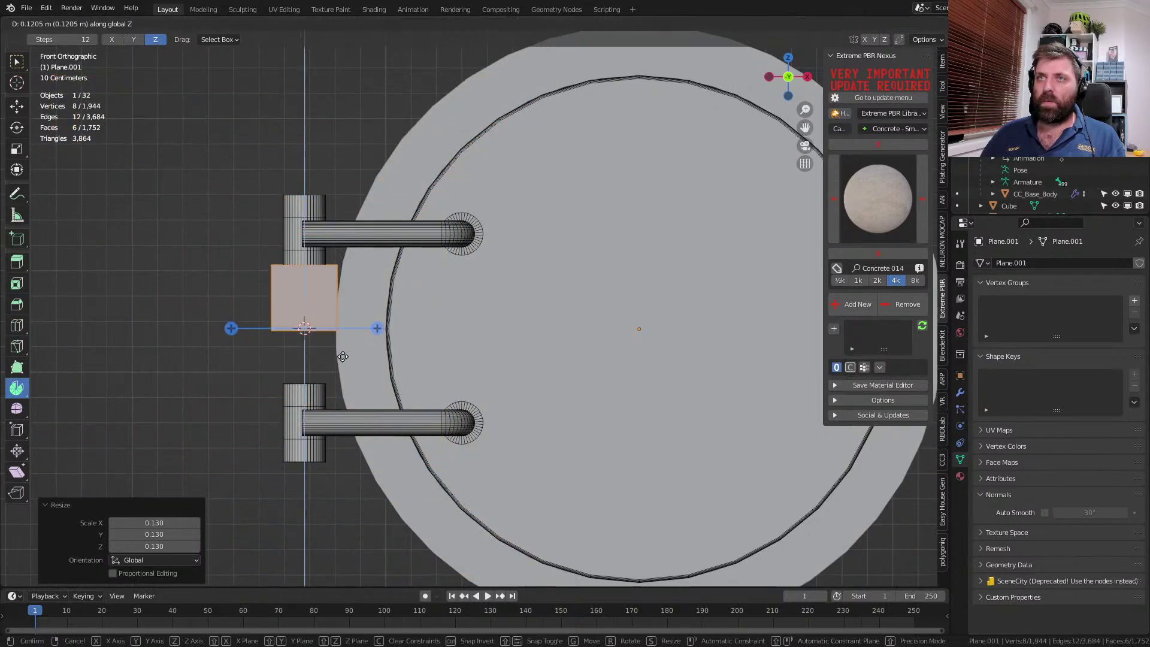
{"action": "left_click", "coordinate": [414, 353]}
- Flatten the cube along Z, align it with the upper post's central band, and scale it uniformly by 0.850
{"action": "key", "text": "s"}
{"action": "key", "text": "z"}
{"action": "left_click", "coordinate": [363, 293]}
{"action": "key", "text": "g"}
{"action": "key", "text": "z"}
{"action": "left_click", "coordinate": [362, 290]}
{"action": "key", "text": "s"}
{"action": "left_click", "coordinate": [393, 292]}
- Move the block about -0.108 m along Y so it joins the upper post to its arm
{"action": "middle_click_drag", "start_coordinate": [394, 292], "coordinate": [490, 390]}
{"action": "key", "text": "g"}
{"action": "key", "text": "y"}
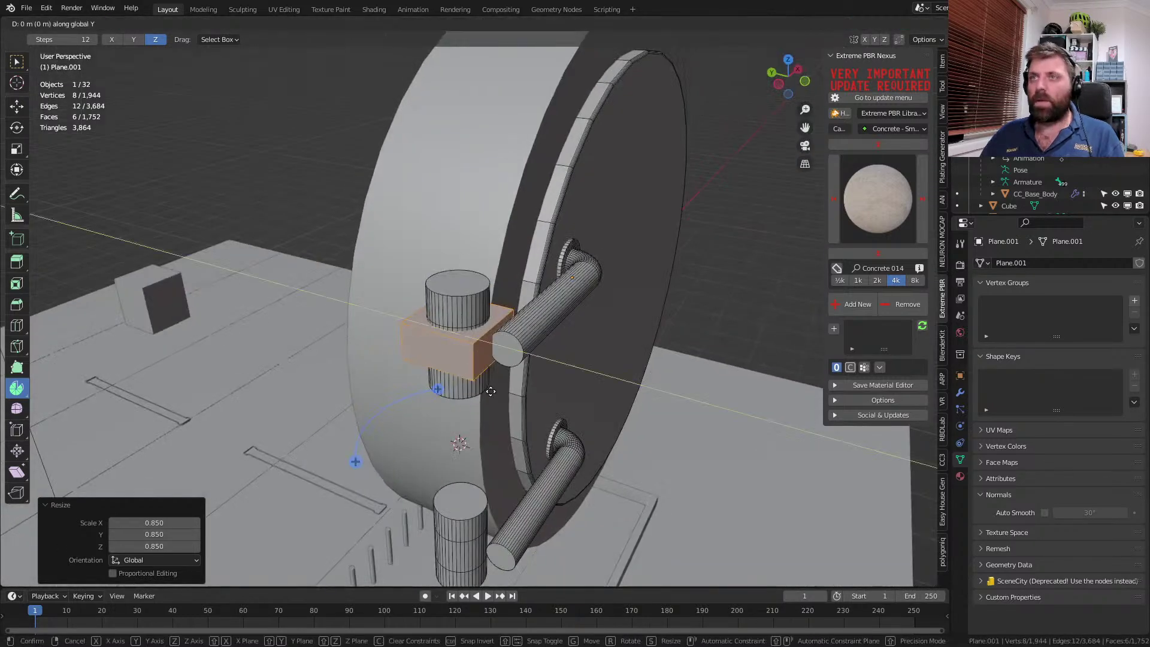
{"action": "left_click", "coordinate": [556, 438]}
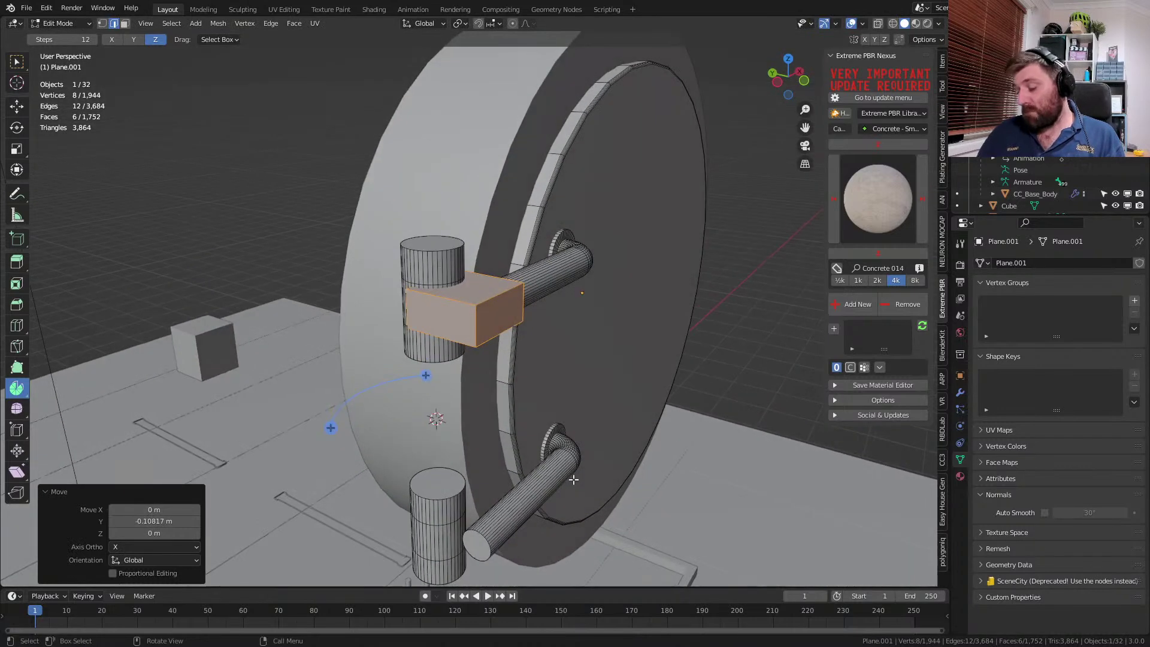
- Duplicate the block straight down along Z onto the lower hinge post's central band and leave mesh editing
{"action": "key", "text": "KP_3"}
{"action": "key", "text": "KP_1"}
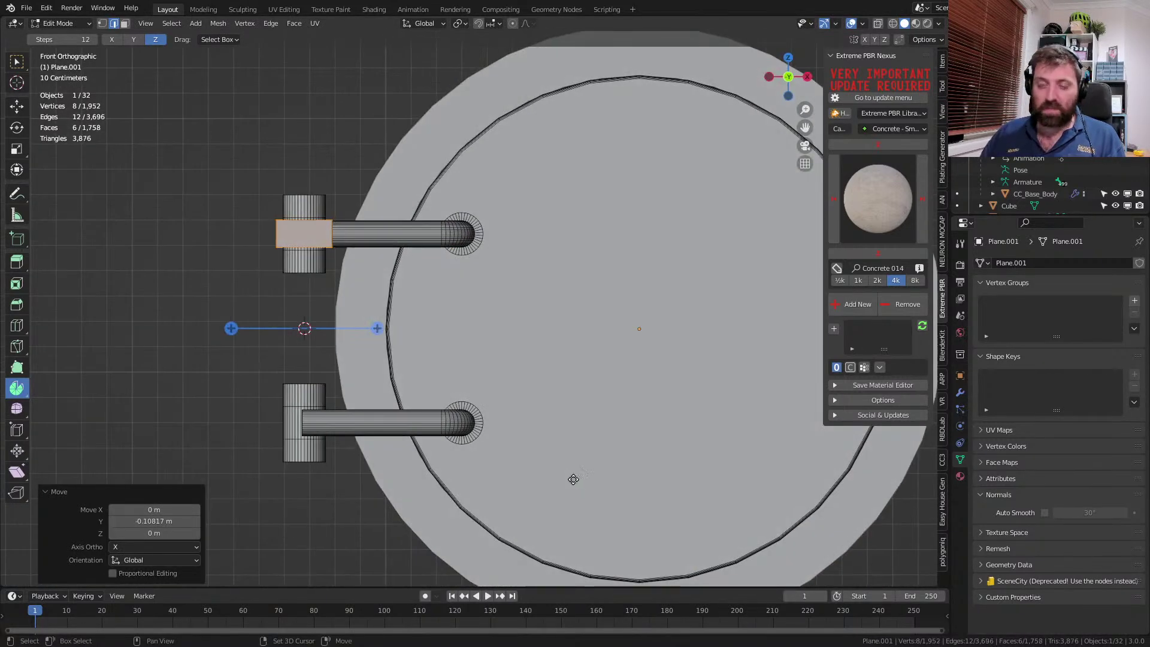
{"action": "key", "text": "g"}
{"action": "key", "text": "z"}
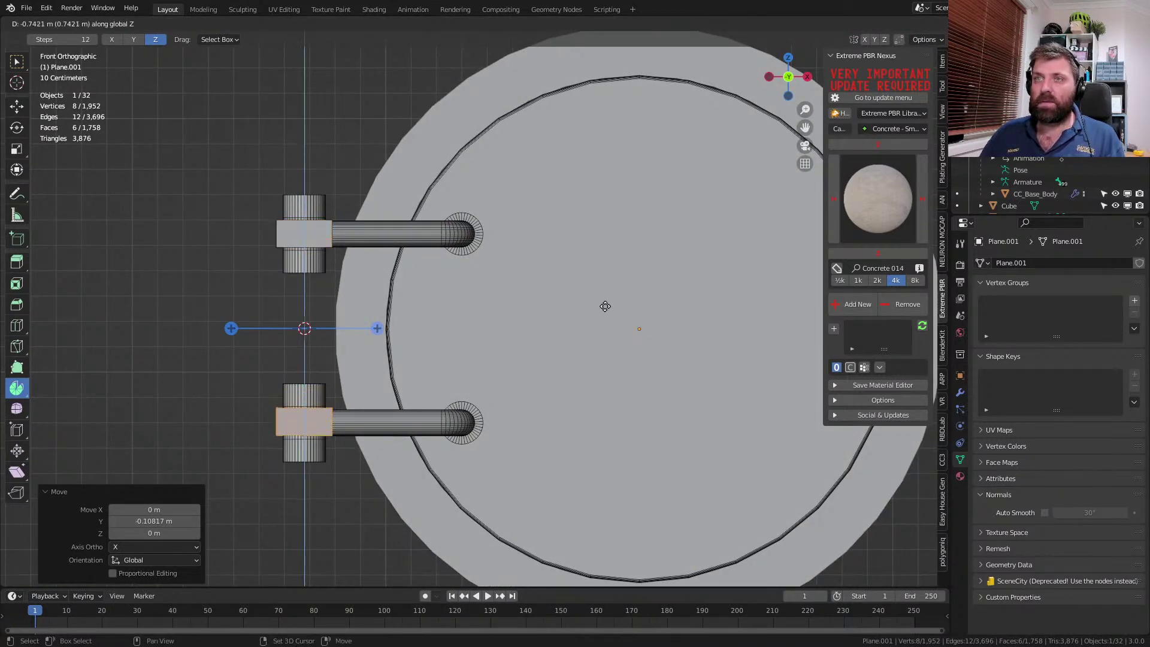
{"action": "left_click", "coordinate": [609, 316]}
{"action": "key", "text": "Tab"}
{"action": "scroll", "coordinate": [379, 314], "scroll_direction": "down", "scroll_amount": 5}
{"action": "middle_click_drag", "start_coordinate": [379, 314], "coordinate": [472, 366]}
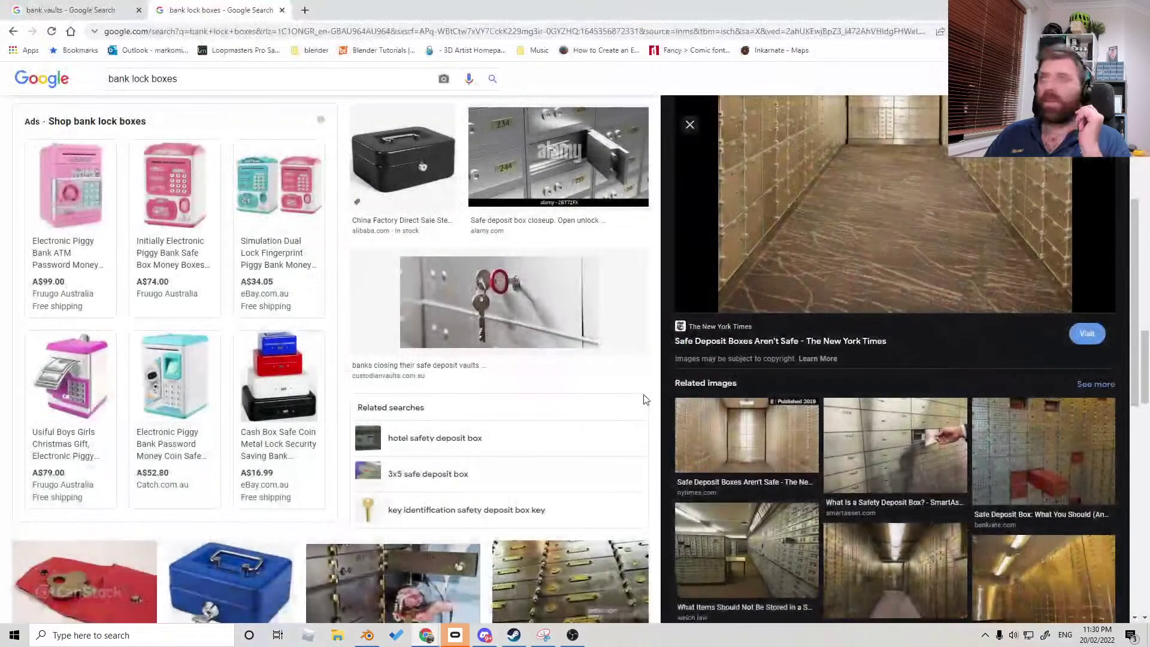
- Switch to the browser and examine the bank vault reference images for door and hinge details, then return to Blender
{"action": "scroll", "coordinate": [359, 71], "scroll_direction": "up", "scroll_amount": 4}
{"action": "left_click", "coordinate": [98, 10]}
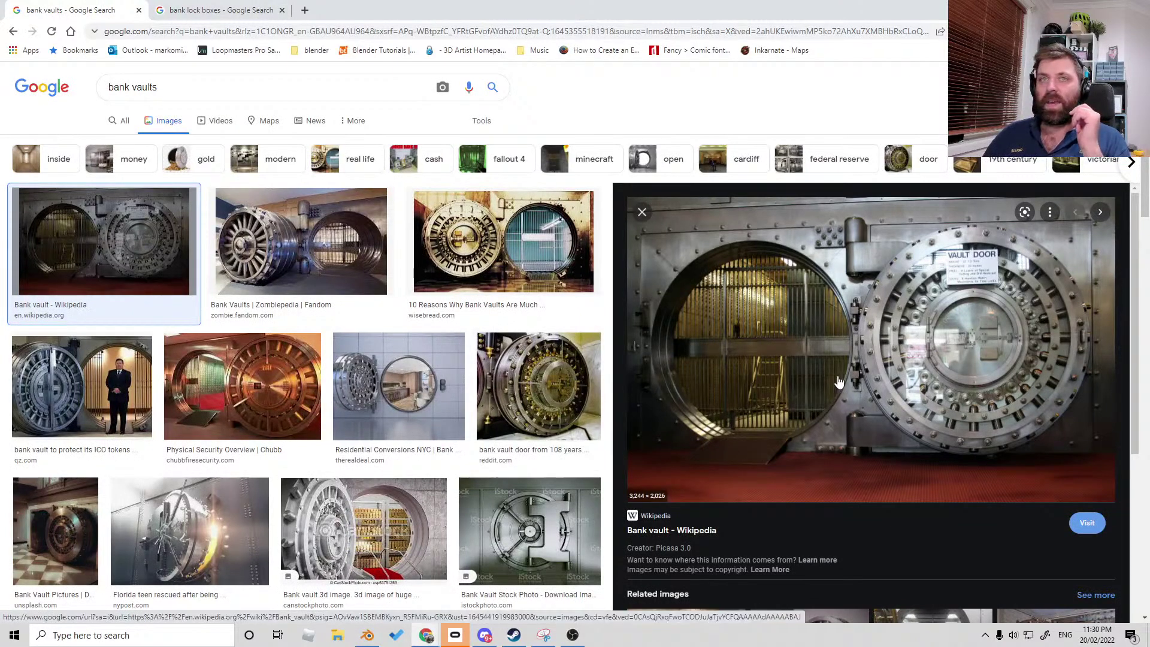
{"action": "scroll", "coordinate": [848, 374], "scroll_direction": "down", "scroll_amount": 1}
{"action": "scroll", "coordinate": [605, 575], "scroll_direction": "down", "scroll_amount": 2}
{"action": "left_click", "coordinate": [536, 413]}
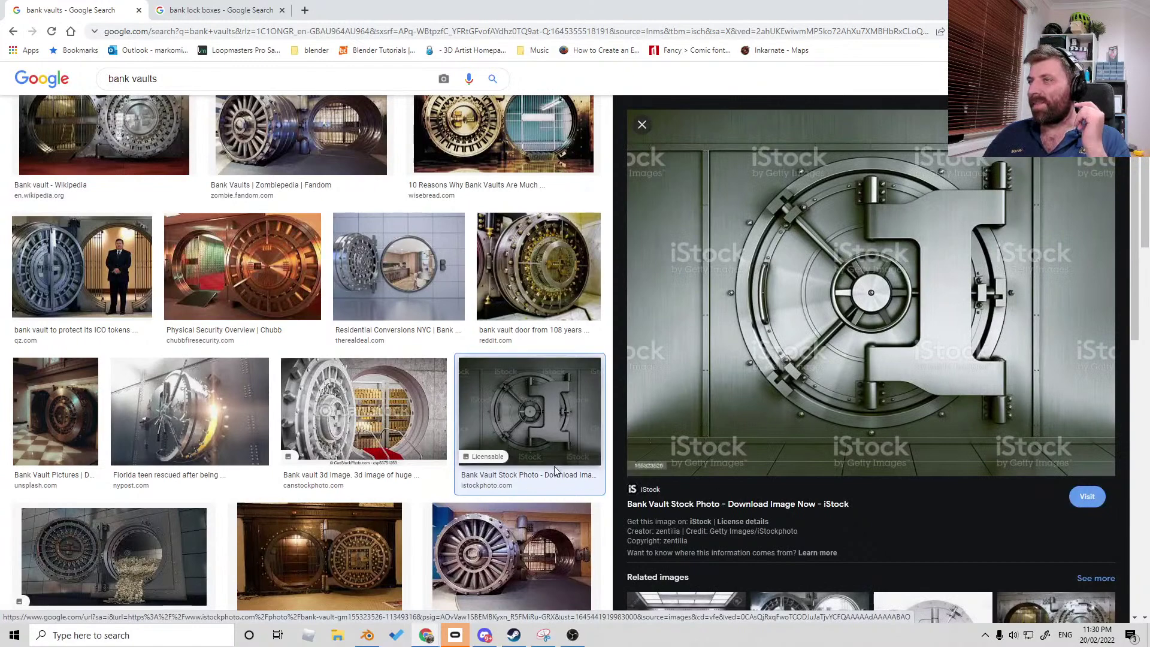
{"action": "scroll", "coordinate": [839, 473], "scroll_direction": "down", "scroll_amount": 4}
{"action": "left_click", "coordinate": [892, 450]}
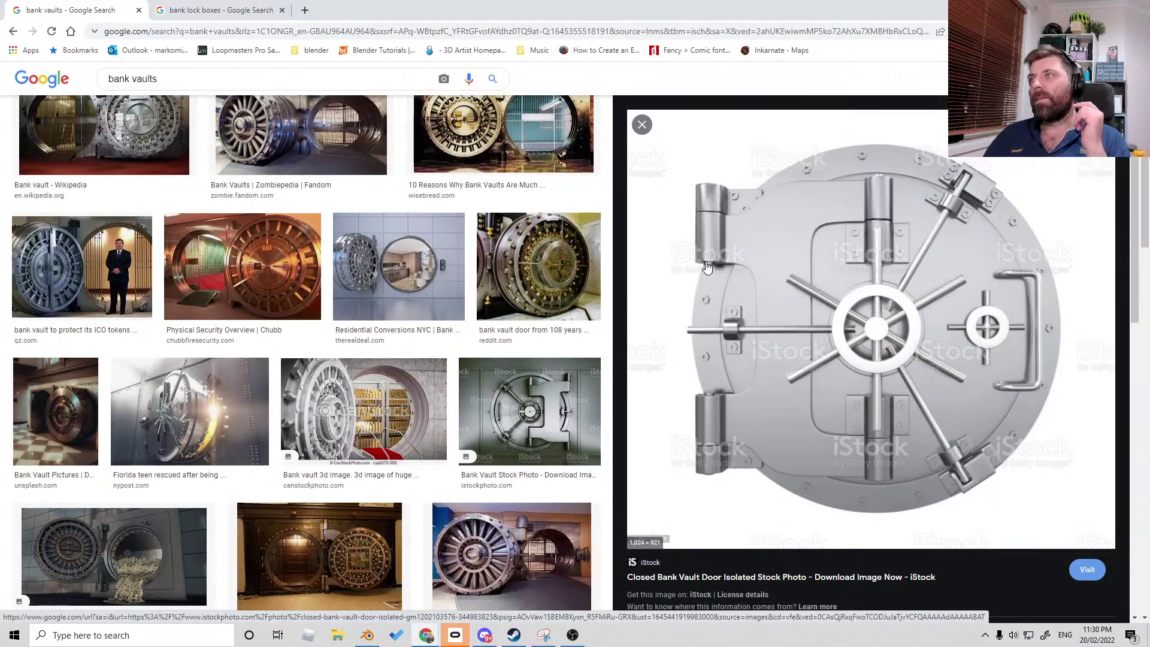
{"action": "scroll", "coordinate": [708, 266], "scroll_direction": "down", "scroll_amount": 7}
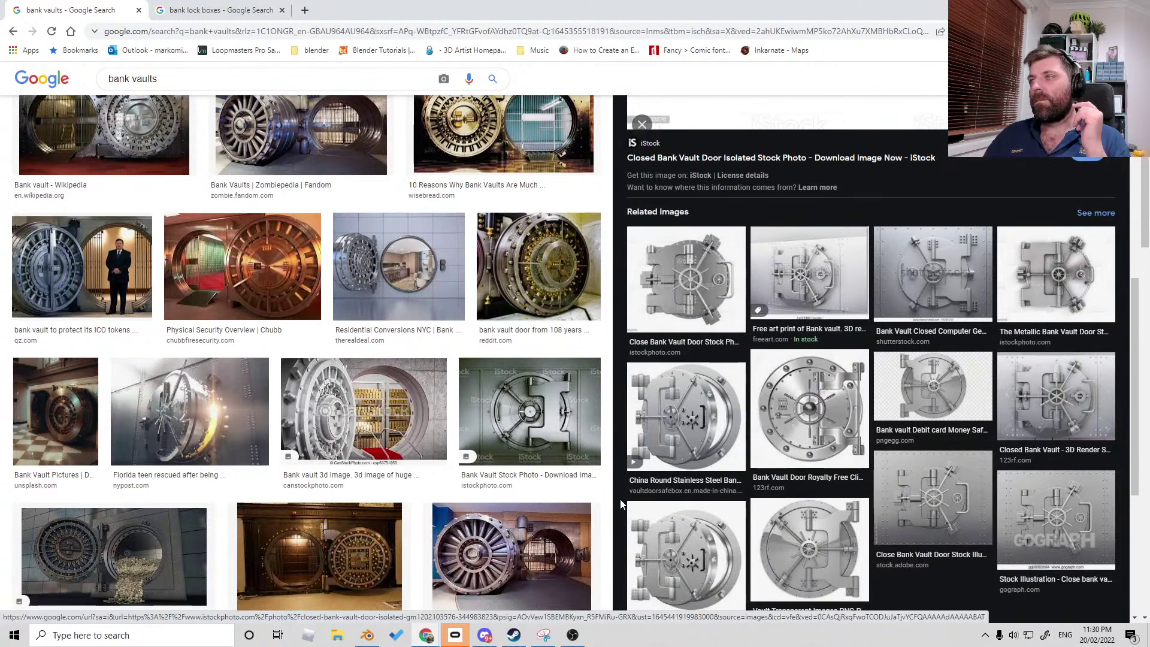
{"action": "left_click", "coordinate": [926, 420]}
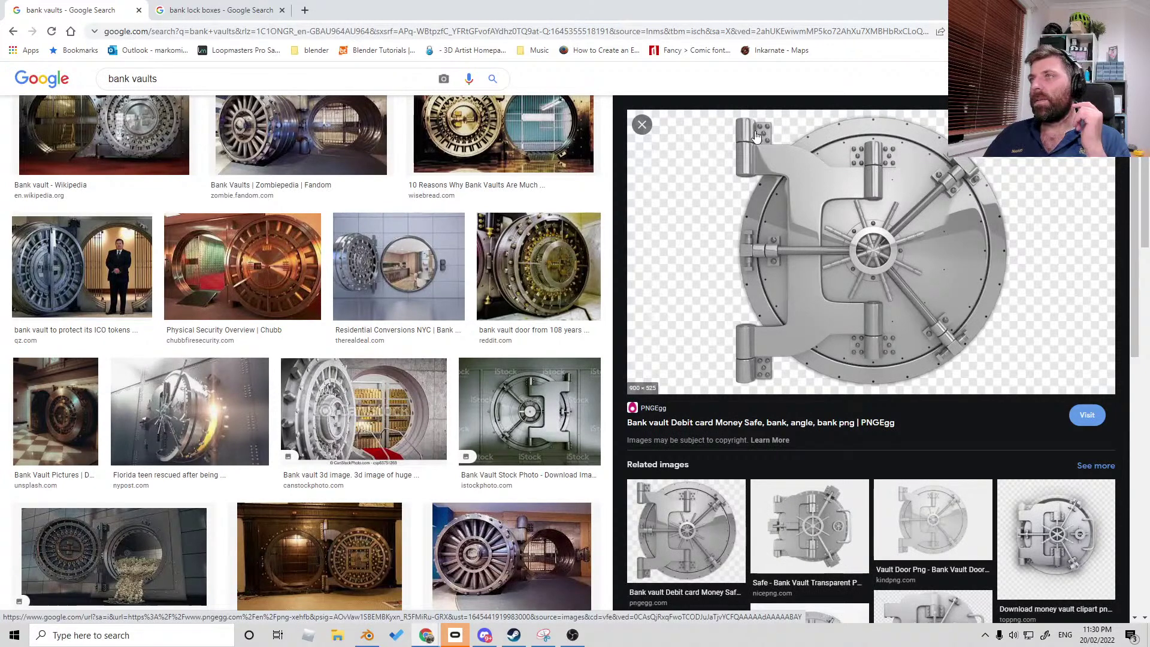
{"action": "left_click", "coordinate": [1080, 8]}
- Examine the round vault door and its hinge arms from several angles
{"action": "scroll", "coordinate": [745, 322], "scroll_direction": "up", "scroll_amount": 4}
{"action": "middle_click_drag", "start_coordinate": [722, 311], "coordinate": [642, 254]}
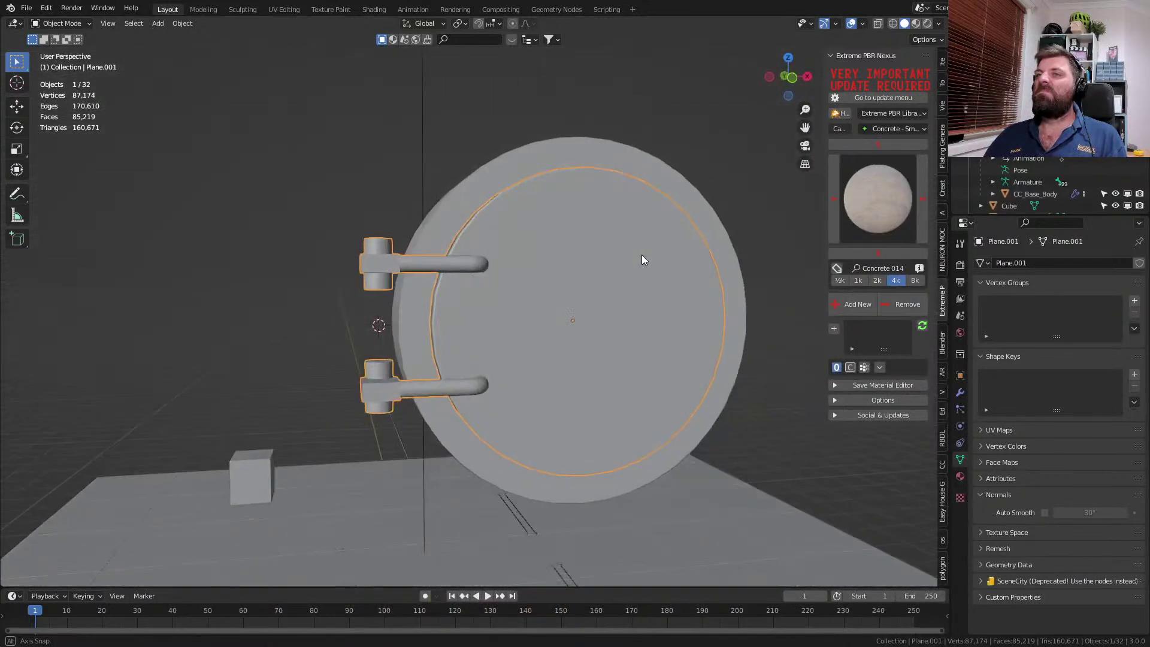
{"action": "scroll", "coordinate": [516, 324], "scroll_direction": "up", "scroll_amount": 2}
{"action": "scroll", "coordinate": [505, 358], "scroll_direction": "up", "scroll_amount": 3}
{"action": "middle_click_drag", "start_coordinate": [506, 358], "coordinate": [471, 381]}
{"action": "scroll", "coordinate": [471, 381], "scroll_direction": "down", "scroll_amount": 5}
{"action": "key", "text": "Tab"}
{"action": "middle_click_drag", "start_coordinate": [511, 339], "coordinate": [509, 361]}
{"action": "key", "text": "Tab"}
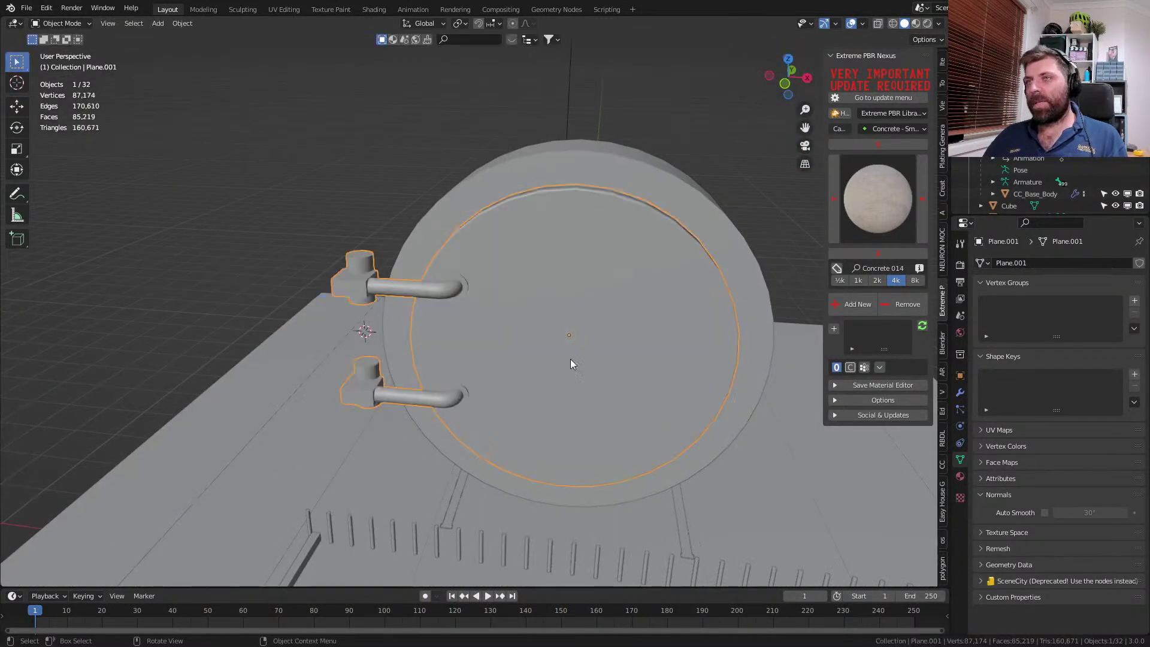
- Snap the 3D cursor to the vault door's round front face and add a 2 m plane there within the door mesh
{"action": "key", "text": "Tab"}
{"action": "key", "text": "3"}
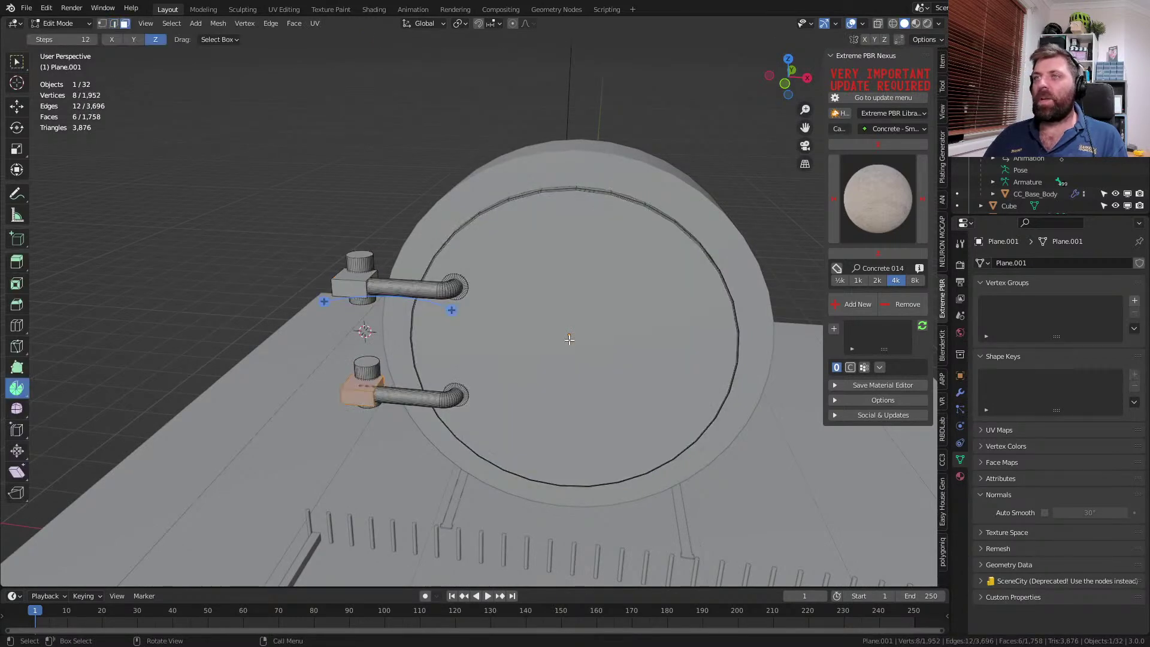
{"action": "left_click", "coordinate": [567, 344]}
{"action": "key", "text": "shift+s"}
{"action": "left_click", "coordinate": [598, 437]}
{"action": "key", "text": "shift+a"}
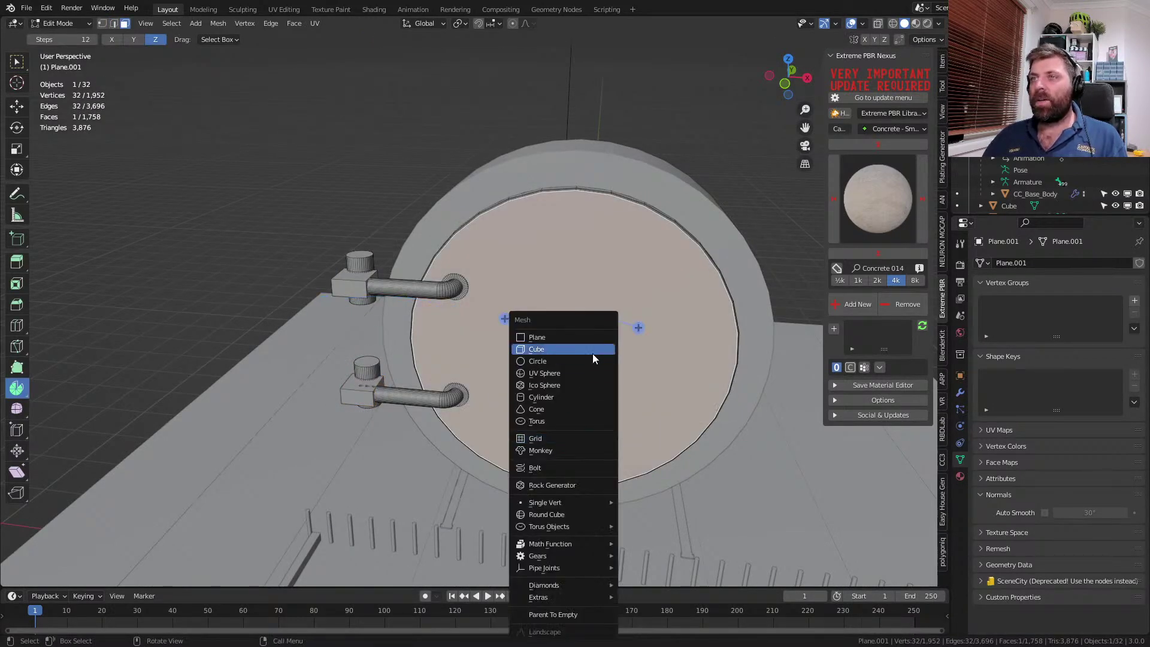
{"action": "left_click", "coordinate": [591, 336]}
- Rotate the new plane 90° about X so it stands upright and scale it to roughly cover the door's inner panel
{"action": "middle_click_drag", "start_coordinate": [651, 354], "coordinate": [650, 364]}
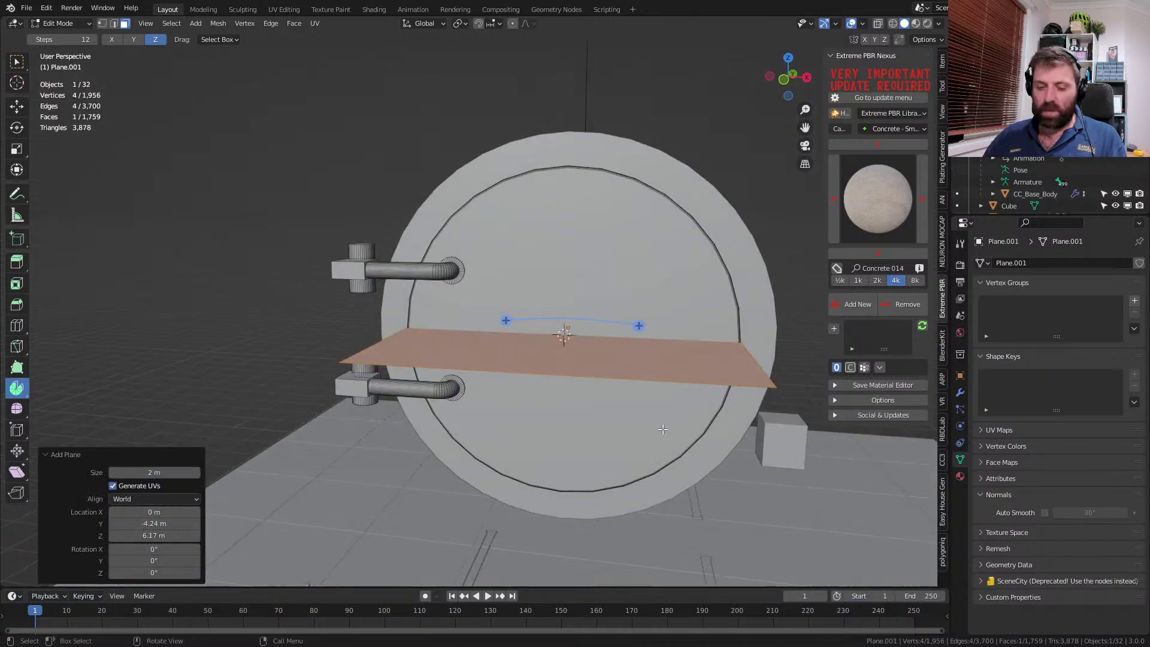
{"action": "key", "text": "r"}
{"action": "key", "text": "x"}
{"action": "key", "text": "9"}
{"action": "key", "text": "0"}
{"action": "key", "text": "Return"}
{"action": "key", "text": "s"}
{"action": "left_click", "coordinate": [683, 422]}
- Move the upright plane along Y until it stands just in front of the door's face
{"action": "mouse_move", "coordinate": [683, 423]}
{"action": "middle_mouse_down"}
{"action": "mouse_move", "coordinate": [608, 455]}
{"action": "mouse_move", "coordinate": [650, 434]}
{"action": "mouse_move", "coordinate": [674, 438]}
{"action": "middle_mouse_up"}
{"action": "key", "text": "g"}
{"action": "key", "text": "y"}
{"action": "left_click", "coordinate": [604, 457]}
- Add a centred horizontal loop cut across the plane and bevel it to a width of 0.145 m
{"action": "scroll", "coordinate": [650, 435], "scroll_direction": "up", "scroll_amount": 2}
{"action": "key", "text": "ctrl+r"}
{"action": "left_click", "coordinate": [327, 354]}
{"action": "right_click", "coordinate": [326, 355]}
{"action": "scroll", "coordinate": [675, 437], "scroll_direction": "down", "scroll_amount": 5}
{"action": "key", "text": "ctrl+b"}
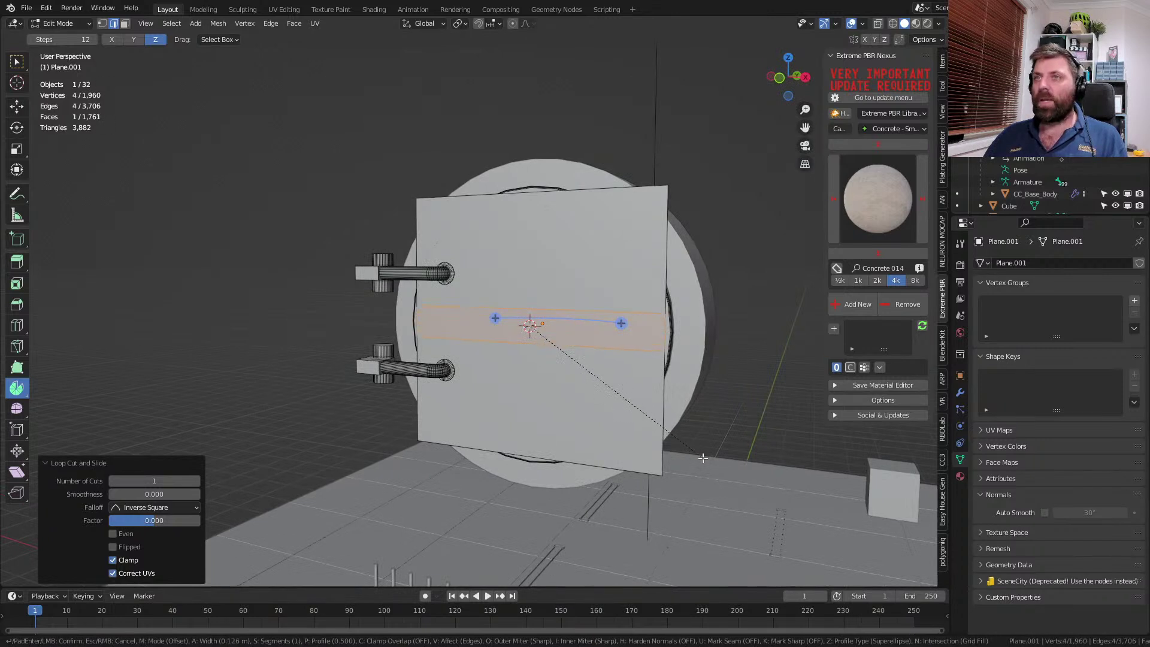
{"action": "left_click", "coordinate": [620, 239]}
- Add a vertical loop cut slid toward the hinge side at factor 0.489, plus horizontal cuts through the plane's upper and lower sections
{"action": "left_click", "coordinate": [494, 204]}
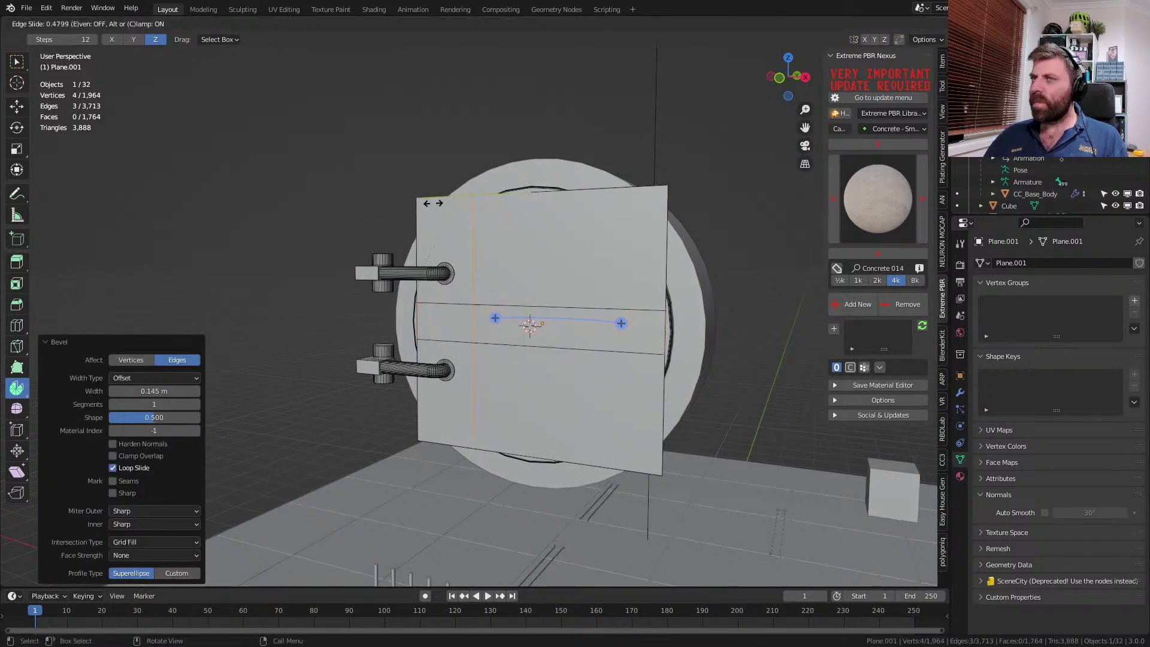
{"action": "left_click", "coordinate": [433, 203]}
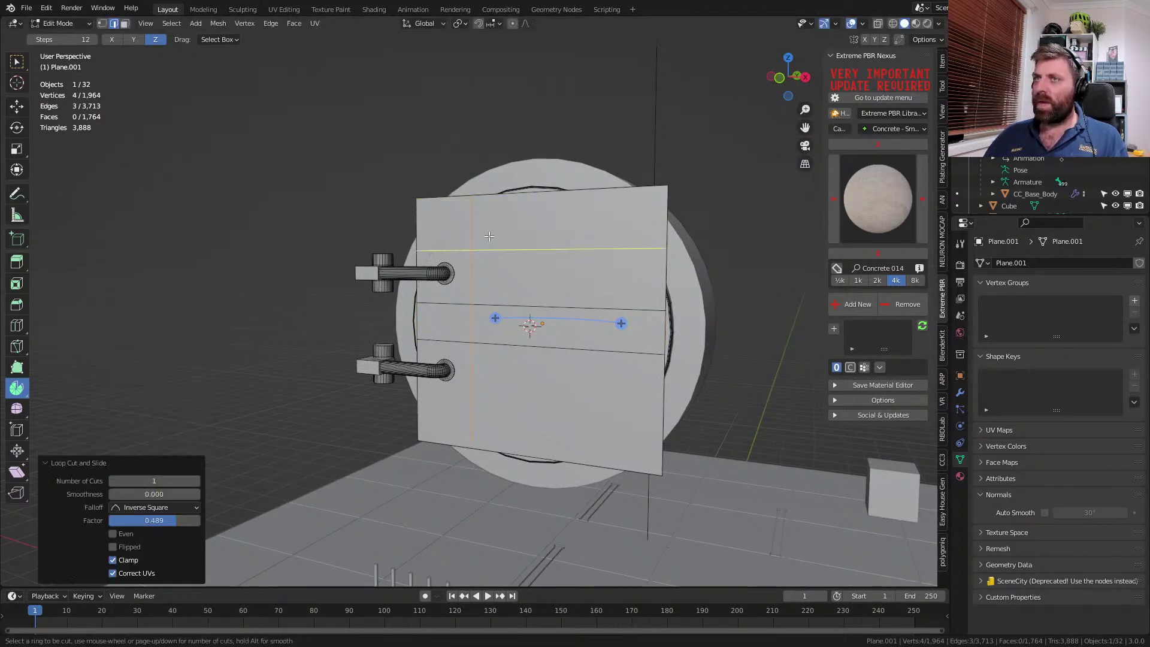
{"action": "left_click", "coordinate": [635, 244]}
{"action": "left_click", "coordinate": [663, 400]}
- Select the whole subdivided plane and separate it from the door as its own object
{"action": "key", "text": "ctrl+l"}
{"action": "key", "text": "p"}
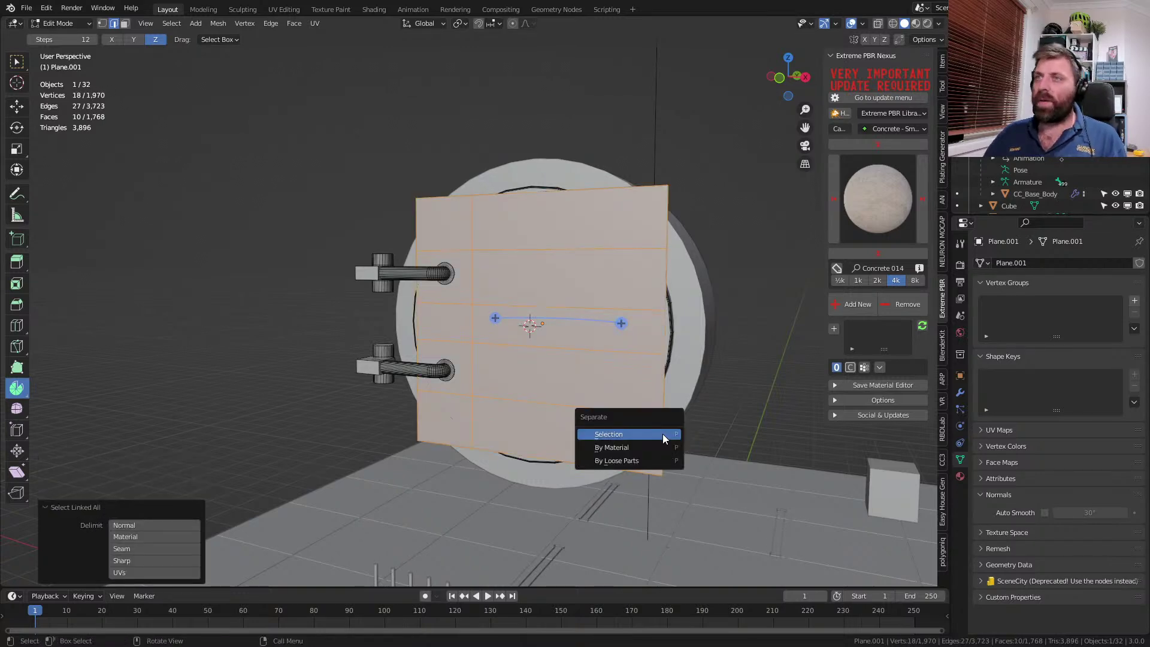
{"action": "left_click", "coordinate": [662, 433]}
{"action": "key", "text": "3"}
{"action": "left_click", "coordinate": [582, 434]}
{"action": "left_click", "coordinate": [568, 228], "text": "shift"}
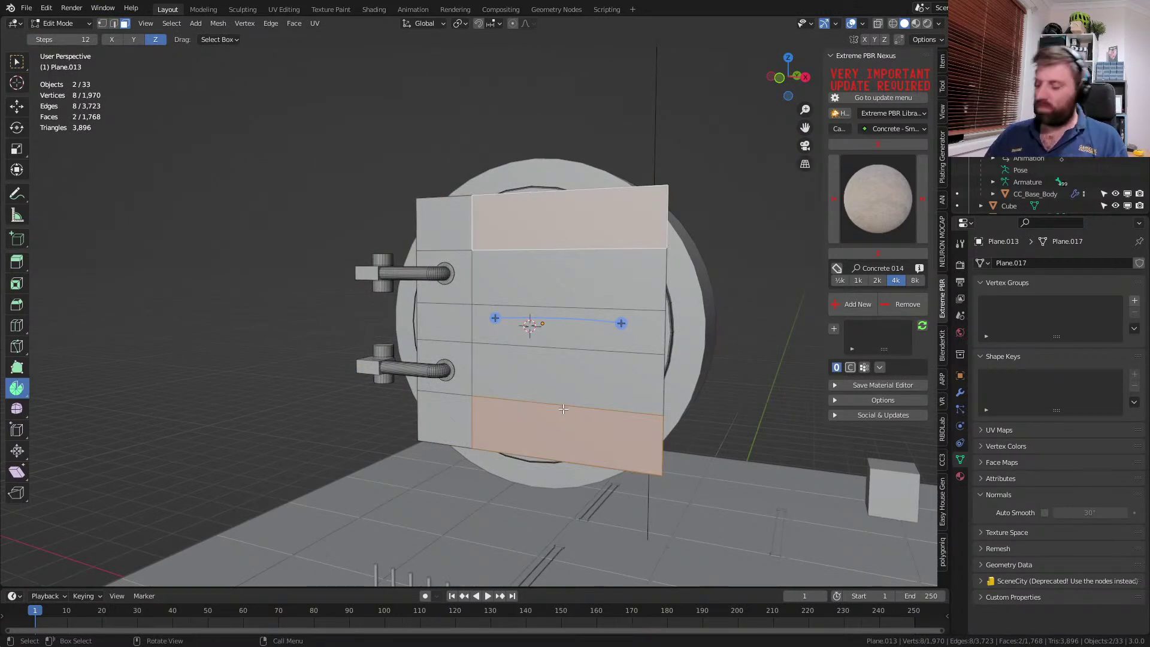
{"action": "key", "text": "KP_3"}
{"action": "key", "text": "KP_1"}
{"action": "scroll", "coordinate": [564, 409], "scroll_direction": "up", "scroll_amount": 3}
{"action": "key", "text": "a"}
{"action": "key", "text": "s"}
{"action": "right_click", "coordinate": [830, 514]}
- Edit only the separated plane, scale it down uniformly inside the door's ring, and move it about 0.091 m along X
{"action": "left_click", "coordinate": [800, 518]}
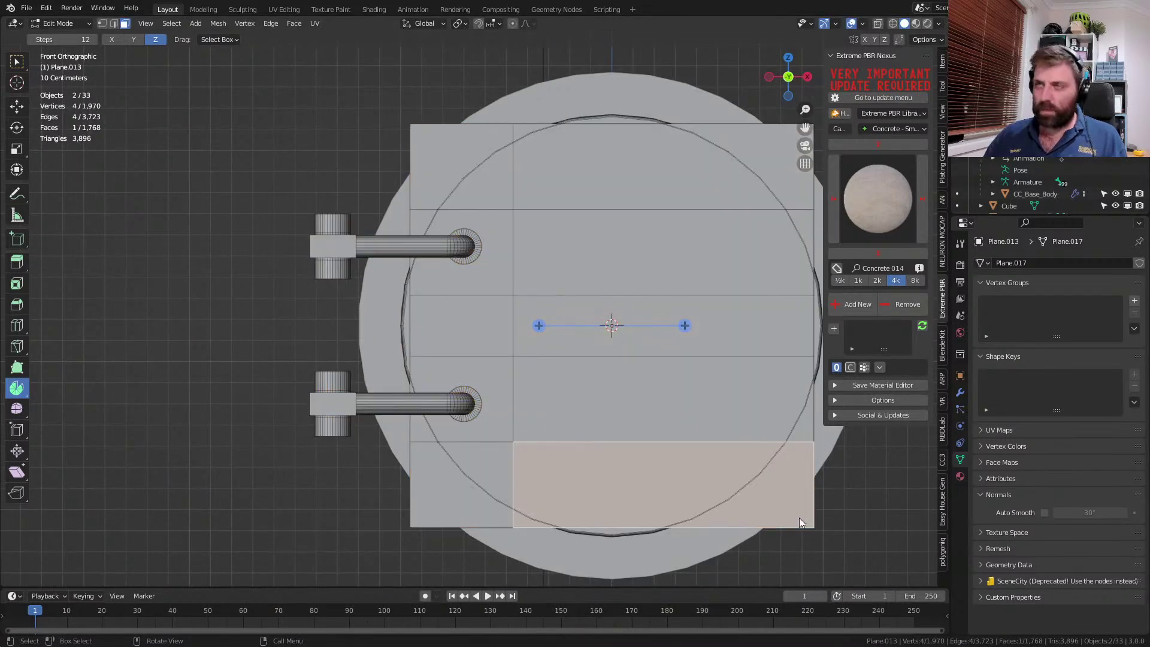
{"action": "key", "text": "Tab"}
{"action": "left_click", "coordinate": [800, 518]}
{"action": "key", "text": "Tab"}
{"action": "key", "text": "a"}
{"action": "key", "text": "s"}
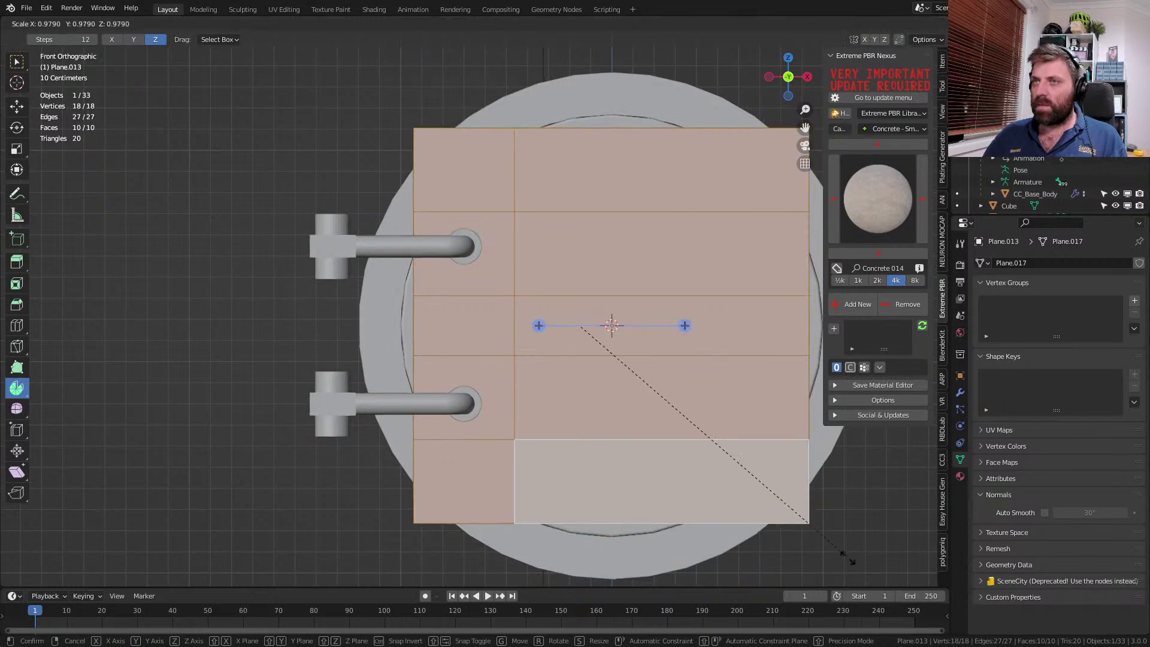
{"action": "left_click", "coordinate": [842, 552]}
{"action": "key", "text": "g"}
{"action": "key", "text": "x"}
{"action": "left_click", "coordinate": [799, 530]}
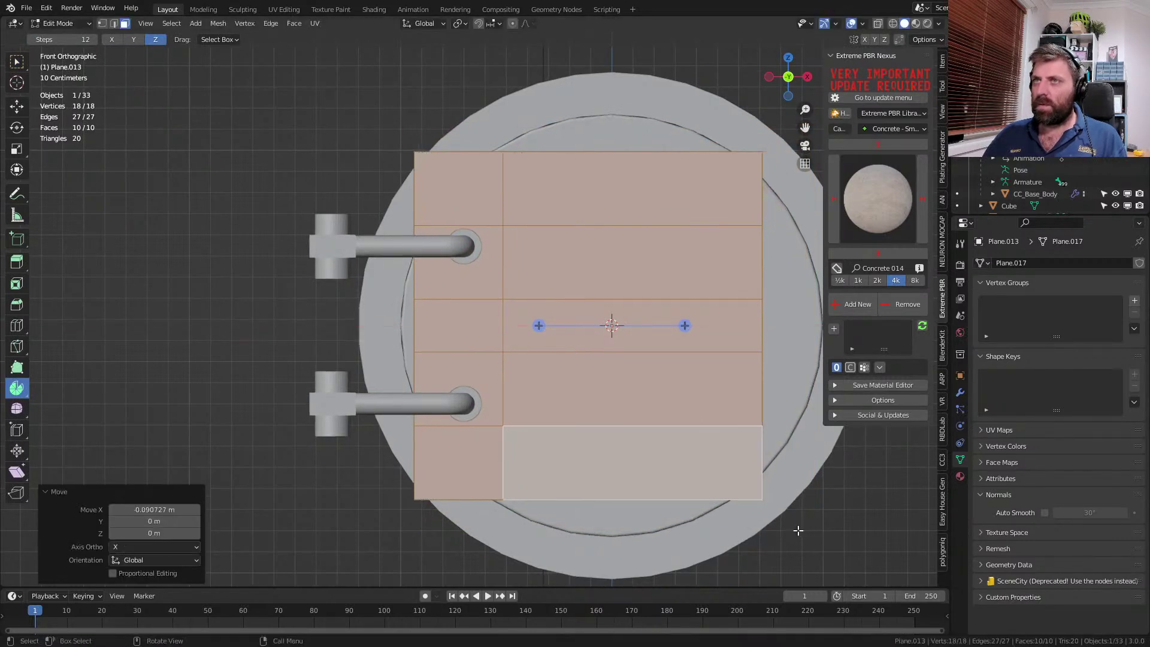
- Spread the plane's two inner horizontal edge loops apart along Z
{"action": "key", "text": "2"}
{"action": "left_click", "coordinate": [609, 299]}
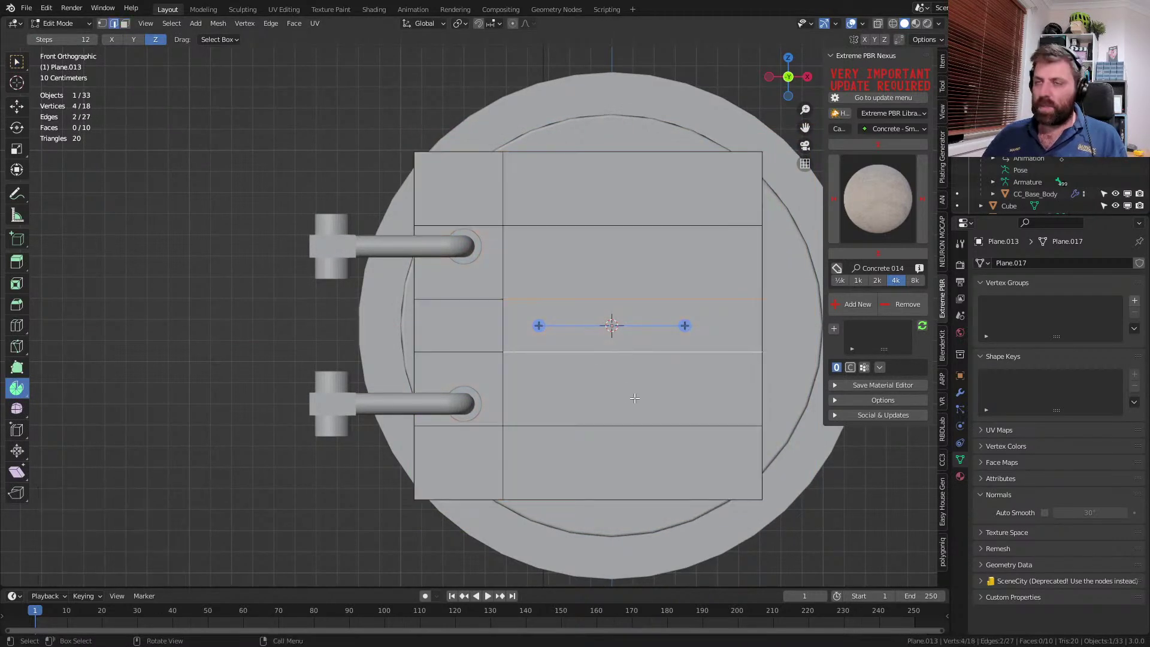
{"action": "key", "text": "s"}
{"action": "key", "text": "z"}
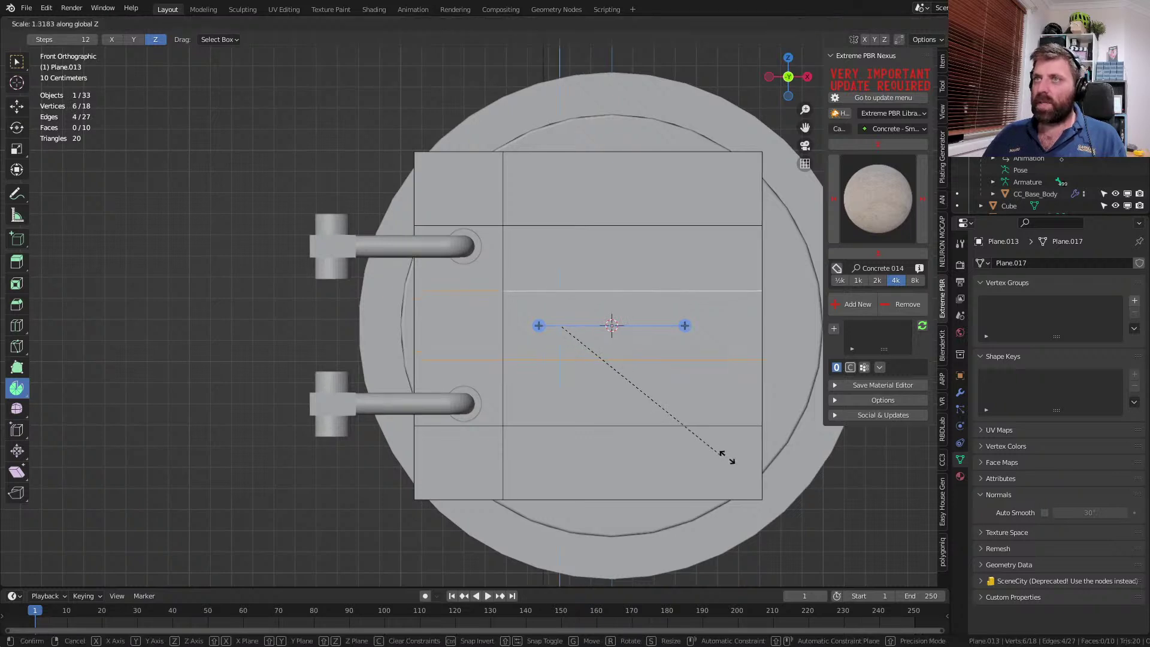
{"action": "left_click", "coordinate": [770, 447]}
- Scale the two outer horizontal edge loops by 1.058 along Z
{"action": "left_click", "coordinate": [645, 213], "text": "alt"}
{"action": "left_click", "coordinate": [687, 427], "text": "alt+shift"}
{"action": "key", "text": "s"}
{"action": "key", "text": "z"}
{"action": "left_click", "coordinate": [725, 522]}
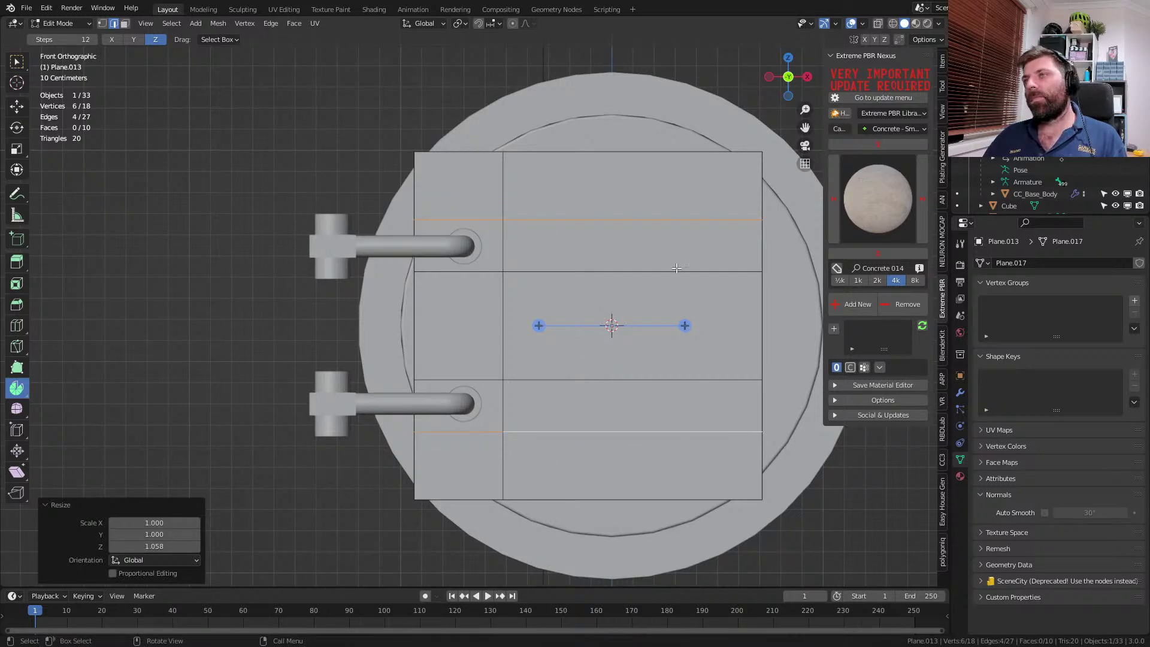
- Add two vertical loop cuts through the plane's wide section, one toward the hinges and one toward the opposite edge
{"action": "key", "text": "ctrl+r"}
{"action": "left_click", "coordinate": [605, 292]}
{"action": "left_click", "coordinate": [534, 298]}
{"action": "key", "text": "ctrl+r"}
{"action": "left_click", "coordinate": [628, 286]}
{"action": "left_click", "coordinate": [681, 261]}
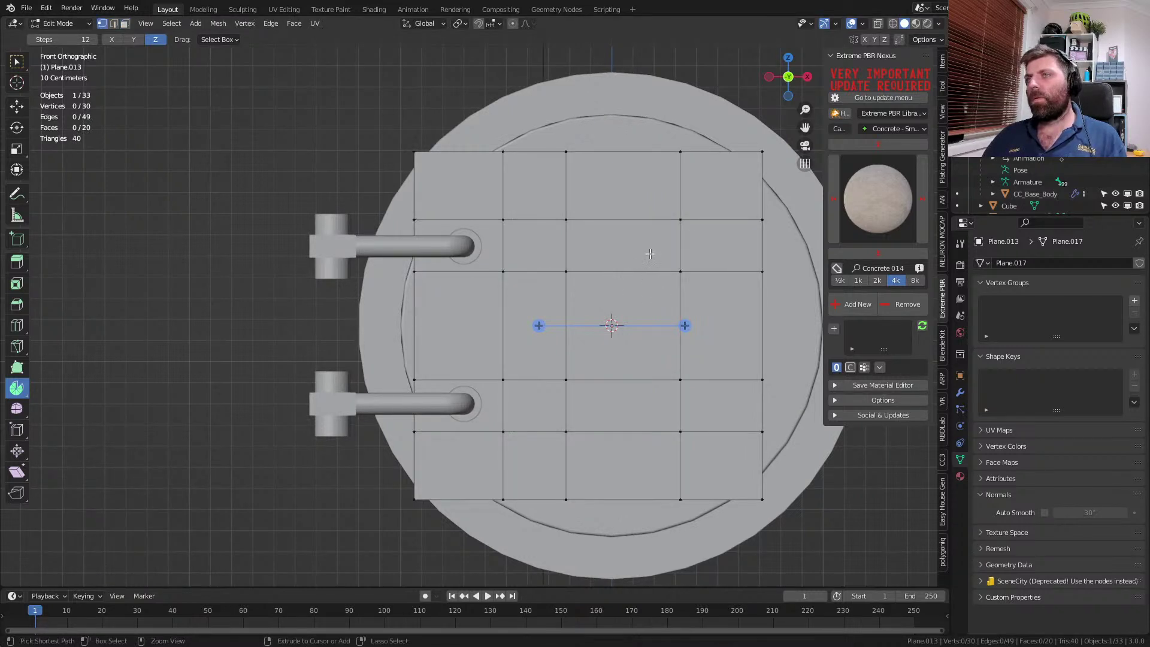
{"action": "key", "text": "2"}
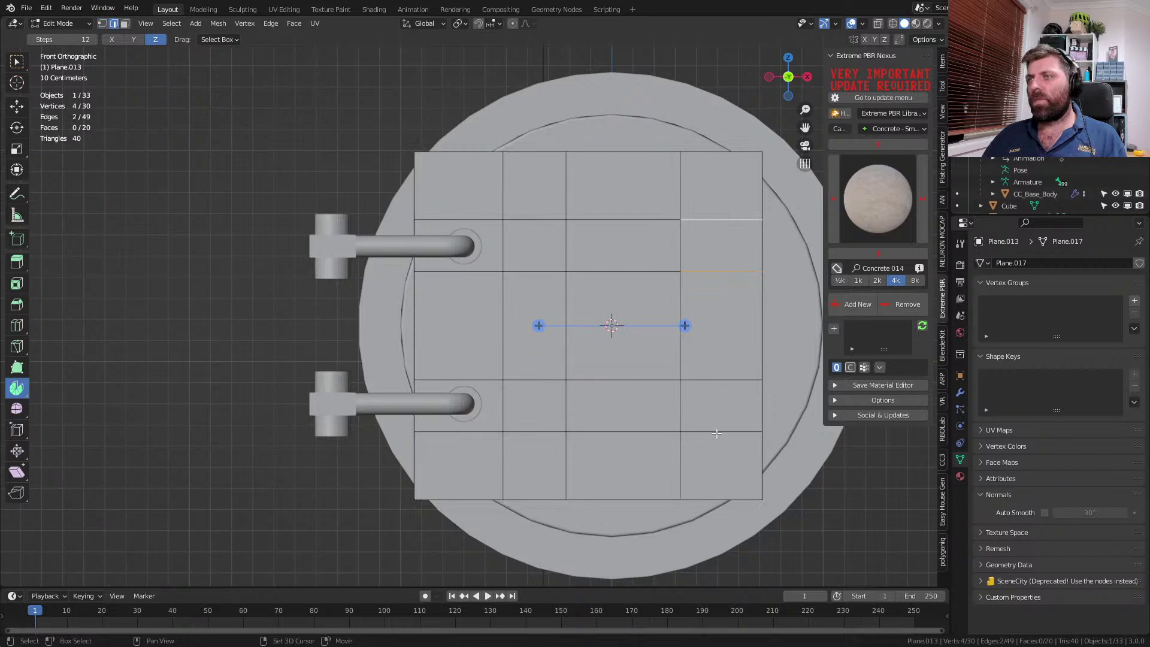
{"action": "key", "text": "g"}
{"action": "key", "text": "z"}
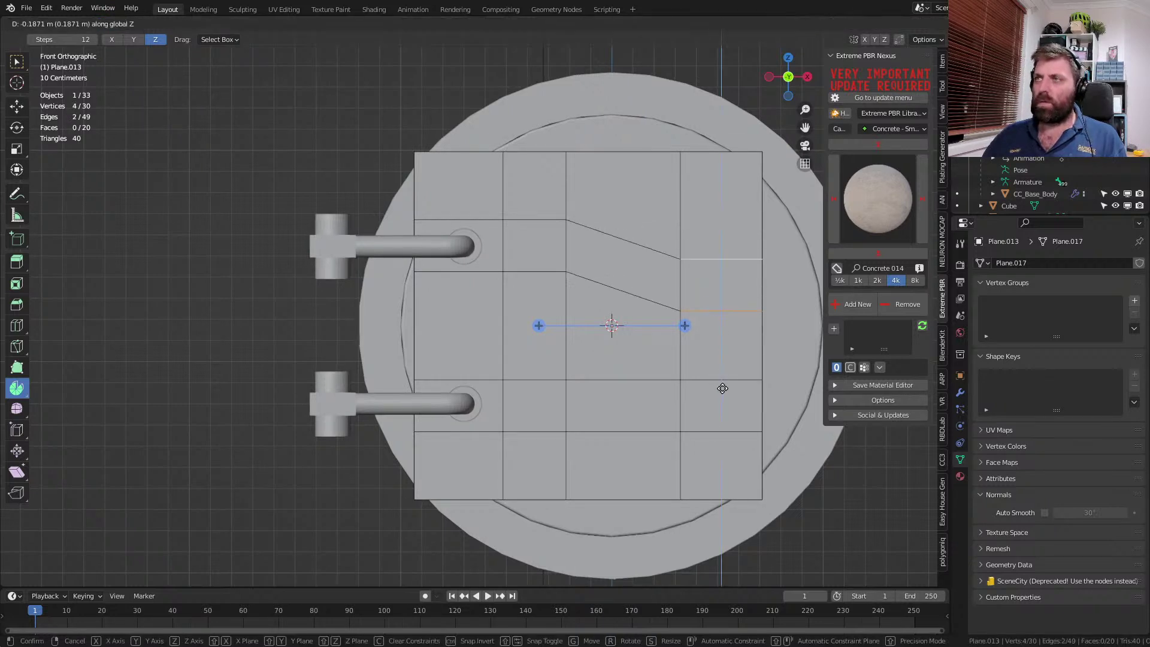
{"action": "right_click", "coordinate": [723, 391]}
- Lower the two faces farthest from the hinges in the upper strip along Z to form a sloped bend
{"action": "key", "text": "3"}
{"action": "left_click", "coordinate": [696, 251]}
{"action": "left_click", "coordinate": [665, 269], "text": "shift"}
{"action": "key", "text": "g"}
{"action": "key", "text": "z"}
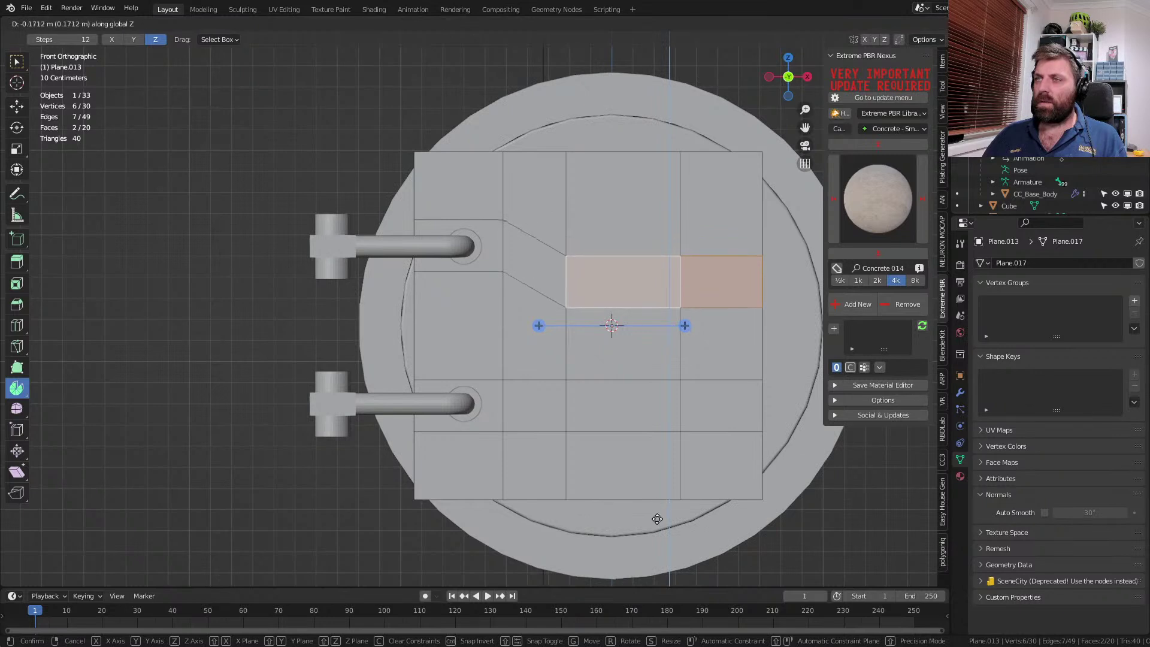
{"action": "left_click", "coordinate": [655, 528]}
- Vertex-slide the two matching faces of the lower strip upward by a factor of 0.512 to mirror the bend
{"action": "left_click", "coordinate": [658, 416]}
{"action": "left_click", "coordinate": [713, 421], "text": "shift"}
{"action": "key", "text": "g"}
{"action": "key", "text": "g"}
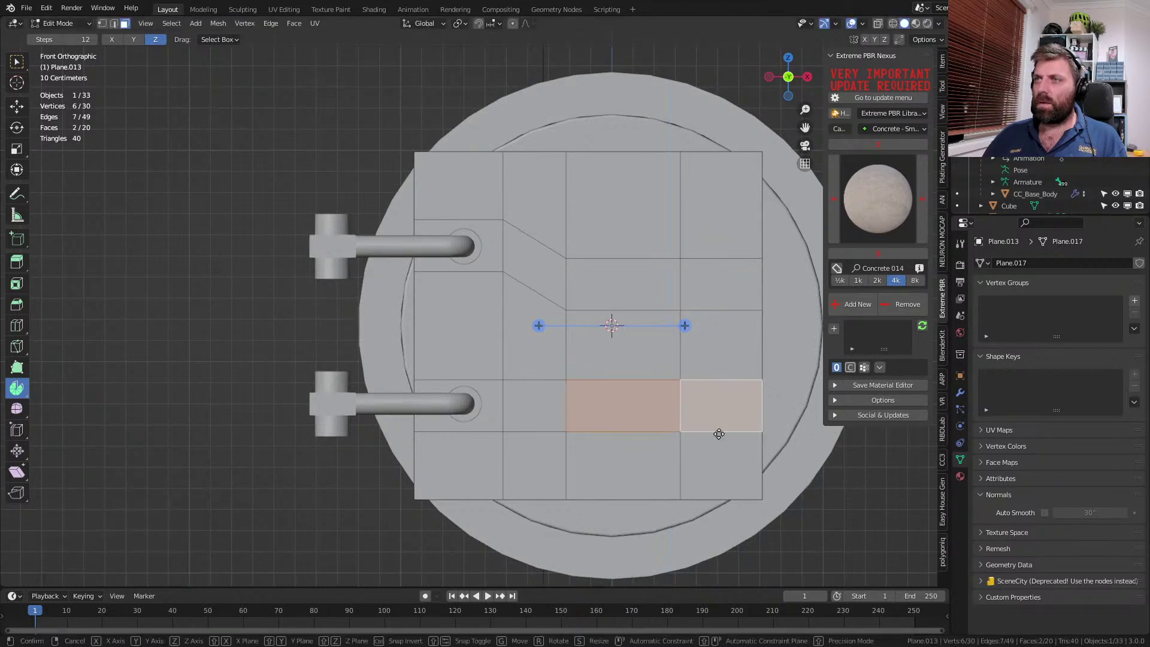
{"action": "left_click", "coordinate": [722, 407]}
- Delete the top and bottom rows of faces and the face between the two hinge arms, leaving a forked plate
{"action": "scroll", "coordinate": [712, 426], "scroll_direction": "down", "scroll_amount": 1}
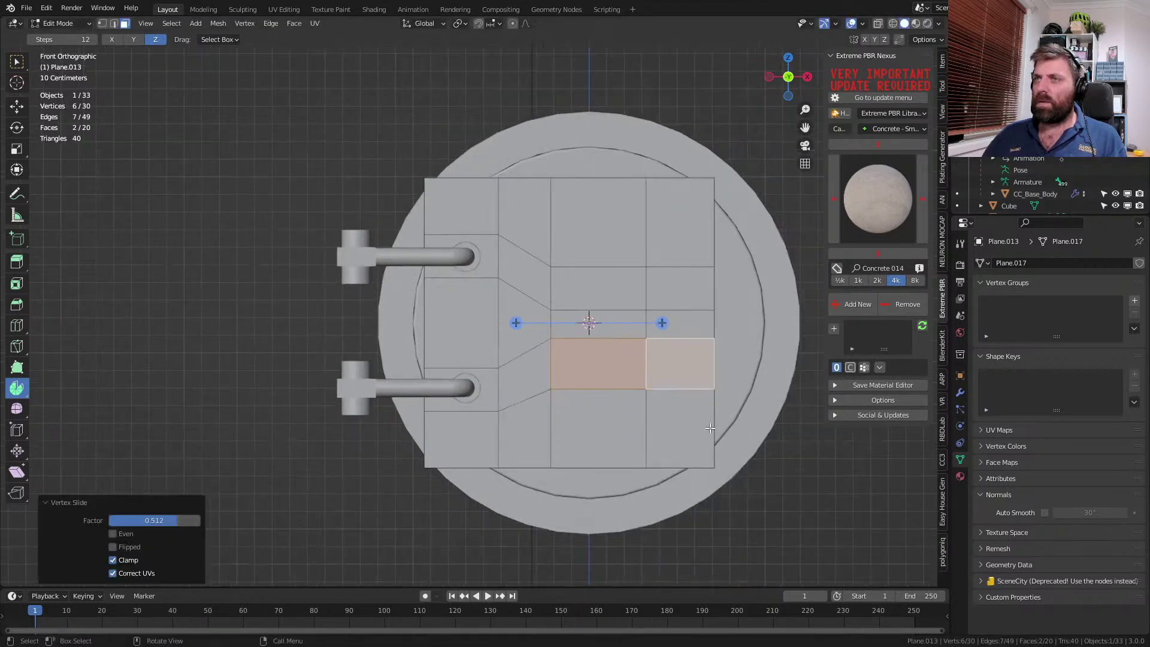
{"action": "left_click", "coordinate": [473, 336]}
{"action": "left_click", "coordinate": [462, 437], "text": "shift"}
{"action": "left_click", "coordinate": [525, 429], "text": "shift"}
{"action": "left_click", "coordinate": [599, 428], "text": "shift"}
{"action": "left_click", "coordinate": [680, 429], "text": "shift"}
{"action": "left_click", "coordinate": [680, 222], "text": "shift"}
{"action": "left_click", "coordinate": [599, 222], "text": "shift"}
{"action": "left_click", "coordinate": [513, 240], "text": "shift"}
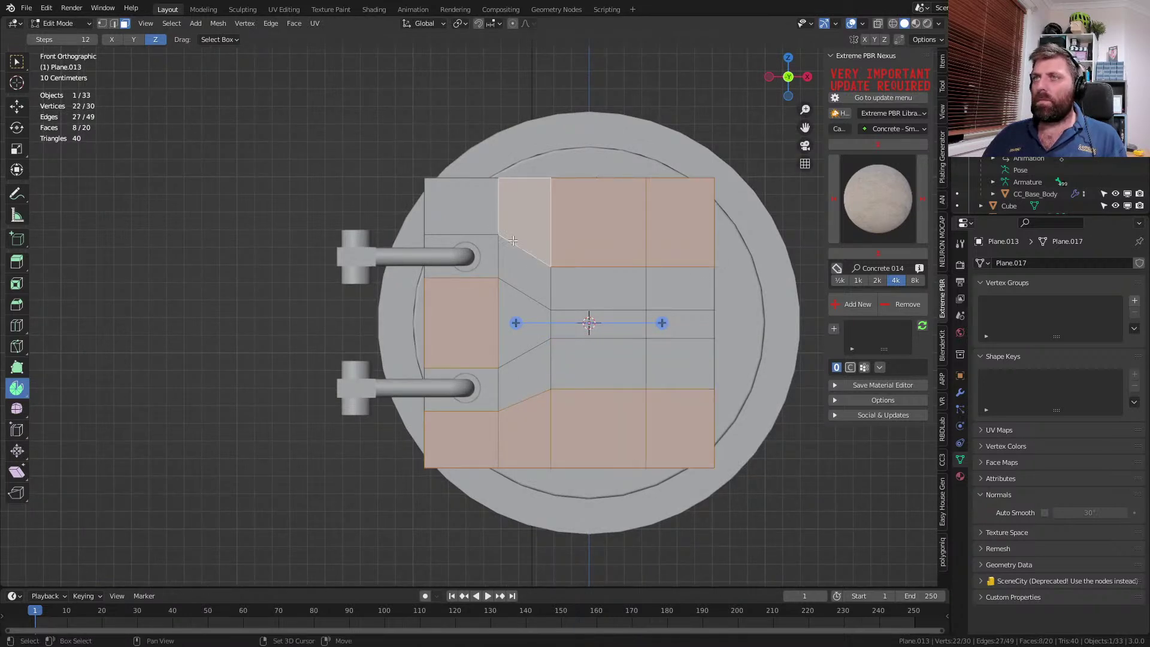
{"action": "left_click", "coordinate": [455, 214], "text": "shift"}
{"action": "key", "text": "x"}
{"action": "left_click", "coordinate": [455, 215]}
- Select the corner vertices of the plate's outline and vertex-bevel them 0.102 m wide with 11 segments
{"action": "key", "text": "Tab"}
{"action": "middle_click_drag", "start_coordinate": [456, 215], "coordinate": [561, 378]}
{"action": "key", "text": "Tab"}
{"action": "scroll", "coordinate": [561, 377], "scroll_direction": "up", "scroll_amount": 4}
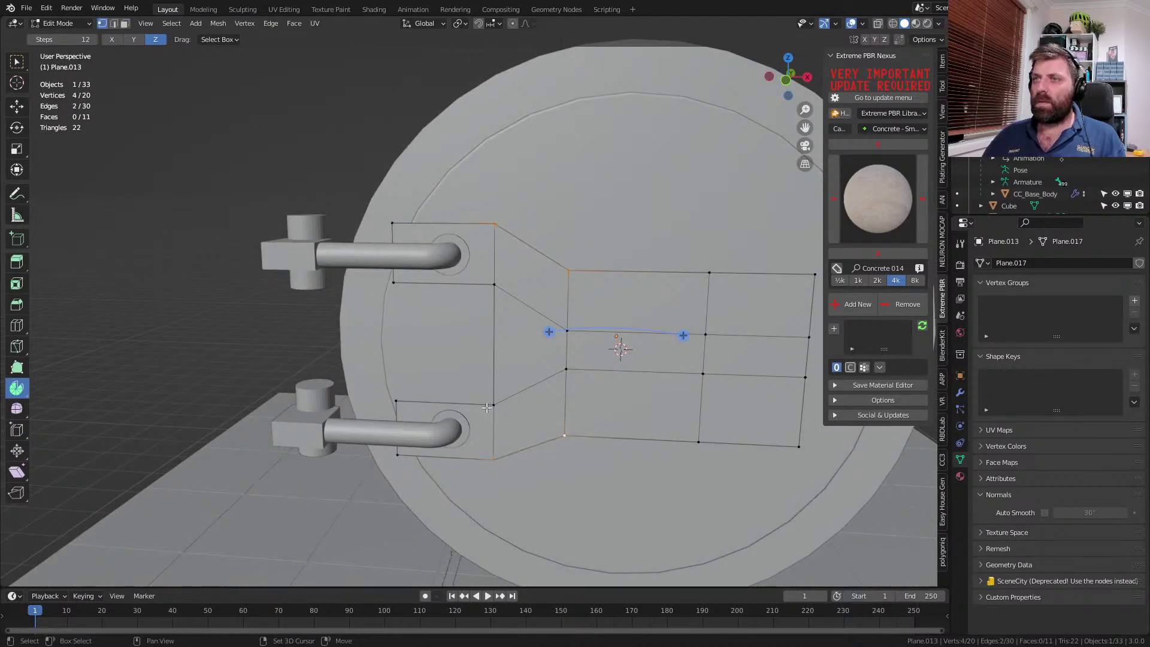
{"action": "middle_click_drag", "start_coordinate": [783, 454], "coordinate": [701, 432], "text": "shift"}
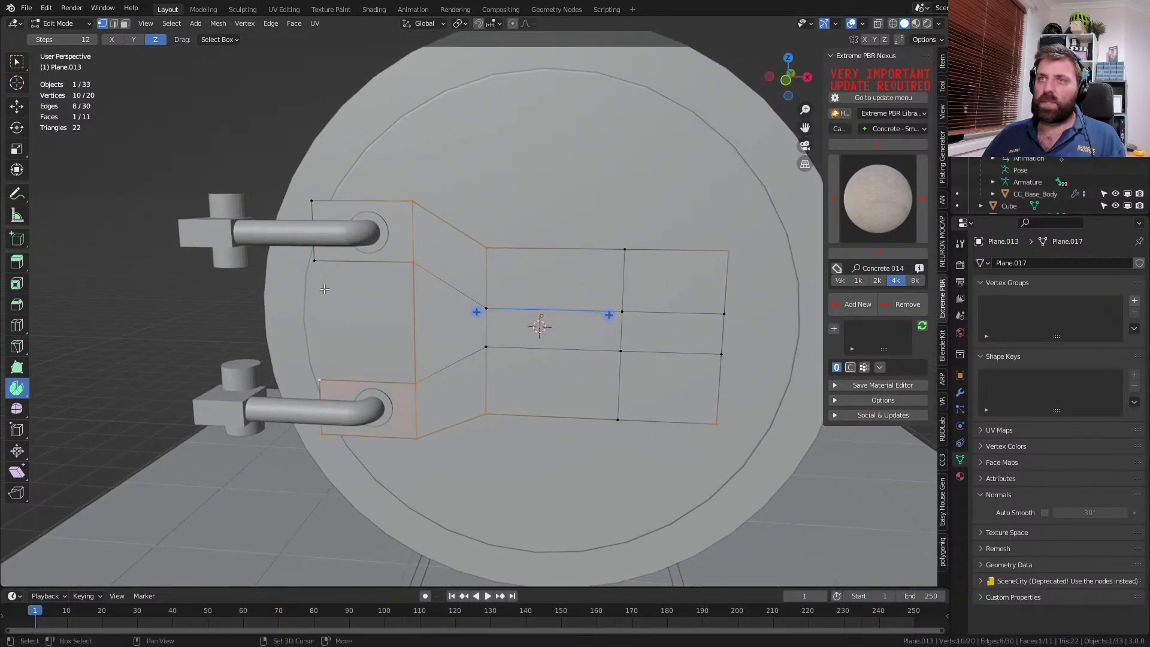
{"action": "key", "text": "ctrl+shift+b"}
{"action": "scroll", "coordinate": [884, 507], "scroll_direction": "up", "scroll_amount": 2}
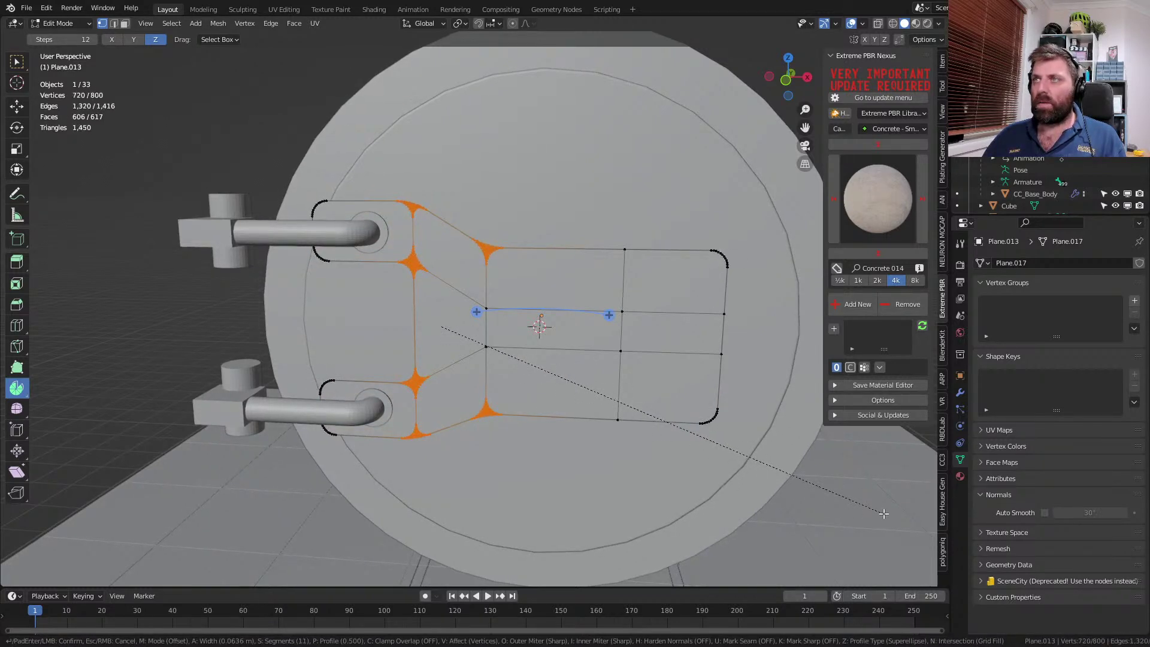
{"action": "left_click", "coordinate": [29, 535]}
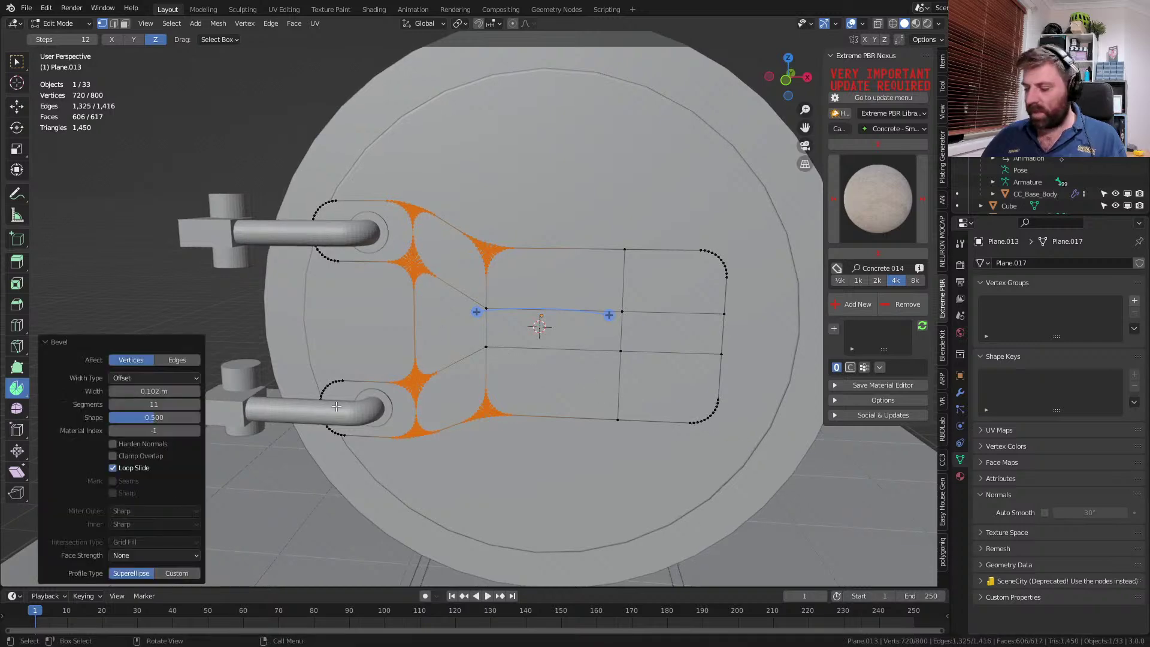
- In front wireframe view, move the plate's two rounded hinge-side ends inward along X, then return to solid shading
{"action": "key", "text": "KP_3"}
{"action": "key", "text": "KP_1"}
{"action": "scroll", "coordinate": [361, 292], "scroll_direction": "up", "scroll_amount": 1}
{"action": "left_click", "coordinate": [374, 239]}
{"action": "key", "text": "z"}
{"action": "left_click", "coordinate": [356, 223]}
{"action": "key", "text": "b"}
{"action": "left_click_drag", "start_coordinate": [368, 173], "coordinate": [206, 495]}
{"action": "key", "text": "g"}
{"action": "key", "text": "x"}
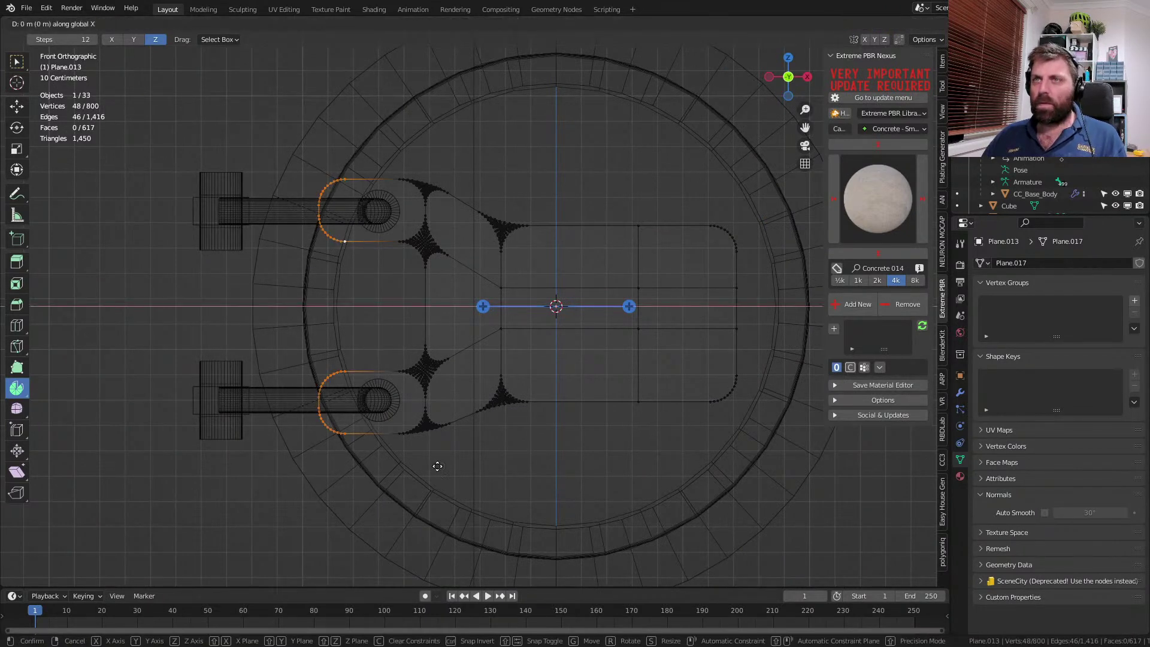
{"action": "left_click", "coordinate": [473, 472]}
{"action": "key", "text": "Tab"}
{"action": "key", "text": "z"}
{"action": "left_click", "coordinate": [503, 413]}
- In wireframe, move the plate's rounded end opposite the hinges along X toward them to shorten the plate
{"action": "key", "text": "Tab"}
{"action": "key", "text": "z"}
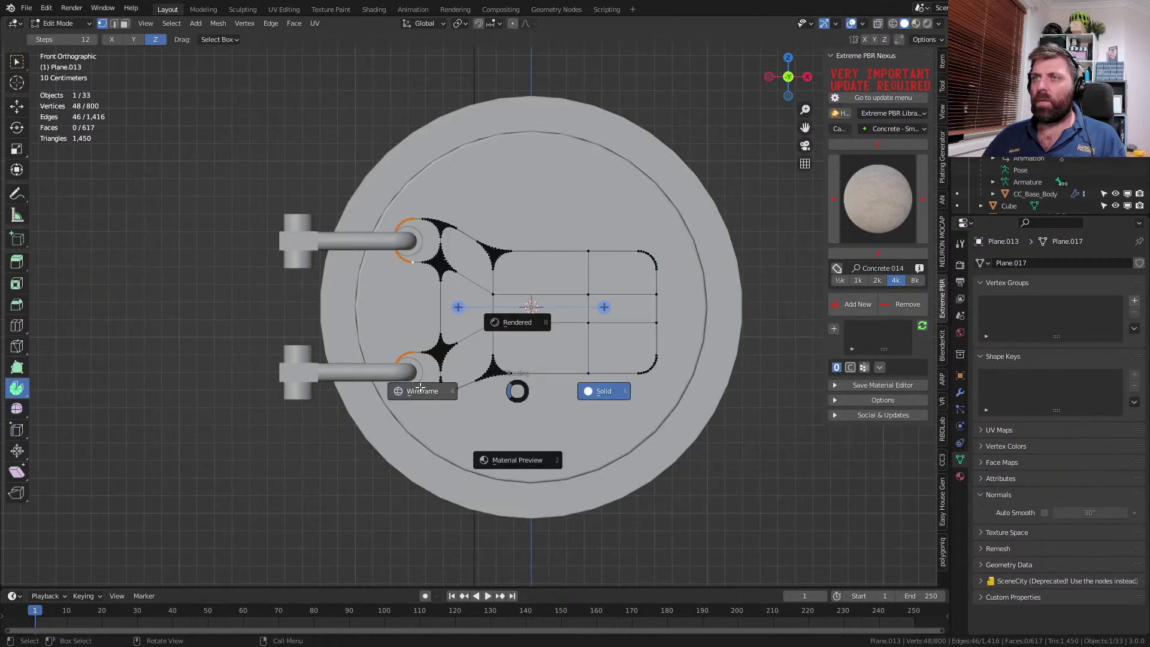
{"action": "left_click", "coordinate": [405, 389]}
{"action": "middle_click_drag", "start_coordinate": [663, 366], "coordinate": [504, 384], "text": "shift"}
{"action": "left_click_drag", "start_coordinate": [424, 219], "coordinate": [512, 428]}
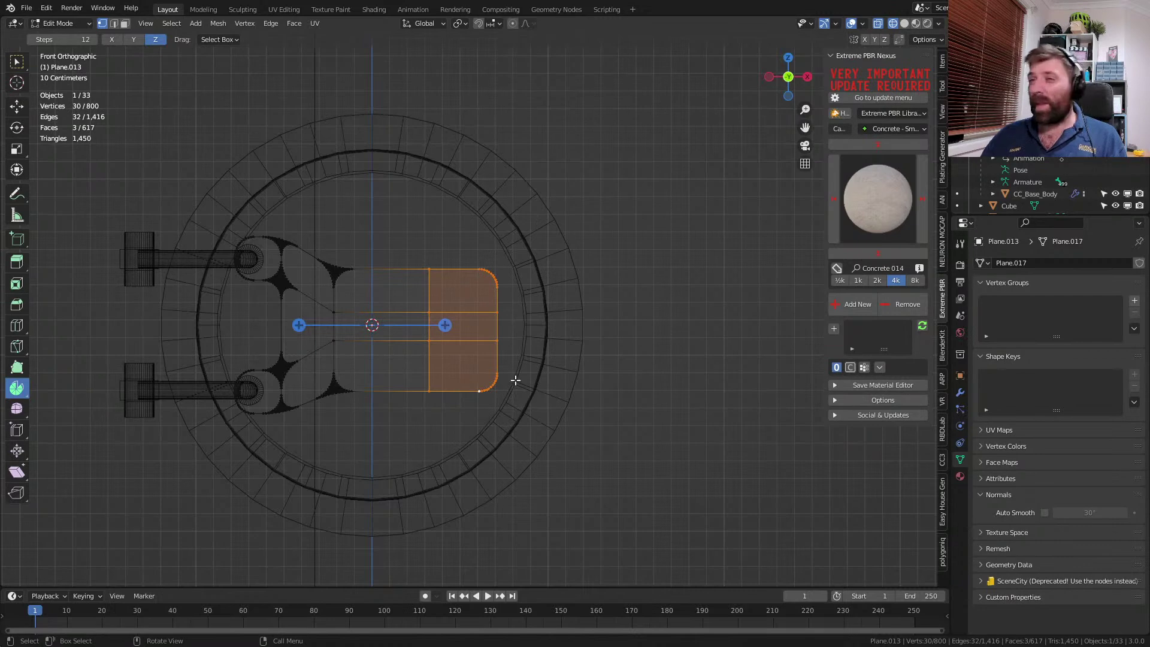
{"action": "key", "text": "g"}
{"action": "key", "text": "x"}
{"action": "left_click", "coordinate": [478, 372]}
- Move the entire forked plate about 0.167 m along X away from the hinge arms
{"action": "key", "text": "a"}
{"action": "key", "text": "g"}
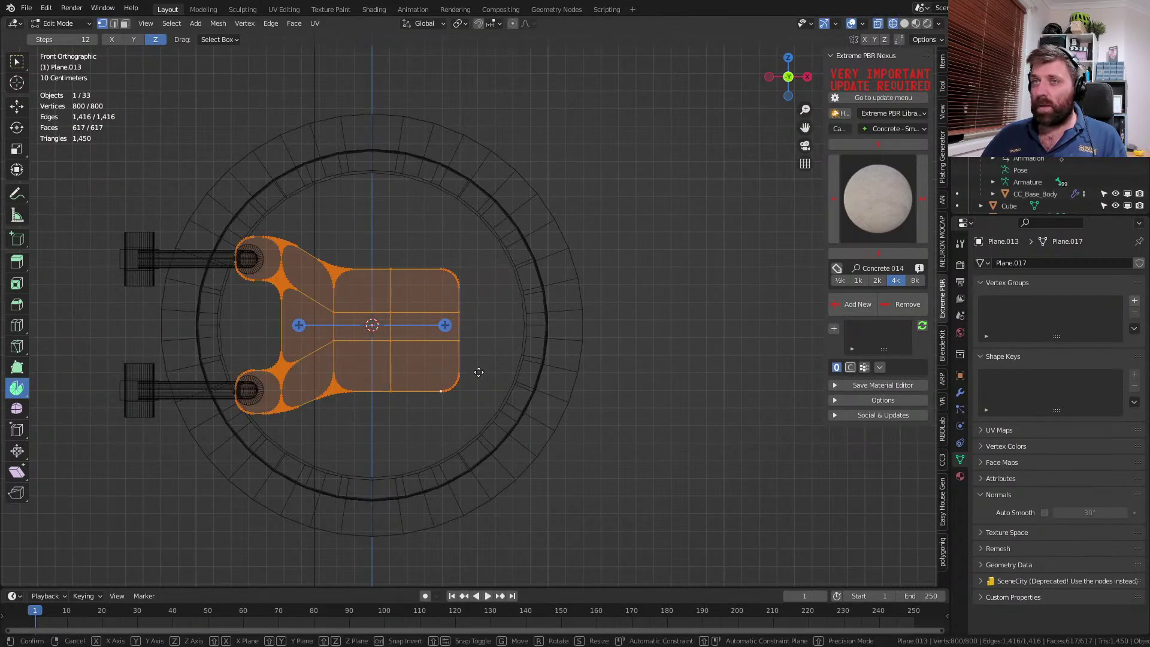
{"action": "key", "text": "x"}
{"action": "left_click", "coordinate": [506, 371]}
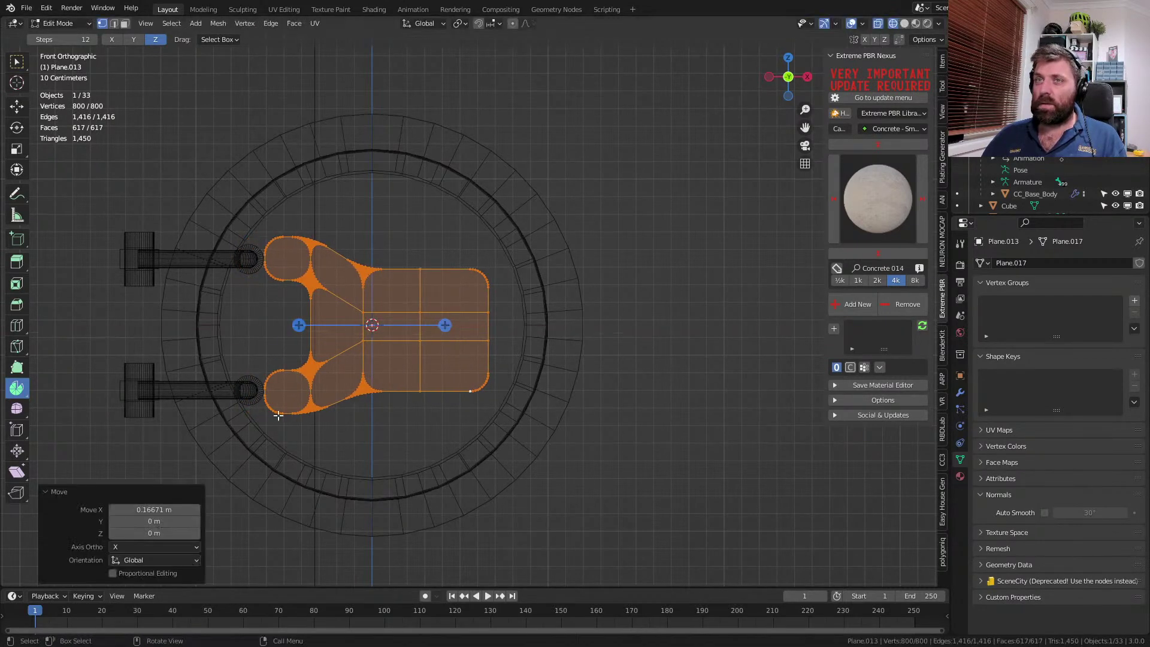
- Edit the door mesh in wireframe and select both complete hinge assemblies, including their blocks, pins, curved arms and base discs
{"action": "scroll", "coordinate": [278, 414], "scroll_direction": "up", "scroll_amount": 1}
{"action": "key", "text": "Tab"}
{"action": "left_click", "coordinate": [258, 438]}
{"action": "key", "text": "Tab"}
{"action": "key", "text": "a"}
{"action": "left_click", "coordinate": [191, 434]}
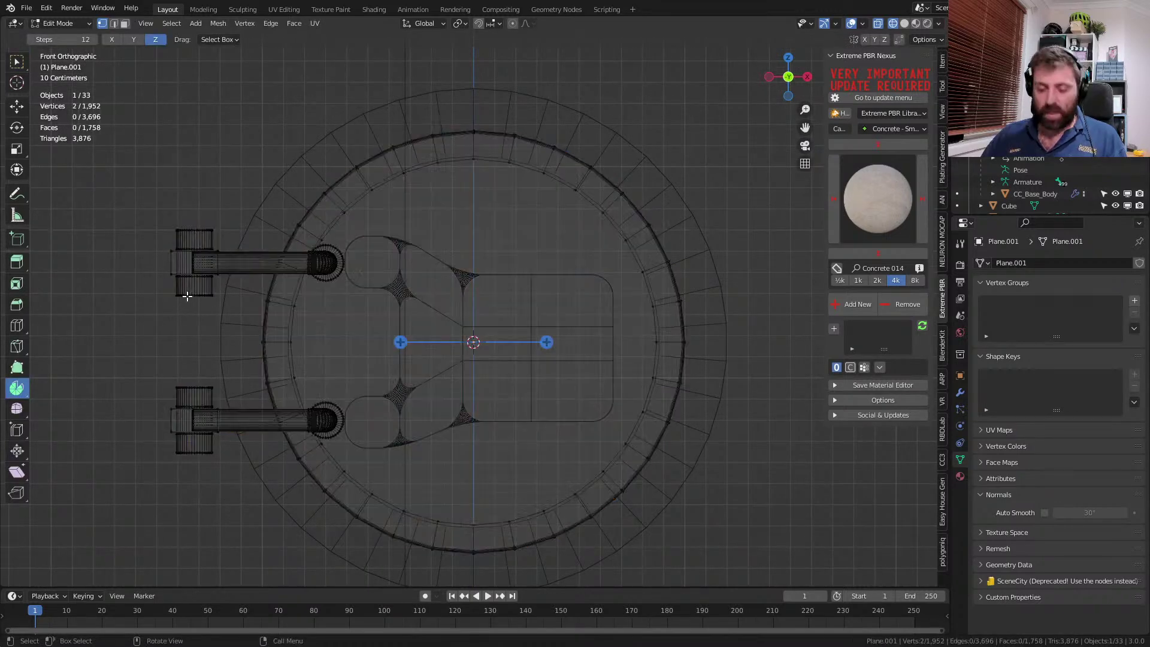
{"action": "key", "text": "c"}
{"action": "left_click_drag", "start_coordinate": [175, 208], "coordinate": [161, 530]}
{"action": "key", "text": "Escape"}
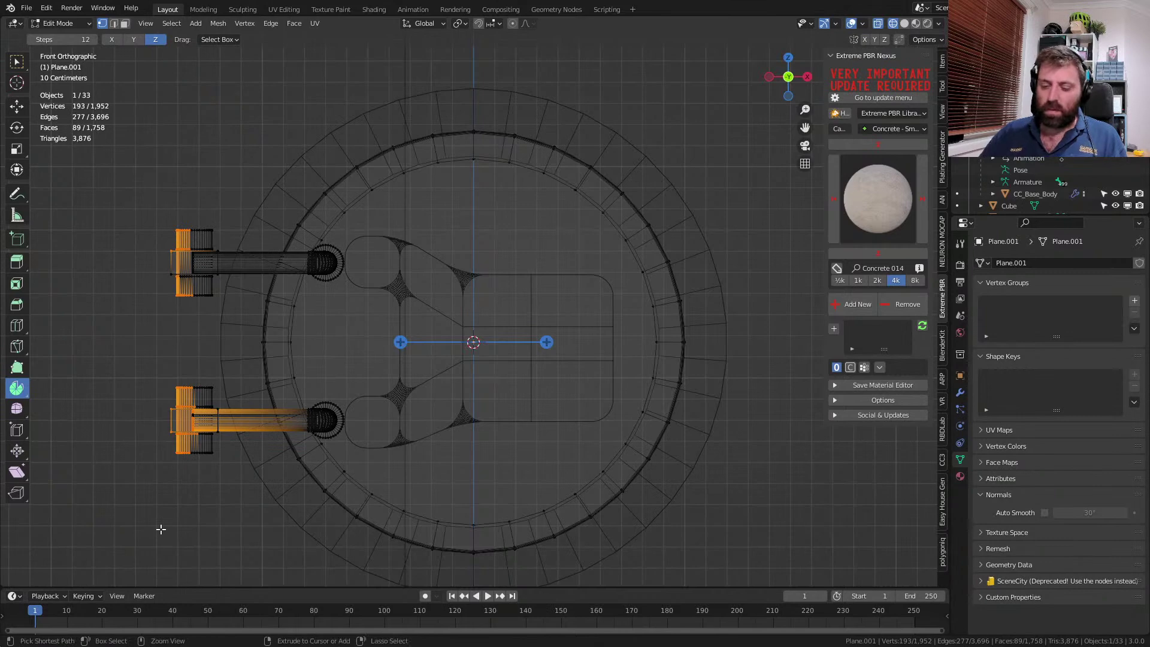
{"action": "key", "text": "ctrl+l"}
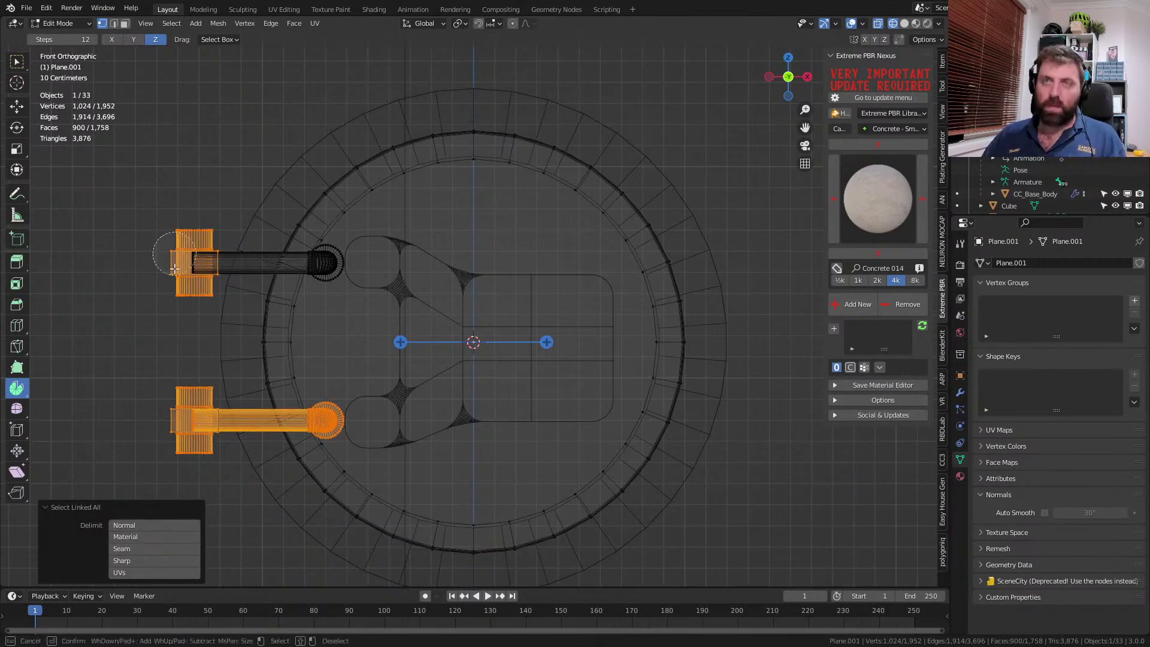
{"action": "key", "text": "l"}
{"action": "key", "text": "ctrl+l"}
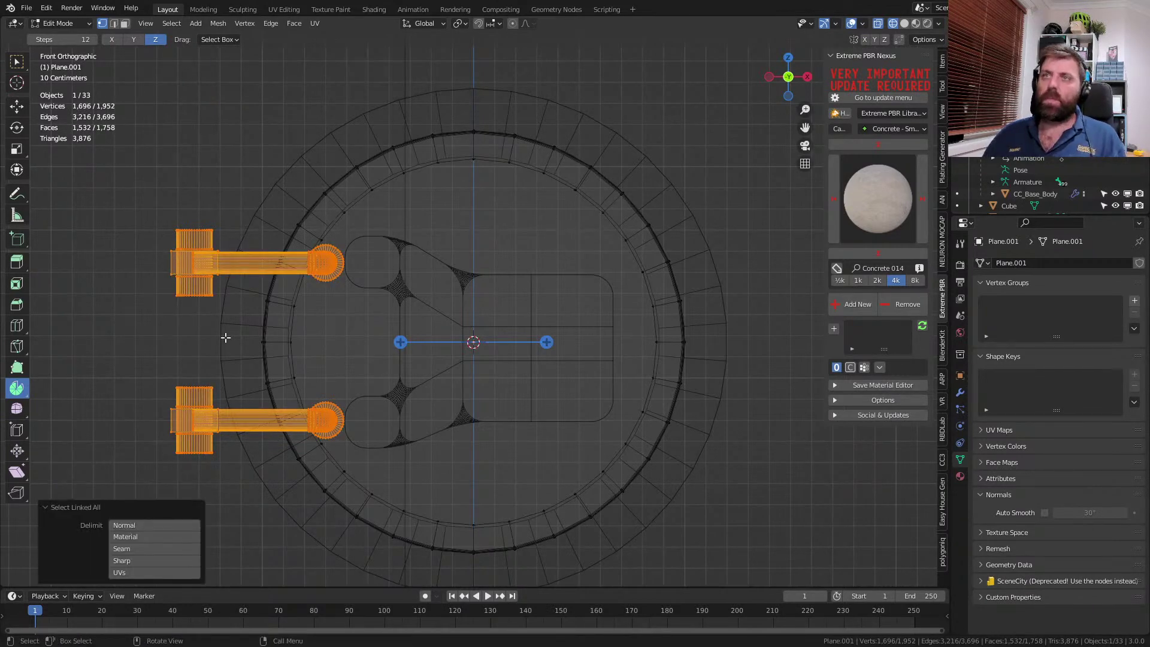
- Scale both hinge assemblies up by 1.637 and move them so the upper arm's elbow meets the plate's upper rounded end
{"action": "key", "text": "s"}
{"action": "left_click", "coordinate": [392, 393]}
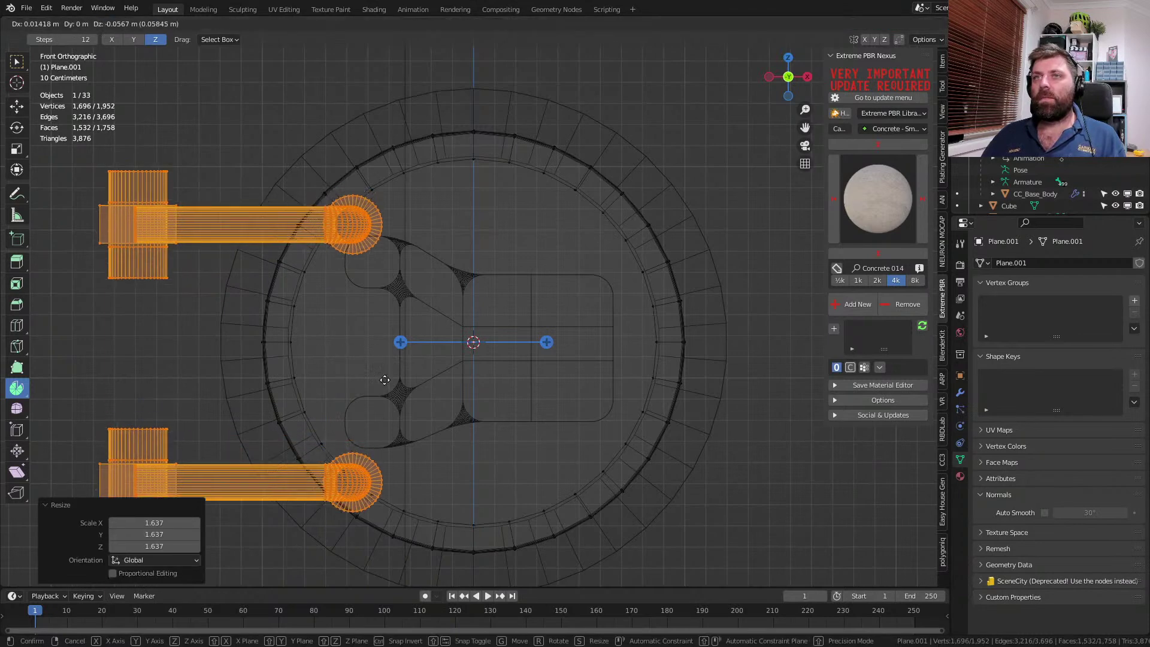
{"action": "key", "text": "g"}
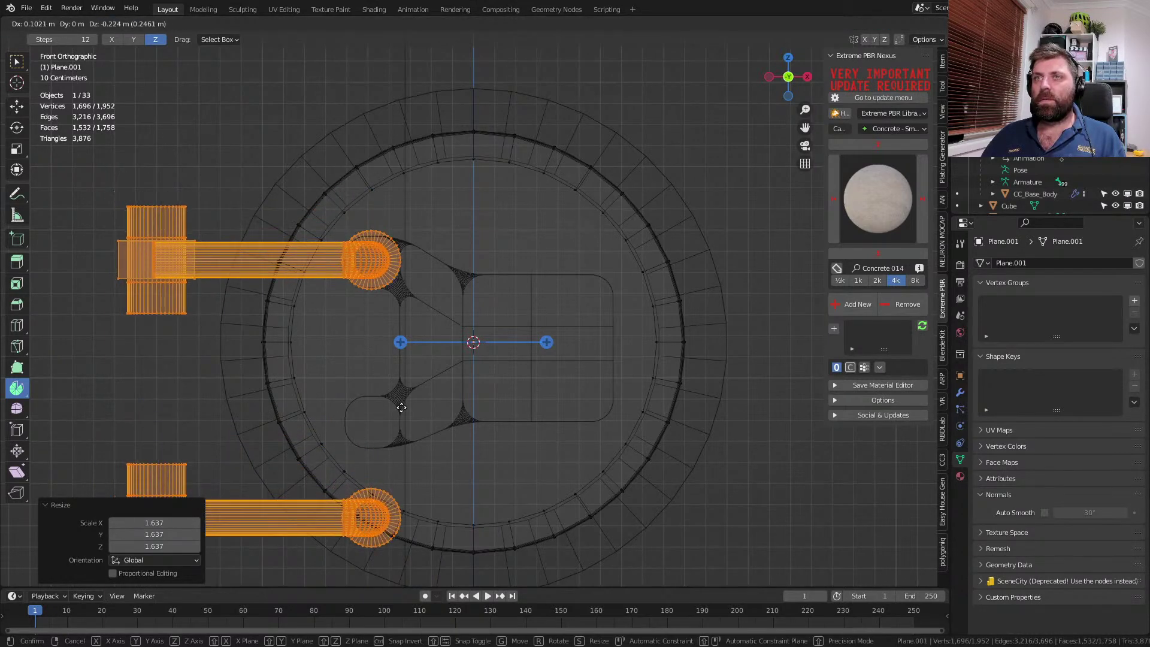
{"action": "left_click", "coordinate": [402, 408]}
{"action": "scroll", "coordinate": [360, 428], "scroll_direction": "down", "scroll_amount": 2}
{"action": "middle_click_drag", "start_coordinate": [302, 446], "coordinate": [316, 410], "text": "shift"}
- Select only the lower hinge assembly, move it about 0.456 m up along Z, and return to solid shading
{"action": "left_click", "coordinate": [289, 415]}
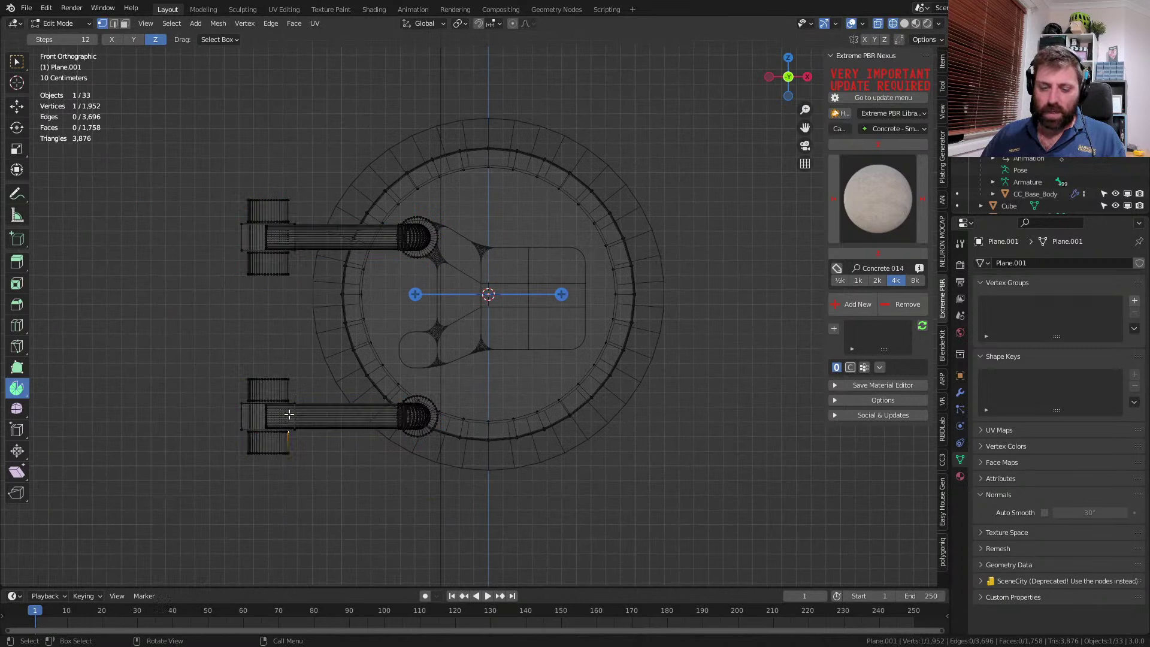
{"action": "key", "text": "ctrl+l"}
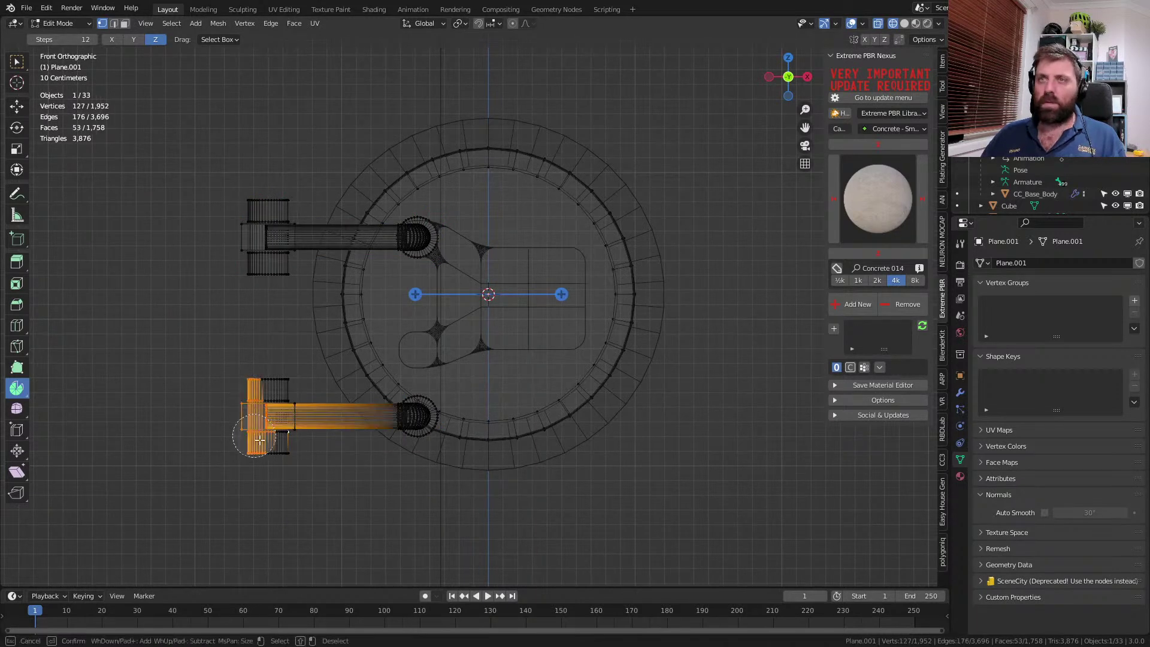
{"action": "key", "text": "g"}
{"action": "key", "text": "z"}
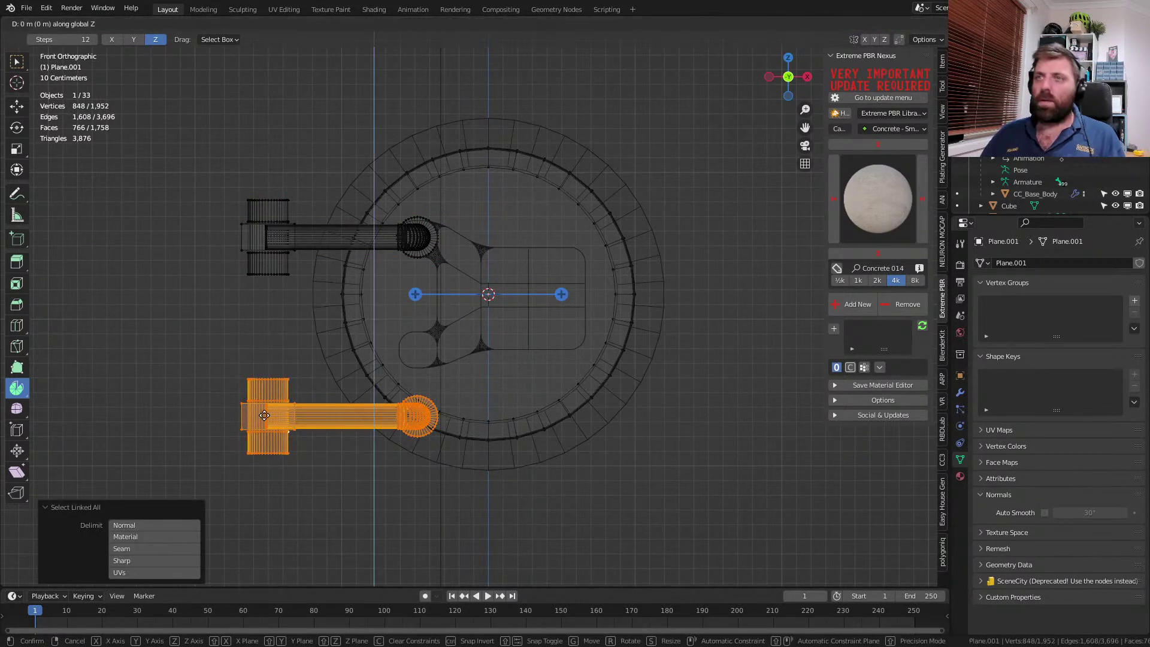
{"action": "left_click", "coordinate": [292, 299]}
{"action": "scroll", "coordinate": [403, 389], "scroll_direction": "up", "scroll_amount": 3}
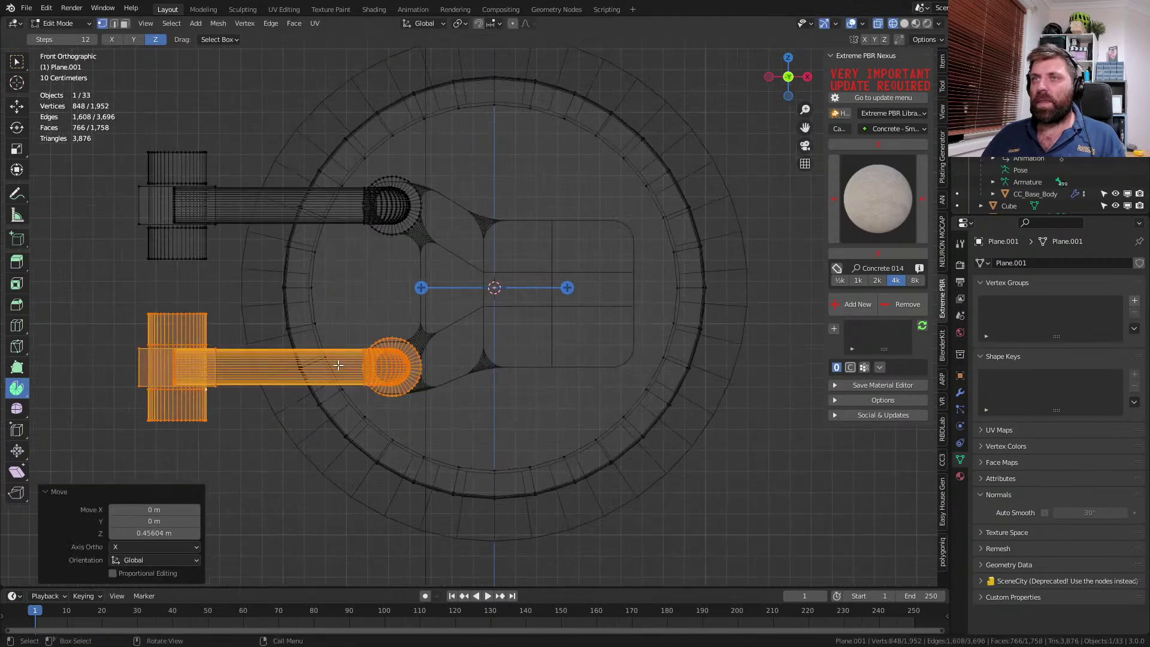
{"action": "key", "text": "z"}
{"action": "left_click", "coordinate": [389, 451]}
{"action": "scroll", "coordinate": [399, 451], "scroll_direction": "down", "scroll_amount": 3}
{"action": "key", "text": "Tab"}
{"action": "mouse_move", "coordinate": [399, 452]}
{"action": "middle_mouse_down"}
{"action": "mouse_move", "coordinate": [499, 468]}
{"action": "mouse_move", "coordinate": [400, 461]}
{"action": "middle_mouse_up"}
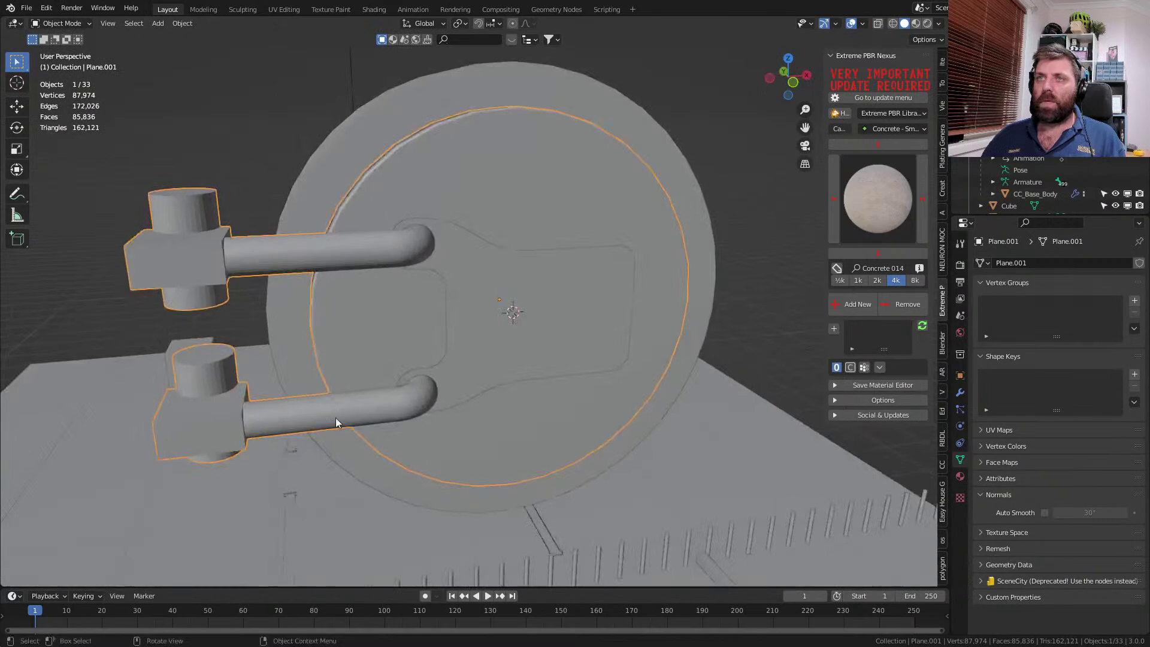
- In front wireframe view, move both hinge blocks, pins and outer arm ends along X toward the door to shorten the arms
{"action": "key", "text": "Tab"}
{"action": "key", "text": "KP_3"}
{"action": "key", "text": "KP_1"}
{"action": "key", "text": "z"}
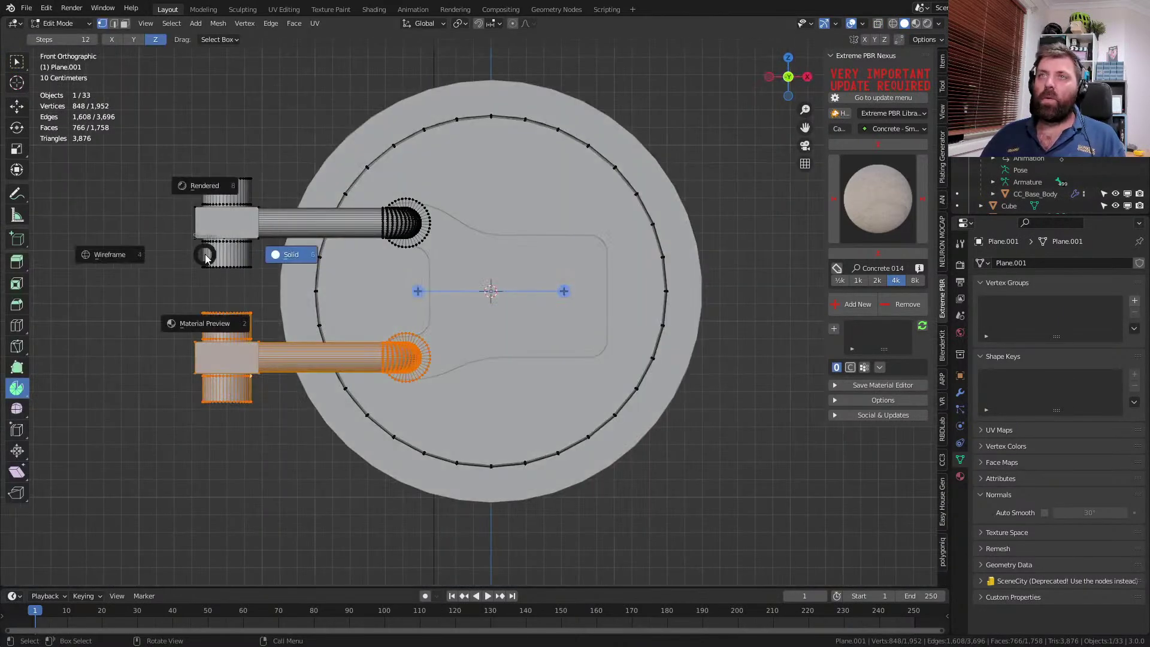
{"action": "left_click", "coordinate": [181, 254]}
{"action": "left_click", "coordinate": [248, 252]}
{"action": "key", "text": "c"}
{"action": "mouse_move", "coordinate": [192, 157]}
{"action": "left_mouse_down"}
{"action": "mouse_move", "coordinate": [205, 385]}
{"action": "mouse_move", "coordinate": [206, 212]}
{"action": "mouse_move", "coordinate": [226, 192]}
{"action": "mouse_move", "coordinate": [226, 247]}
{"action": "left_mouse_up"}
{"action": "key", "text": "Escape"}
{"action": "key", "text": "g"}
{"action": "key", "text": "x"}
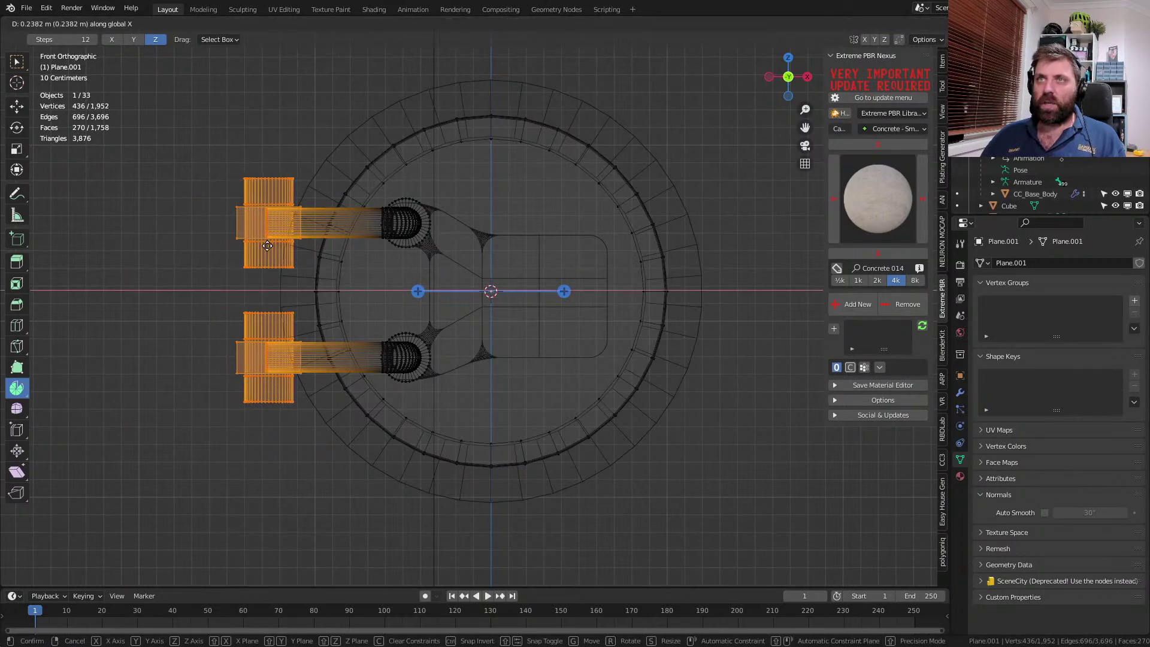
{"action": "left_click", "coordinate": [272, 245]}
{"action": "key", "text": "z"}
{"action": "left_click", "coordinate": [384, 247]}
{"action": "mouse_move", "coordinate": [383, 246]}
{"action": "middle_mouse_down"}
{"action": "mouse_move", "coordinate": [320, 318]}
{"action": "mouse_move", "coordinate": [372, 338]}
{"action": "middle_mouse_up"}
- Select the facing horizontal faces of the two hinge blocks and scale them along Z
{"action": "scroll", "coordinate": [383, 345], "scroll_direction": "down", "scroll_amount": 3}
{"action": "key", "text": "Tab"}
{"action": "middle_click_drag", "start_coordinate": [477, 394], "coordinate": [452, 391]}
{"action": "middle_click_drag", "start_coordinate": [397, 351], "coordinate": [501, 200]}
{"action": "scroll", "coordinate": [450, 322], "scroll_direction": "up", "scroll_amount": 1}
{"action": "key", "text": "Tab"}
{"action": "key", "text": "3"}
{"action": "left_click", "coordinate": [435, 308]}
{"action": "left_click", "coordinate": [423, 384], "text": "shift"}
{"action": "key", "text": "ctrl+l"}
{"action": "key", "text": "ctrl+z"}
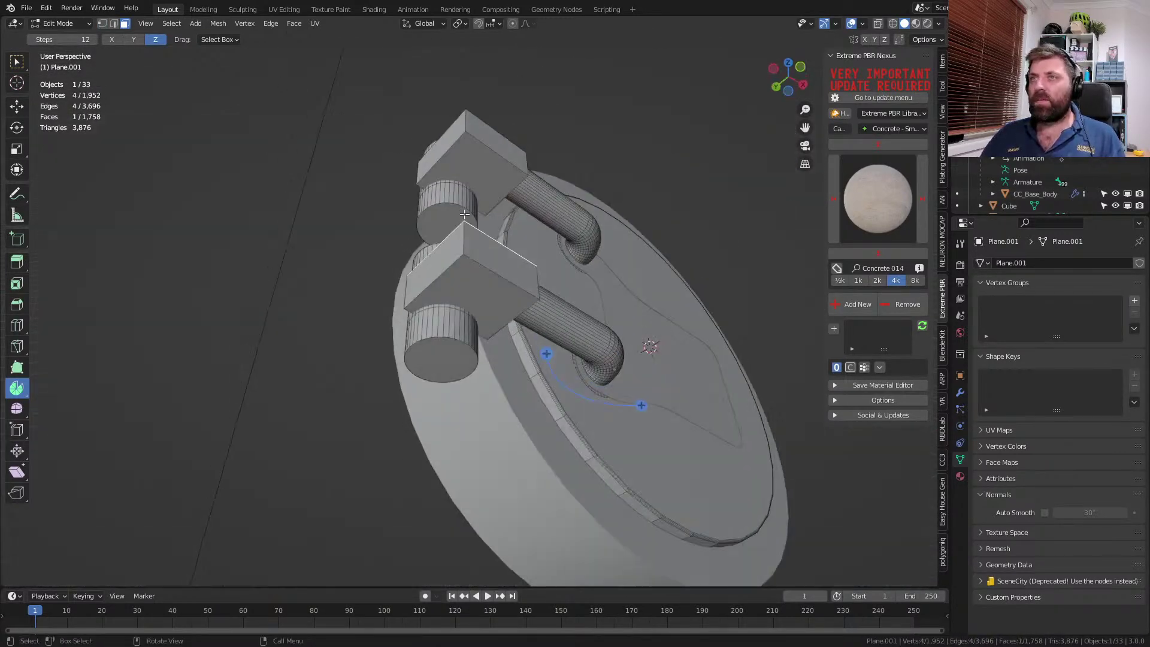
{"action": "key", "text": "s"}
{"action": "key", "text": "z"}
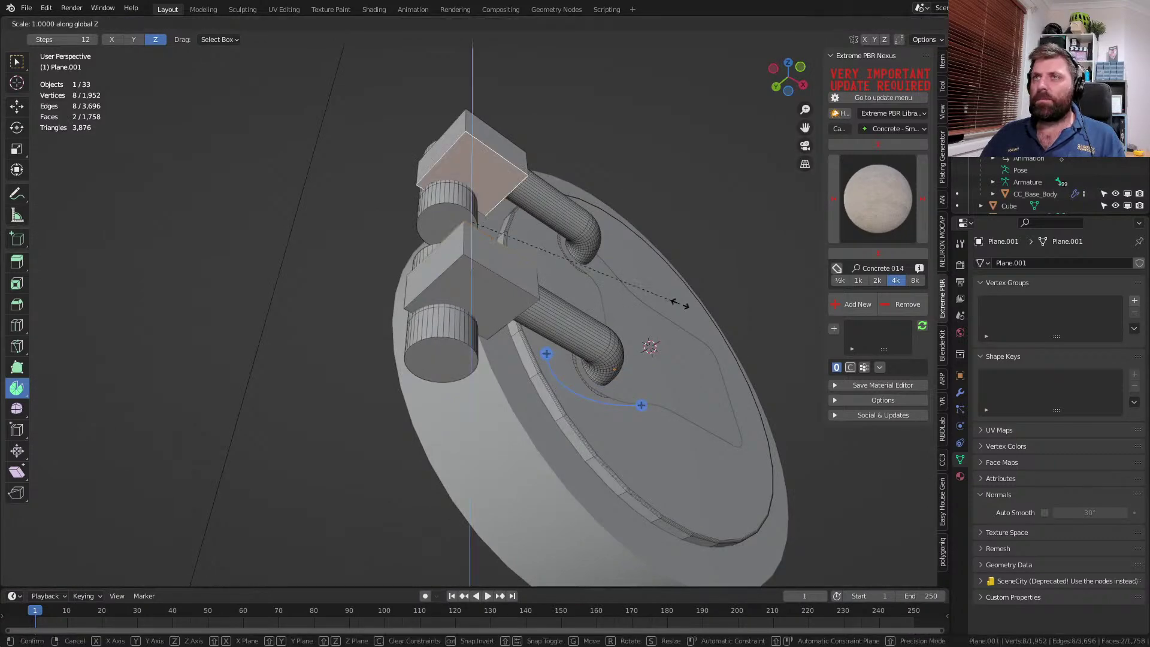
{"action": "left_click", "coordinate": [621, 285]}
- Add one centred vertical loop cut around both hinge blocks
{"action": "middle_click_drag", "start_coordinate": [621, 285], "coordinate": [531, 489]}
{"action": "key", "text": "Tab"}
{"action": "key", "text": "Tab"}
{"action": "key", "text": "ctrl+r"}
{"action": "left_click", "coordinate": [376, 295]}
{"action": "right_click", "coordinate": [376, 295]}
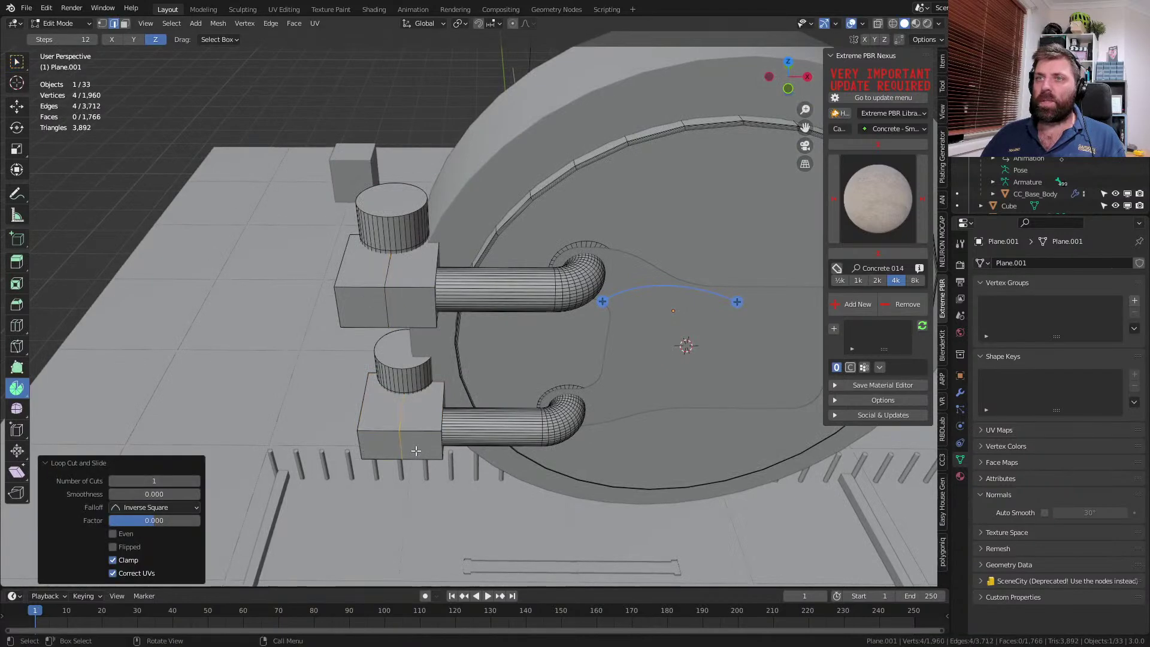
- Select the middle front edge of each hinge block and move both along Y to shape the block fronts
{"action": "middle_click_drag", "start_coordinate": [416, 450], "coordinate": [597, 514]}
{"action": "left_click", "coordinate": [426, 304]}
{"action": "key", "text": "g"}
{"action": "key", "text": "y"}
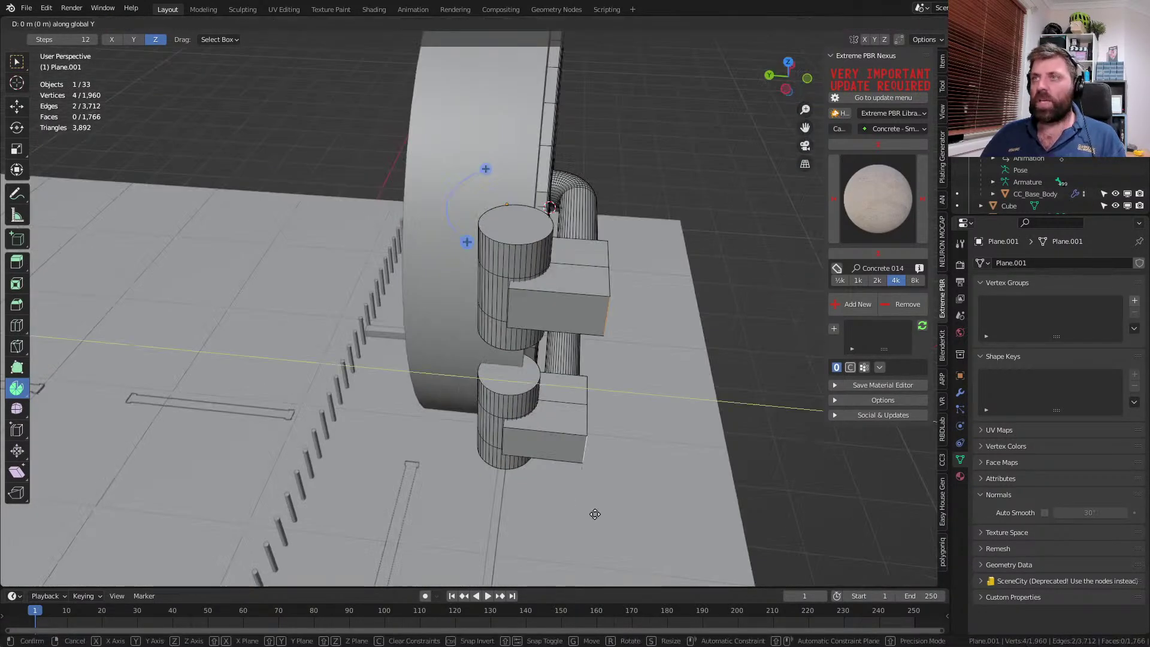
{"action": "left_click", "coordinate": [535, 496]}
{"action": "key", "text": "Tab"}
{"action": "middle_click_drag", "start_coordinate": [594, 441], "coordinate": [369, 286]}
- In wireframe, select the outer parts of both hinges and extend the selection to all their linked geometry
{"action": "key", "text": "Tab"}
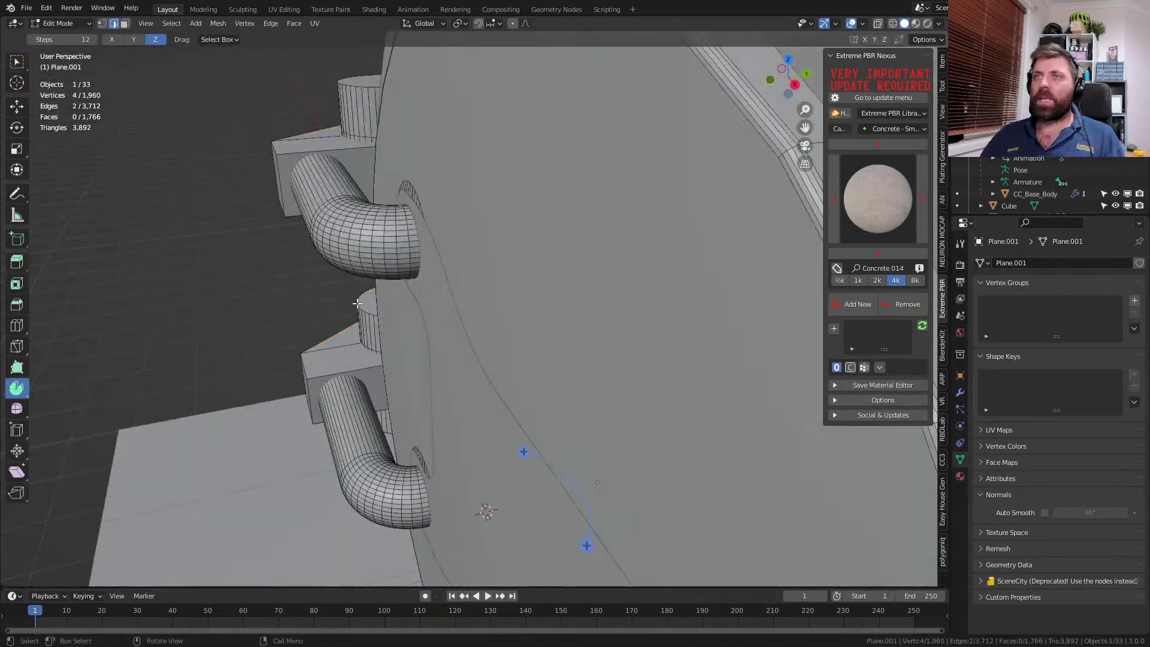
{"action": "key", "text": "Tab"}
{"action": "key", "text": "Tab"}
{"action": "left_click", "coordinate": [350, 440]}
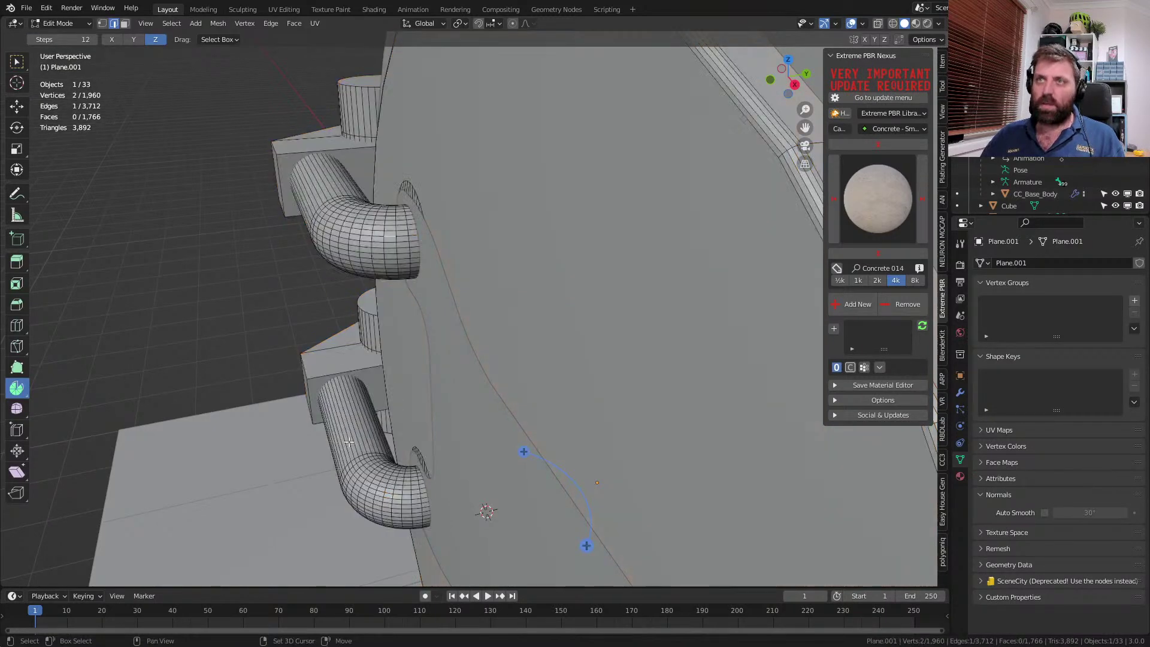
{"action": "key", "text": "z"}
{"action": "left_click", "coordinate": [335, 392]}
{"action": "middle_click_drag", "start_coordinate": [334, 394], "coordinate": [342, 386]}
{"action": "key", "text": "c"}
{"action": "mouse_move", "coordinate": [316, 124]}
{"action": "left_mouse_down"}
{"action": "mouse_move", "coordinate": [277, 372]}
{"action": "mouse_move", "coordinate": [313, 475]}
{"action": "left_mouse_up"}
{"action": "key", "text": "Escape"}
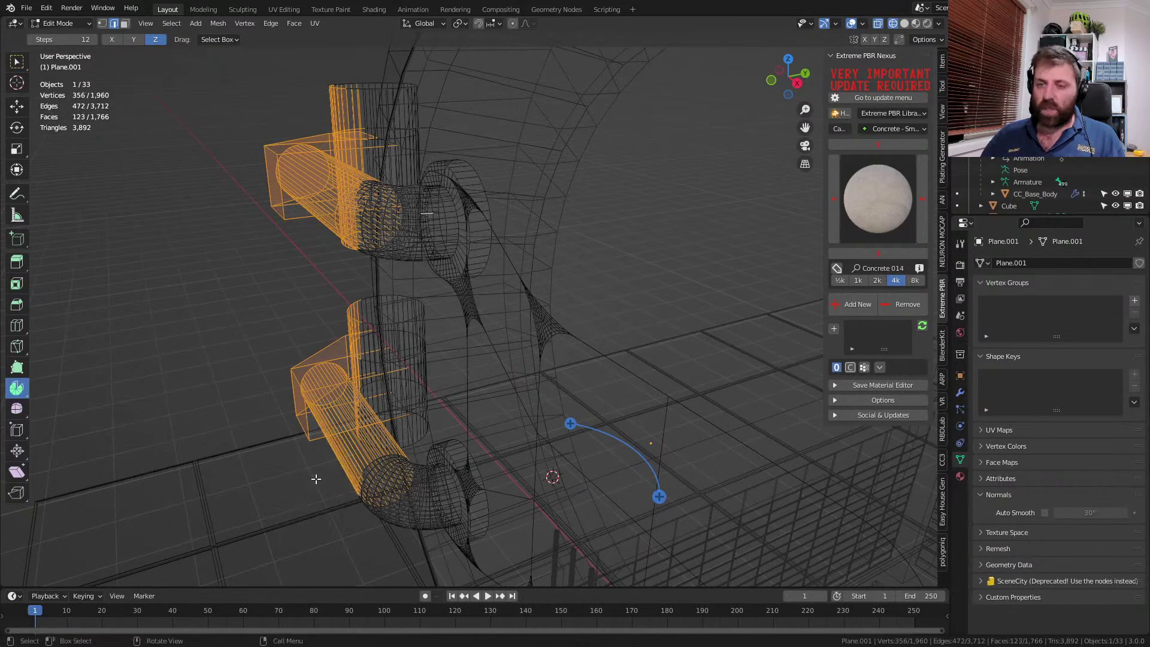
{"action": "key", "text": "ctrl+l"}
- In solid shading, move both hinge assemblies along Y away from the door so their base discs stand clear of the plate
{"action": "key", "text": "z"}
{"action": "left_click", "coordinate": [398, 478]}
{"action": "middle_click_drag", "start_coordinate": [398, 477], "coordinate": [406, 461]}
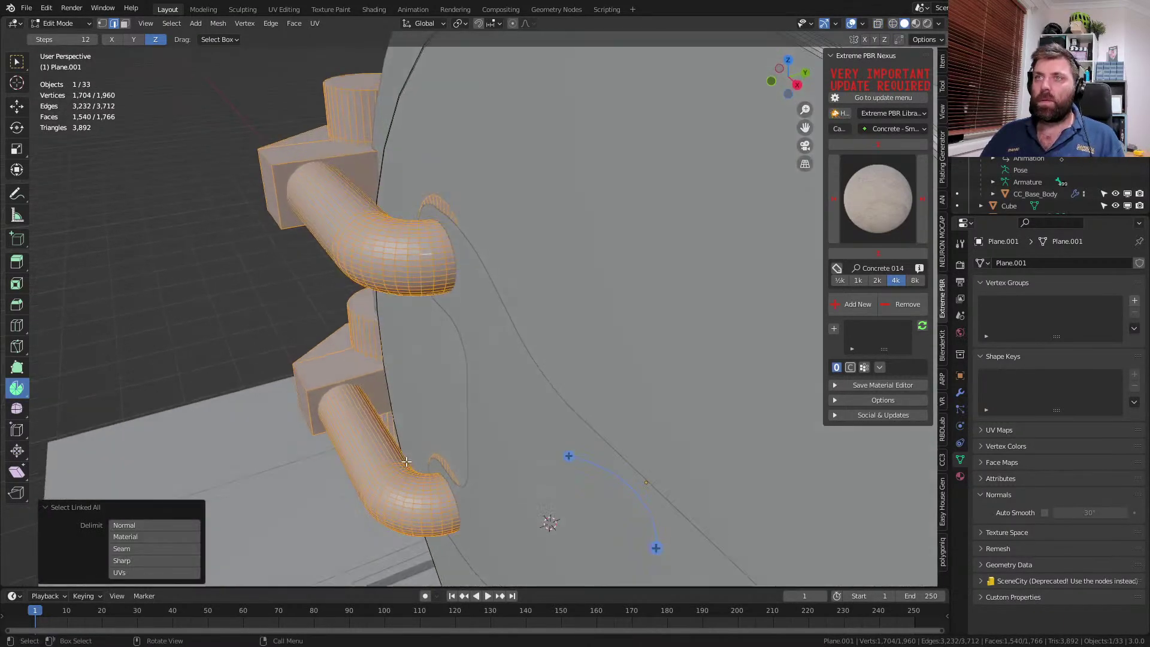
{"action": "key", "text": "g"}
{"action": "key", "text": "y"}
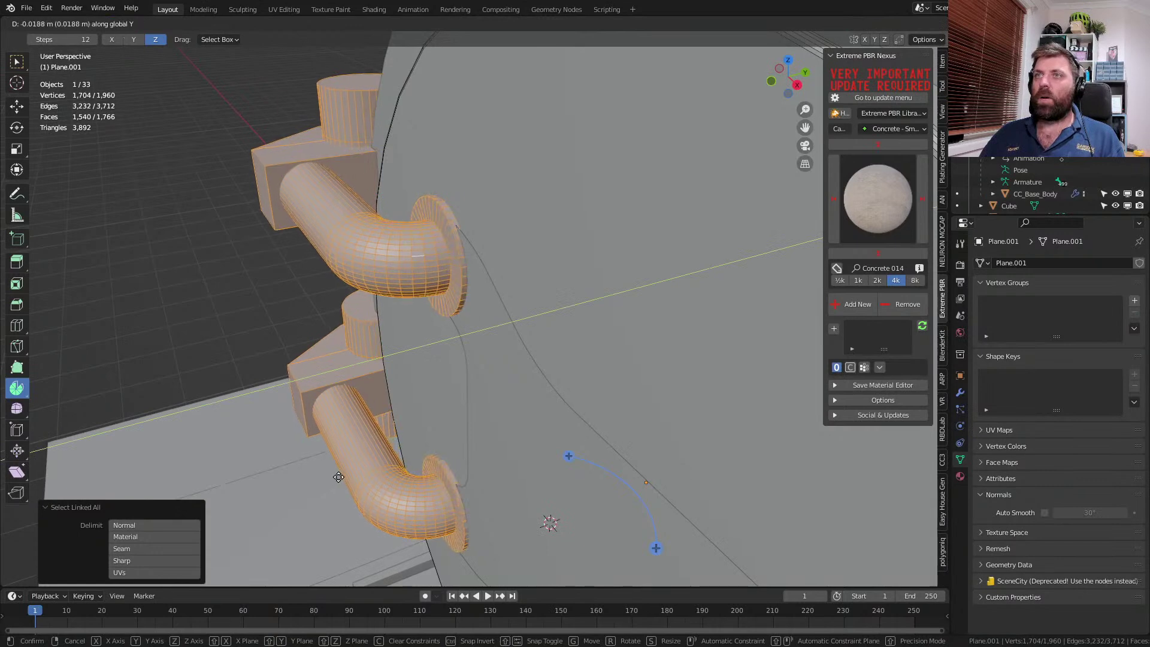
{"action": "left_click", "coordinate": [321, 480]}
{"action": "scroll", "coordinate": [323, 479], "scroll_direction": "down", "scroll_amount": 5}
{"action": "key", "text": "Tab"}
- Edit the forked plate's mesh and scale the whole plate up by 1.185
{"action": "middle_click_drag", "start_coordinate": [530, 405], "coordinate": [530, 444]}
{"action": "left_click", "coordinate": [579, 389]}
{"action": "key", "text": "Tab"}
{"action": "scroll", "coordinate": [587, 408], "scroll_direction": "up", "scroll_amount": 2}
{"action": "key", "text": "s"}
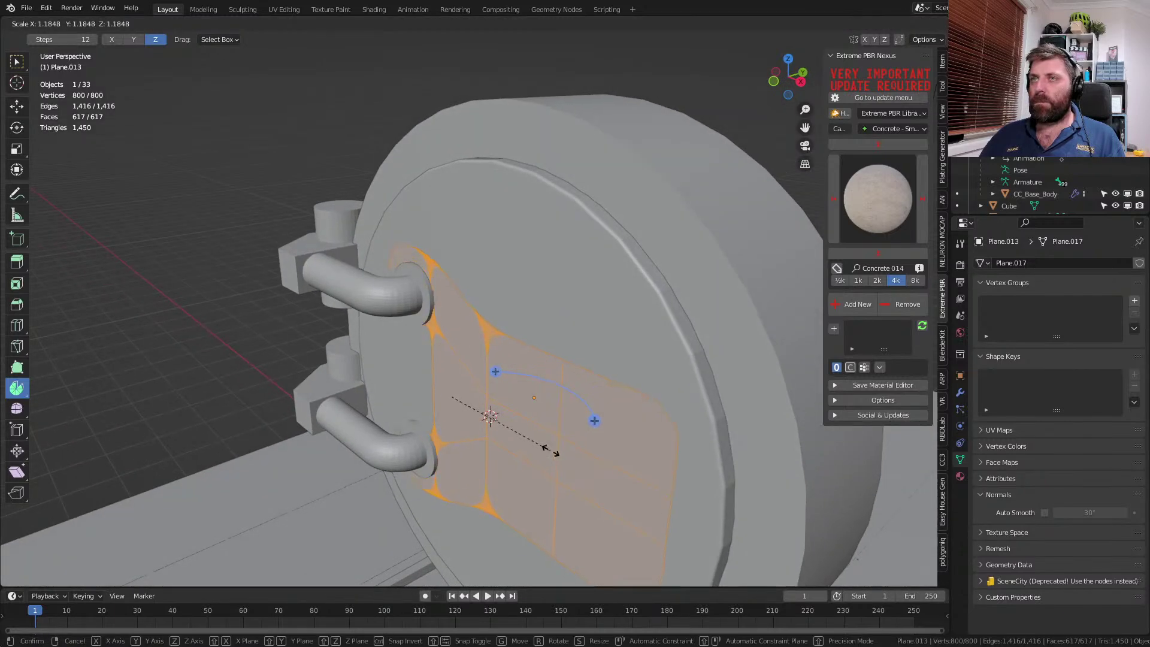
{"action": "left_click", "coordinate": [541, 458]}
- In front view, move the whole plate about 0.062 m down along Z to align its upper fork with the upper hinge
{"action": "key", "text": "KP_1"}
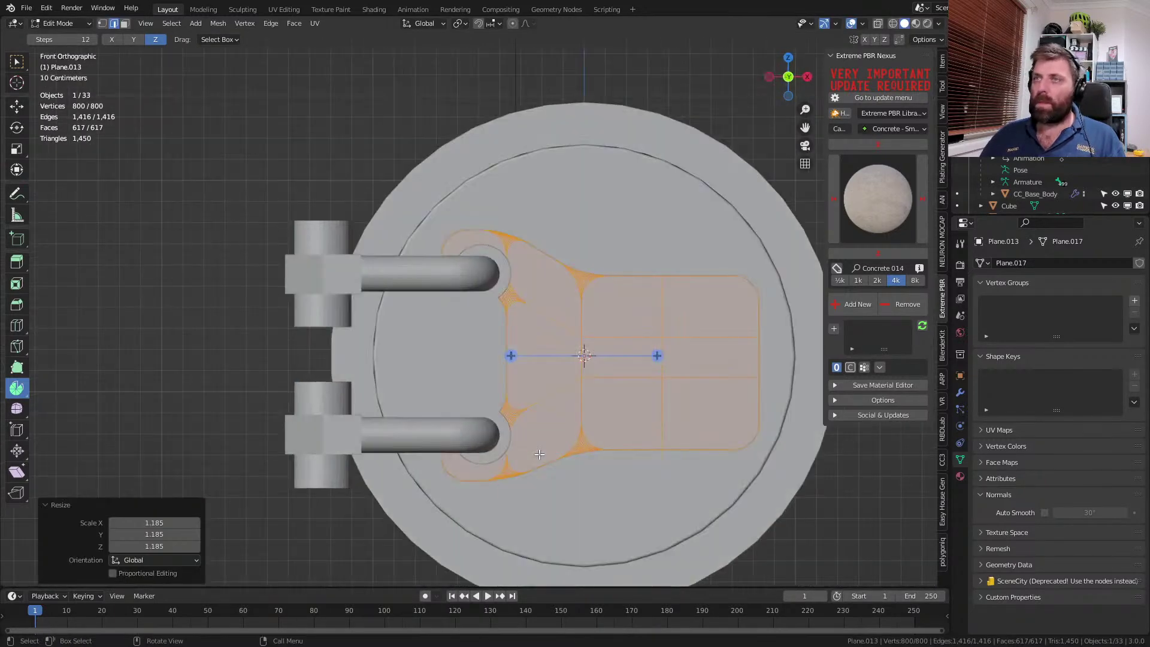
{"action": "middle_click_drag", "start_coordinate": [568, 450], "coordinate": [521, 458], "text": "shift"}
{"action": "key", "text": "g"}
{"action": "key", "text": "z"}
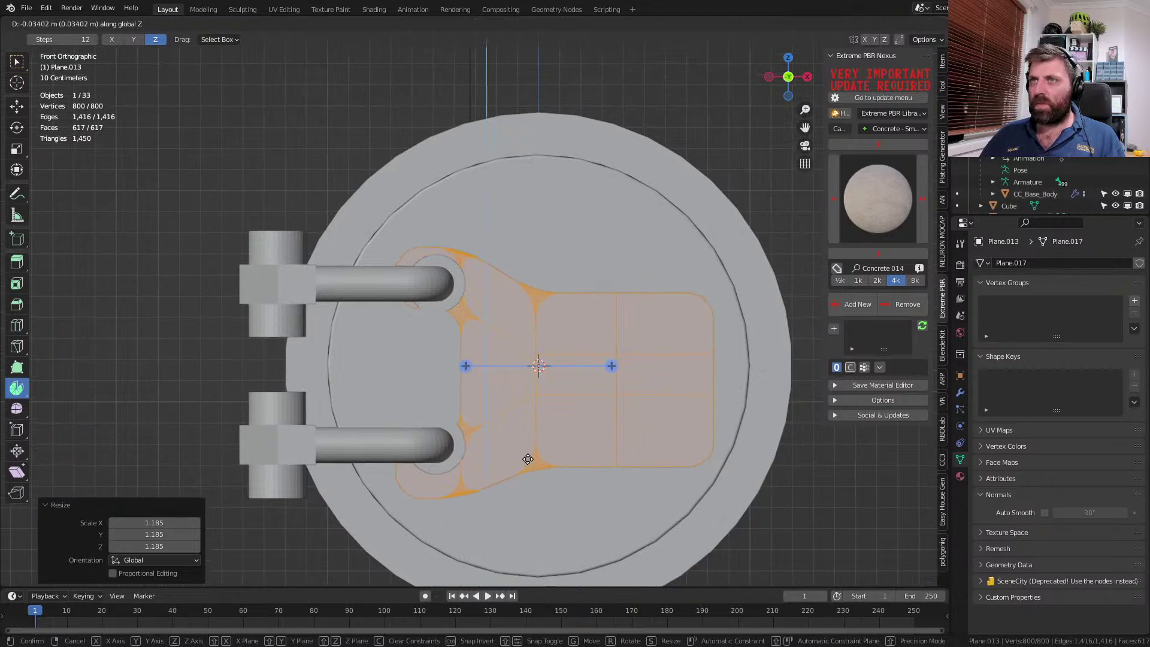
{"action": "left_click", "coordinate": [532, 465]}
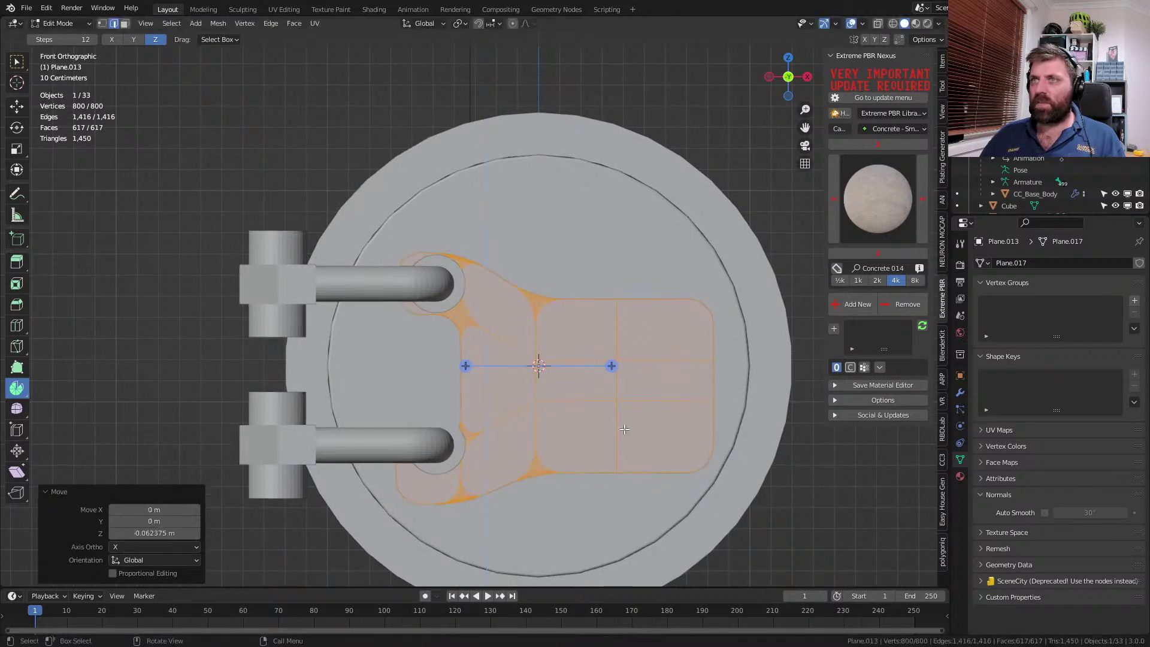
{"action": "left_click", "coordinate": [717, 401]}
{"action": "left_click_drag", "start_coordinate": [742, 399], "coordinate": [283, 537]}
{"action": "key", "text": "g"}
{"action": "key", "text": "z"}
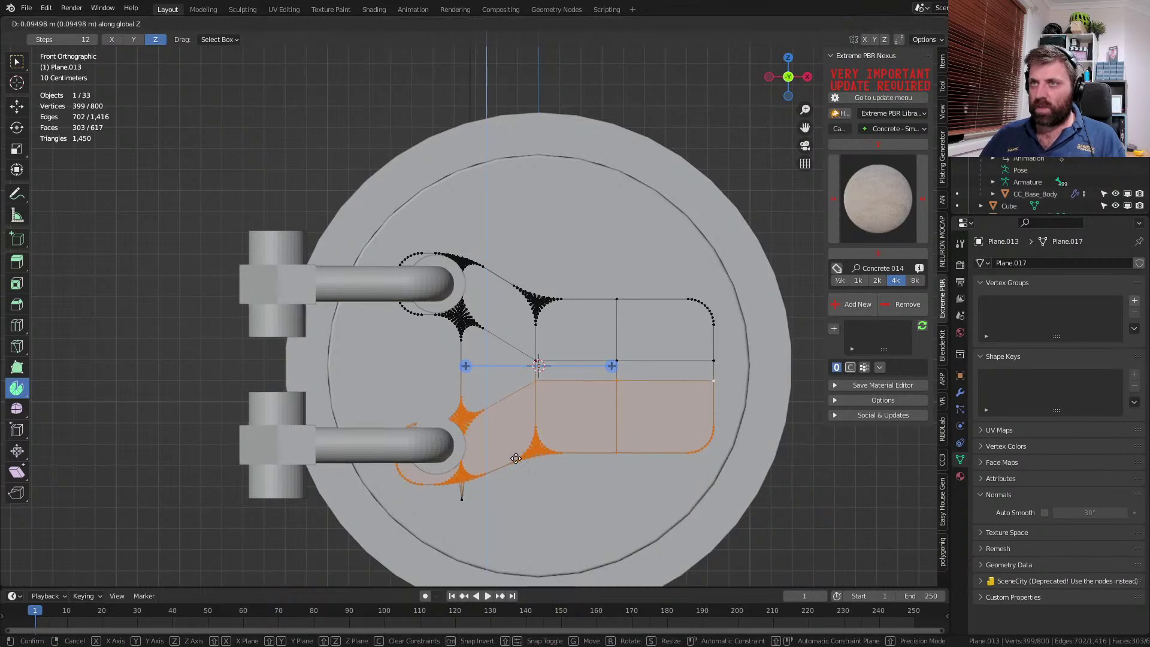
{"action": "right_click", "coordinate": [515, 458]}
- In wireframe, box-select the plate's lower half and move it about 0.135 m up along Z to centre its fork on the lower hinge
{"action": "key", "text": "z"}
{"action": "left_click", "coordinate": [482, 472]}
{"action": "key", "text": "b"}
{"action": "left_click_drag", "start_coordinate": [689, 418], "coordinate": [198, 542]}
{"action": "key", "text": "g"}
{"action": "key", "text": "z"}
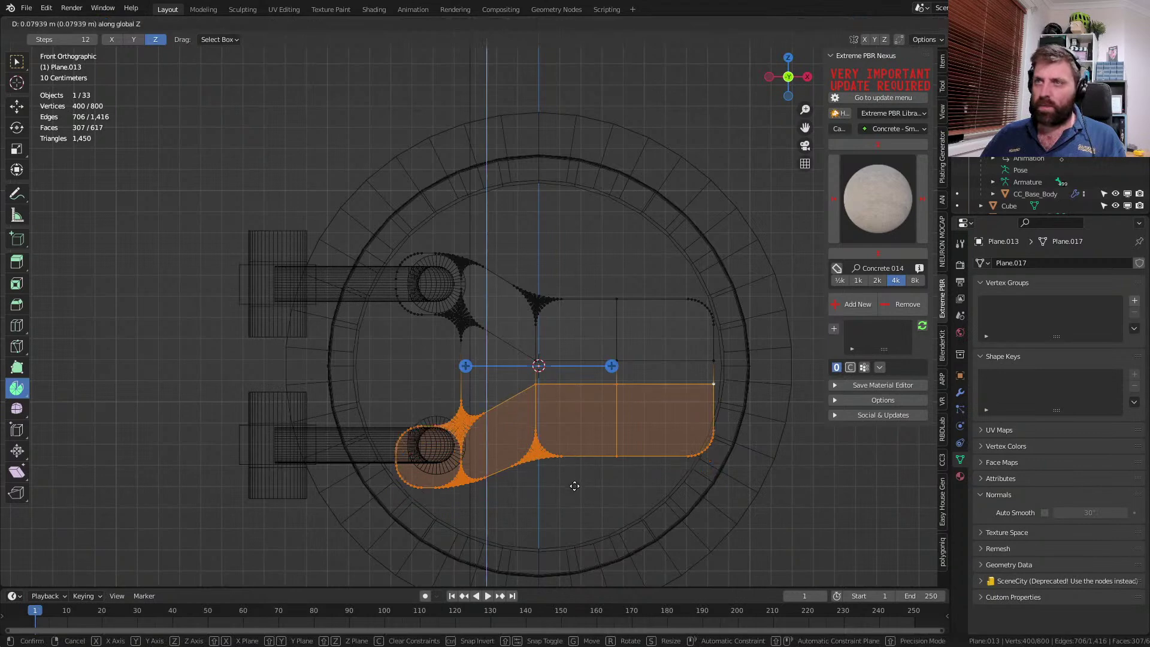
{"action": "left_click", "coordinate": [582, 469]}
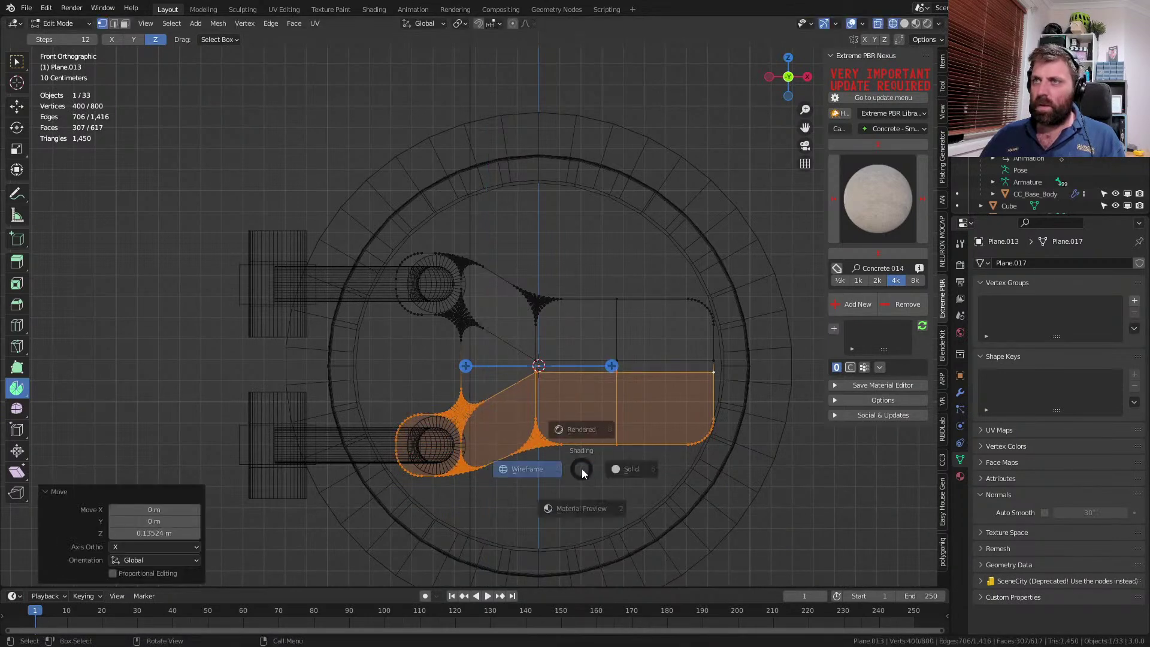
- Return to solid shading in Object Mode and add a Solidify modifier to the forked plate
{"action": "key", "text": "shift+z"}
{"action": "key", "text": "Tab"}
{"action": "middle_click_drag", "start_coordinate": [706, 505], "coordinate": [592, 517]}
{"action": "left_click", "coordinate": [464, 347]}
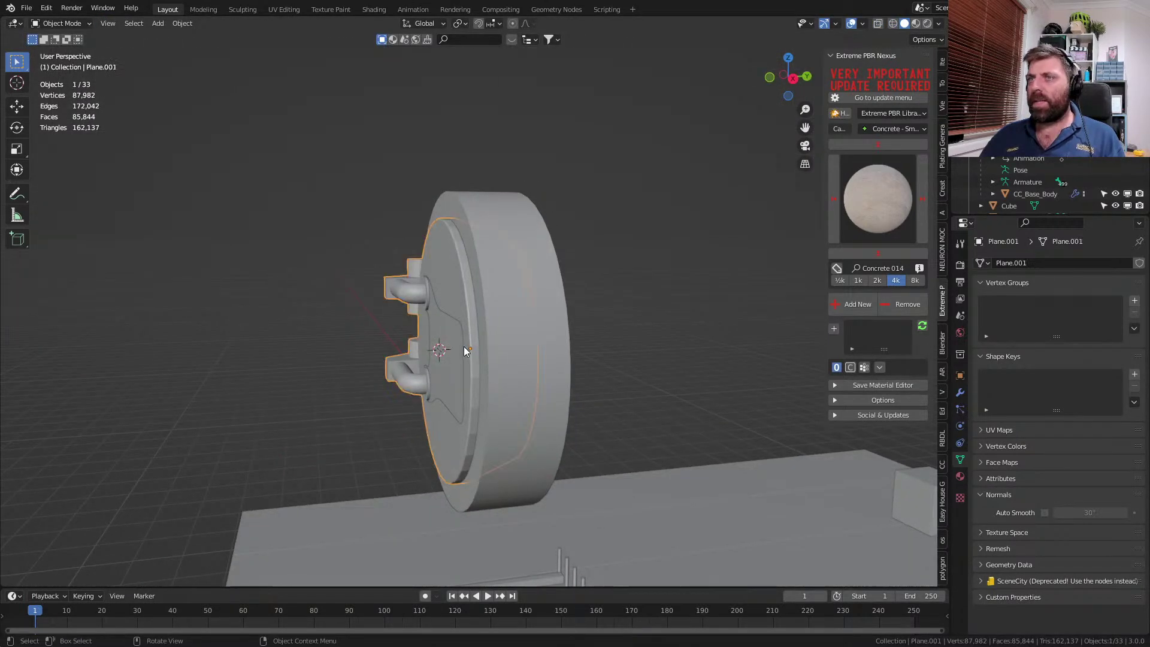
{"action": "left_click", "coordinate": [961, 392]}
{"action": "left_click", "coordinate": [1018, 264]}
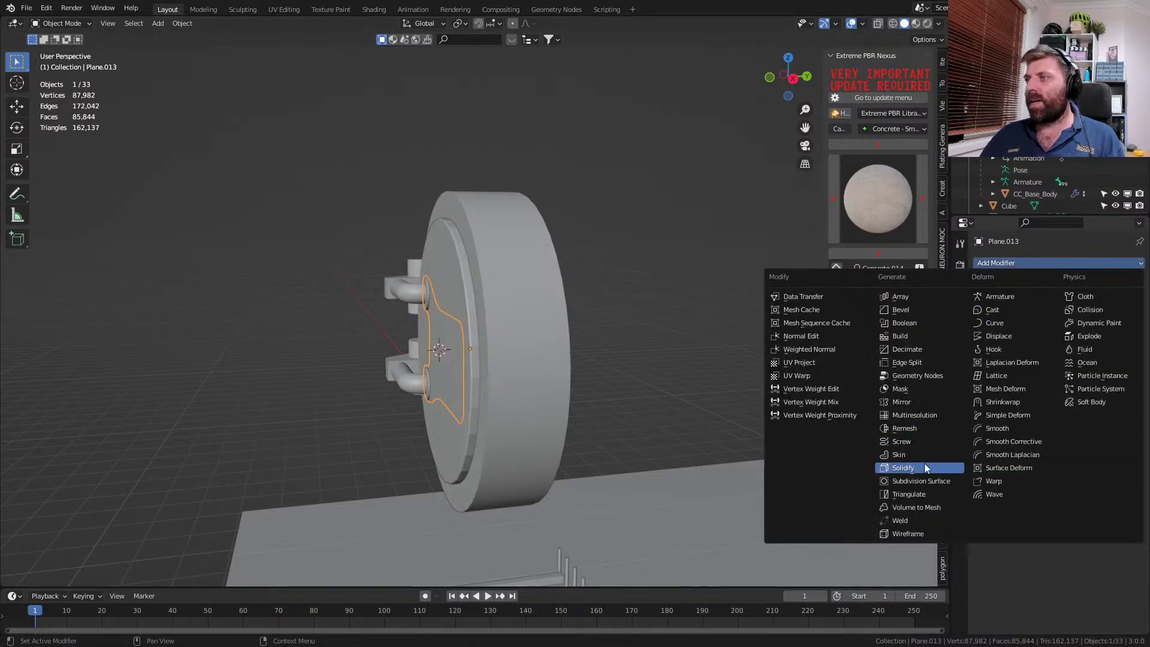
{"action": "left_click", "coordinate": [903, 468]}
- Set the plate's Solidify offset to 0 and its thickness to 0.028 m
{"action": "middle_click_drag", "start_coordinate": [602, 422], "coordinate": [526, 396]}
{"action": "scroll", "coordinate": [525, 398], "scroll_direction": "up", "scroll_amount": 4}
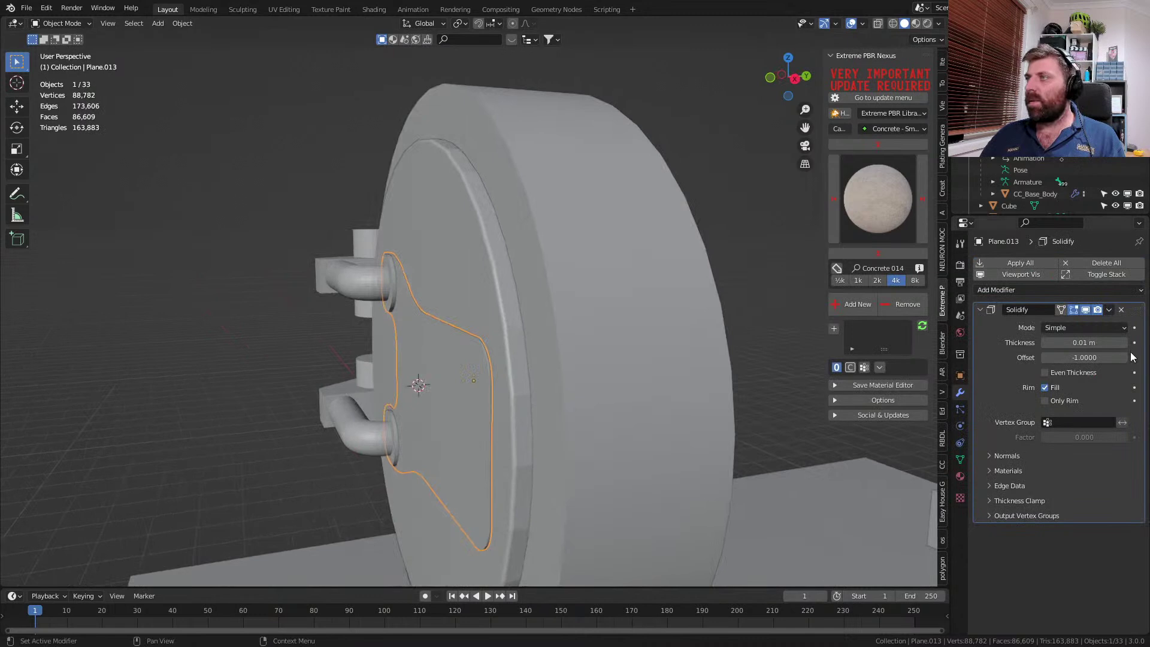
{"action": "left_click", "coordinate": [1084, 360]}
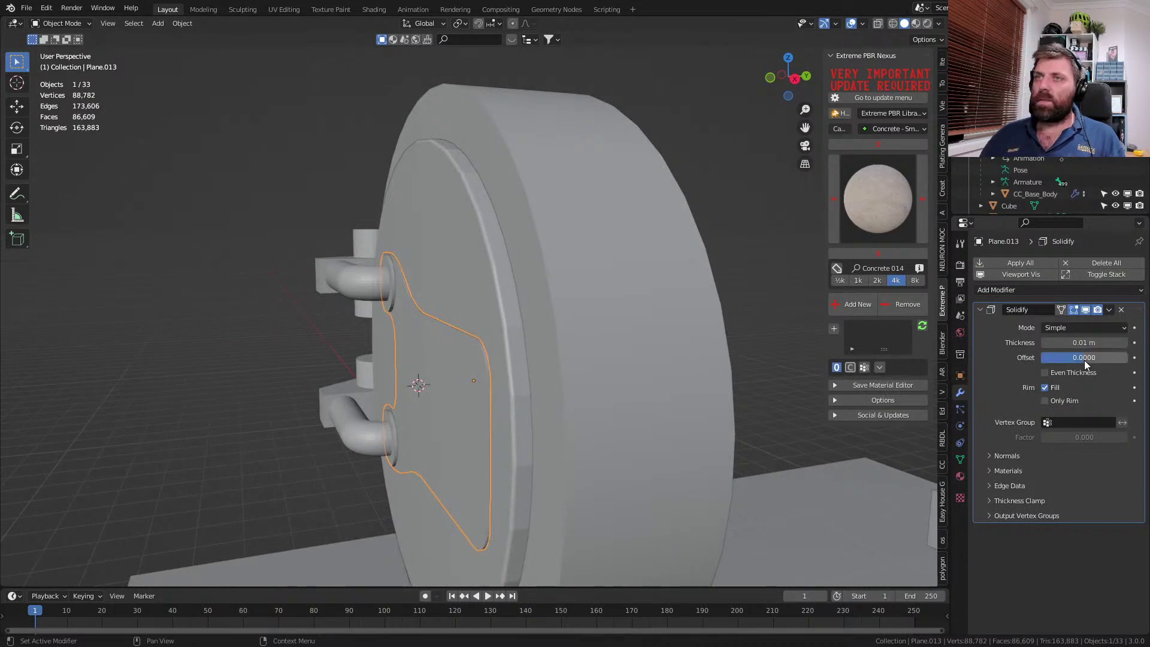
{"action": "left_click_drag", "start_coordinate": [1107, 344], "coordinate": [1135, 344]}
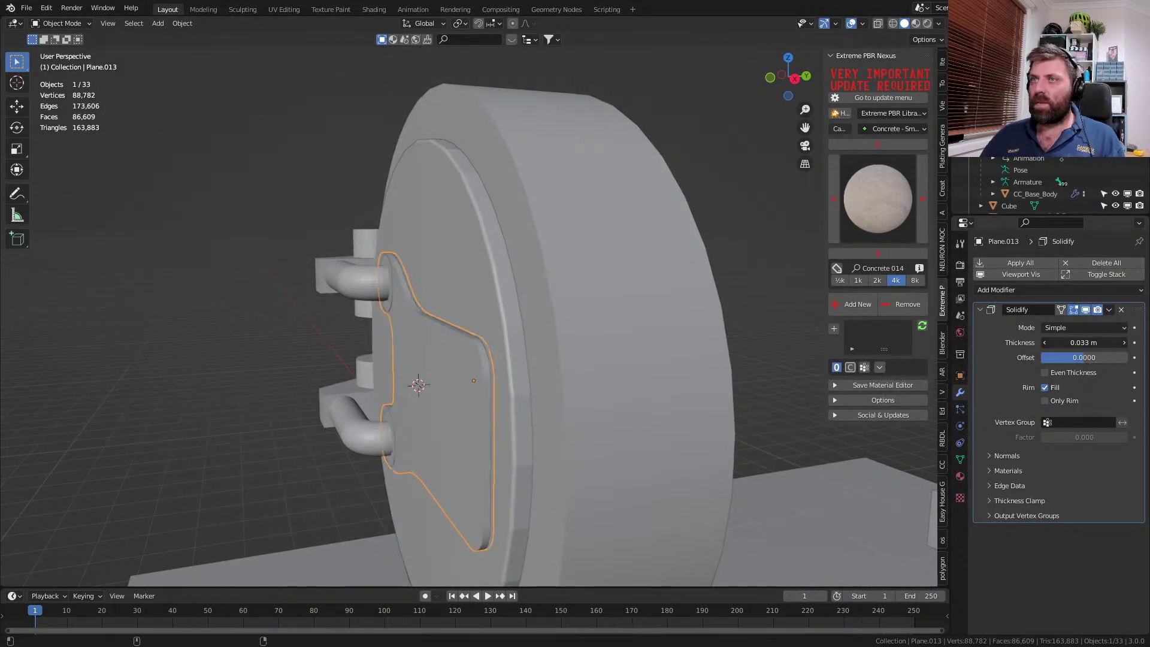
- Move the forked plate about 0.006 m along Y relative to the door face, deselect it and save the scene
{"action": "key", "text": "g"}
{"action": "key", "text": "y"}
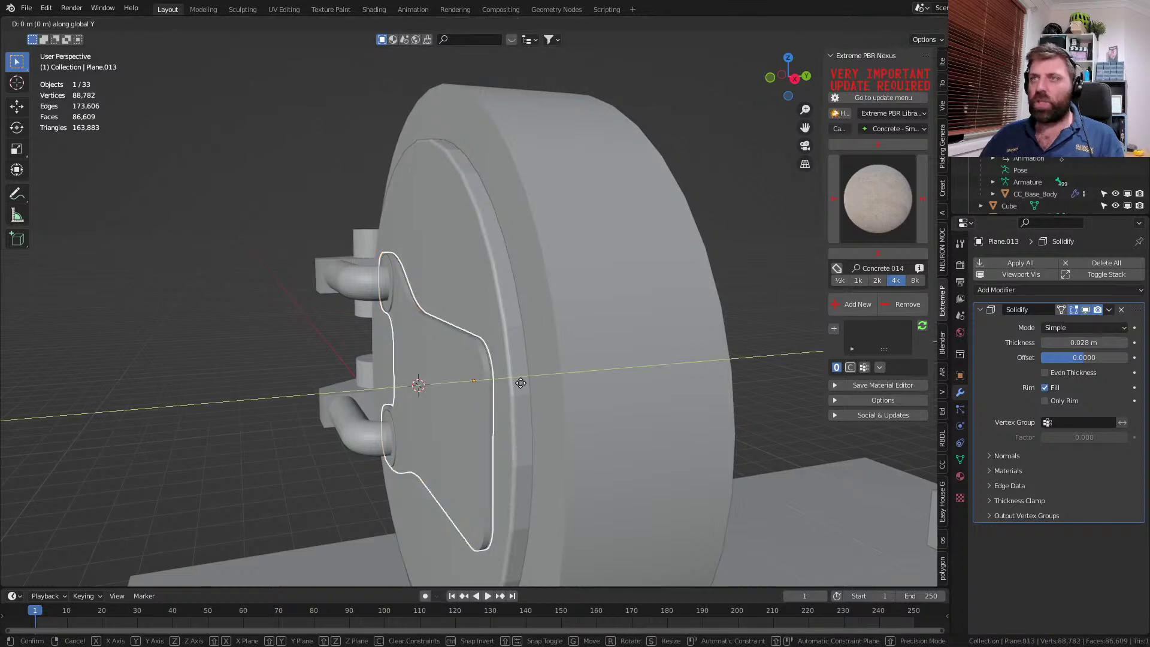
{"action": "left_click", "coordinate": [531, 383]}
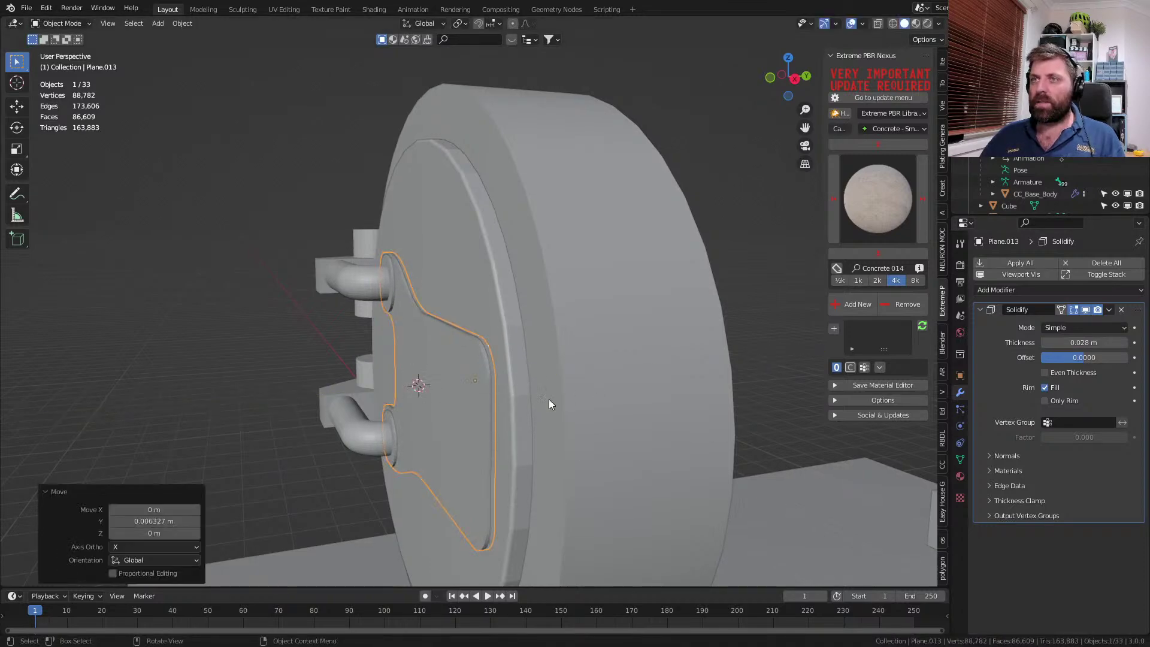
{"action": "scroll", "coordinate": [568, 391], "scroll_direction": "down", "scroll_amount": 5}
{"action": "key", "text": "Tab"}
{"action": "key", "text": "Tab"}
{"action": "left_click", "coordinate": [215, 338]}
{"action": "middle_click_drag", "start_coordinate": [214, 338], "coordinate": [350, 357]}
{"action": "scroll", "coordinate": [350, 358], "scroll_direction": "down", "scroll_amount": 3}
{"action": "middle_click_drag", "start_coordinate": [571, 379], "coordinate": [527, 344]}
{"action": "scroll", "coordinate": [526, 343], "scroll_direction": "up", "scroll_amount": 3}
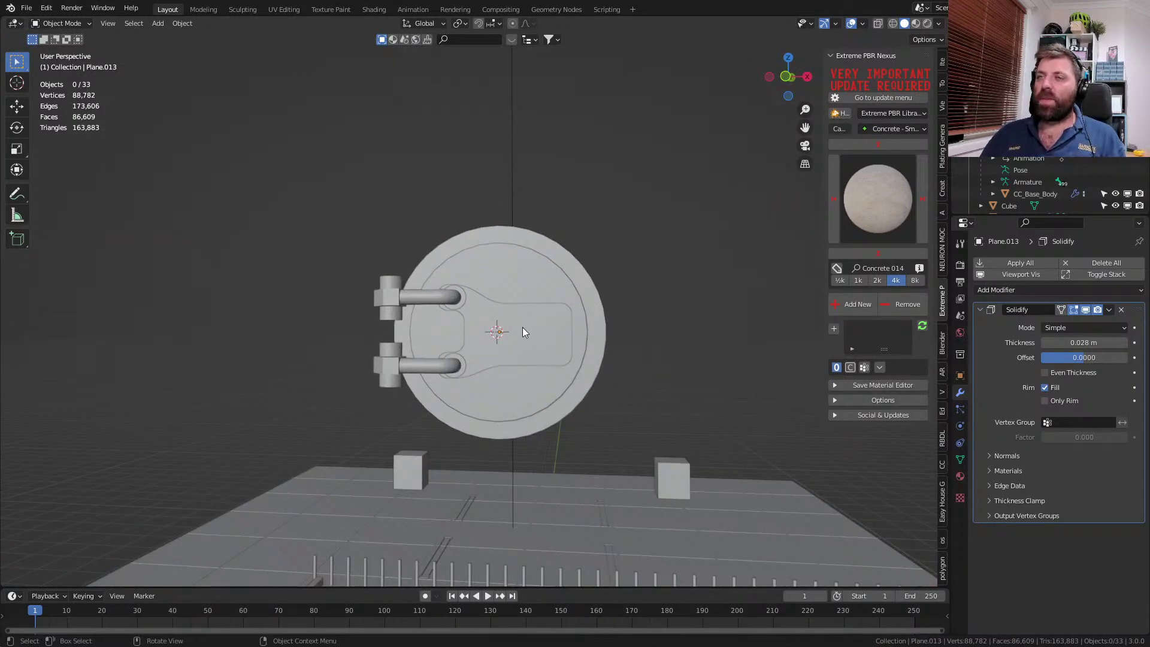
{"action": "key", "text": "ctrl+s"}
- Select the round door, its hinge hardware and the forked plate, move them -5 m along Z and save the scene
{"action": "middle_click_drag", "start_coordinate": [518, 341], "coordinate": [595, 347], "text": "alt"}
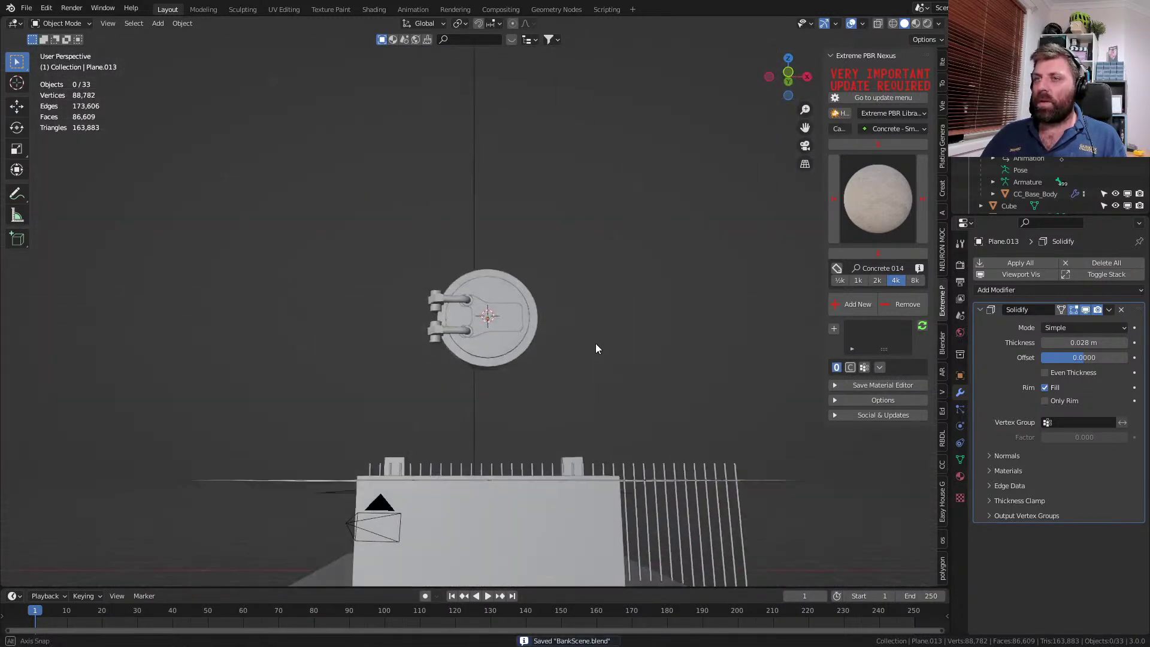
{"action": "left_click", "coordinate": [518, 348]}
{"action": "left_click", "coordinate": [516, 346], "text": "shift"}
{"action": "left_click", "coordinate": [454, 347], "text": "shift"}
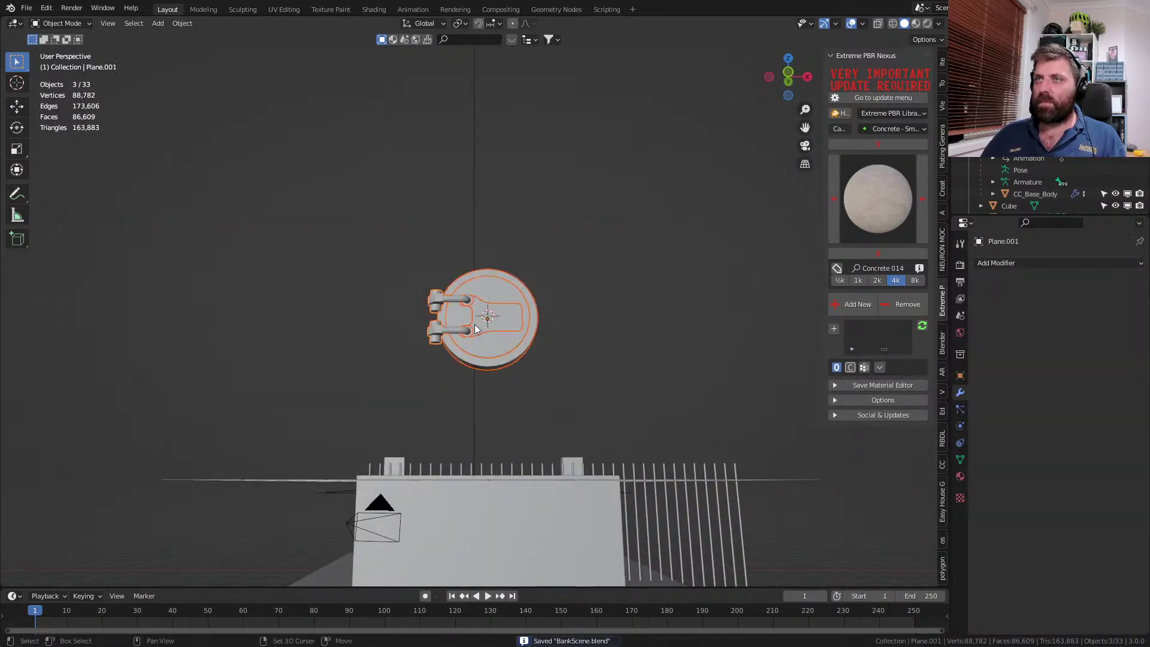
{"action": "type", "text": "gz-5"}
{"action": "key", "text": "Return"}
{"action": "key", "text": "ctrl+s"}
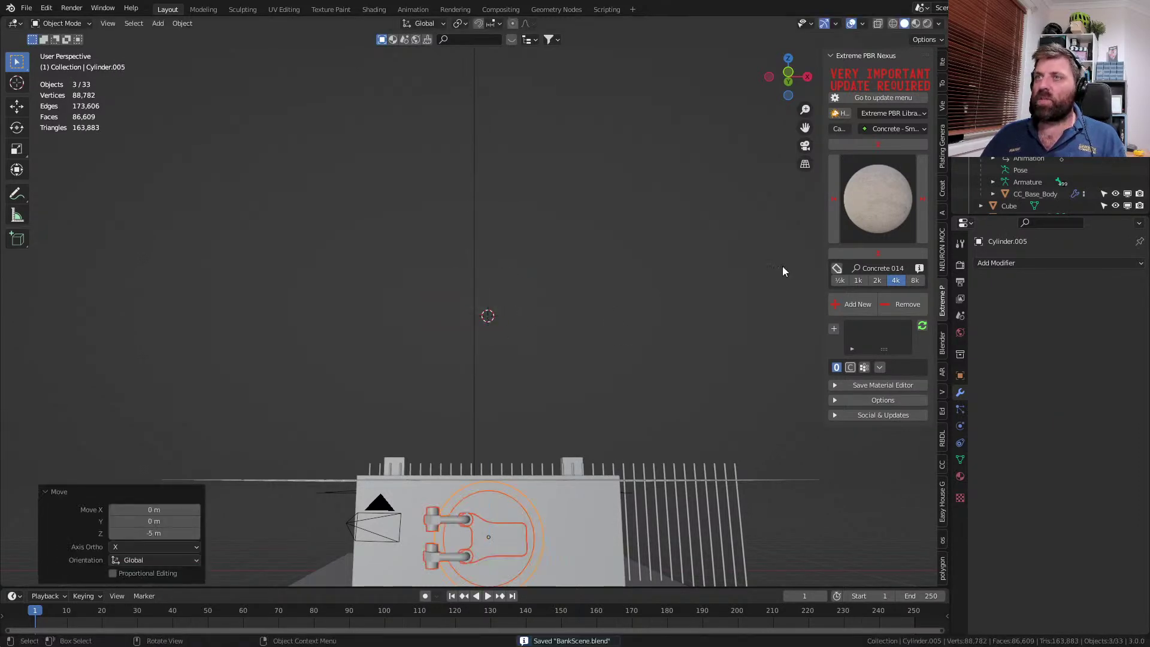
- In top-view wireframe, move the ceiling plane in the negative Y direction so it extends further beyond the vault door
{"action": "key", "text": "shift+z"}
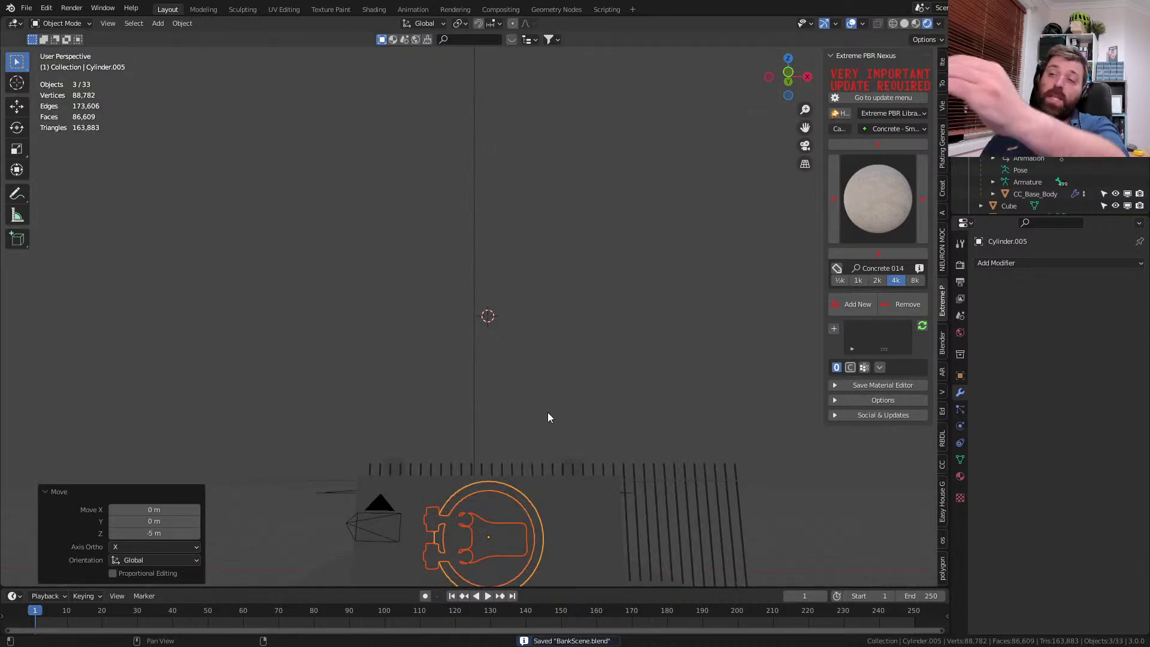
{"action": "left_click", "coordinate": [479, 422]}
{"action": "scroll", "coordinate": [479, 421], "scroll_direction": "down", "scroll_amount": 3}
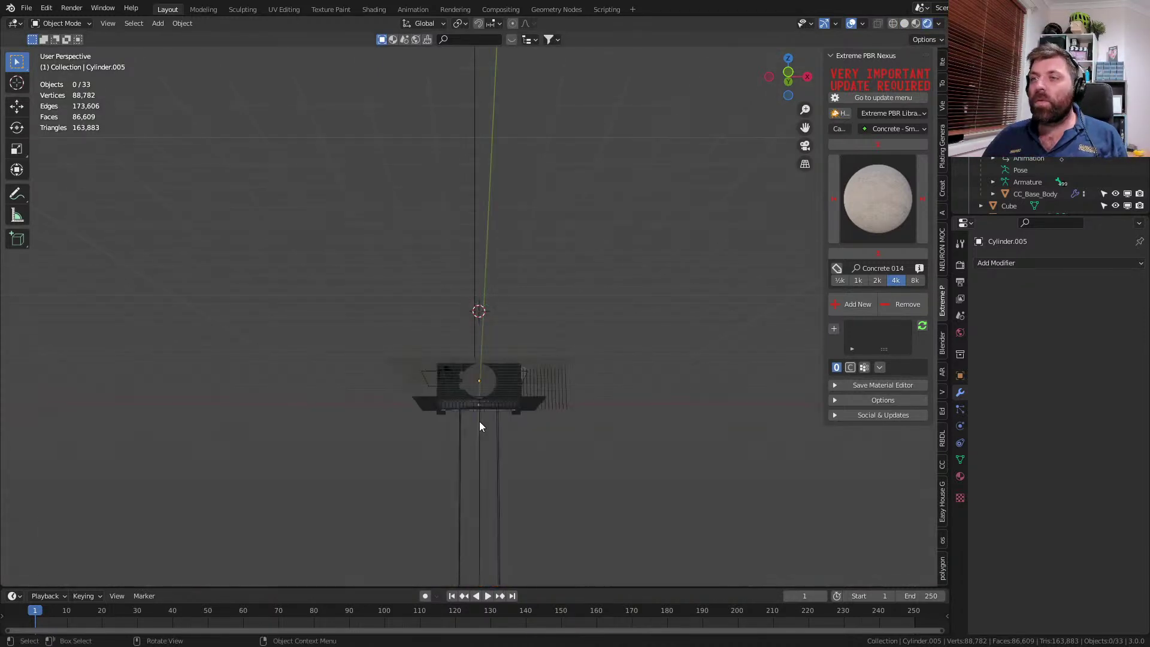
{"action": "key", "text": "shift+z"}
{"action": "mouse_move", "coordinate": [473, 428]}
{"action": "middle_mouse_down"}
{"action": "mouse_move", "coordinate": [555, 465]}
{"action": "mouse_move", "coordinate": [513, 412]}
{"action": "mouse_move", "coordinate": [537, 462]}
{"action": "middle_mouse_up"}
{"action": "left_click", "coordinate": [514, 411]}
{"action": "key", "text": "KP_7"}
{"action": "key", "text": "z"}
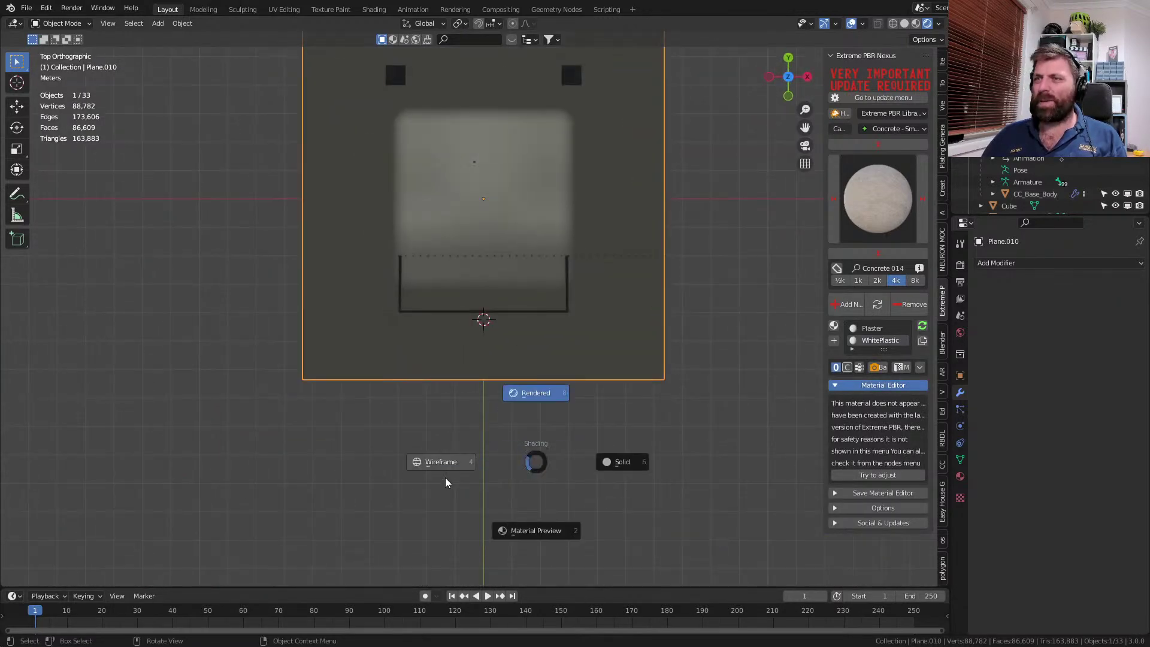
{"action": "left_click", "coordinate": [444, 473]}
{"action": "key", "text": "g"}
{"action": "key", "text": "y"}
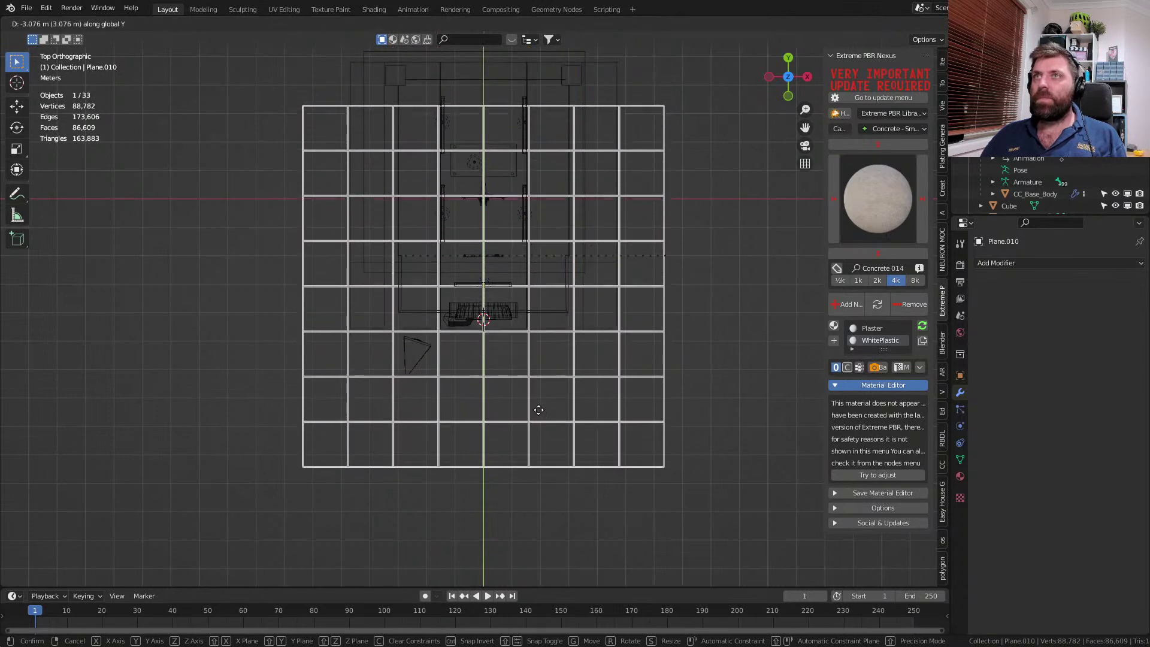
{"action": "left_click", "coordinate": [519, 400]}
- In top view, select all of the floor plane's geometry in Edit Mode and scale it by about 1.262
{"action": "middle_click_drag", "start_coordinate": [519, 401], "coordinate": [458, 530]}
{"action": "left_click", "coordinate": [448, 521]}
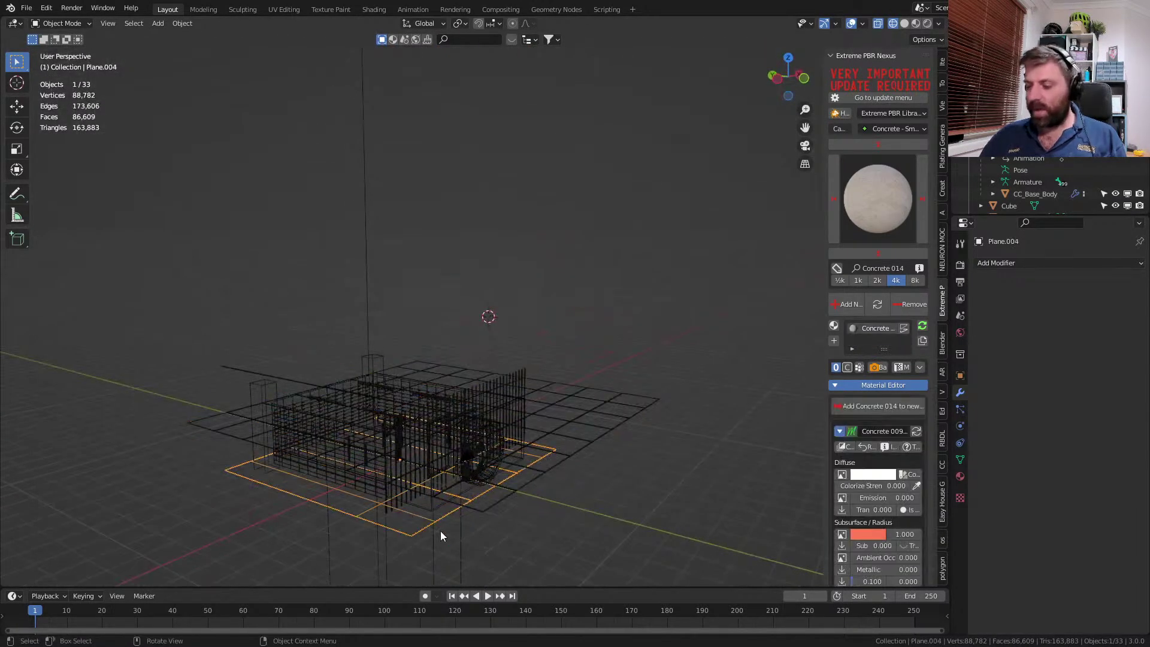
{"action": "key", "text": "KP_7"}
{"action": "key", "text": "a"}
{"action": "left_click", "coordinate": [375, 330]}
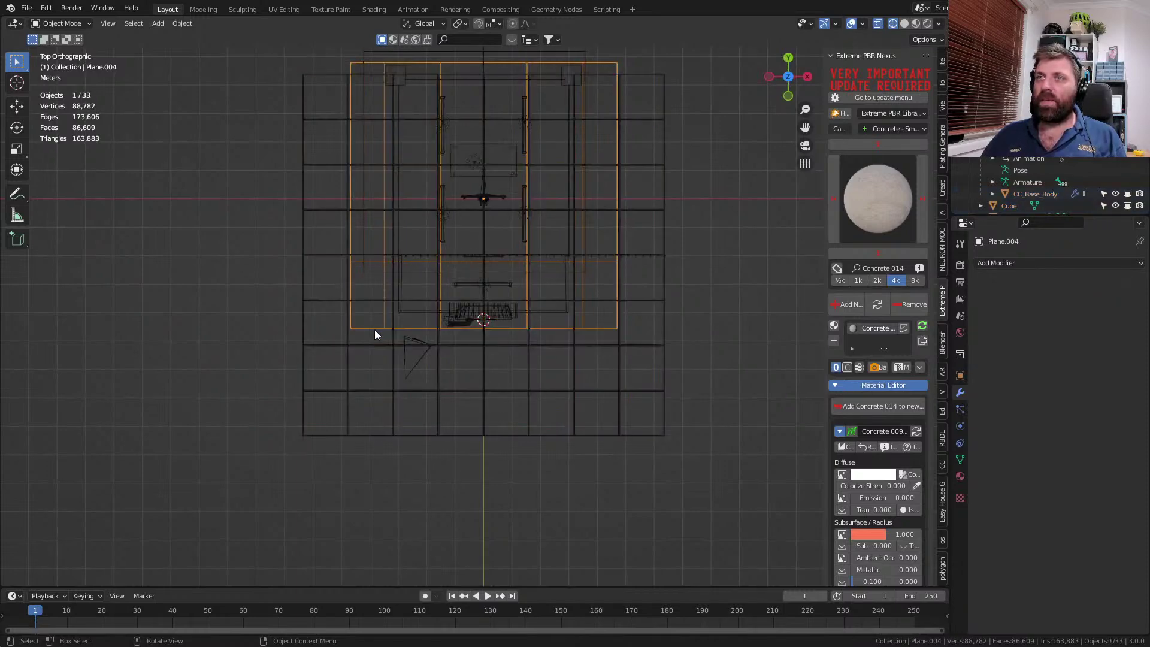
{"action": "key", "text": "Tab"}
{"action": "key", "text": "a"}
{"action": "key", "text": "s"}
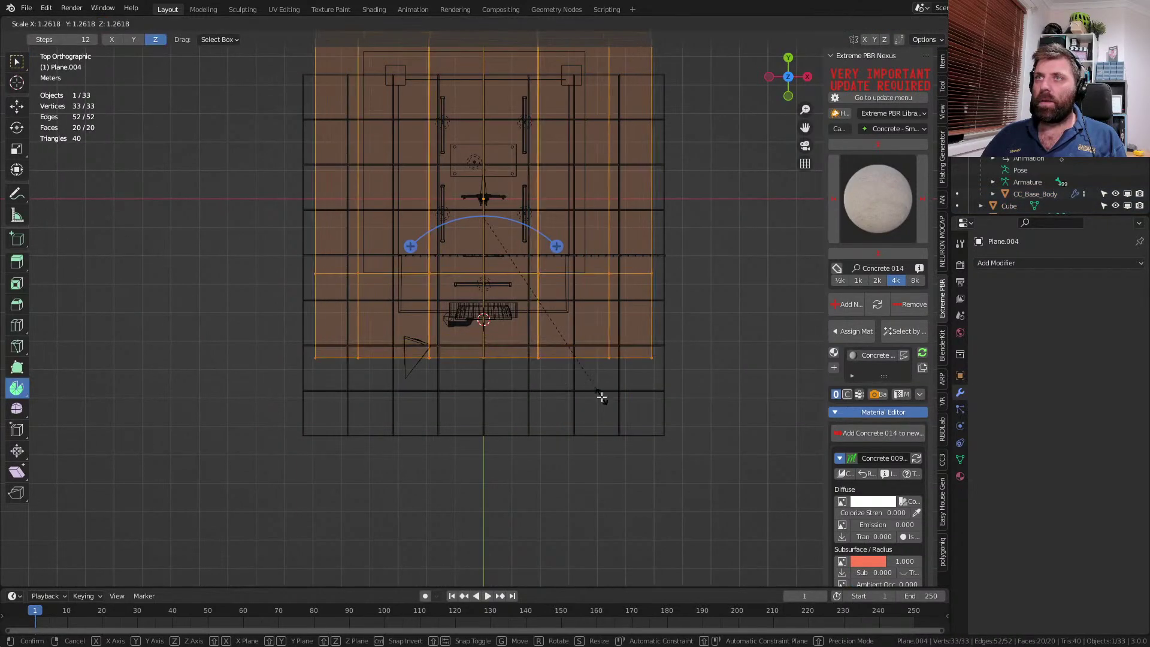
{"action": "left_click", "coordinate": [599, 399]}
- Move the floor geometry about -1.77 m along Y, then return to Object Mode with solid shading
{"action": "key", "text": "g"}
{"action": "key", "text": "x"}
{"action": "key", "text": "y"}
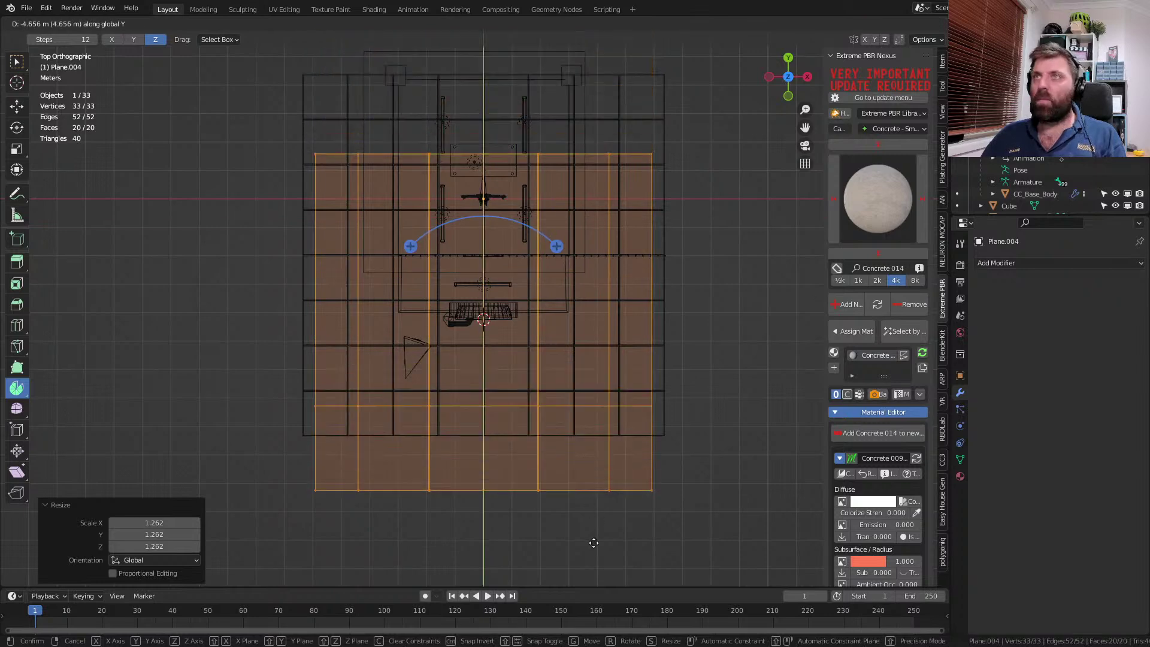
{"action": "left_click", "coordinate": [626, 448]}
{"action": "key", "text": "z"}
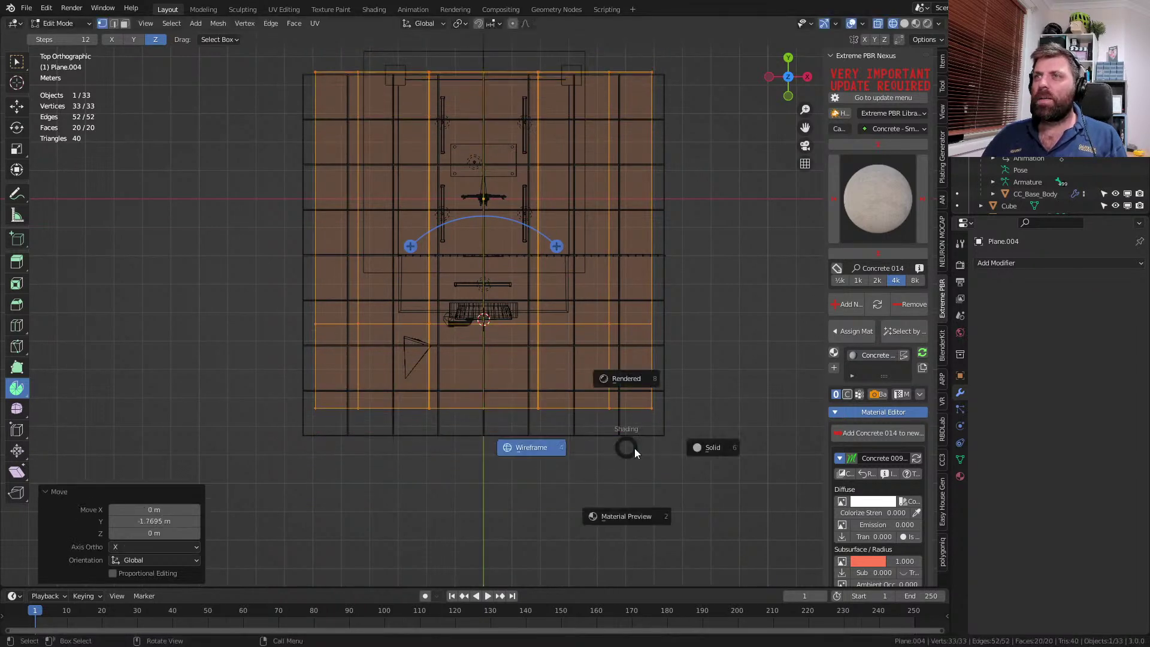
{"action": "left_click", "coordinate": [717, 447]}
{"action": "key", "text": "Tab"}
- Select the round vault door, its hinge hardware and the forked plate together and scale them to about 0.909
{"action": "mouse_move", "coordinate": [393, 501]}
{"action": "middle_mouse_down"}
{"action": "mouse_move", "coordinate": [487, 411]}
{"action": "mouse_move", "coordinate": [509, 347]}
{"action": "middle_mouse_up"}
{"action": "key", "text": "z"}
{"action": "left_click", "coordinate": [539, 355]}
{"action": "middle_click_drag", "start_coordinate": [526, 401], "coordinate": [537, 393]}
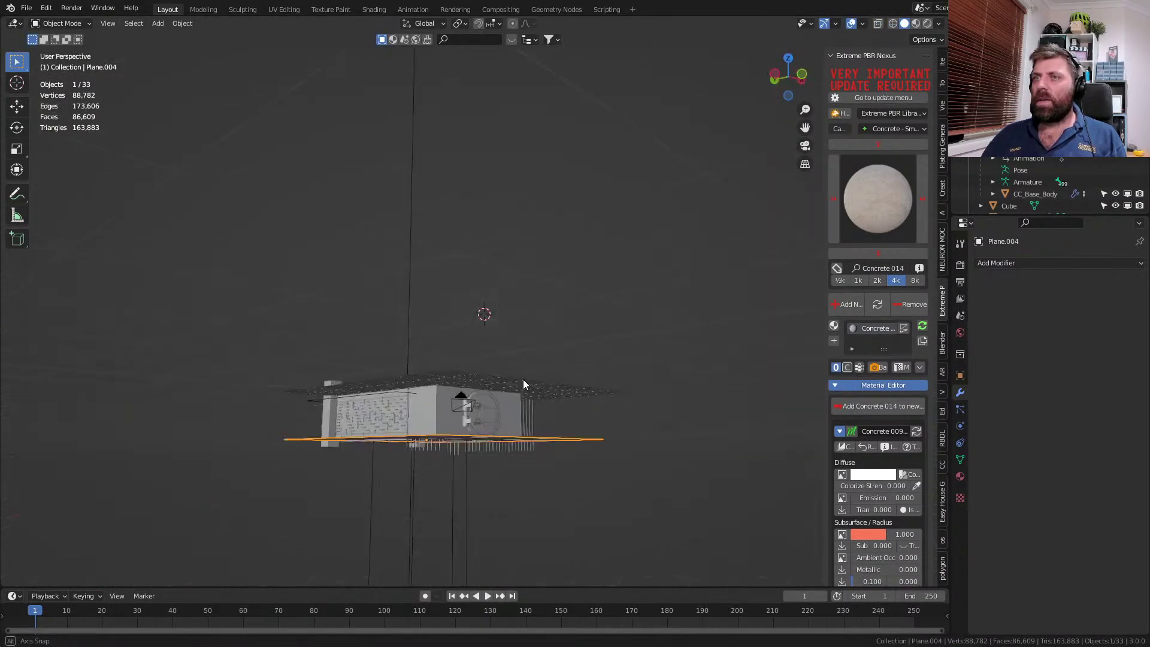
{"action": "scroll", "coordinate": [537, 420], "scroll_direction": "up", "scroll_amount": 5}
{"action": "middle_click_drag", "start_coordinate": [554, 521], "coordinate": [505, 472]}
{"action": "mouse_move", "coordinate": [533, 530]}
{"action": "middle_mouse_down"}
{"action": "mouse_move", "coordinate": [485, 501]}
{"action": "mouse_move", "coordinate": [526, 526]}
{"action": "mouse_move", "coordinate": [506, 452]}
{"action": "mouse_move", "coordinate": [520, 550]}
{"action": "mouse_move", "coordinate": [509, 464]}
{"action": "middle_mouse_up"}
{"action": "left_click", "coordinate": [471, 443]}
{"action": "left_click", "coordinate": [508, 467], "text": "shift"}
{"action": "left_click", "coordinate": [414, 480], "text": "shift"}
{"action": "left_click", "coordinate": [374, 466]}
{"action": "left_click", "coordinate": [388, 489], "text": "shift"}
{"action": "left_click", "coordinate": [446, 446], "text": "shift"}
{"action": "key", "text": "s"}
{"action": "left_click", "coordinate": [624, 496]}
- In front view, move the scaled door assembly slightly down along Z, save the scene and deselect everything
{"action": "key", "text": "KP_1"}
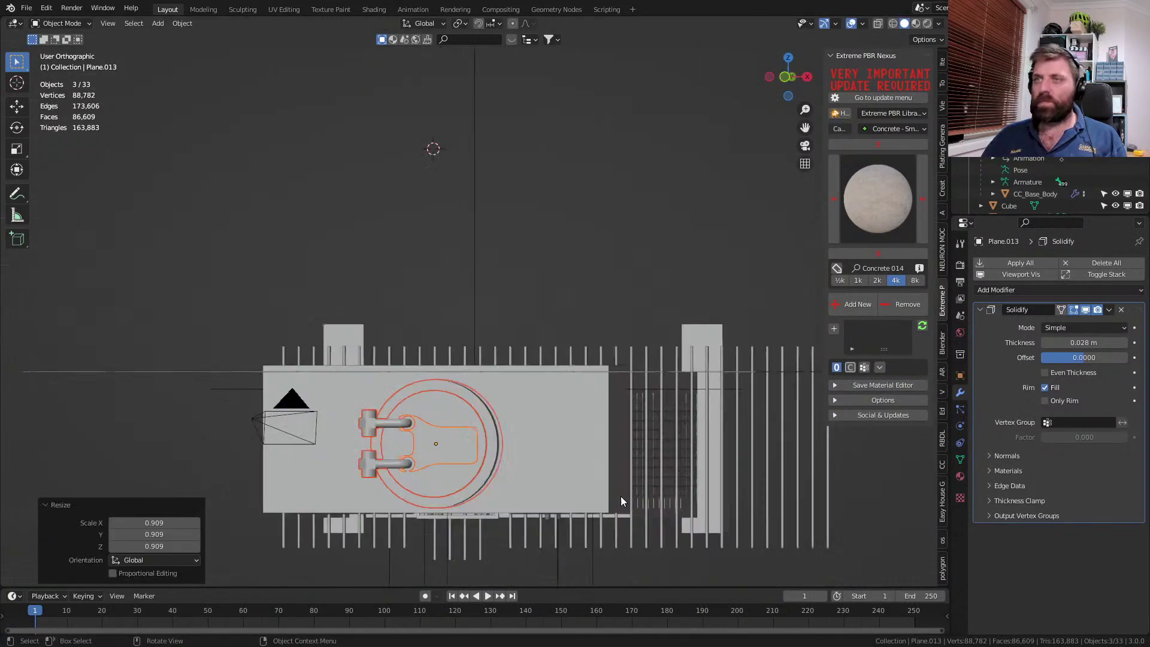
{"action": "middle_click_drag", "start_coordinate": [621, 496], "coordinate": [591, 387], "text": "shift"}
{"action": "key", "text": "g"}
{"action": "key", "text": "z"}
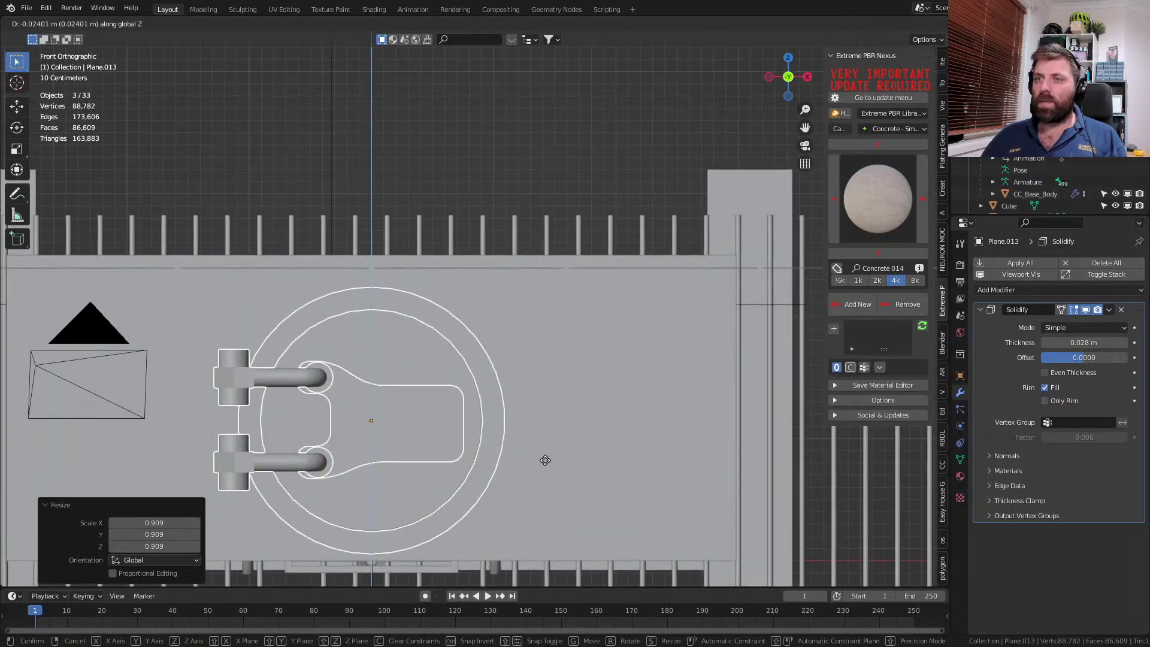
{"action": "left_click", "coordinate": [542, 474]}
{"action": "key", "text": "z"}
{"action": "left_click", "coordinate": [612, 472]}
{"action": "mouse_move", "coordinate": [562, 472]}
{"action": "middle_mouse_down"}
{"action": "mouse_move", "coordinate": [603, 488]}
{"action": "mouse_move", "coordinate": [610, 531]}
{"action": "mouse_move", "coordinate": [455, 461]}
{"action": "mouse_move", "coordinate": [362, 482]}
{"action": "middle_mouse_up"}
{"action": "key", "text": "ctrl+s"}
{"action": "key", "text": "alt+a"}
- Examine the vault interior around the character, then view it through the scene camera in rendered shading
{"action": "scroll", "coordinate": [296, 524], "scroll_direction": "up", "scroll_amount": 10}
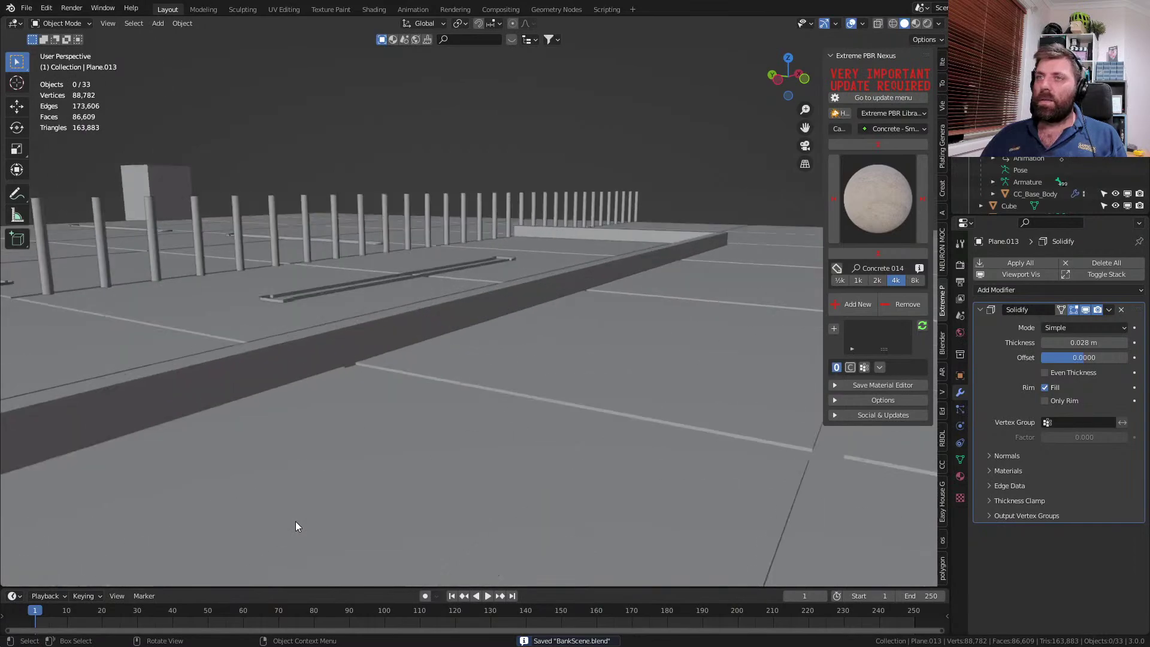
{"action": "middle_click_drag", "start_coordinate": [394, 360], "coordinate": [352, 362]}
{"action": "scroll", "coordinate": [352, 362], "scroll_direction": "up", "scroll_amount": 3}
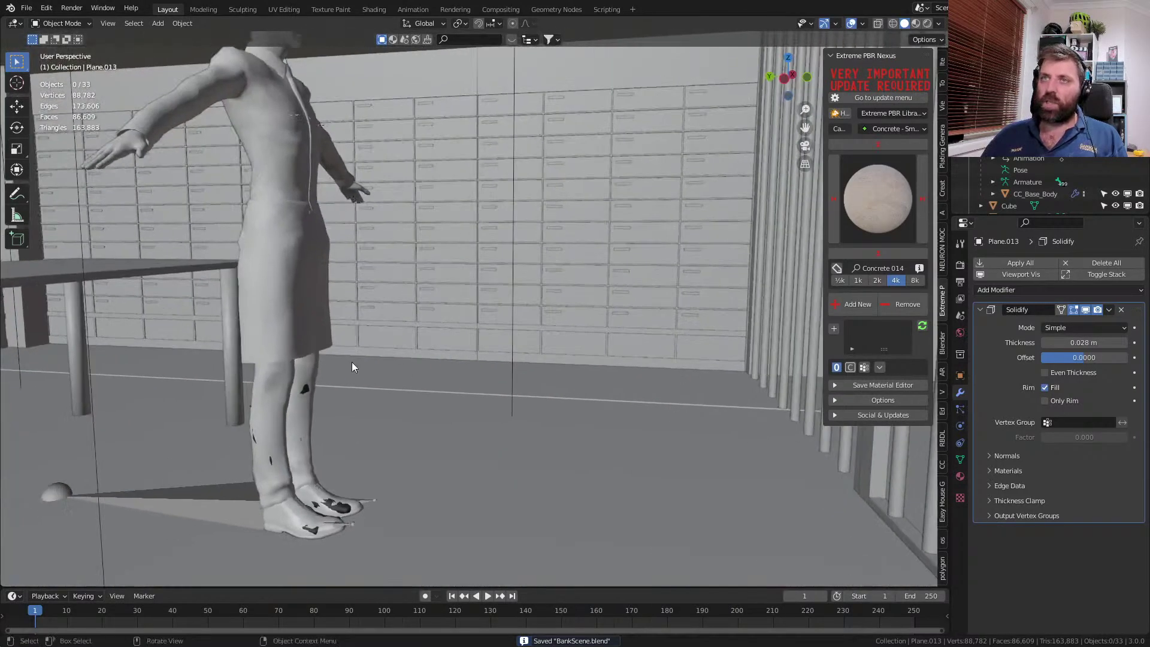
{"action": "scroll", "coordinate": [351, 362], "scroll_direction": "down", "scroll_amount": 5}
{"action": "scroll", "coordinate": [300, 368], "scroll_direction": "up", "scroll_amount": 4}
{"action": "scroll", "coordinate": [294, 373], "scroll_direction": "down", "scroll_amount": 4}
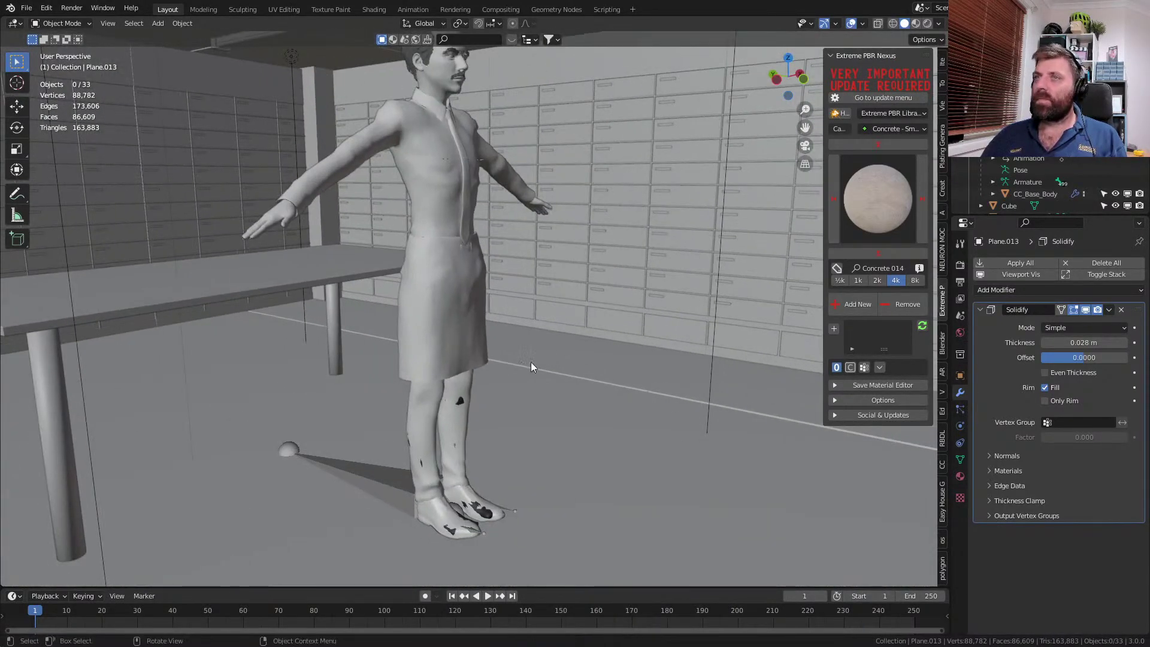
{"action": "middle_click_drag", "start_coordinate": [548, 347], "coordinate": [540, 325]}
{"action": "key", "text": "KP_0"}
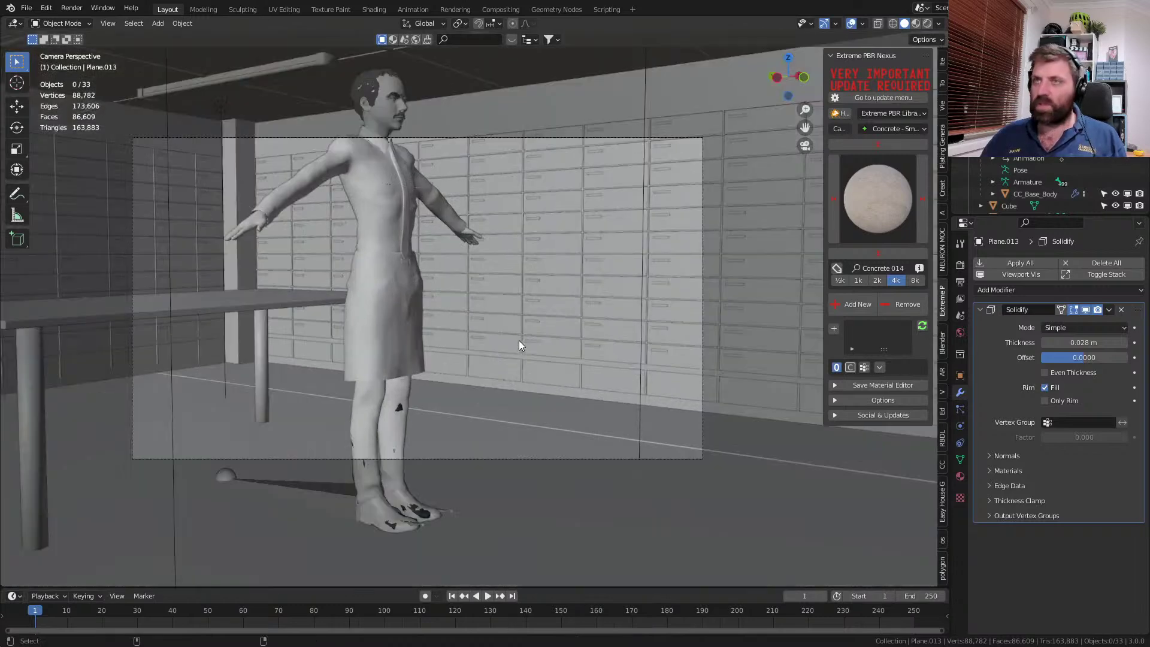
{"action": "left_click", "coordinate": [928, 23]}
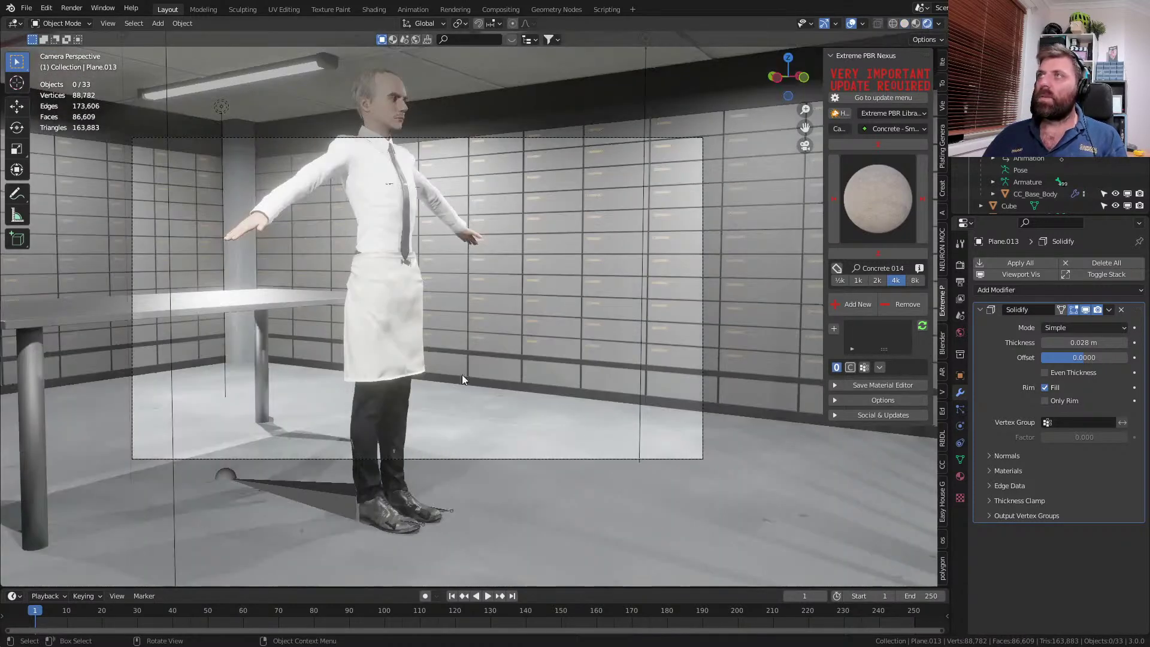
- Rotate the camera about -78° around Z and move it to about X -1.03, Y -0.32, Z 1.26 m
{"action": "left_click", "coordinate": [619, 459]}
{"action": "key", "text": "r"}
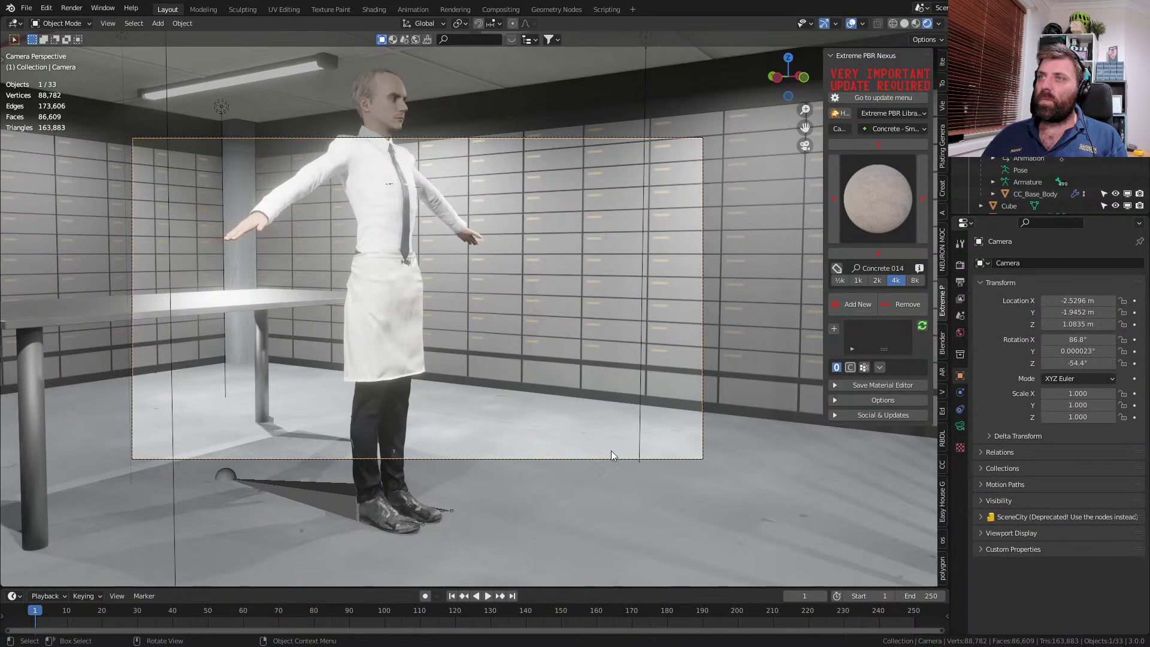
{"action": "key", "text": "z"}
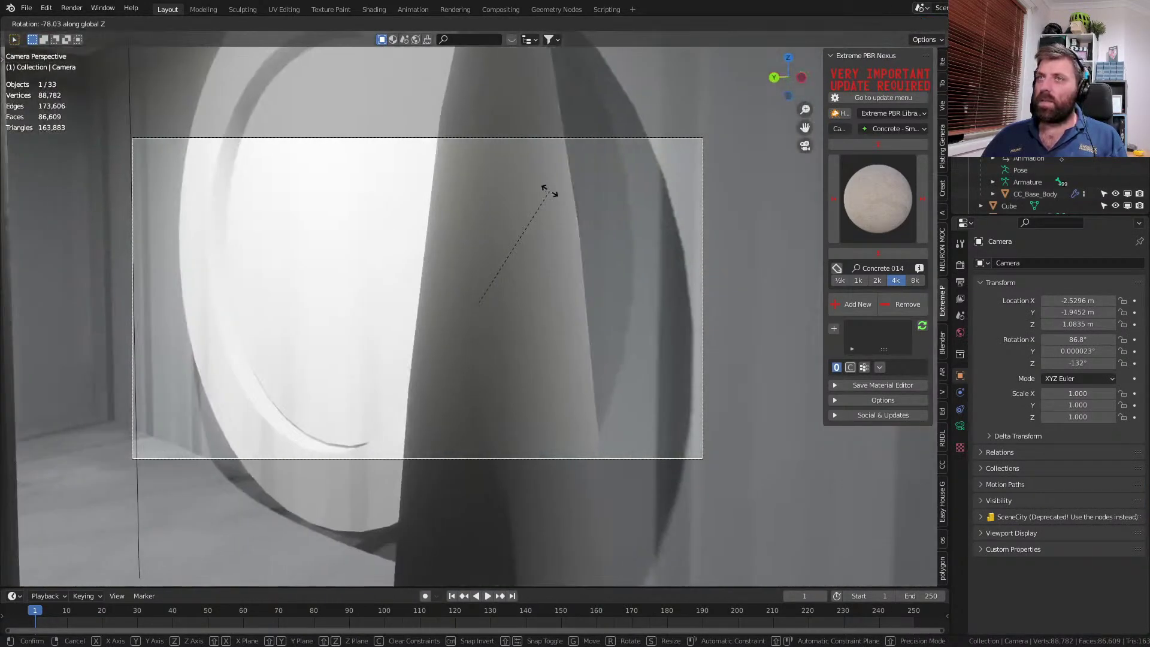
{"action": "left_click", "coordinate": [550, 191]}
{"action": "key", "text": "g"}
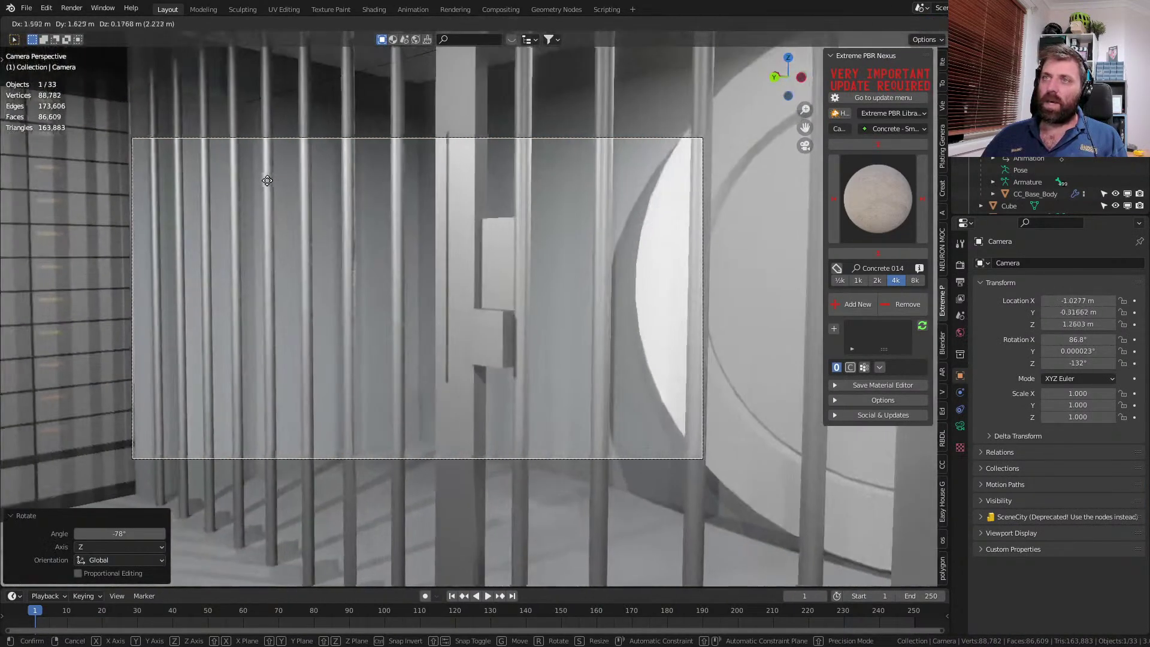
{"action": "left_click", "coordinate": [263, 180]}
- Rotate the camera a further -32.1° around Z to face the round vault door and save the scene
{"action": "key", "text": "r"}
{"action": "key", "text": "z"}
{"action": "left_click", "coordinate": [588, 145]}
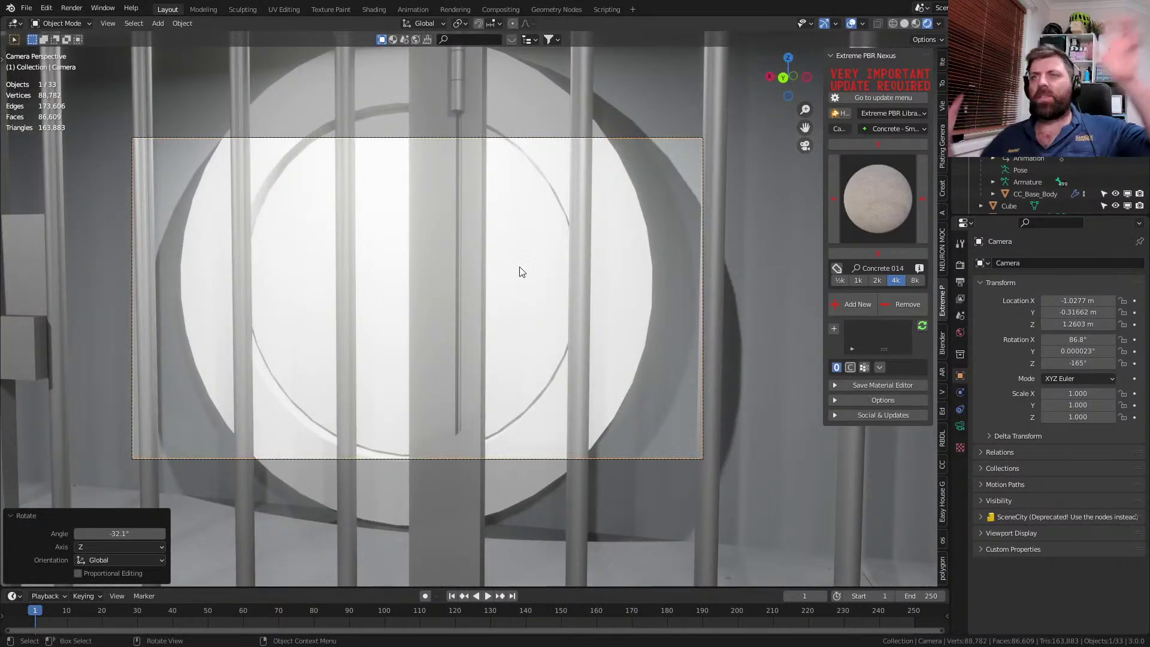
{"action": "key", "text": "ctrl+s"}
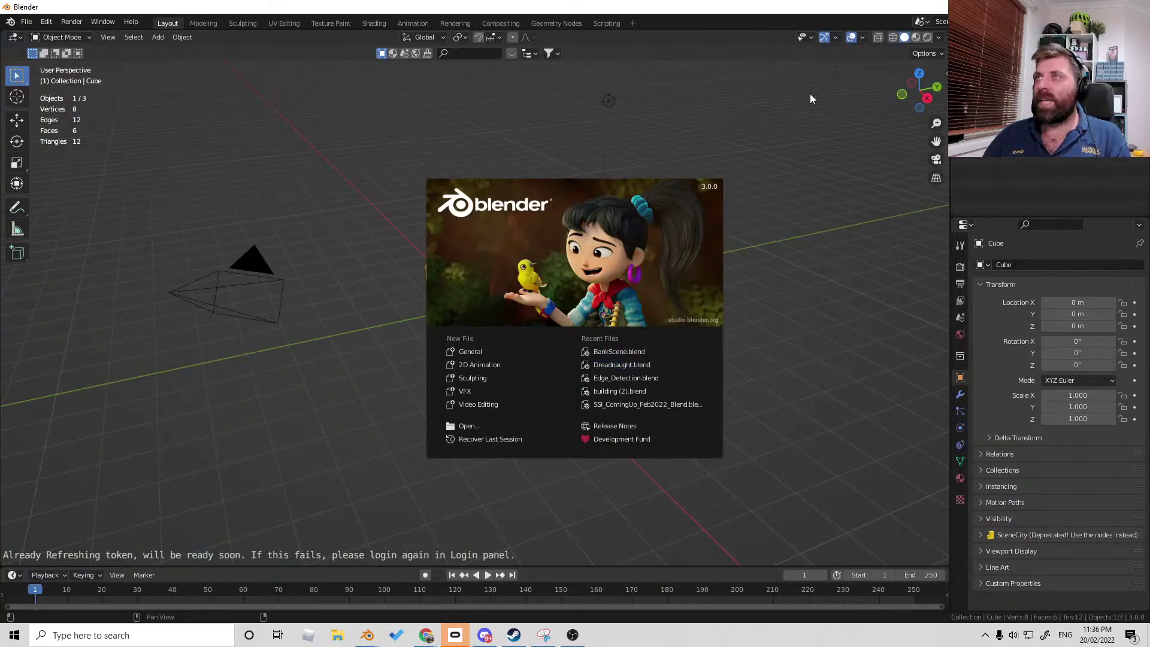
- Dismiss the splash screen of the new Blender session and switch its window to fullscreen
{"action": "left_click", "coordinate": [786, 234]}
{"action": "key", "text": "F3"}
{"action": "type", "text": "full"}
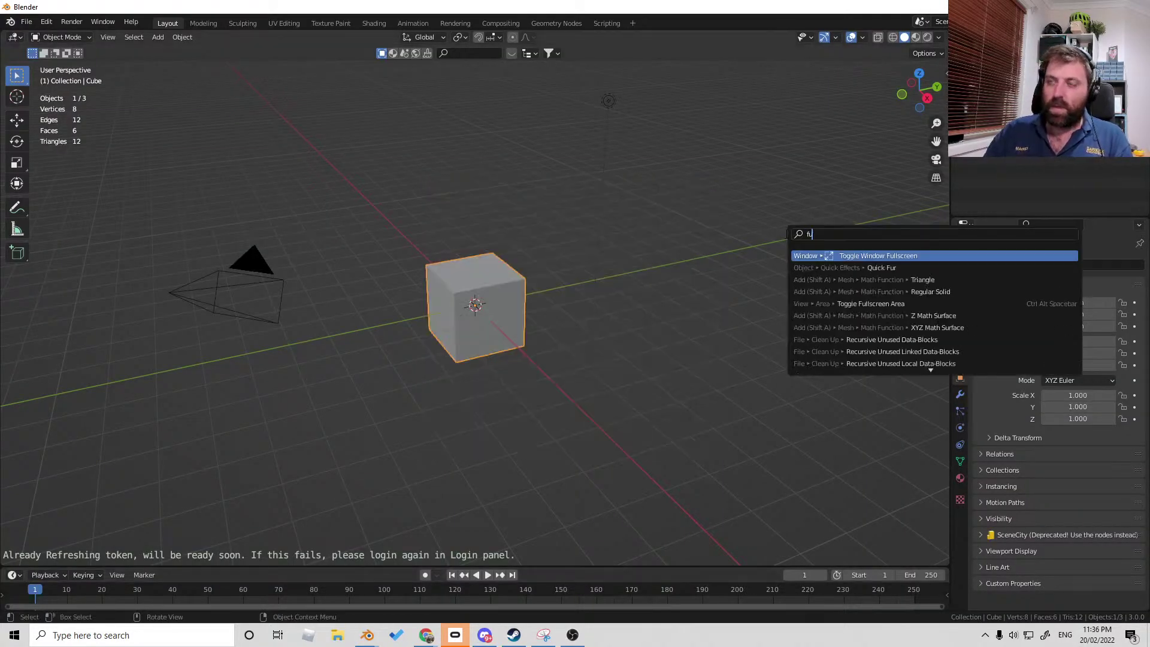
{"action": "key", "text": "Return"}
- Open the recent file Dreadnaught.blend and switch to the Layout workspace
{"action": "left_click", "coordinate": [35, 9]}
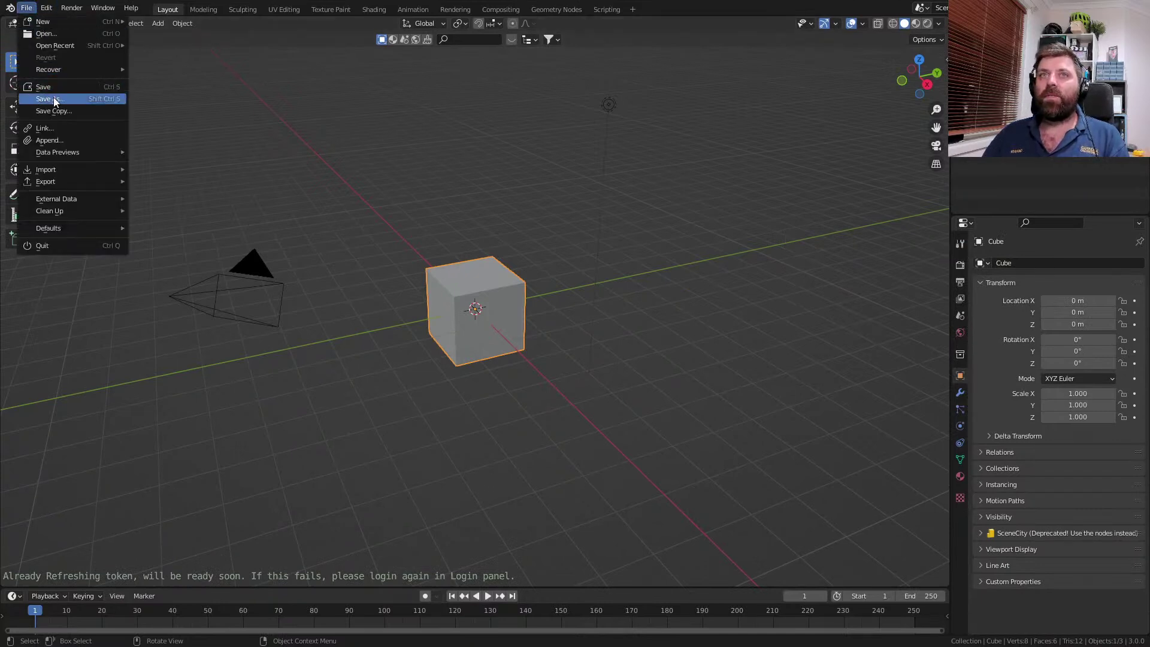
{"action": "mouse_move", "coordinate": [73, 43]}
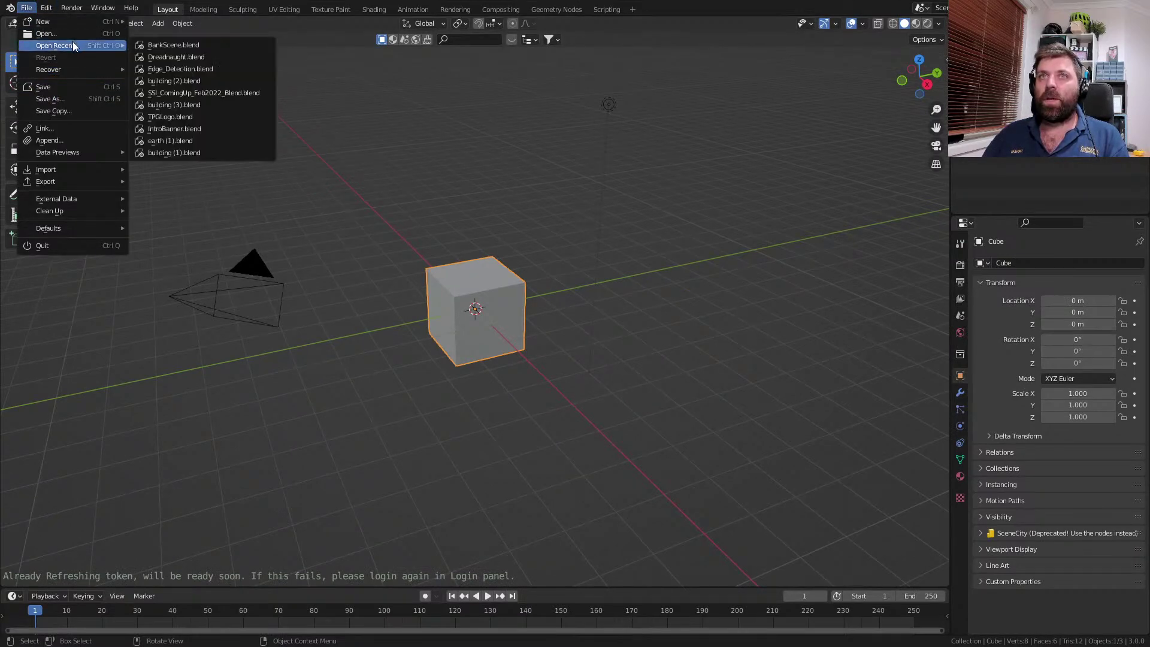
{"action": "left_click", "coordinate": [179, 59]}
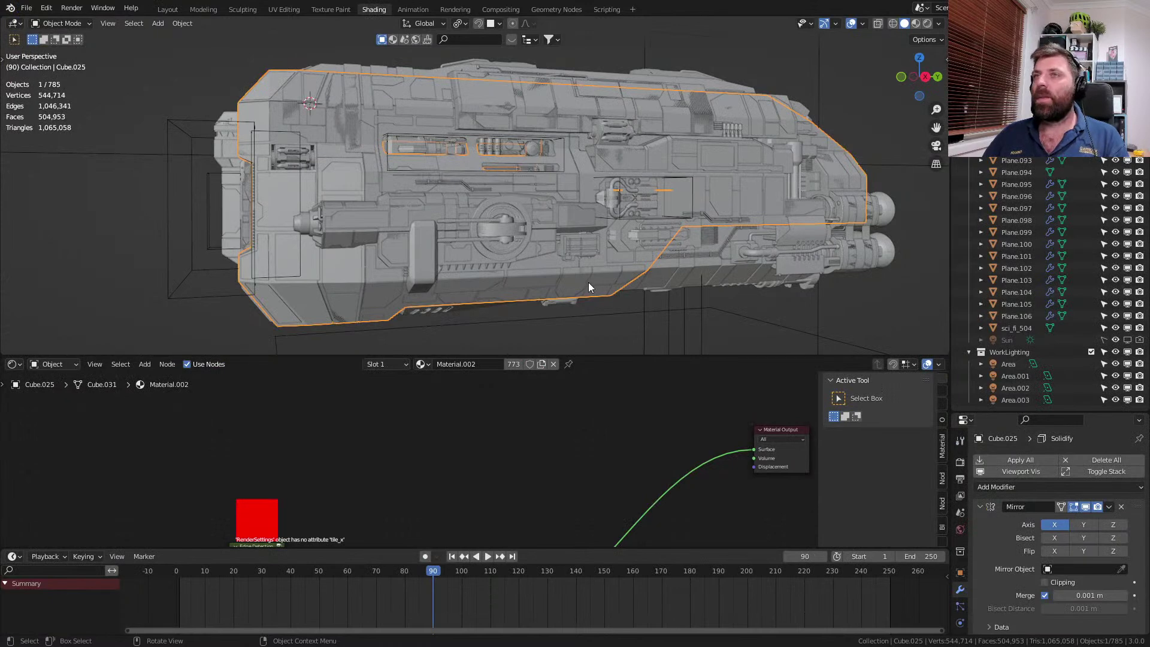
{"action": "left_click", "coordinate": [170, 9]}
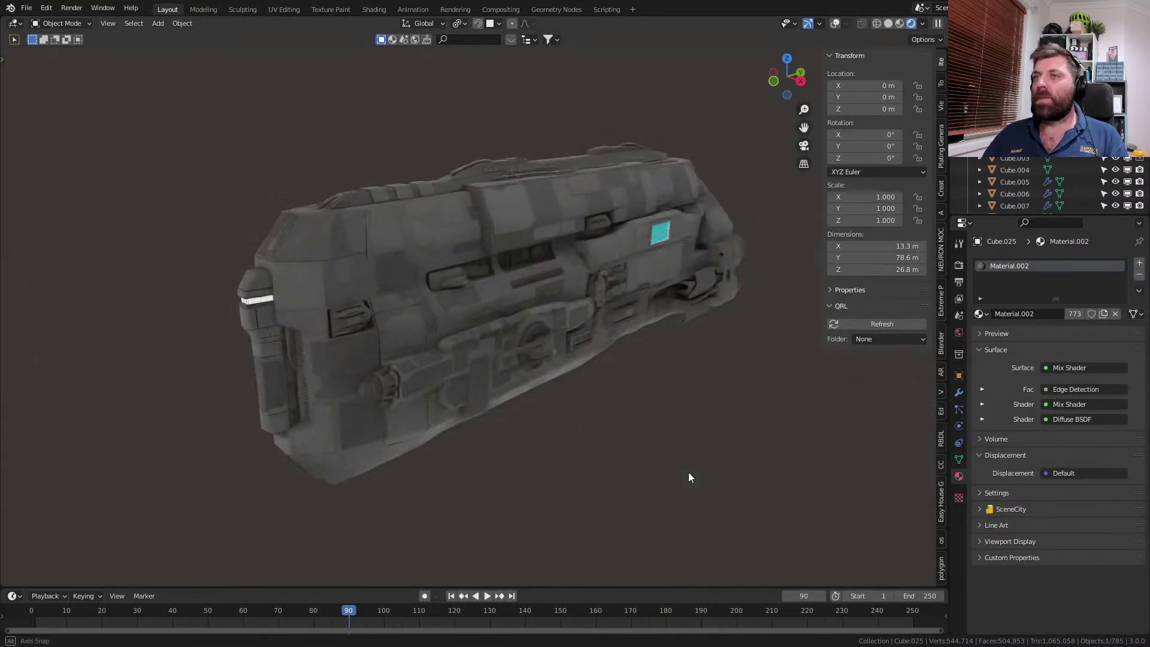
- Inspect the rendered spaceship's hull panels, mechanical details and underside from several angles and distances
{"action": "middle_click_drag", "start_coordinate": [688, 474], "coordinate": [693, 458]}
{"action": "scroll", "coordinate": [693, 456], "scroll_direction": "up", "scroll_amount": 7}
{"action": "middle_click_drag", "start_coordinate": [699, 249], "coordinate": [699, 356], "text": "shift"}
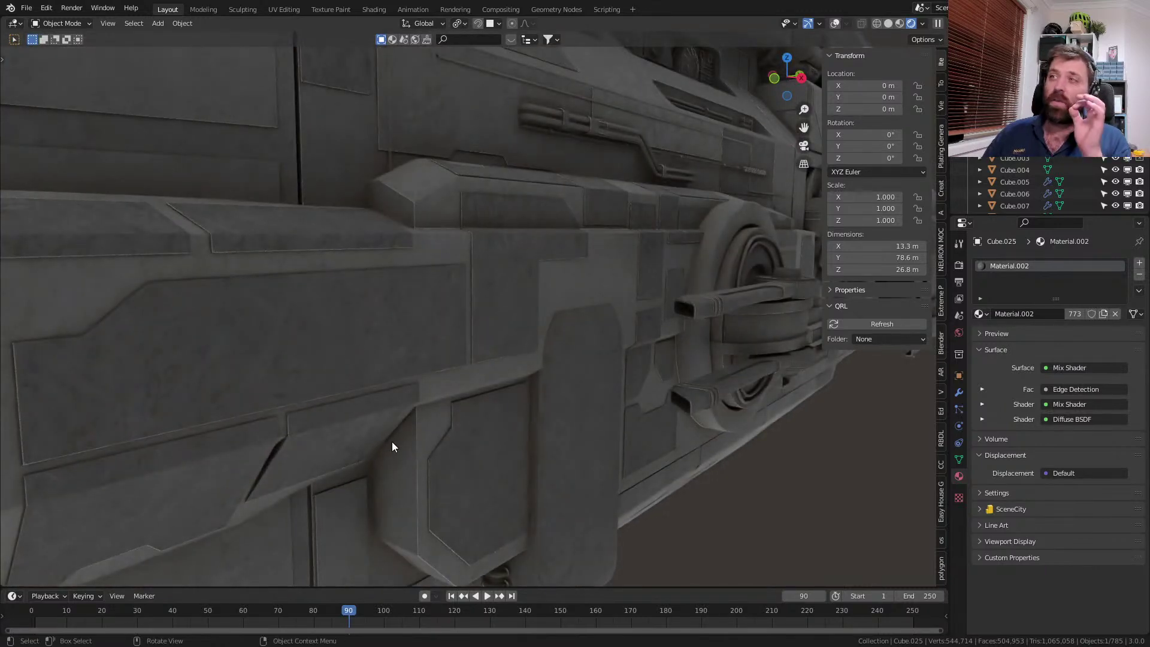
{"action": "scroll", "coordinate": [430, 410], "scroll_direction": "down", "scroll_amount": 6}
{"action": "middle_click_drag", "start_coordinate": [430, 410], "coordinate": [433, 396]}
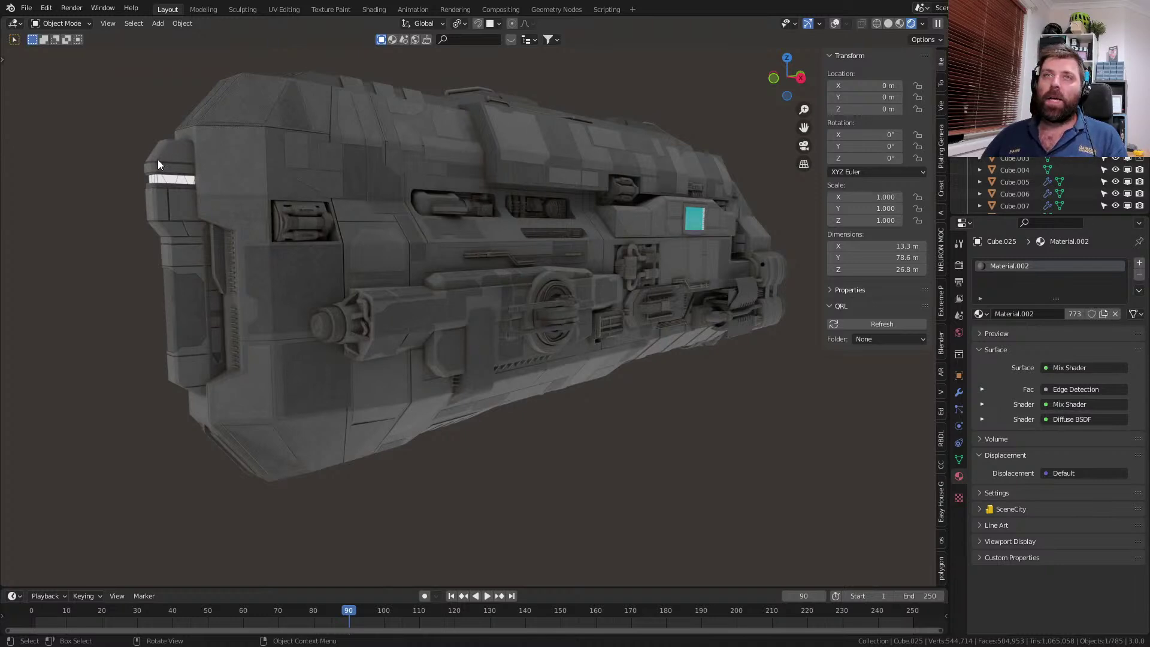
{"action": "middle_click_drag", "start_coordinate": [304, 289], "coordinate": [367, 347]}
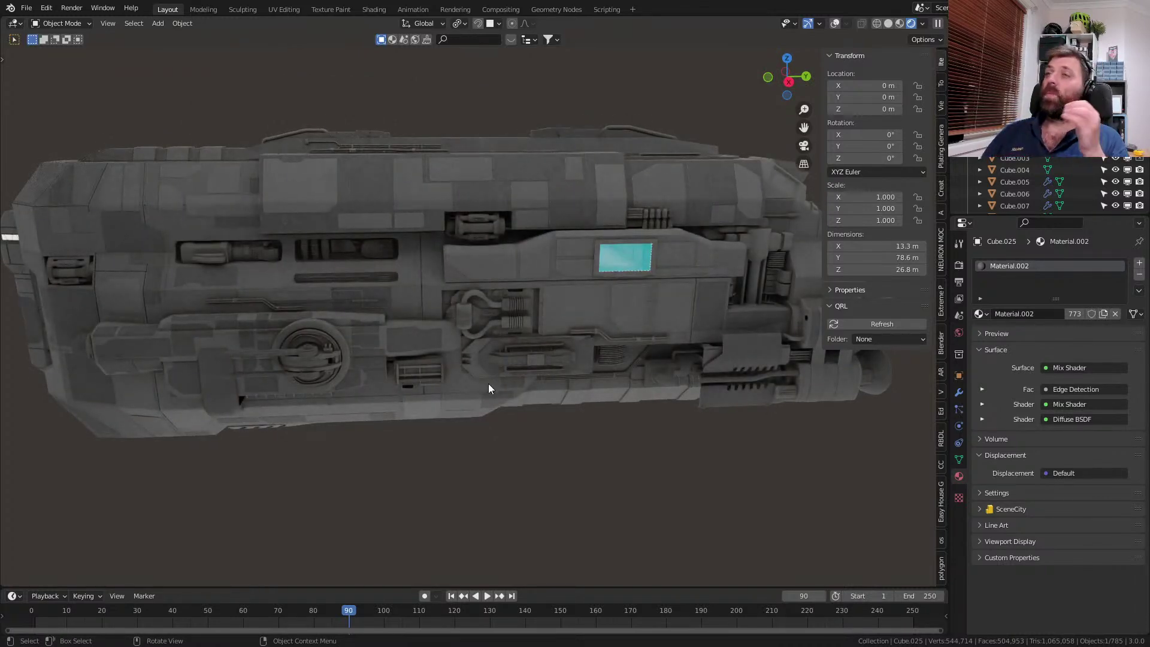
{"action": "middle_click_drag", "start_coordinate": [489, 388], "coordinate": [691, 337]}
{"action": "middle_click_drag", "start_coordinate": [395, 368], "coordinate": [158, 273]}
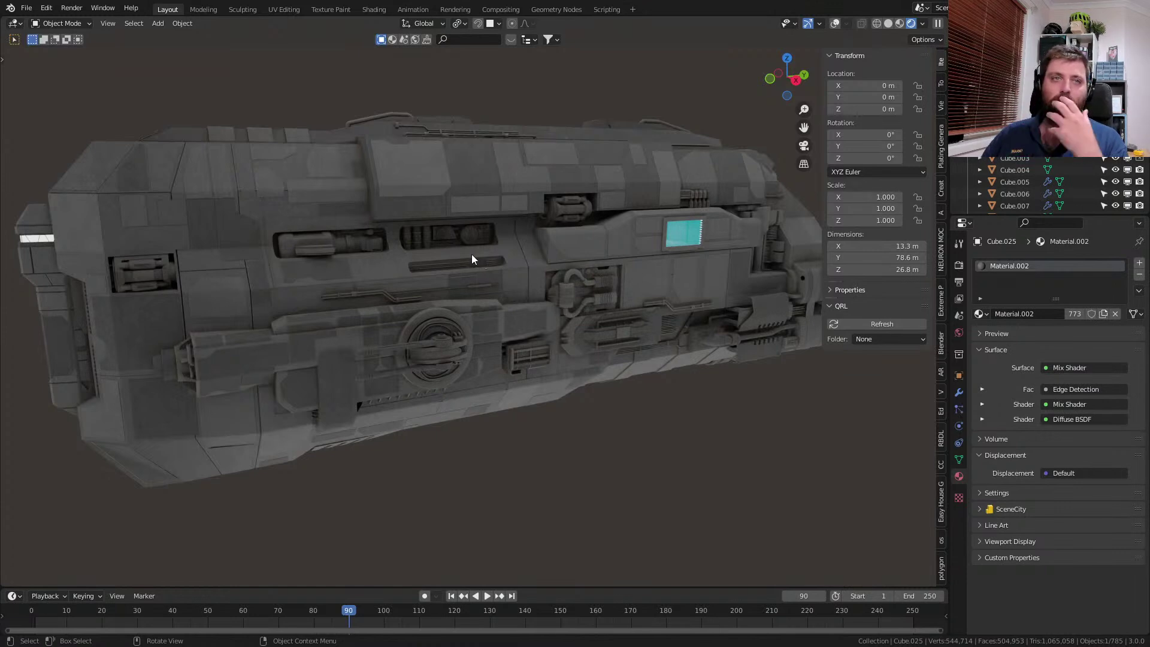
{"action": "middle_click_drag", "start_coordinate": [524, 242], "coordinate": [524, 300]}
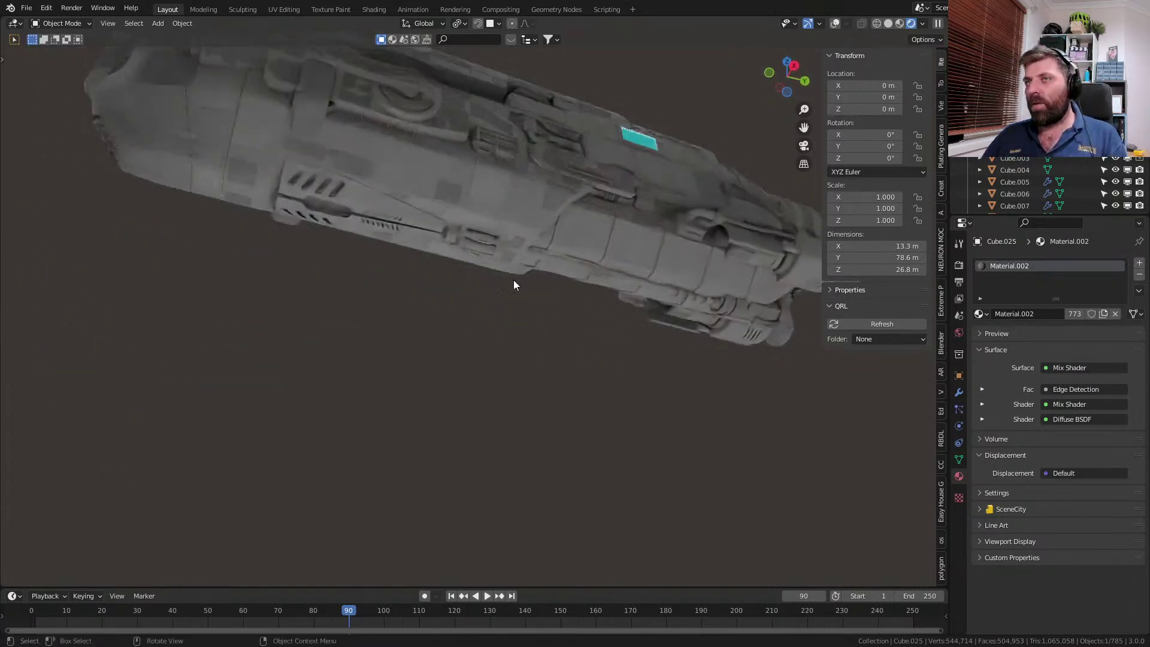
{"action": "middle_click_drag", "start_coordinate": [473, 239], "coordinate": [497, 334]}
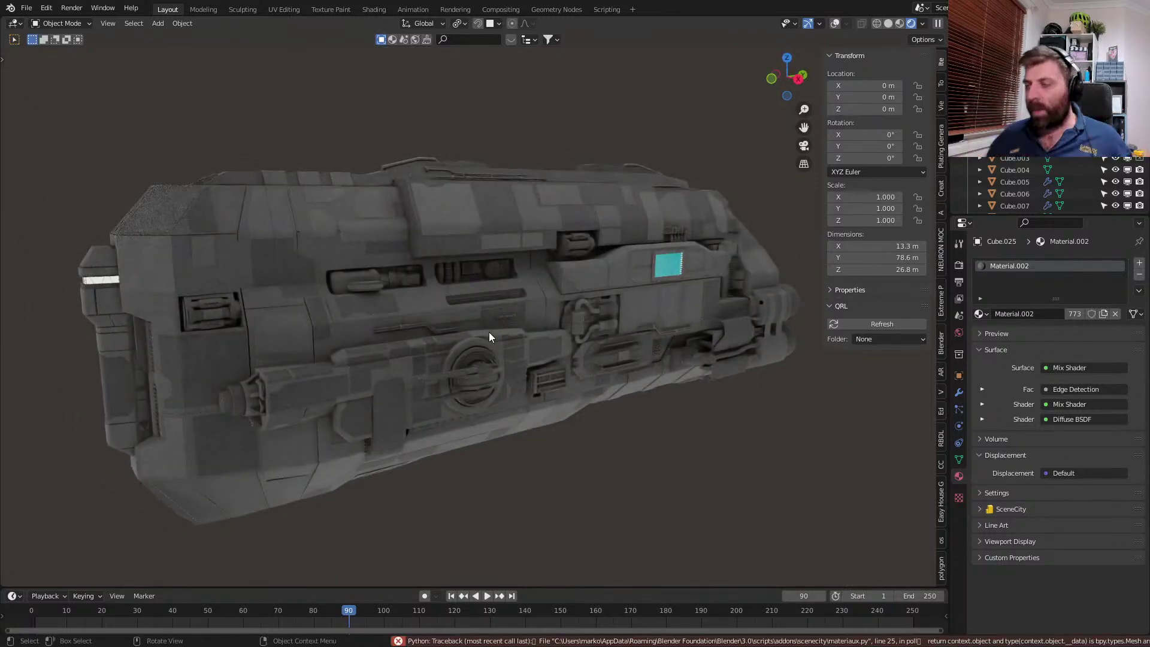